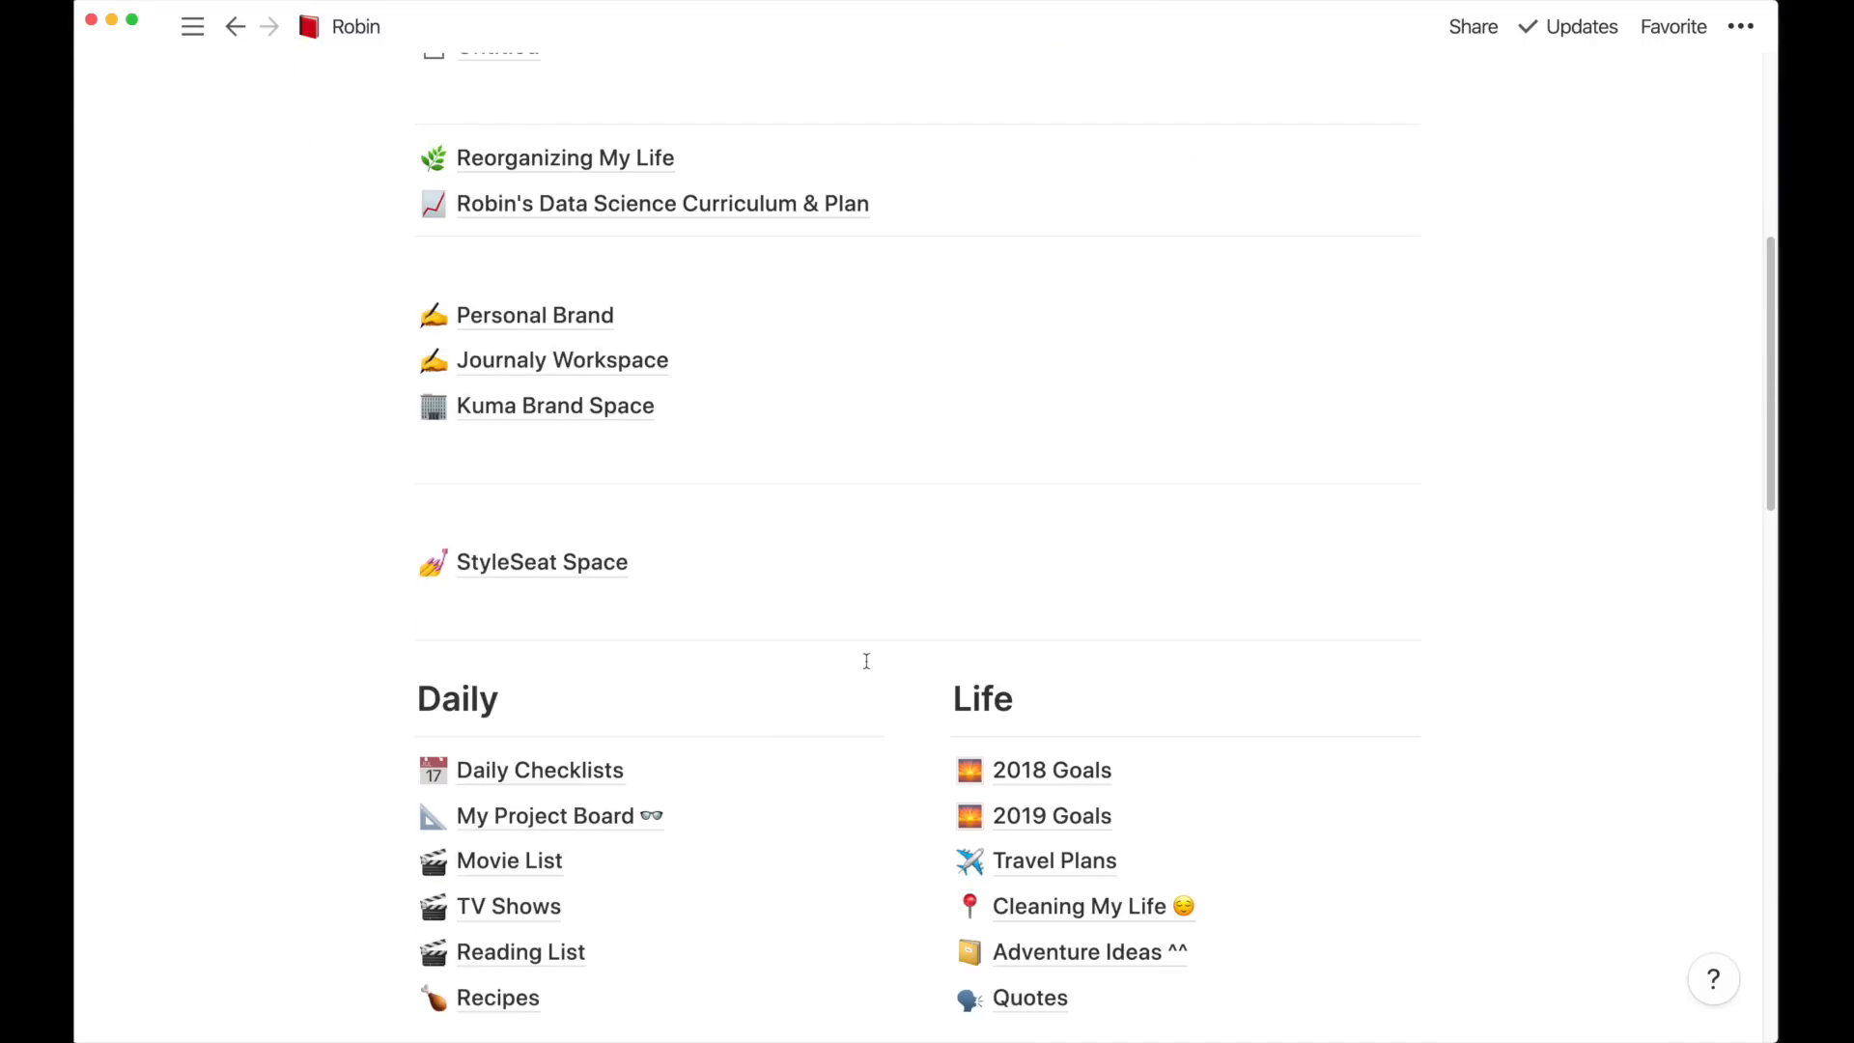
Look over the home page's sections and open the May 18th, 2019 checklist inside Daily Checklists
{"action": "scroll", "coordinate": [772, 435], "scroll_direction": "down", "scroll_amount": 1}
{"action": "scroll", "coordinate": [664, 224], "scroll_direction": "up", "scroll_amount": 3}
{"action": "scroll", "coordinate": [664, 221], "scroll_direction": "down", "scroll_amount": 4}
{"action": "scroll", "coordinate": [664, 219], "scroll_direction": "down", "scroll_amount": 1}
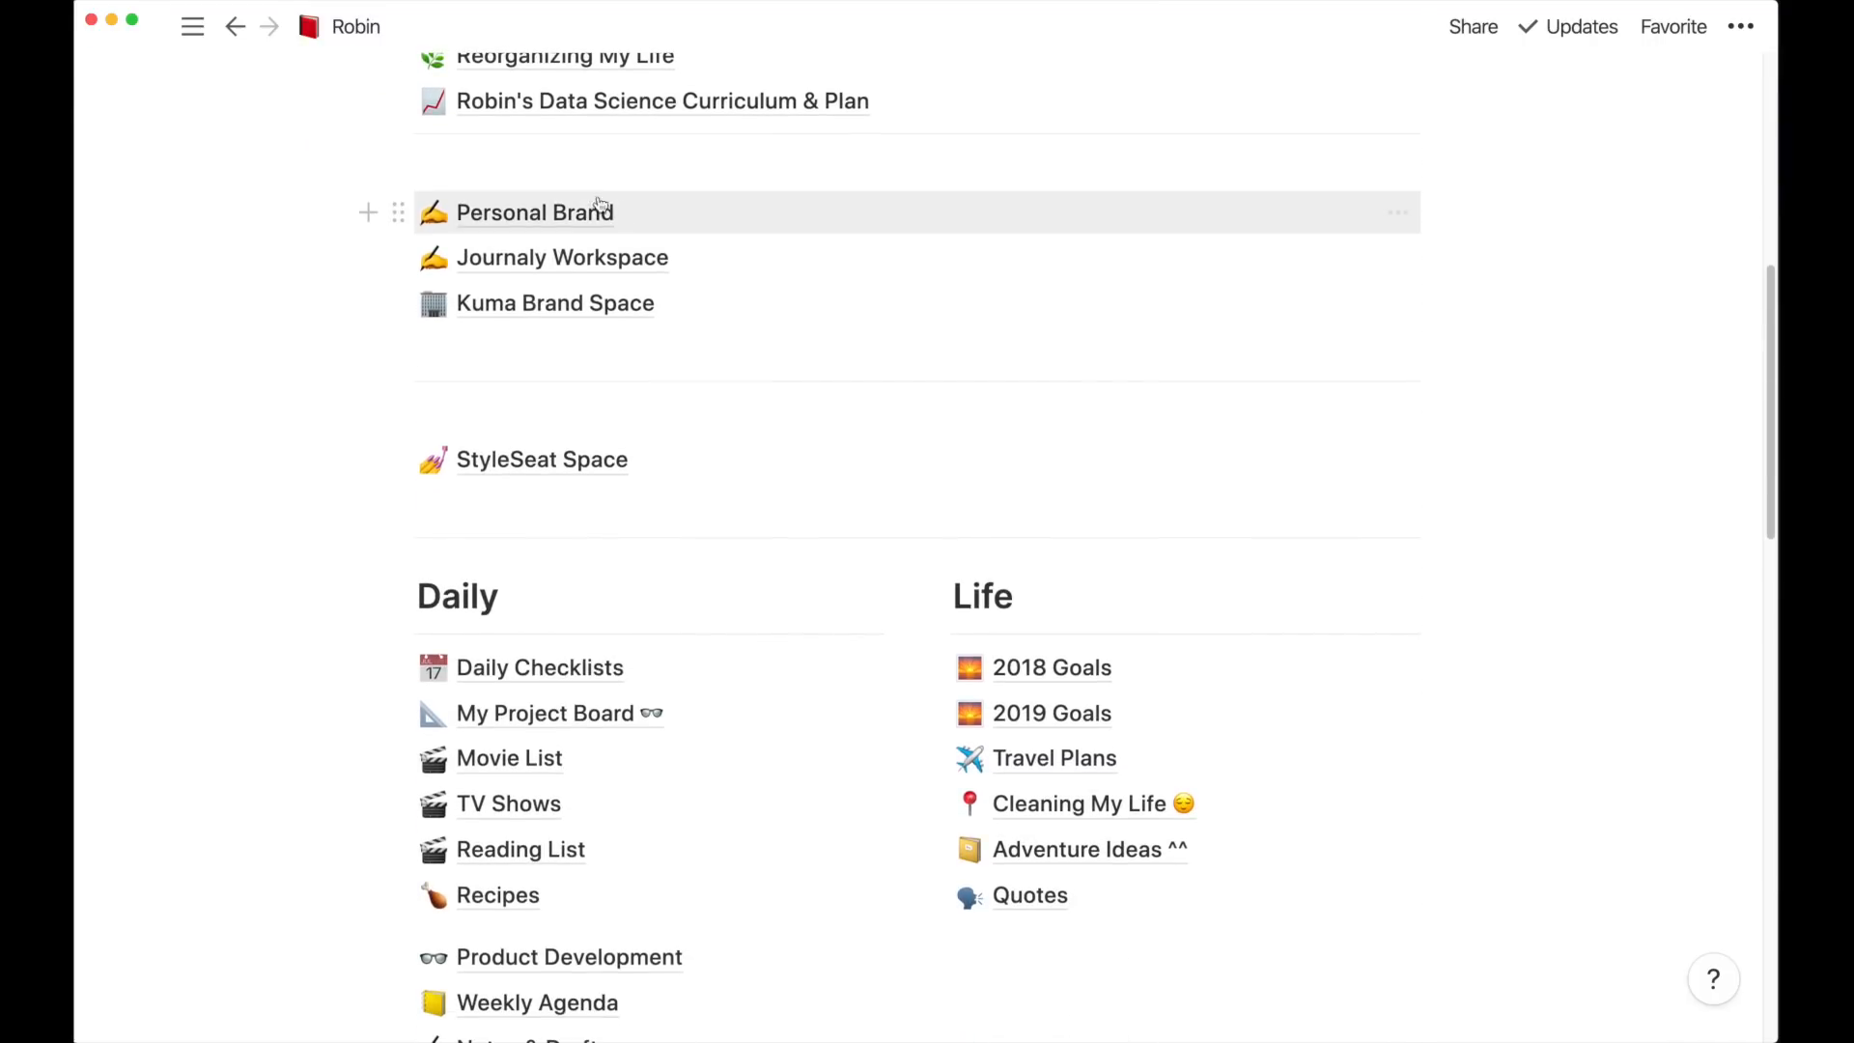
{"action": "scroll", "coordinate": [593, 311], "scroll_direction": "down", "scroll_amount": 6}
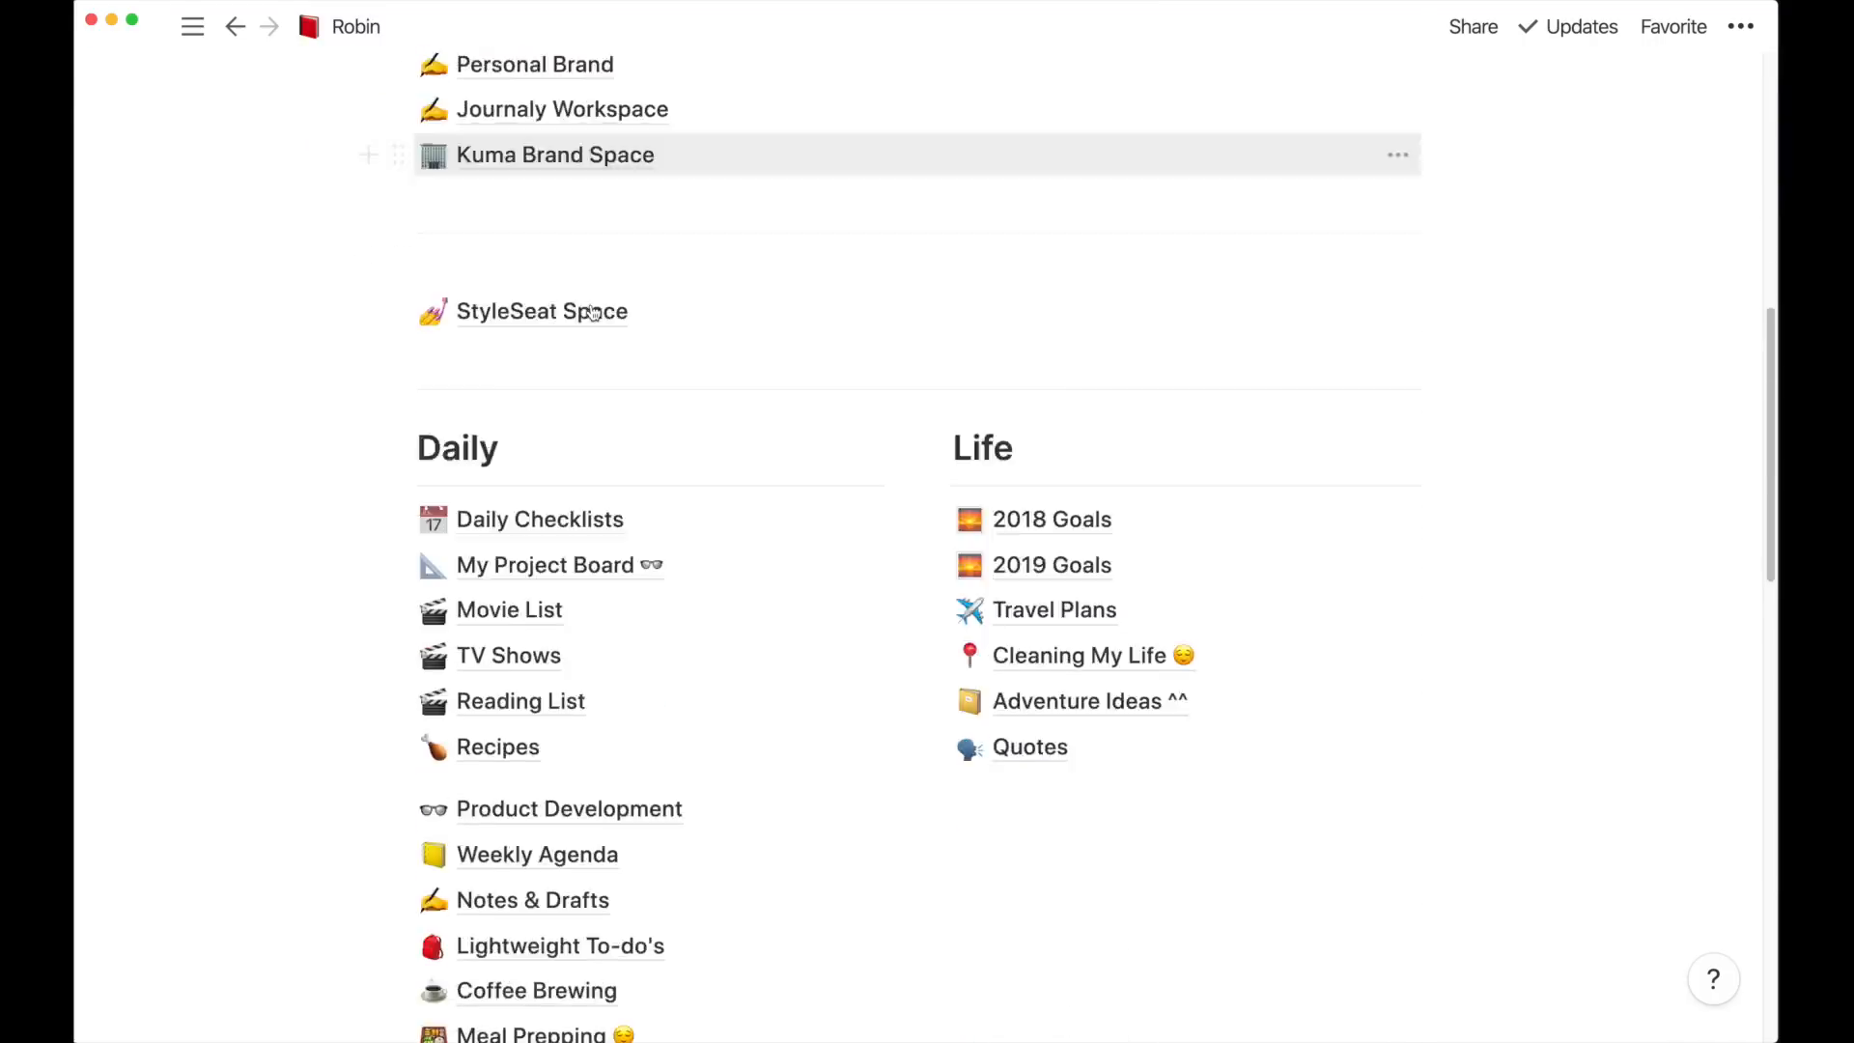
{"action": "scroll", "coordinate": [592, 311], "scroll_direction": "up", "scroll_amount": 2}
{"action": "scroll", "coordinate": [593, 311], "scroll_direction": "up", "scroll_amount": 2}
{"action": "left_click", "coordinate": [559, 419]}
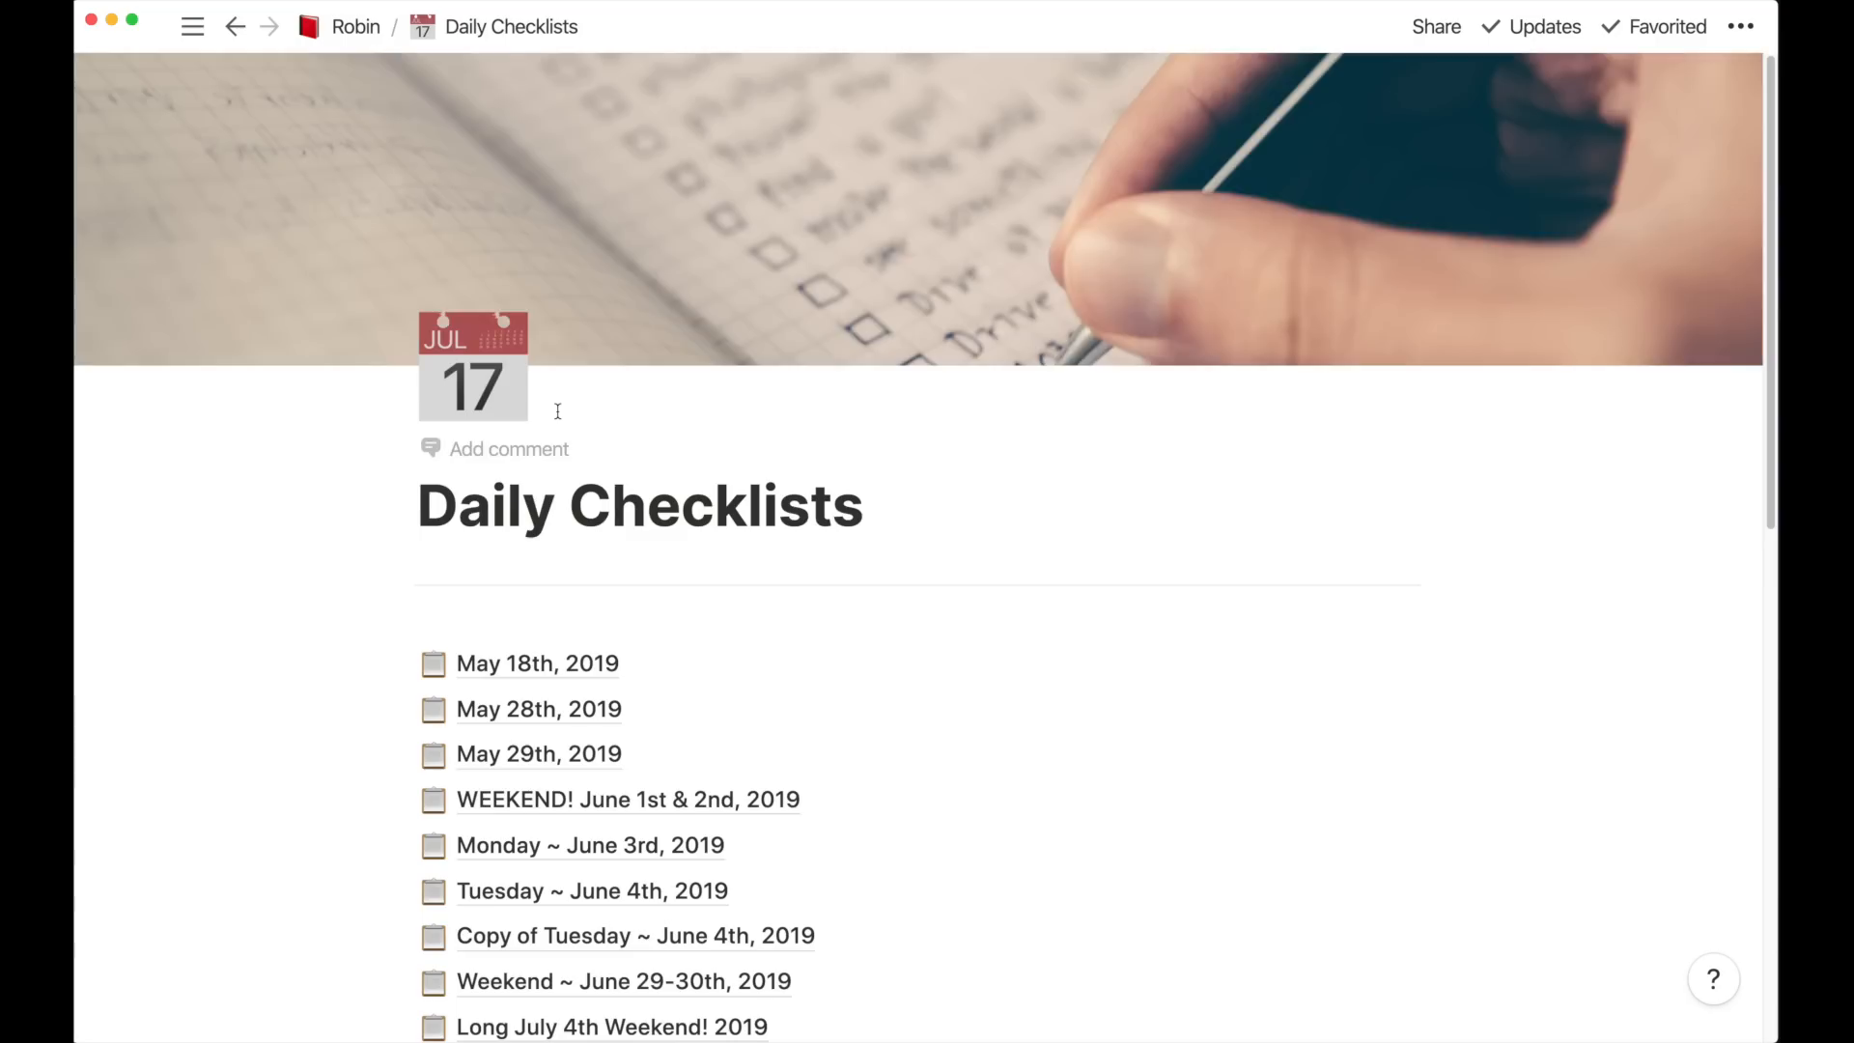
{"action": "scroll", "coordinate": [557, 412], "scroll_direction": "down", "scroll_amount": 5}
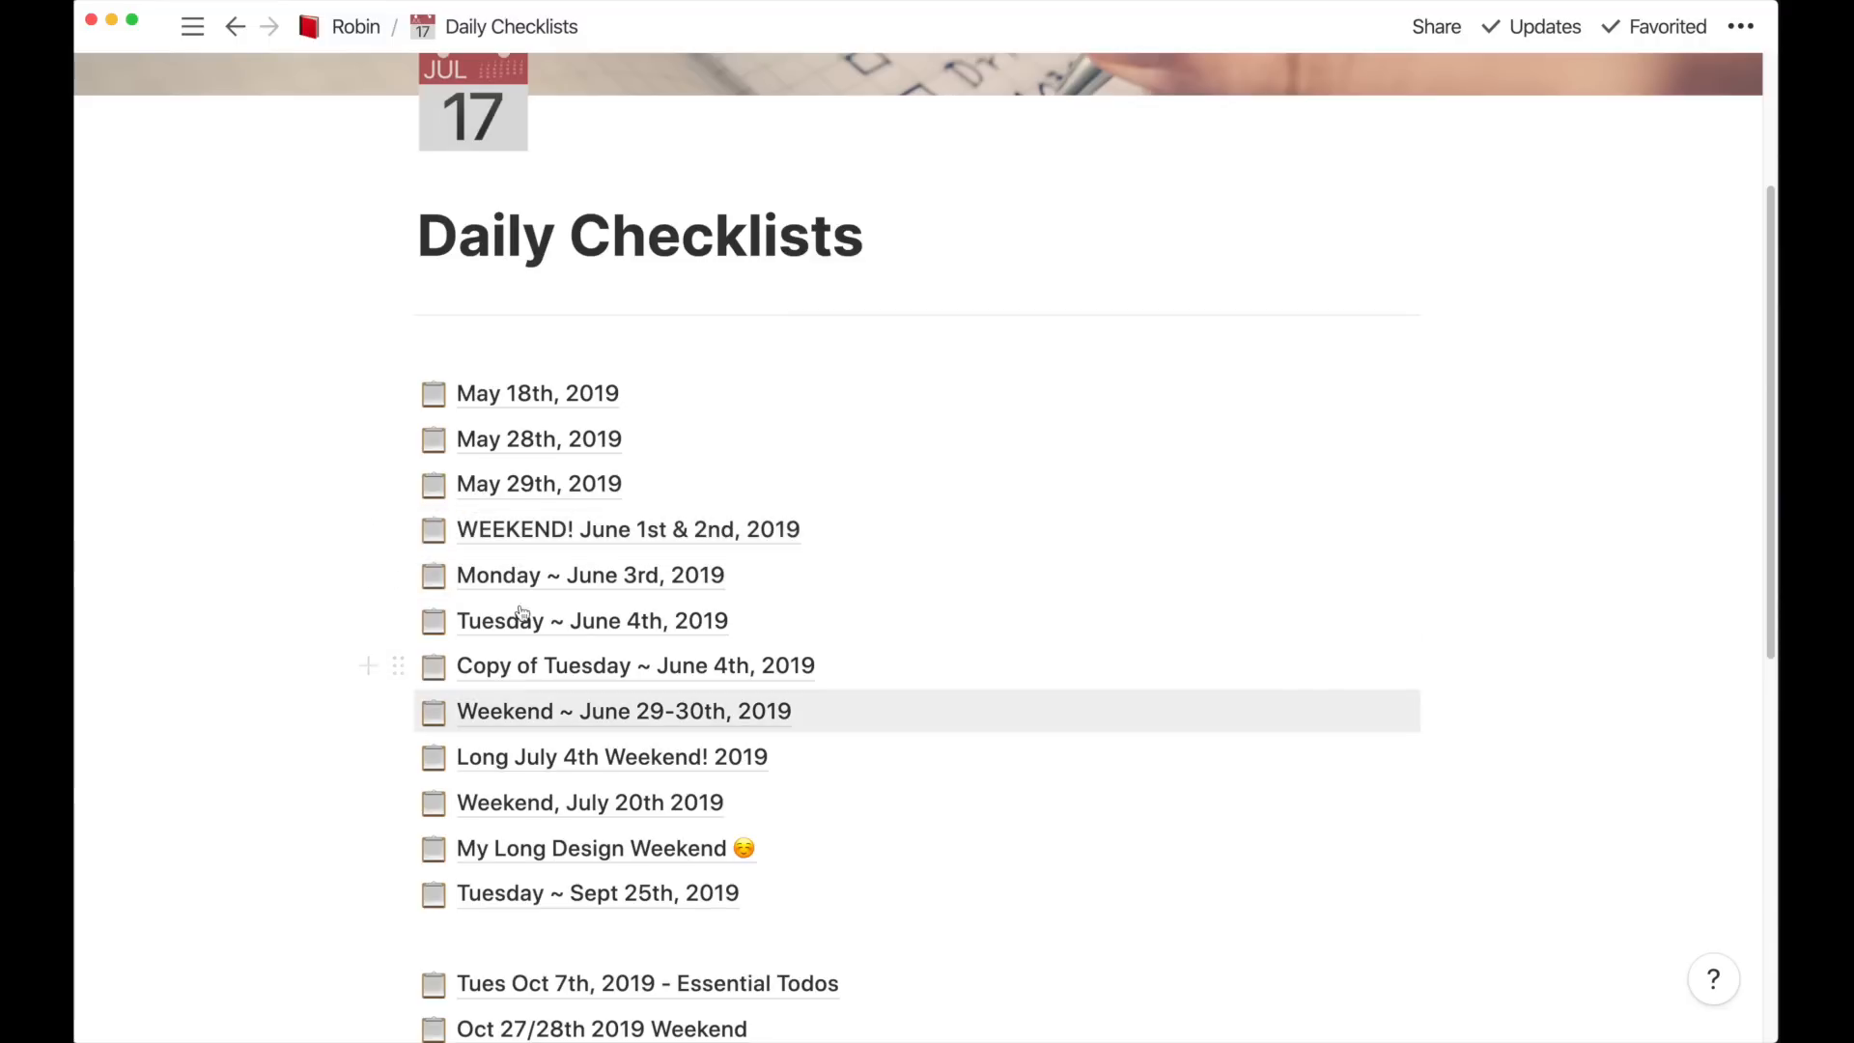
{"action": "left_click", "coordinate": [540, 409]}
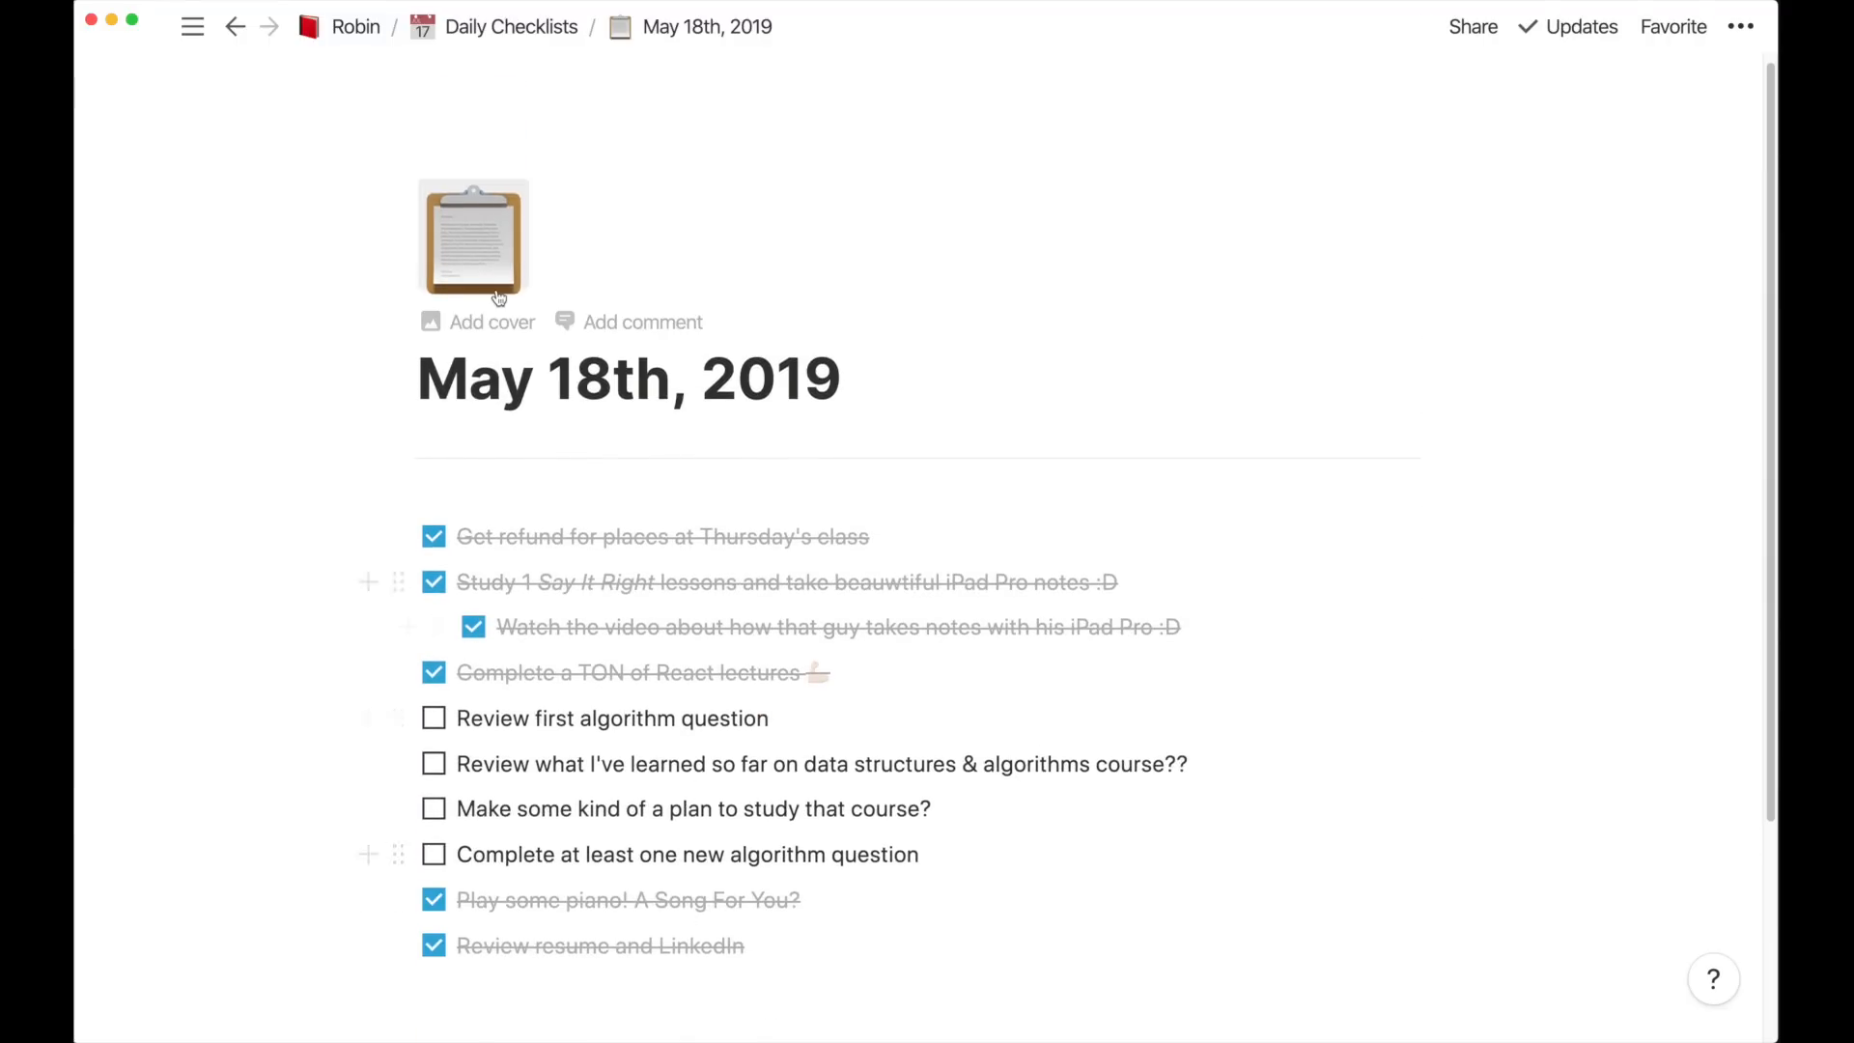
Go back to the home page and open Learning Data Science to view its numbered lesson list
{"action": "left_click", "coordinate": [513, 36]}
{"action": "left_click", "coordinate": [371, 27]}
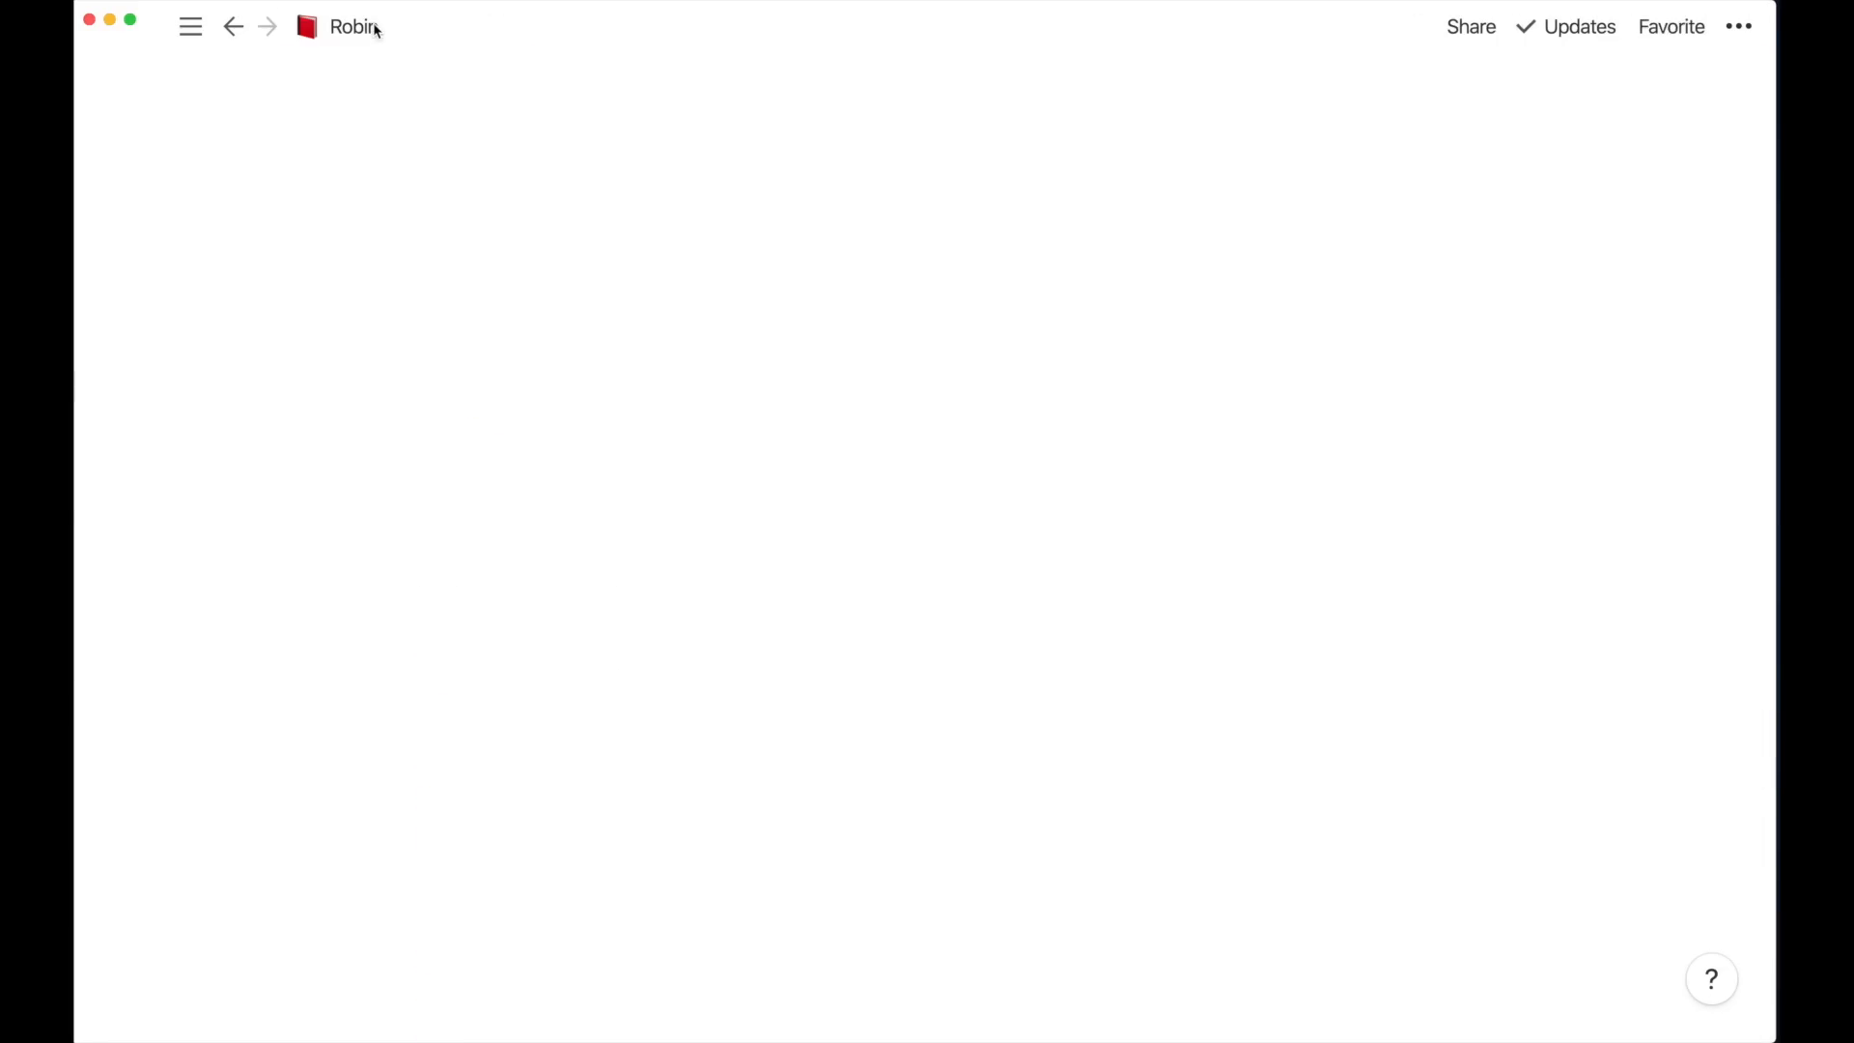
{"action": "scroll", "coordinate": [903, 619], "scroll_direction": "down", "scroll_amount": 1}
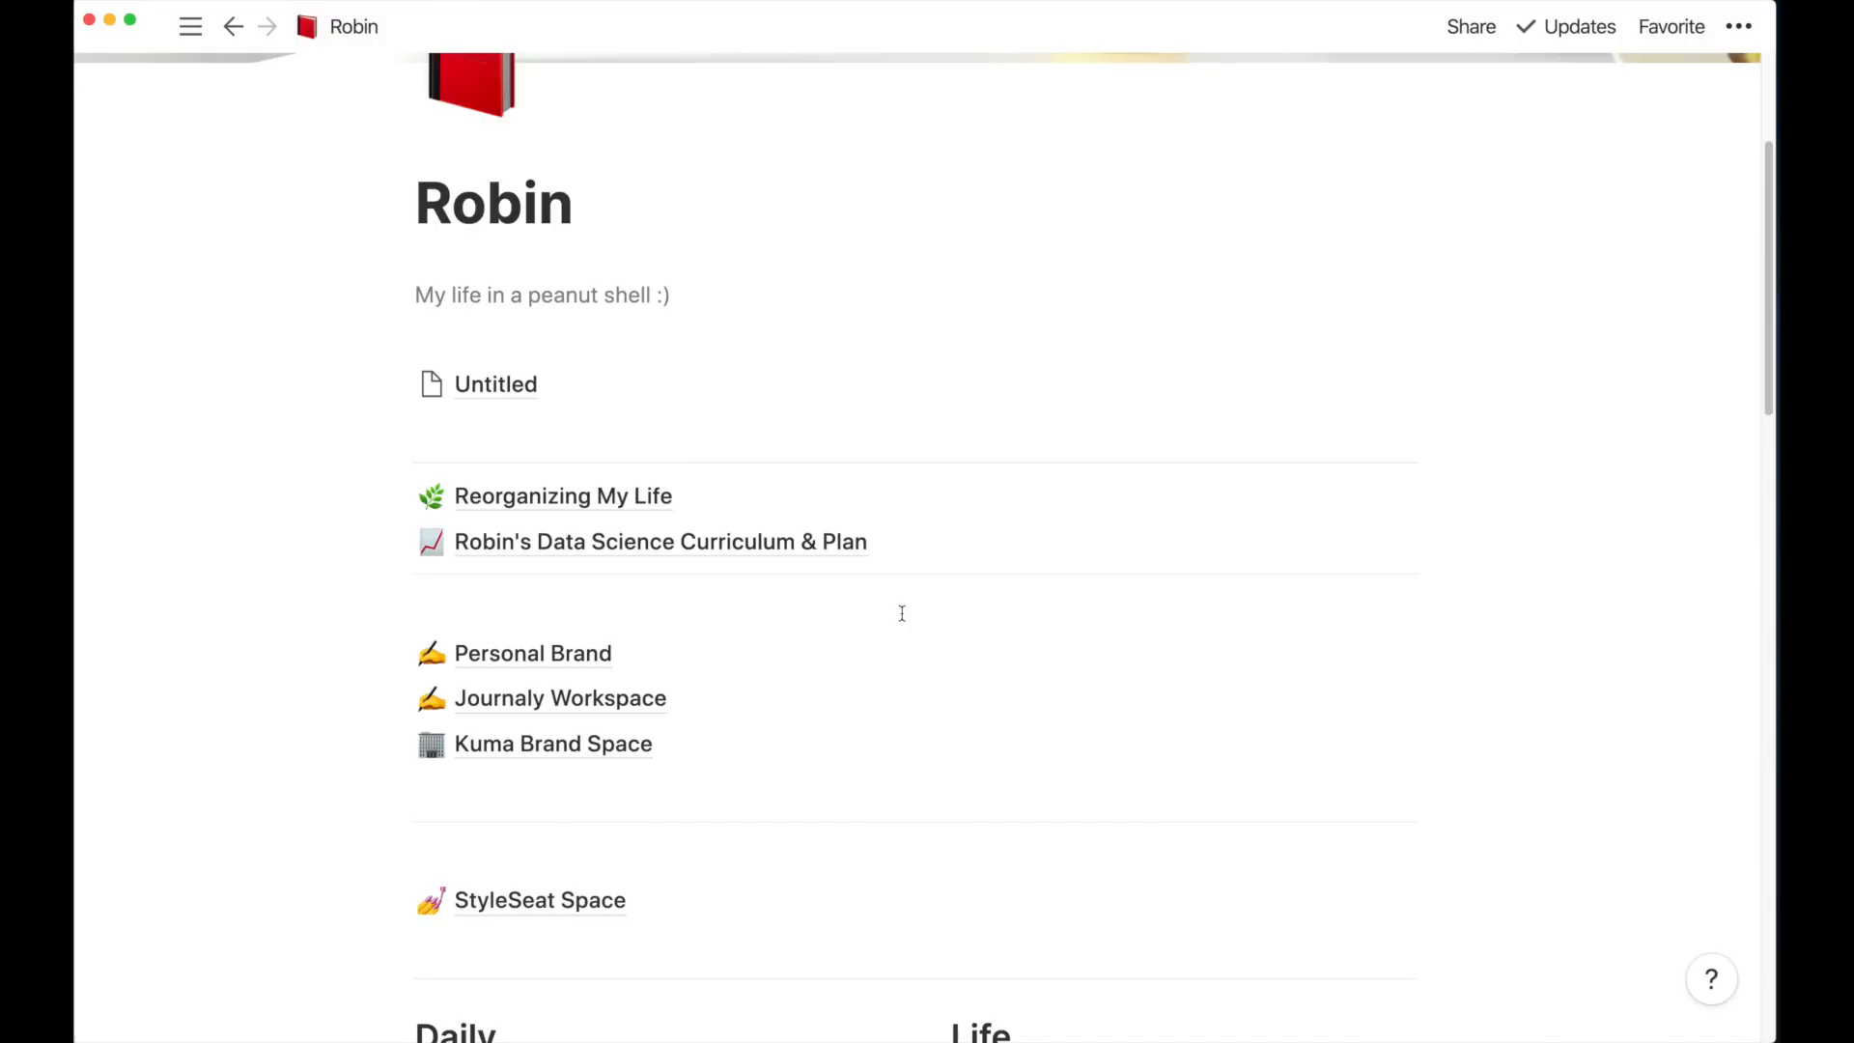
{"action": "scroll", "coordinate": [904, 621], "scroll_direction": "down", "scroll_amount": 15}
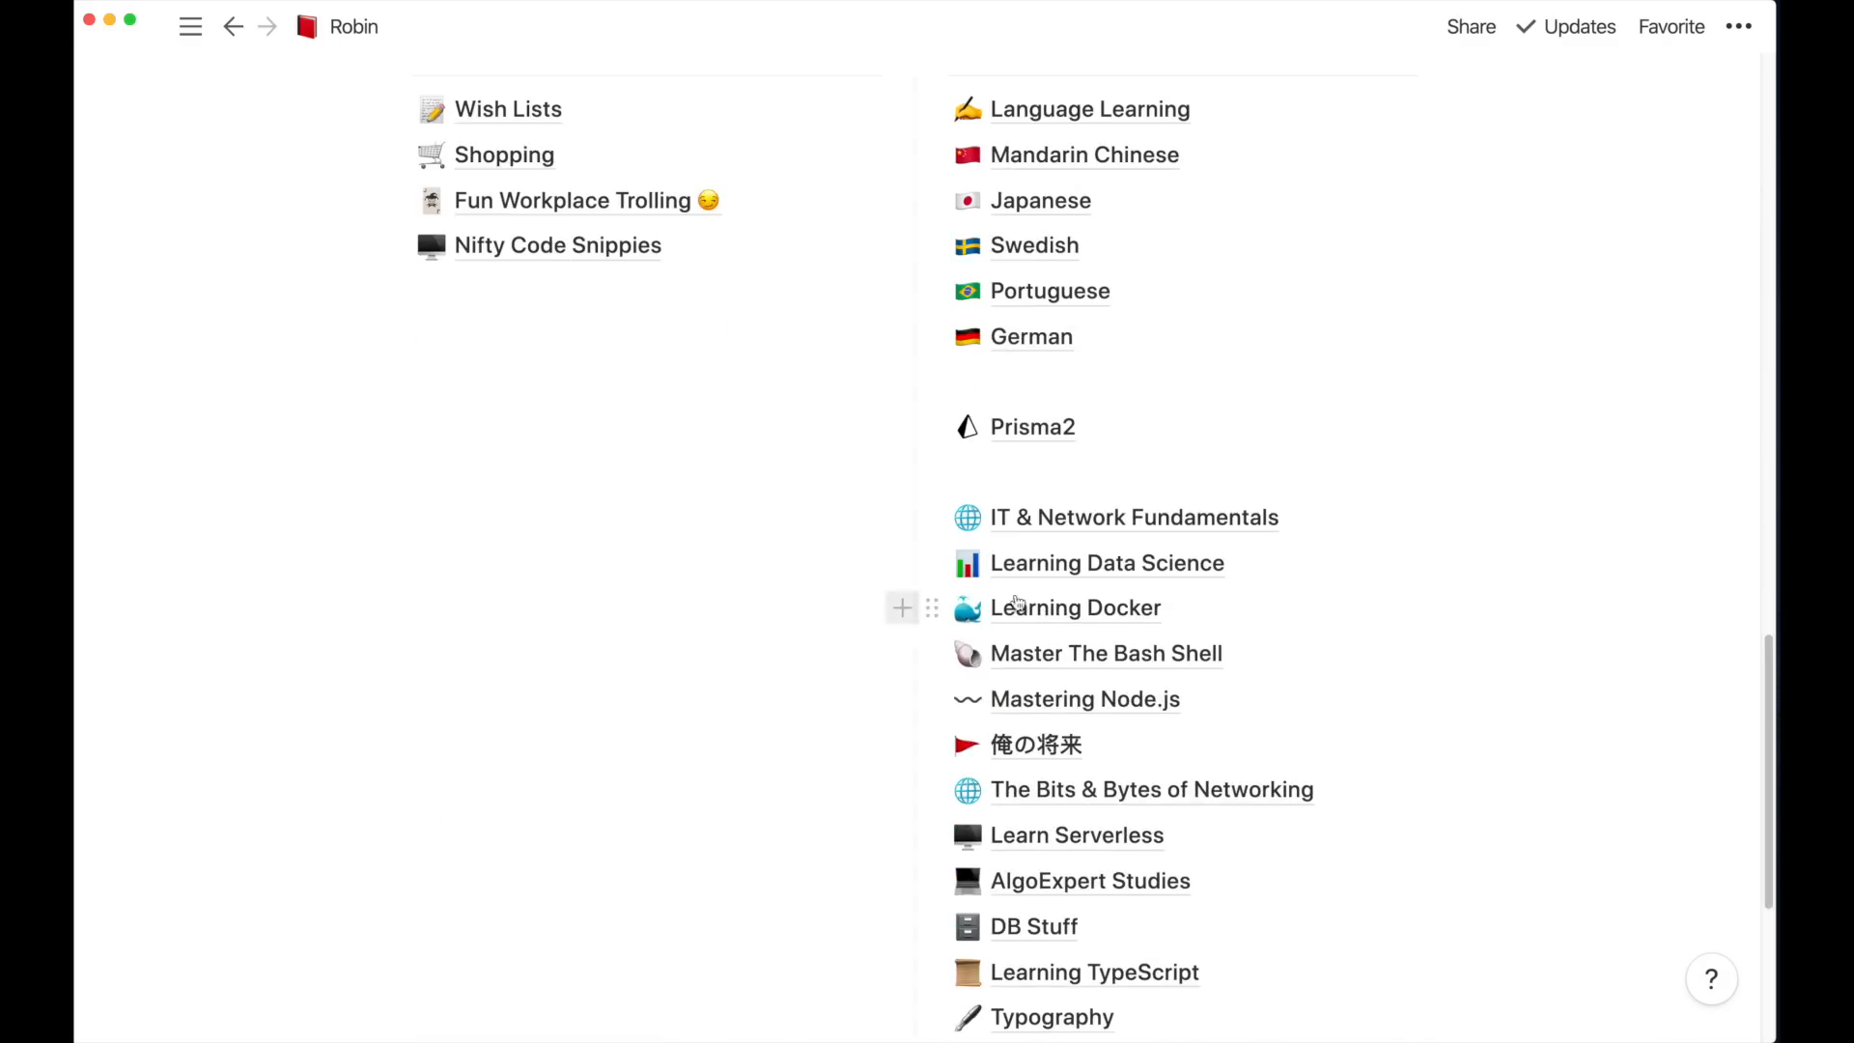
{"action": "left_click", "coordinate": [1094, 568]}
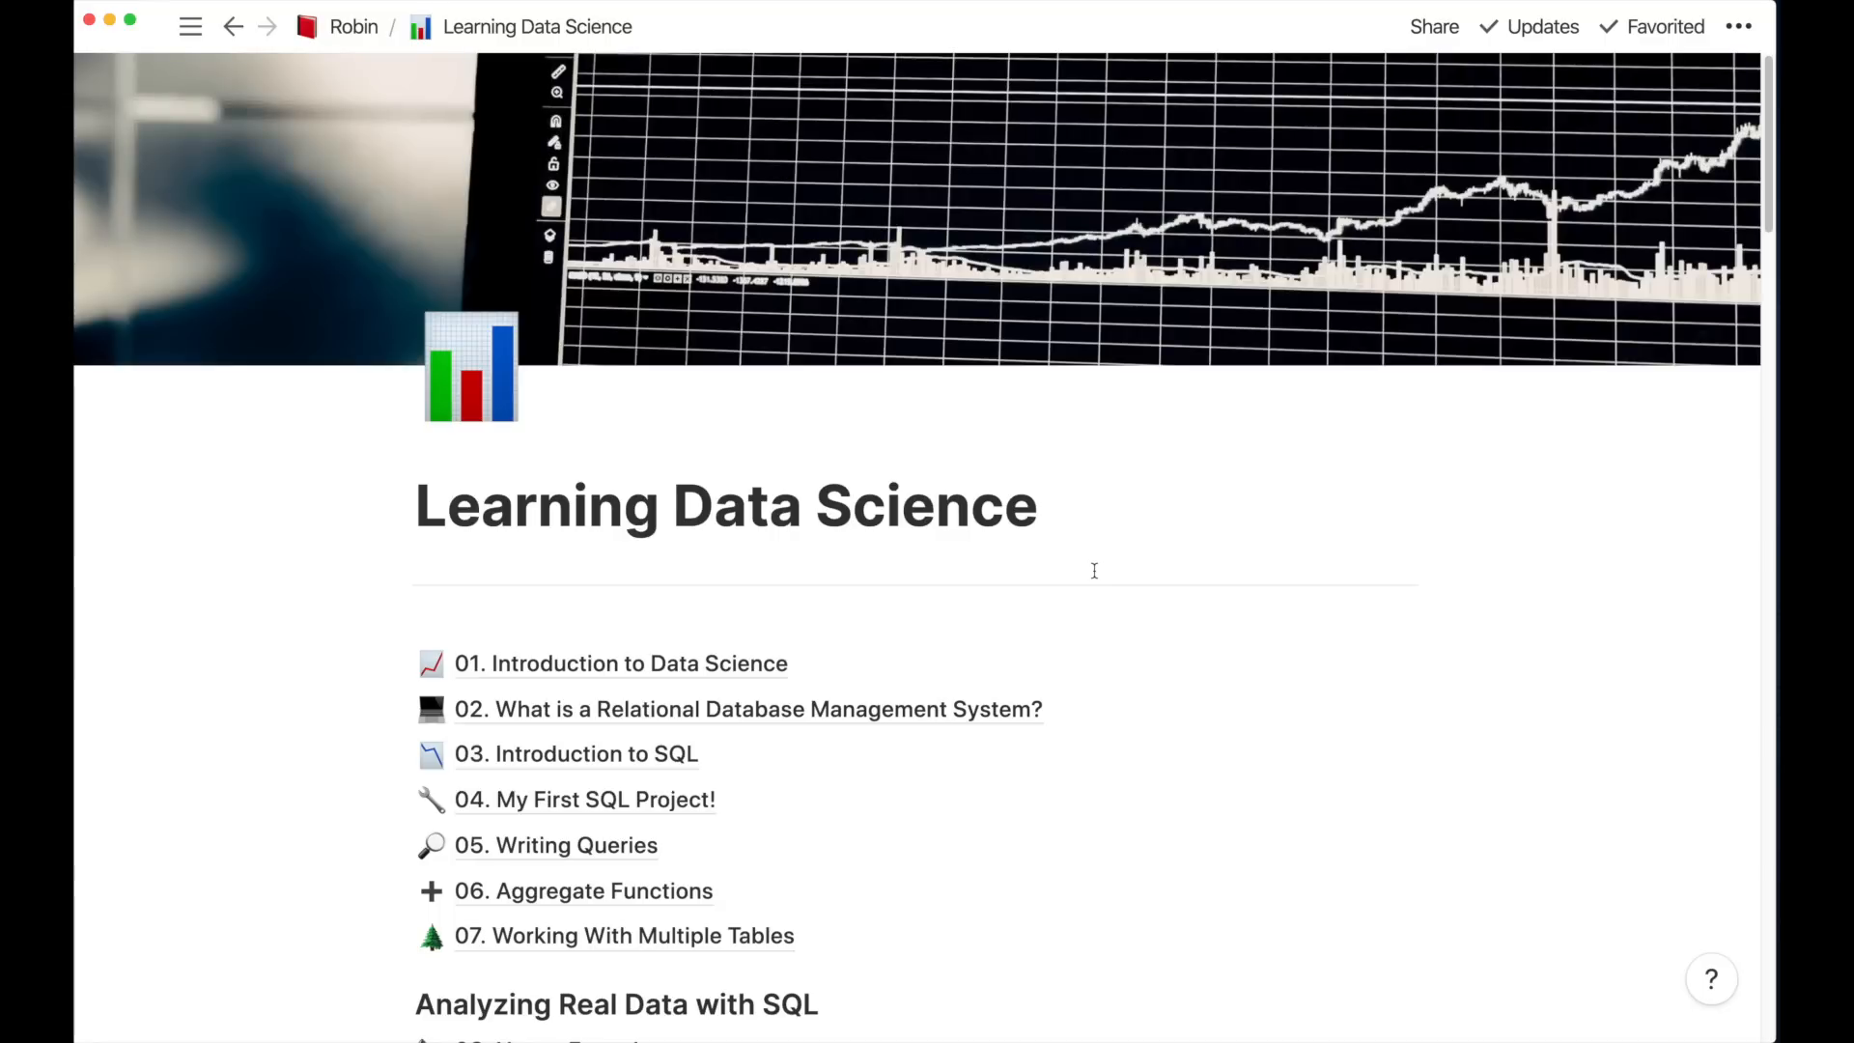
{"action": "scroll", "coordinate": [716, 518], "scroll_direction": "down", "scroll_amount": 5}
{"action": "scroll", "coordinate": [716, 522], "scroll_direction": "down", "scroll_amount": 5}
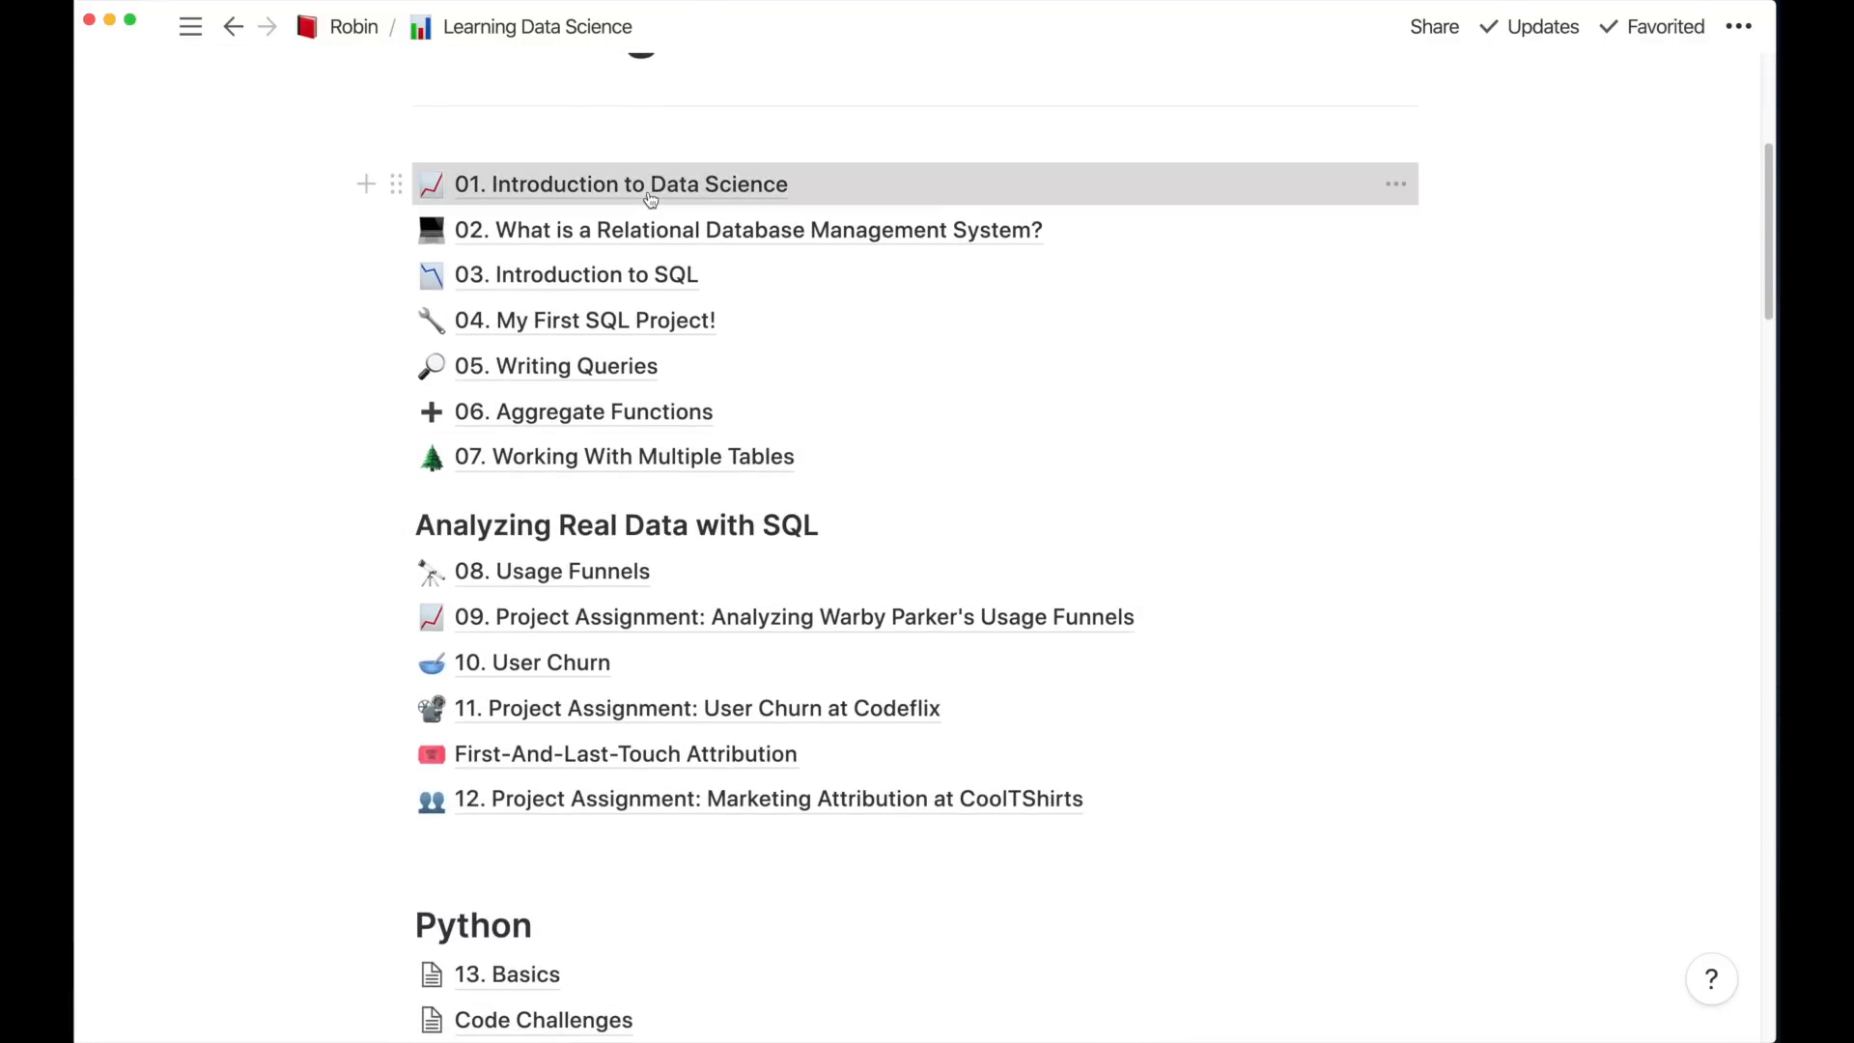
Skim the notes in 01. Introduction to Data Science and return to Learning Data Science
{"action": "left_click", "coordinate": [649, 184]}
{"action": "scroll", "coordinate": [842, 499], "scroll_direction": "down", "scroll_amount": 4}
{"action": "scroll", "coordinate": [842, 500], "scroll_direction": "down", "scroll_amount": 5}
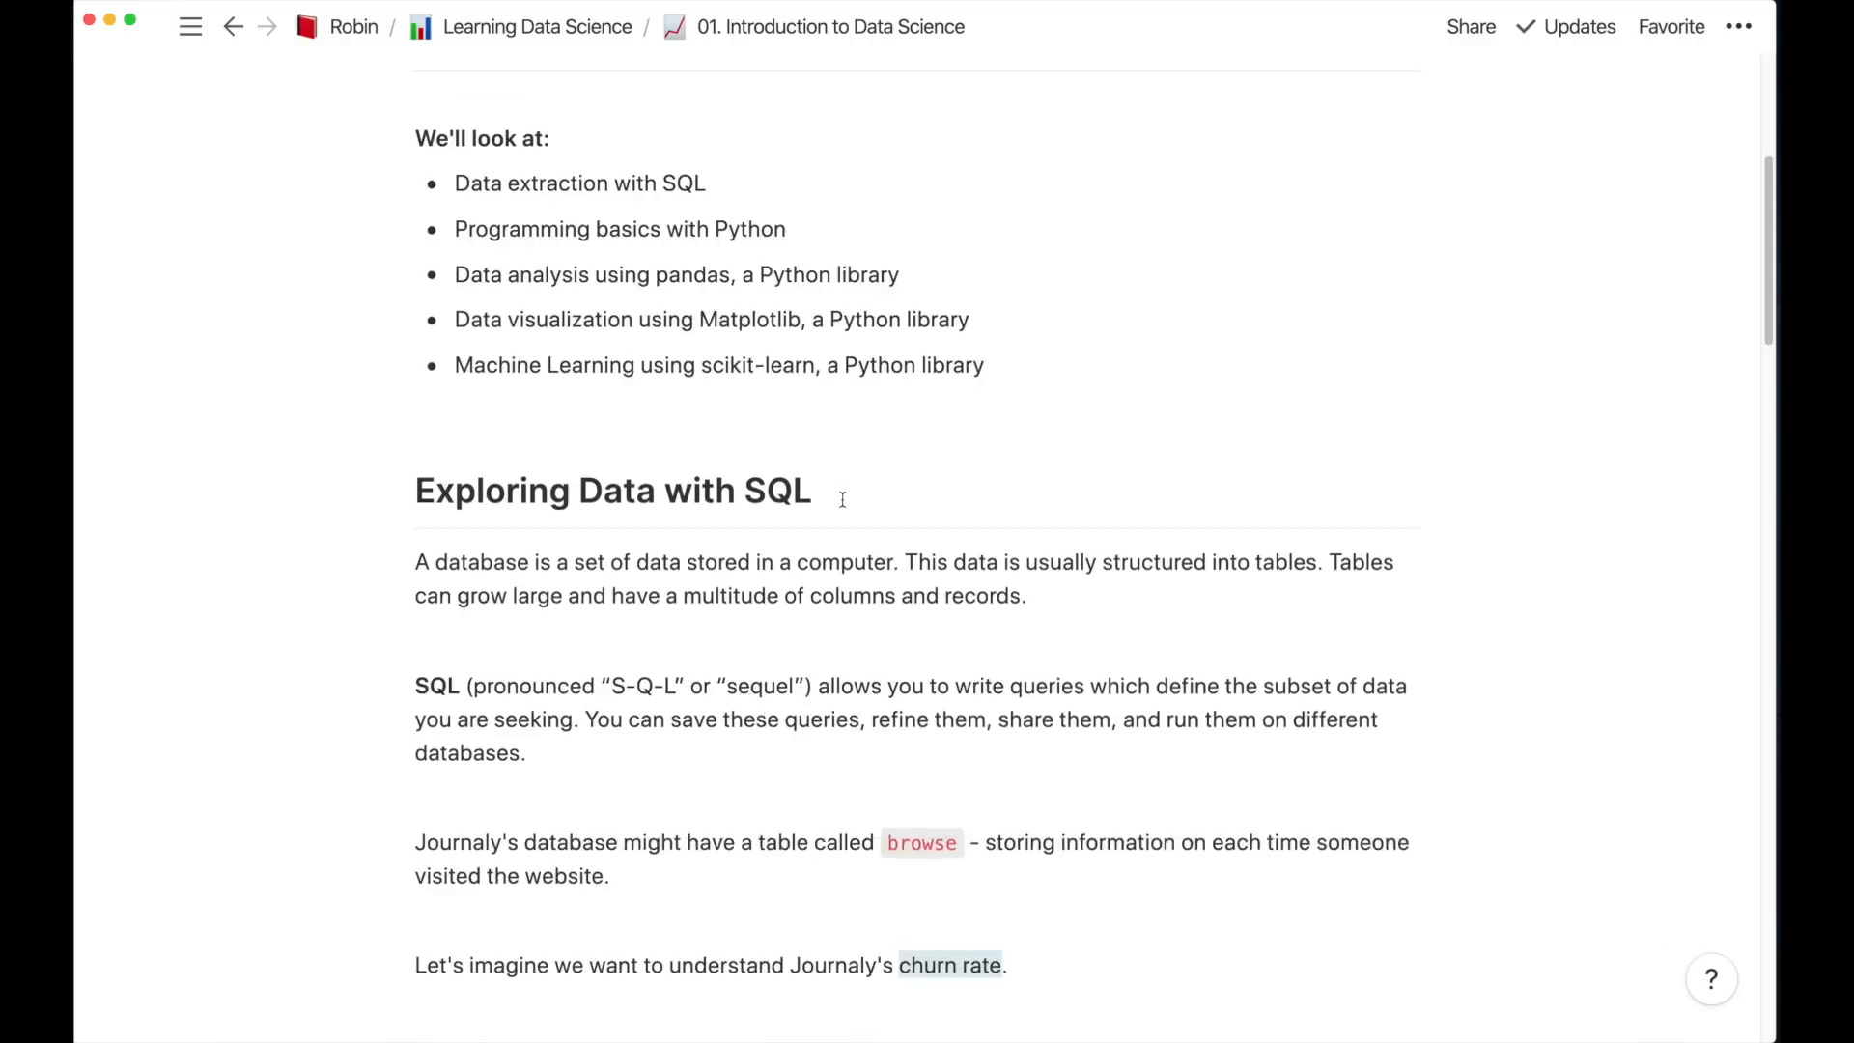
{"action": "scroll", "coordinate": [840, 500], "scroll_direction": "up", "scroll_amount": 6}
{"action": "left_click", "coordinate": [493, 31]}
Read through Introduction To Machine Learning, including its timeline image, and return to the home page
{"action": "scroll", "coordinate": [641, 552], "scroll_direction": "down", "scroll_amount": 15}
{"action": "scroll", "coordinate": [641, 551], "scroll_direction": "down", "scroll_amount": 17}
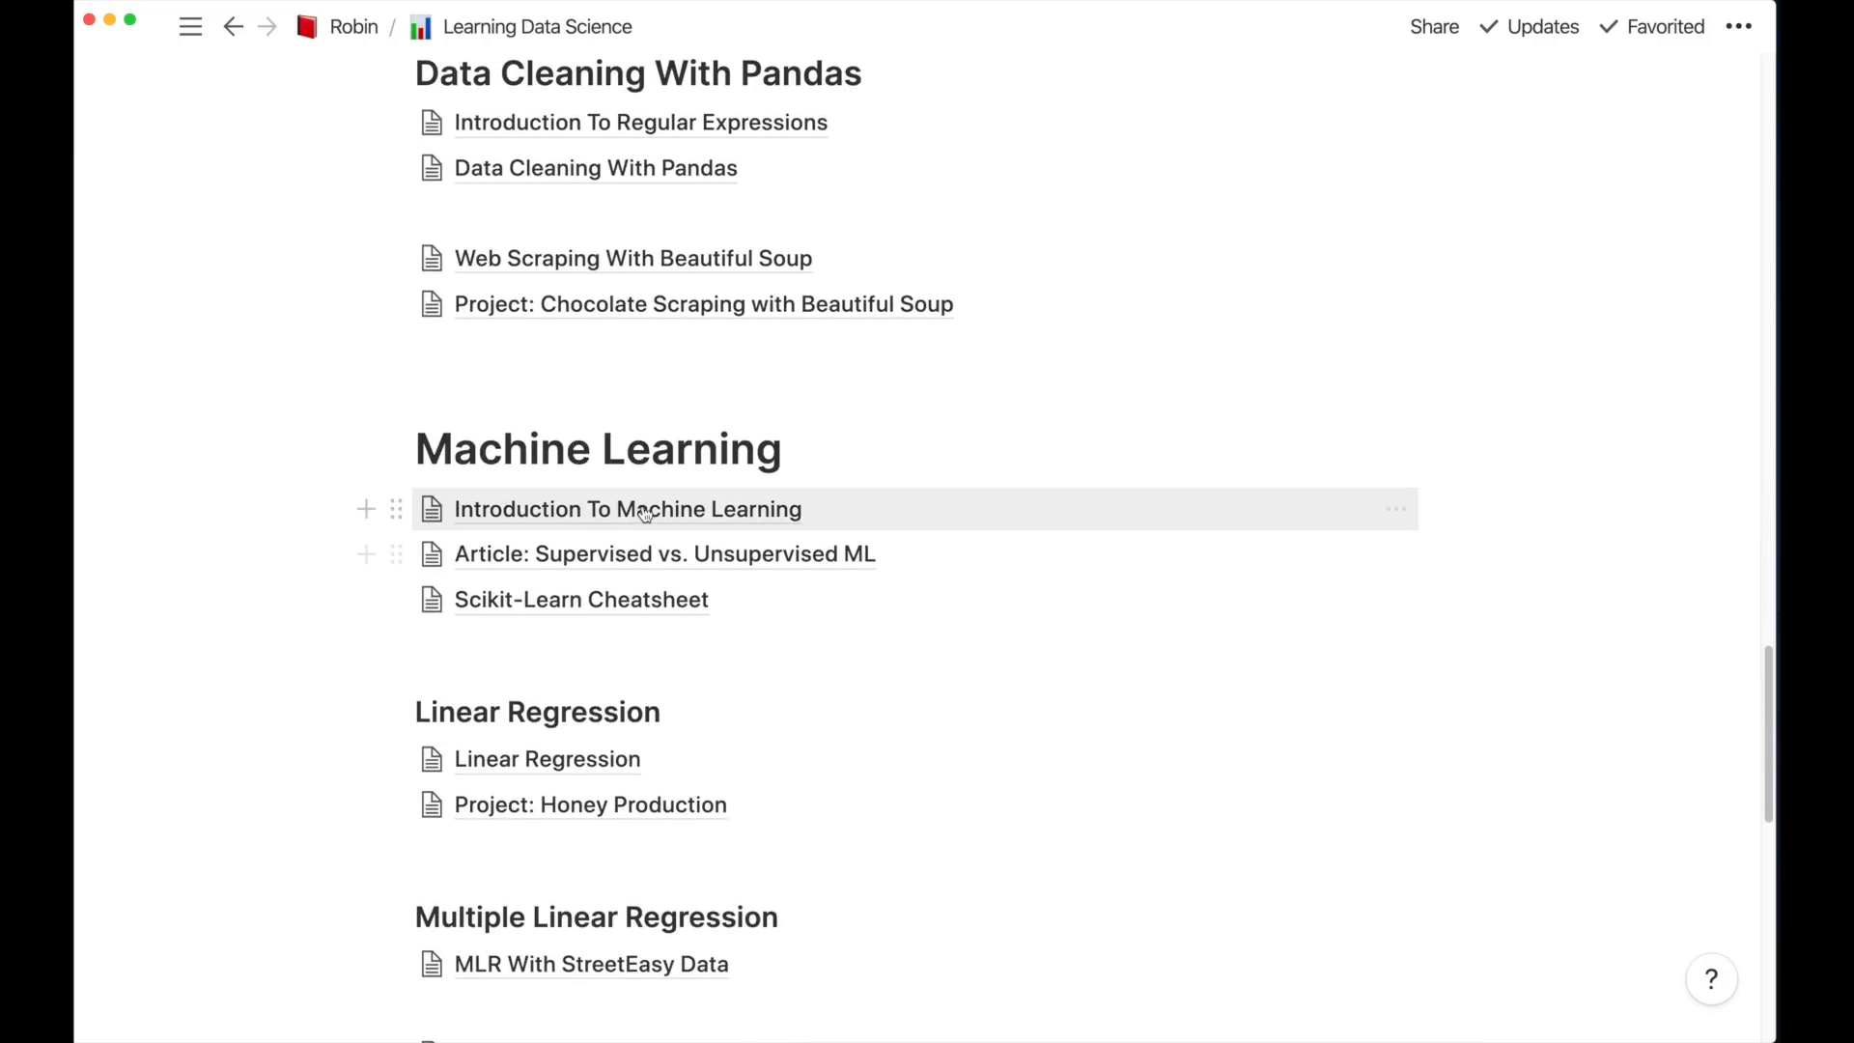
{"action": "left_click", "coordinate": [657, 506]}
{"action": "scroll", "coordinate": [657, 506], "scroll_direction": "down", "scroll_amount": 12}
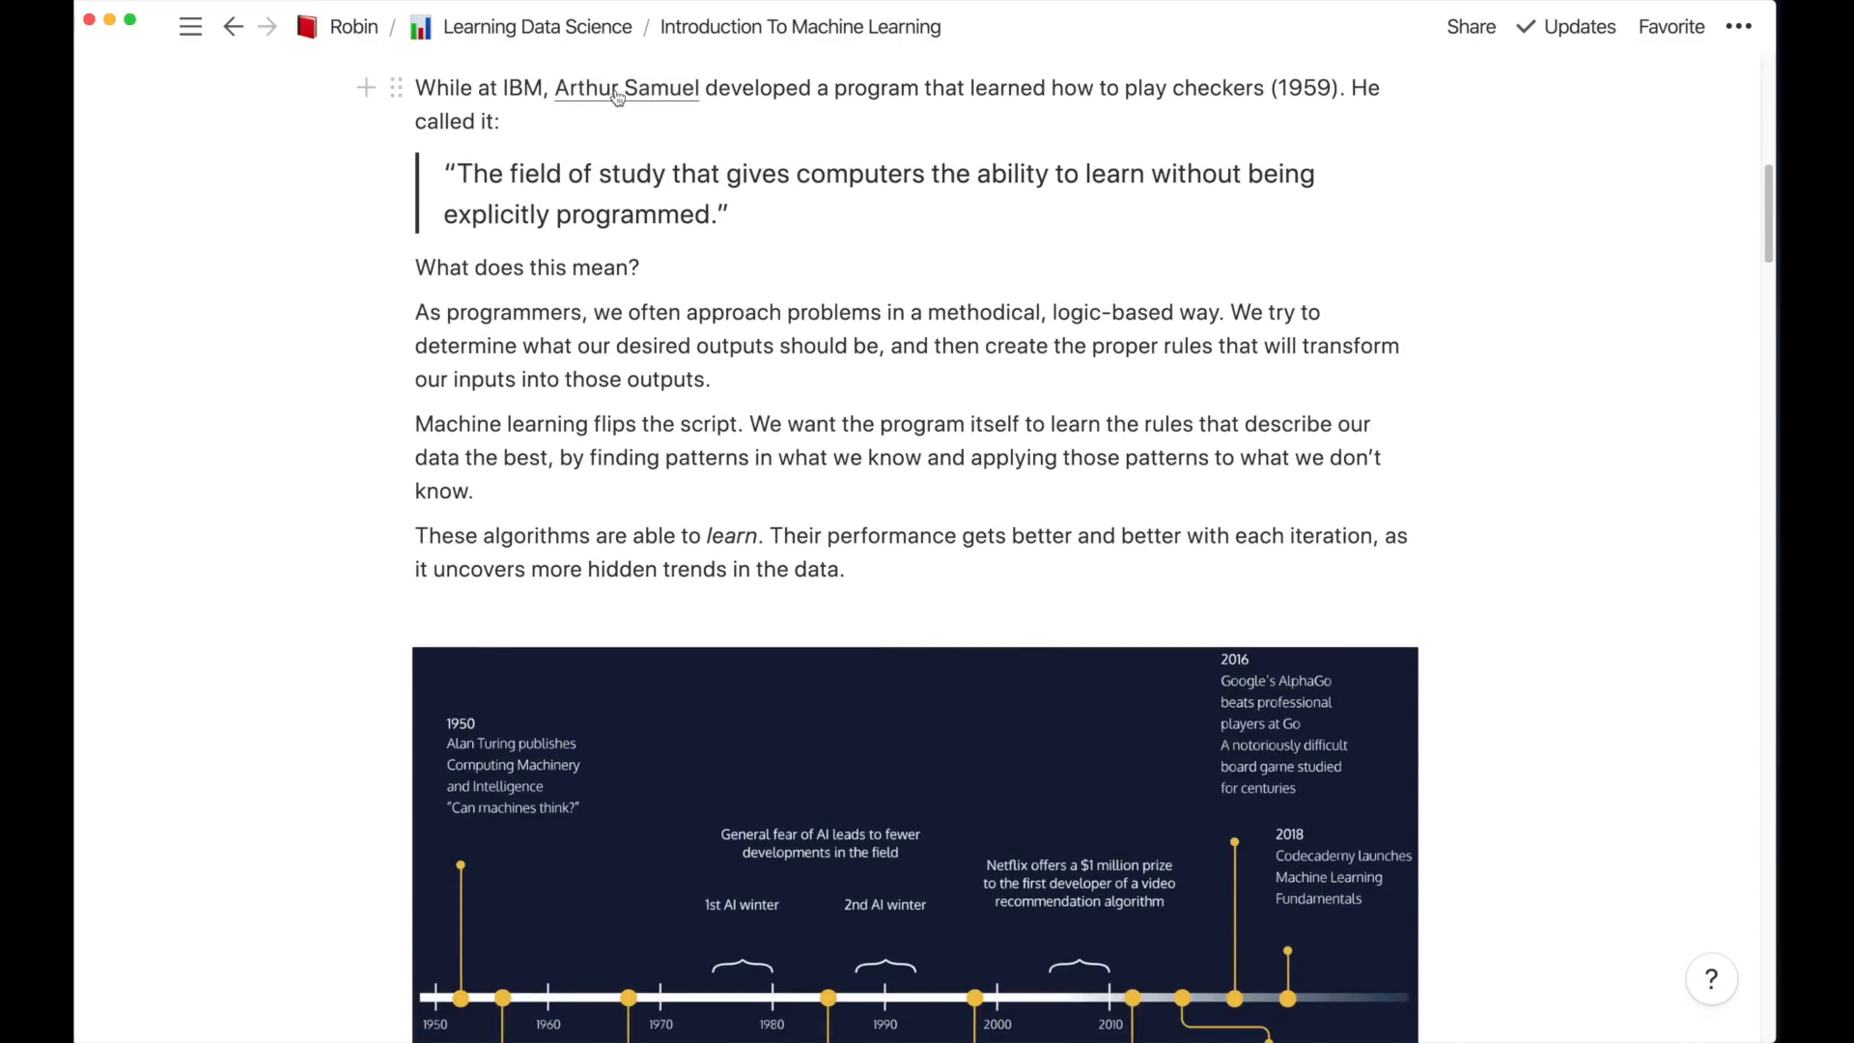
{"action": "scroll", "coordinate": [617, 96], "scroll_direction": "down", "scroll_amount": 5}
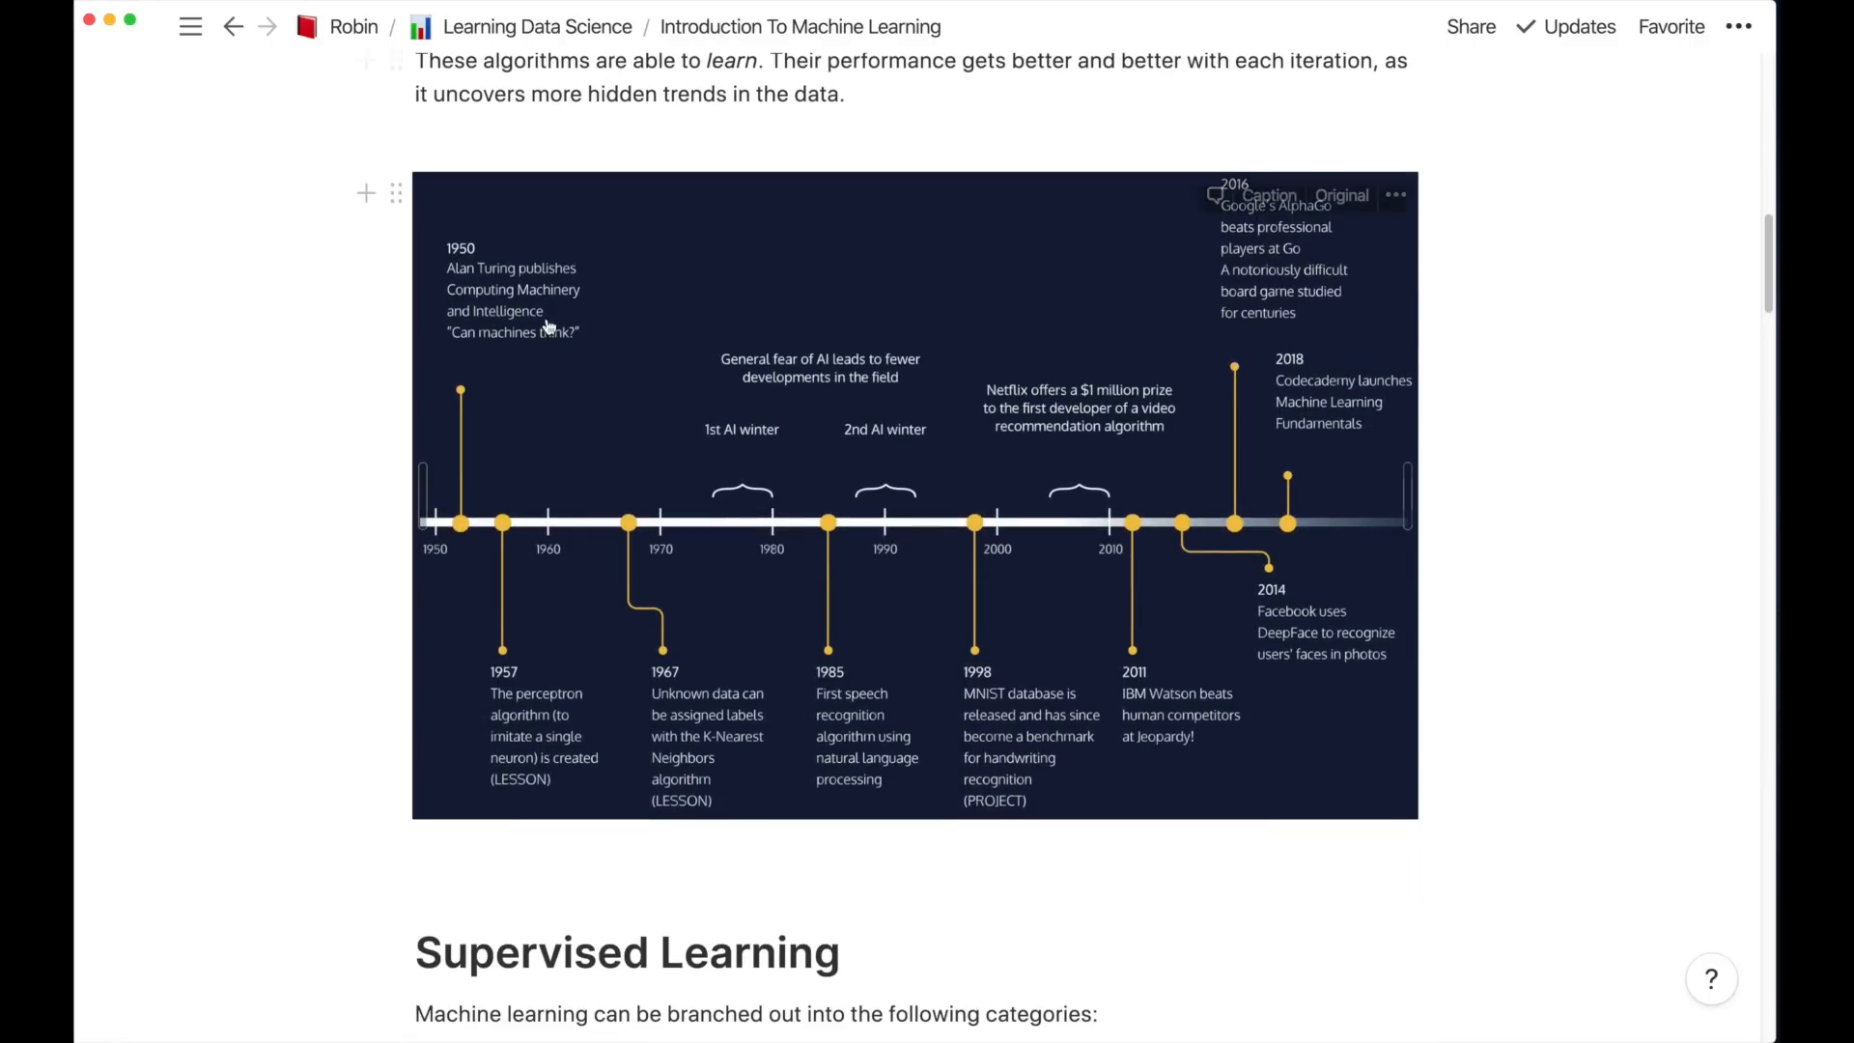
{"action": "scroll", "coordinate": [1135, 240], "scroll_direction": "down", "scroll_amount": 5}
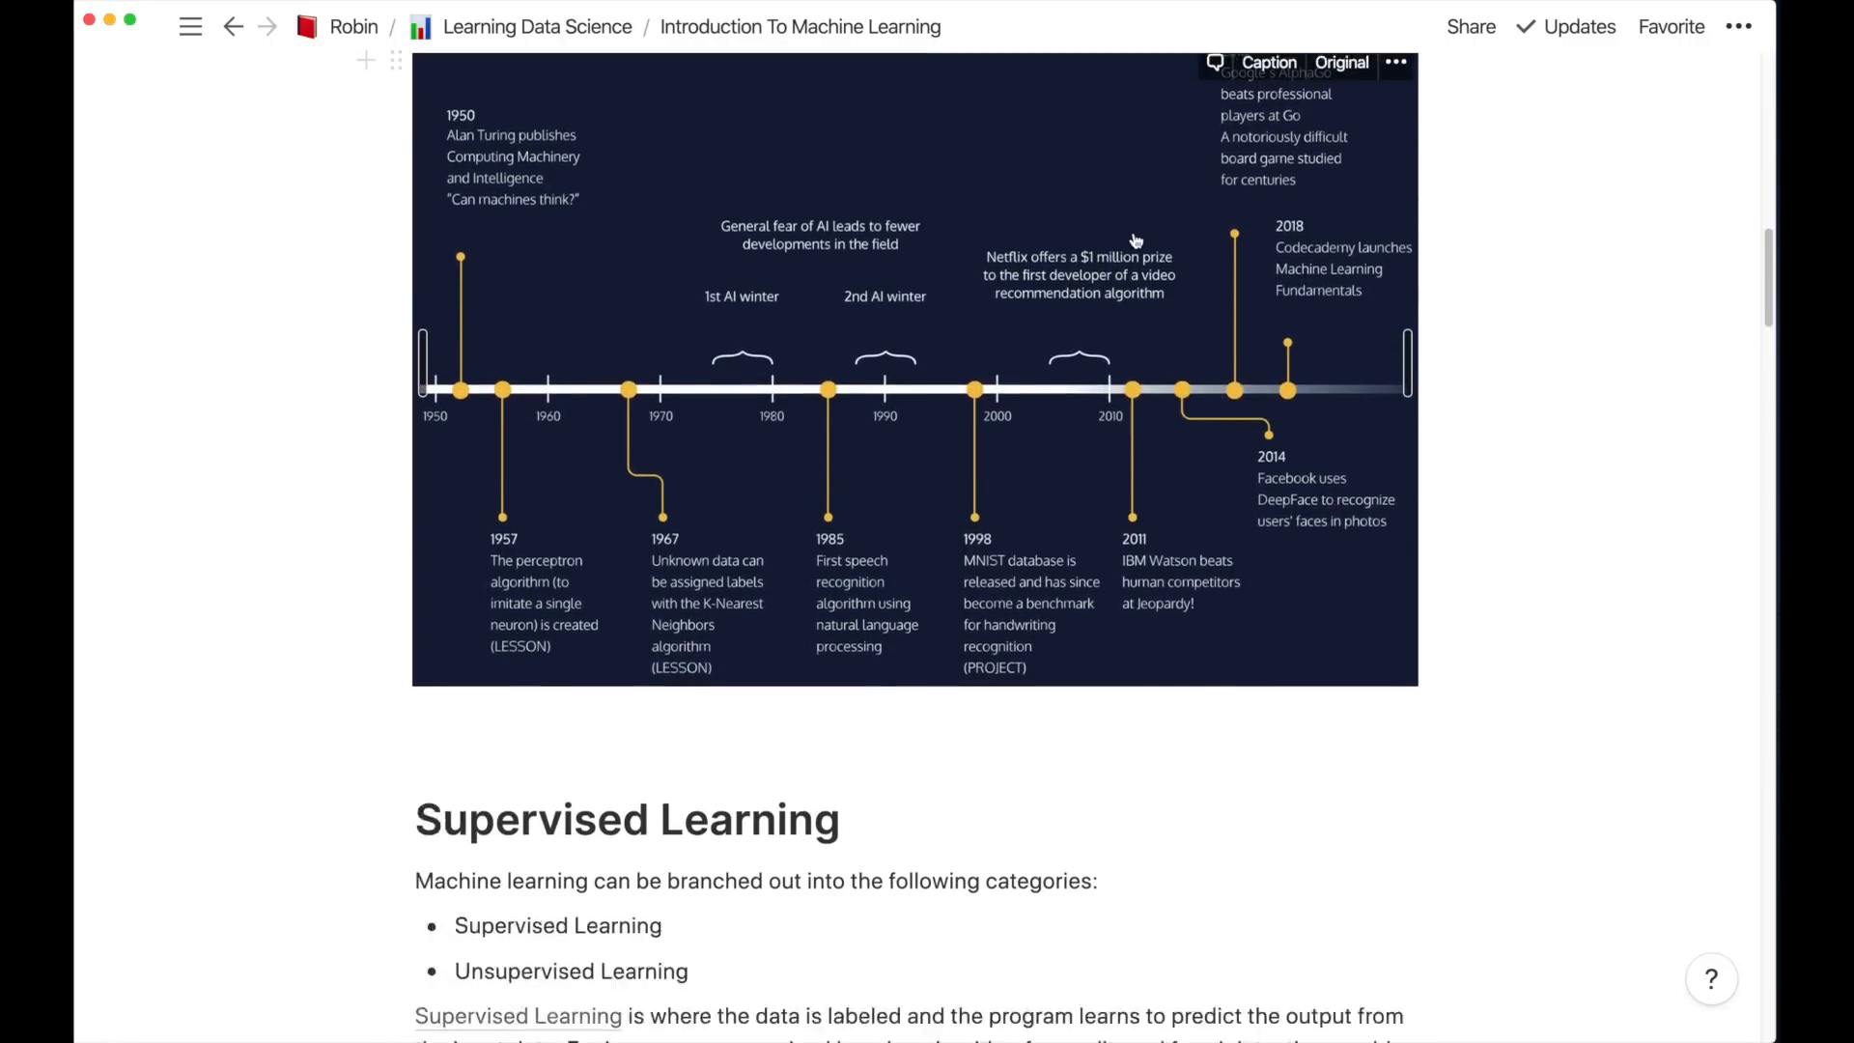
{"action": "scroll", "coordinate": [1135, 240], "scroll_direction": "up", "scroll_amount": 14}
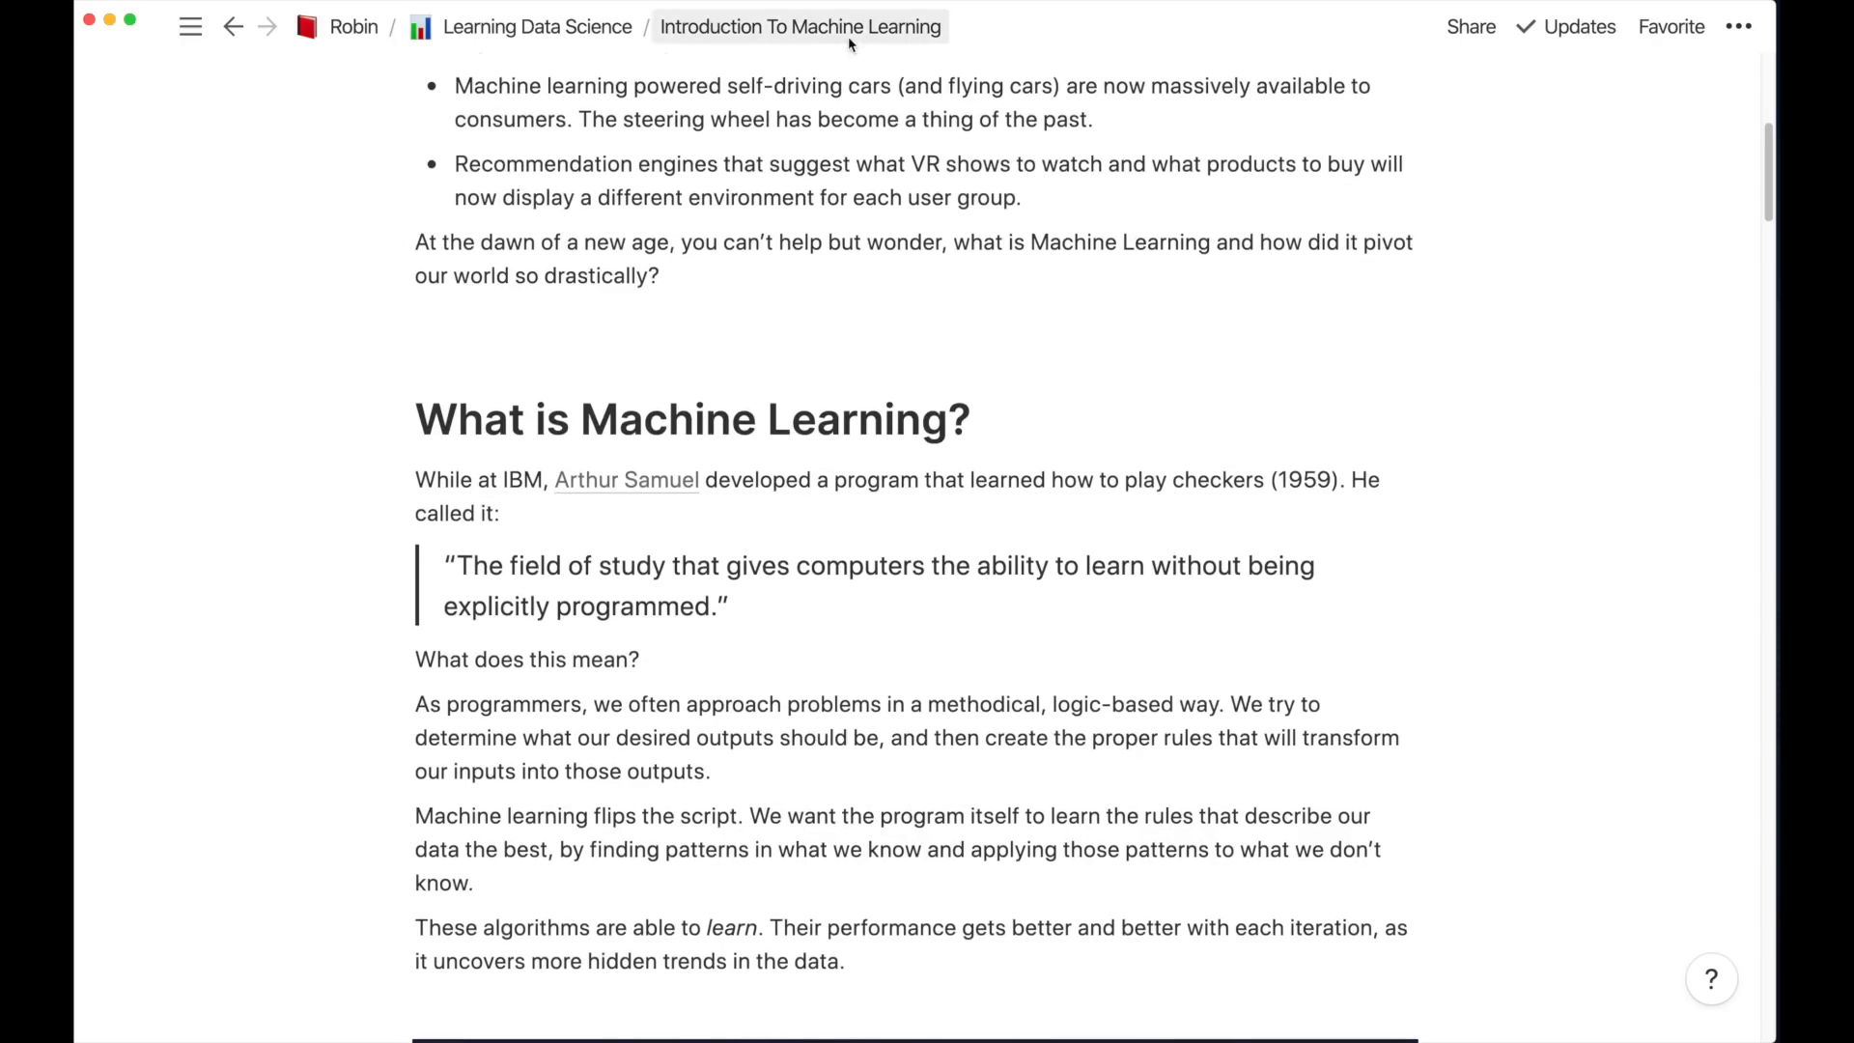
{"action": "left_click", "coordinate": [609, 31]}
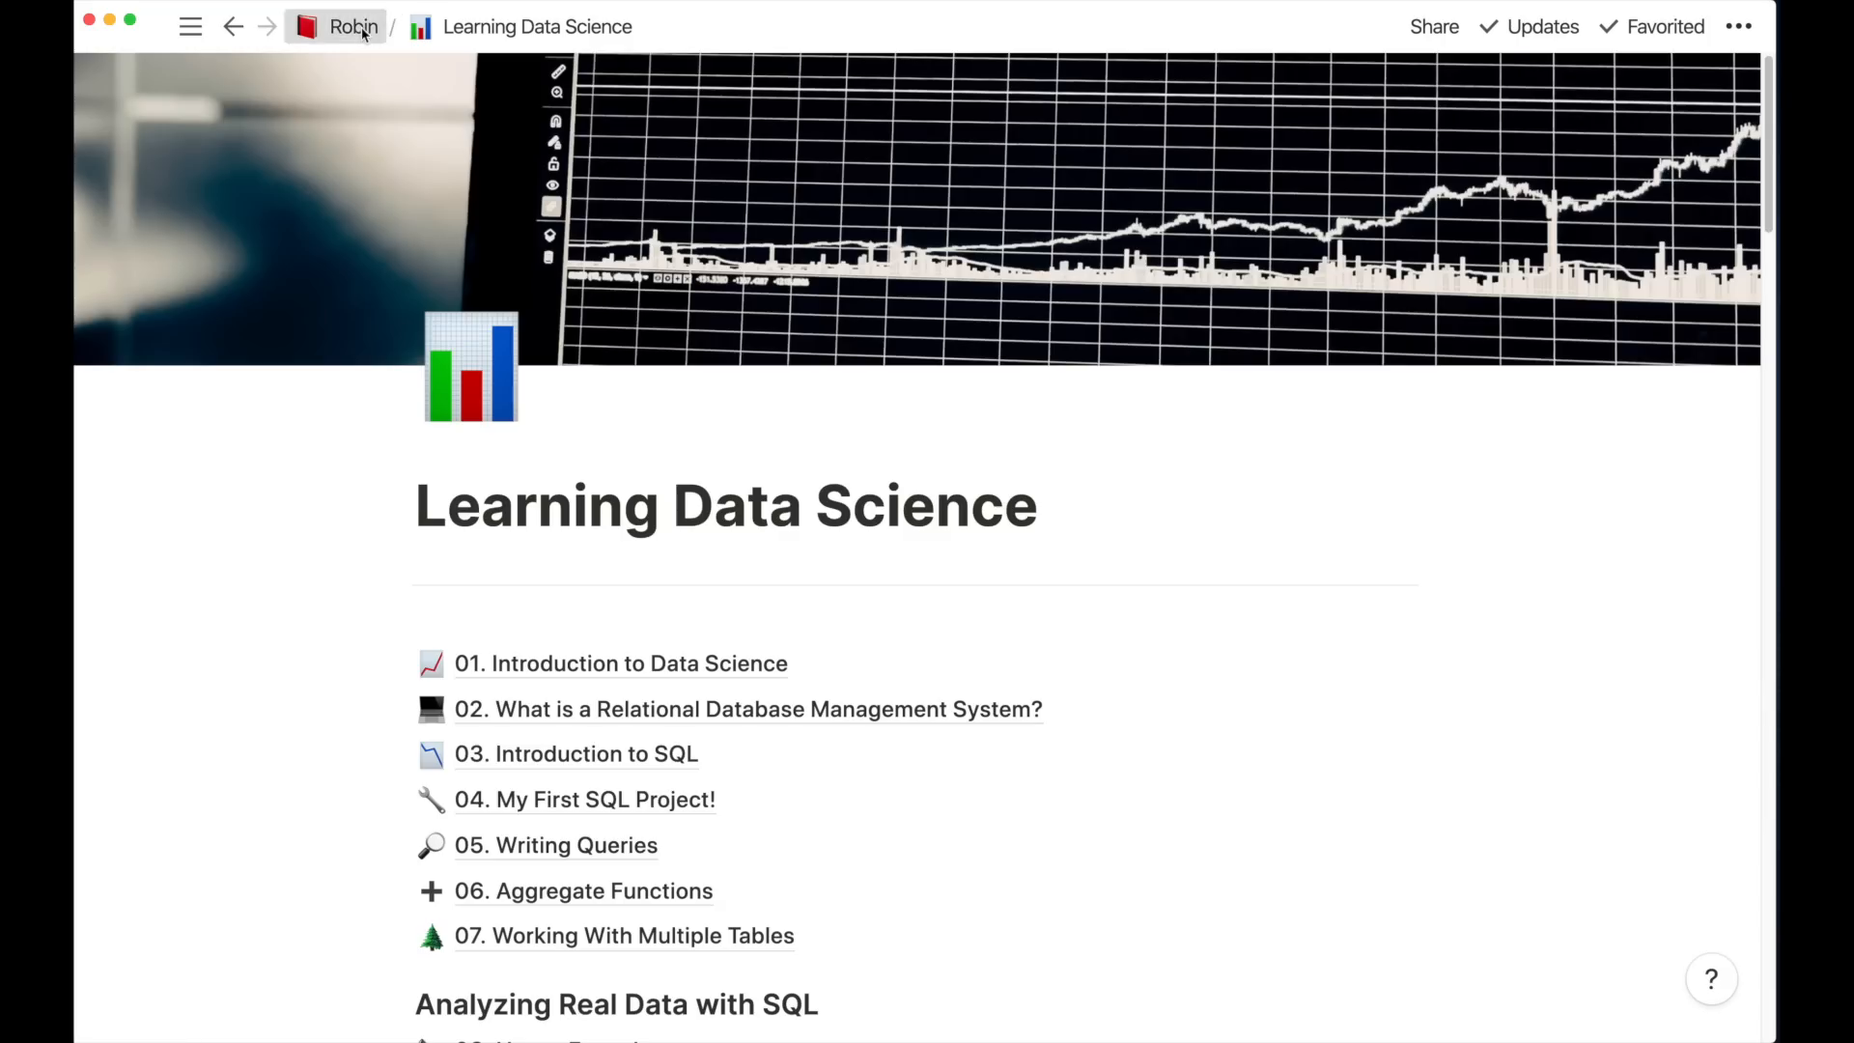
{"action": "left_click", "coordinate": [355, 29]}
Switch to the blank untitled page, title it "Language Learning" and continue with an empty page
{"action": "key", "text": "ctrl+Left"}
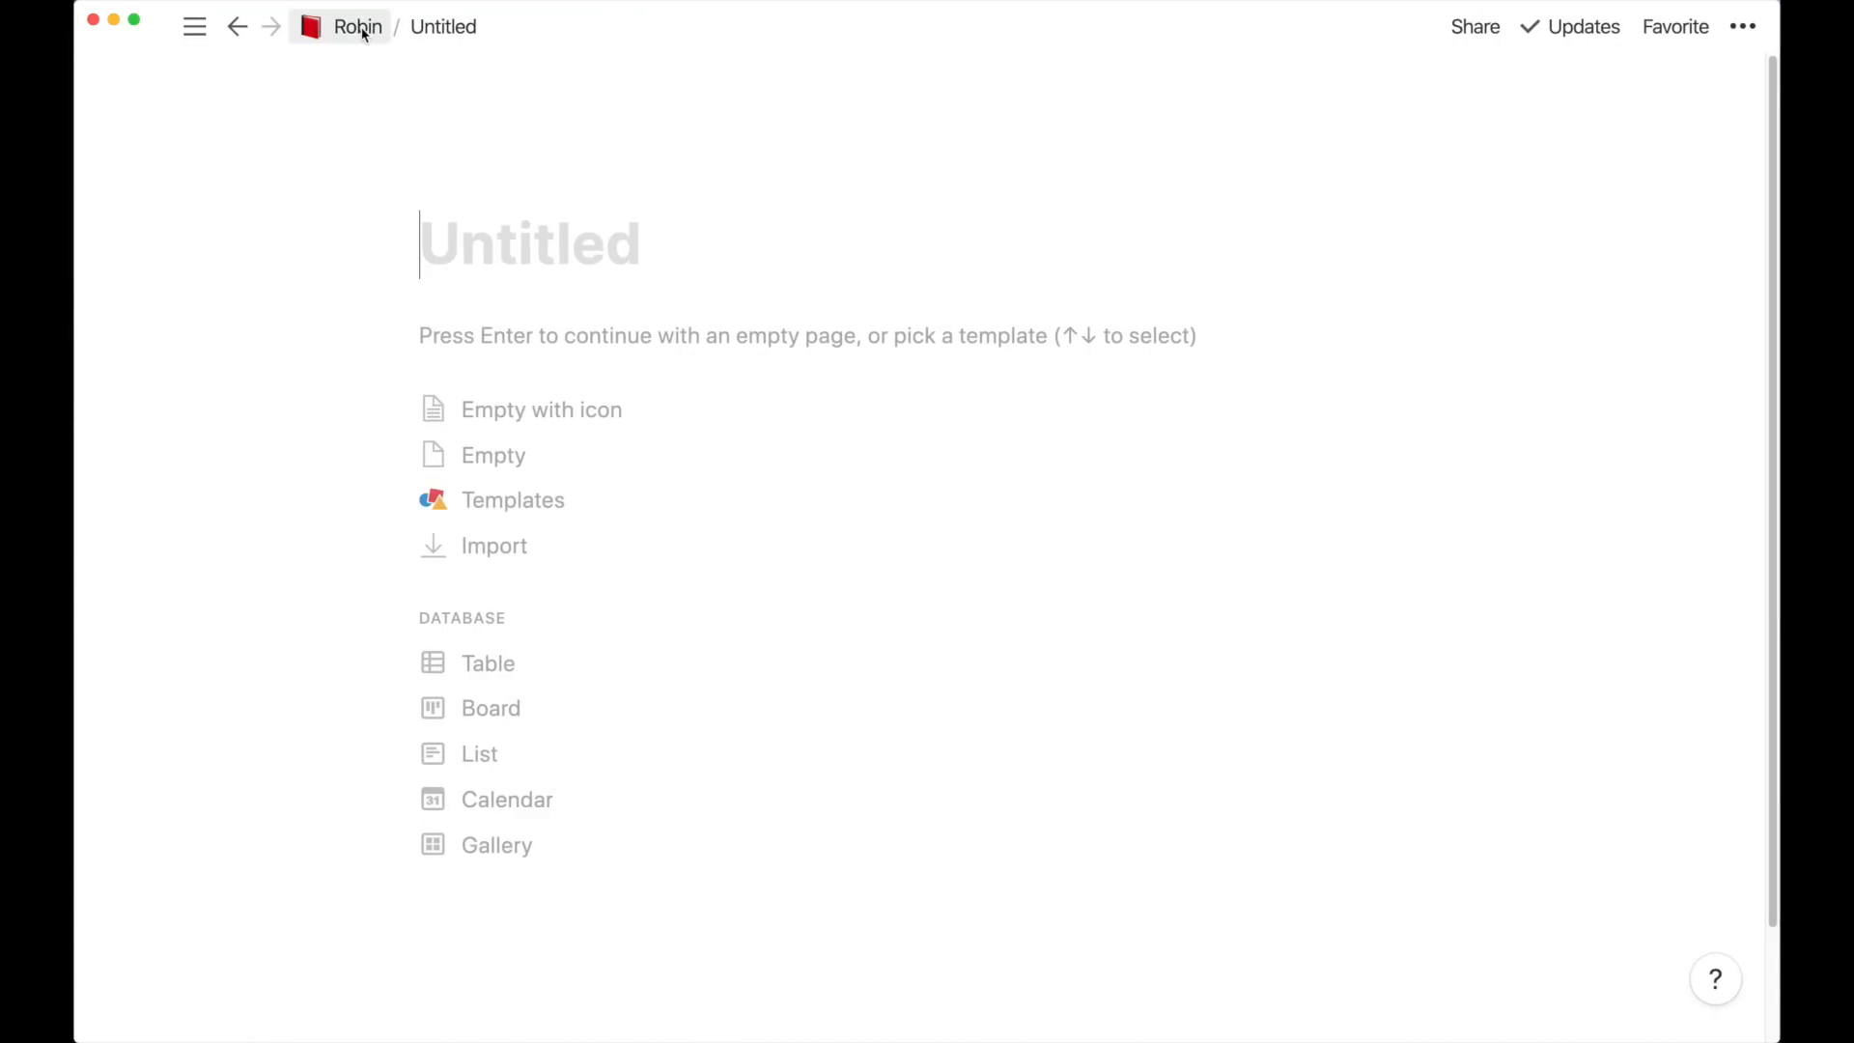
{"action": "type", "text": "La"}
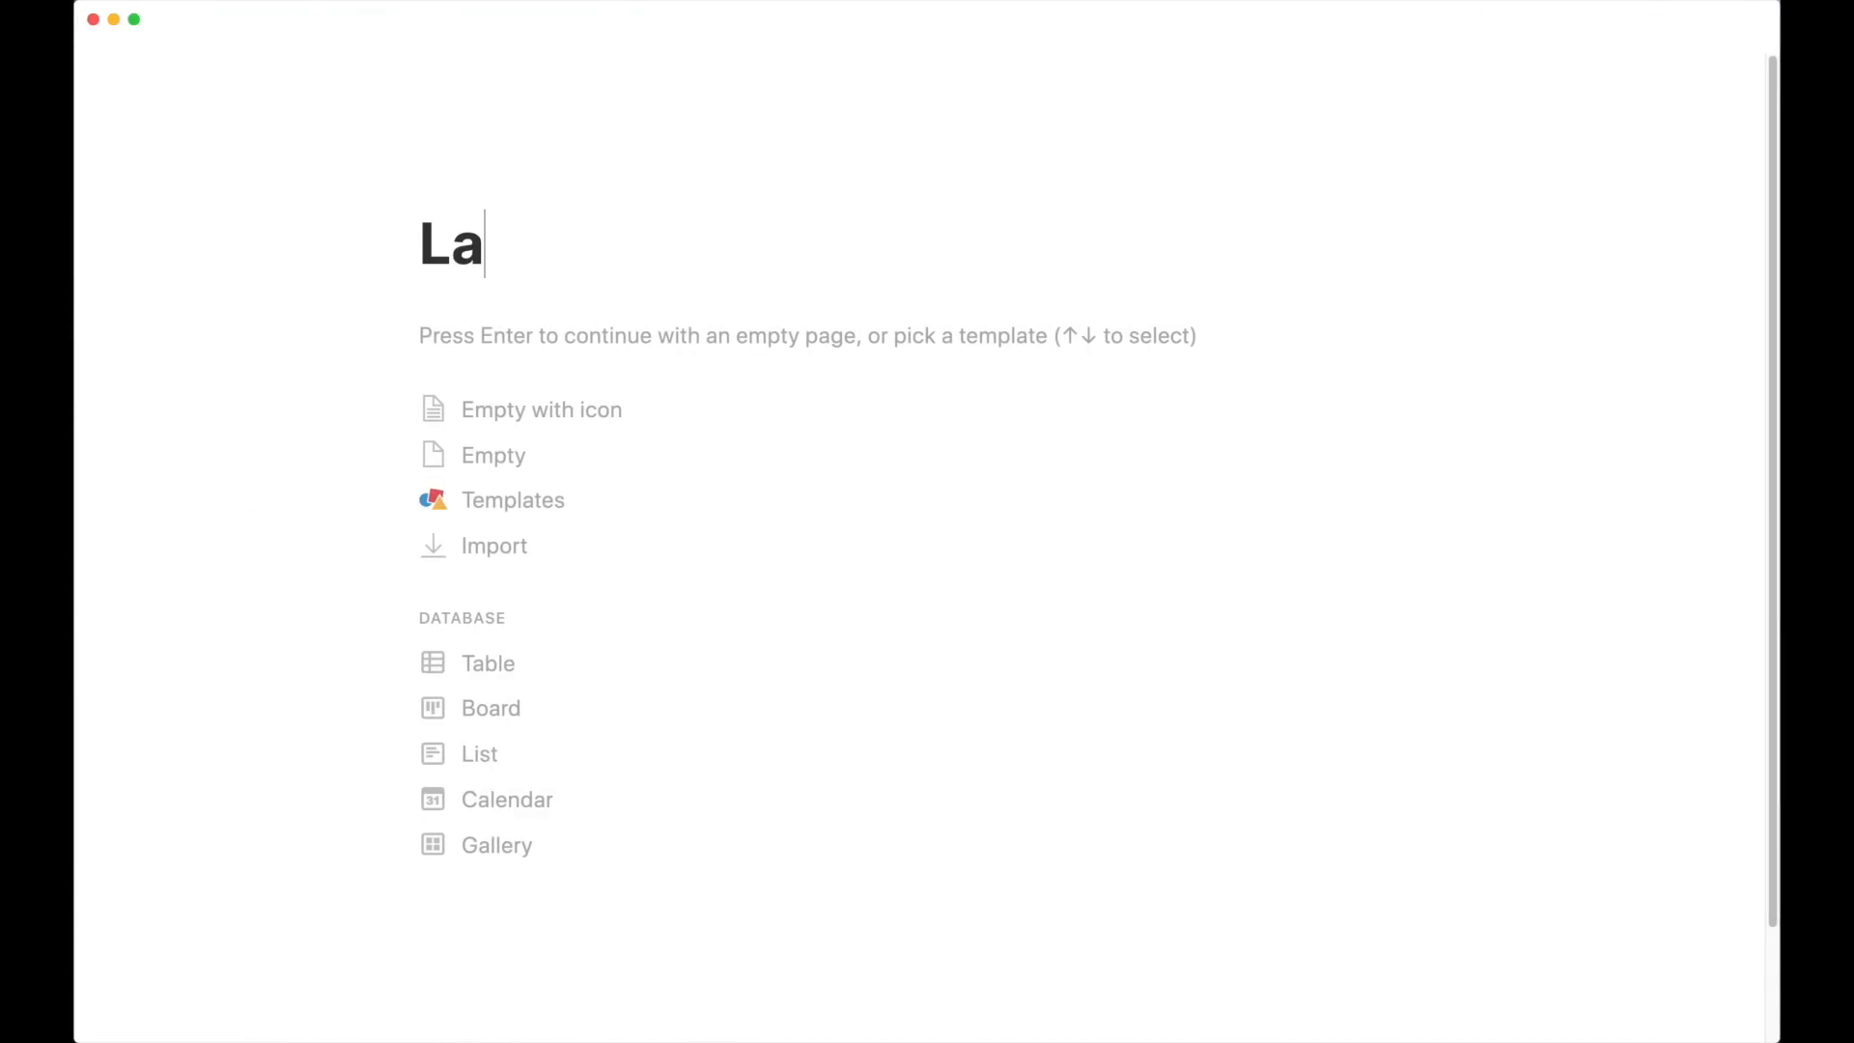
{"action": "type", "text": "nguage L"}
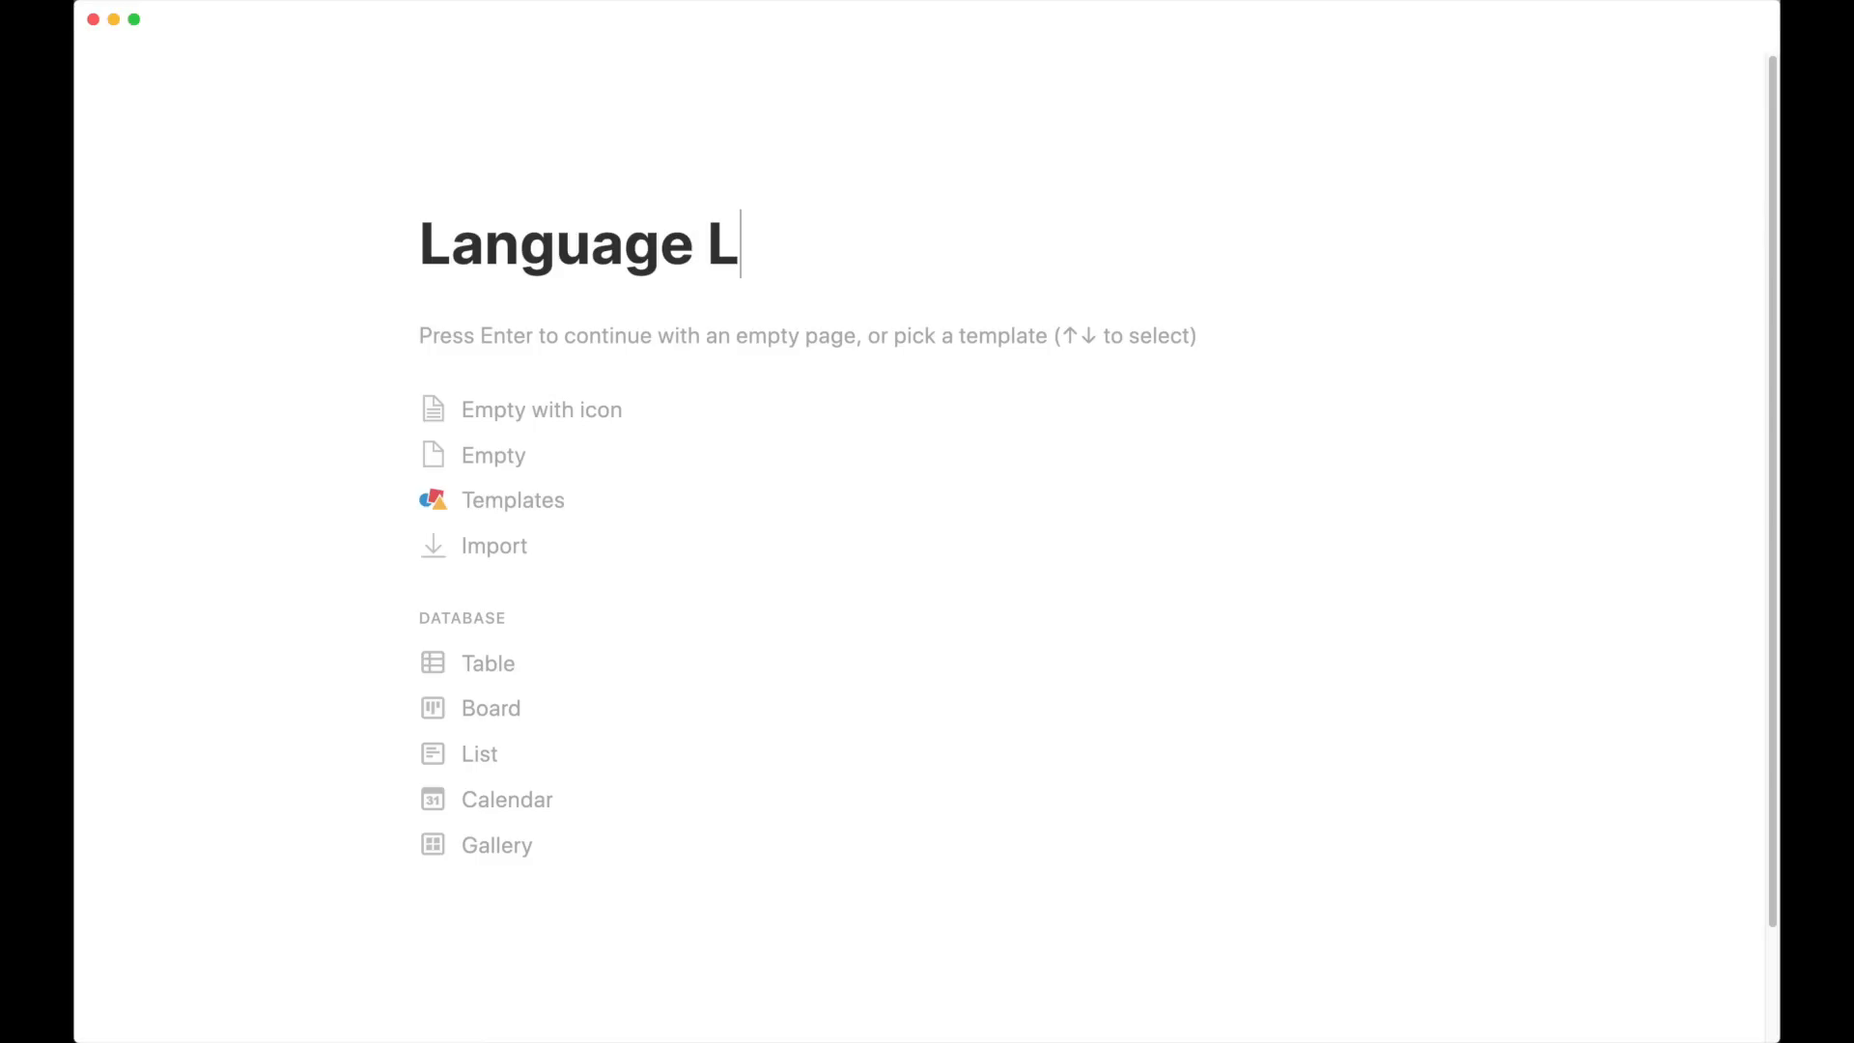
{"action": "type", "text": "earning"}
{"action": "key", "text": "Return"}
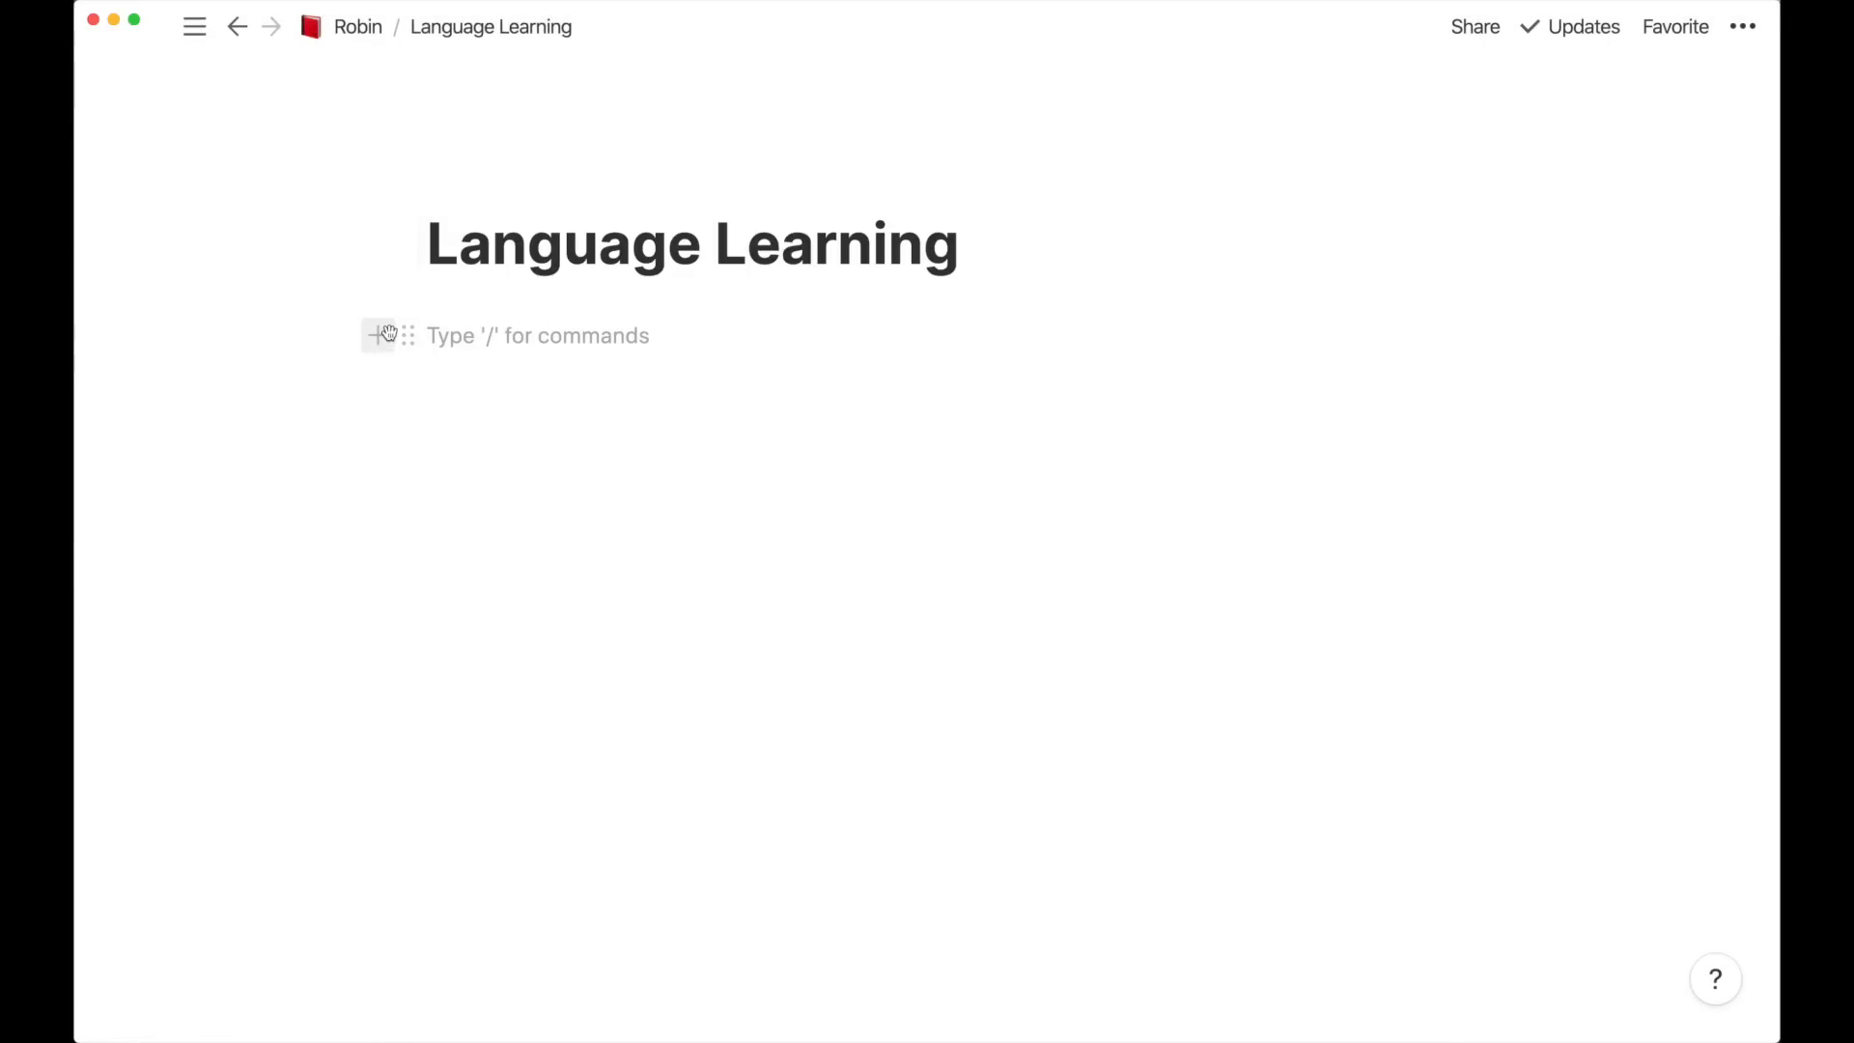
{"action": "left_click", "coordinate": [387, 333]}
{"action": "scroll", "coordinate": [600, 538], "scroll_direction": "down", "scroll_amount": 2}
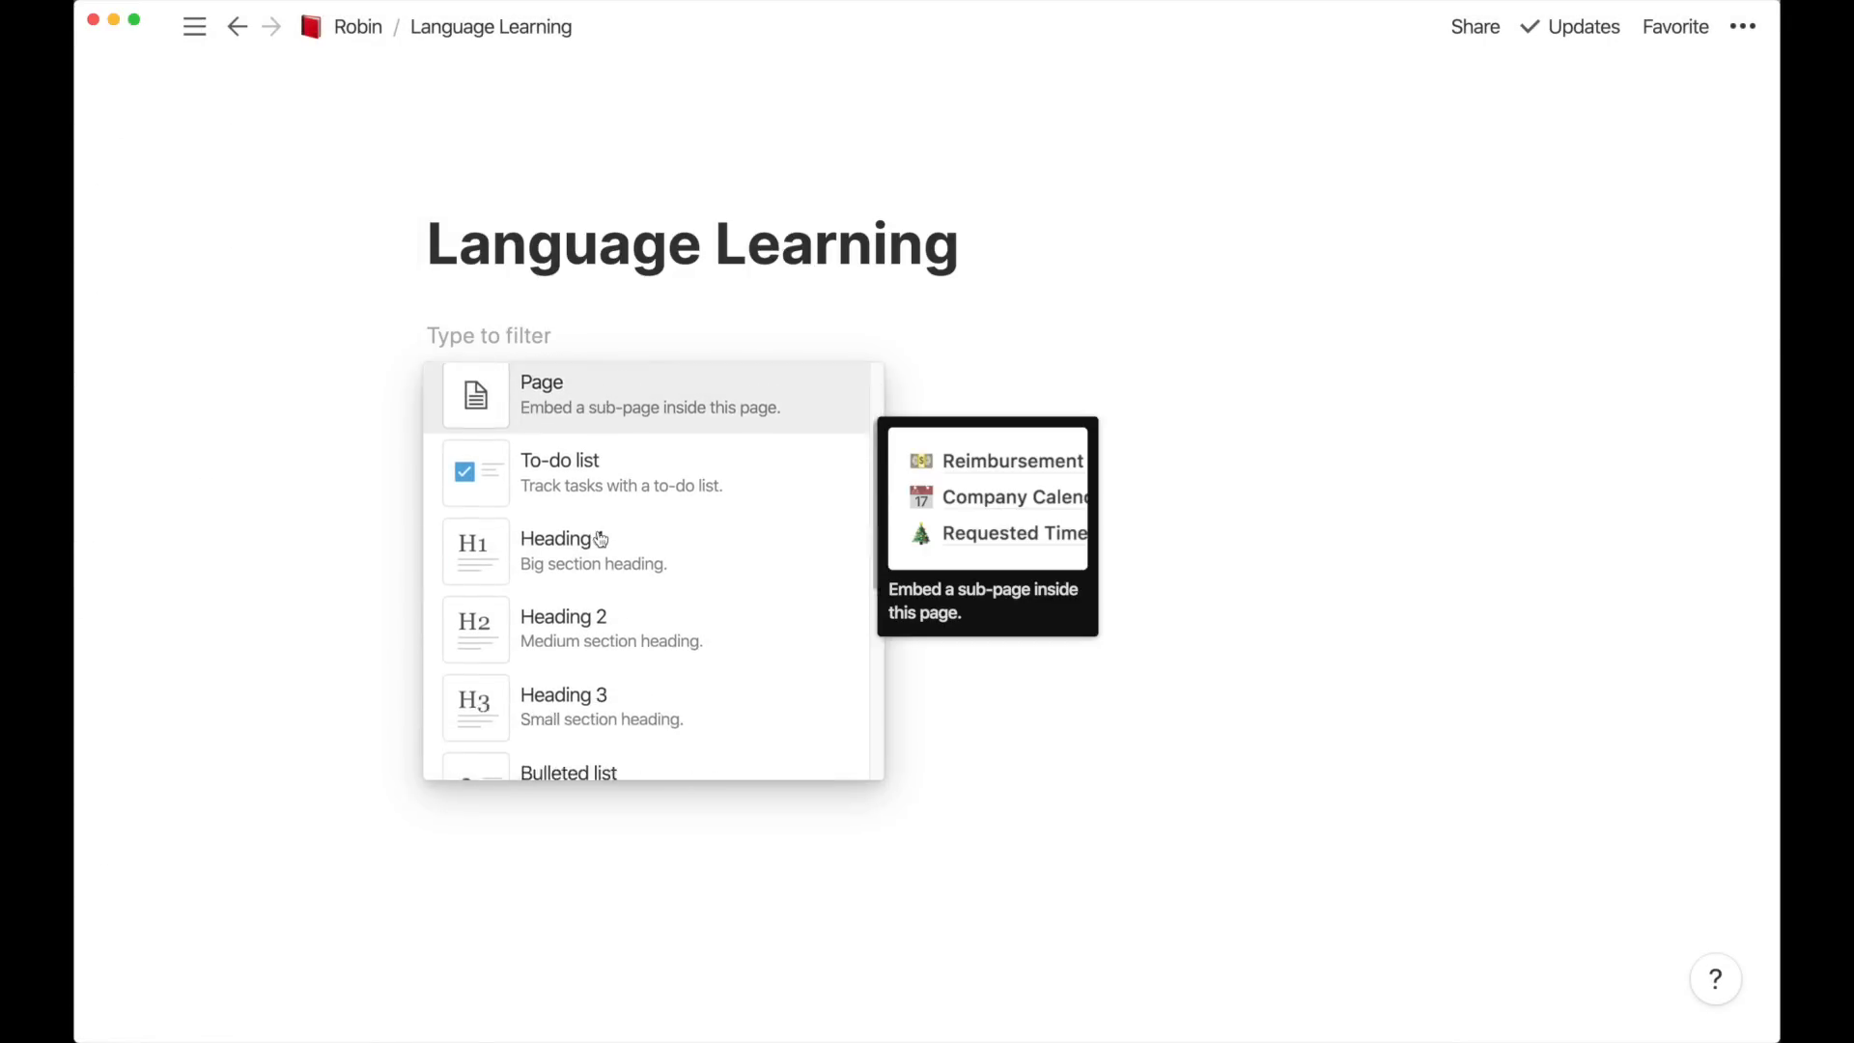
{"action": "scroll", "coordinate": [601, 538], "scroll_direction": "down", "scroll_amount": 8}
{"action": "scroll", "coordinate": [601, 537], "scroll_direction": "down", "scroll_amount": 5}
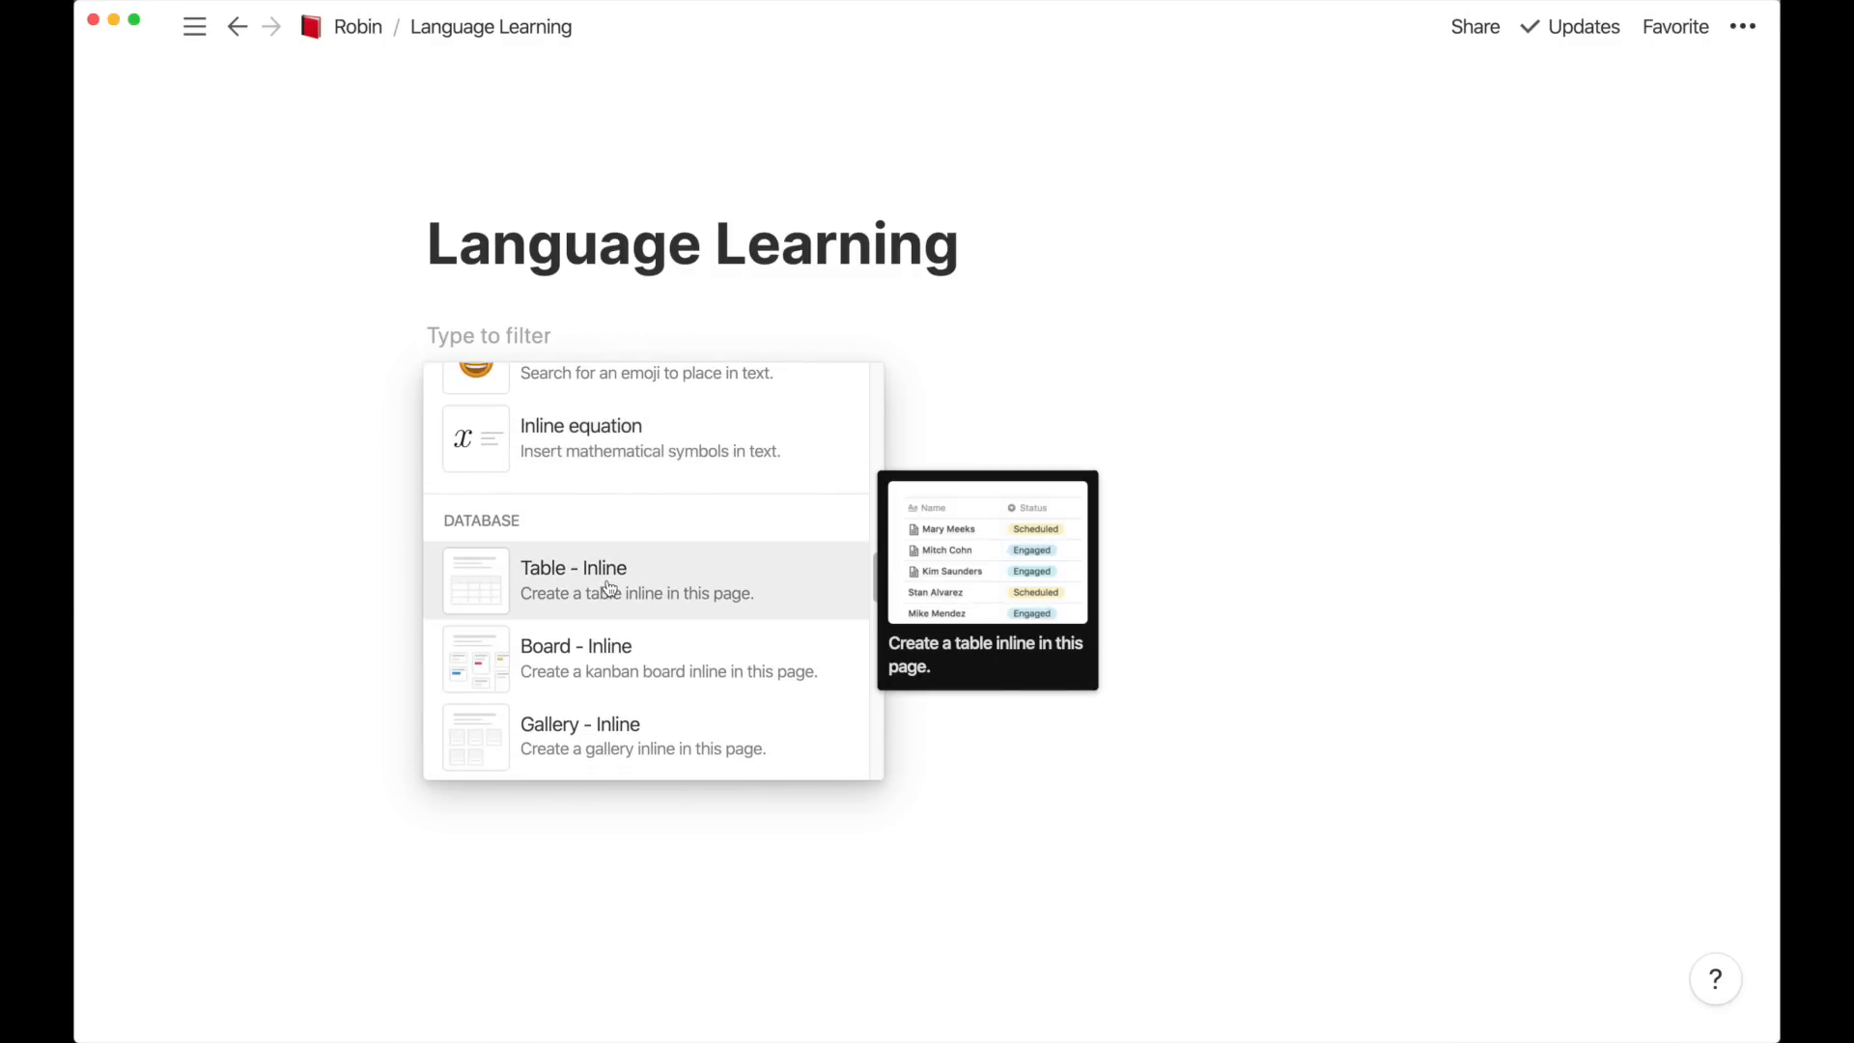
{"action": "left_click", "coordinate": [310, 559]}
Insert an inline table directly below the Language Learning title
{"action": "left_click", "coordinate": [538, 327]}
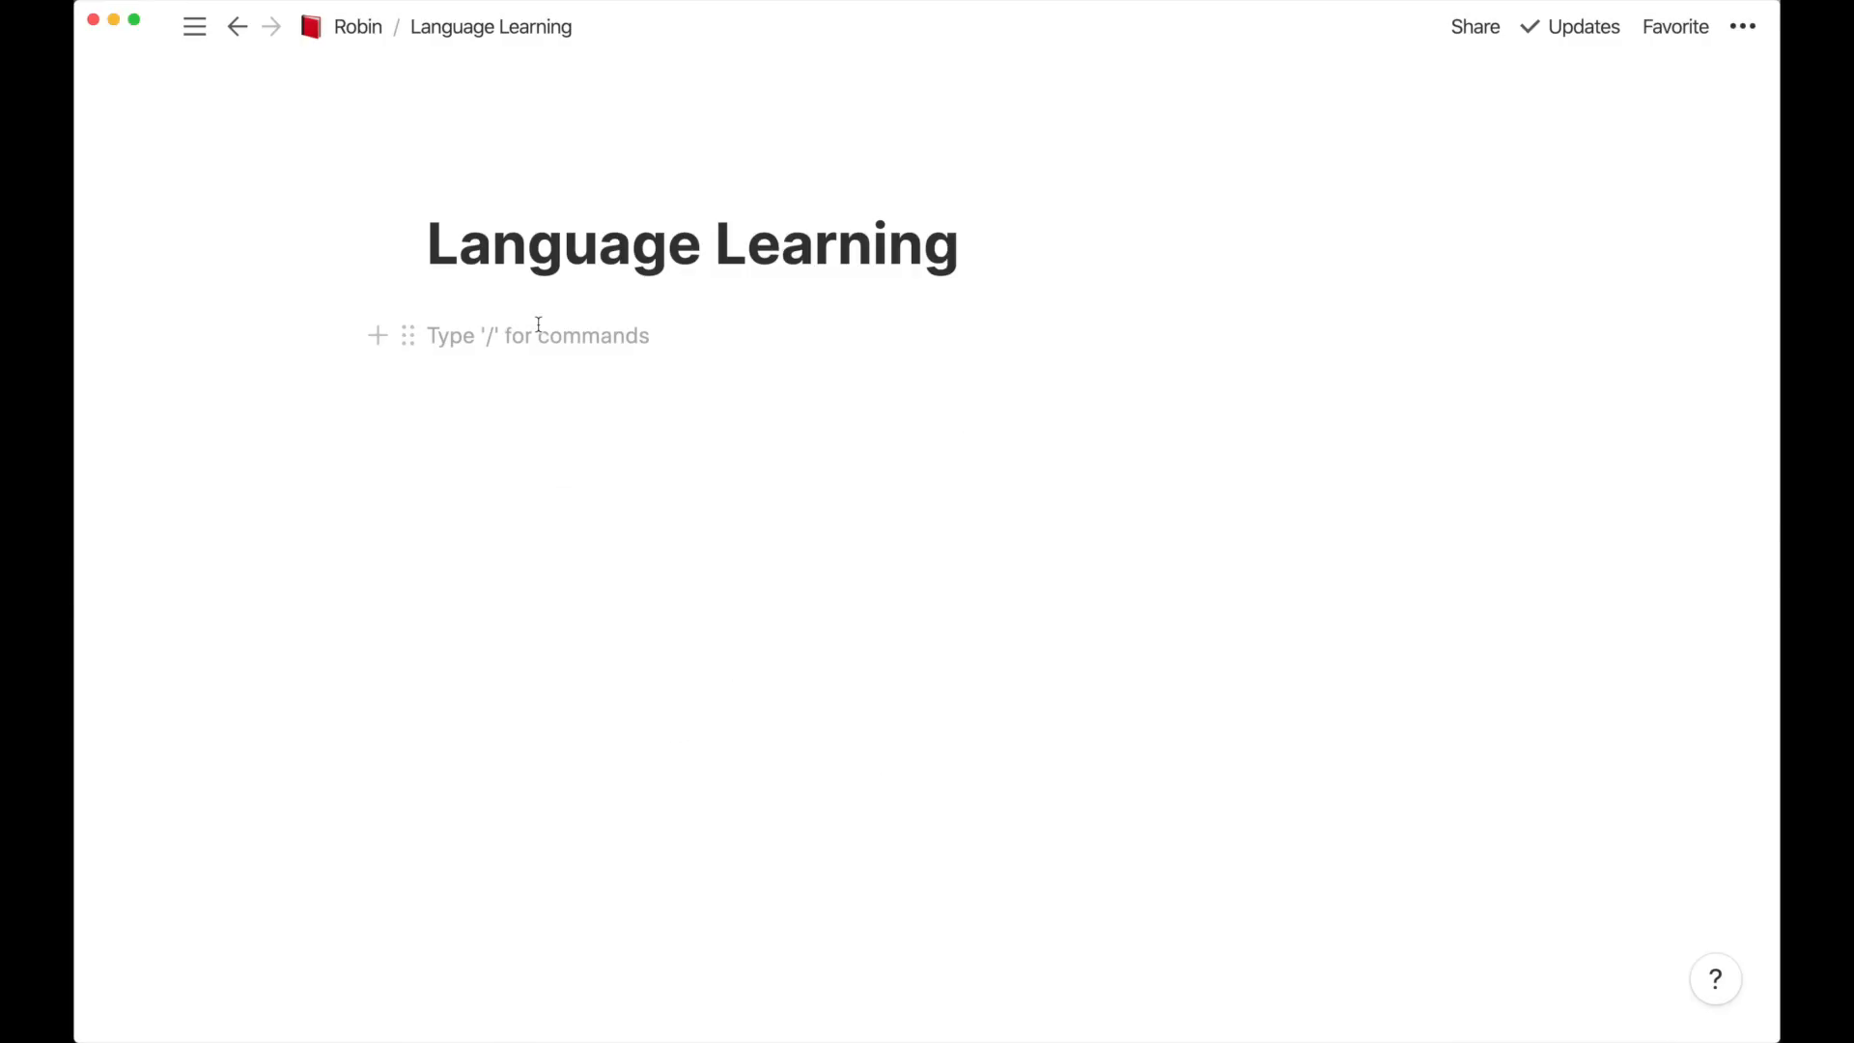
{"action": "type", "text": "/tabl"}
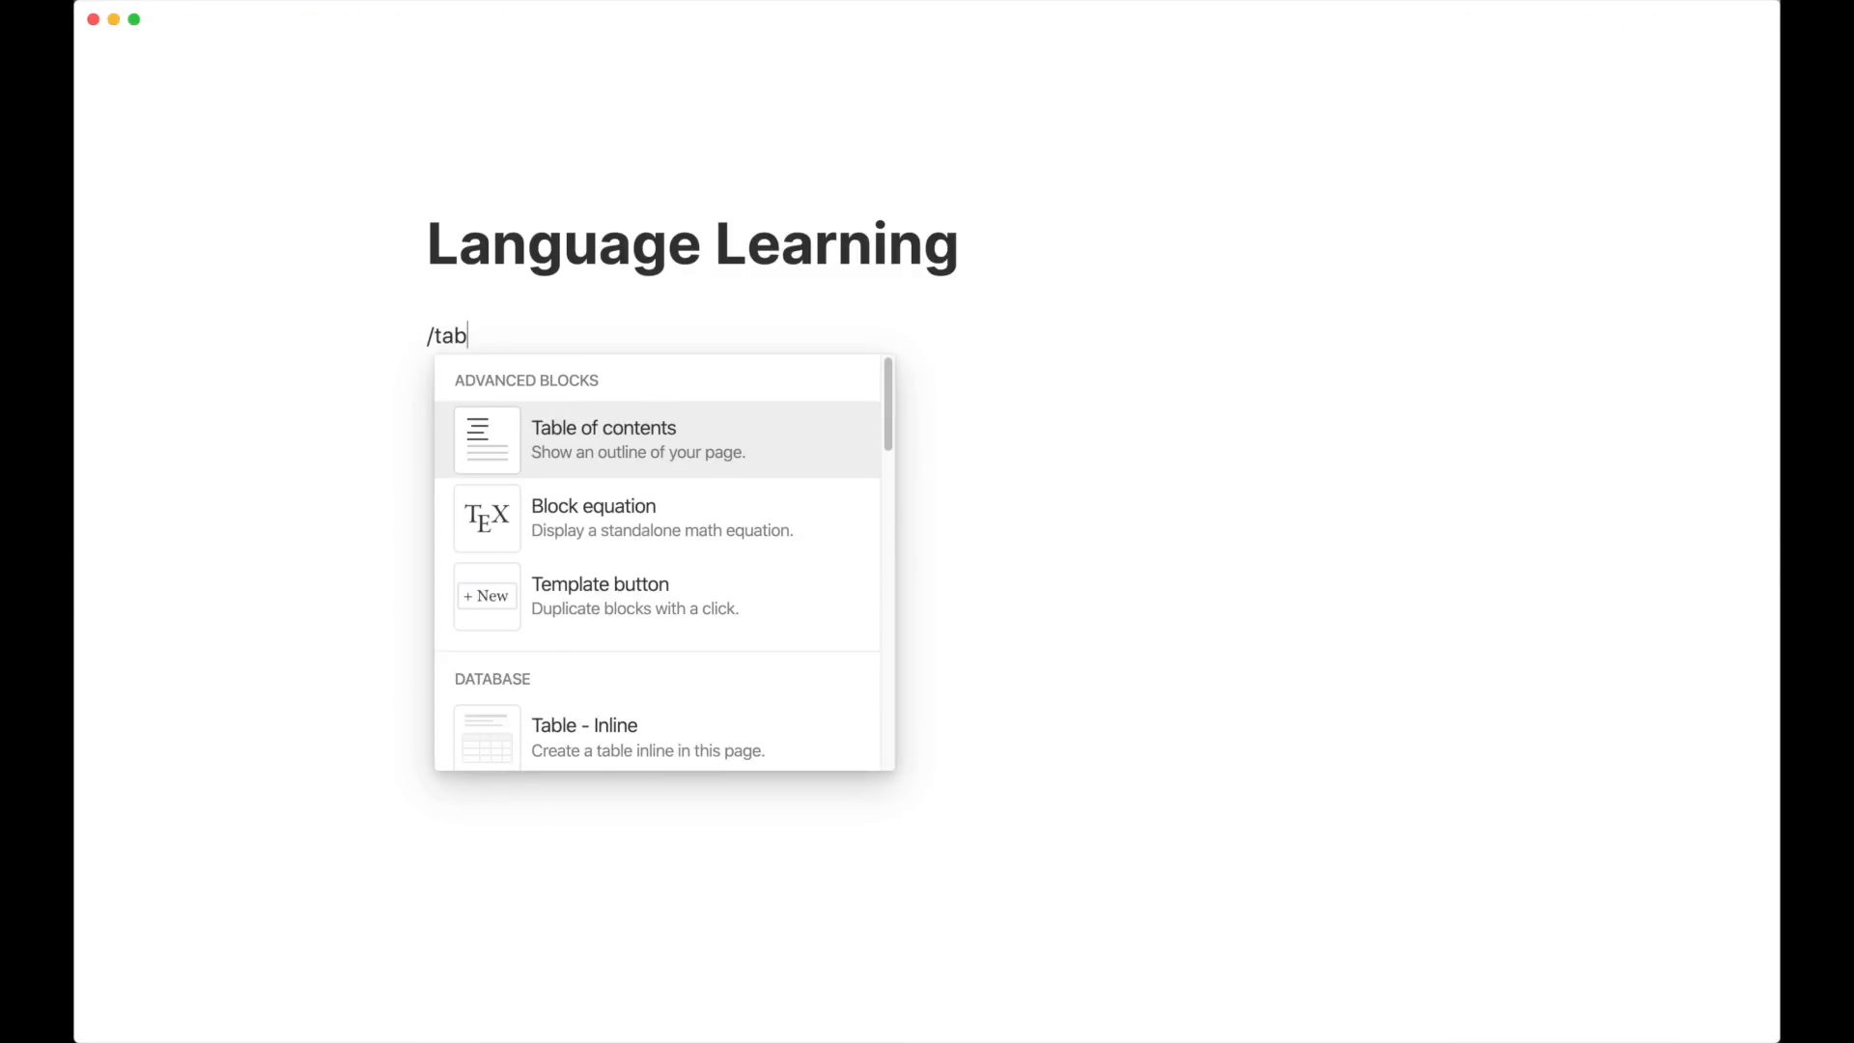
{"action": "key", "text": "Return"}
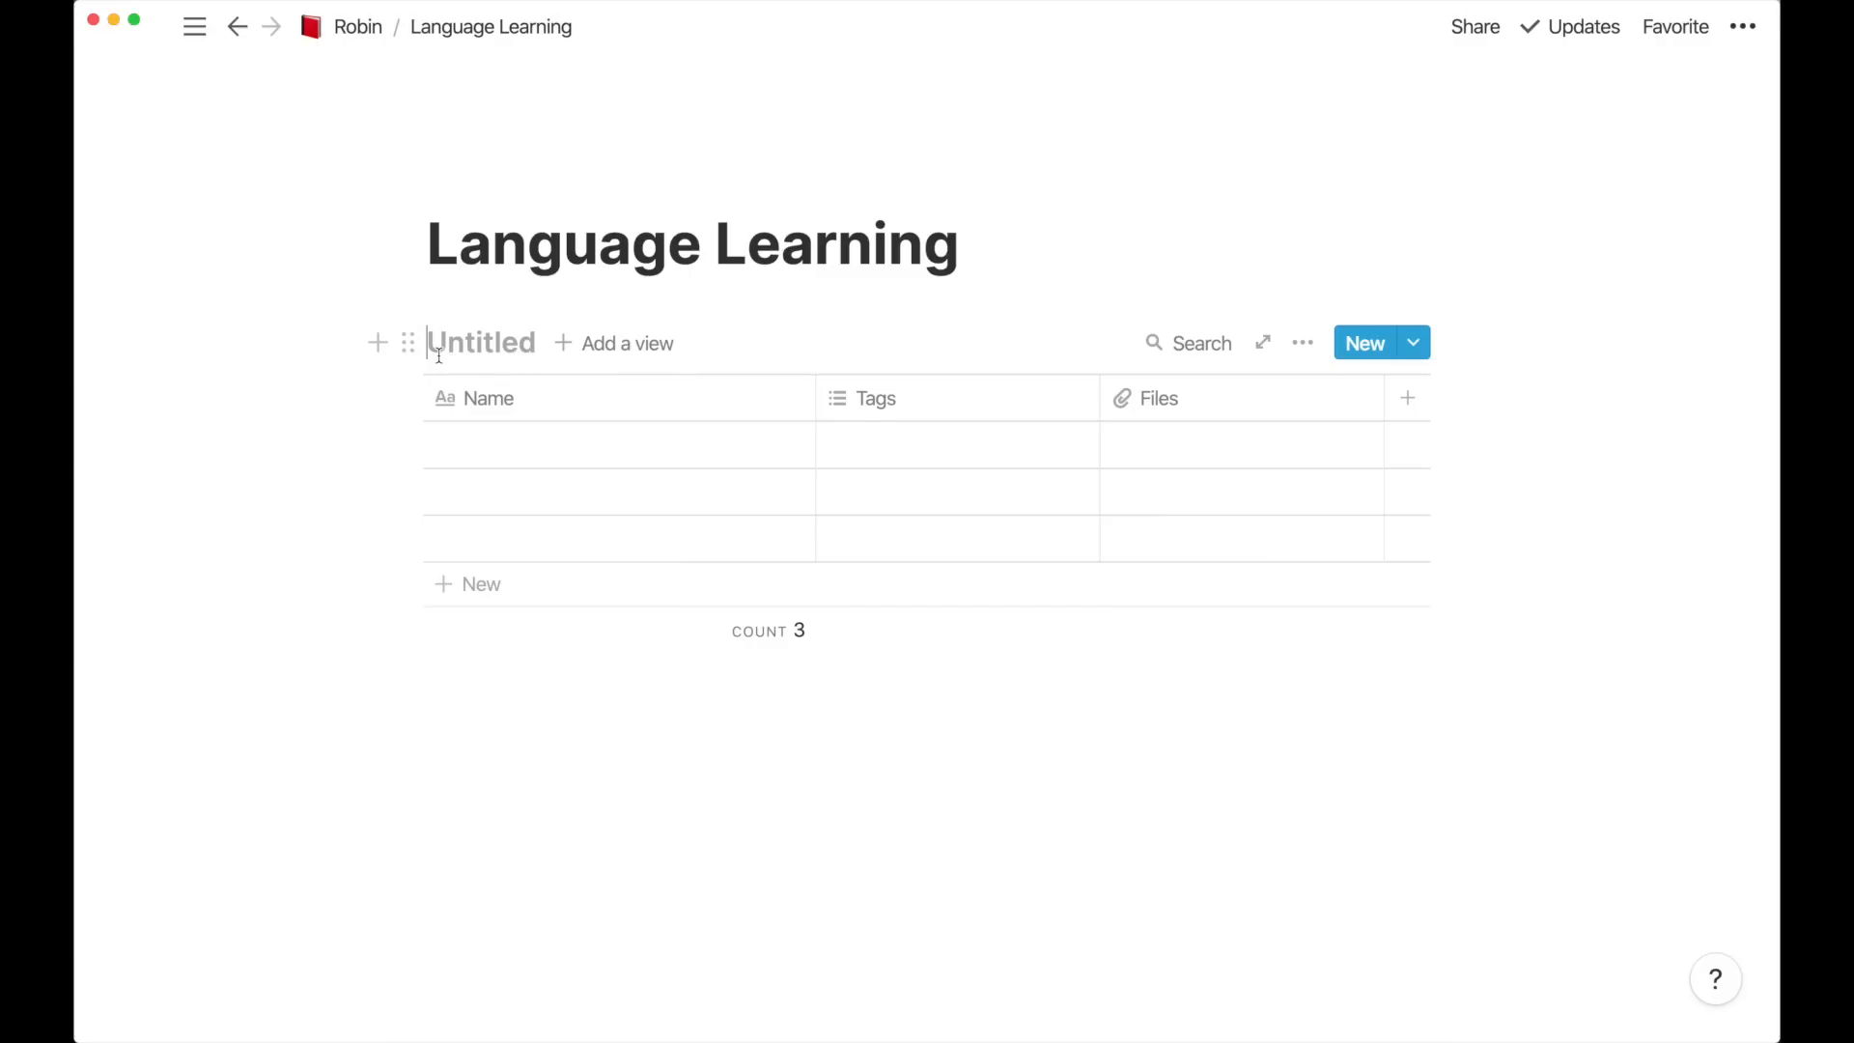
Undo the table insertion and clear the leftover command text below the title
{"action": "key", "text": "super+z"}
{"action": "key", "text": "BackSpace"}
{"action": "key", "text": "BackSpace"}
{"action": "key", "text": "BackSpace"}
{"action": "key", "text": "BackSpace"}
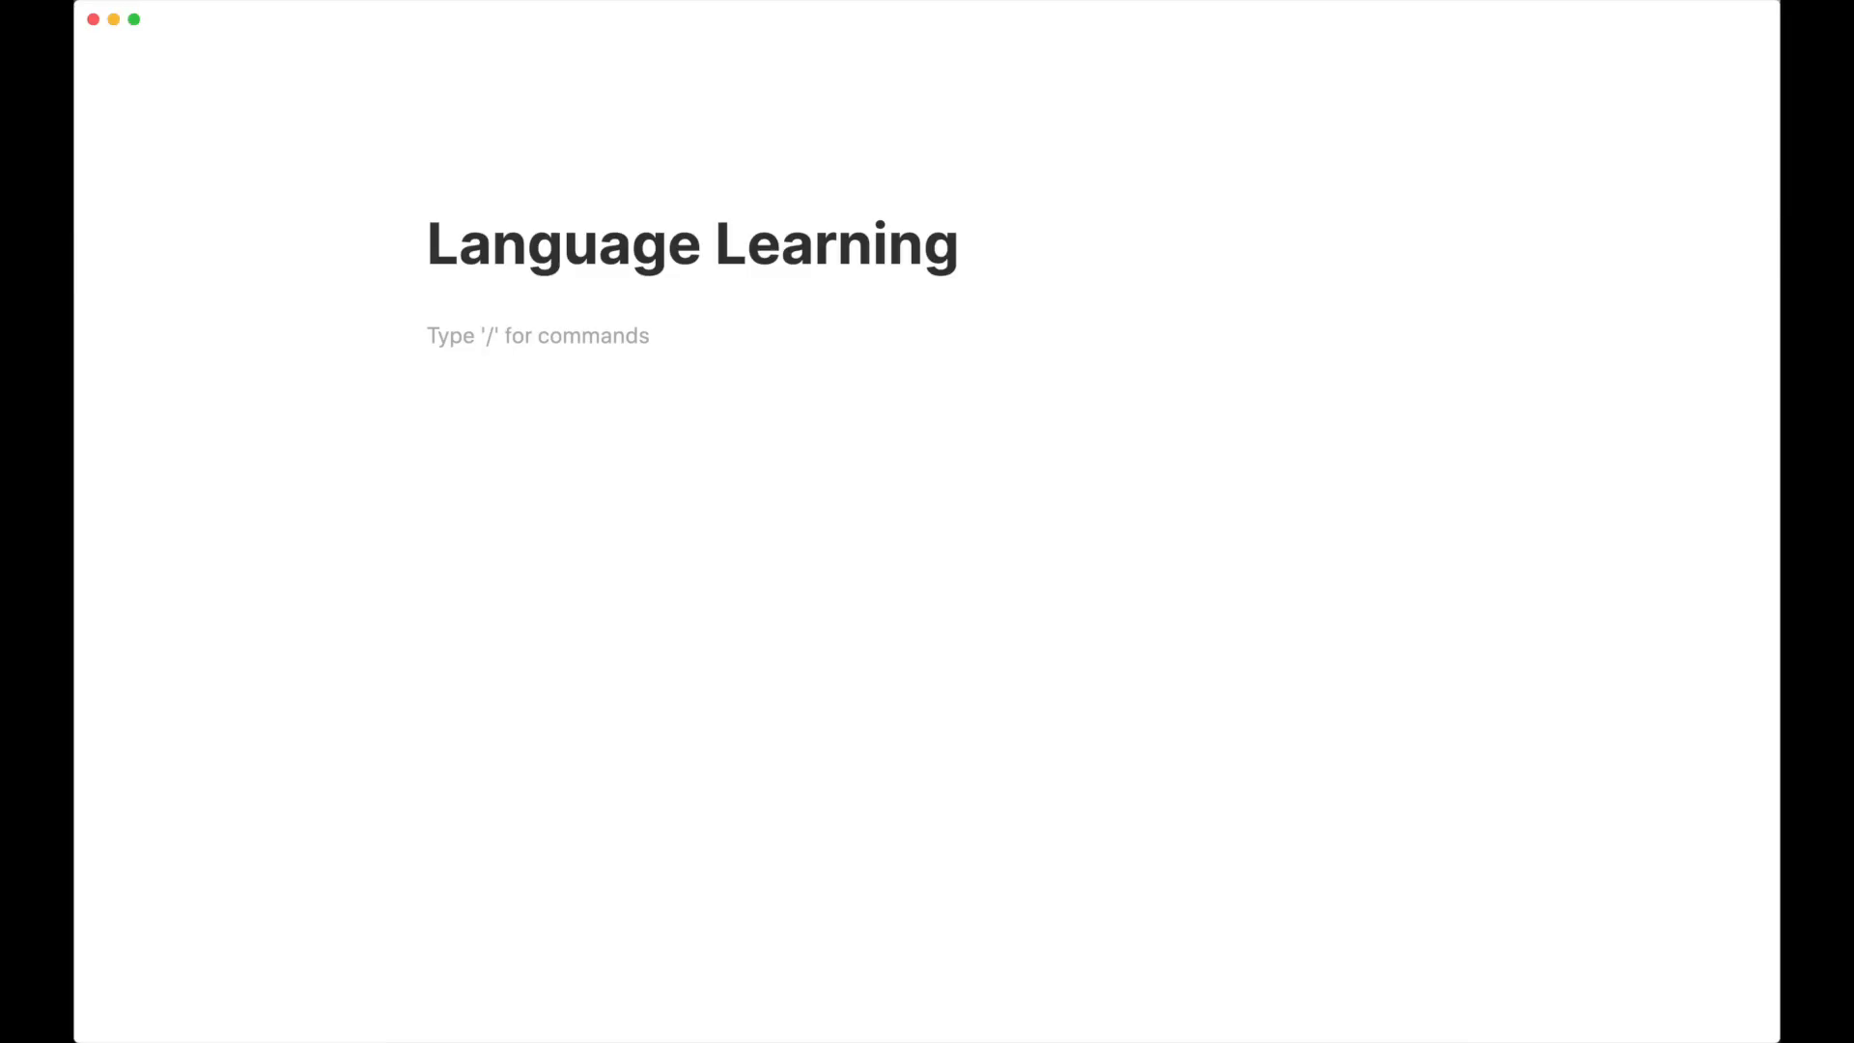
Add a divider below the title and write "My language learning workspace." in italics above it
{"action": "type", "text": "---"}
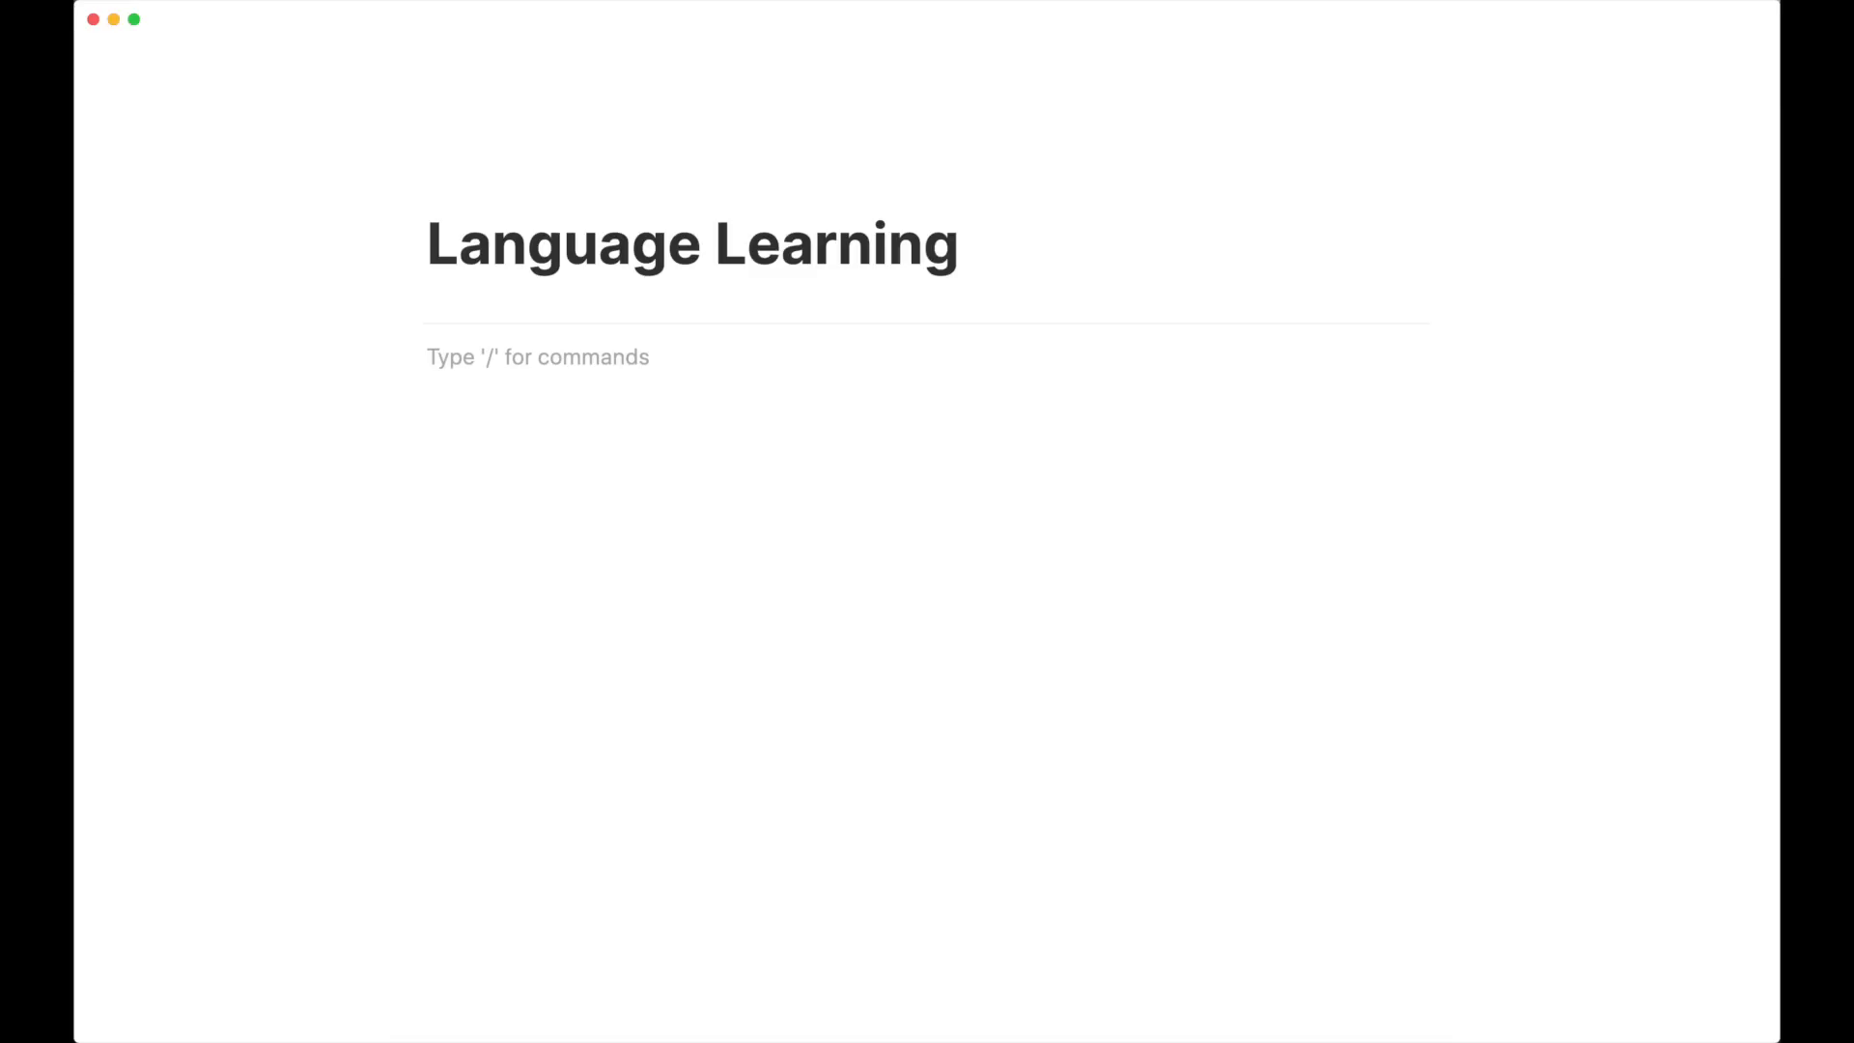
{"action": "left_click", "coordinate": [581, 290]}
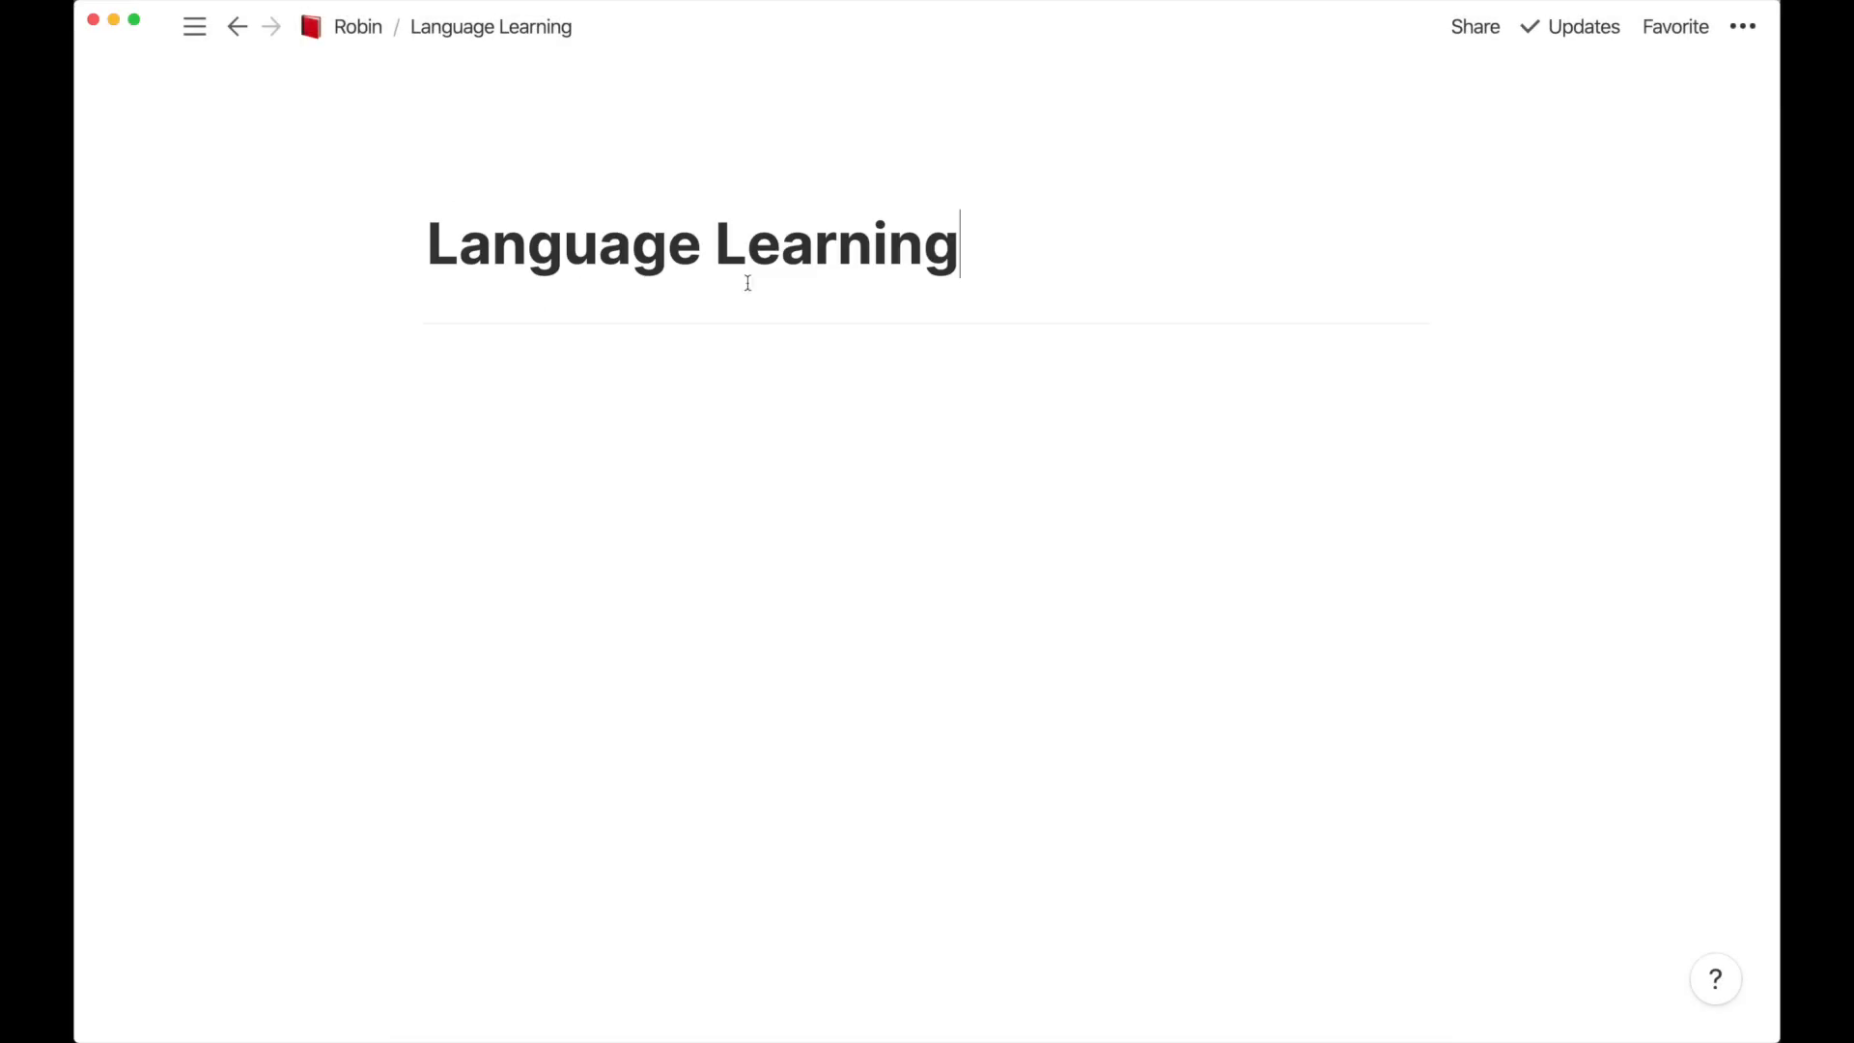
{"action": "key", "text": "Return"}
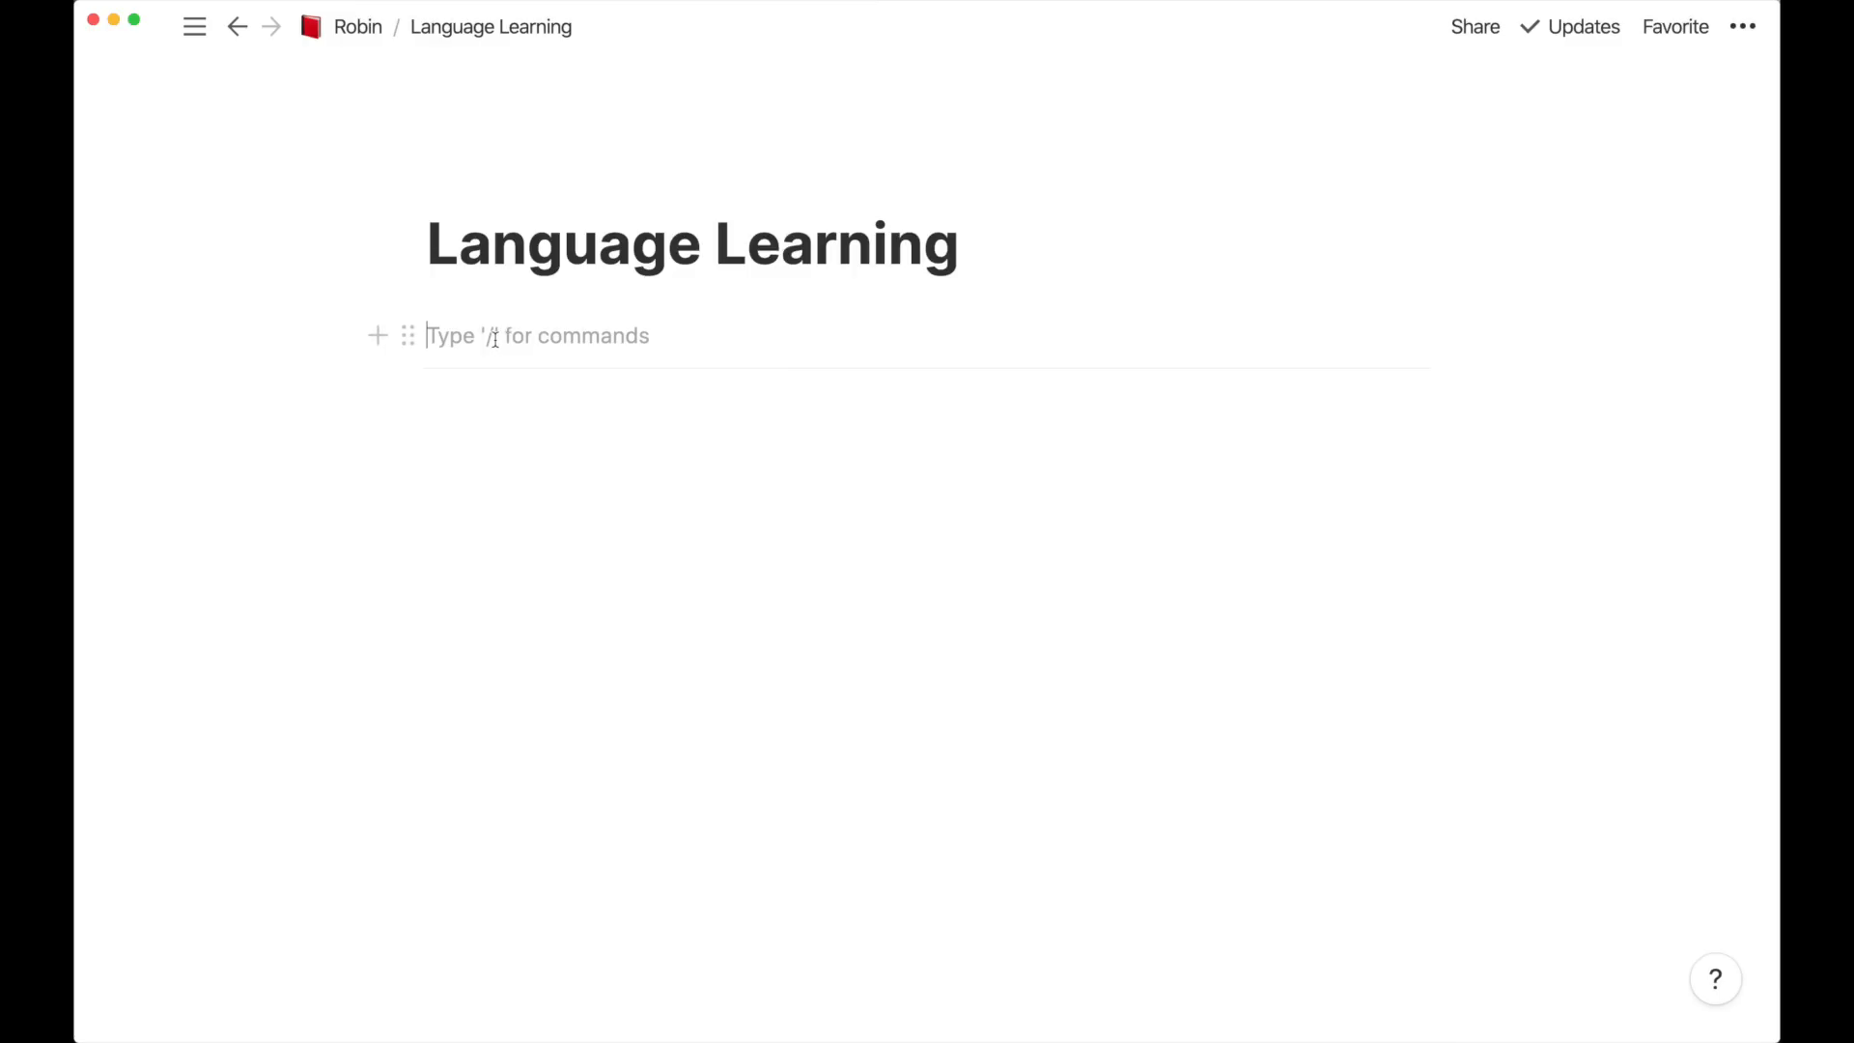
{"action": "type", "text": "My l"}
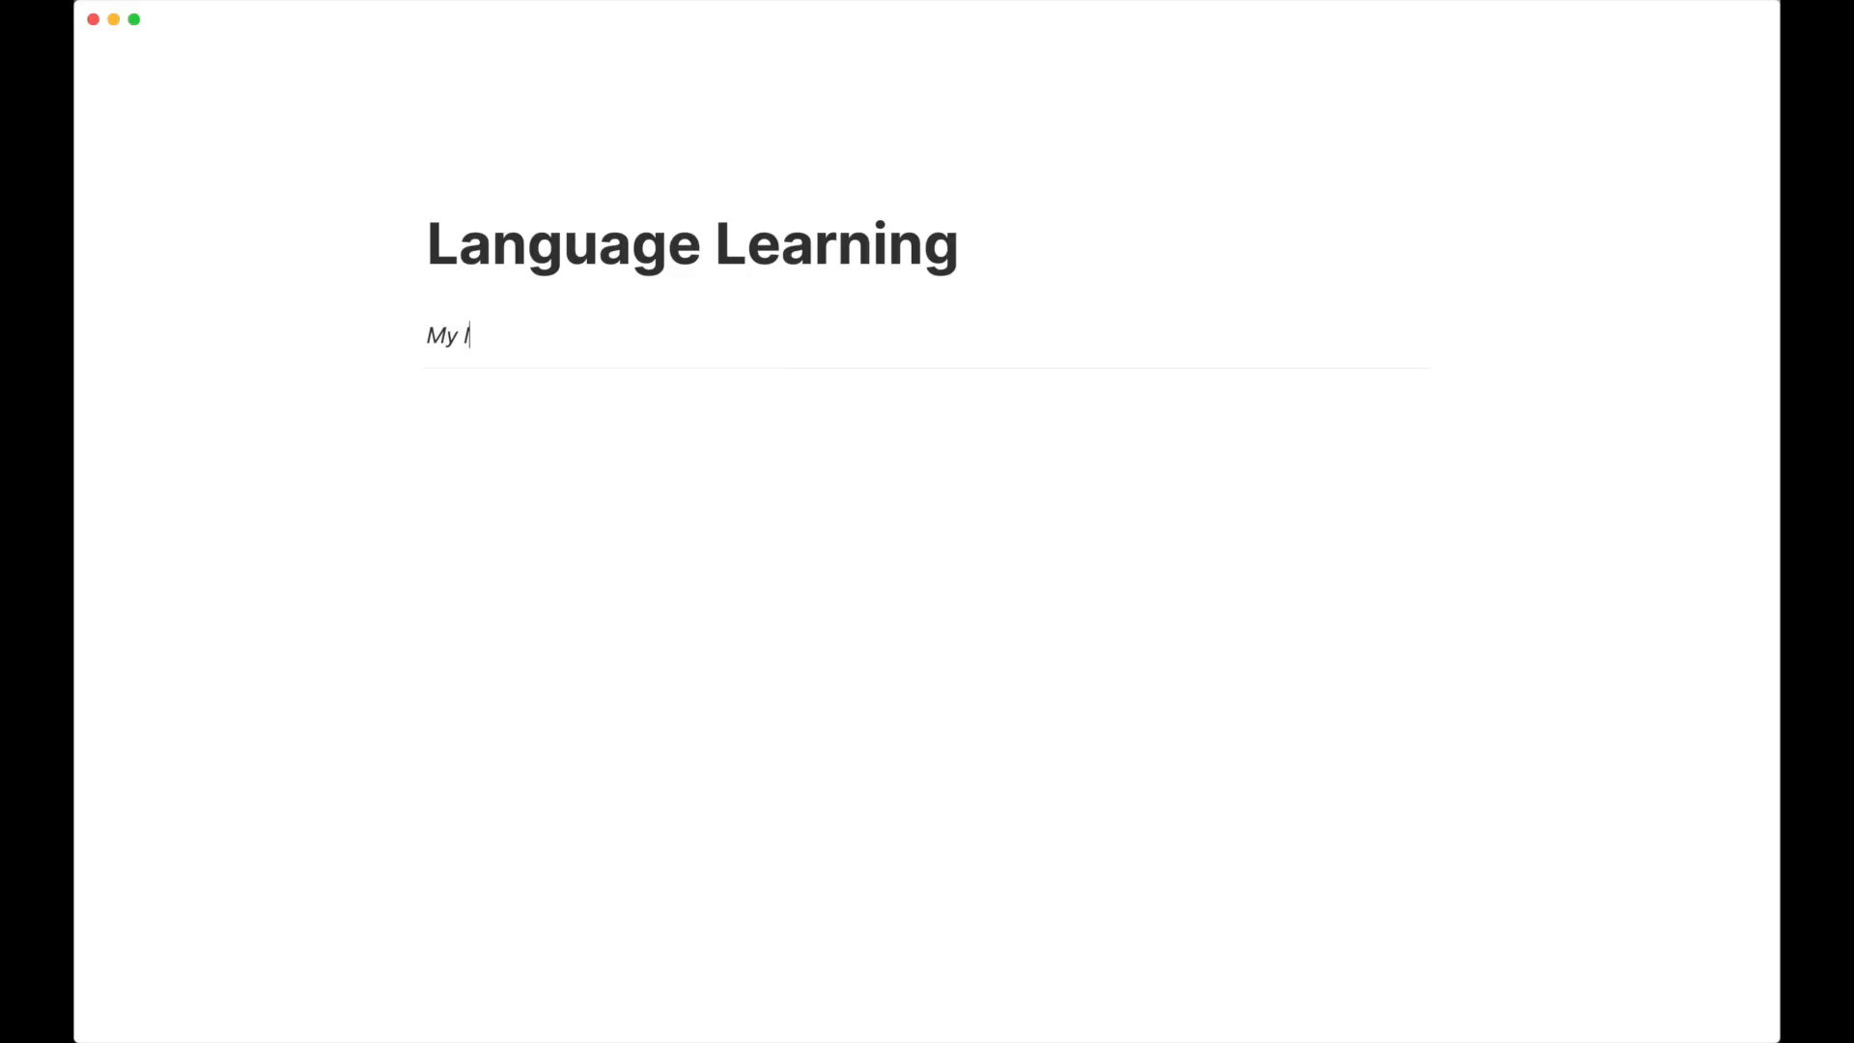
{"action": "type", "text": "anguage learning workspace."}
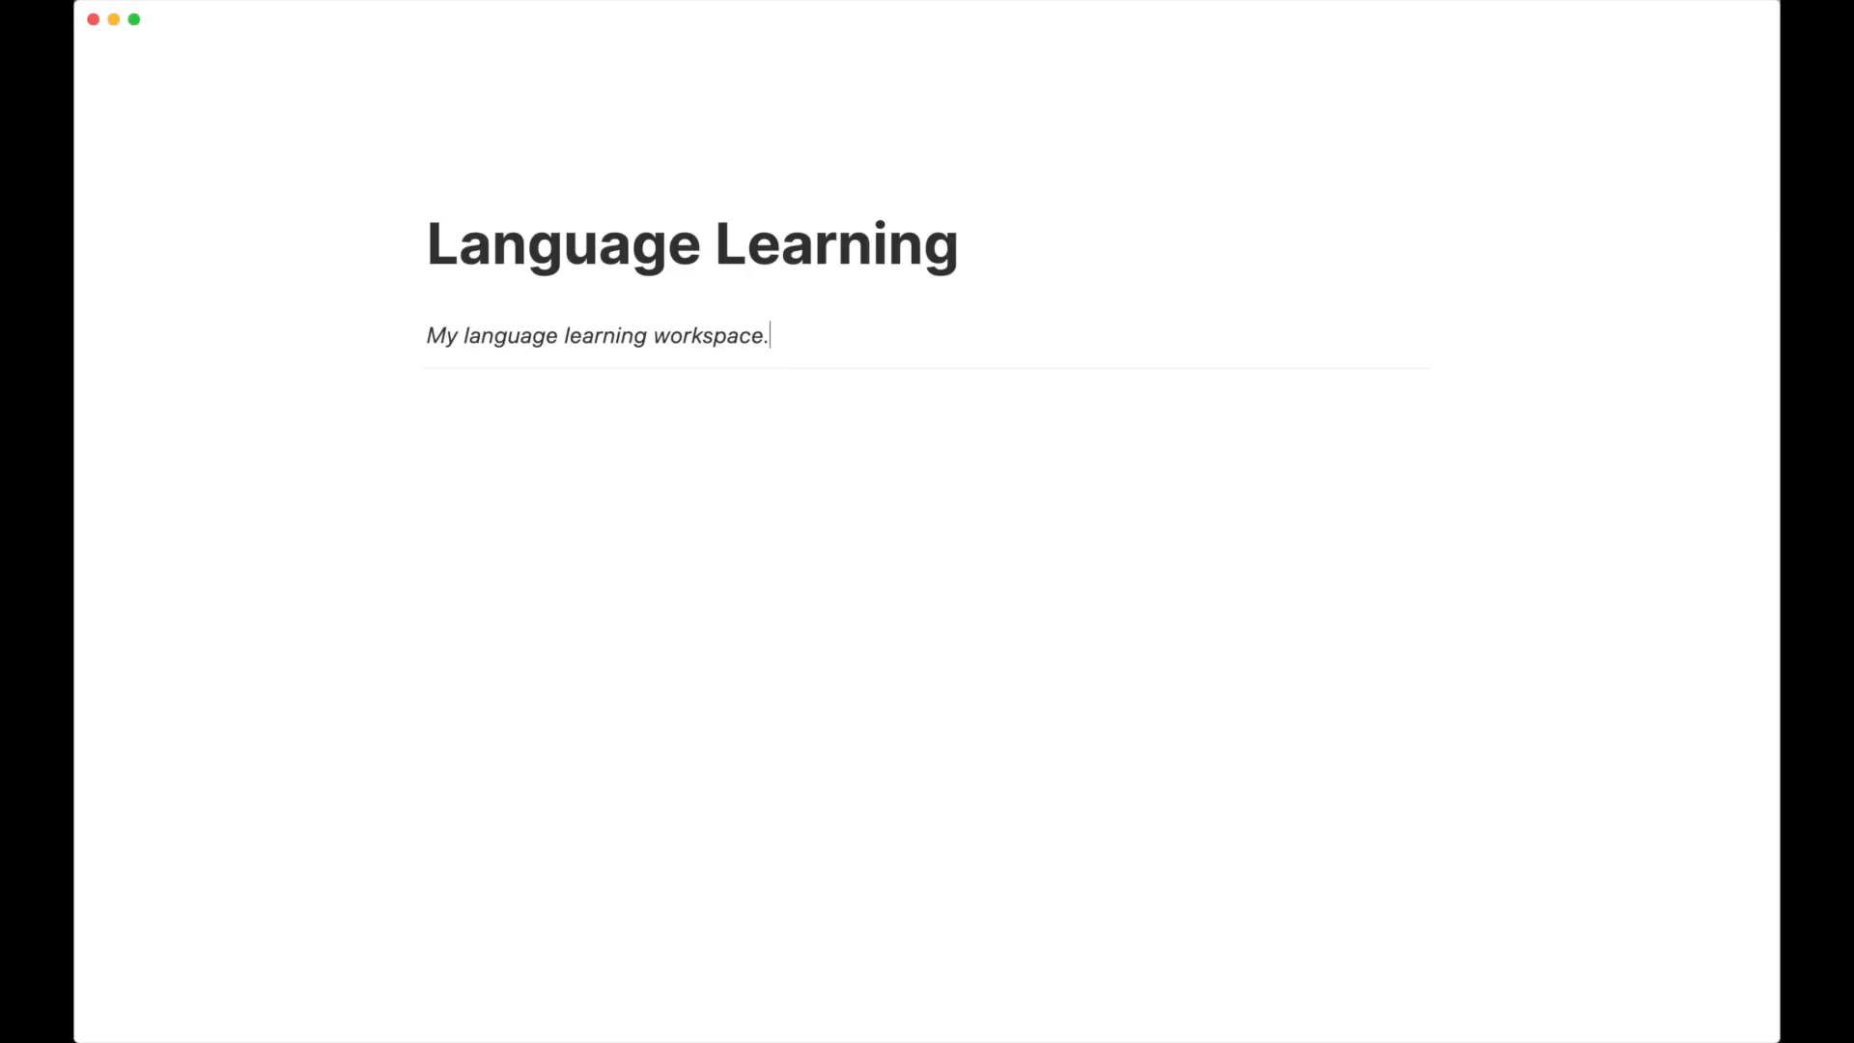
Add blank lines below the divider on the Language Learning page
{"action": "key", "text": "Return"}
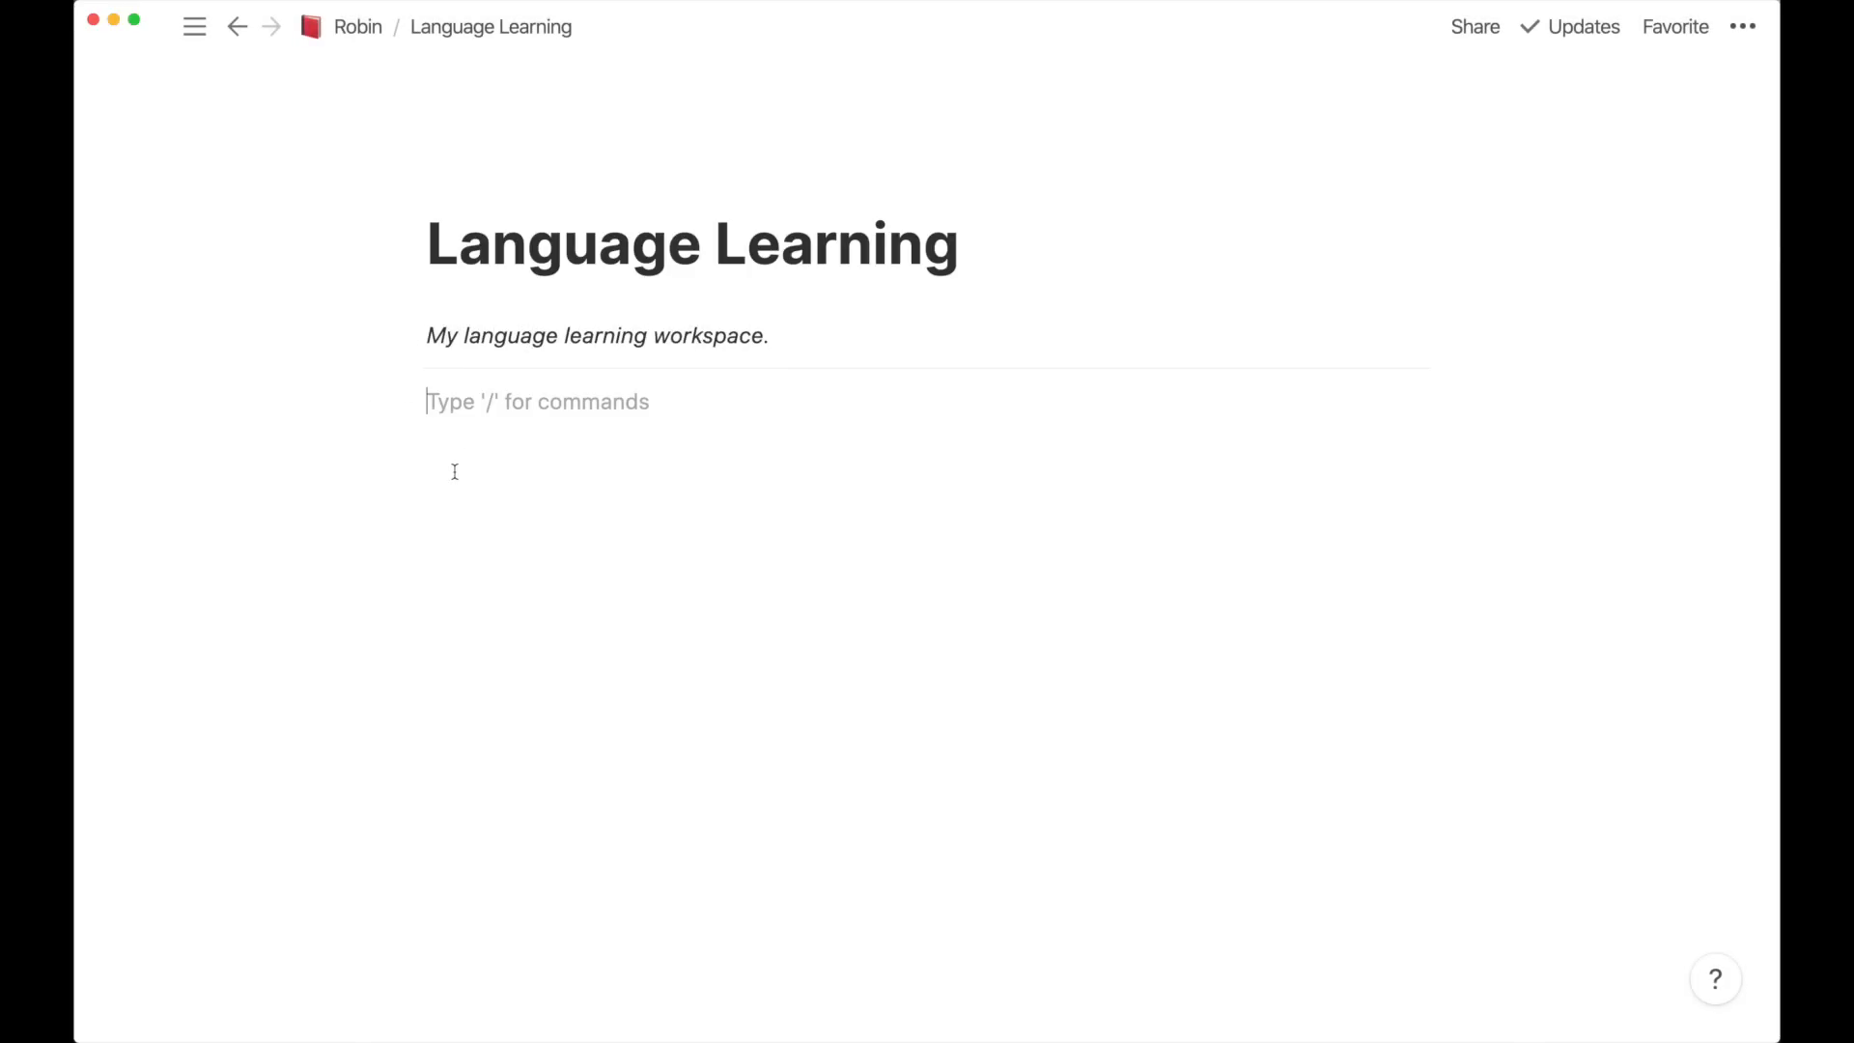
{"action": "key", "text": "Return"}
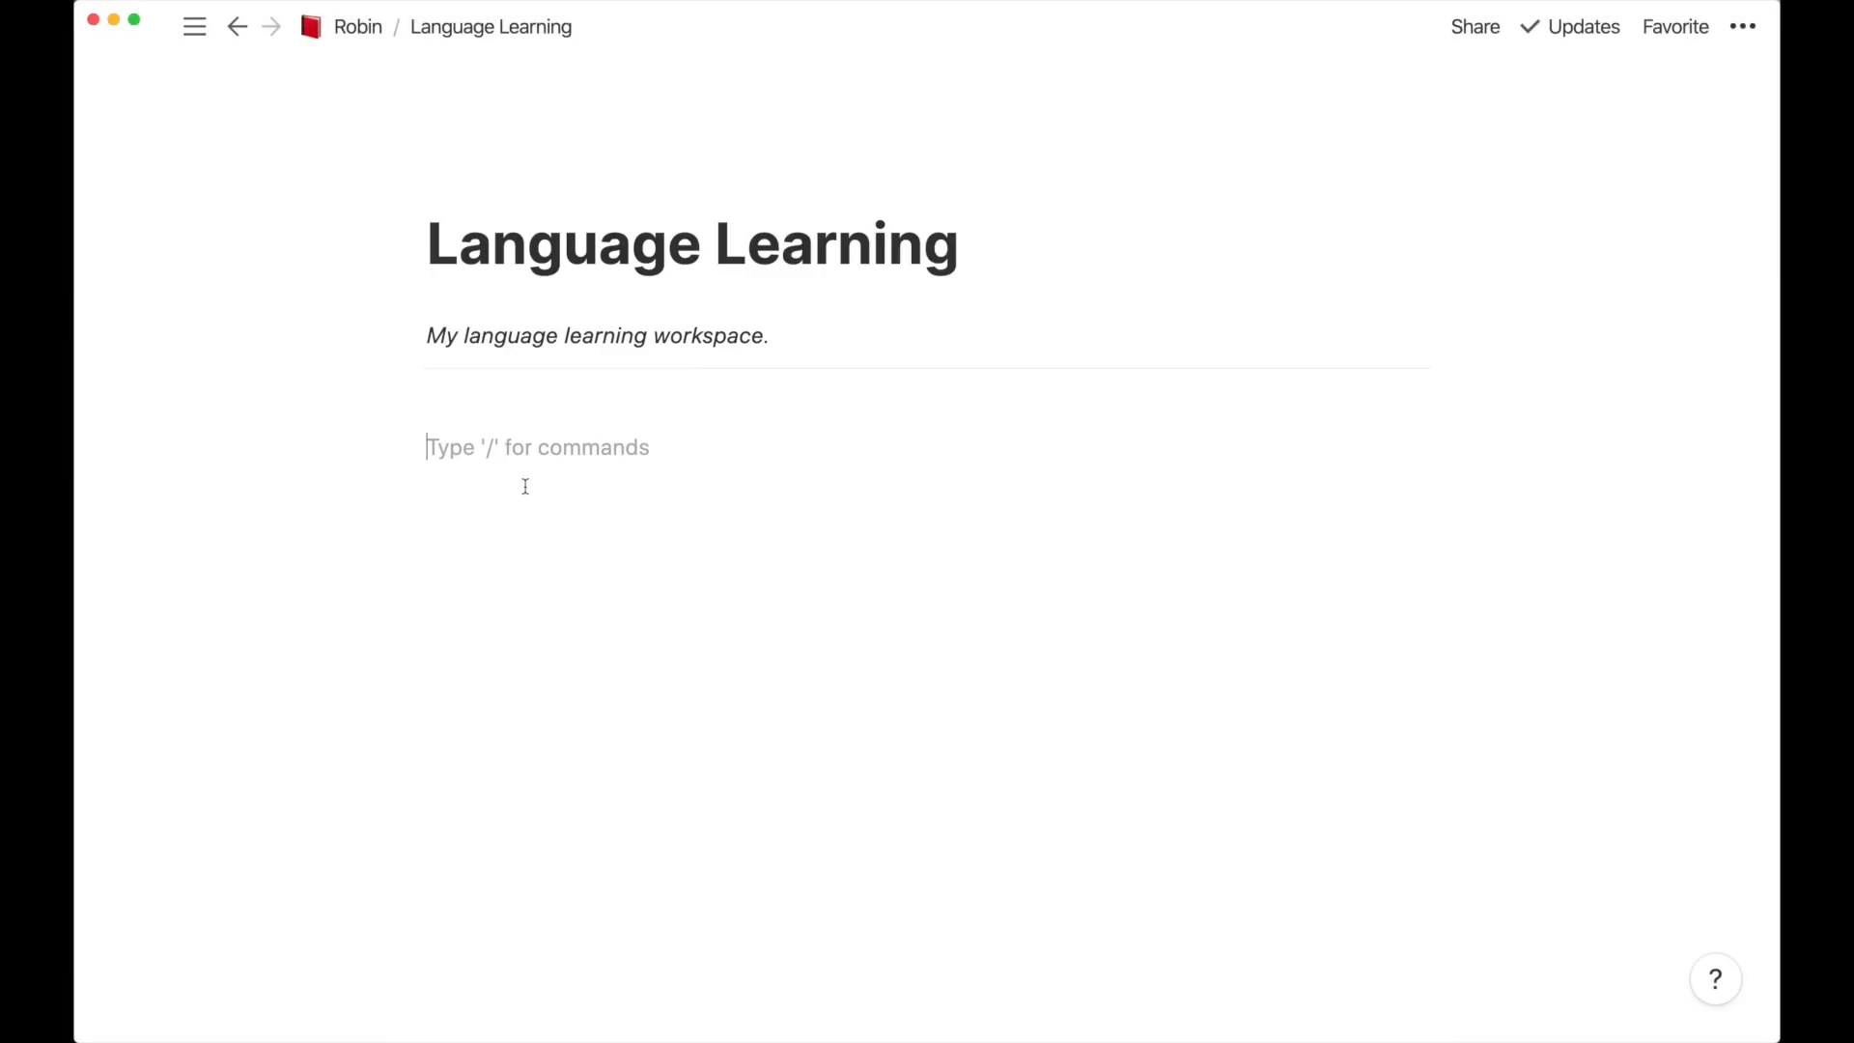
{"action": "type", "text": "/pa"}
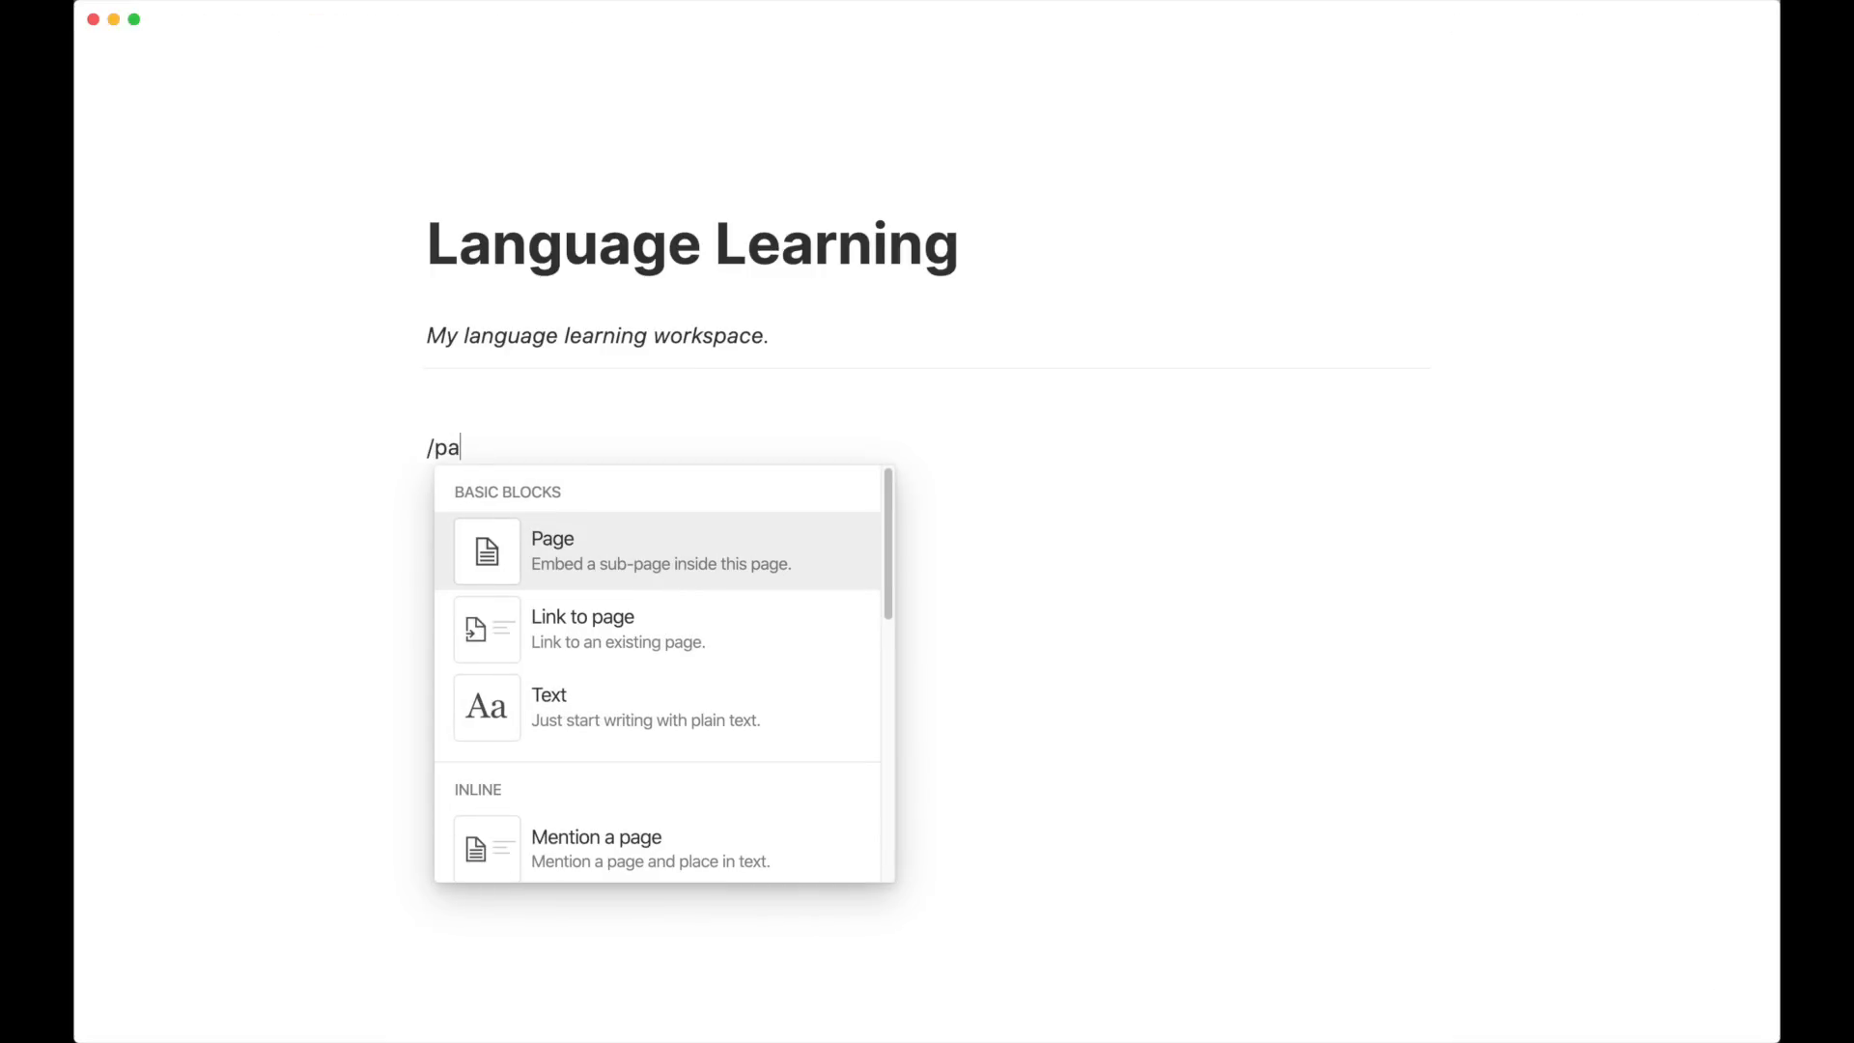
{"action": "key", "text": "BackSpace"}
{"action": "key", "text": "BackSpace"}
{"action": "key", "text": "BackSpace"}
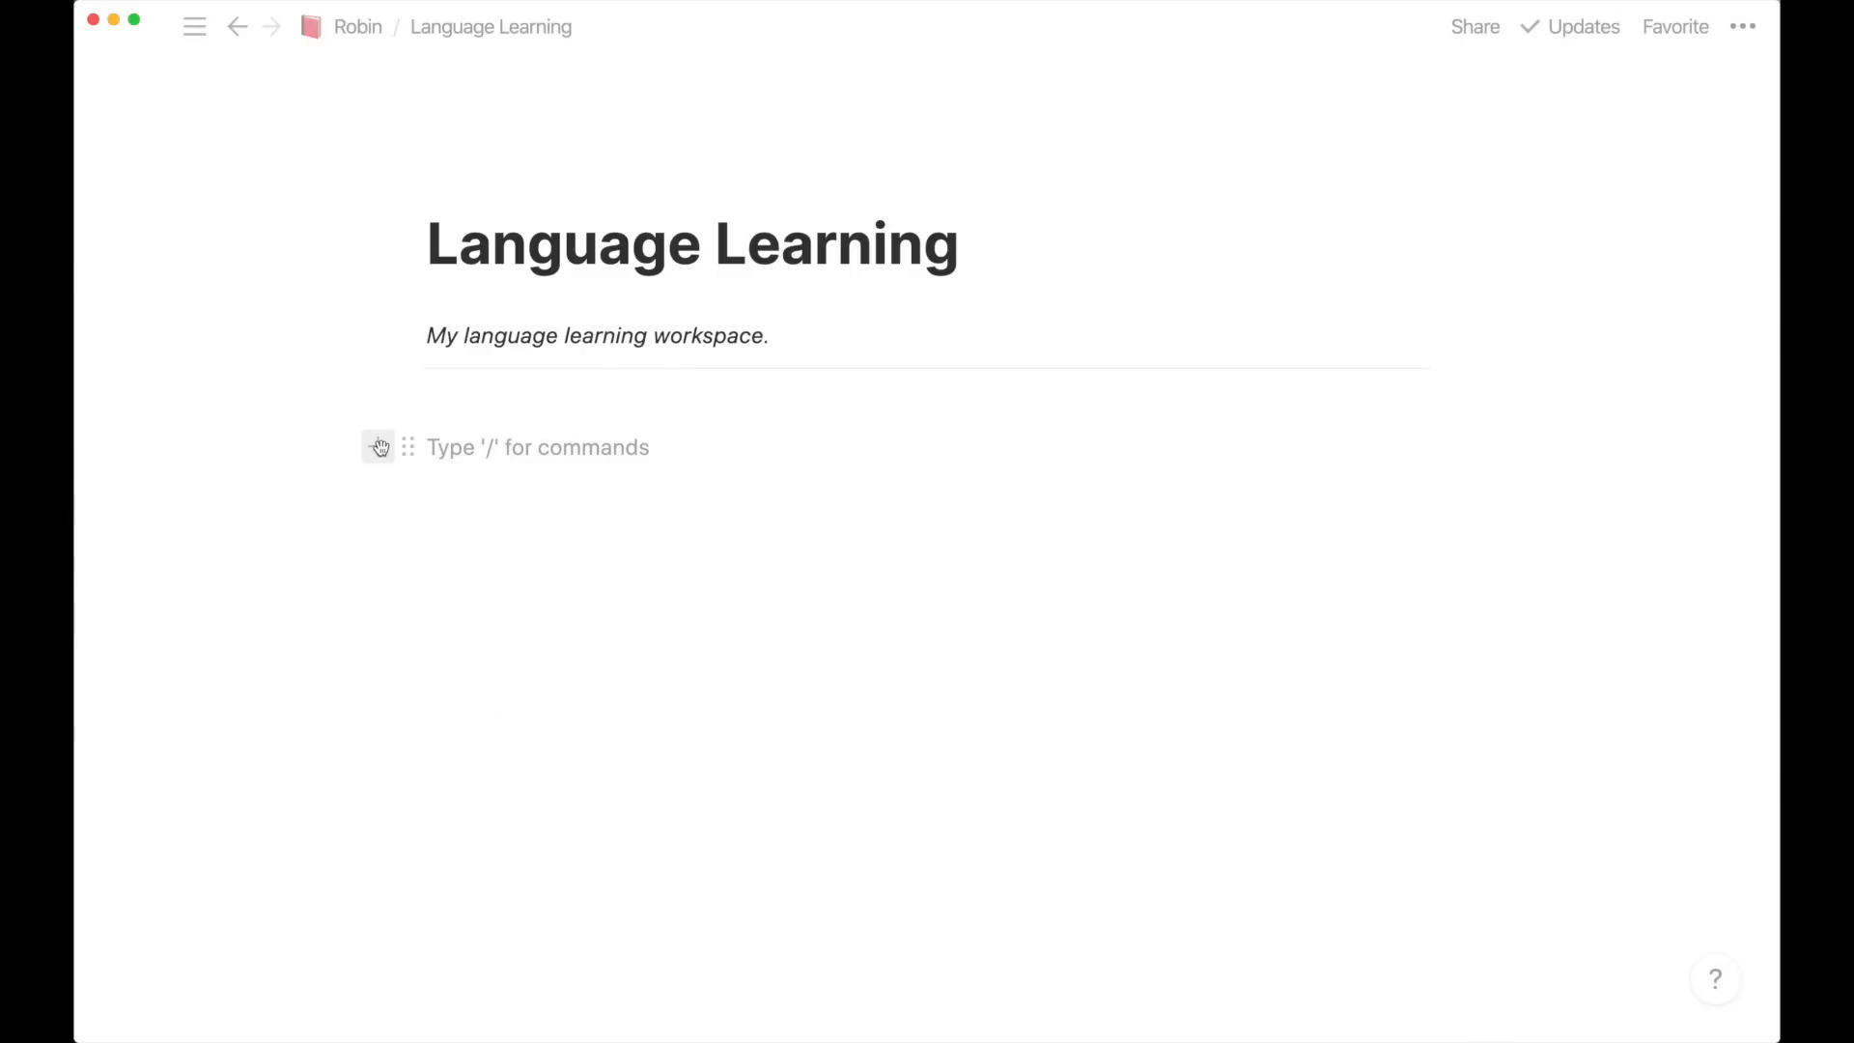
{"action": "left_click", "coordinate": [376, 447]}
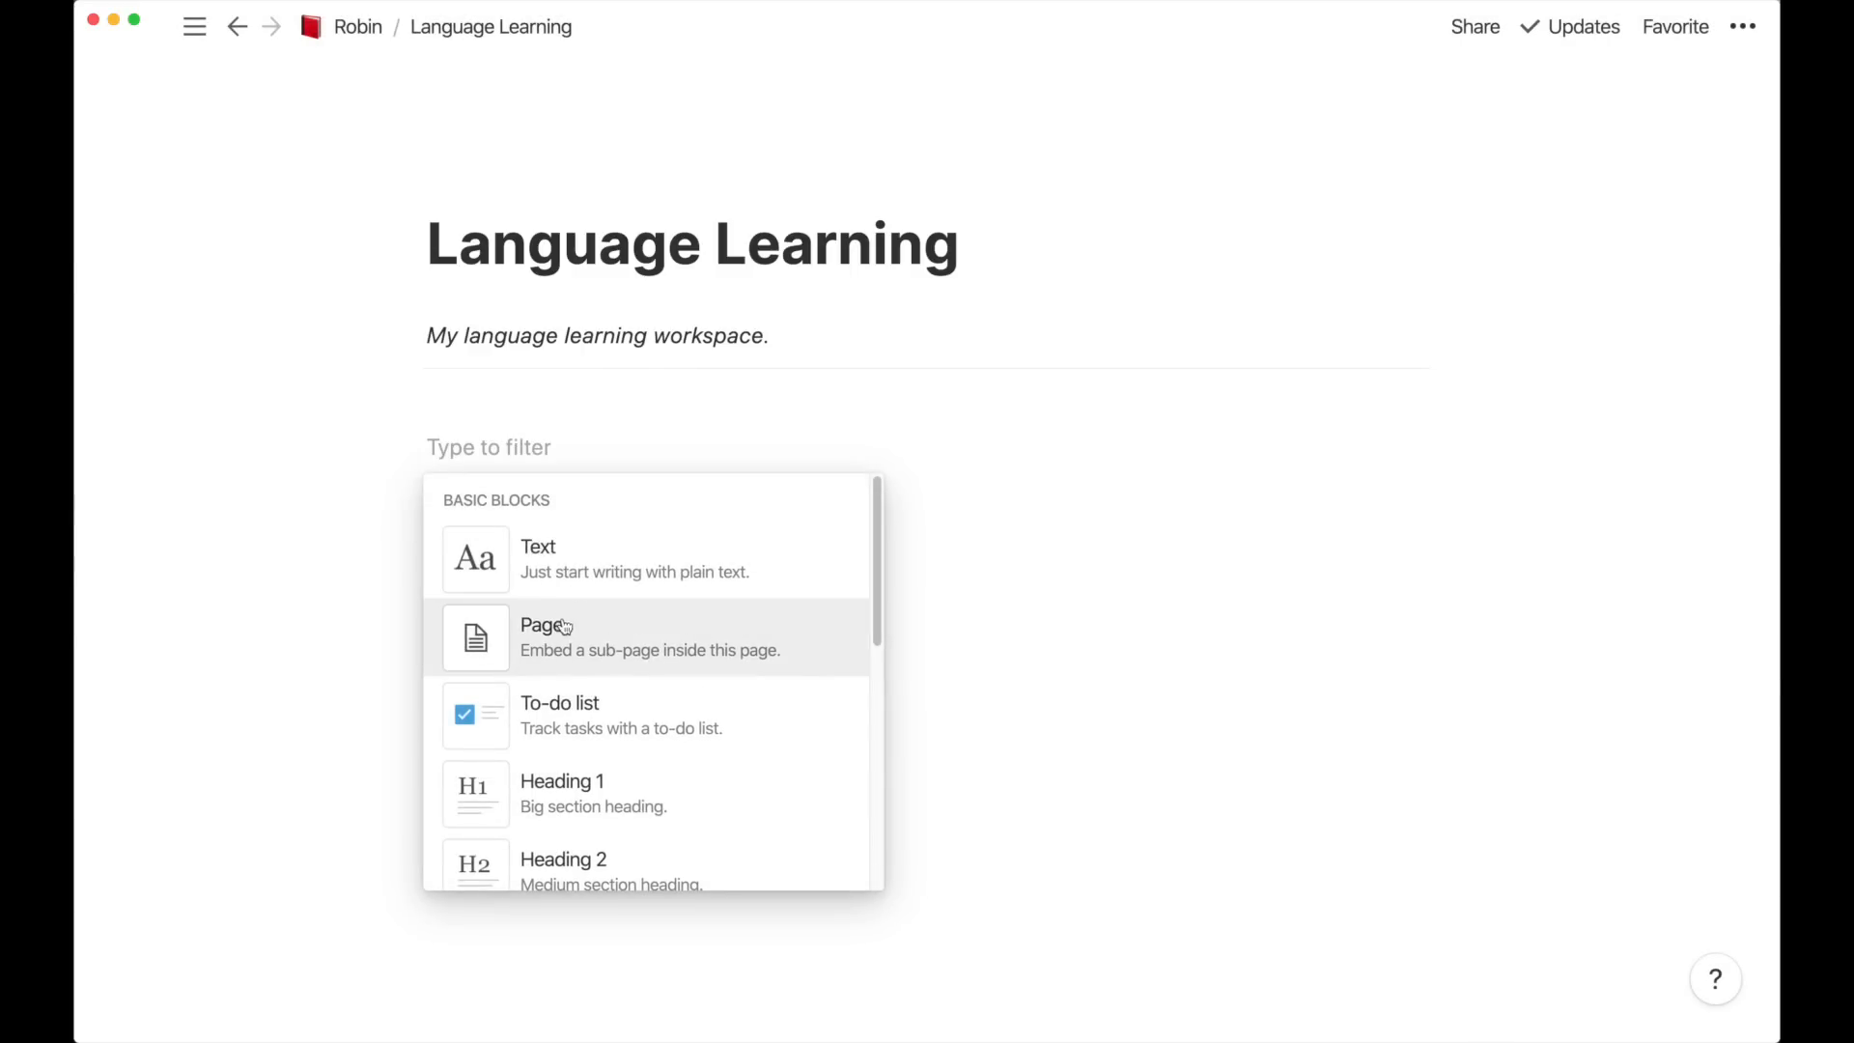
{"action": "key", "text": "Escape"}
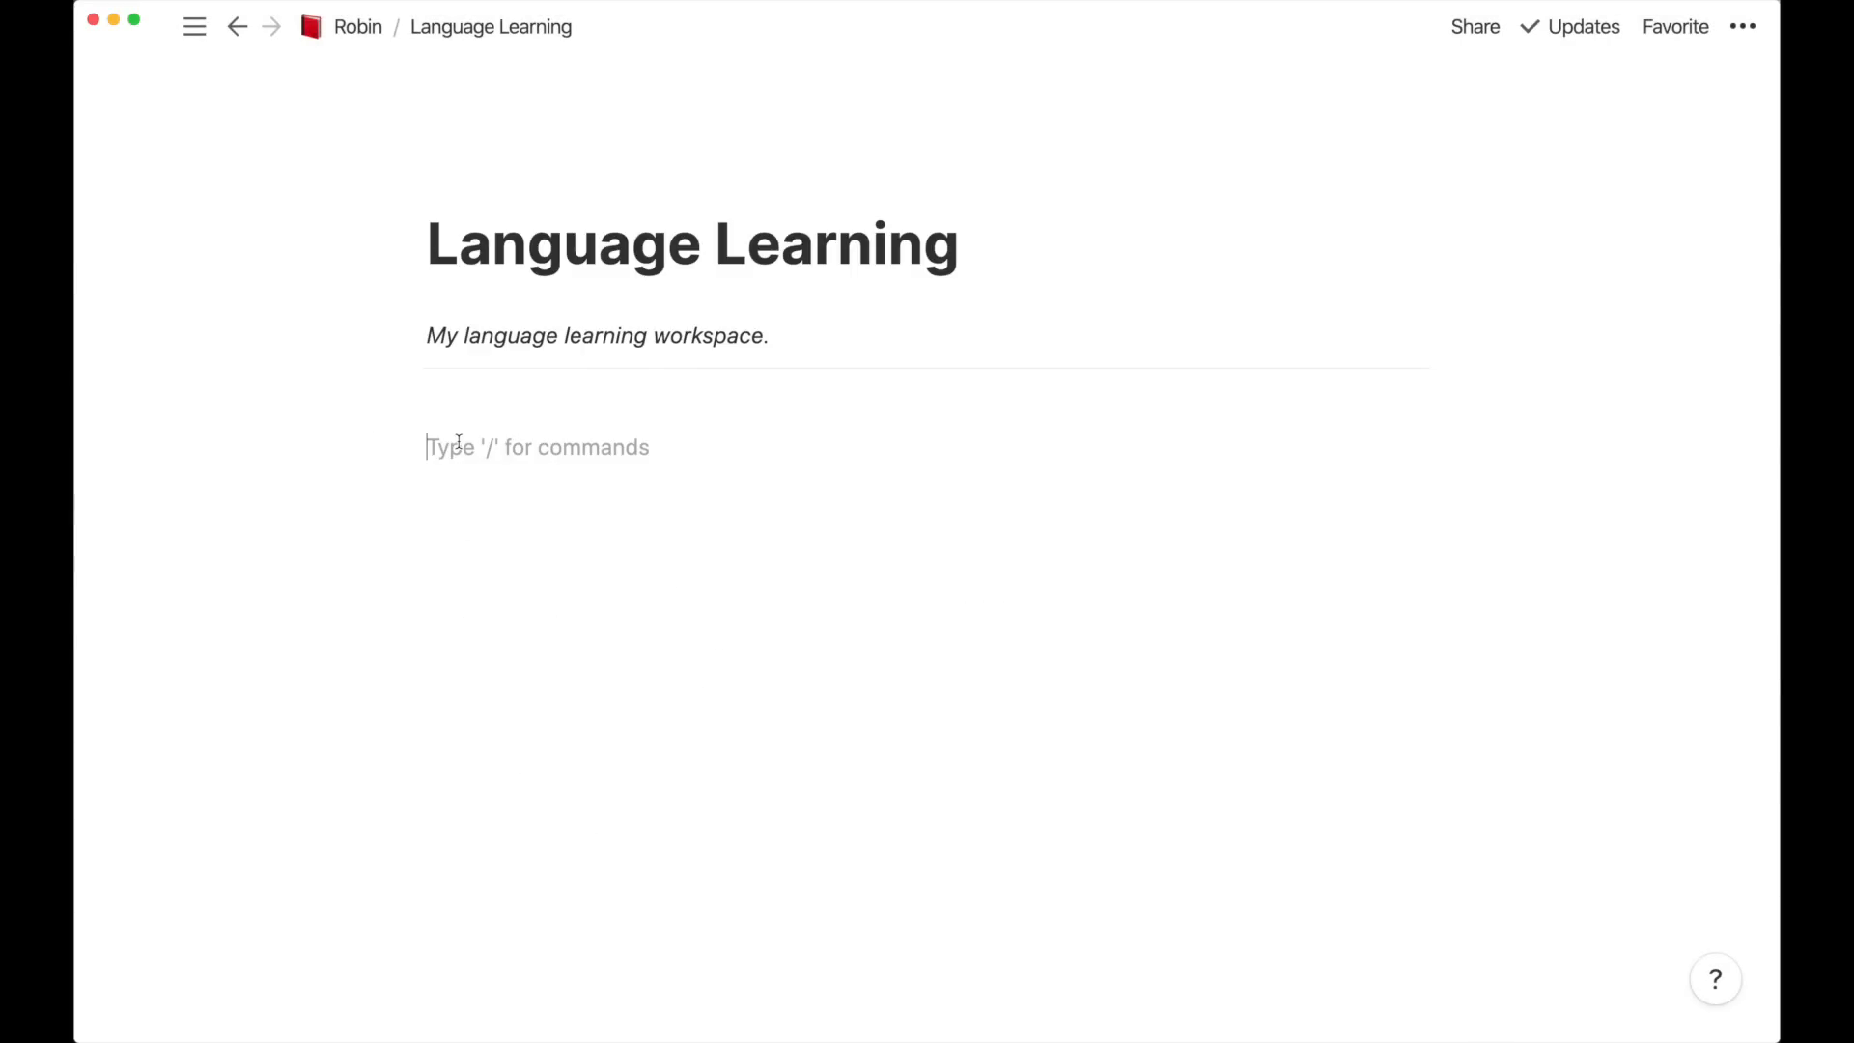
Create an empty sub-page titled "Japanese" containing a divider, and return to the Language Learning page
{"action": "type", "text": "/pa"}
{"action": "key", "text": "Return"}
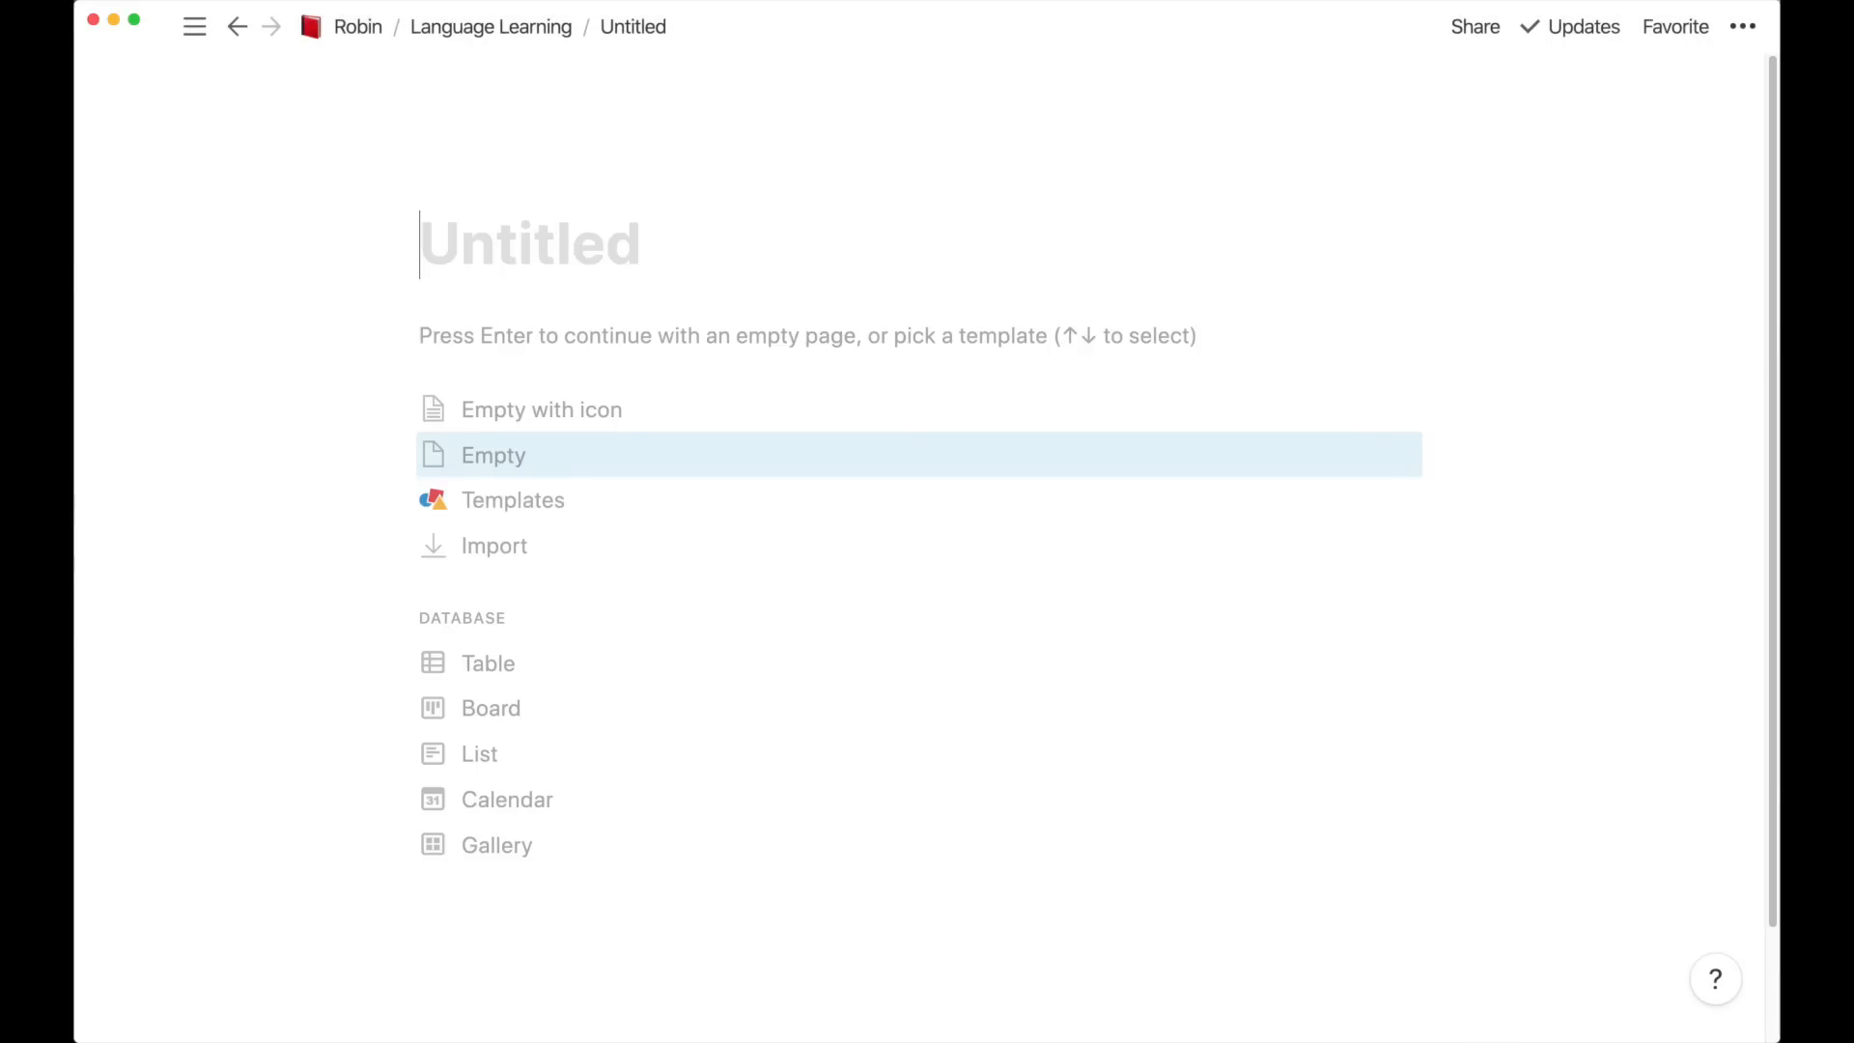
{"action": "type", "text": "Japanese"}
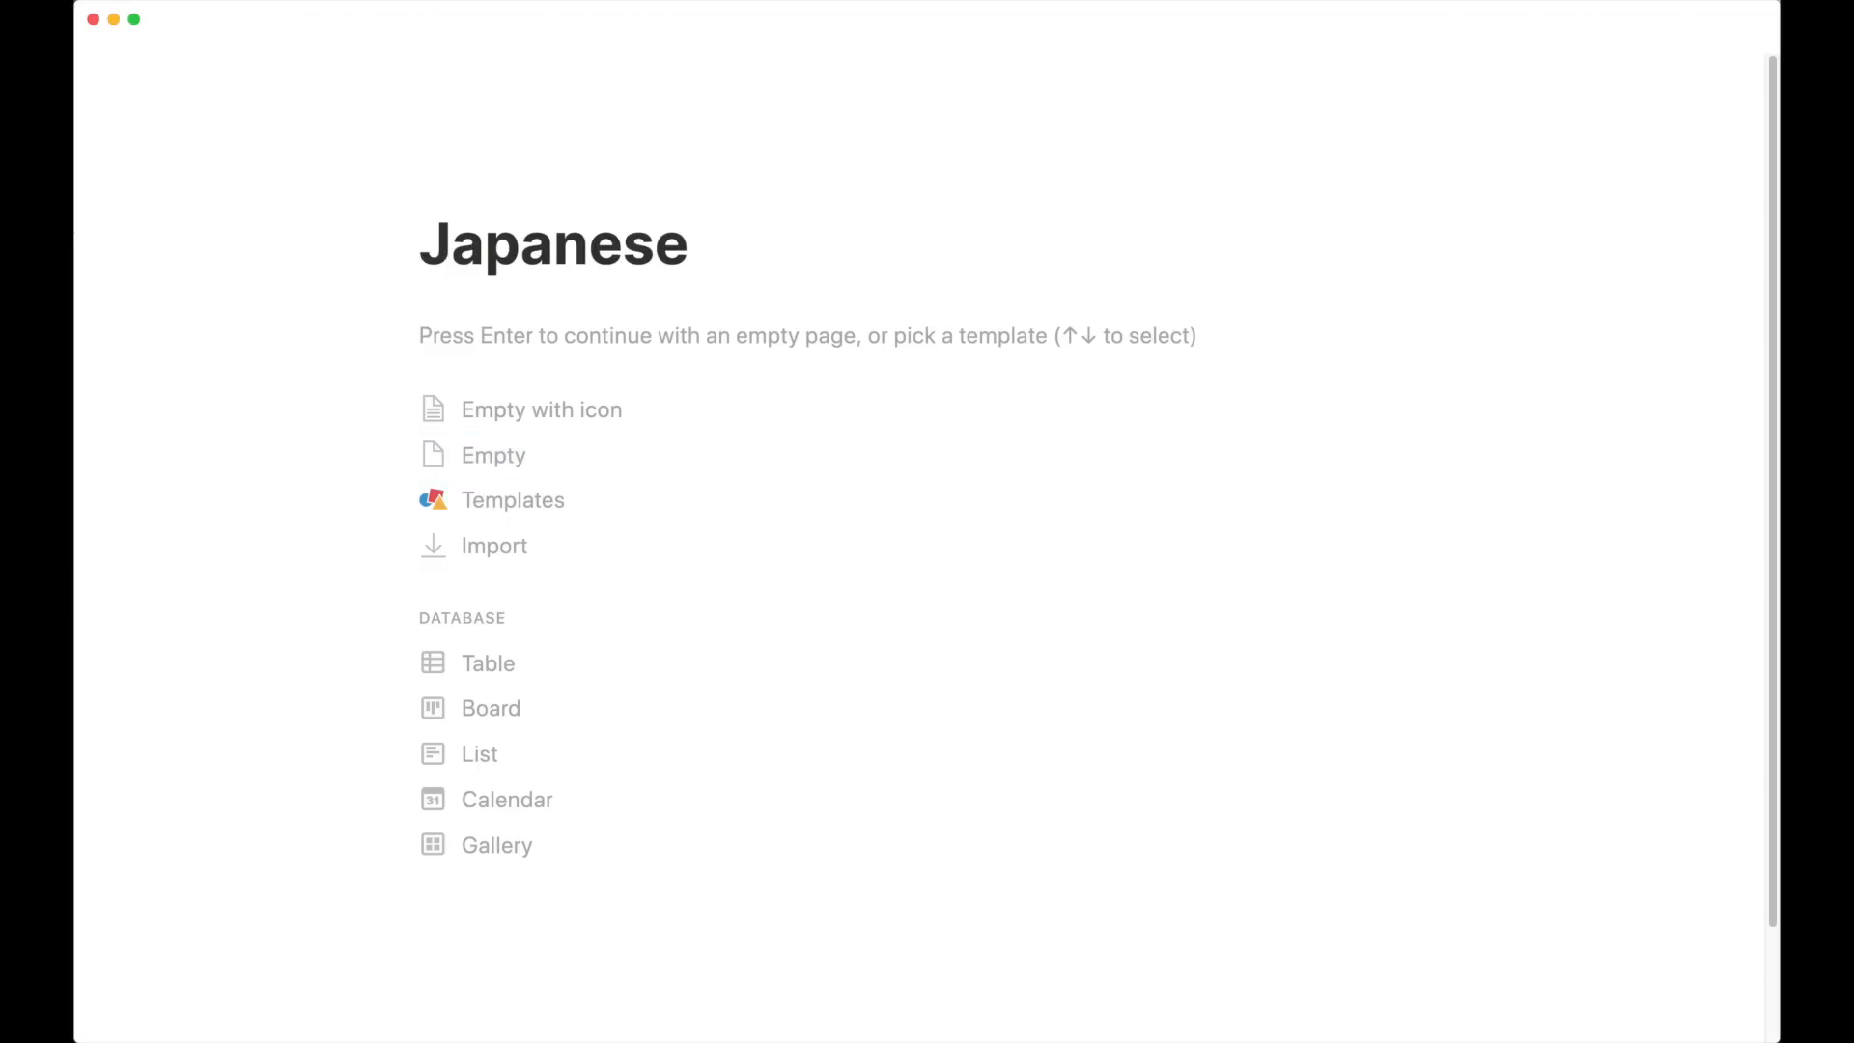
{"action": "key", "text": "Return"}
{"action": "type", "text": "---"}
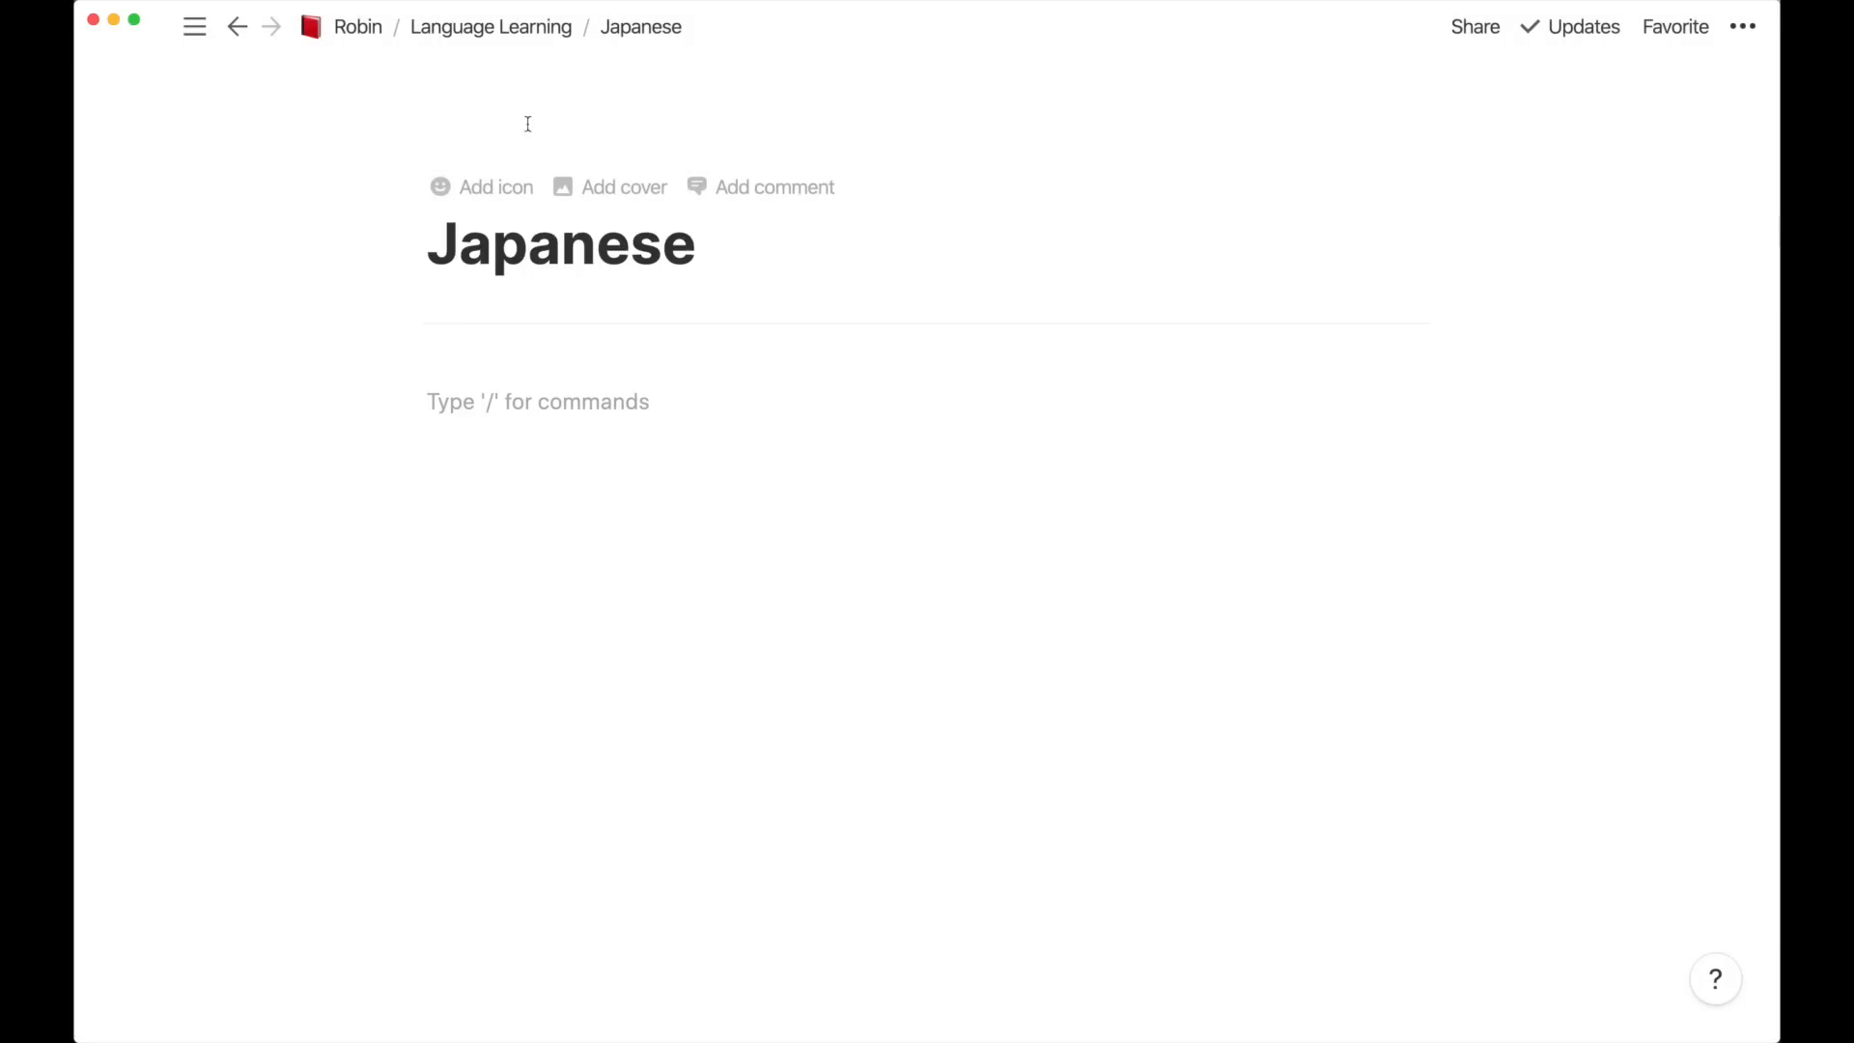
{"action": "left_click", "coordinate": [505, 29]}
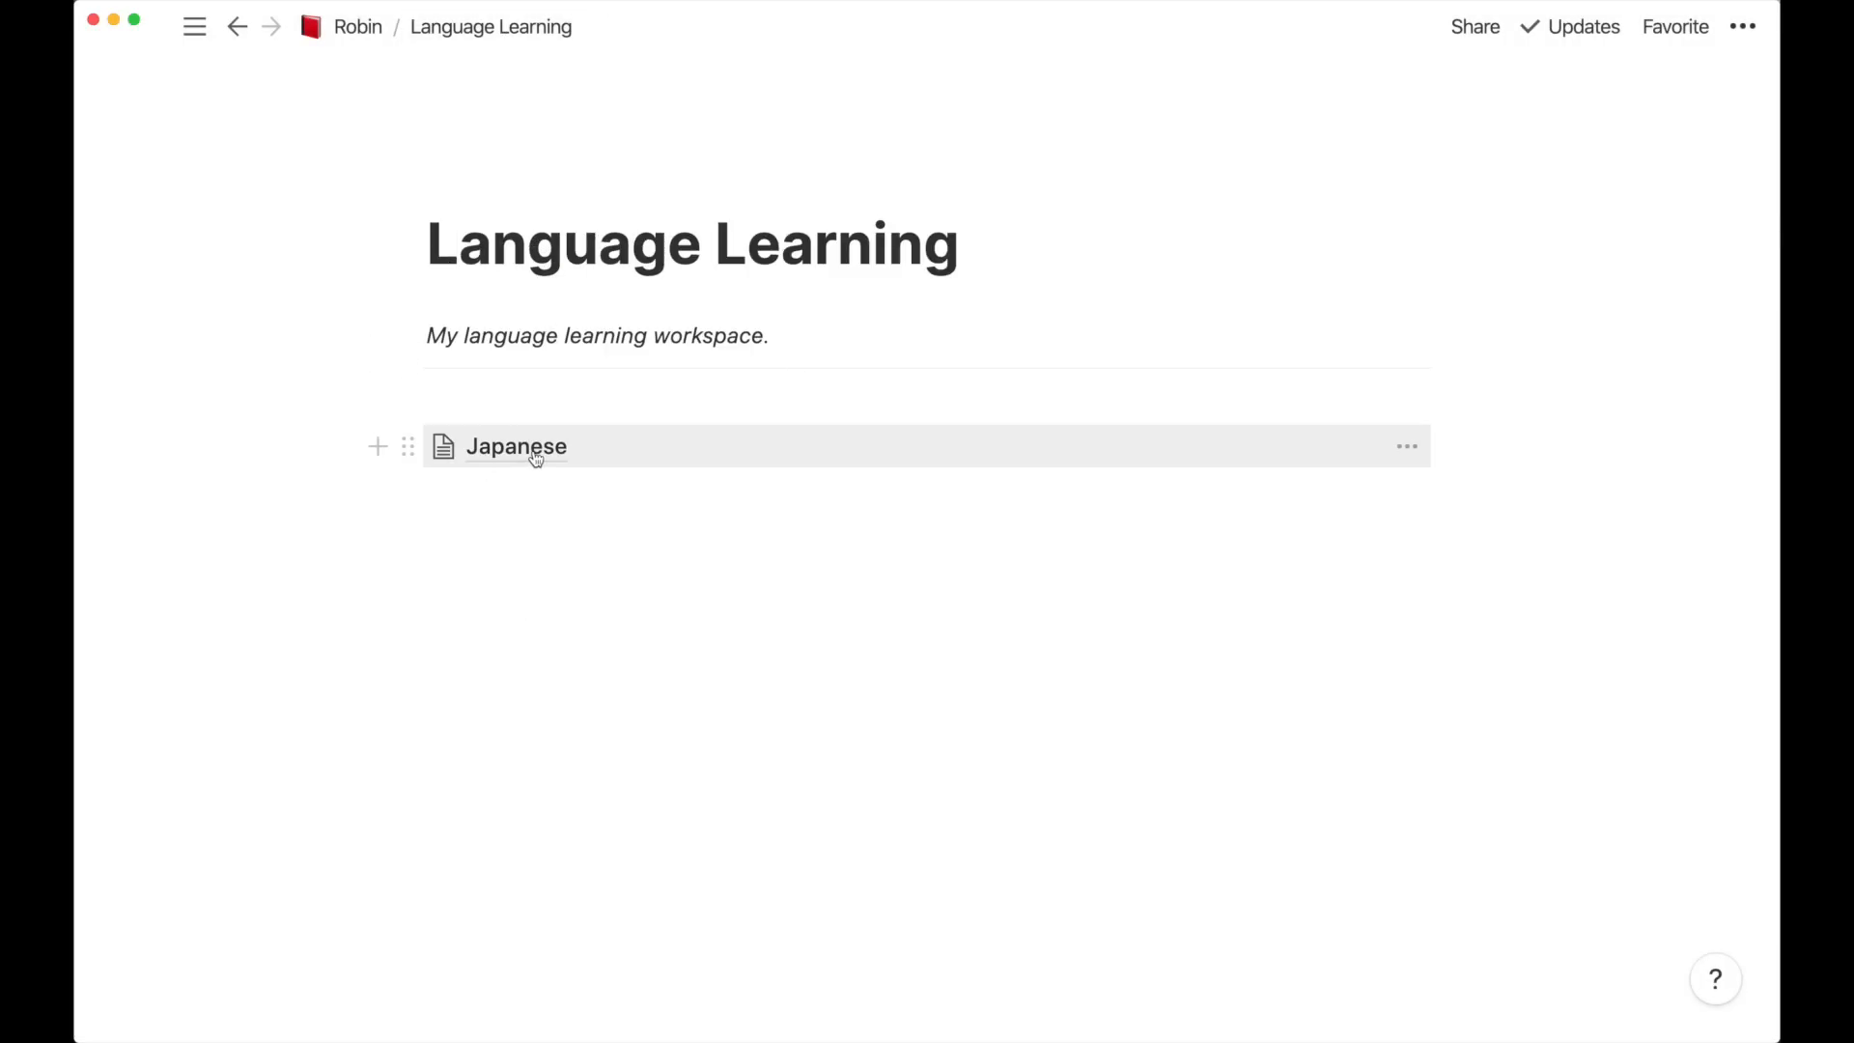
Set the Japanese sub-page's icon to the Japanese flag emoji by filtering the emojis for "japan"
{"action": "left_click", "coordinate": [447, 458]}
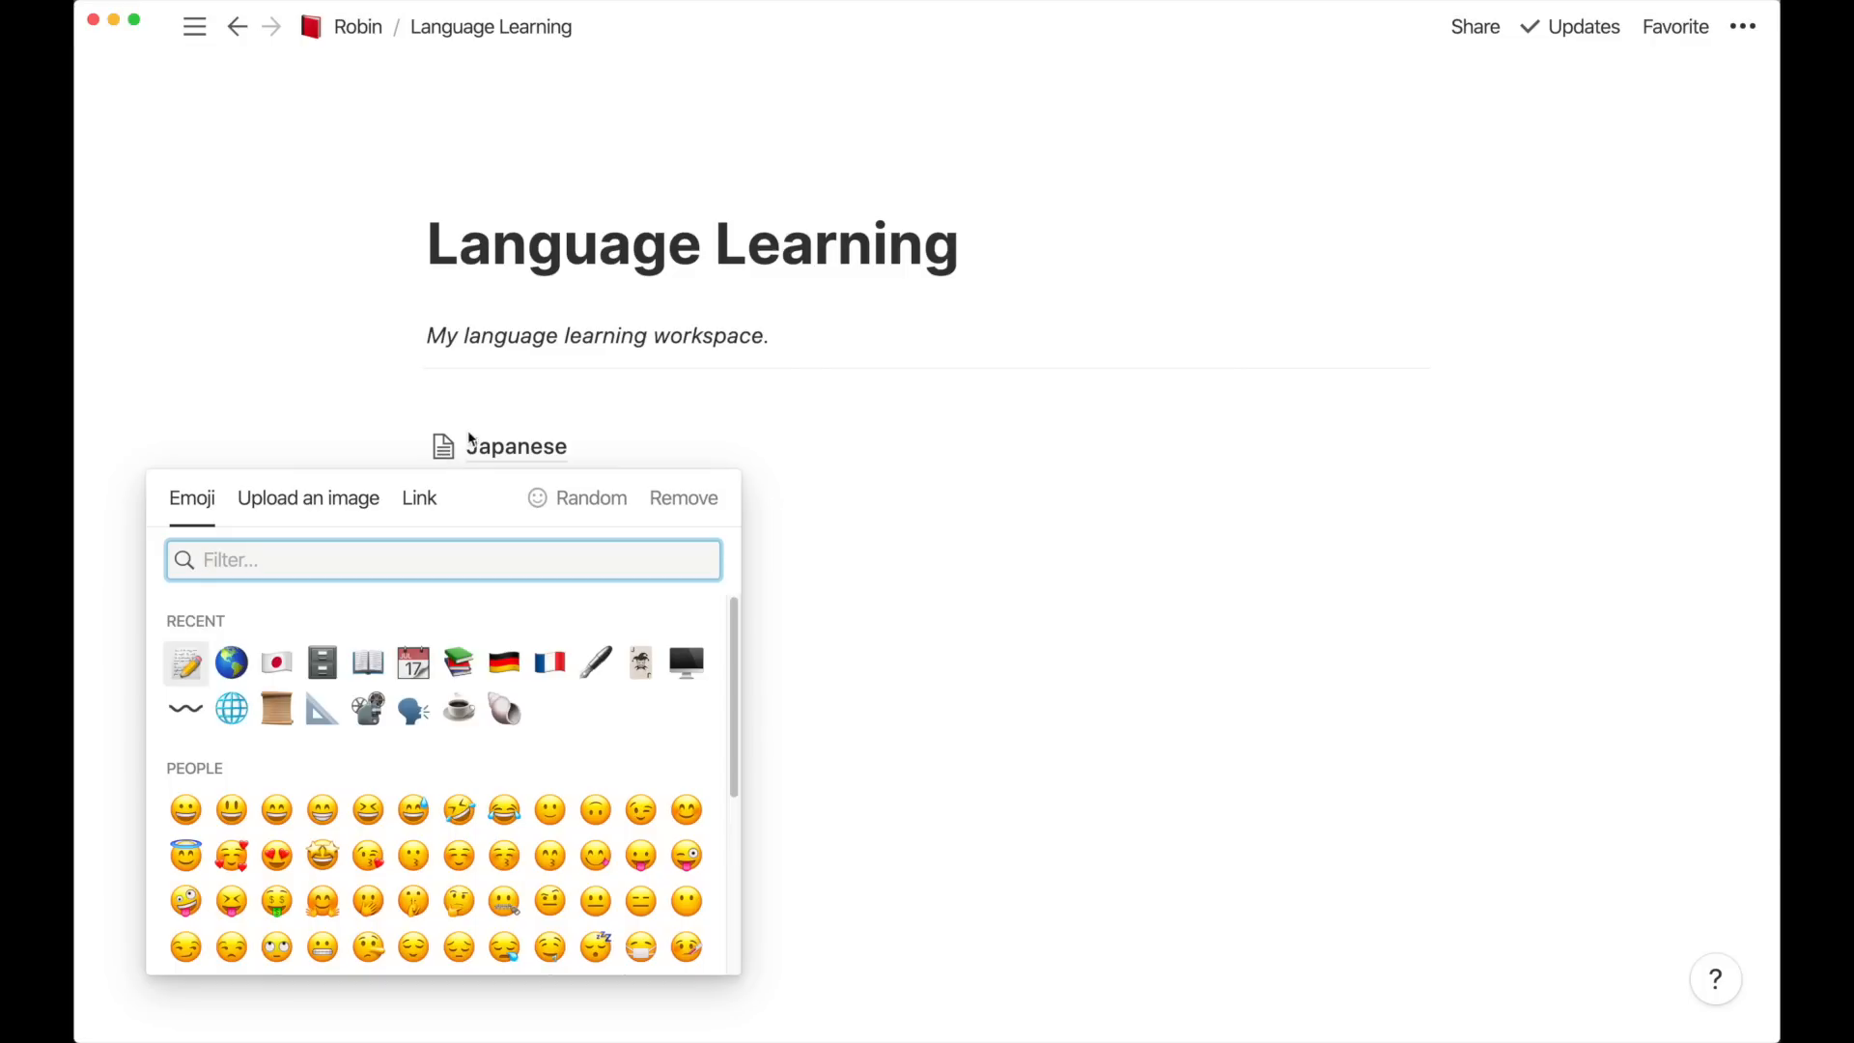
{"action": "scroll", "coordinate": [345, 850], "scroll_direction": "down", "scroll_amount": 2}
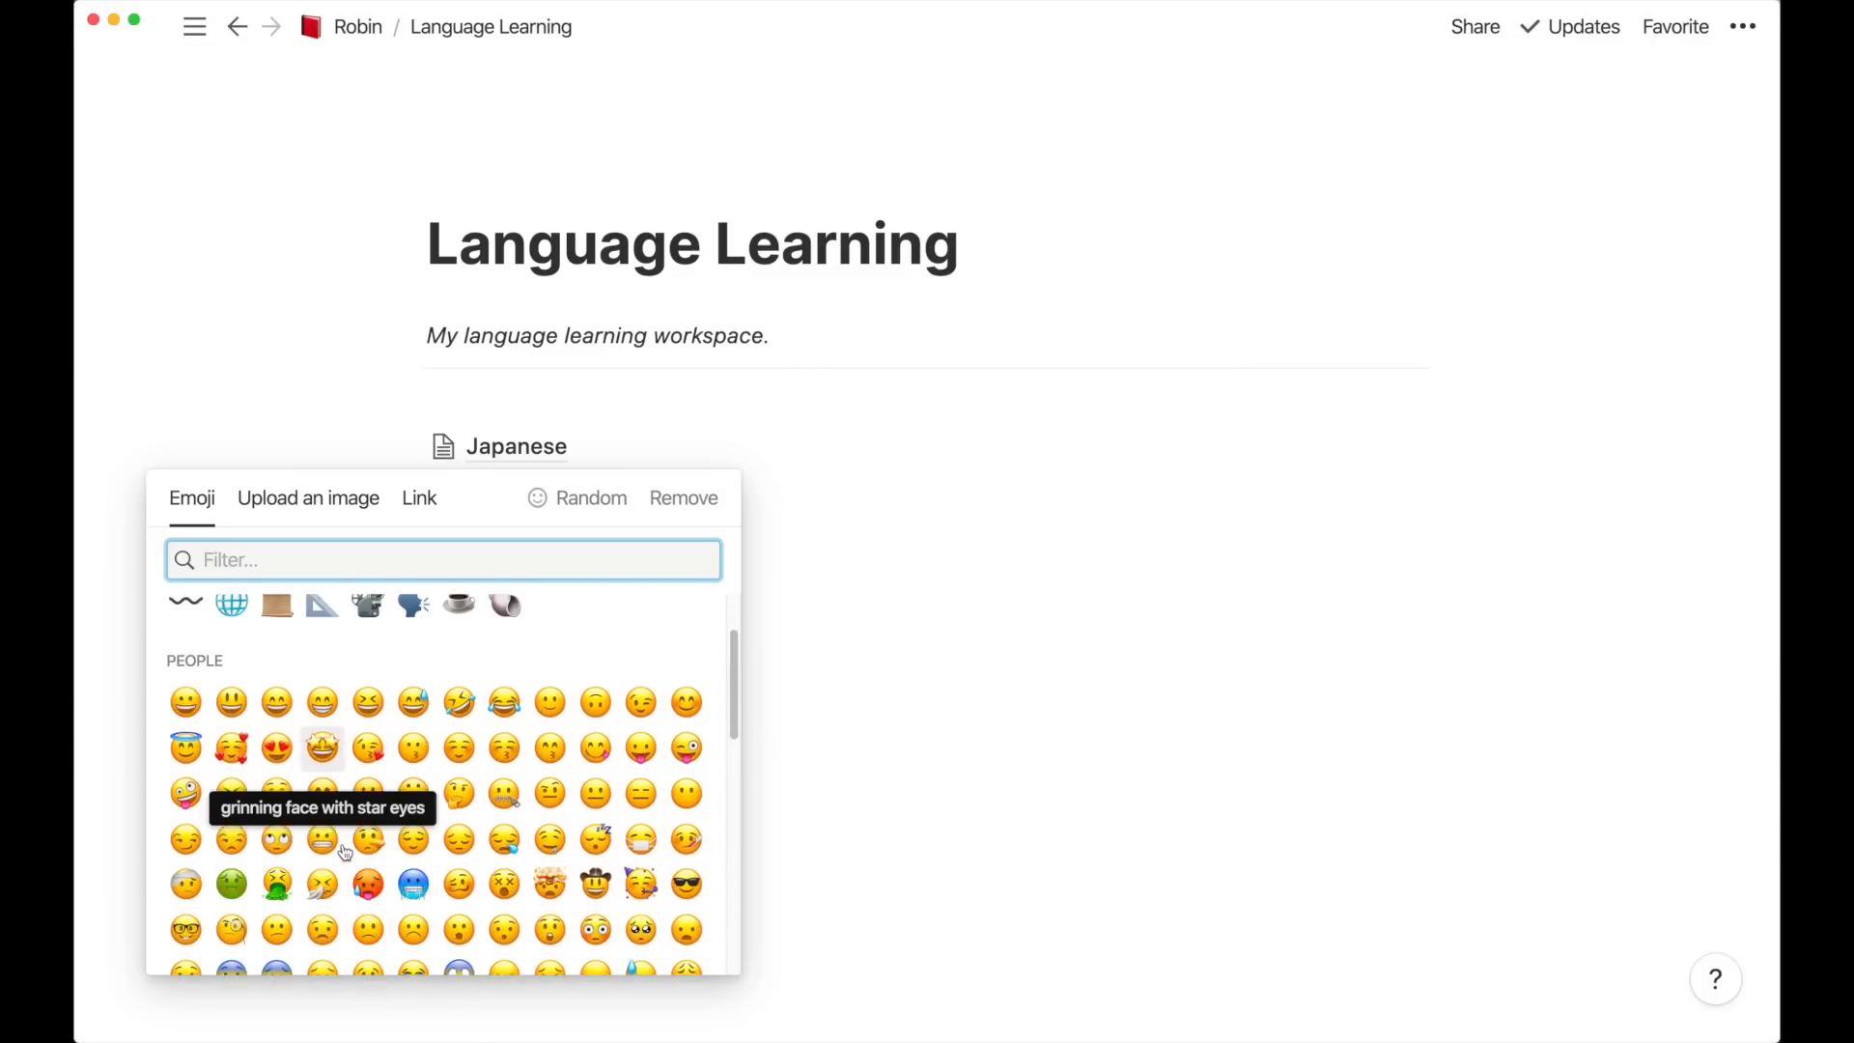
{"action": "scroll", "coordinate": [344, 850], "scroll_direction": "up", "scroll_amount": 2}
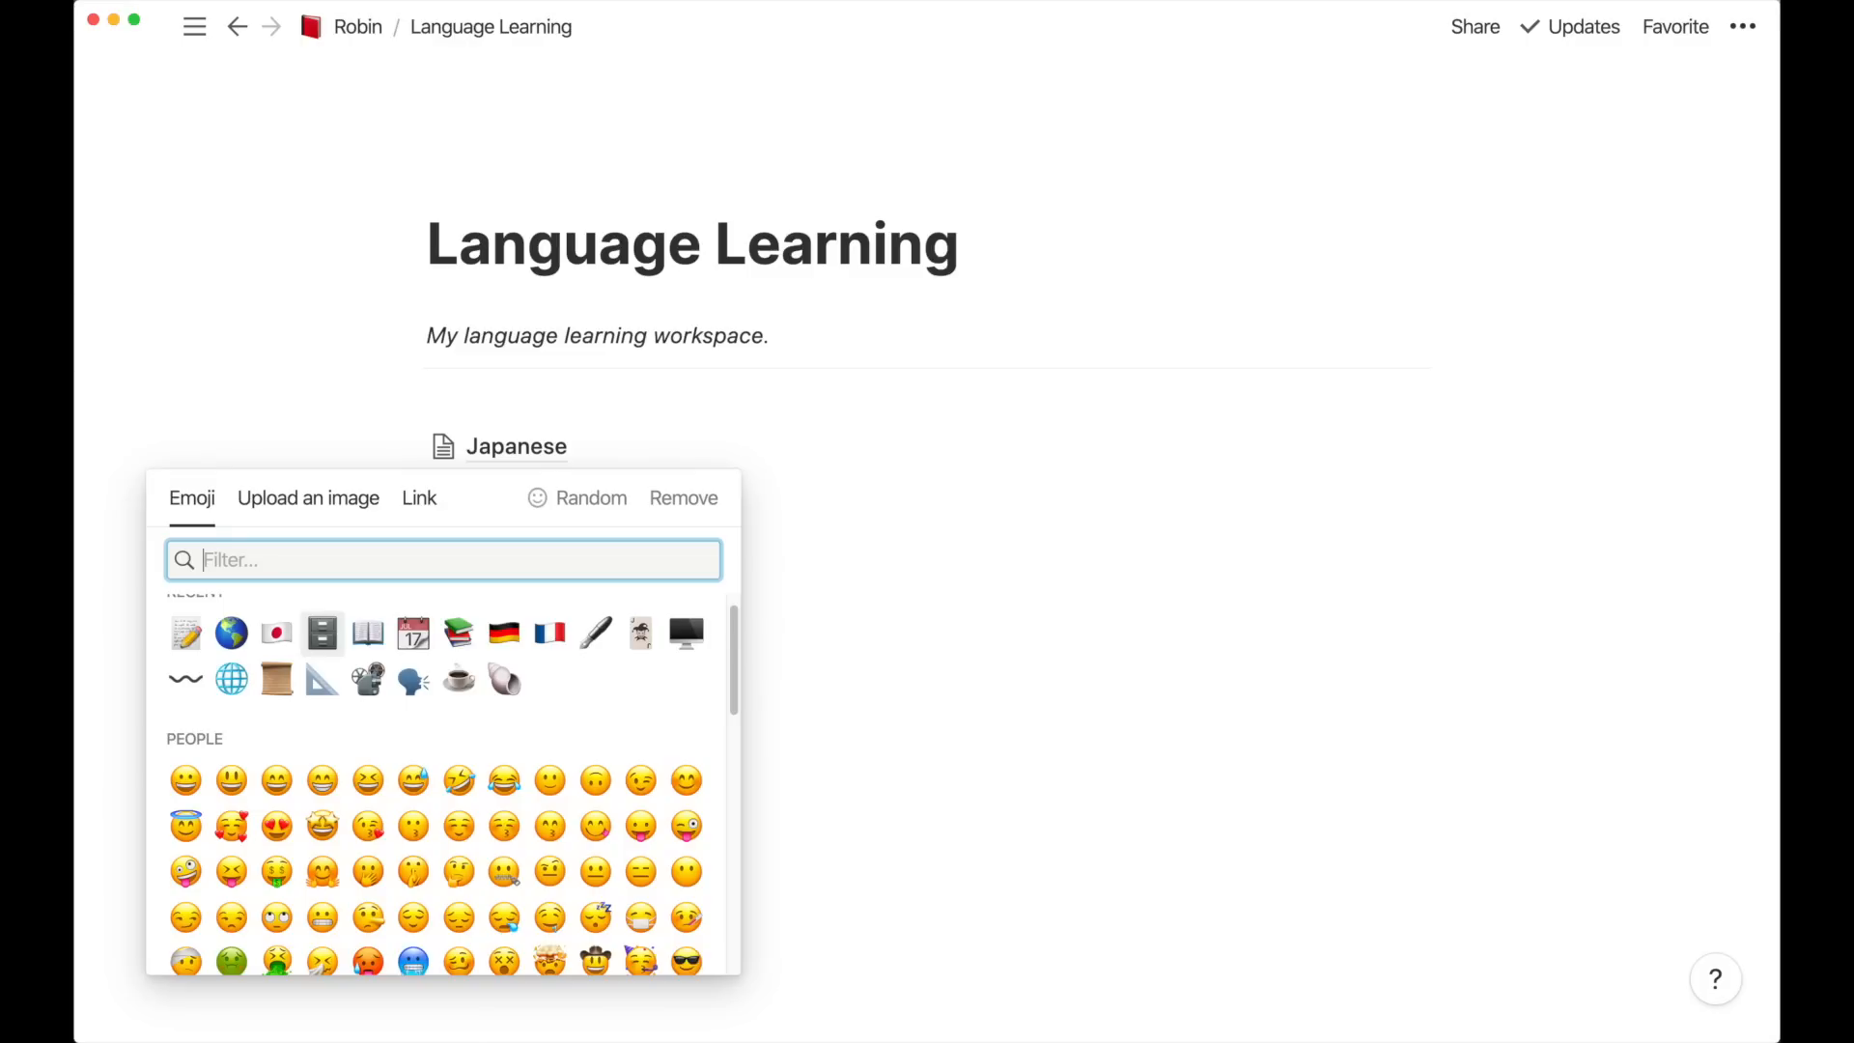
{"action": "type", "text": "japan"}
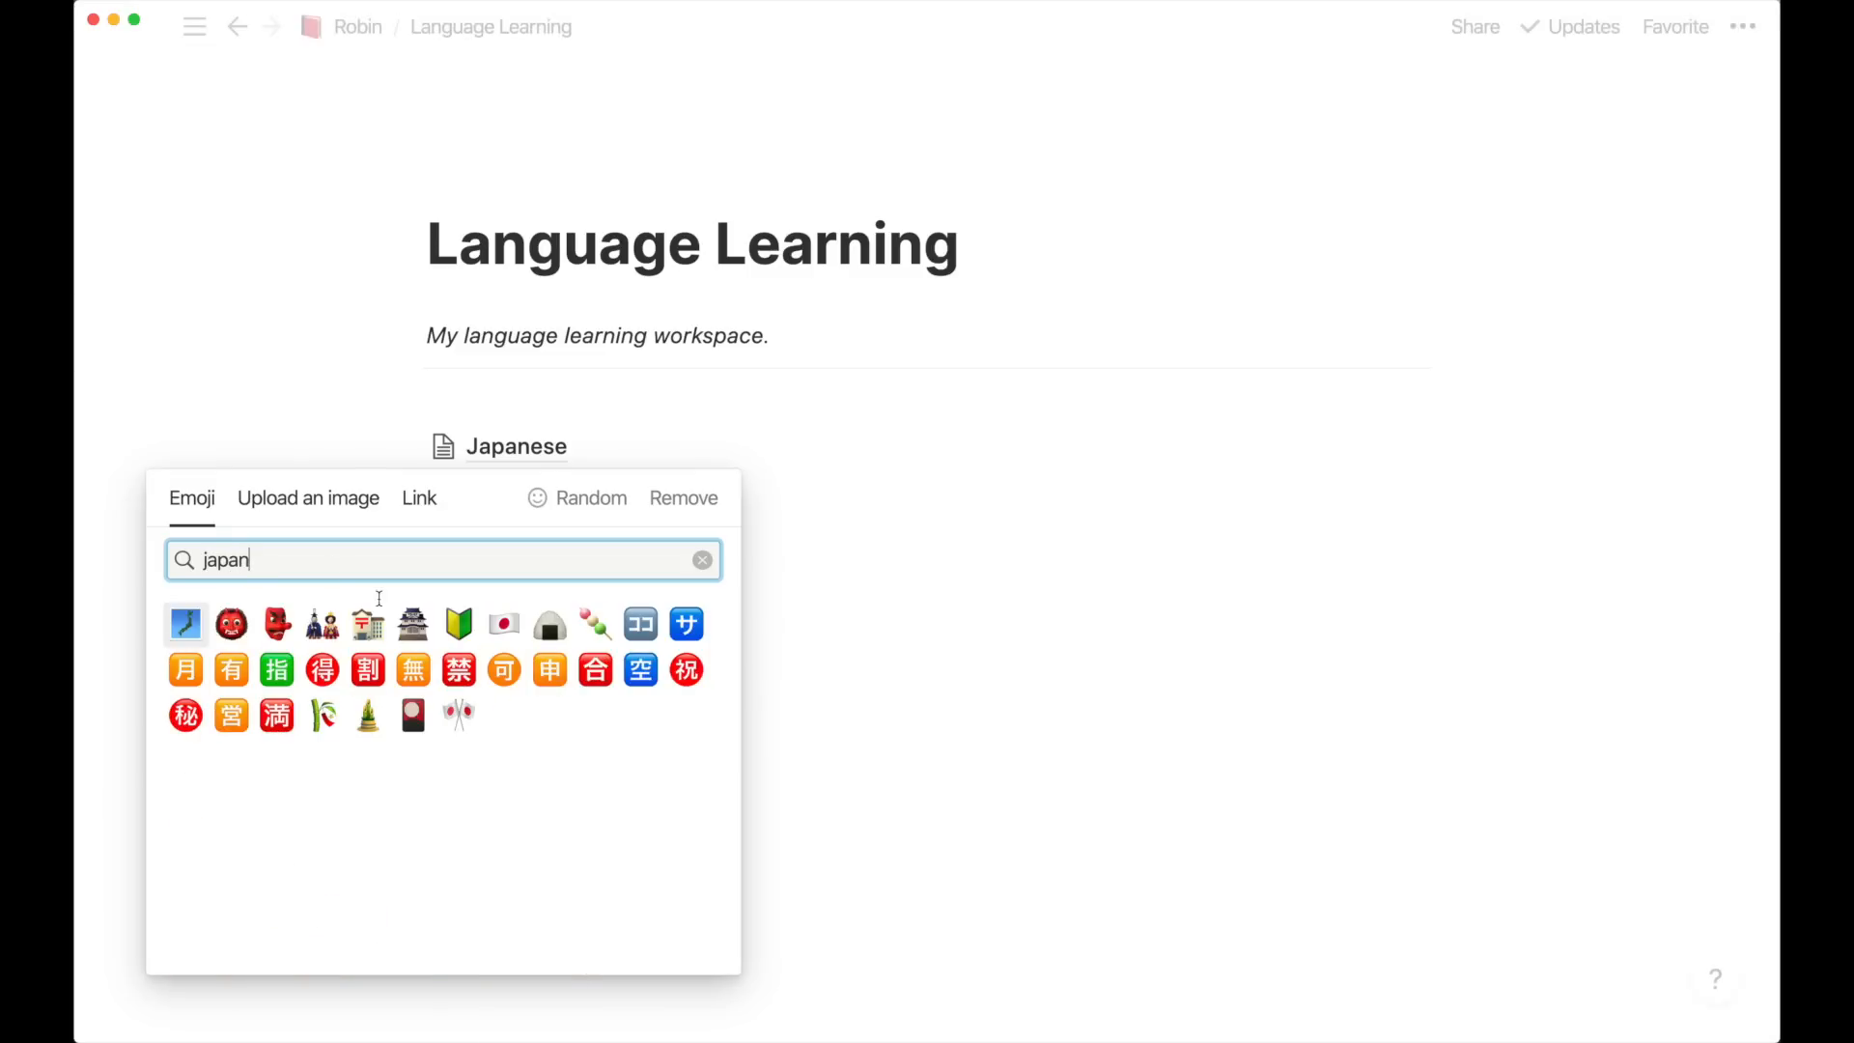
{"action": "left_click", "coordinate": [504, 624]}
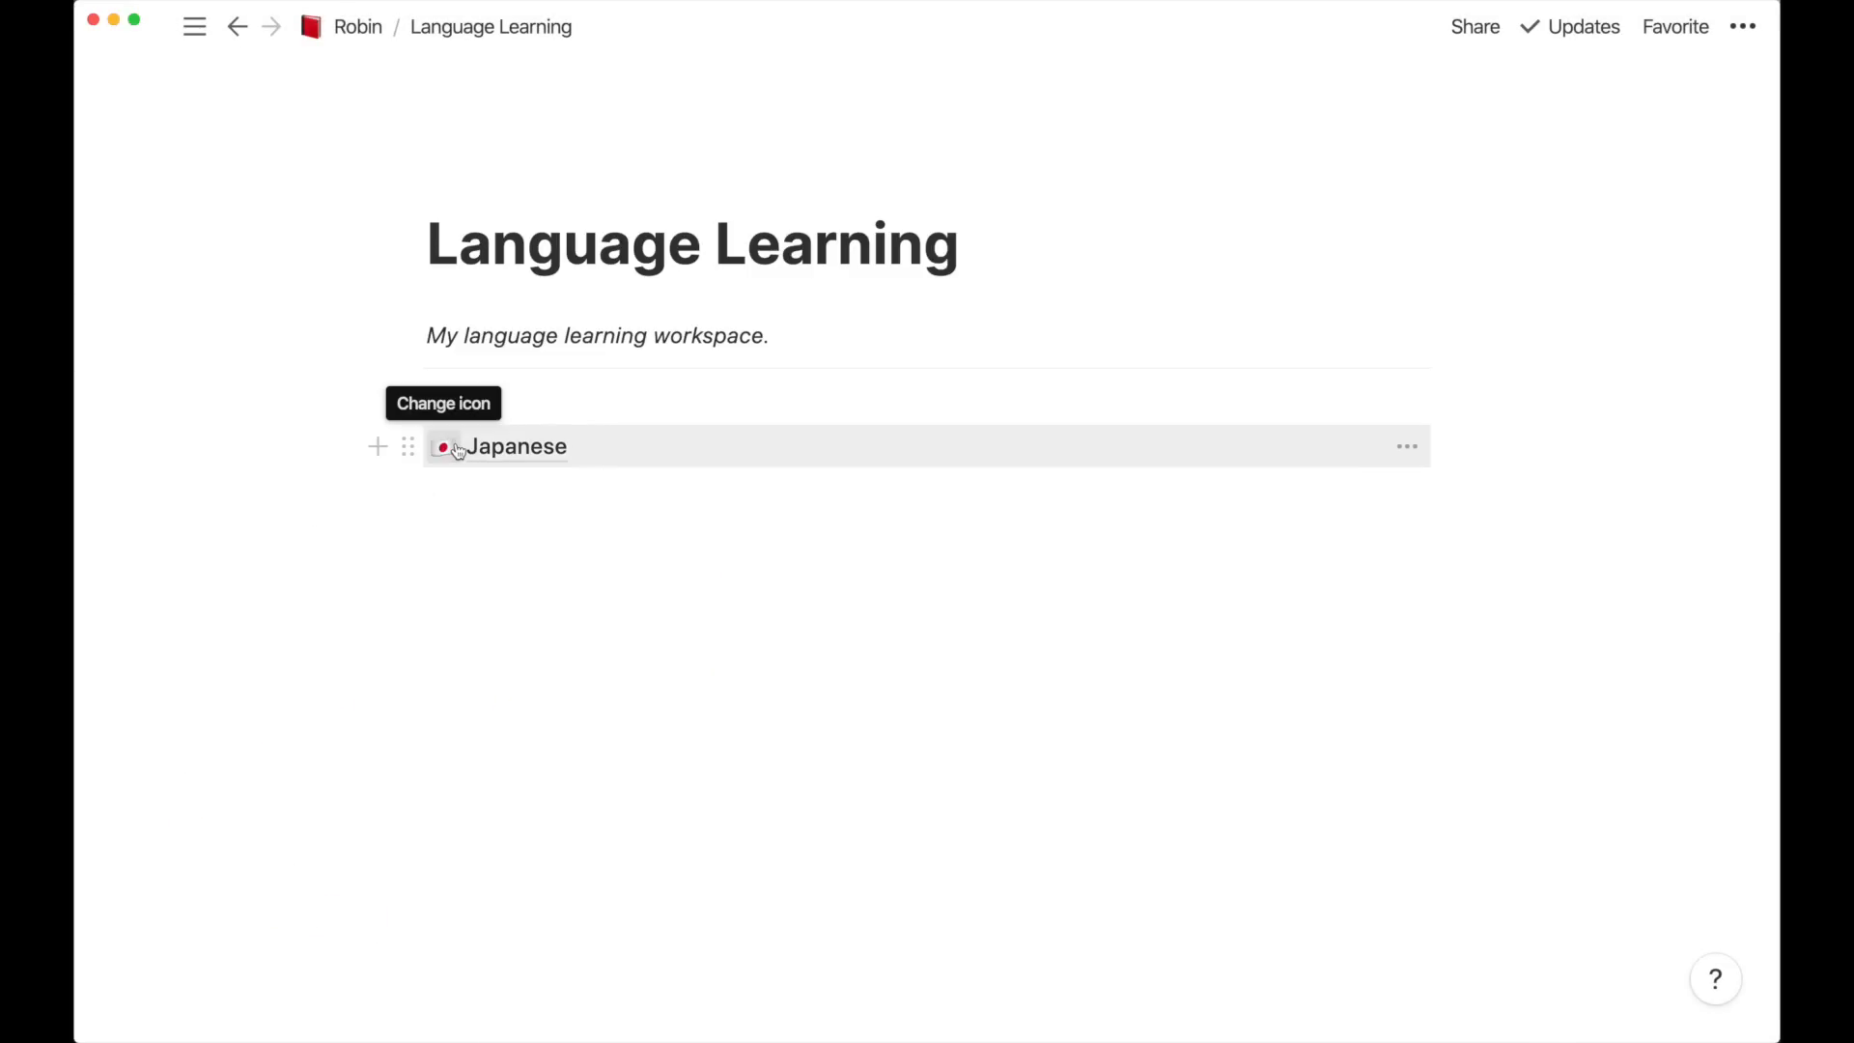
Give the Language Learning page an icon and set it to the globe emoji showing the Americas
{"action": "mouse_move", "coordinate": [530, 193]}
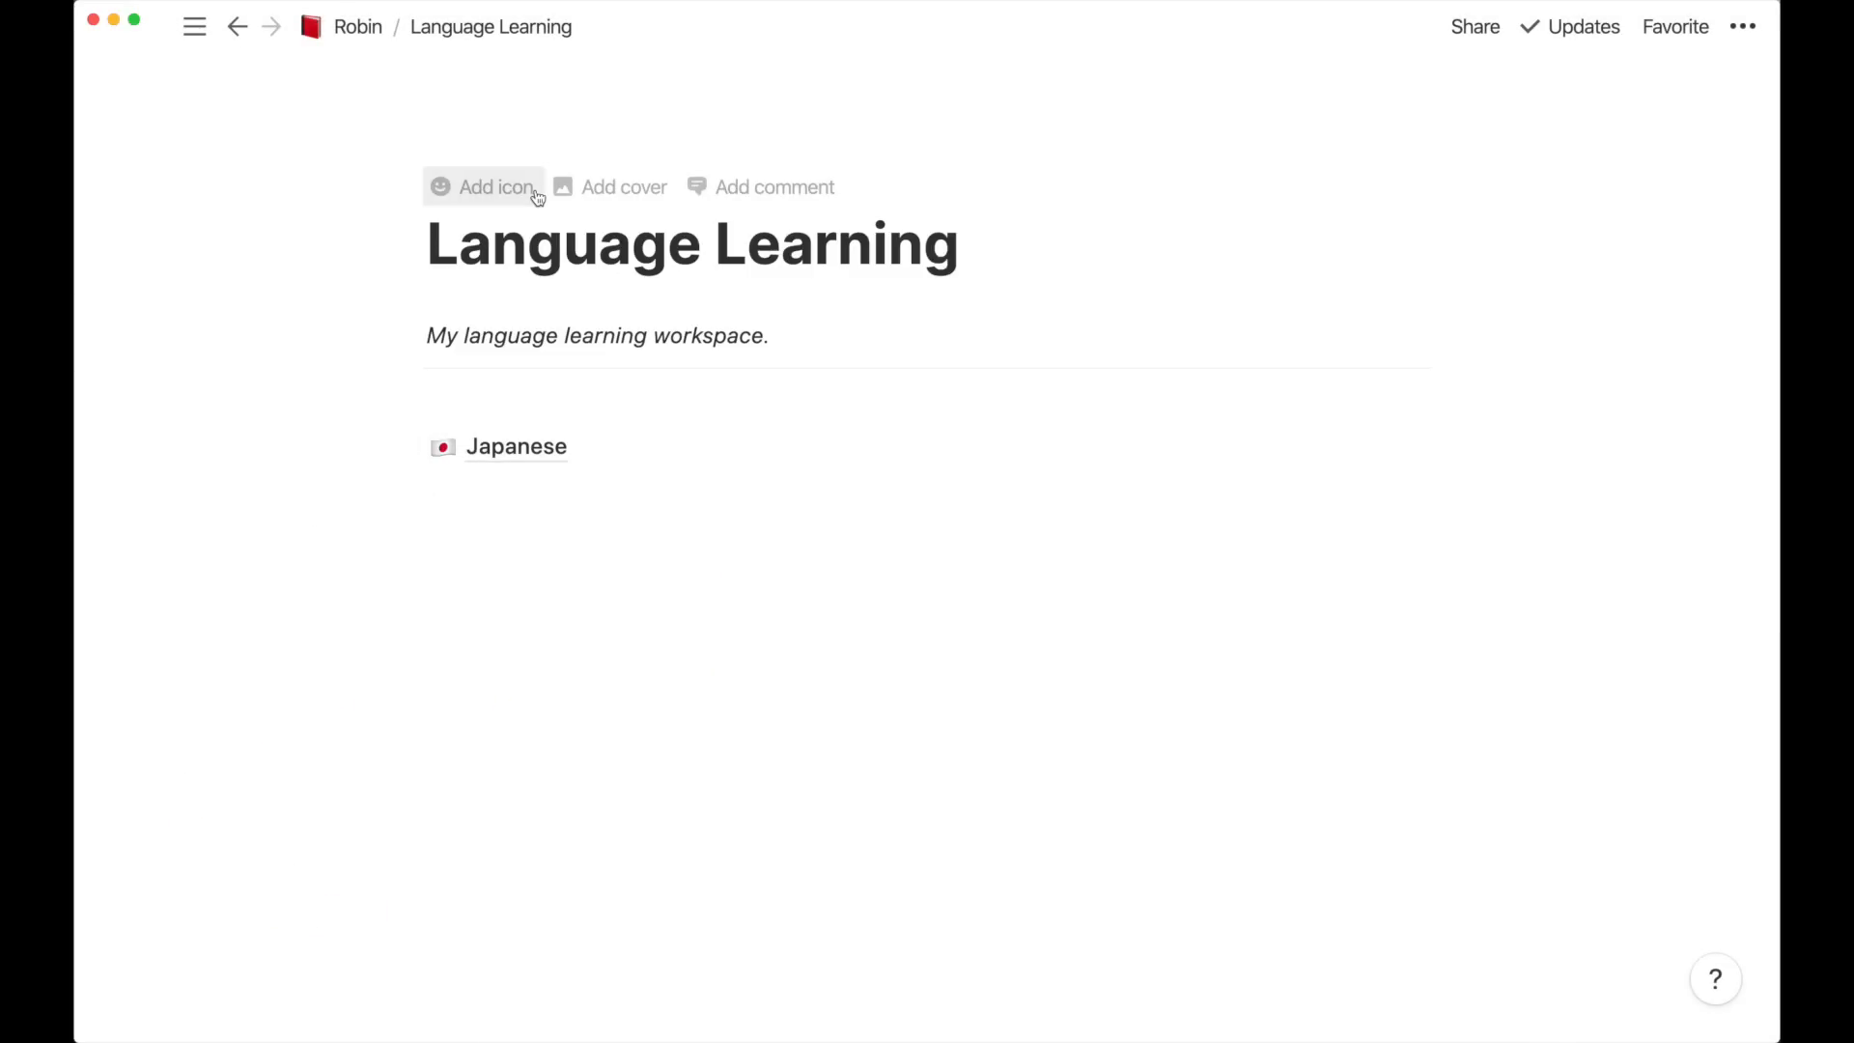
{"action": "left_click", "coordinate": [505, 189]}
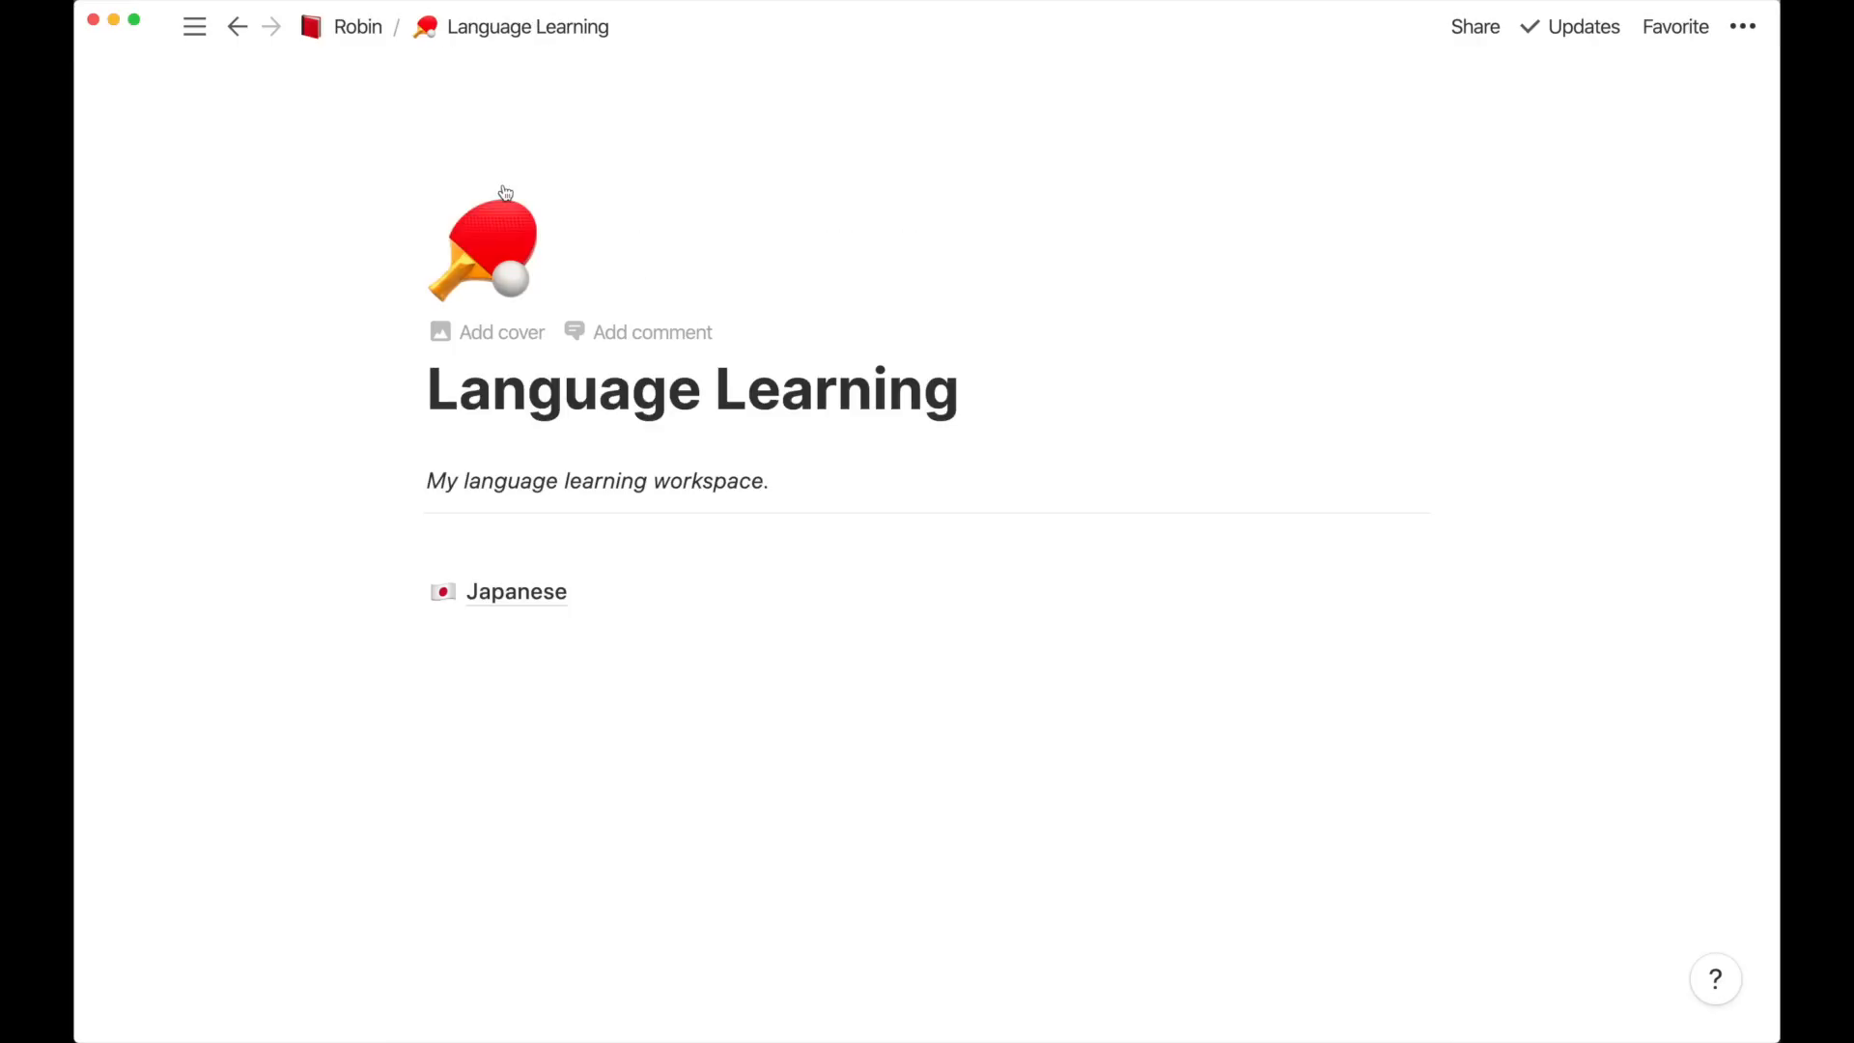
{"action": "left_click", "coordinate": [503, 259]}
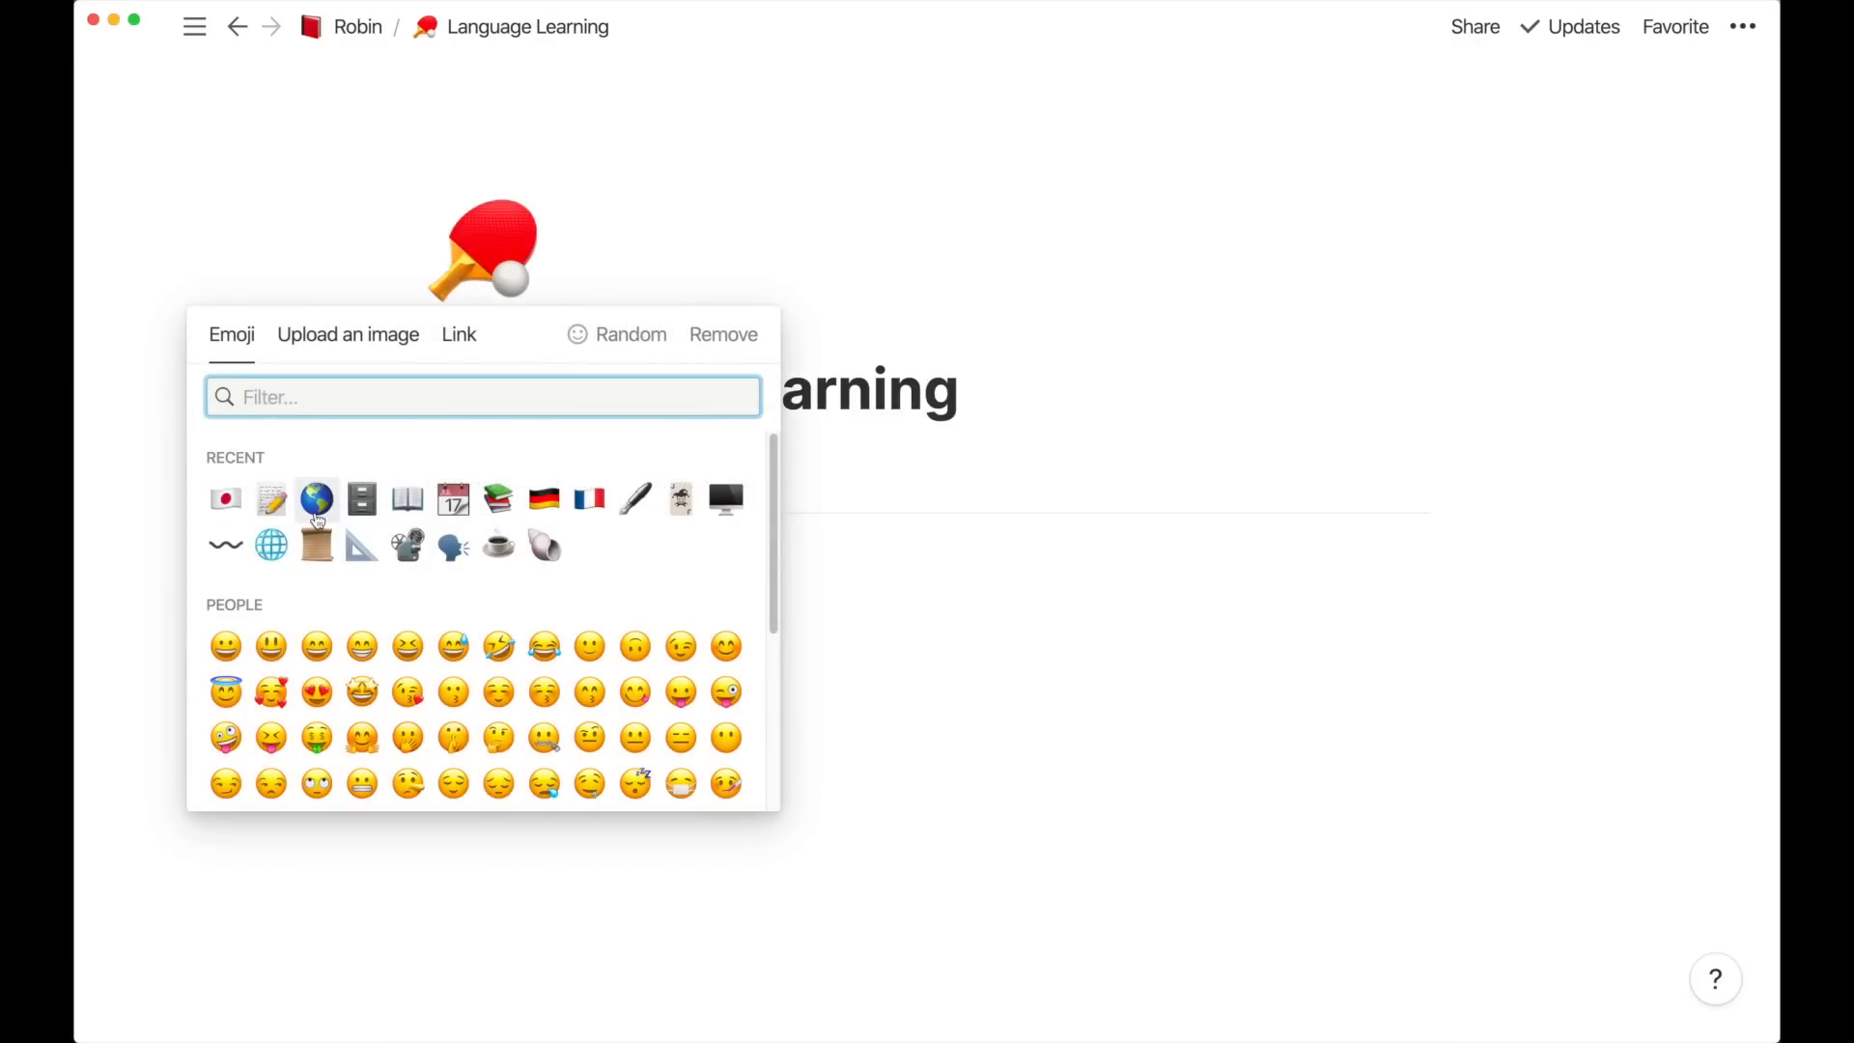
{"action": "type", "text": "globe"}
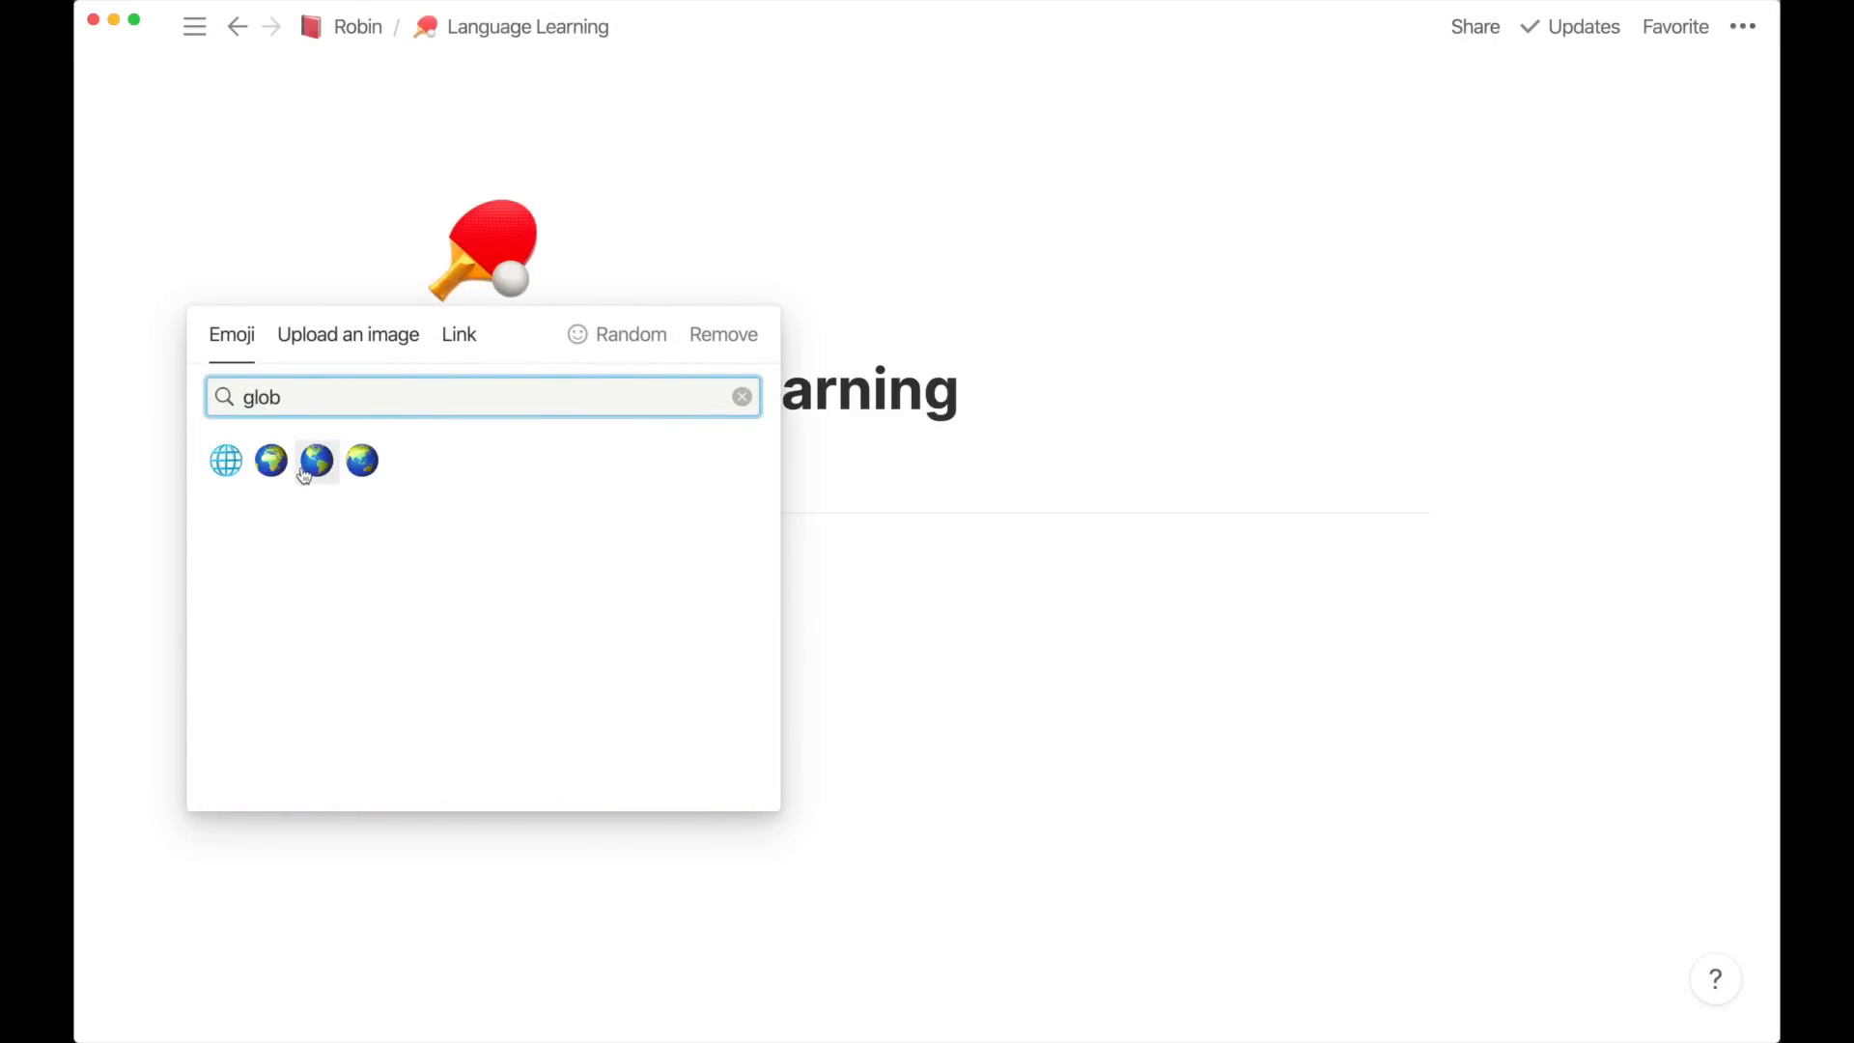
{"action": "left_click", "coordinate": [316, 462]}
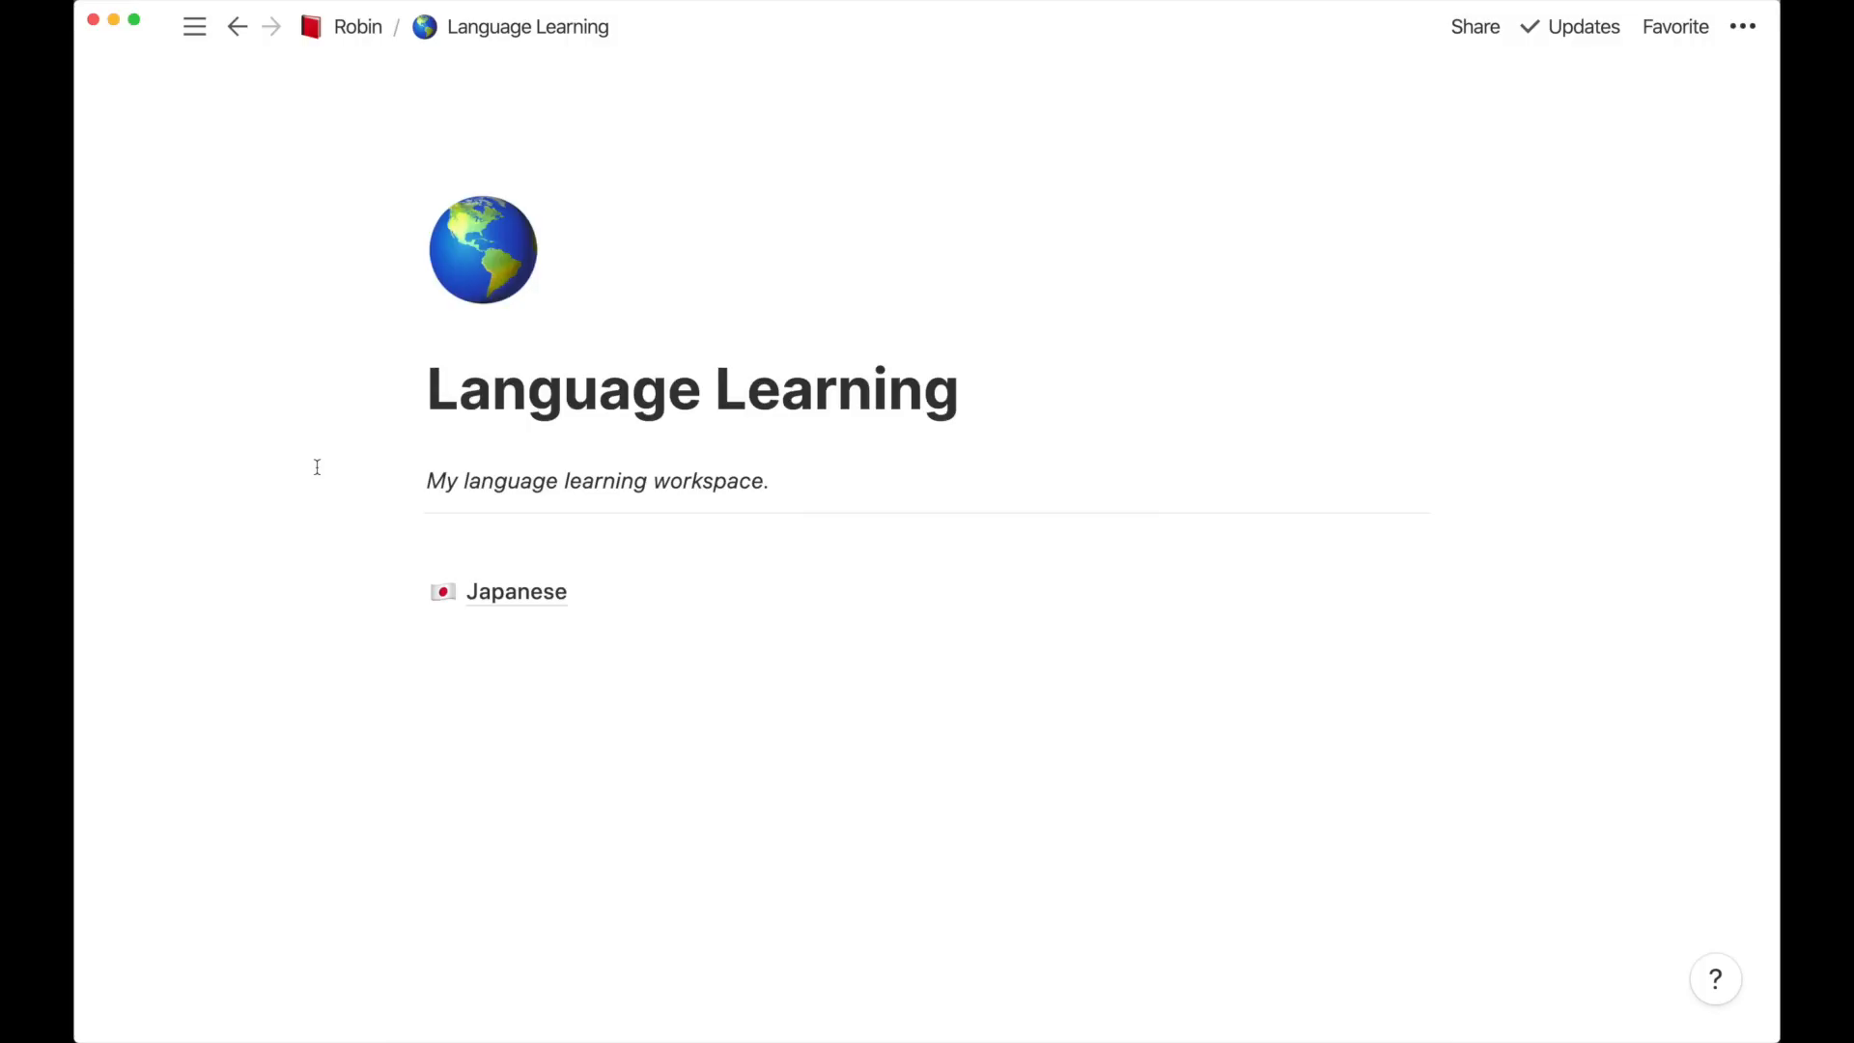
Add a cover to the Language Learning page and browse the gallery and upload options for replacing it
{"action": "mouse_move", "coordinate": [701, 333]}
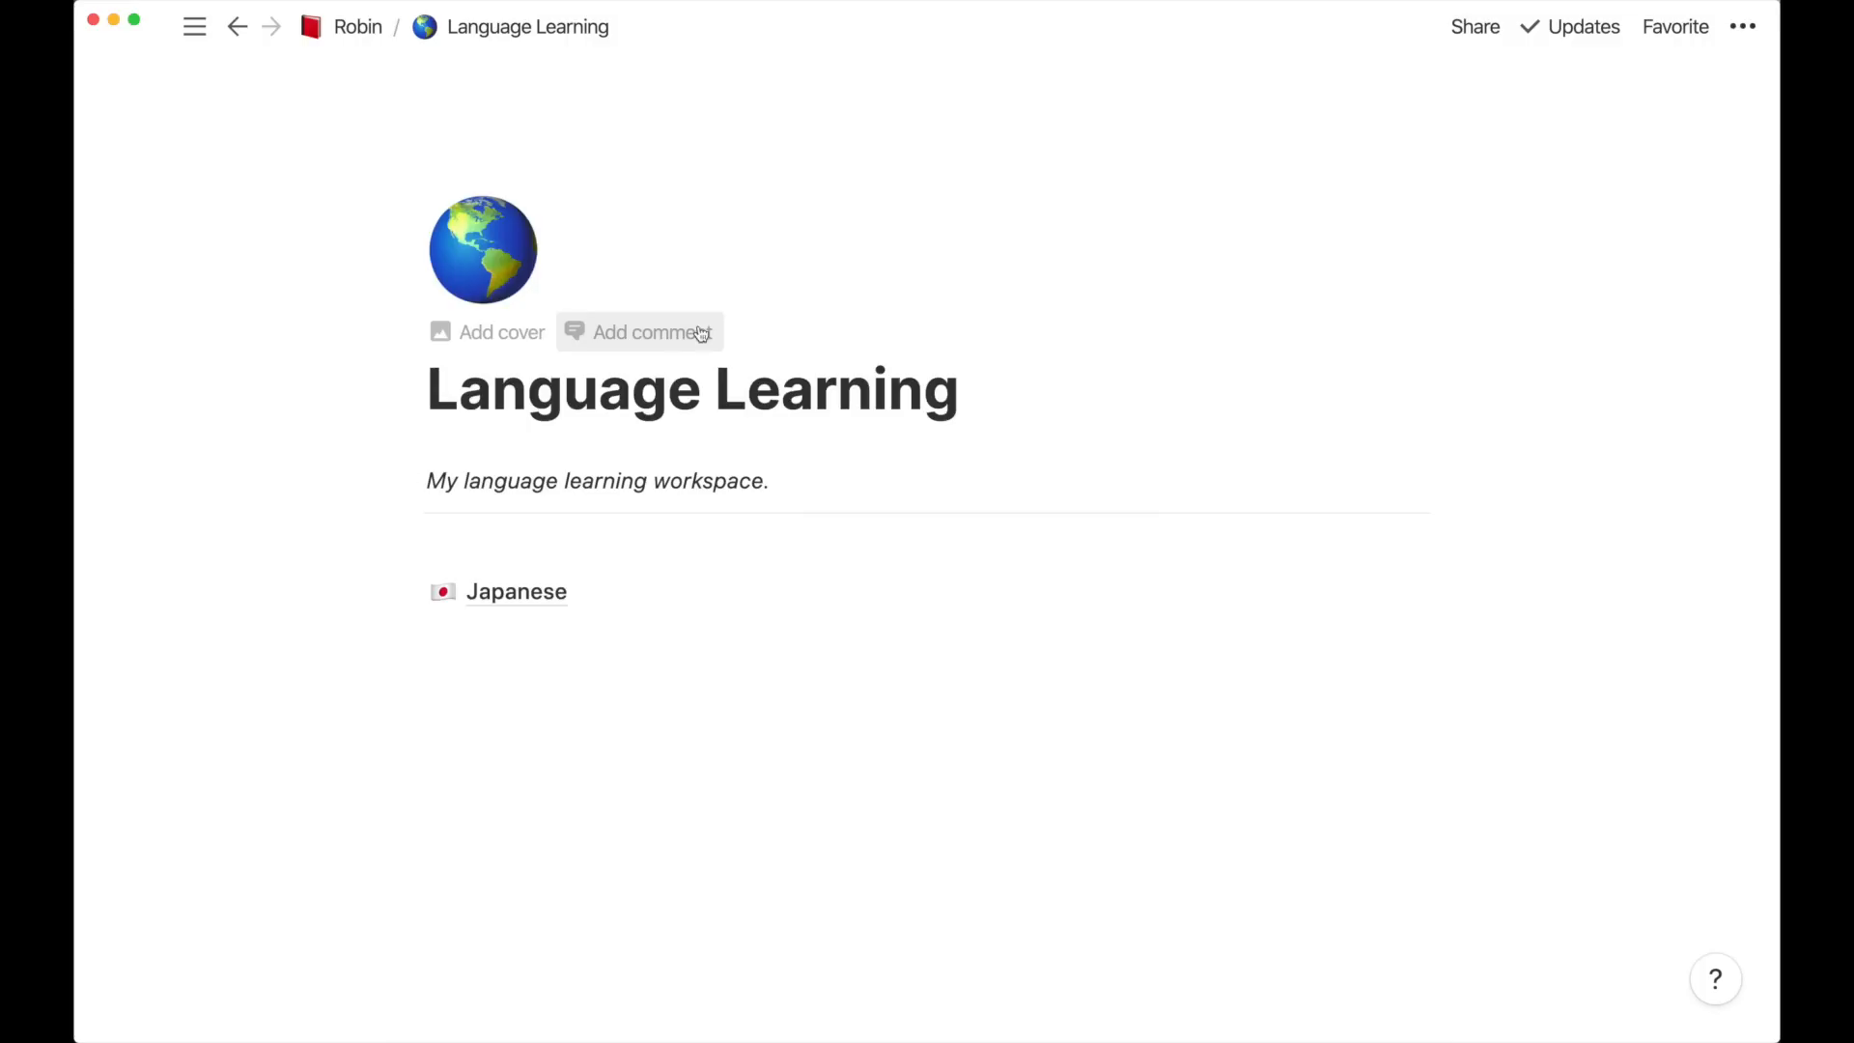
{"action": "left_click", "coordinate": [489, 333]}
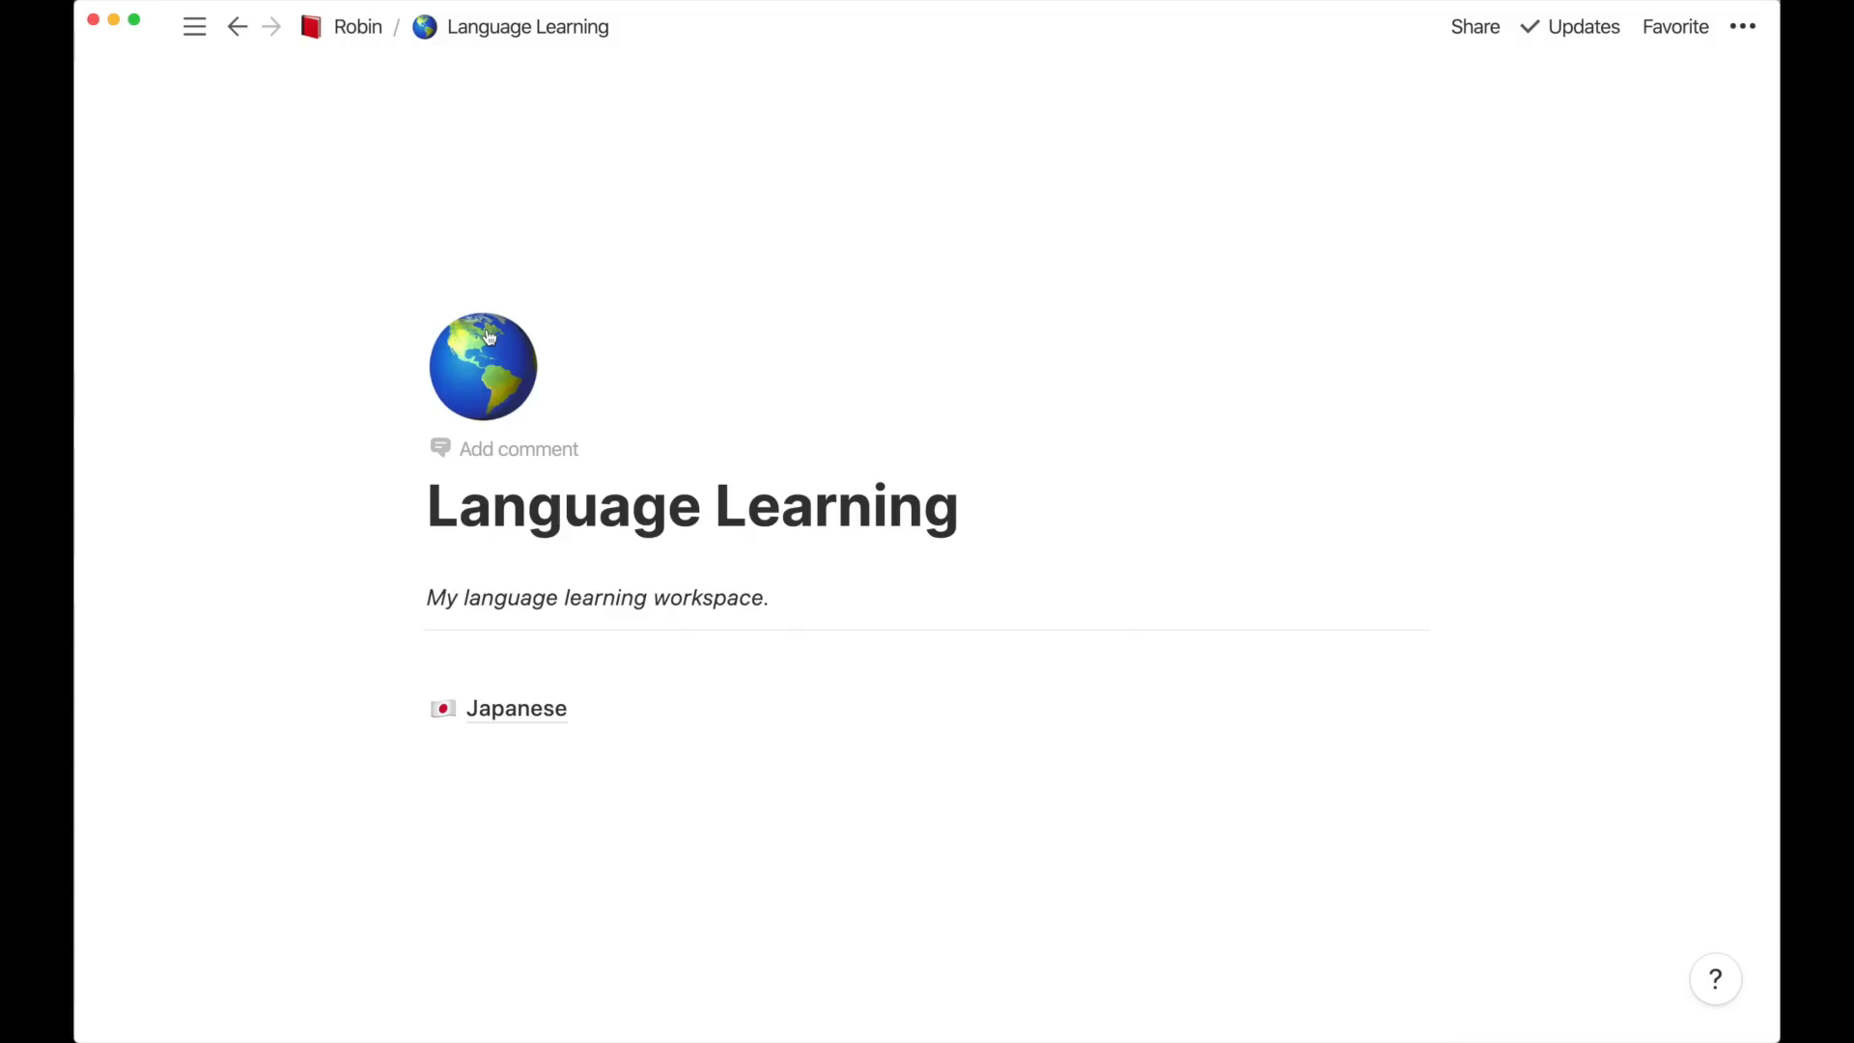
{"action": "left_click", "coordinate": [1255, 338]}
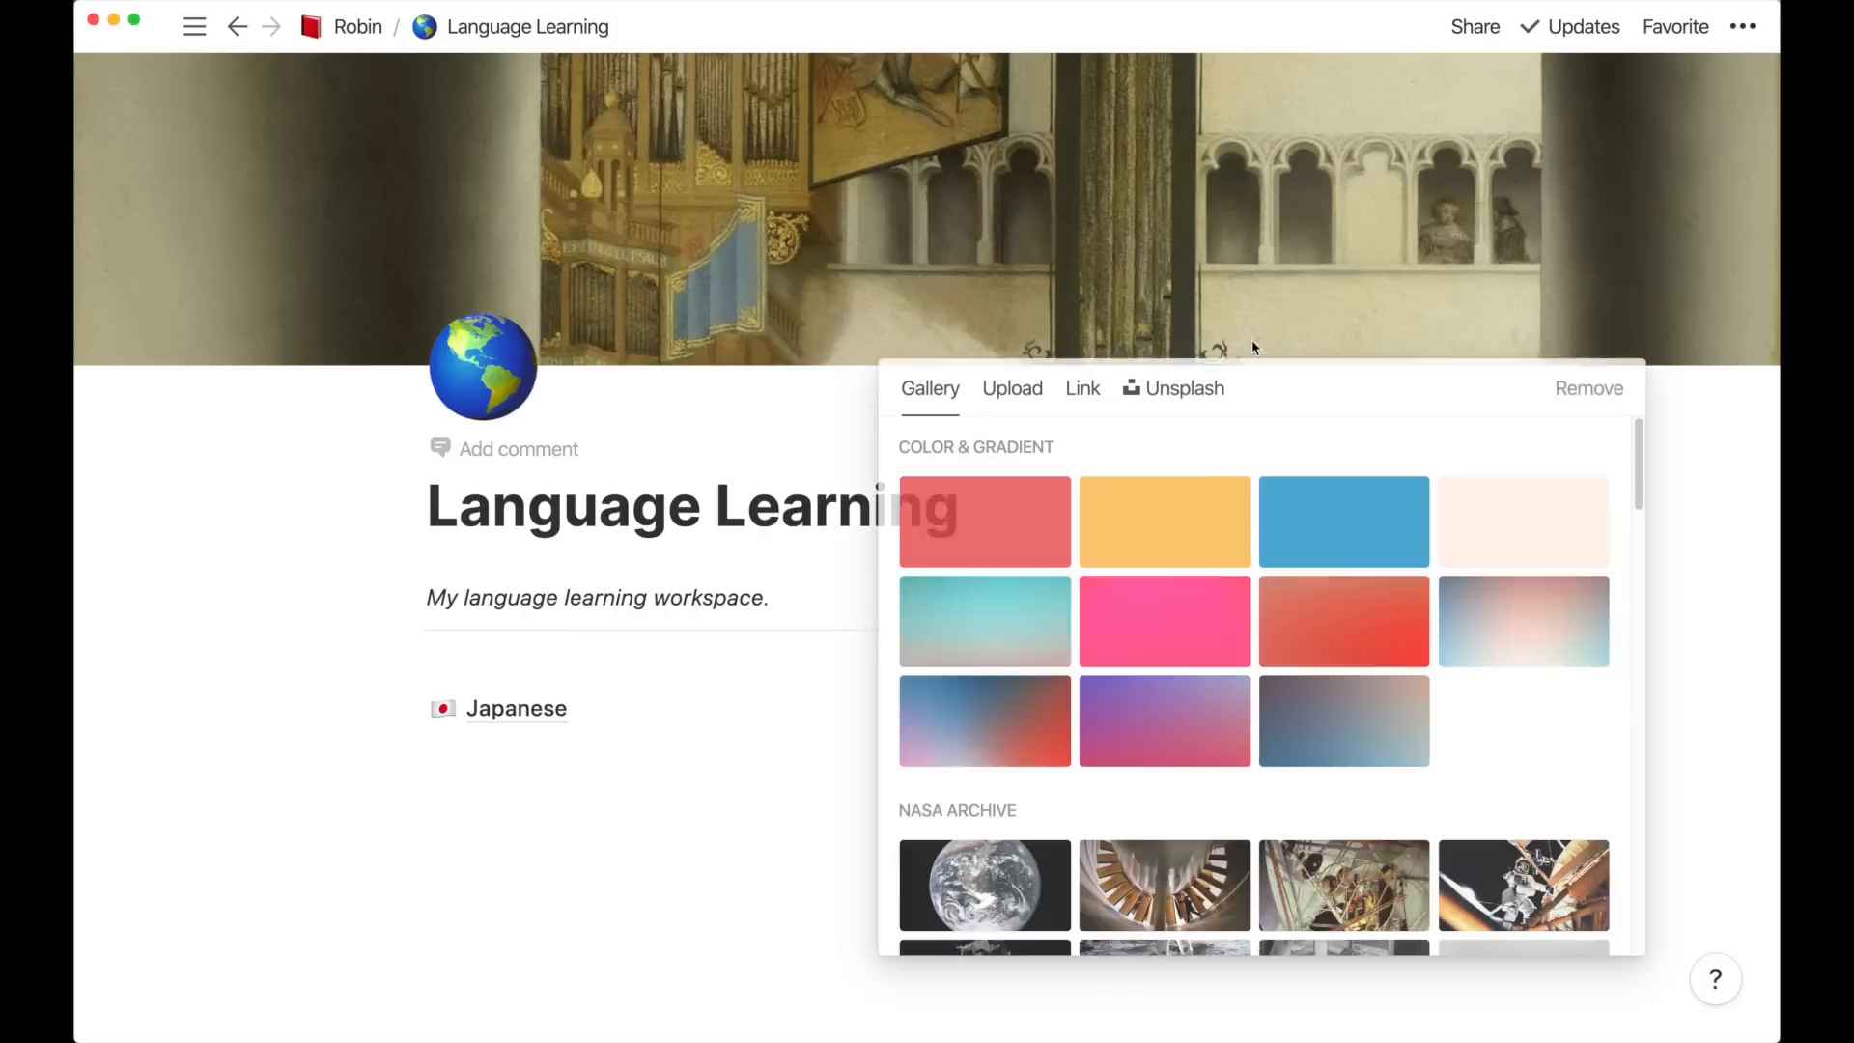
{"action": "scroll", "coordinate": [927, 650], "scroll_direction": "down", "scroll_amount": 10}
{"action": "scroll", "coordinate": [929, 657], "scroll_direction": "down", "scroll_amount": 15}
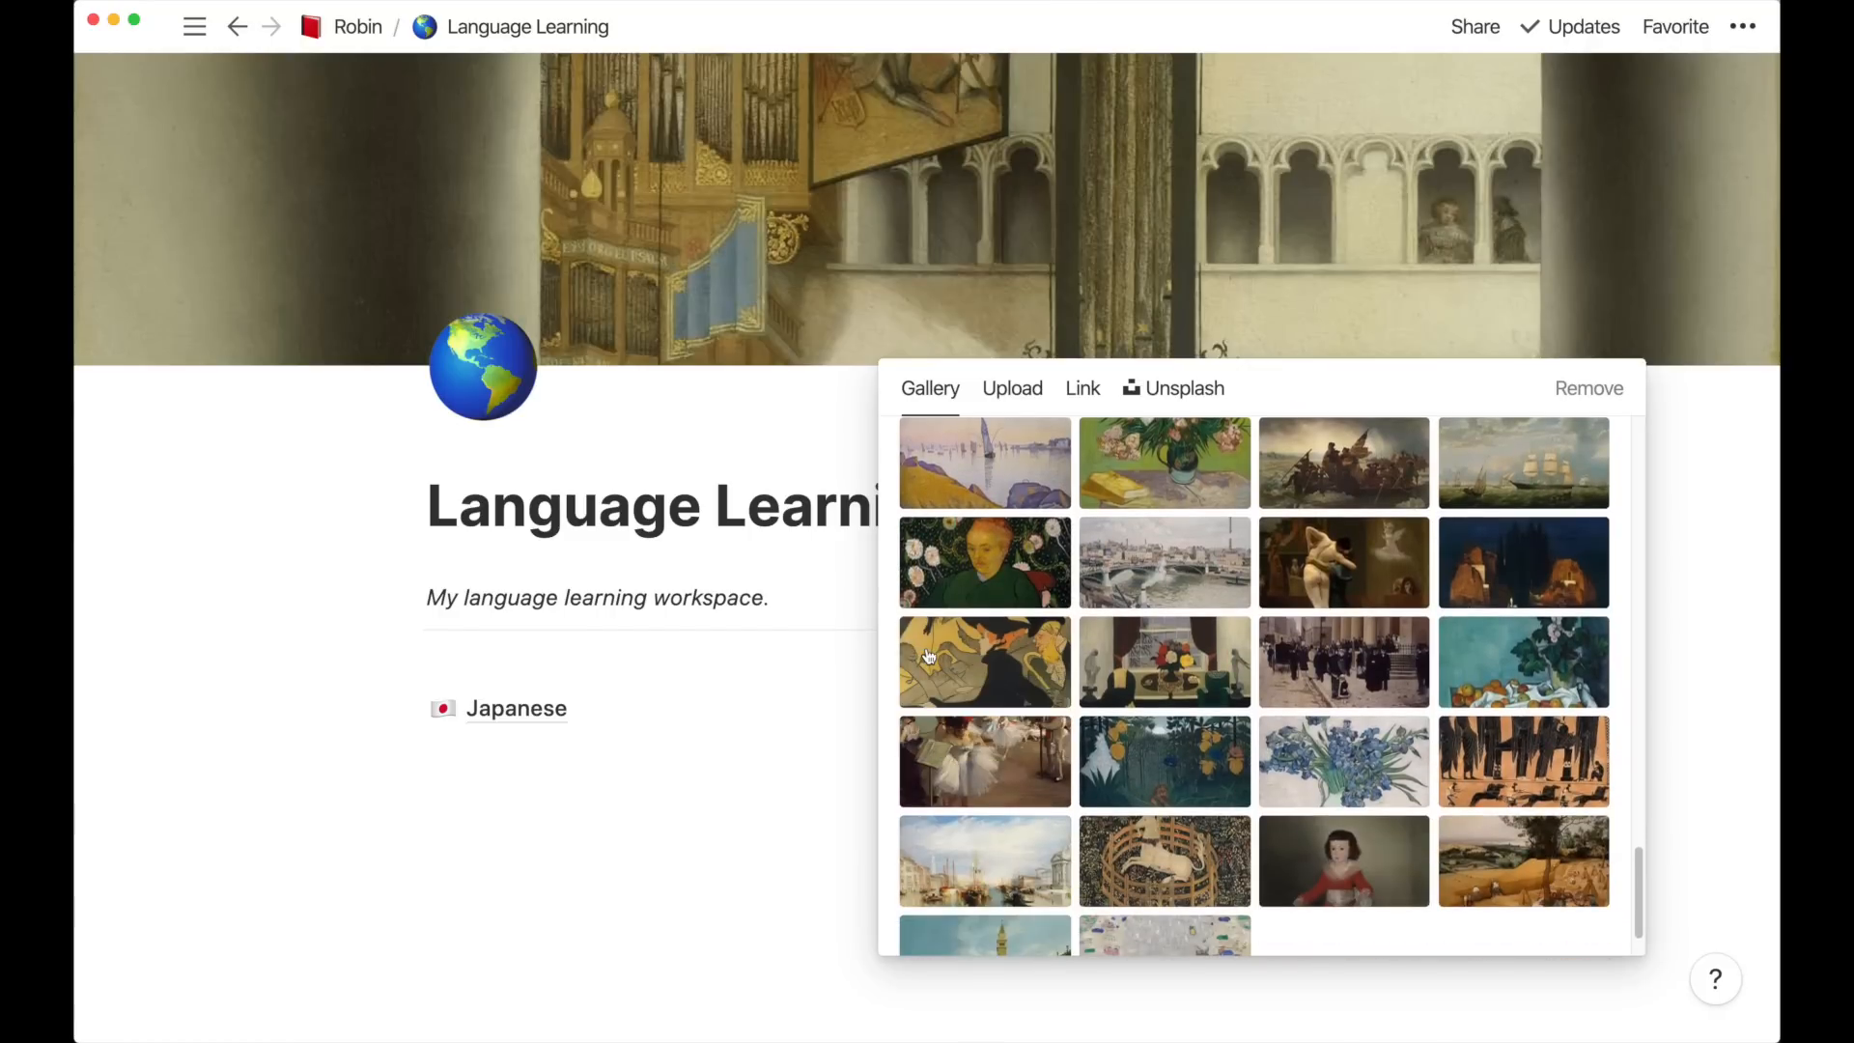
{"action": "scroll", "coordinate": [929, 656], "scroll_direction": "up", "scroll_amount": 20}
{"action": "left_click", "coordinate": [997, 399]}
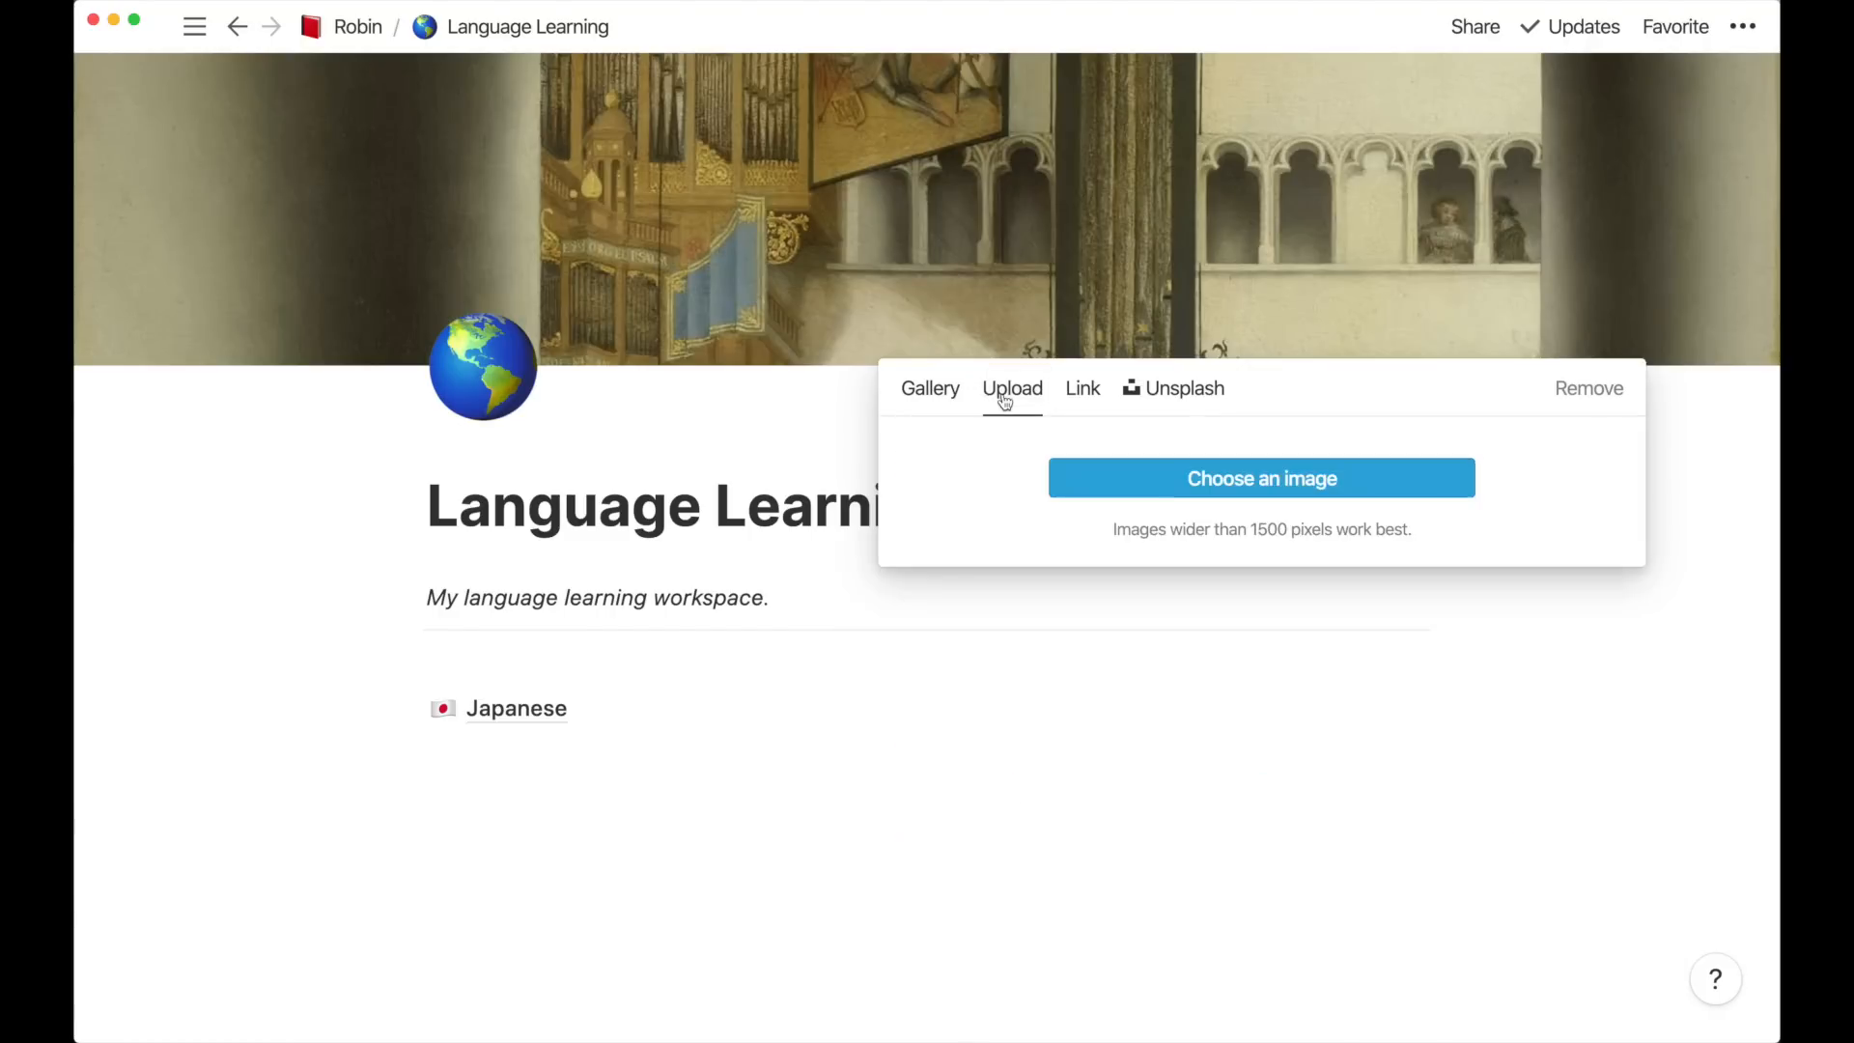
Search Unsplash for "workspace" and use the photo of an office with string lights as the Language Learning cover
{"action": "left_click", "coordinate": [1200, 391]}
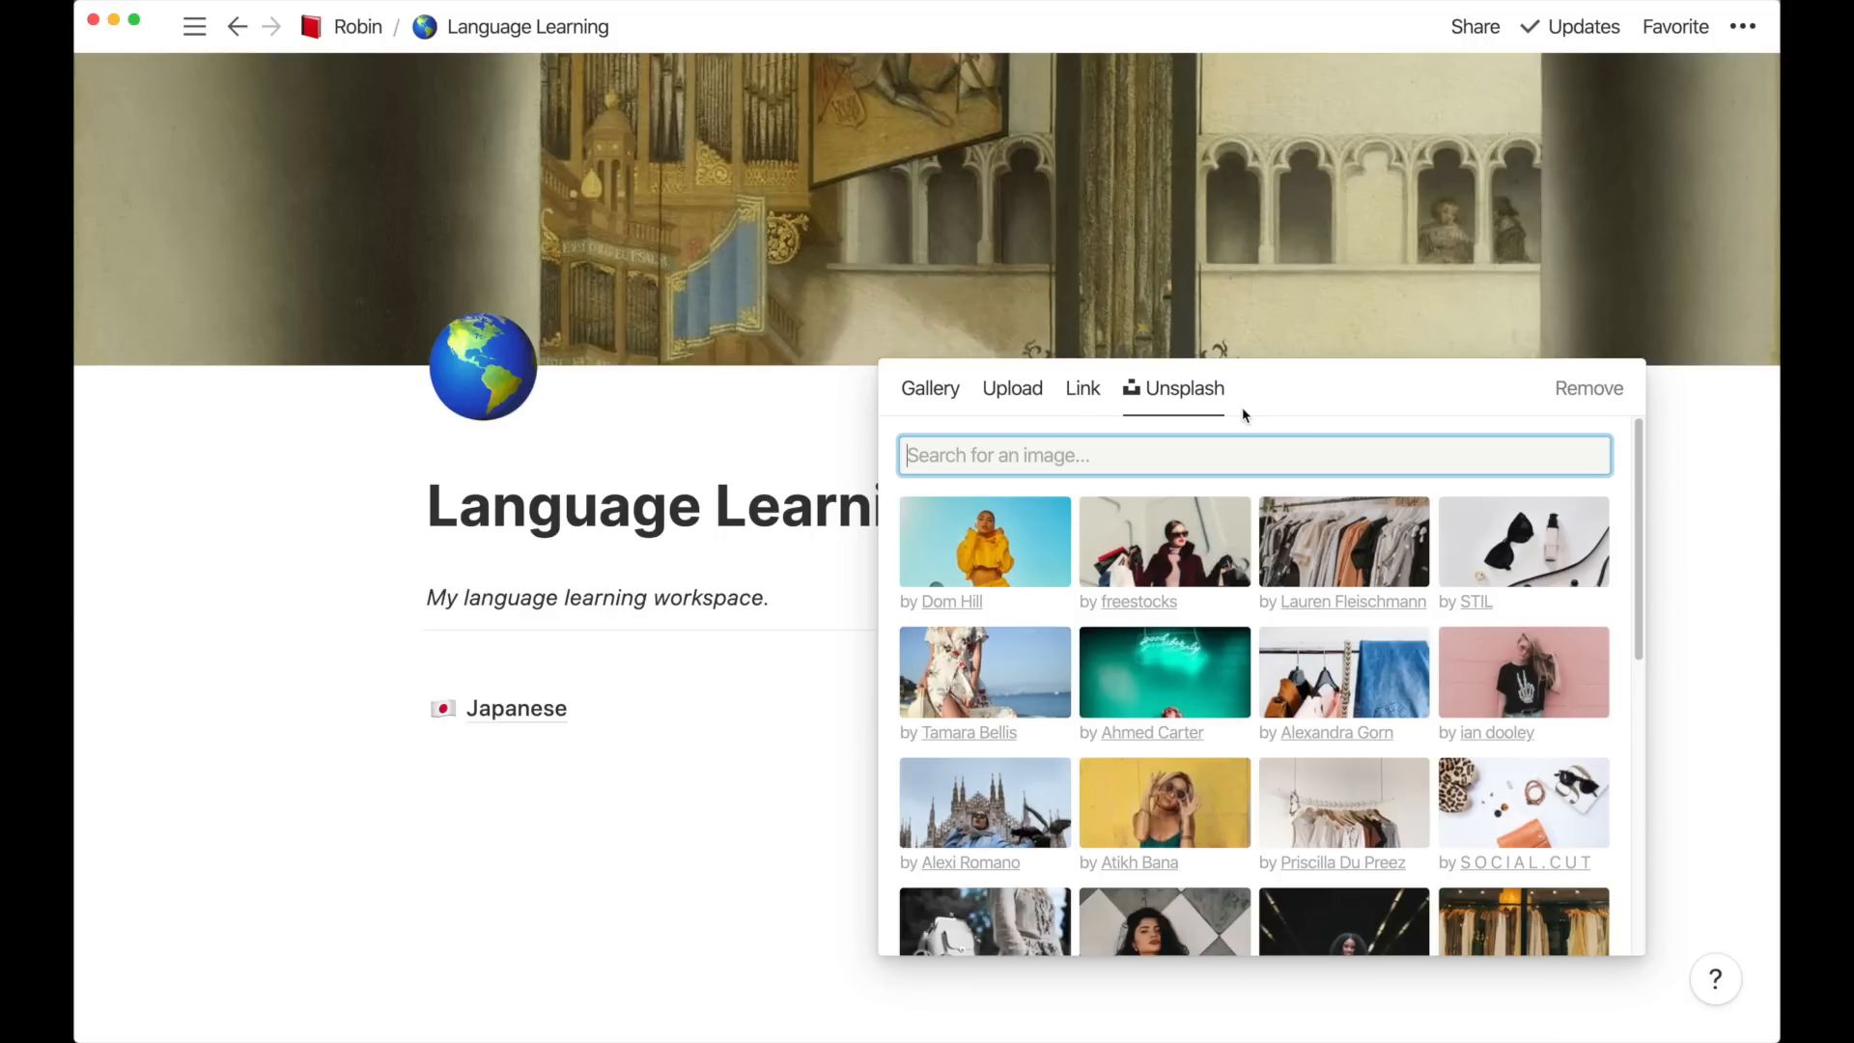
{"action": "type", "text": "workspace"}
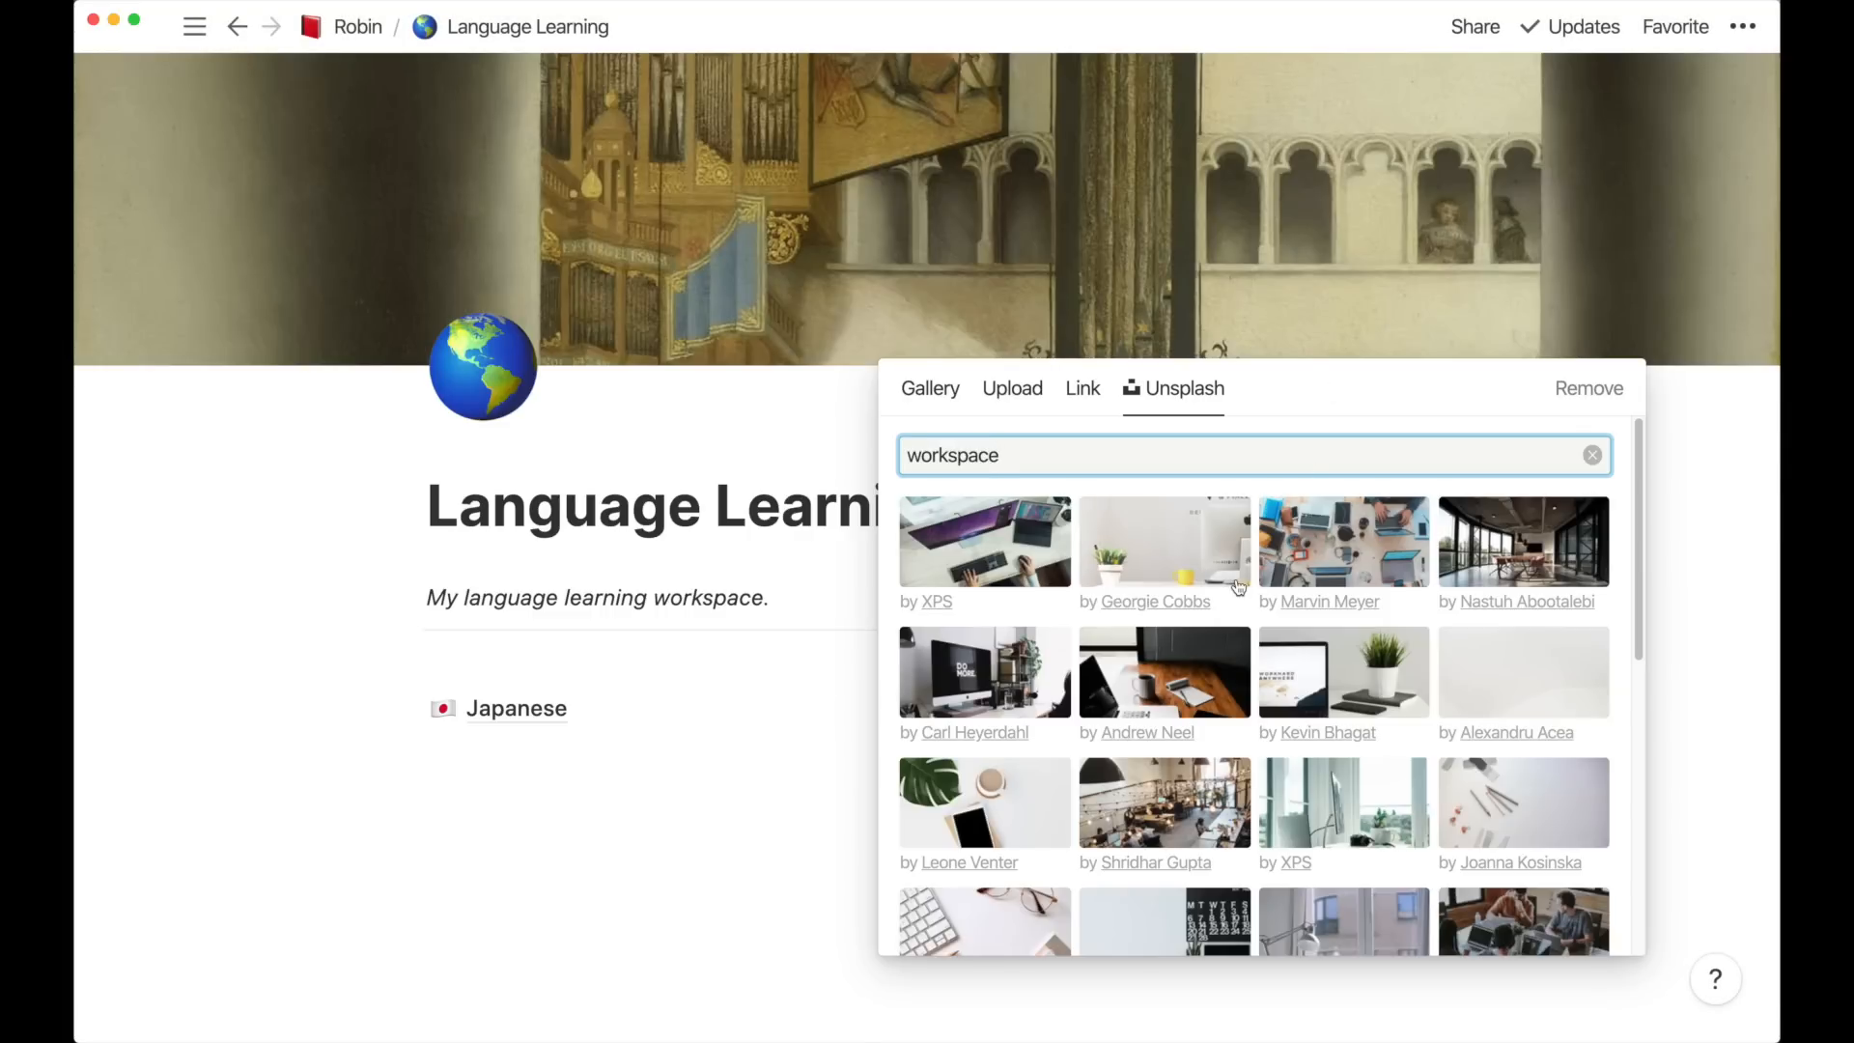
{"action": "scroll", "coordinate": [1310, 695], "scroll_direction": "down", "scroll_amount": 3}
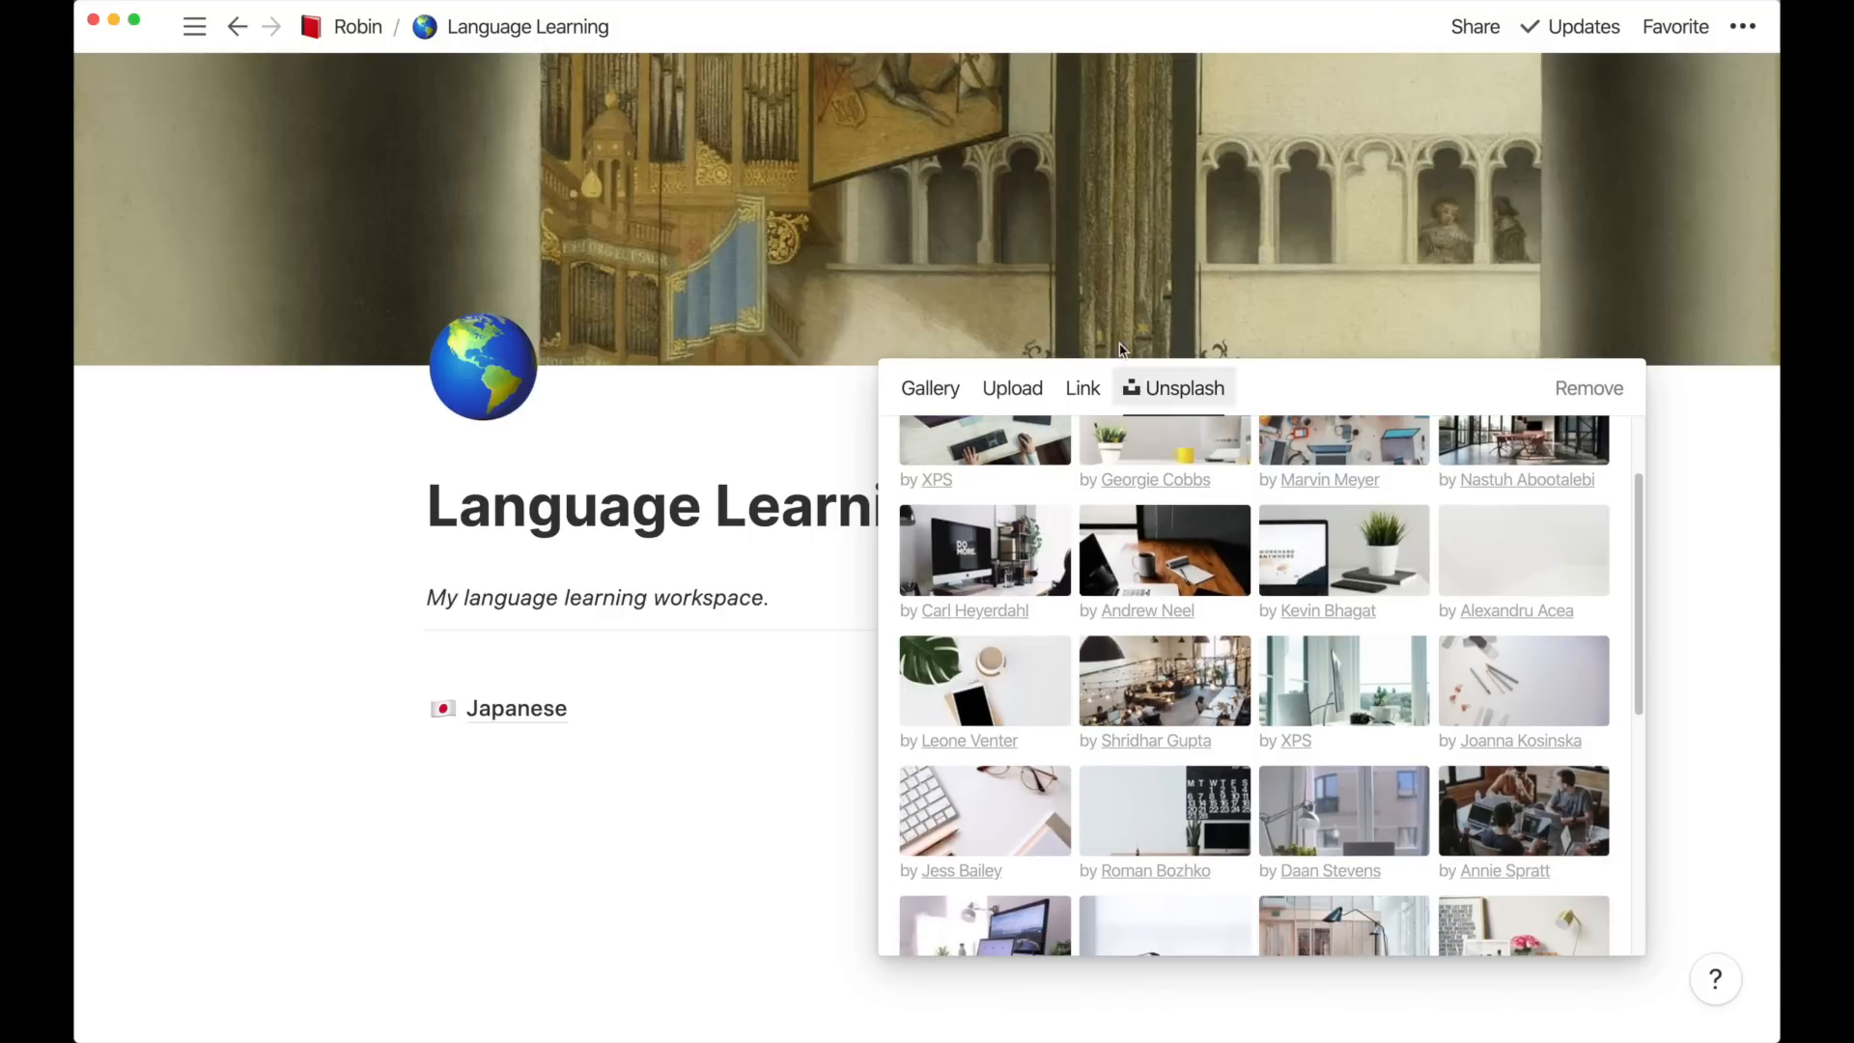
{"action": "left_click", "coordinate": [1220, 245]}
Reposition the office photo vertically within the Language Learning cover and save the position
{"action": "left_click", "coordinate": [1361, 335]}
{"action": "left_click_drag", "start_coordinate": [1293, 209], "coordinate": [1249, 393]}
{"action": "left_click", "coordinate": [1282, 336]}
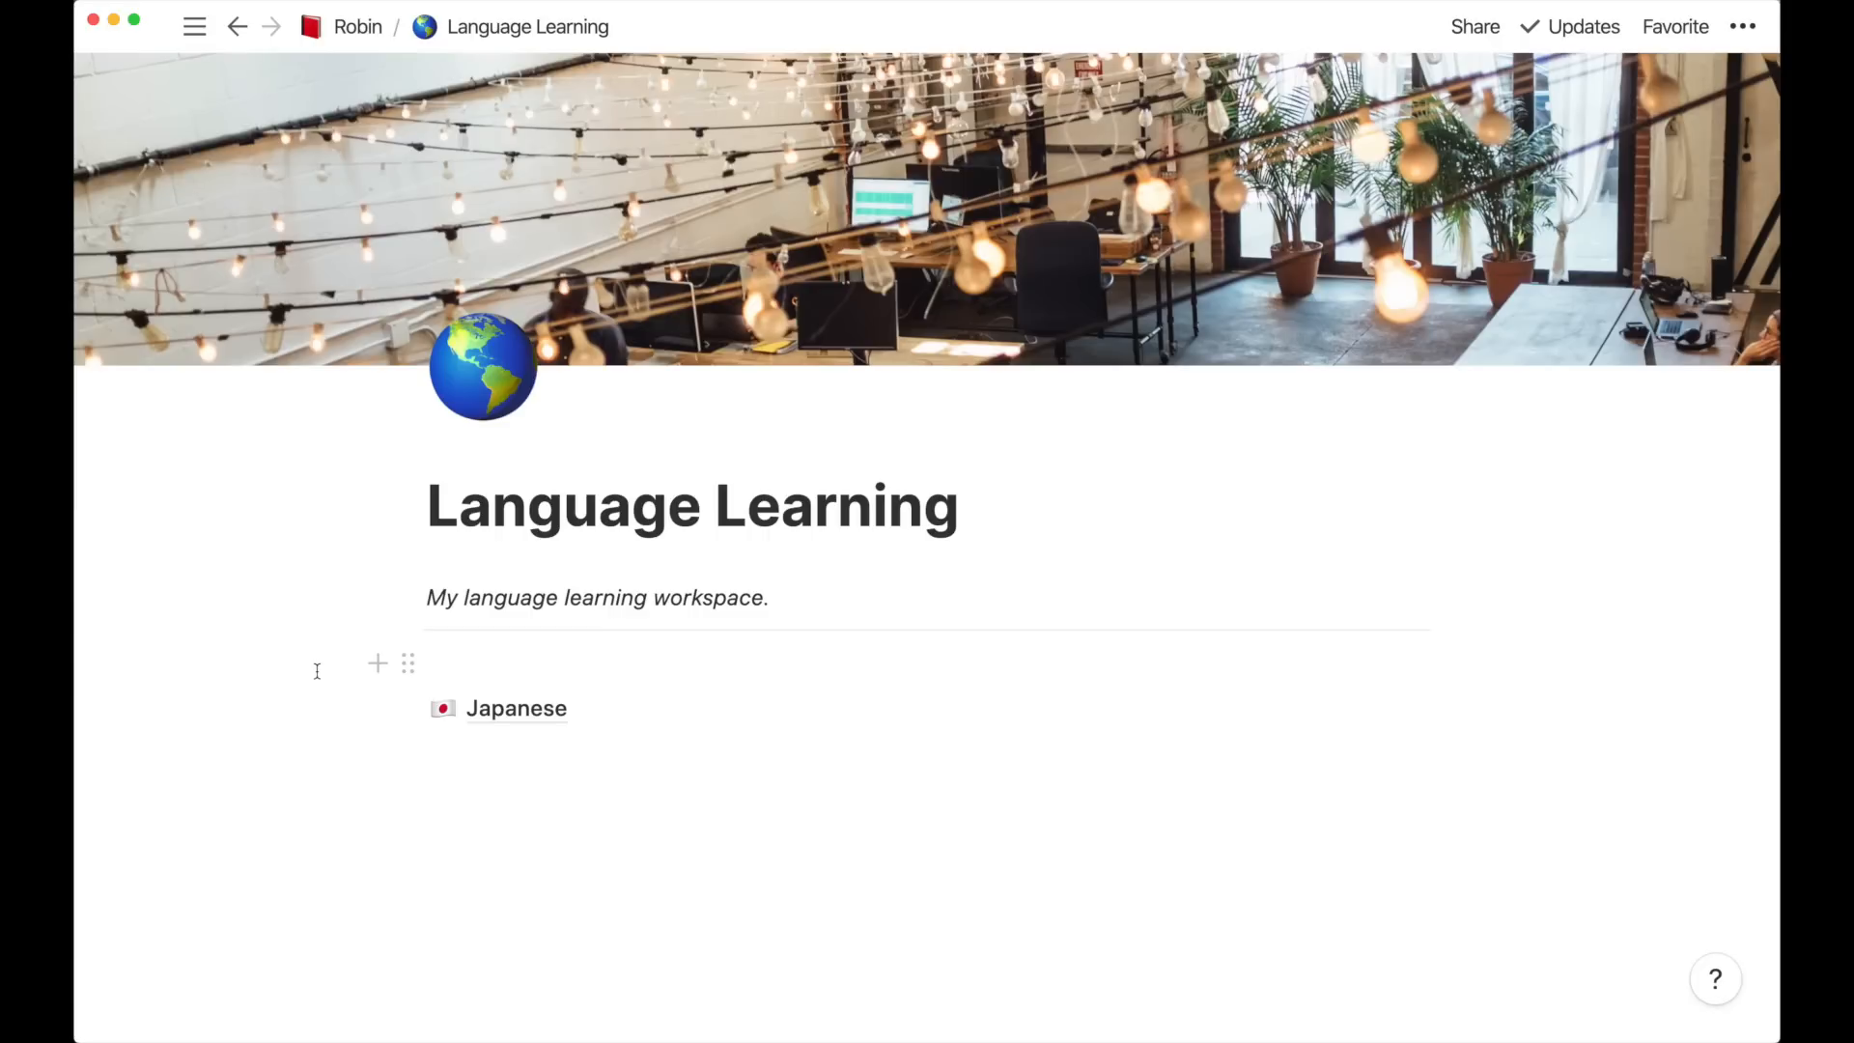
Open the Japanese sub-page and give it a cover of the blue, snow-capped mountain from the Met Museum Japanese prints
{"action": "left_click", "coordinate": [483, 714]}
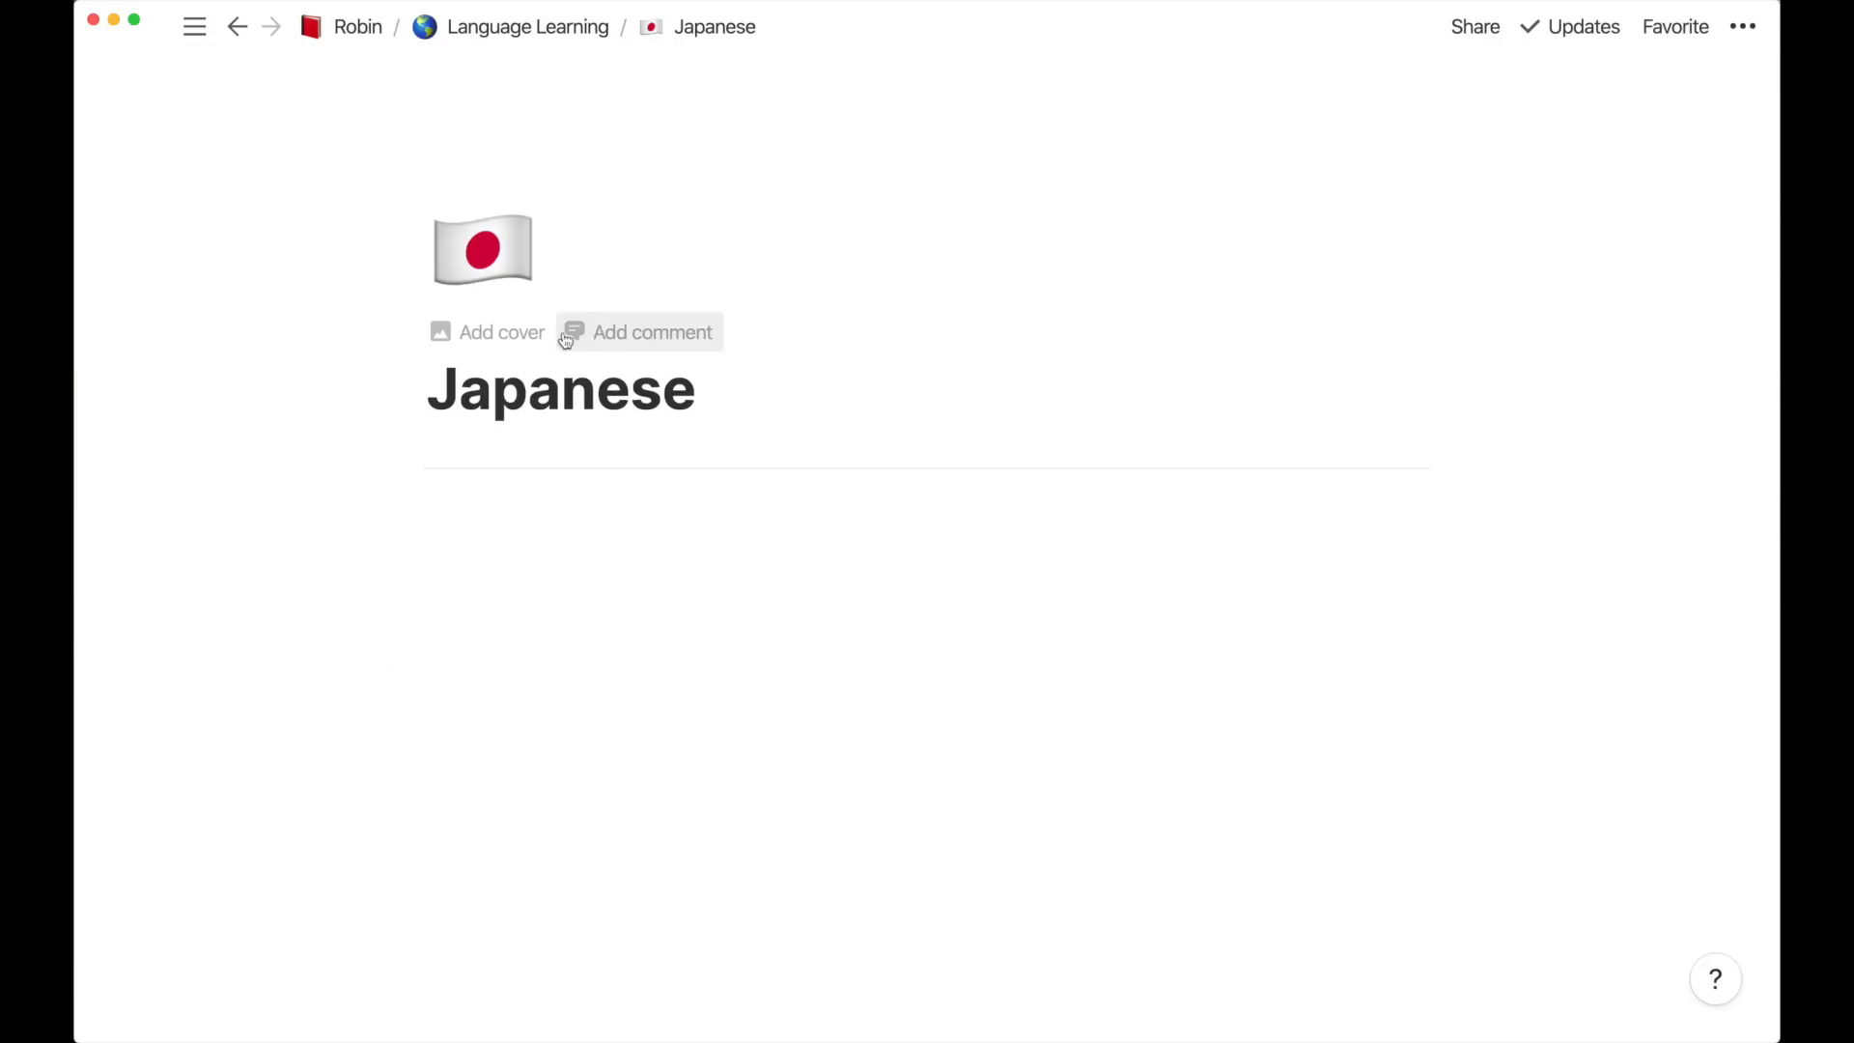
{"action": "left_click", "coordinate": [494, 332]}
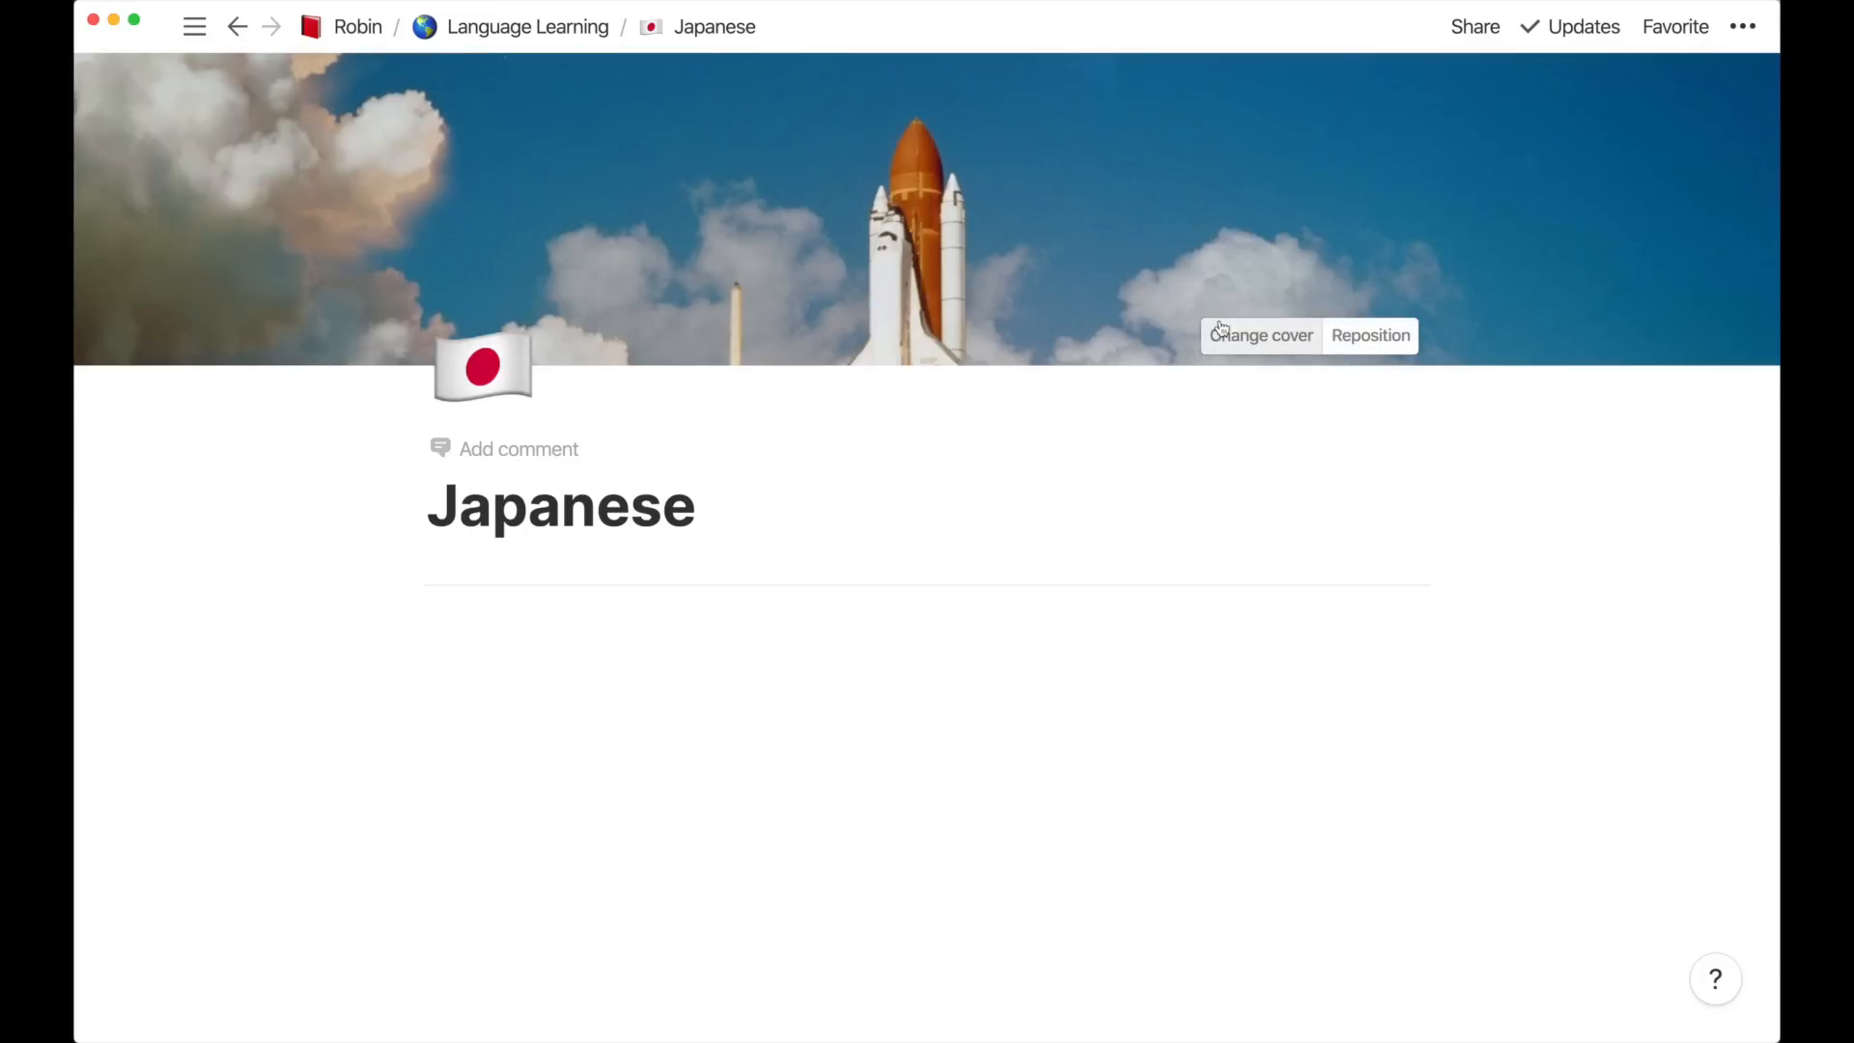
{"action": "left_click", "coordinate": [1222, 328]}
{"action": "scroll", "coordinate": [994, 575], "scroll_direction": "down", "scroll_amount": 10}
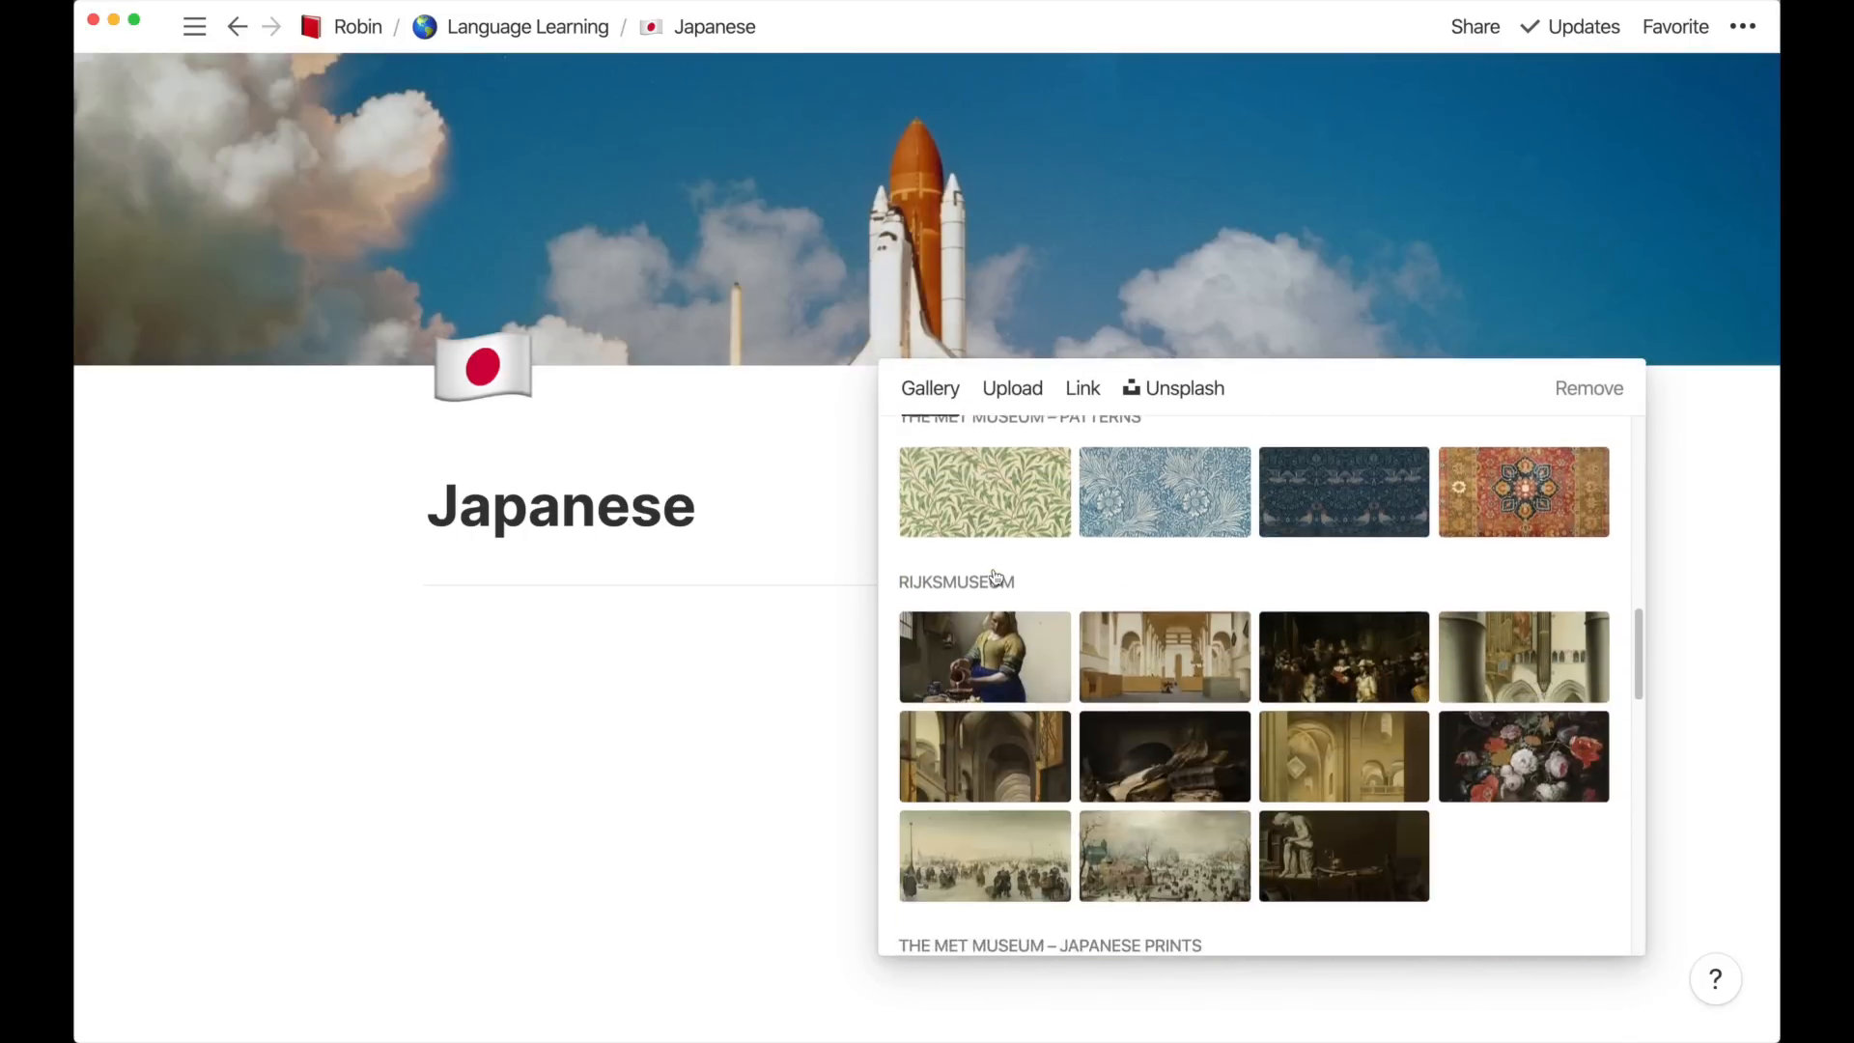
{"action": "scroll", "coordinate": [994, 578], "scroll_direction": "down", "scroll_amount": 6}
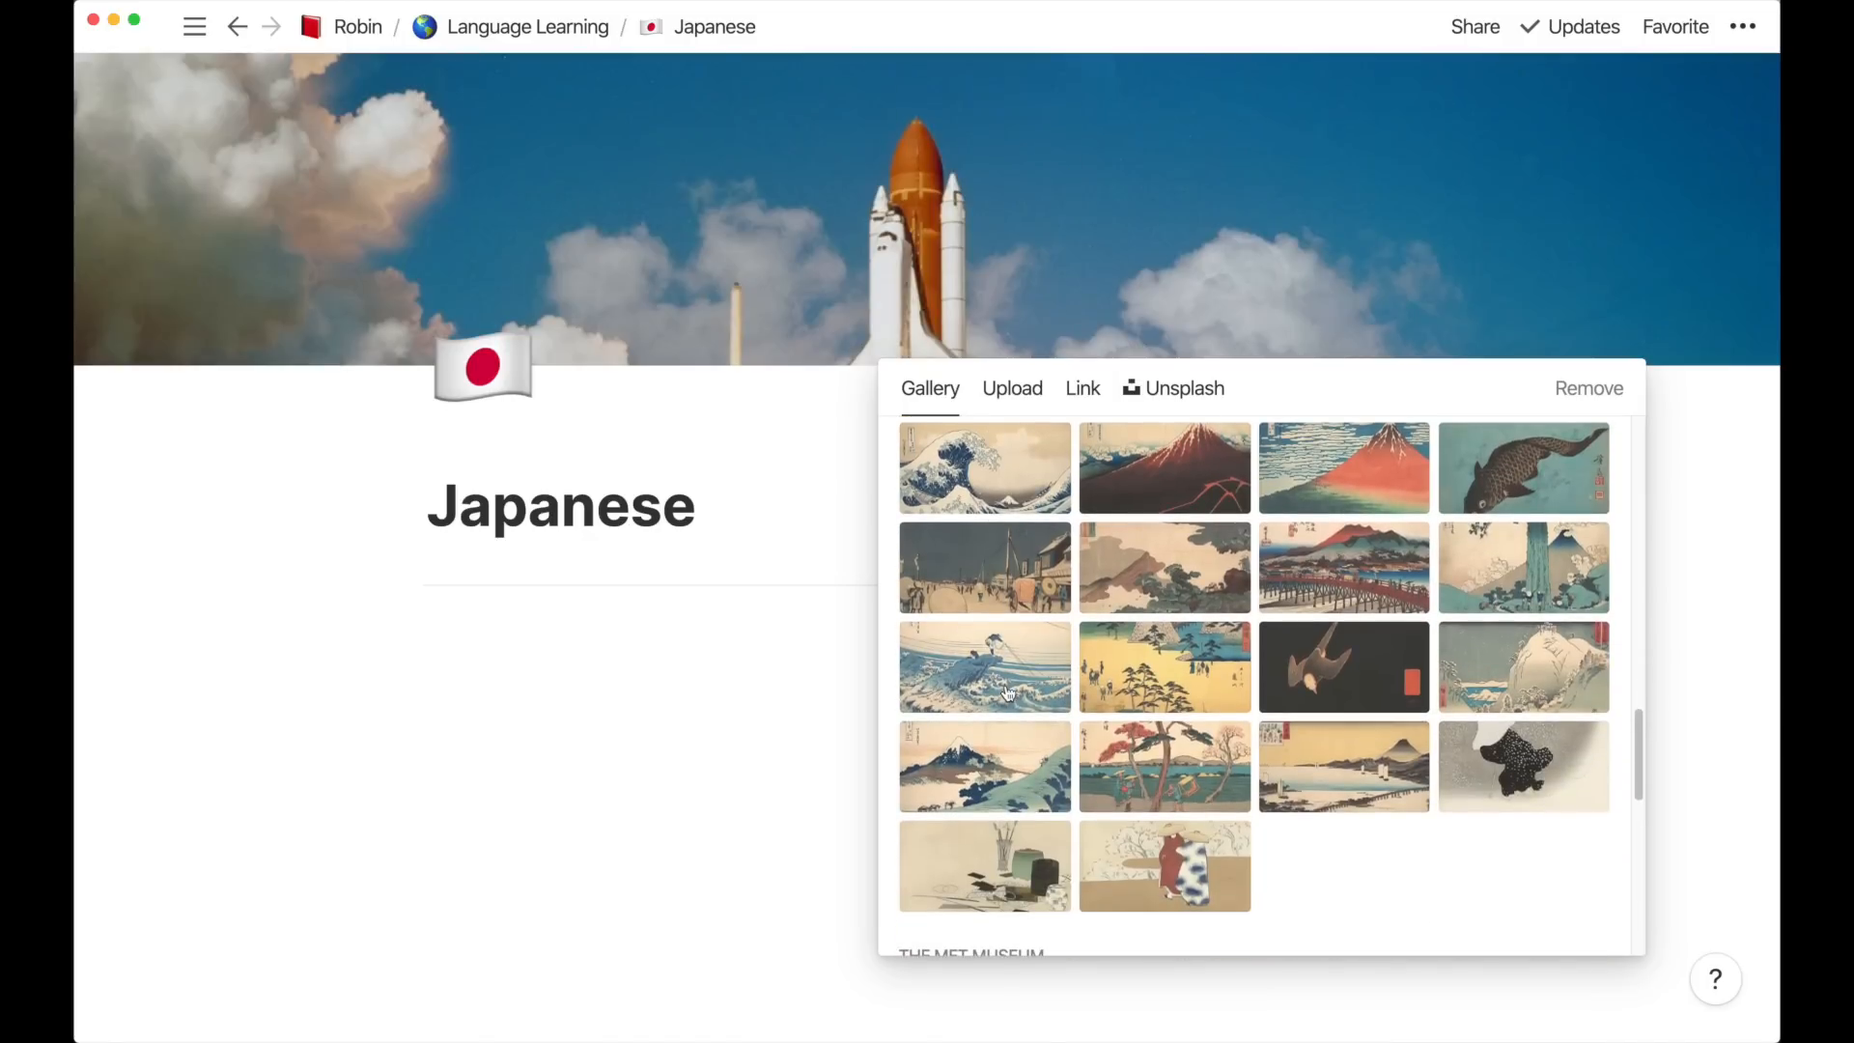
{"action": "scroll", "coordinate": [1007, 693], "scroll_direction": "up", "scroll_amount": 1}
{"action": "left_click", "coordinate": [985, 807]}
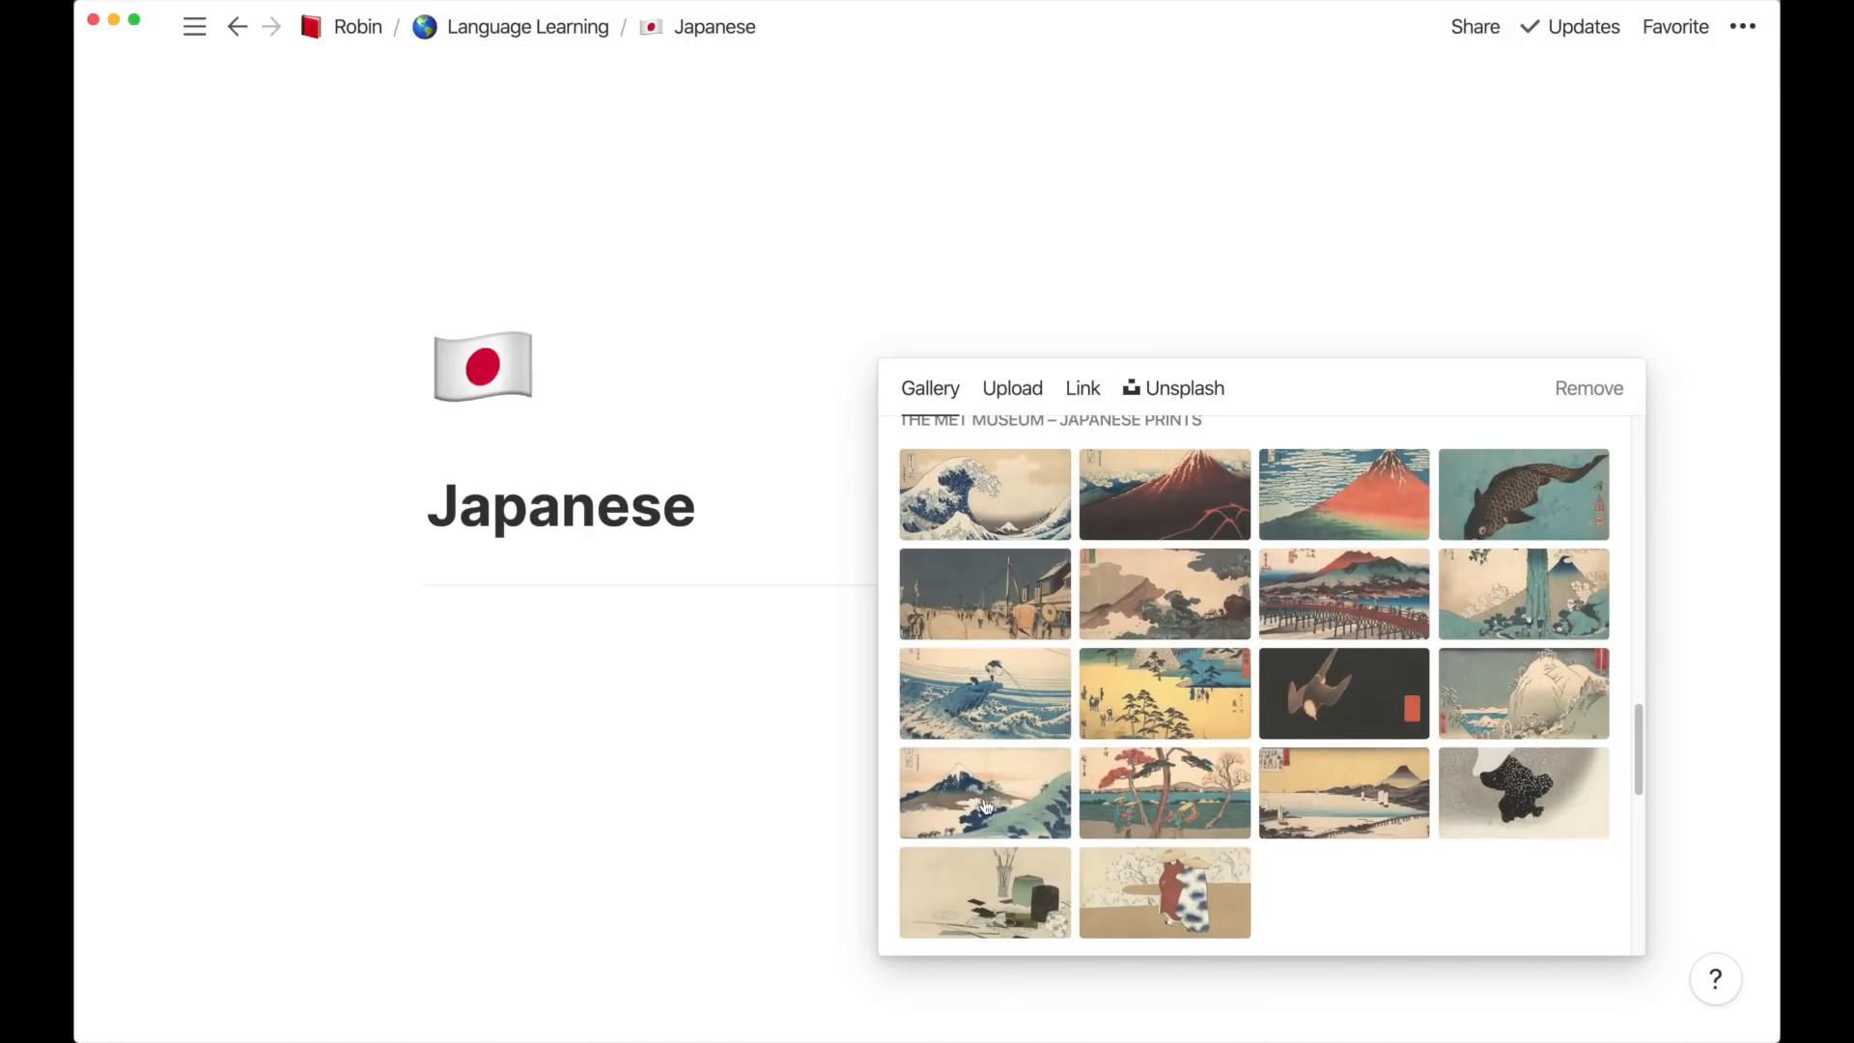
{"action": "left_click", "coordinate": [1041, 176]}
Reposition the Japanese page's cover so the mountain's peak is in view, and save the position
{"action": "left_click", "coordinate": [1370, 335]}
{"action": "left_click_drag", "start_coordinate": [1197, 68], "coordinate": [1171, 352]}
{"action": "left_click", "coordinate": [1263, 338]}
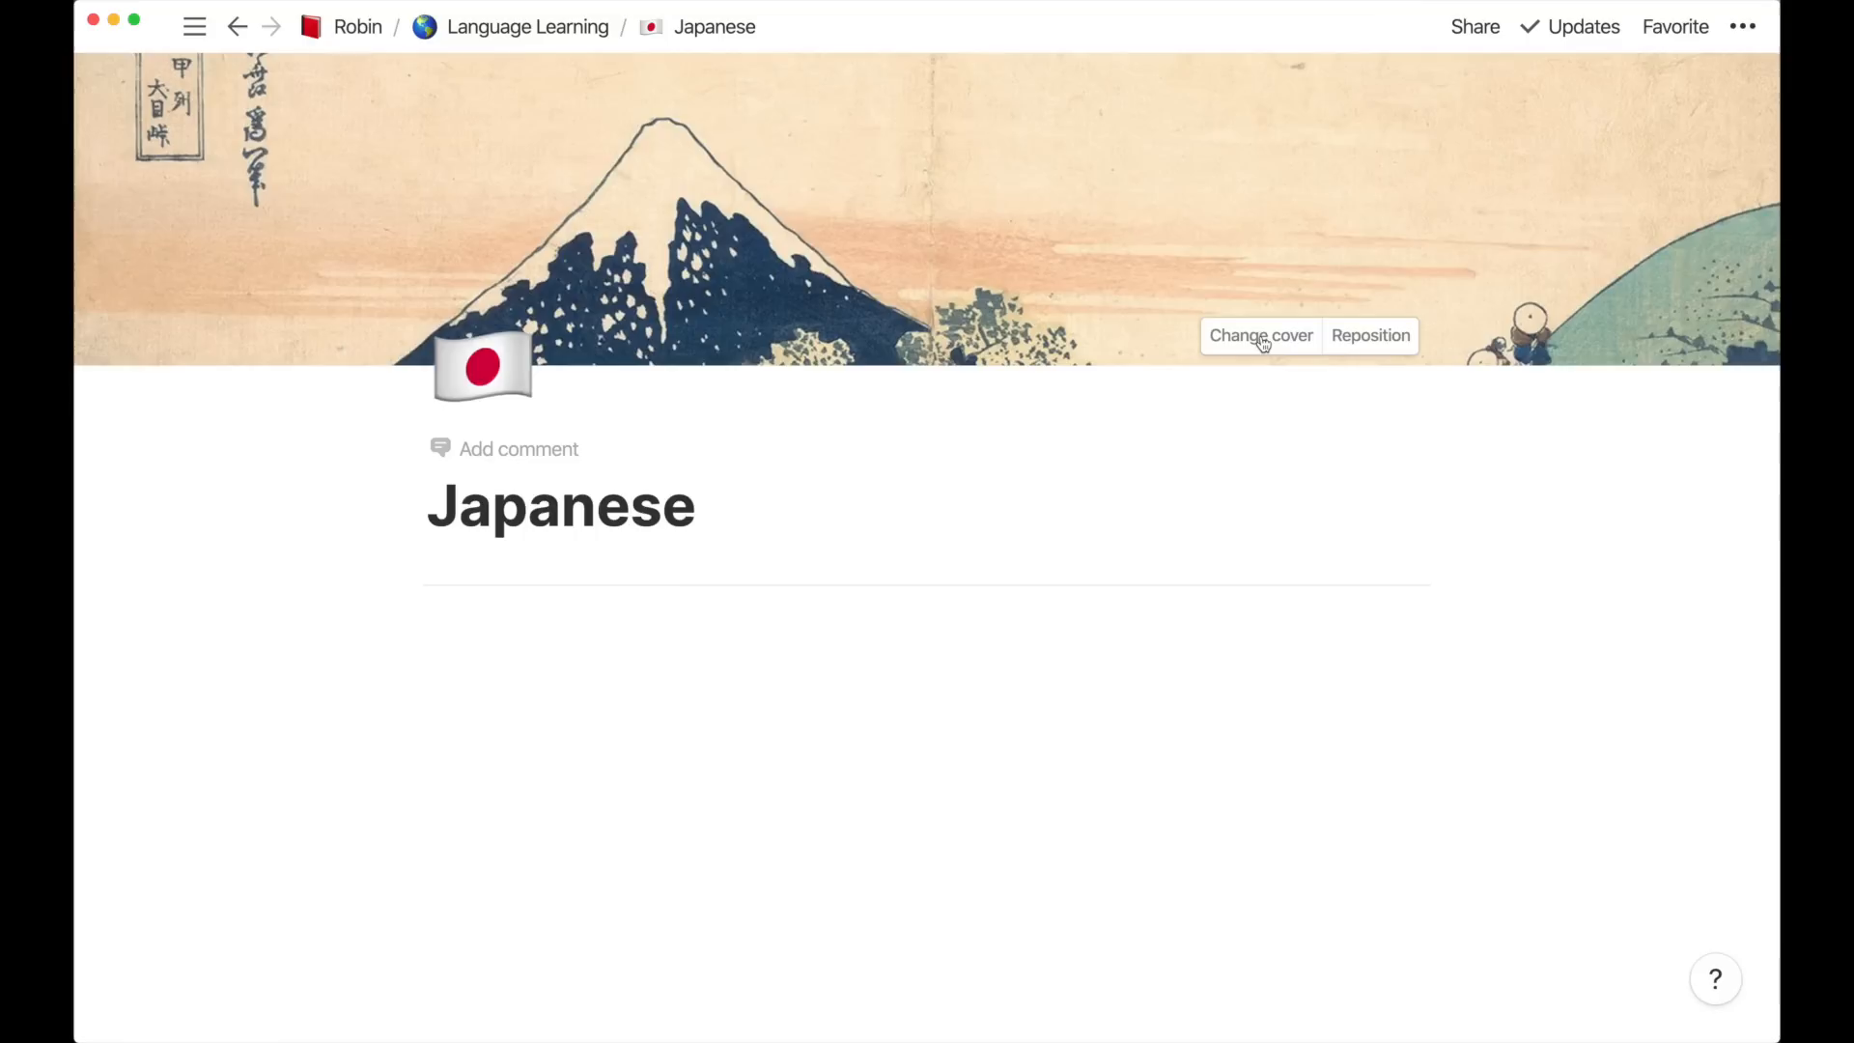
Embed a sub-page titled Phrases below the divider on the Japanese page, and begin the new page with a divider
{"action": "left_click", "coordinate": [502, 646]}
{"action": "key", "text": "Return"}
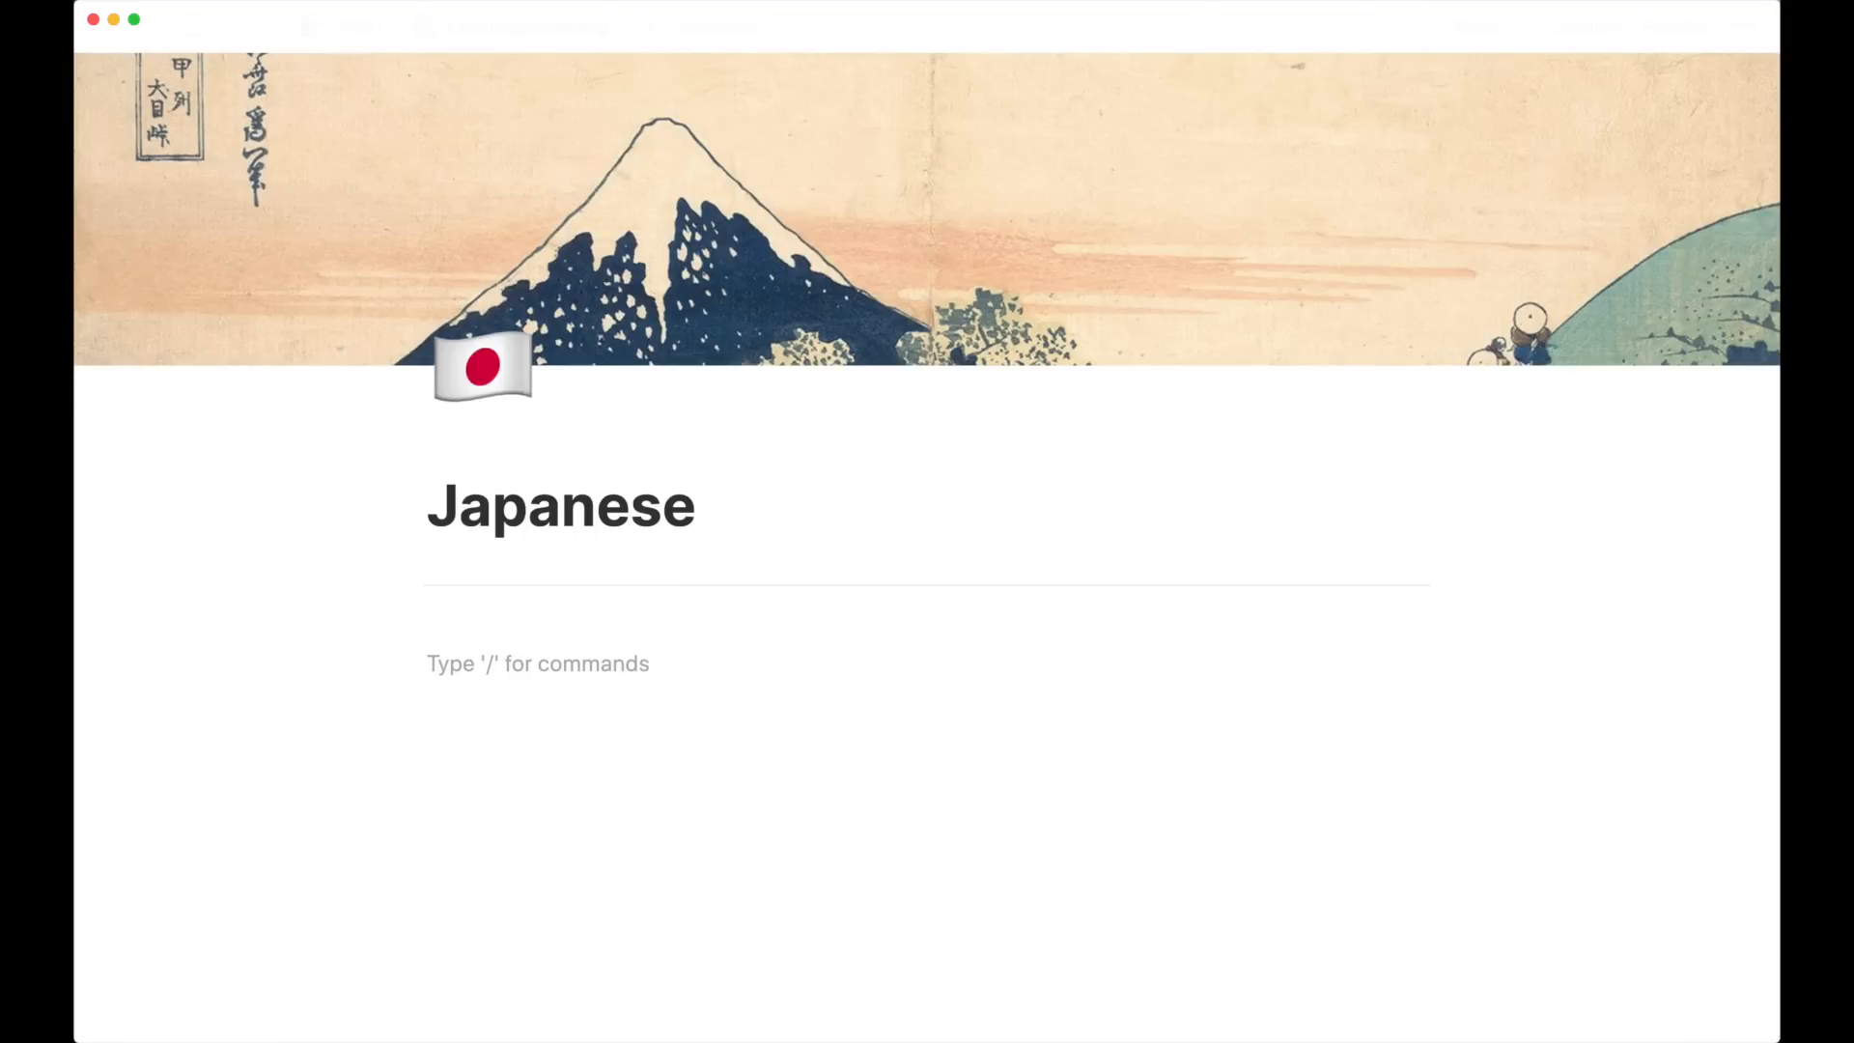
{"action": "type", "text": "/pa"}
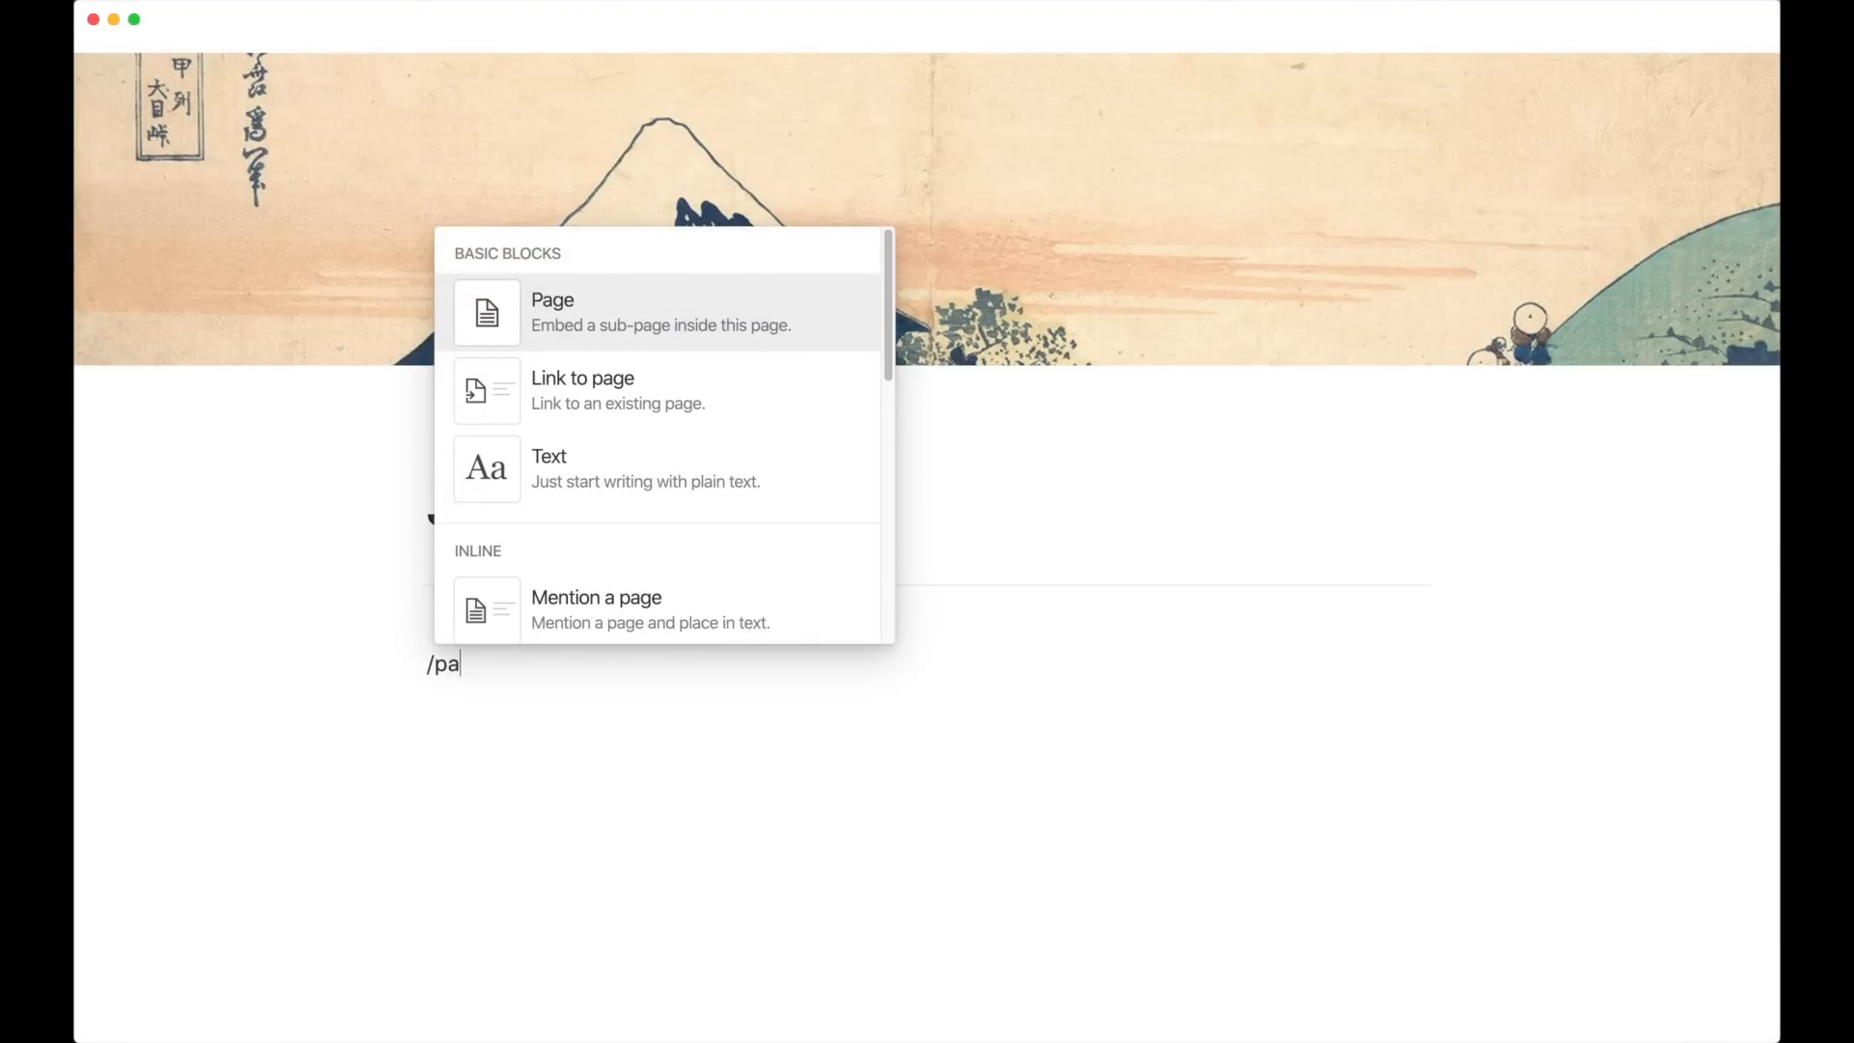
{"action": "key", "text": "Return"}
{"action": "type", "text": "P"}
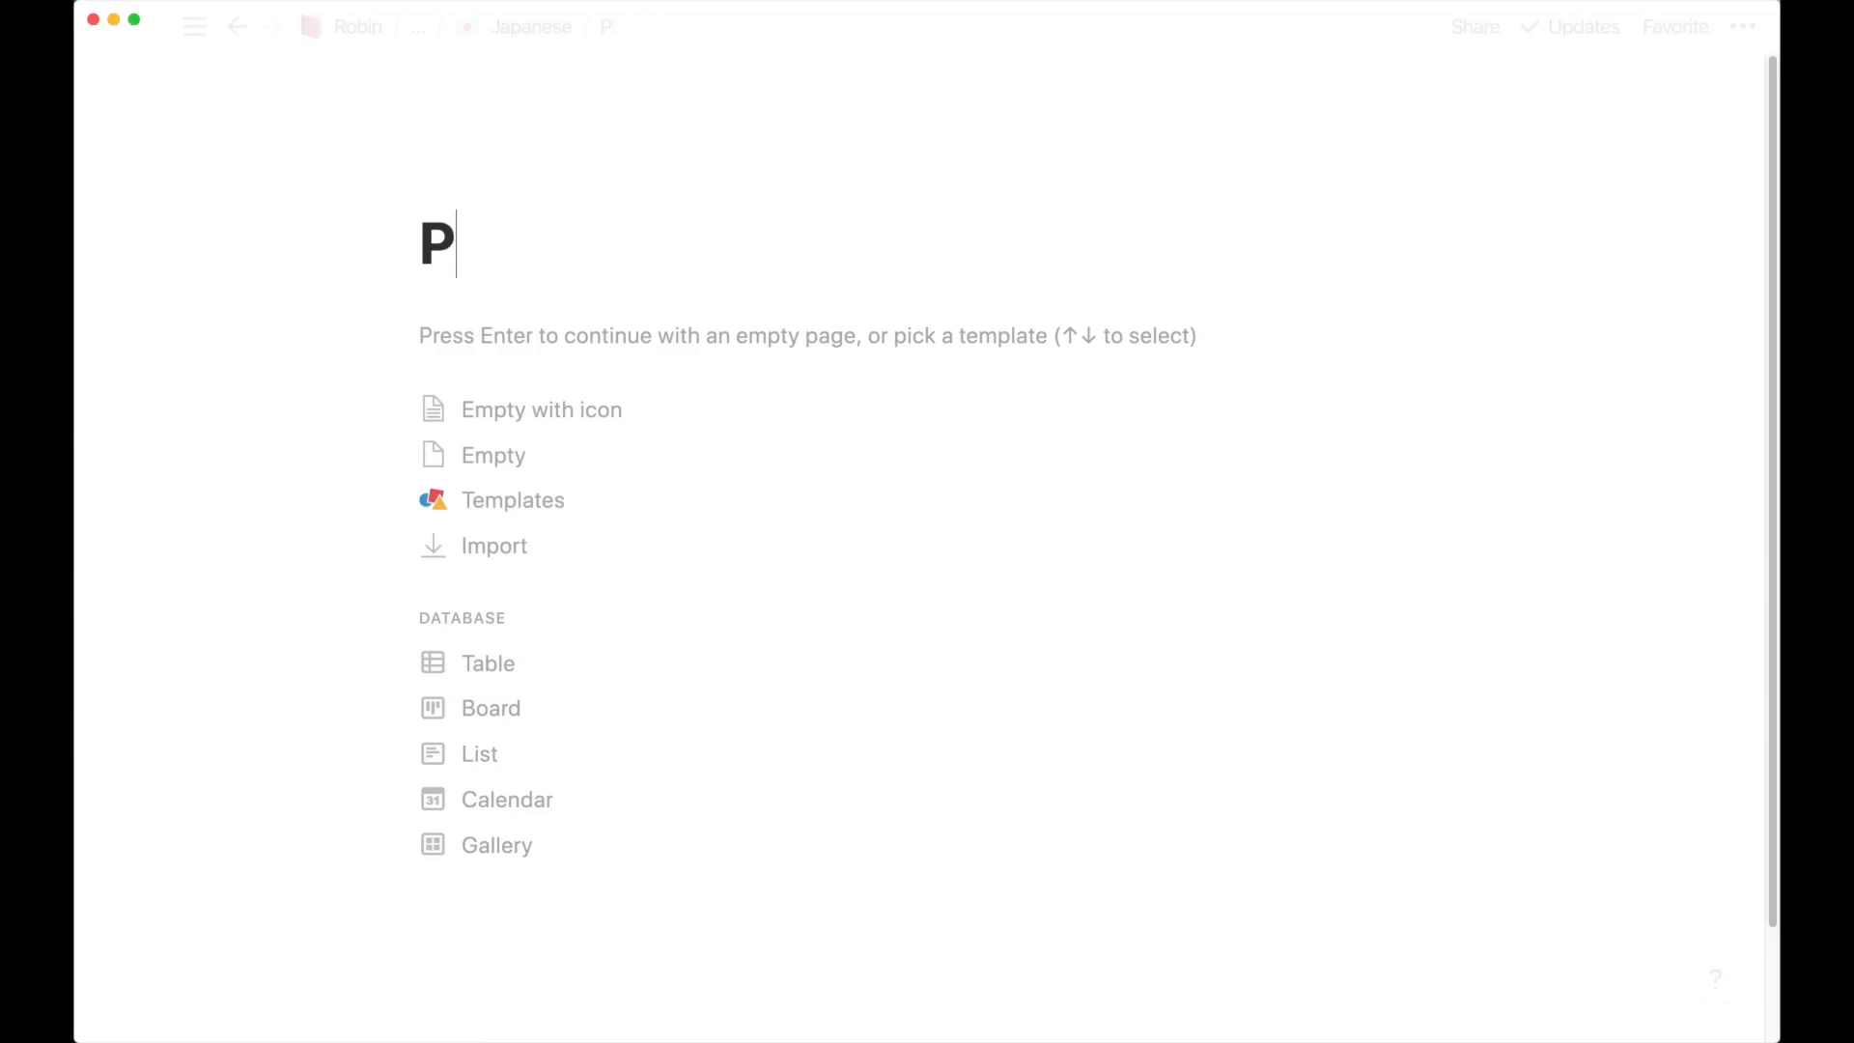
{"action": "type", "text": "hrases"}
{"action": "key", "text": "Return"}
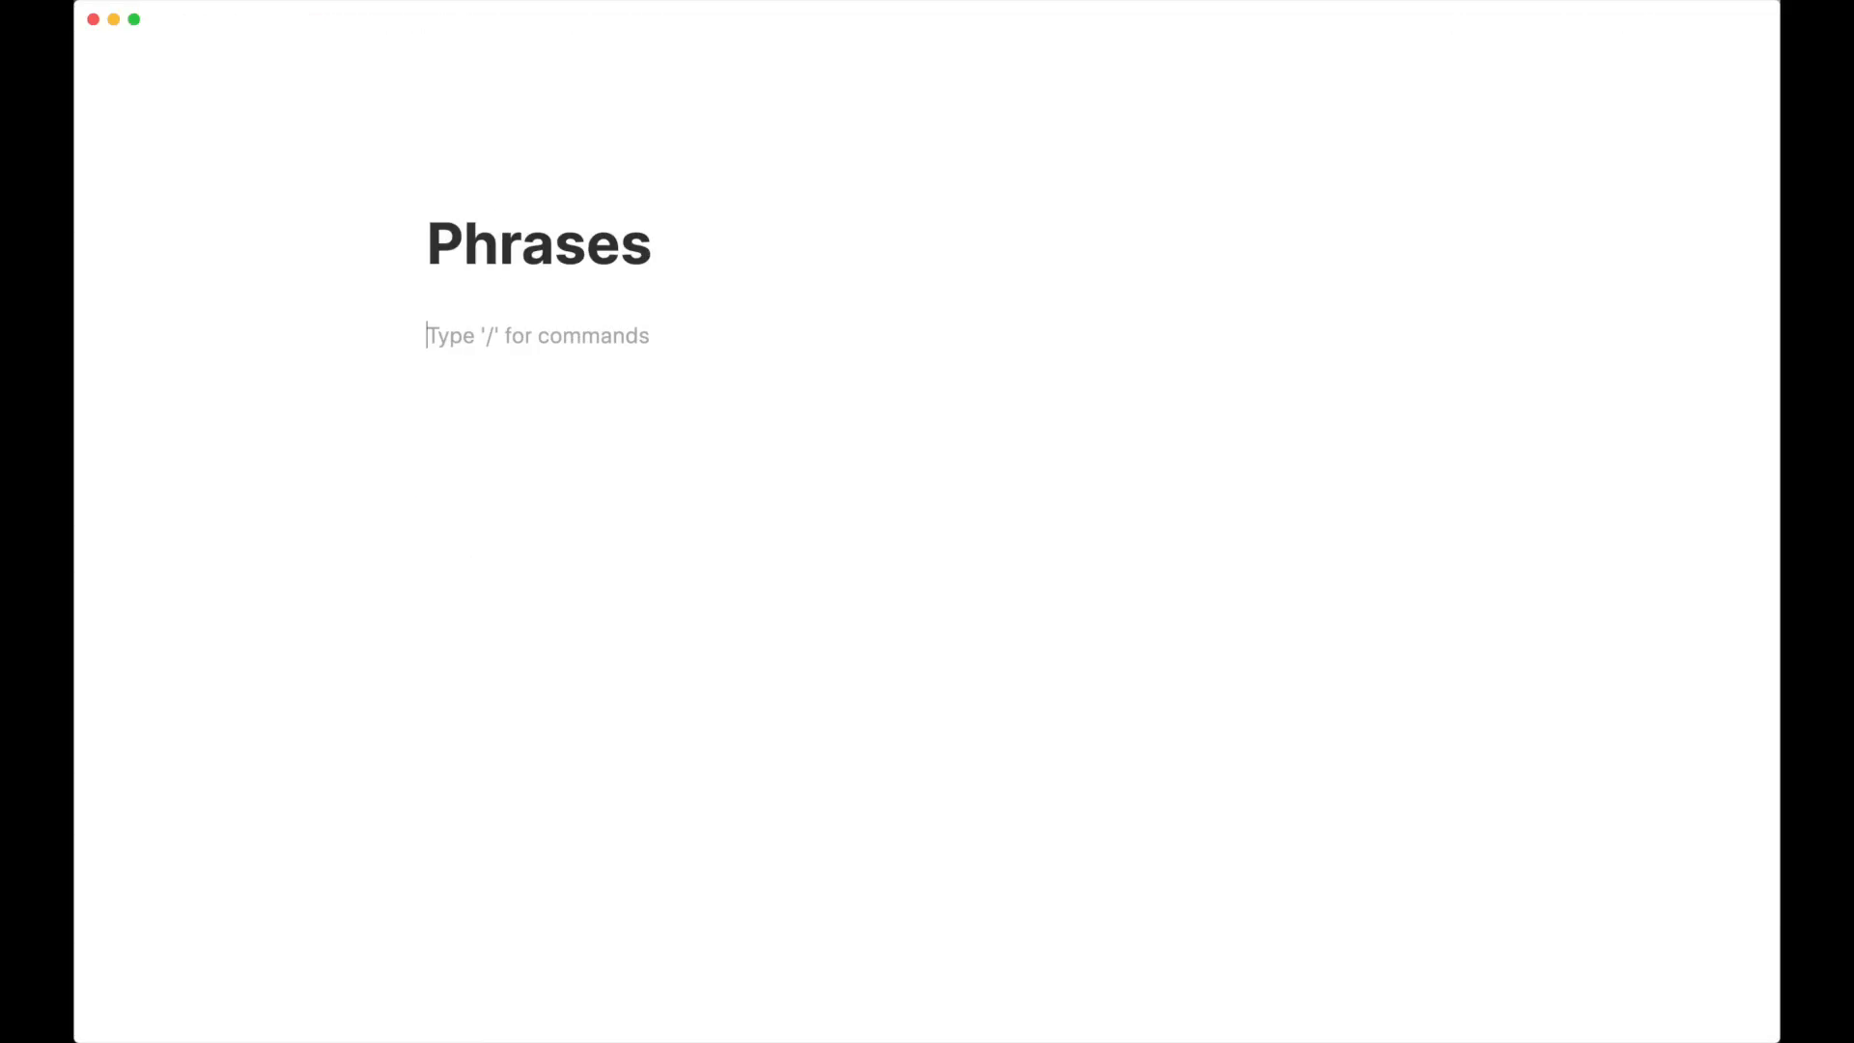
{"action": "type", "text": "---"}
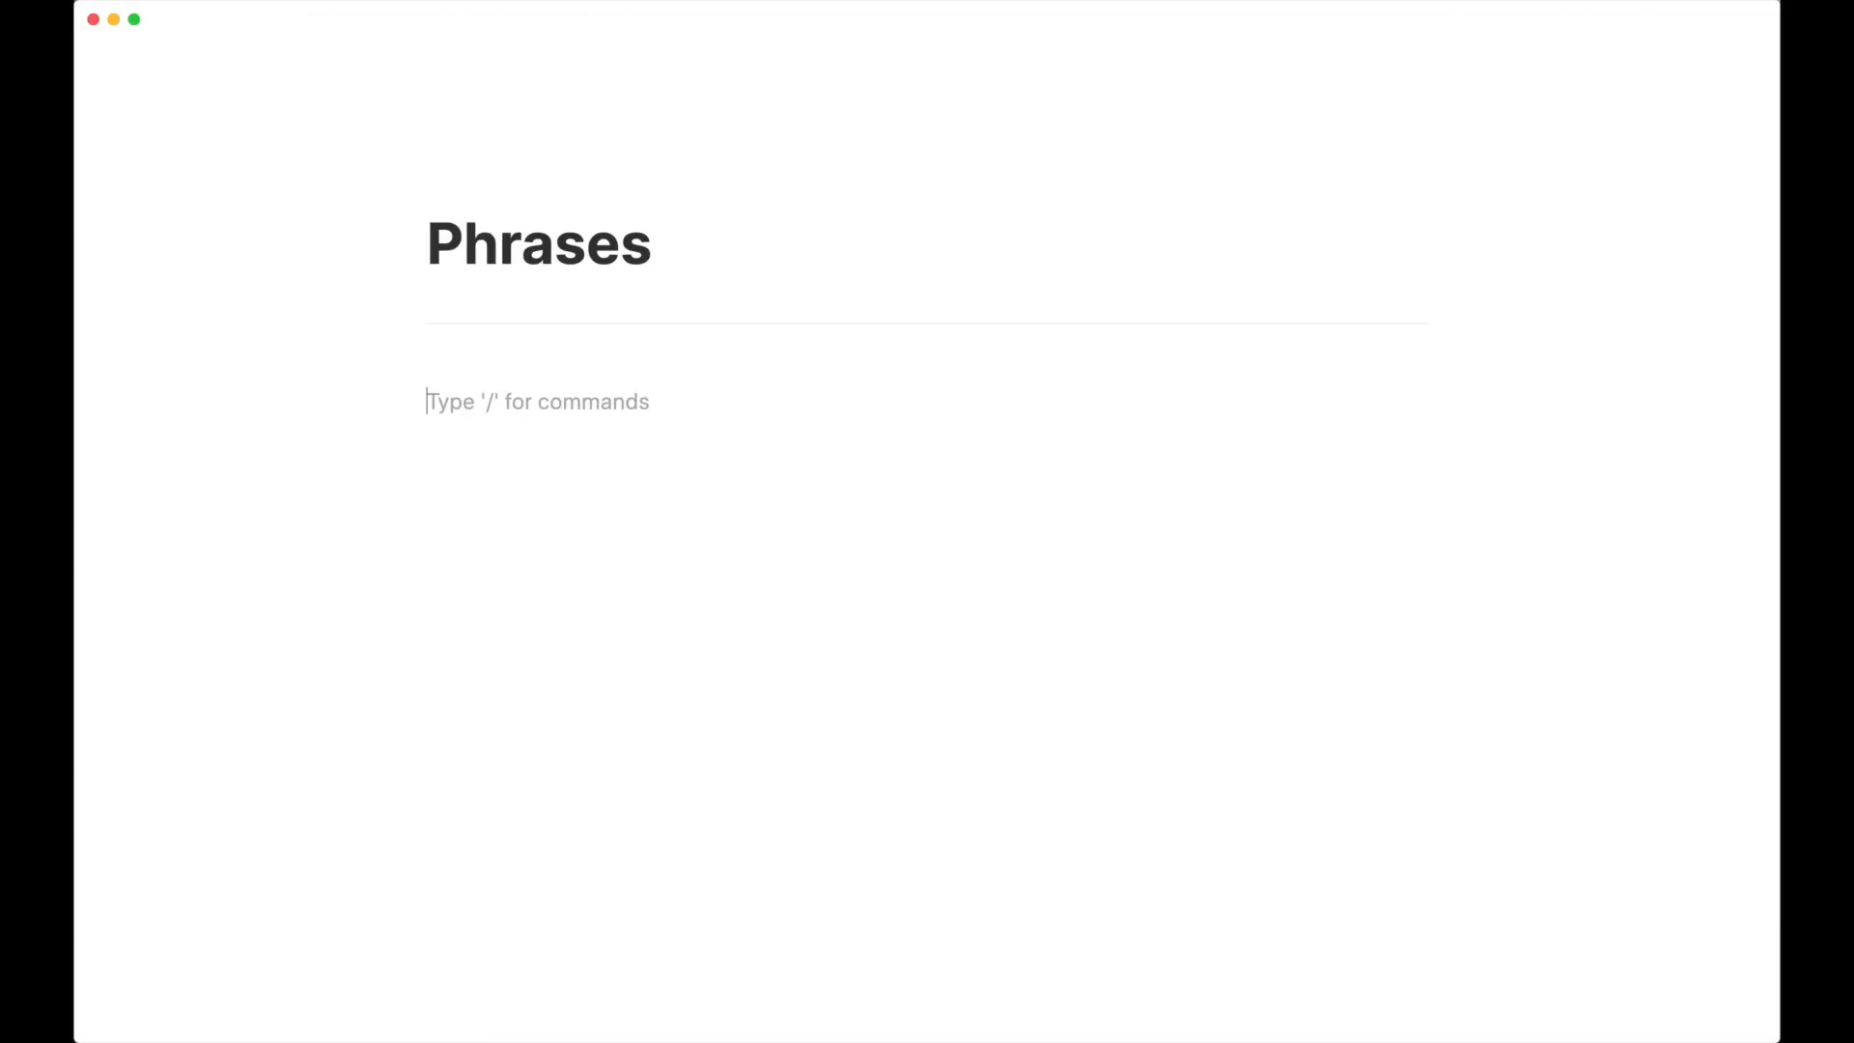
Add an icon to the Phrases page, search the emoji for "penci" and choose the sheet of paper with a pencil
{"action": "left_click", "coordinate": [442, 188]}
{"action": "left_click", "coordinate": [451, 246]}
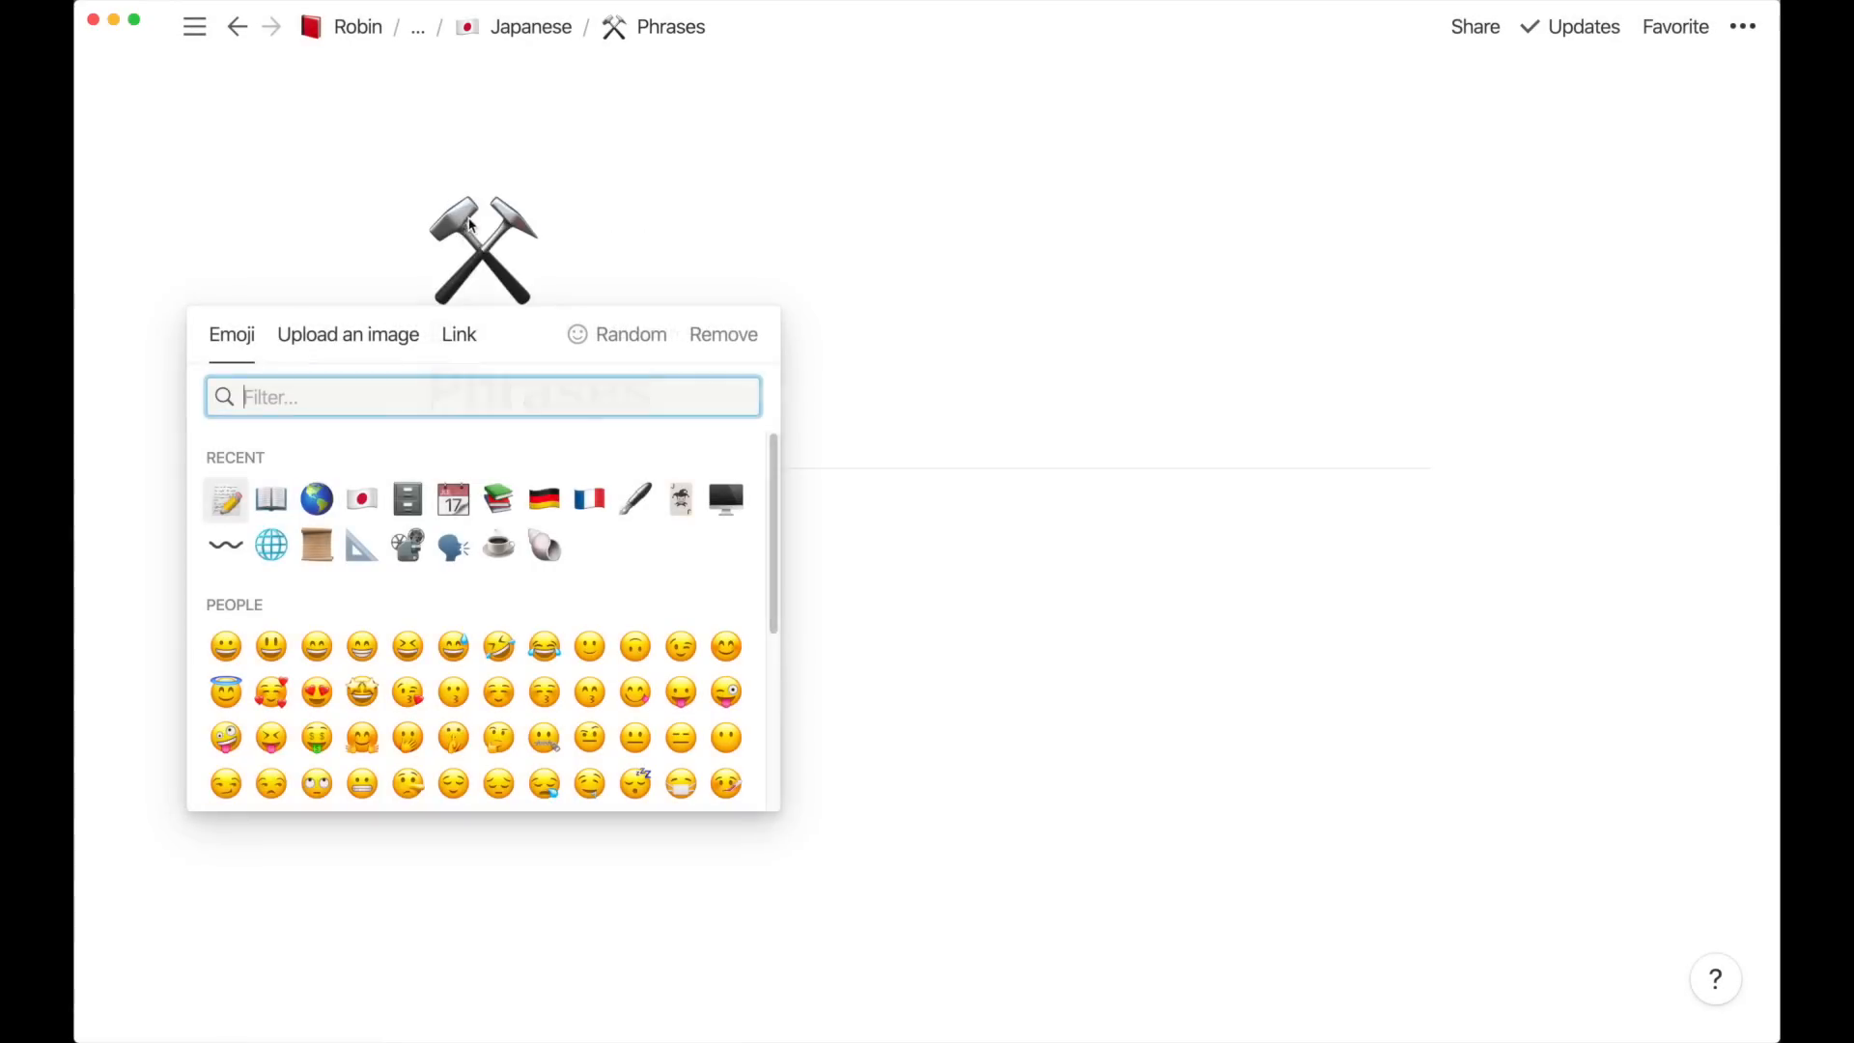
{"action": "type", "text": "penci"}
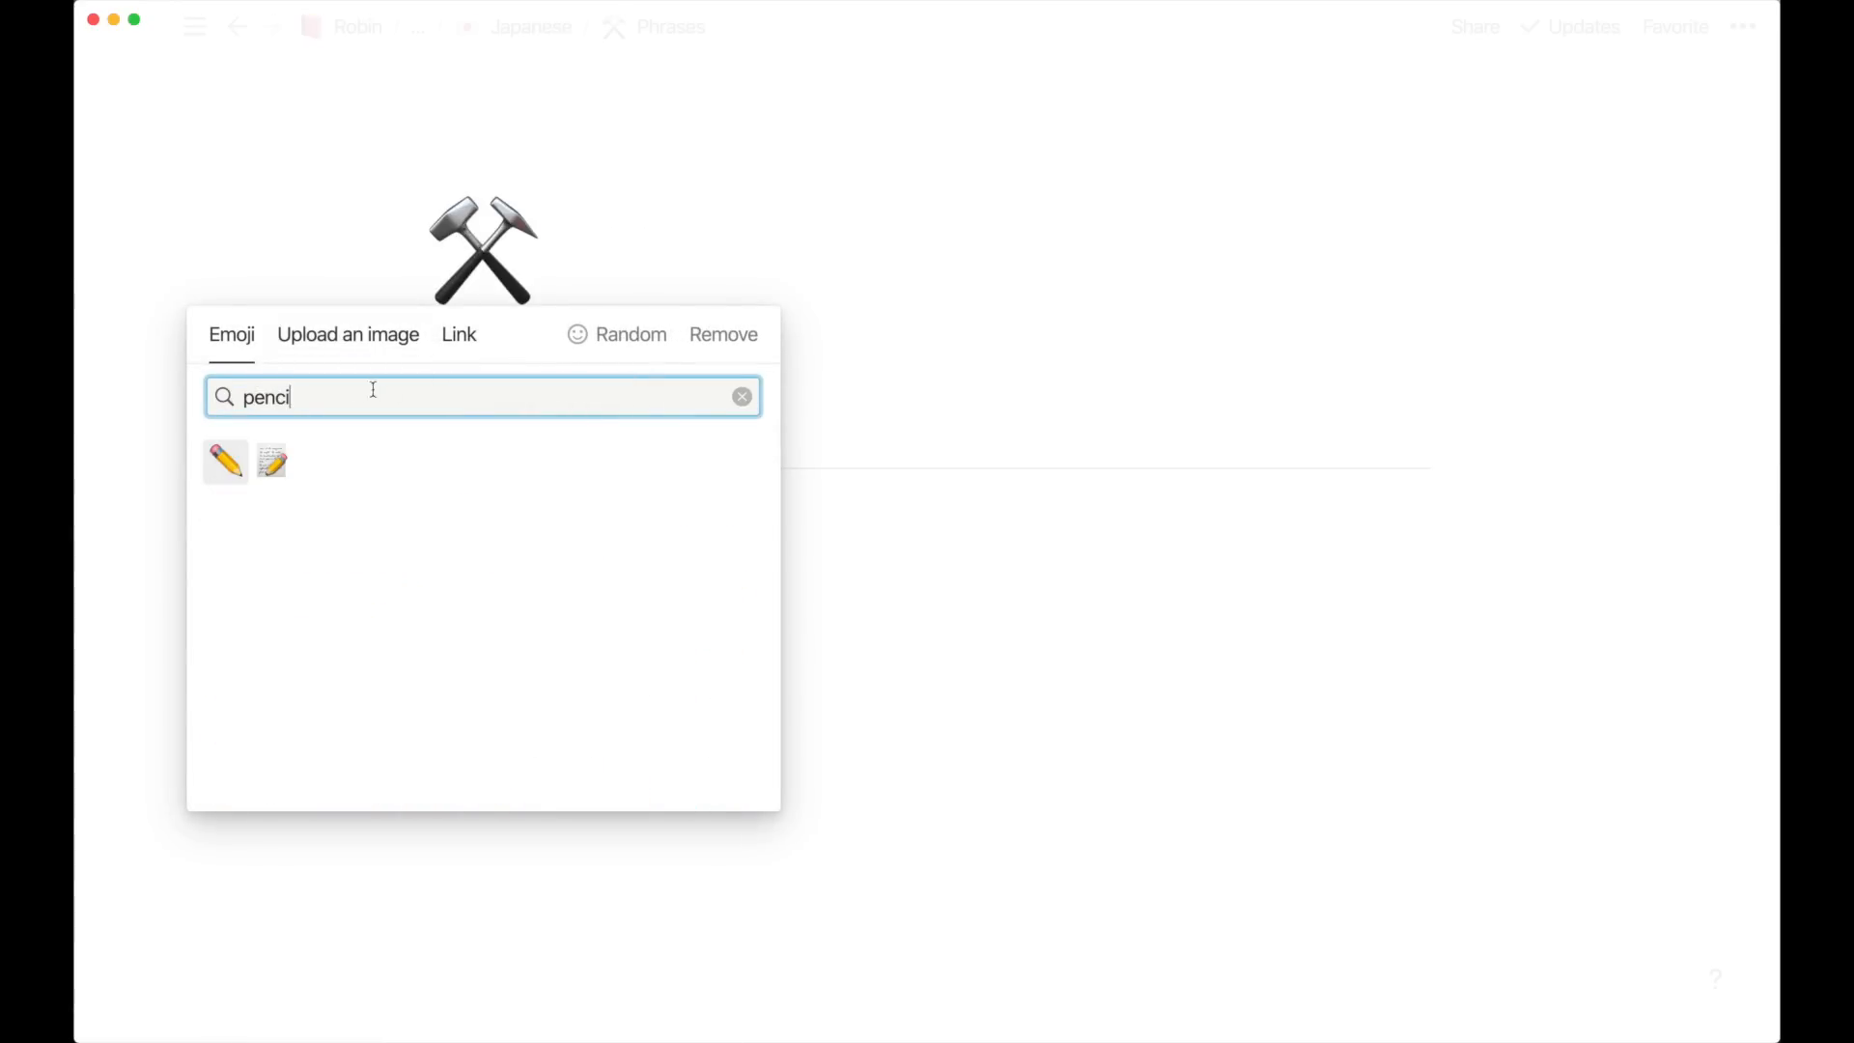
{"action": "left_click", "coordinate": [282, 451]}
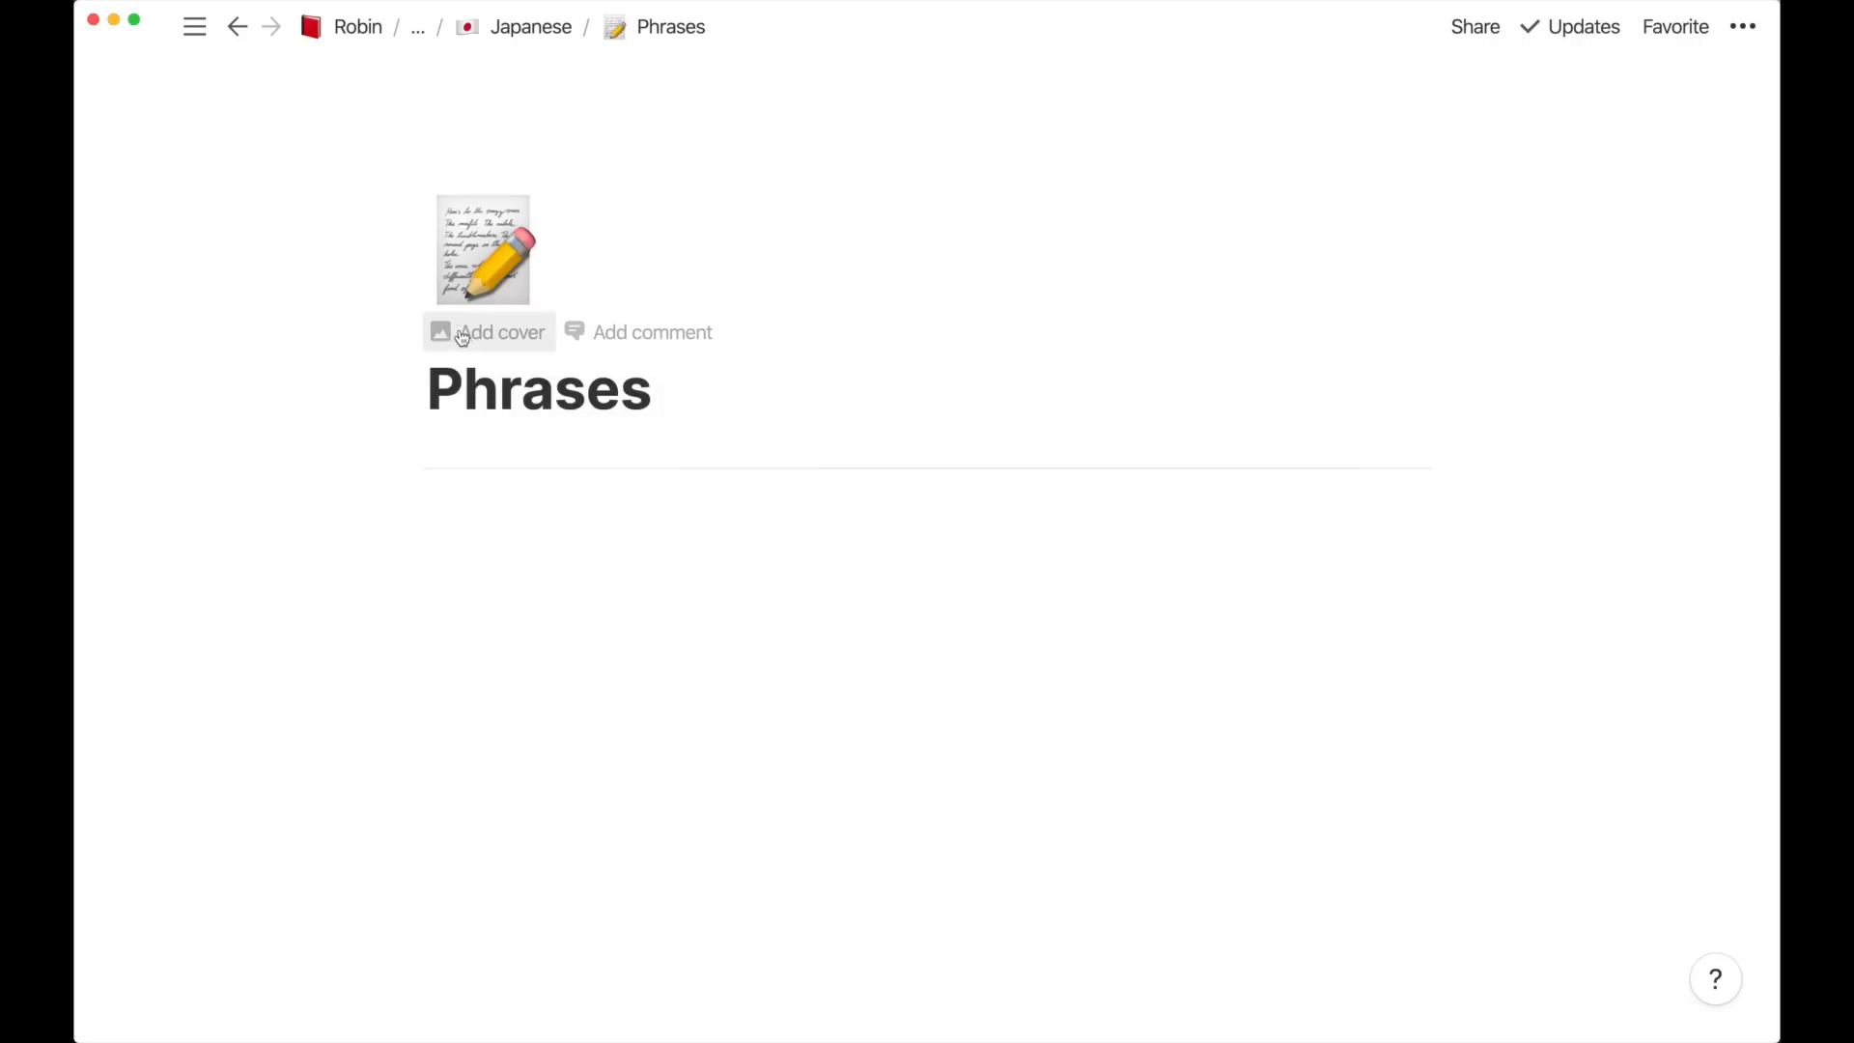
Add a cover to the Phrases page, using the Unsplash photo of the book opened at "Job" found by searching "phrase book"
{"action": "left_click", "coordinate": [464, 335]}
{"action": "left_click", "coordinate": [1372, 335]}
{"action": "left_click", "coordinate": [1381, 338]}
{"action": "left_click", "coordinate": [1272, 348]}
{"action": "left_click", "coordinate": [1174, 387]}
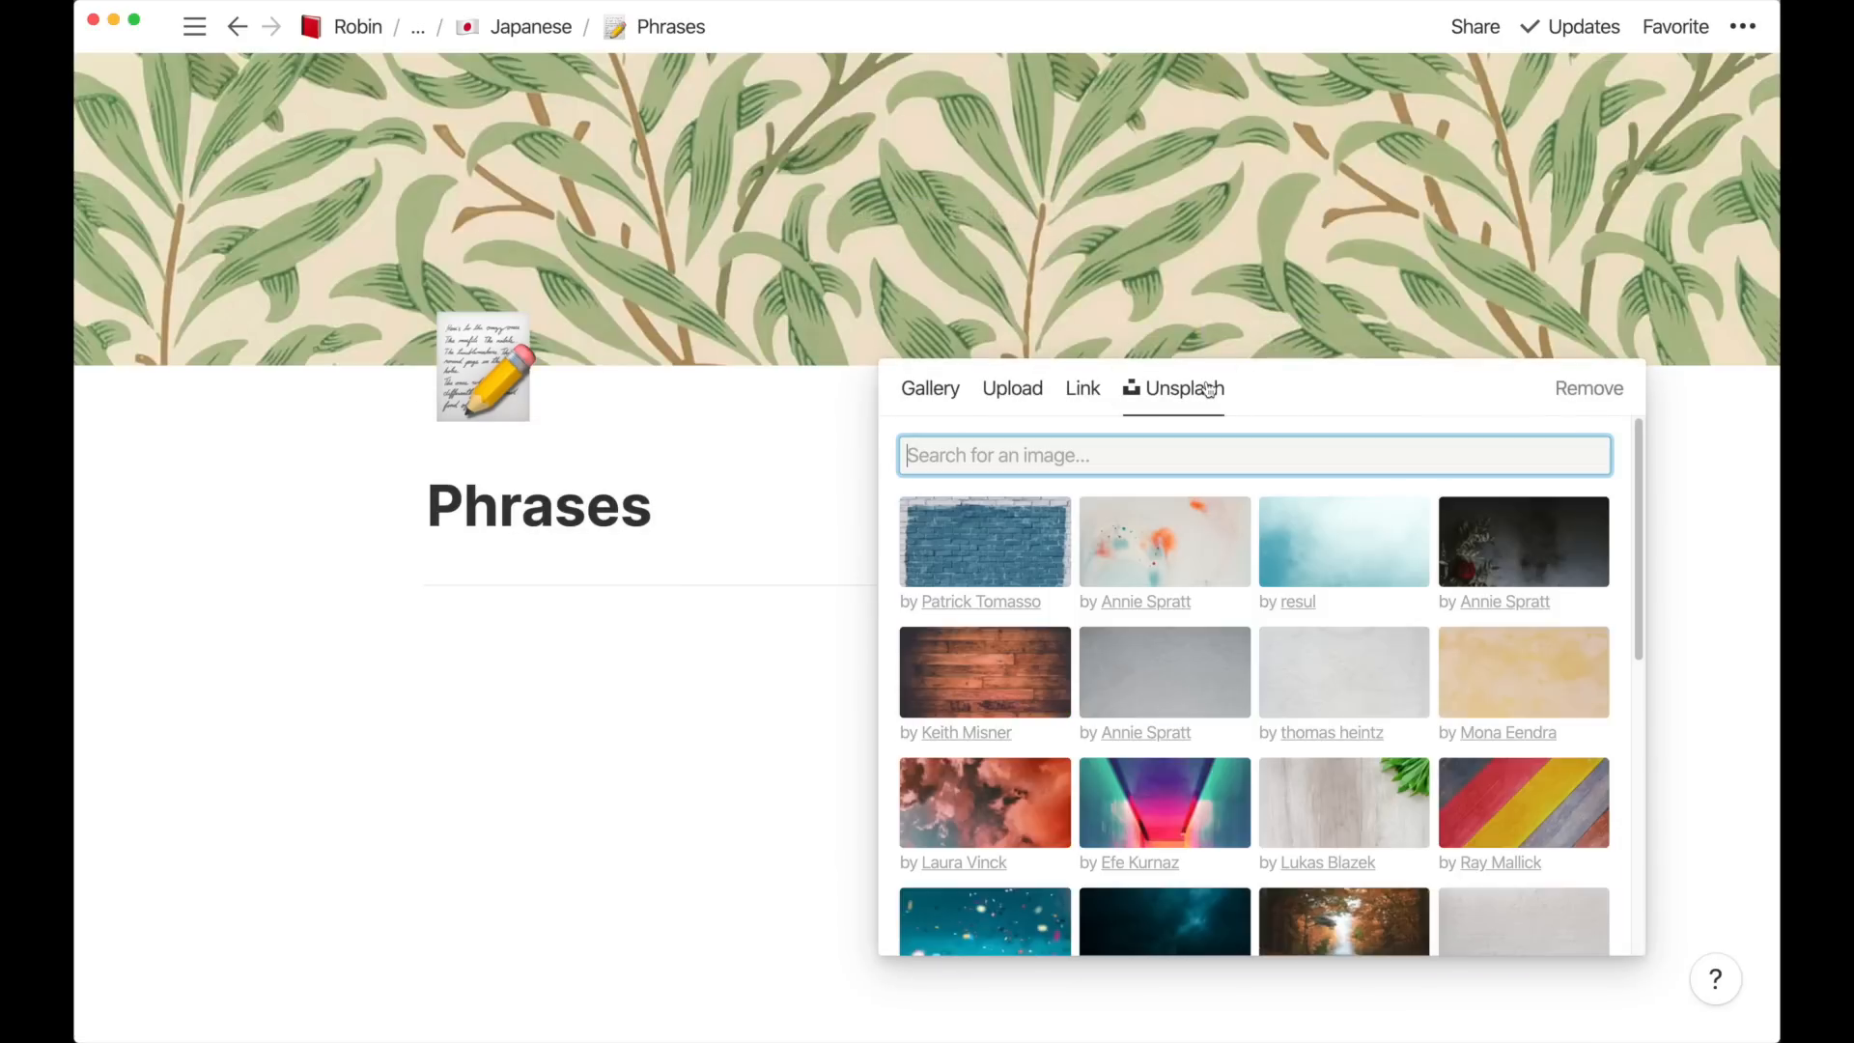
{"action": "type", "text": "phrase book"}
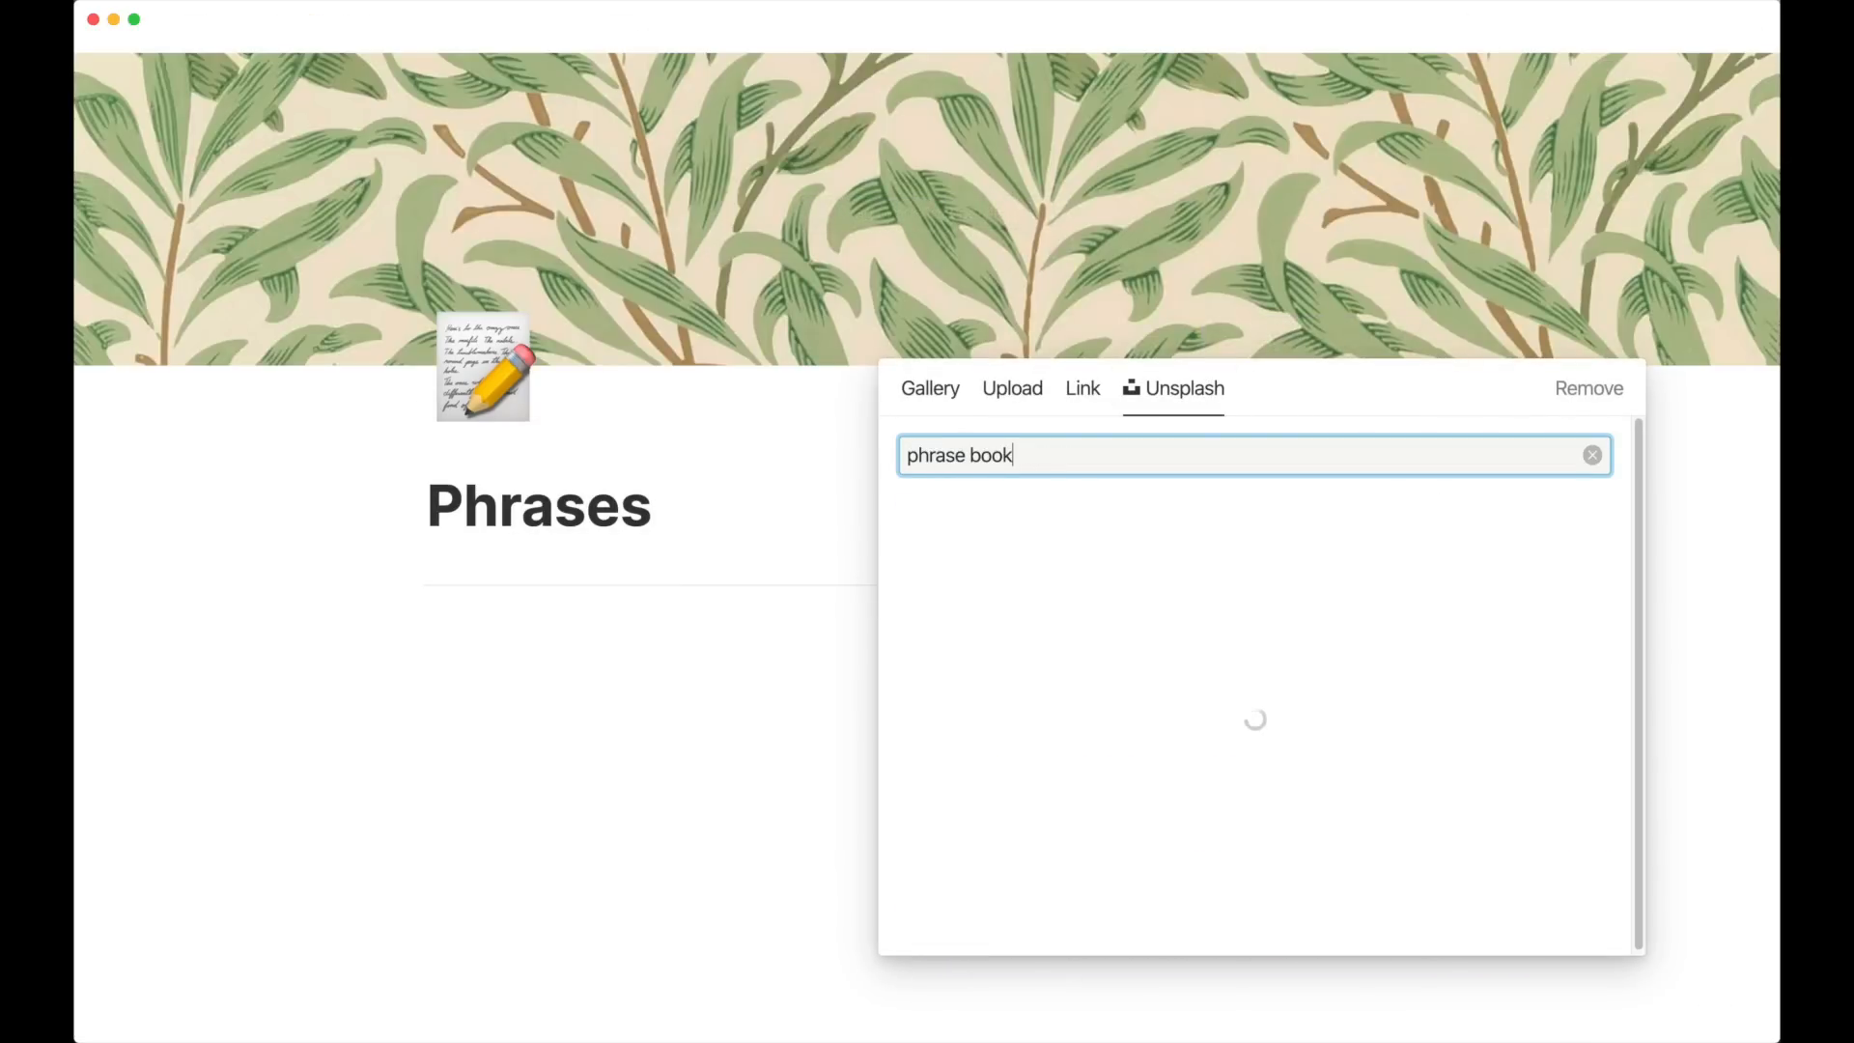
{"action": "scroll", "coordinate": [1057, 711], "scroll_direction": "down", "scroll_amount": 10}
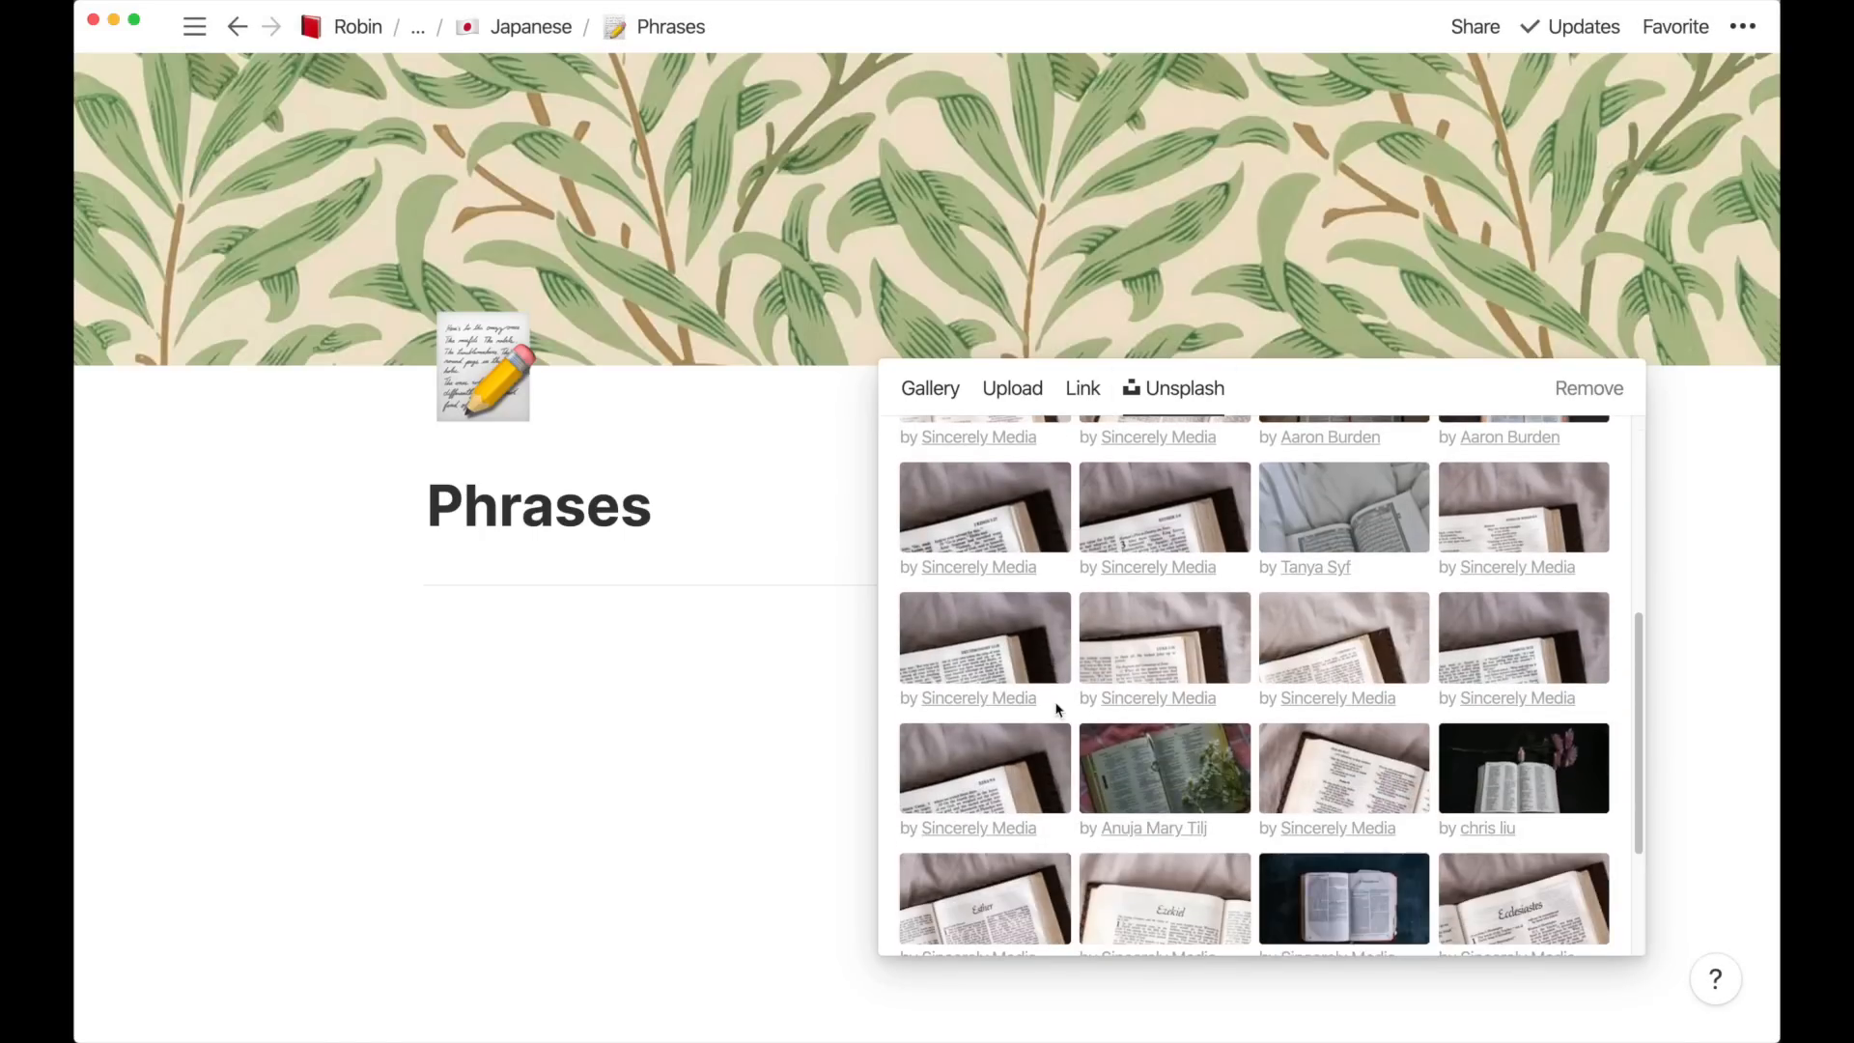
{"action": "scroll", "coordinate": [1057, 710], "scroll_direction": "up", "scroll_amount": 10}
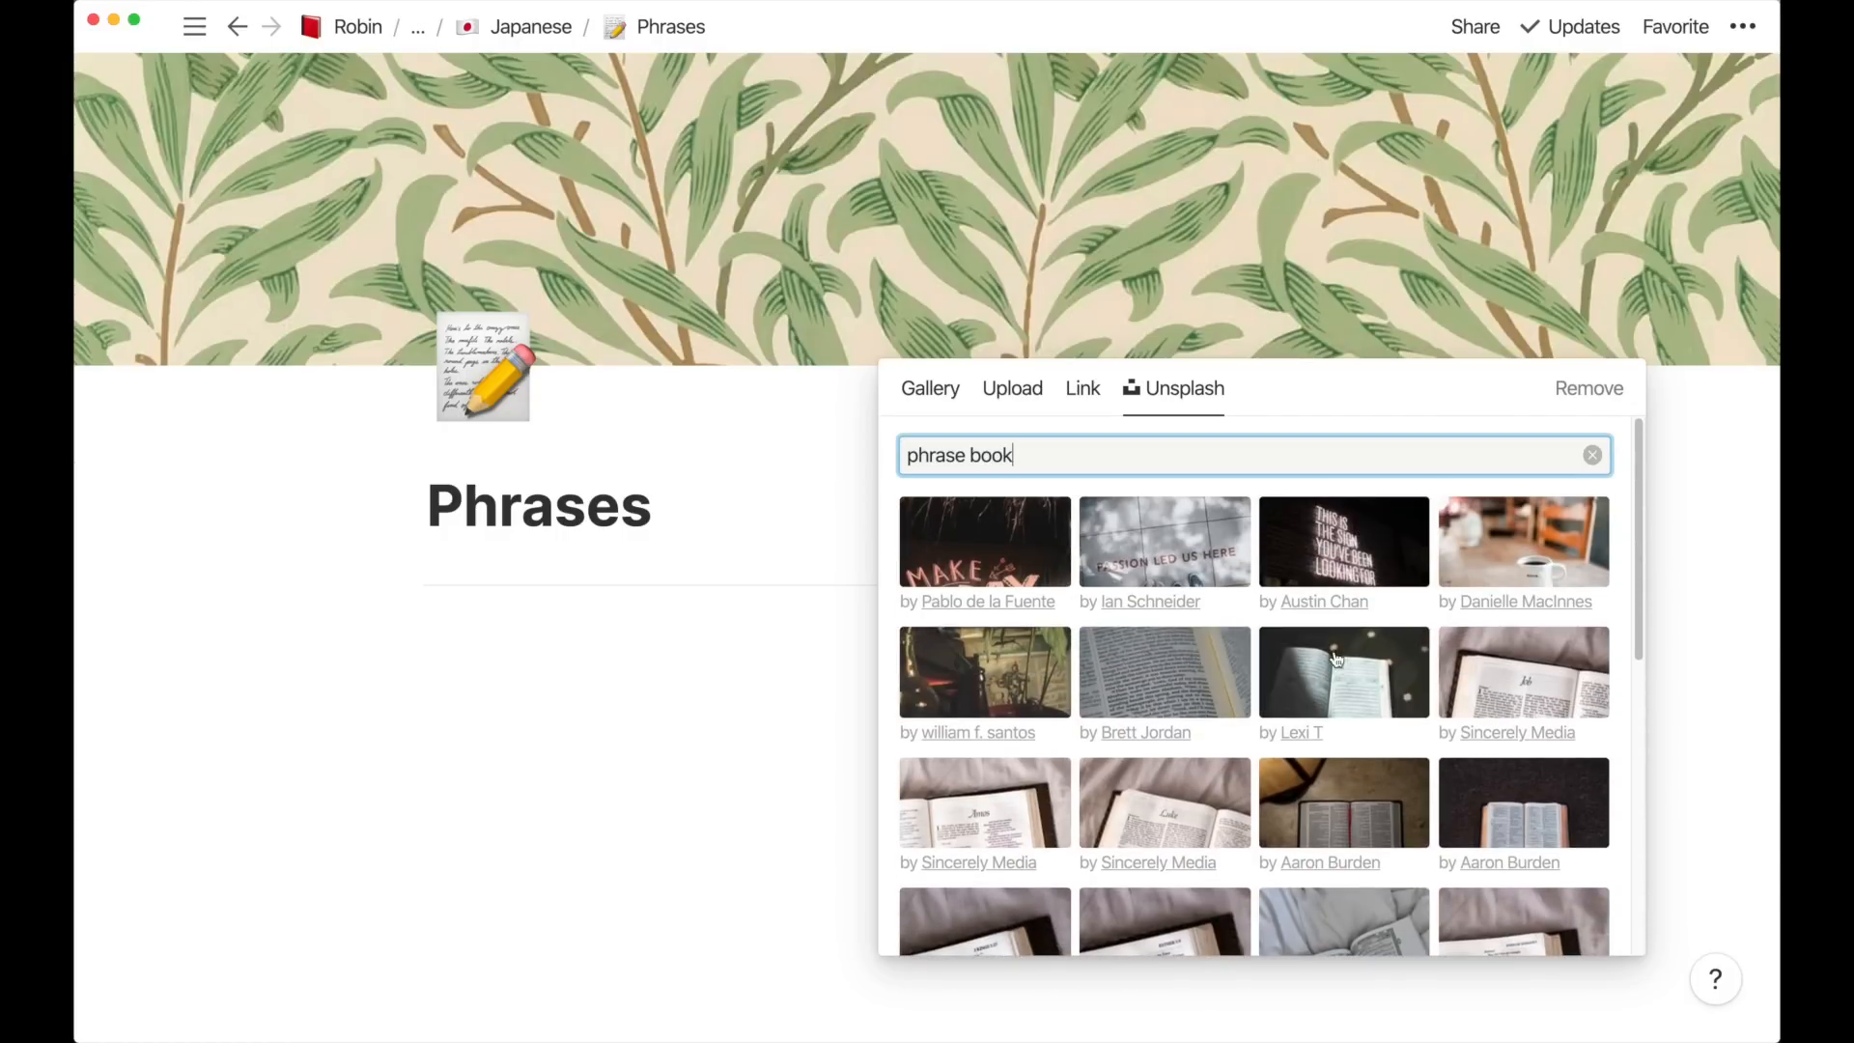
{"action": "left_click", "coordinate": [1551, 692]}
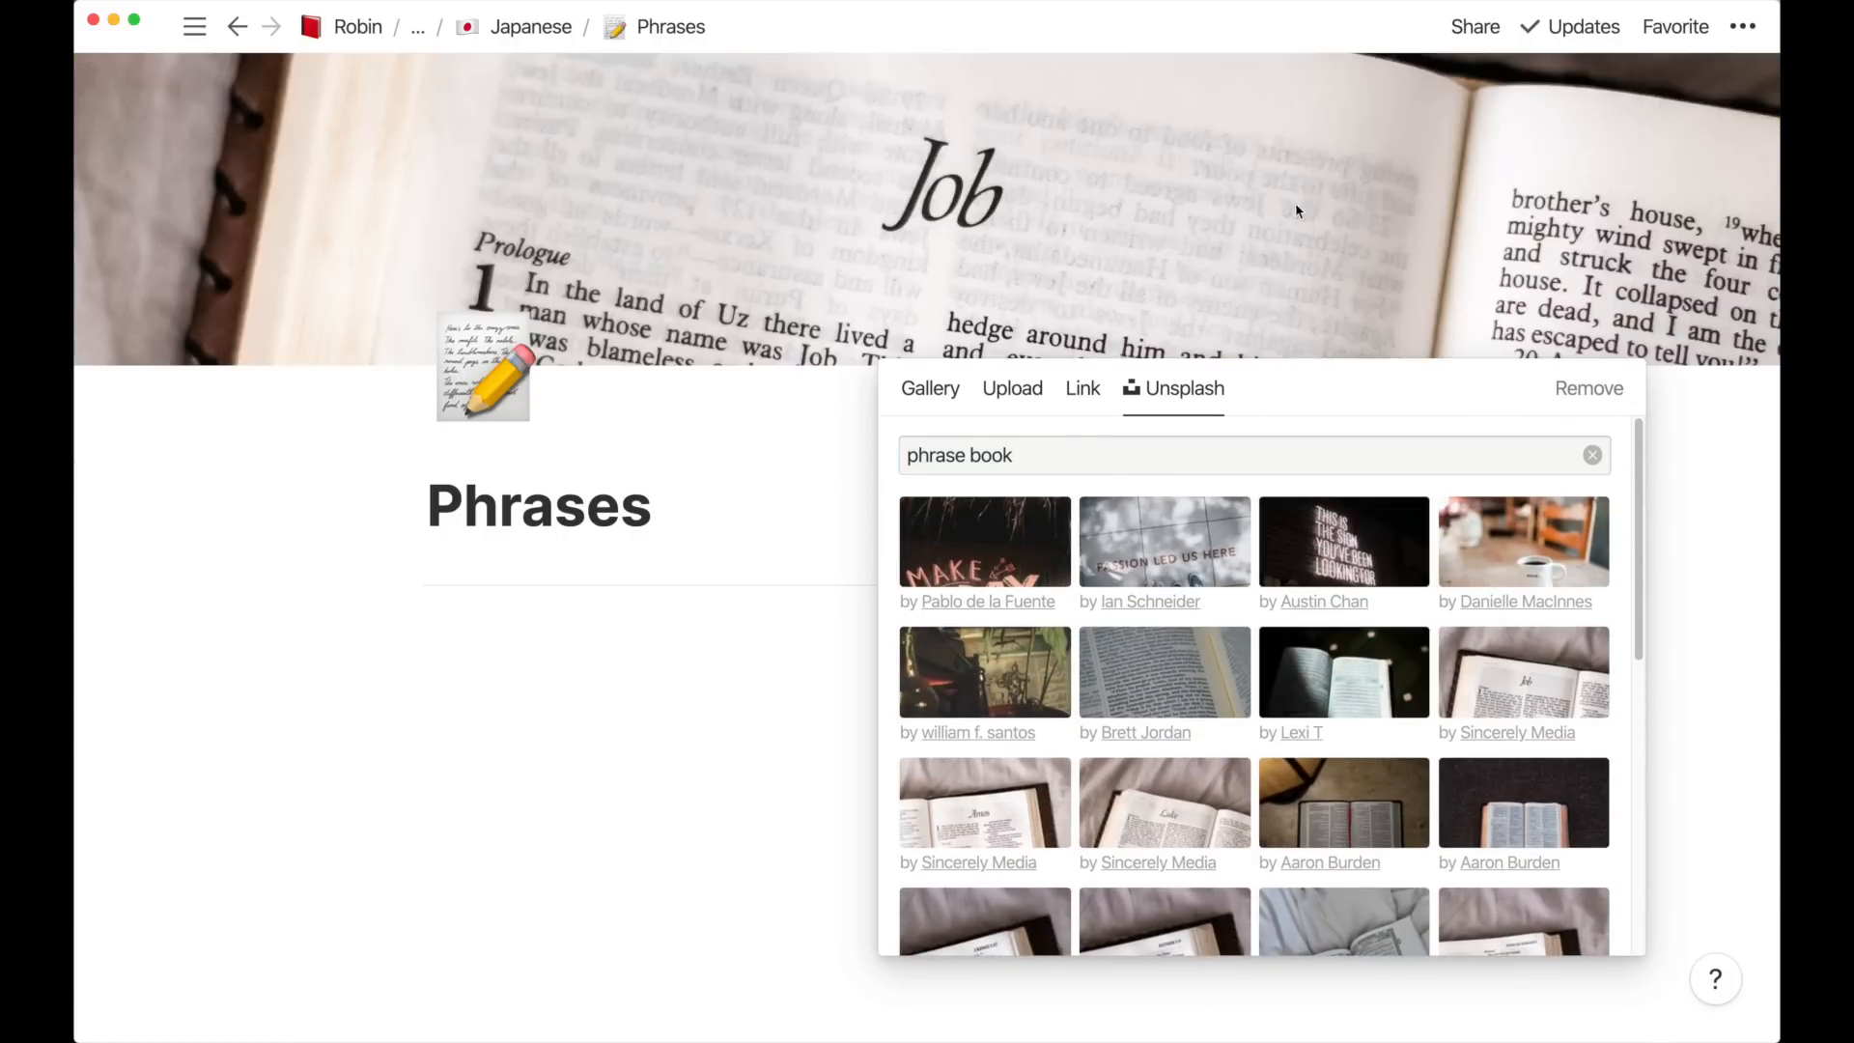
{"action": "left_click", "coordinate": [1336, 152]}
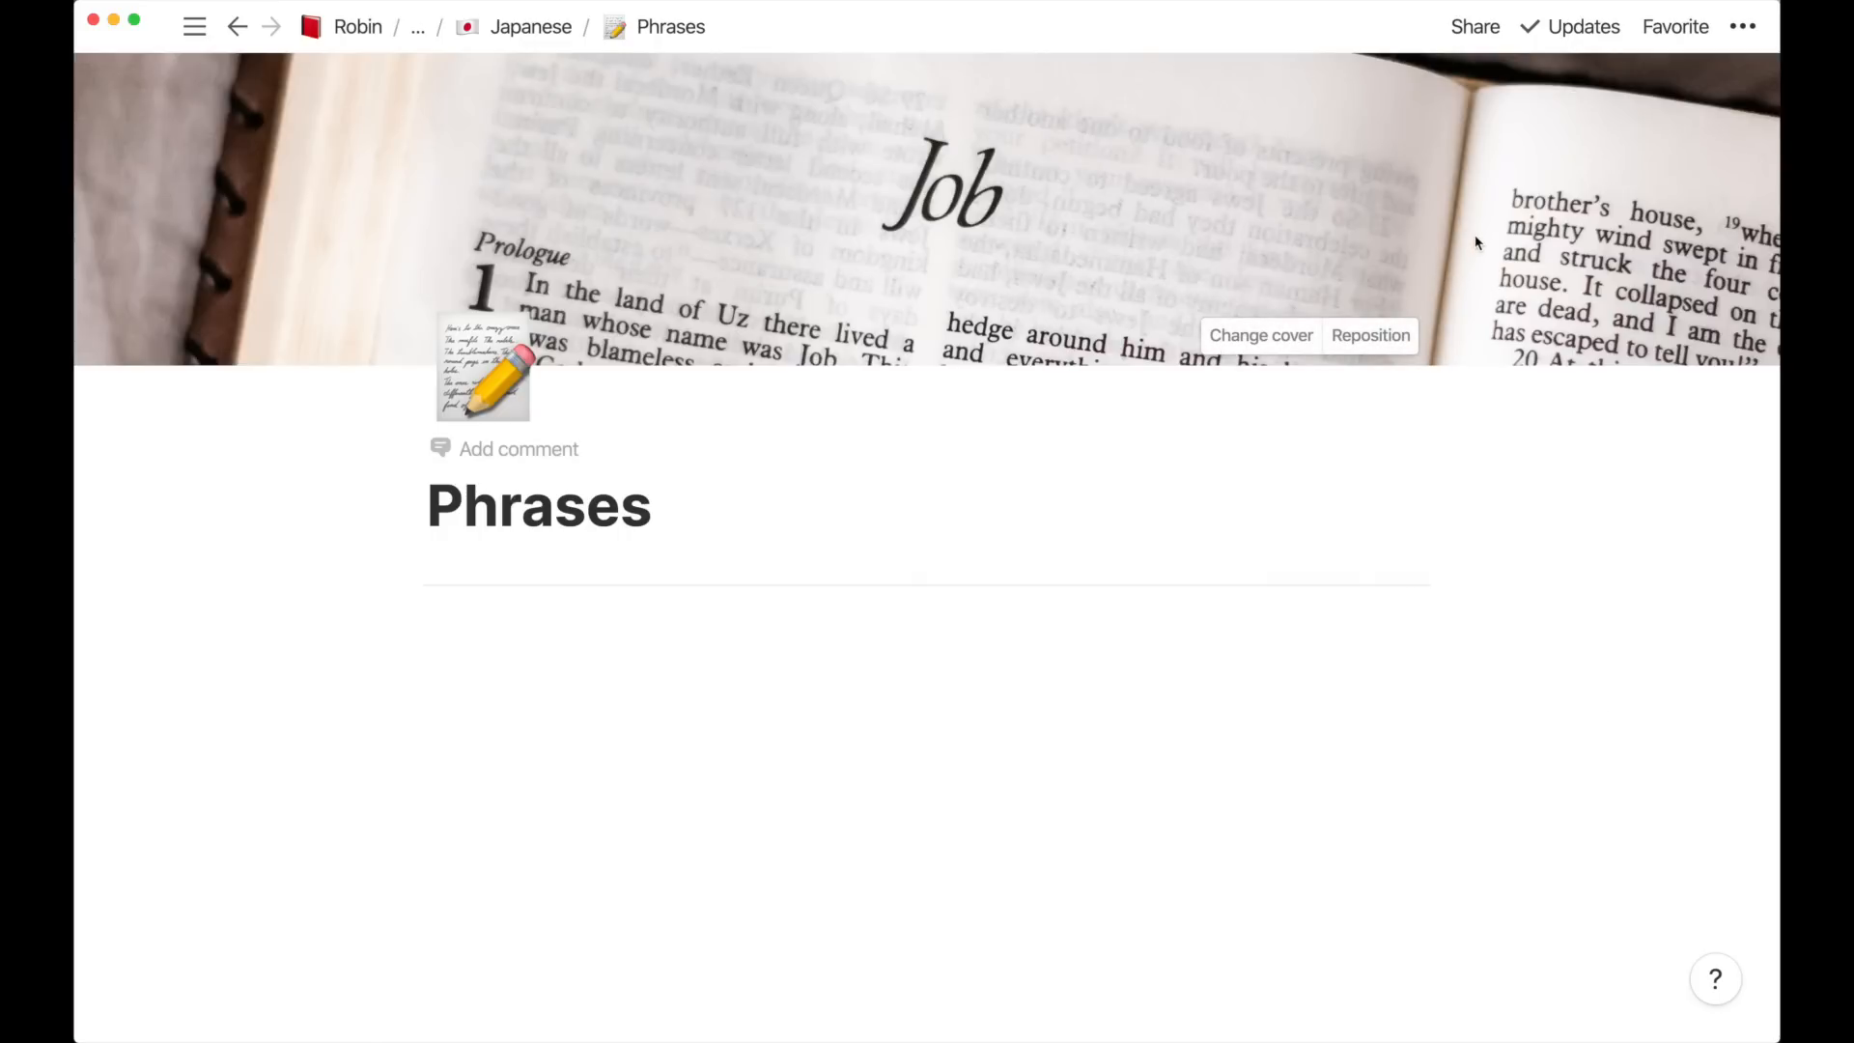
Reposition the Phrases cover so more of the text below the "Job" heading is in view, and save the position
{"action": "left_click", "coordinate": [1371, 335]}
{"action": "left_click_drag", "start_coordinate": [1420, 203], "coordinate": [1428, 154]}
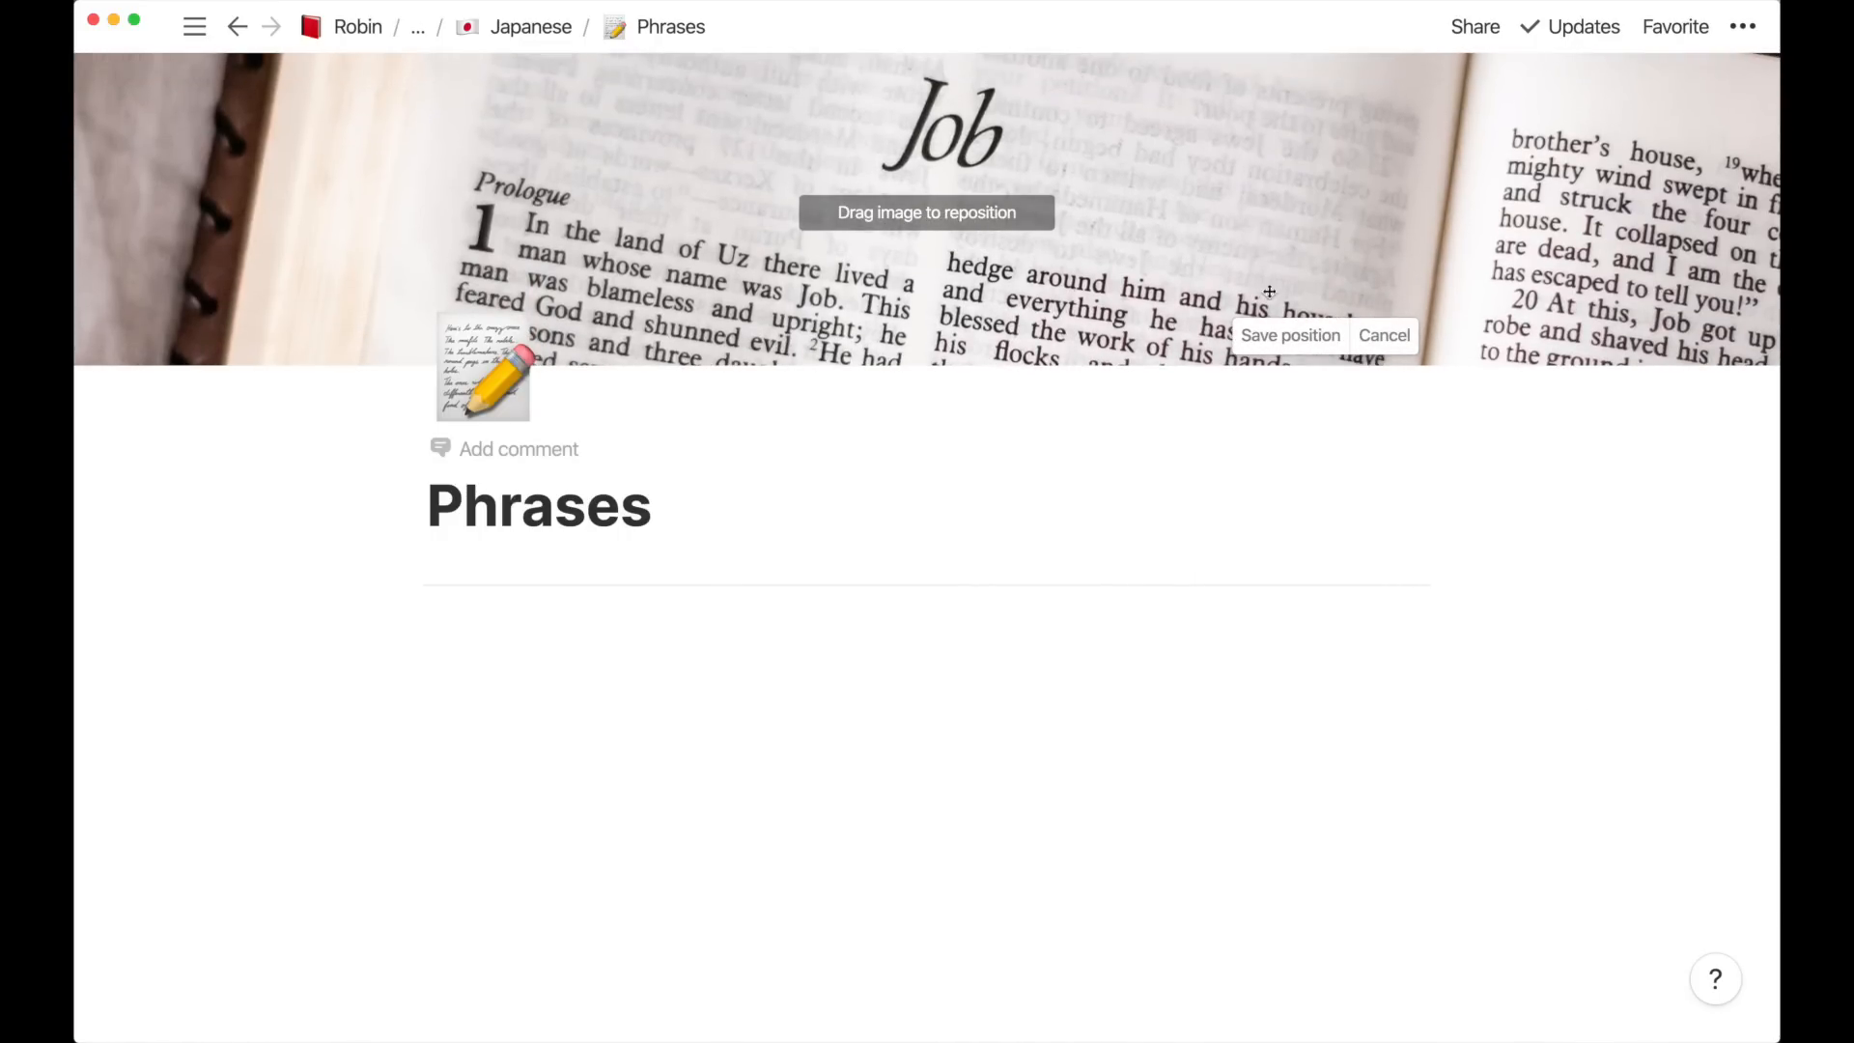
{"action": "left_click", "coordinate": [1263, 333]}
Look up the Heading 2 block for the empty line below the divider on the Phrases page
{"action": "left_click", "coordinate": [749, 788]}
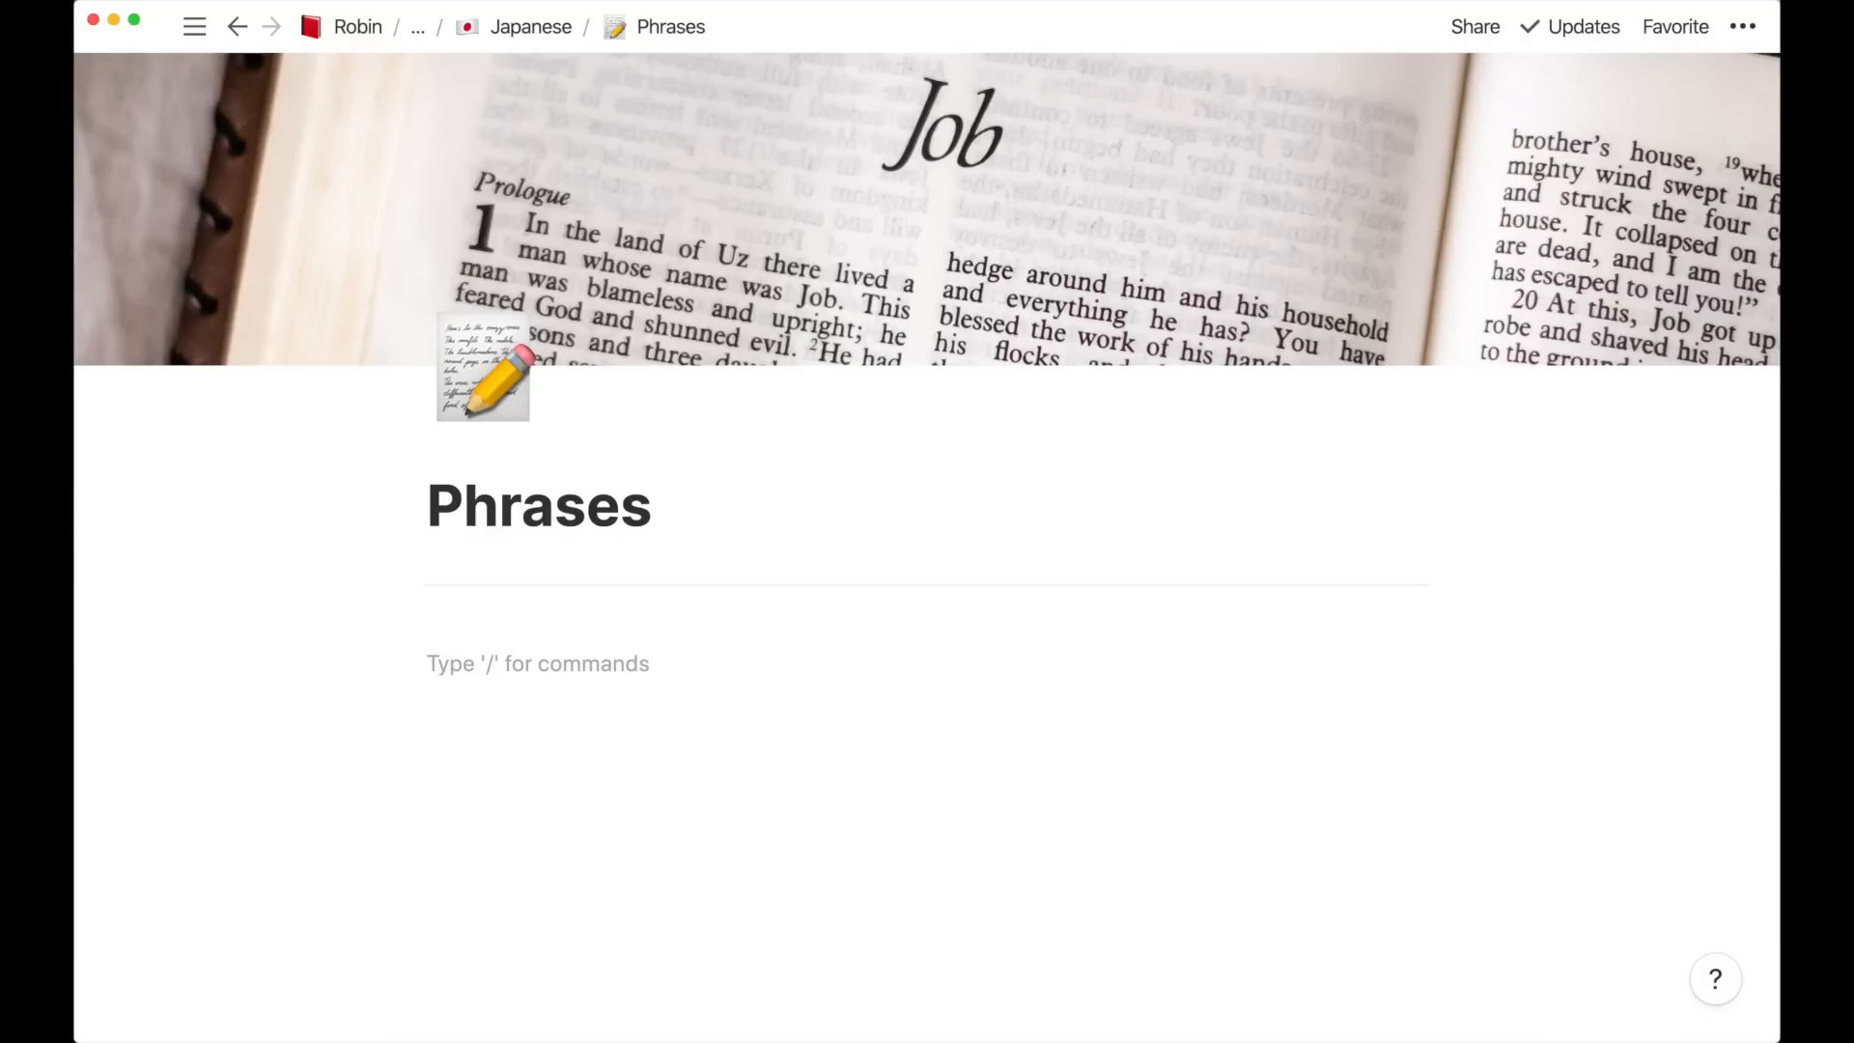
{"action": "type", "text": "/"}
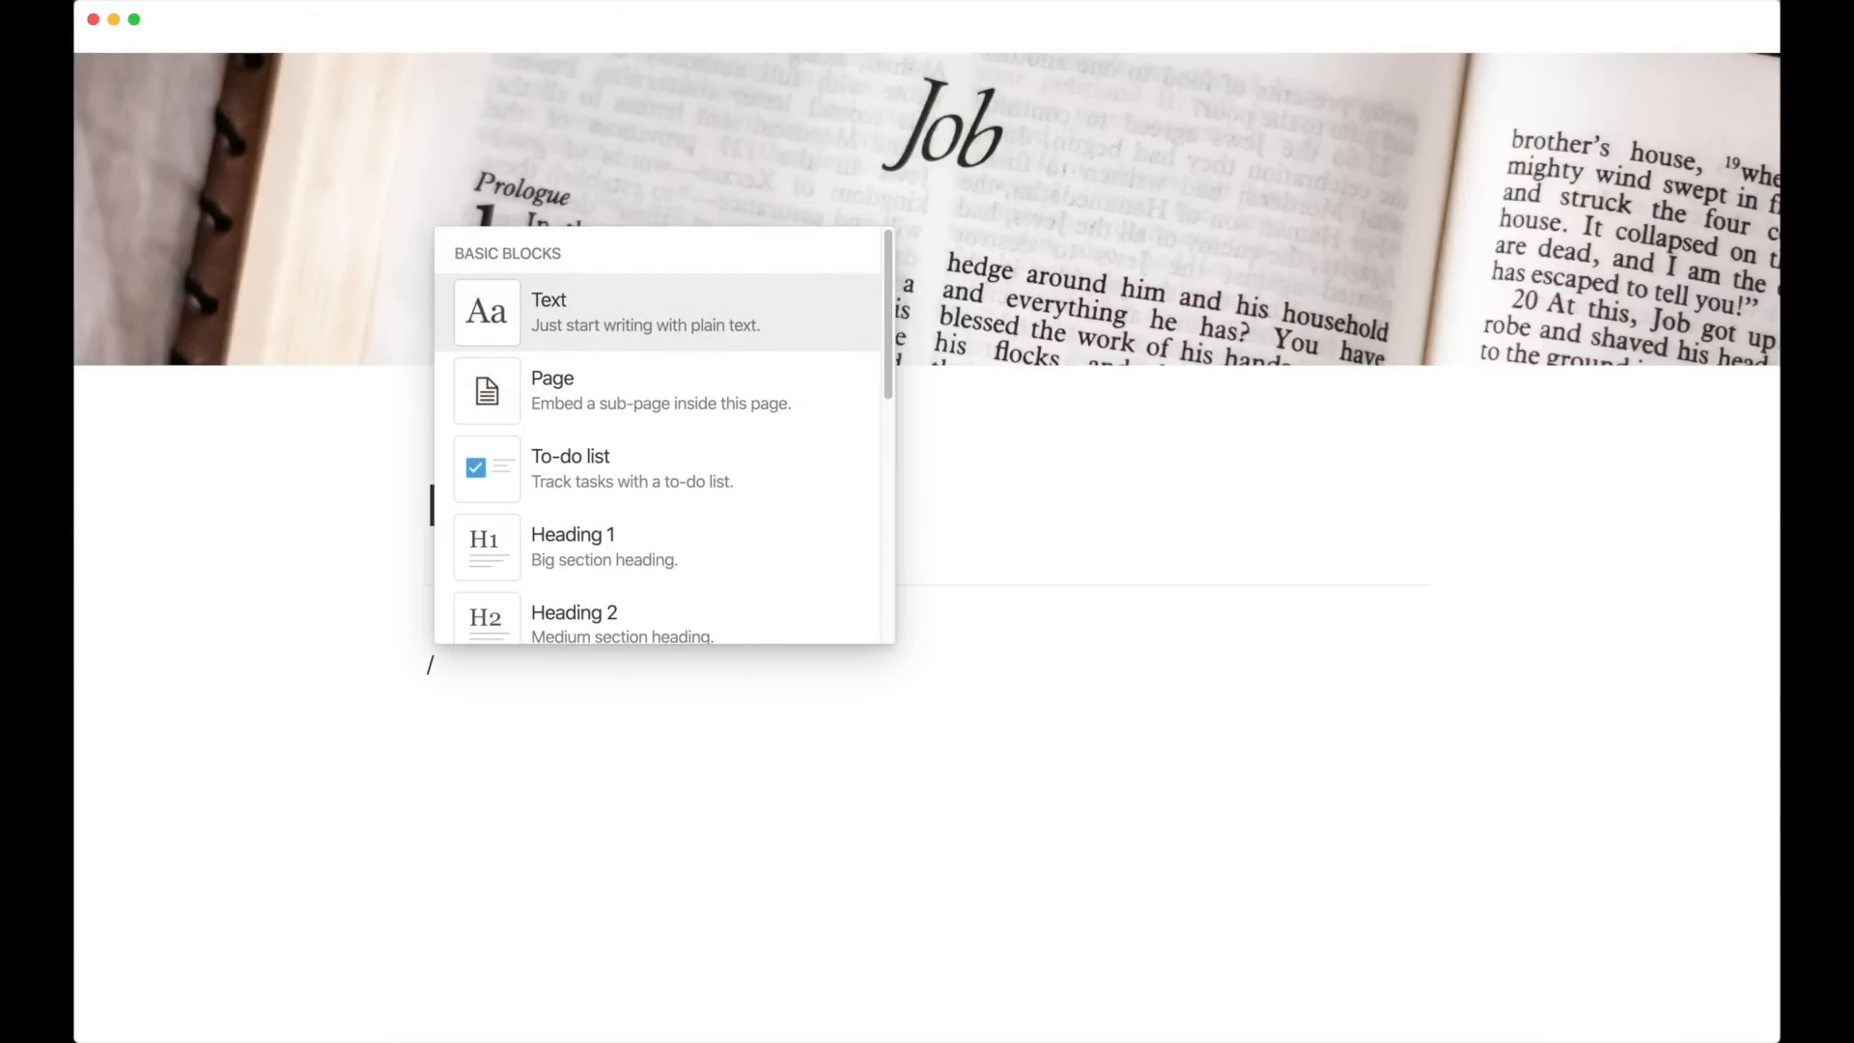
{"action": "type", "text": "2"}
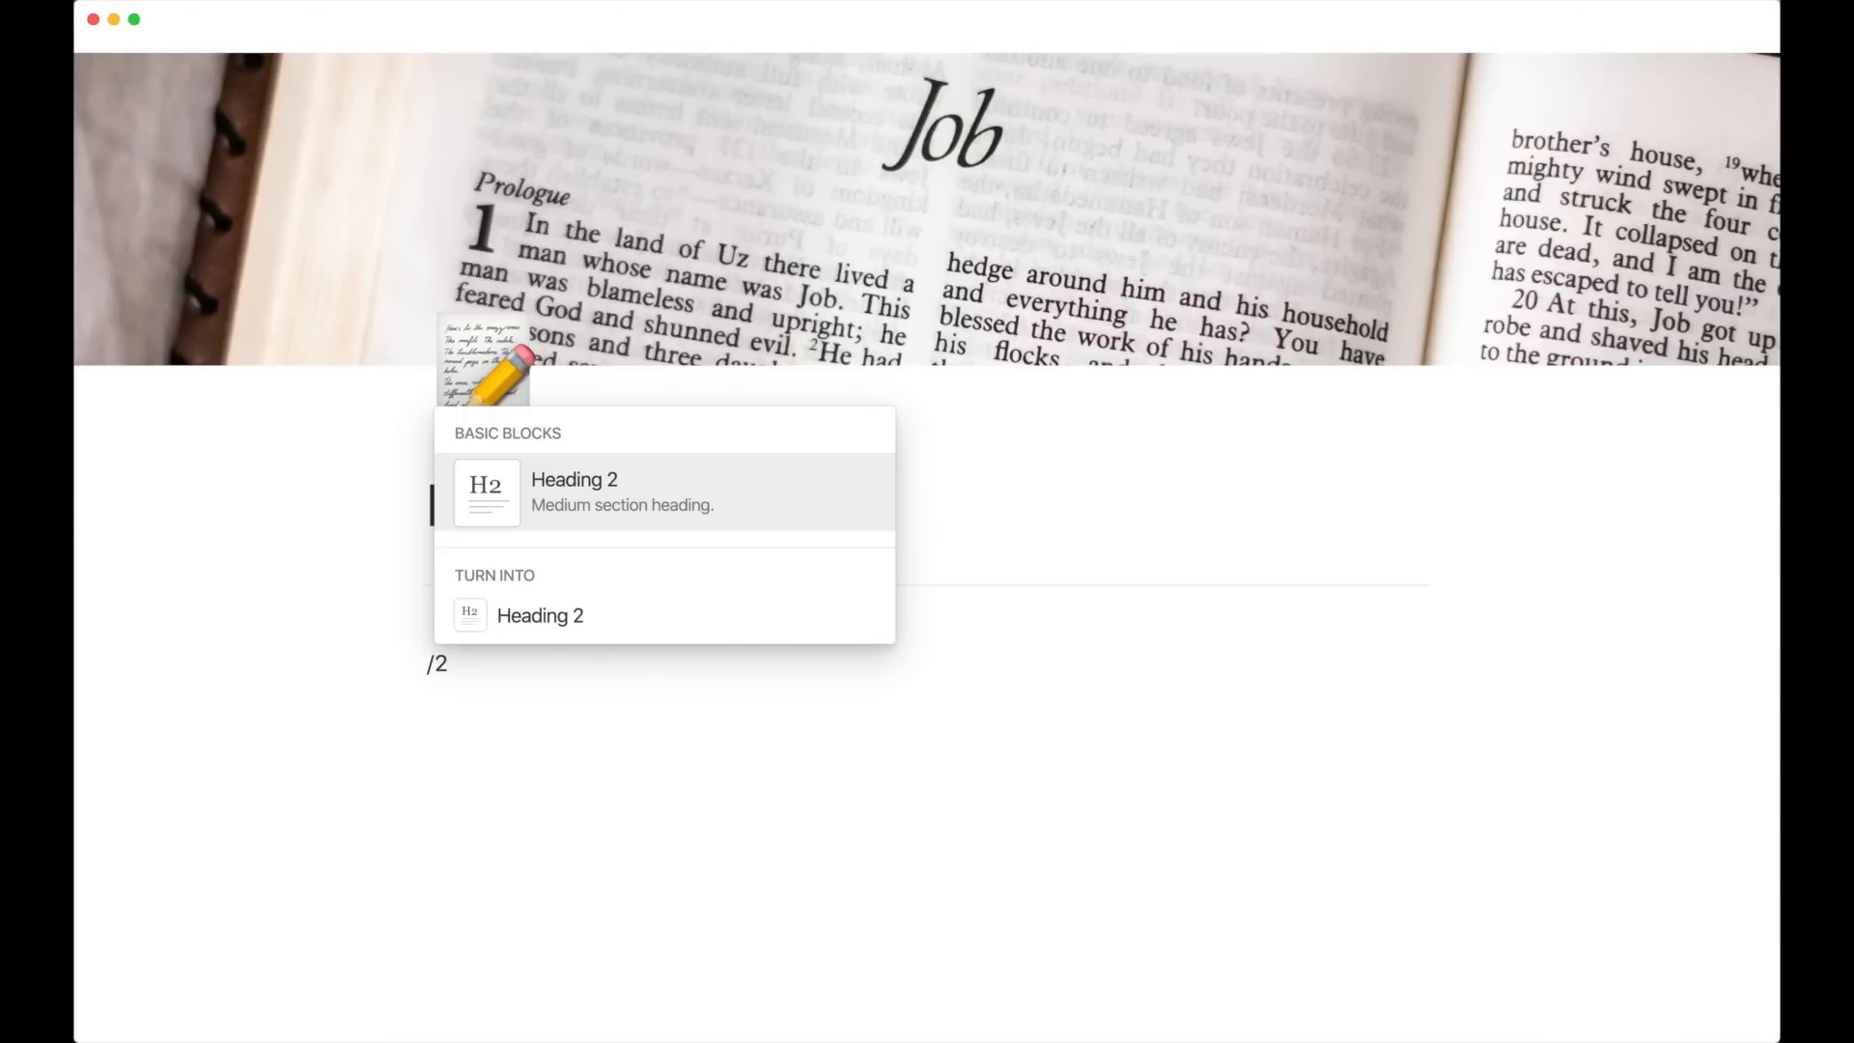
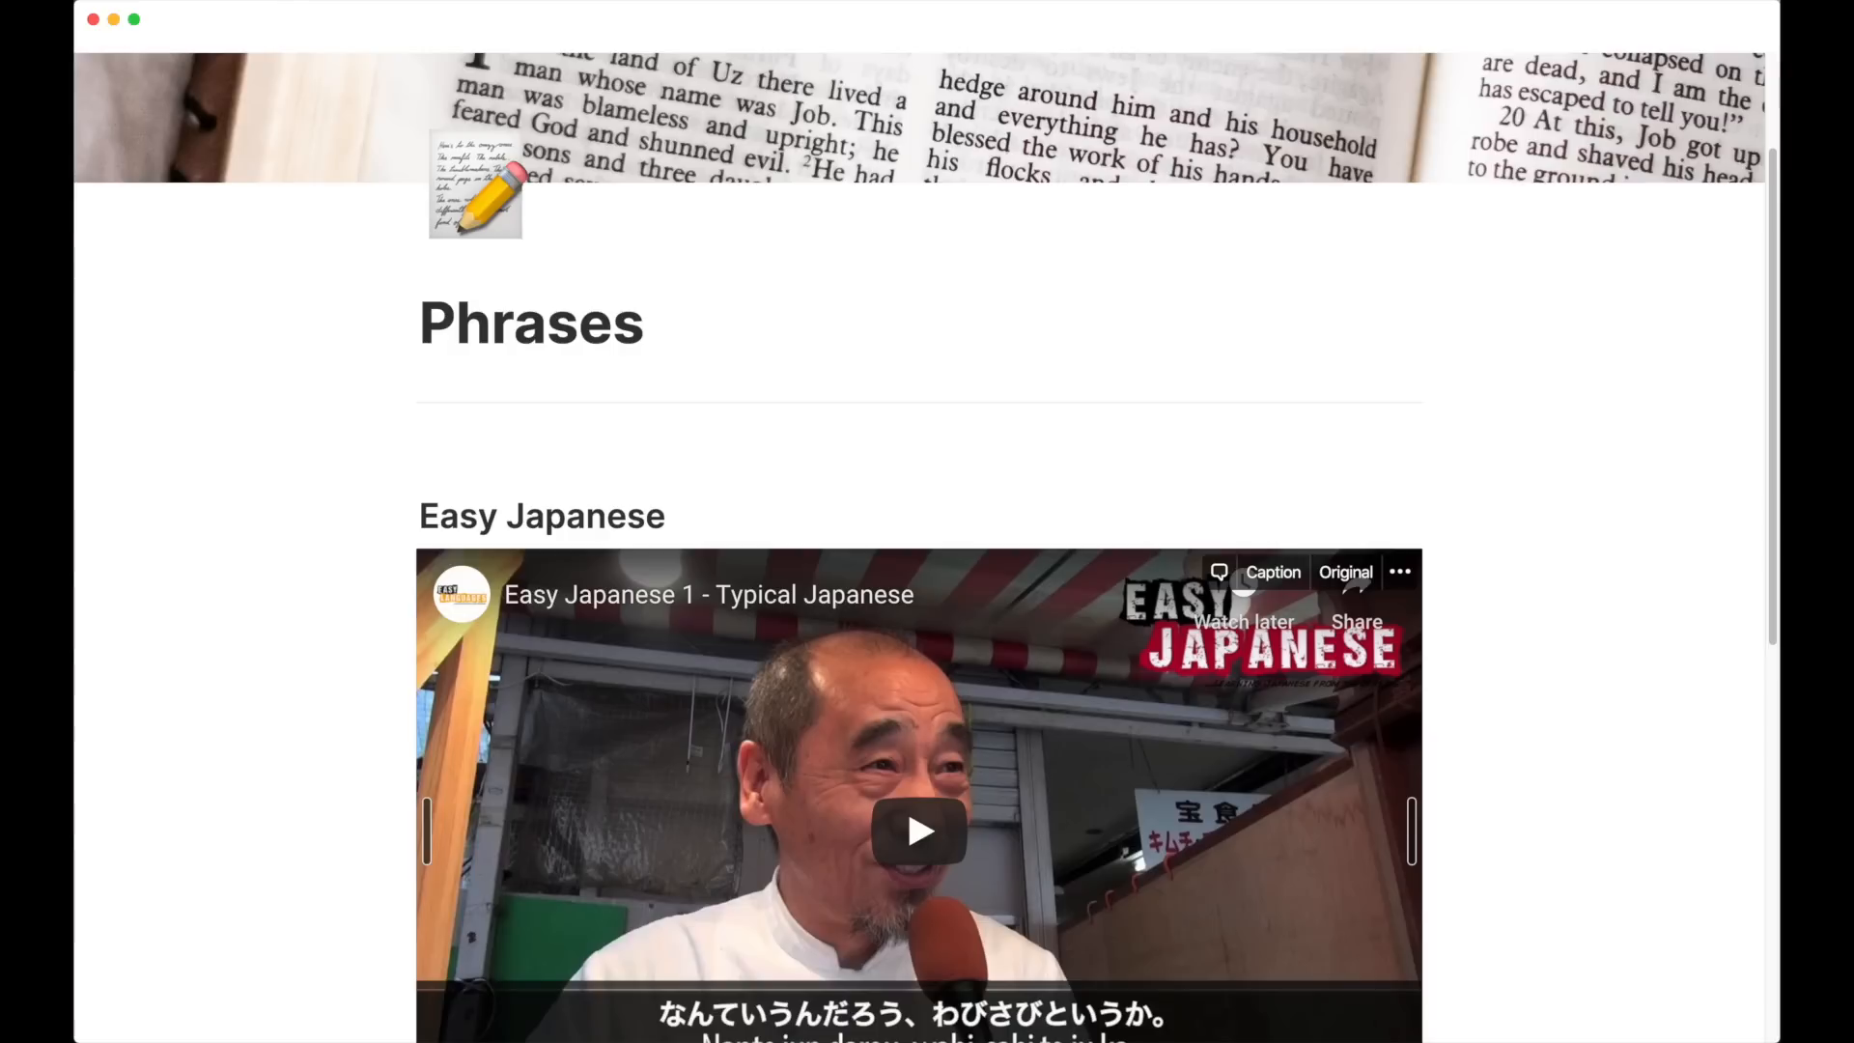
Rename the Name column of the Episode 01 table to 日本語, using Japanese text input
{"action": "scroll", "coordinate": [919, 579], "scroll_direction": "down", "scroll_amount": 5}
{"action": "scroll", "coordinate": [920, 580], "scroll_direction": "down", "scroll_amount": 3}
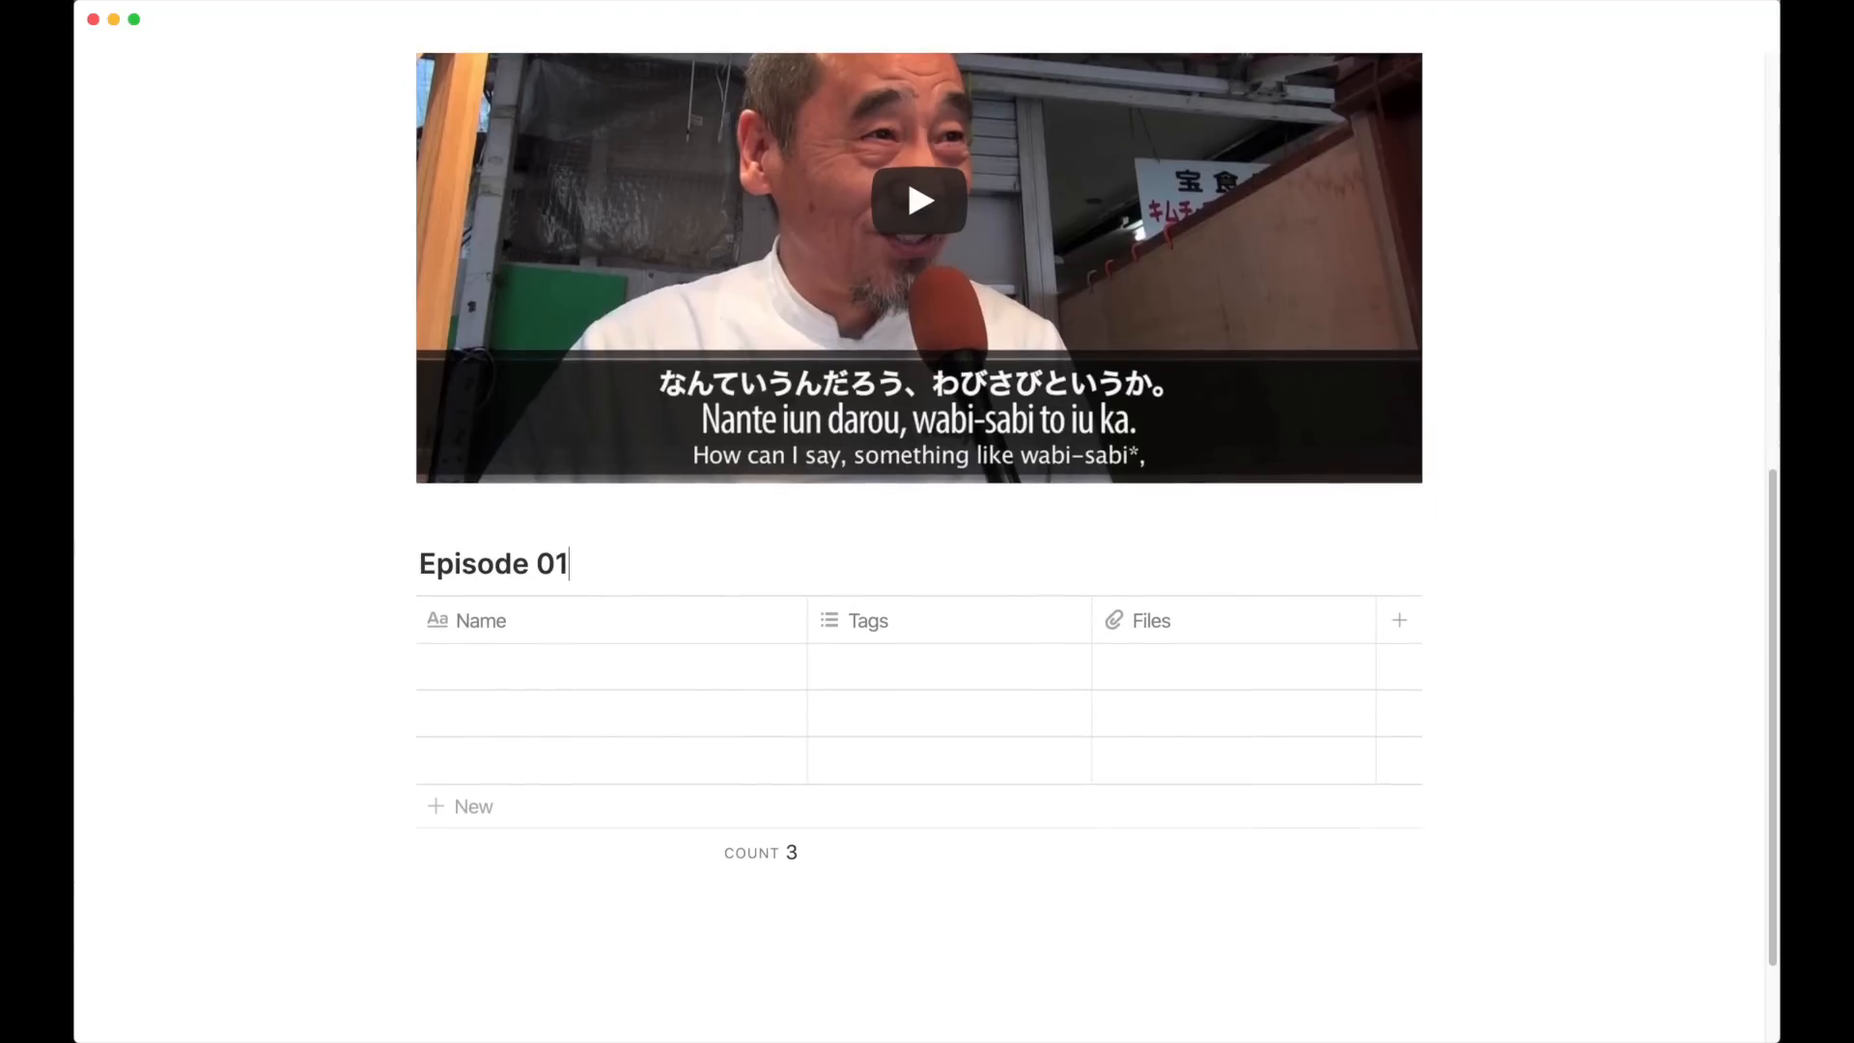
{"action": "scroll", "coordinate": [634, 707], "scroll_direction": "down", "scroll_amount": 2}
{"action": "left_click", "coordinate": [485, 536]}
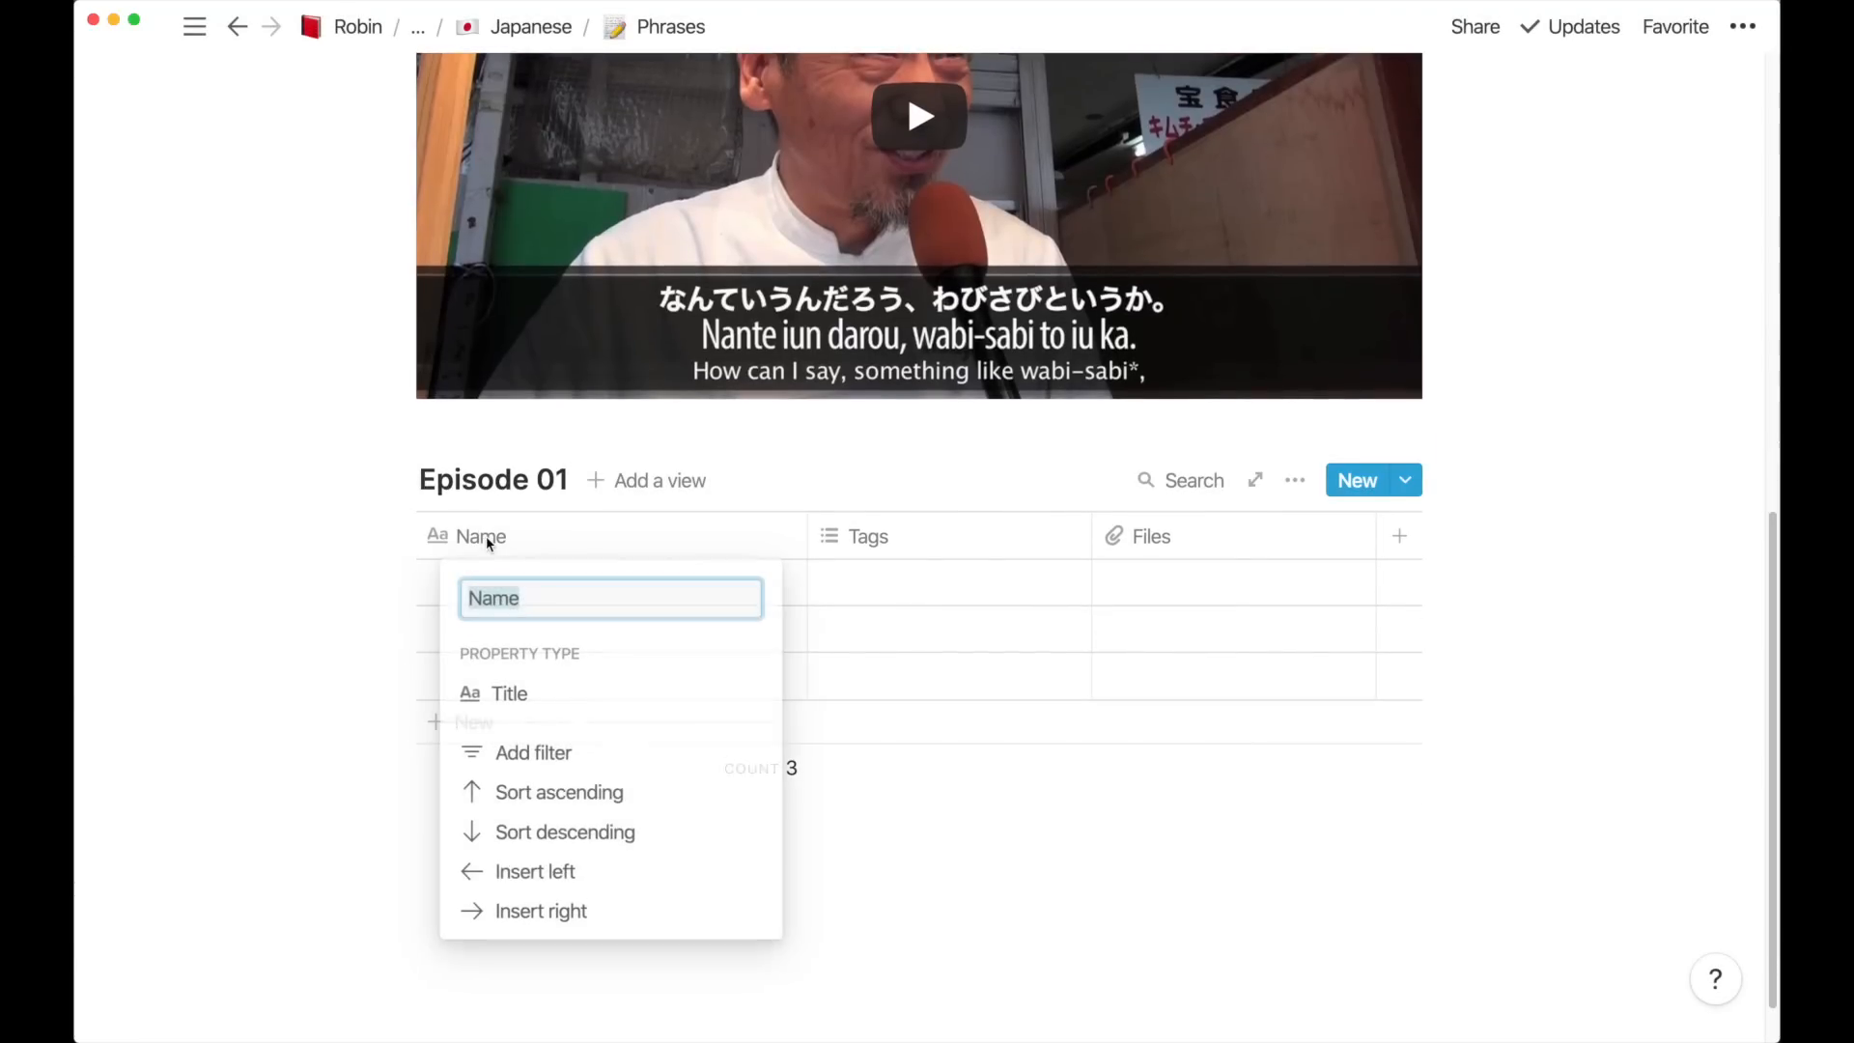
{"action": "type", "text": "Japanese"}
{"action": "key", "text": "alt+BackSpace"}
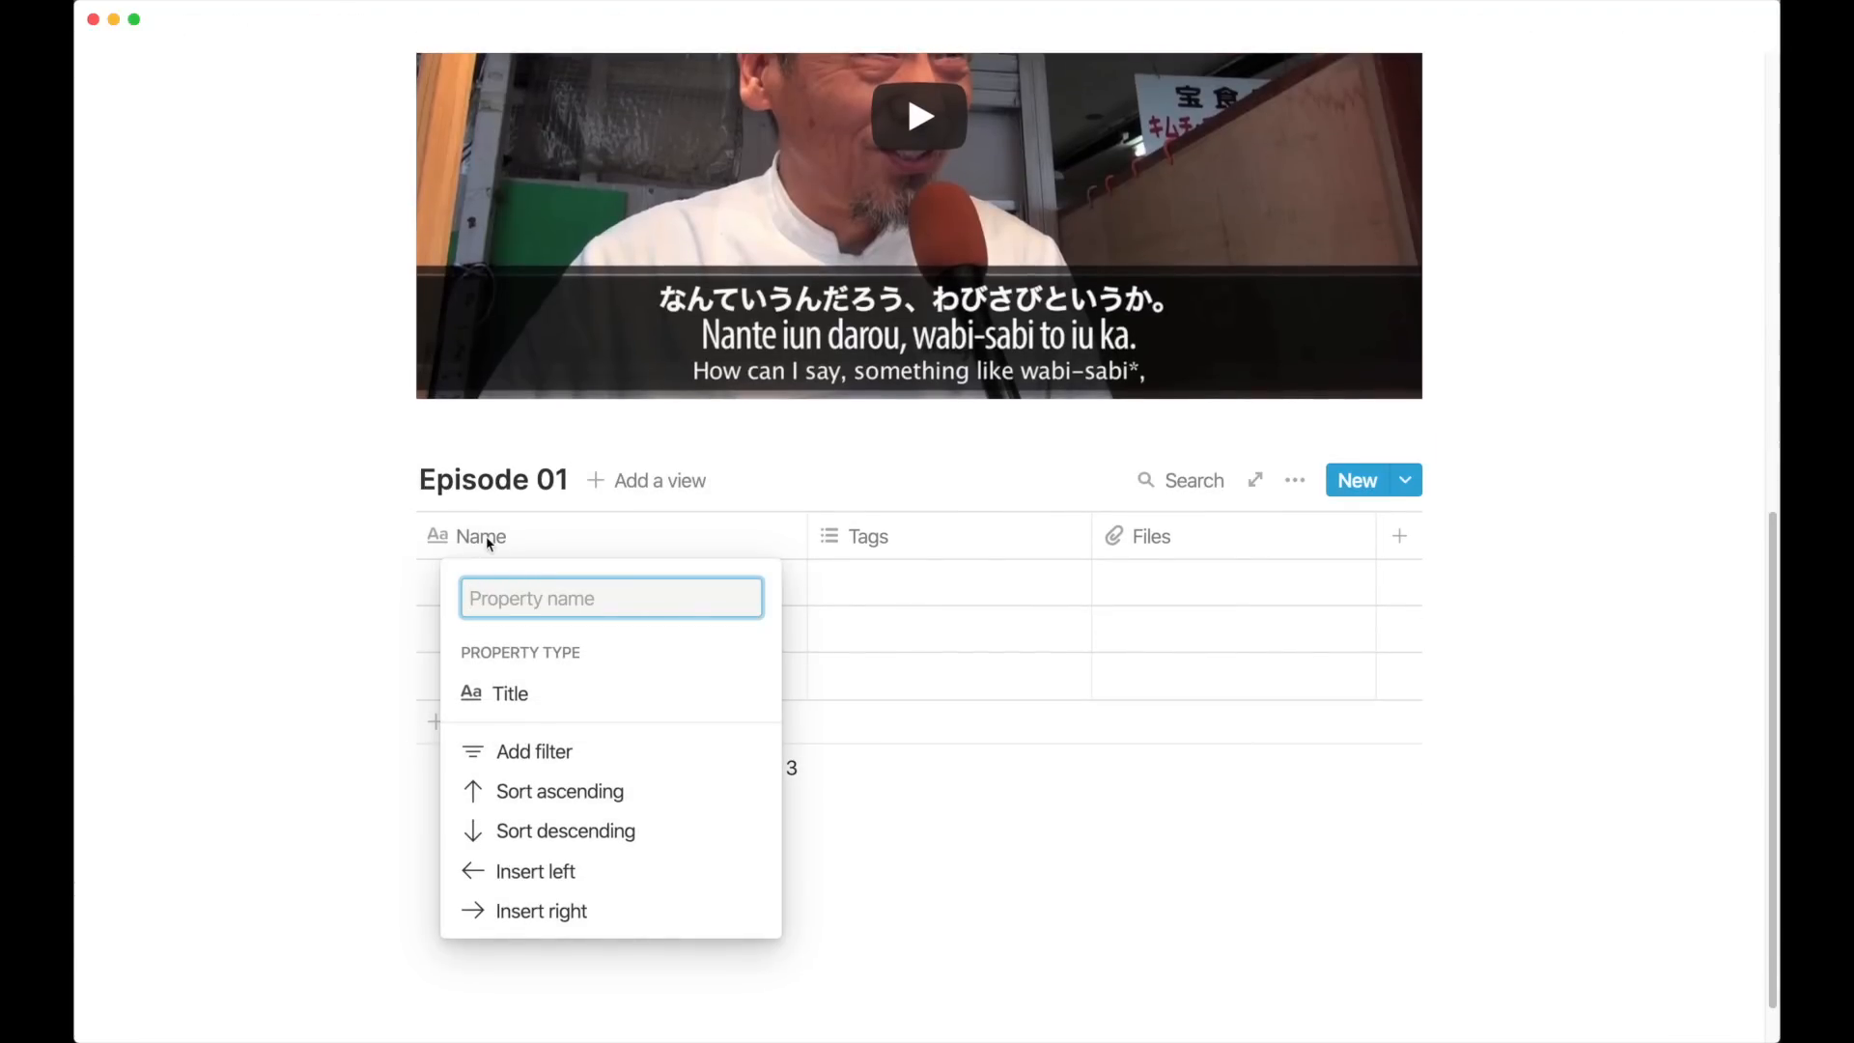
{"action": "key", "text": "ctrl+space"}
{"action": "key", "text": "ctrl+space"}
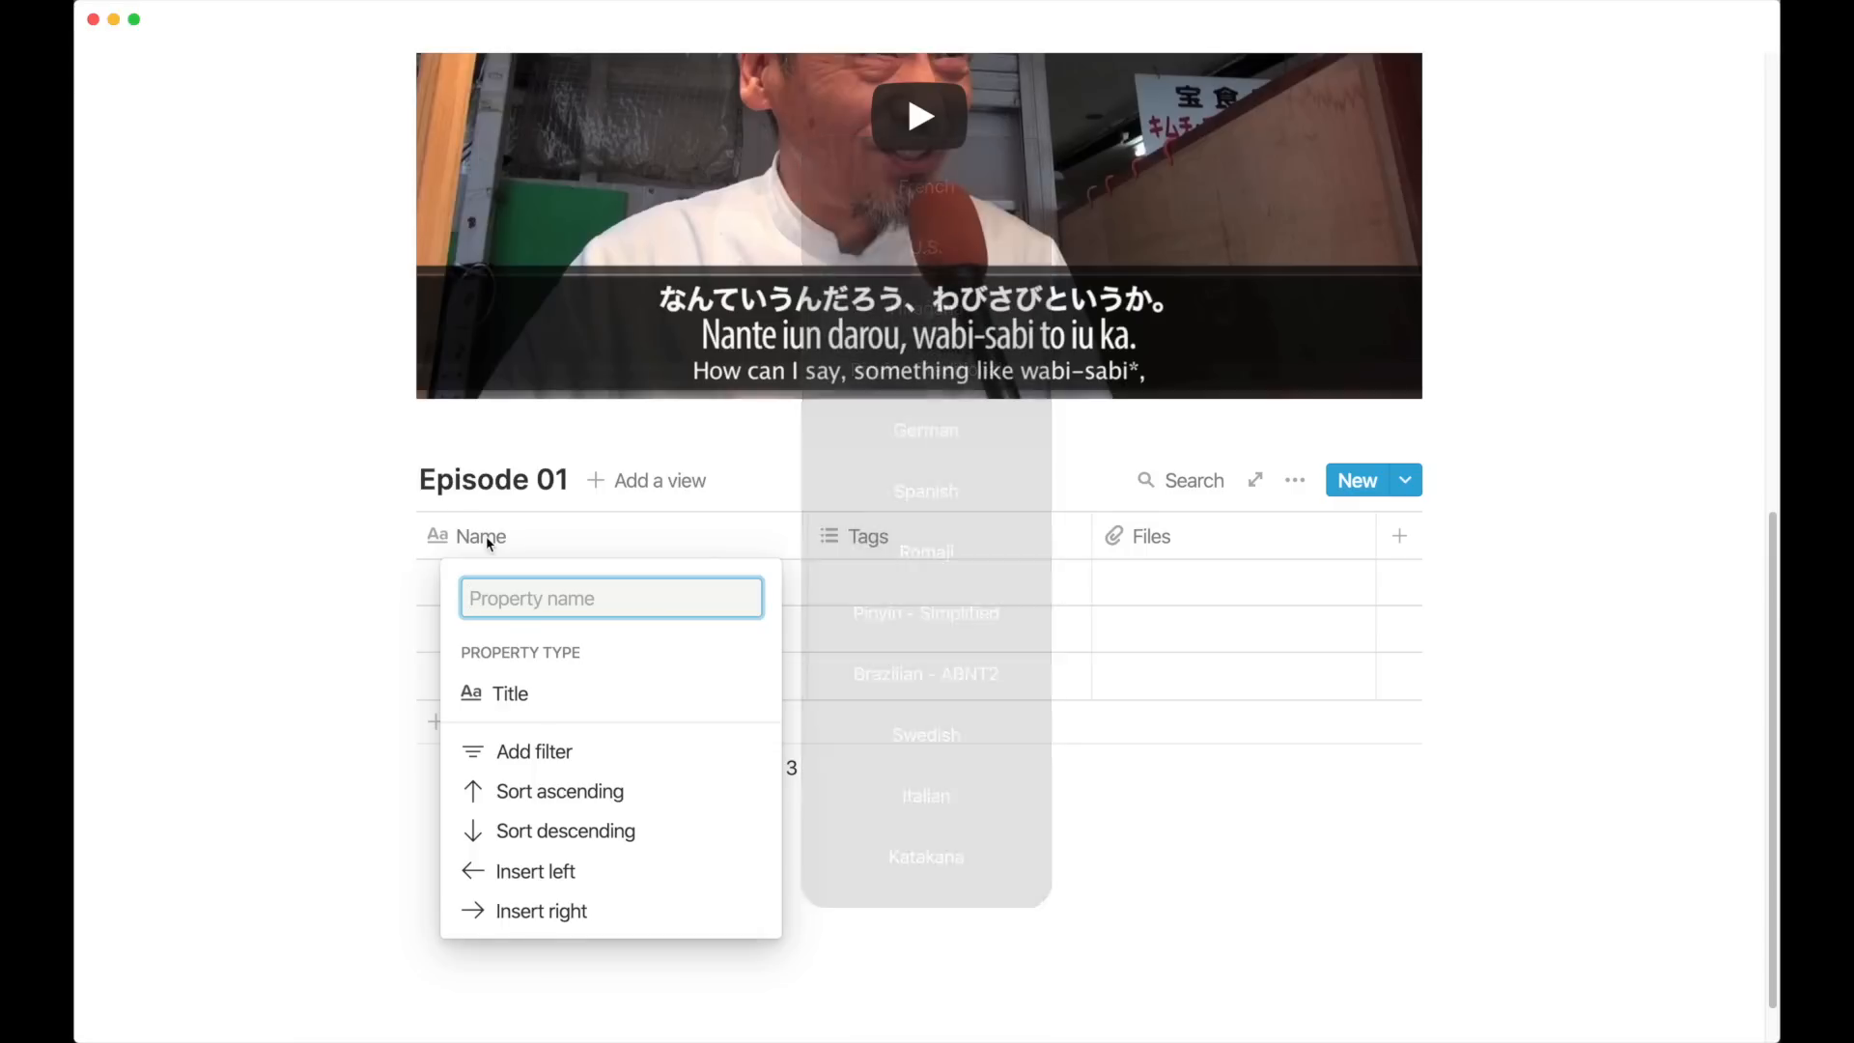
{"action": "type", "text": "nihongo"}
{"action": "key", "text": "space"}
{"action": "key", "text": "Return"}
{"action": "key", "text": "Return"}
{"action": "left_click", "coordinate": [500, 538]}
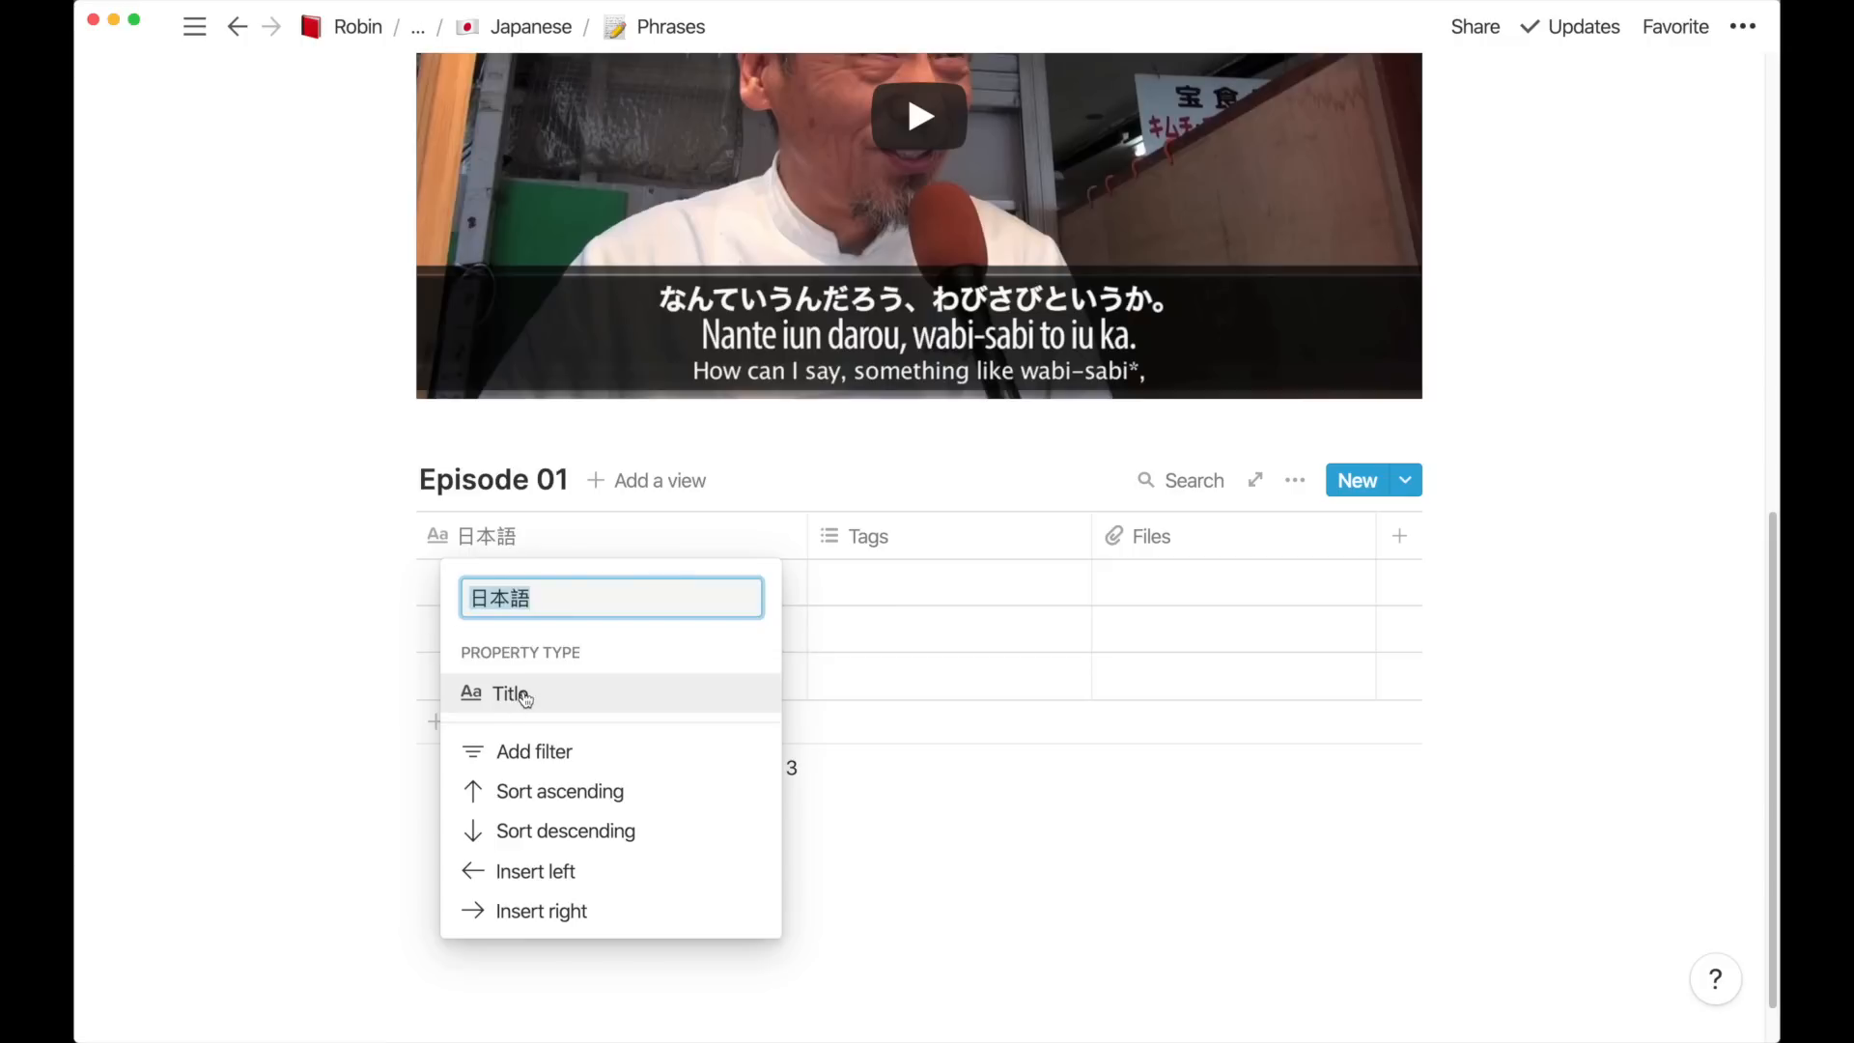
{"action": "left_click", "coordinate": [351, 663]}
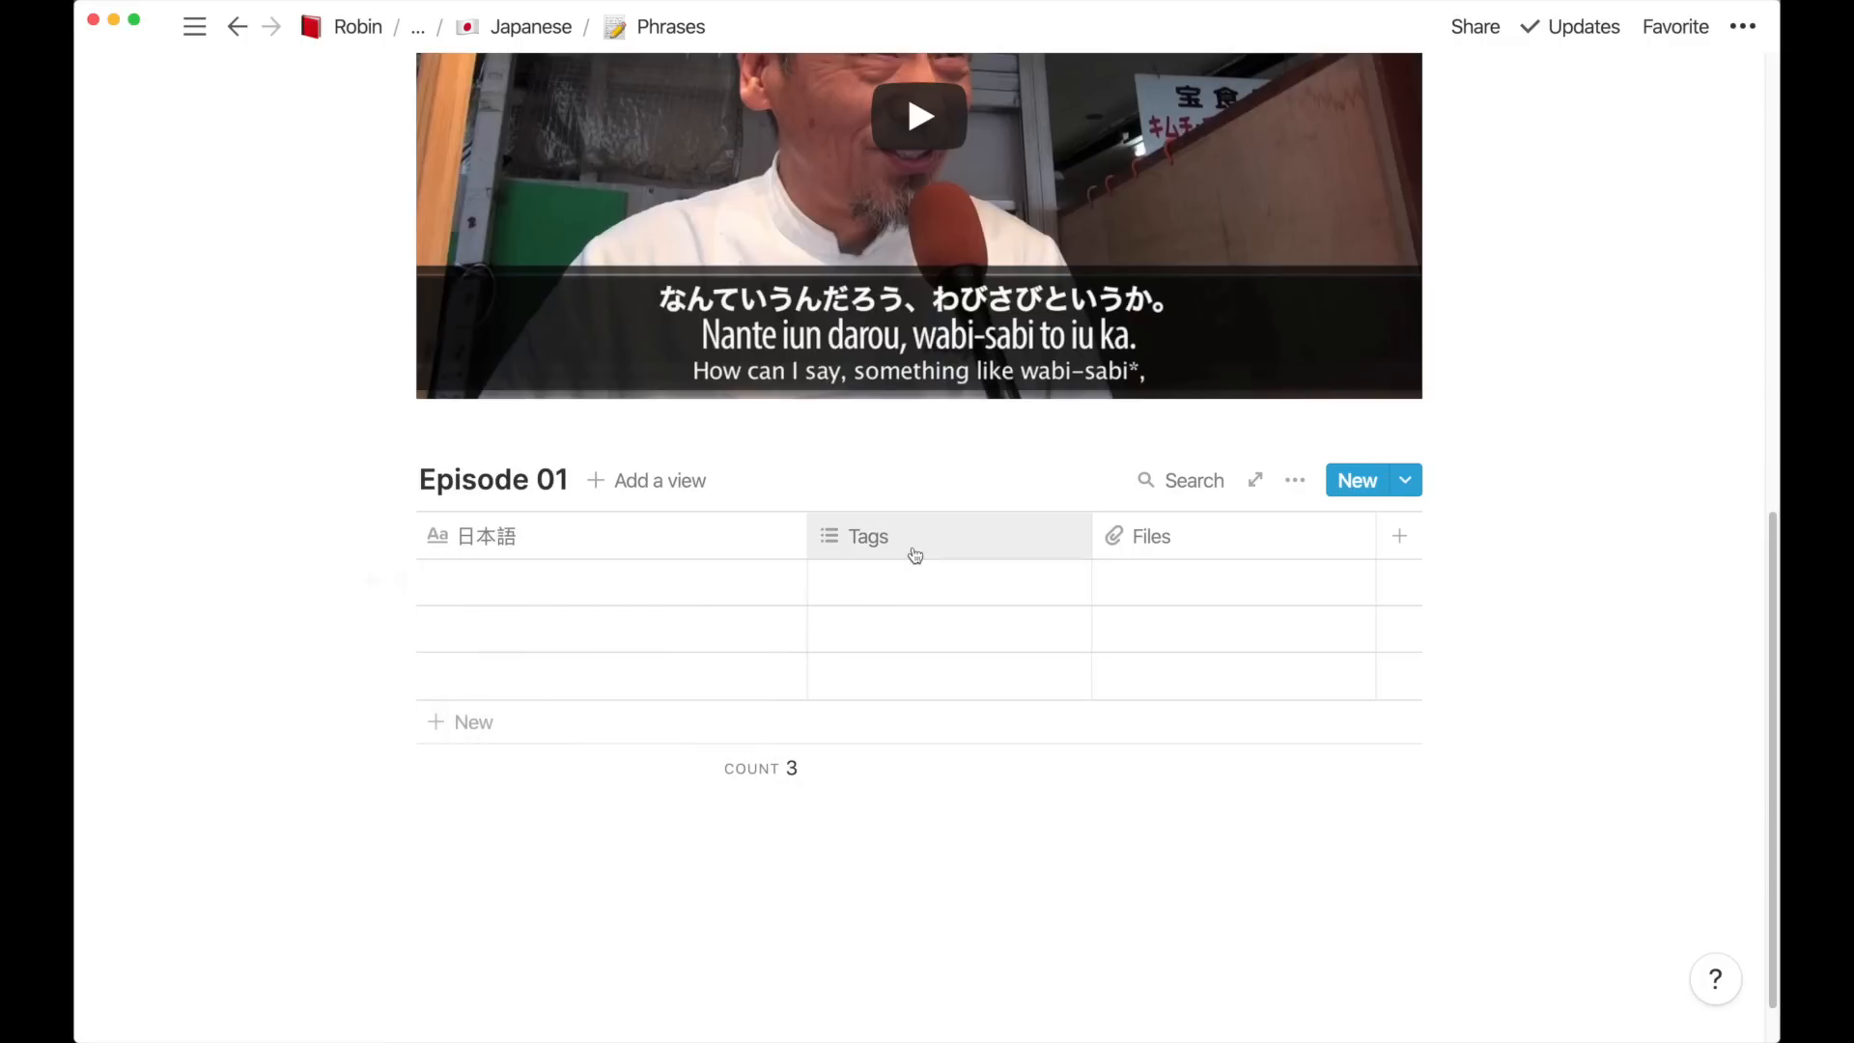
Rename the Tags column of the Episode 01 table to English, switching the text input away from Japanese
{"action": "left_click", "coordinate": [911, 543]}
{"action": "type", "text": "Eg"}
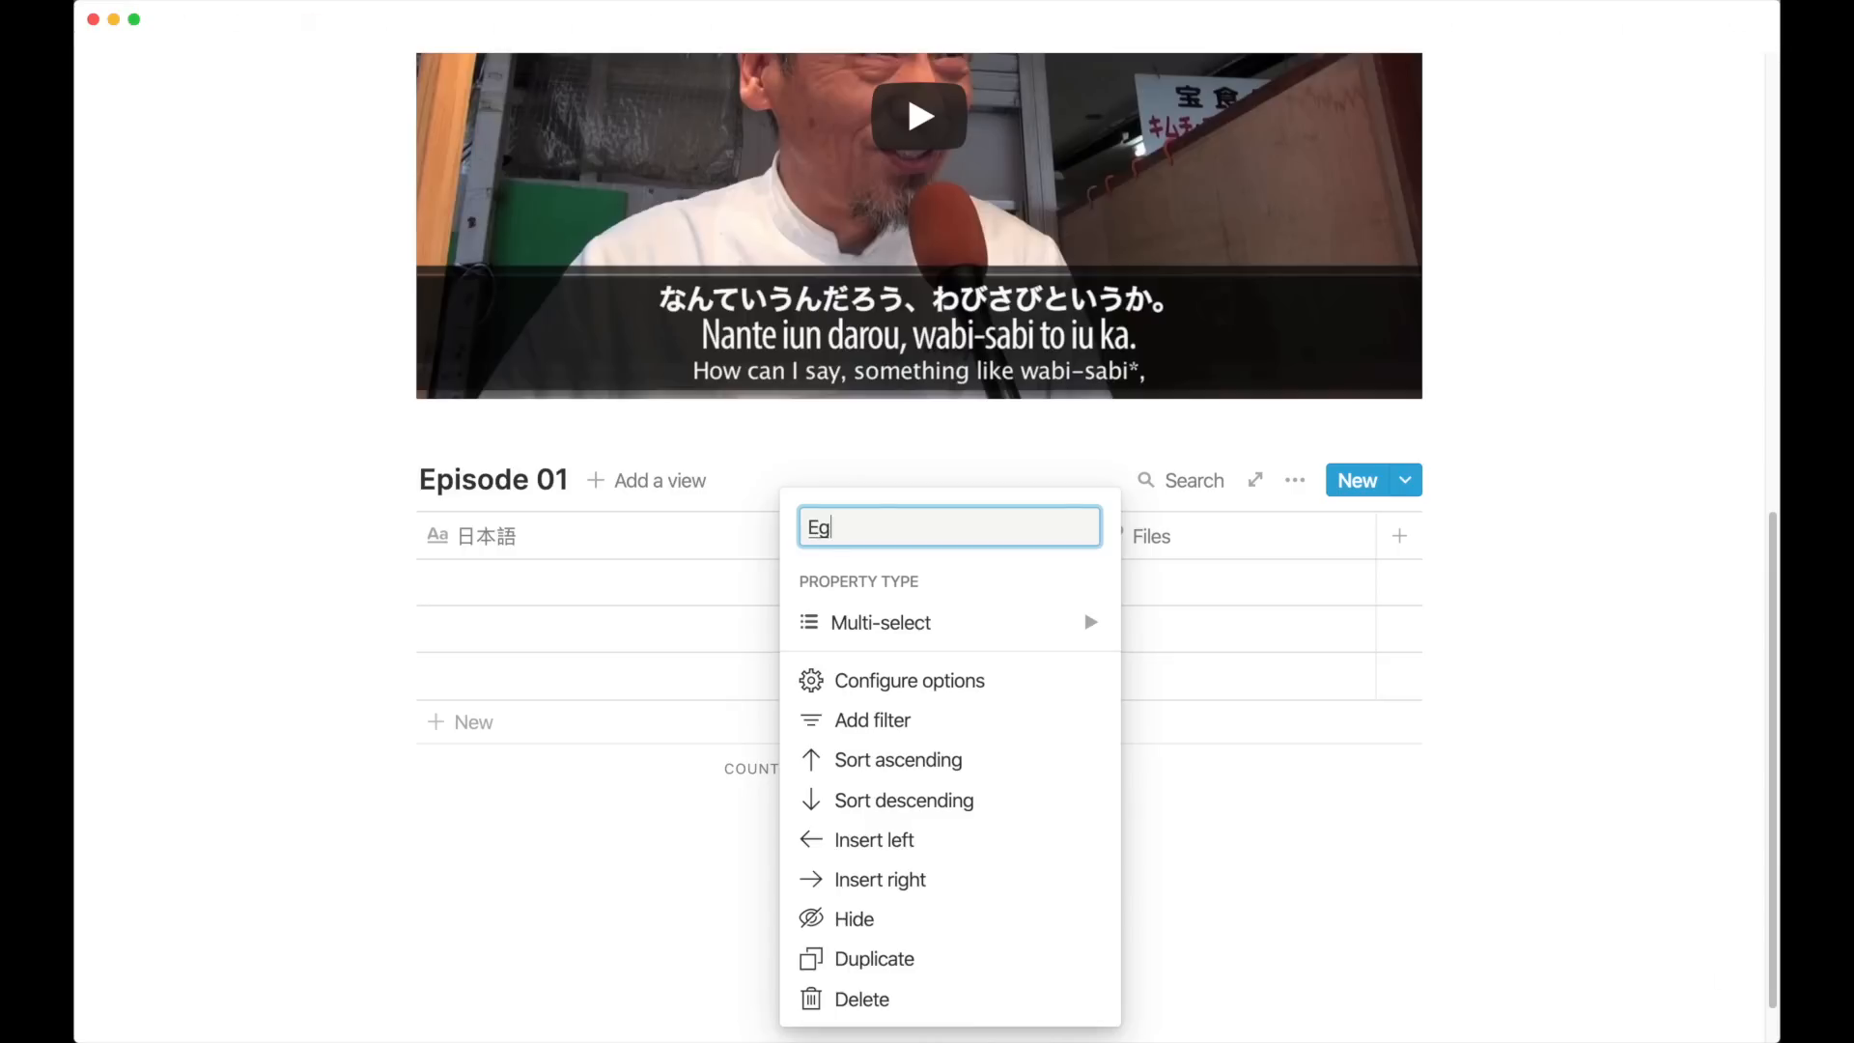
{"action": "type", "text": "glish"}
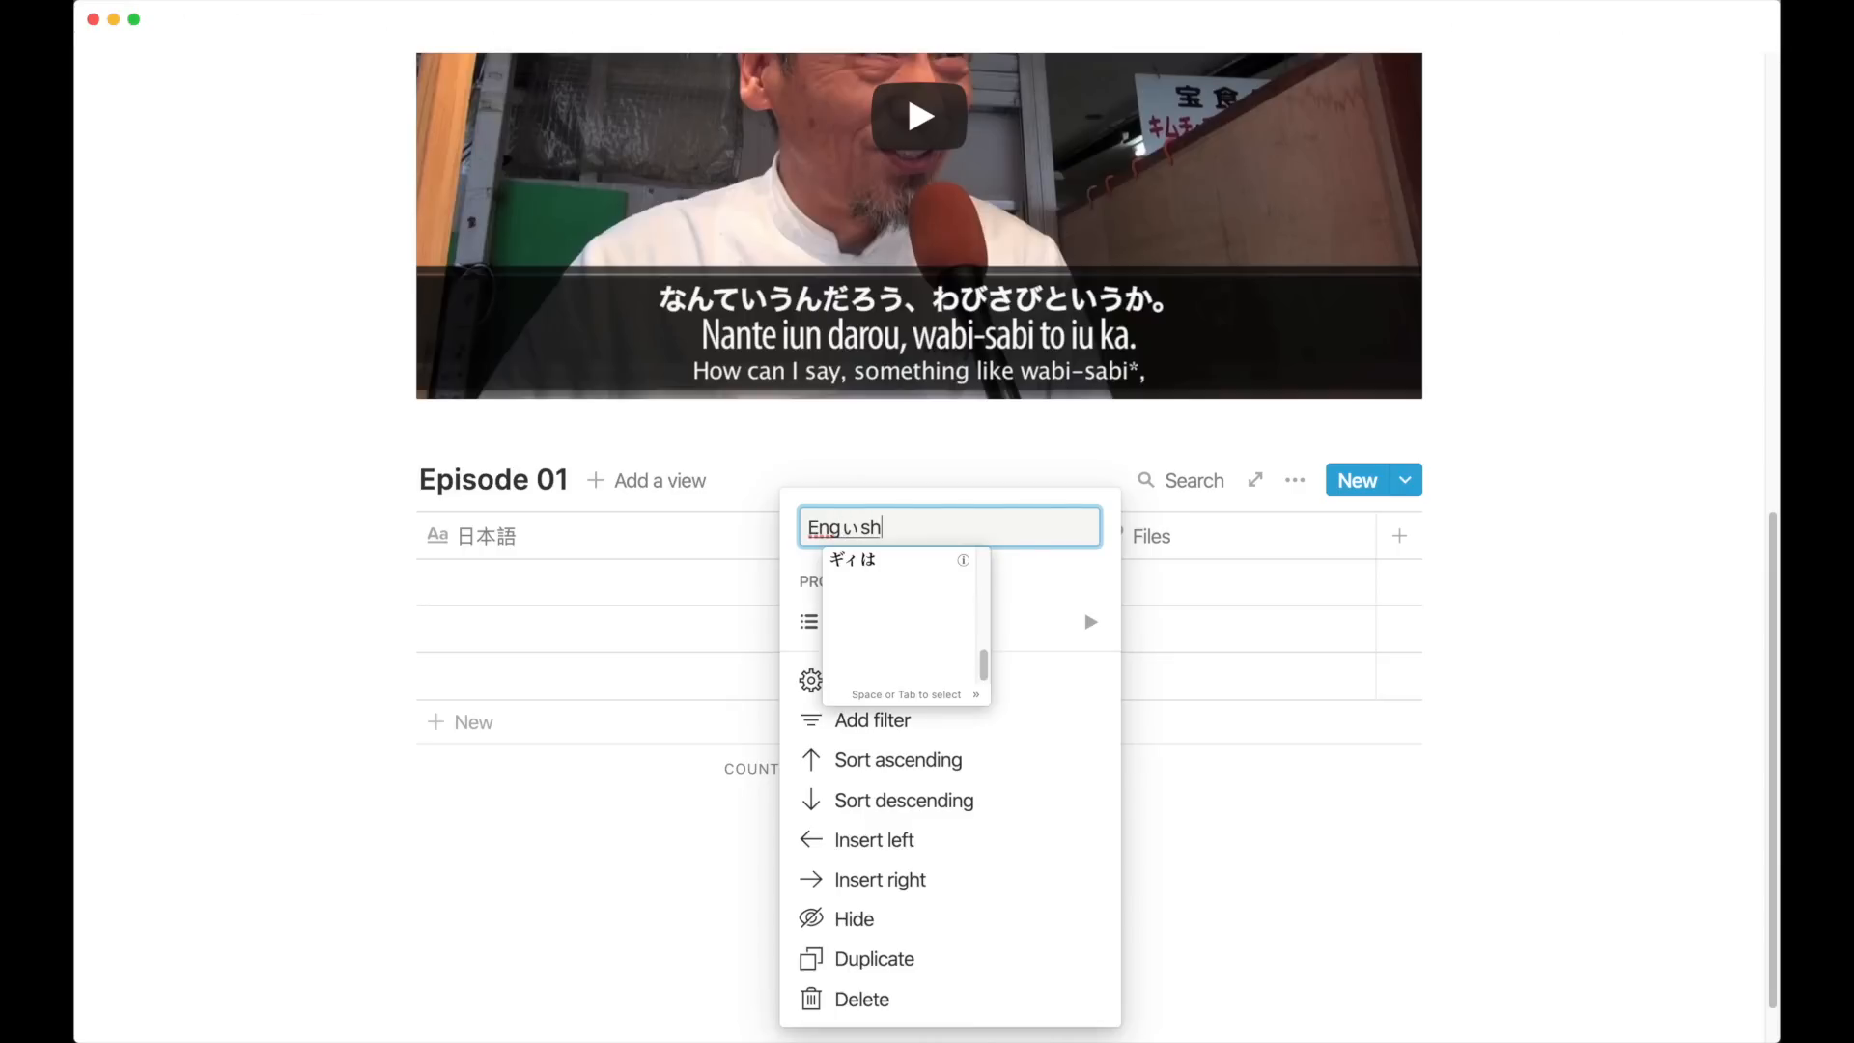
{"action": "key", "text": "ctrl+space"}
{"action": "key", "text": "Up"}
{"action": "key", "text": "Up"}
{"action": "key", "text": "Up"}
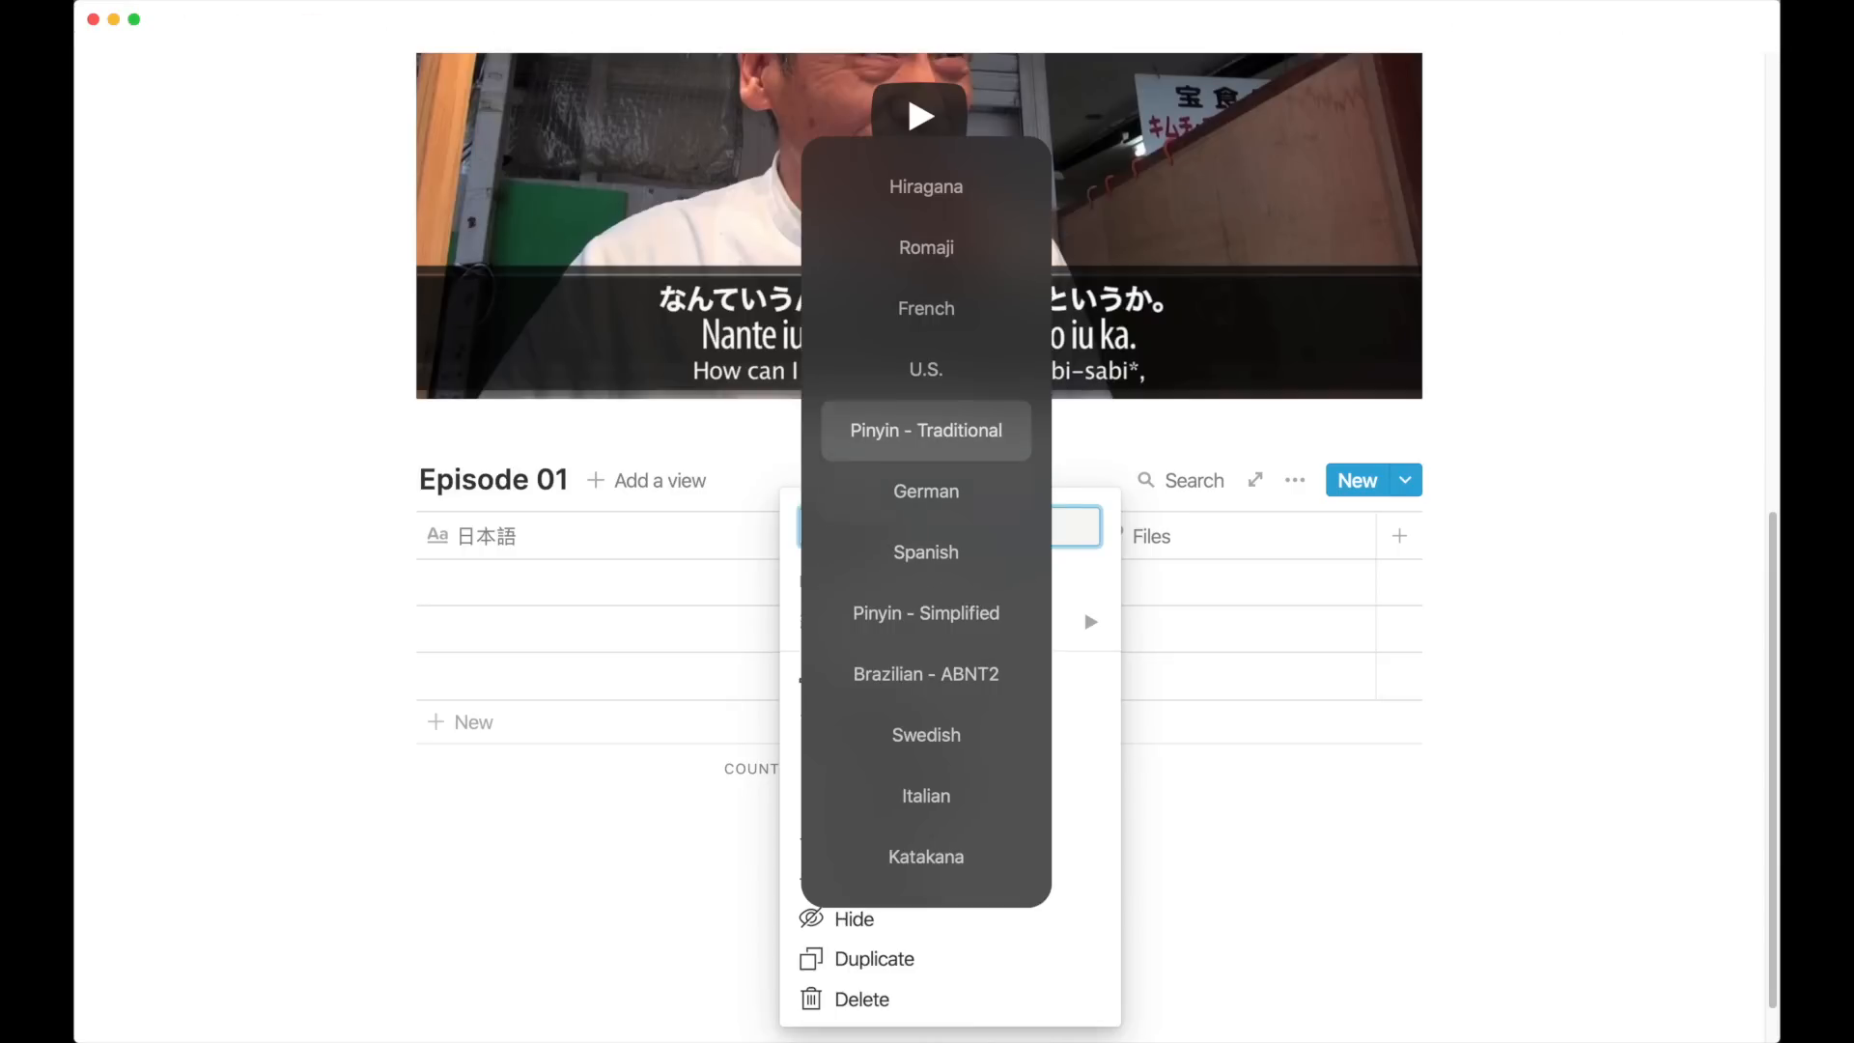
{"action": "key", "text": "BackSpace"}
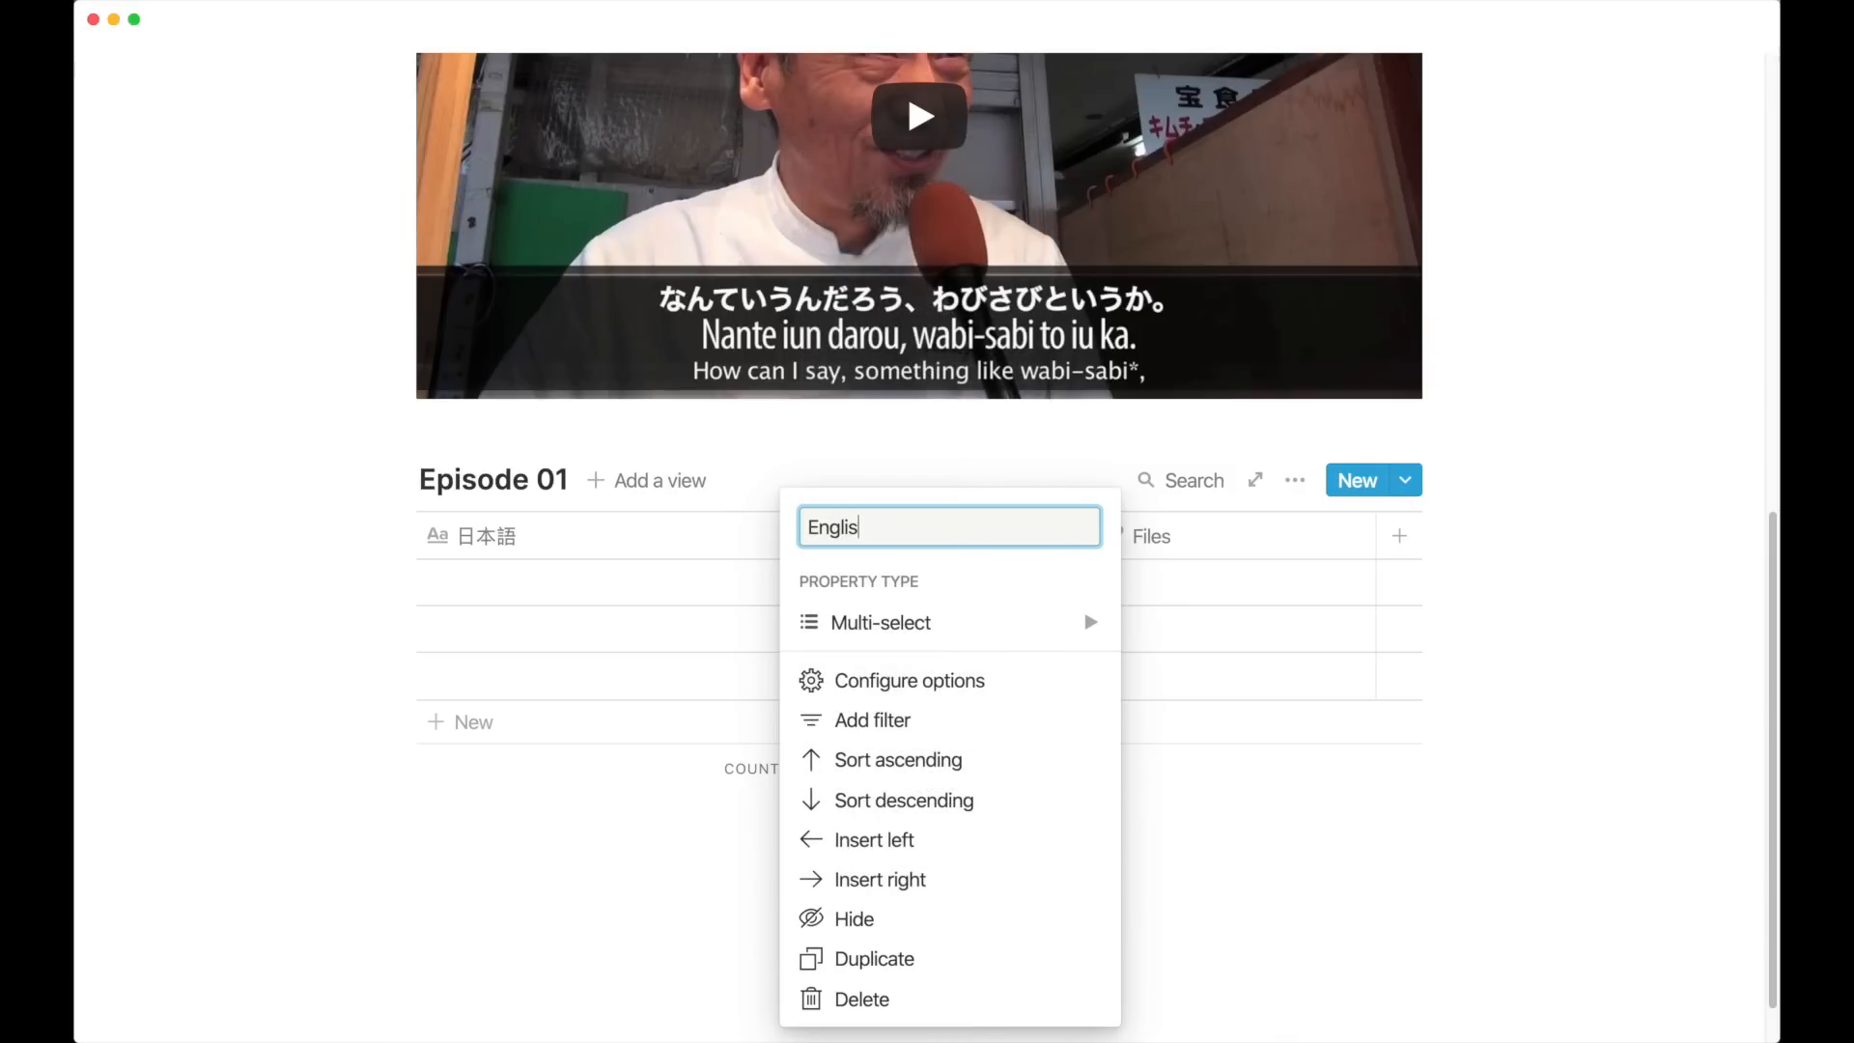
Change the English column's property type to Text
{"action": "left_click", "coordinate": [923, 630]}
{"action": "left_click", "coordinate": [1196, 369]}
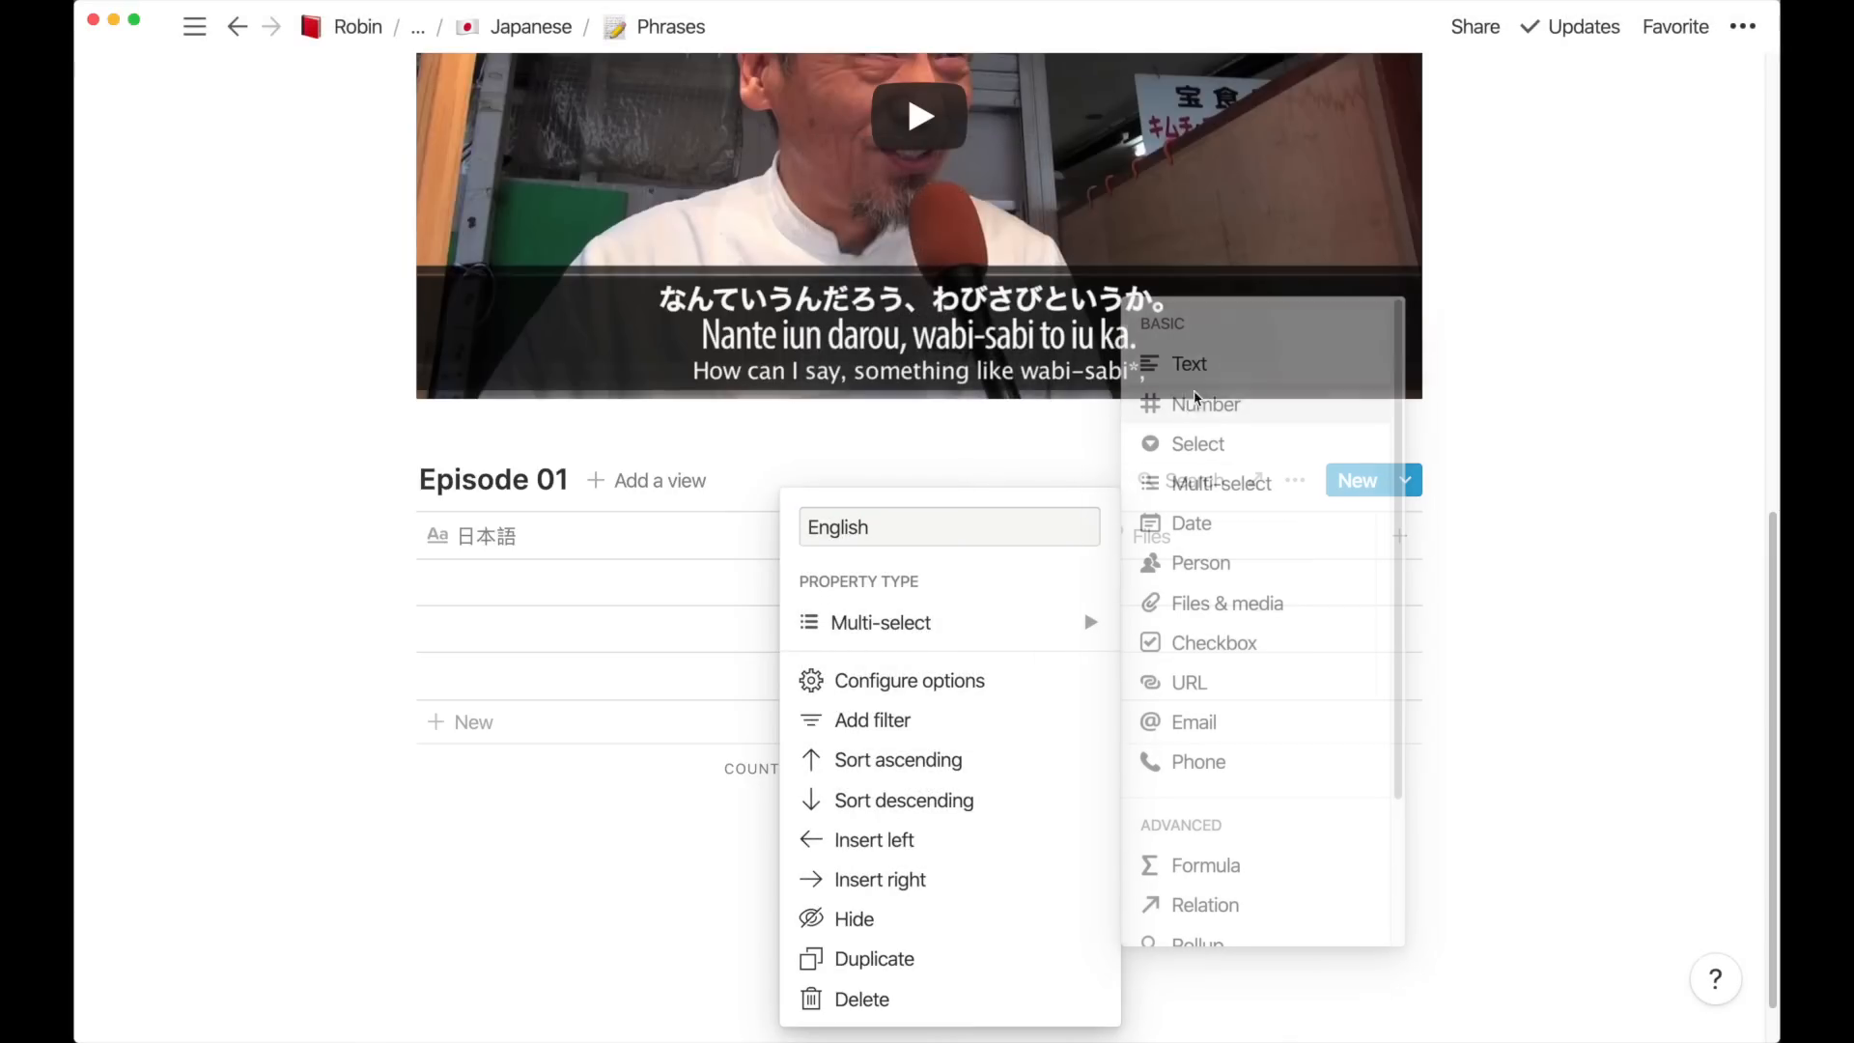
{"action": "left_click", "coordinate": [930, 620]}
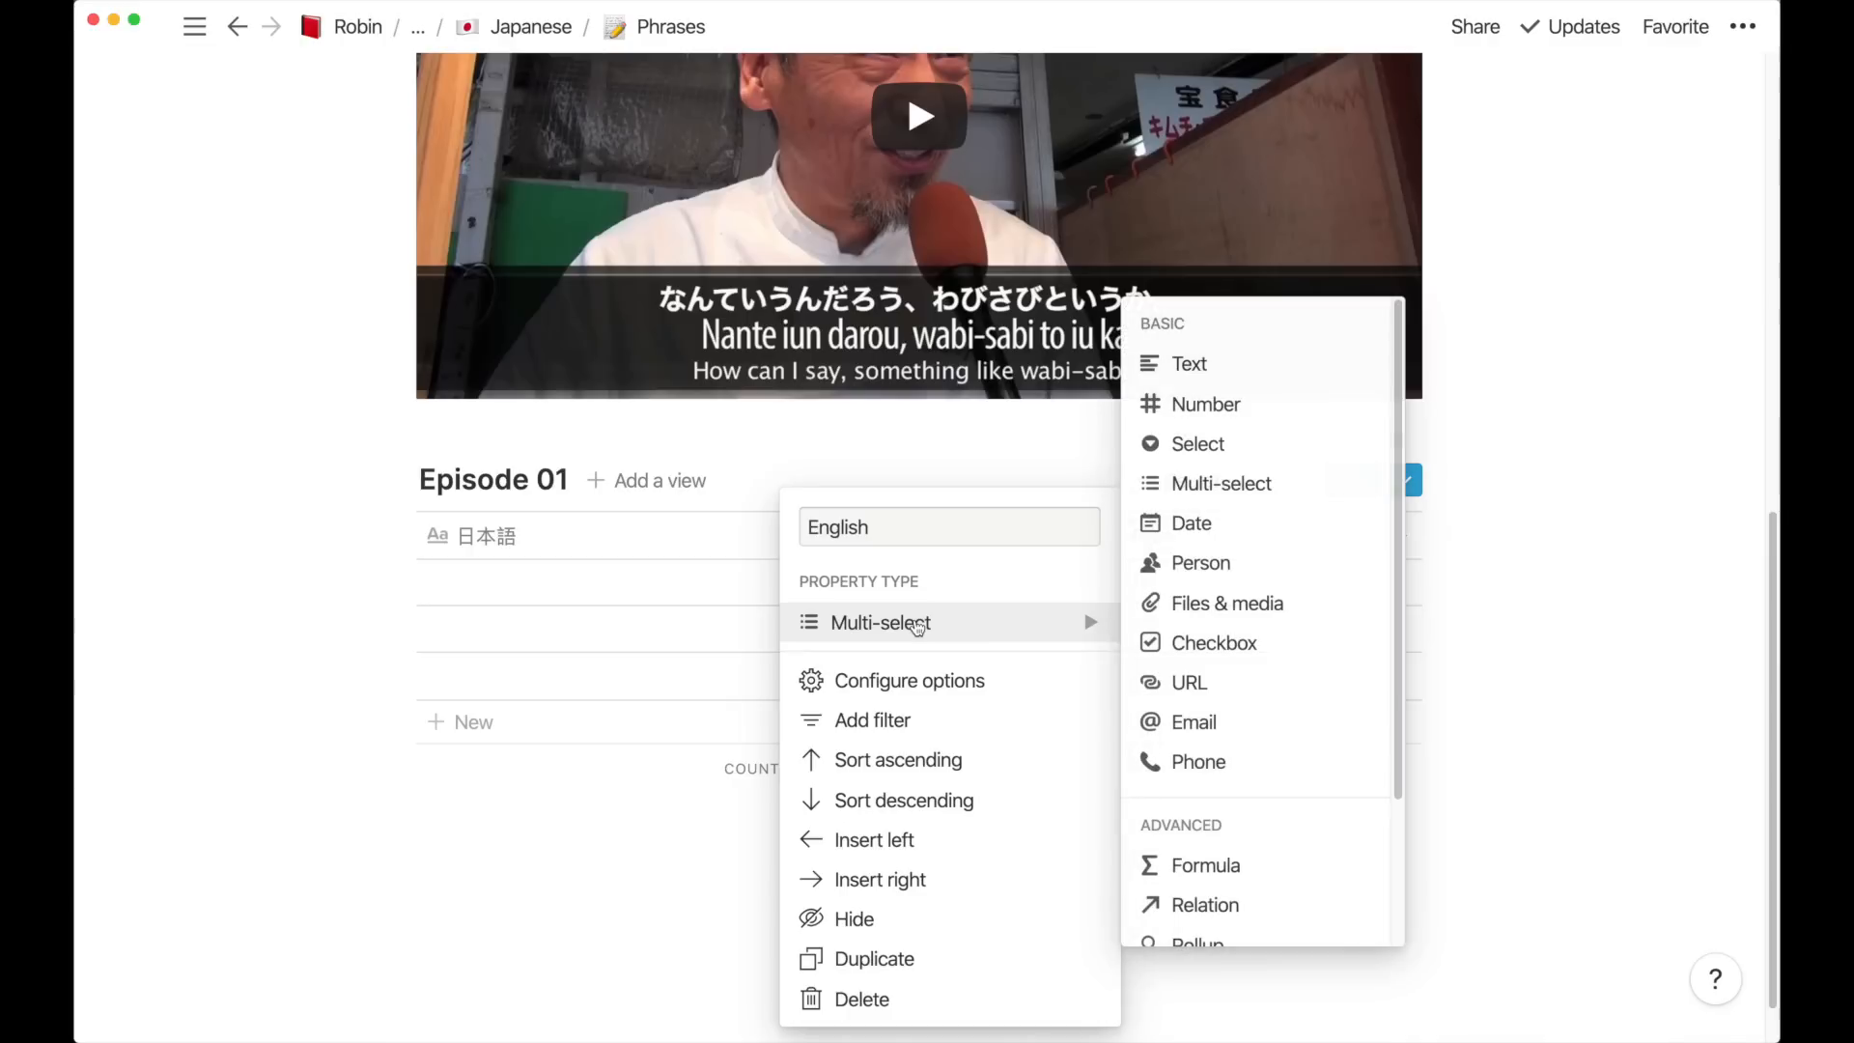
{"action": "left_click", "coordinate": [1188, 365]}
Delete the Files column from the Episode 01 table and confirm the deletion
{"action": "left_click", "coordinate": [1270, 536]}
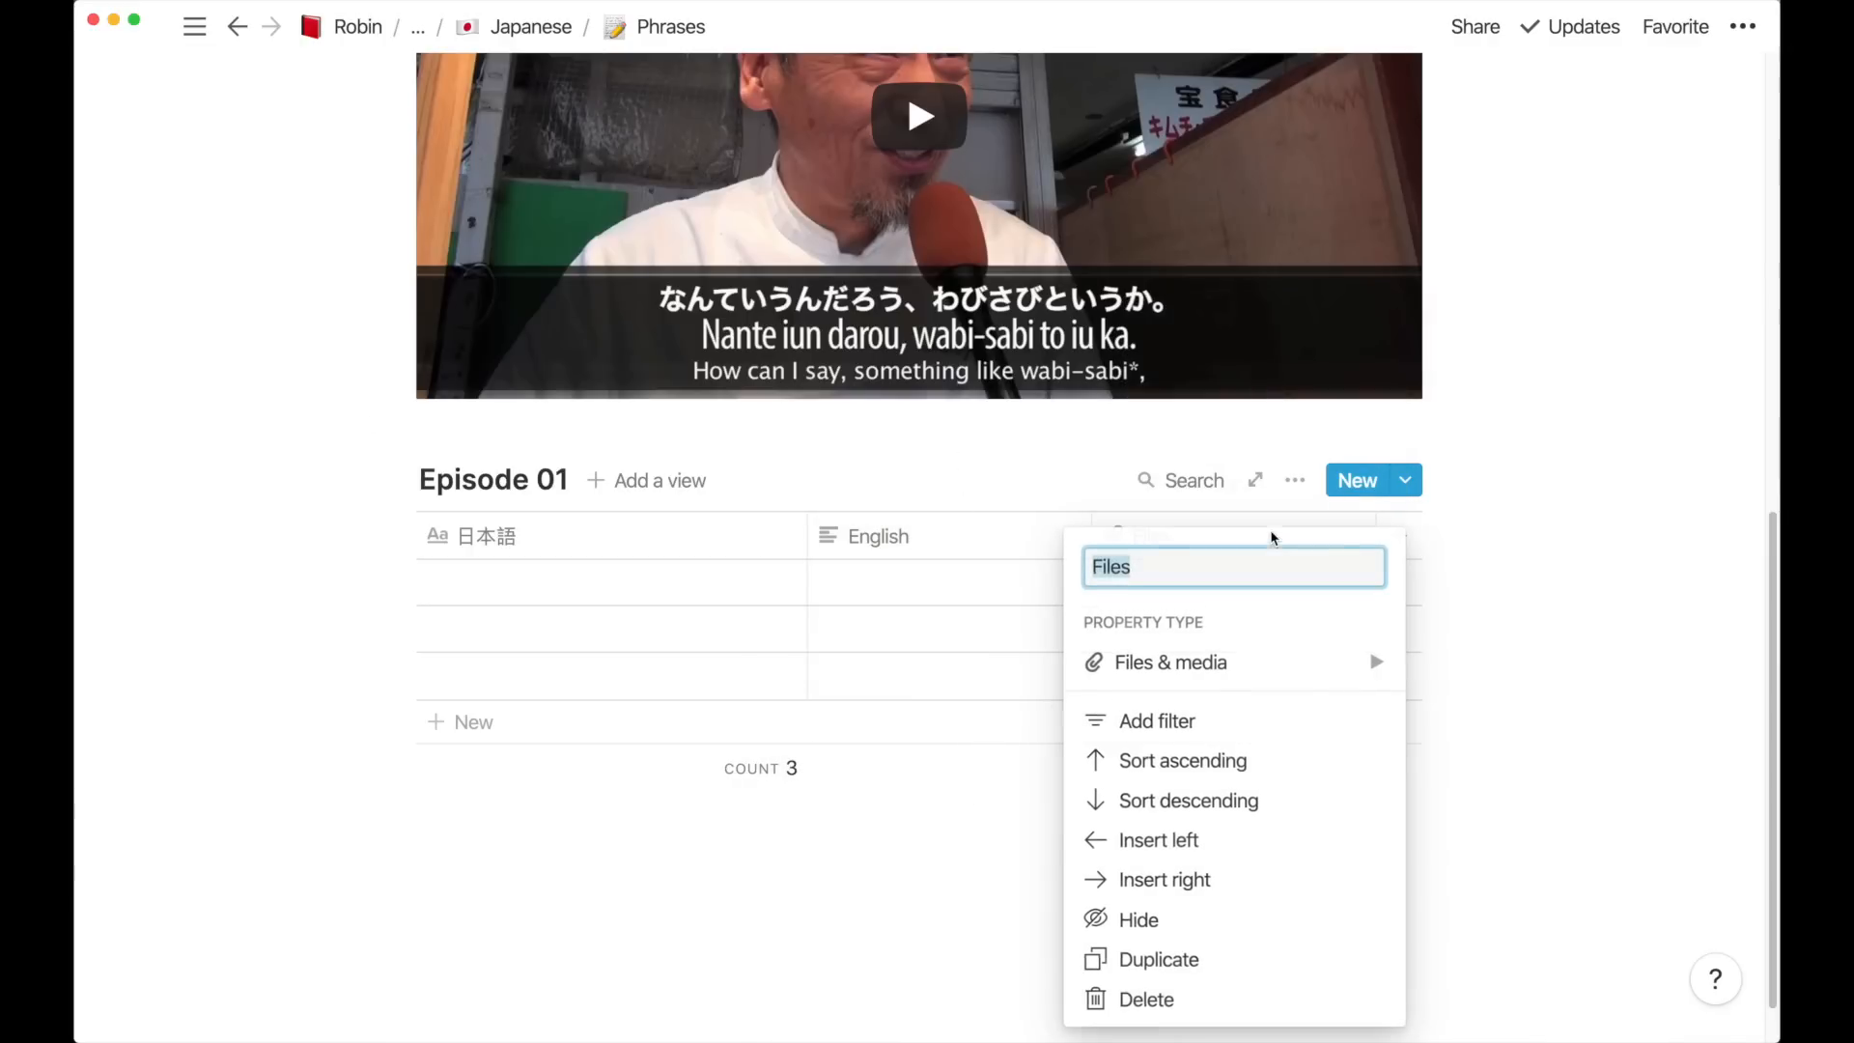
{"action": "left_click", "coordinate": [1149, 998]}
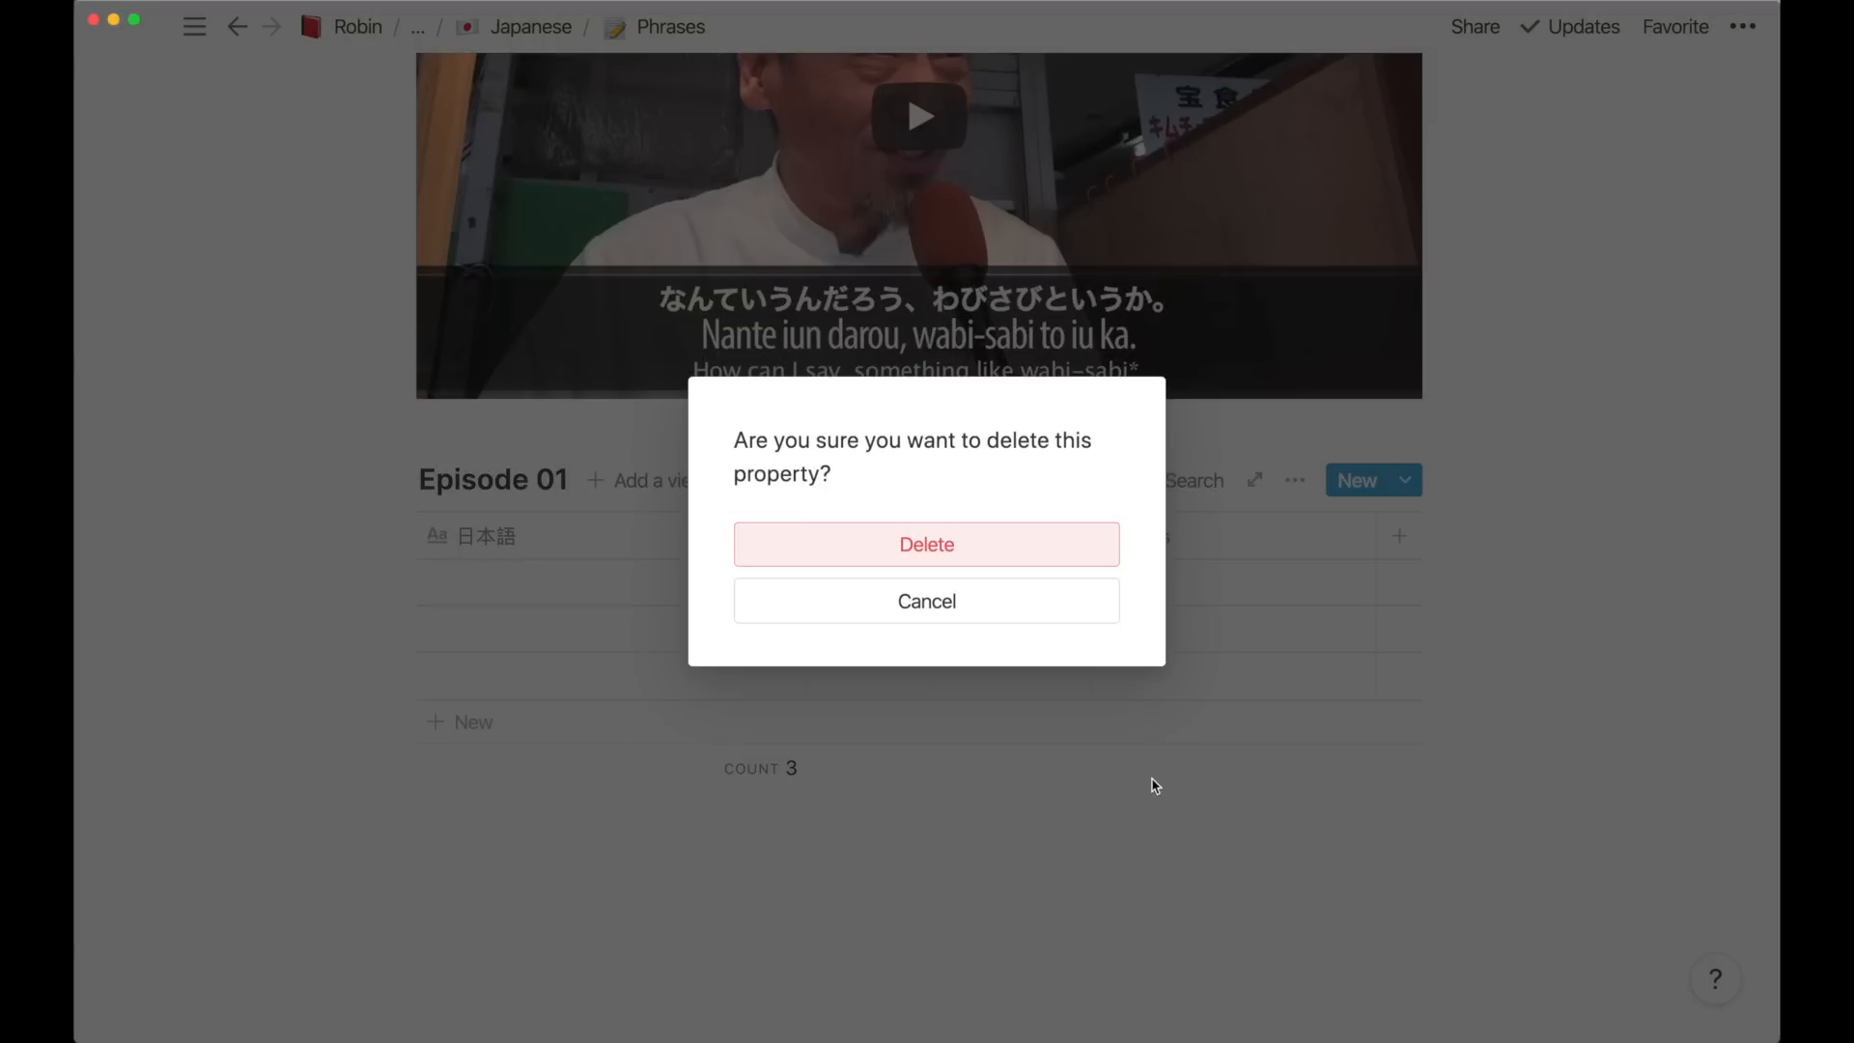
{"action": "left_click", "coordinate": [1033, 538]}
Widen the English and 日本語 columns so the Episode 01 table extends slightly beyond the width of the video above
{"action": "left_click_drag", "start_coordinate": [1092, 536], "coordinate": [1372, 533]}
{"action": "left_click_drag", "start_coordinate": [807, 531], "coordinate": [925, 526]}
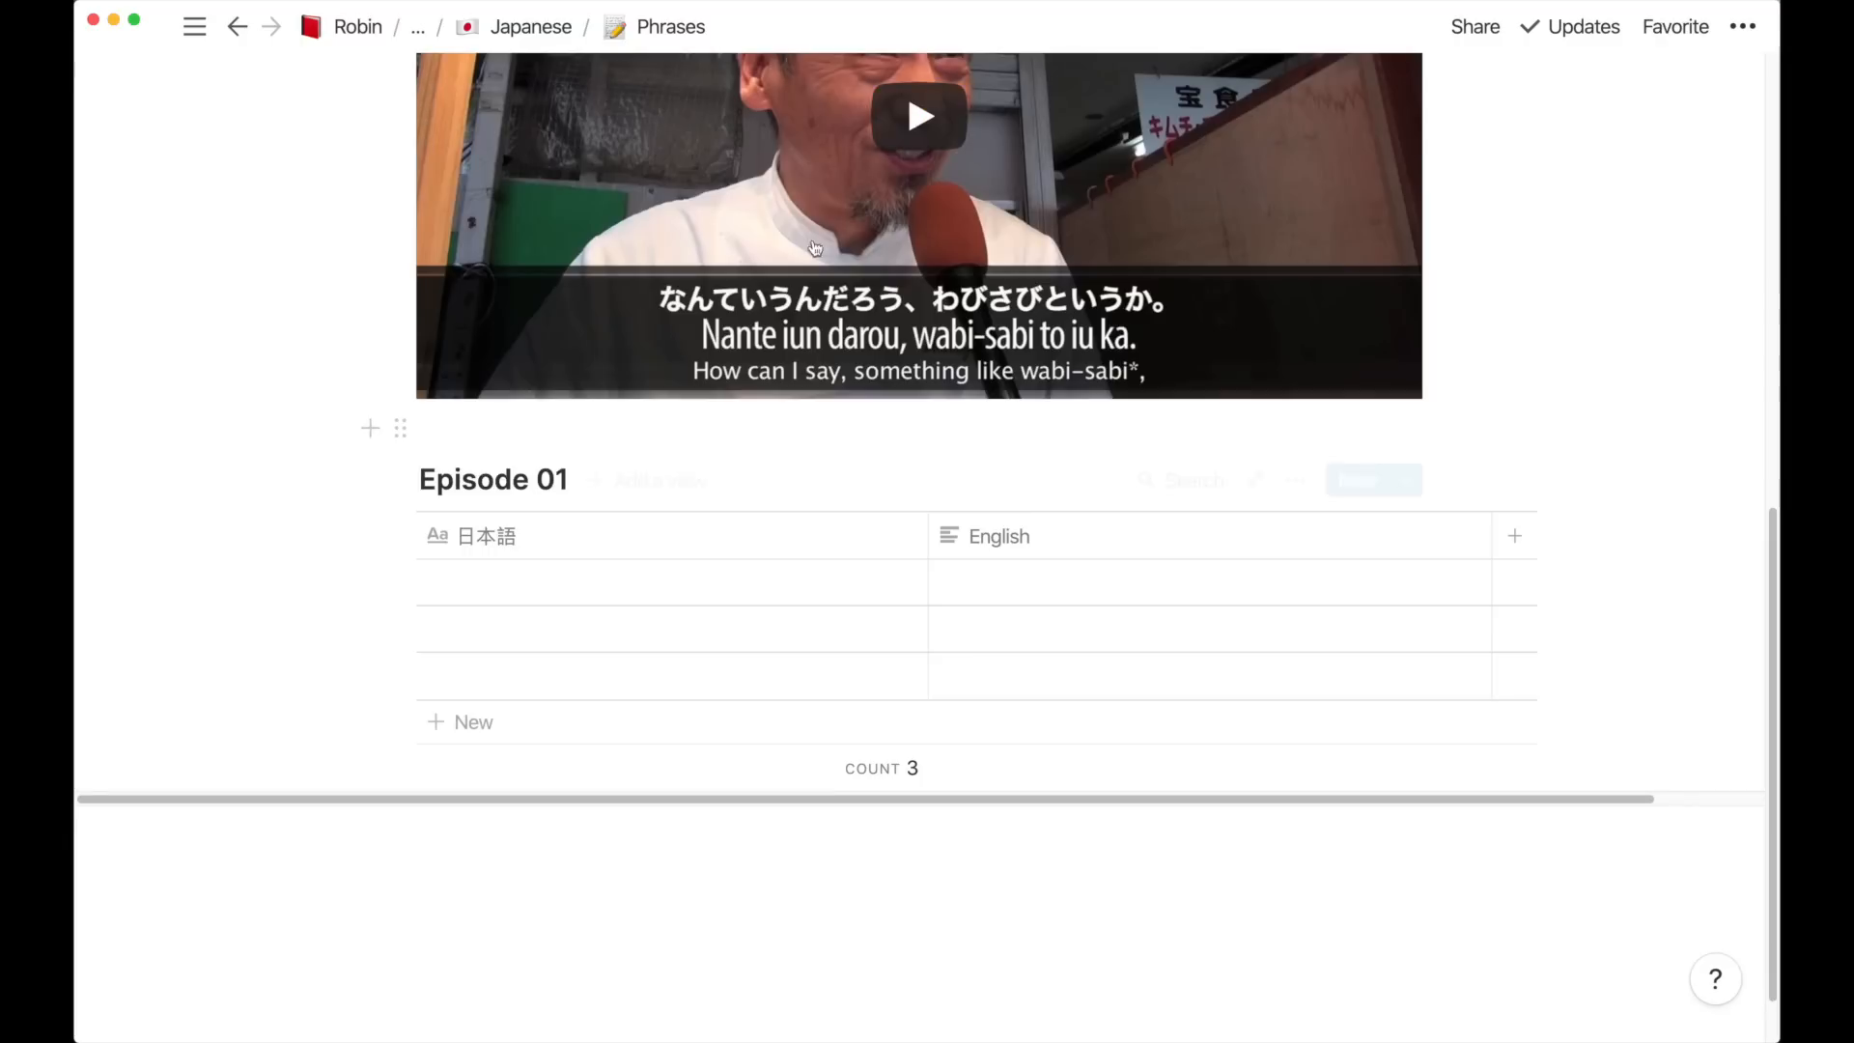
Switch the text input to Japanese and enter わびさび in the first 日本語 cell of the Episode 01 table
{"action": "left_click", "coordinate": [545, 586]}
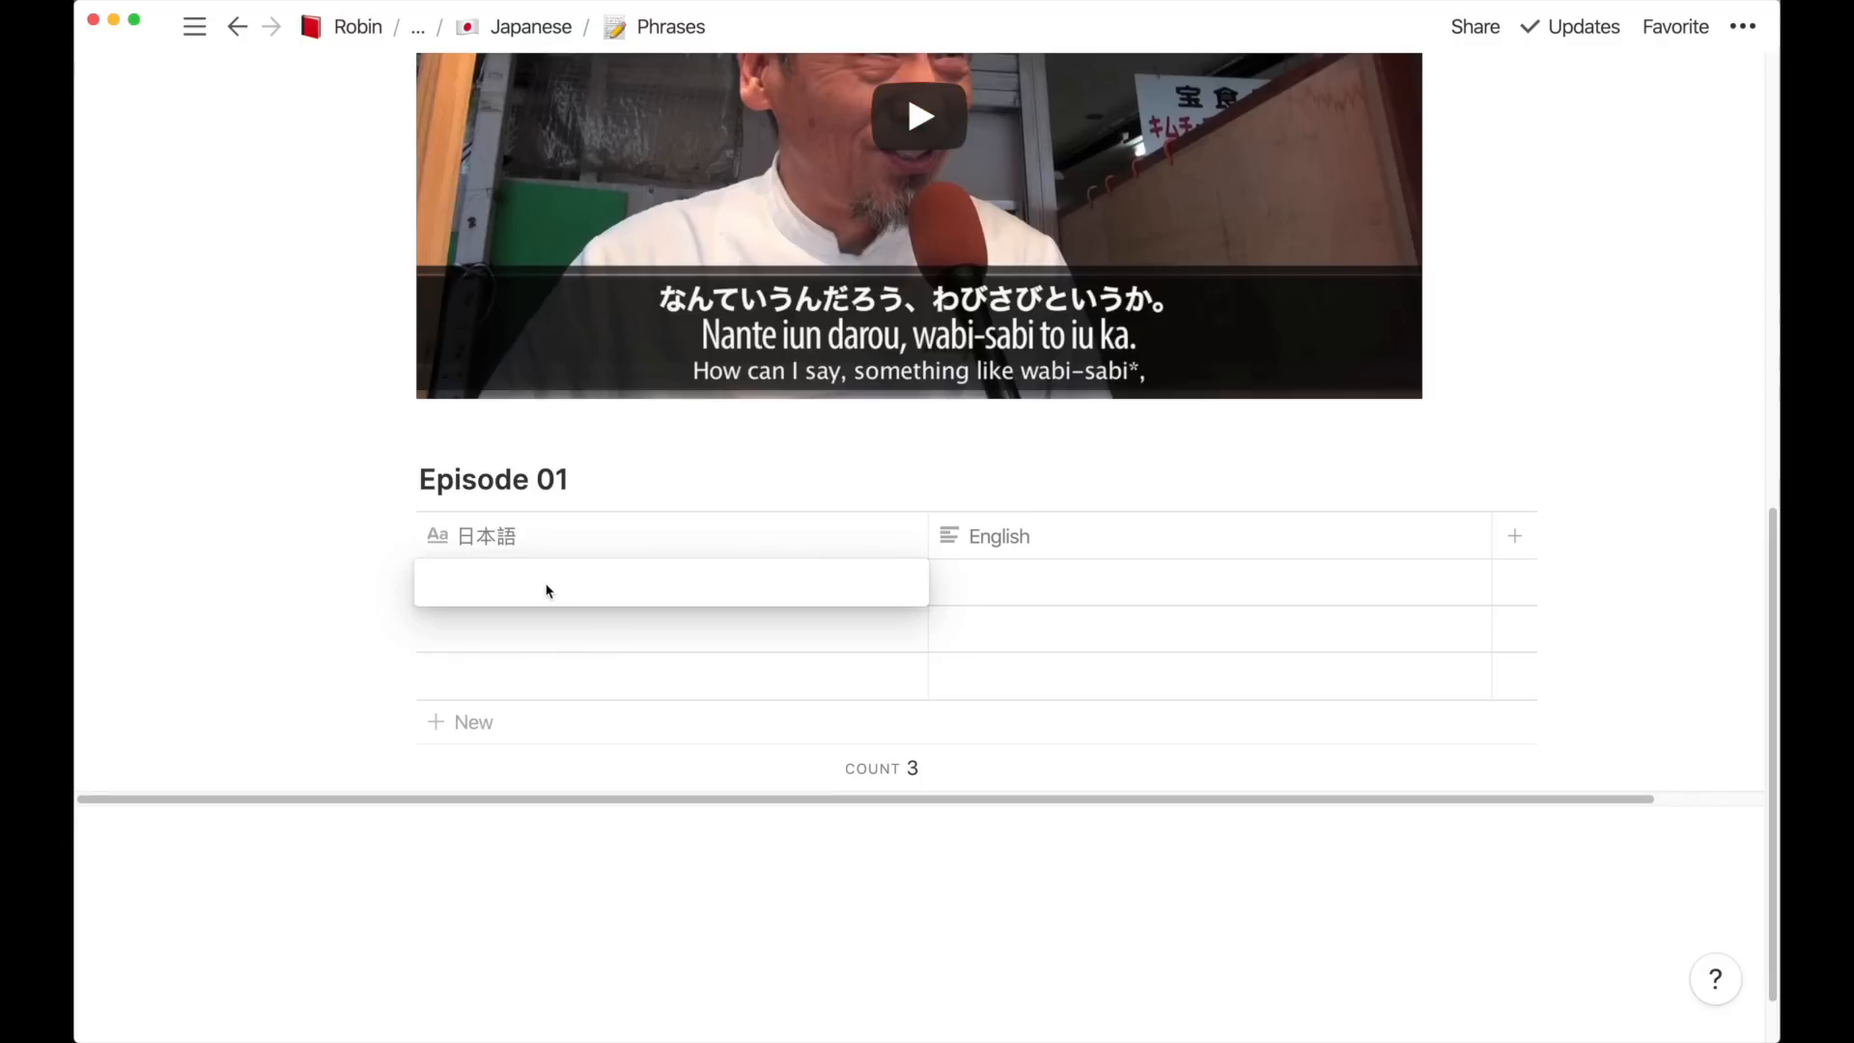
{"action": "key", "text": "ctrl+space"}
{"action": "type", "text": "wabisabi"}
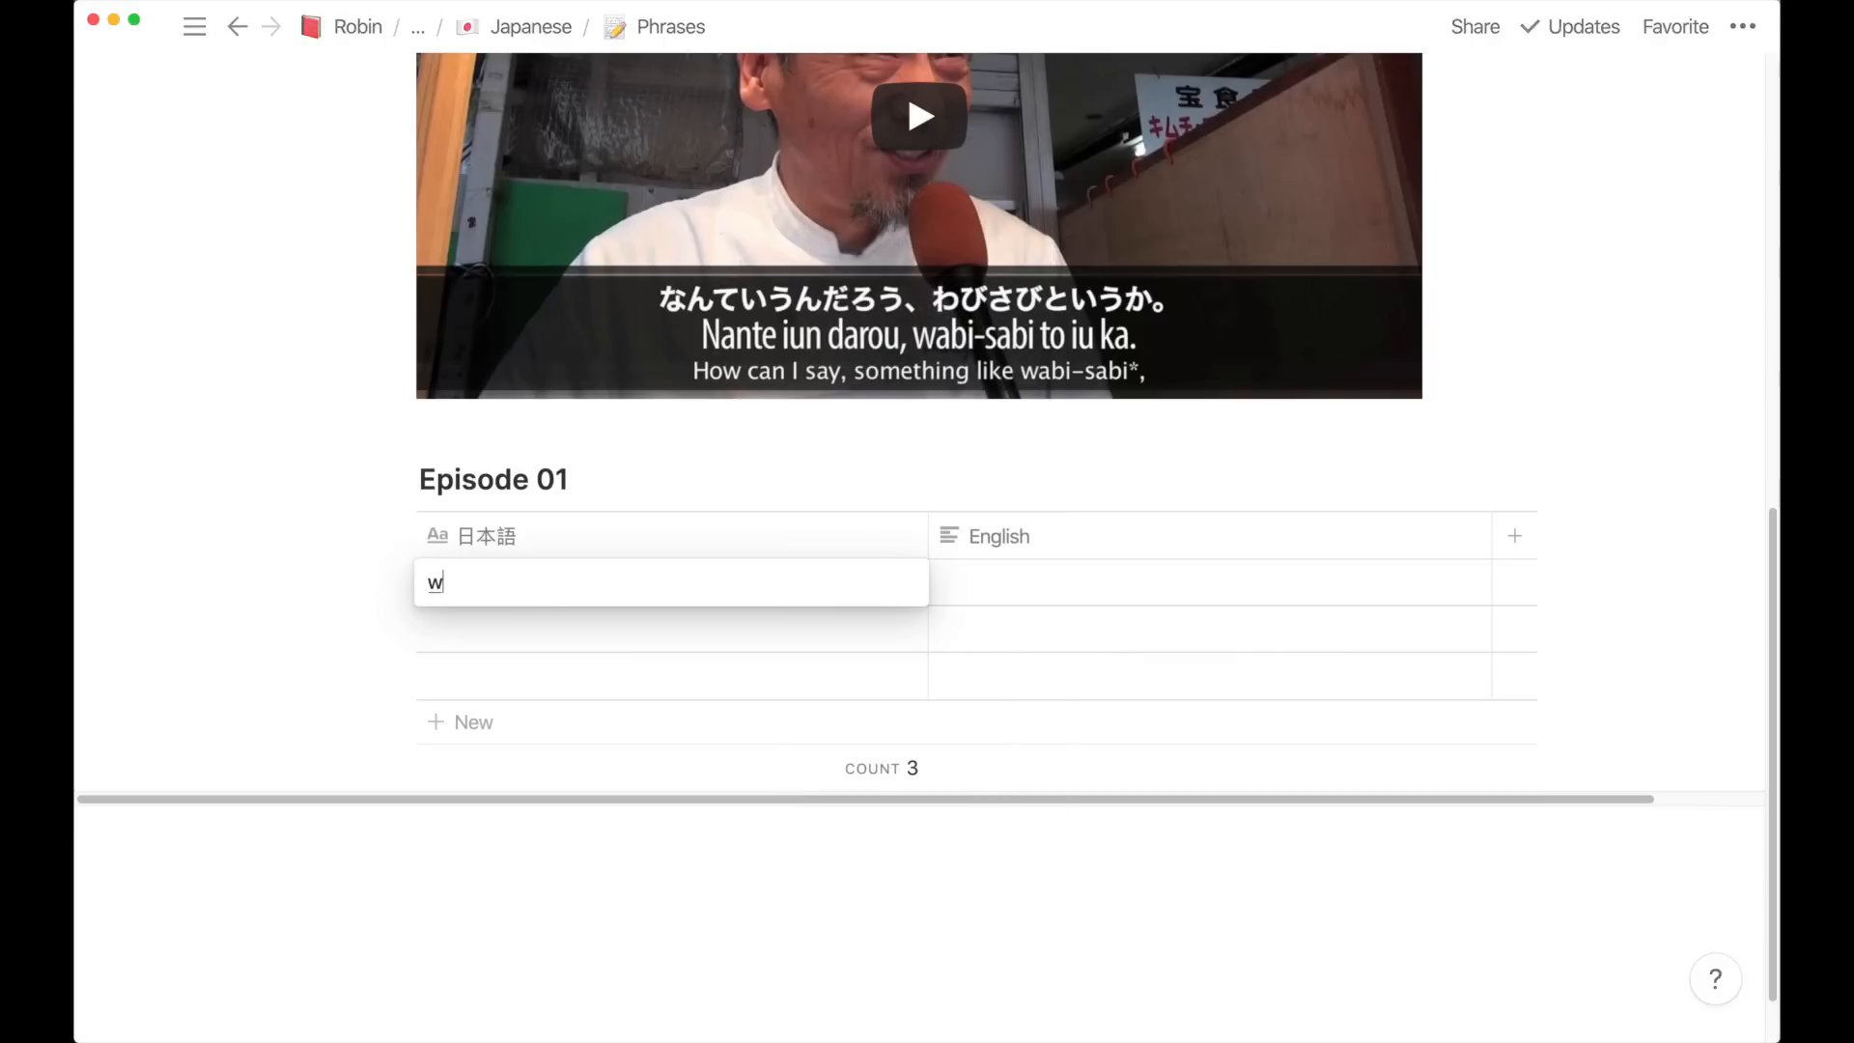
{"action": "key", "text": "space"}
{"action": "key", "text": "space"}
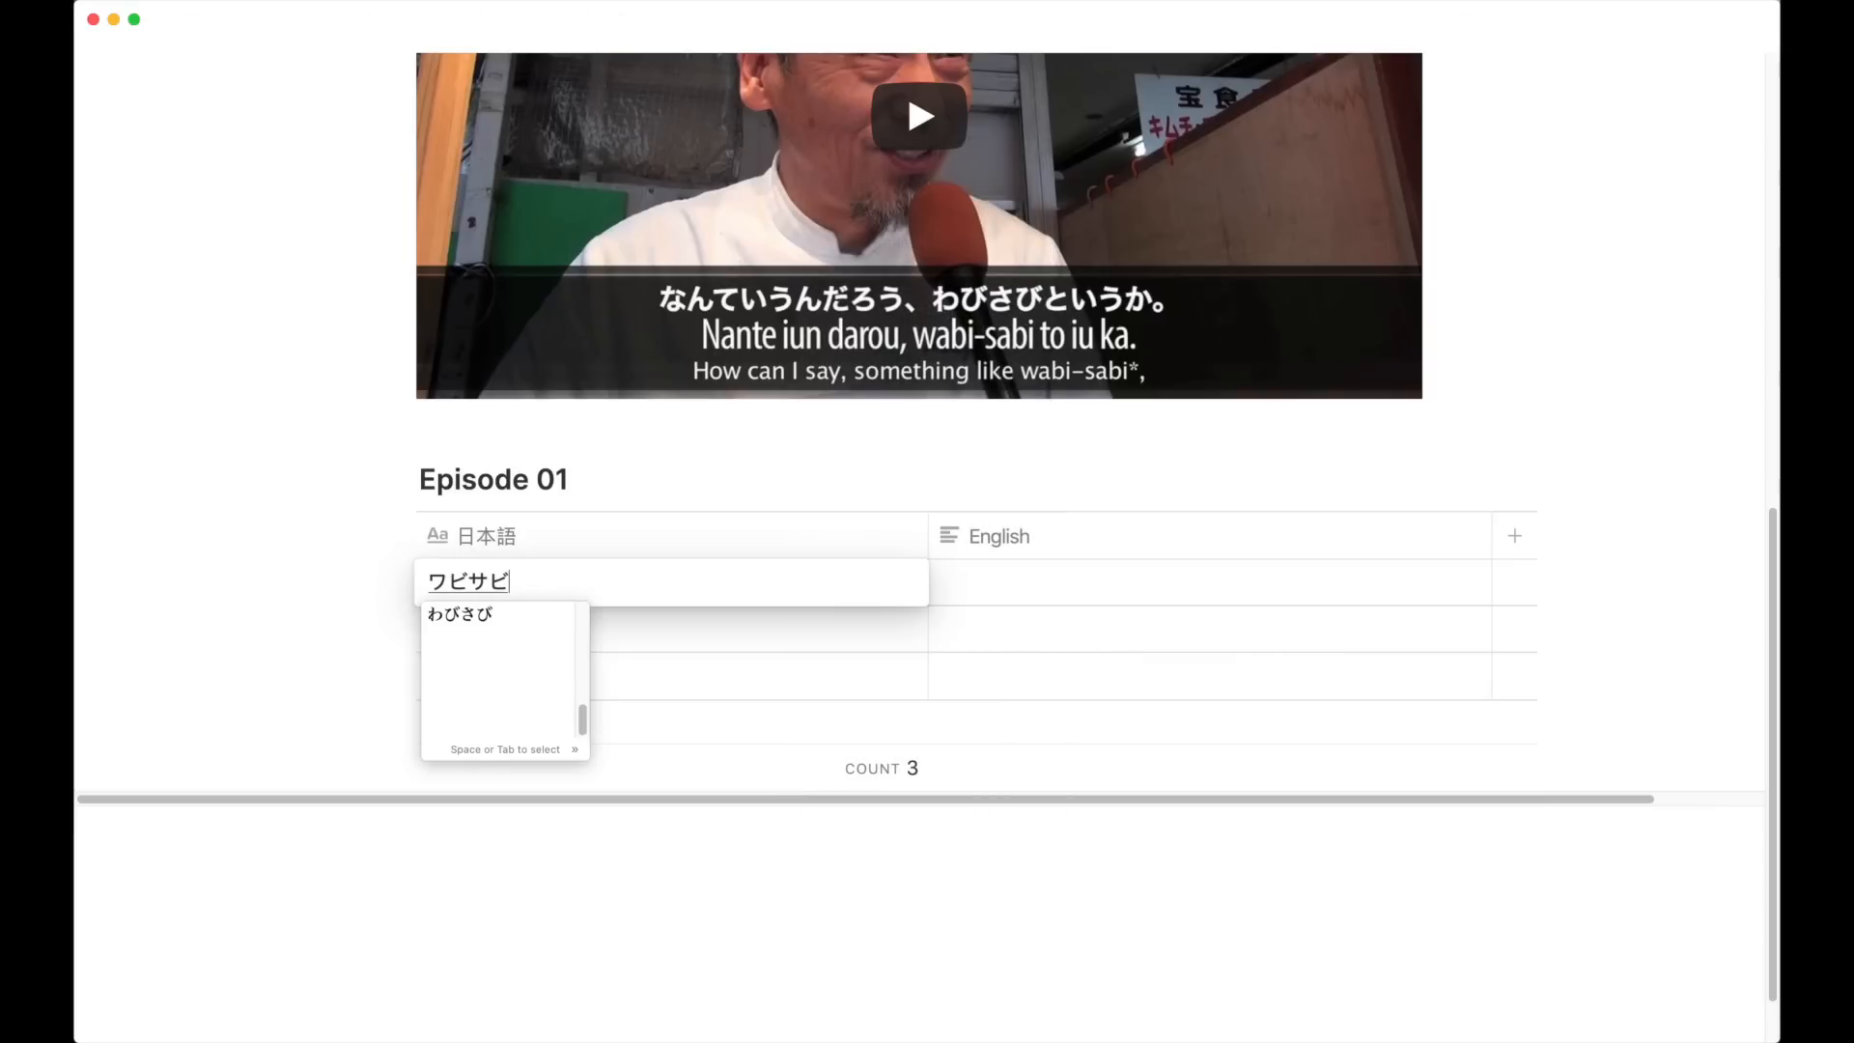
{"action": "key", "text": "space"}
{"action": "key", "text": "Return"}
{"action": "key", "text": "Escape"}
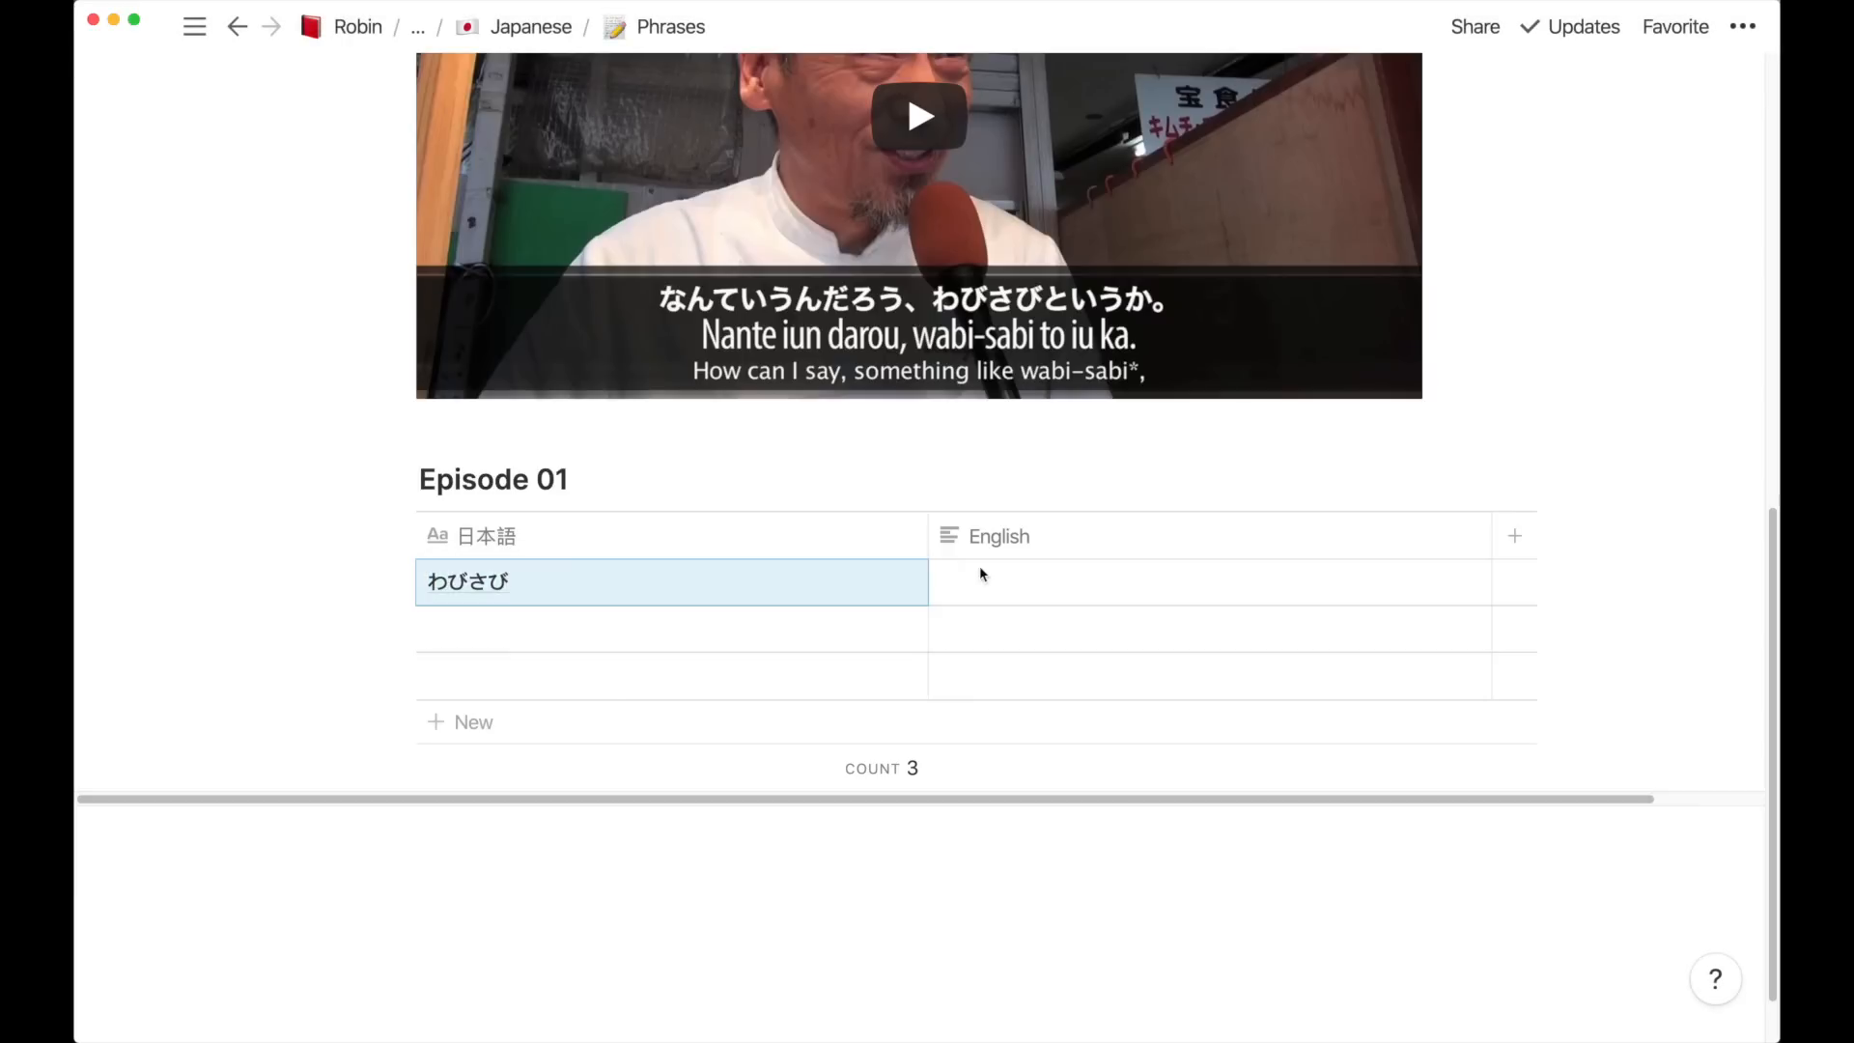
Enter wabi-sabi as the English translation in the first row of the Episode 01 table
{"action": "left_click", "coordinate": [1023, 579]}
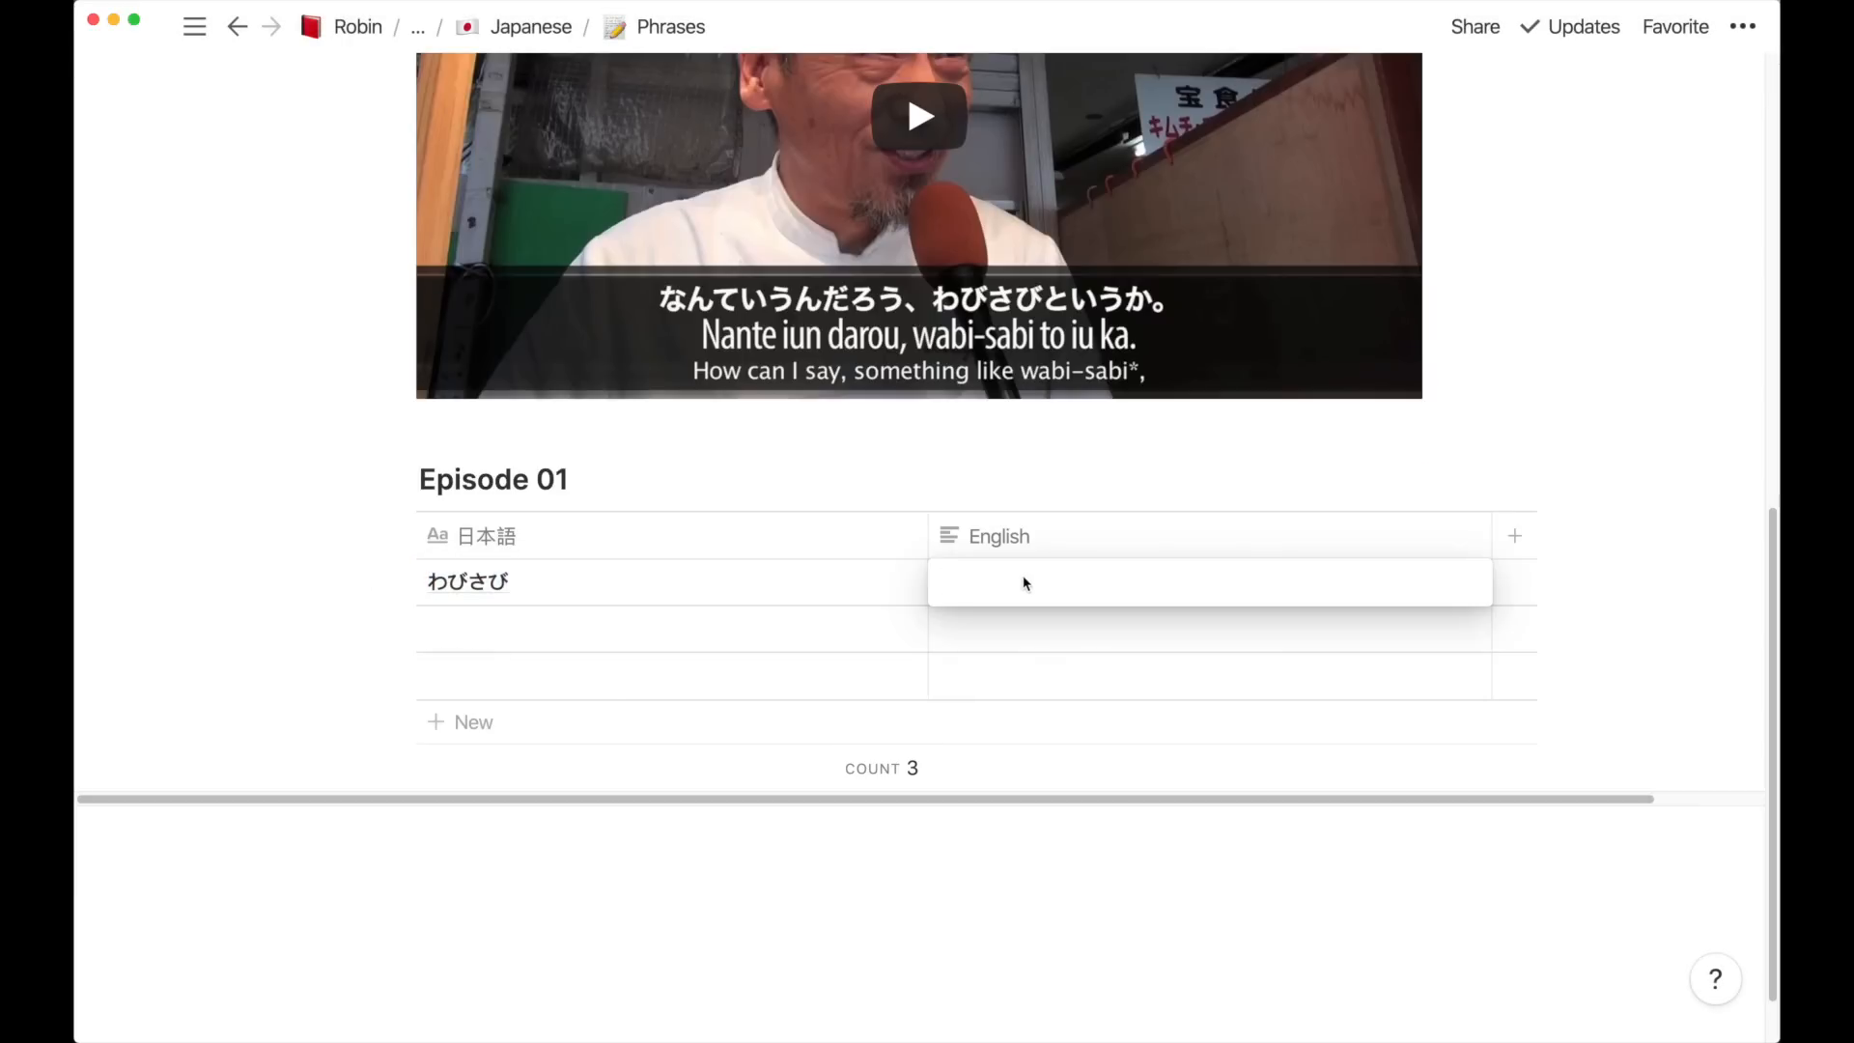
{"action": "type", "text": "wabi-sa"}
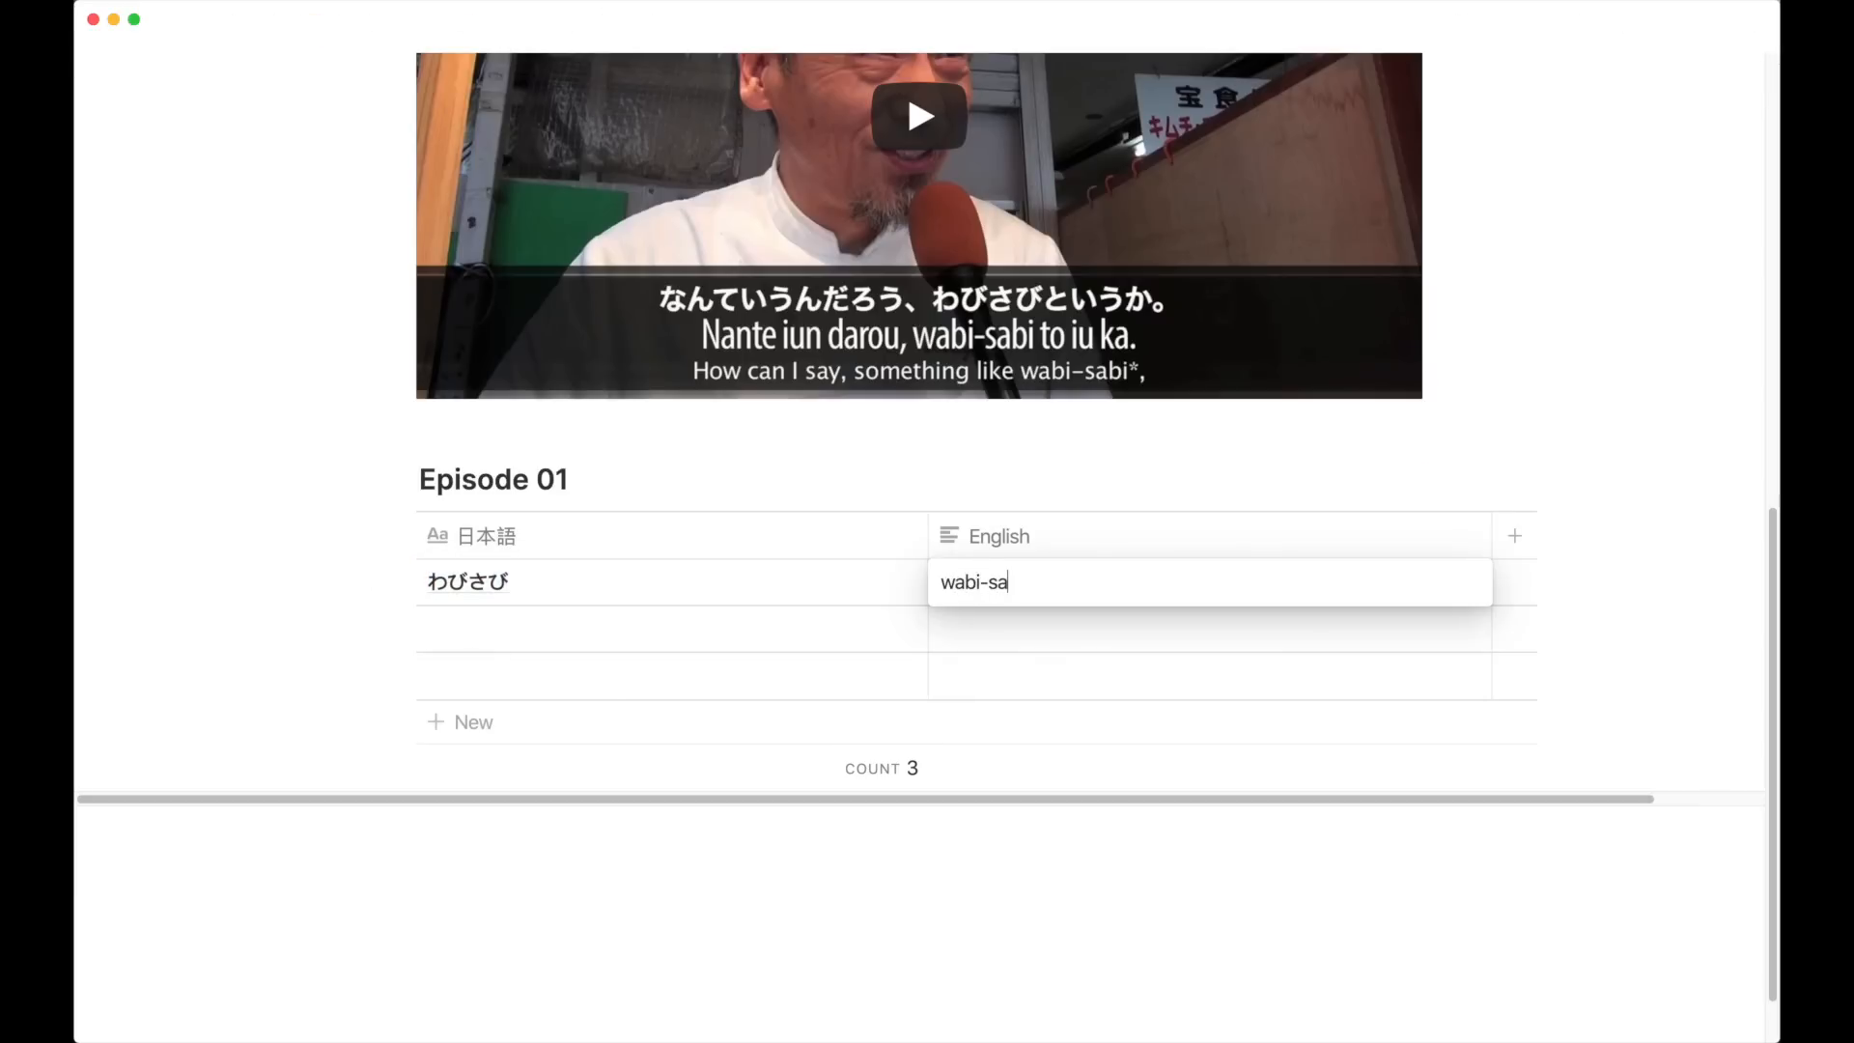
{"action": "key", "text": "Escape"}
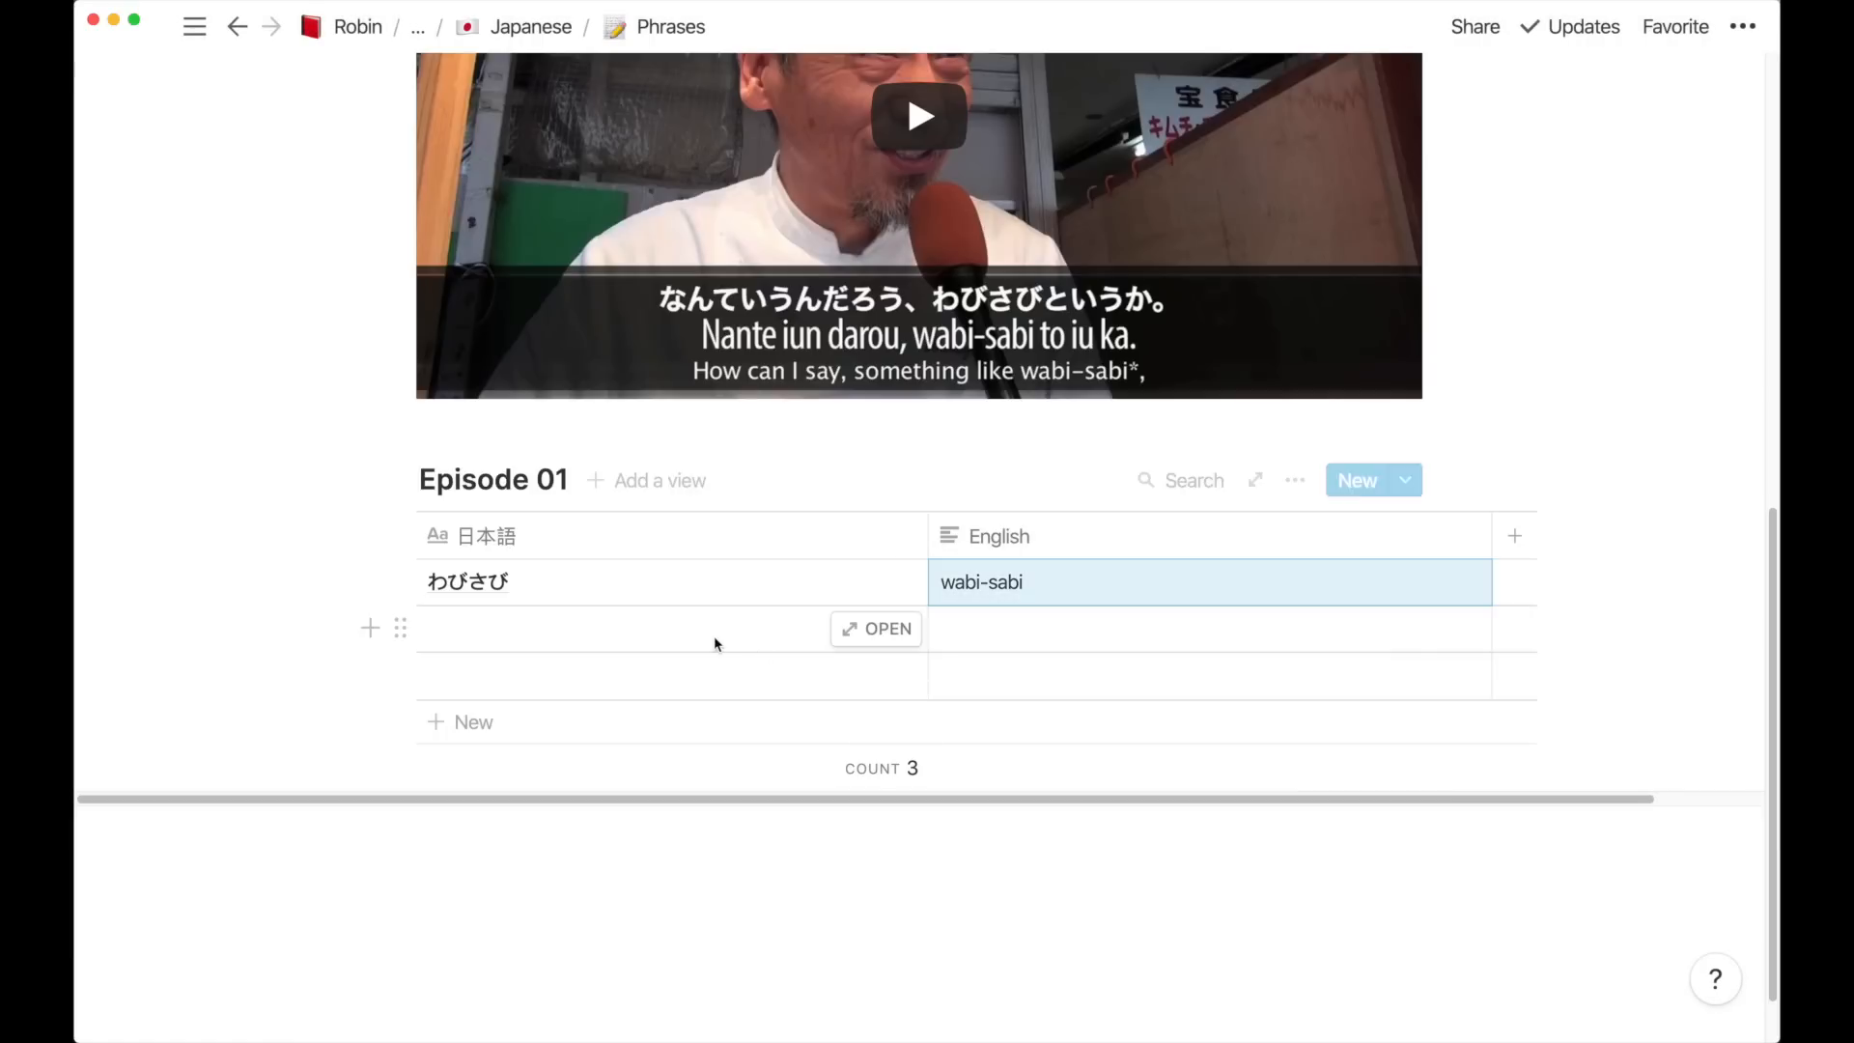
Enter 頑張れー！ in the second 日本語 cell and open the English cell beside it for editing
{"action": "left_click", "coordinate": [714, 639]}
{"action": "type", "text": "ganbare-!"}
{"action": "key", "text": "Return"}
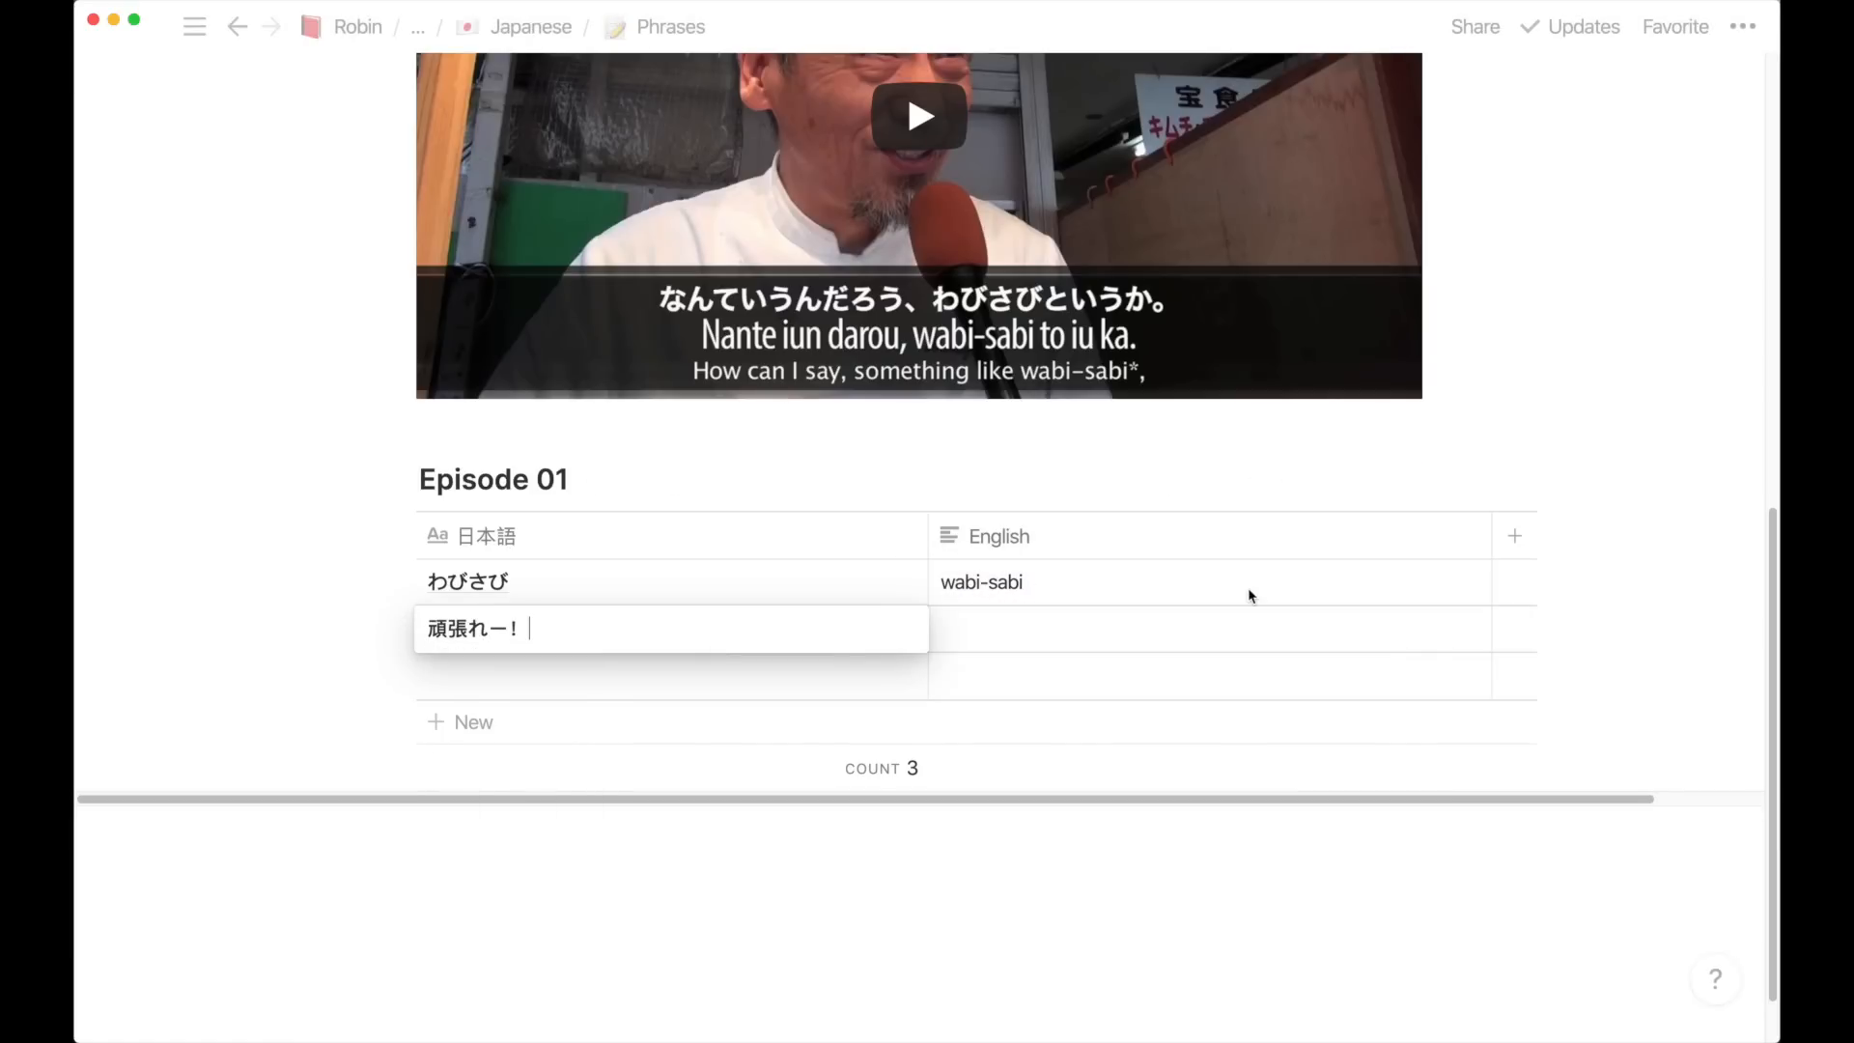
{"action": "key", "text": "Escape"}
{"action": "left_click", "coordinate": [1215, 640]}
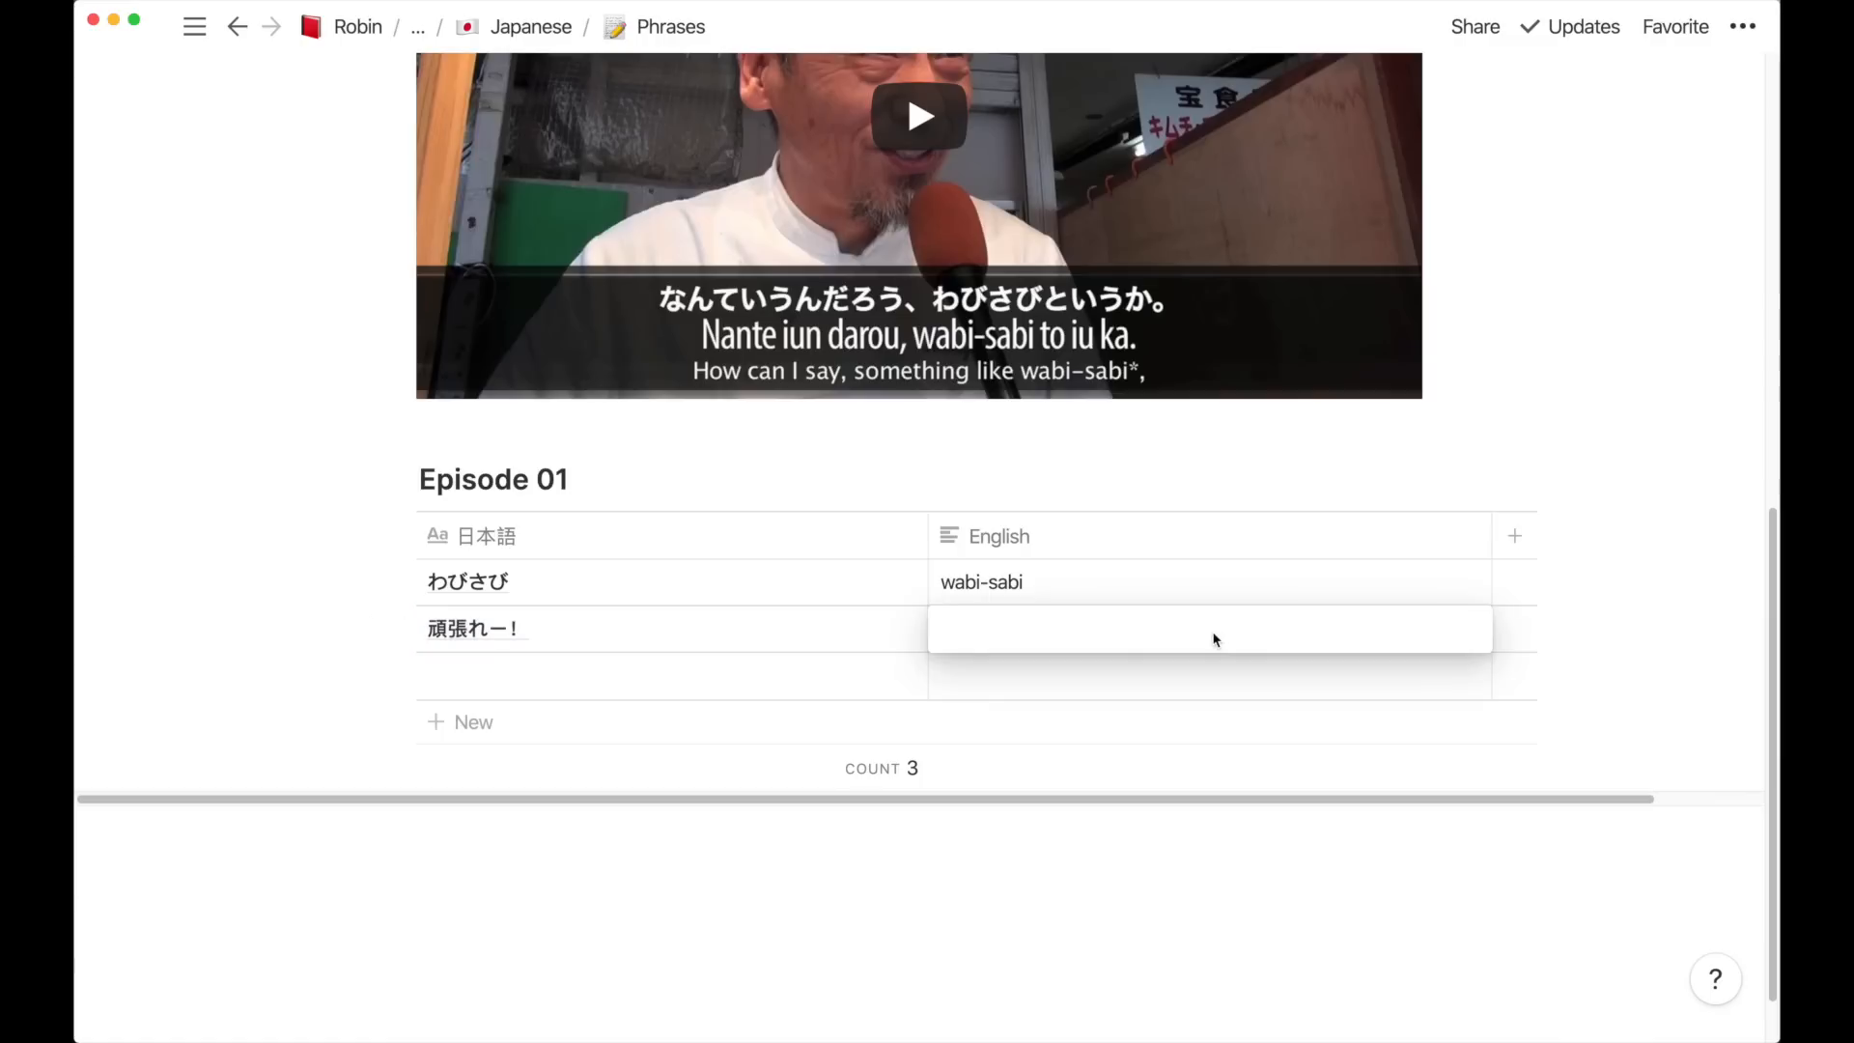
{"action": "type", "text": "Do"}
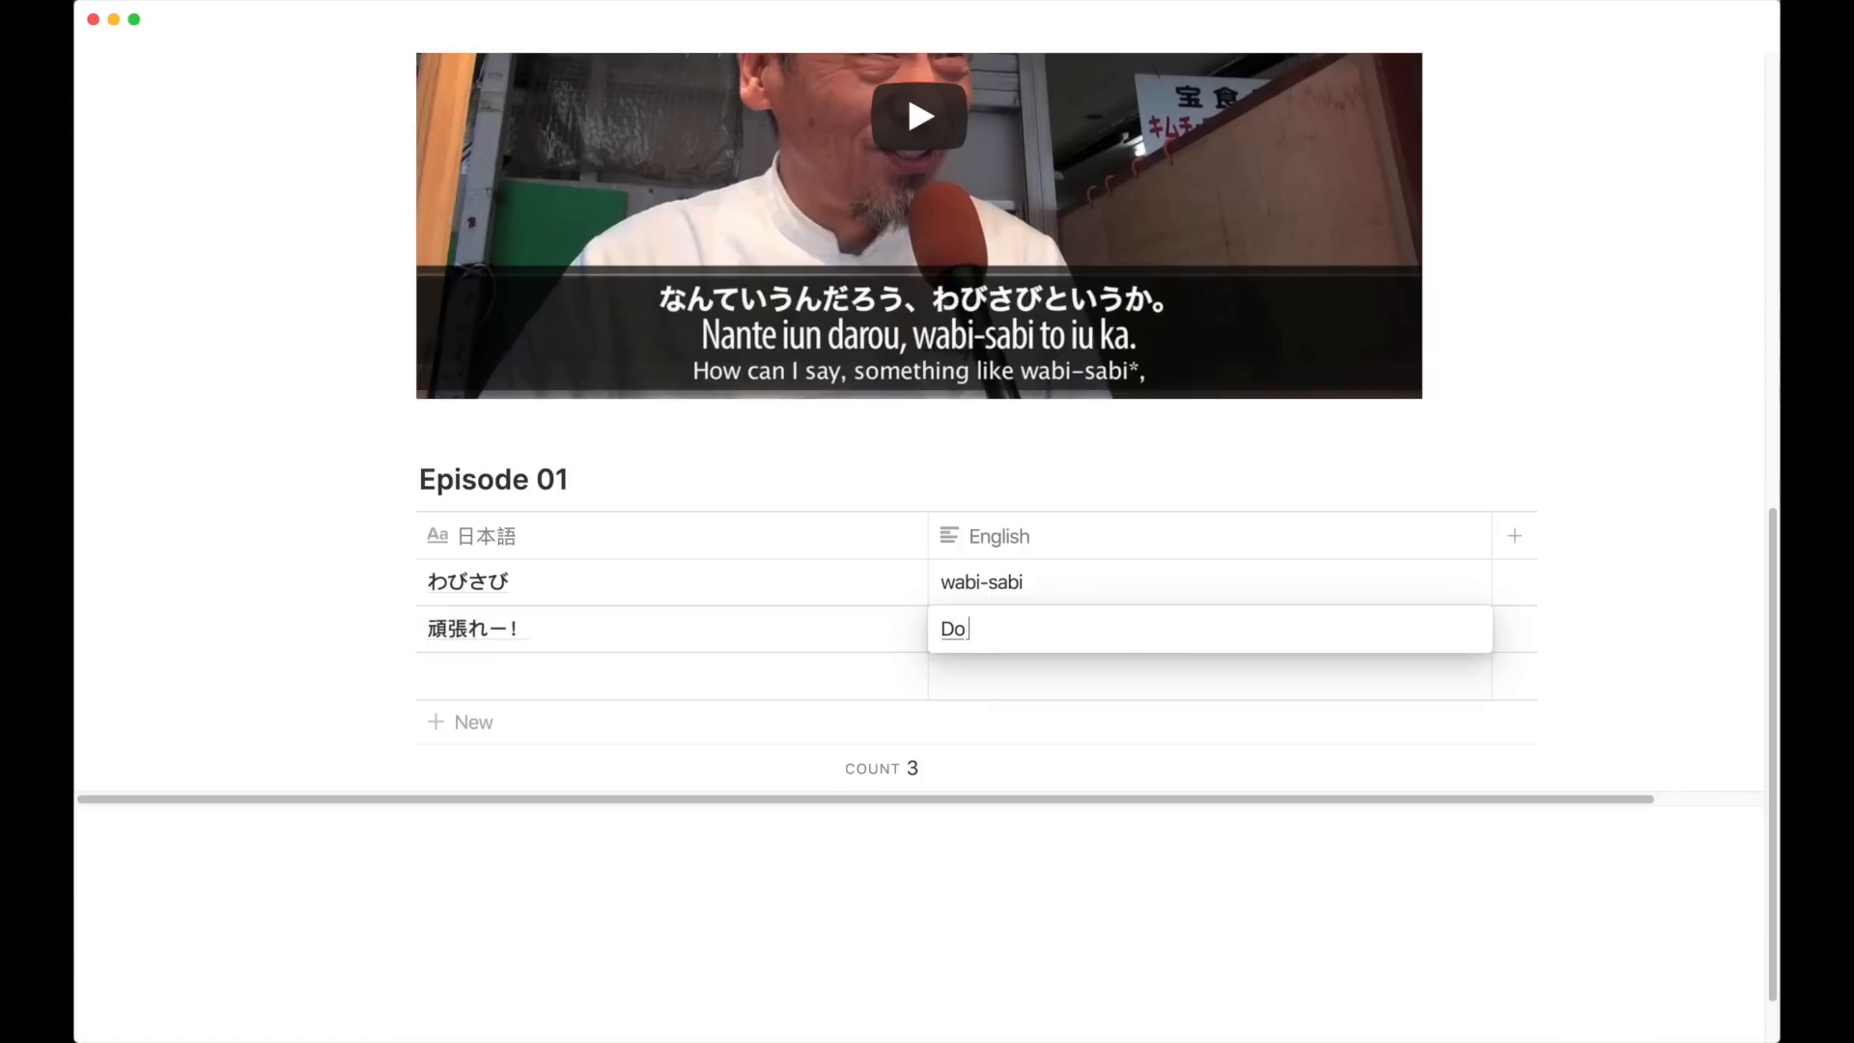
{"action": "type", "text": " you"}
{"action": "key", "text": "BackSpace"}
{"action": "key", "text": "BackSpace"}
{"action": "key", "text": "BackSpace"}
{"action": "key", "text": "BackSpace"}
{"action": "key", "text": "BackSpace"}
Switch the text input away from Japanese and enter "Do your best!" as the second row's English translation
{"action": "key", "text": "ctrl+space"}
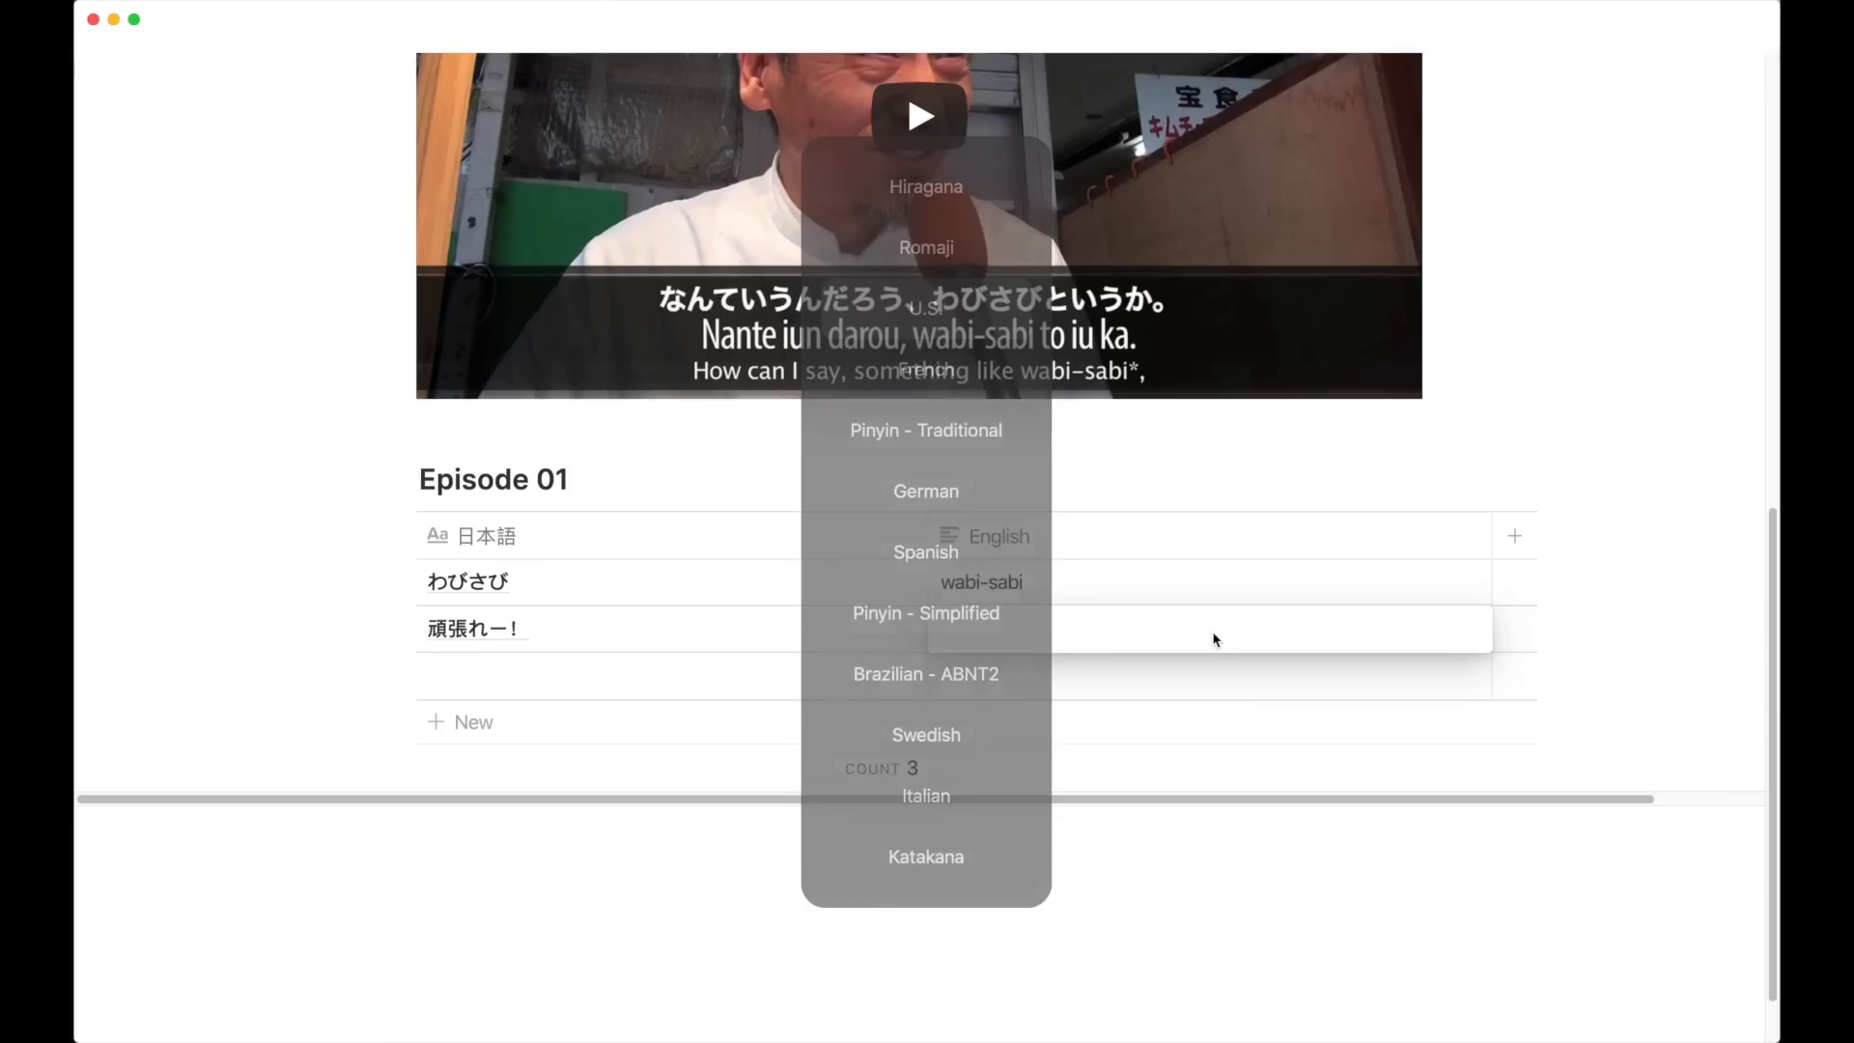
{"action": "type", "text": "Do your best"}
{"action": "key", "text": "Return"}
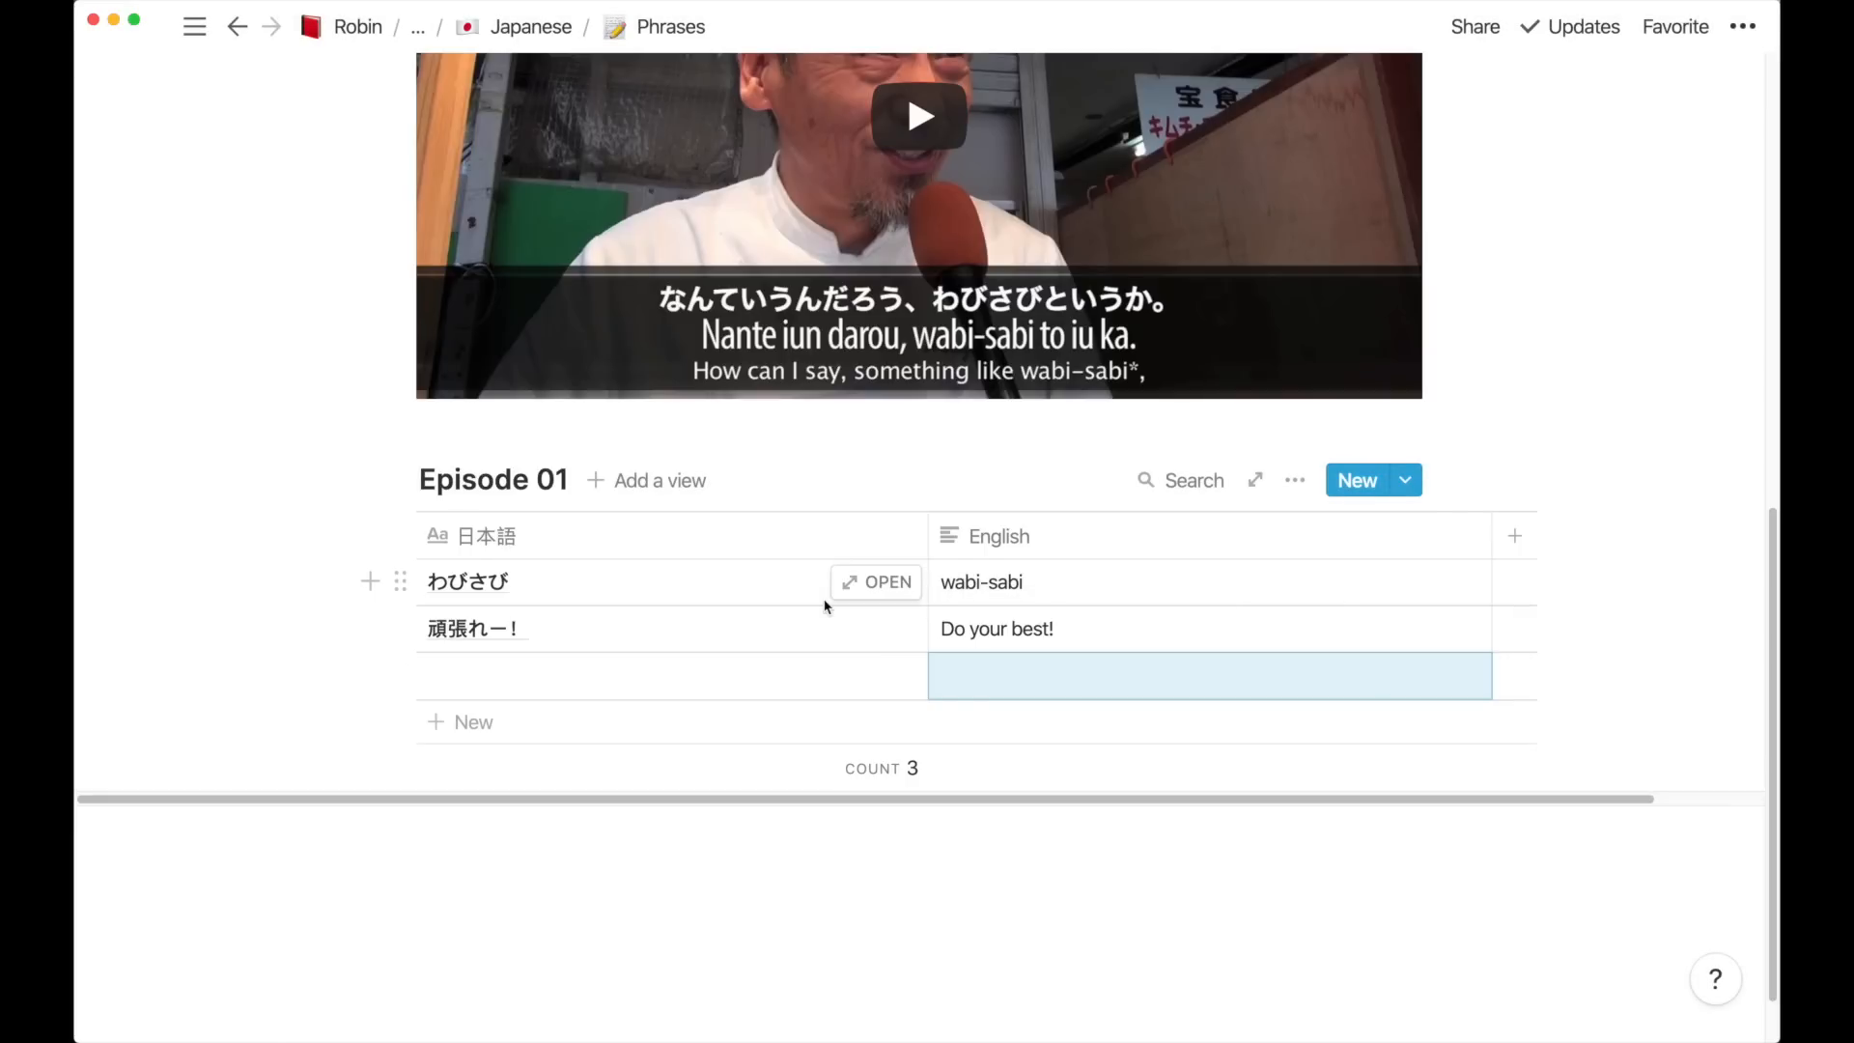
{"action": "scroll", "coordinate": [826, 606], "scroll_direction": "up", "scroll_amount": 10}
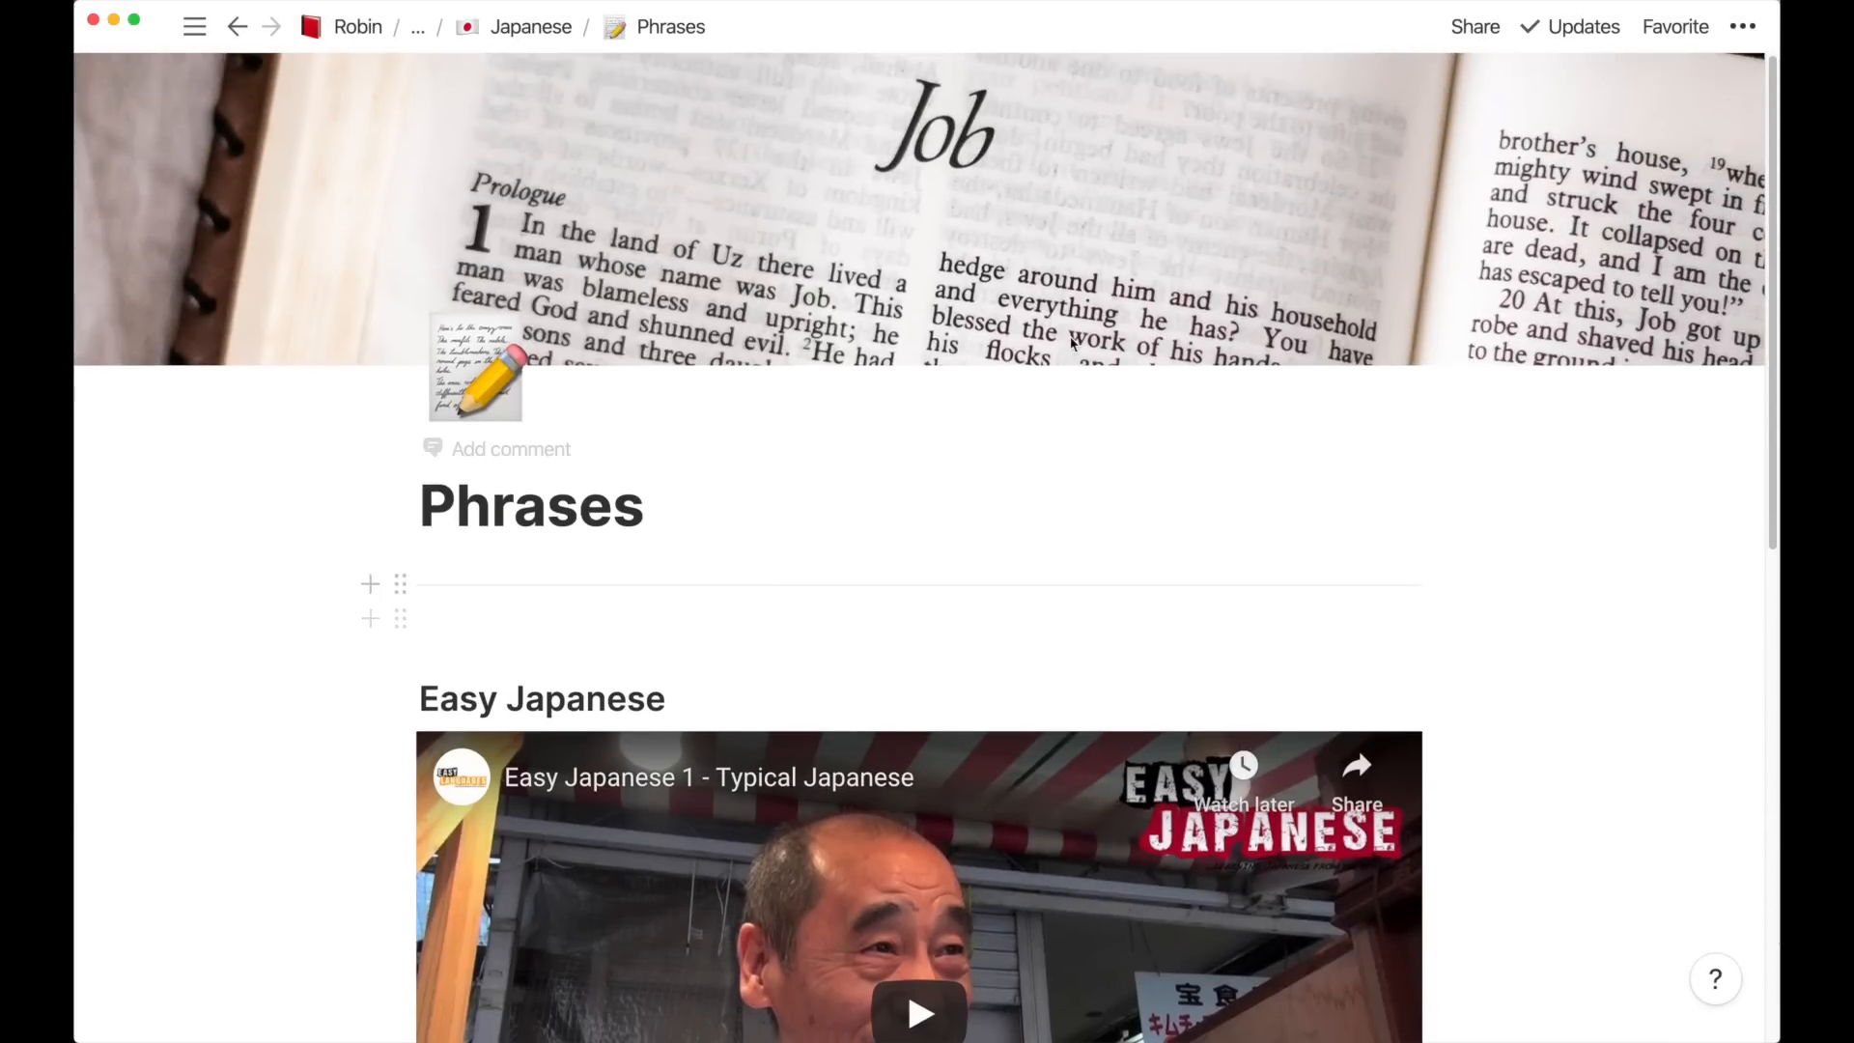
{"action": "scroll", "coordinate": [1165, 290], "scroll_direction": "down", "scroll_amount": 5}
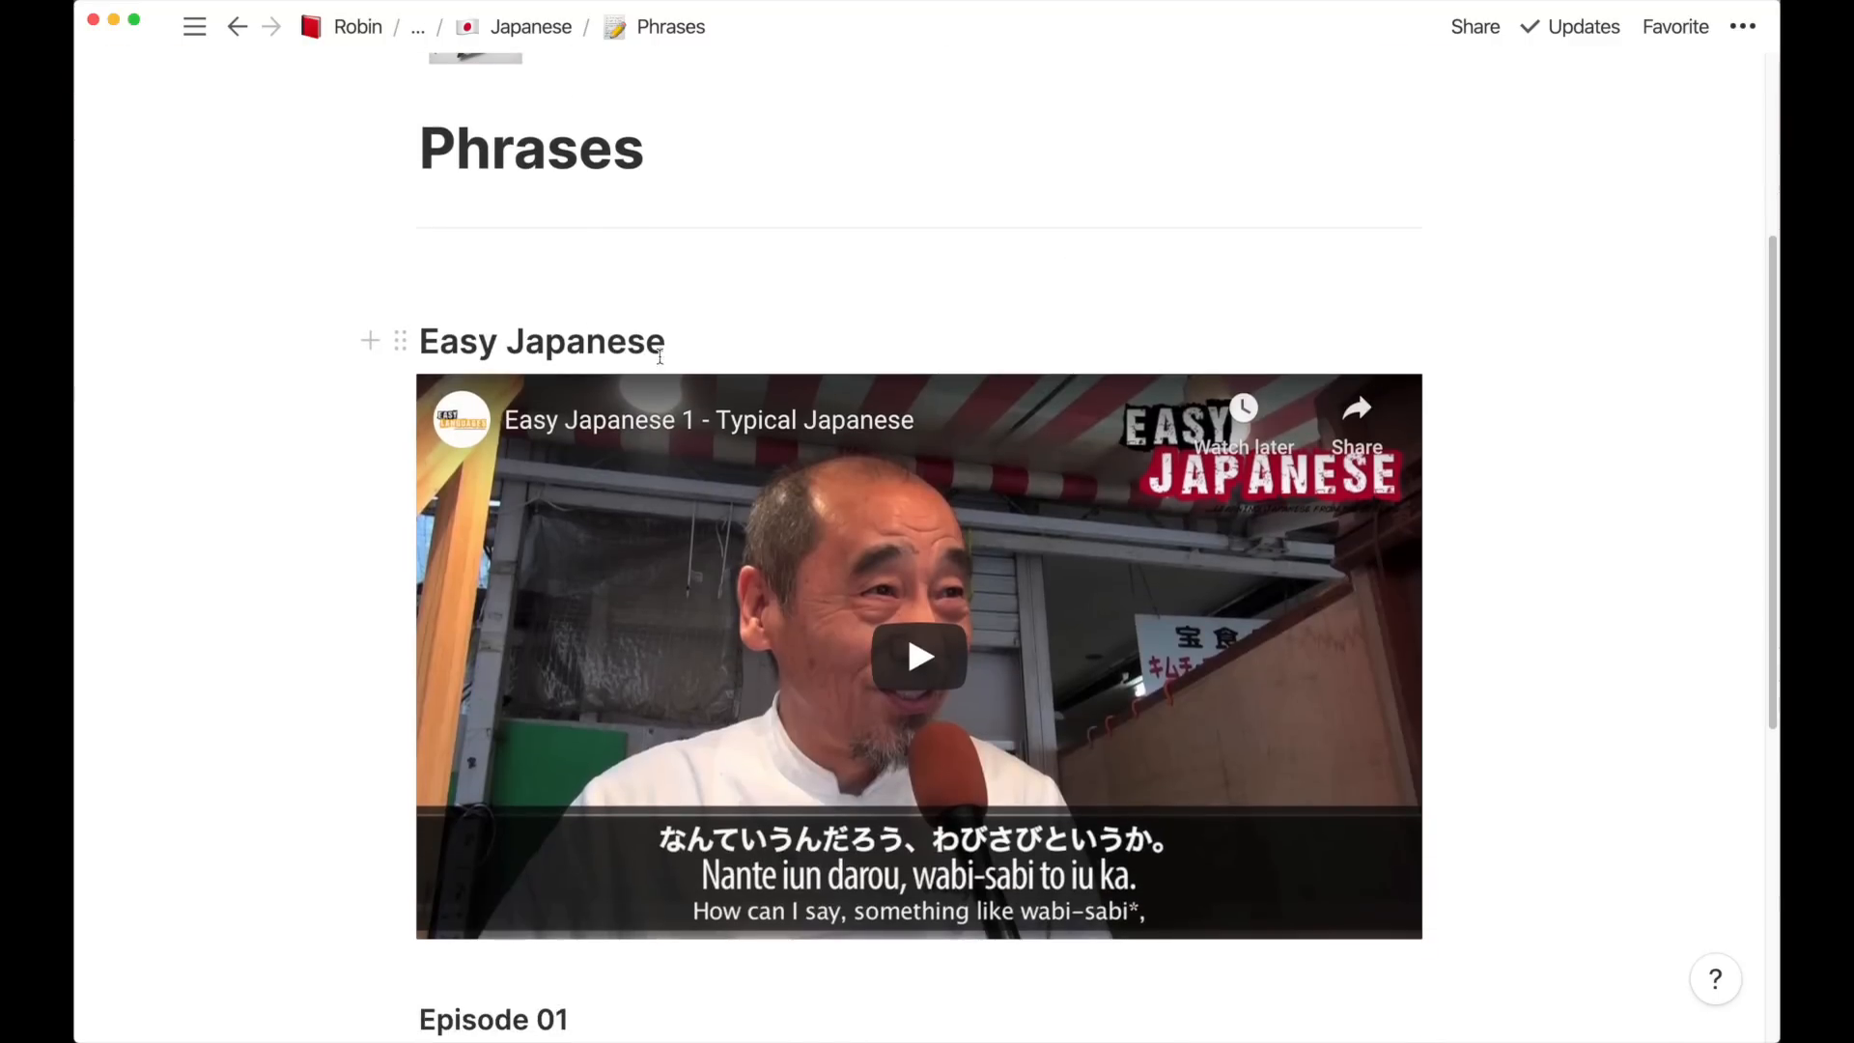
{"action": "scroll", "coordinate": [565, 336], "scroll_direction": "down", "scroll_amount": 8}
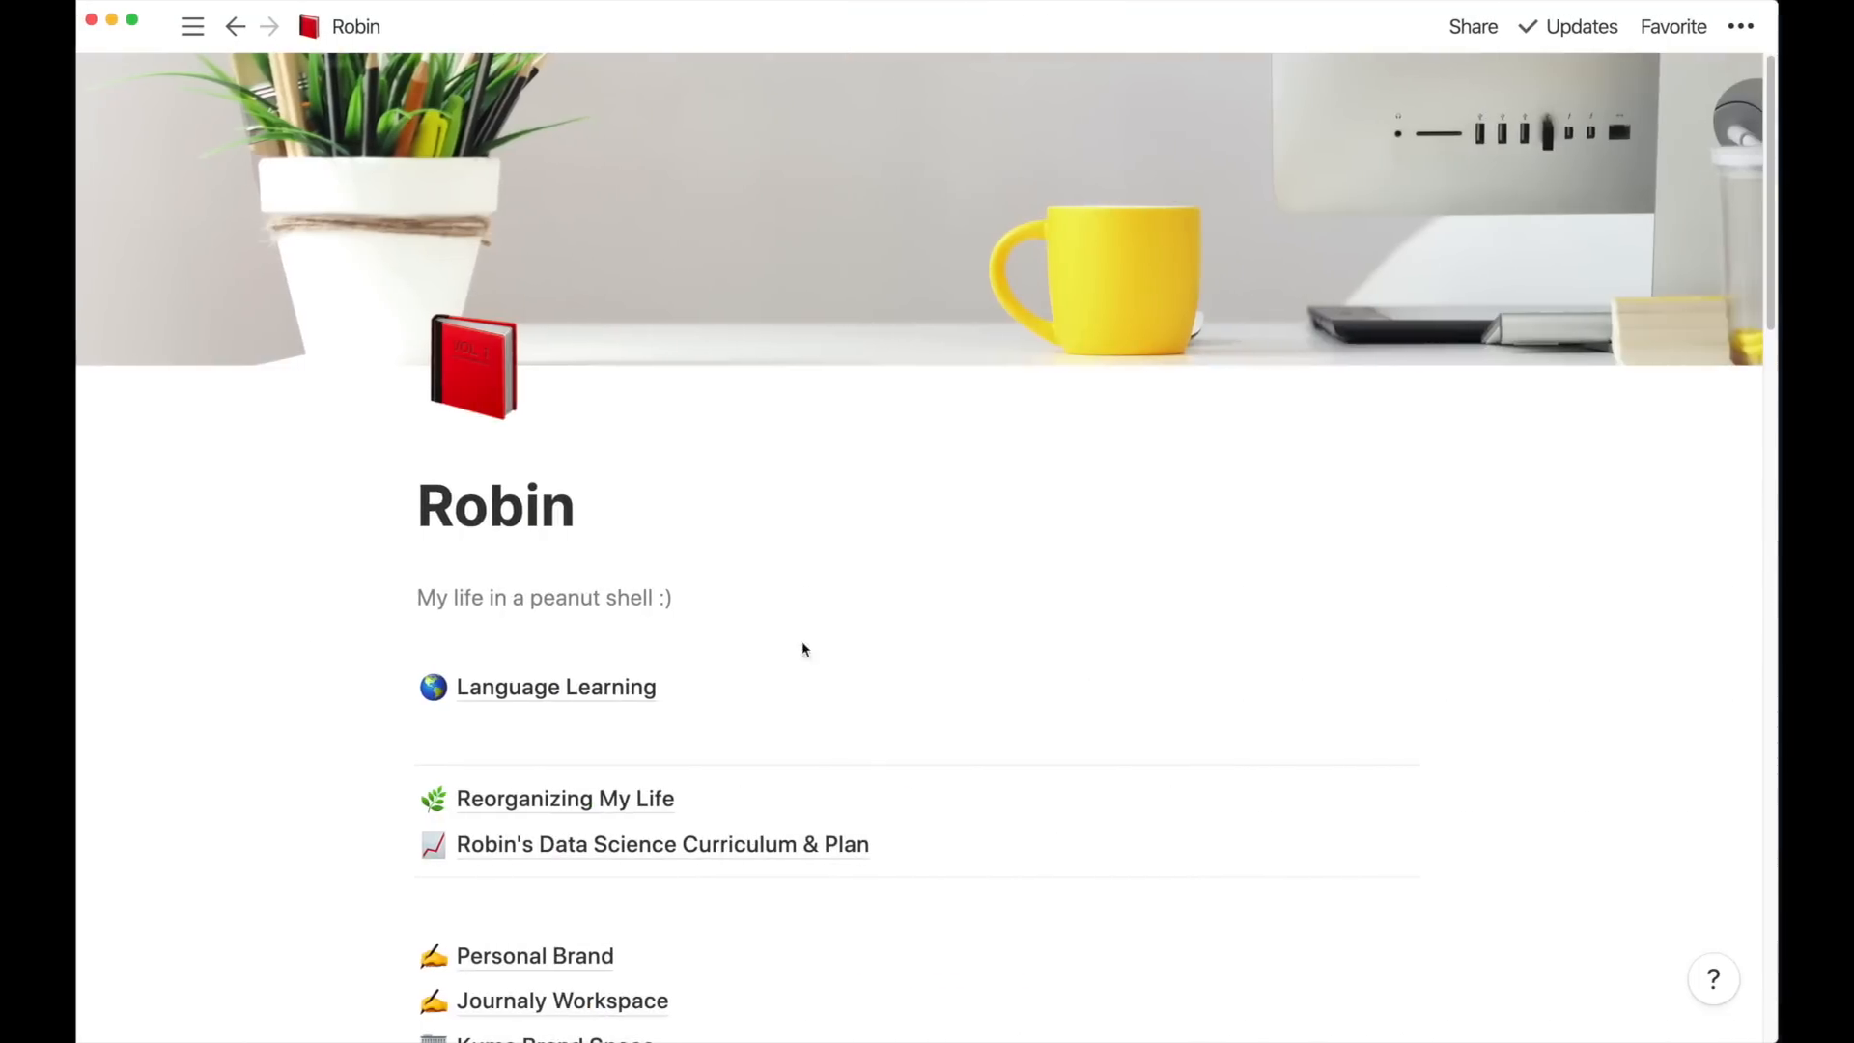
Go to the Swedish page listed under Studies and open its "Great little phrases from Babbel" sub-page
{"action": "scroll", "coordinate": [803, 642], "scroll_direction": "down", "scroll_amount": 15}
{"action": "scroll", "coordinate": [802, 642], "scroll_direction": "up", "scroll_amount": 3}
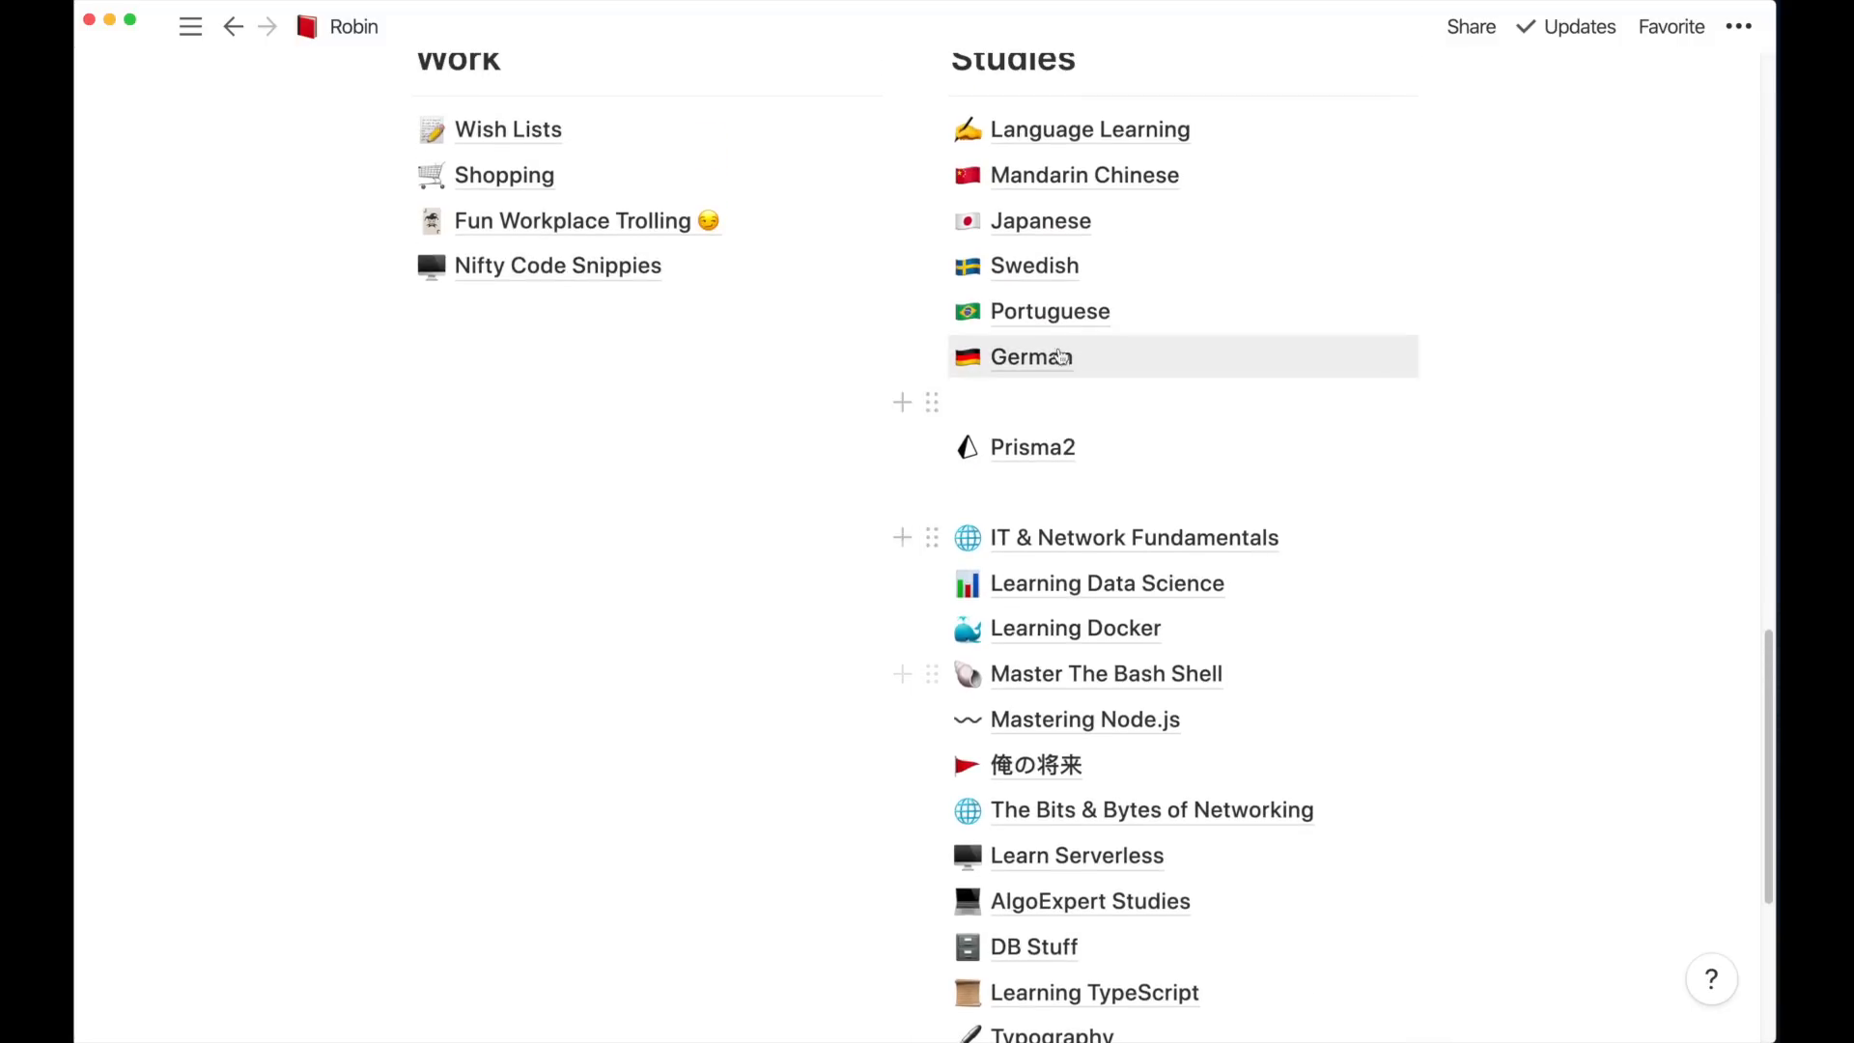
{"action": "left_click", "coordinate": [1038, 262]}
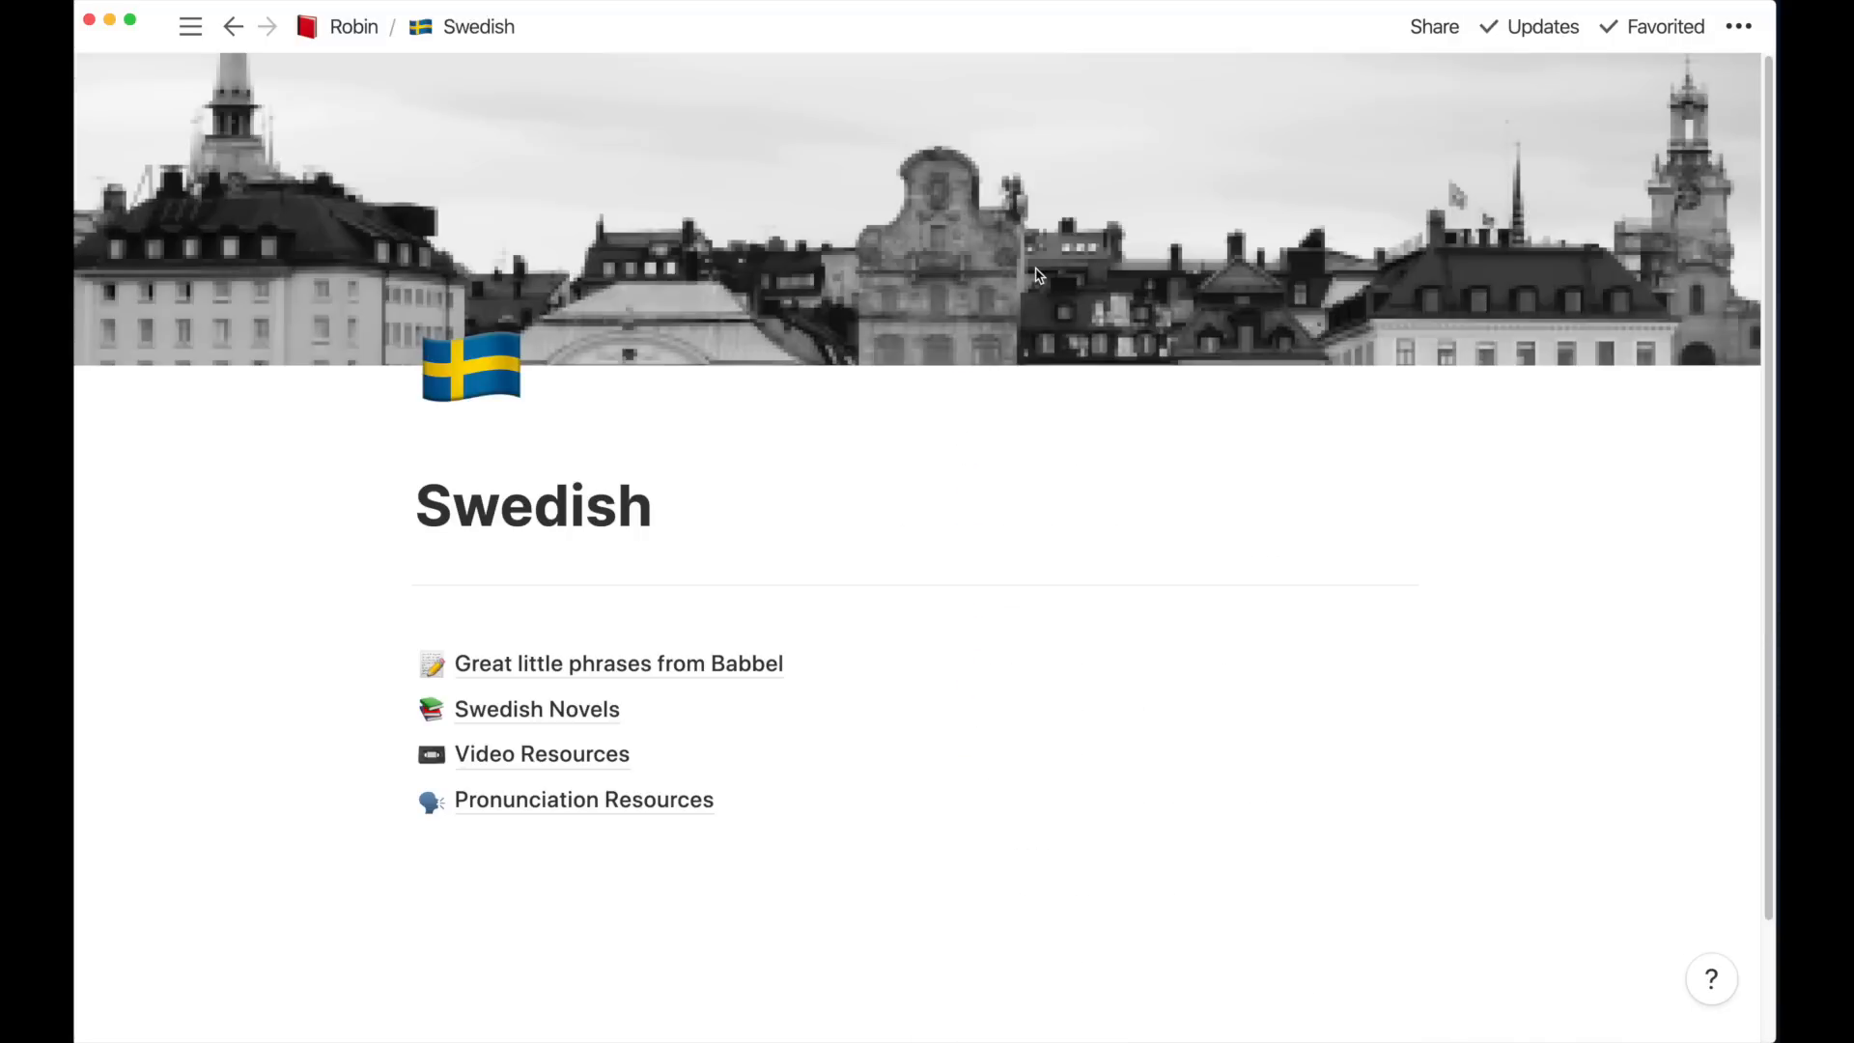
{"action": "left_click", "coordinate": [526, 663]}
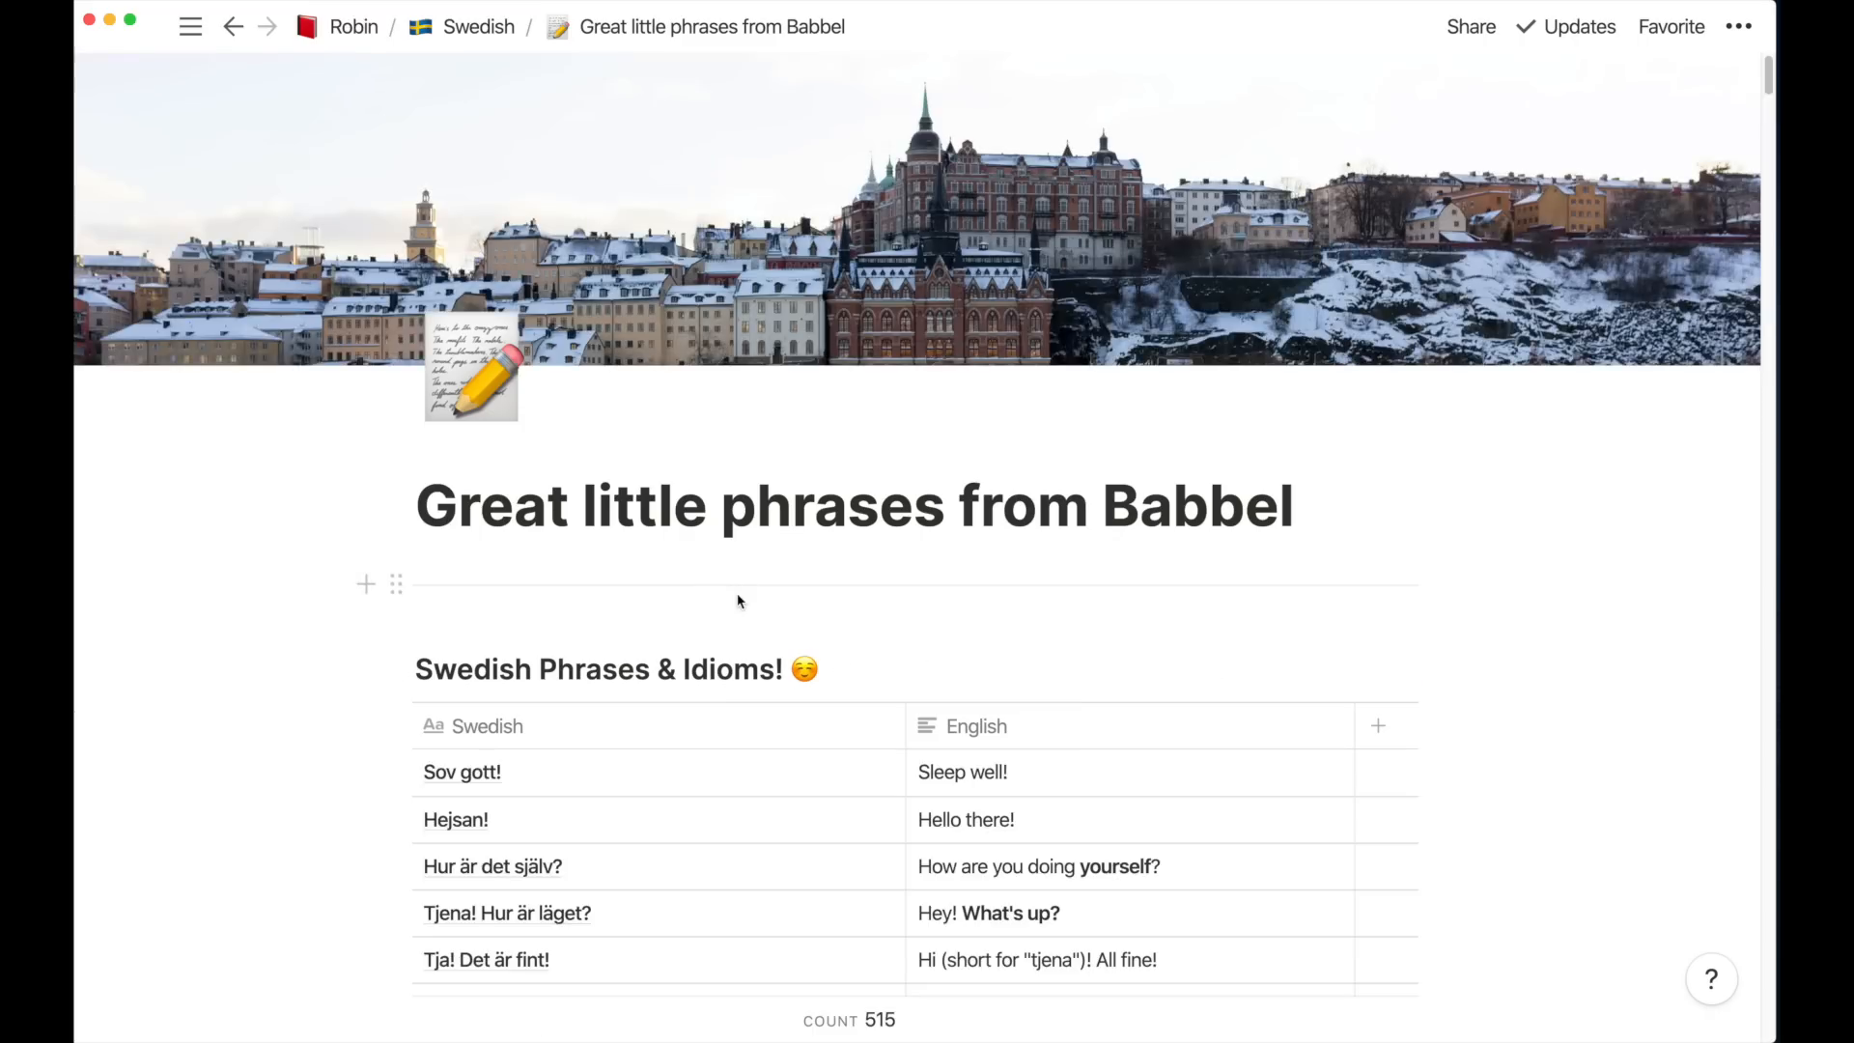
Look through the Swedish Phrases & Idioms! table, comparing the Swedish and English columns and checking the row count
{"action": "scroll", "coordinate": [737, 600], "scroll_direction": "down", "scroll_amount": 3}
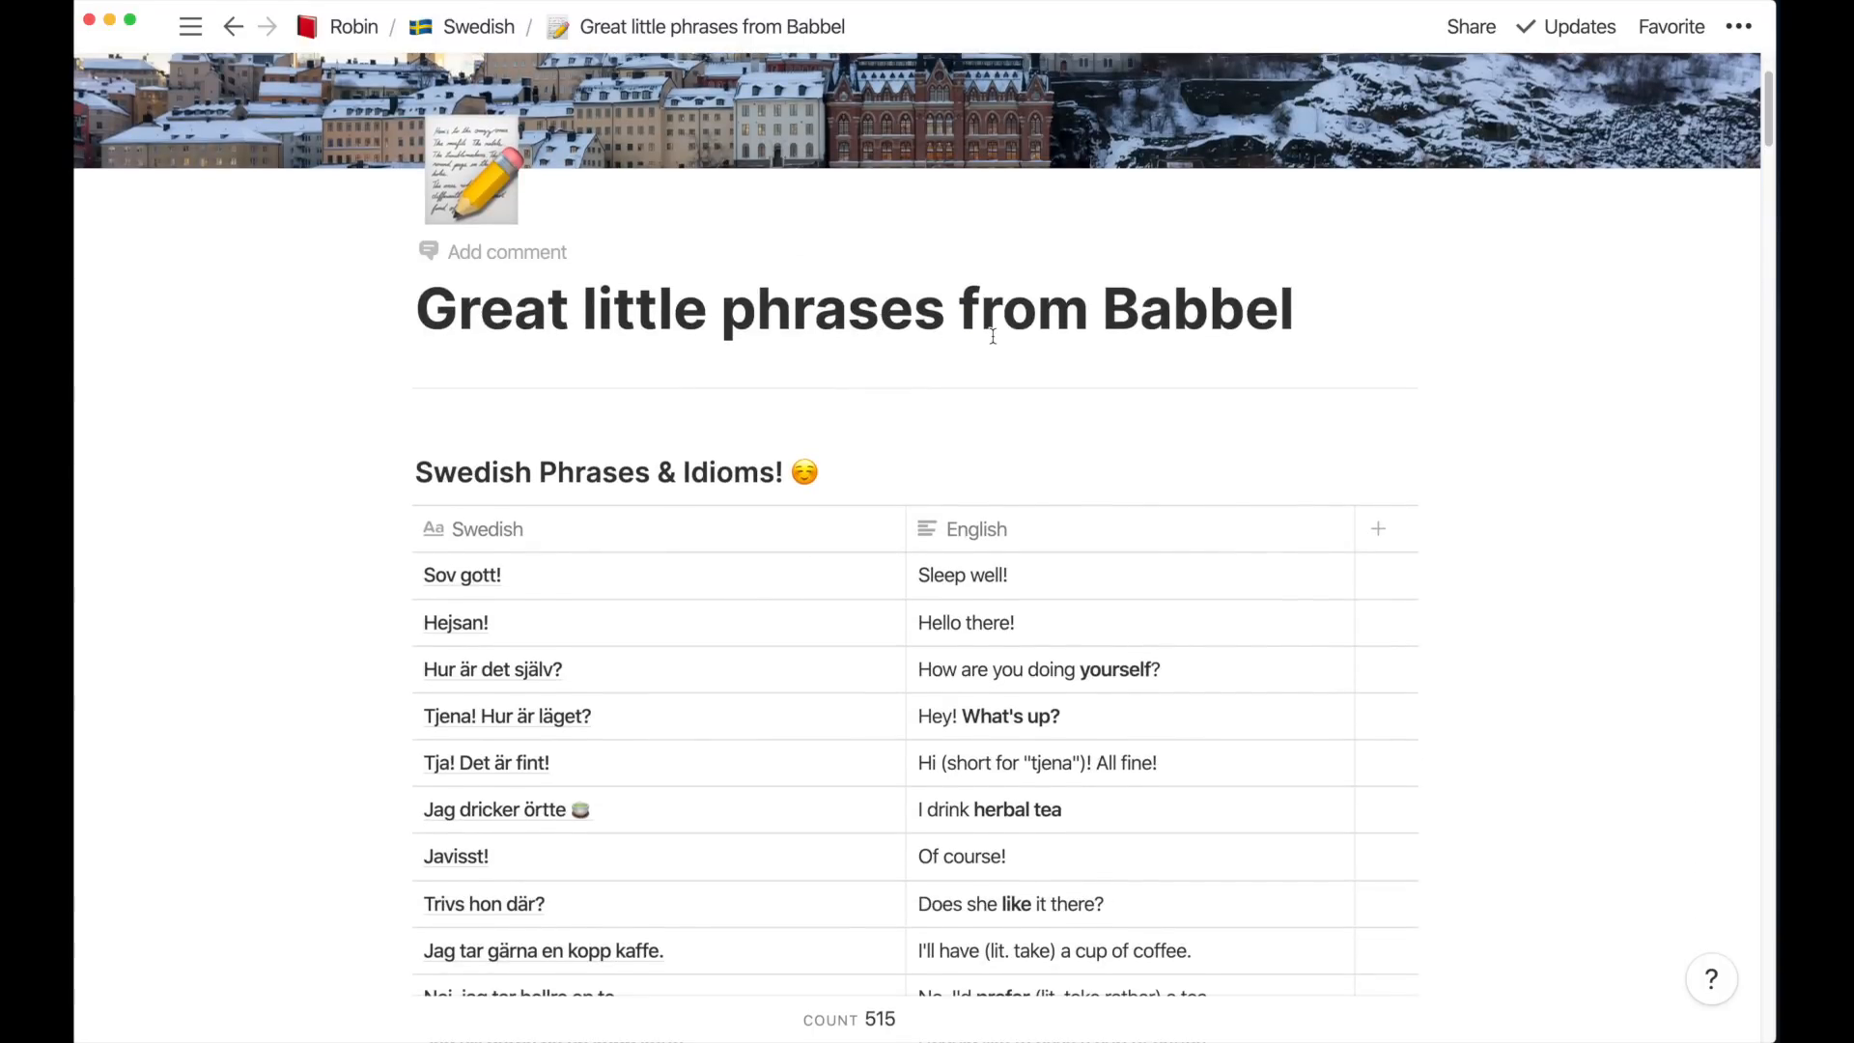
{"action": "scroll", "coordinate": [993, 336], "scroll_direction": "down", "scroll_amount": 5}
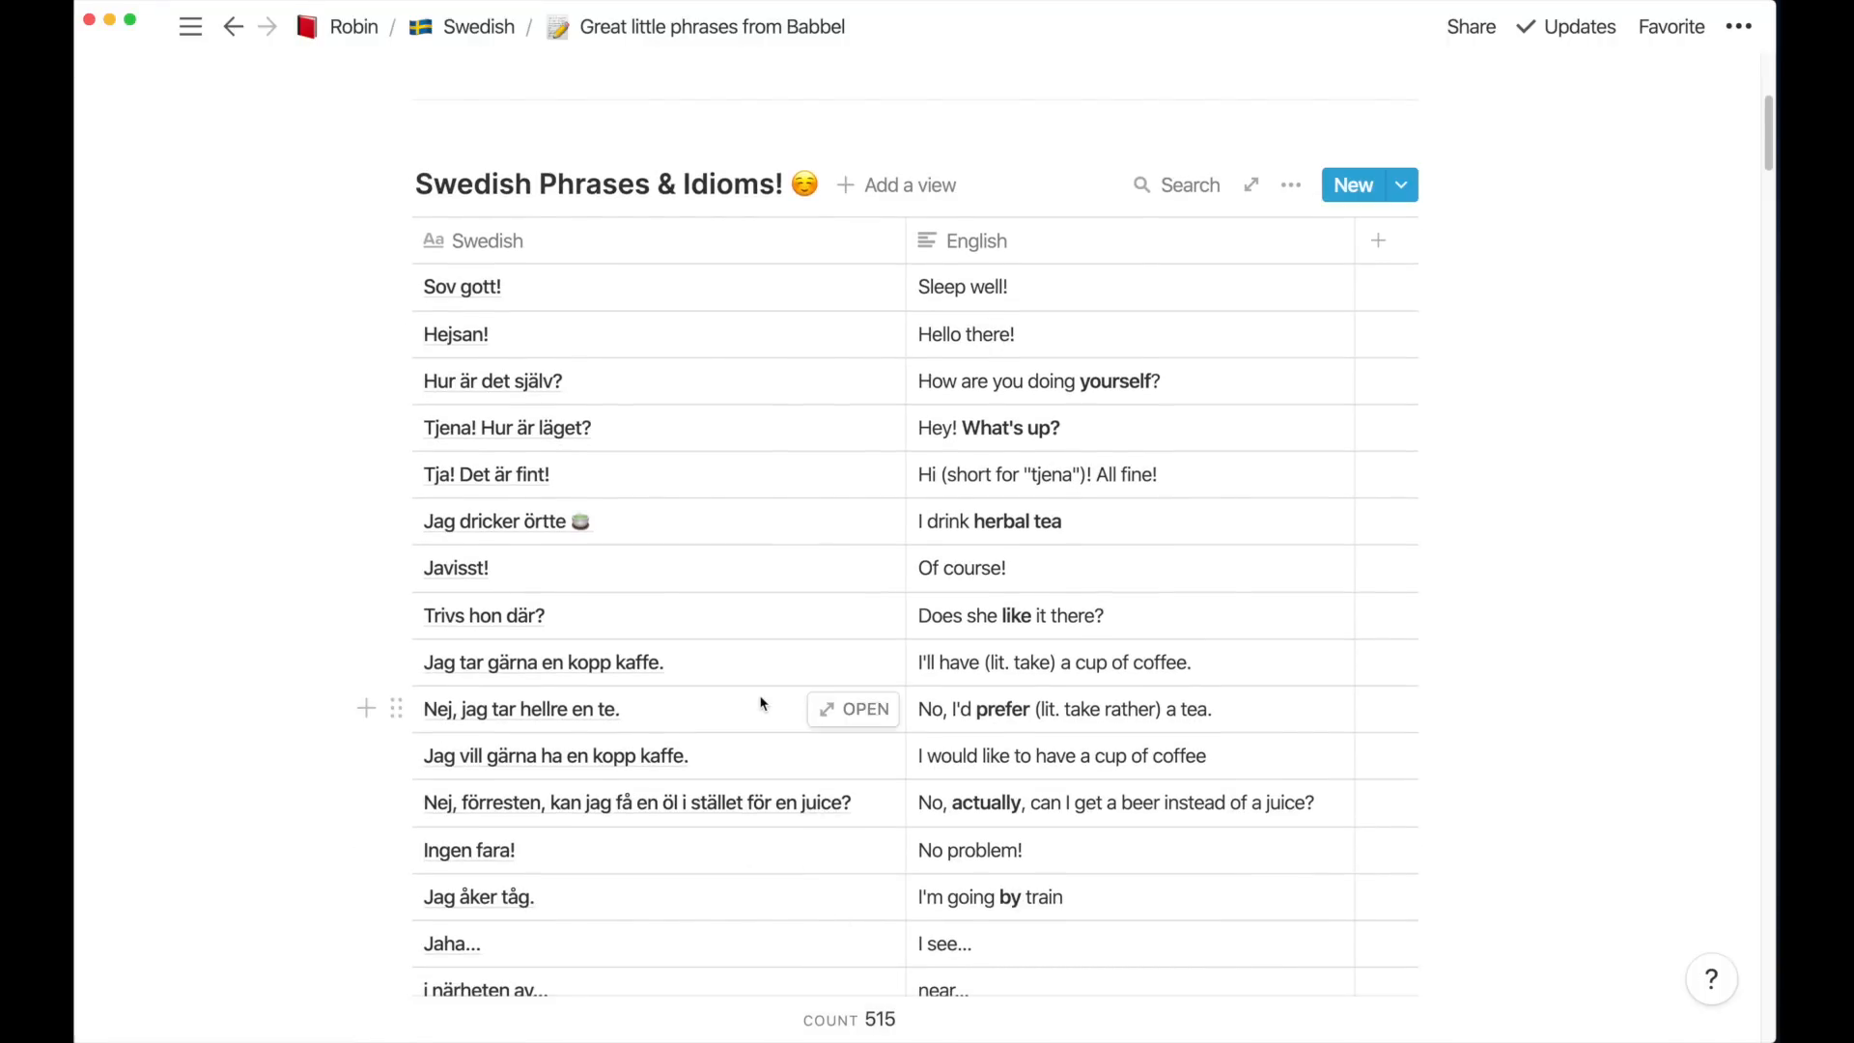
{"action": "scroll", "coordinate": [762, 704], "scroll_direction": "down", "scroll_amount": 10}
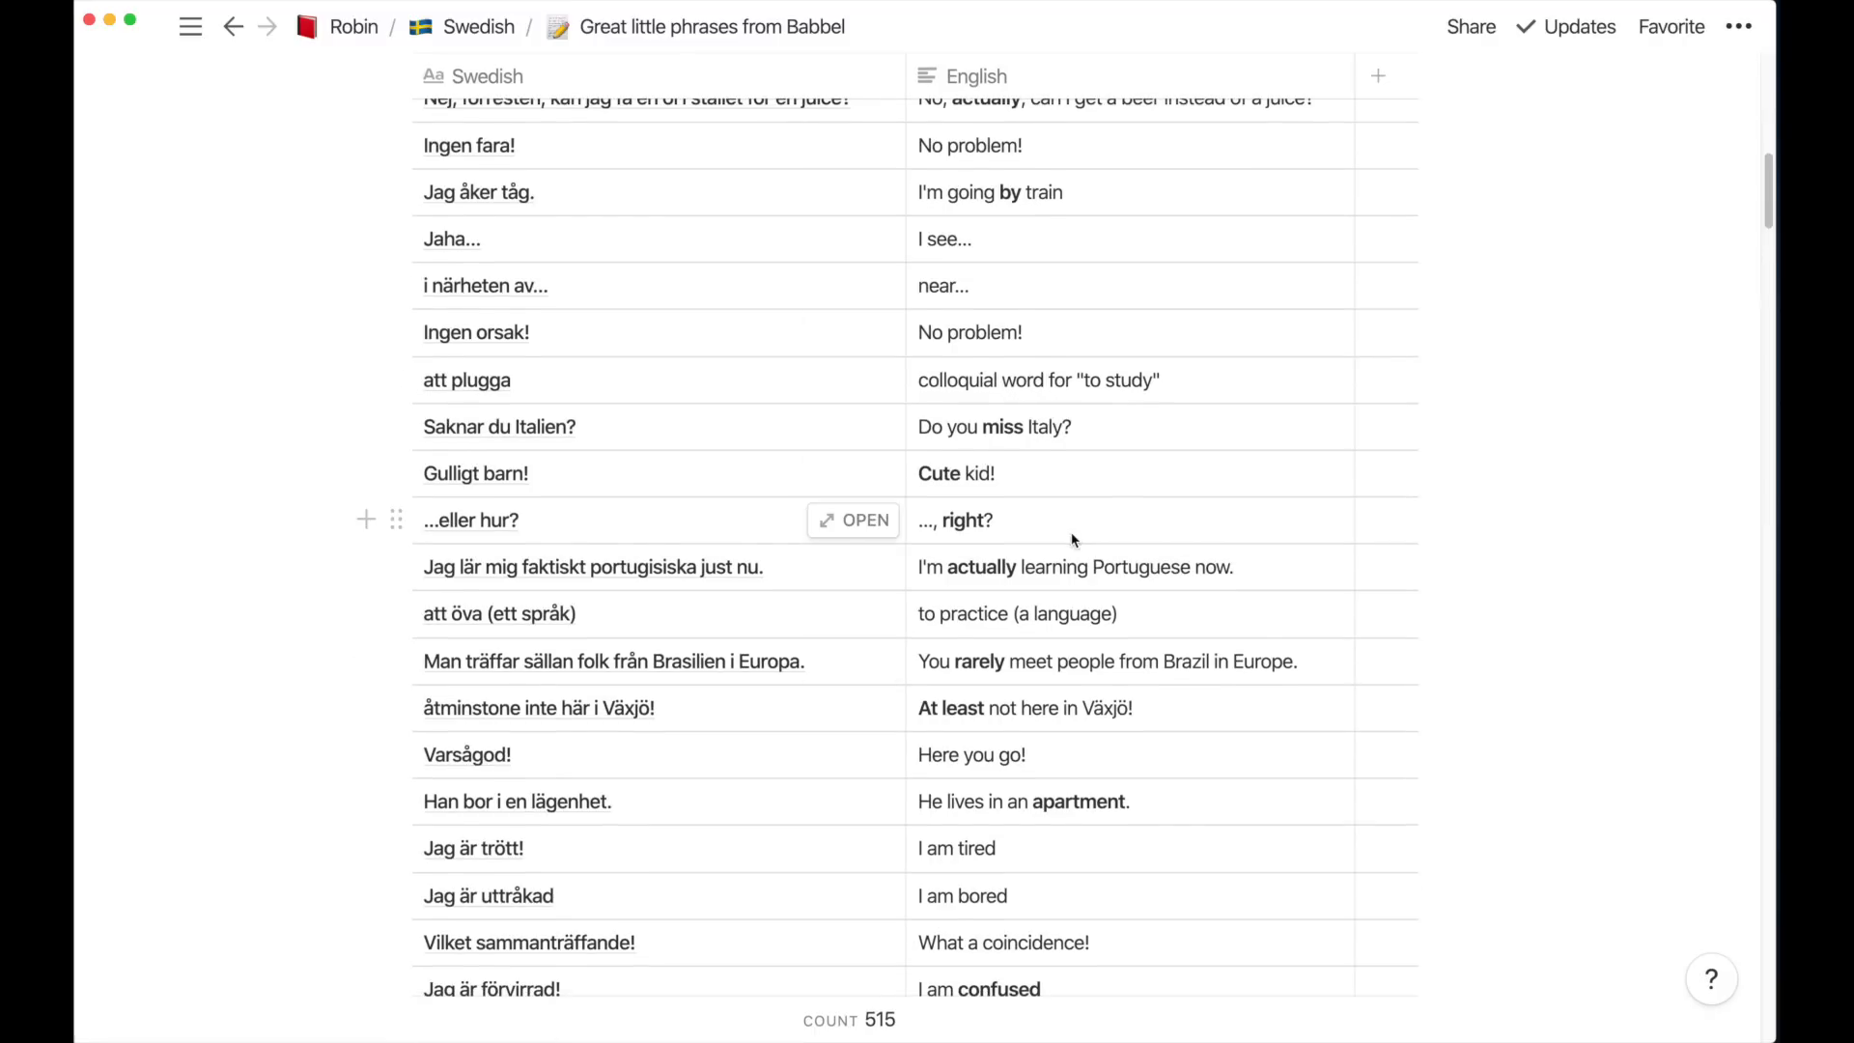
{"action": "scroll", "coordinate": [1074, 540], "scroll_direction": "down", "scroll_amount": 20}
{"action": "scroll", "coordinate": [1073, 540], "scroll_direction": "up", "scroll_amount": 20}
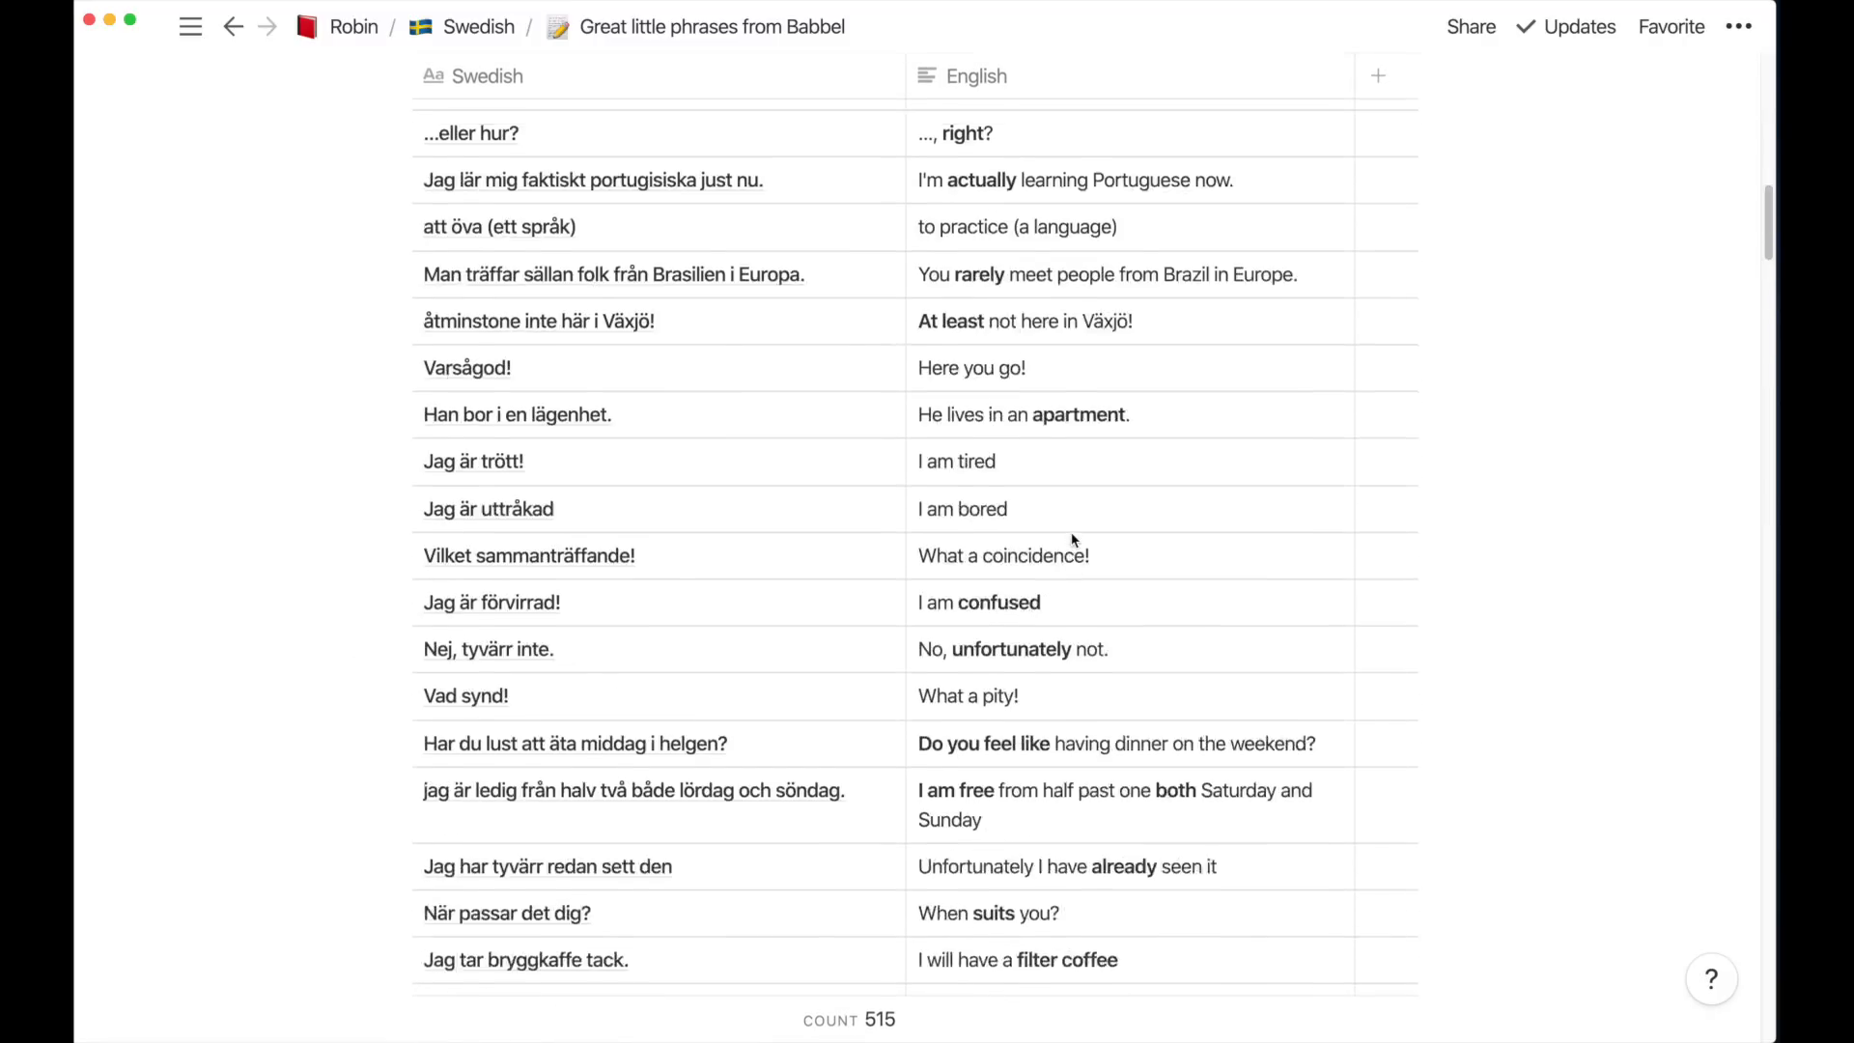
{"action": "scroll", "coordinate": [1073, 540], "scroll_direction": "up", "scroll_amount": 15}
{"action": "scroll", "coordinate": [1068, 534], "scroll_direction": "down", "scroll_amount": 5}
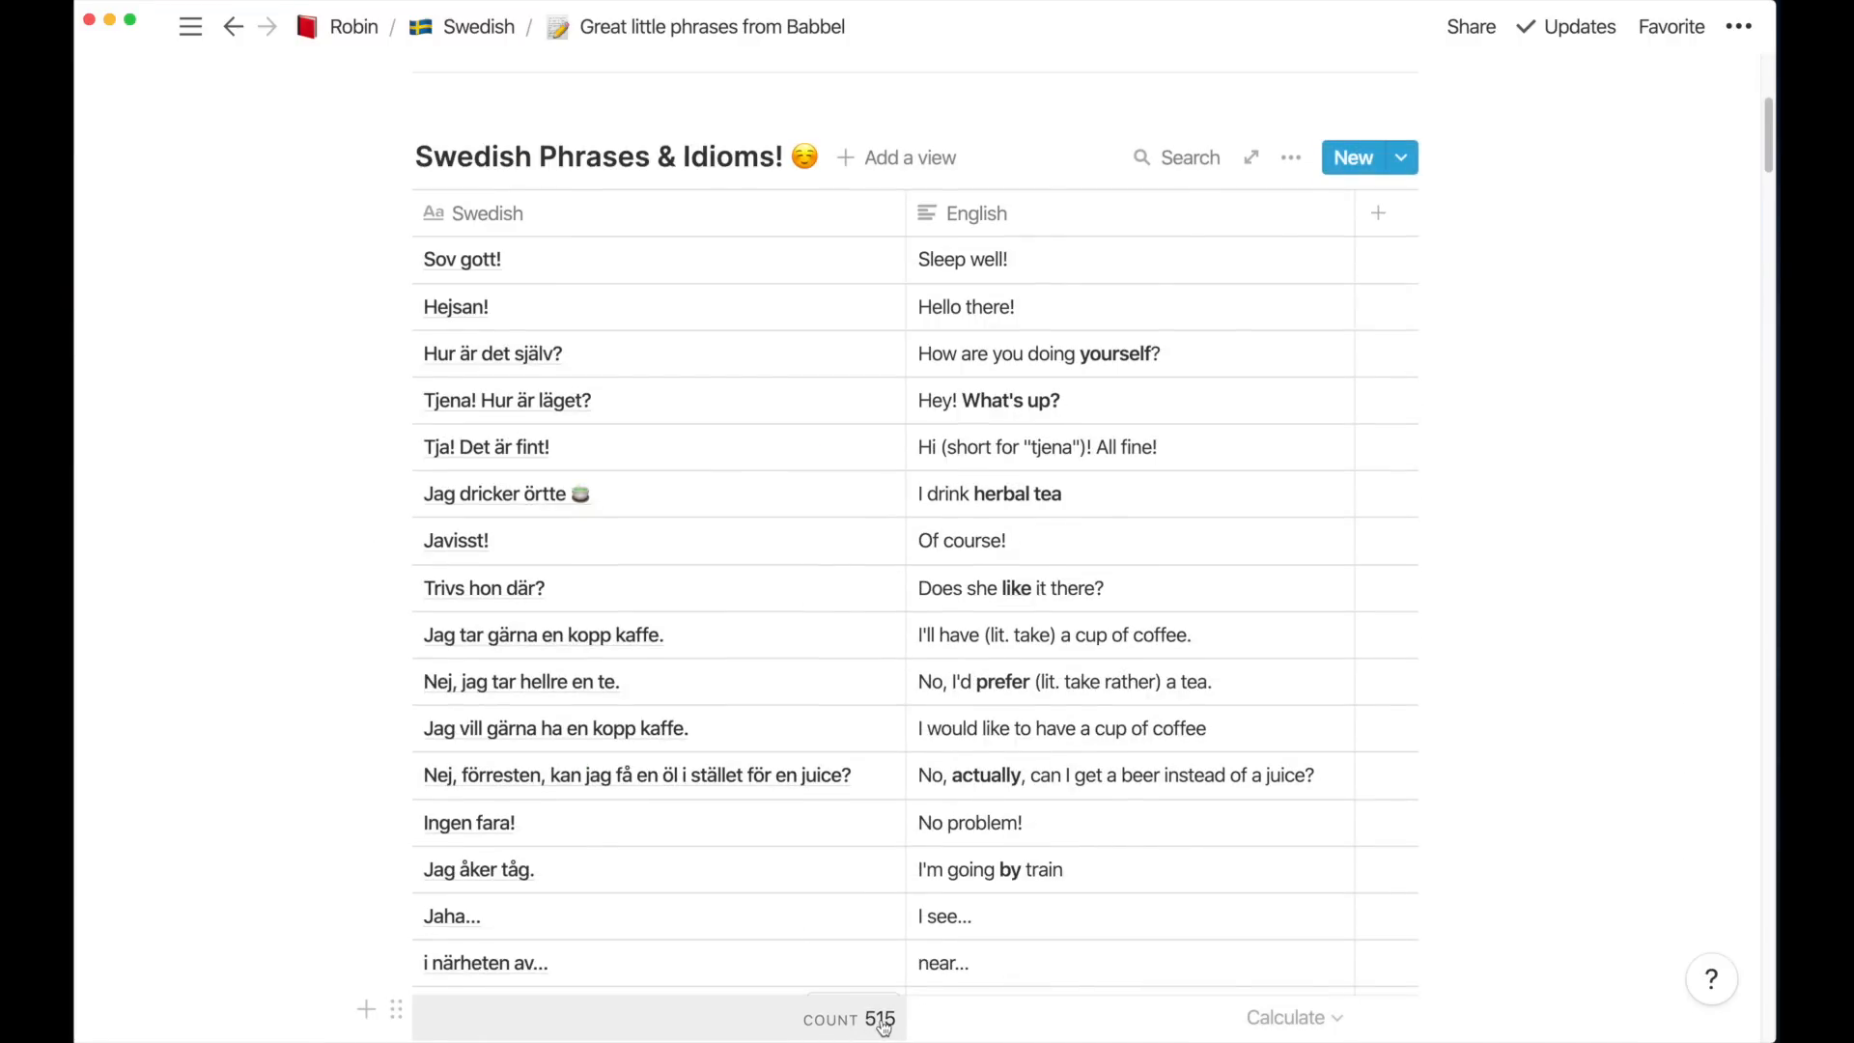
Try the Count empty and Percent empty calculations on the Swedish table's English column, and reset the calculation to None
{"action": "left_click", "coordinate": [1283, 1020]}
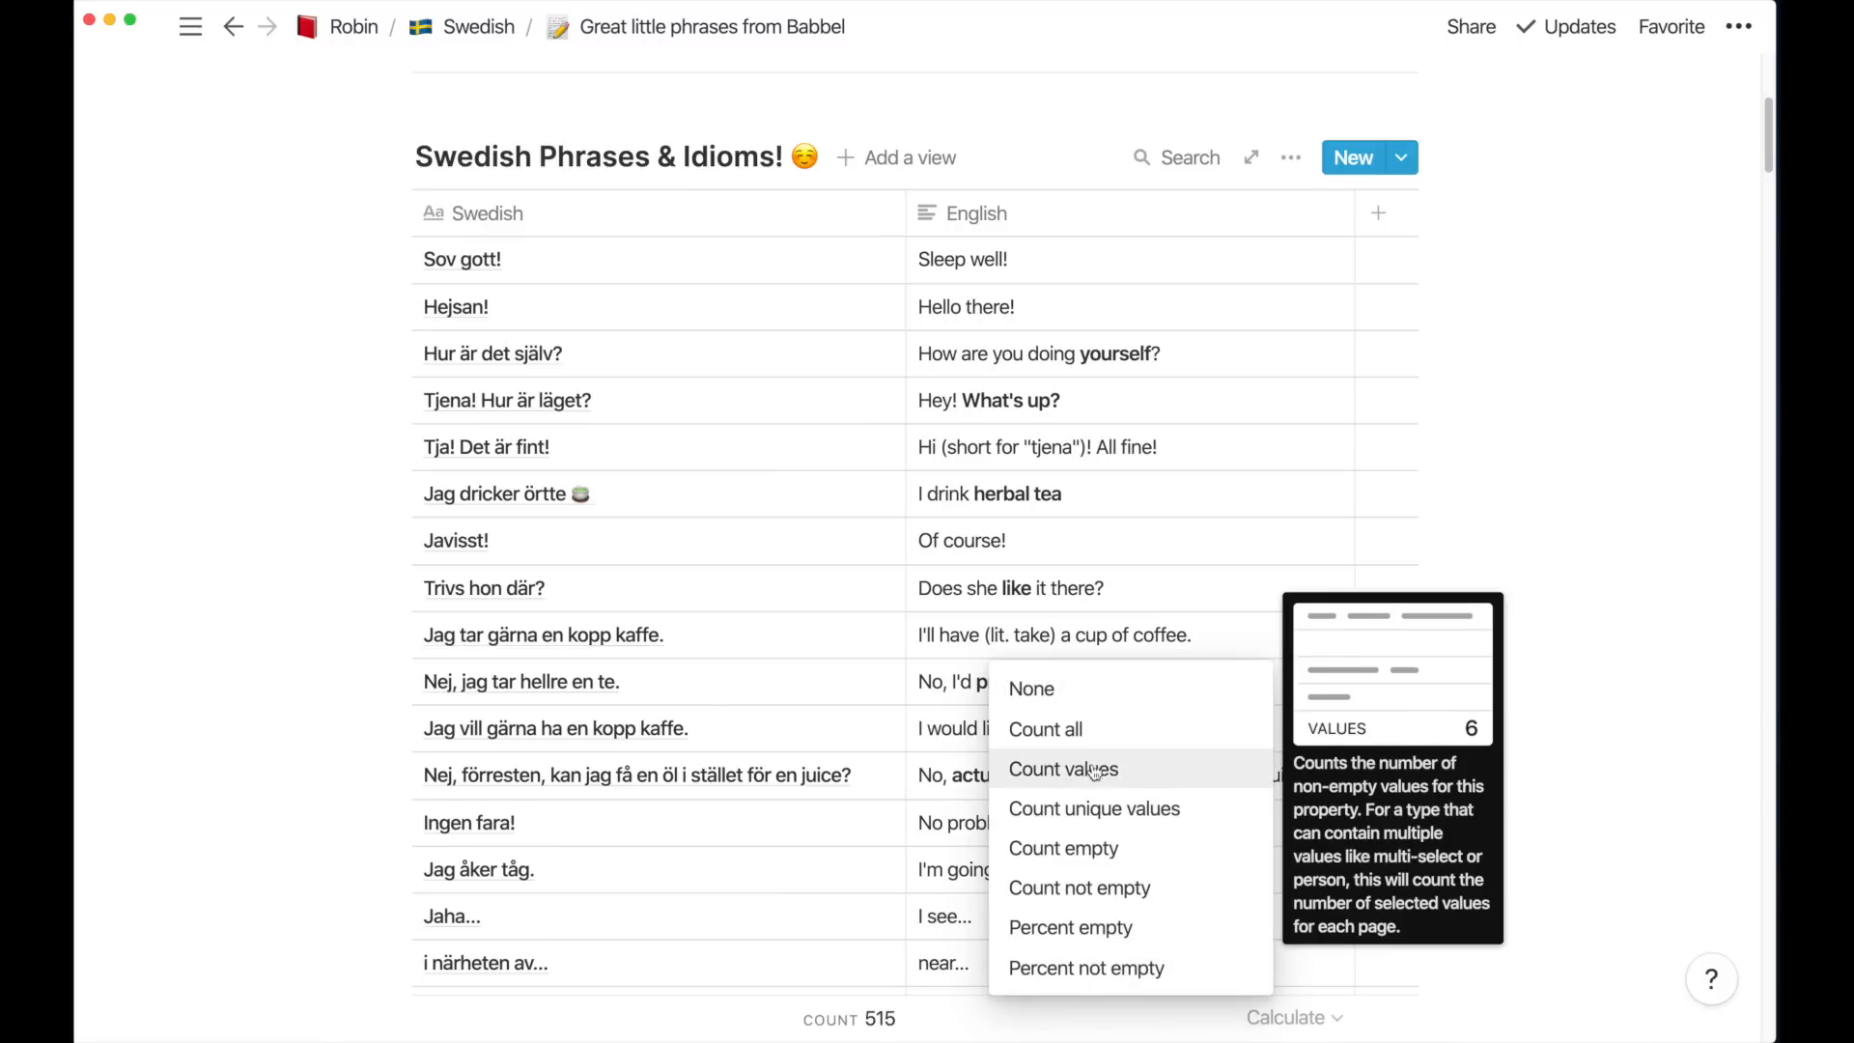
{"action": "key", "text": "Escape"}
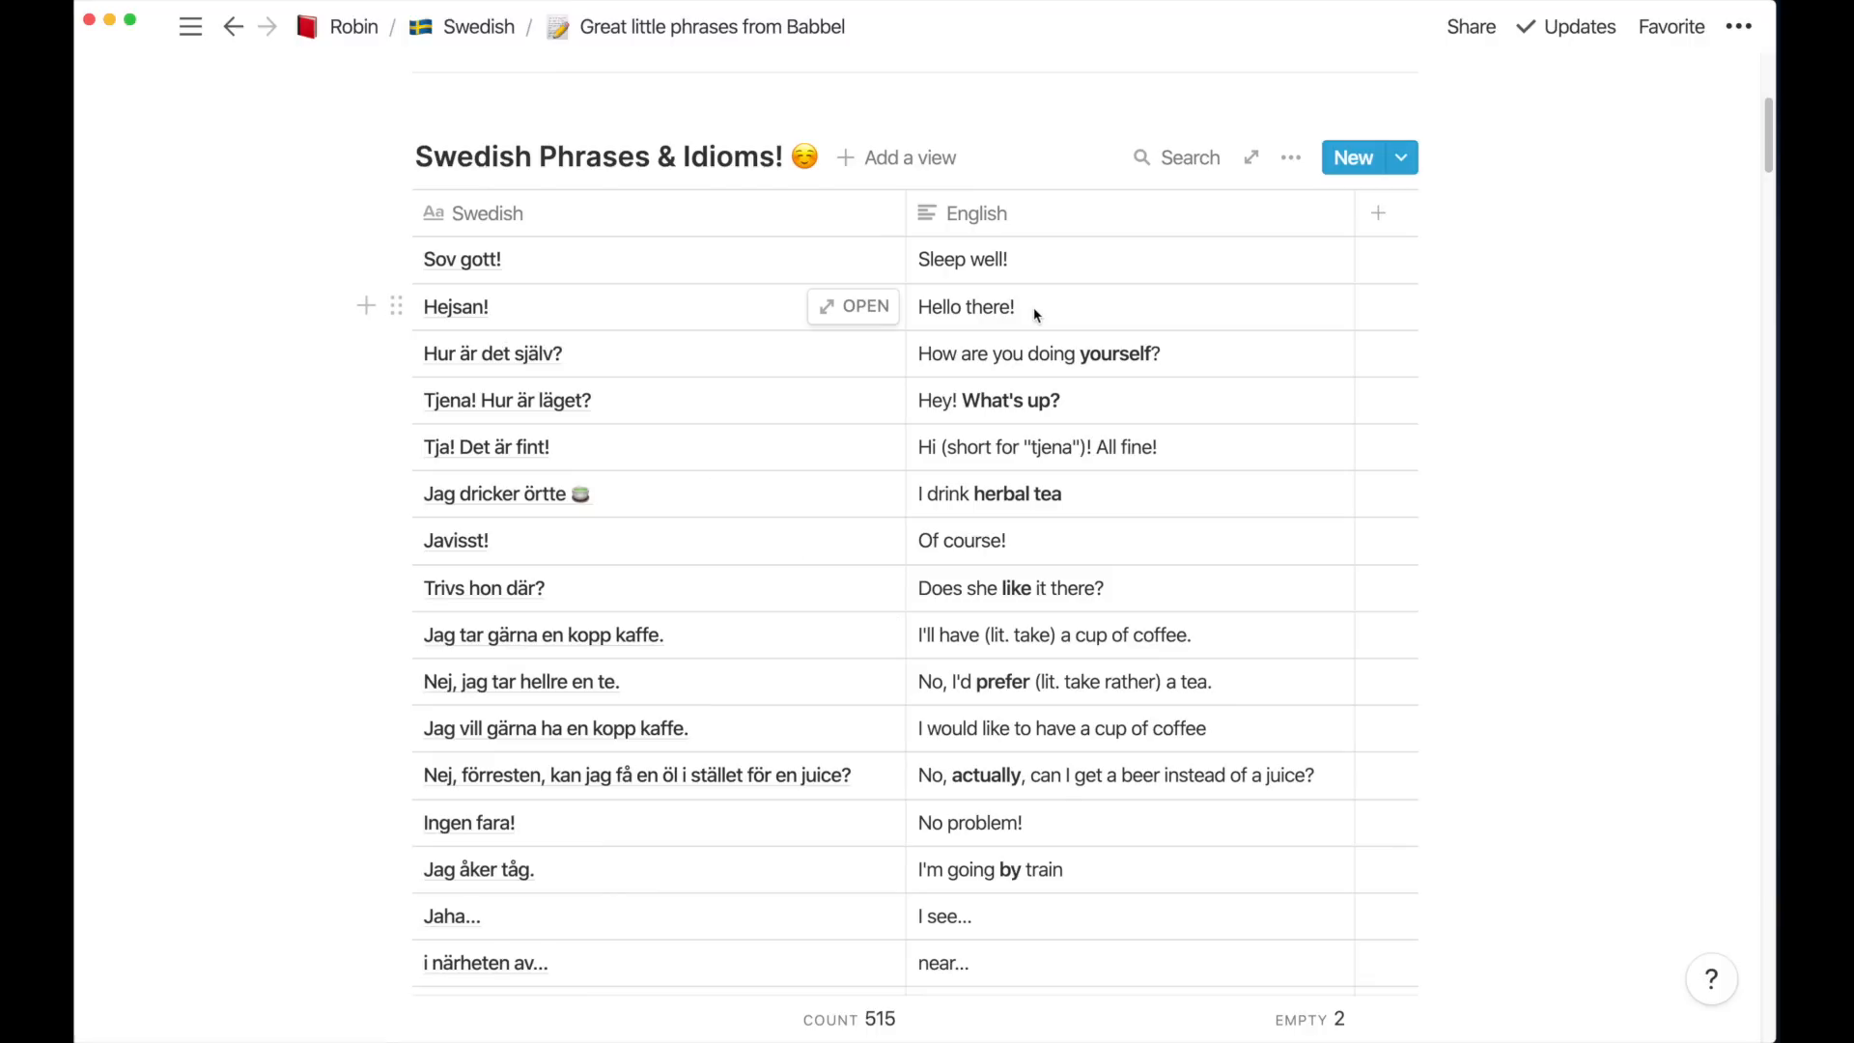
{"action": "left_click", "coordinate": [1311, 1024]}
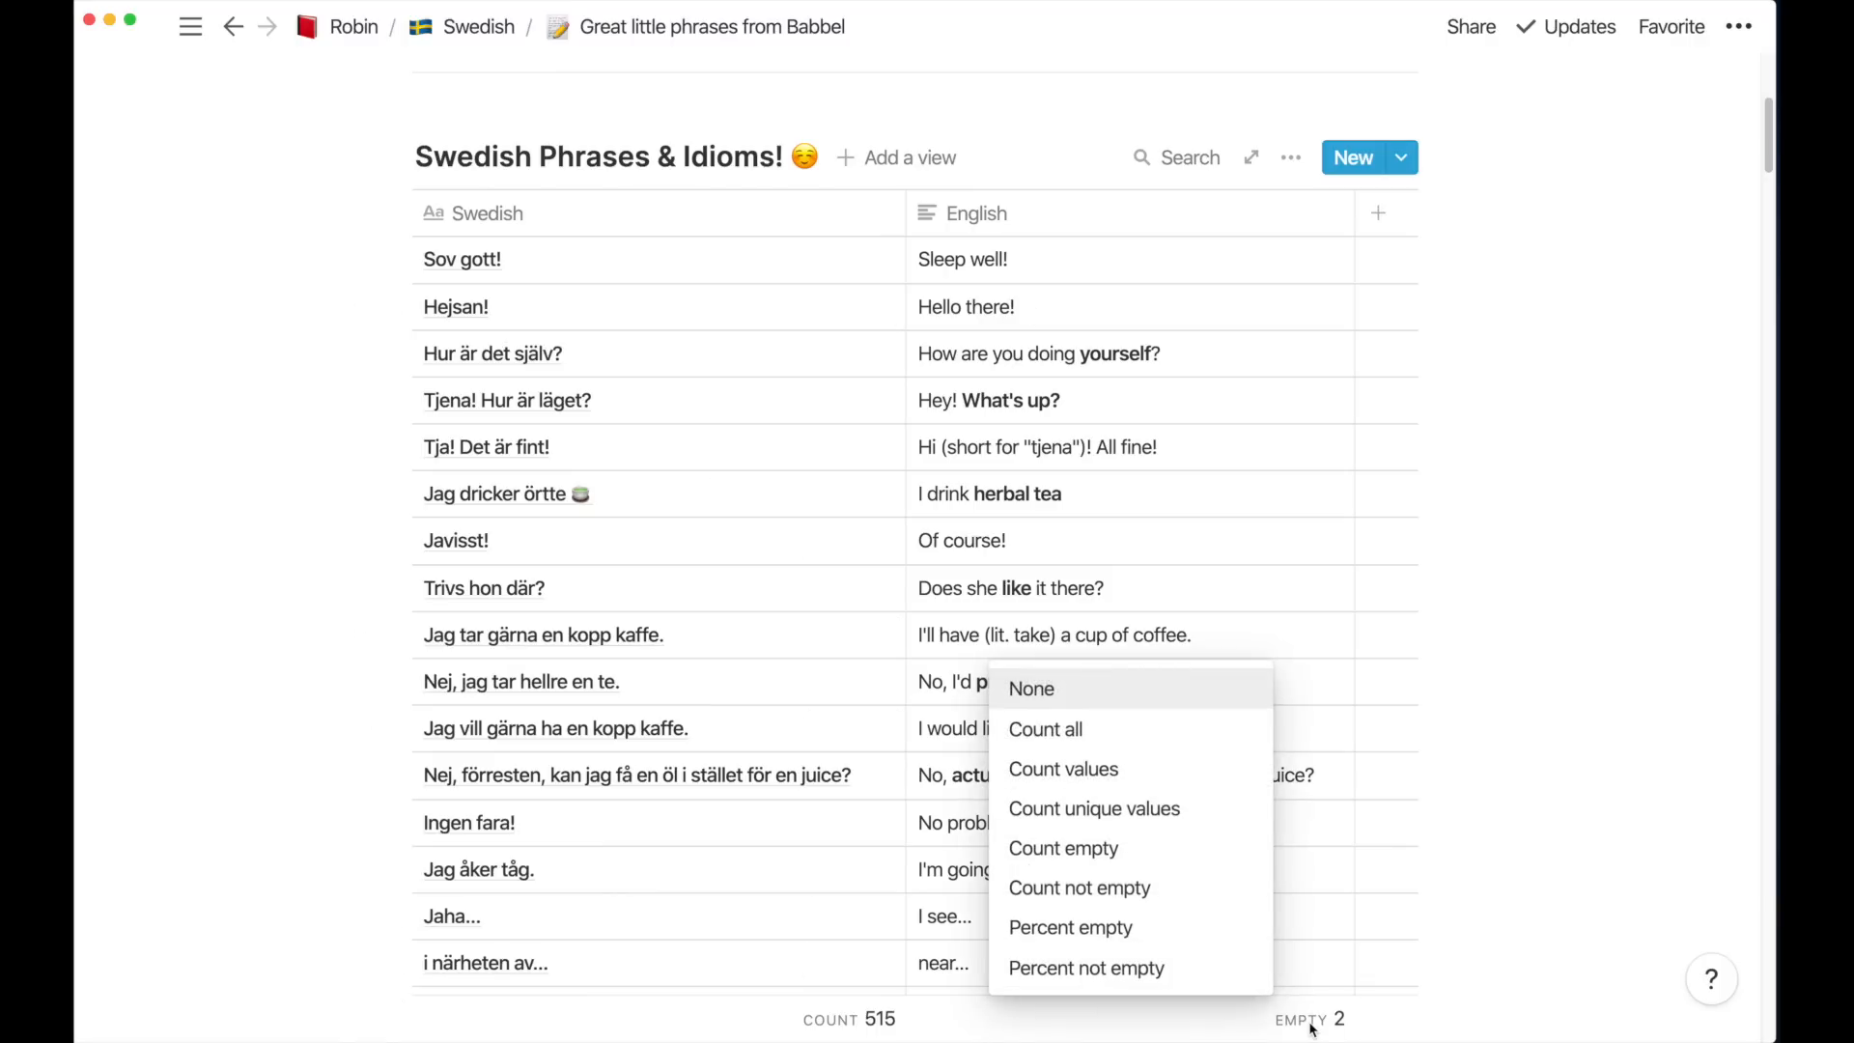
{"action": "left_click", "coordinate": [1149, 931]}
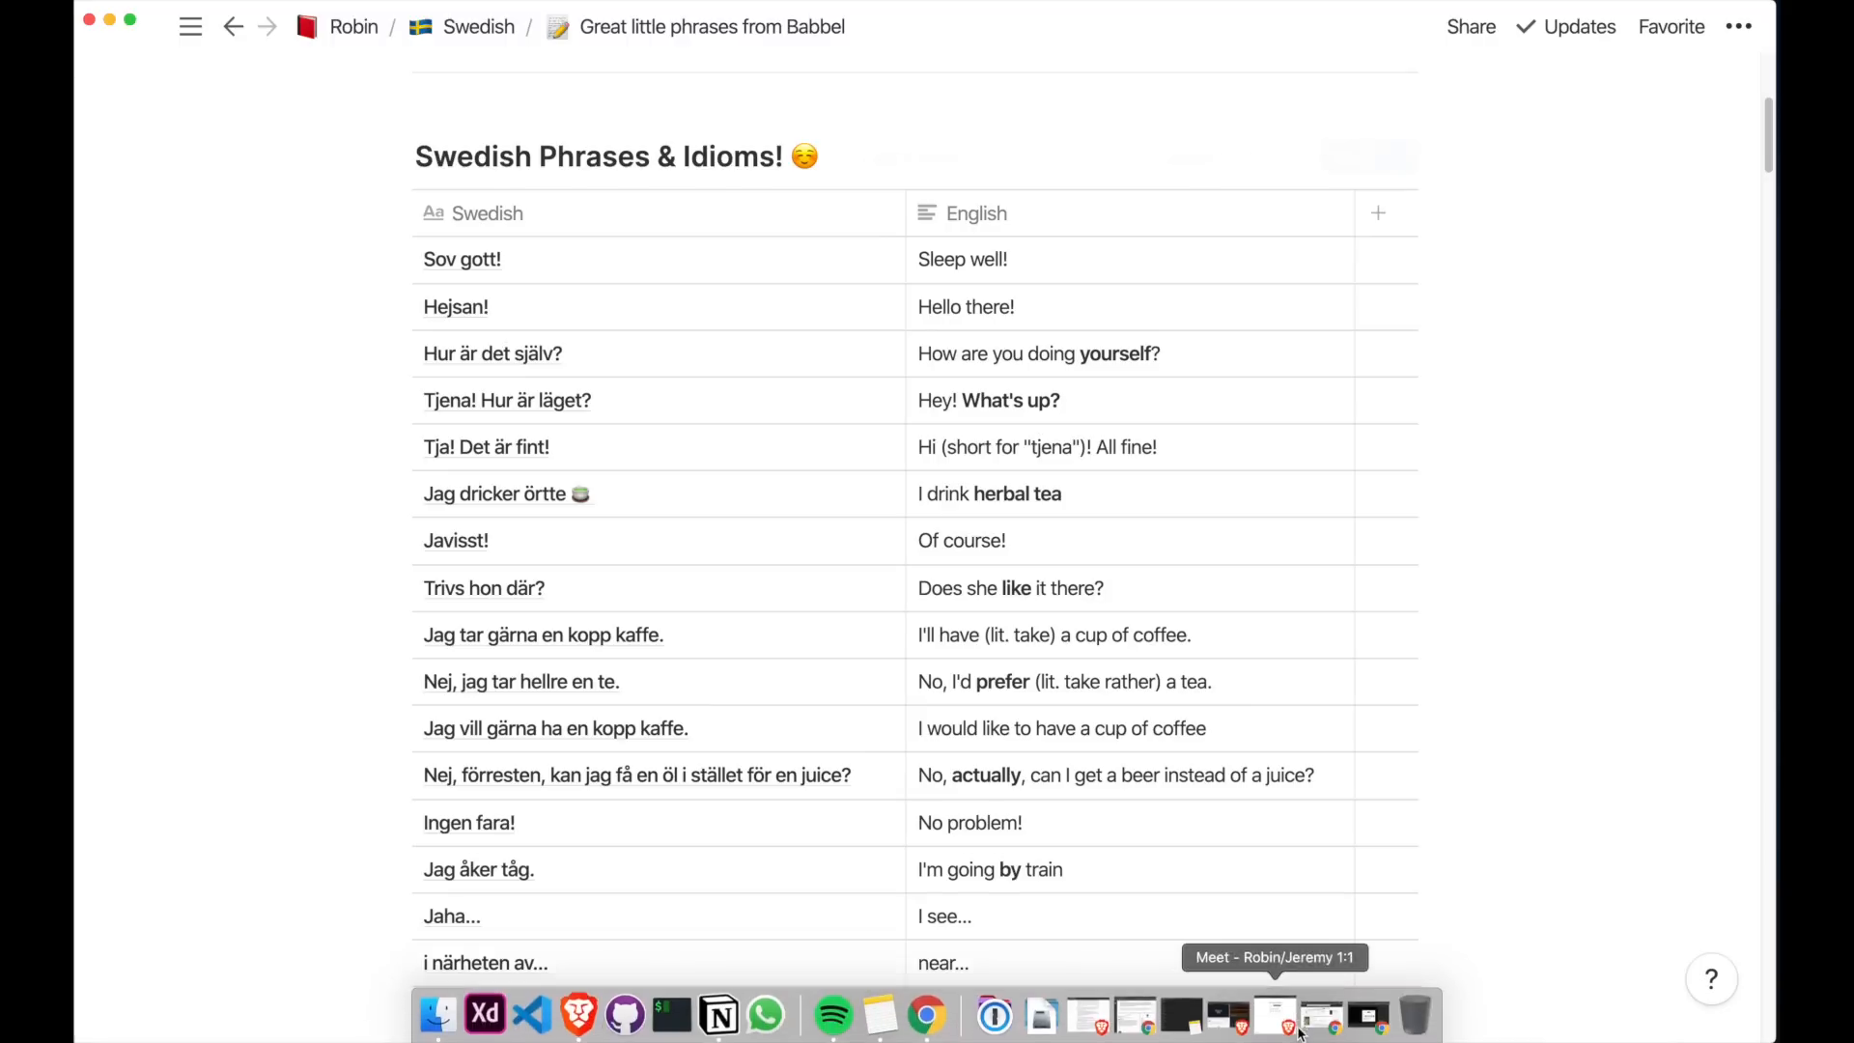
{"action": "left_click", "coordinate": [1294, 1019]}
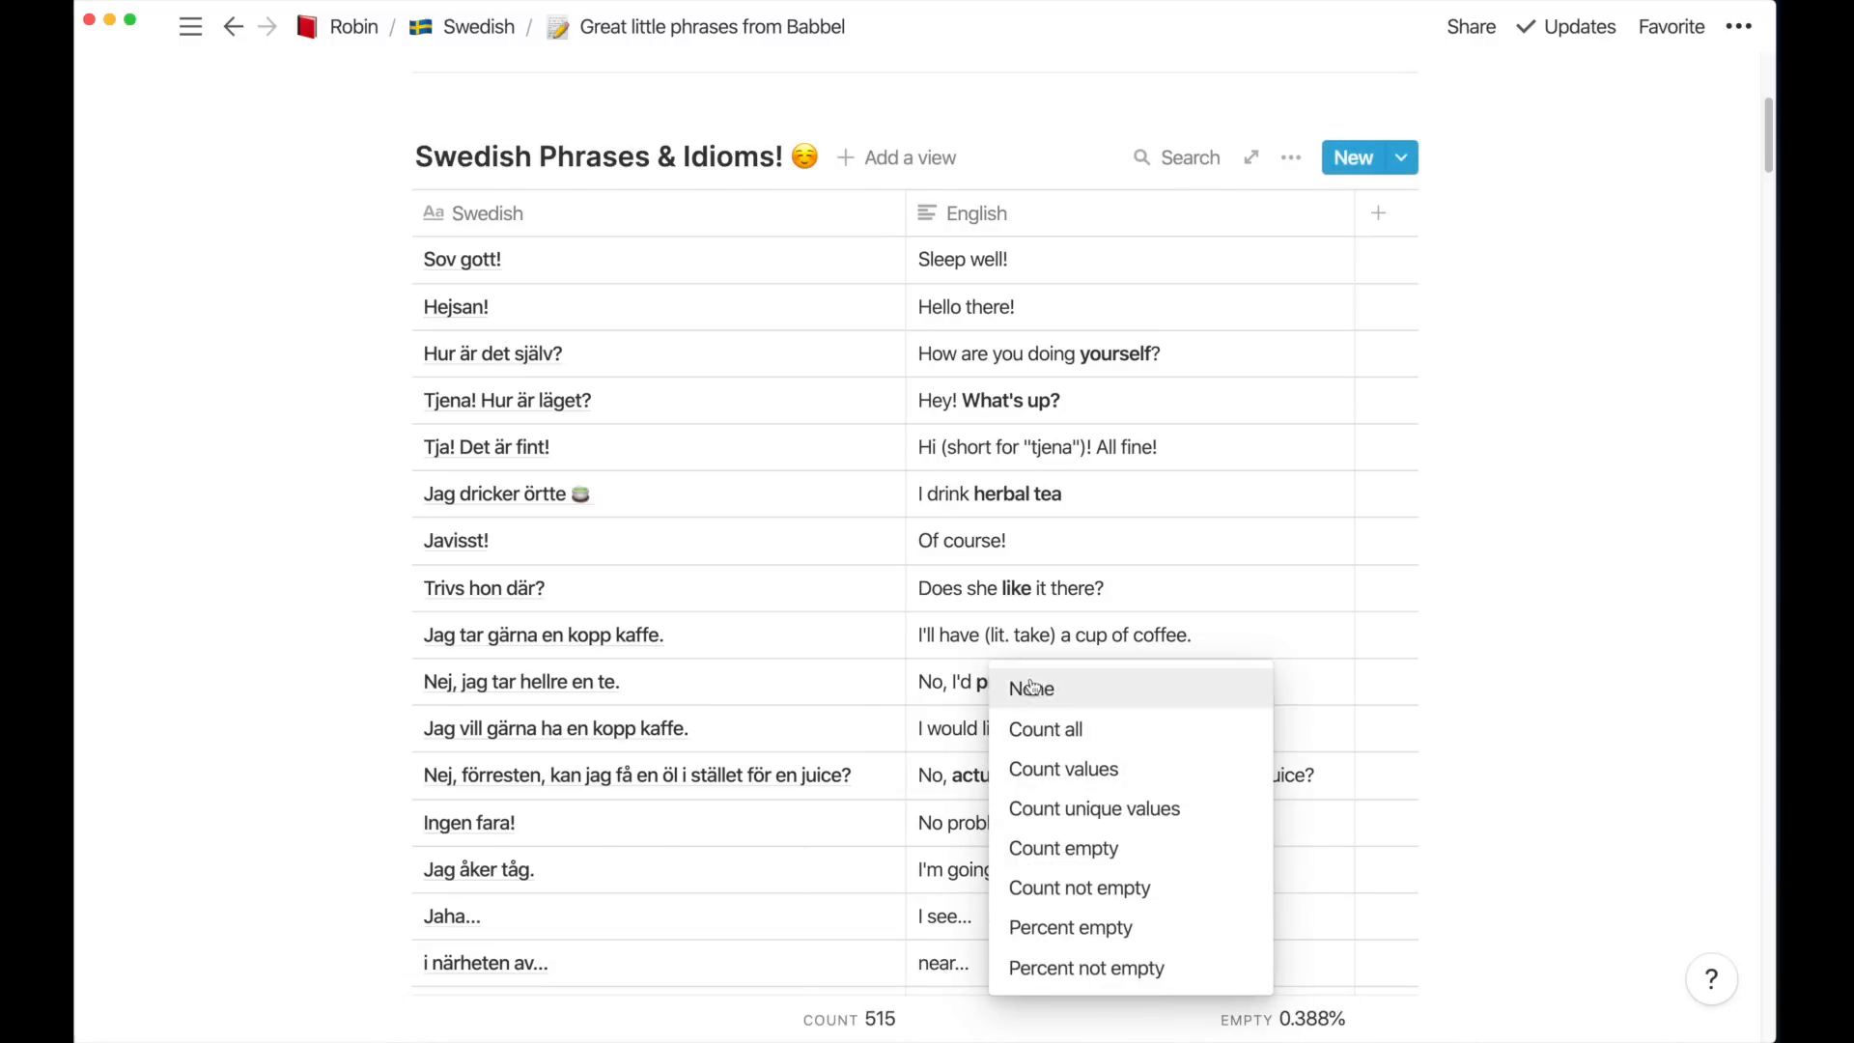
{"action": "left_click", "coordinate": [1105, 685]}
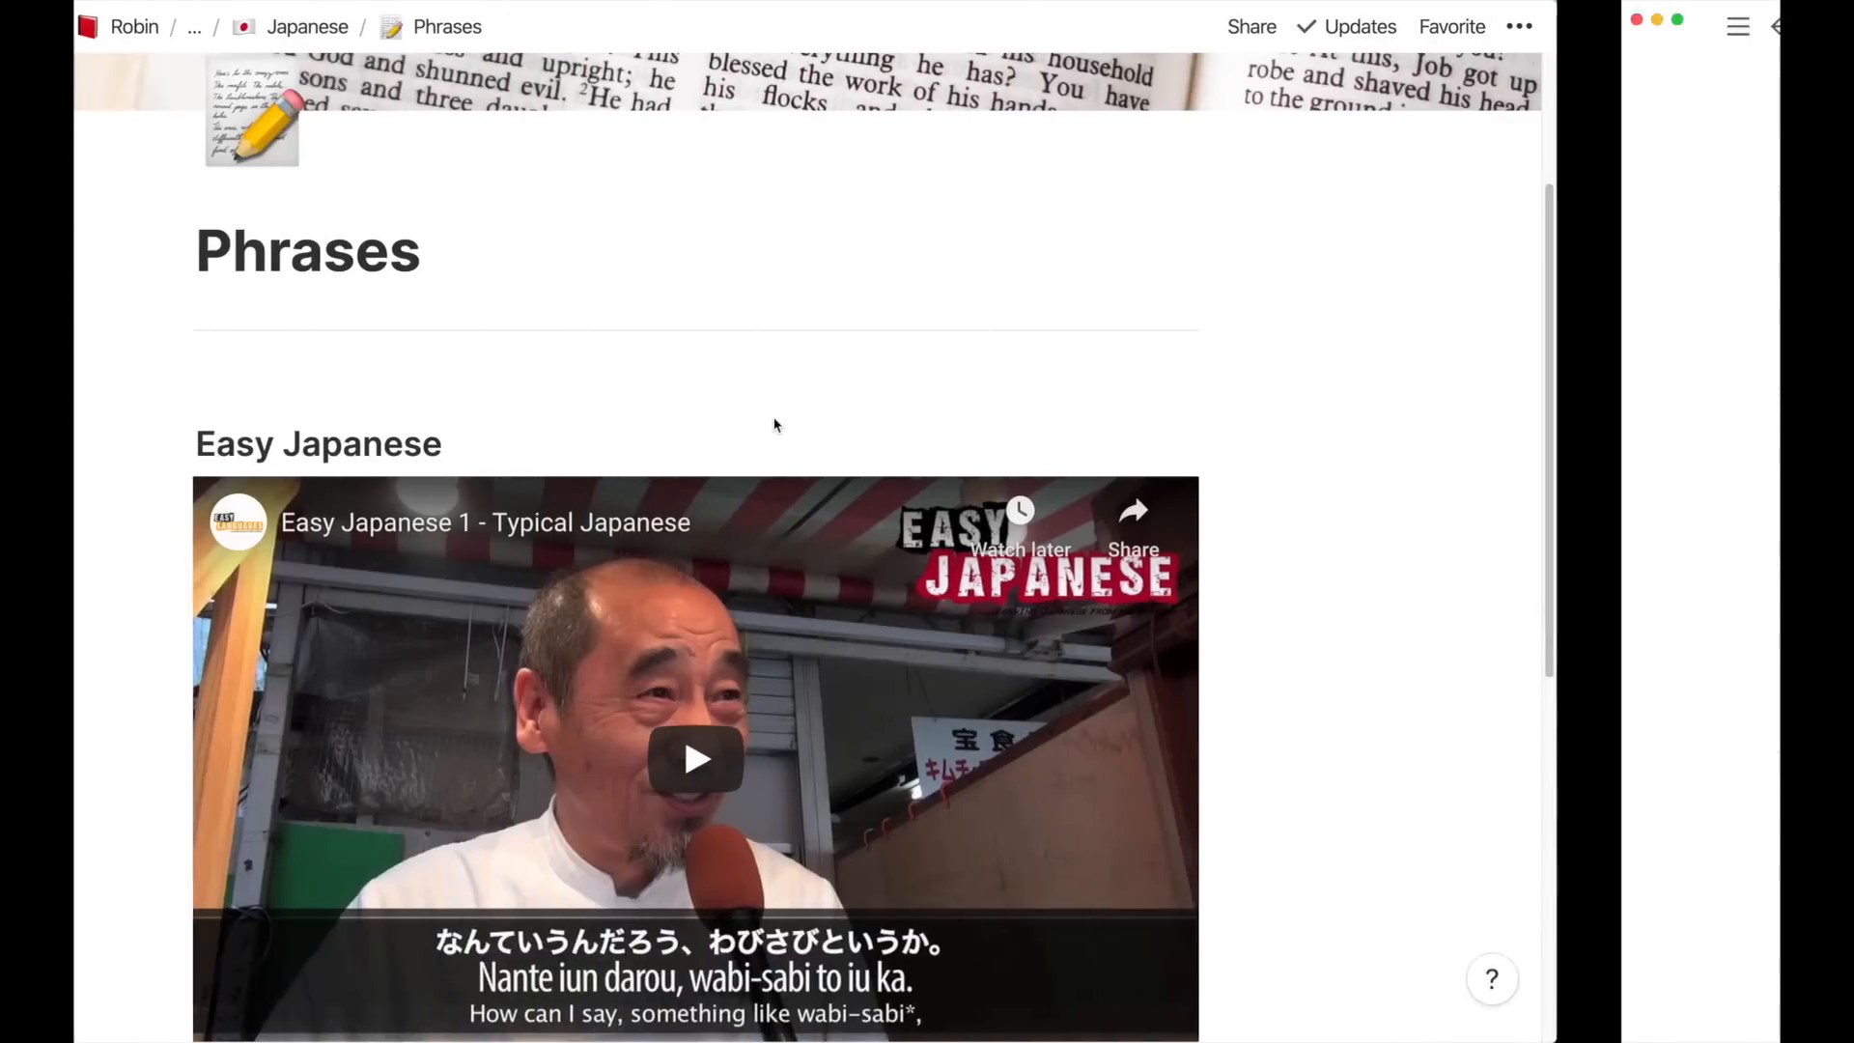
Return to the Japanese Phrases page and add a second-level heading named Notes below the Episode 01 table
{"action": "scroll", "coordinate": [773, 419], "scroll_direction": "up", "scroll_amount": 3}
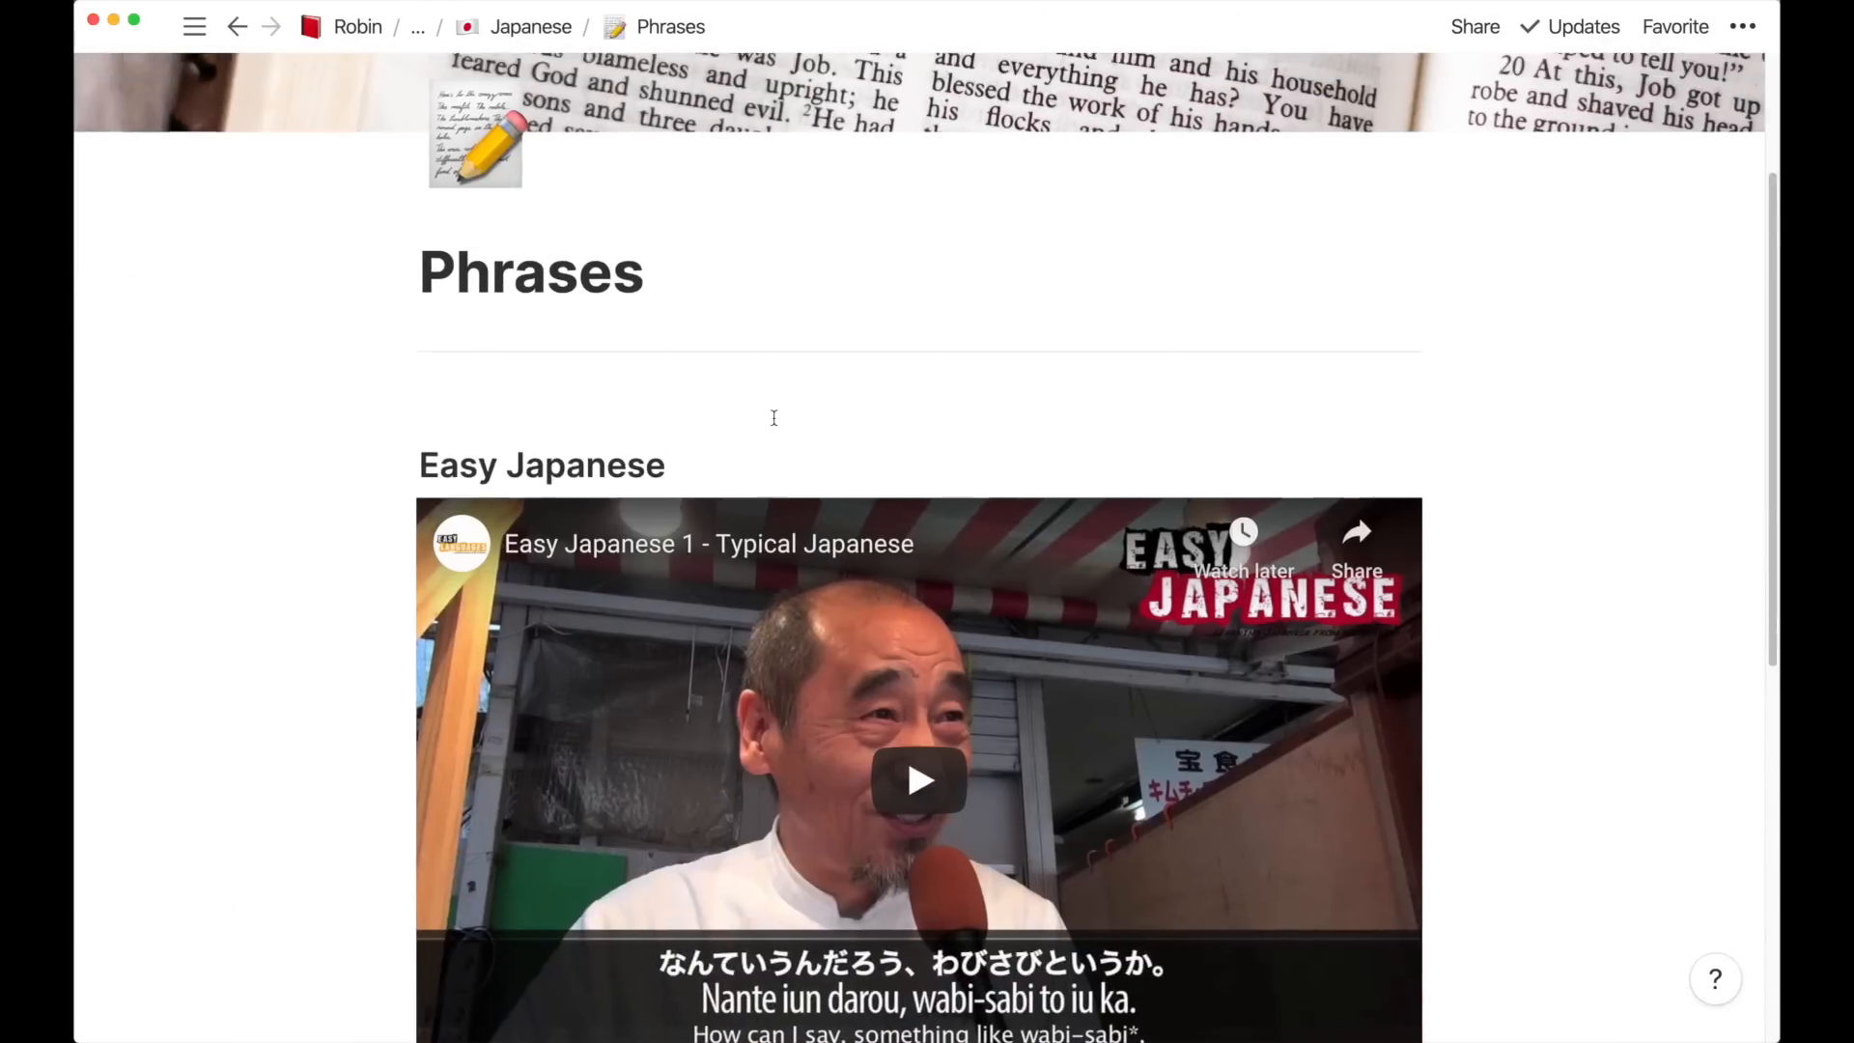
{"action": "scroll", "coordinate": [773, 418], "scroll_direction": "down", "scroll_amount": 10}
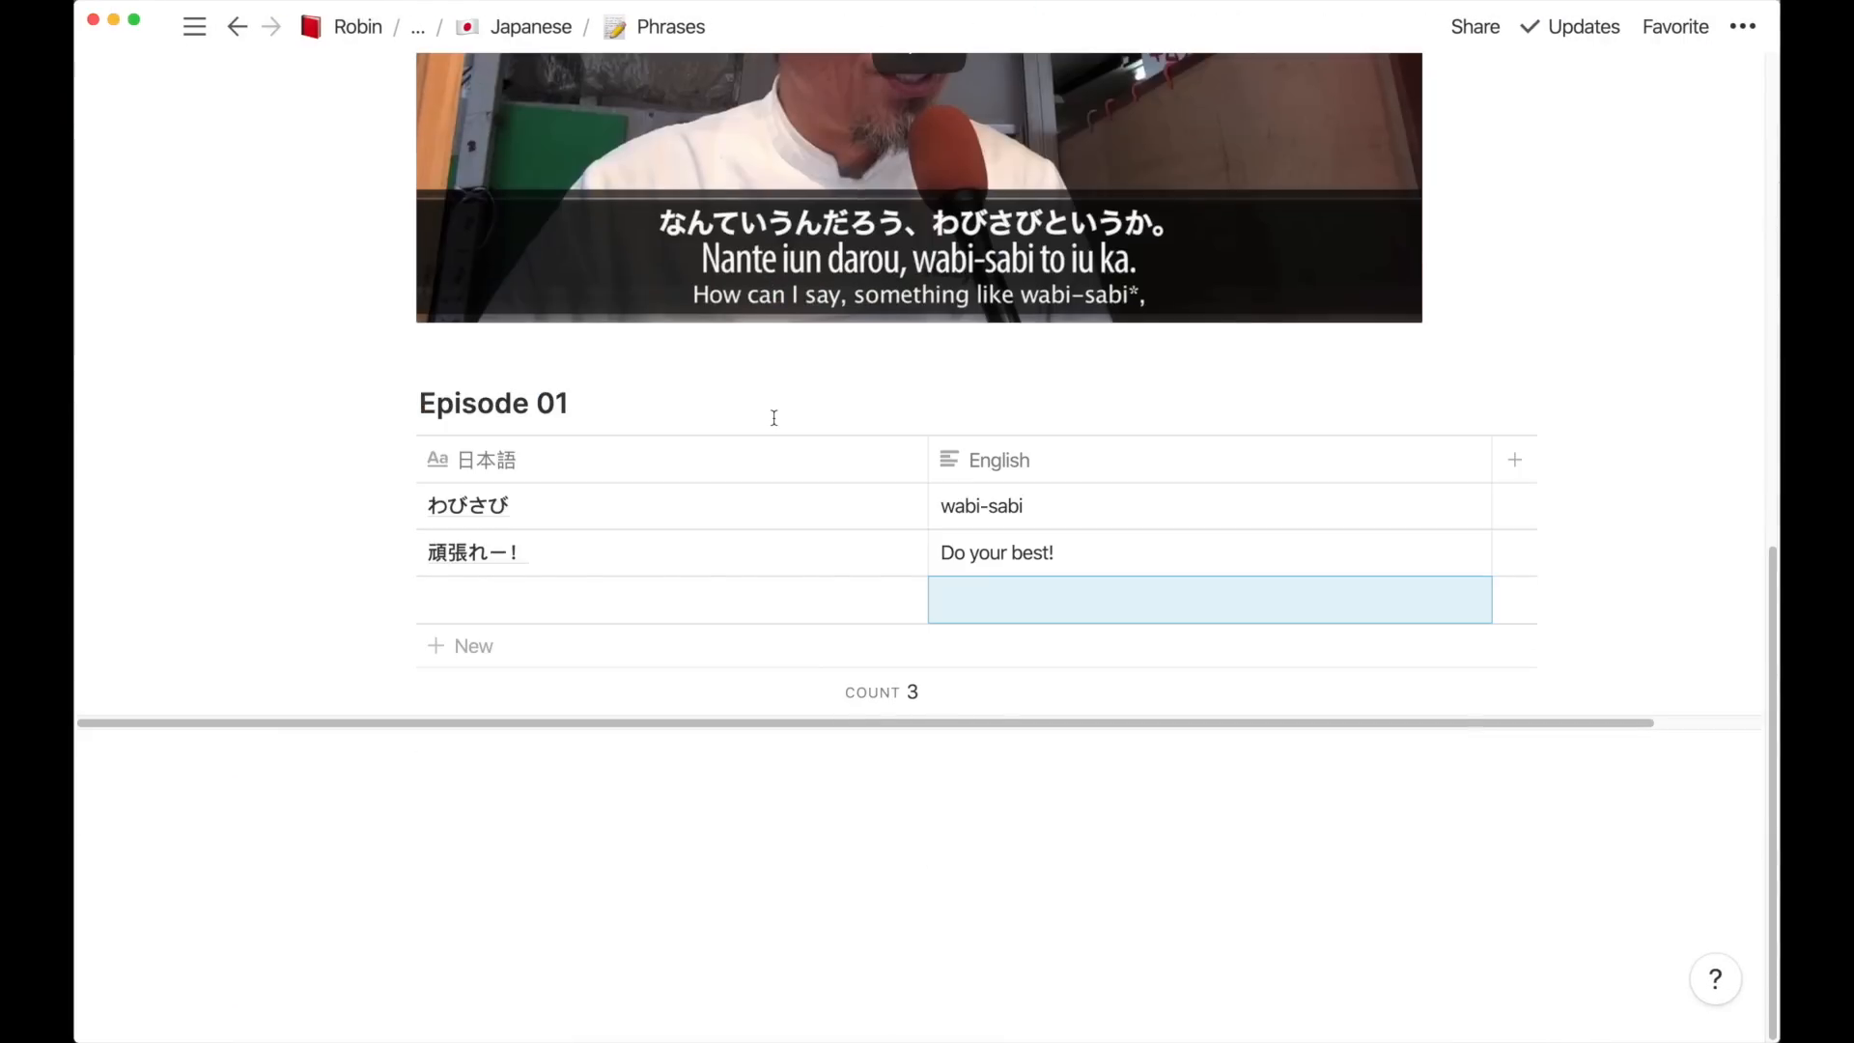
{"action": "left_click", "coordinate": [633, 867]}
{"action": "key", "text": "Return"}
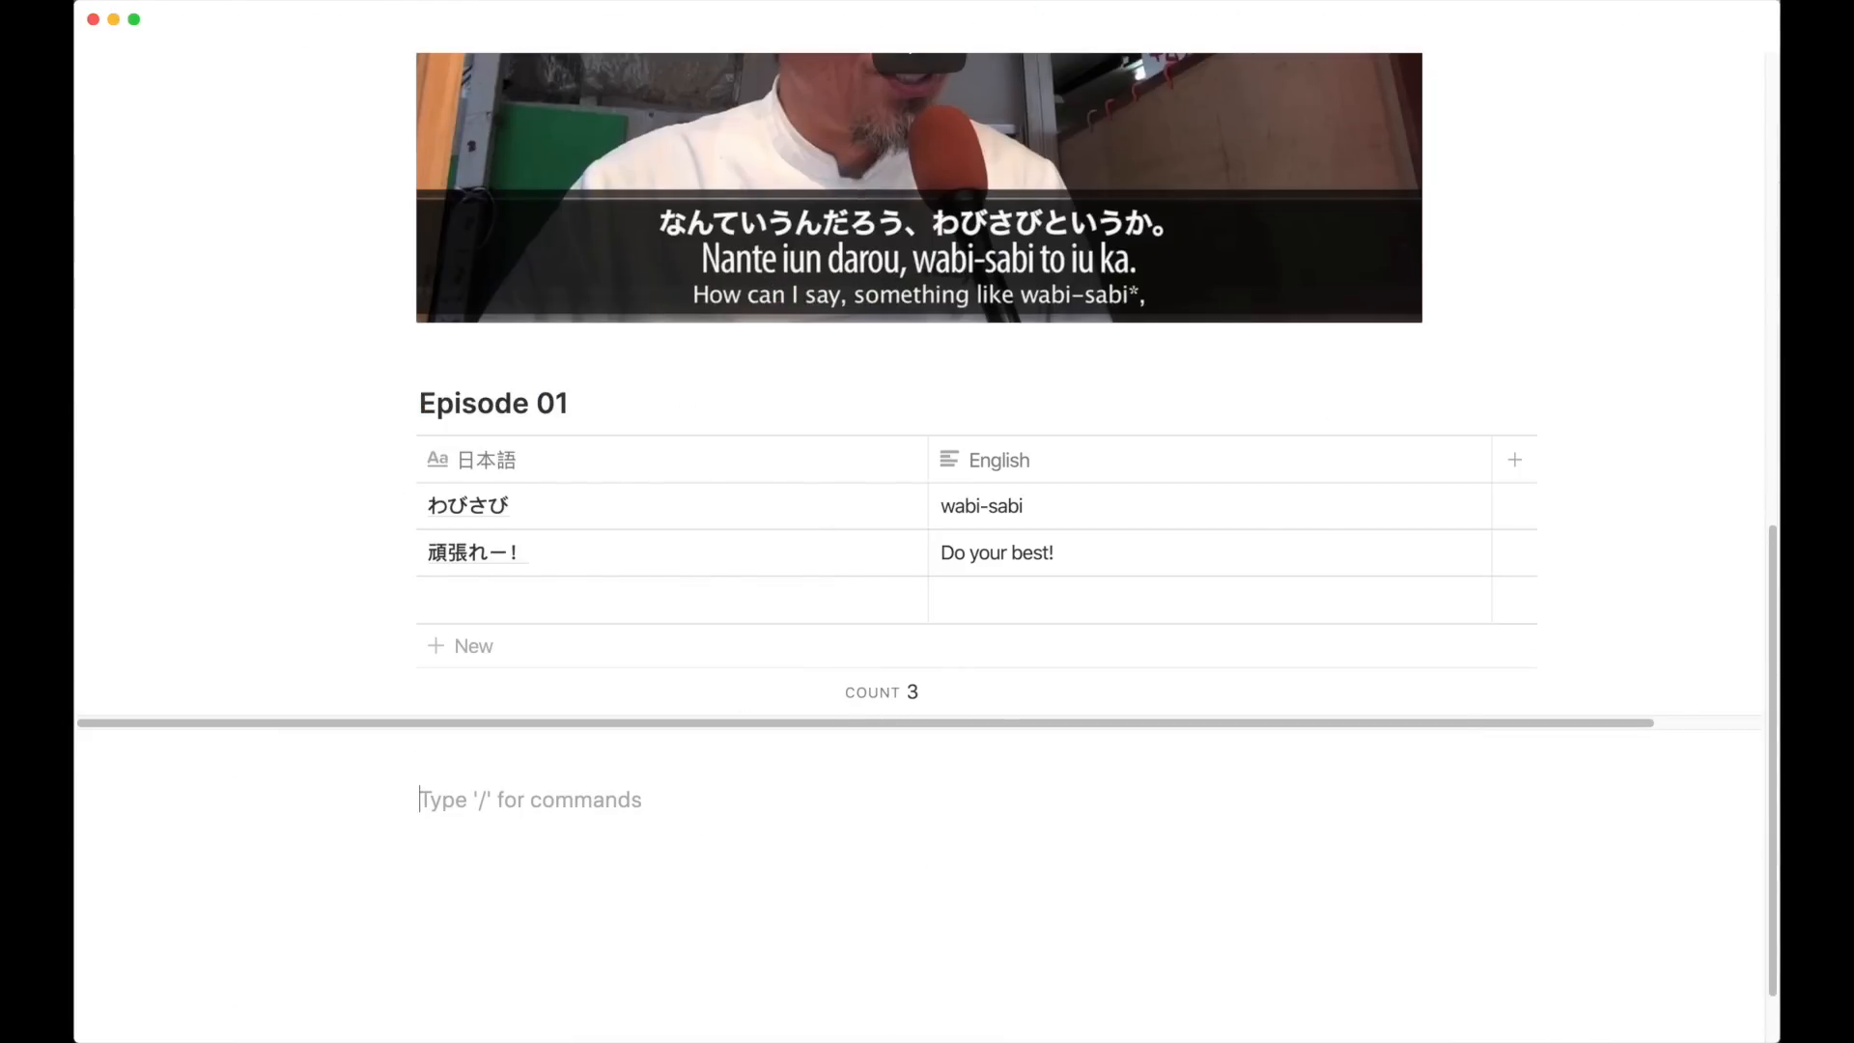
{"action": "type", "text": "/2"}
{"action": "key", "text": "Return"}
{"action": "type", "text": "Notes"}
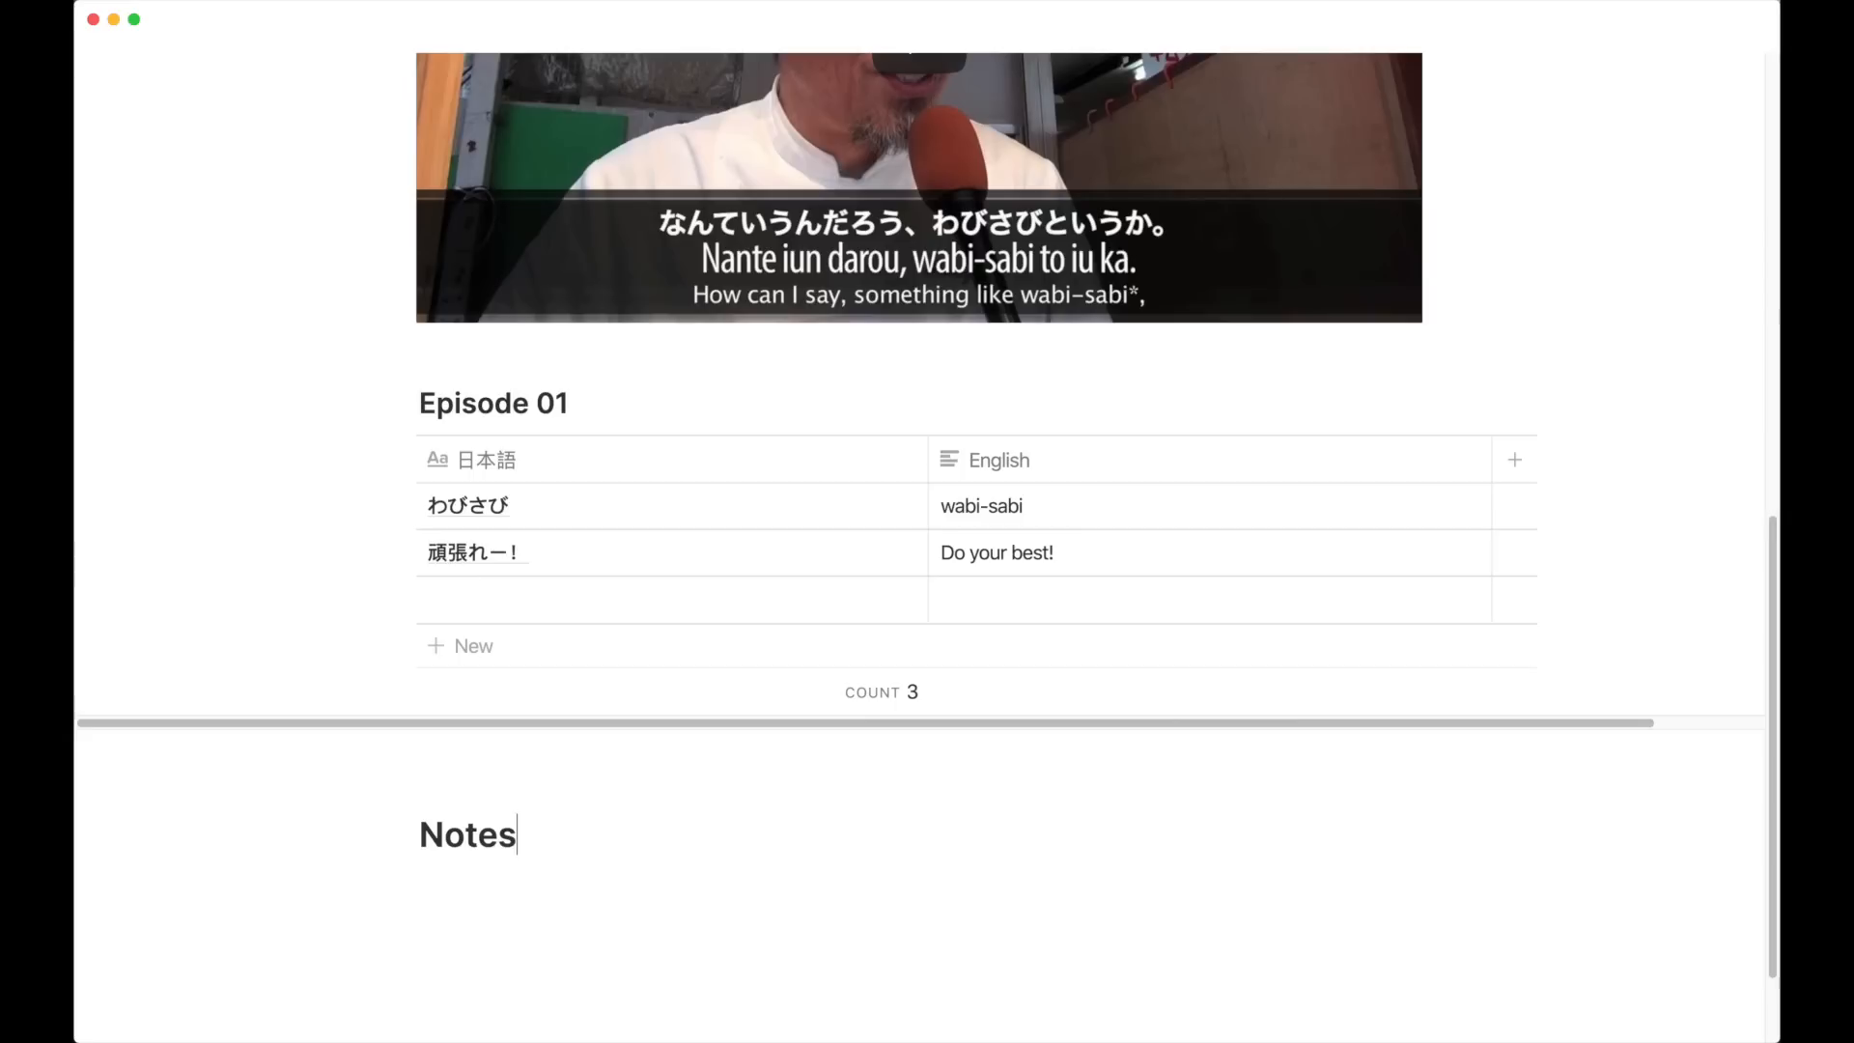
Add a toggle list item named Grammar in bold under the Notes heading
{"action": "key", "text": "Return"}
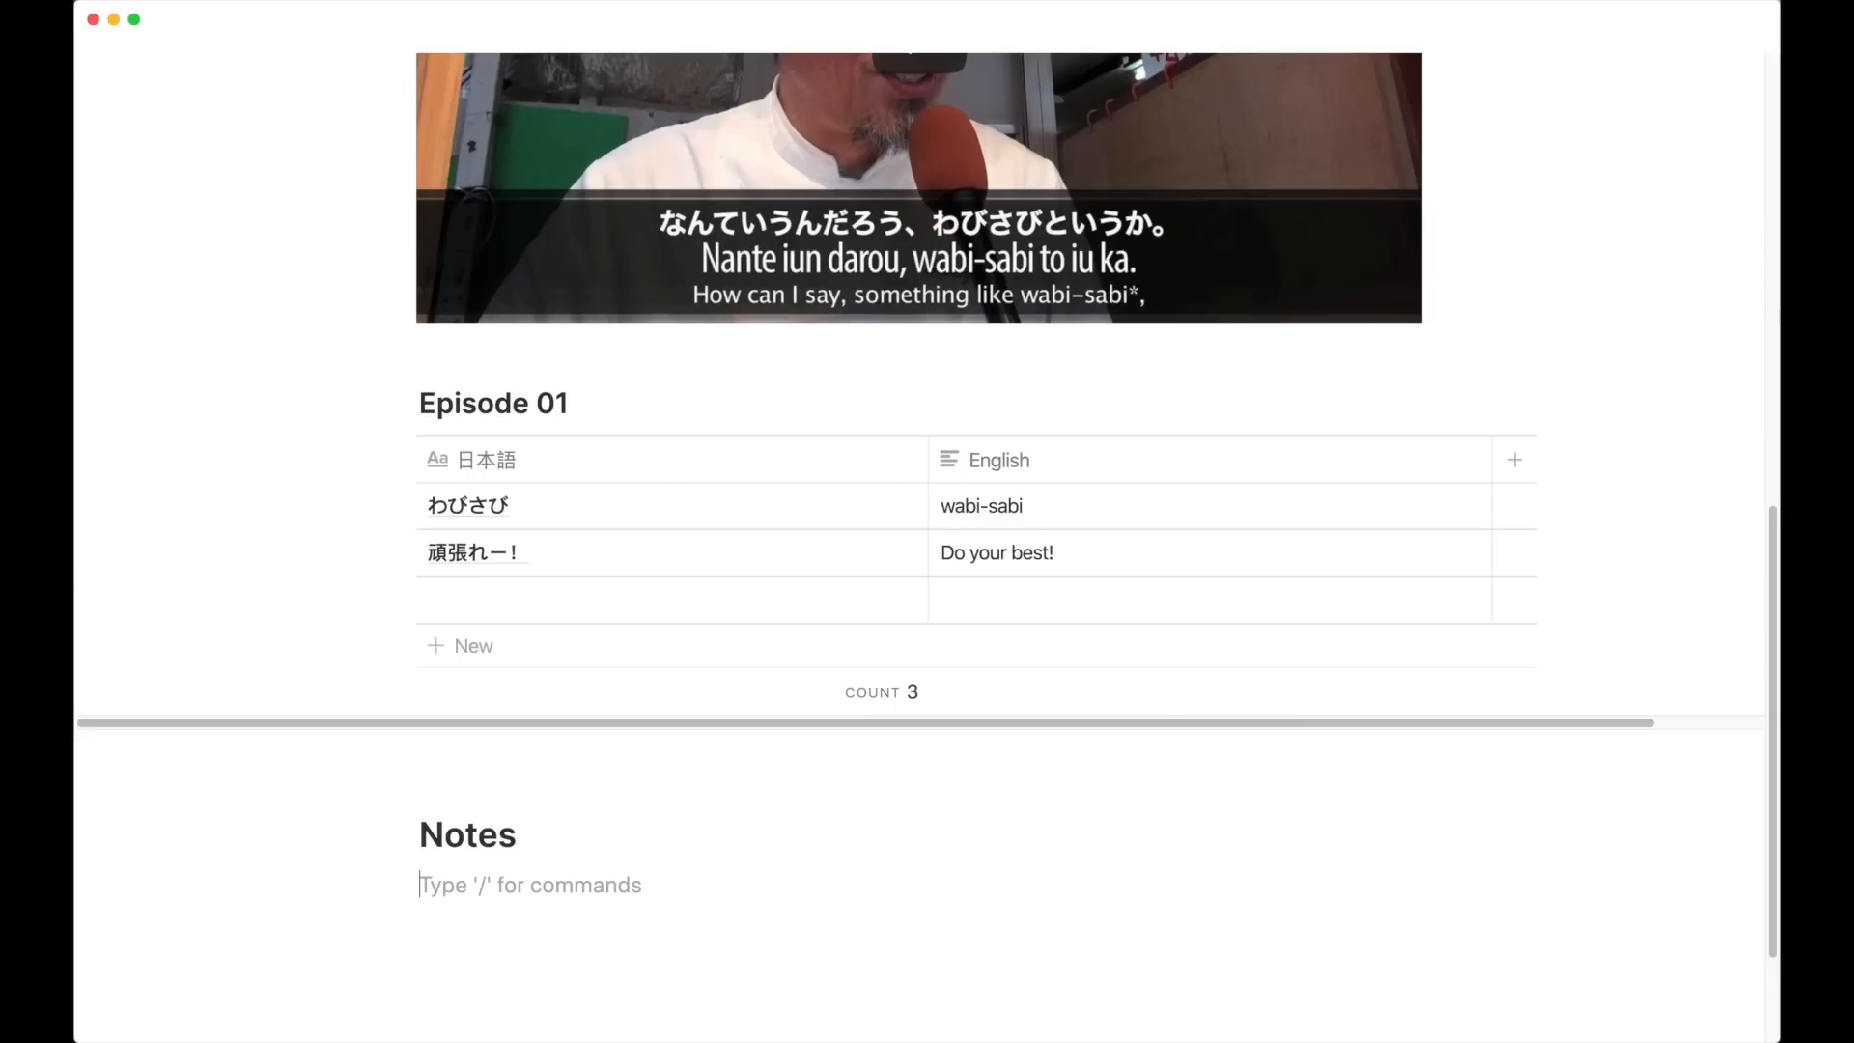
{"action": "type", "text": ">"}
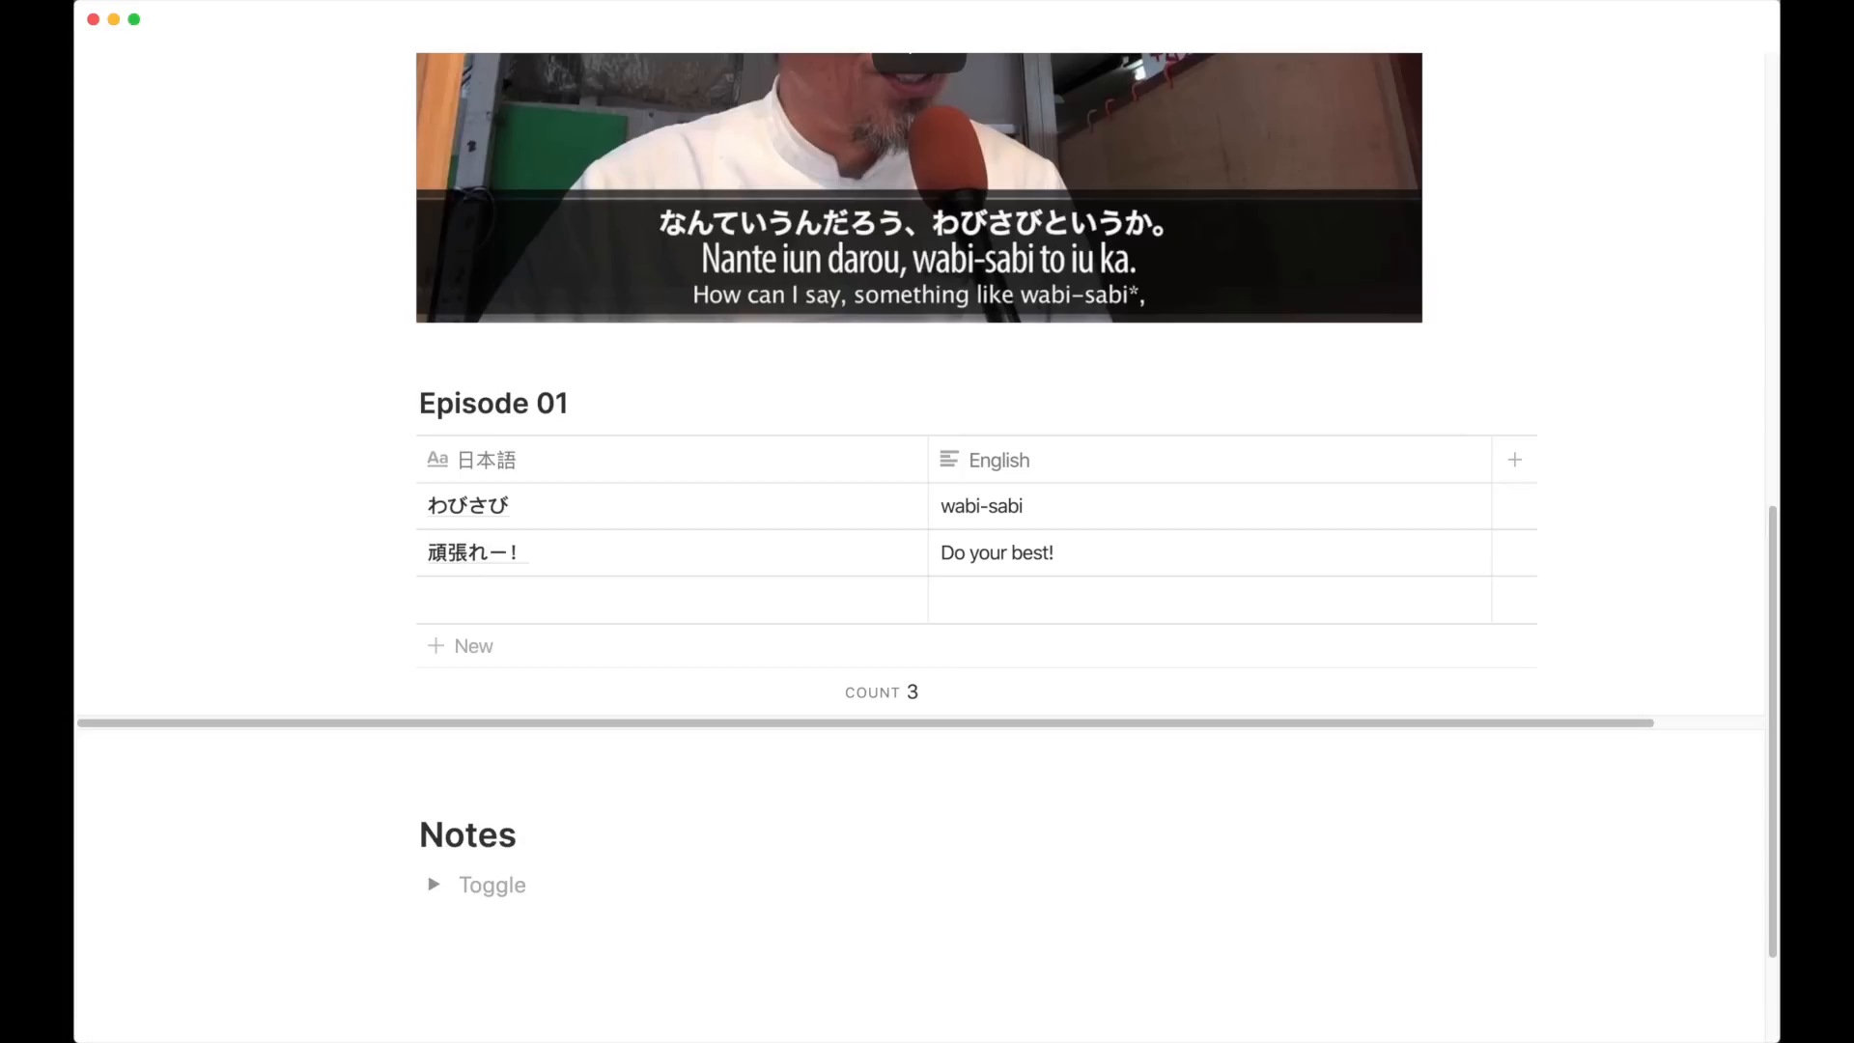
{"action": "type", "text": "Grammar"}
{"action": "key", "text": "super+a"}
{"action": "key", "text": "super+b"}
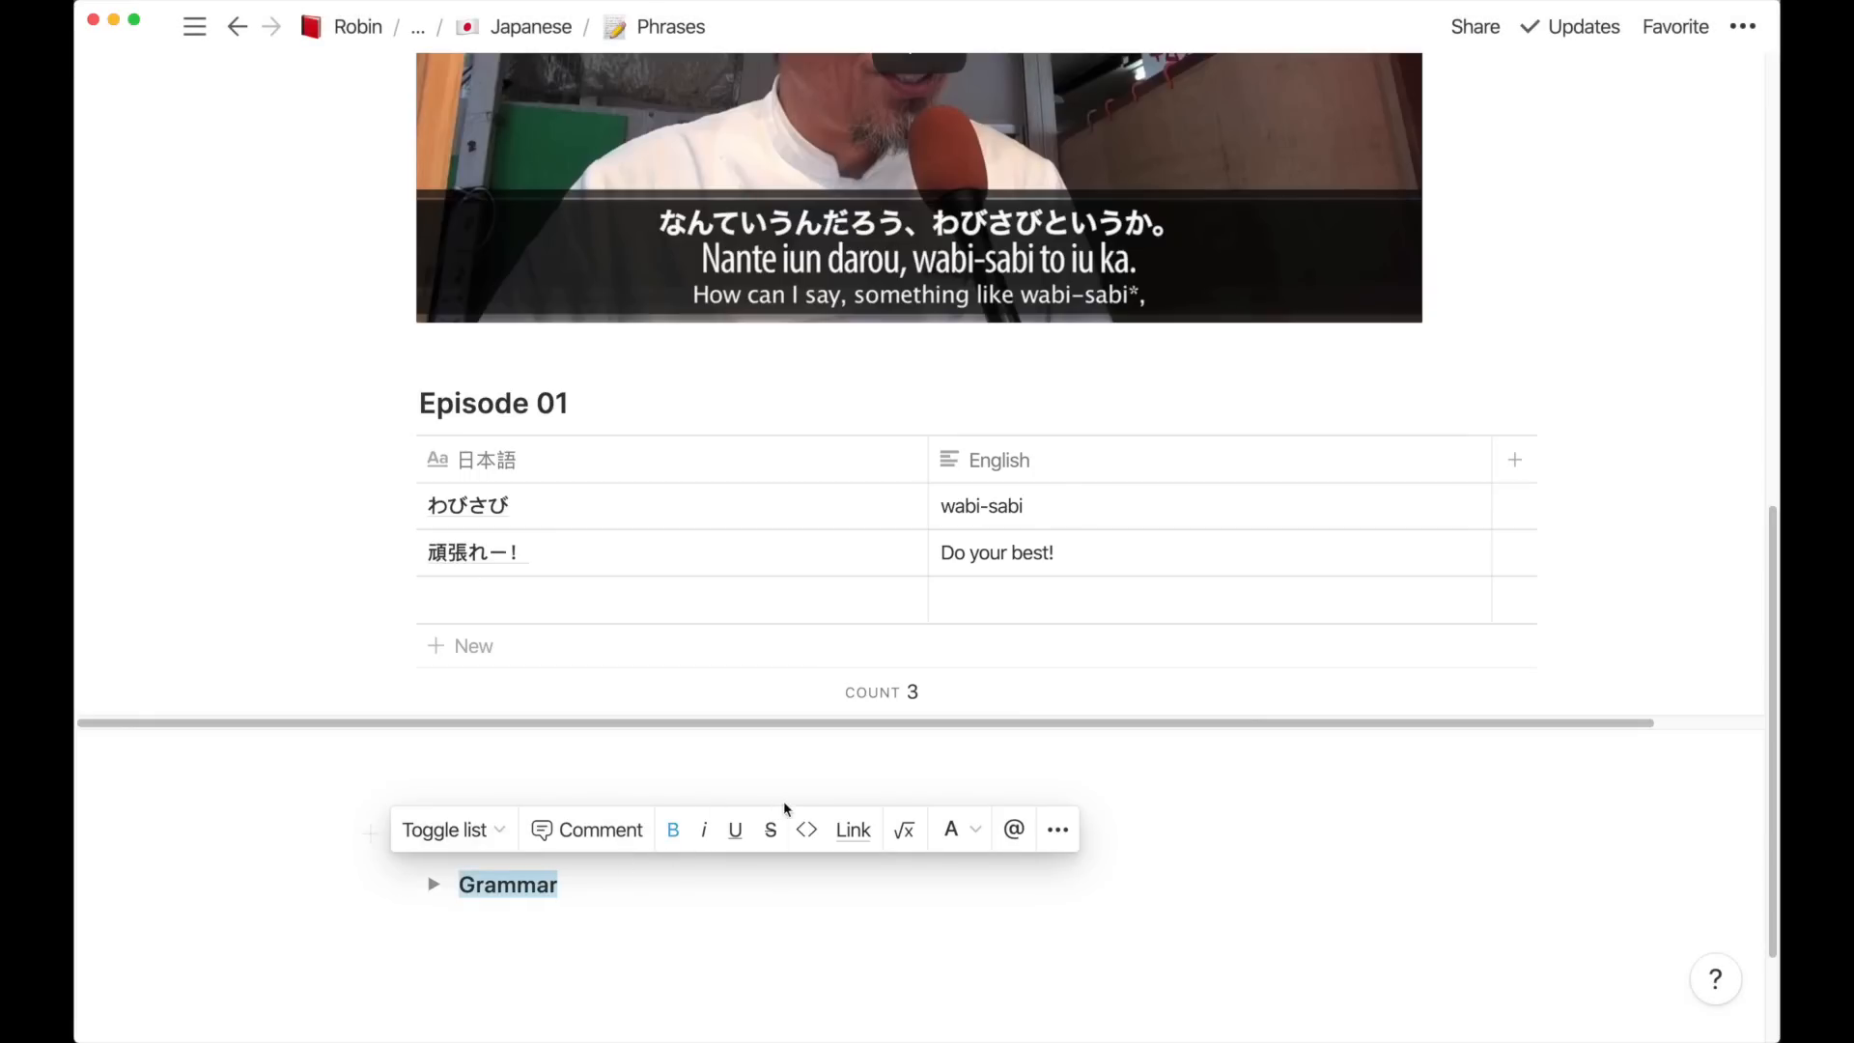
{"action": "left_click", "coordinate": [556, 892]}
Expand the Grammar toggle and fill it with a bulleted list of Note 1, Note 2 and Note 3
{"action": "left_click", "coordinate": [433, 885]}
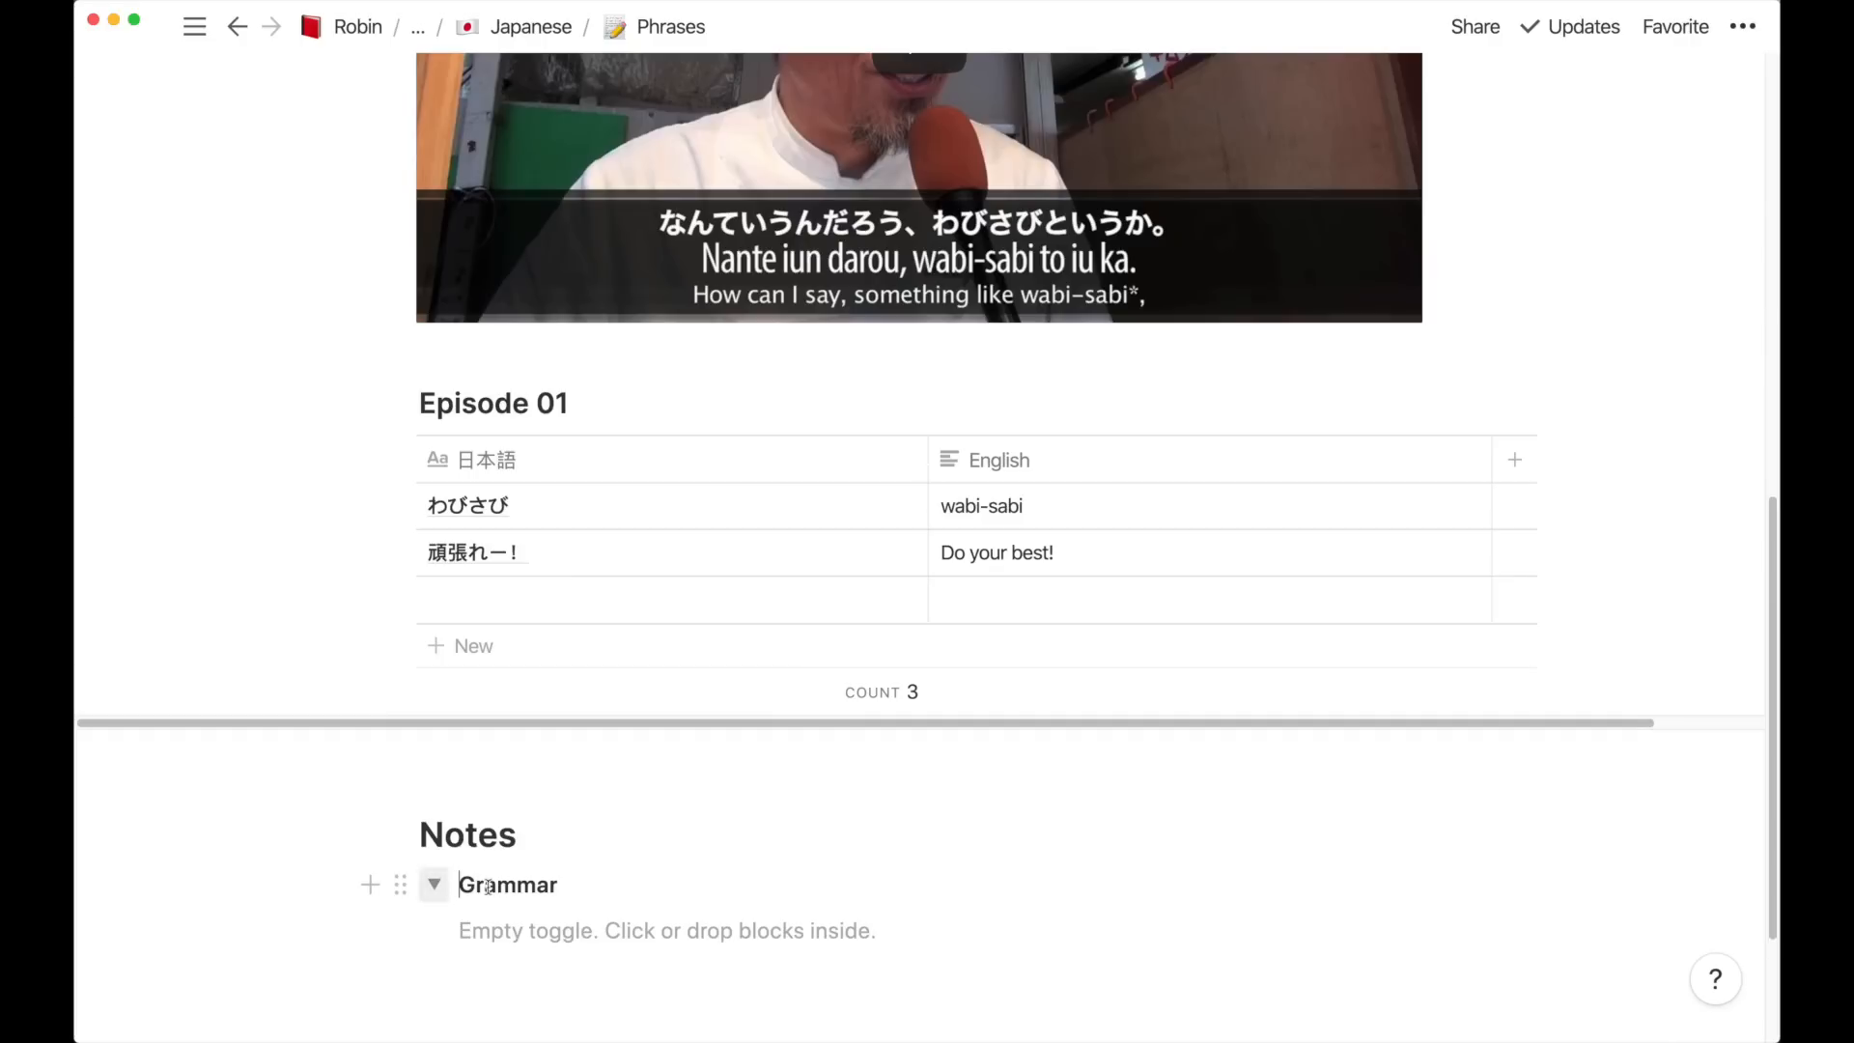
{"action": "left_click", "coordinate": [519, 922]}
{"action": "type", "text": "- "}
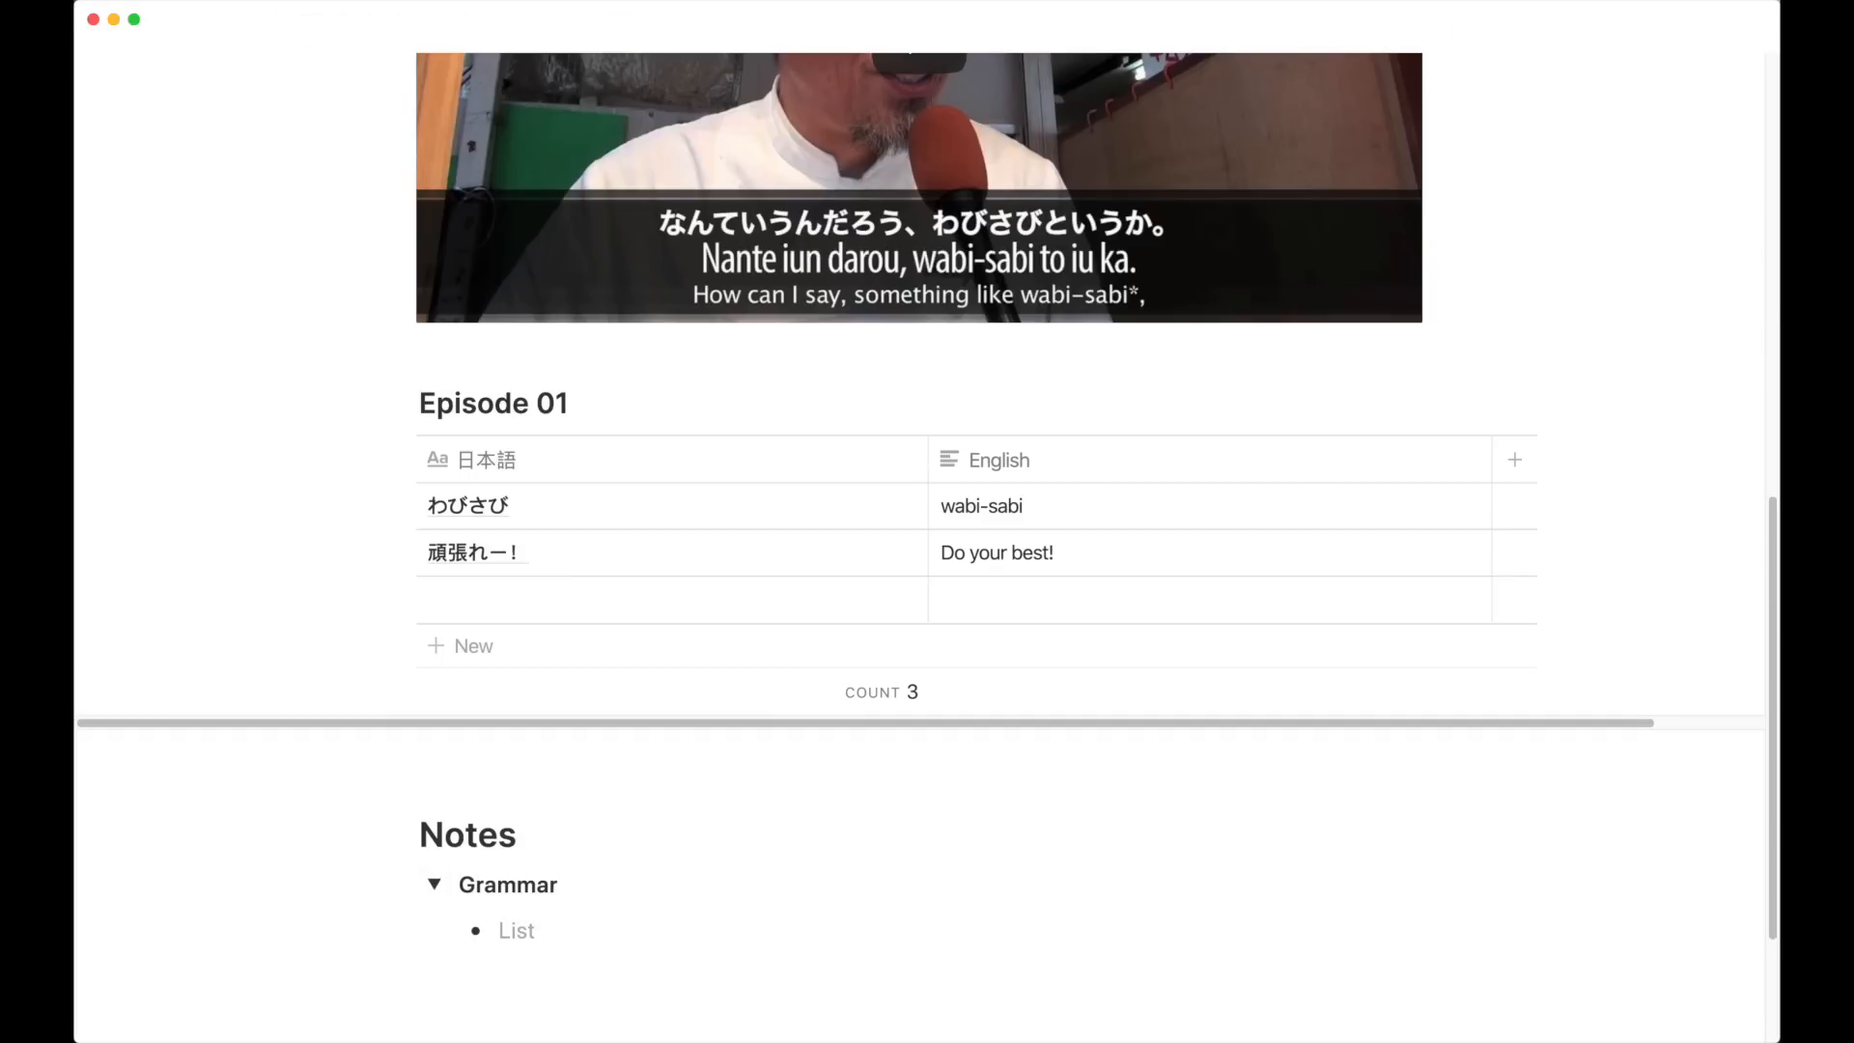
{"action": "type", "text": "Note 1"}
{"action": "key", "text": "Return"}
{"action": "type", "text": "Note"}
{"action": "type", "text": "Note"}
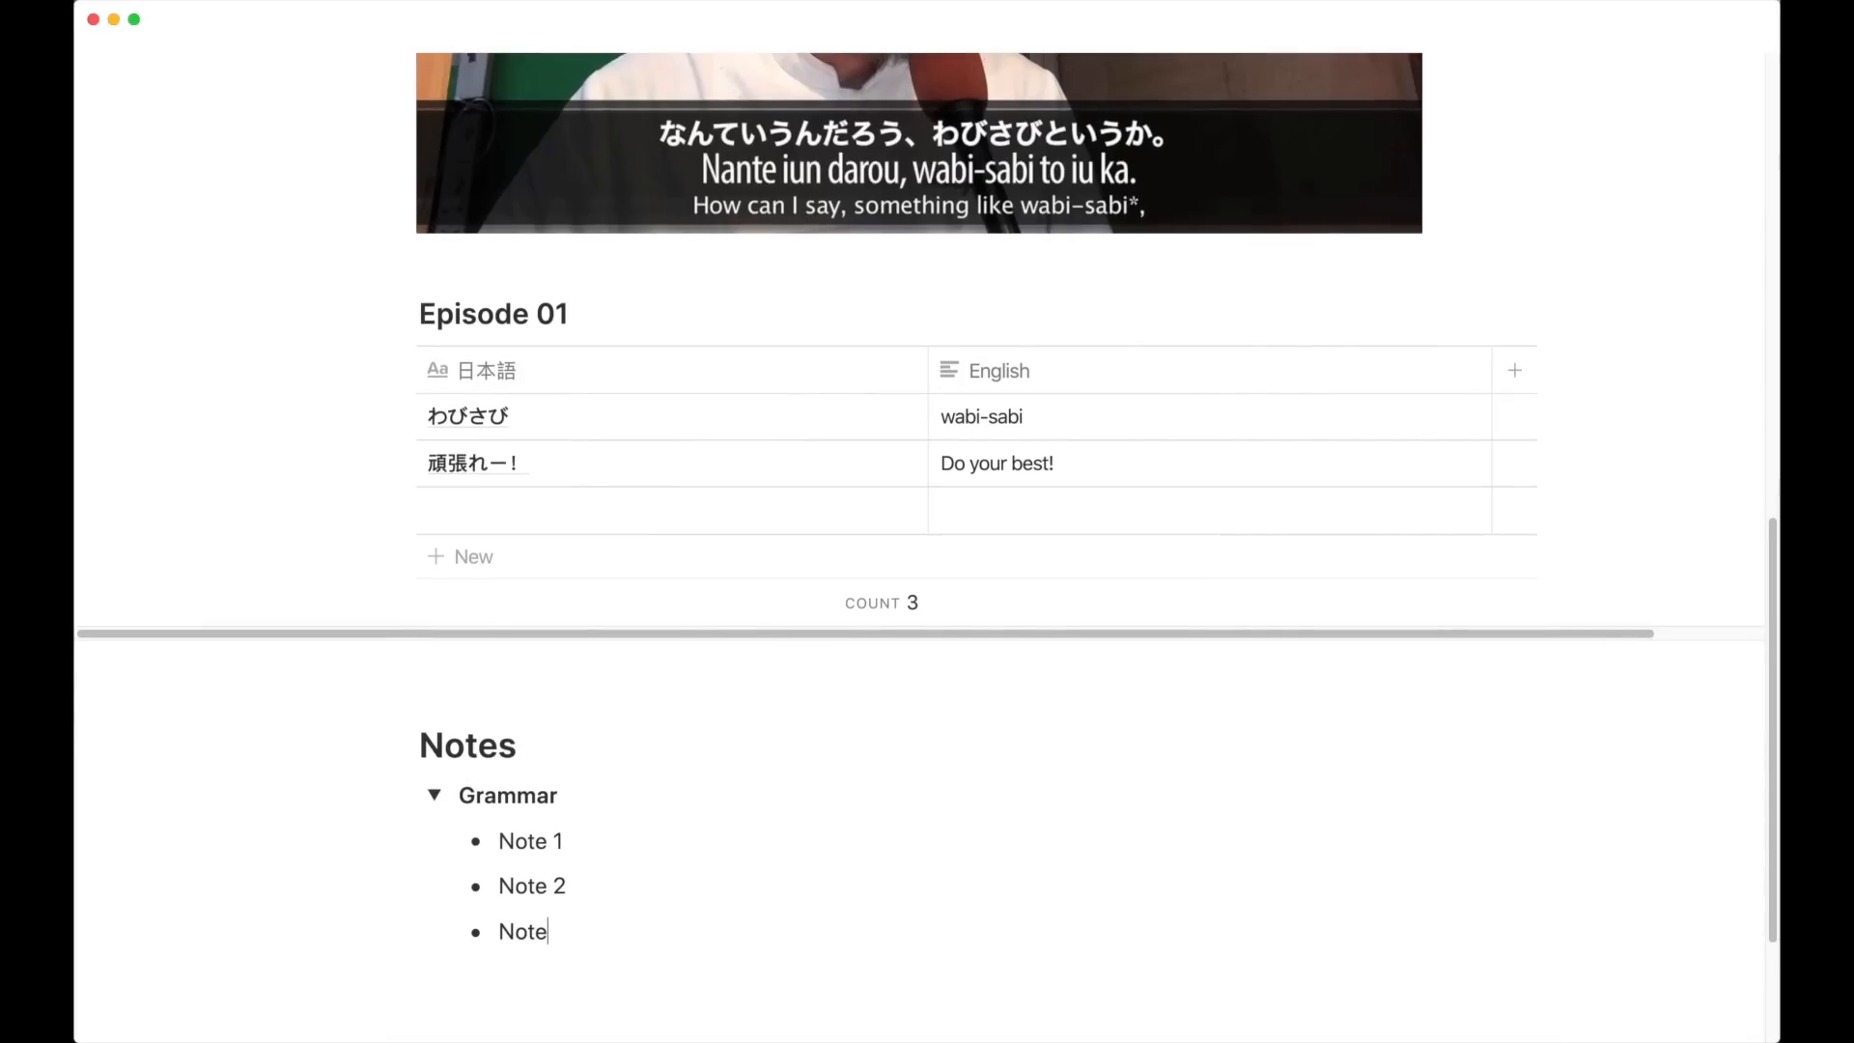
{"action": "key", "text": "Return"}
{"action": "key", "text": "Return"}
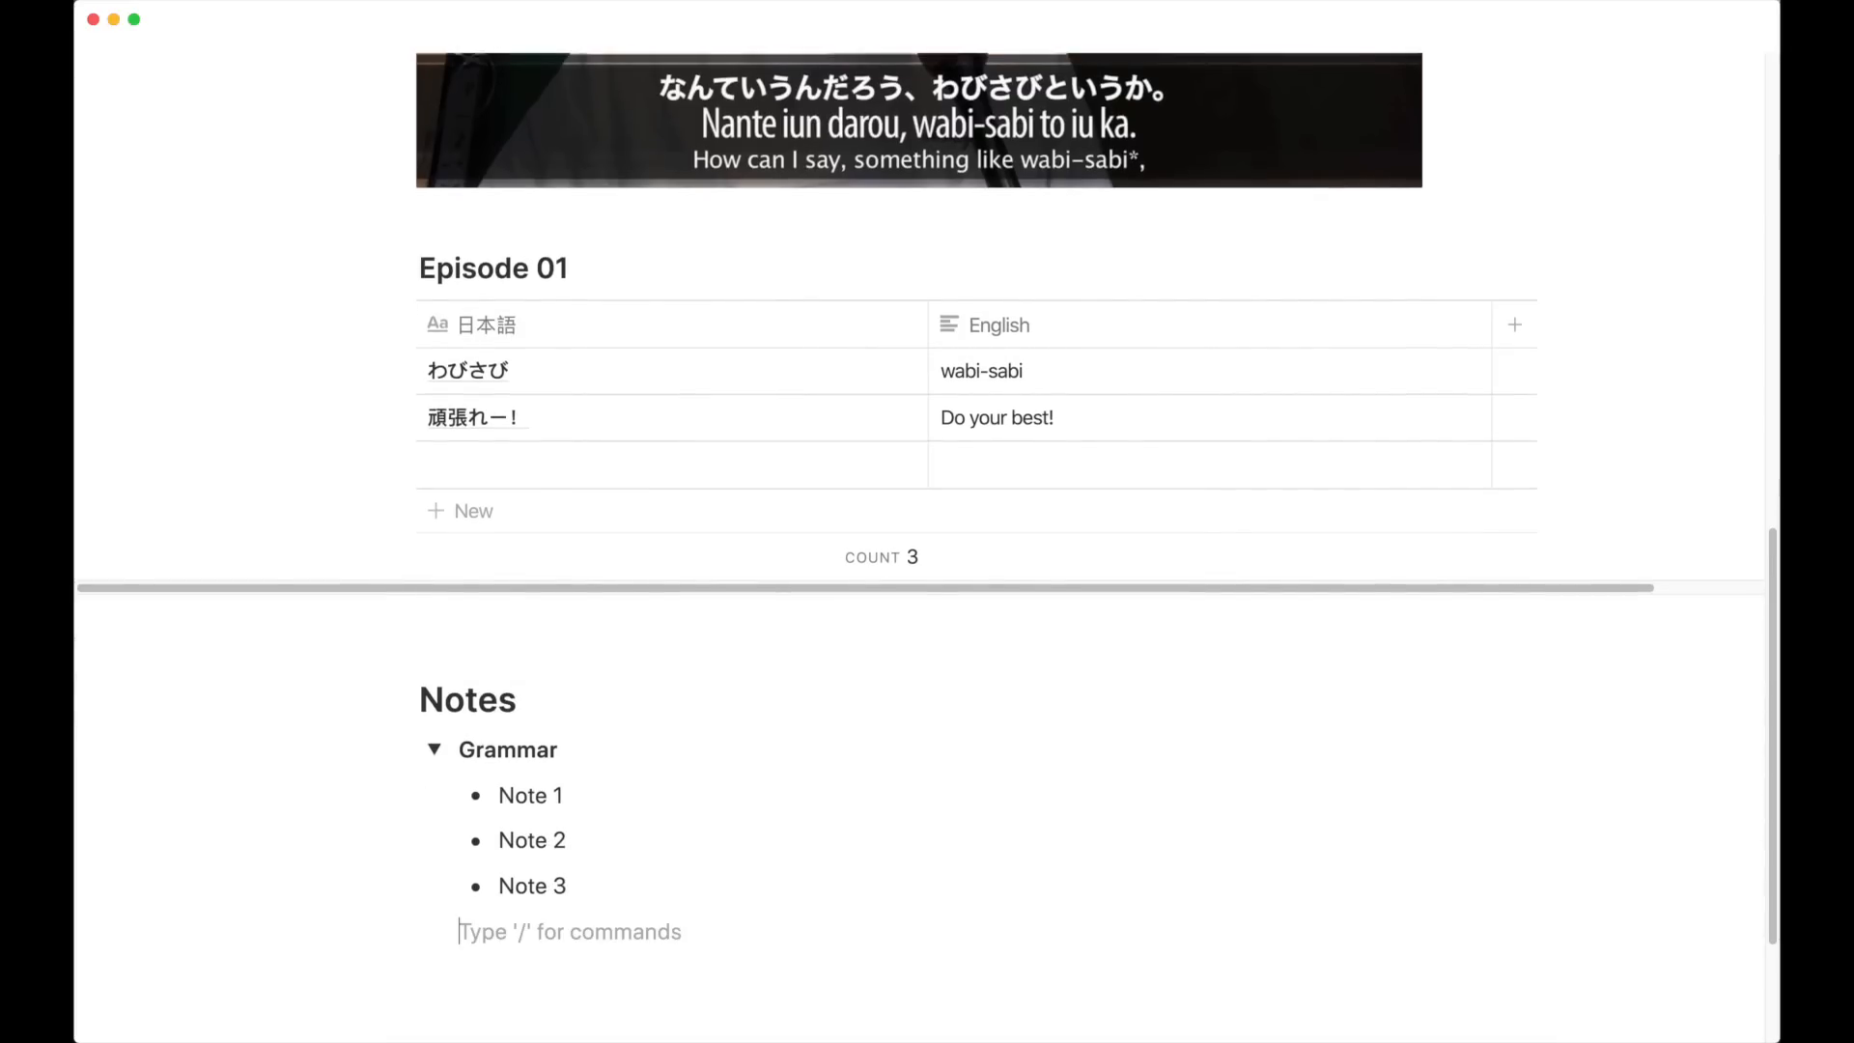
Add a second toggle named Misc in bold below the Grammar toggle
{"action": "type", "text": "> "}
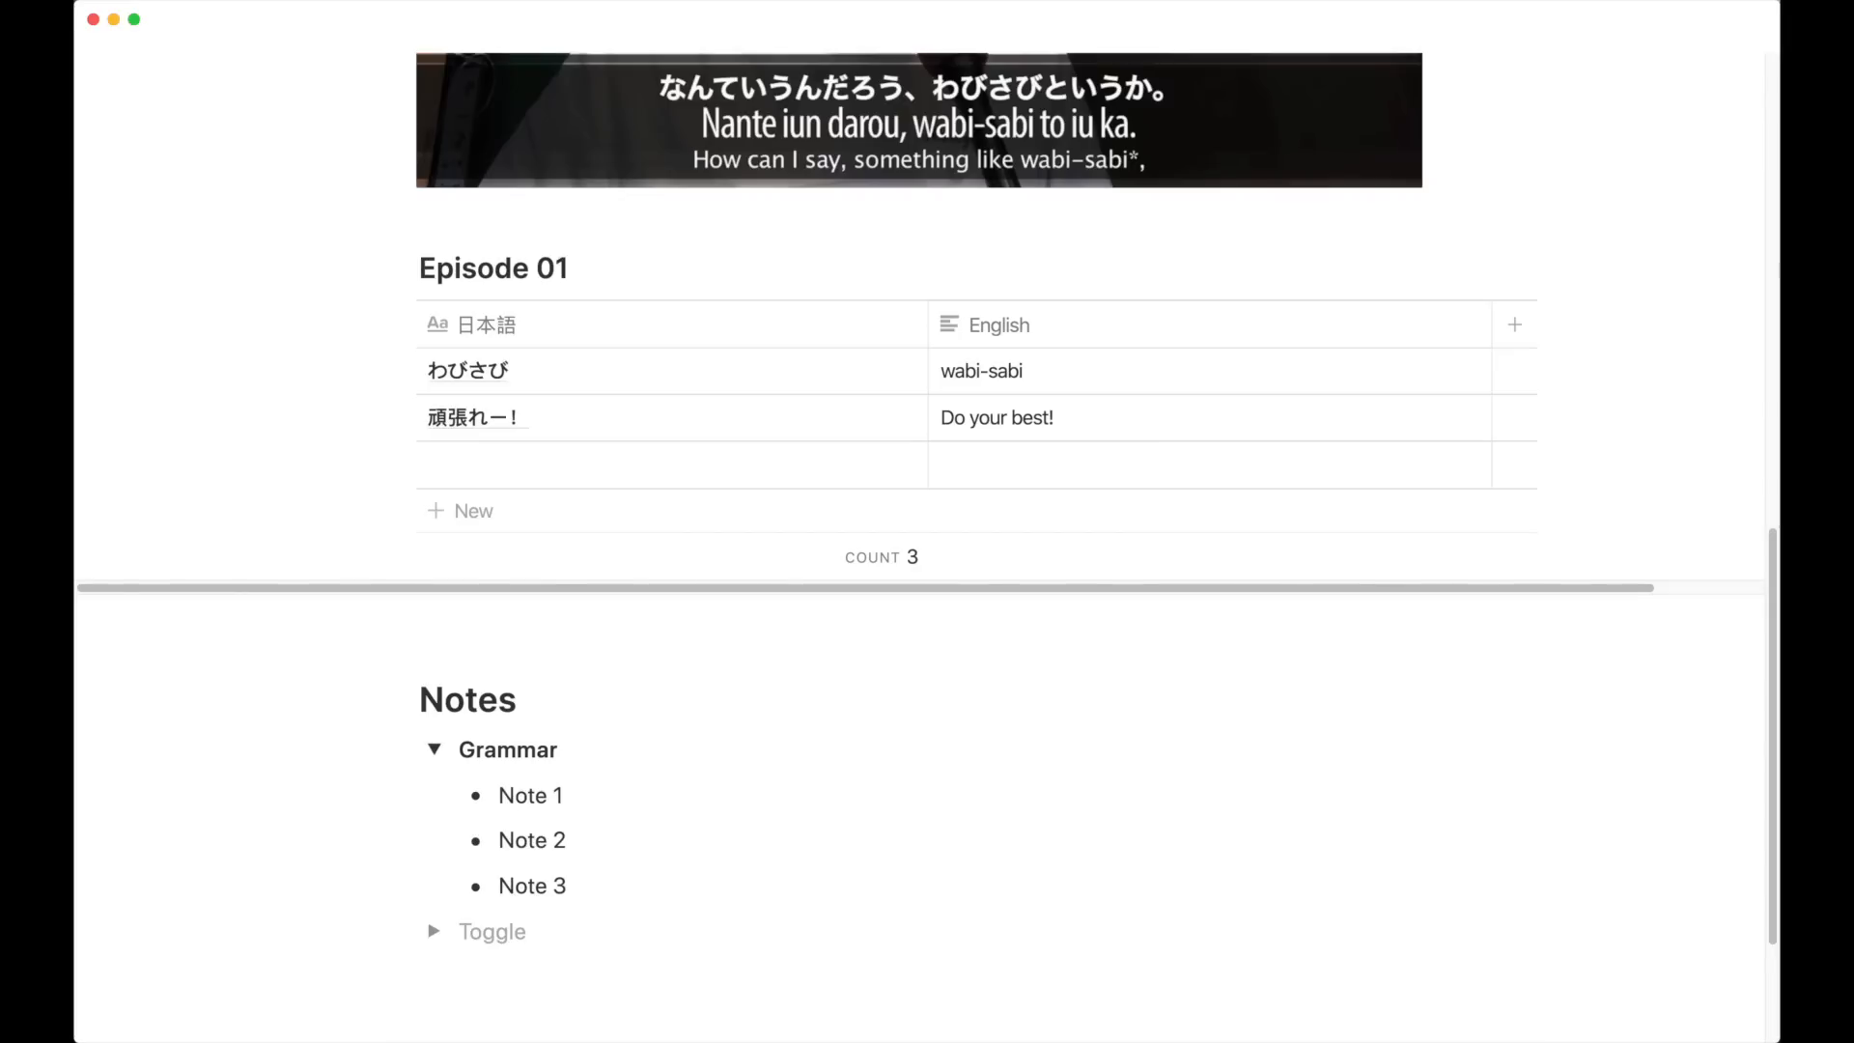
{"action": "type", "text": "Misc"}
{"action": "key", "text": "super+a"}
{"action": "key", "text": "super+b"}
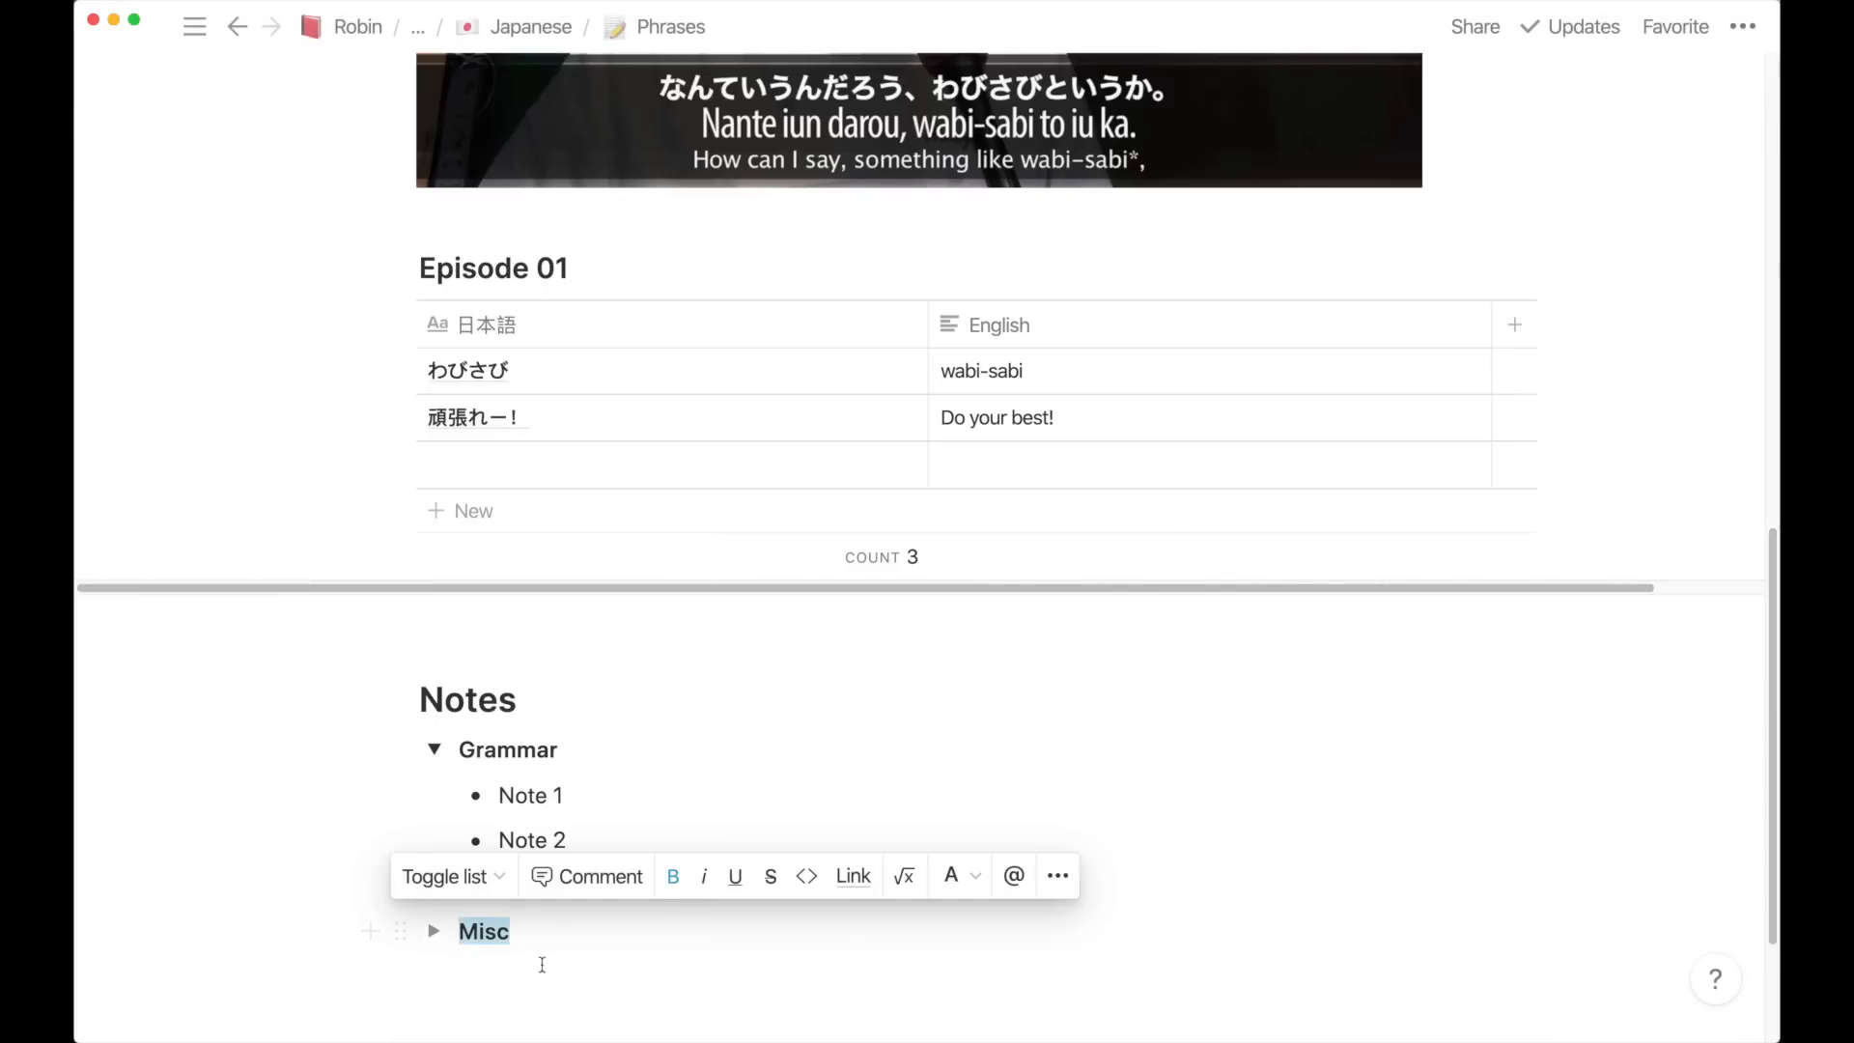
Nest a bulleted list of Note 1, Note 2 and Note 3 inside the Misc toggle
{"action": "key", "text": "Return"}
{"action": "key", "text": "Tab"}
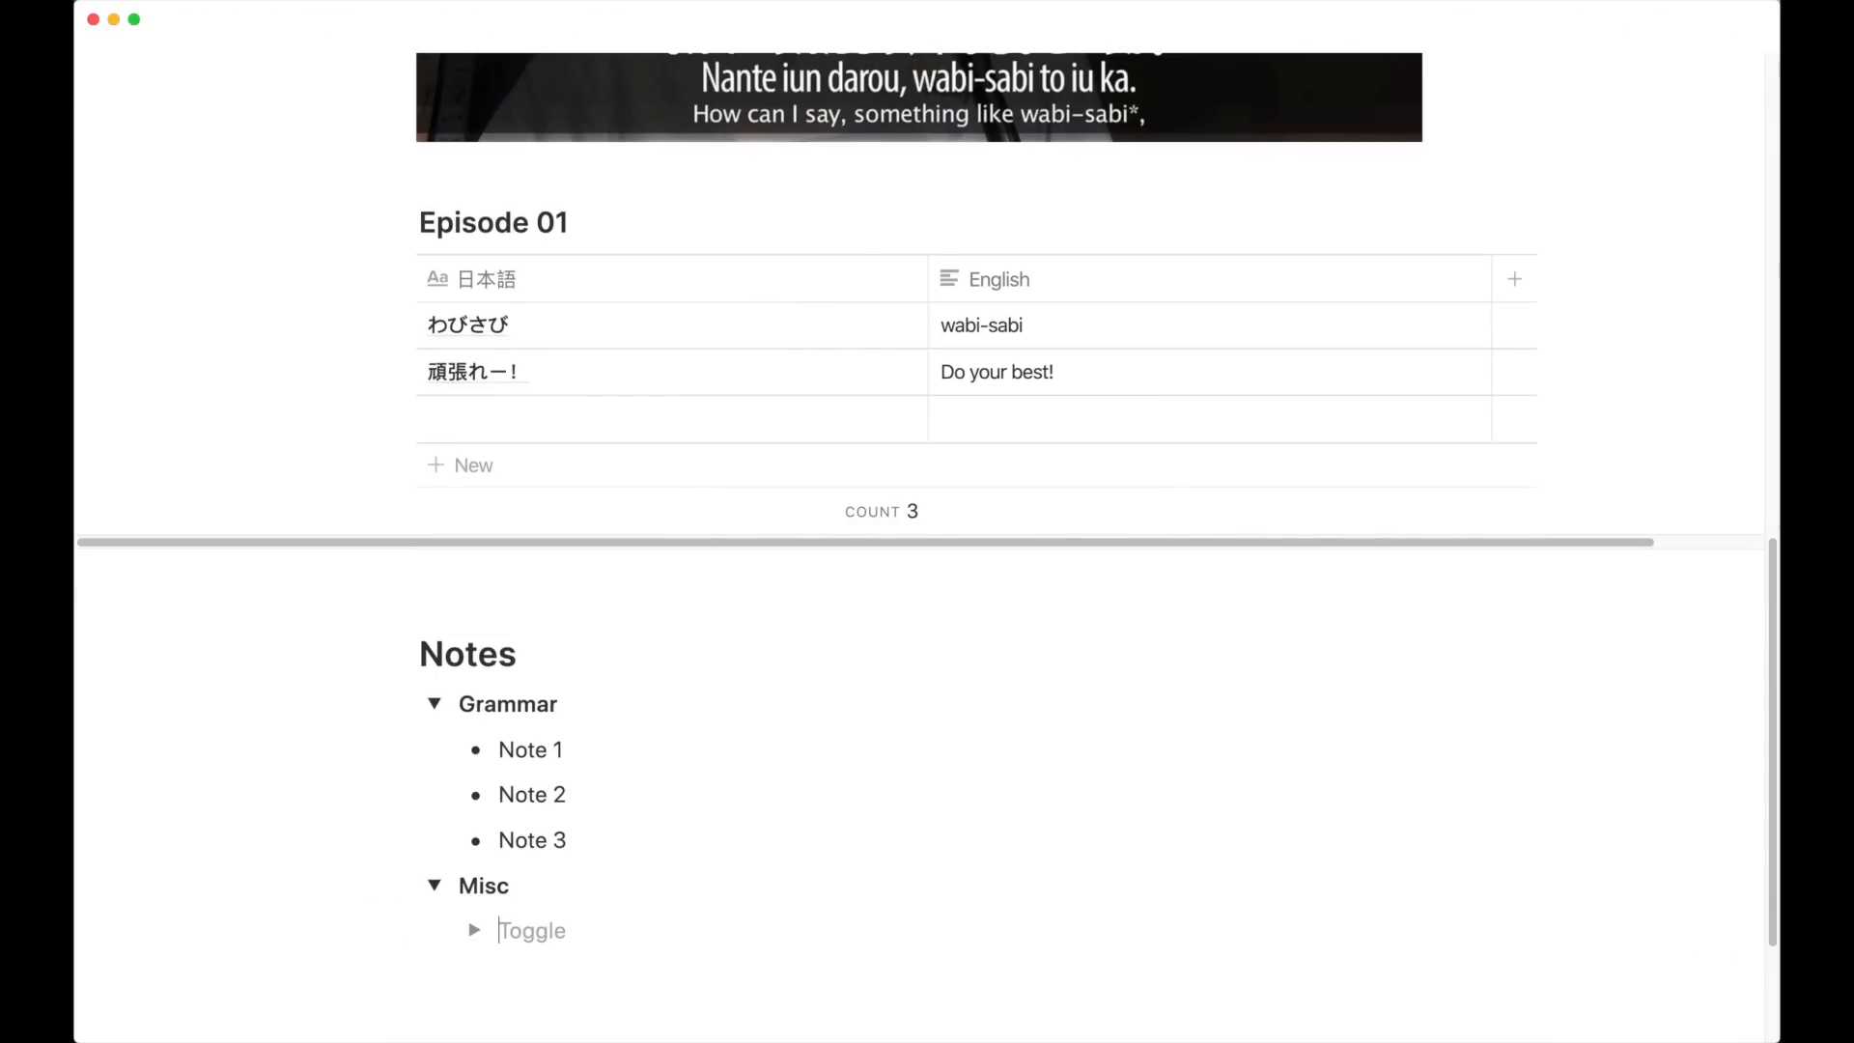
{"action": "key", "text": "BackSpace"}
{"action": "type", "text": "- Note 1"}
{"action": "key", "text": "Return"}
{"action": "type", "text": "Note 2"}
{"action": "key", "text": "Return"}
{"action": "type", "text": "Note"}
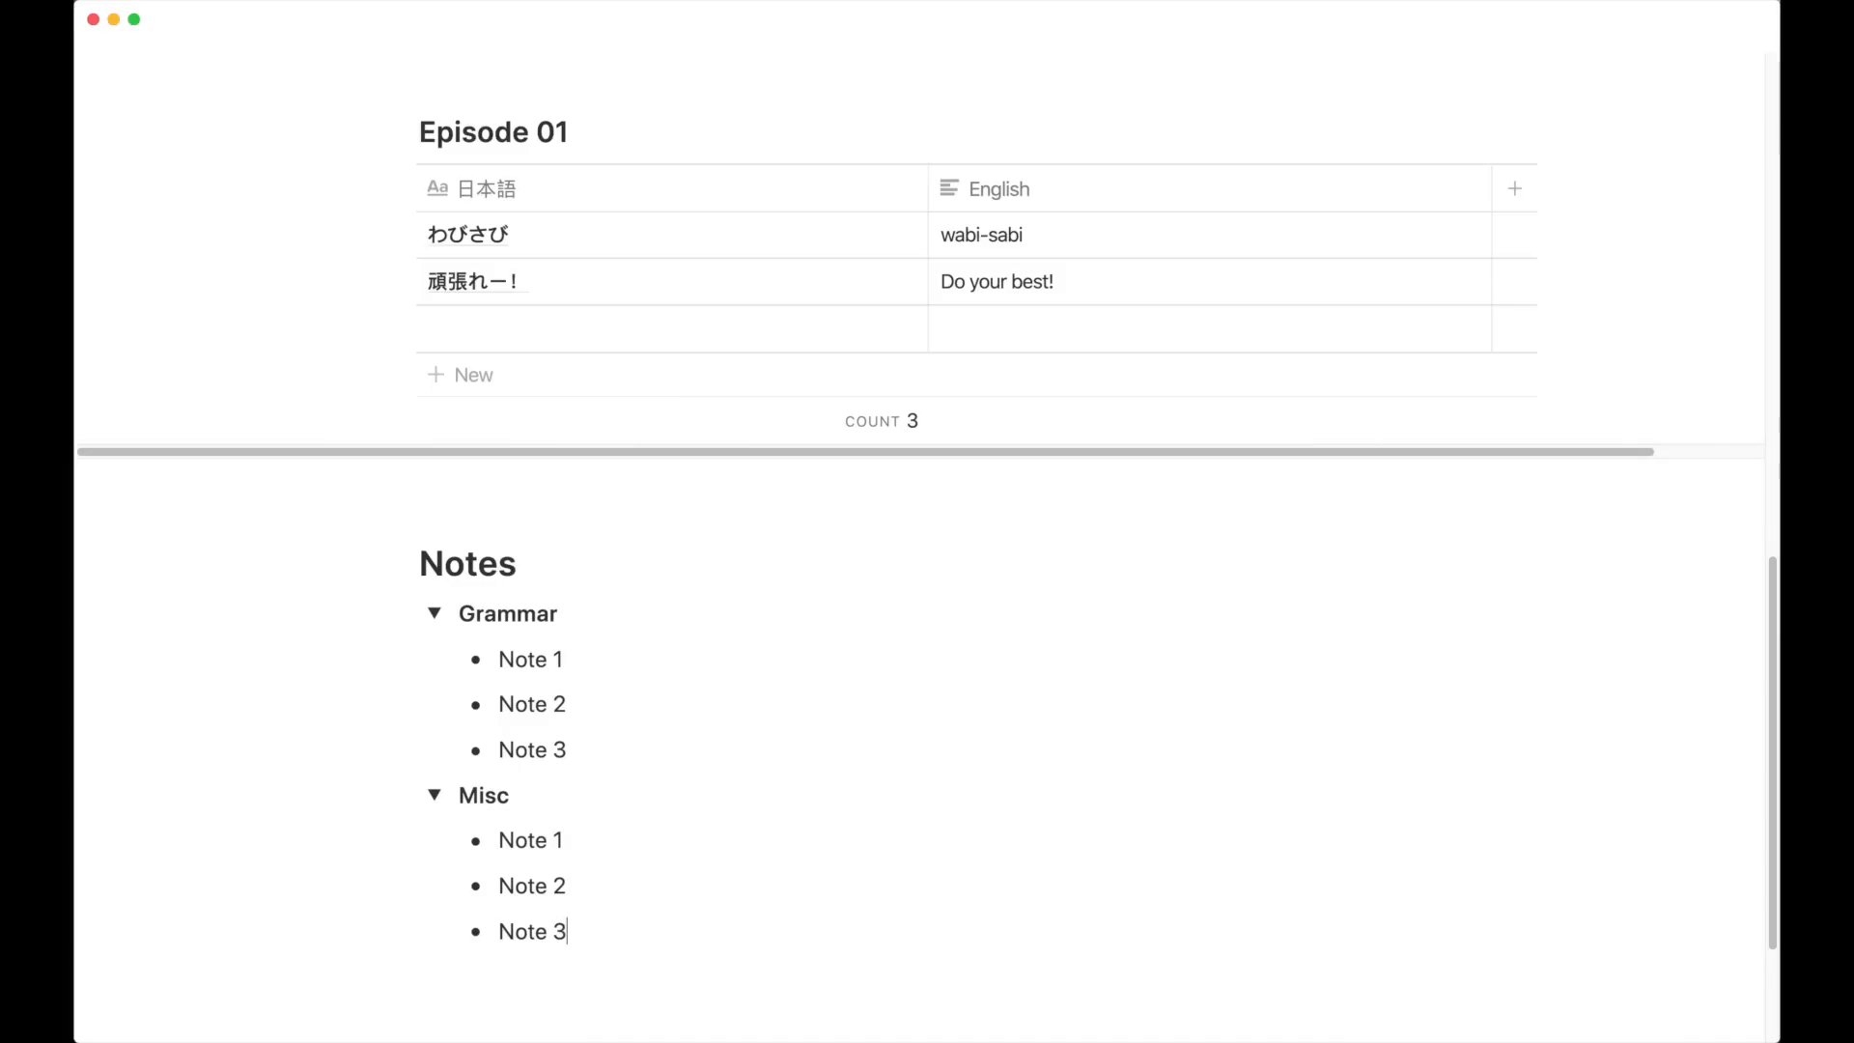
Collapse the Grammar and Misc toggles under the Notes heading
{"action": "left_click", "coordinate": [434, 794]}
{"action": "left_click", "coordinate": [434, 794]}
{"action": "left_click", "coordinate": [435, 614]}
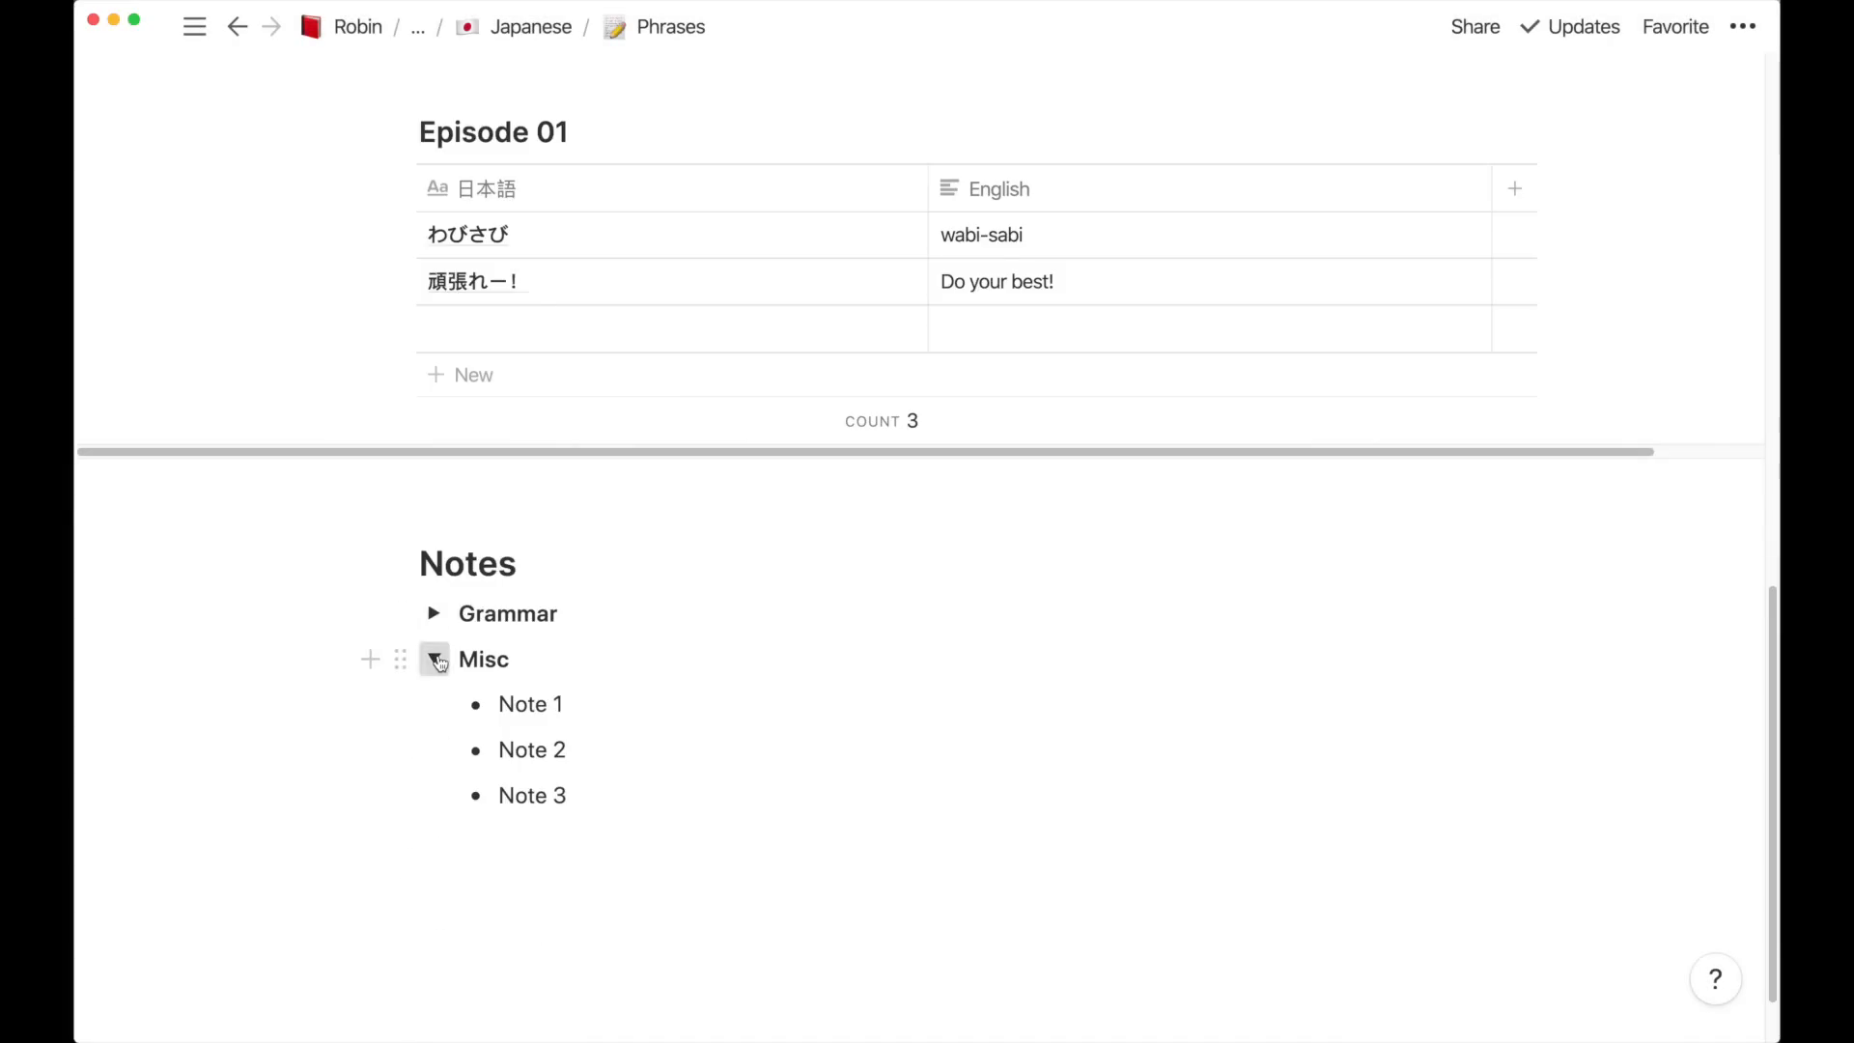
{"action": "left_click", "coordinate": [434, 655]}
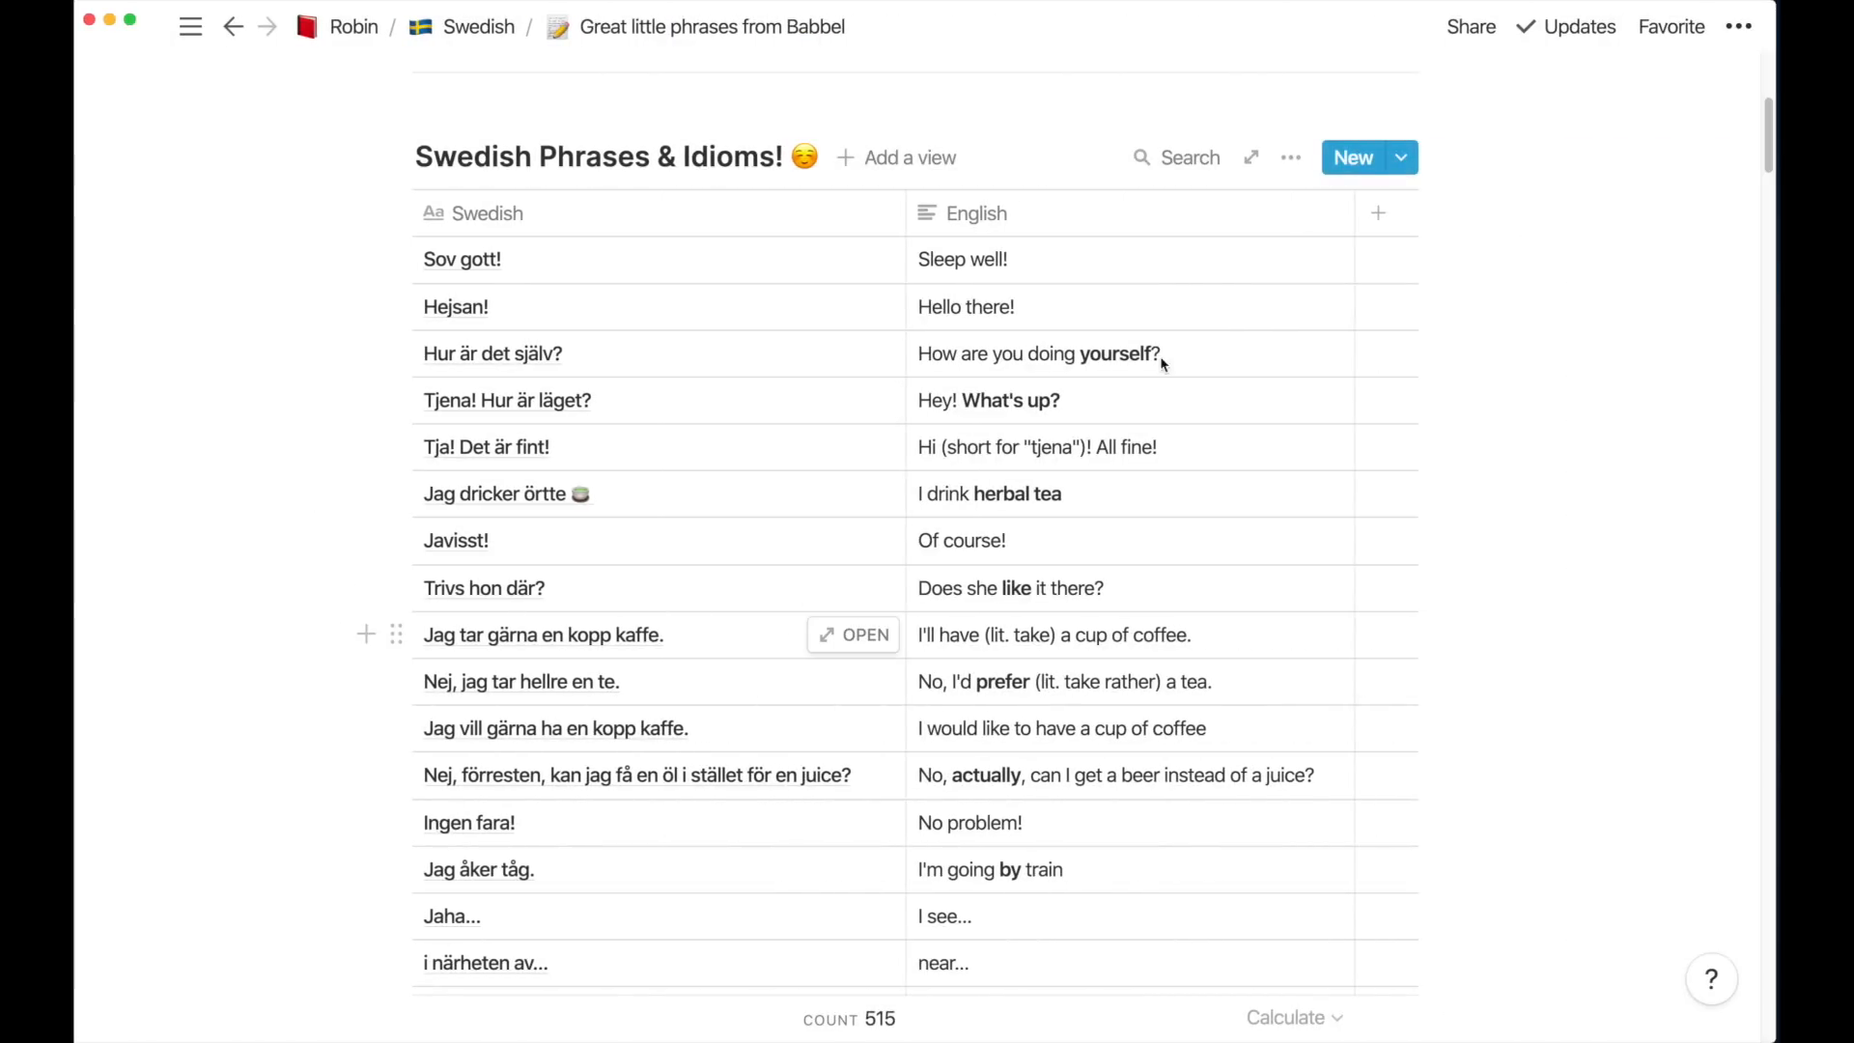
On the Swedish phrases page, examine the Grammar toggle and its nested General, Filler Words and Other nifty info toggles, closing each again
{"action": "left_click_drag", "start_coordinate": [1770, 140], "coordinate": [1775, 931]}
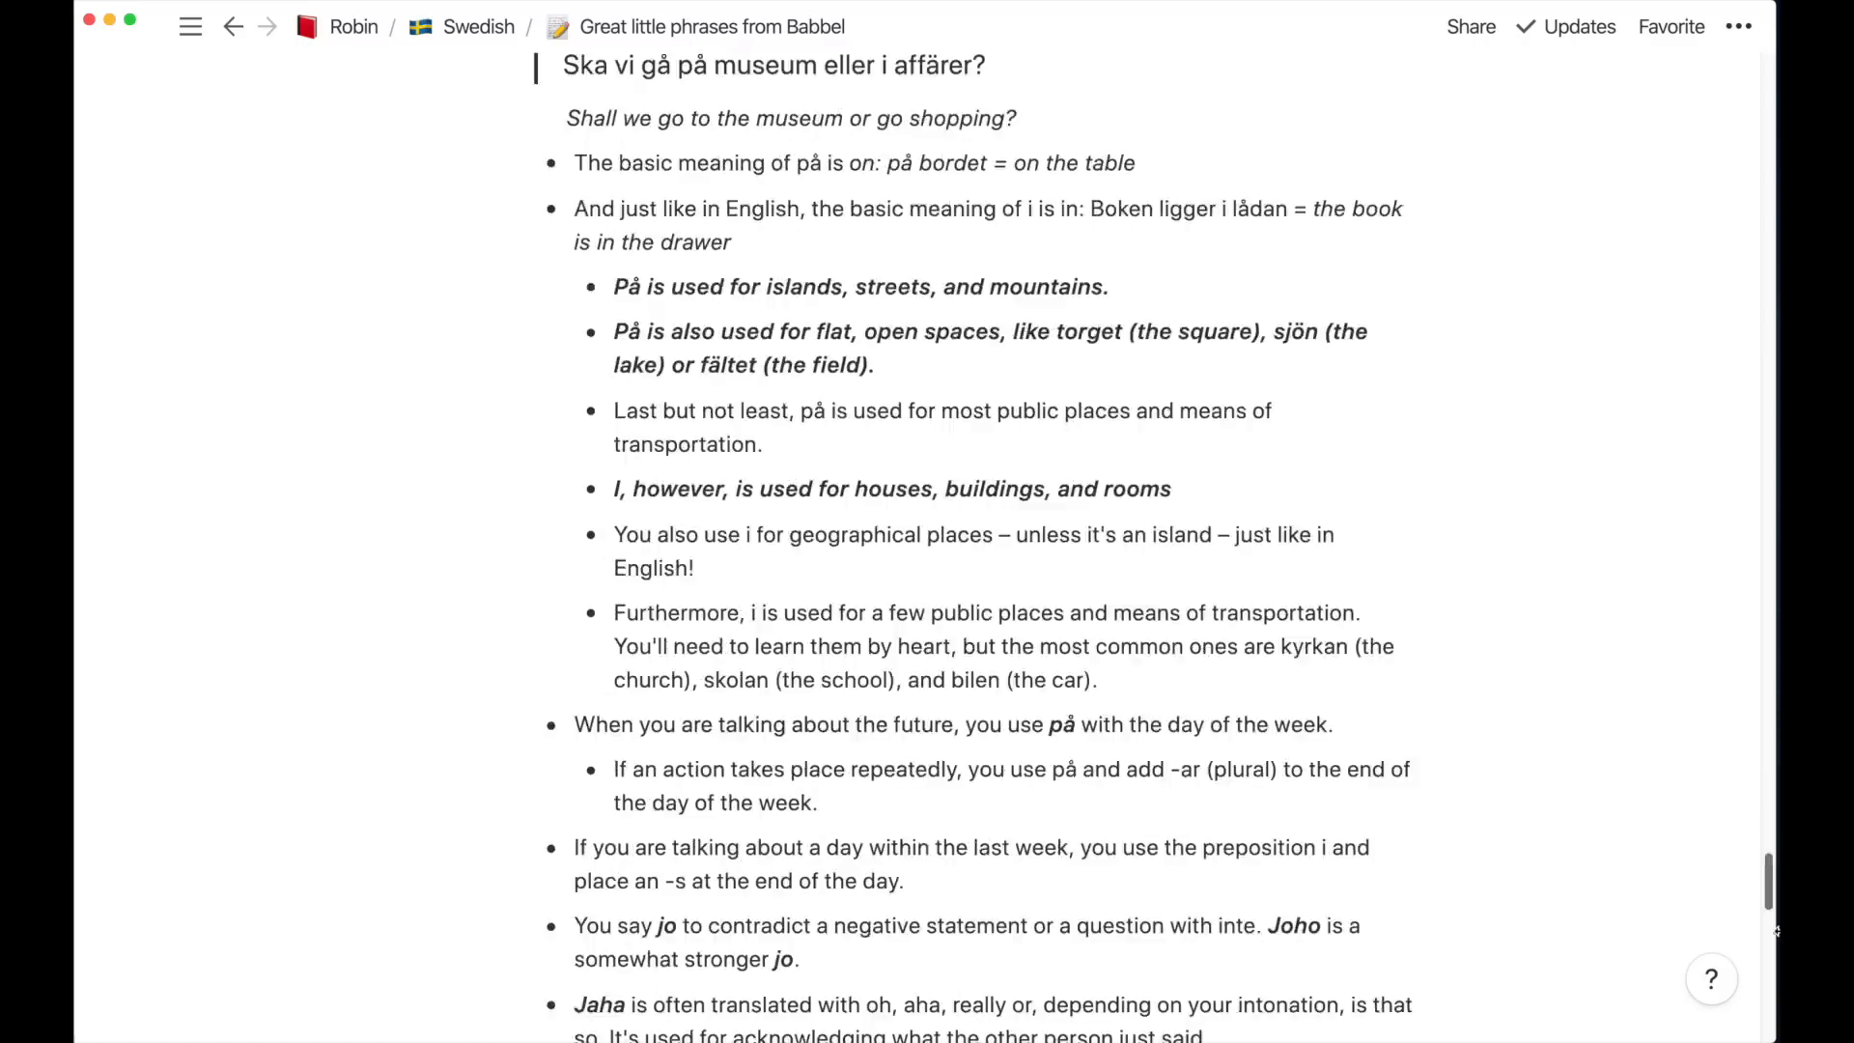
{"action": "scroll", "coordinate": [931, 560], "scroll_direction": "down", "scroll_amount": 8}
{"action": "scroll", "coordinate": [931, 563], "scroll_direction": "down", "scroll_amount": 10}
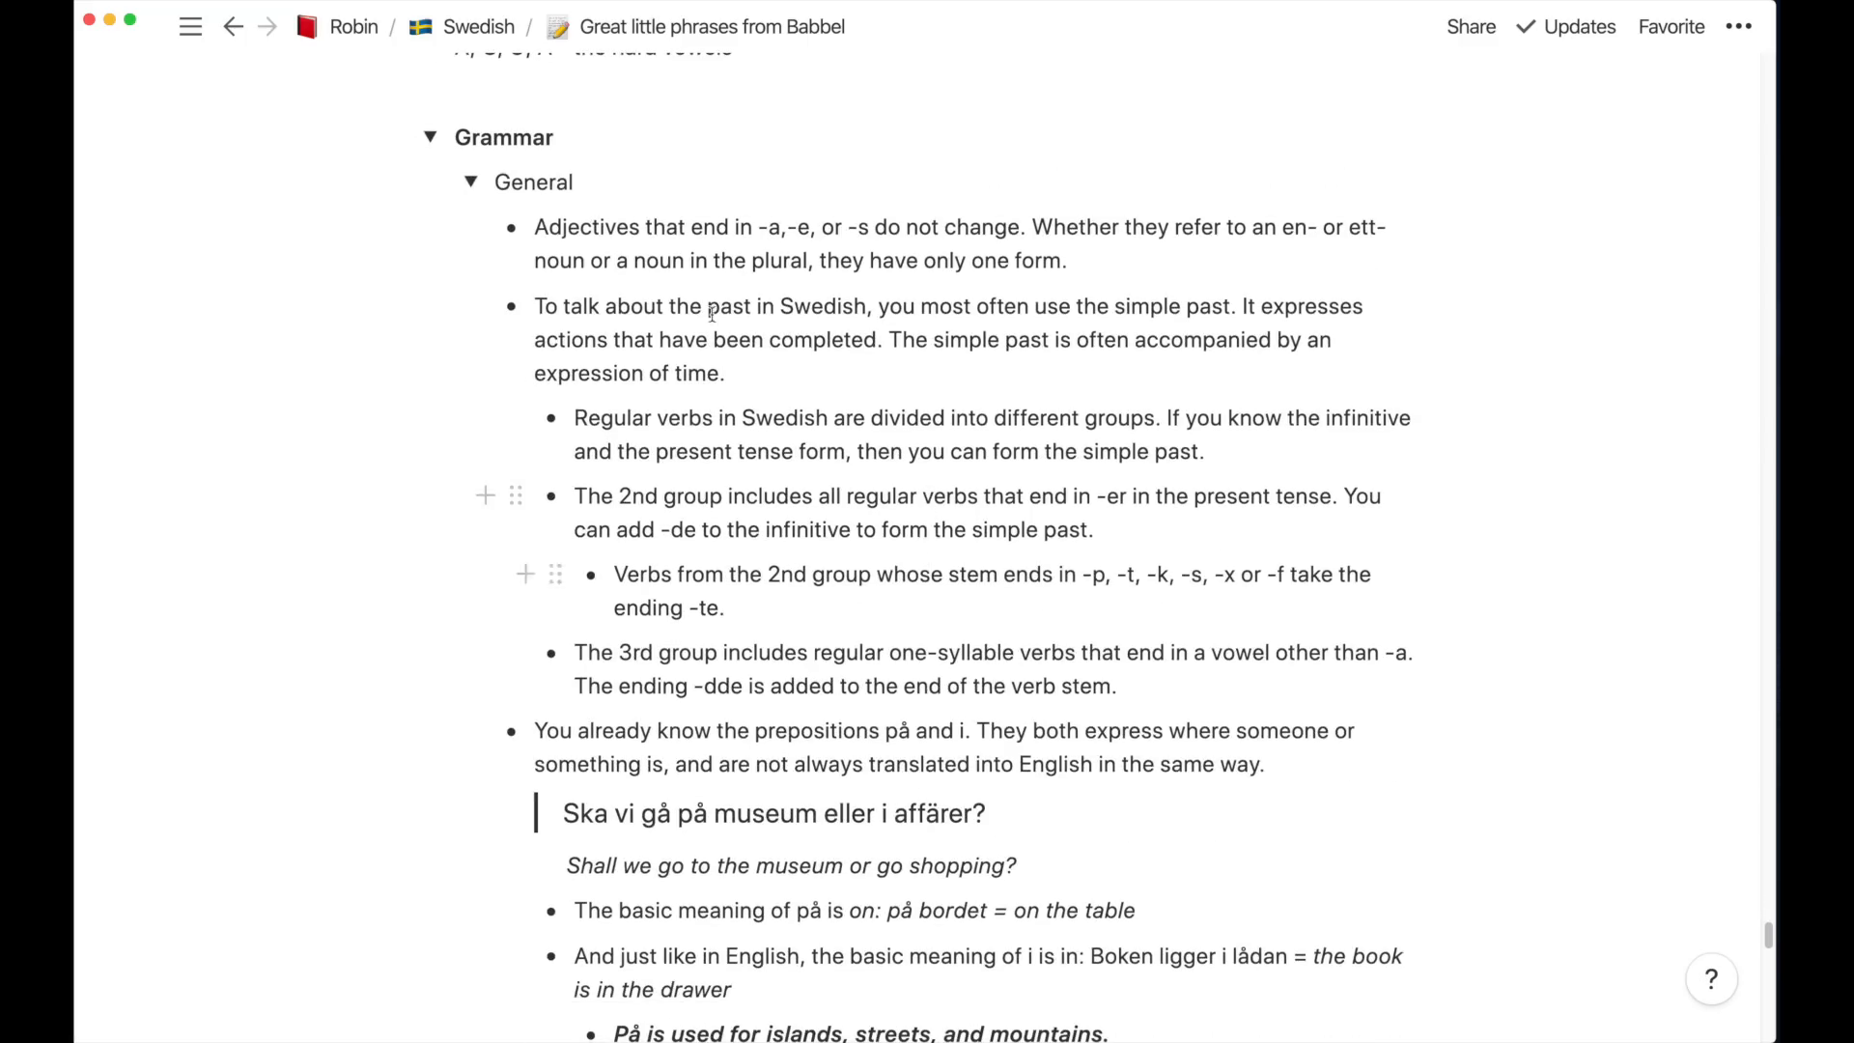
{"action": "left_click", "coordinate": [428, 138]}
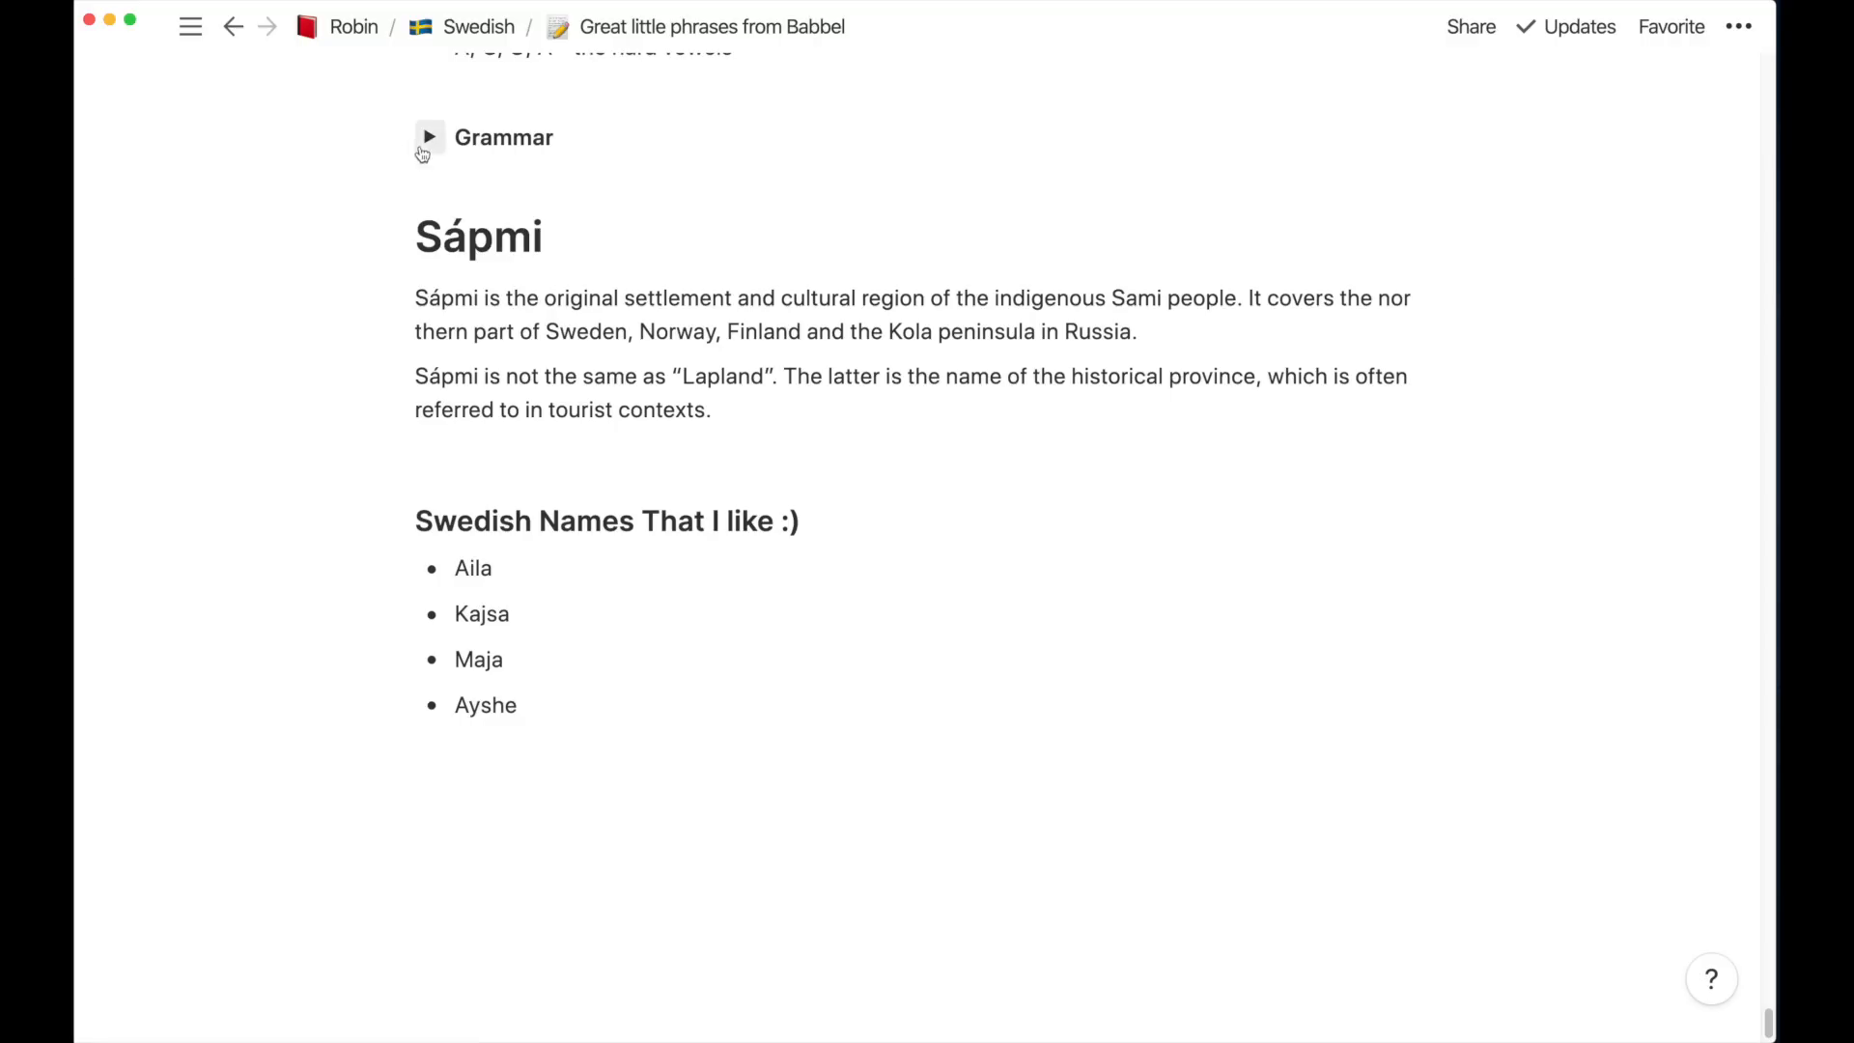
{"action": "left_click", "coordinate": [428, 138]}
{"action": "left_click", "coordinate": [471, 182]}
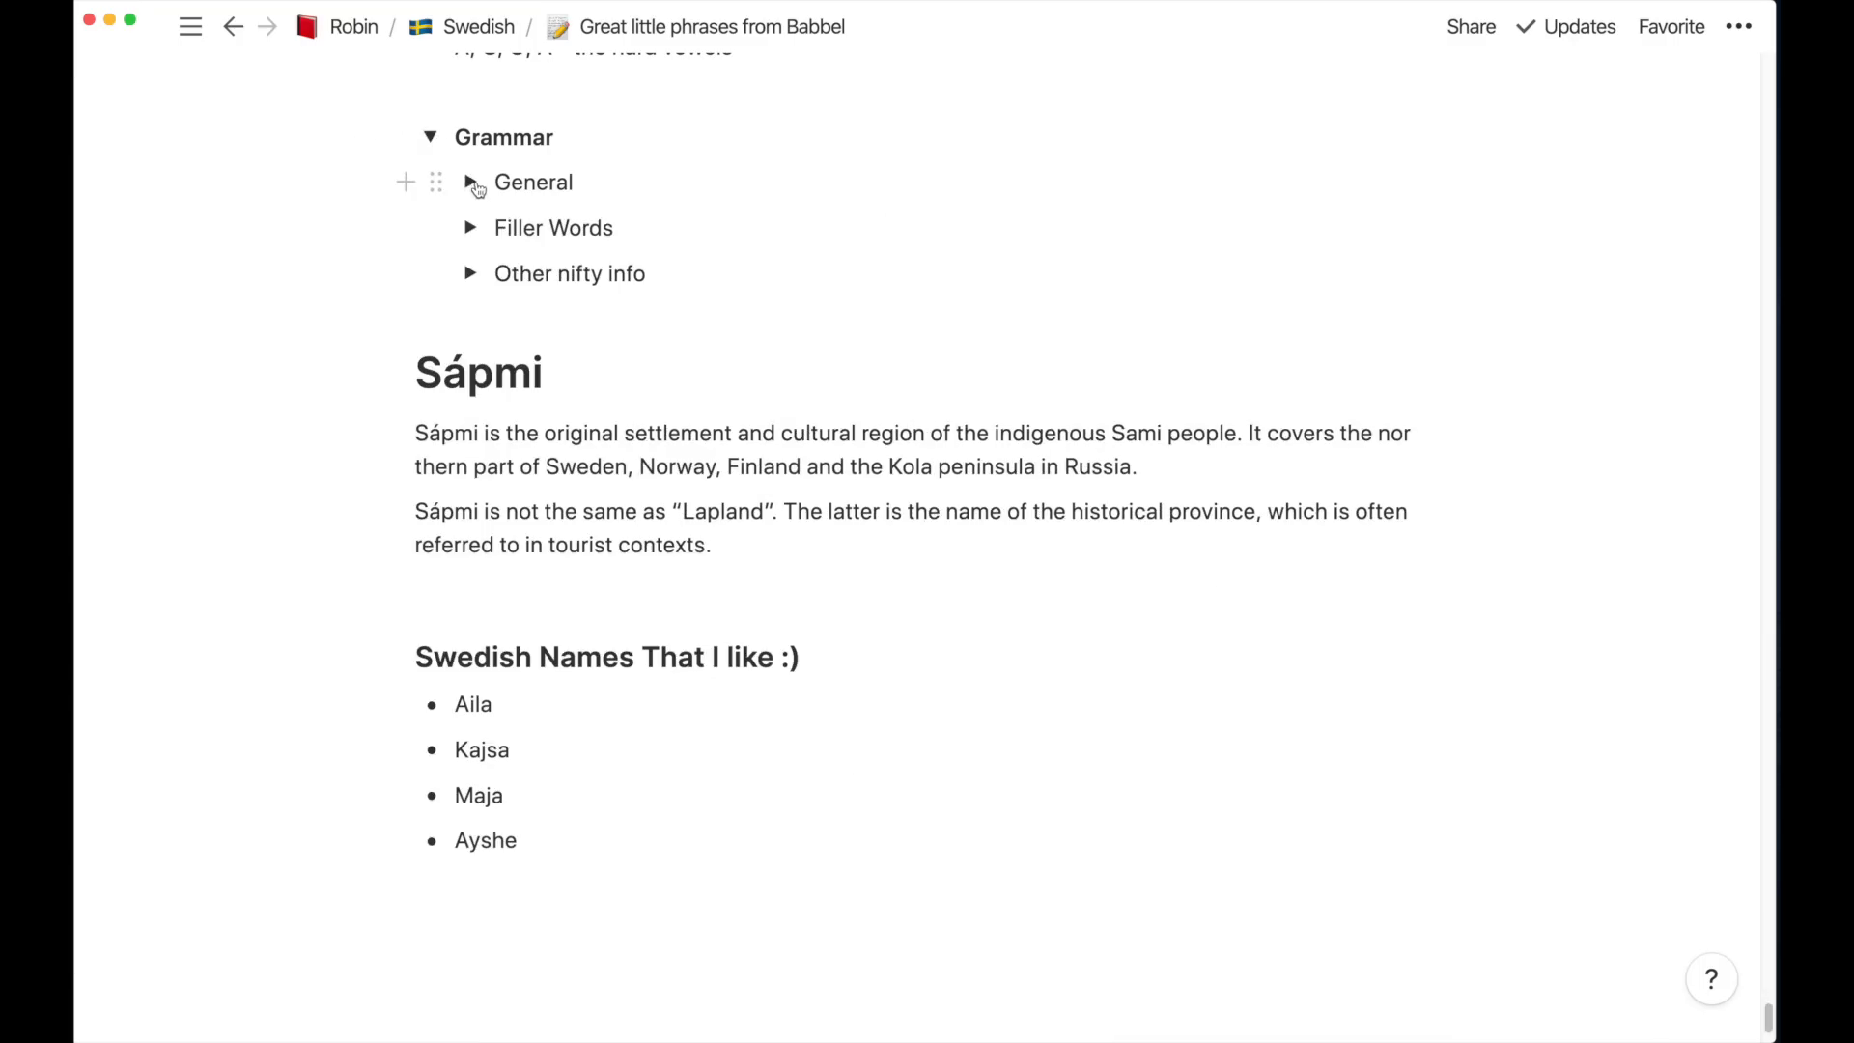
{"action": "left_click", "coordinate": [470, 228]}
{"action": "left_click", "coordinate": [470, 228]}
{"action": "left_click", "coordinate": [471, 185]}
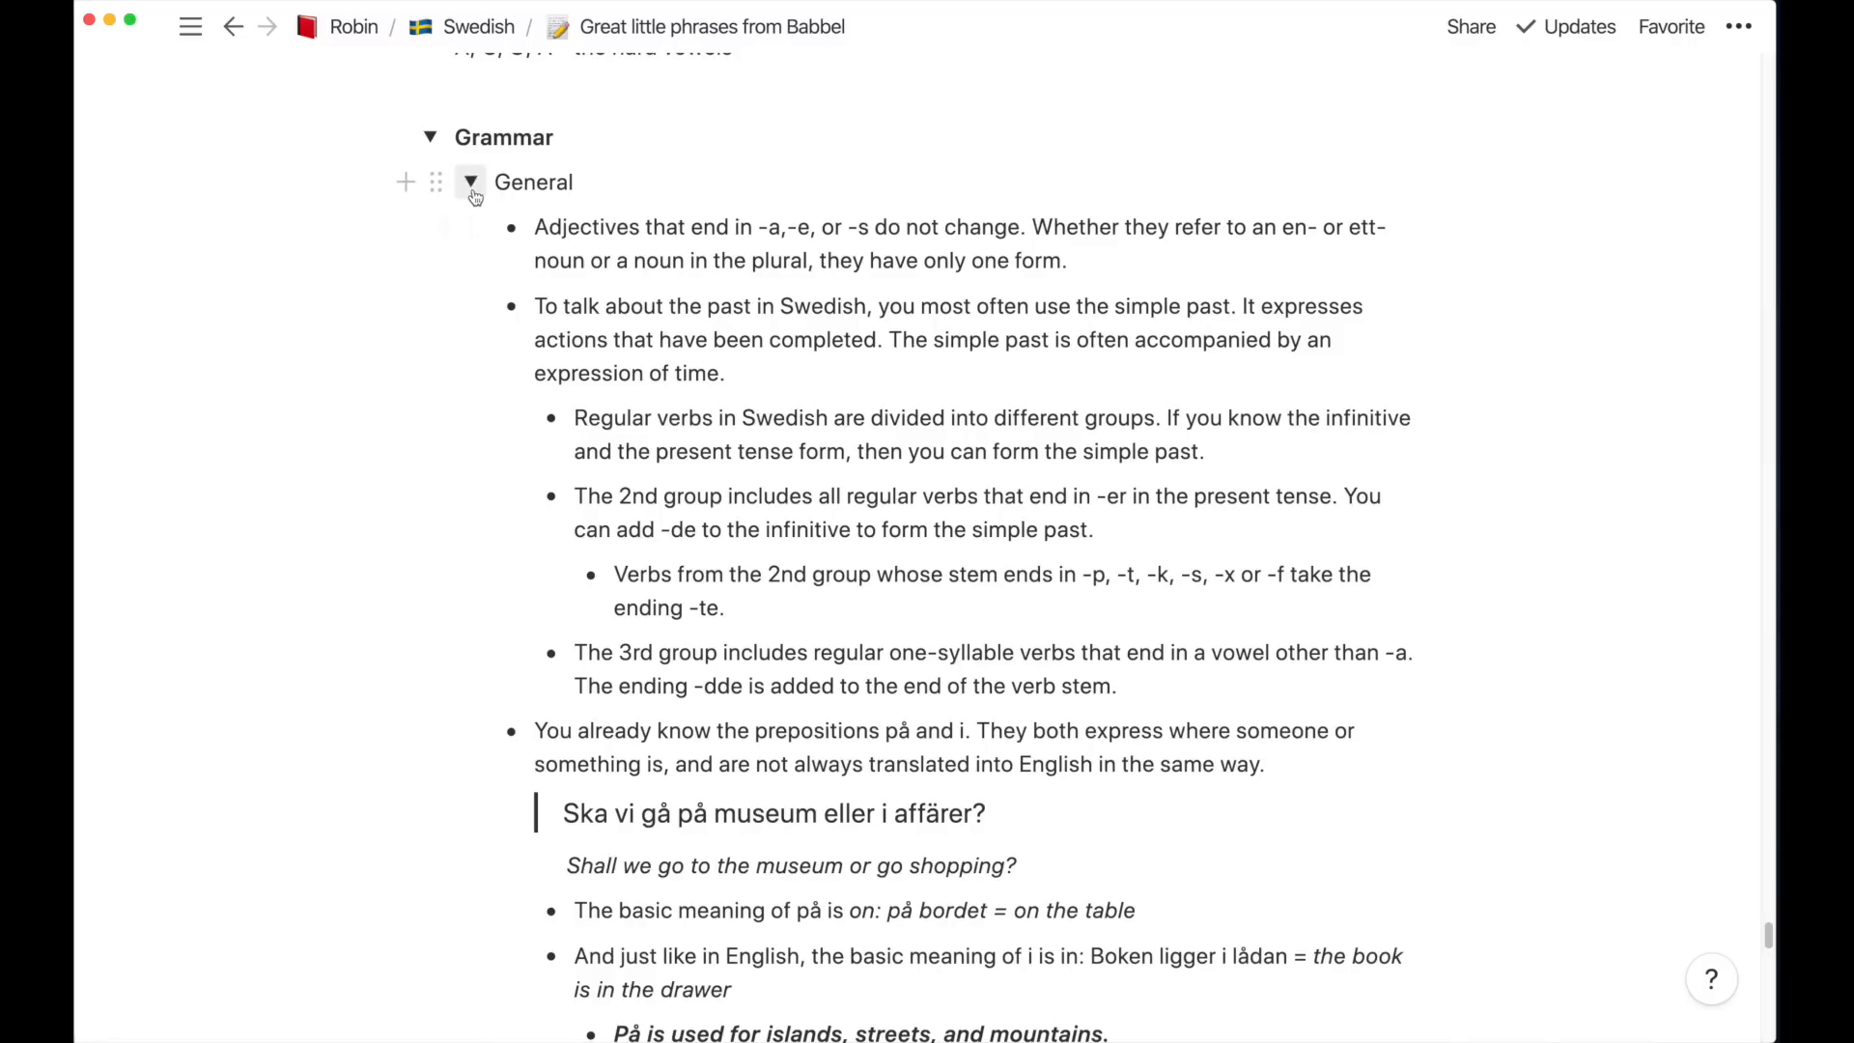
{"action": "left_click", "coordinate": [471, 183]}
{"action": "left_click", "coordinate": [471, 275]}
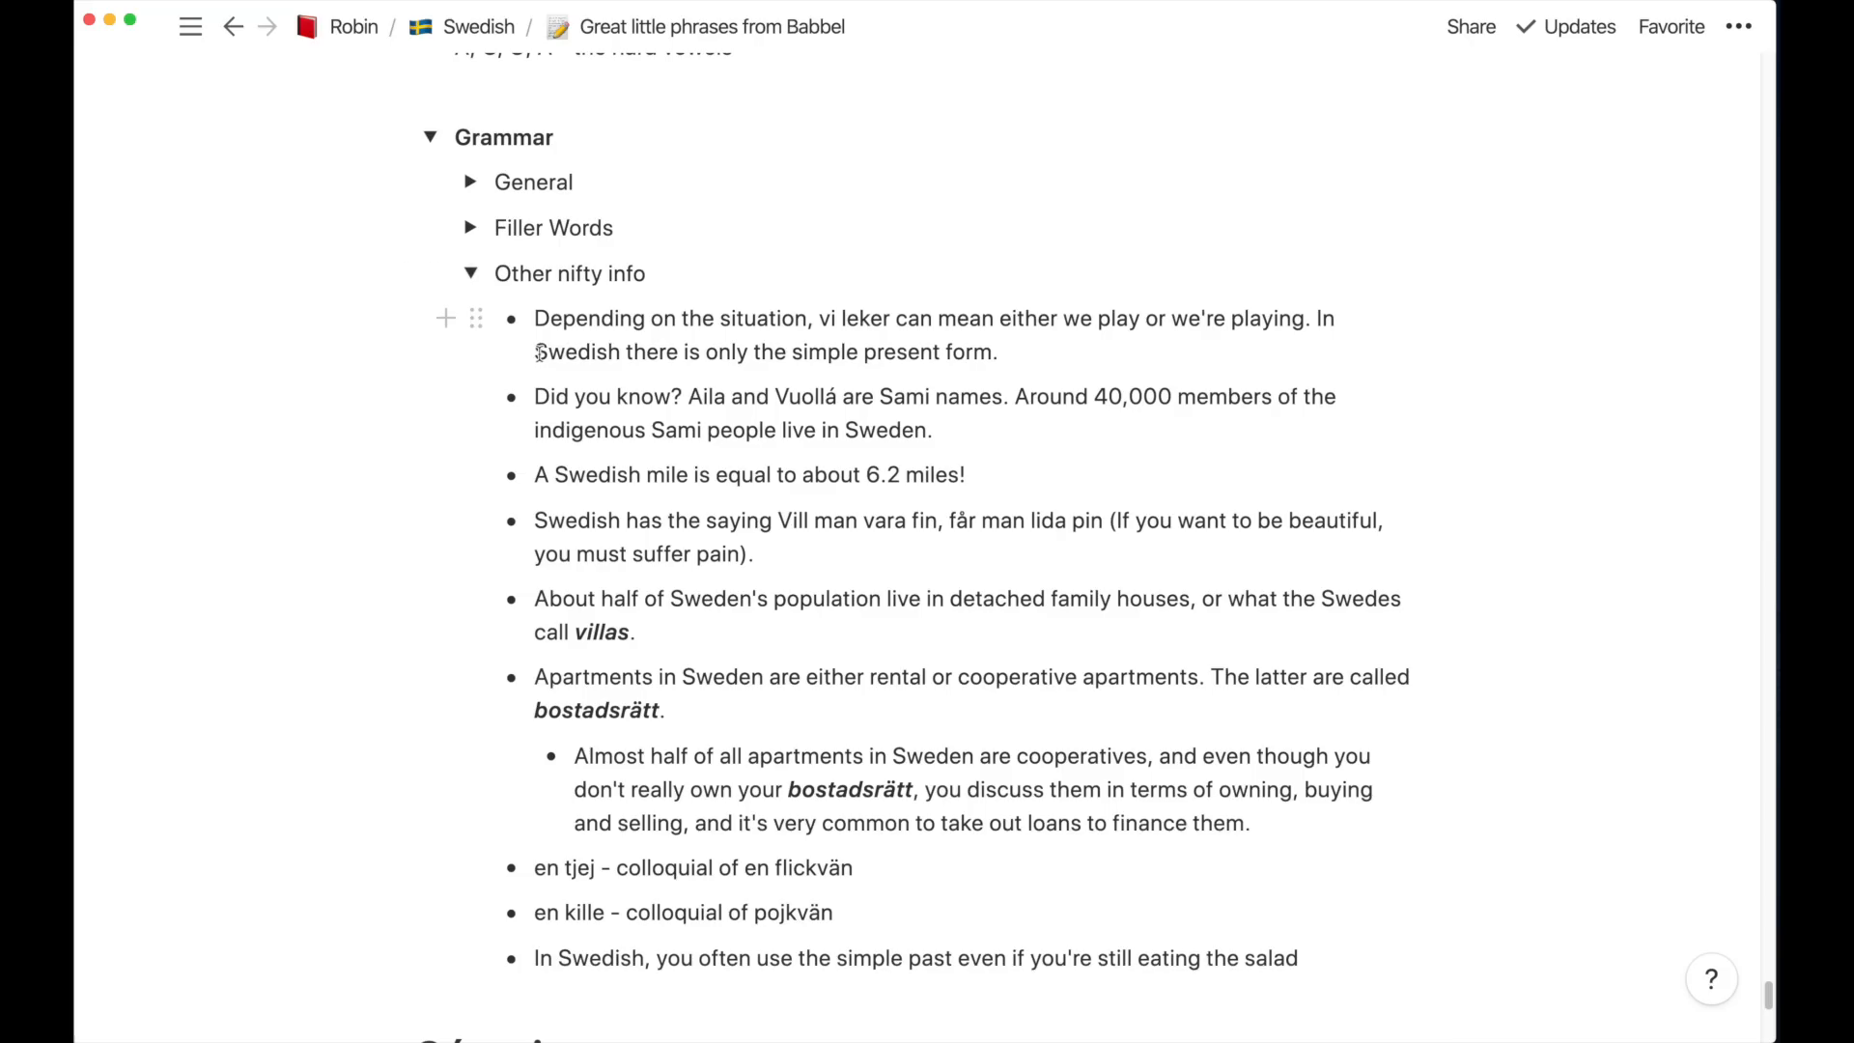
{"action": "left_click", "coordinate": [470, 273]}
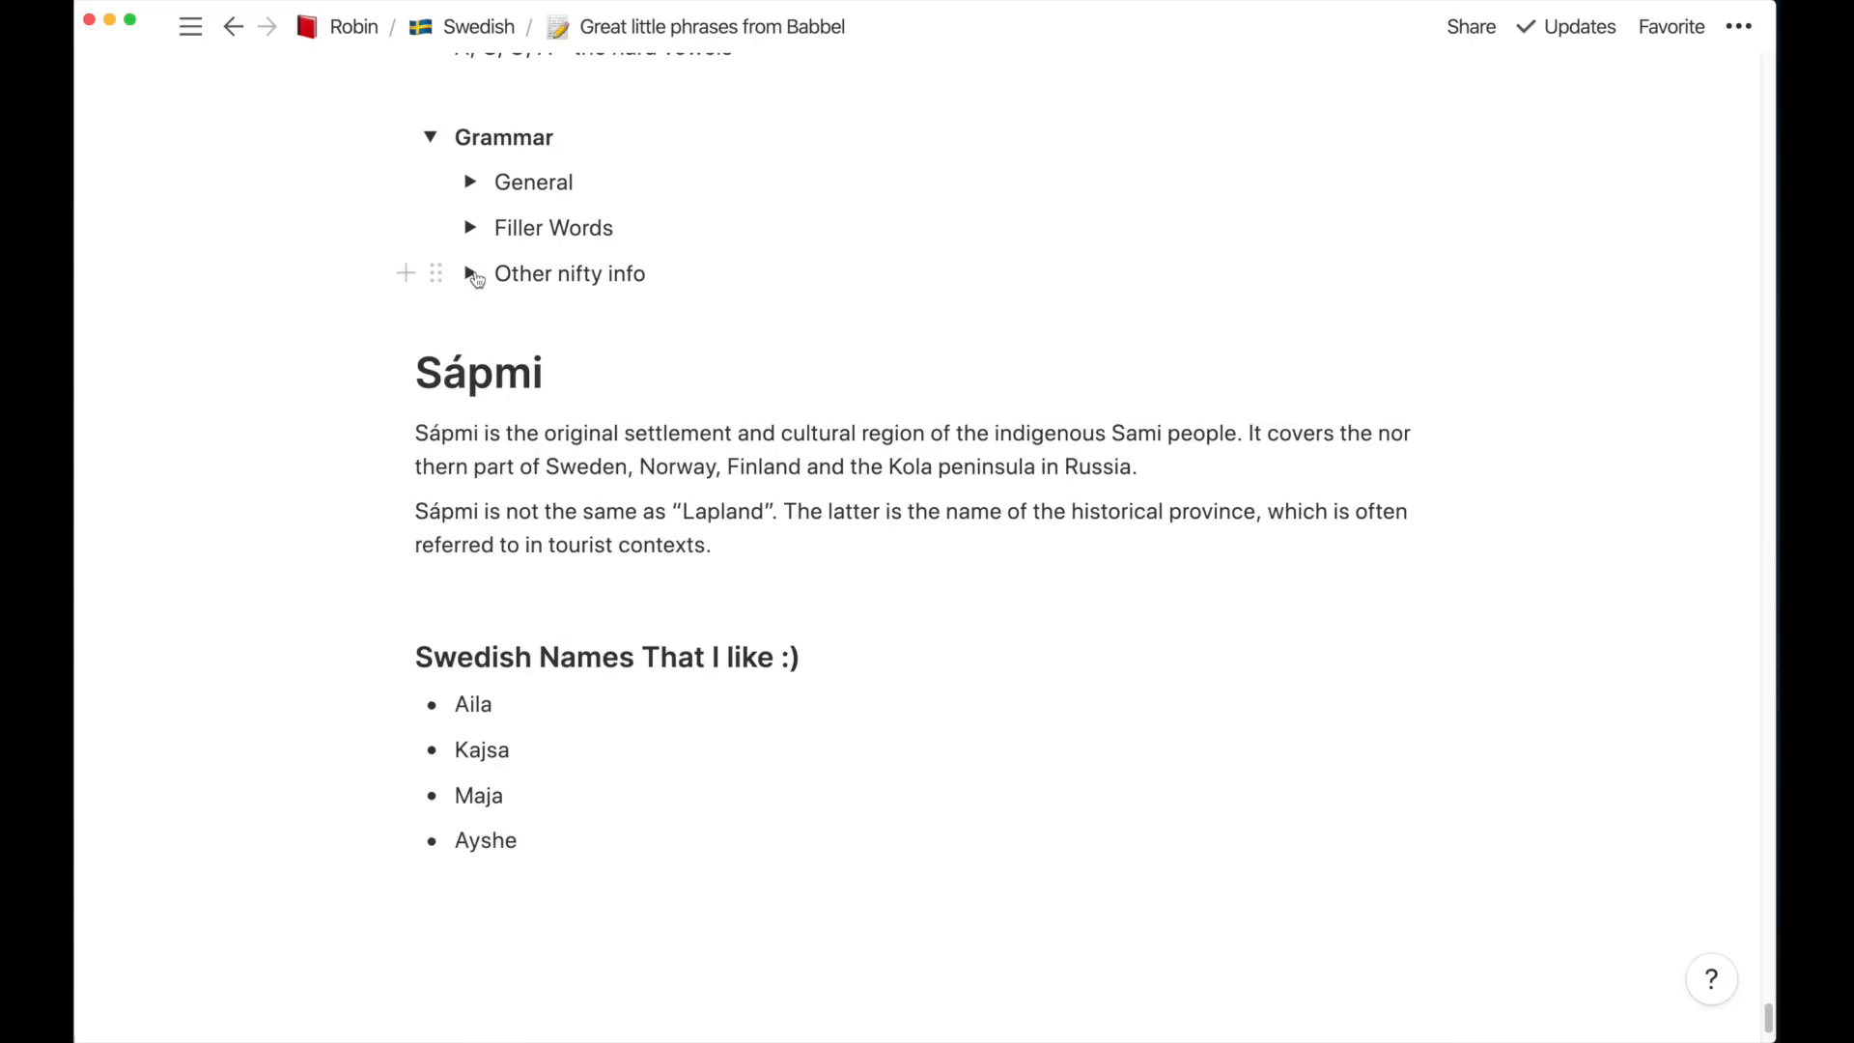
{"action": "left_click", "coordinate": [430, 138]}
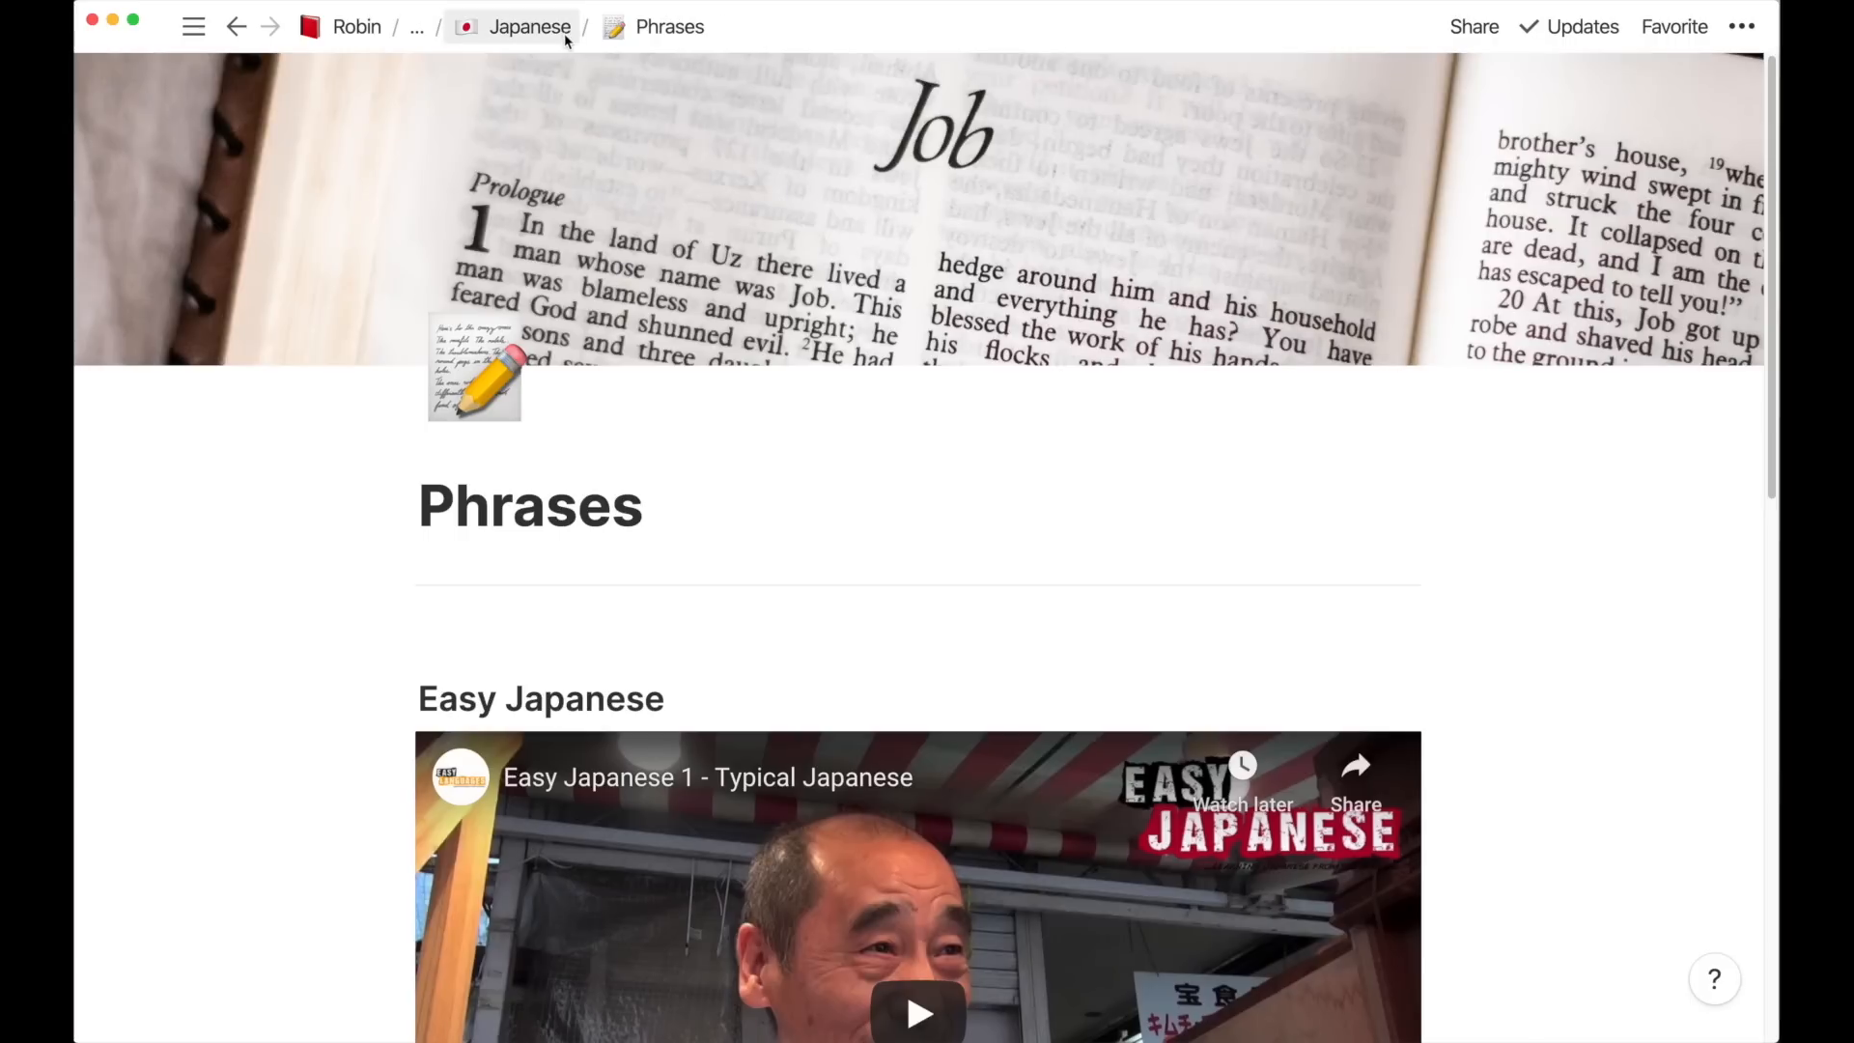
Return to the Japanese page and create a sub-page titled Resources below Phrases, with a divider under its title
{"action": "left_click", "coordinate": [564, 29]}
{"action": "left_click", "coordinate": [485, 712]}
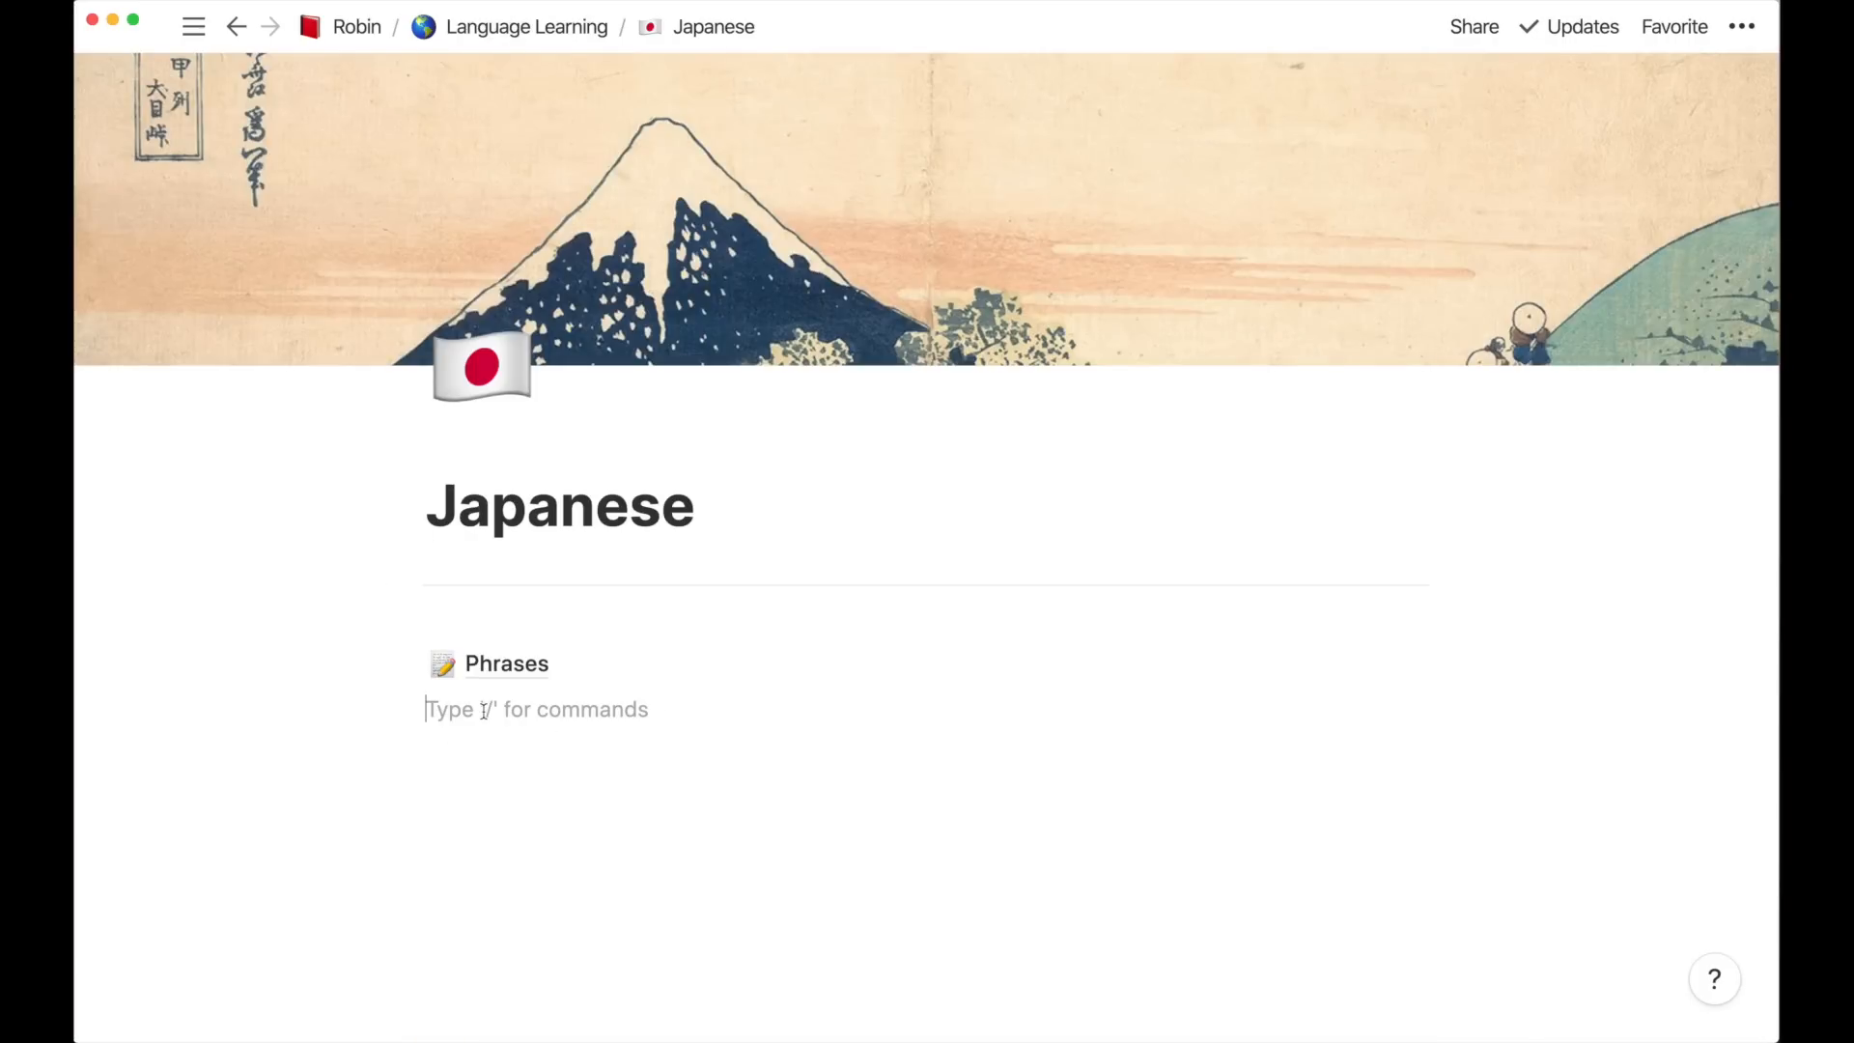
{"action": "type", "text": "/pa"}
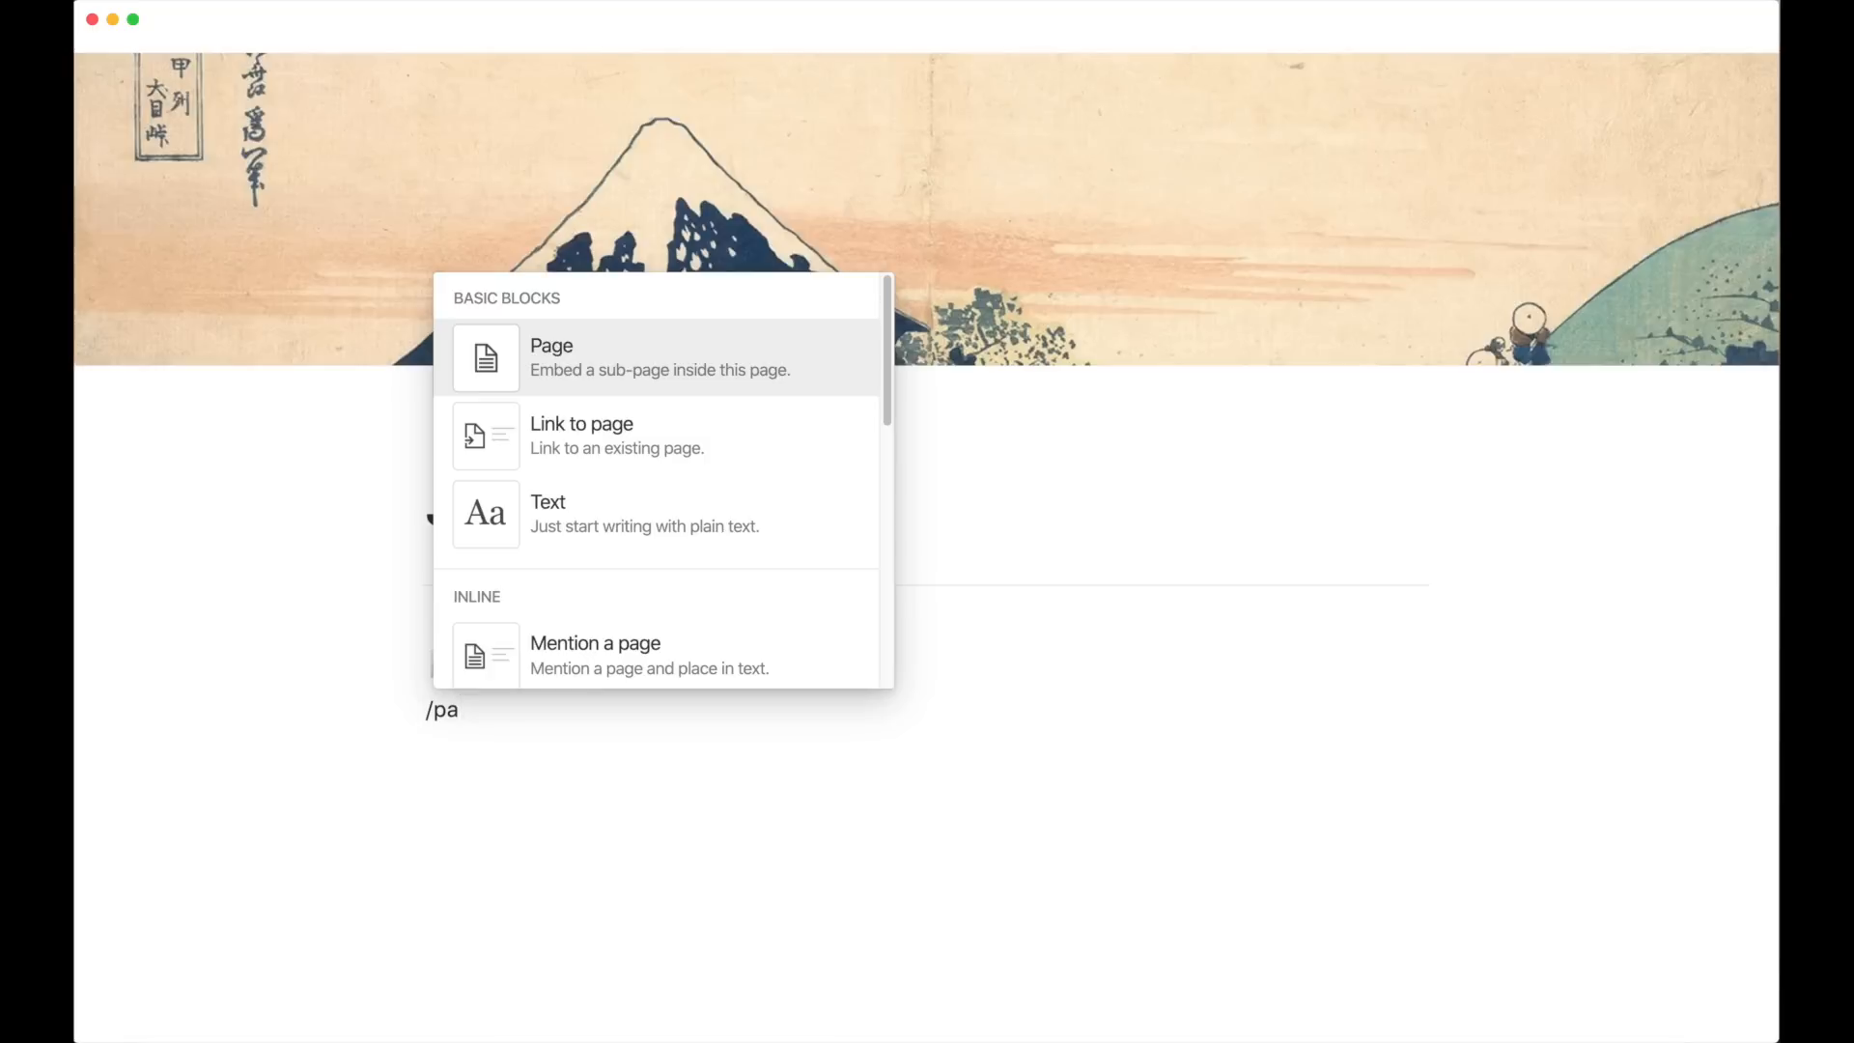
{"action": "key", "text": "Return"}
{"action": "type", "text": "Resources"}
{"action": "key", "text": "Return"}
{"action": "type", "text": "---"}
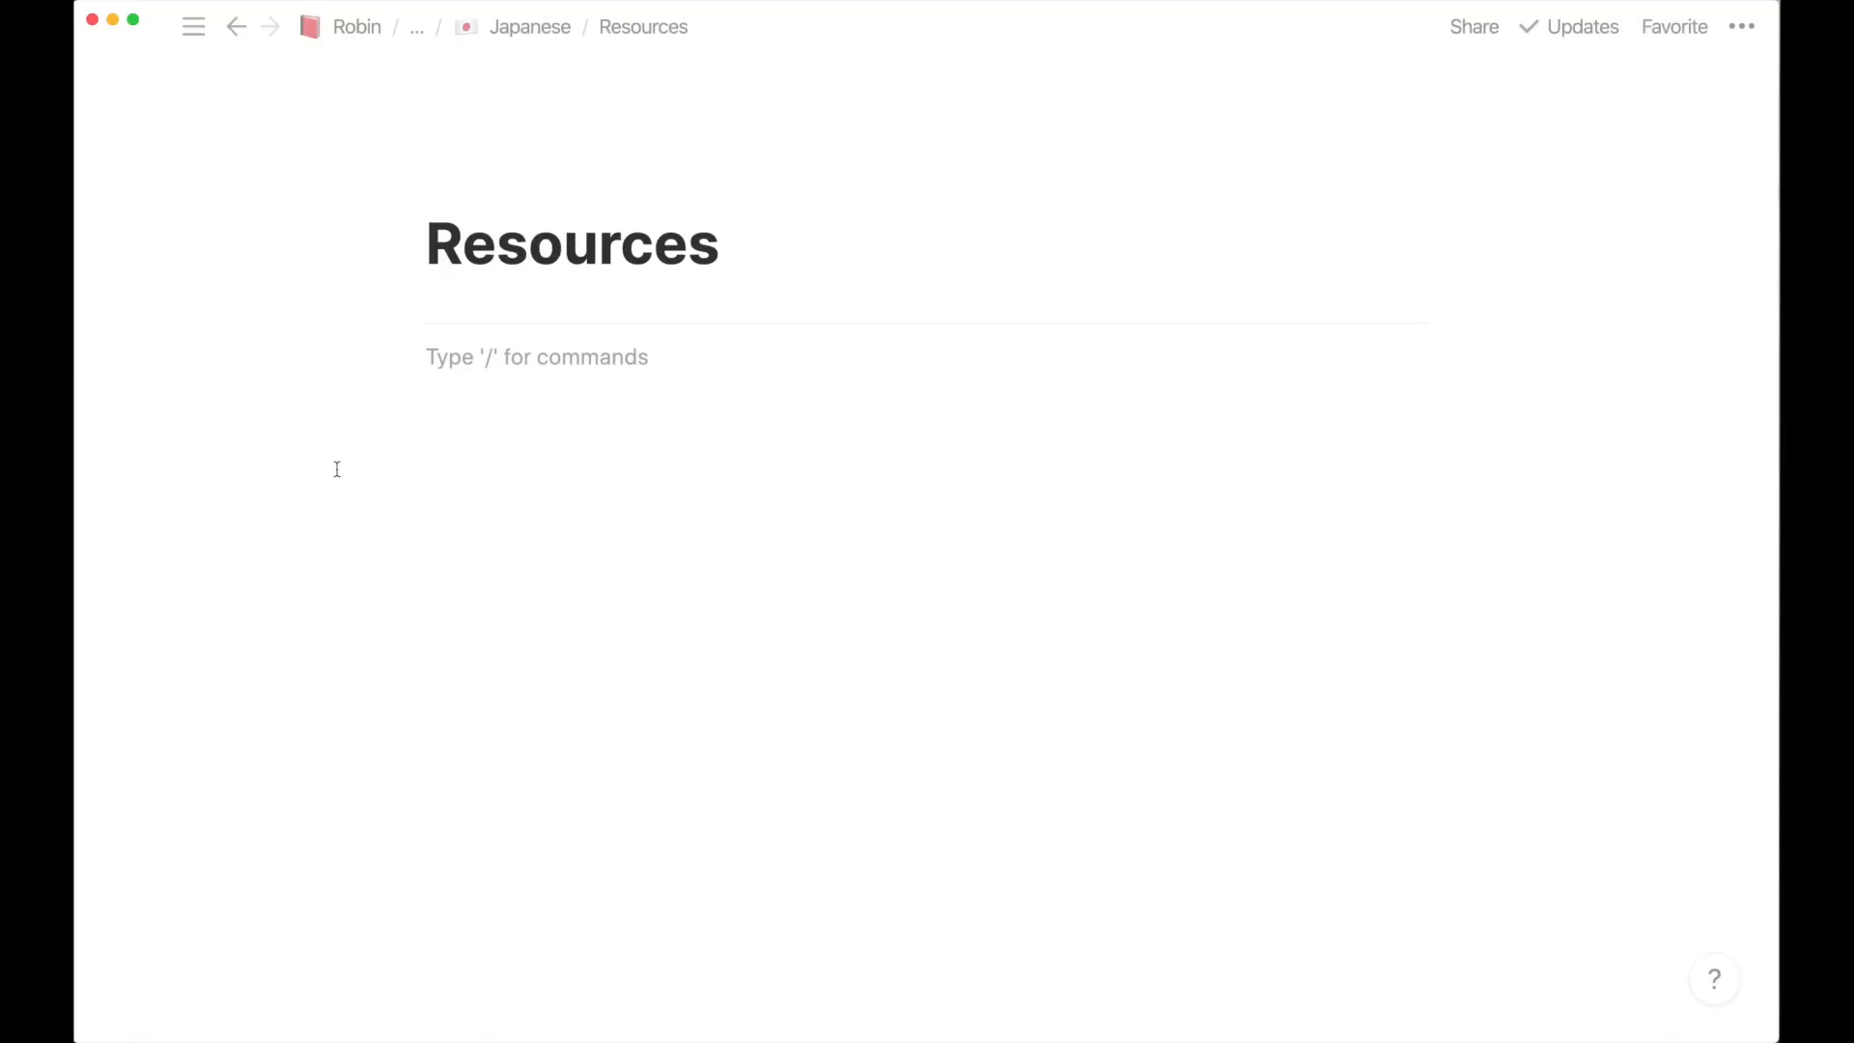
Give the Resources page a stack-of-books emoji as its icon
{"action": "left_click", "coordinate": [475, 187]}
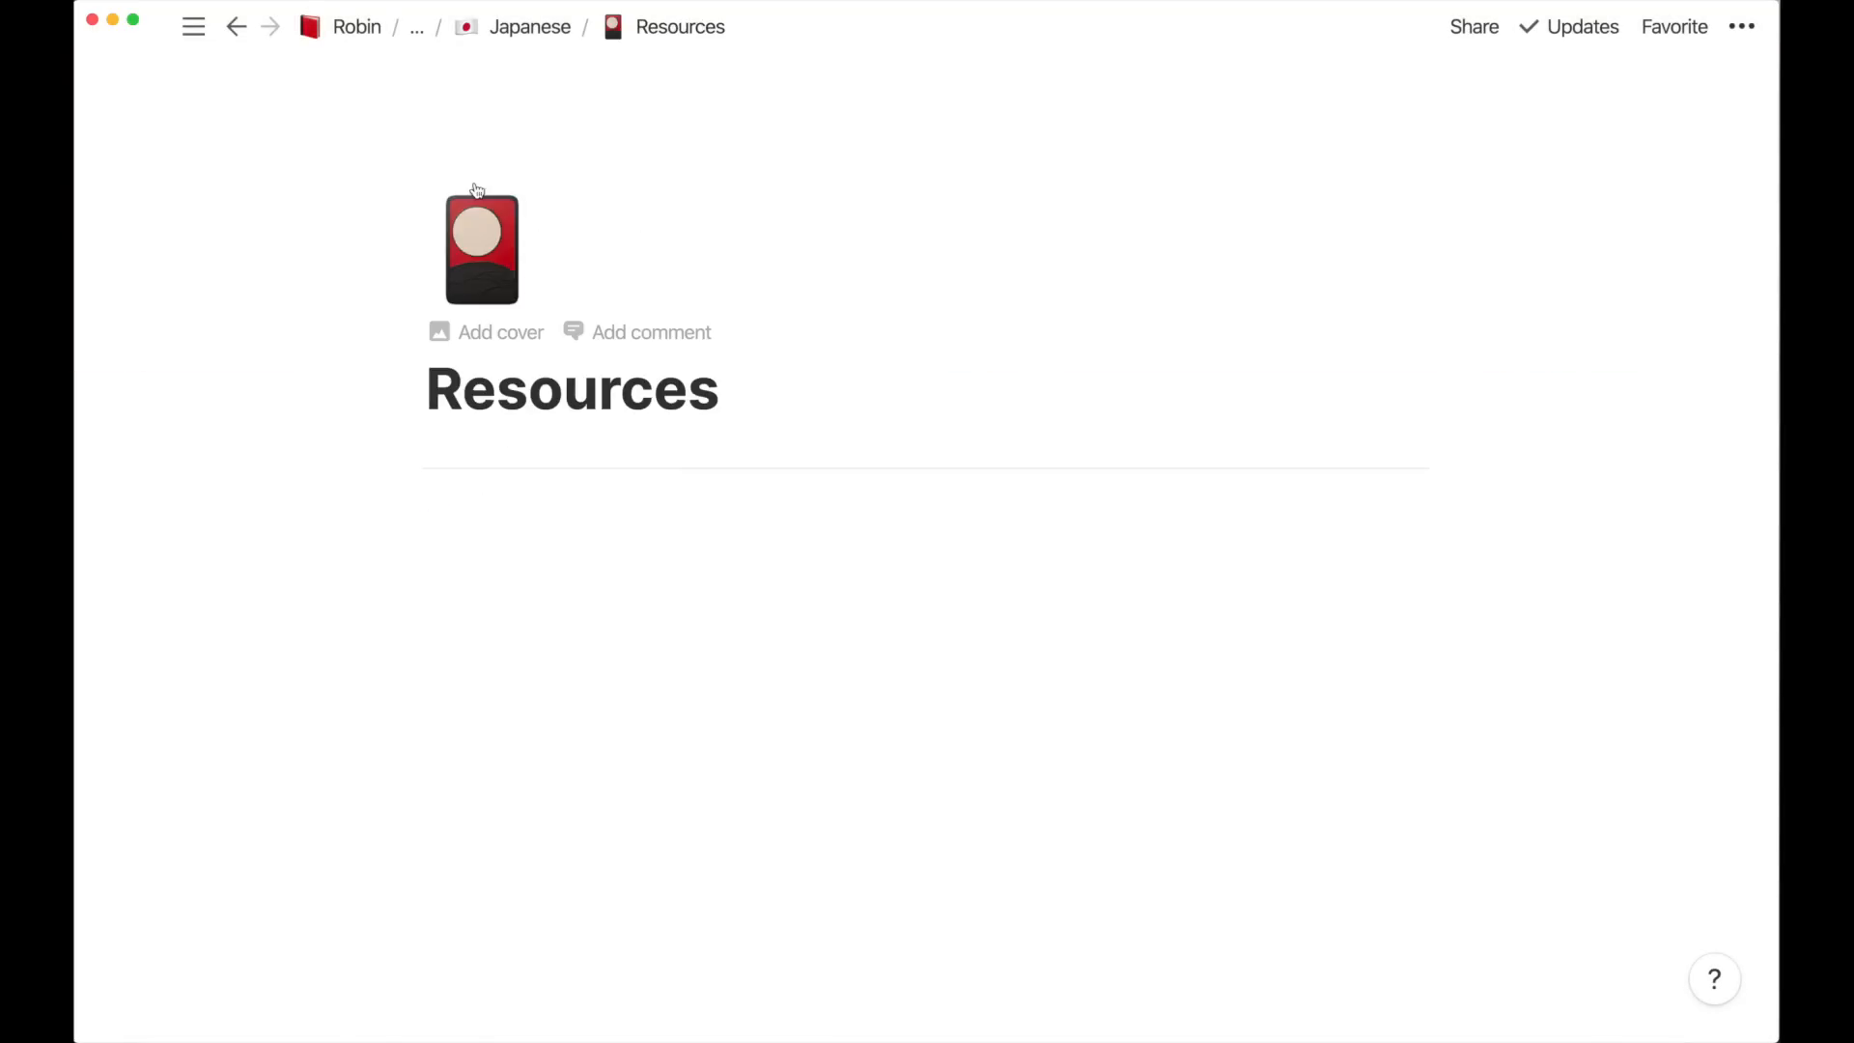
{"action": "left_click", "coordinate": [521, 276]}
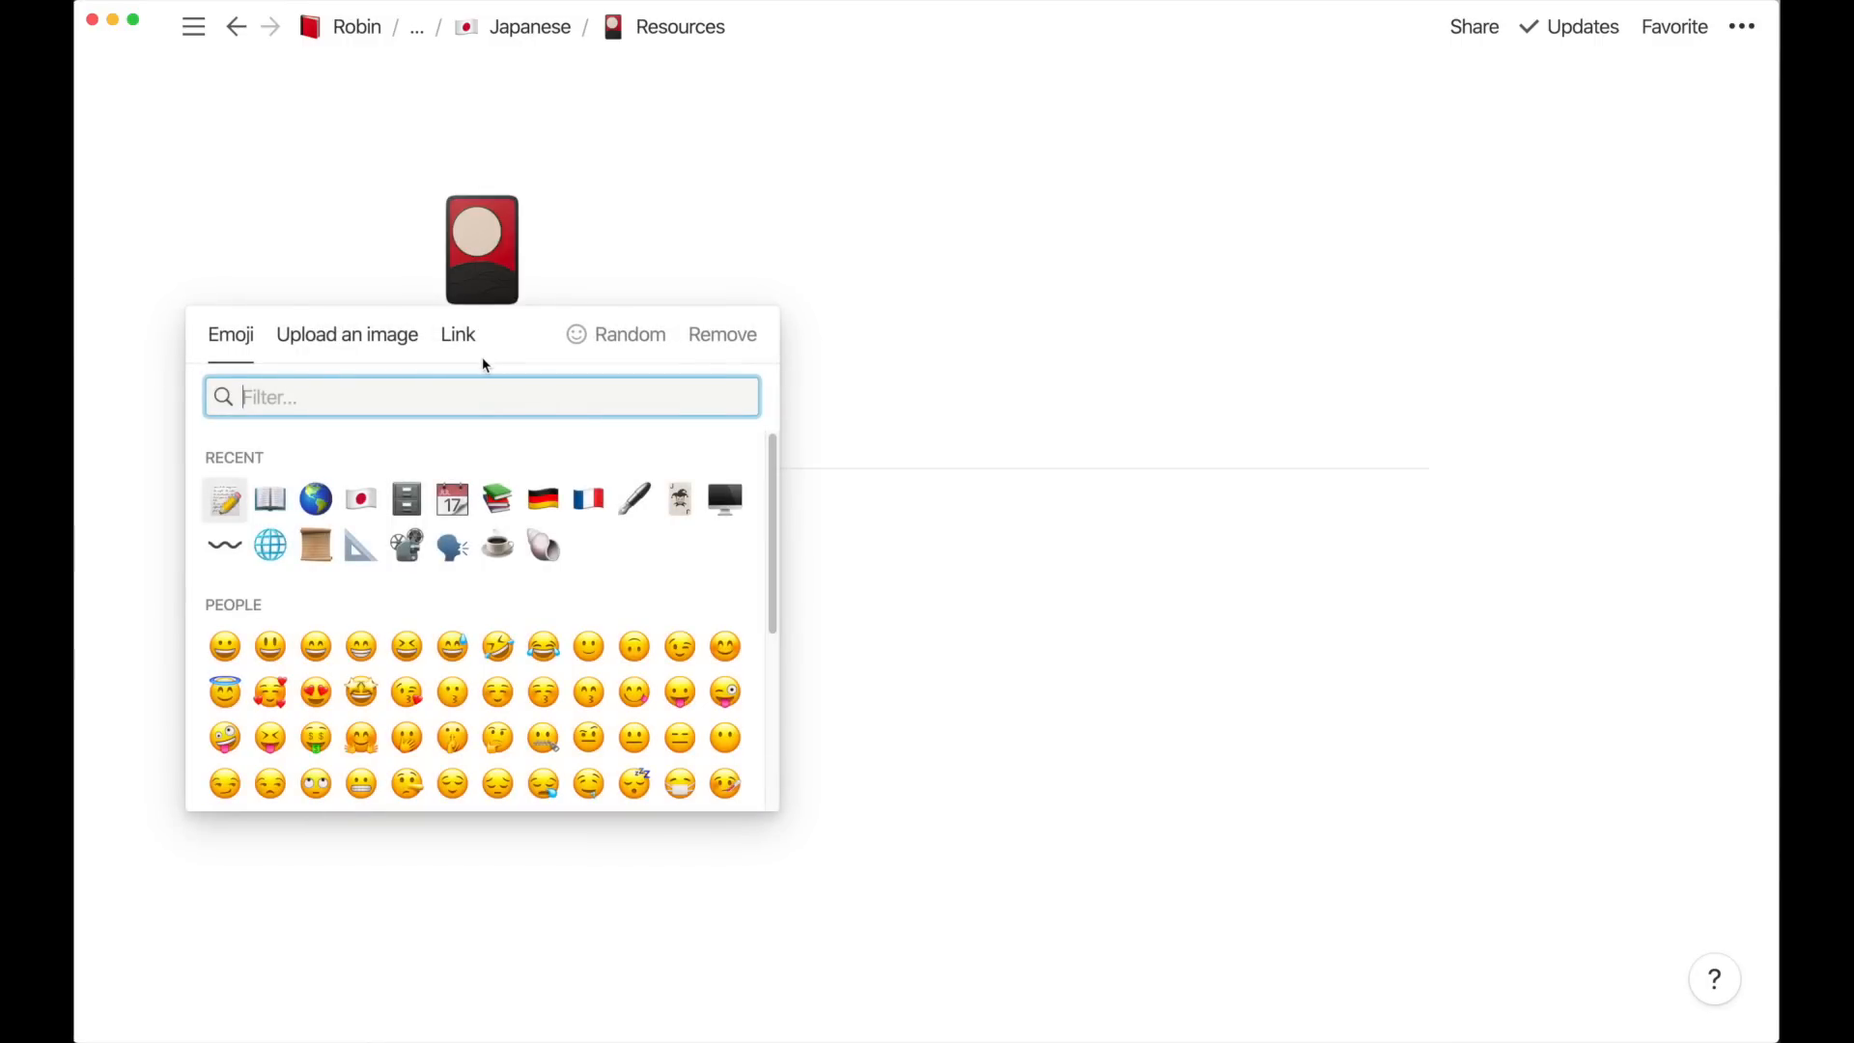
{"action": "left_click", "coordinate": [496, 498]}
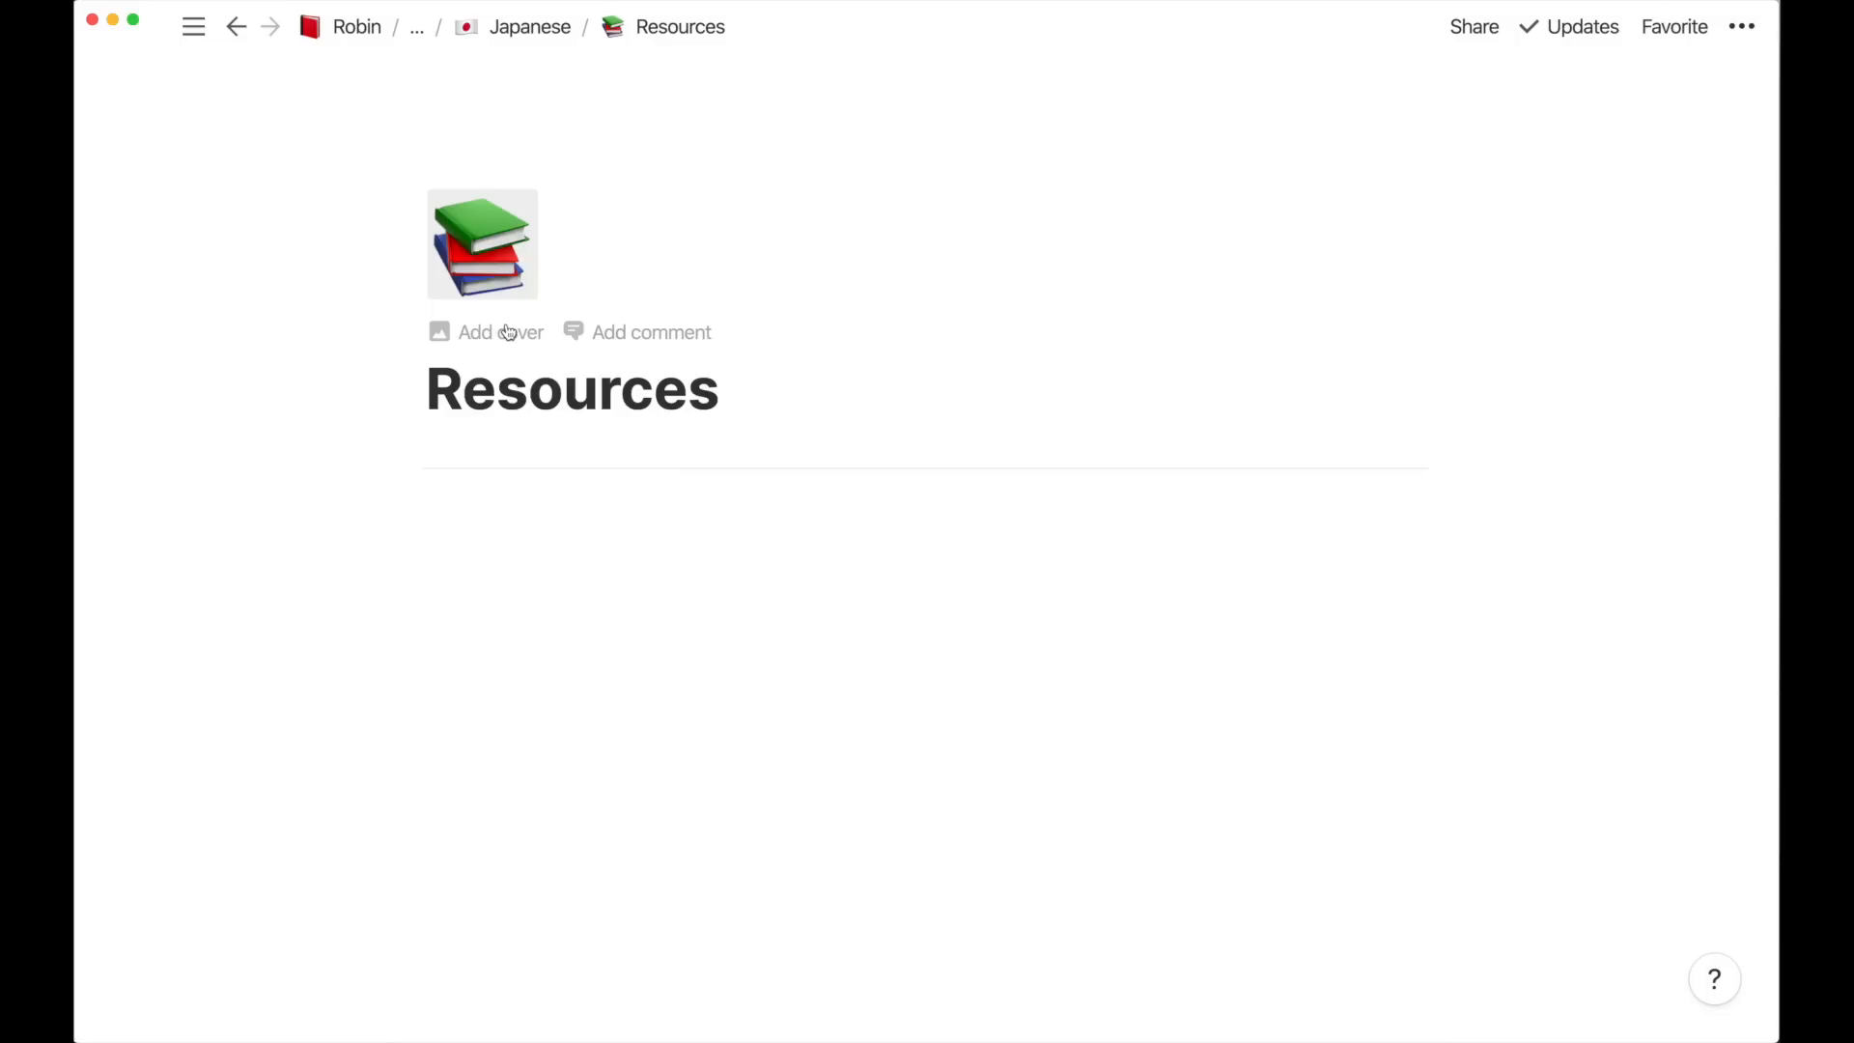
{"action": "left_click", "coordinate": [510, 290]}
{"action": "left_click", "coordinate": [600, 227]}
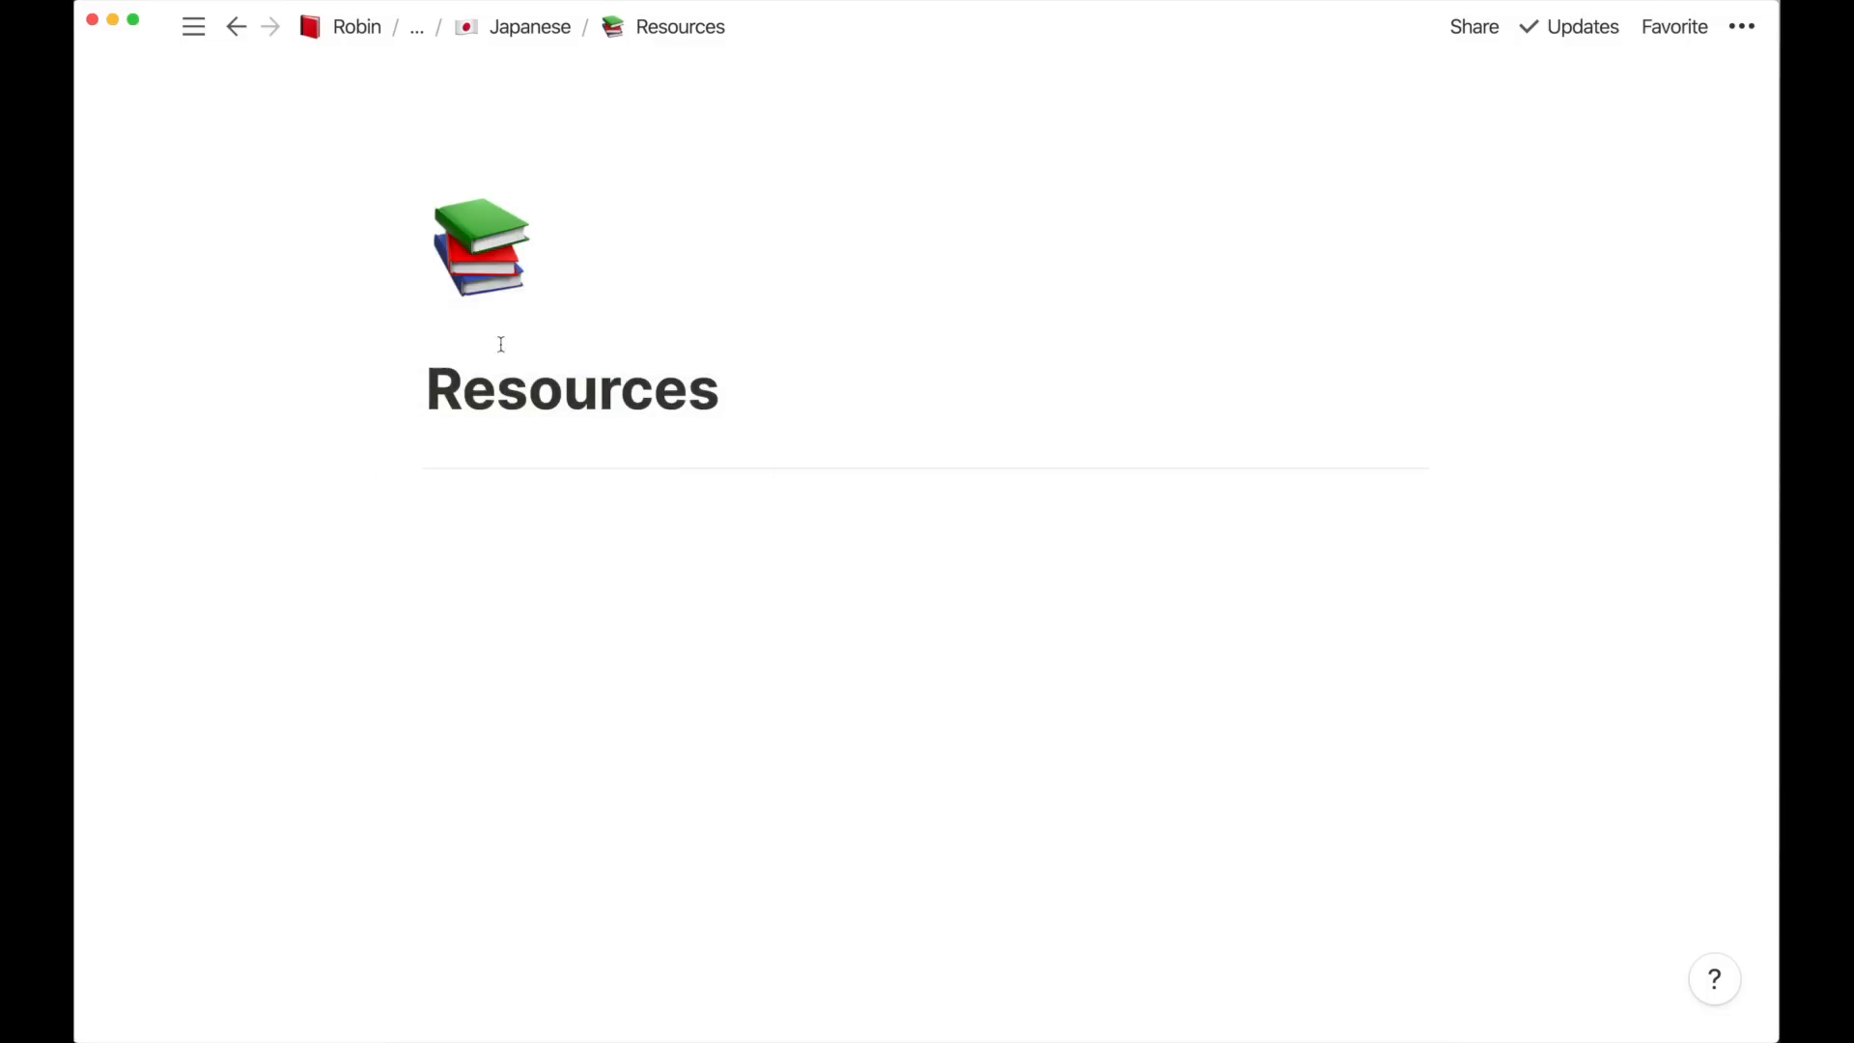
Add a cover to the Resources page, searching Unsplash for "textbooks" and choosing the photo of stacked books against a pale background
{"action": "left_click", "coordinate": [478, 333]}
{"action": "left_click", "coordinate": [1155, 399]}
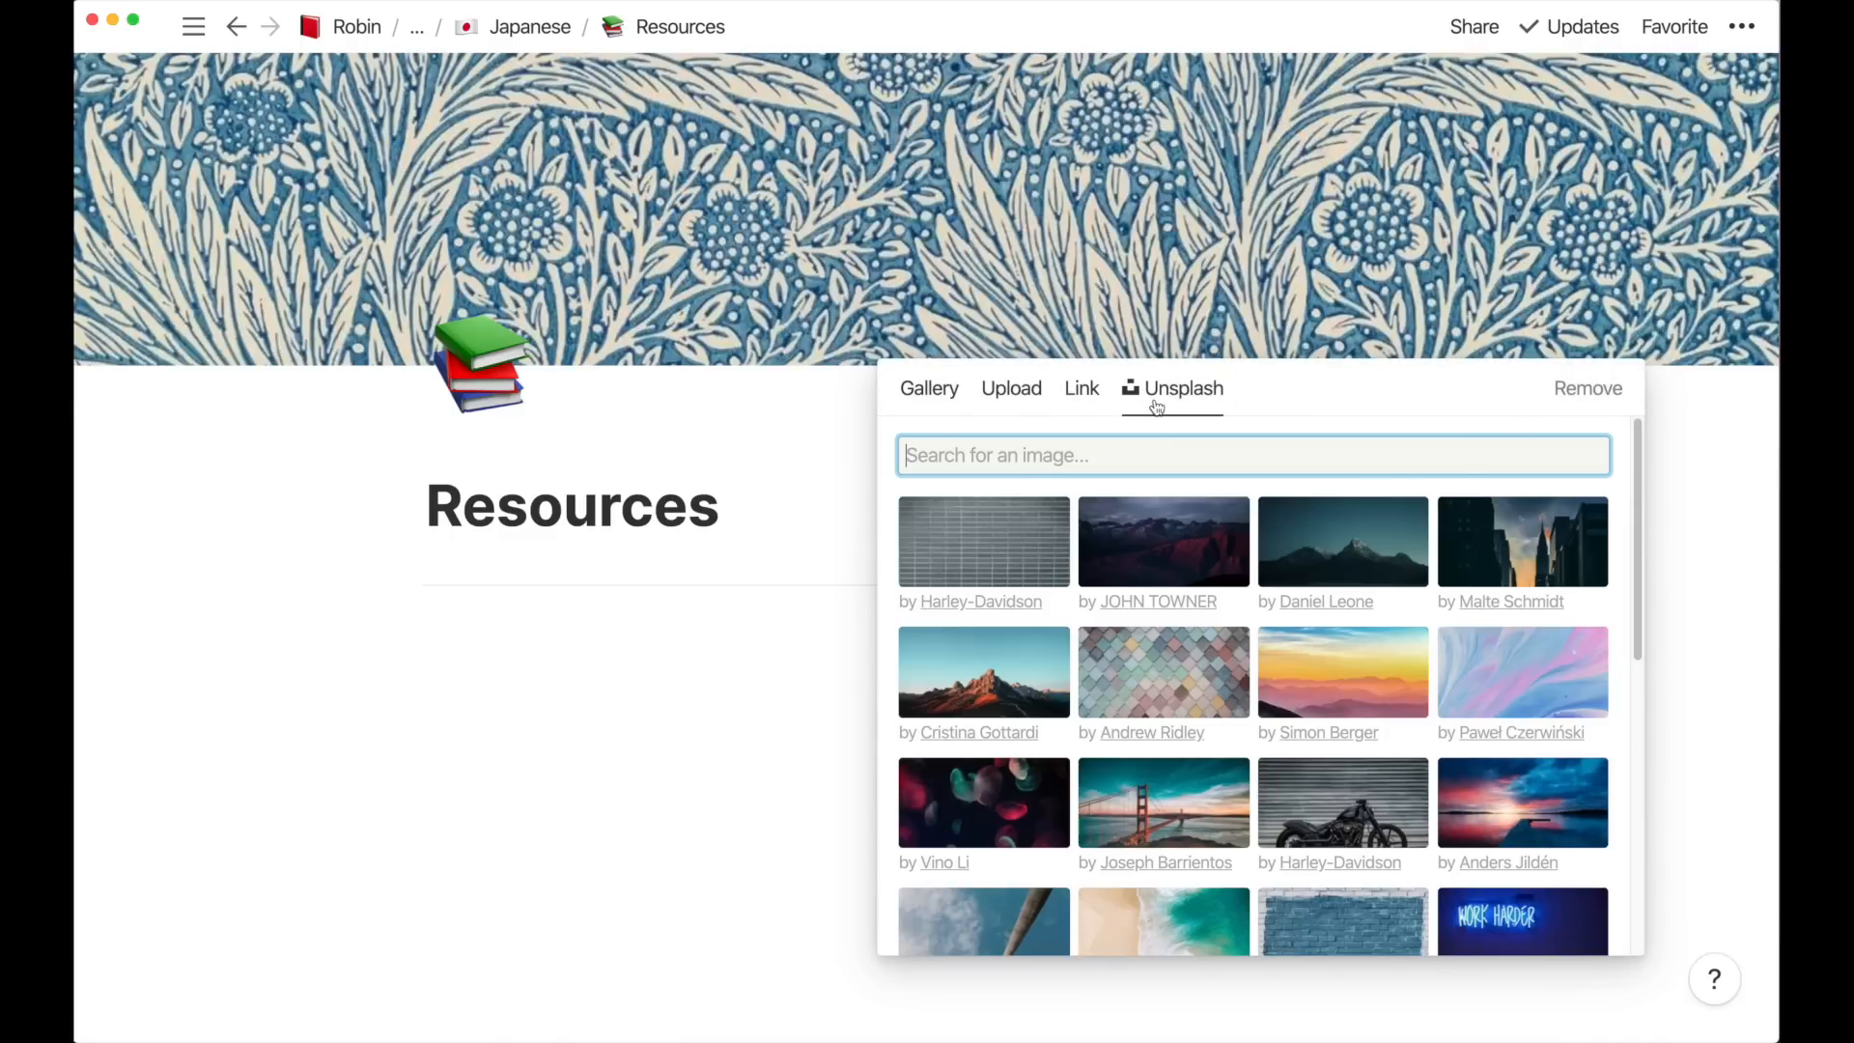
{"action": "type", "text": "textbooks"}
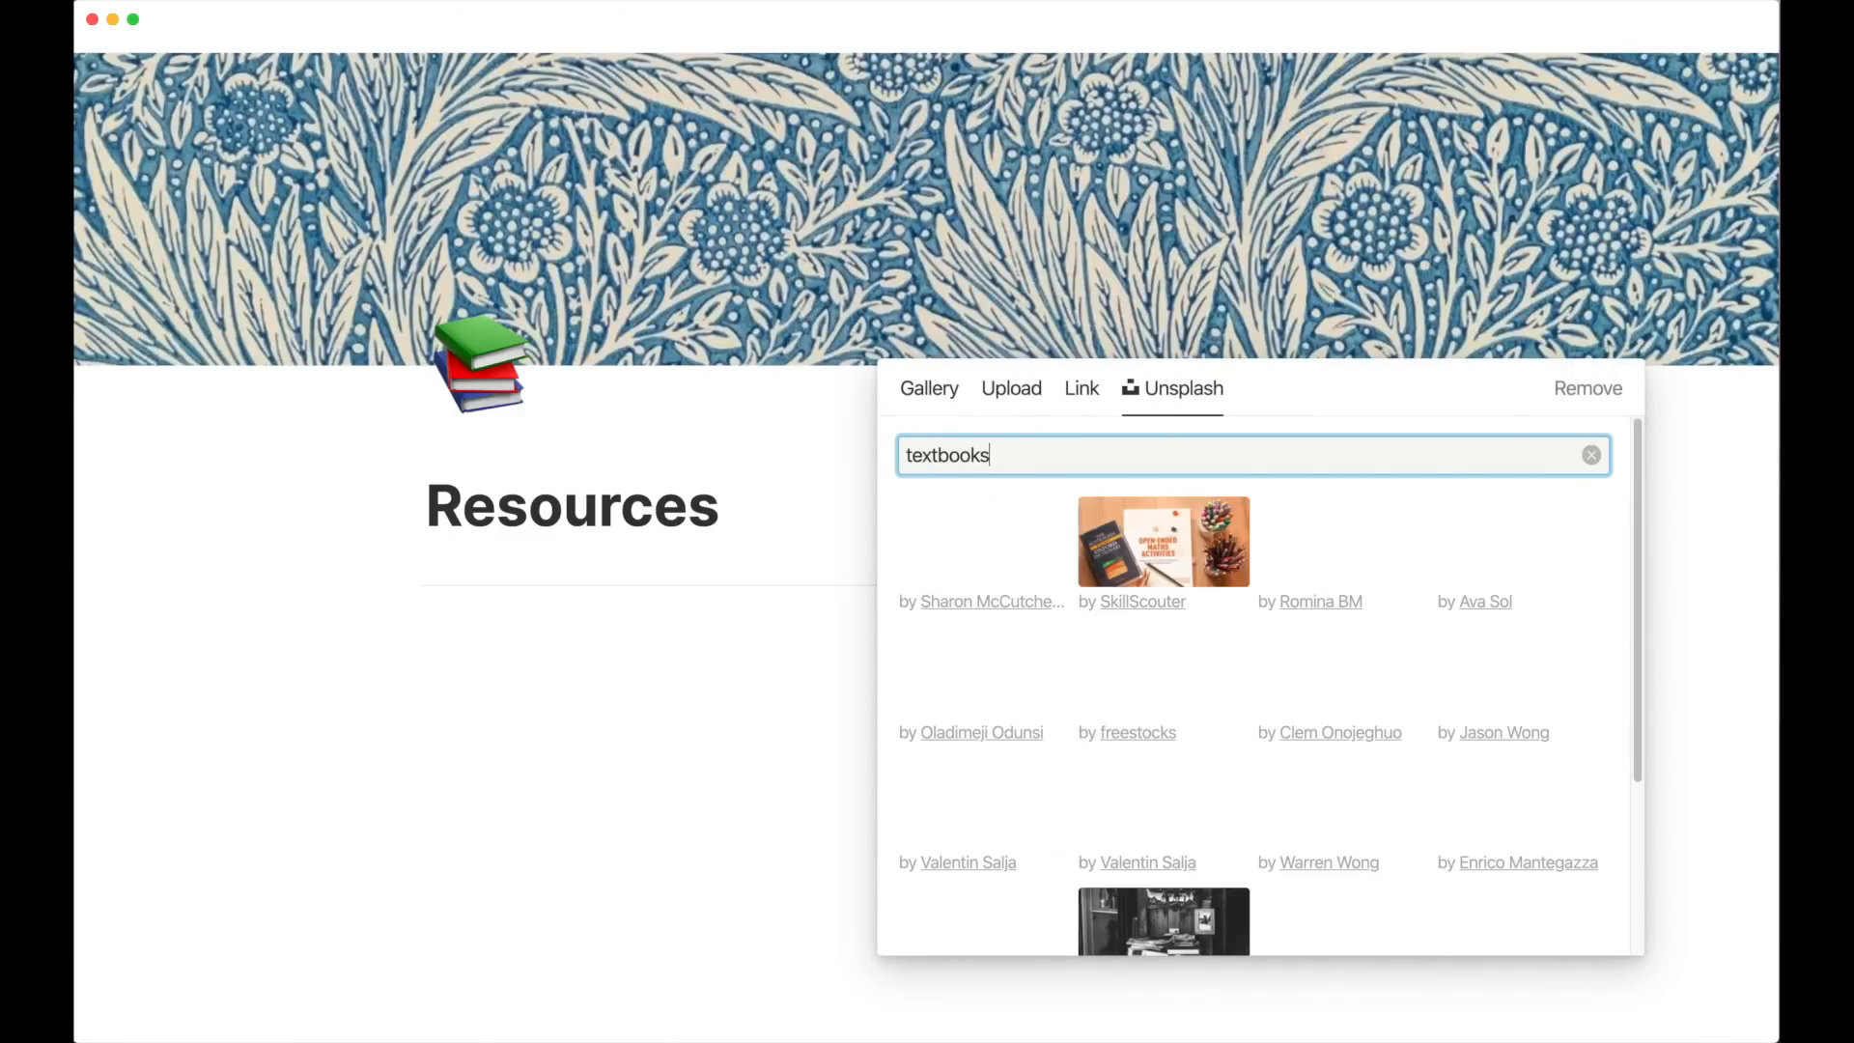
{"action": "left_click", "coordinate": [1036, 536]}
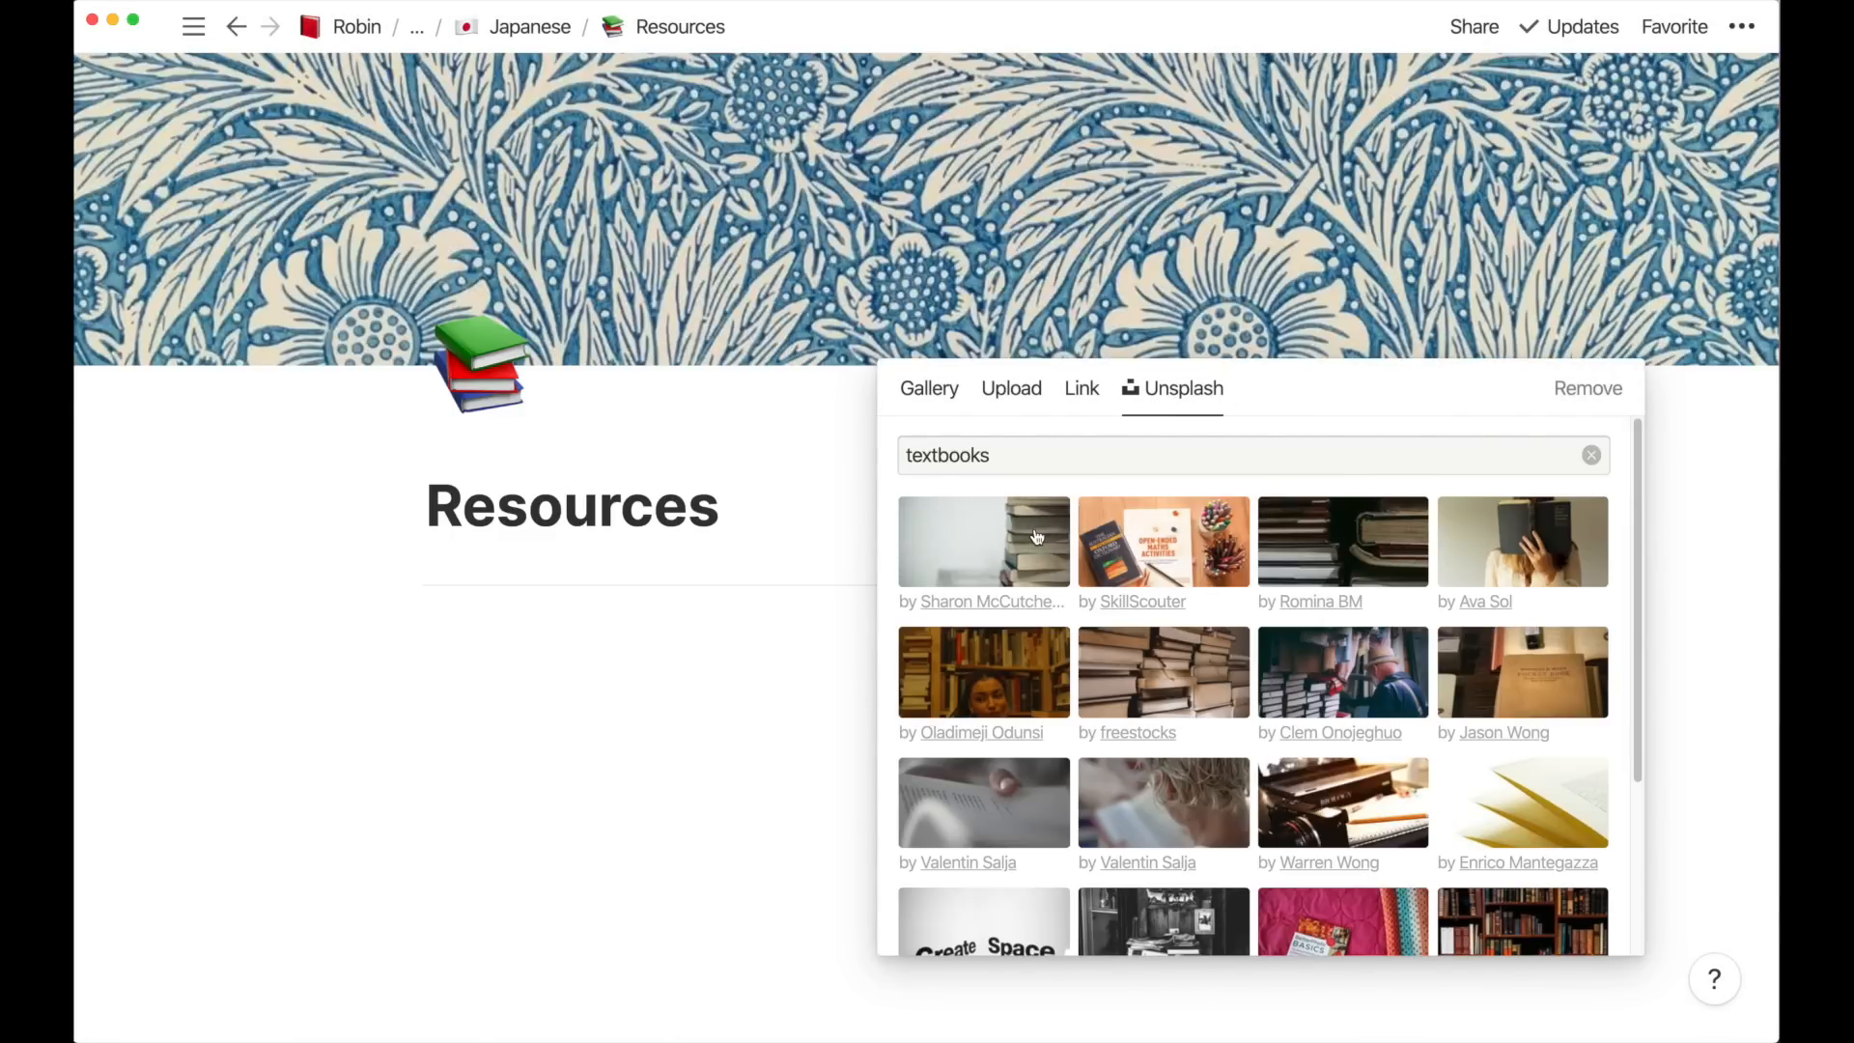
{"action": "left_click", "coordinate": [1177, 239]}
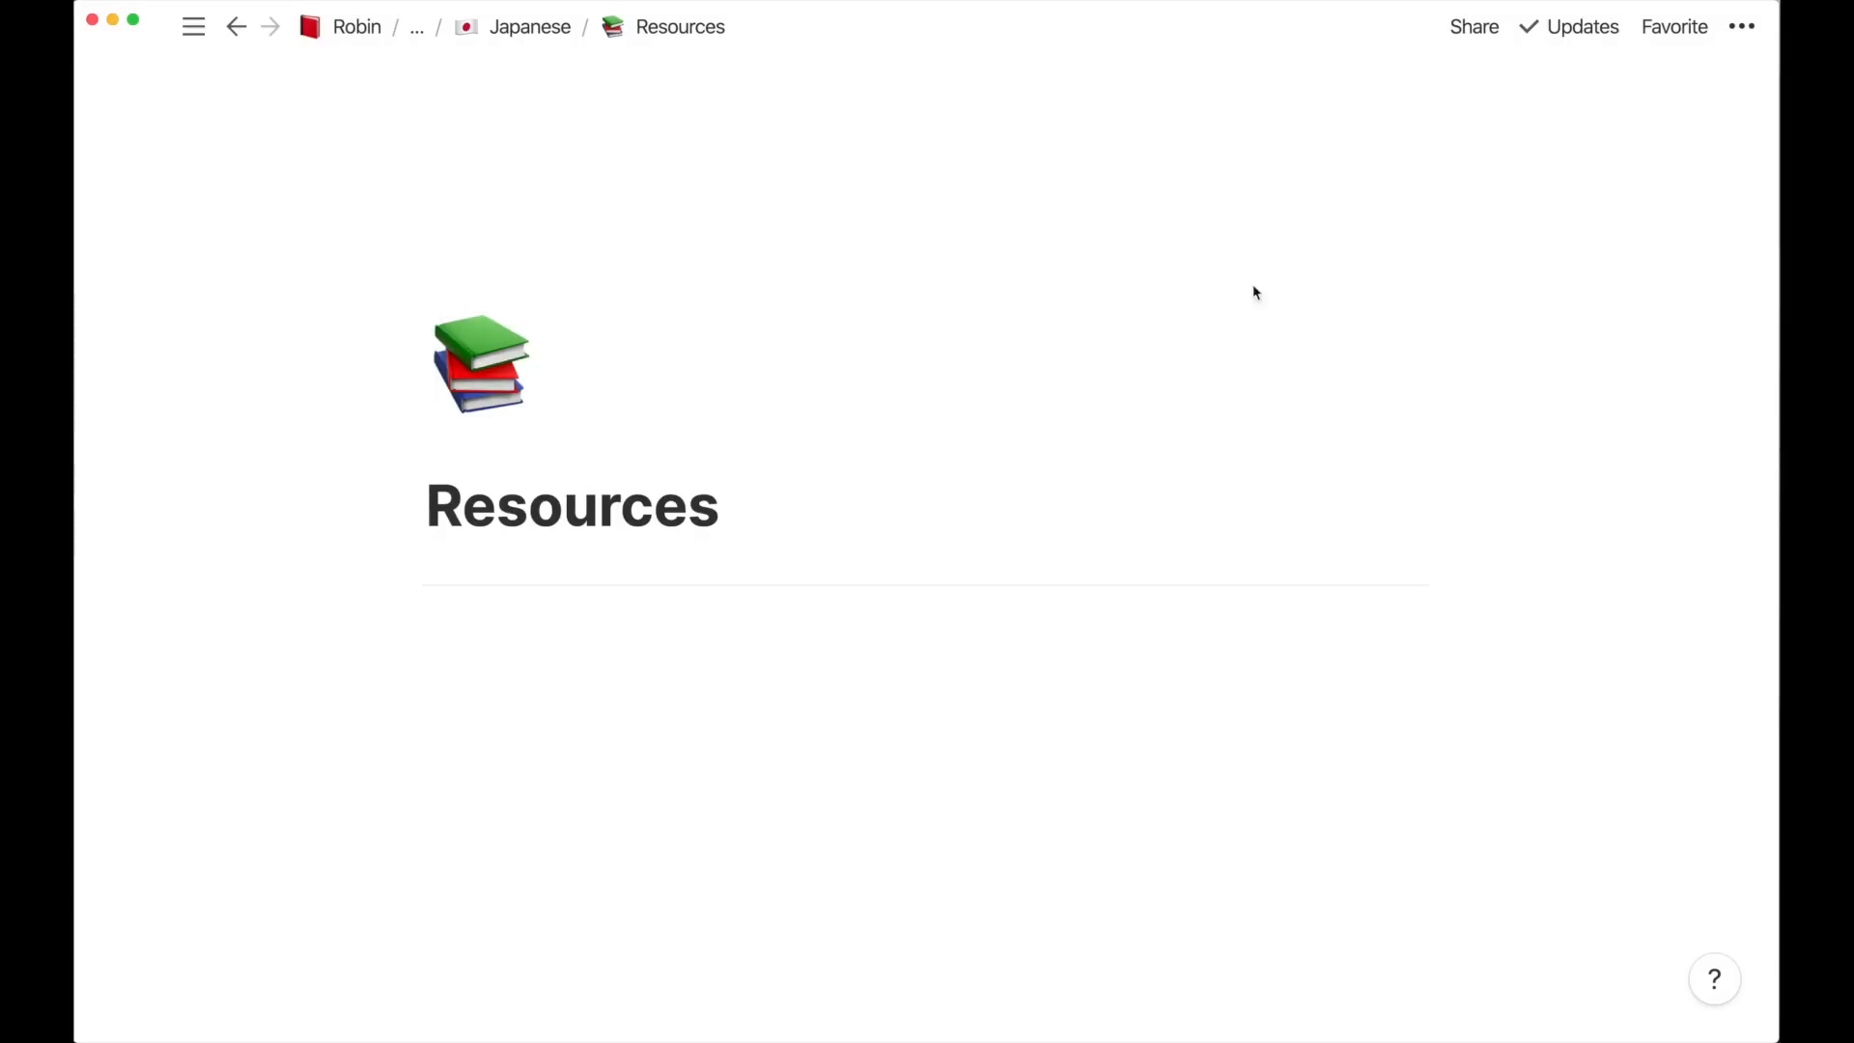
Start a to-do list below the divider on the Resources page with the items Textbook 1 and Textbook 2
{"action": "left_click", "coordinate": [713, 811]}
{"action": "key", "text": "Return"}
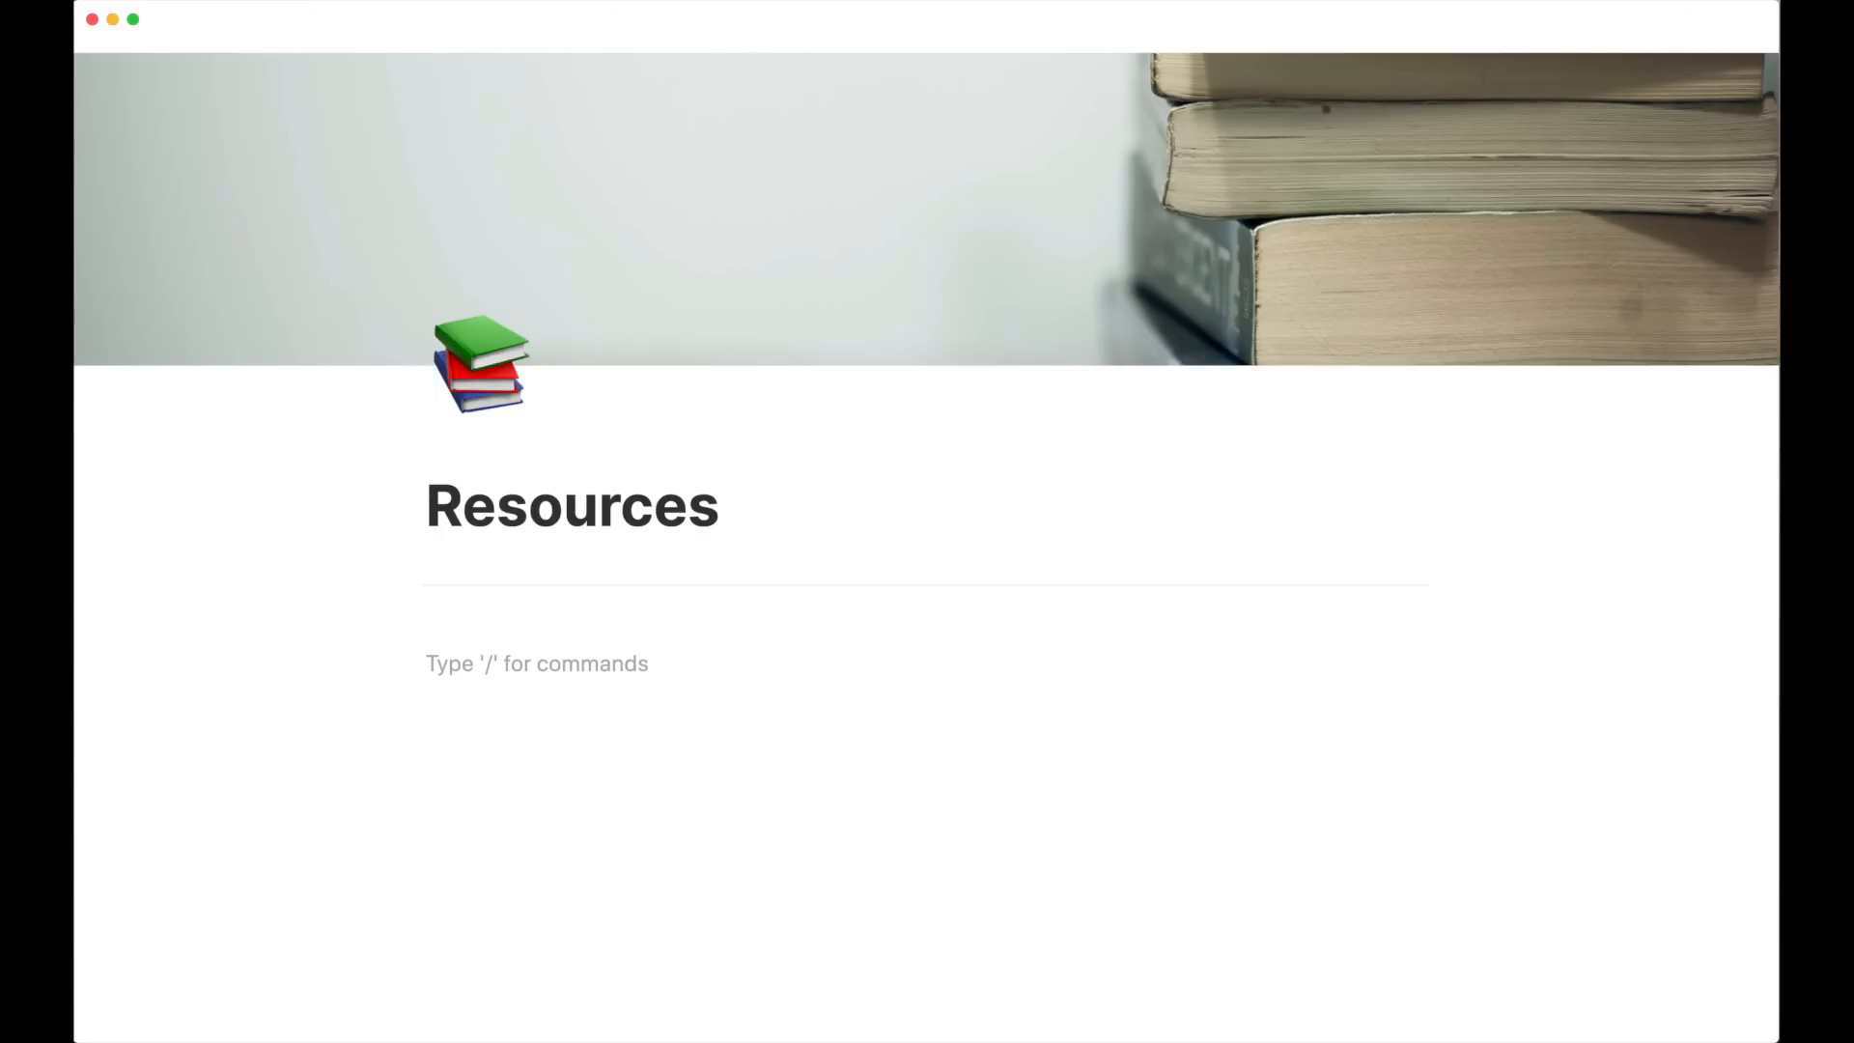
{"action": "type", "text": "/"}
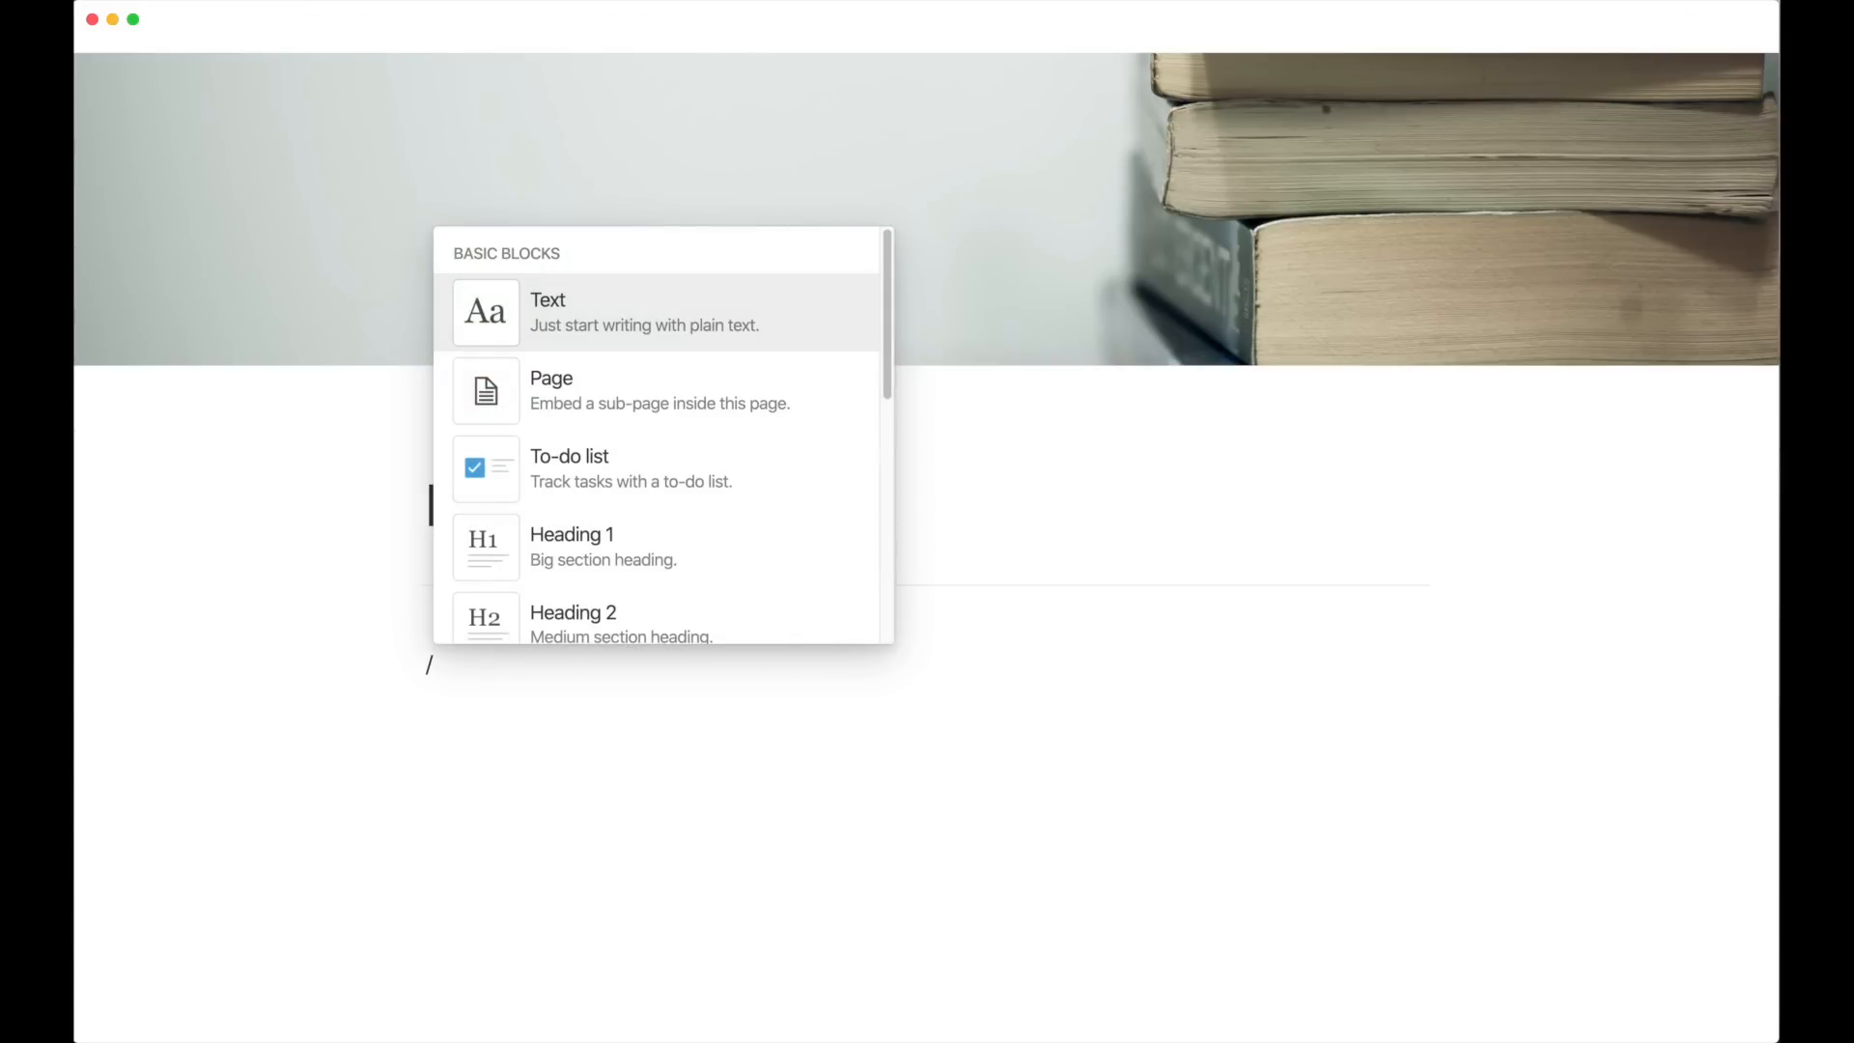
{"action": "type", "text": "to"}
{"action": "key", "text": "Return"}
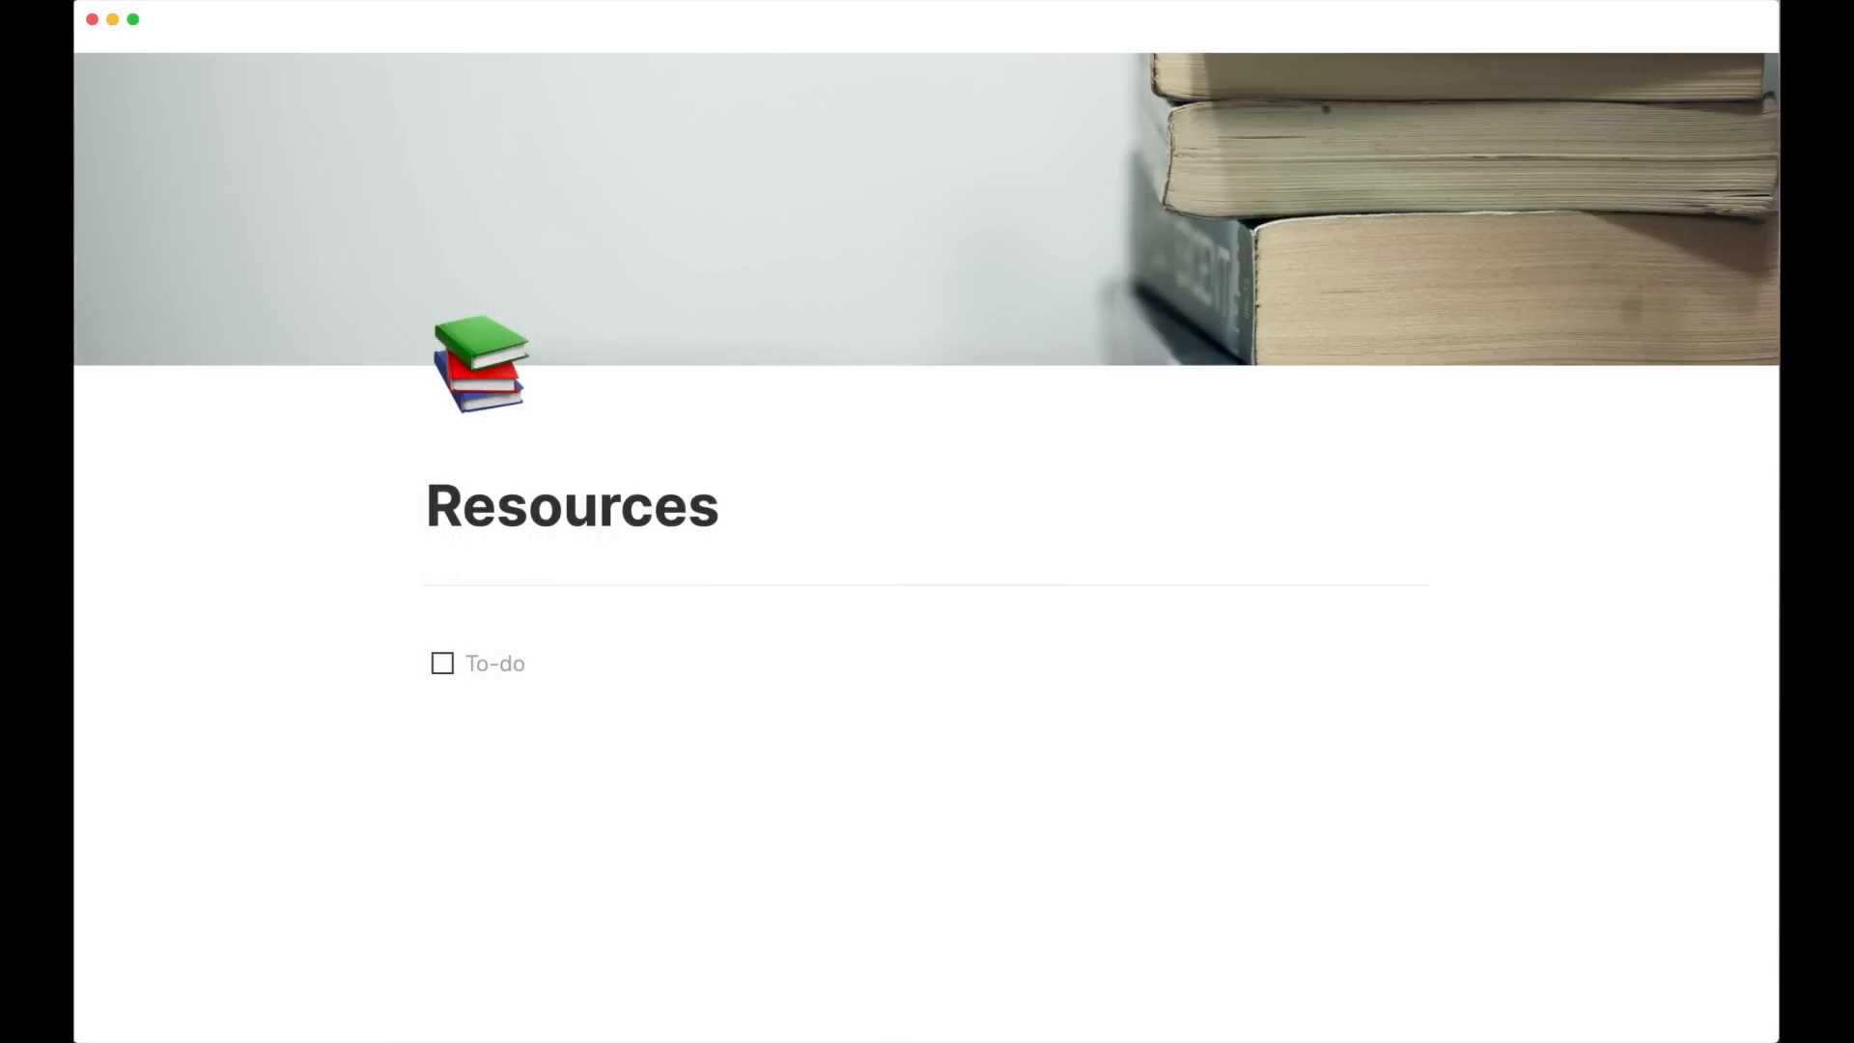
{"action": "type", "text": "Textbook 1"}
{"action": "key", "text": "Return"}
{"action": "type", "text": "Textbook 2"}
{"action": "key", "text": "Return"}
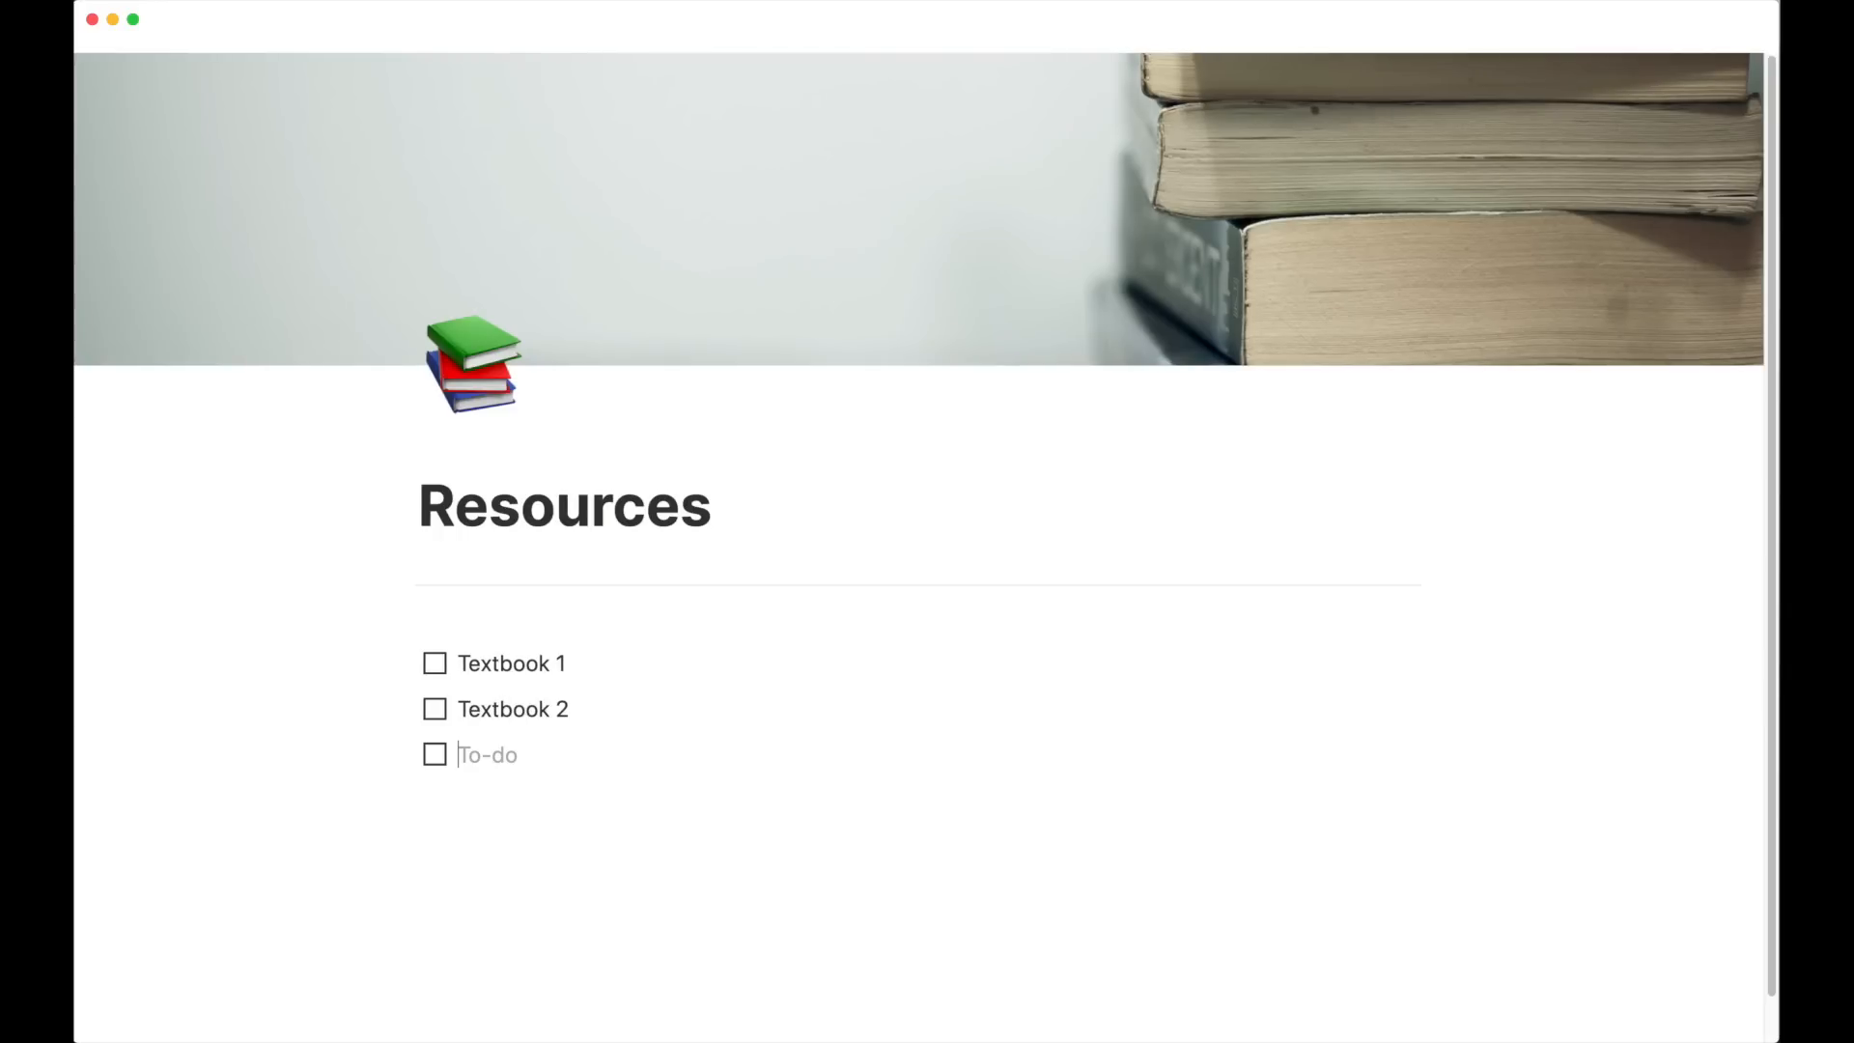
Add the items Podcast series and YouTube series to the to-do list
{"action": "type", "text": "Podcast"}
{"action": "key", "text": "BackSpace"}
{"action": "type", "text": "st series"}
{"action": "key", "text": "Return"}
{"action": "type", "text": "U"}
{"action": "key", "text": "BackSpace"}
{"action": "type", "text": "YouTuve"}
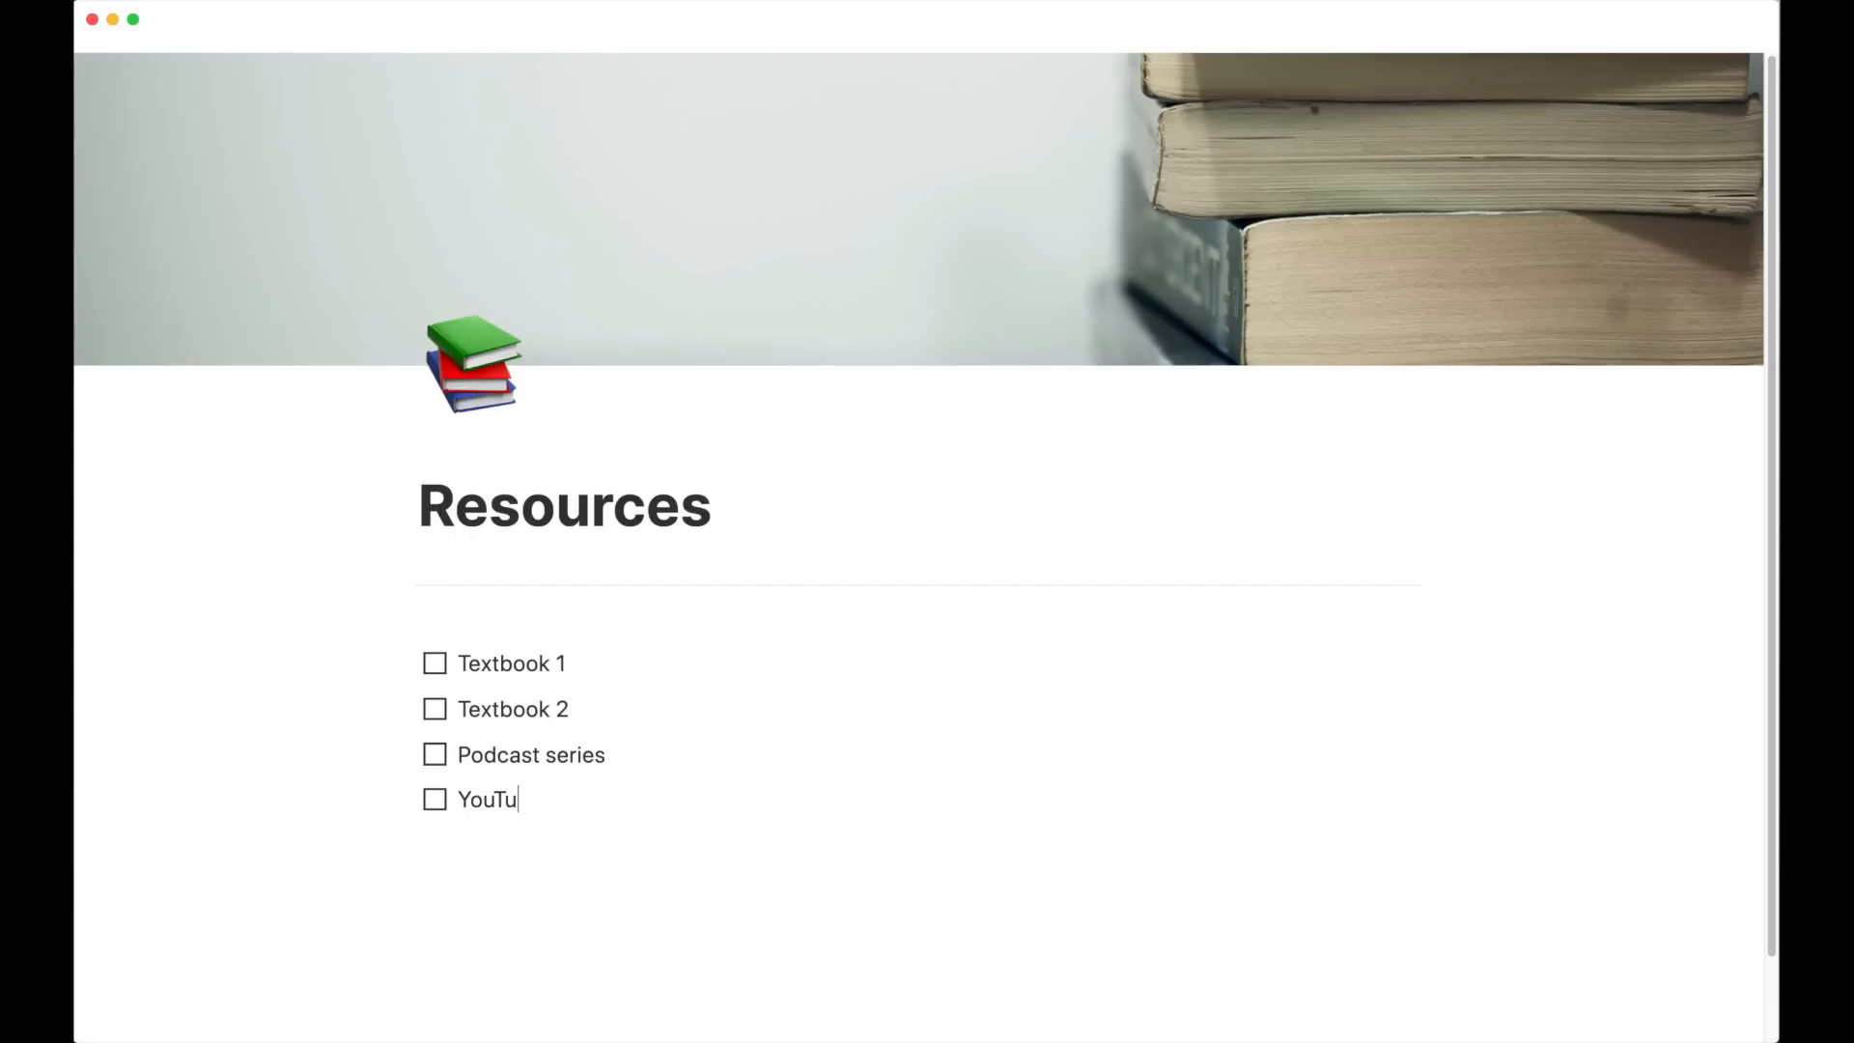
{"action": "key", "text": "BackSpace"}
{"action": "key", "text": "BackSpace"}
{"action": "type", "text": "be series"}
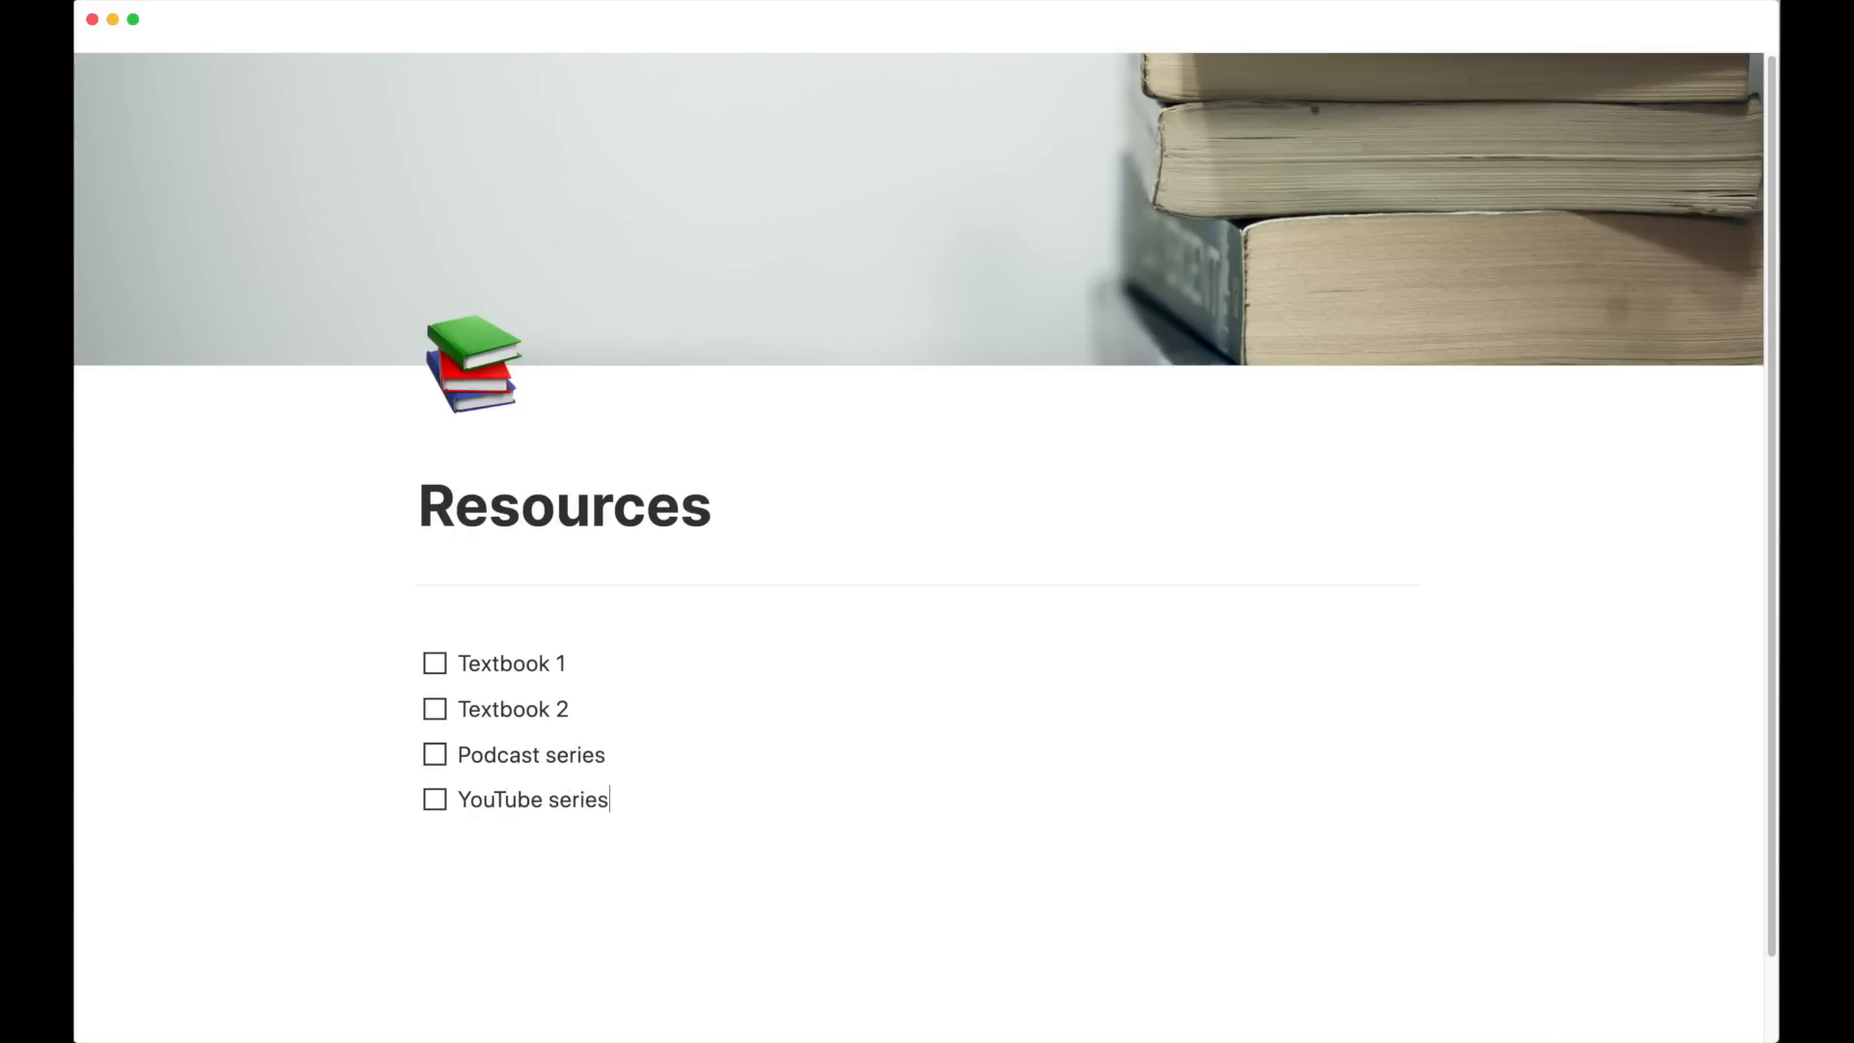
Try ticking off the Textbook 1, Textbook 2 and Podcast series items, clearing each checkbox again
{"action": "left_click", "coordinate": [430, 662]}
{"action": "left_click", "coordinate": [435, 709]}
{"action": "left_click", "coordinate": [436, 753]}
{"action": "left_click", "coordinate": [437, 753]}
{"action": "left_click", "coordinate": [434, 711]}
{"action": "left_click", "coordinate": [435, 665]}
Go back up to the Language Learning page and duplicate the Japanese page there
{"action": "left_click", "coordinate": [548, 27]}
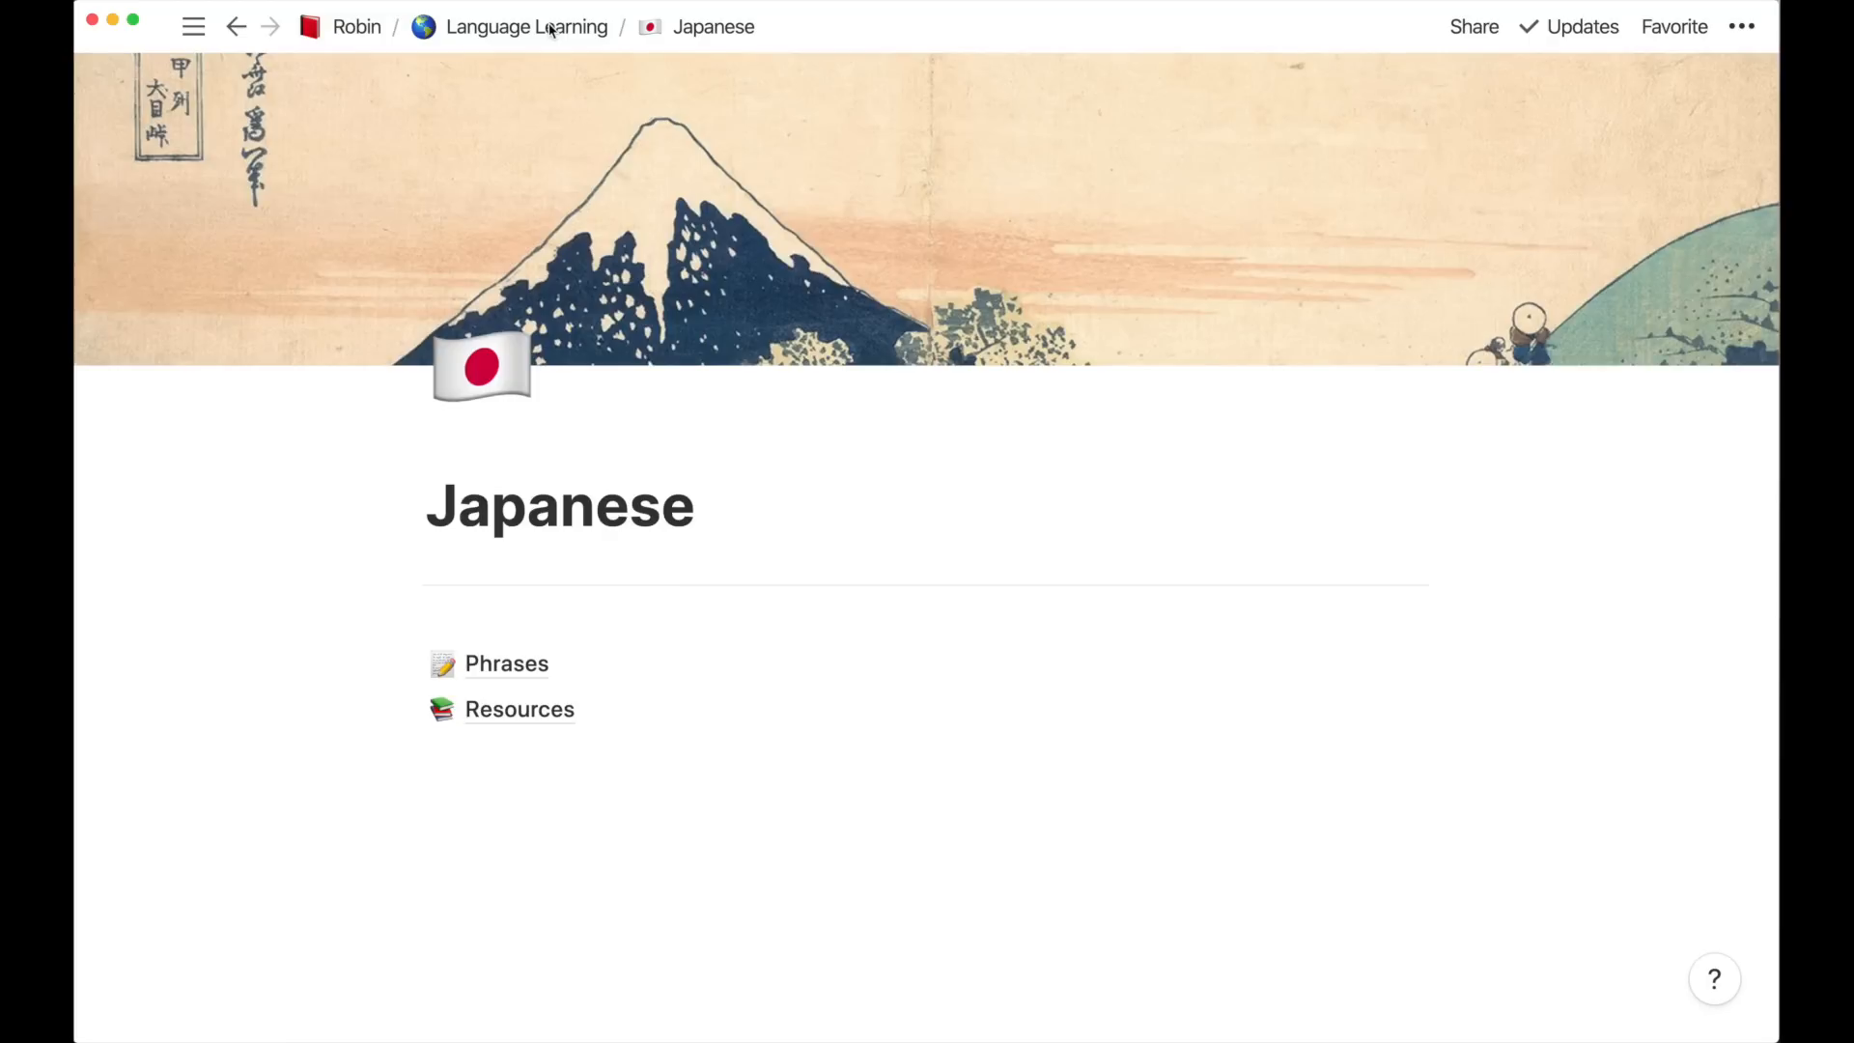
{"action": "left_click", "coordinate": [549, 28]}
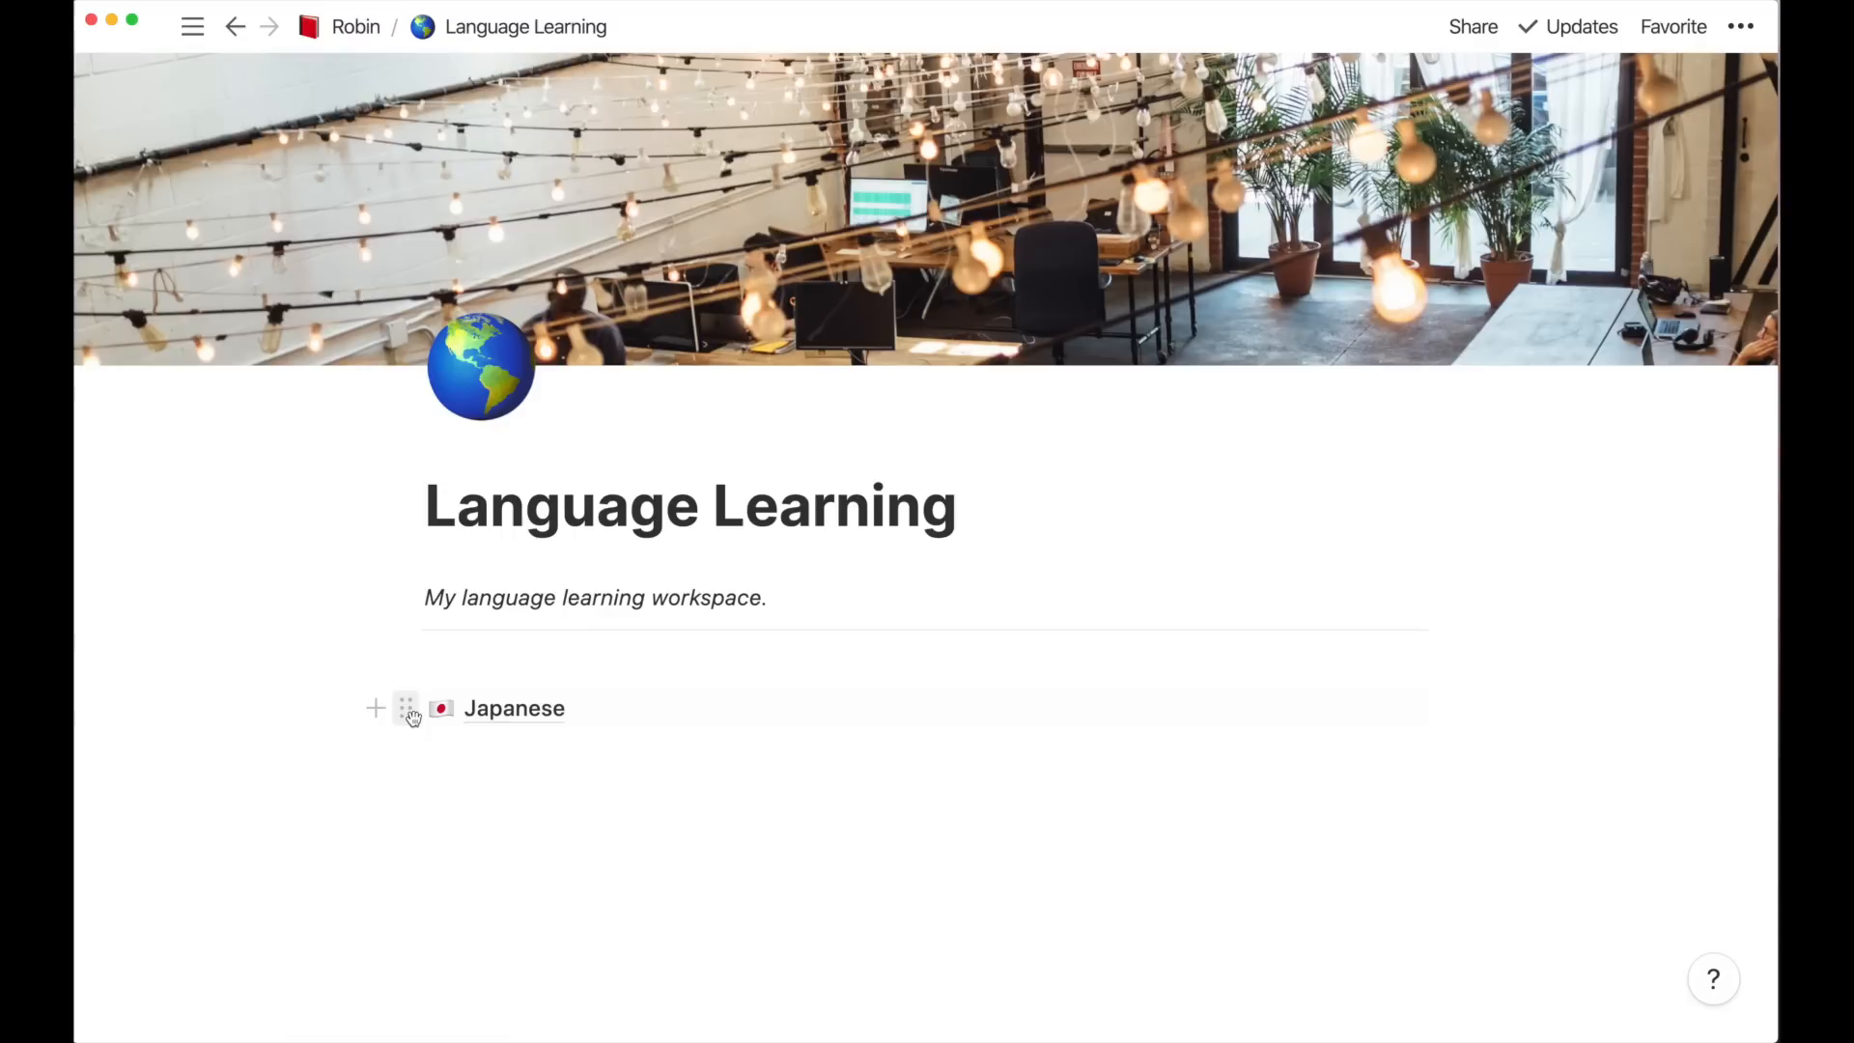
{"action": "left_click", "coordinate": [406, 708]}
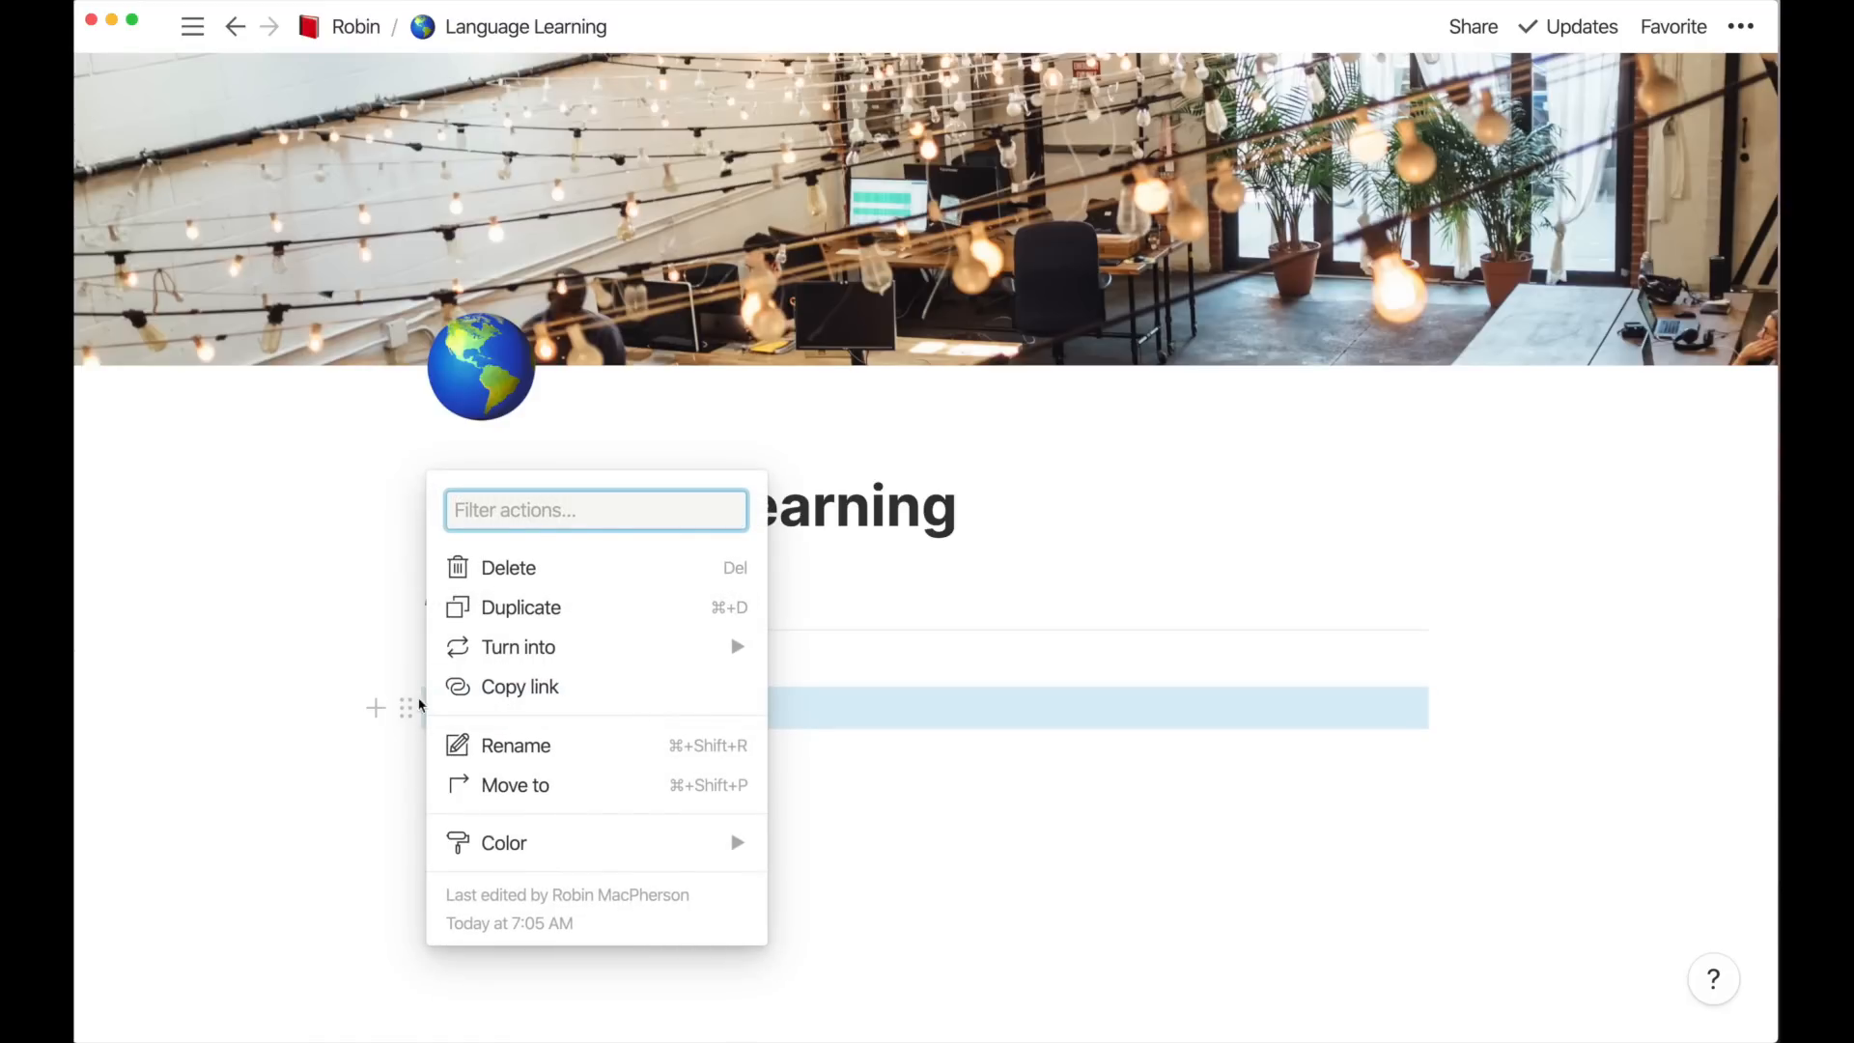
{"action": "left_click", "coordinate": [538, 617]}
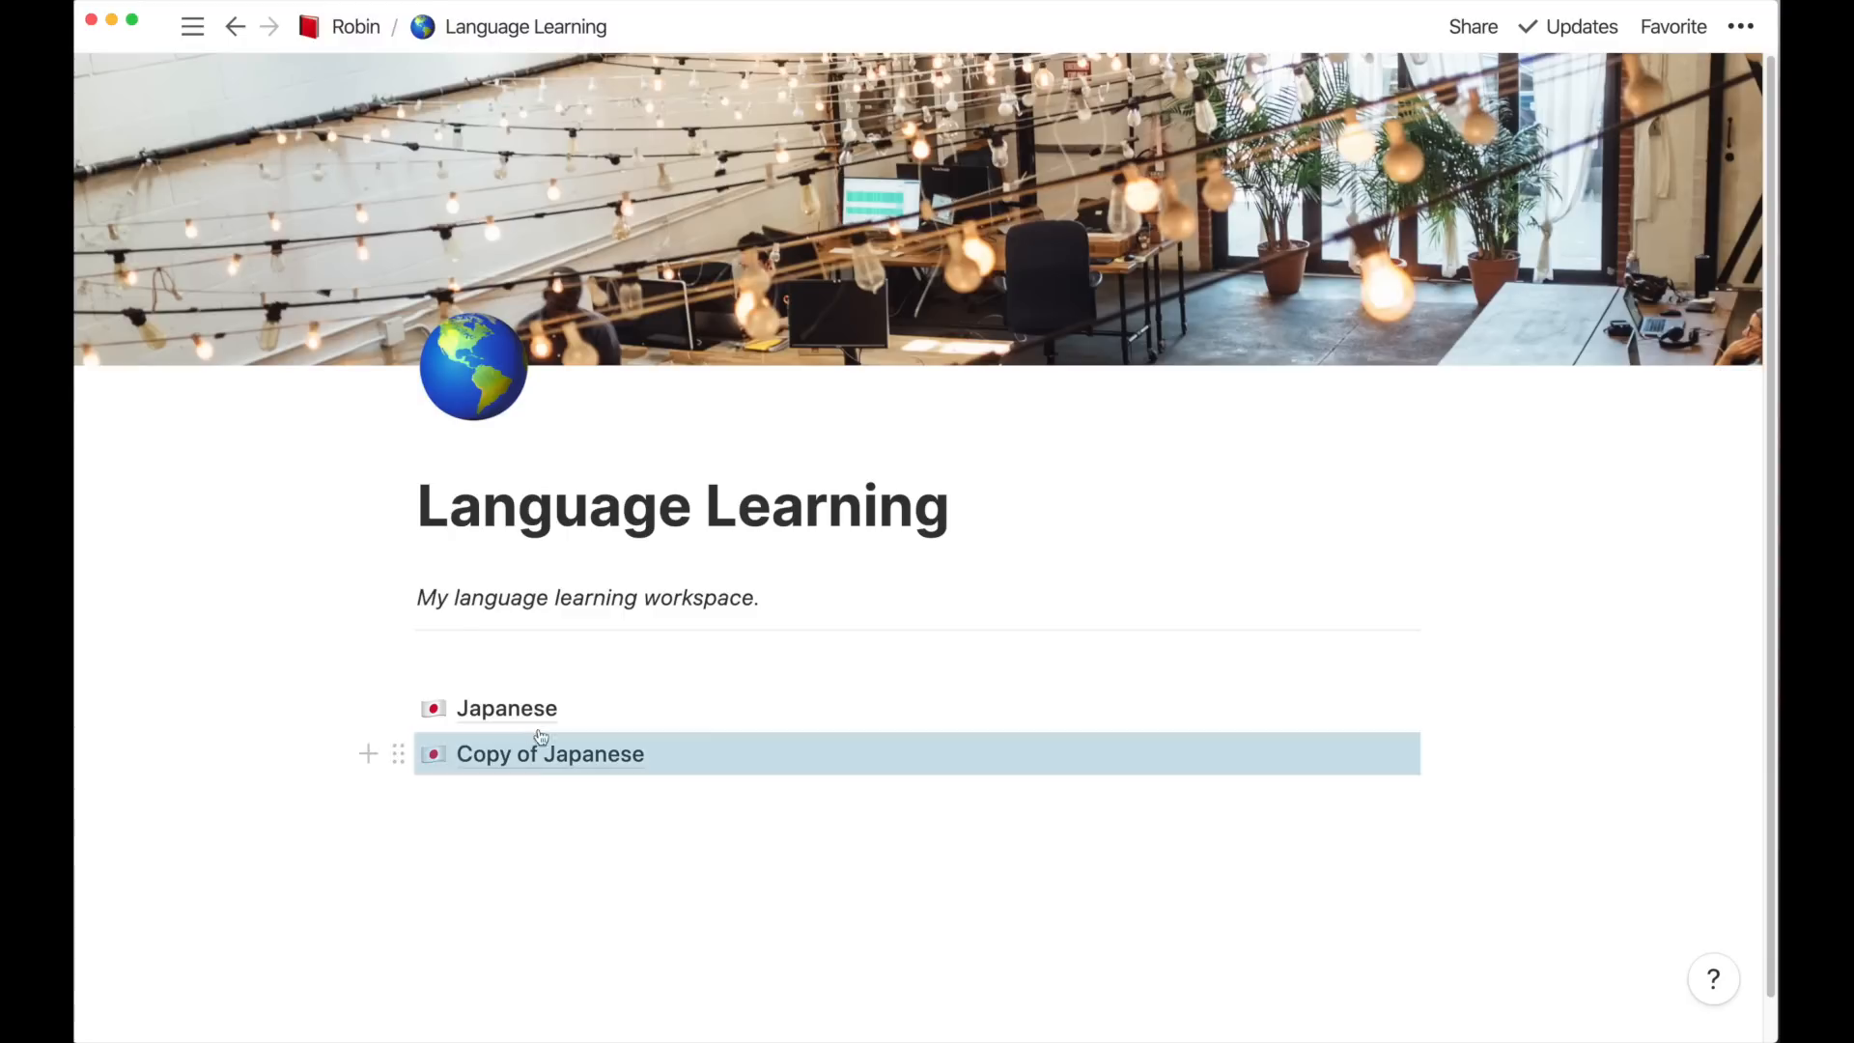
Open the copied Japanese page, retitle it French and change its icon to the French flag emoji
{"action": "left_click", "coordinate": [527, 760]}
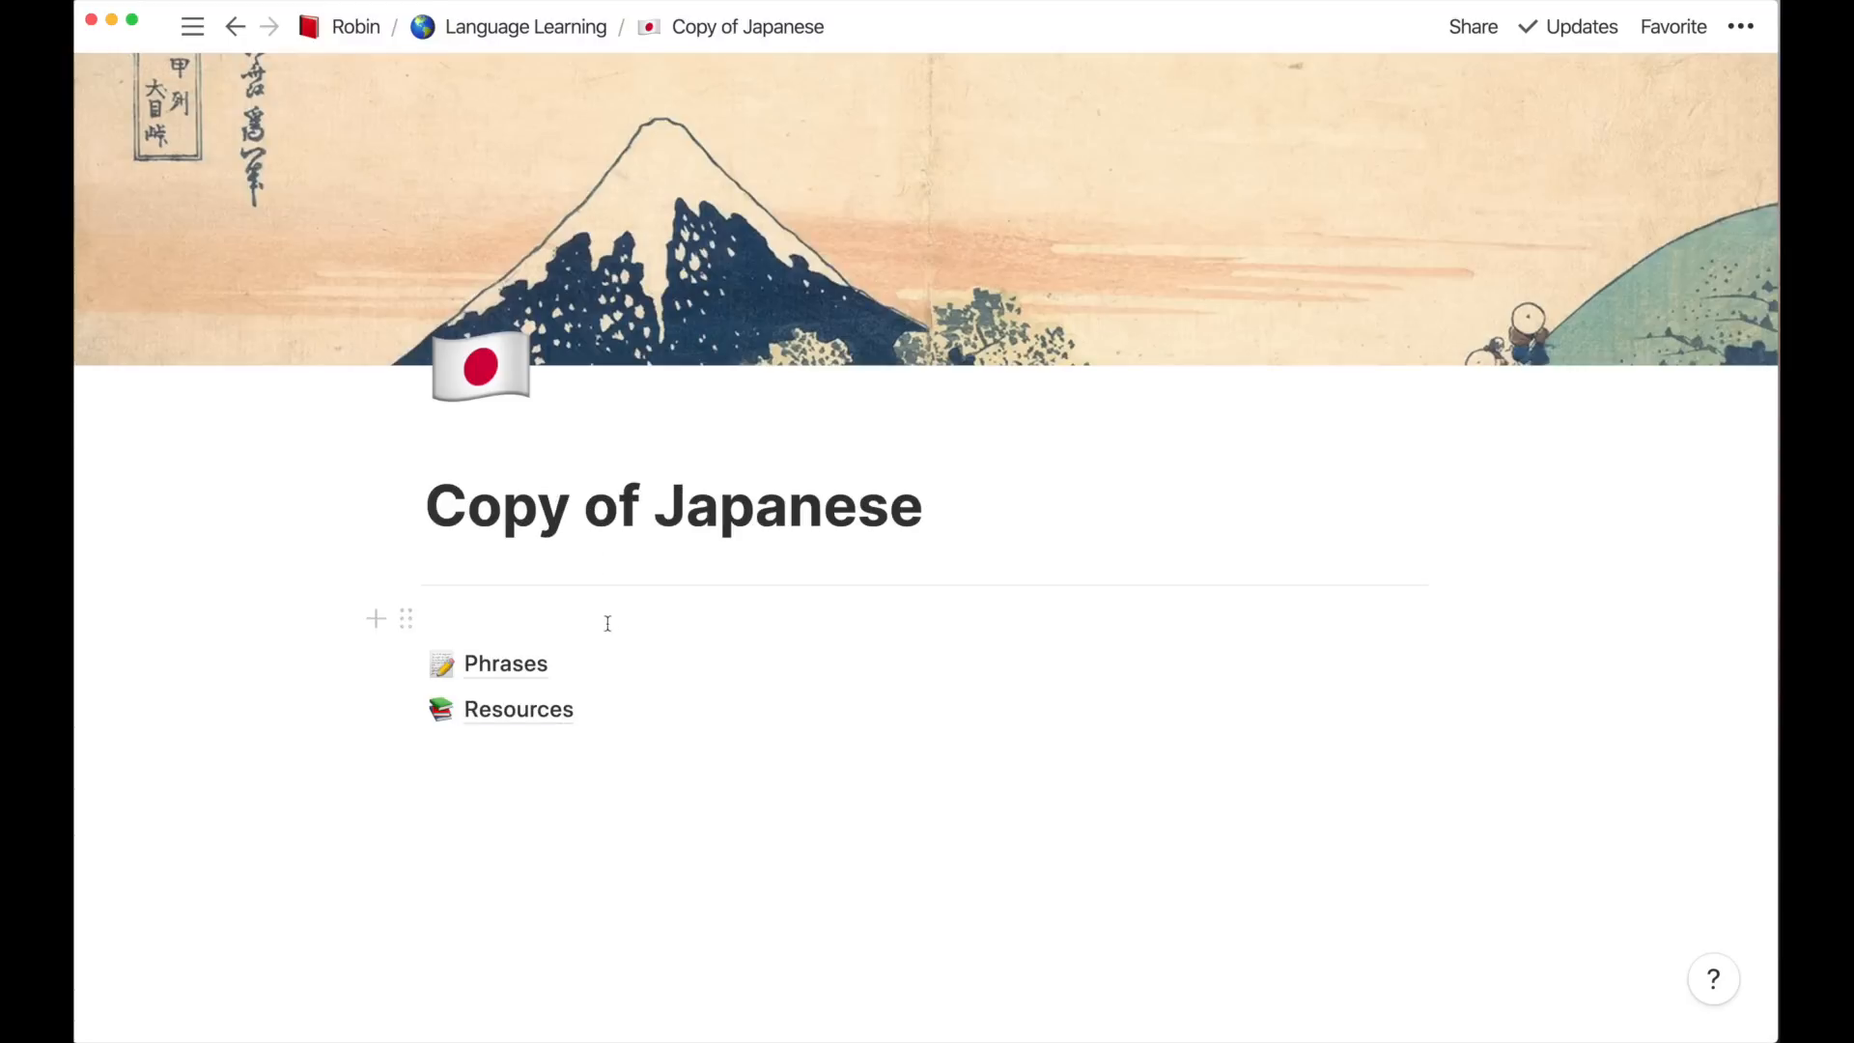
{"action": "key", "text": "super+BackSpace"}
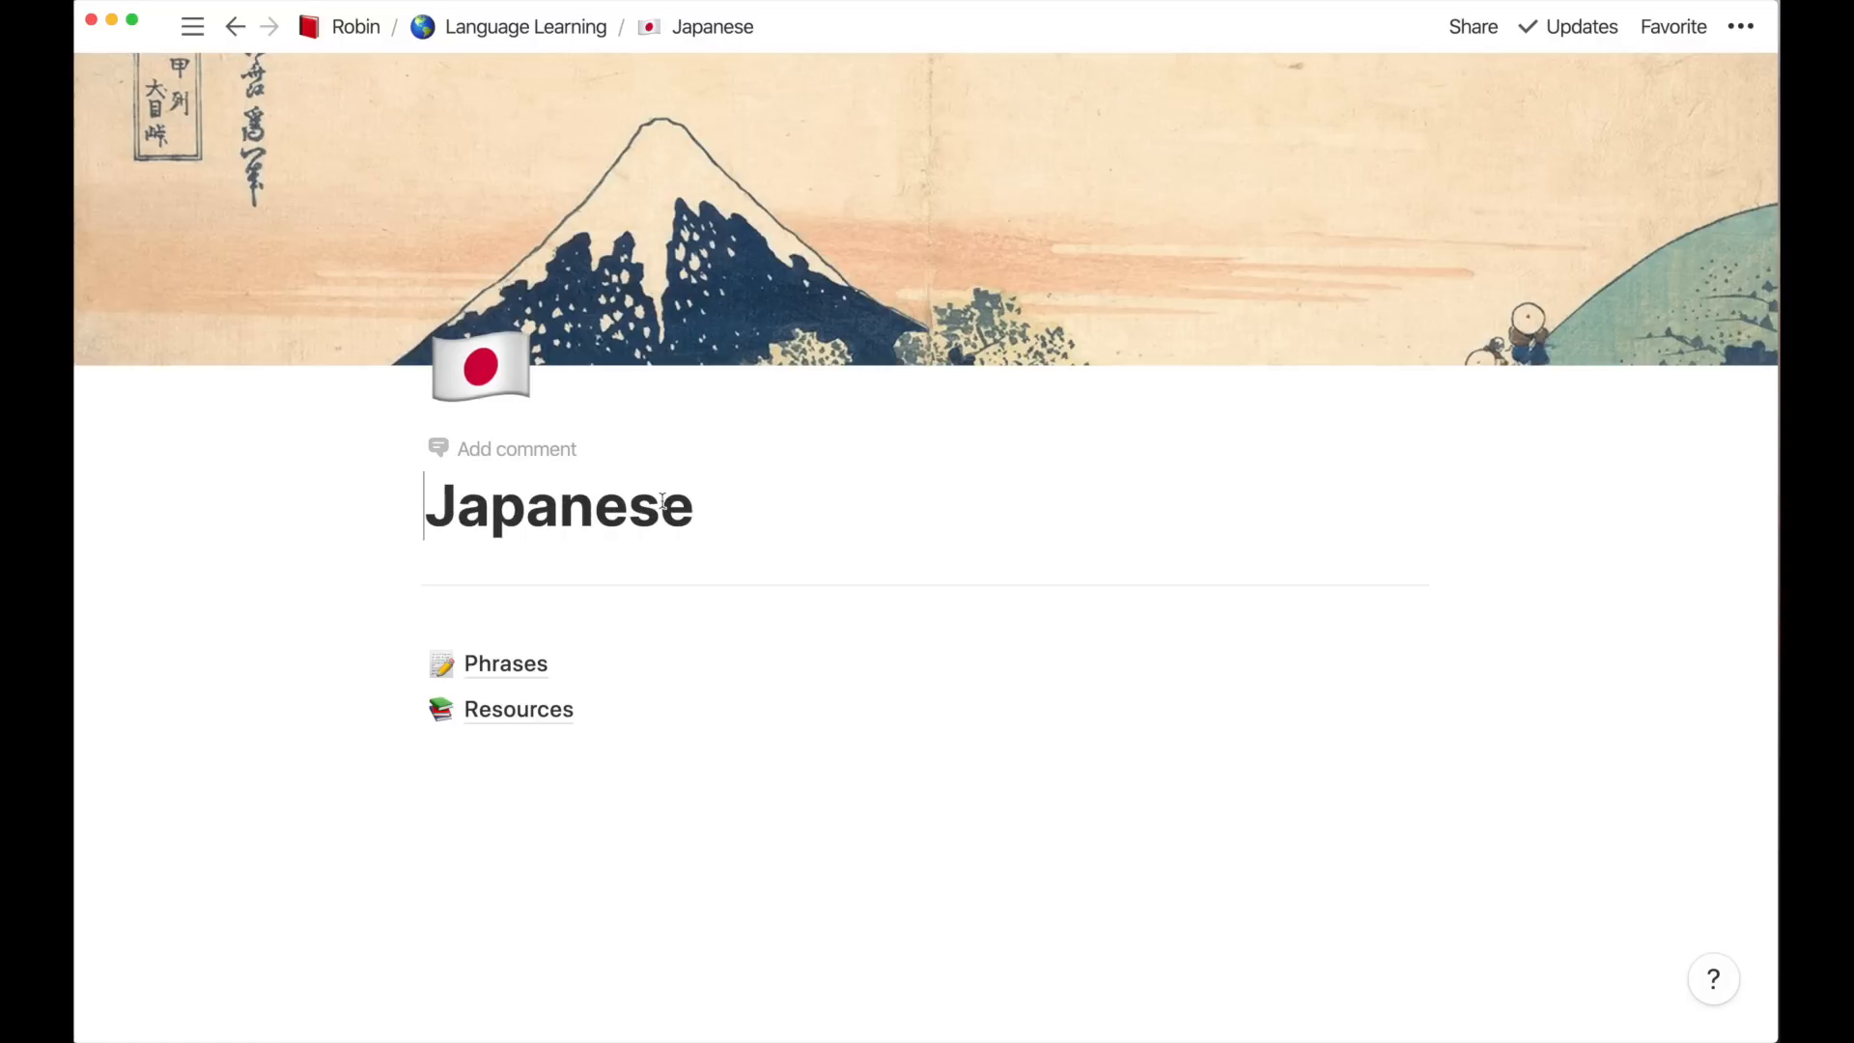
{"action": "key", "text": "super+shift+Right"}
{"action": "type", "text": "French"}
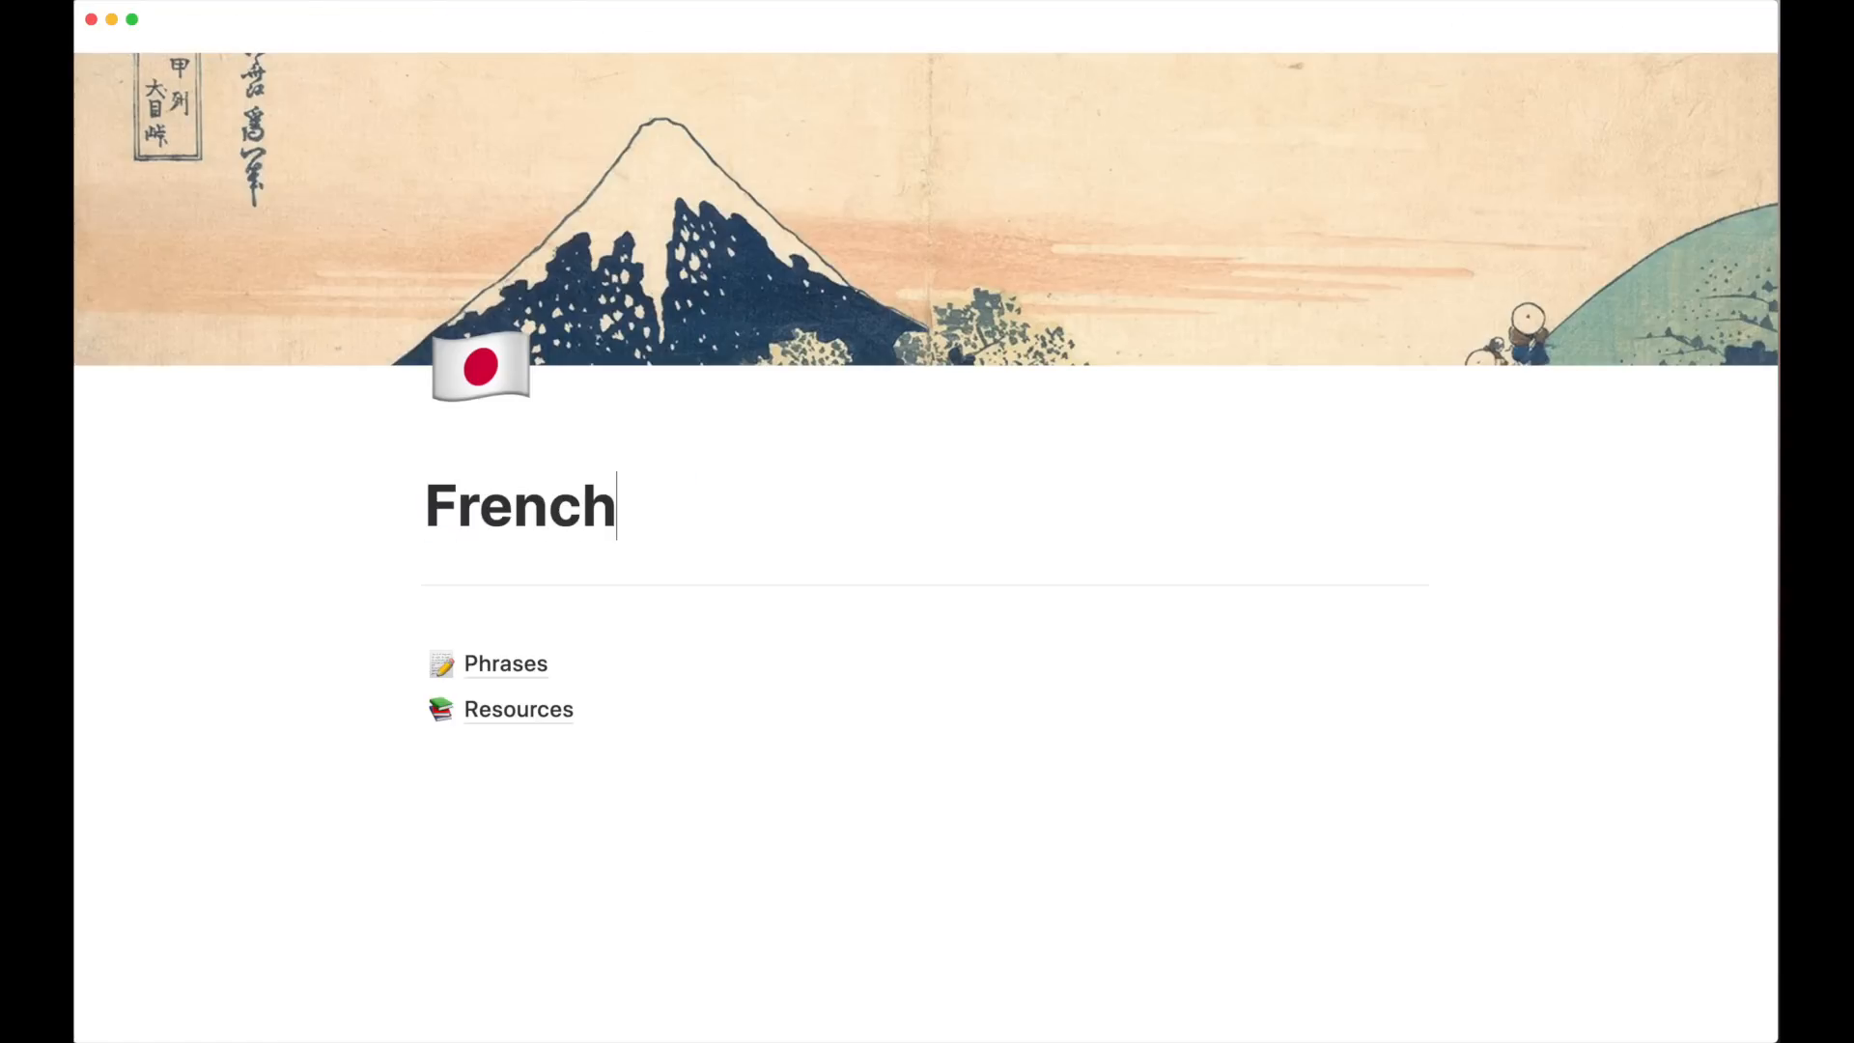
{"action": "left_click", "coordinate": [507, 365]}
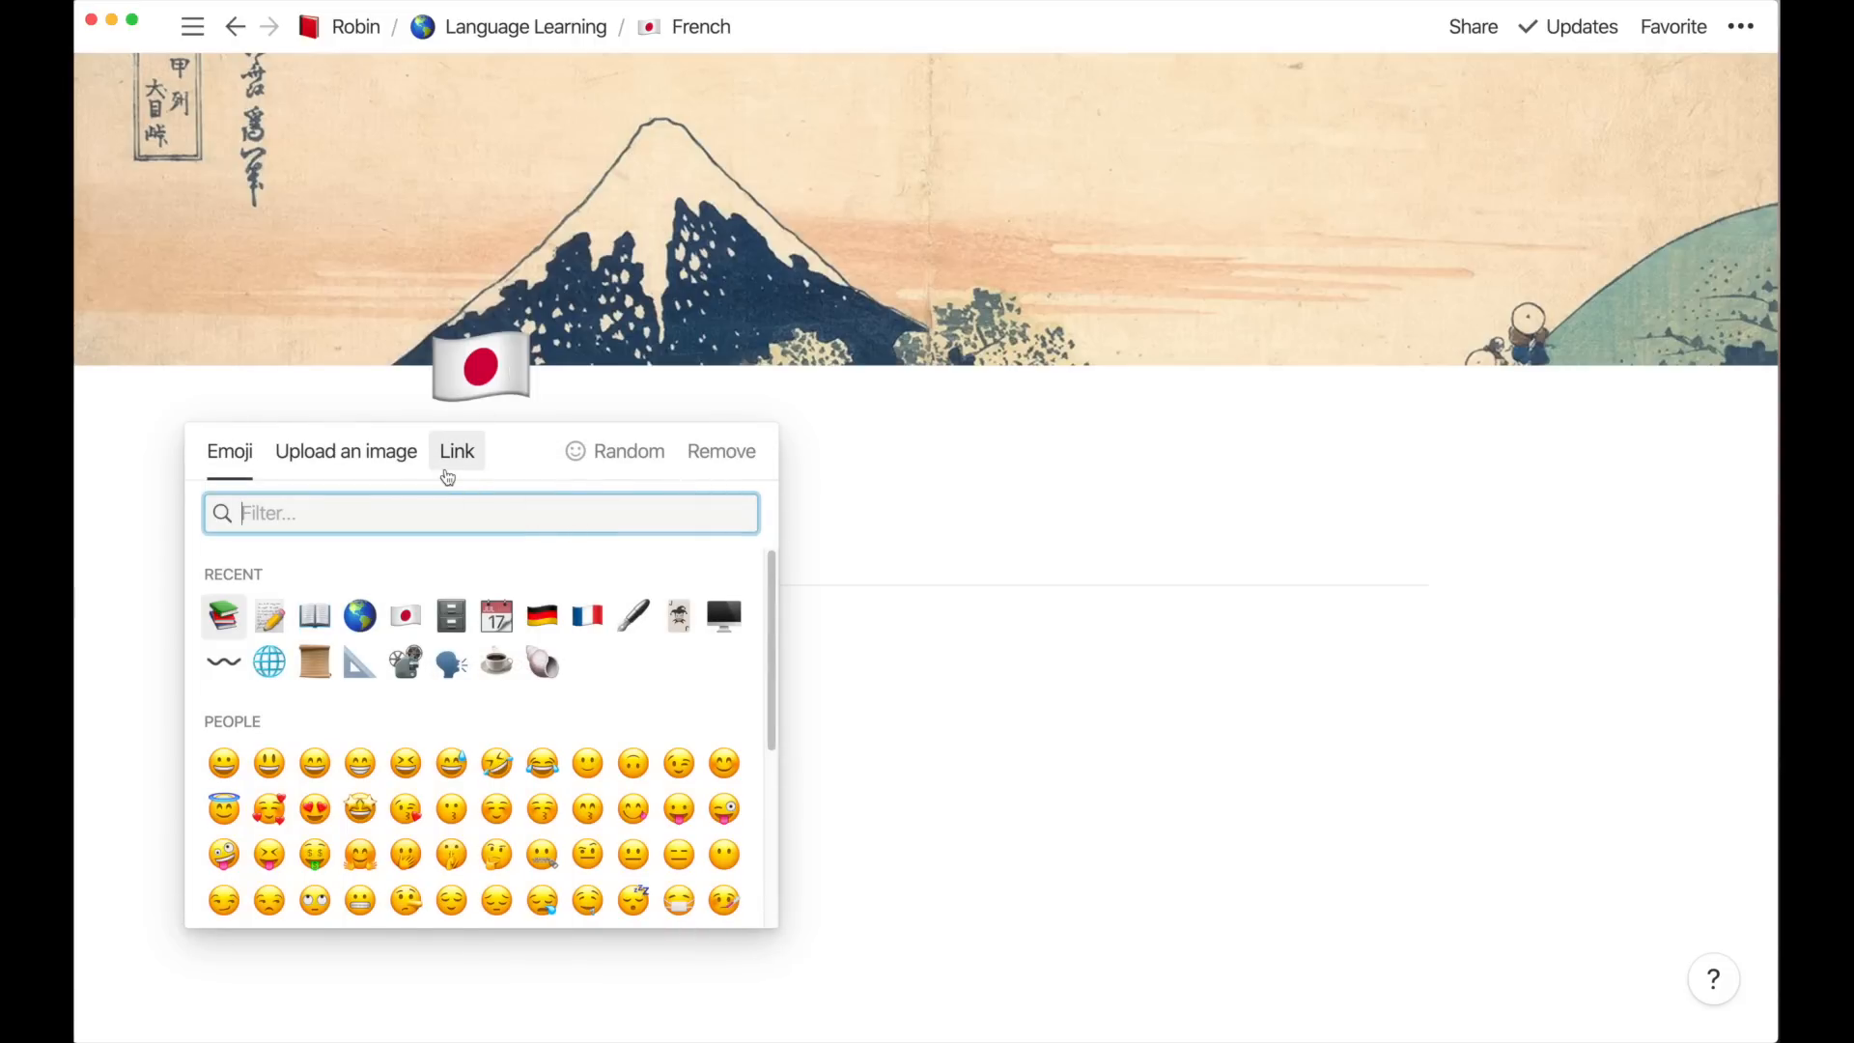
{"action": "type", "text": "franc"}
{"action": "left_click", "coordinate": [226, 564]}
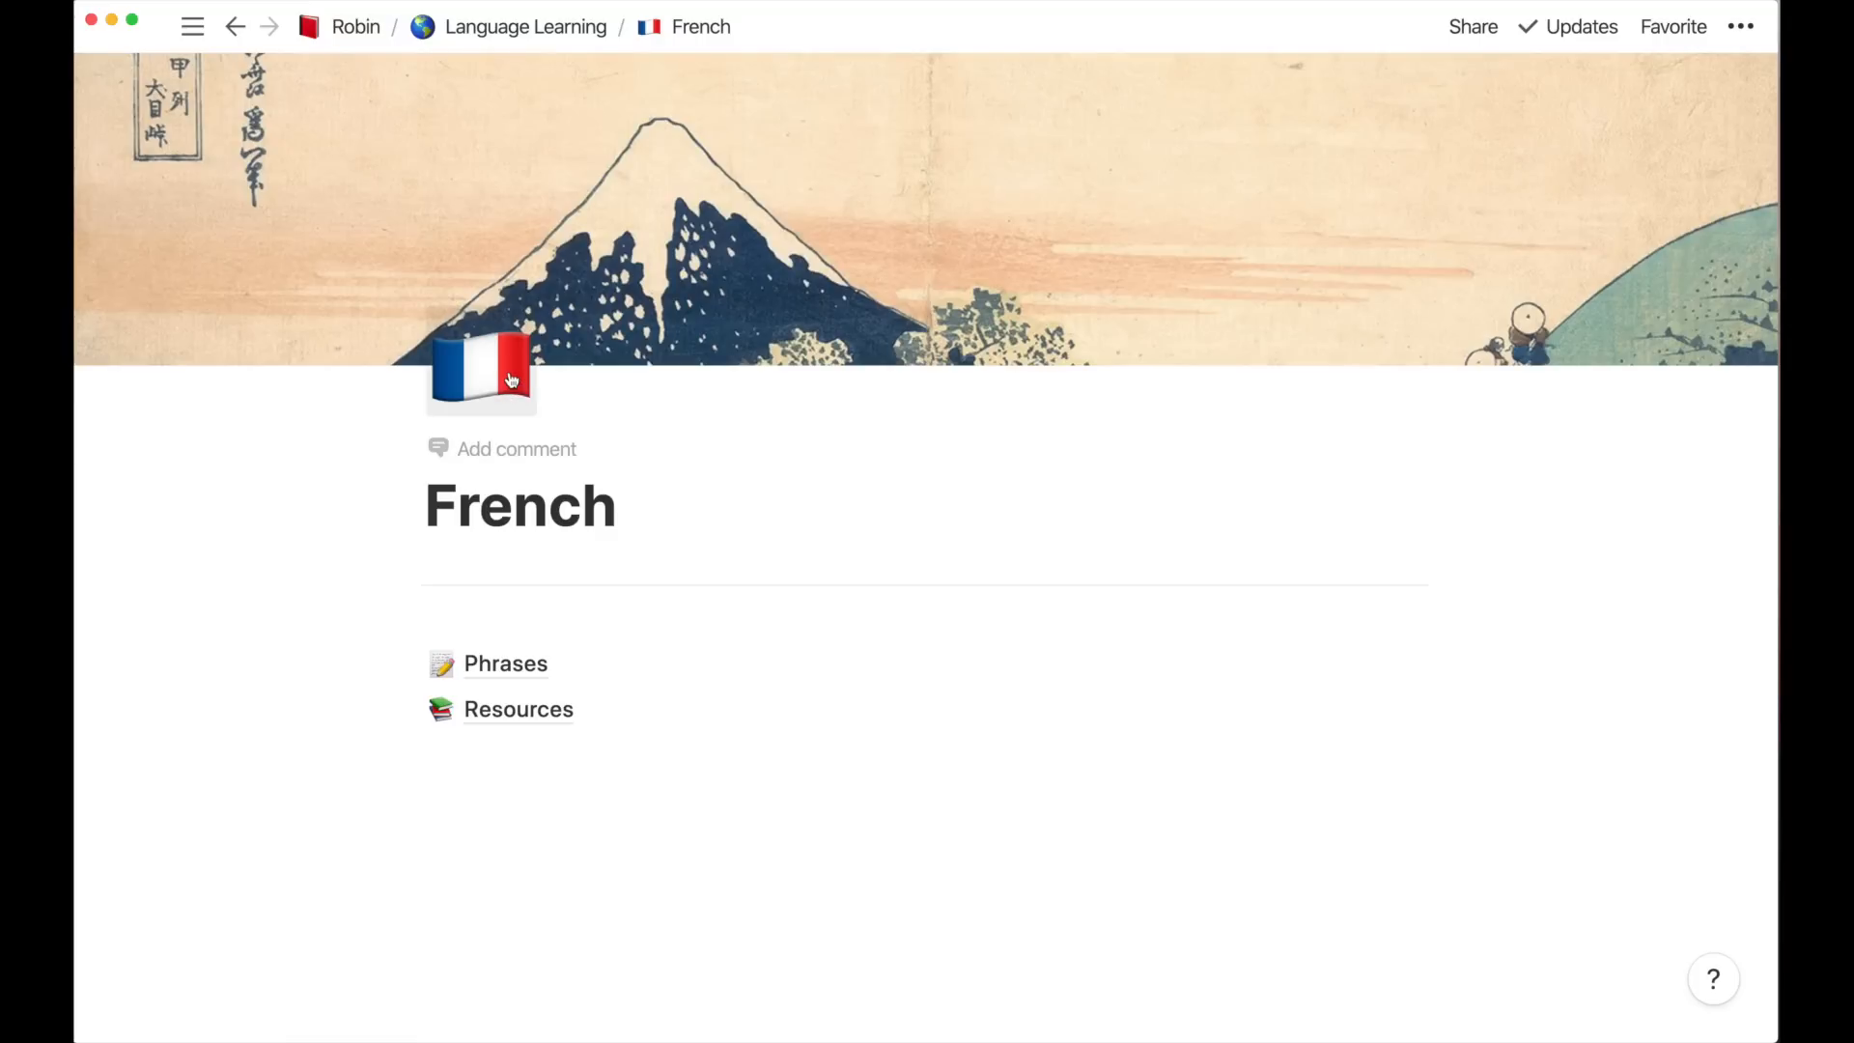
Change the French page's cover, searching Unsplash for "Paris" and choosing the photo of the lamp-lit bridge at dusk
{"action": "mouse_move", "coordinate": [778, 284]}
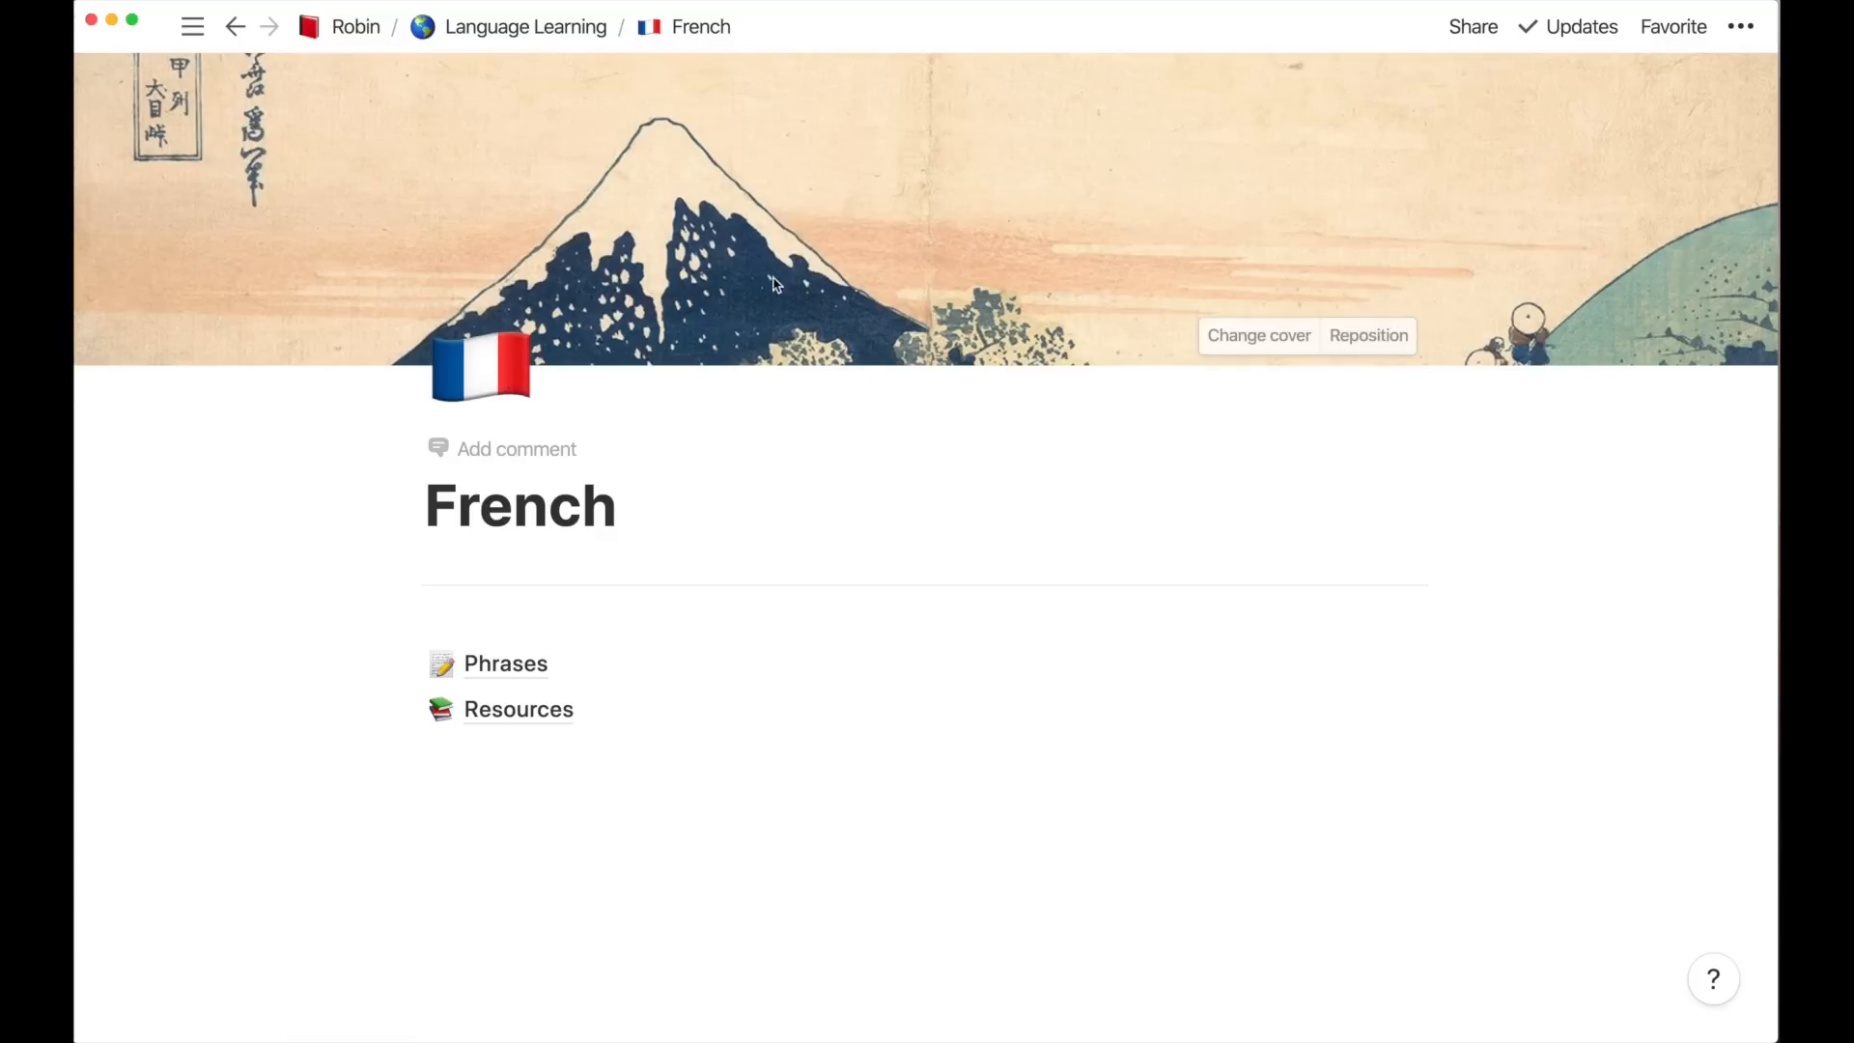
{"action": "left_click", "coordinate": [1259, 335]}
{"action": "left_click", "coordinate": [1194, 402]}
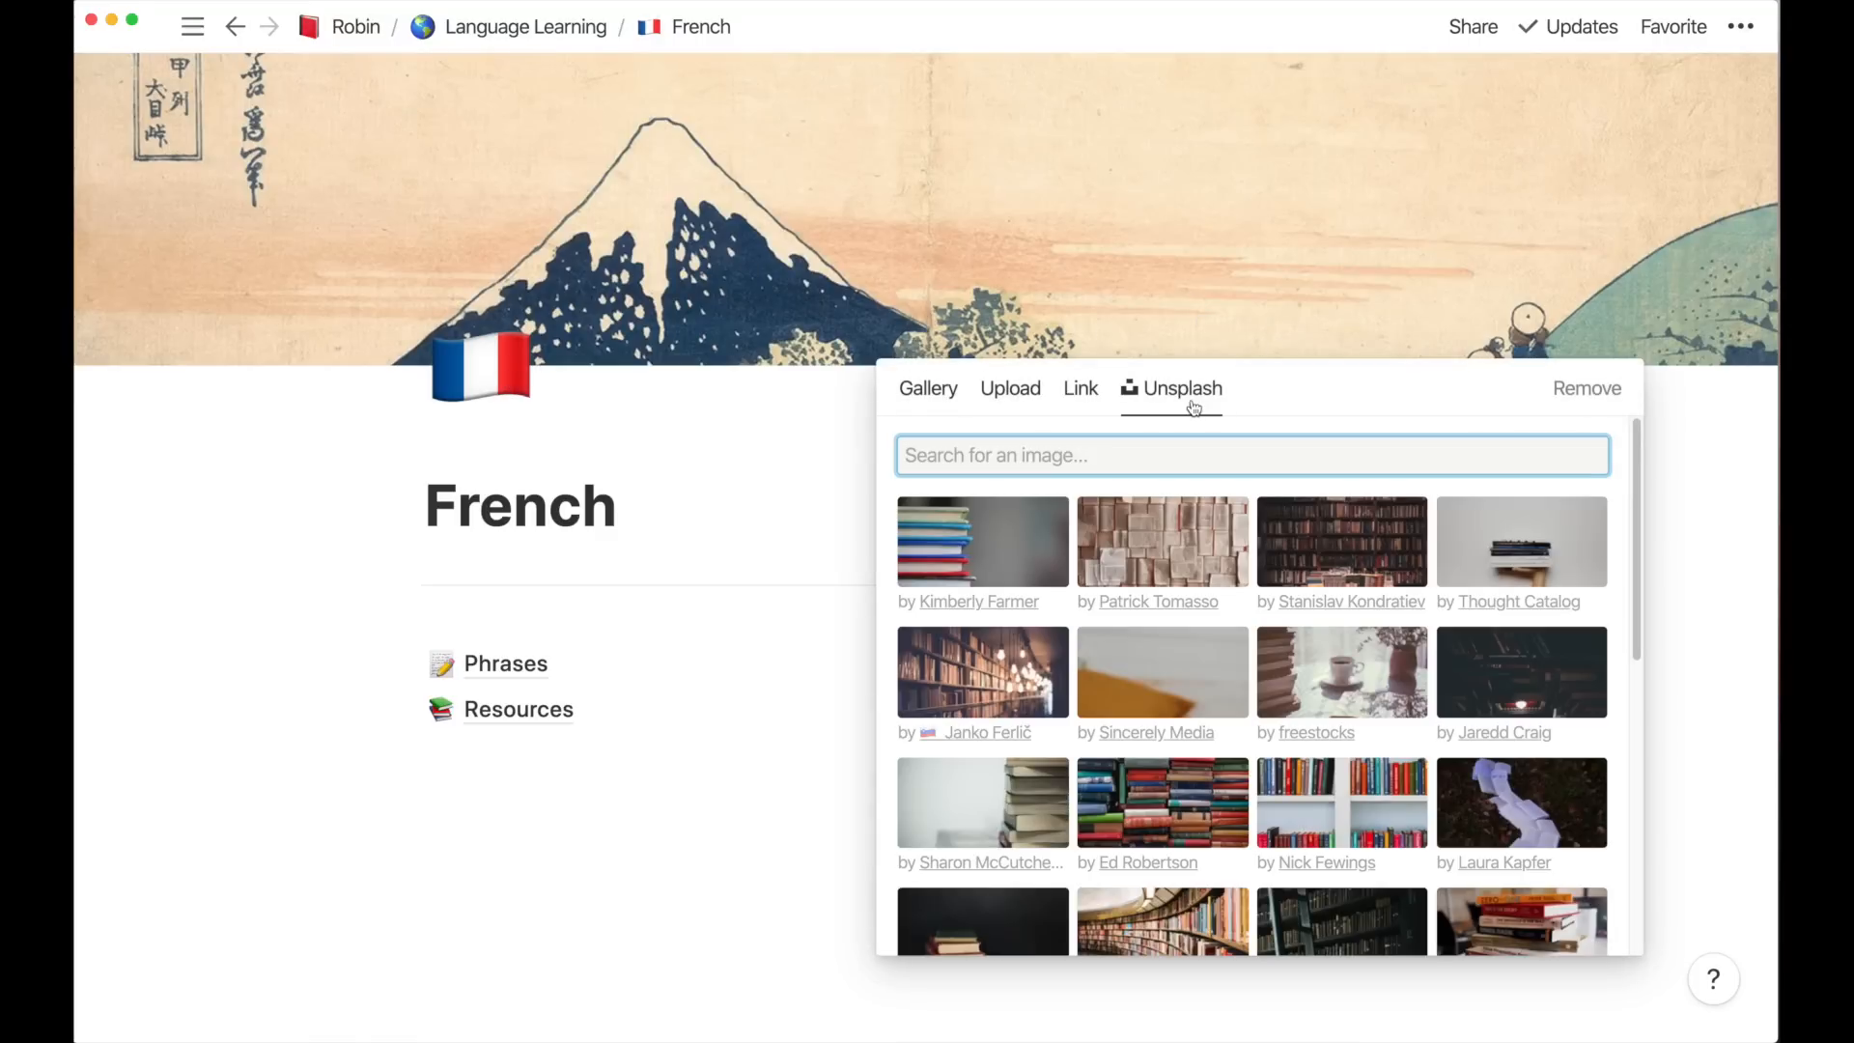
{"action": "type", "text": "Paris"}
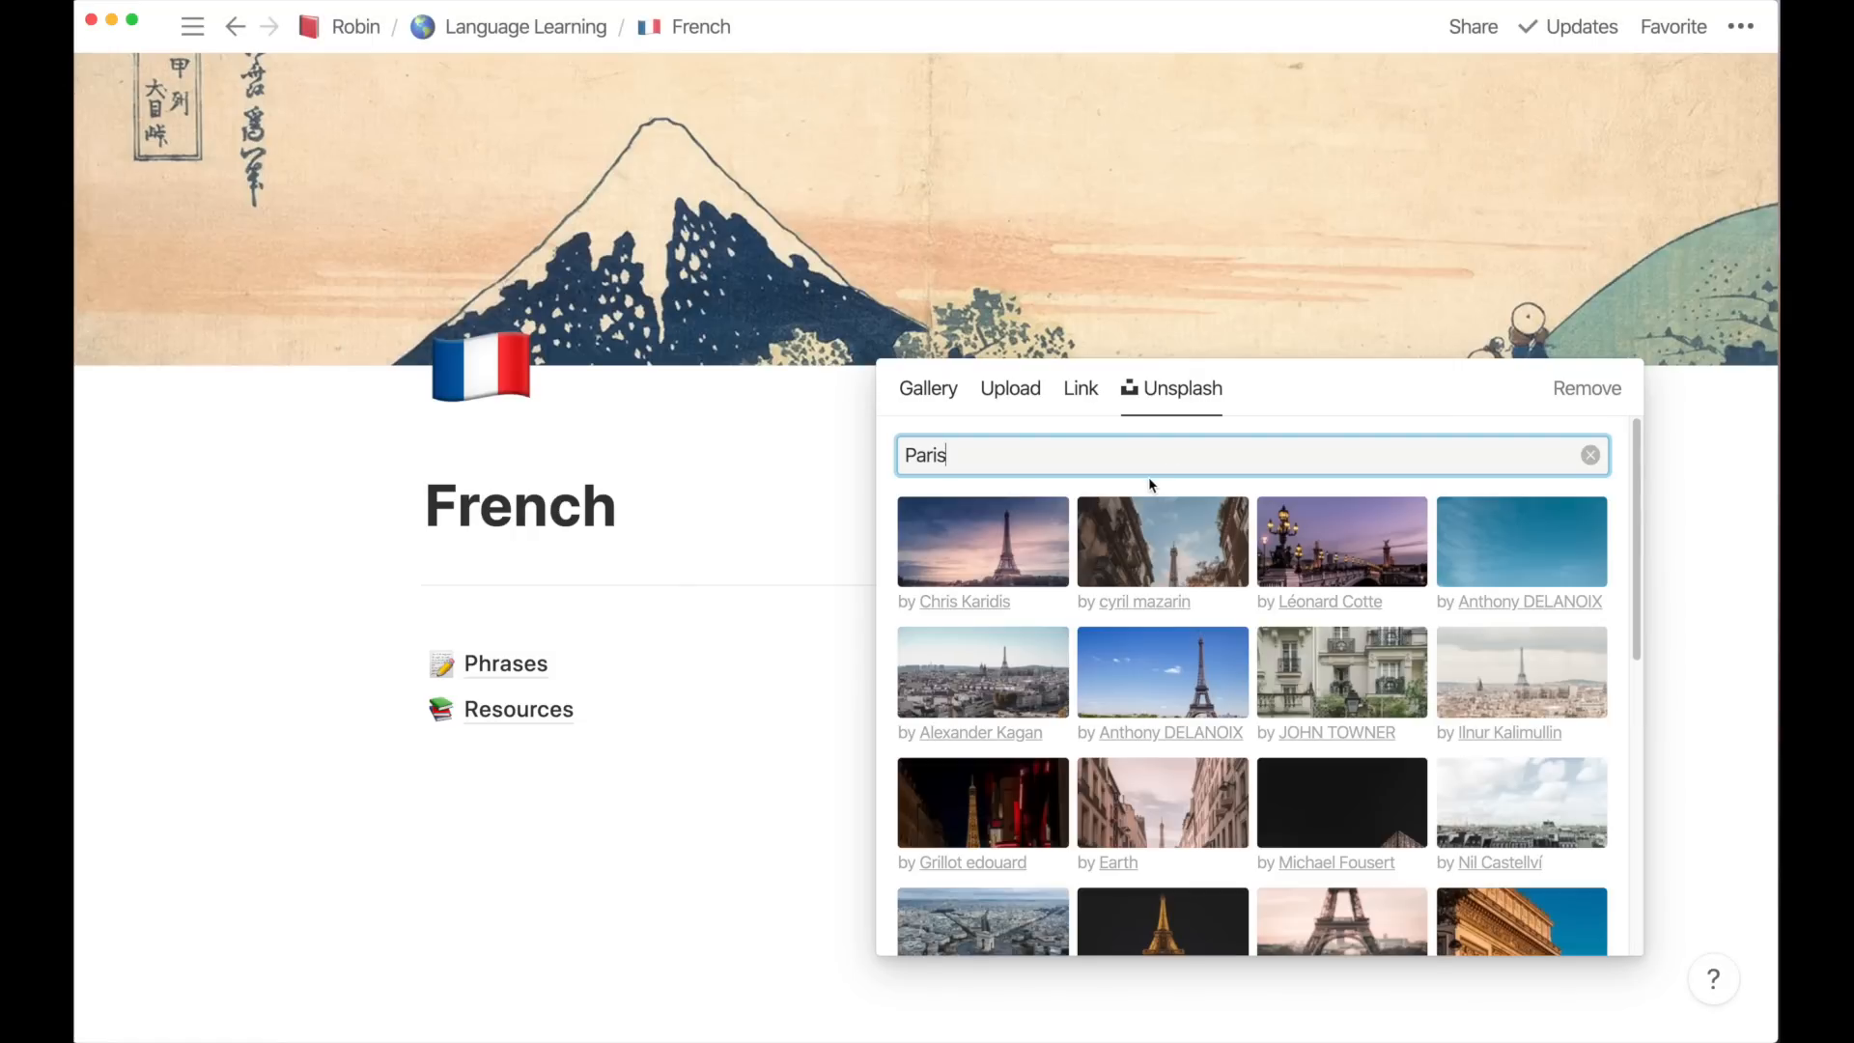
{"action": "scroll", "coordinate": [1173, 685], "scroll_direction": "down", "scroll_amount": 1}
{"action": "left_click", "coordinate": [1340, 532]}
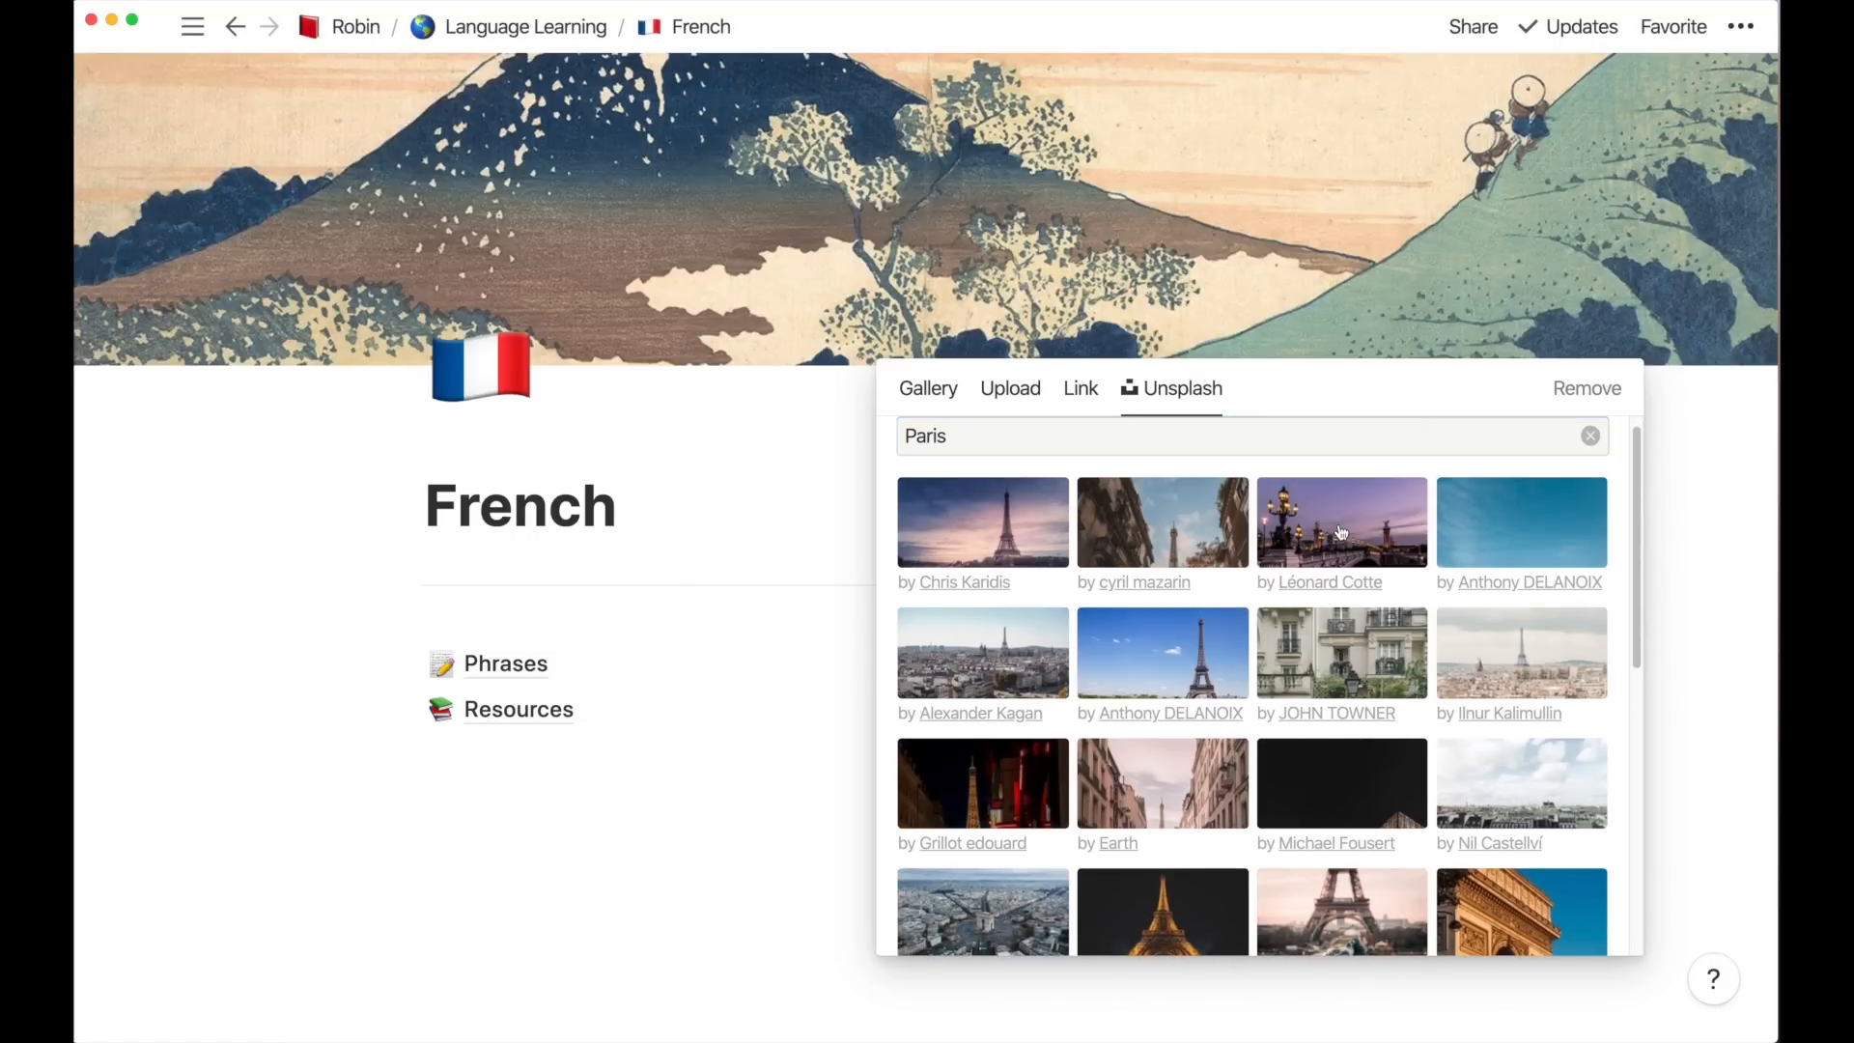
{"action": "left_click", "coordinate": [1241, 296]}
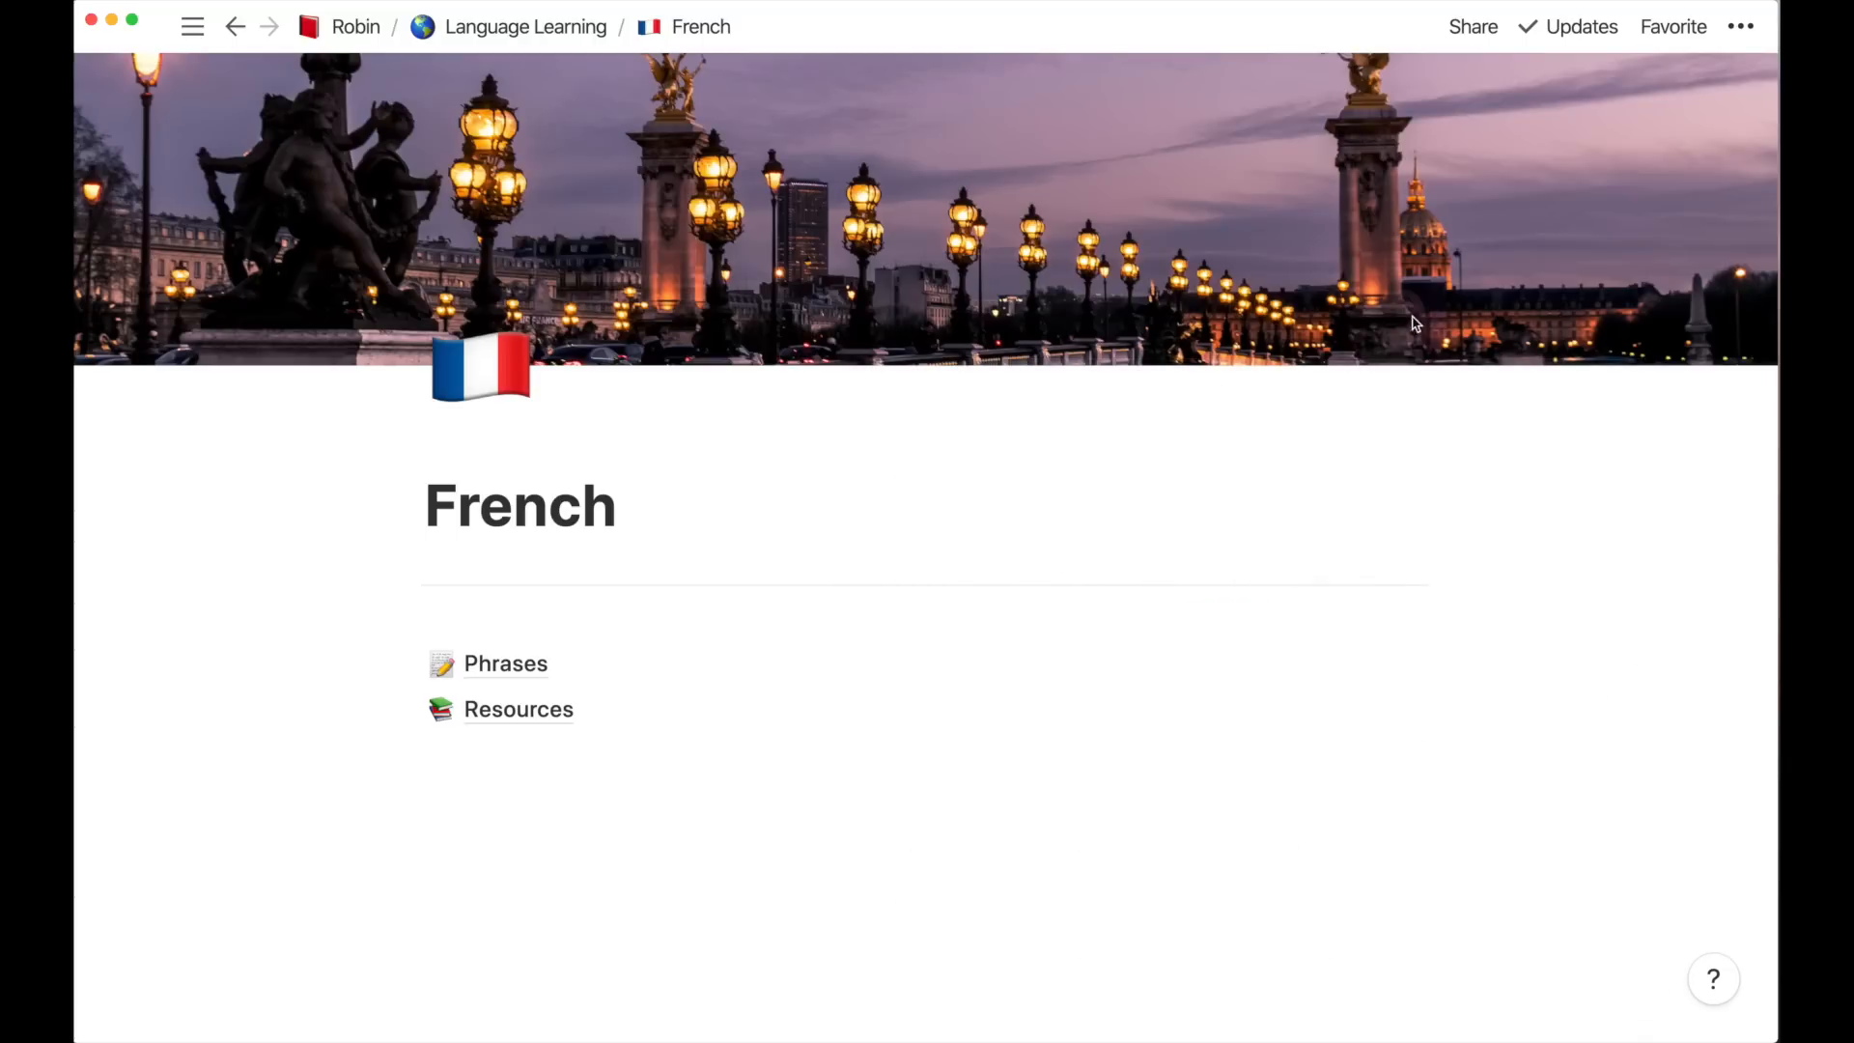
Reposition the French page's cover upward so the bridge below the lamps shows, and save the position
{"action": "left_click", "coordinate": [1376, 338]}
{"action": "left_click_drag", "start_coordinate": [1365, 277], "coordinate": [1371, 130]}
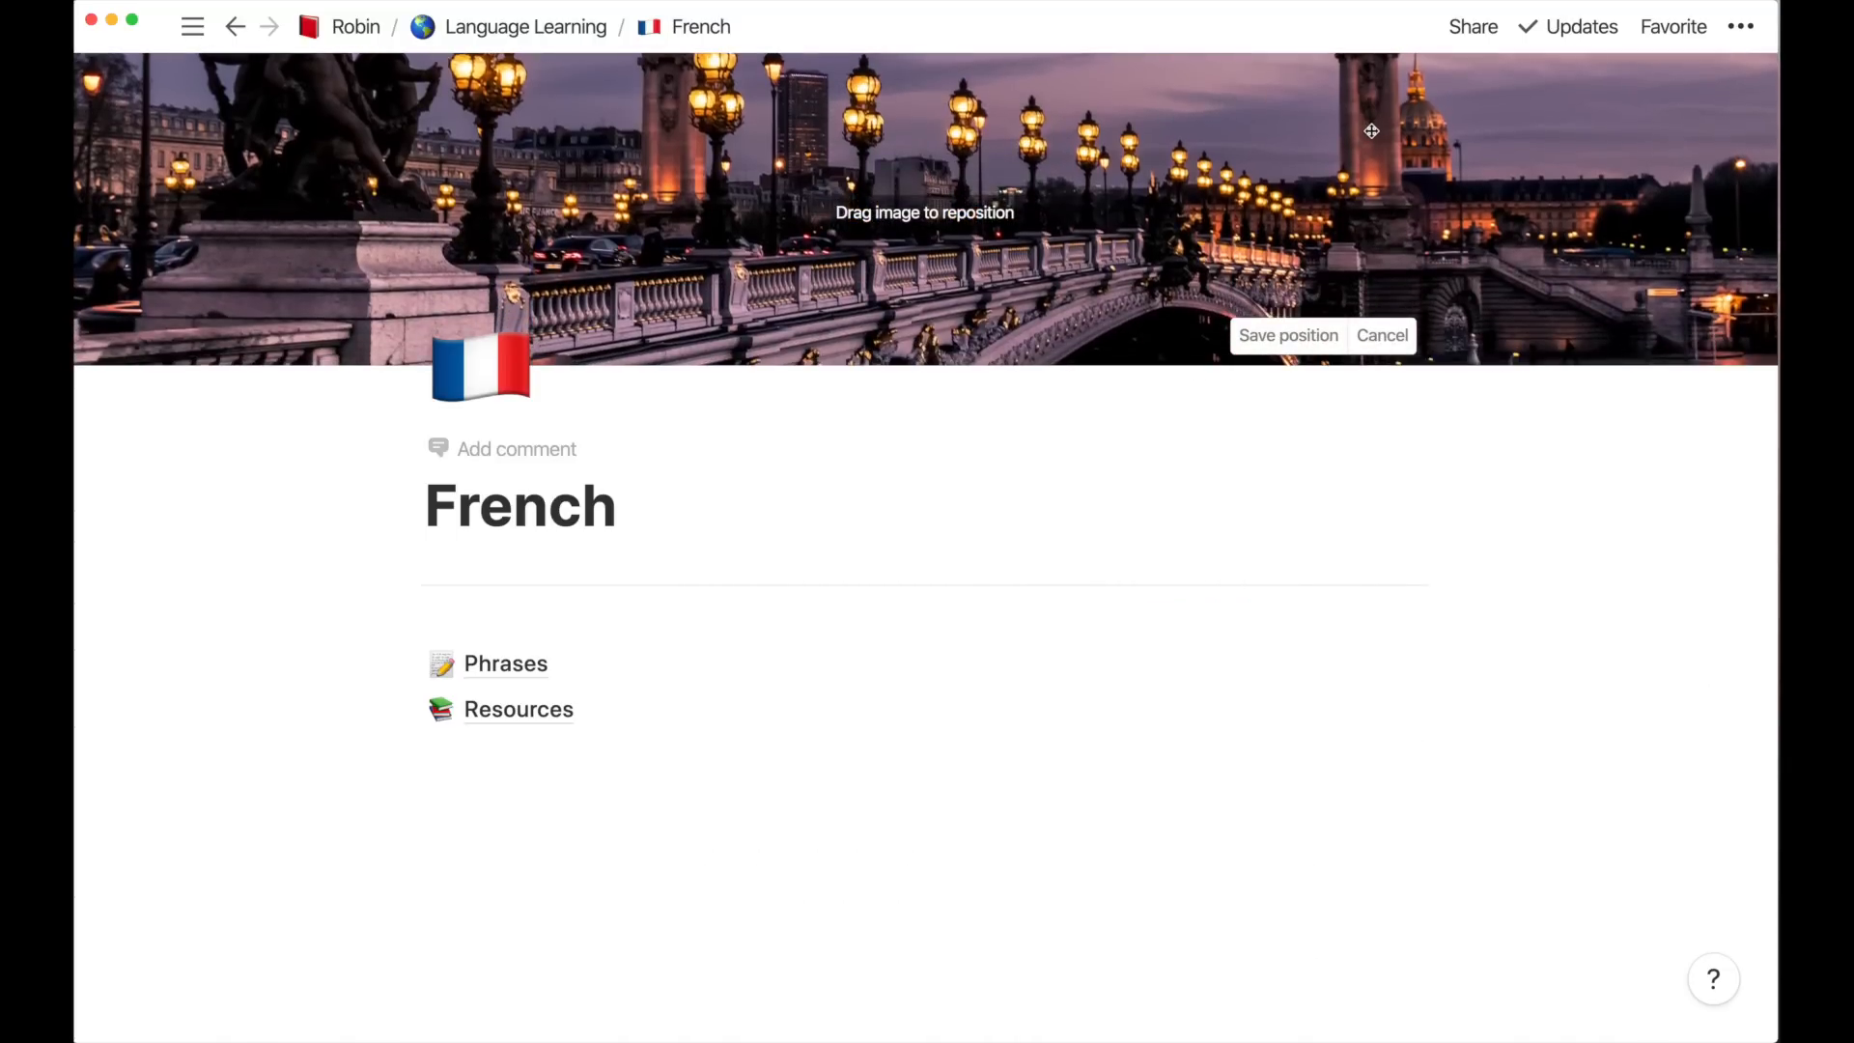
{"action": "left_click", "coordinate": [1288, 335]}
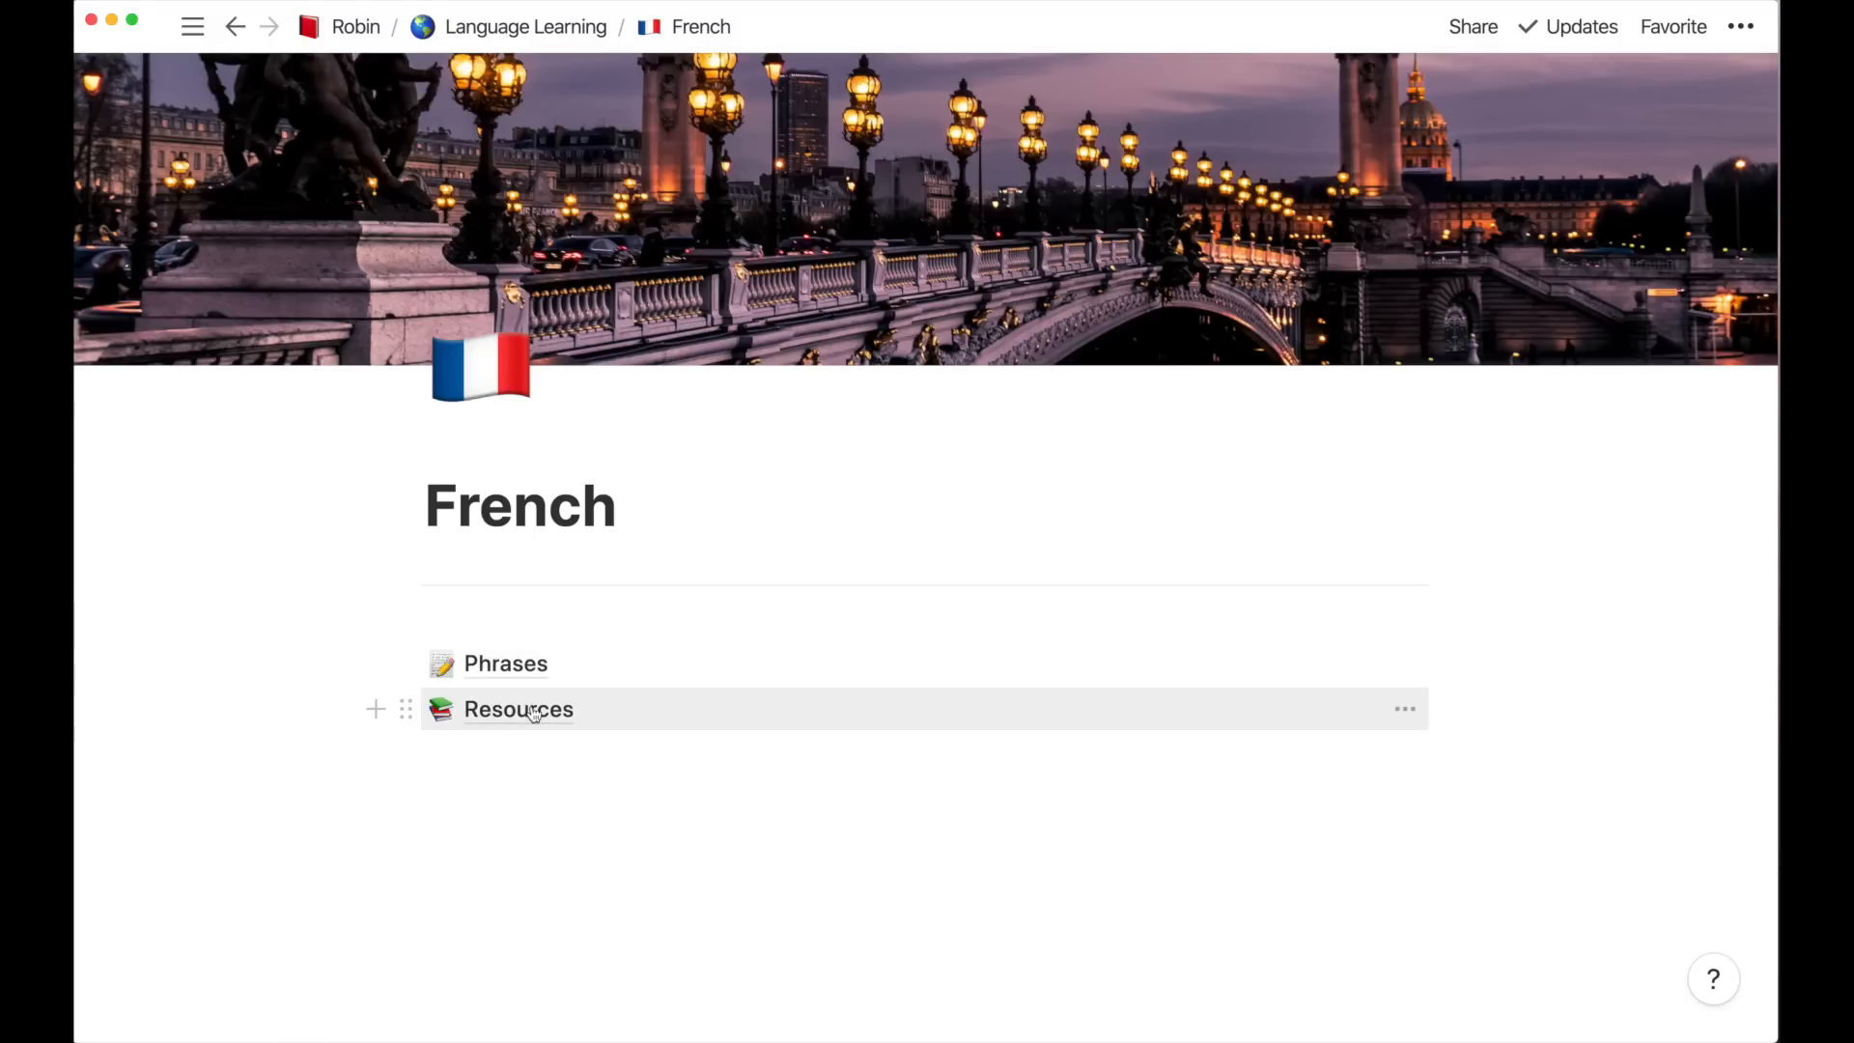
Return to the Language Learning page and duplicate the French page
{"action": "left_click", "coordinate": [526, 26]}
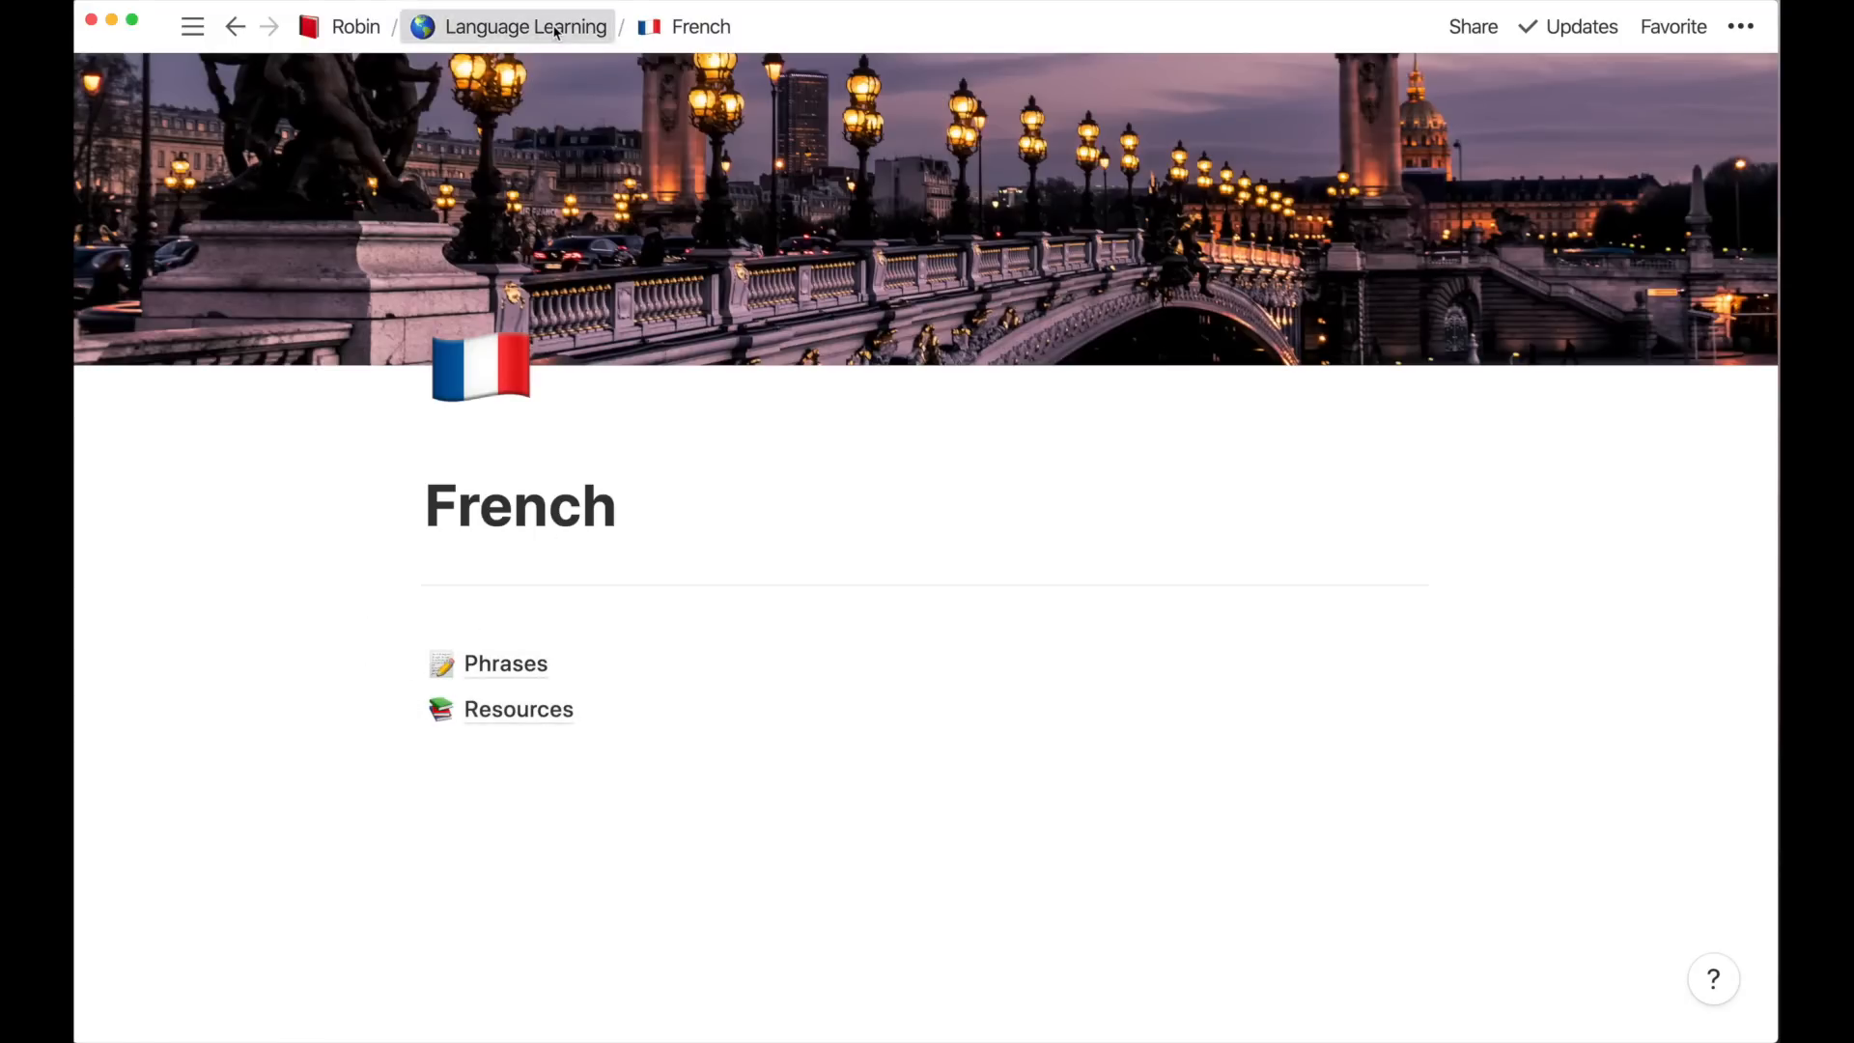
{"action": "left_click", "coordinate": [403, 761]}
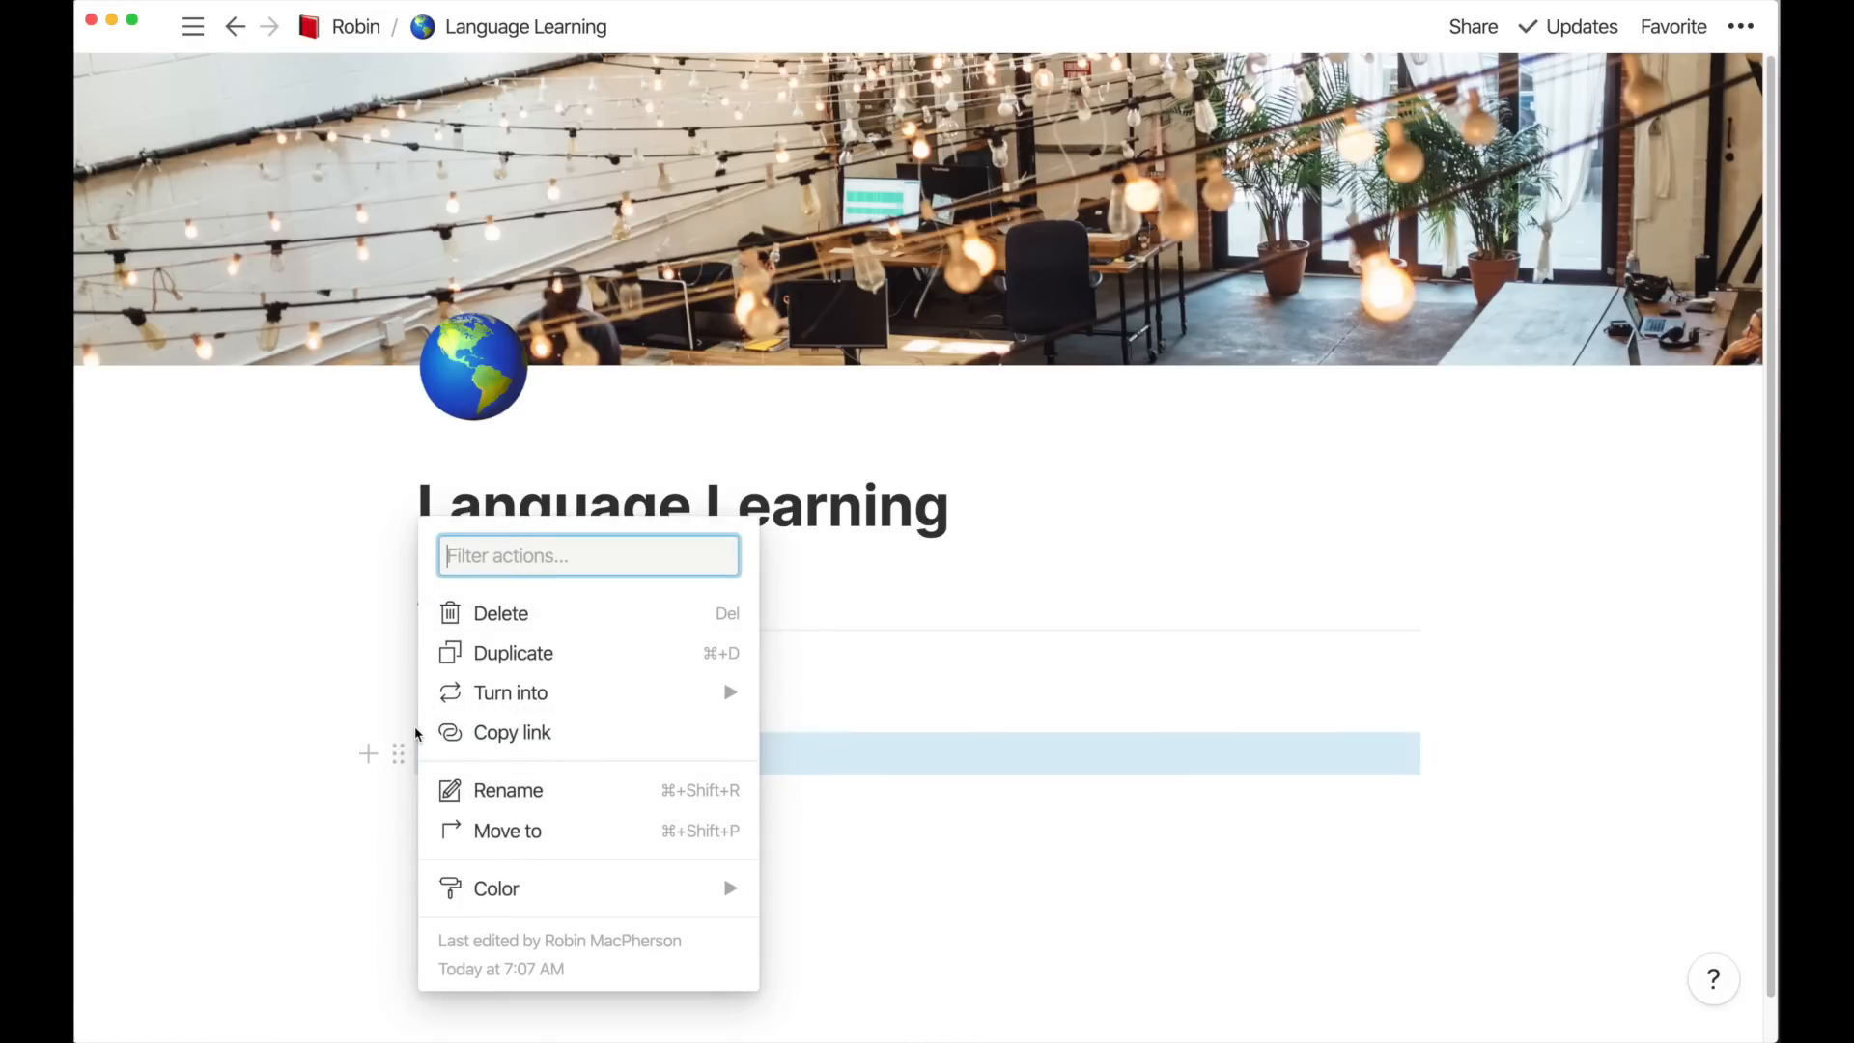
{"action": "key", "text": "super+d"}
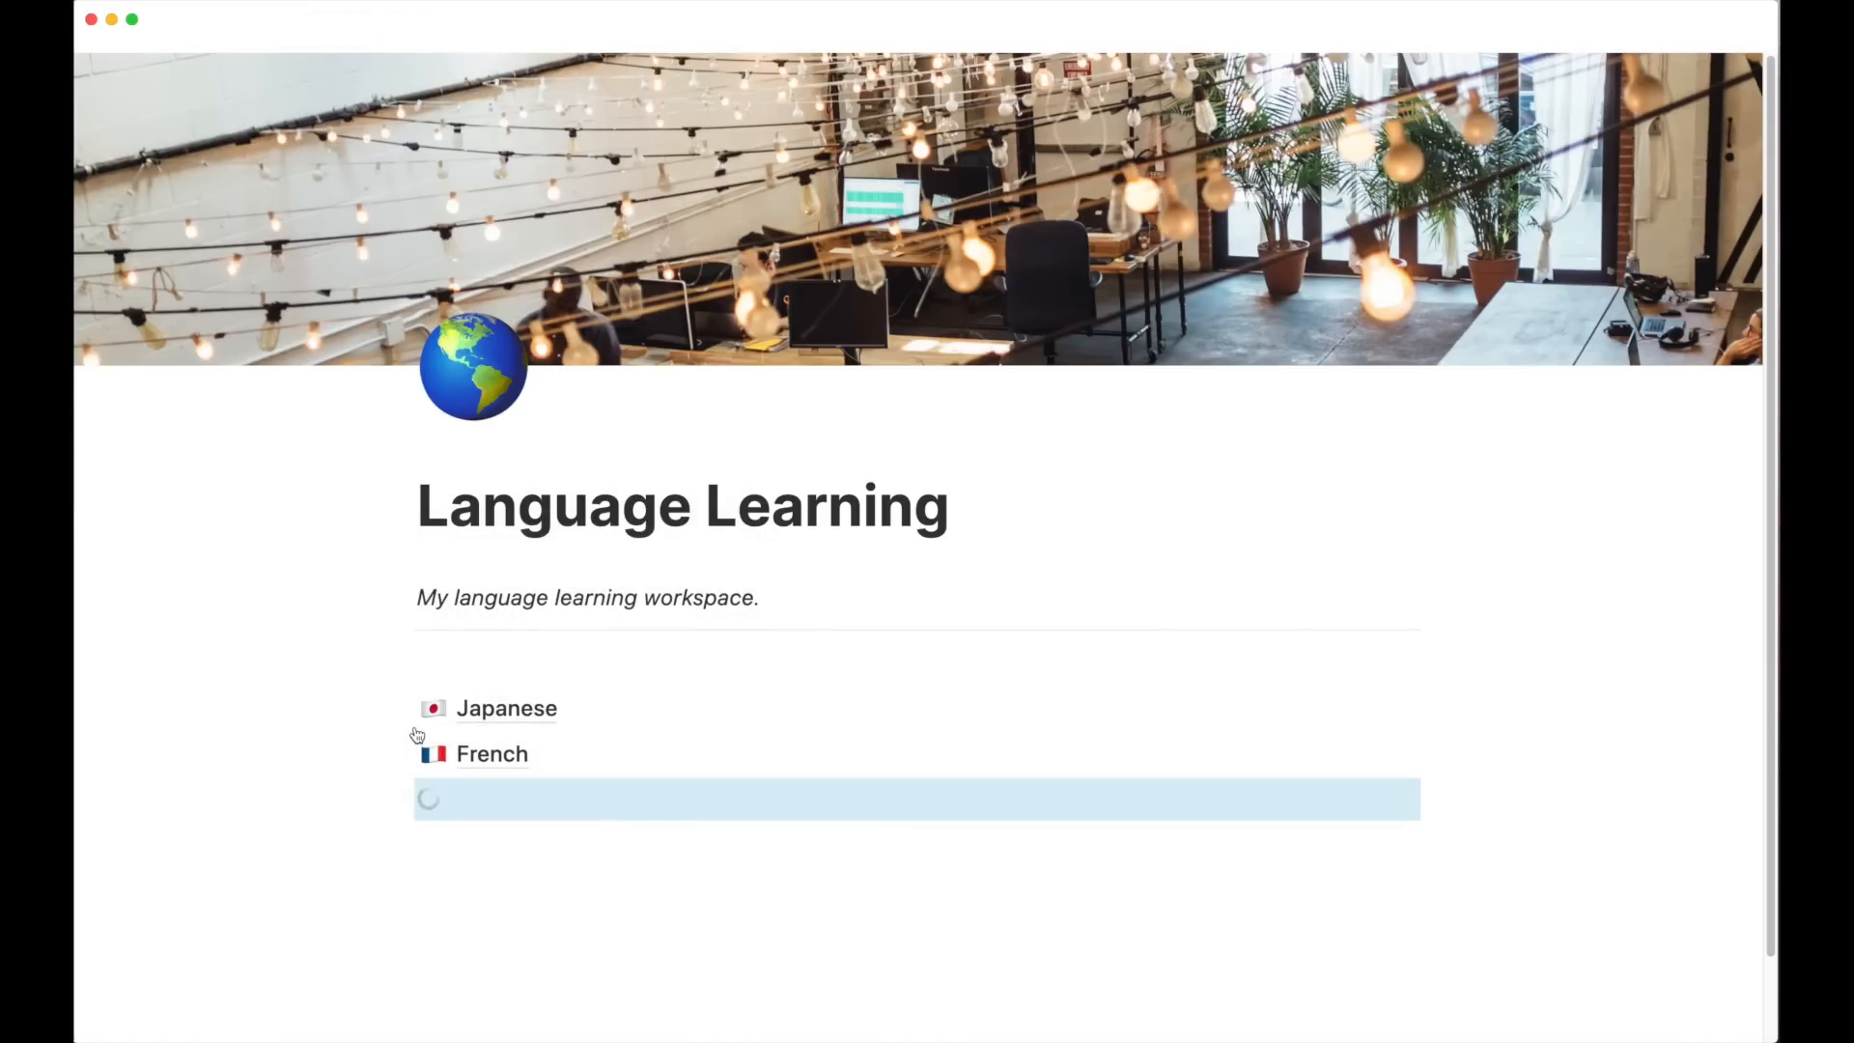
Open the copied French page and retitle it German
{"action": "left_click", "coordinate": [487, 799]}
{"action": "left_click", "coordinate": [650, 506]}
{"action": "key", "text": "BackSpace"}
{"action": "key", "text": "BackSpace"}
{"action": "key", "text": "BackSpace"}
{"action": "key", "text": "BackSpace"}
{"action": "key", "text": "BackSpace"}
{"action": "key", "text": "BackSpace"}
{"action": "key", "text": "BackSpace"}
{"action": "key", "text": "BackSpace"}
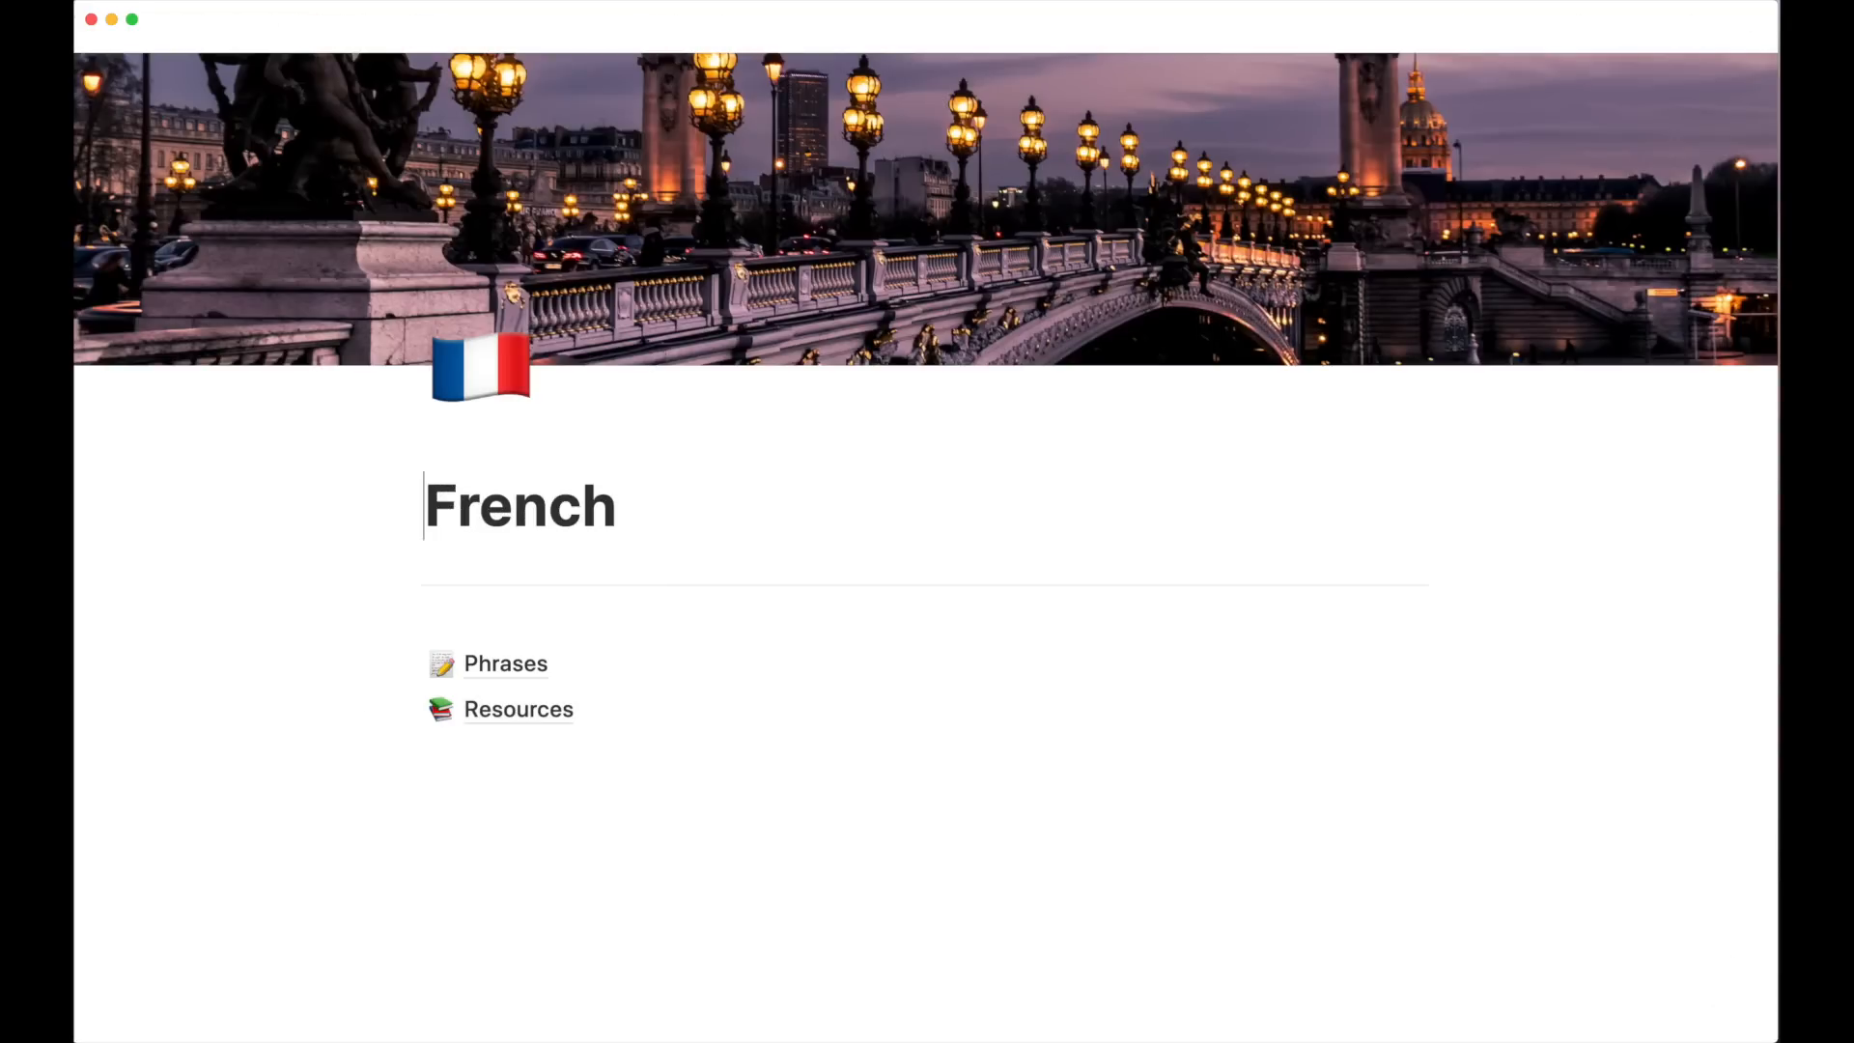
{"action": "key", "text": "super+a"}
{"action": "type", "text": "German"}
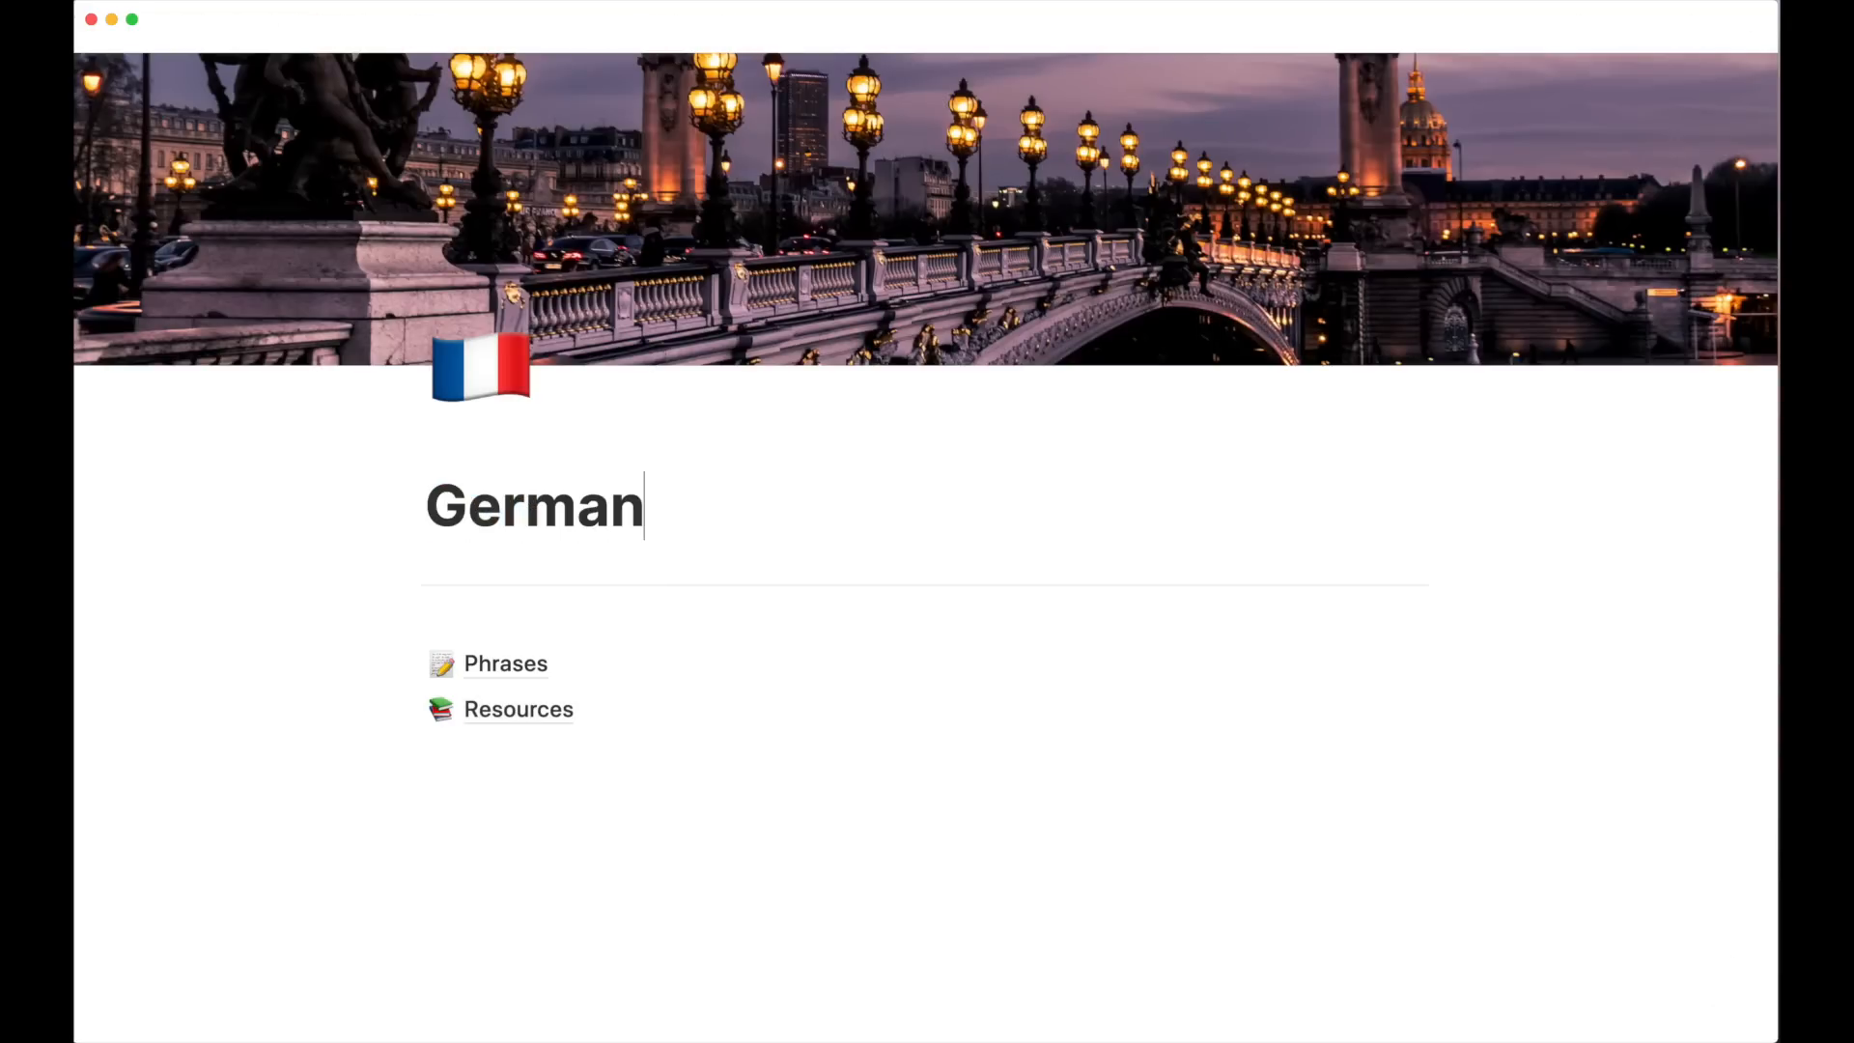
Change the German page's icon to the German flag emoji, filtering the emojis by "german"
{"action": "left_click", "coordinate": [481, 371]}
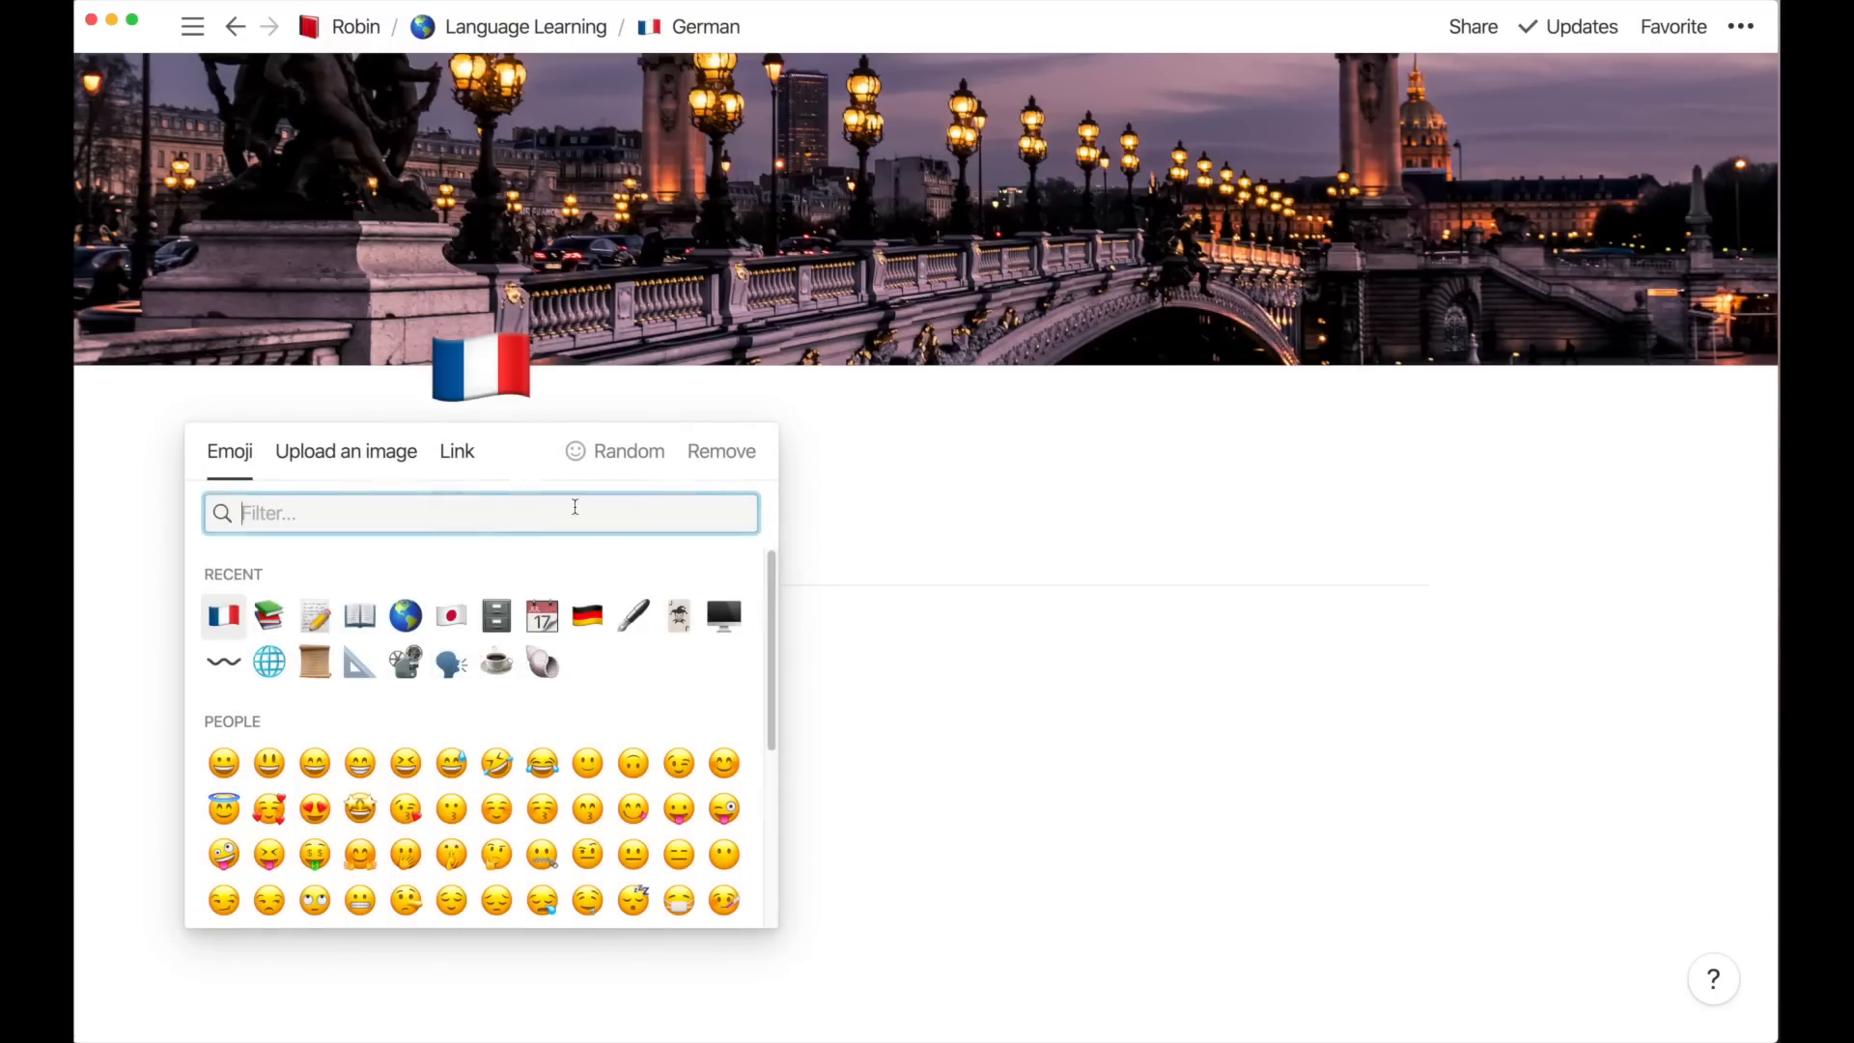
{"action": "type", "text": "german"}
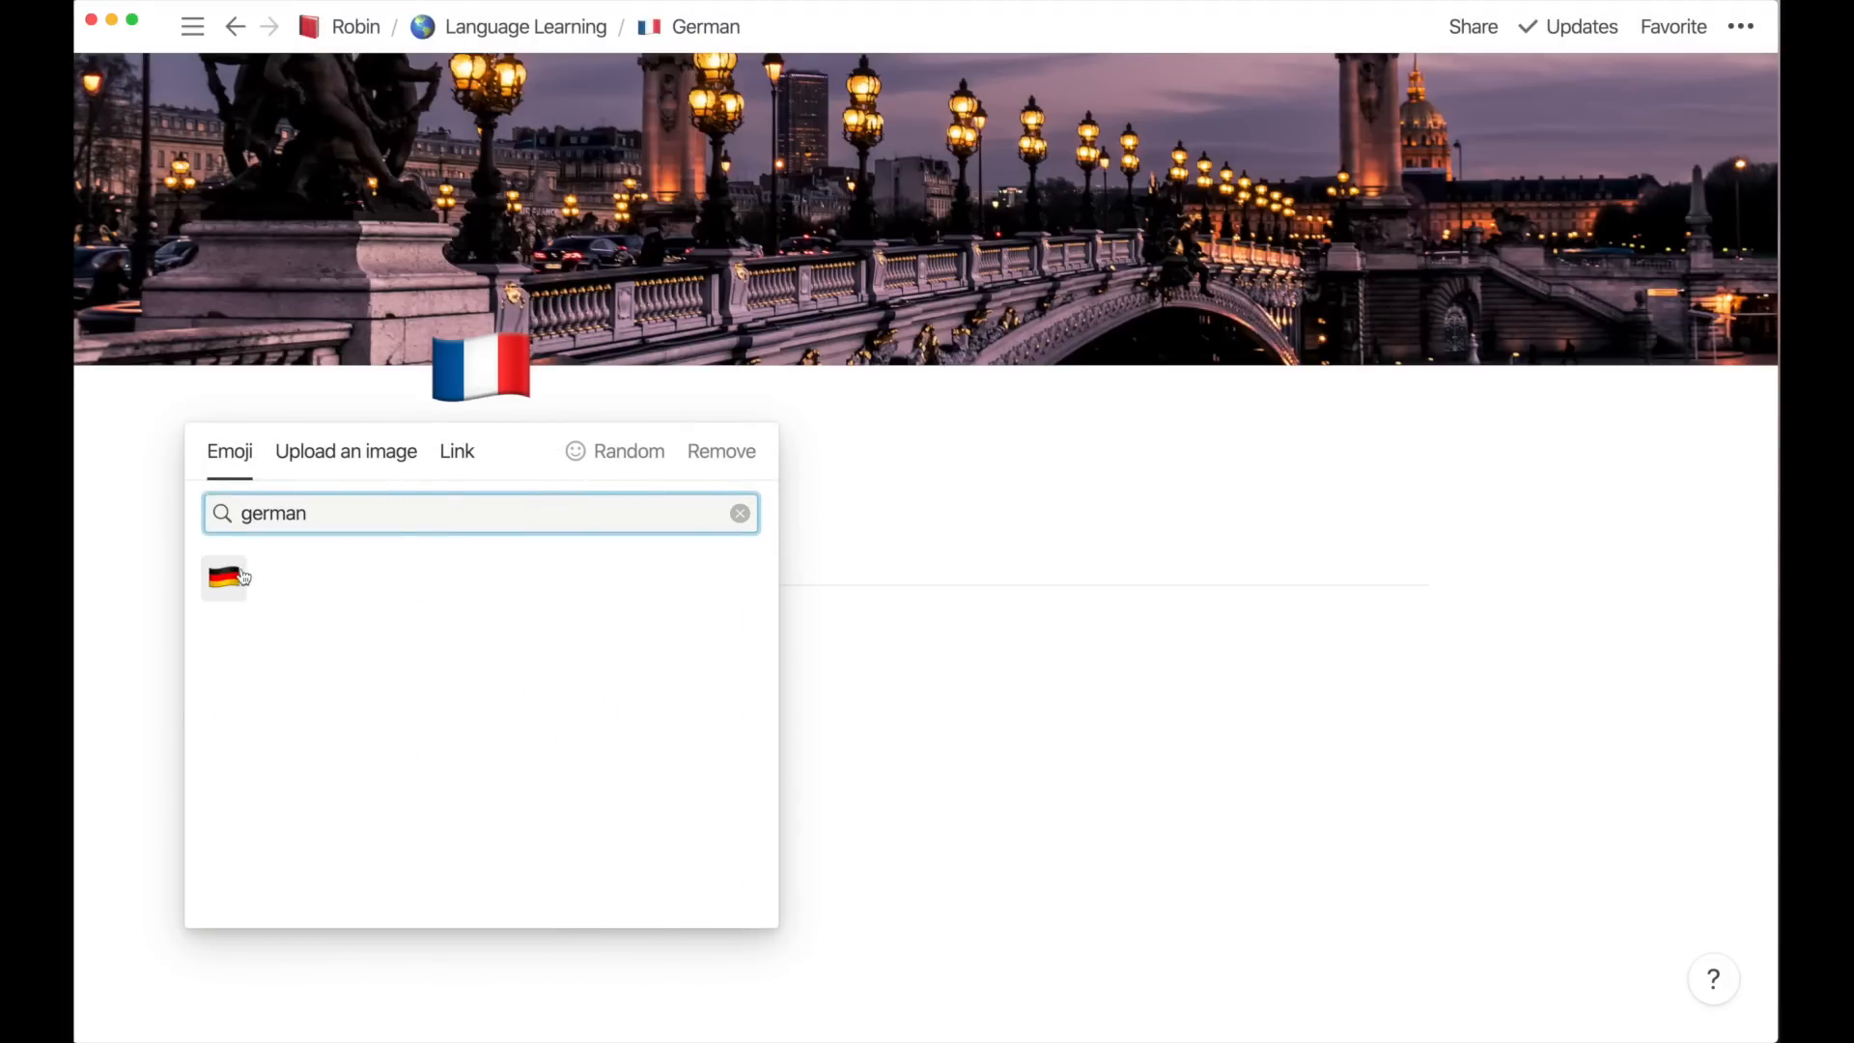
{"action": "key", "text": "Return"}
Change the German page's cover, searching Unsplash for "berlin" and choosing the Brandenburg Gate photo against a cloudy blue sky
{"action": "left_click", "coordinate": [1244, 357]}
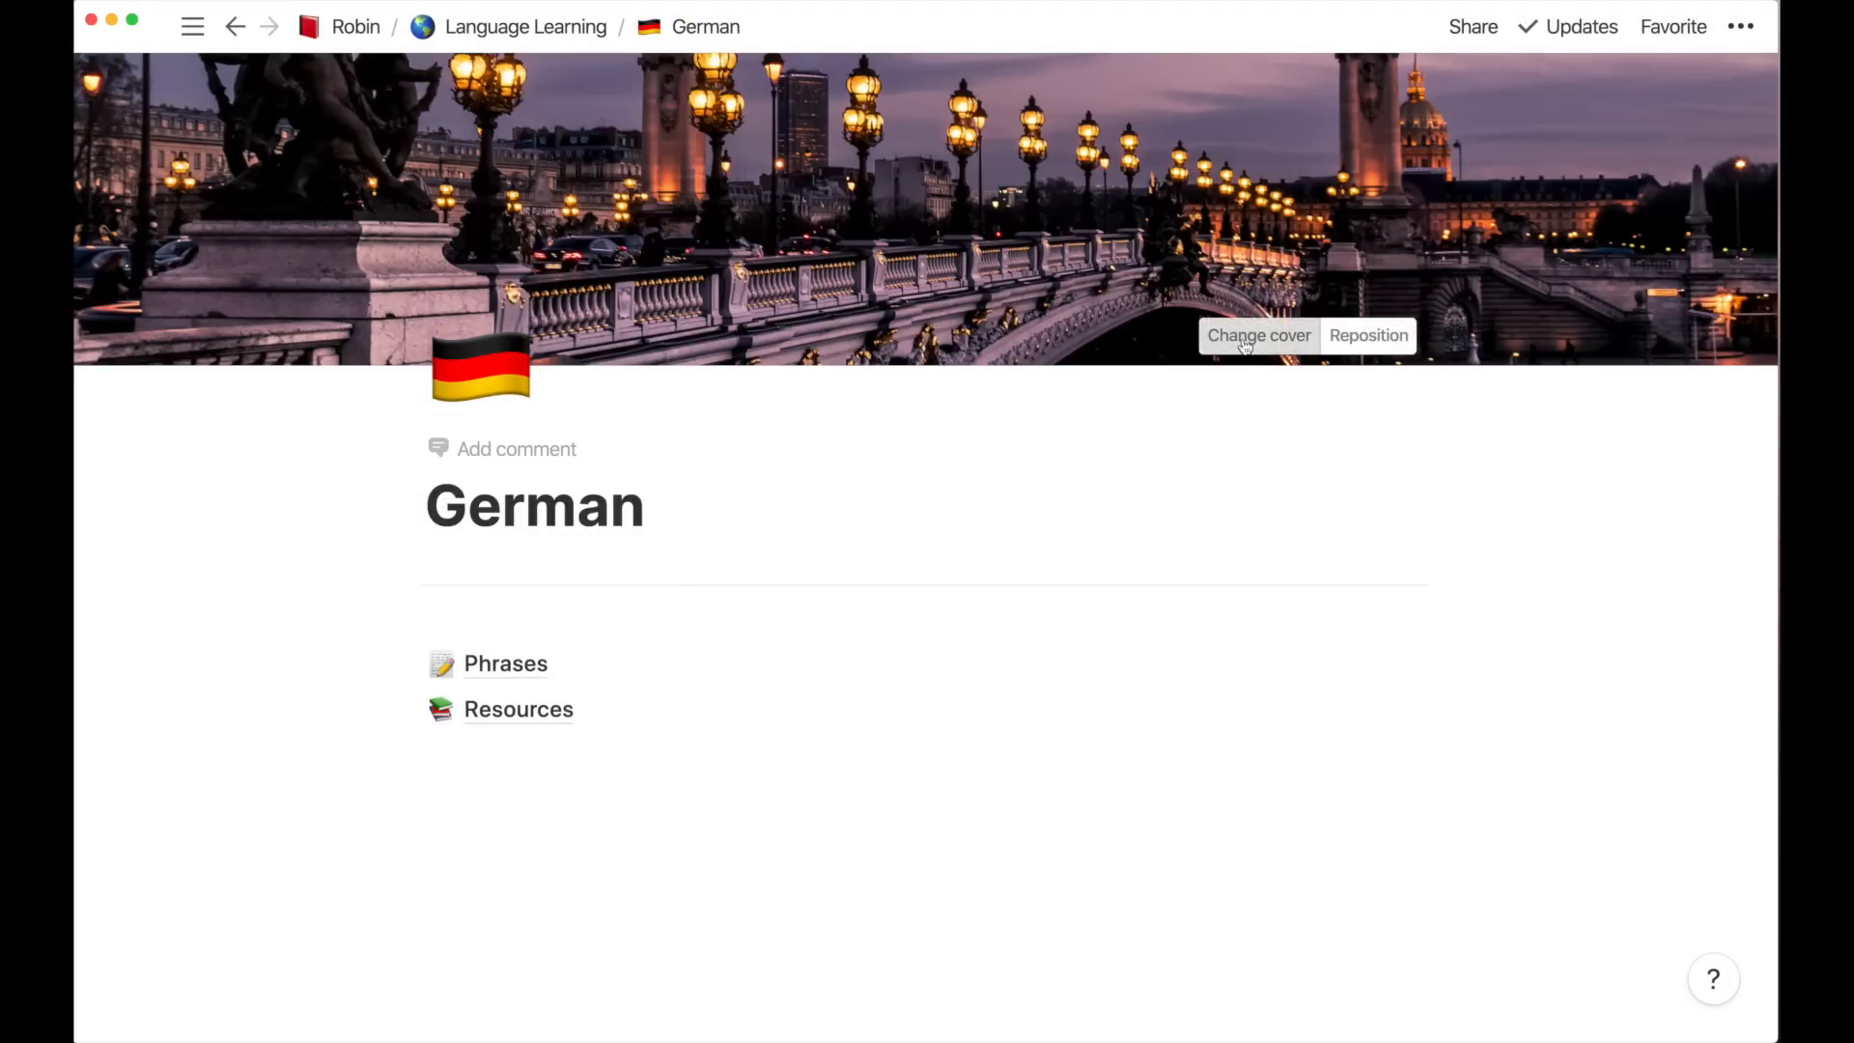
{"action": "left_click", "coordinate": [1212, 396]}
{"action": "type", "text": "berlin"}
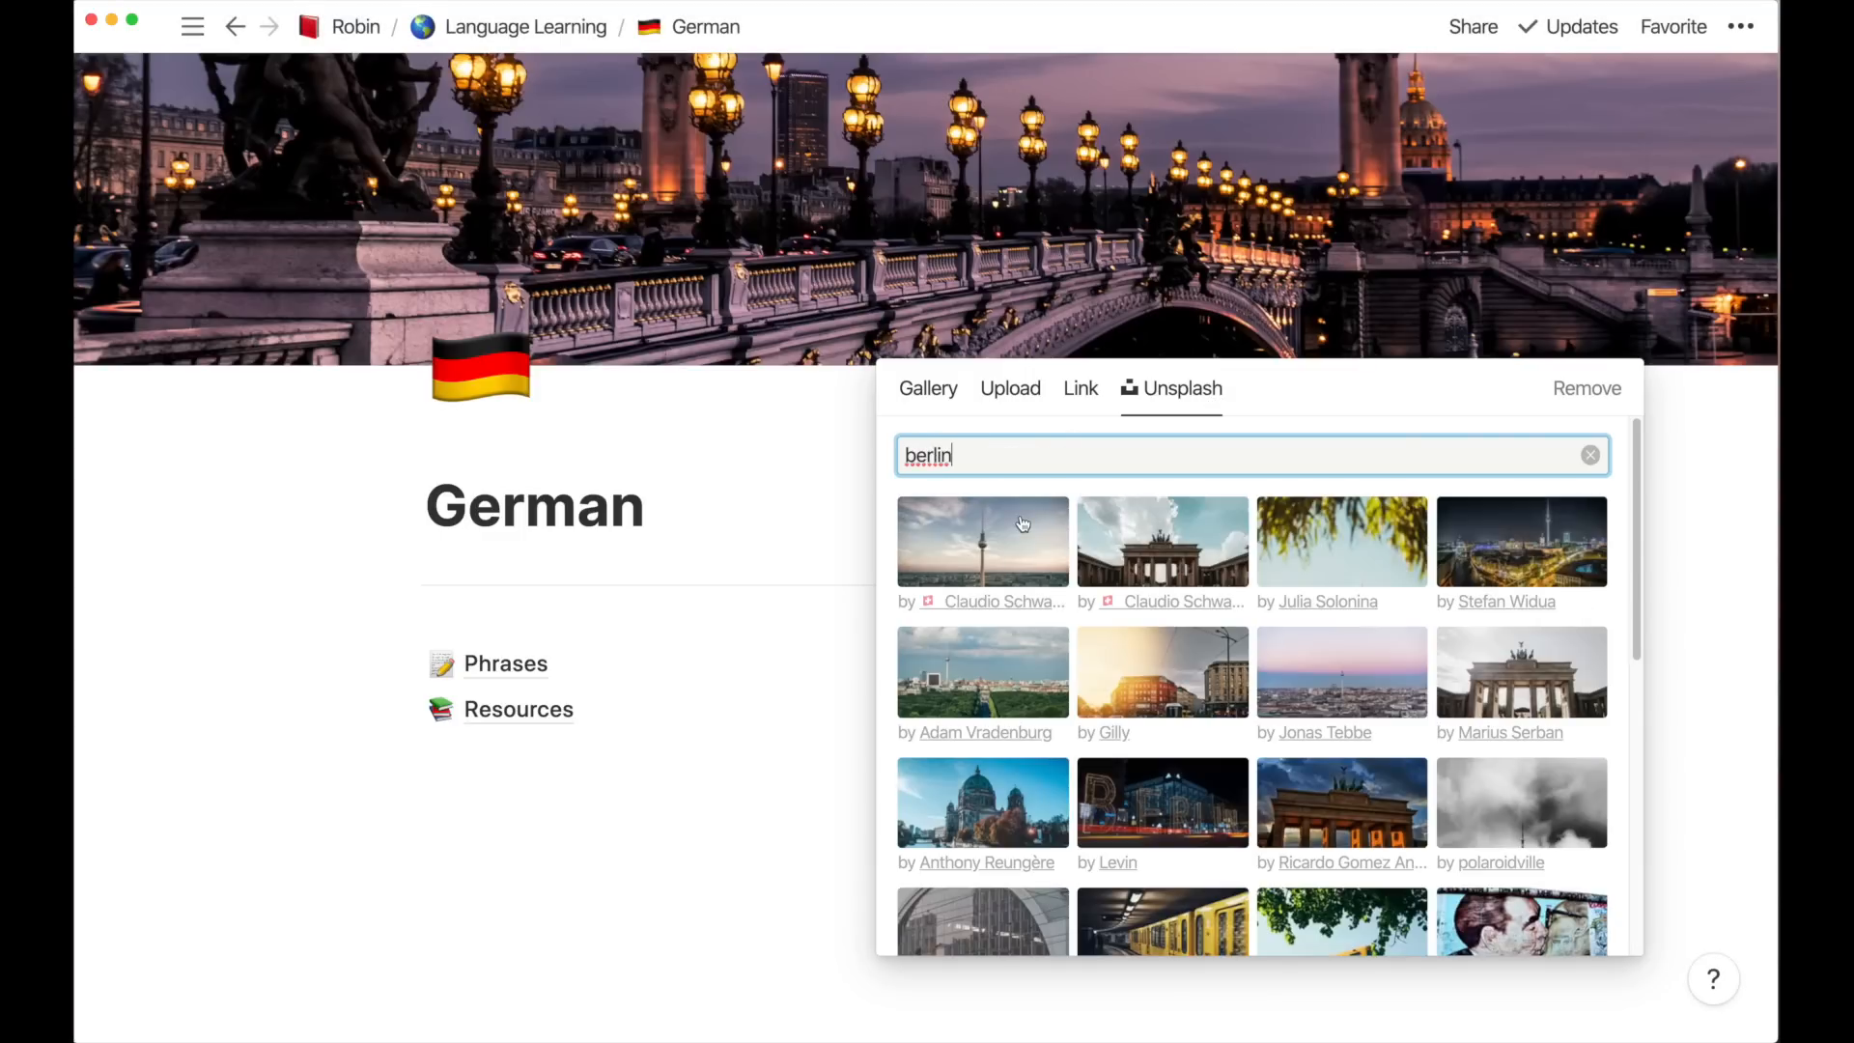
{"action": "left_click", "coordinate": [1180, 543]}
{"action": "left_click", "coordinate": [1290, 183]}
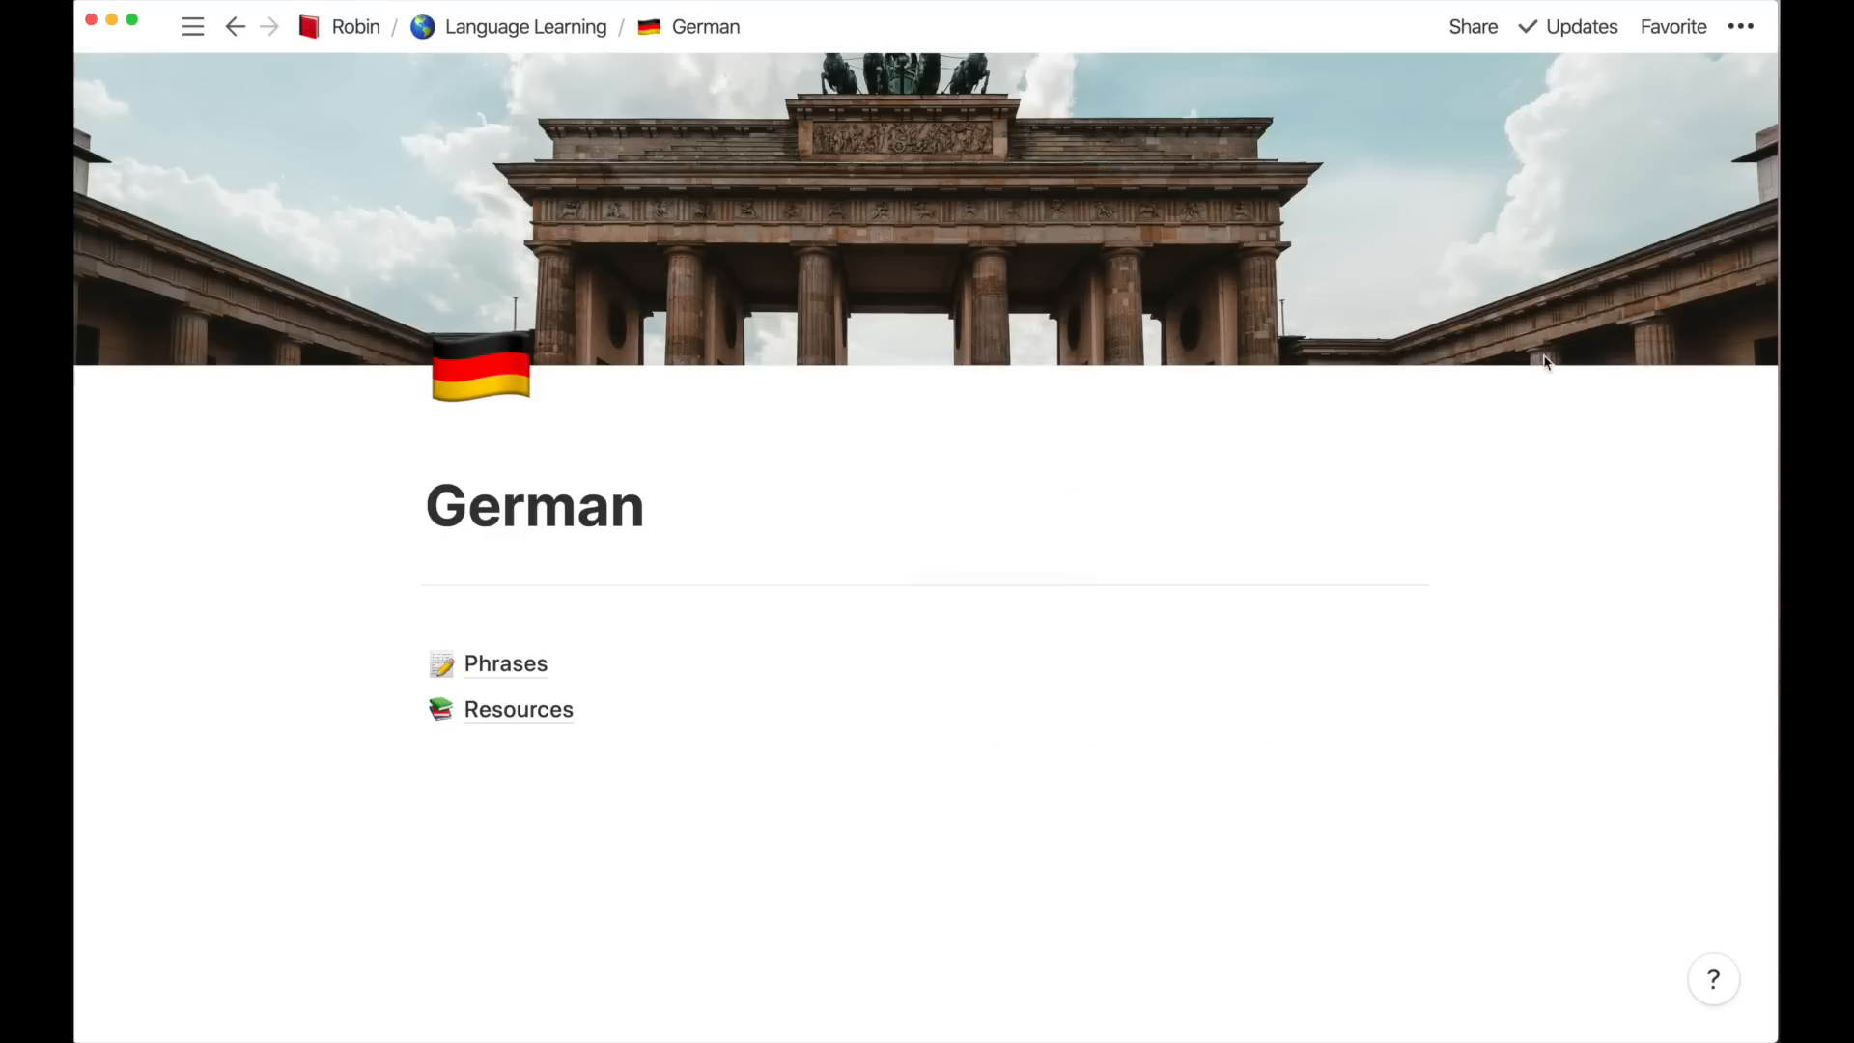
Reposition the German page's cover to show the statue atop the gate, save it, and return to the Language Learning page
{"action": "left_click", "coordinate": [1369, 335]}
{"action": "left_click_drag", "start_coordinate": [1393, 214], "coordinate": [1385, 372]}
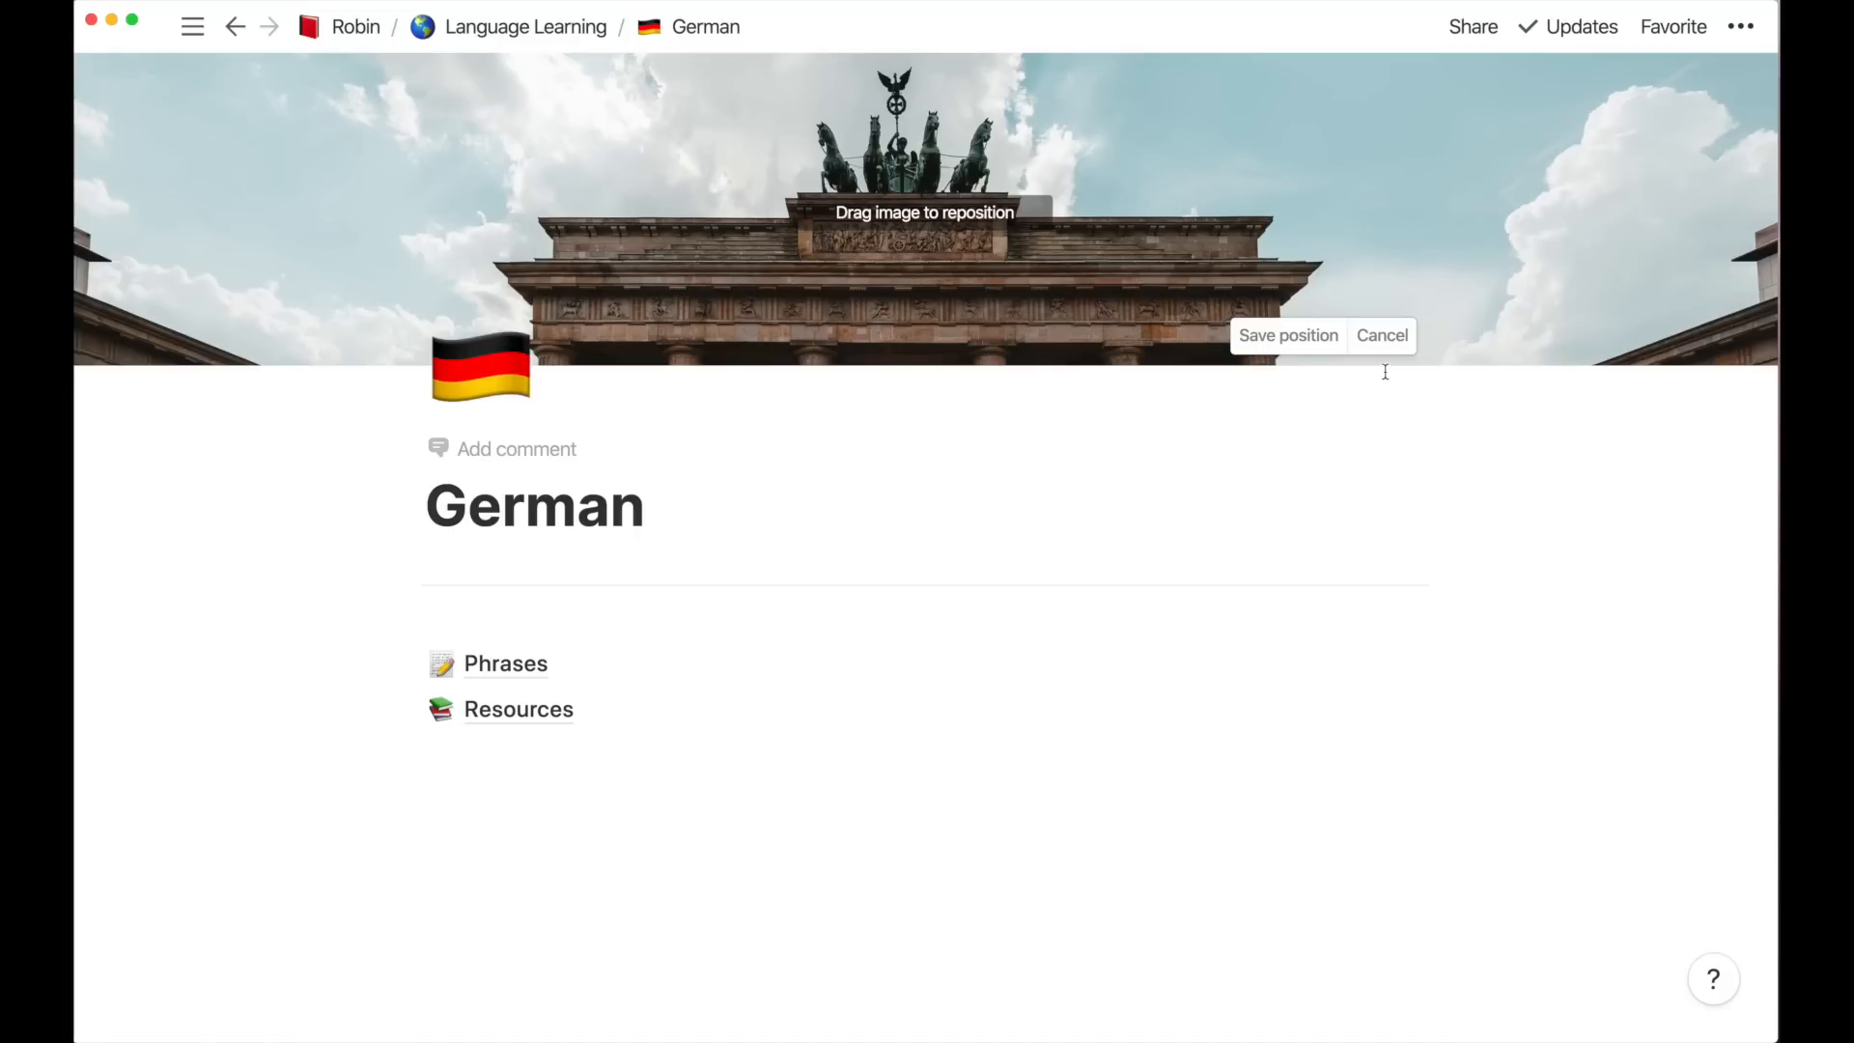
{"action": "left_click", "coordinate": [1303, 337]}
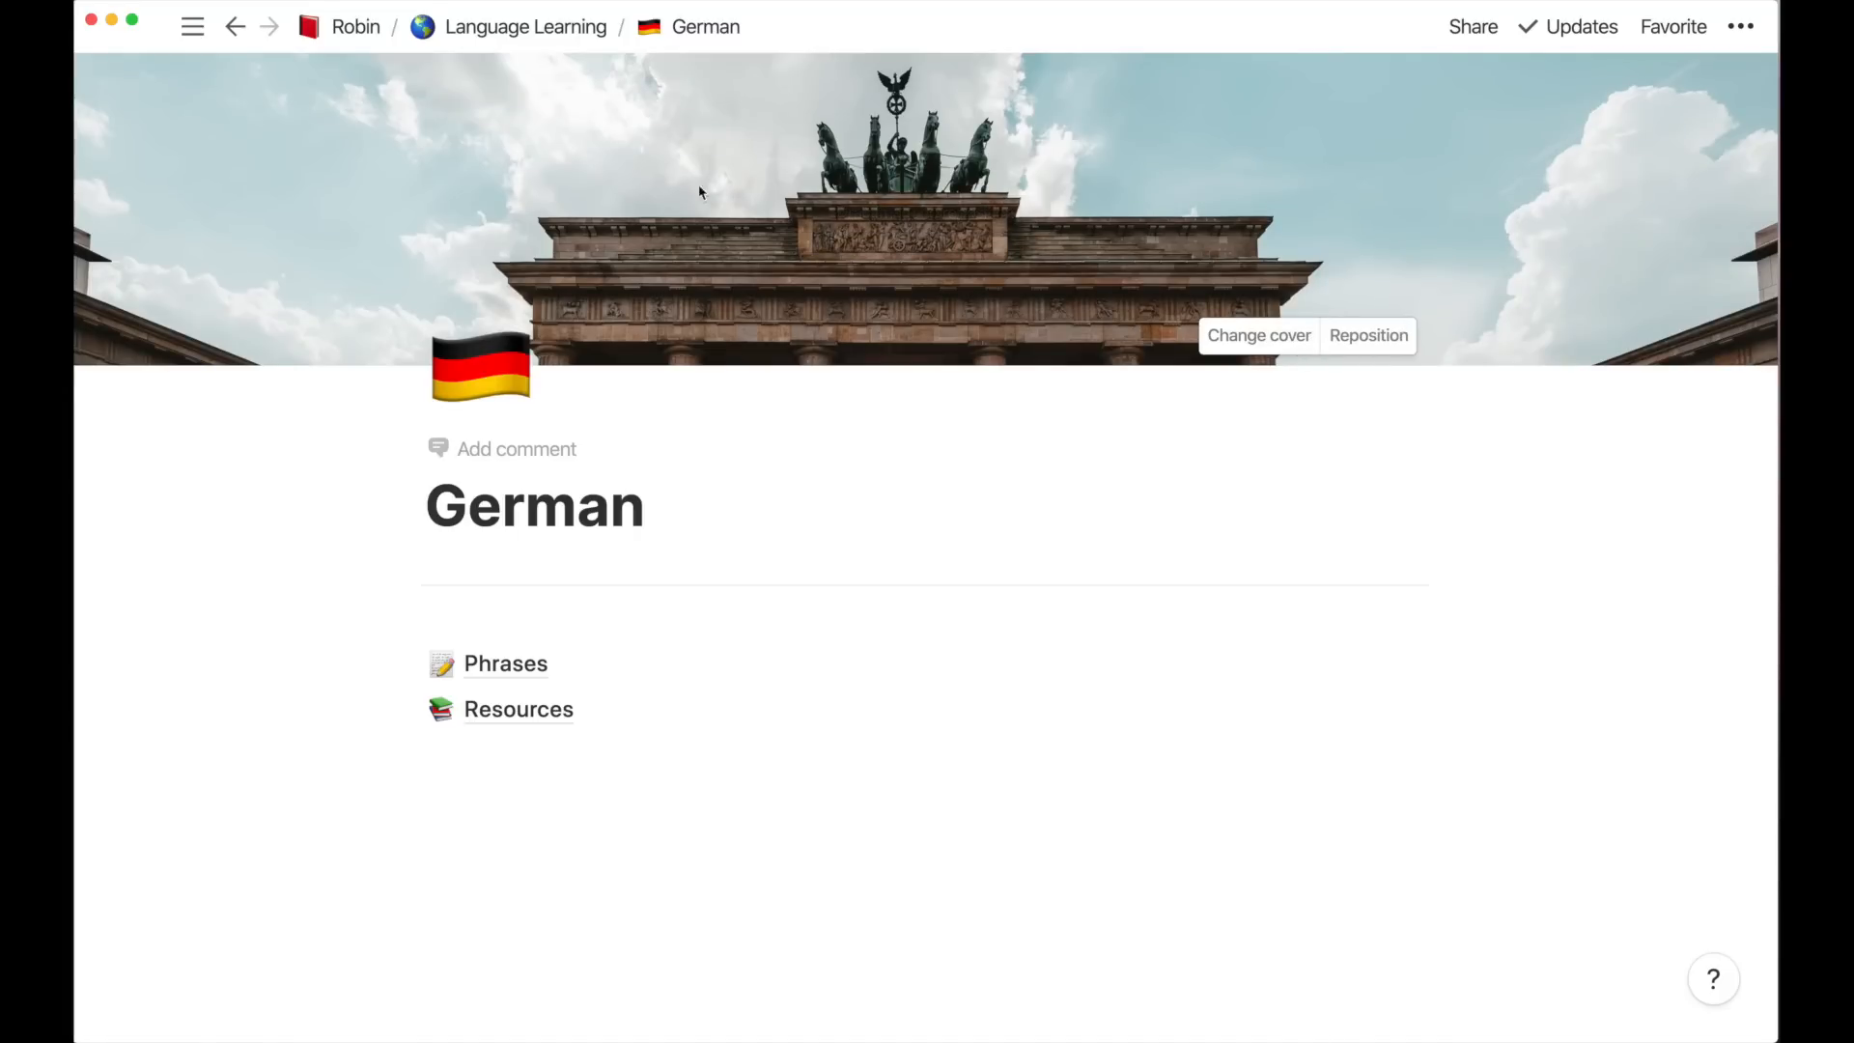
{"action": "left_click", "coordinate": [537, 28]}
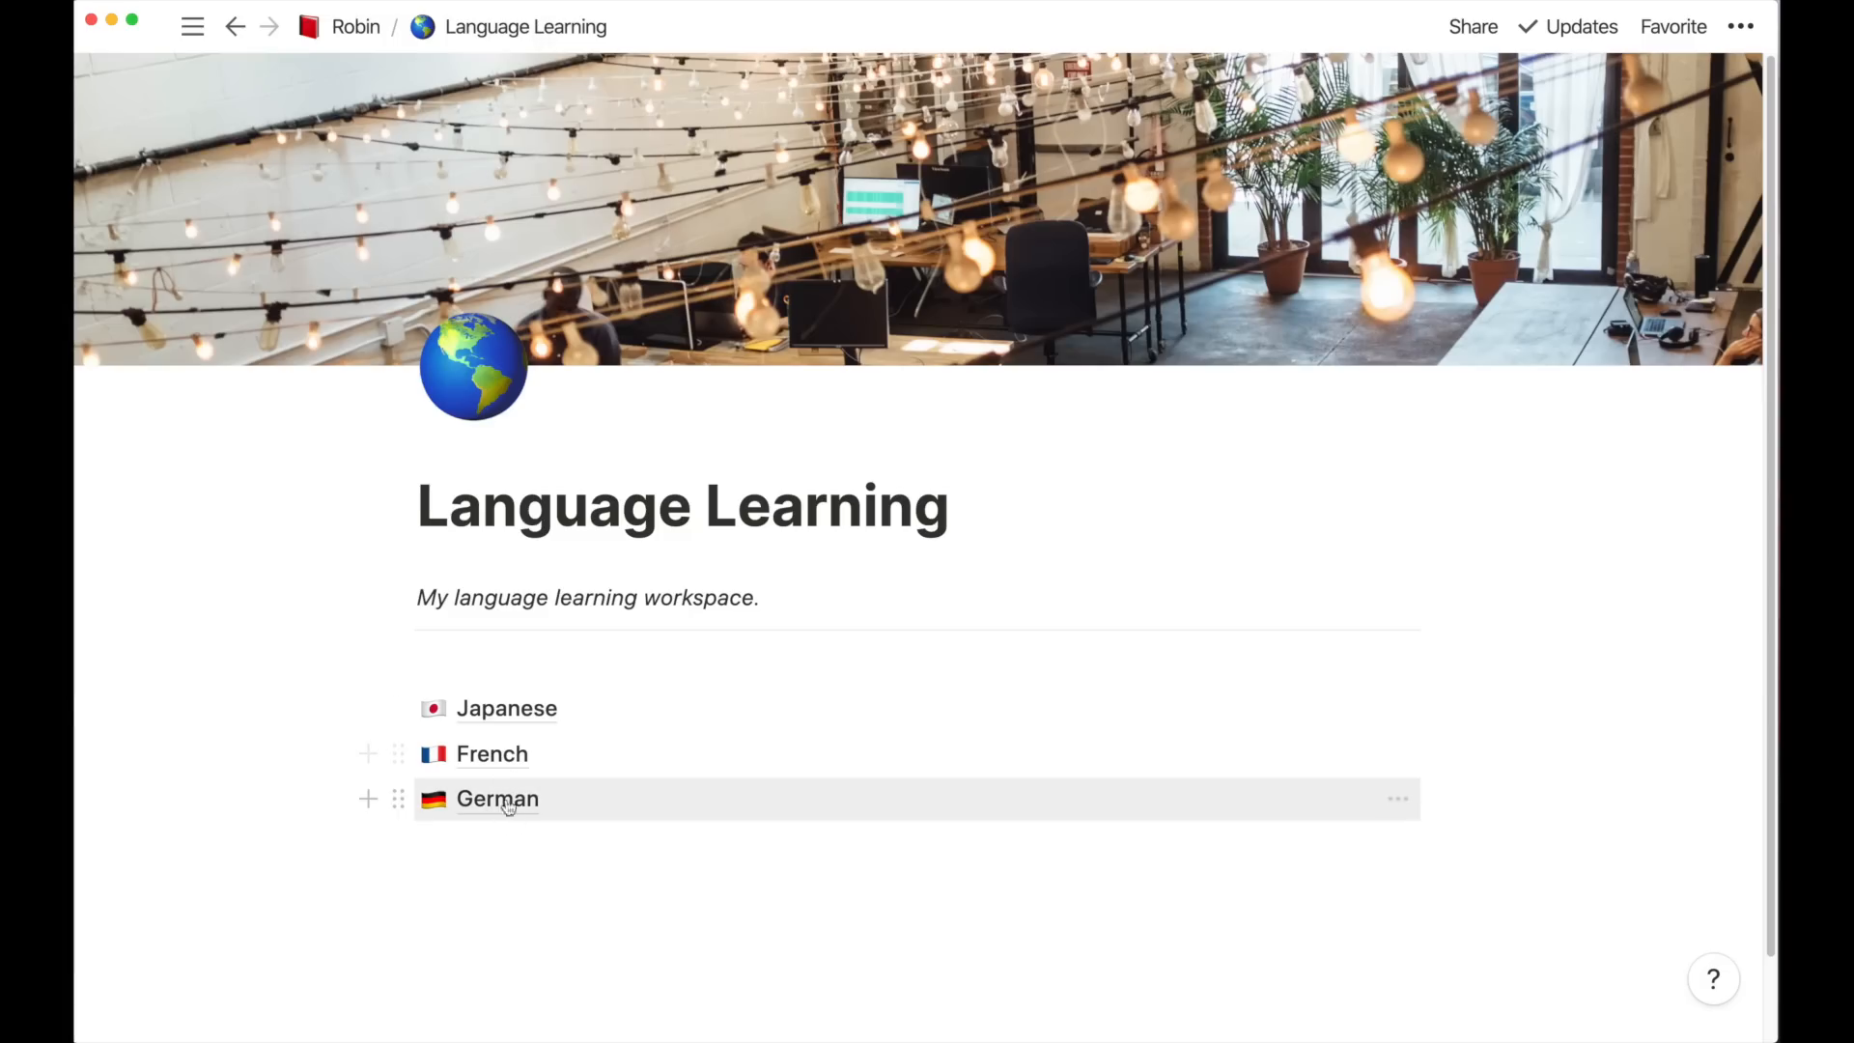
Open the Japanese page's Phrases sub-page and add a text column named German to the Episode 01 table
{"action": "left_click", "coordinate": [501, 711]}
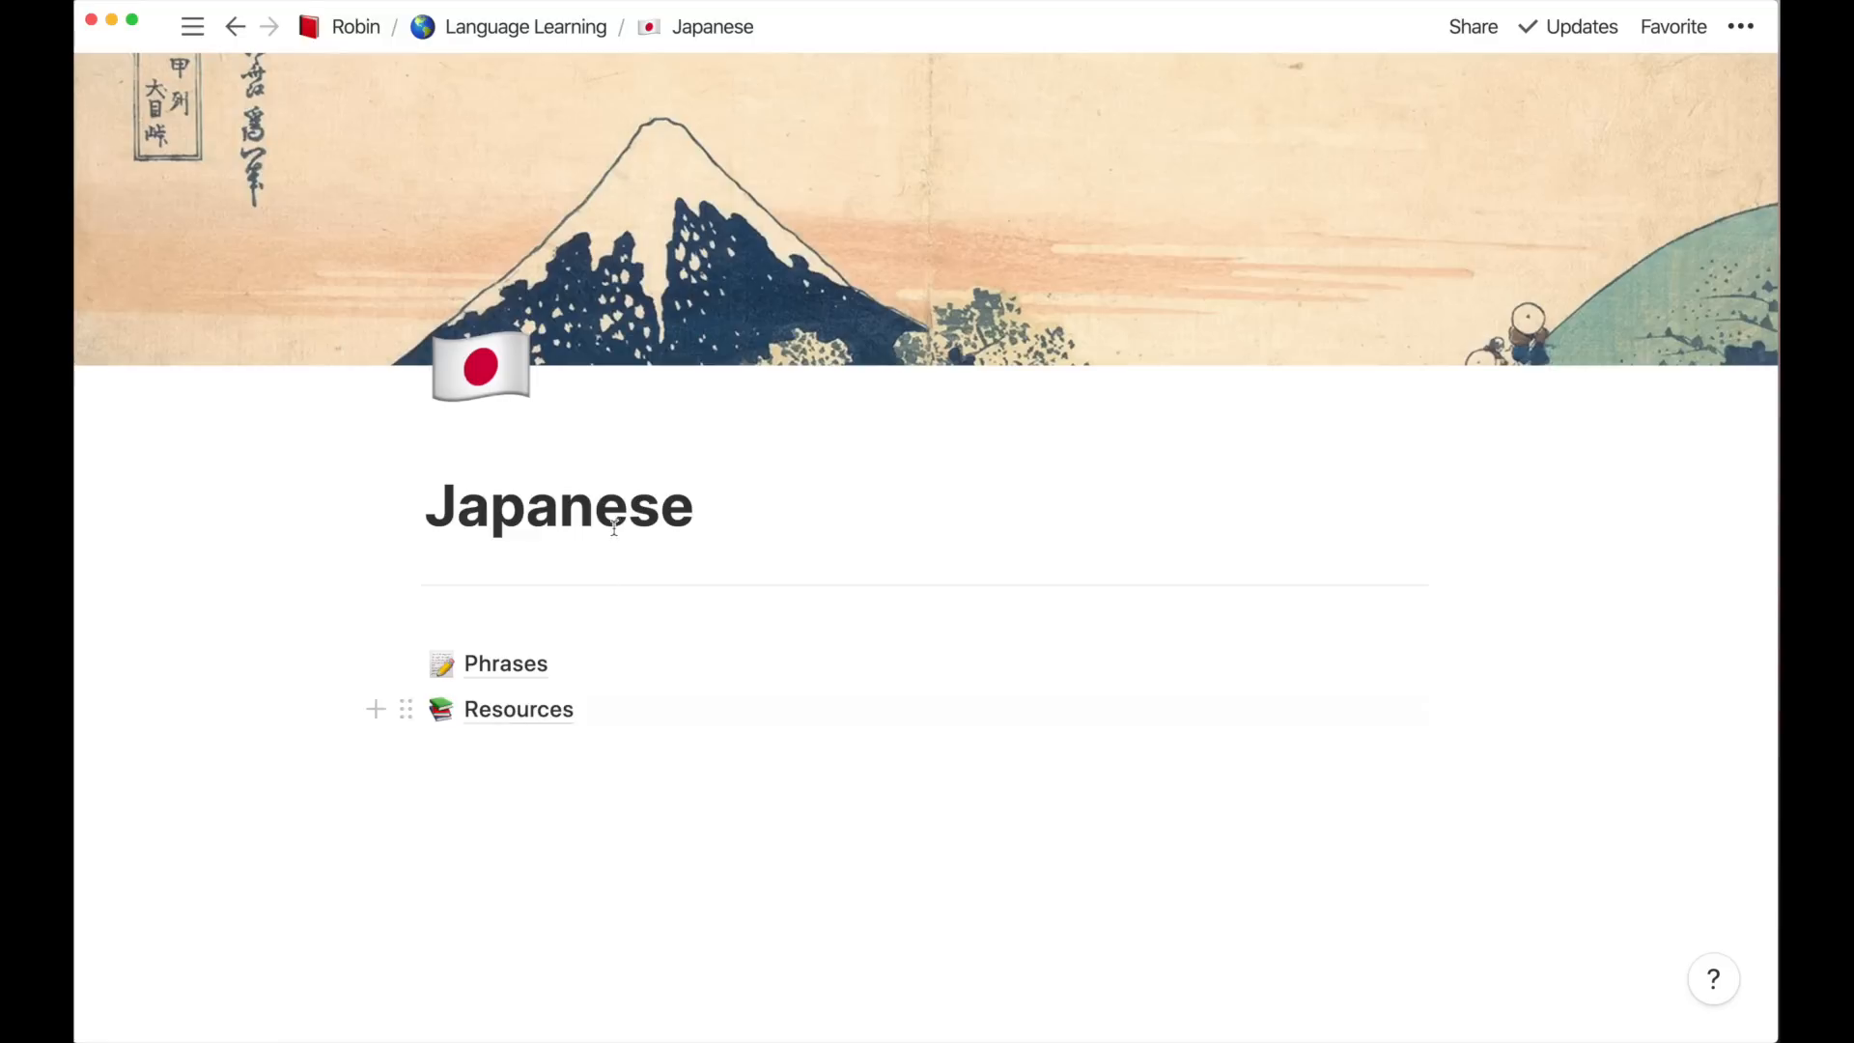
{"action": "left_click", "coordinate": [510, 679]}
{"action": "scroll", "coordinate": [930, 756], "scroll_direction": "down", "scroll_amount": 3}
{"action": "scroll", "coordinate": [929, 756], "scroll_direction": "down", "scroll_amount": 10}
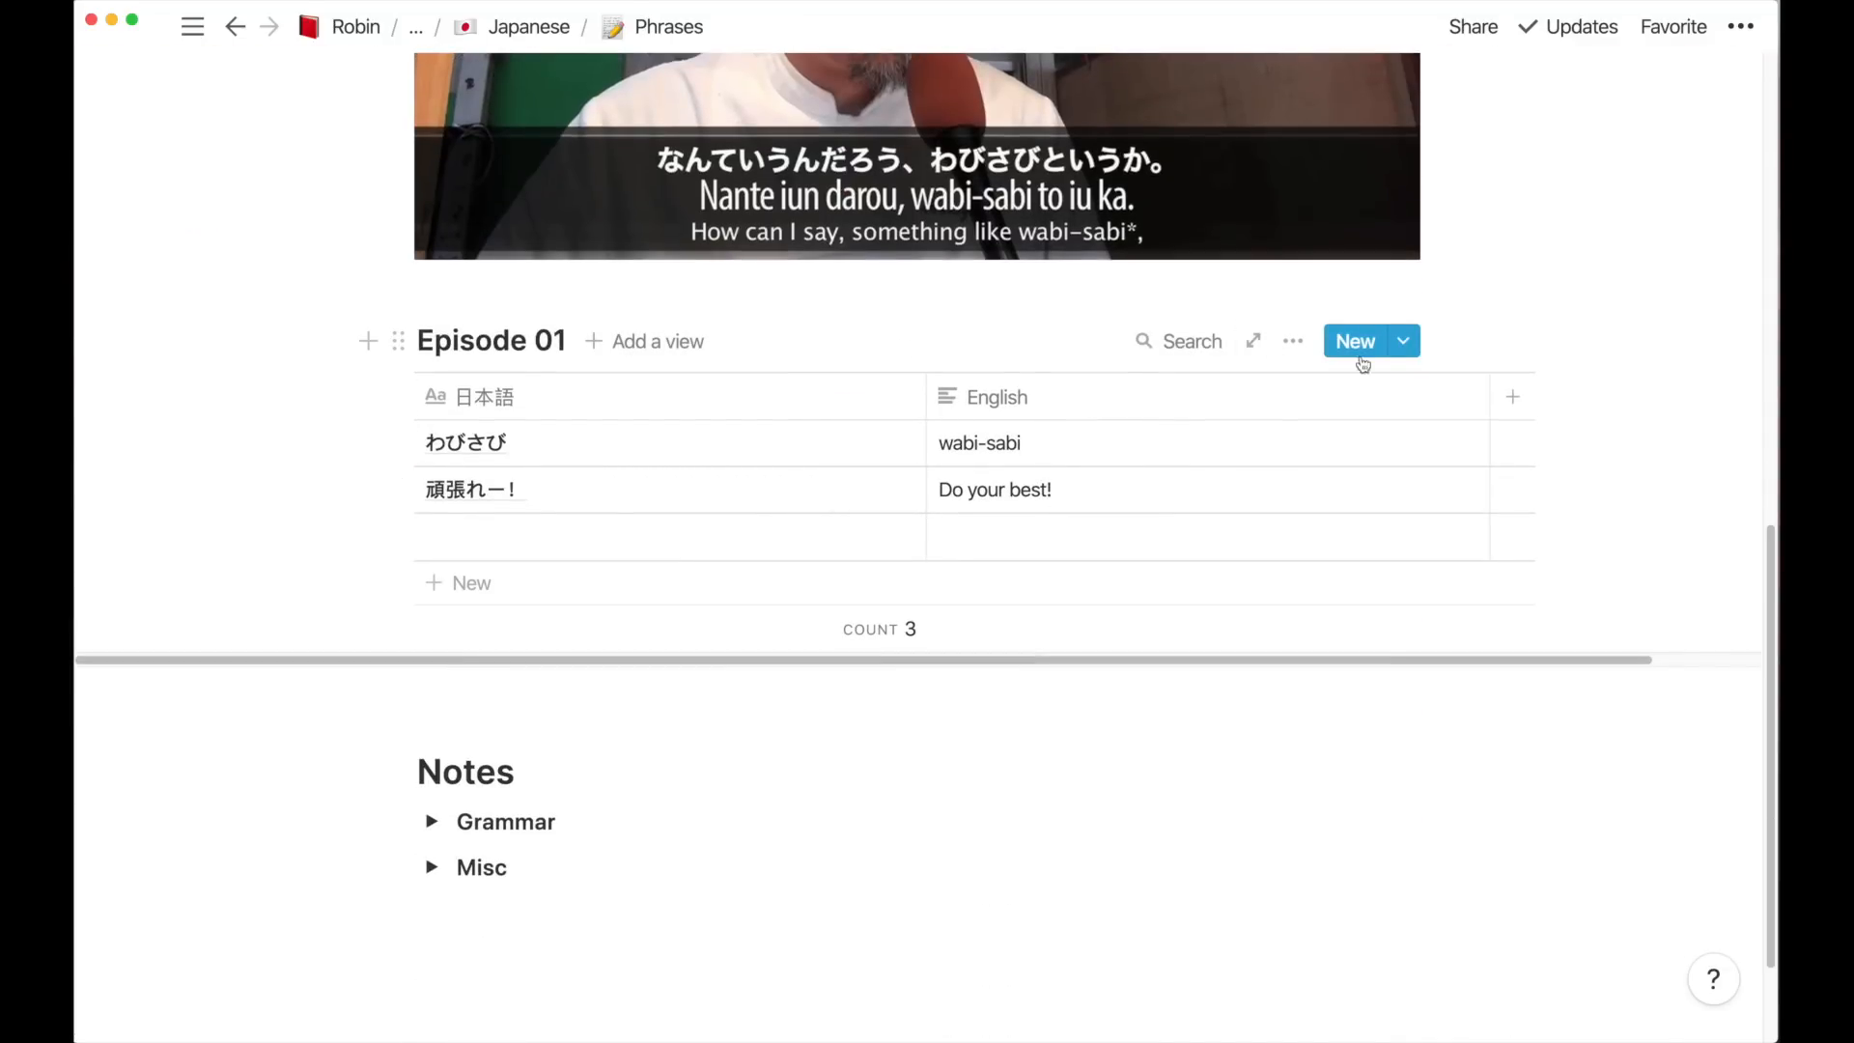
{"action": "left_click", "coordinate": [1514, 397]}
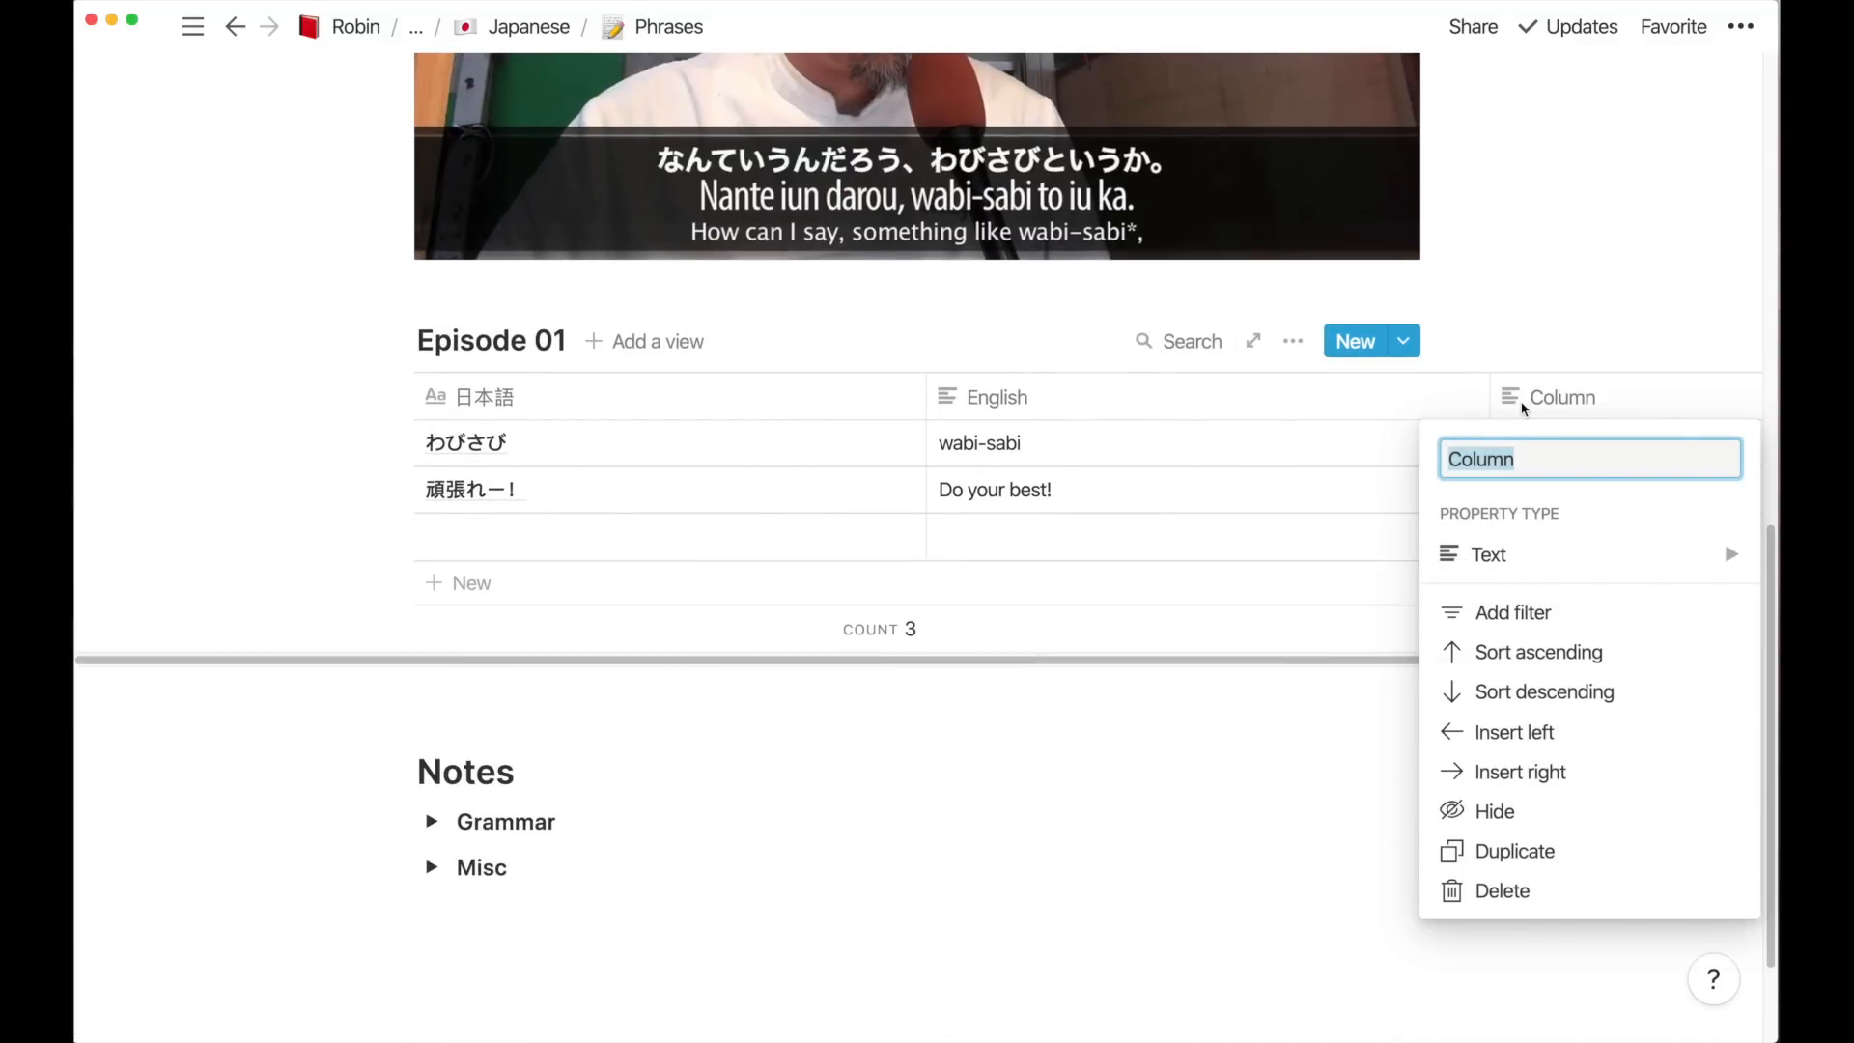
{"action": "type", "text": "Ja"}
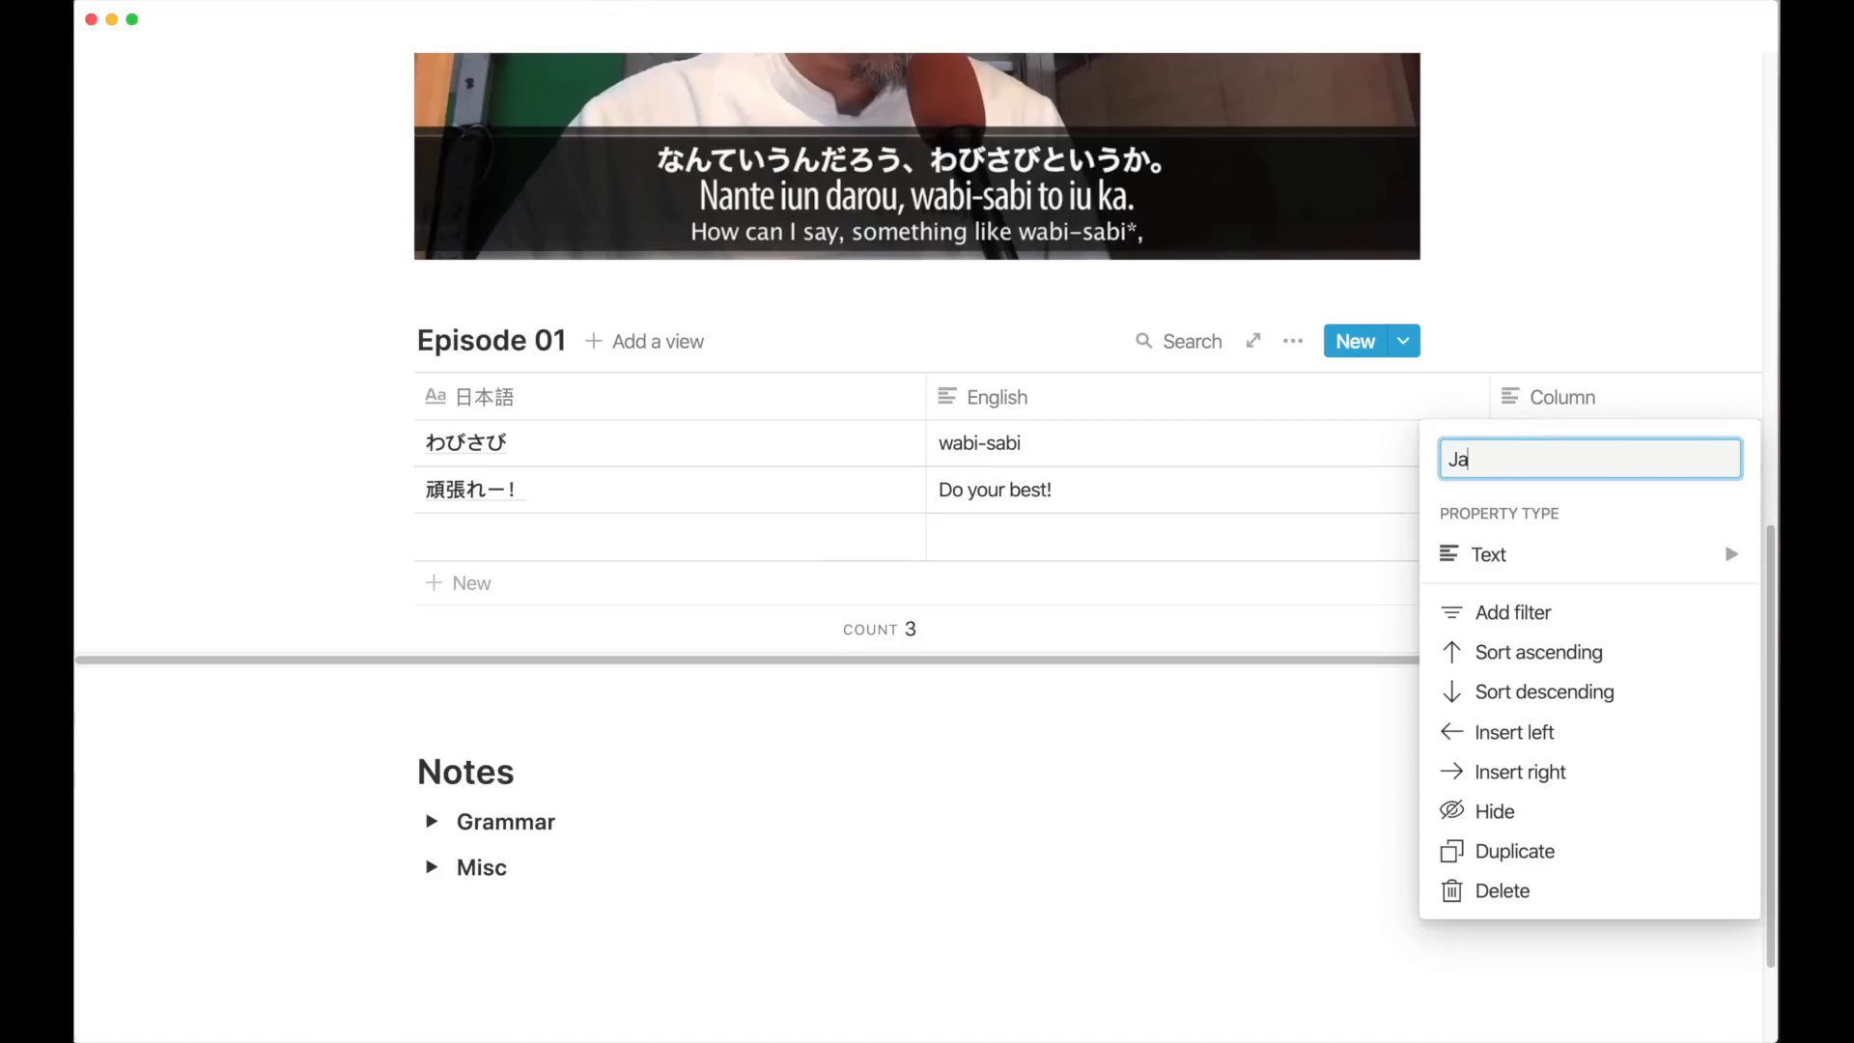
{"action": "key", "text": "BackSpace"}
{"action": "type", "text": "German"}
{"action": "key", "text": "Return"}
Remove the German column from the Episode 01 table and adjust the English column's width
{"action": "left_click_drag", "start_coordinate": [1490, 397], "coordinate": [1373, 397]}
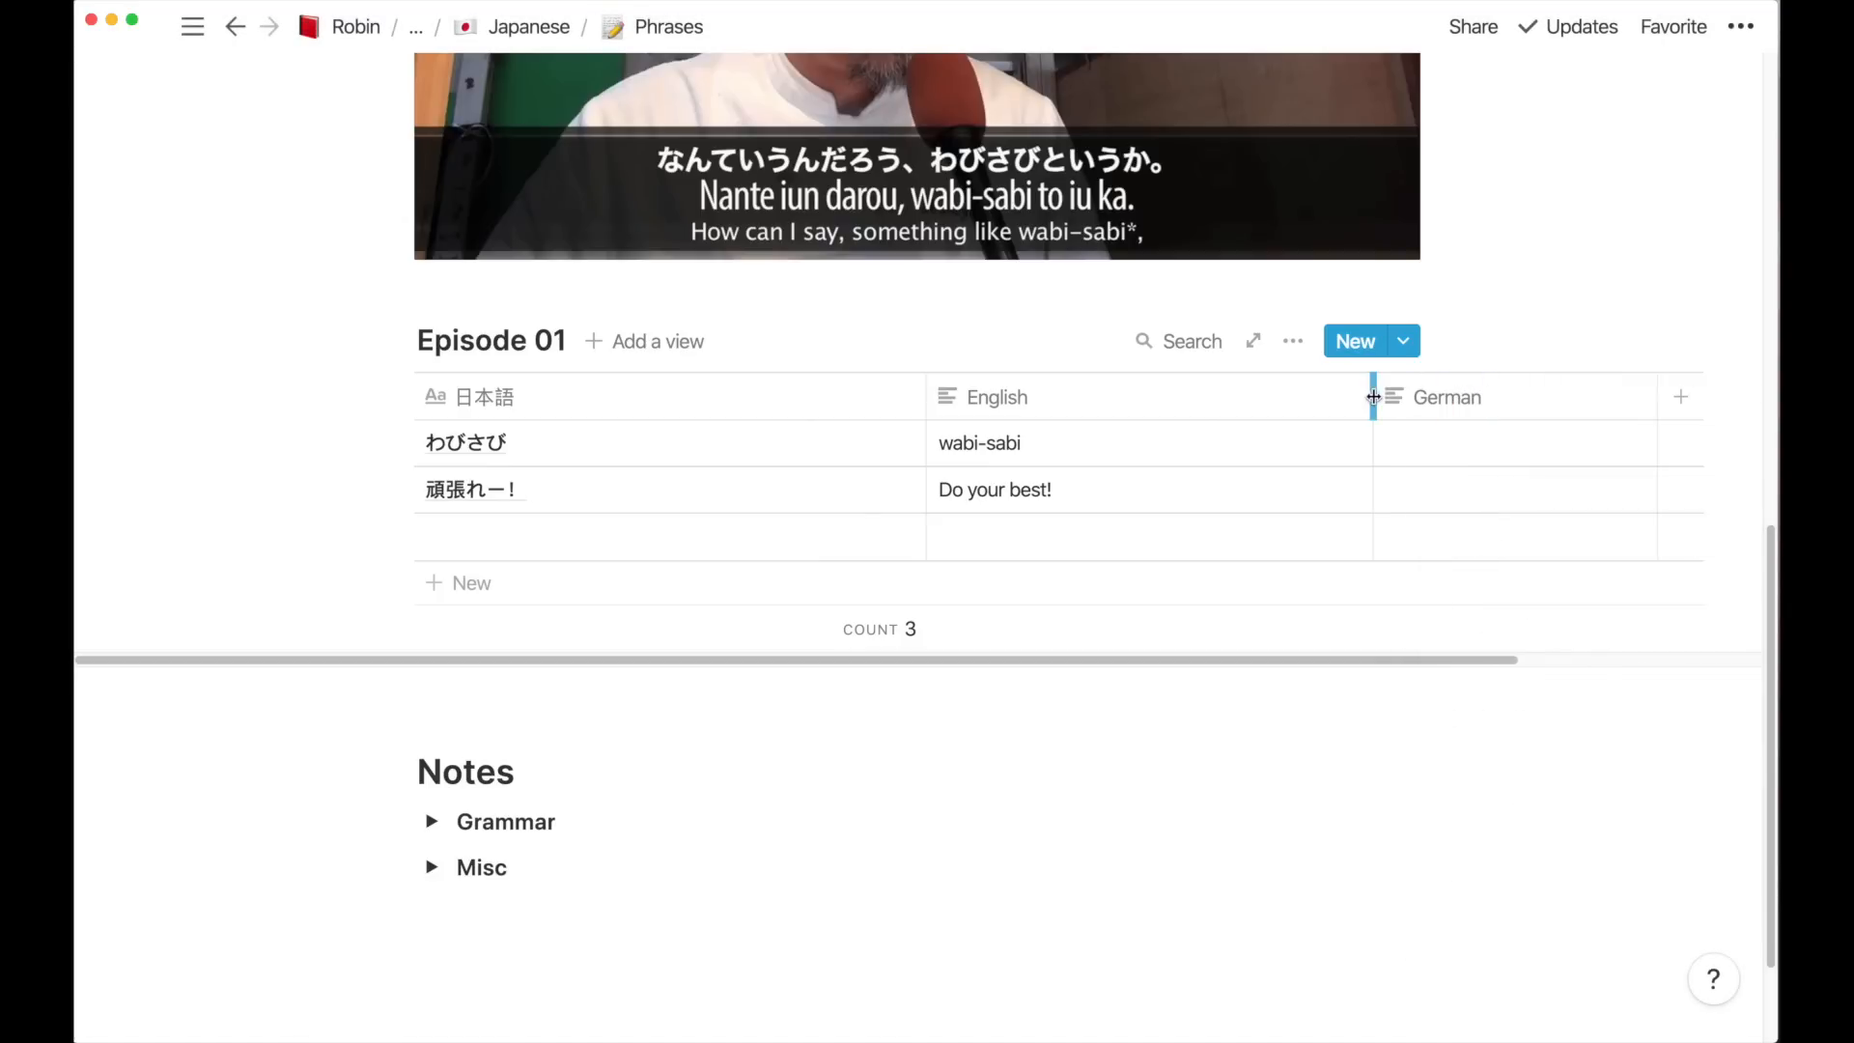
{"action": "left_click", "coordinate": [1448, 440]}
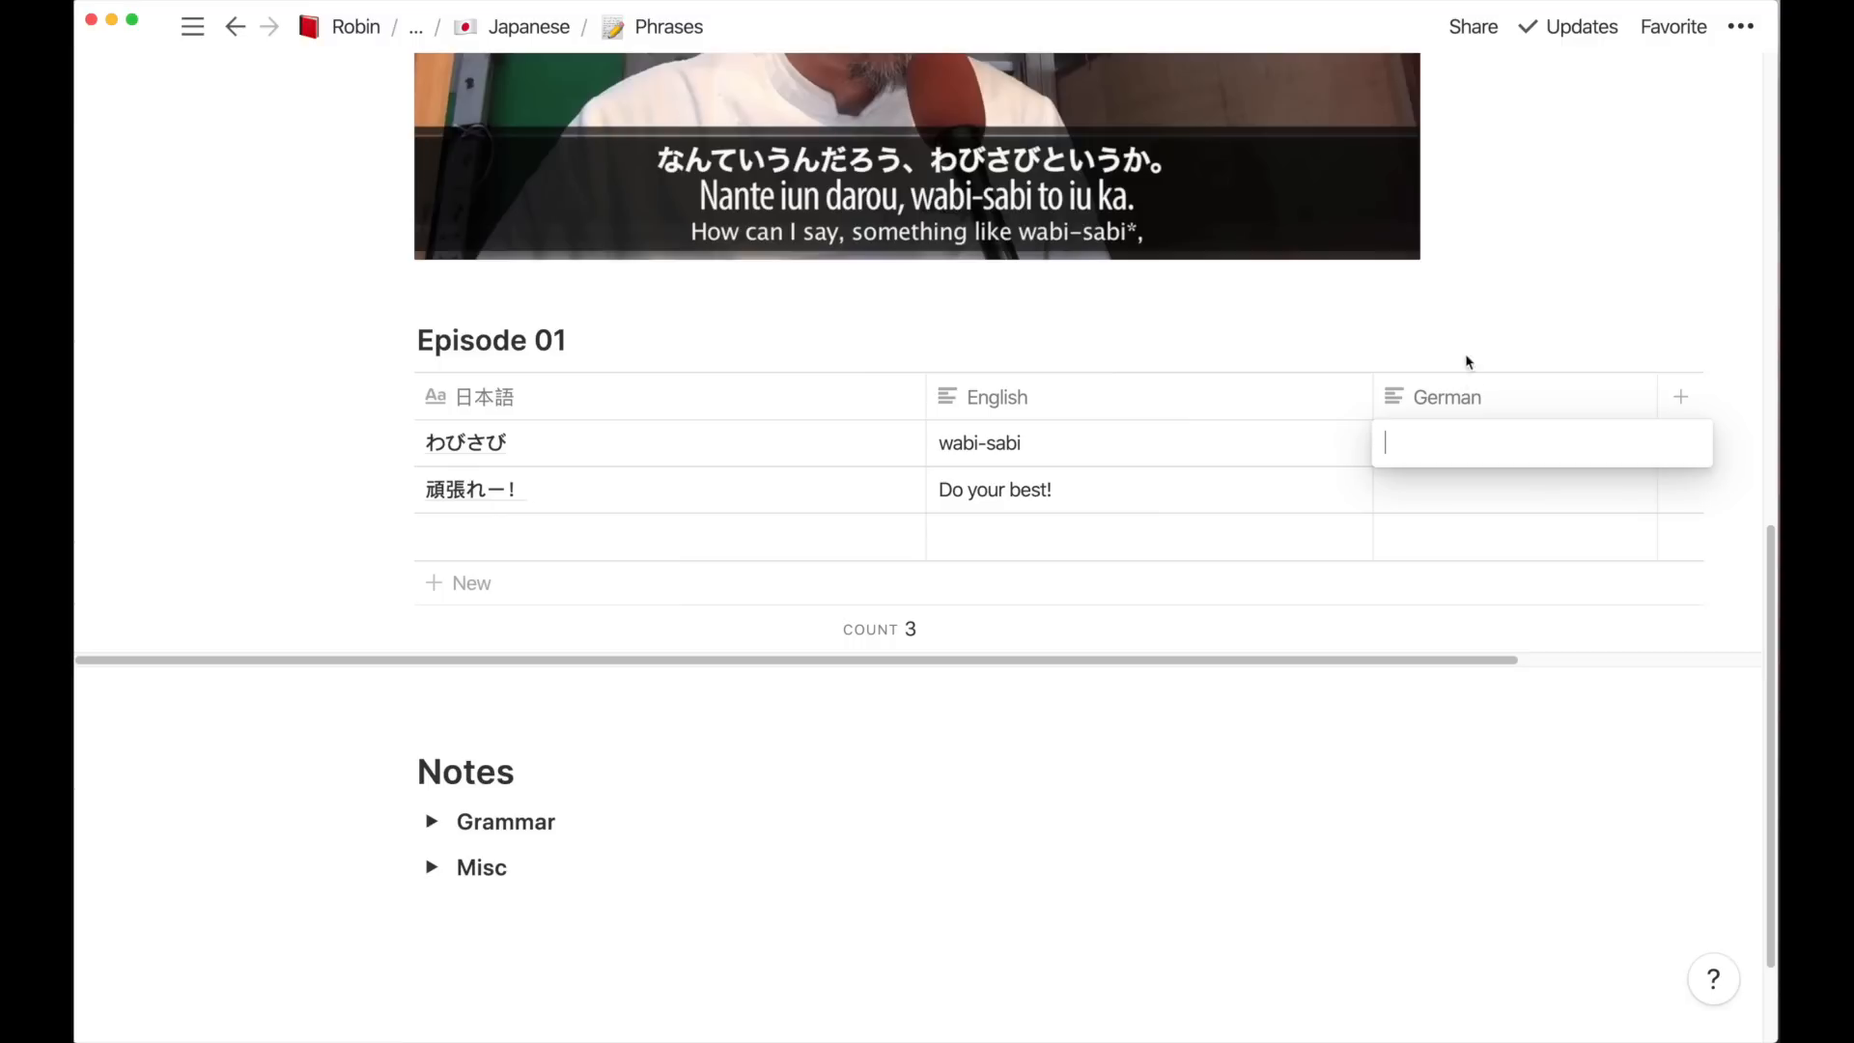
{"action": "left_click", "coordinate": [1453, 397]}
{"action": "left_click_drag", "start_coordinate": [1373, 391], "coordinate": [1453, 389]}
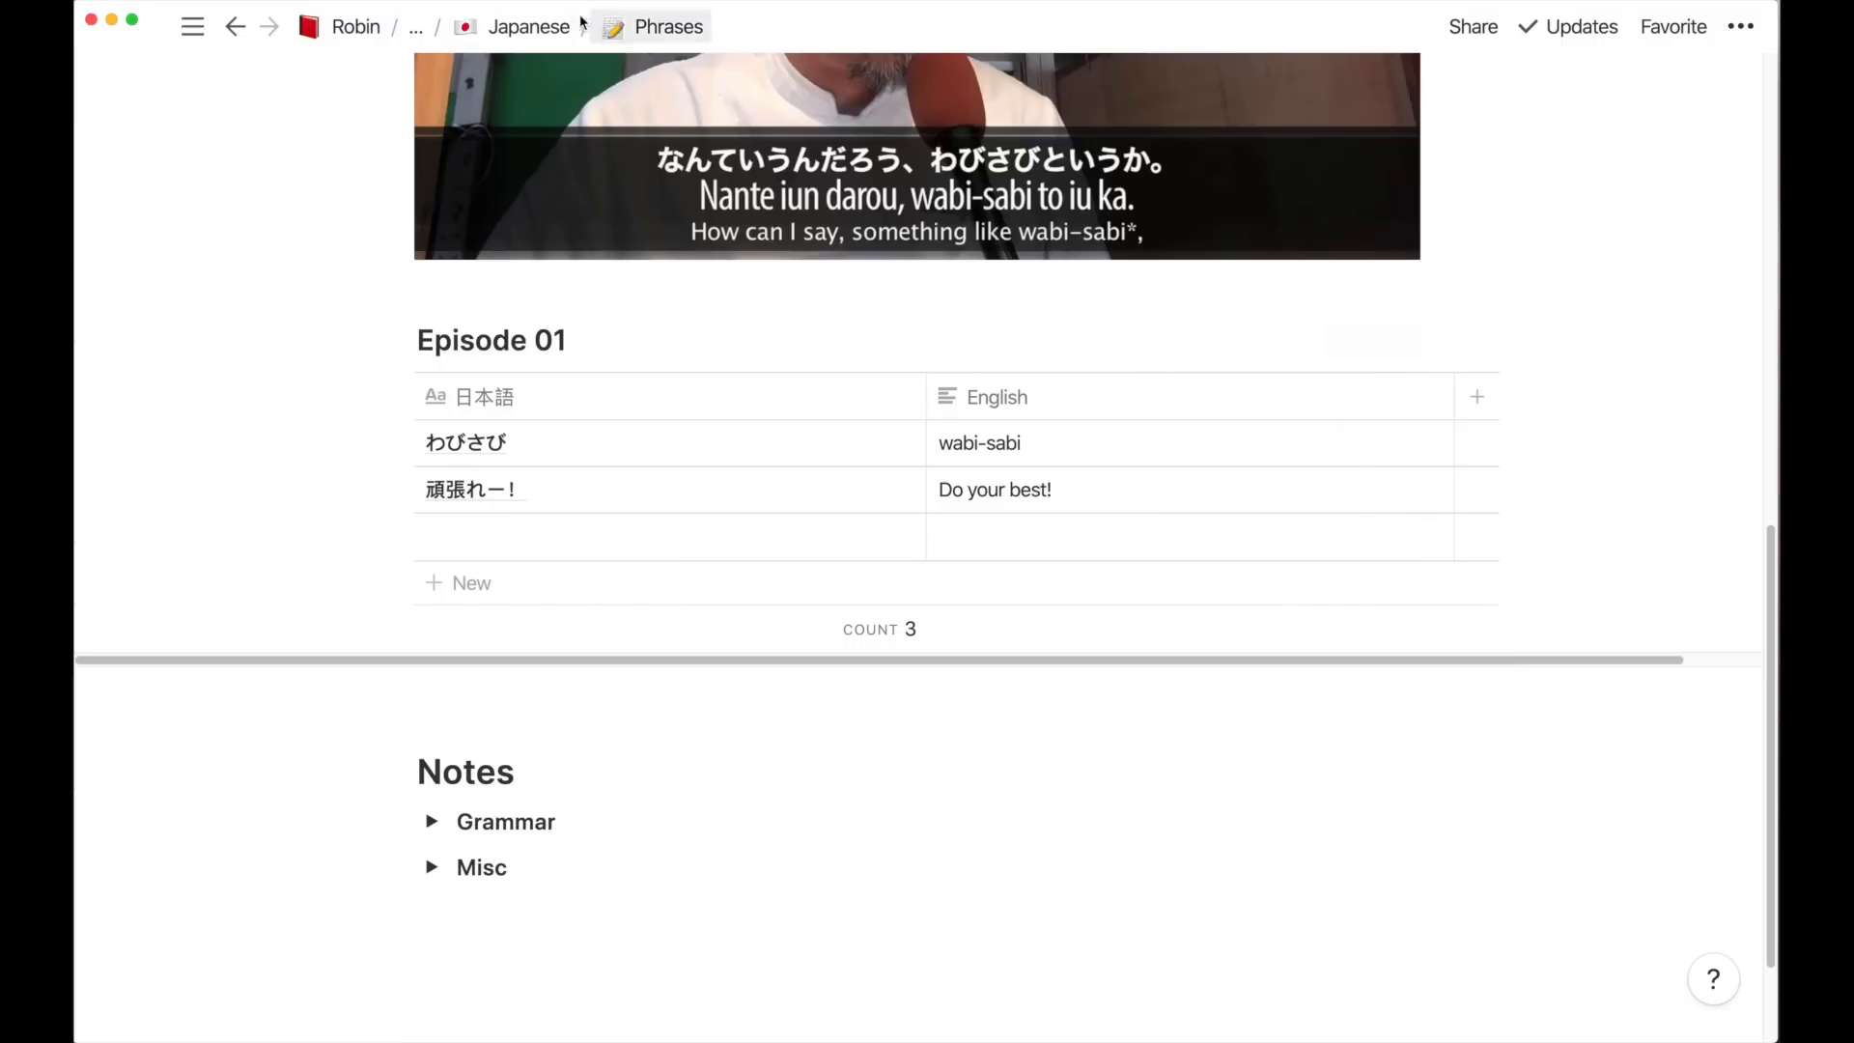
Return to the Language Learning page and add empty lines between the divider and the Japanese page link
{"action": "left_click", "coordinate": [565, 26]}
{"action": "left_click", "coordinate": [354, 26]}
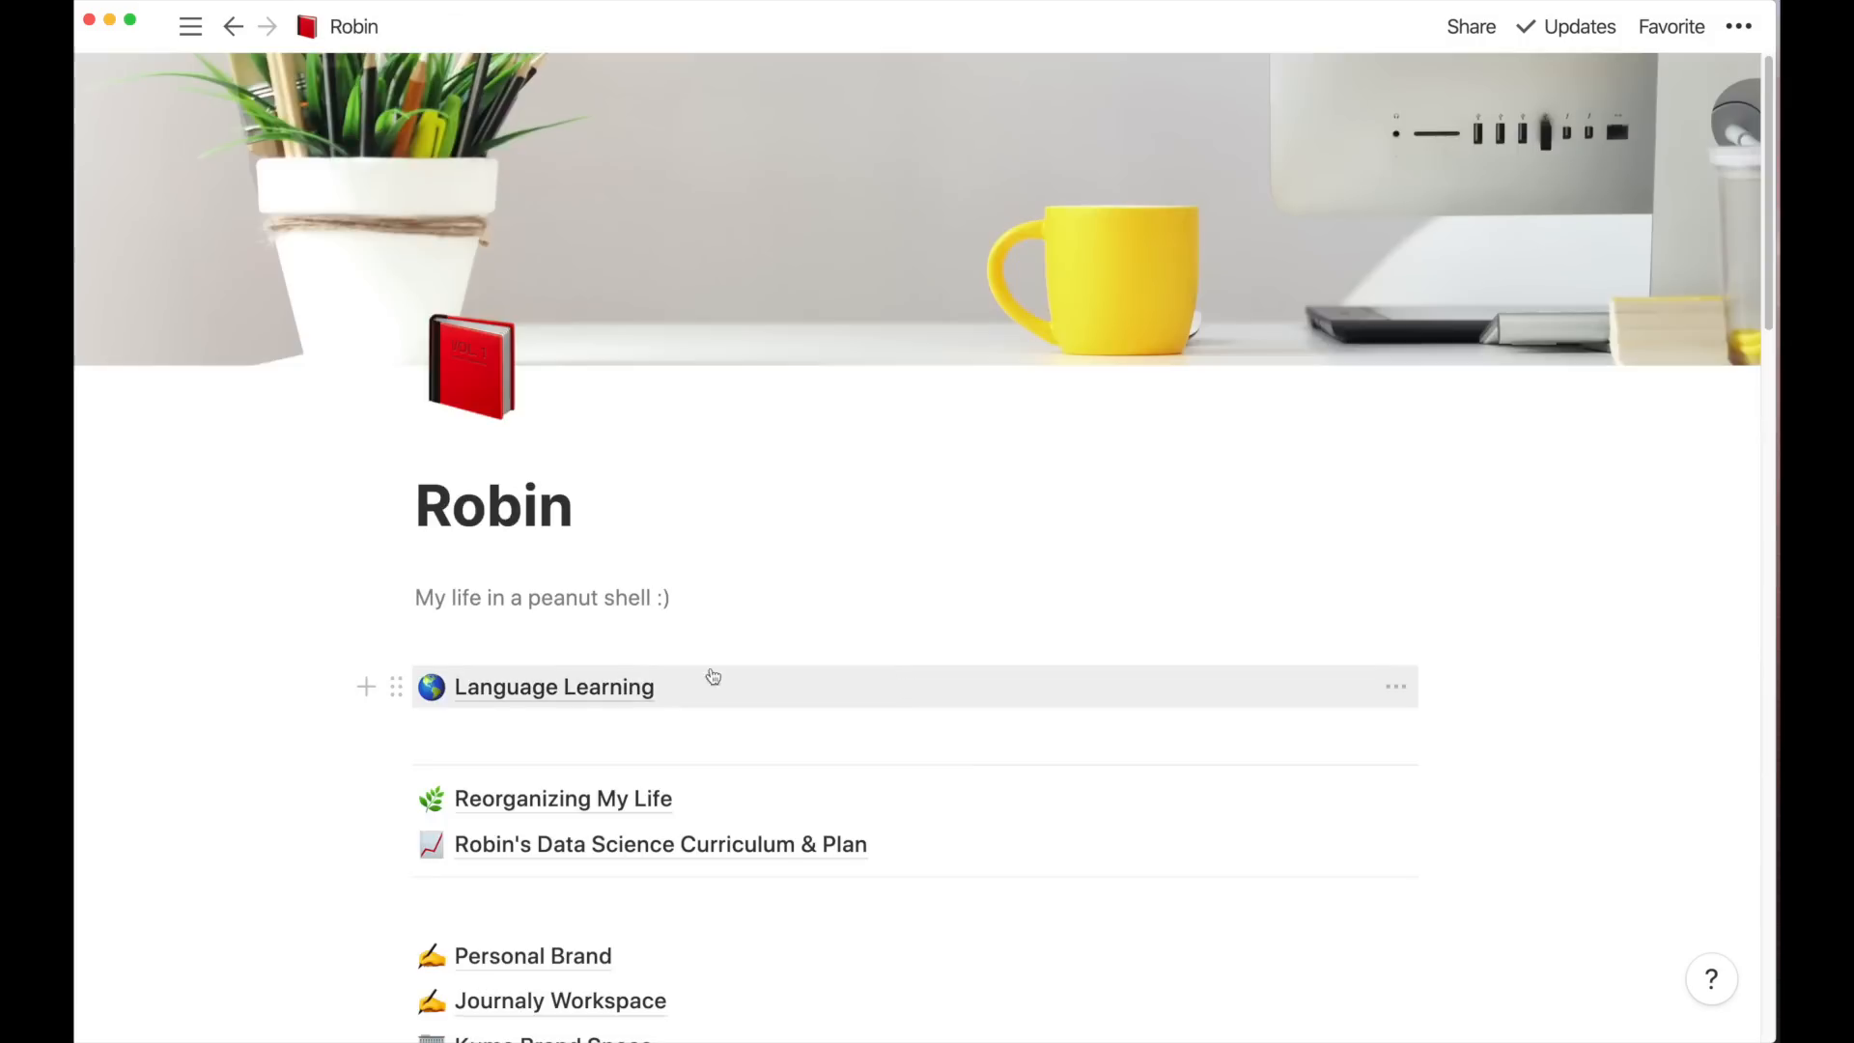
{"action": "left_click", "coordinate": [475, 691]}
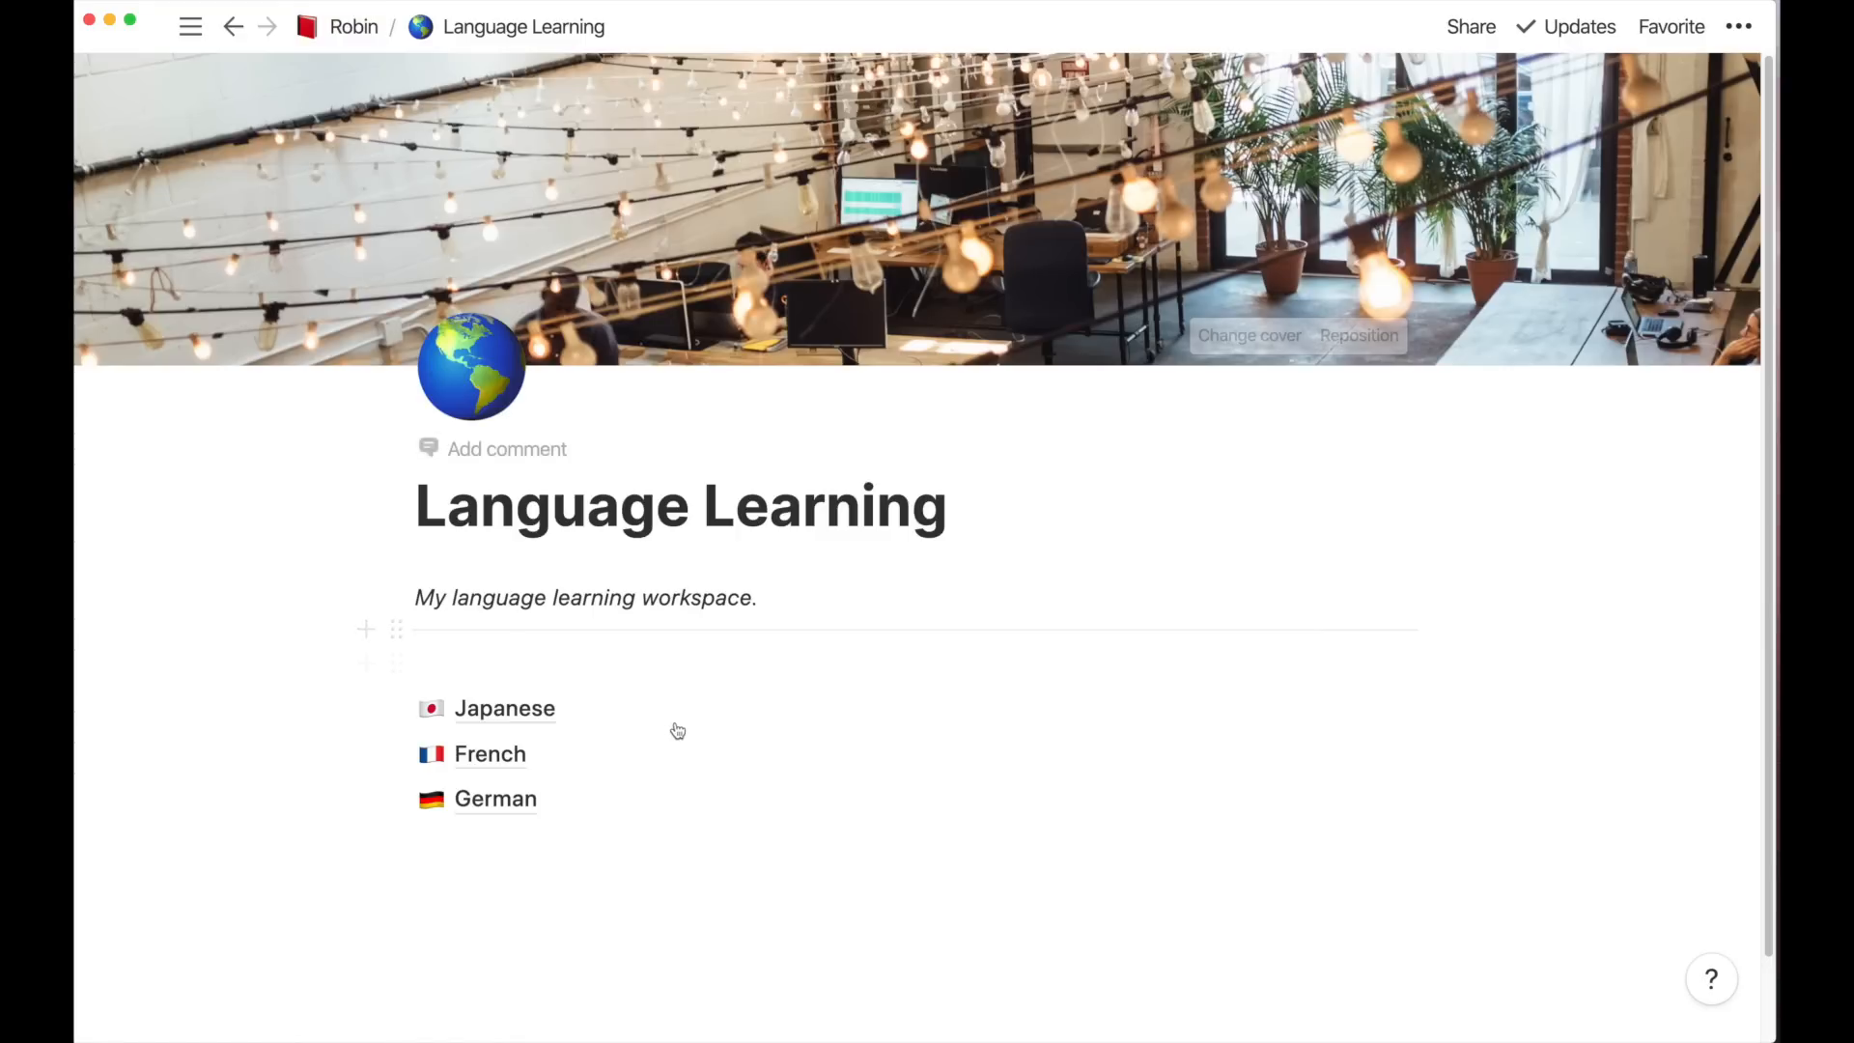
{"action": "left_click", "coordinate": [574, 665]}
{"action": "key", "text": "Return"}
{"action": "key", "text": "Up"}
{"action": "key", "text": "Return"}
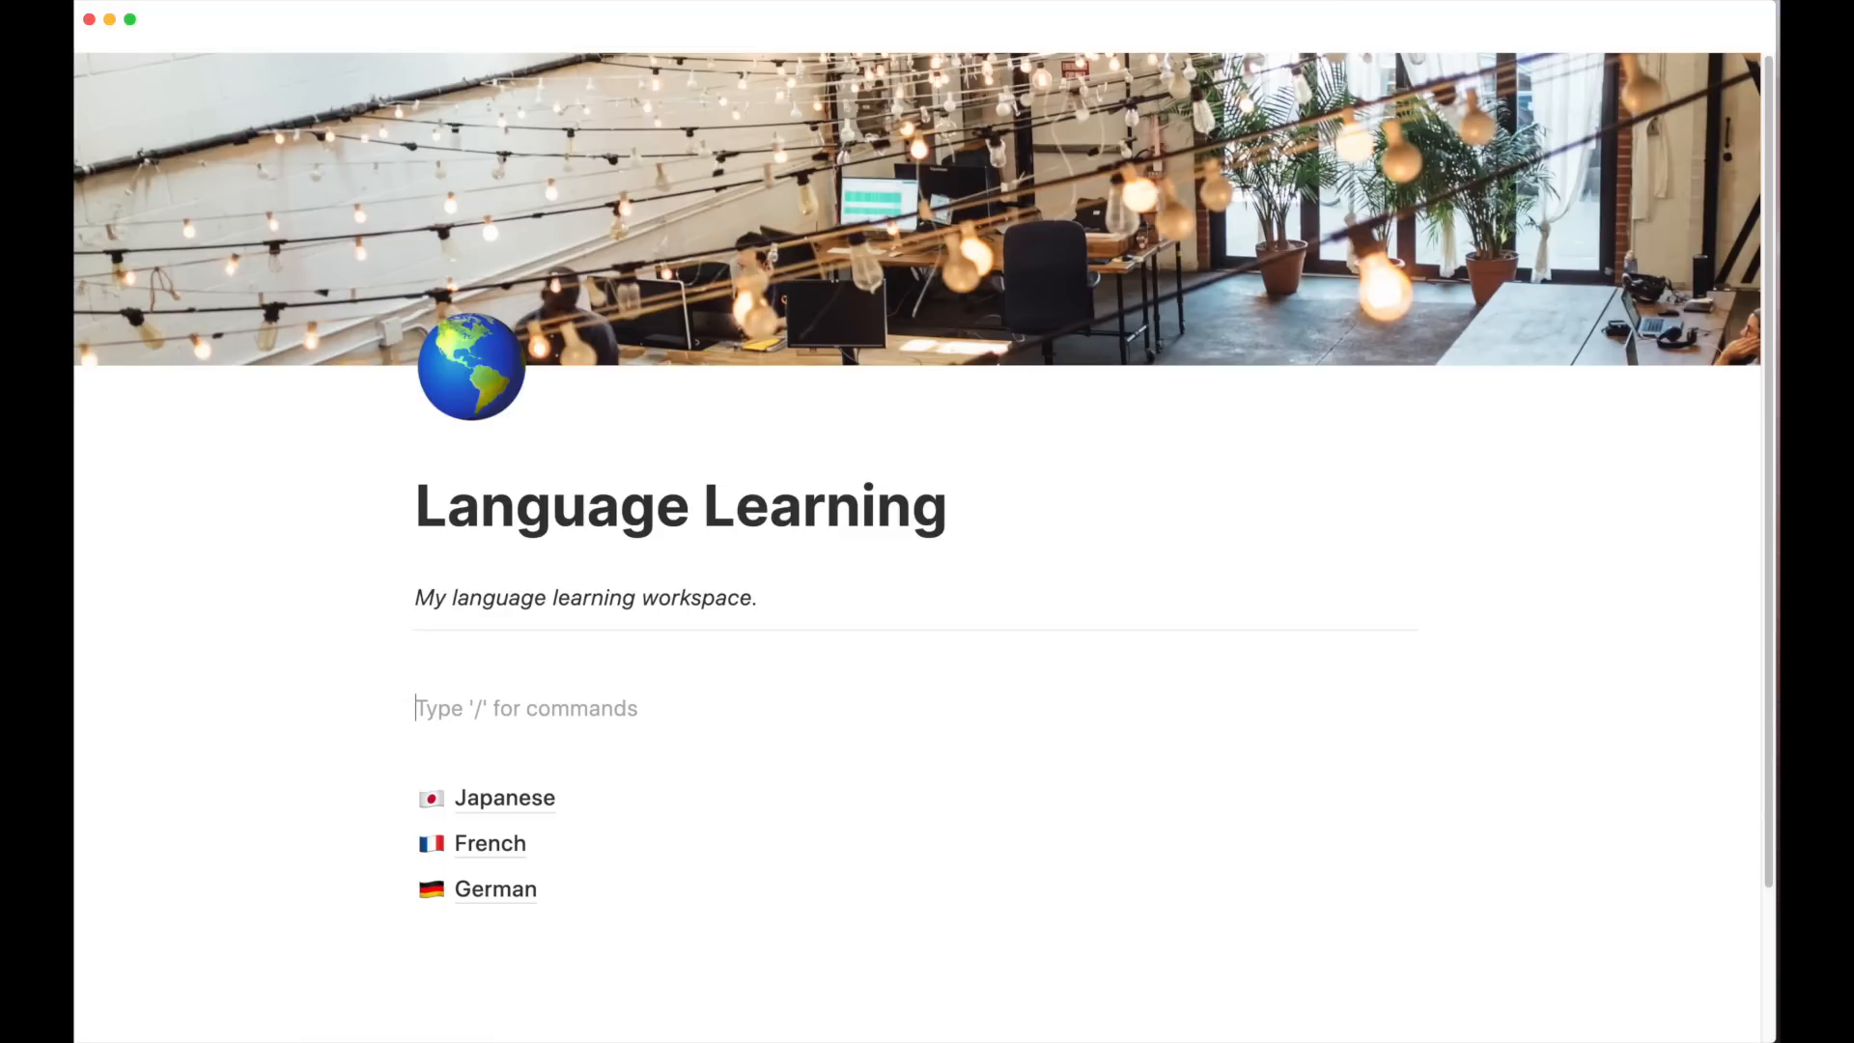
{"action": "type", "text": "/b"}
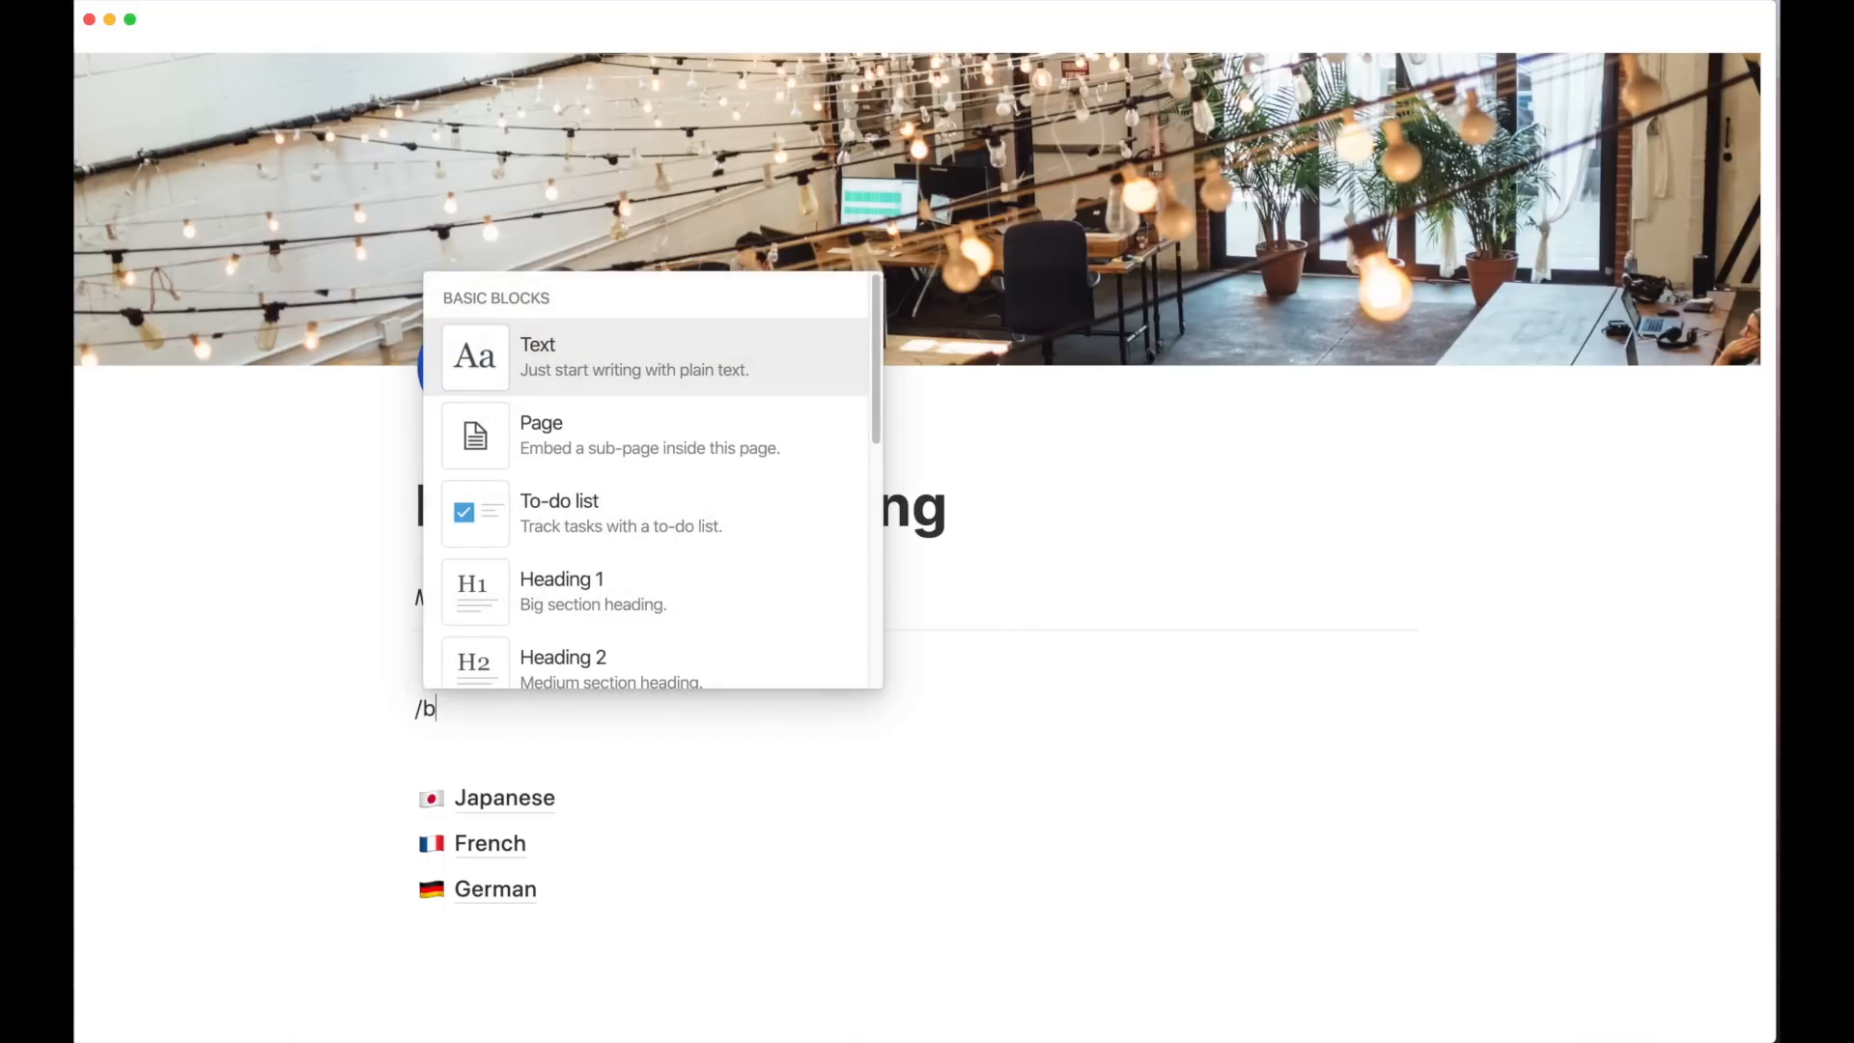
{"action": "type", "text": "oa"}
{"action": "key", "text": "Return"}
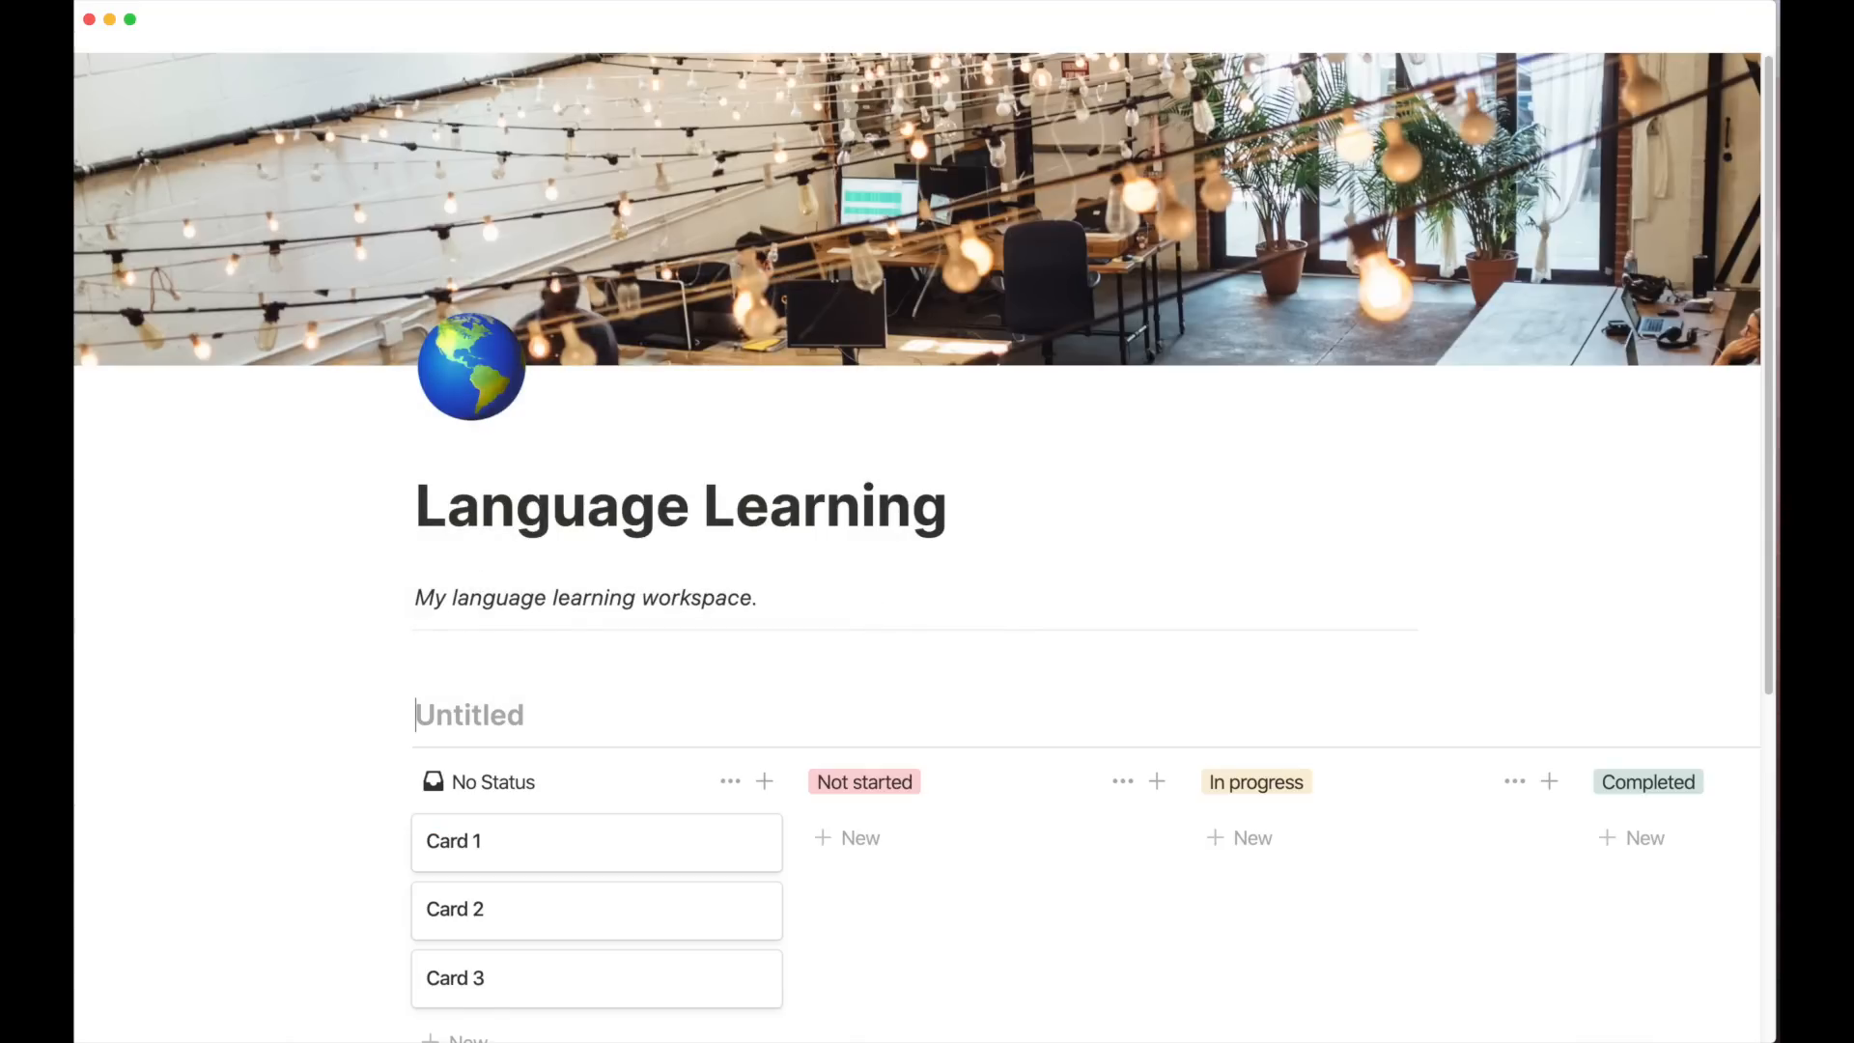
{"action": "scroll", "coordinate": [917, 579], "scroll_direction": "down", "scroll_amount": 3}
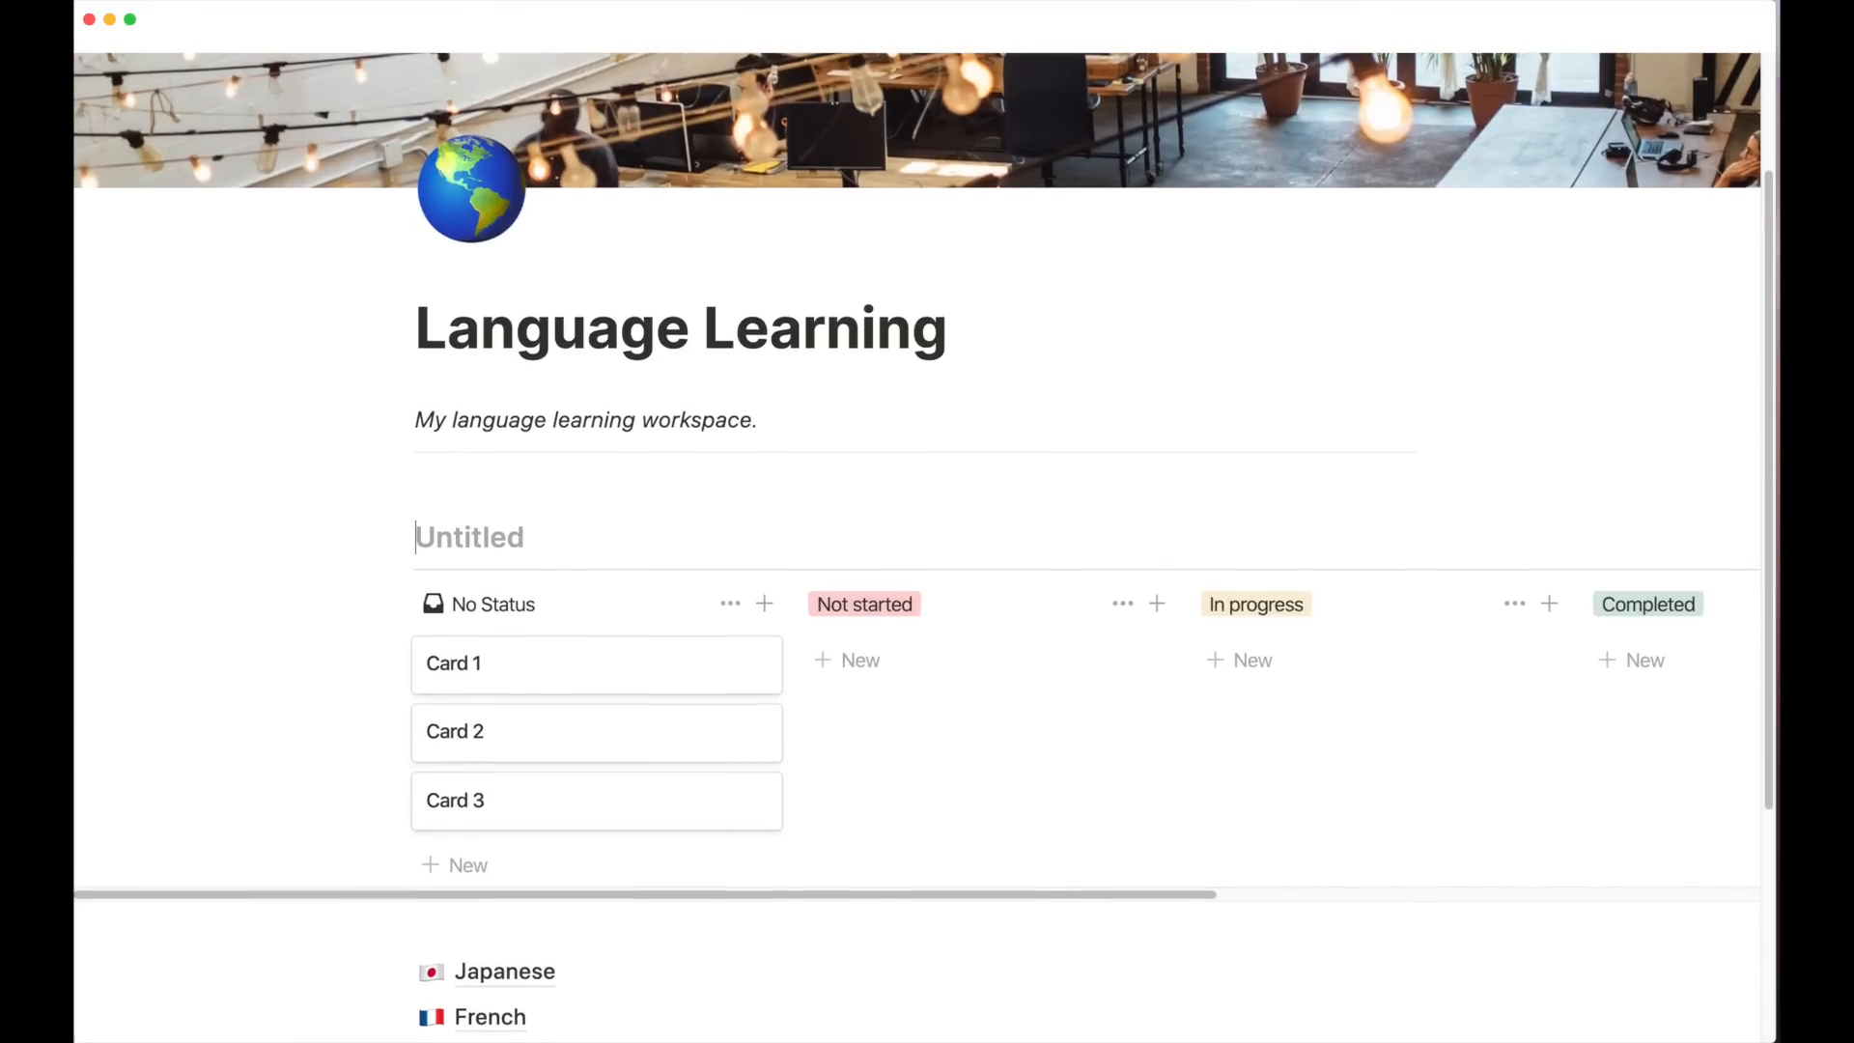
{"action": "key", "text": "super+z"}
{"action": "key", "text": "BackSpace"}
{"action": "key", "text": "BackSpace"}
{"action": "key", "text": "BackSpace"}
{"action": "key", "text": "BackSpace"}
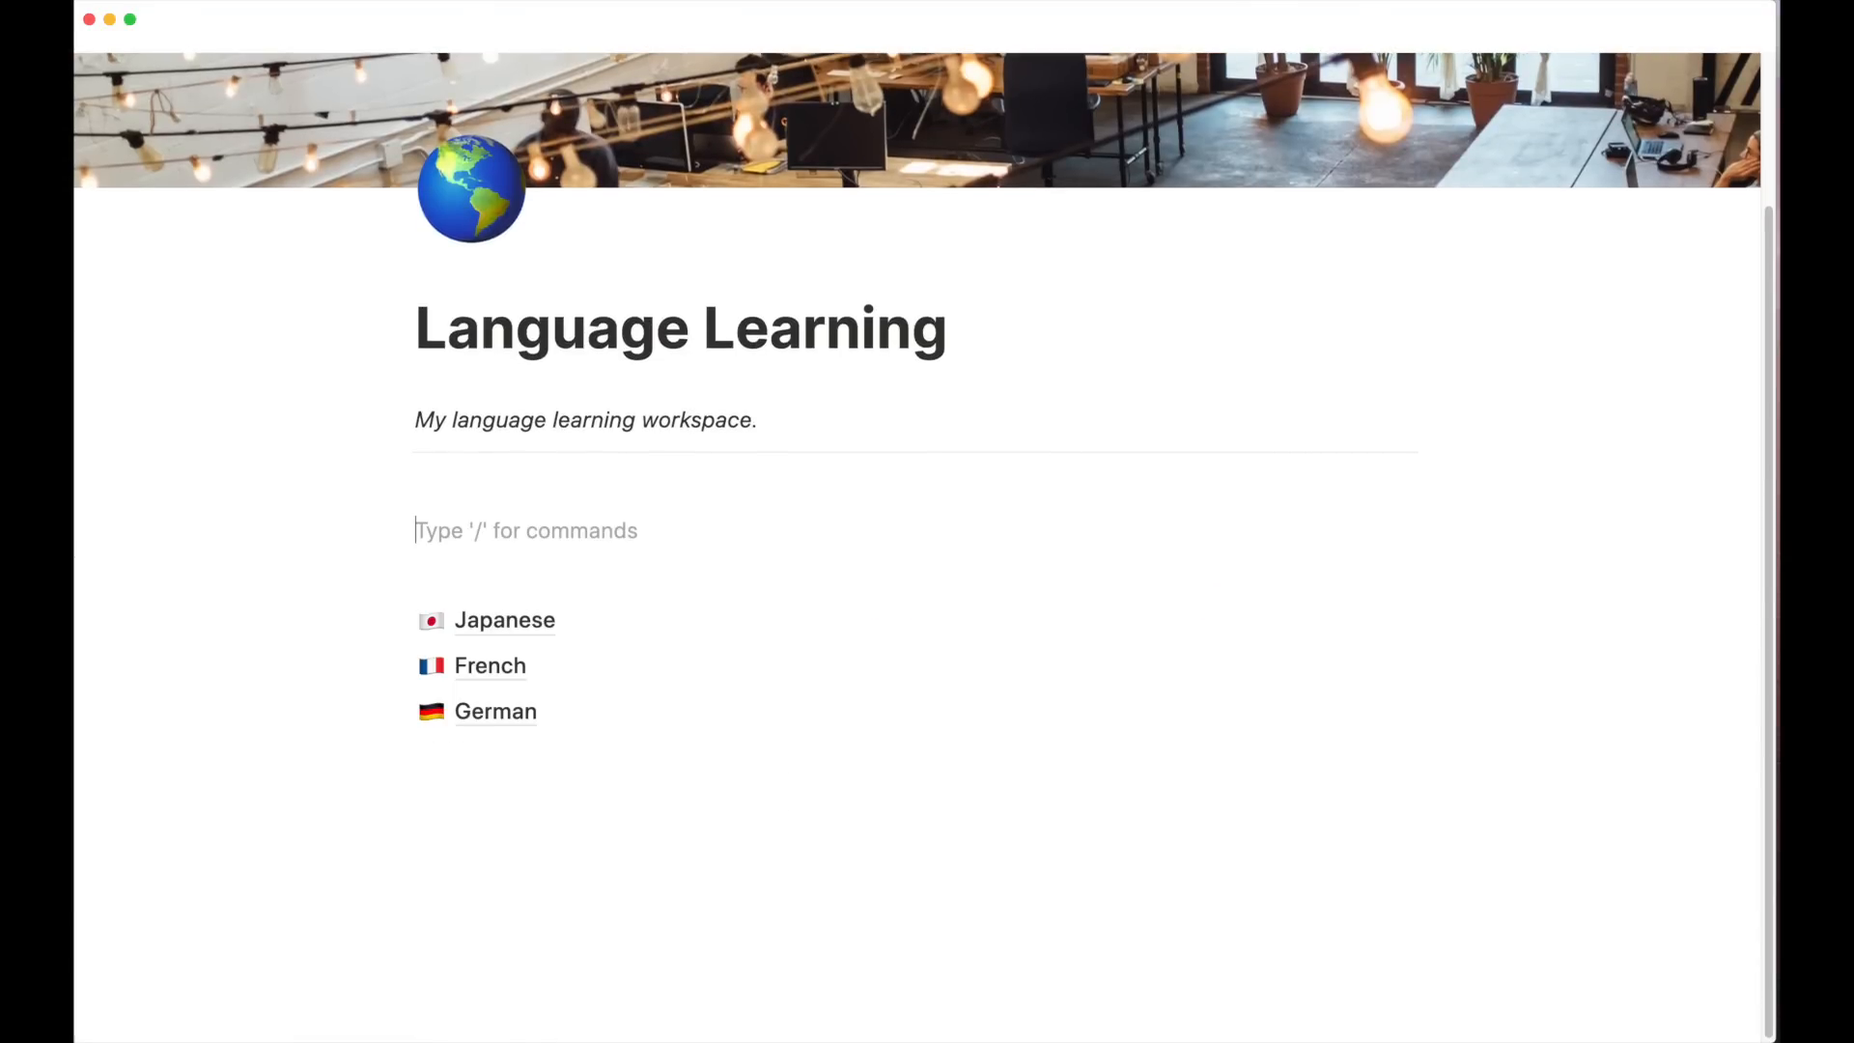
Insert a full-page board above the language pages and title it Activity Tracker
{"action": "type", "text": "/boa"}
{"action": "key", "text": "Down"}
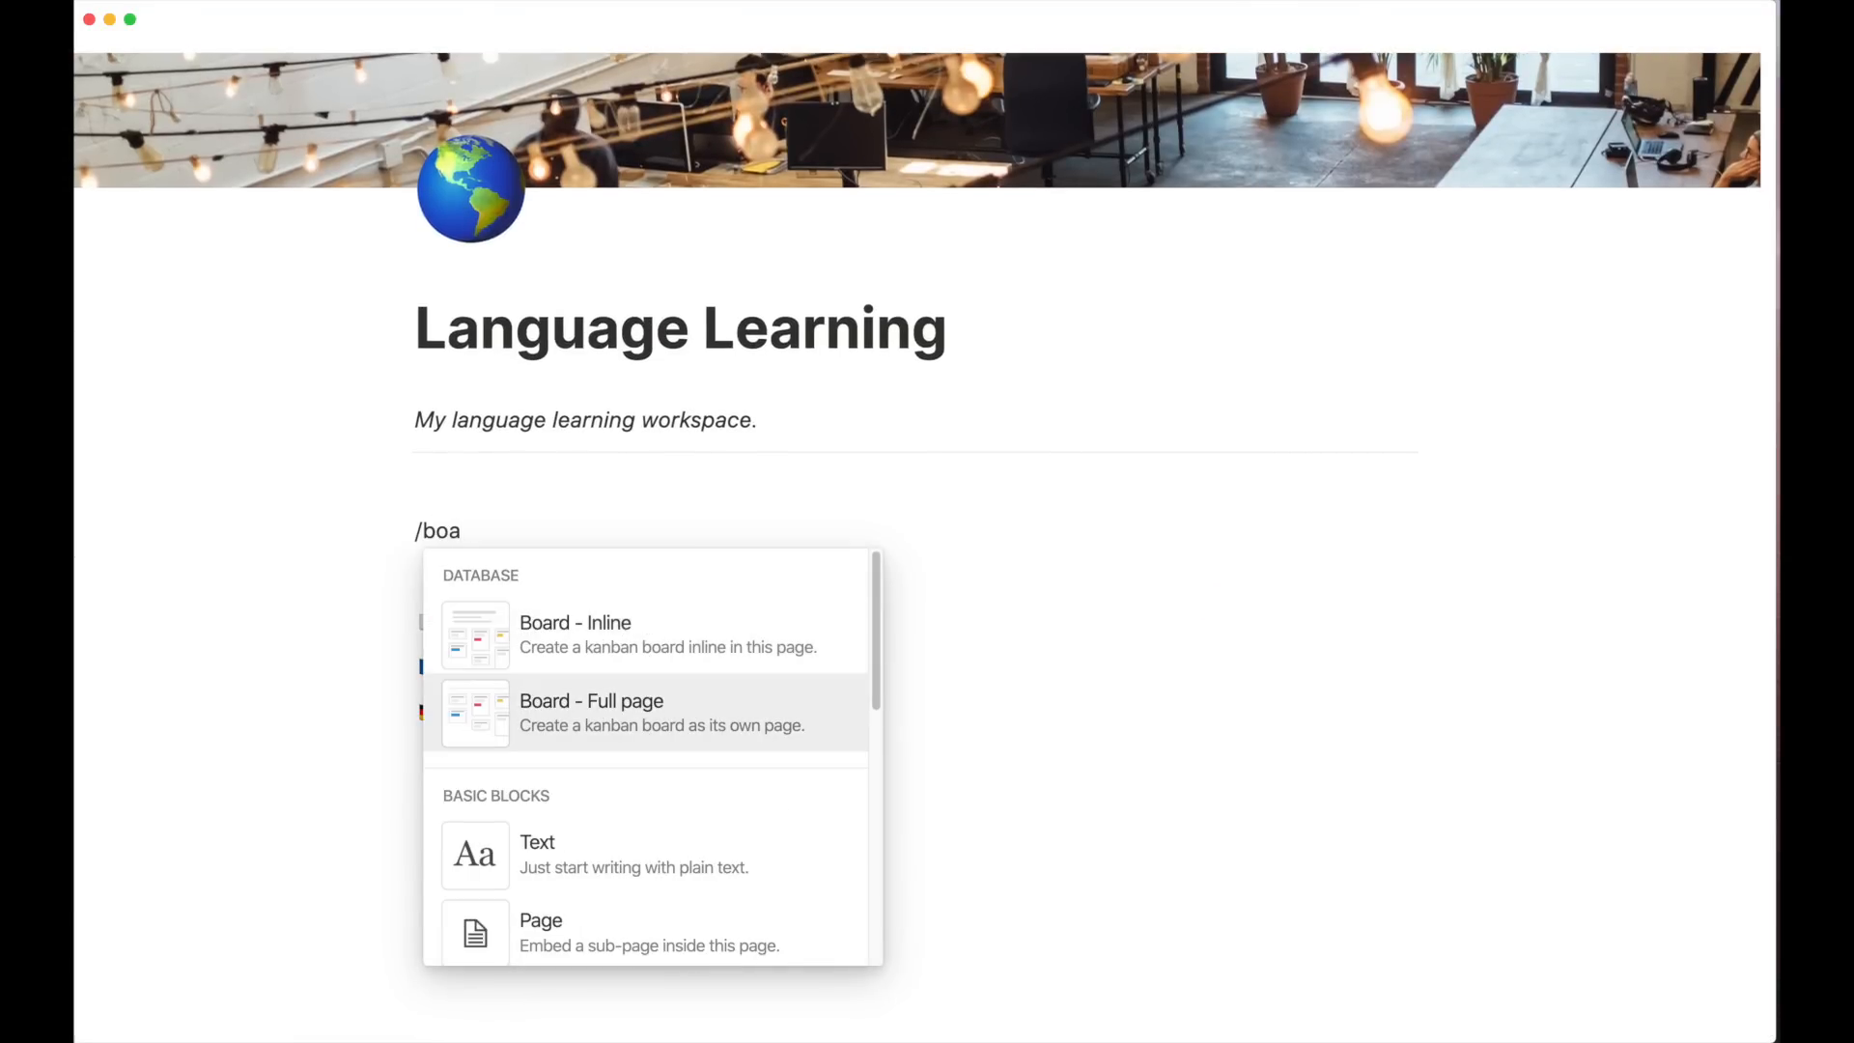
{"action": "key", "text": "Return"}
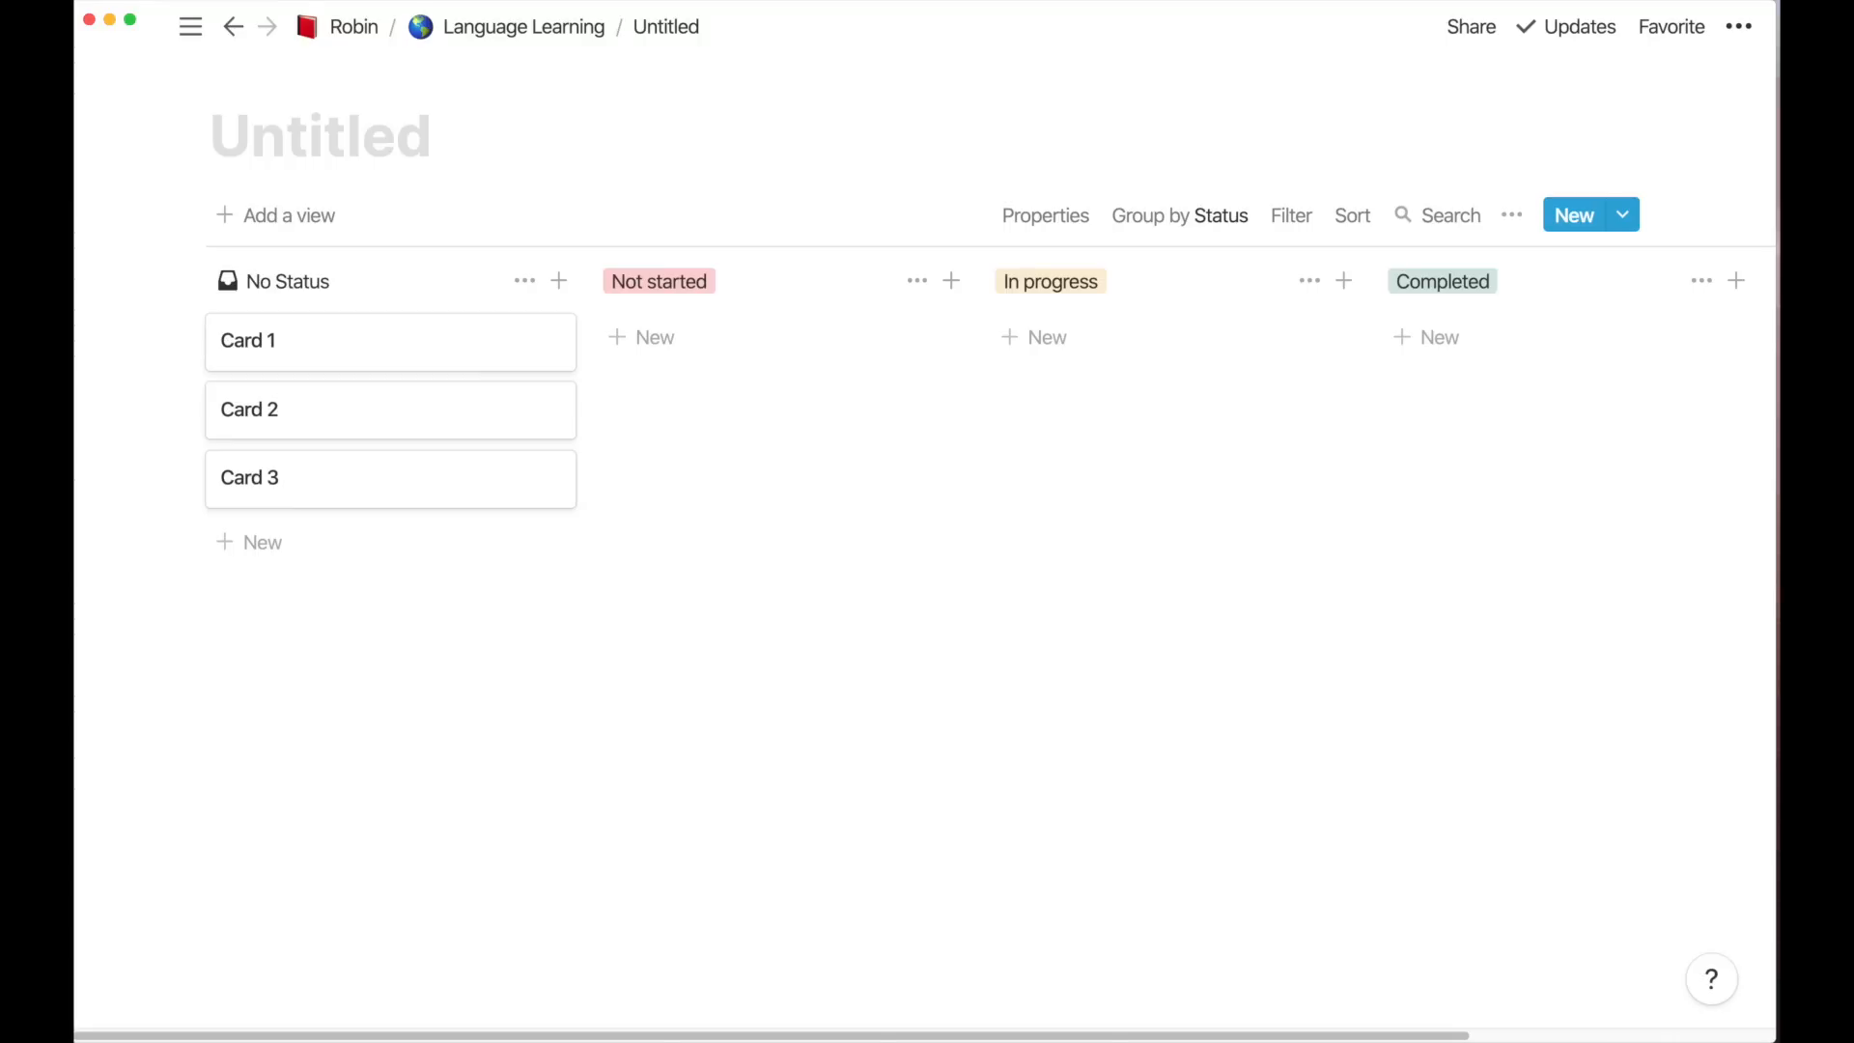
{"action": "type", "text": "A"}
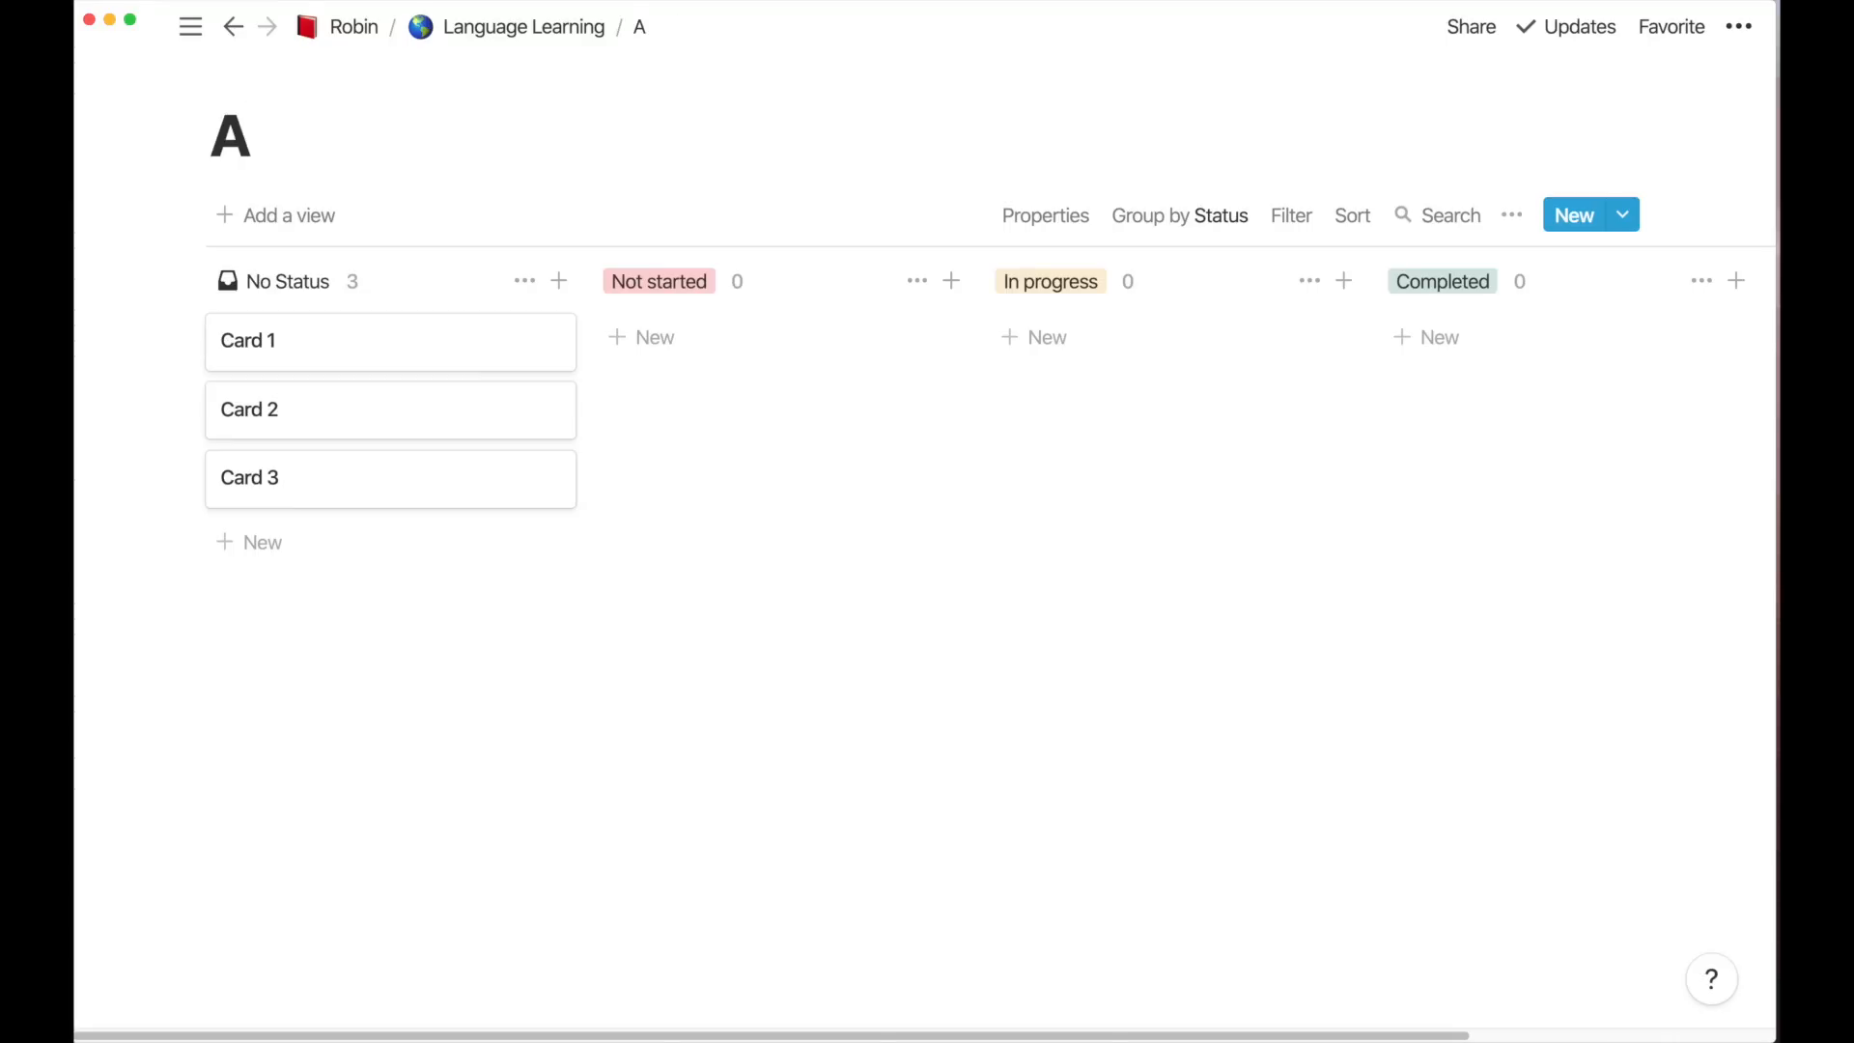
{"action": "type", "text": "ctivity Tracker"}
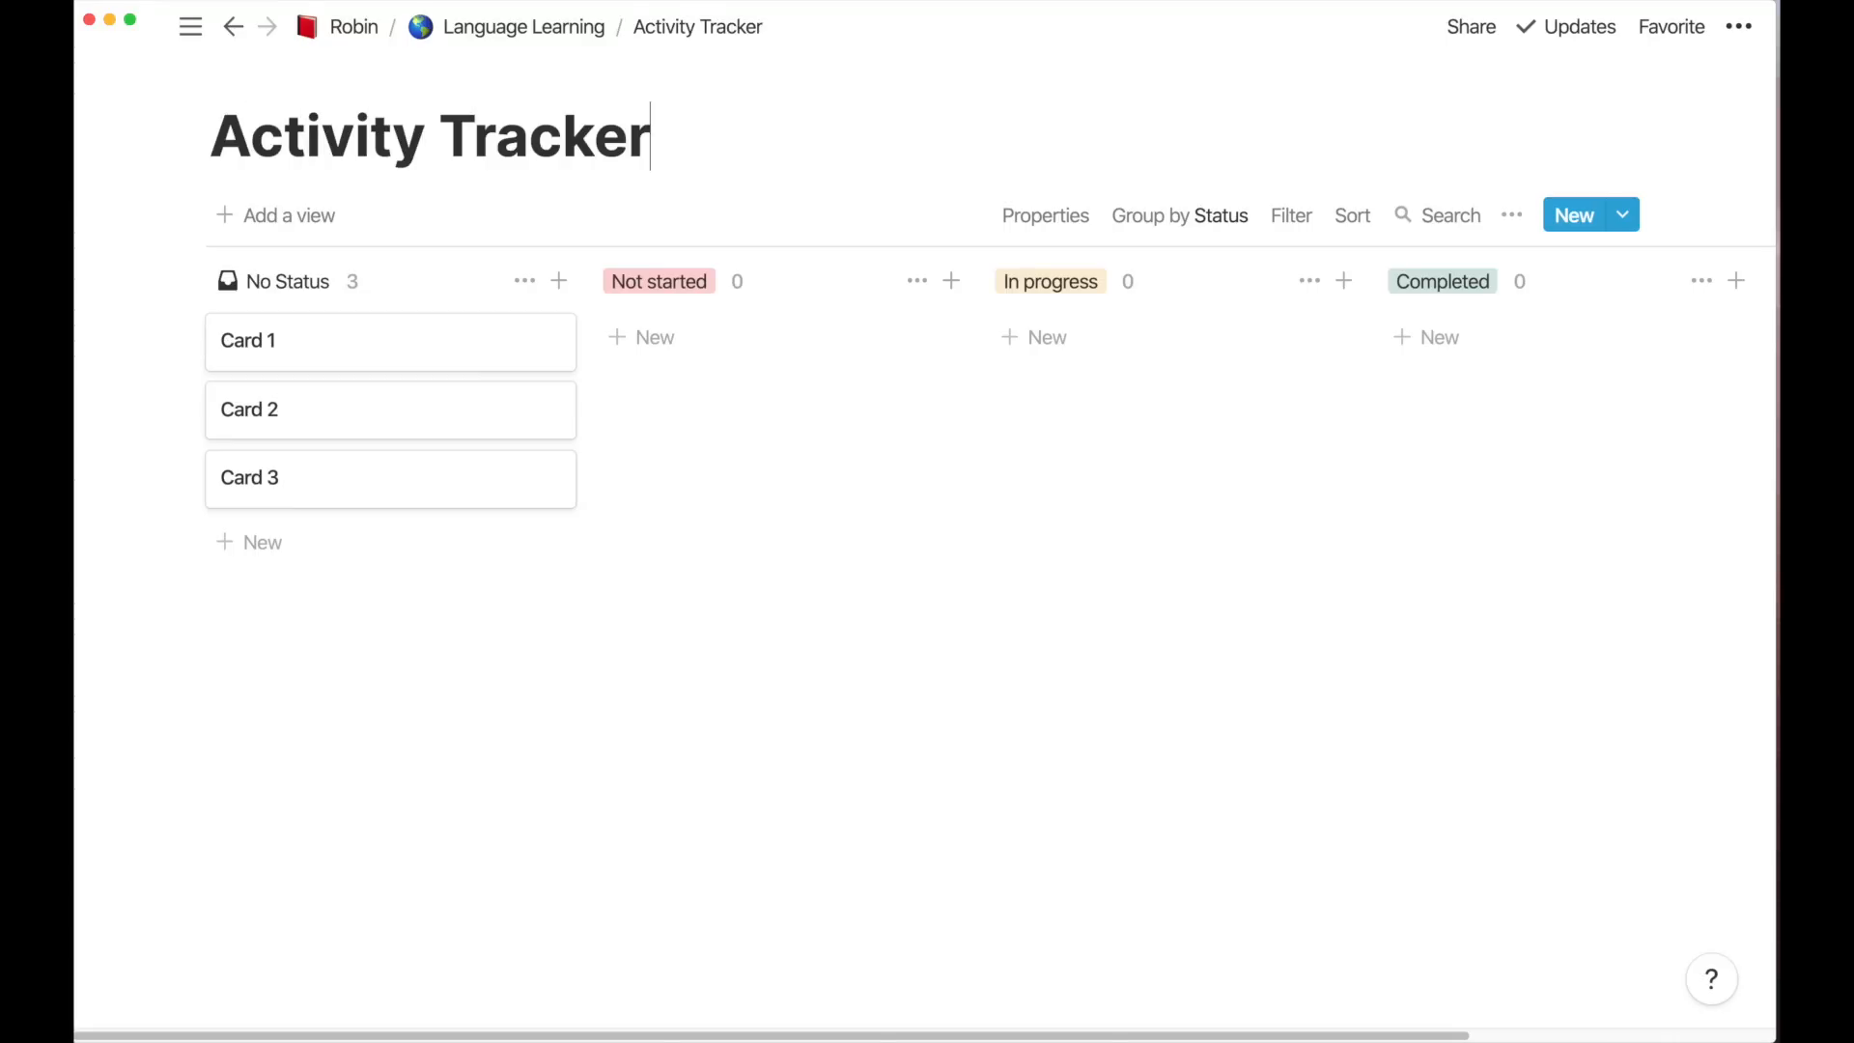
Give the Activity Tracker page a red-topped calendar emoji icon, filtering the emojis by "calen"
{"action": "left_click", "coordinate": [259, 78]}
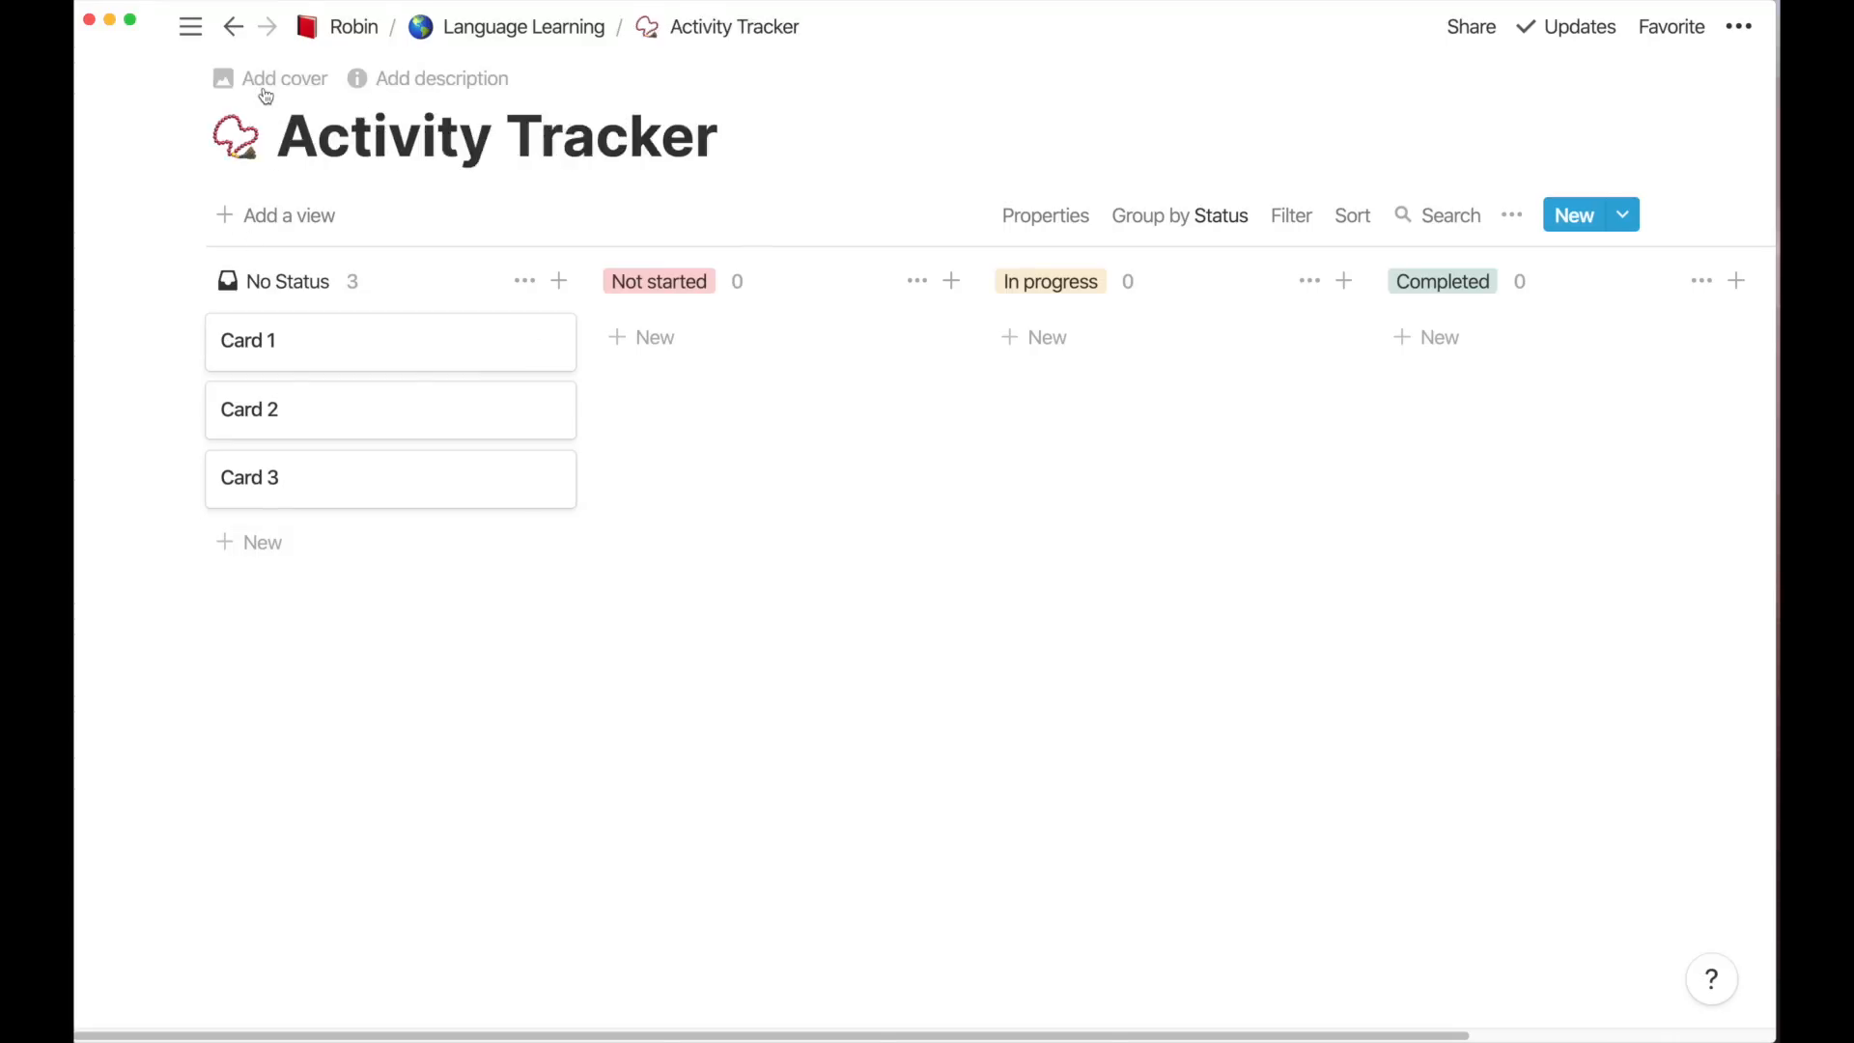
{"action": "left_click", "coordinate": [249, 145]}
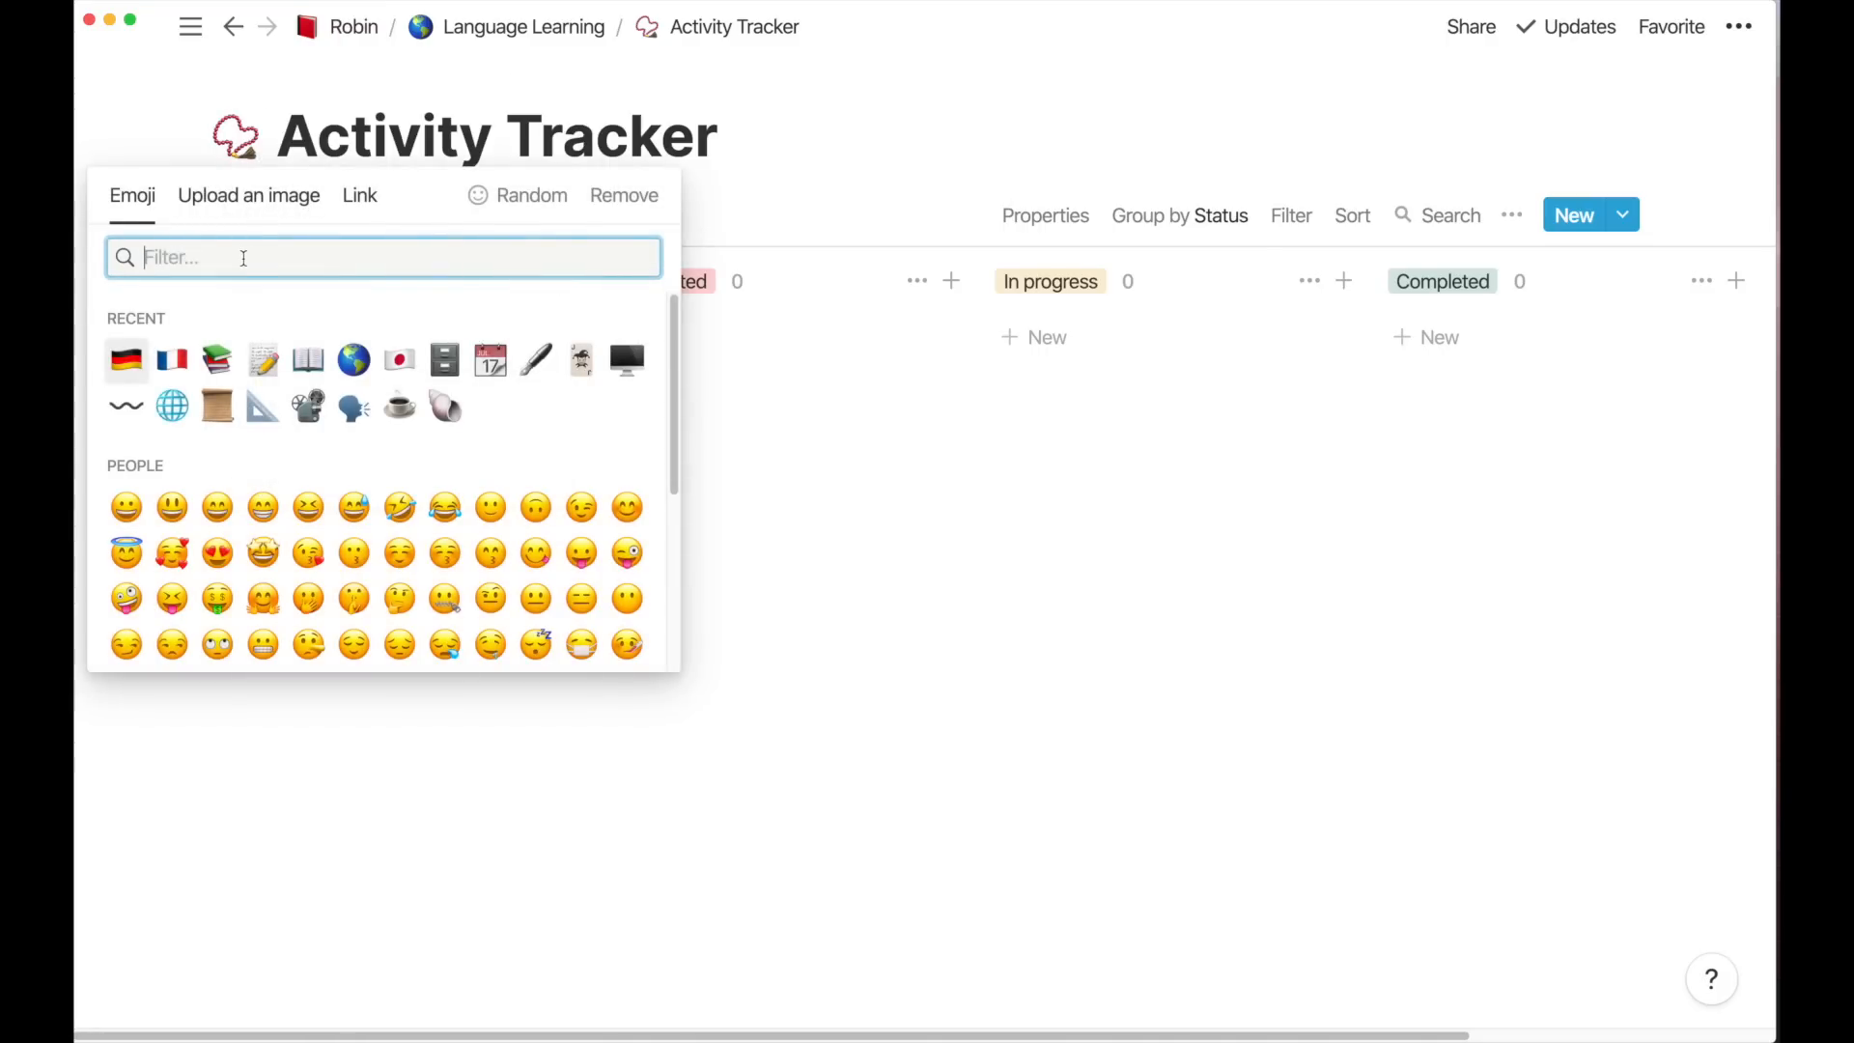
{"action": "type", "text": "calen"}
{"action": "left_click", "coordinate": [172, 322]}
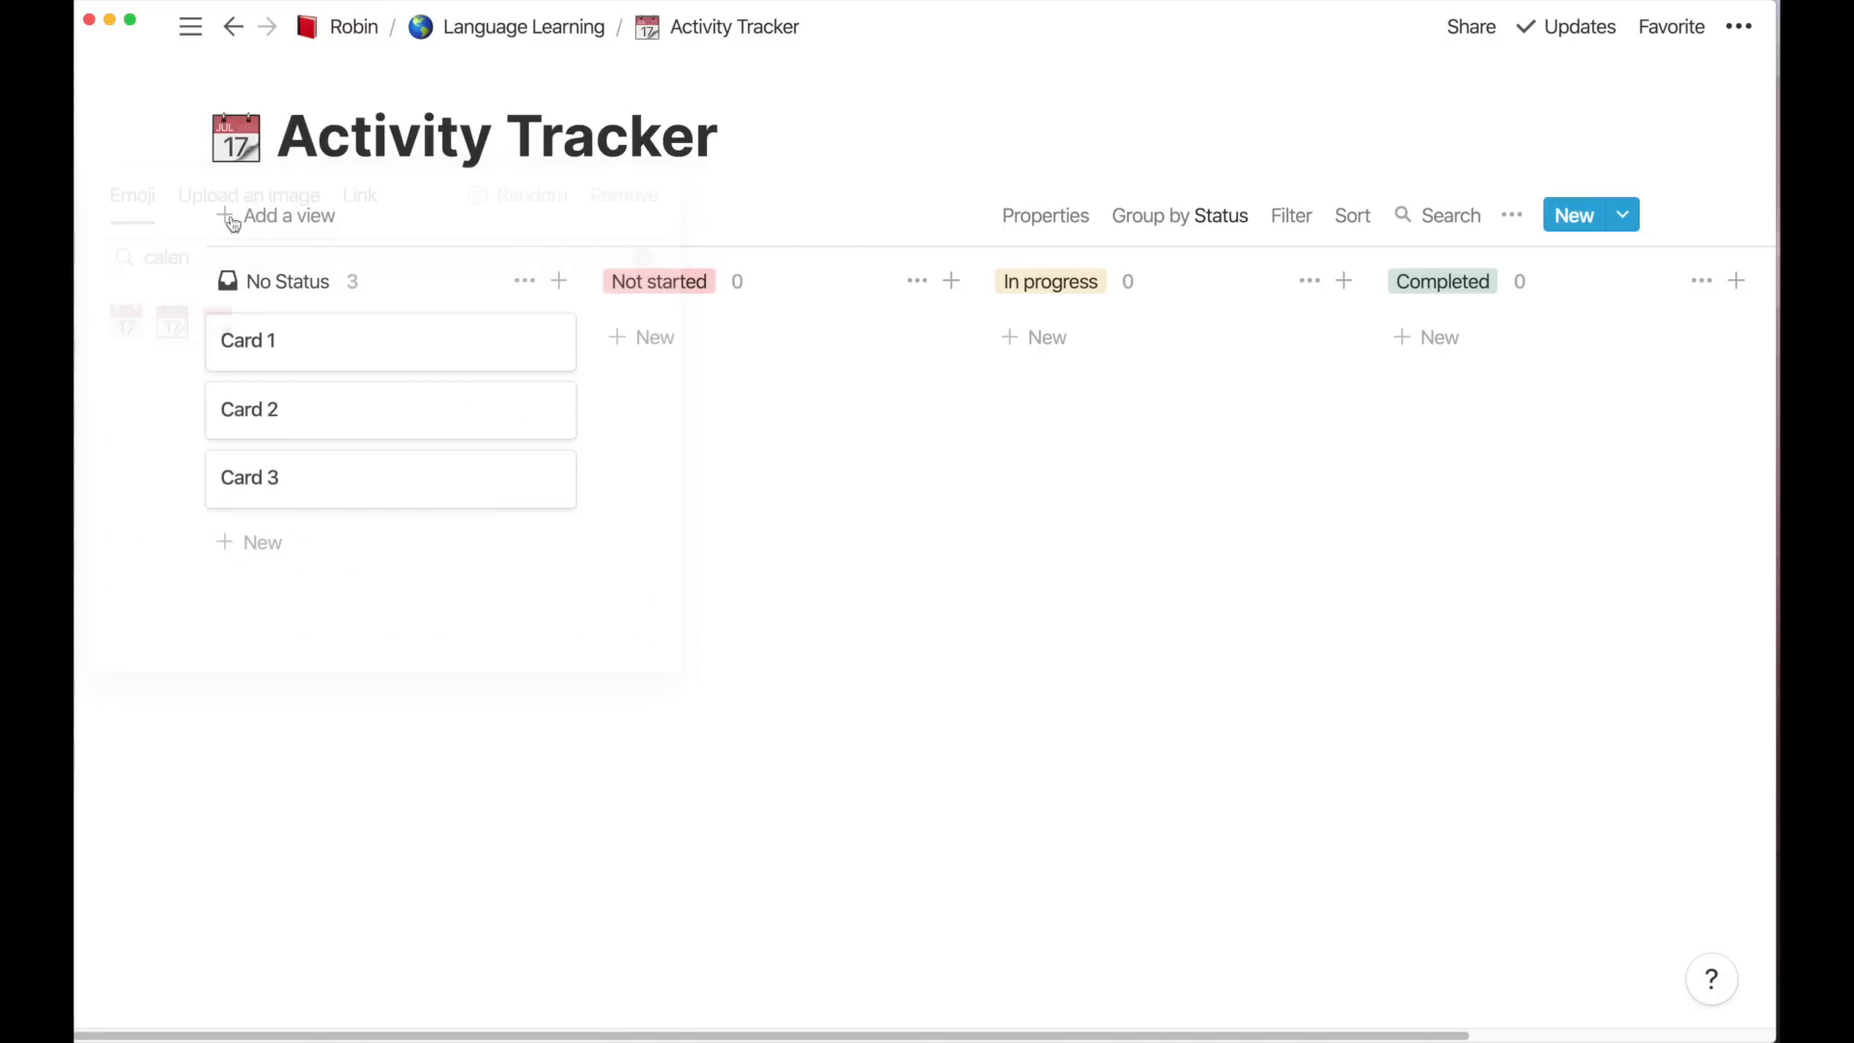
Add a cover to Activity Tracker, searching Unsplash for "calendar" and choosing the planner photo with the yellow marker
{"action": "left_click", "coordinate": [280, 78]}
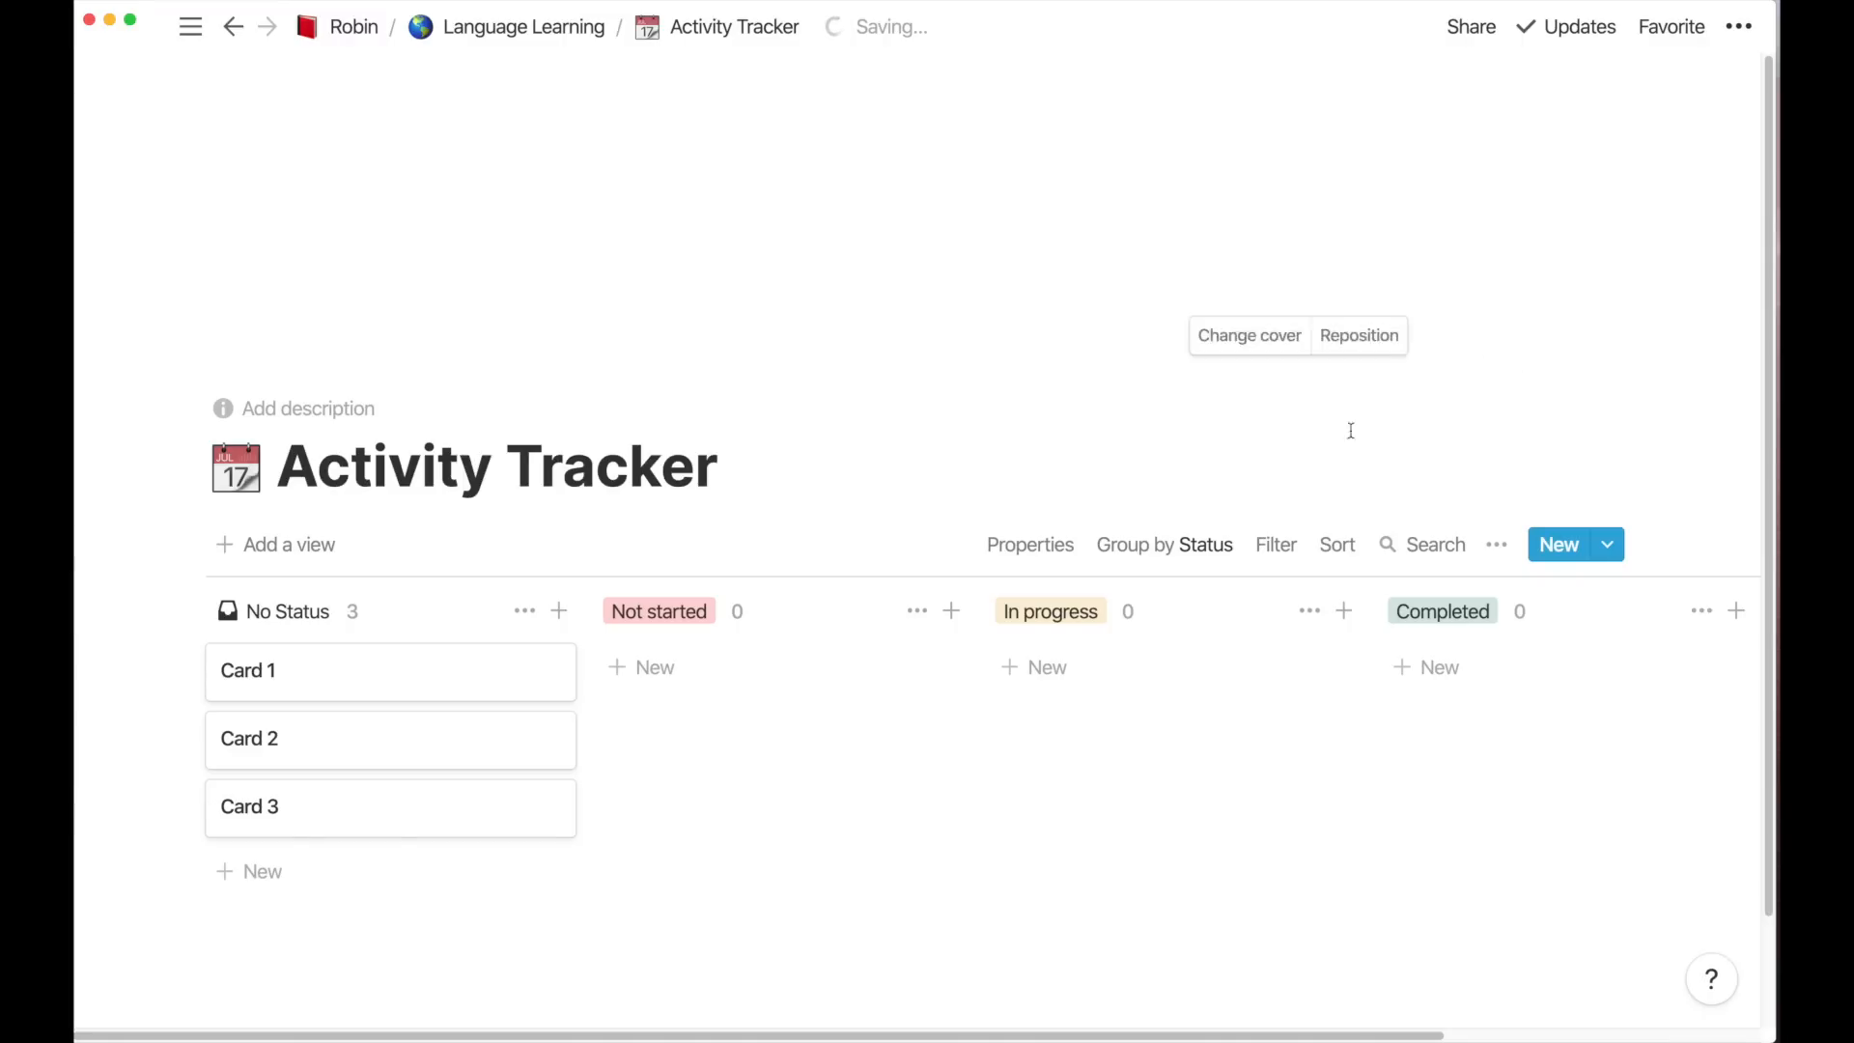
{"action": "left_click", "coordinate": [1251, 334]}
{"action": "left_click", "coordinate": [1185, 386]}
{"action": "type", "text": "calendar"}
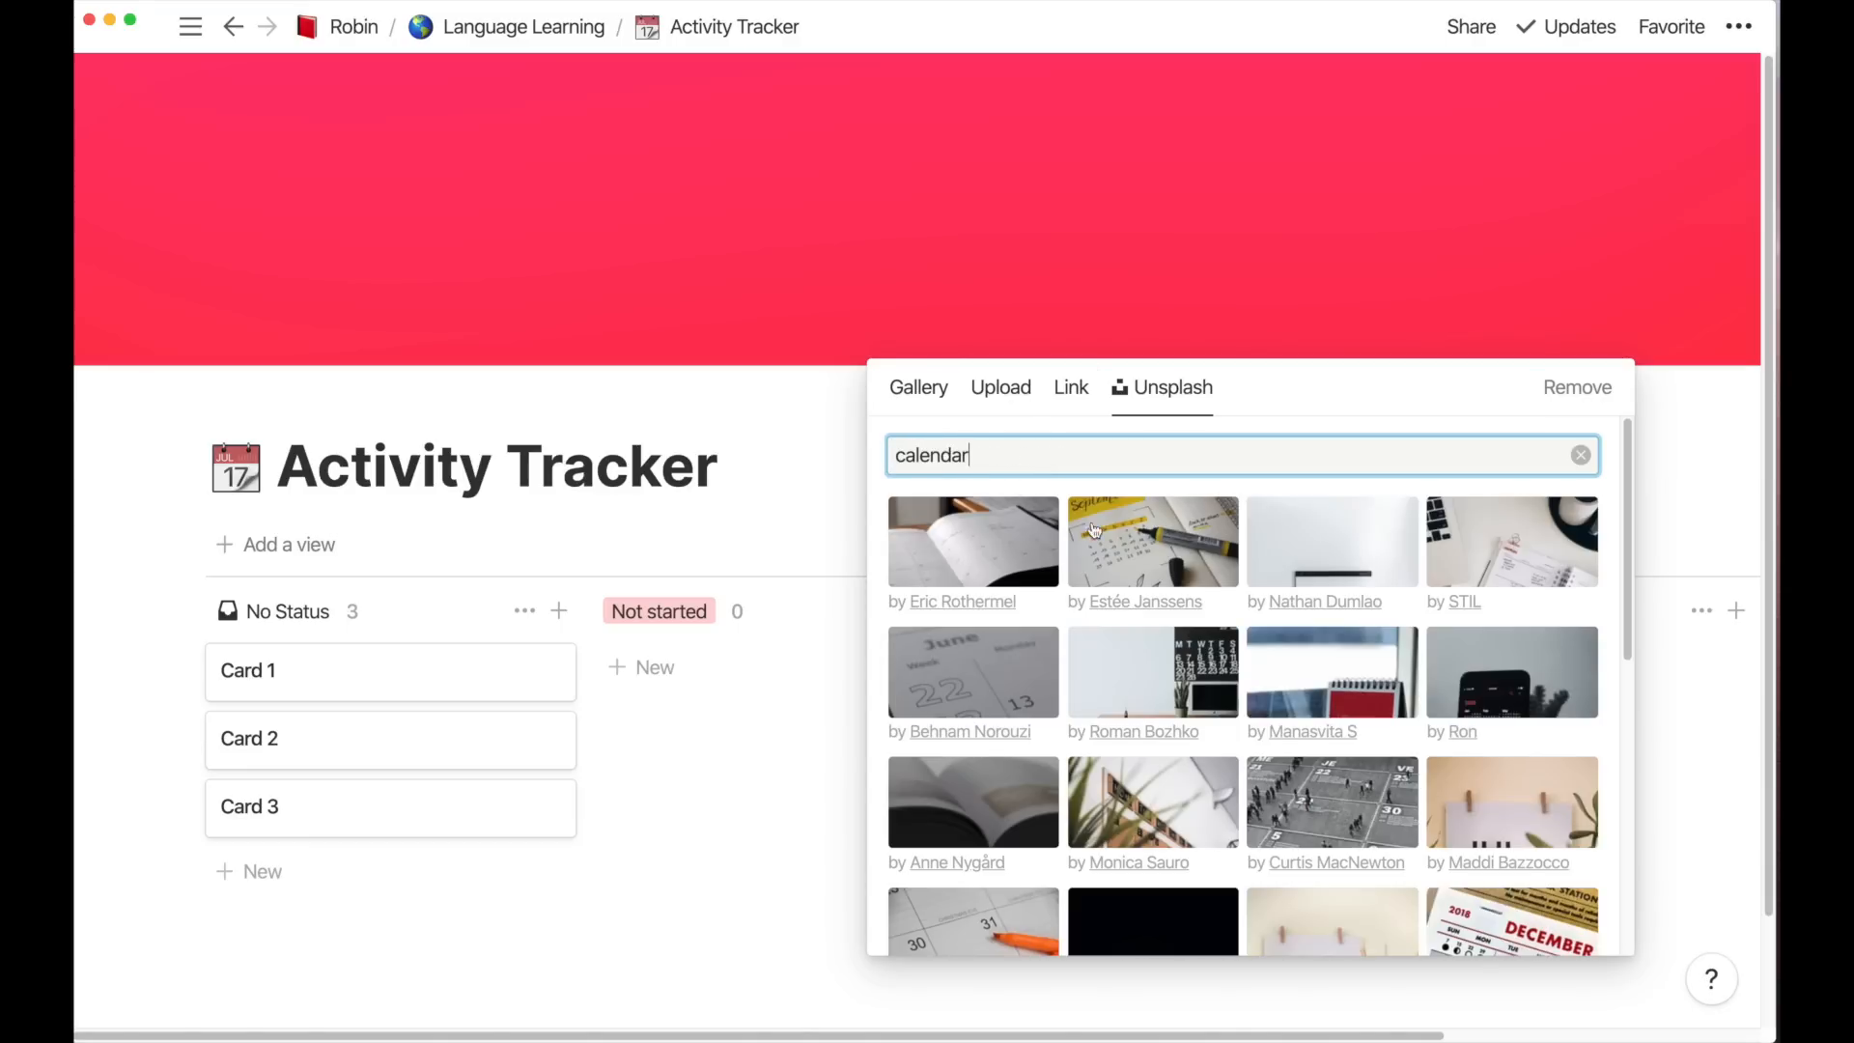
{"action": "left_click", "coordinate": [1159, 557]}
{"action": "left_click", "coordinate": [1246, 269]}
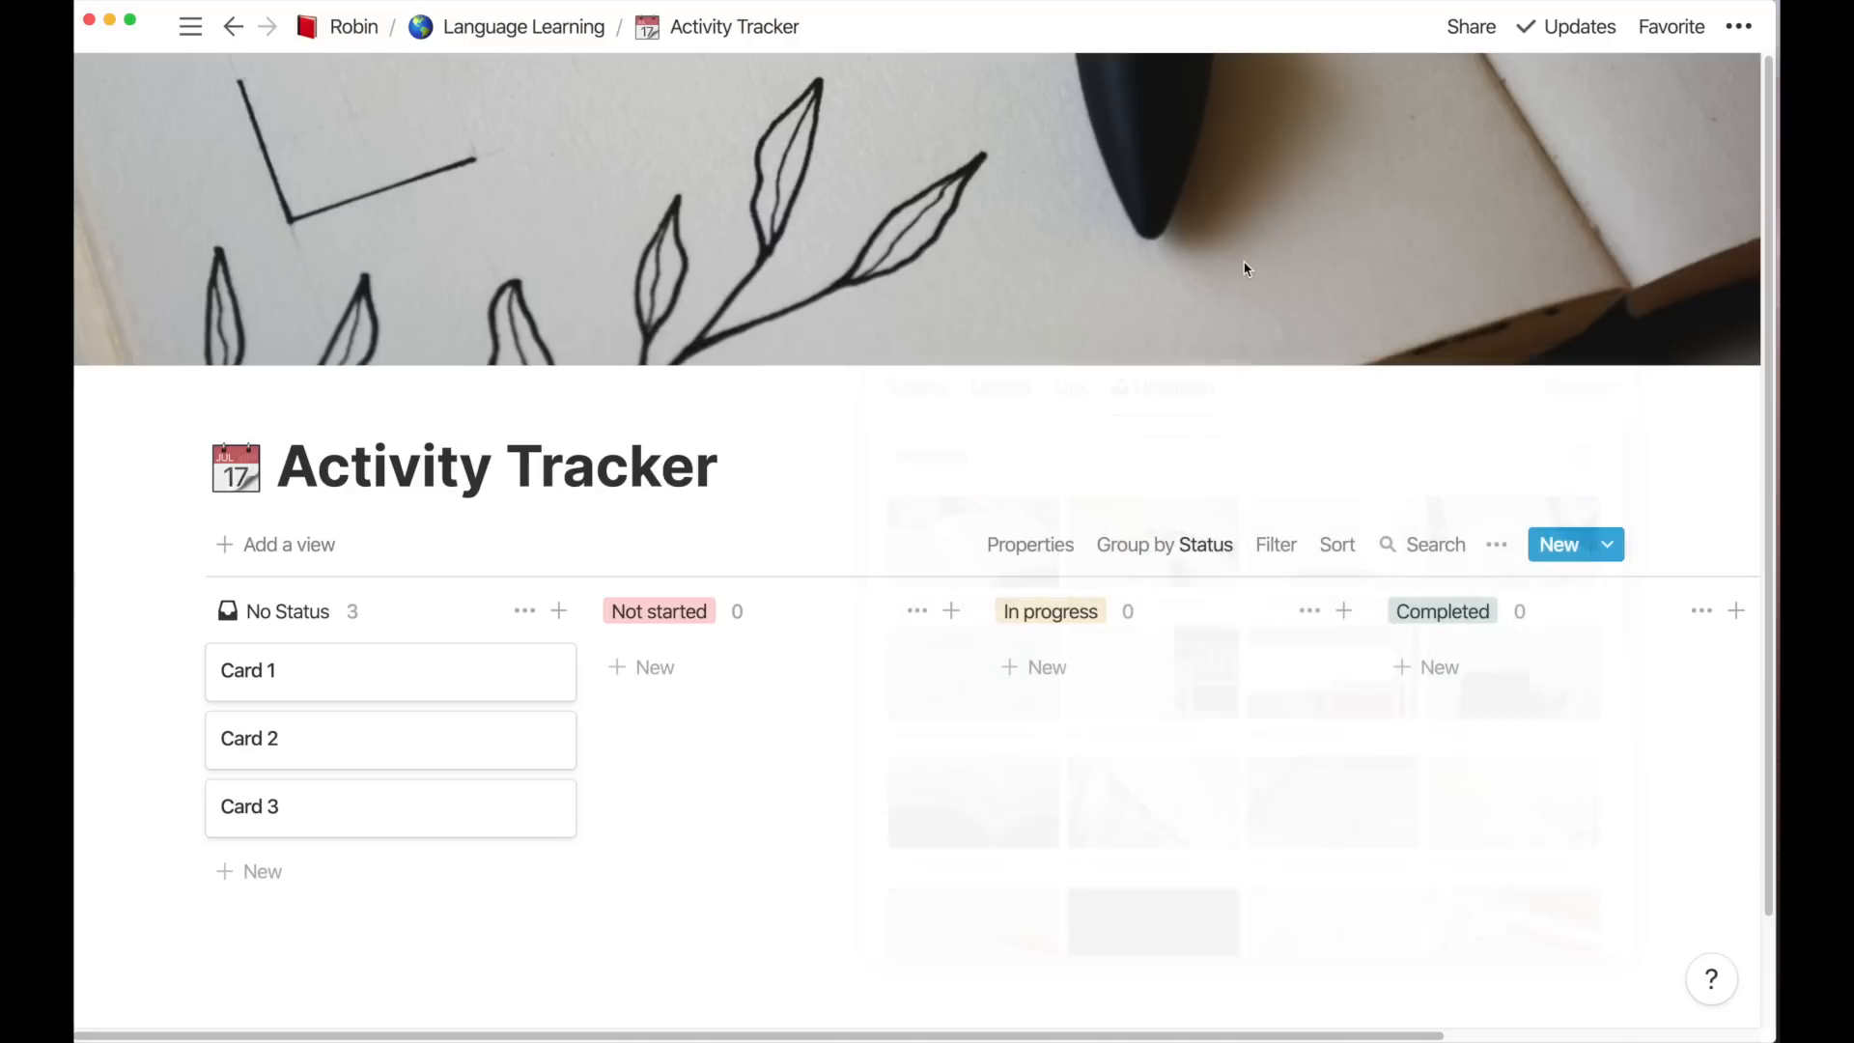
Reposition the Activity Tracker cover to show the highlighted weekday row and the marker, and save the position
{"action": "left_click", "coordinate": [1355, 329]}
{"action": "mouse_move", "coordinate": [1100, 58]}
{"action": "left_mouse_down"}
{"action": "mouse_move", "coordinate": [1098, 255]}
{"action": "mouse_move", "coordinate": [1101, 193]}
{"action": "mouse_move", "coordinate": [1105, 226]}
{"action": "left_mouse_up"}
{"action": "left_click_drag", "start_coordinate": [1105, 110], "coordinate": [1070, 350]}
{"action": "left_click_drag", "start_coordinate": [1080, 225], "coordinate": [1079, 237]}
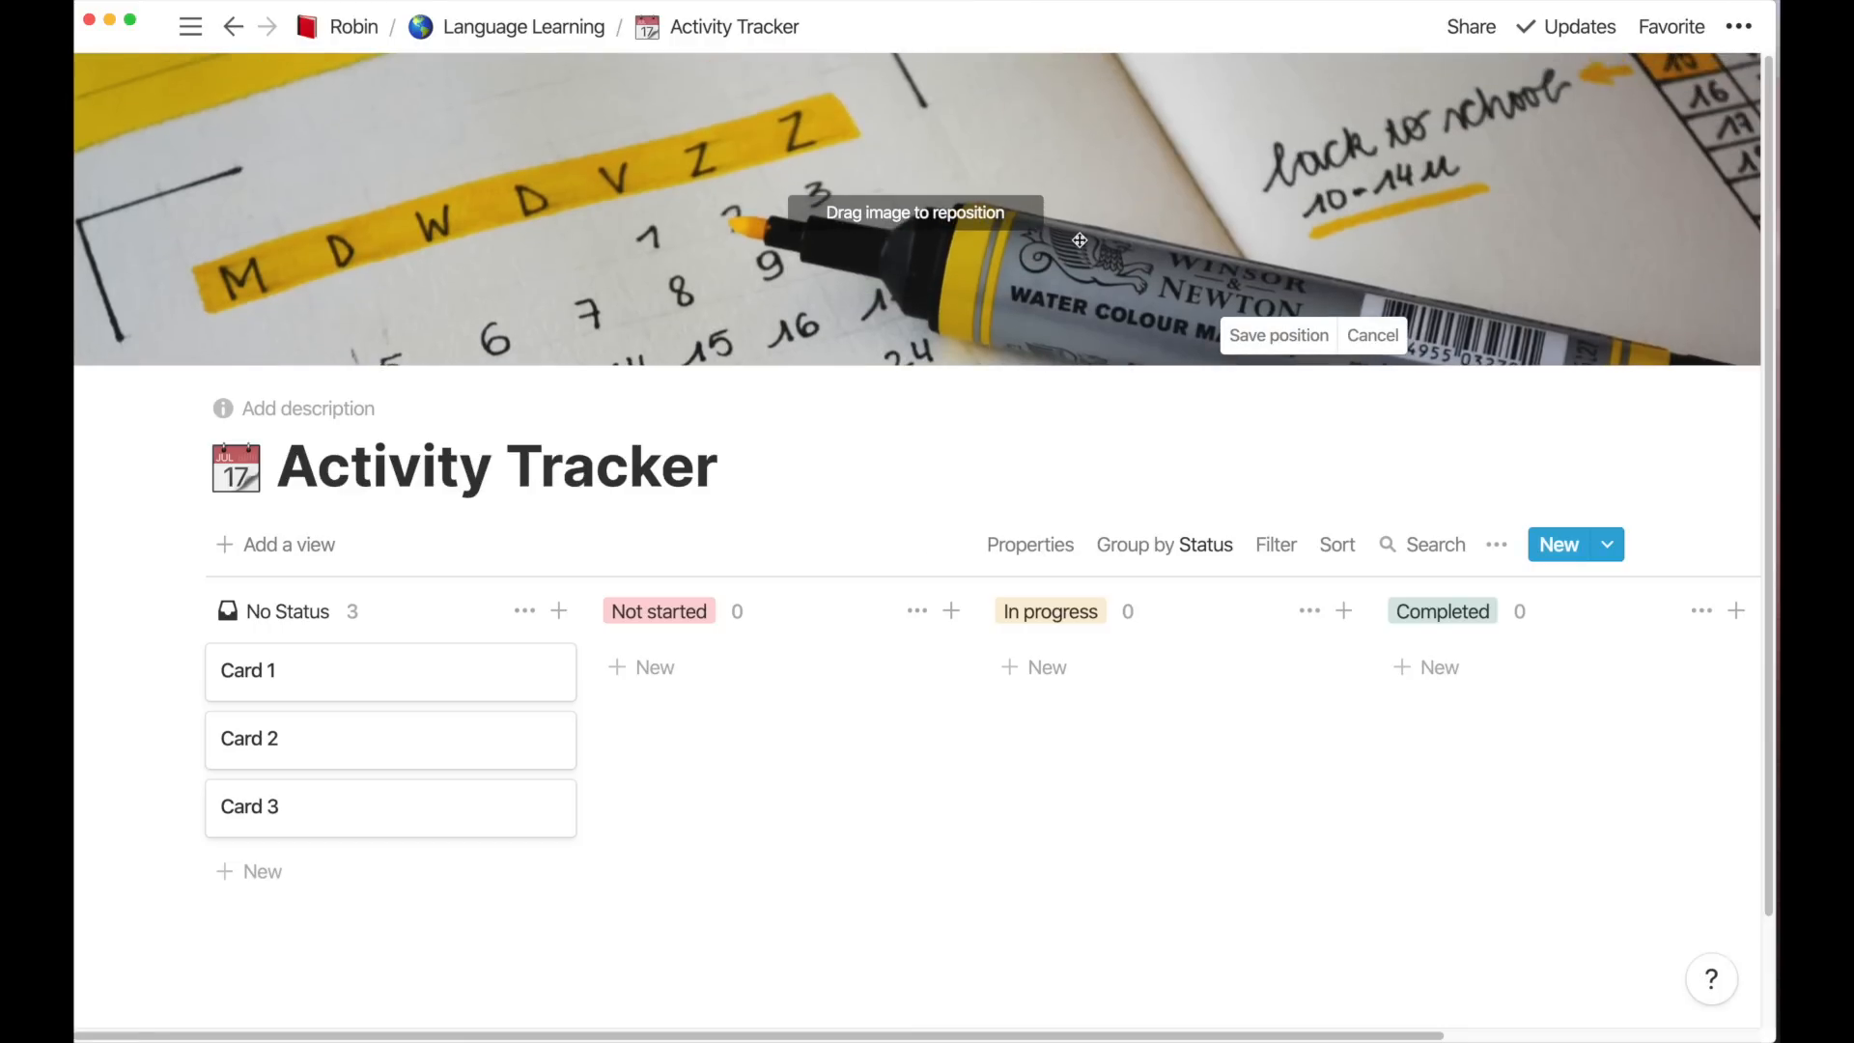
{"action": "left_click", "coordinate": [1250, 338]}
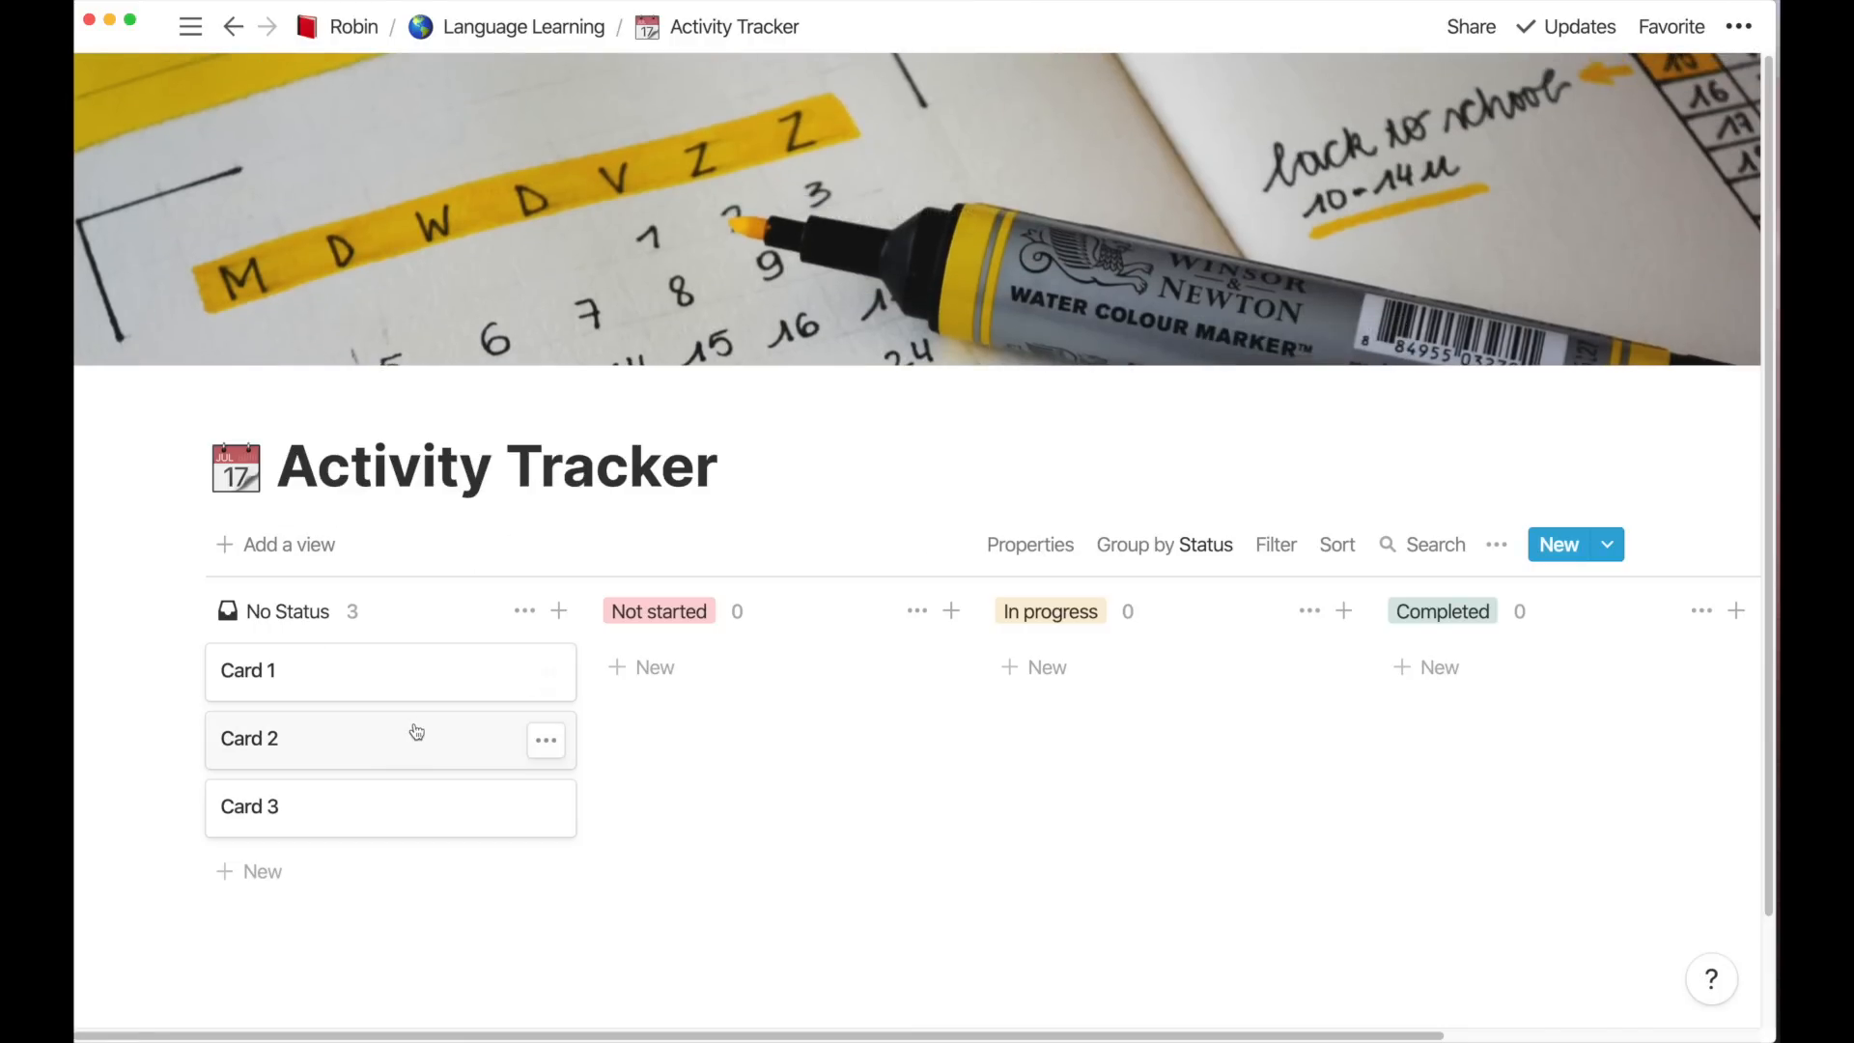
Move Card 1 to the Not started column and delete Card 2 and Card 3 from the board
{"action": "left_click_drag", "start_coordinate": [356, 693], "coordinate": [640, 722]}
{"action": "left_click", "coordinate": [543, 670]}
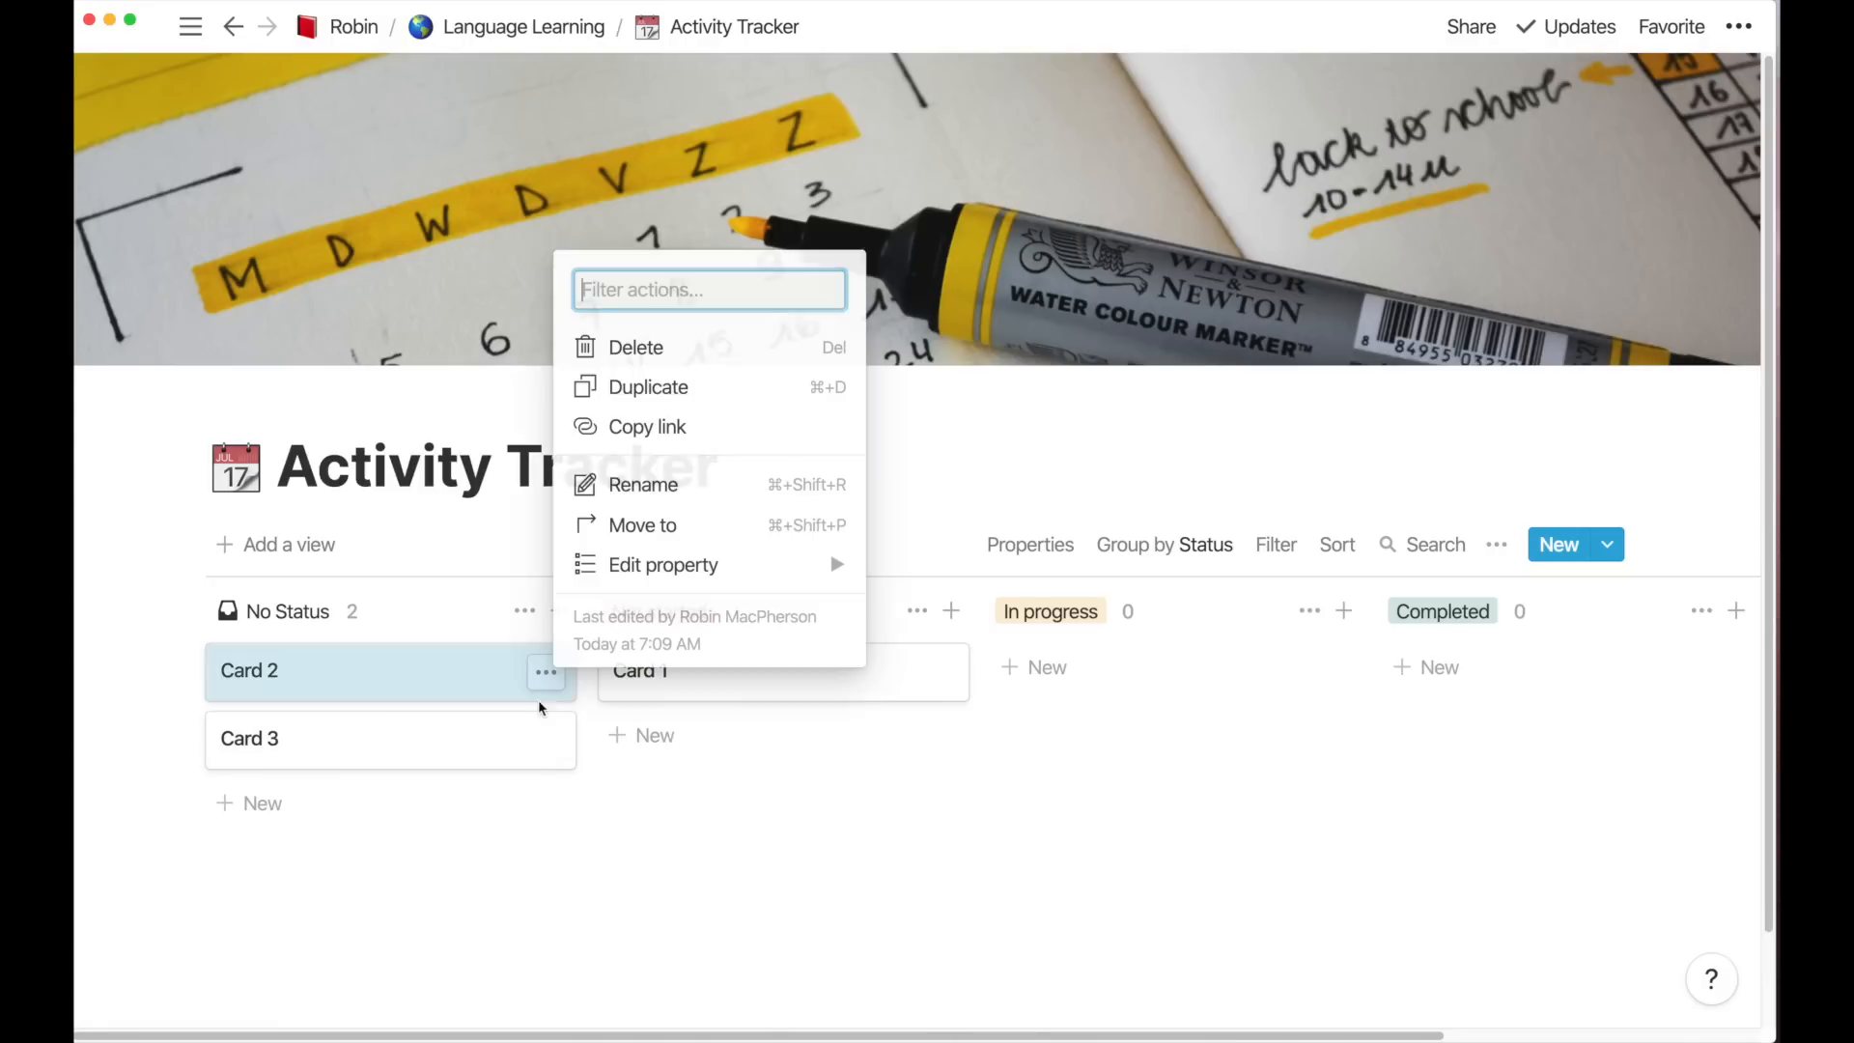
{"action": "left_click", "coordinate": [633, 348]}
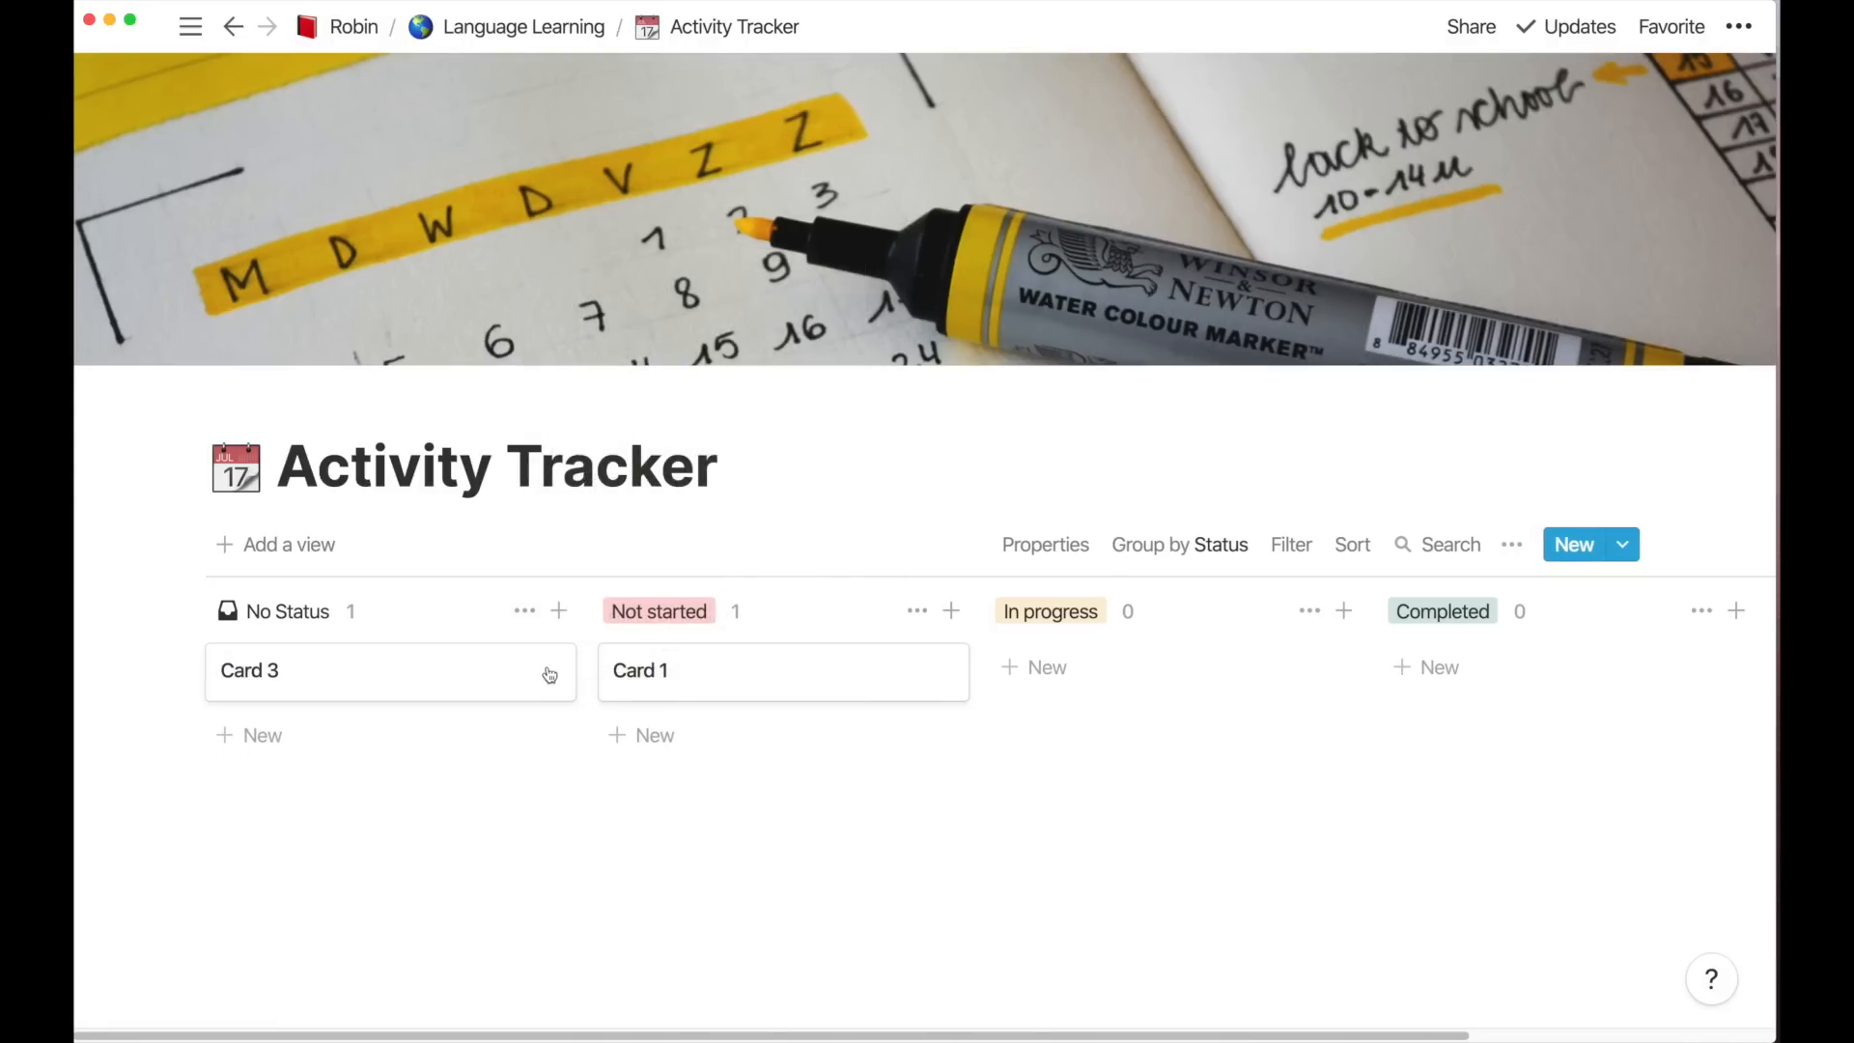
{"action": "left_click", "coordinate": [546, 670]}
{"action": "left_click", "coordinate": [594, 353]}
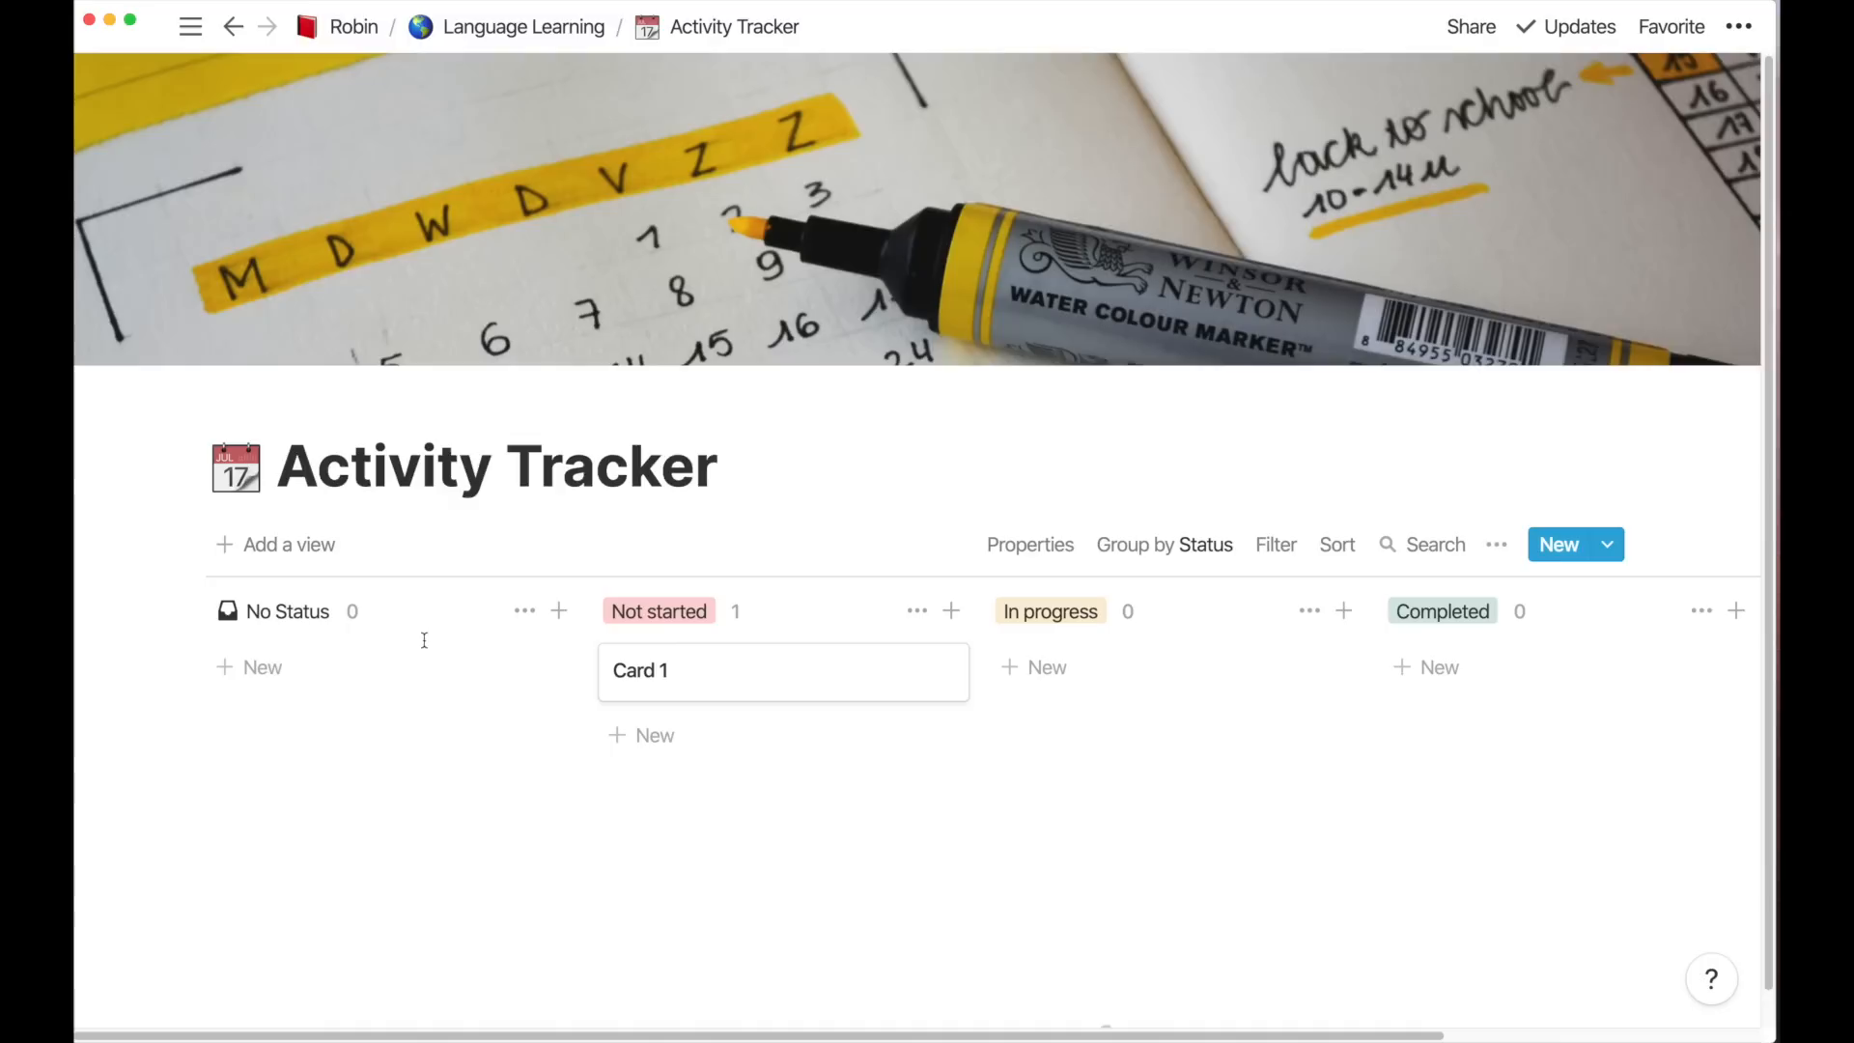
Hide the board's No Status column
{"action": "left_click", "coordinate": [526, 612]}
{"action": "left_click", "coordinate": [488, 654]}
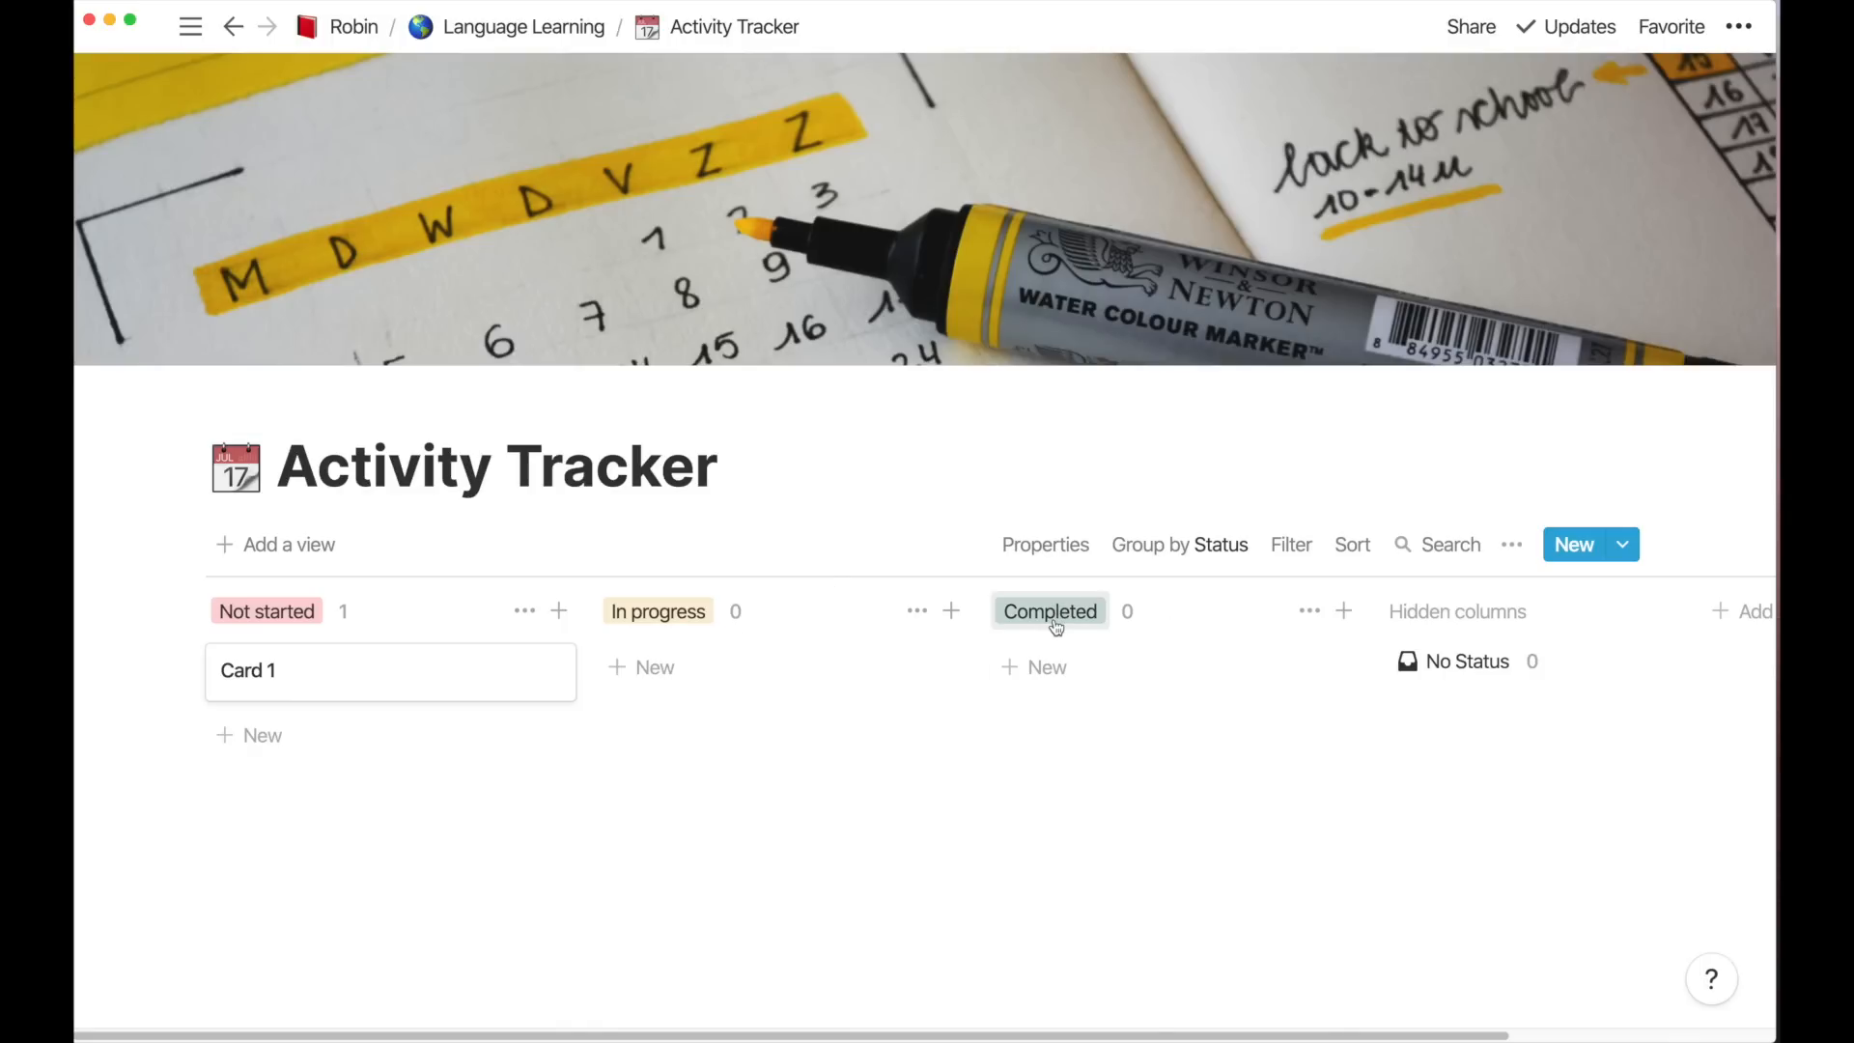
Open Card 1 and create a new card template from it titled Graded Reader
{"action": "left_click_drag", "start_coordinate": [310, 670], "coordinate": [353, 684]}
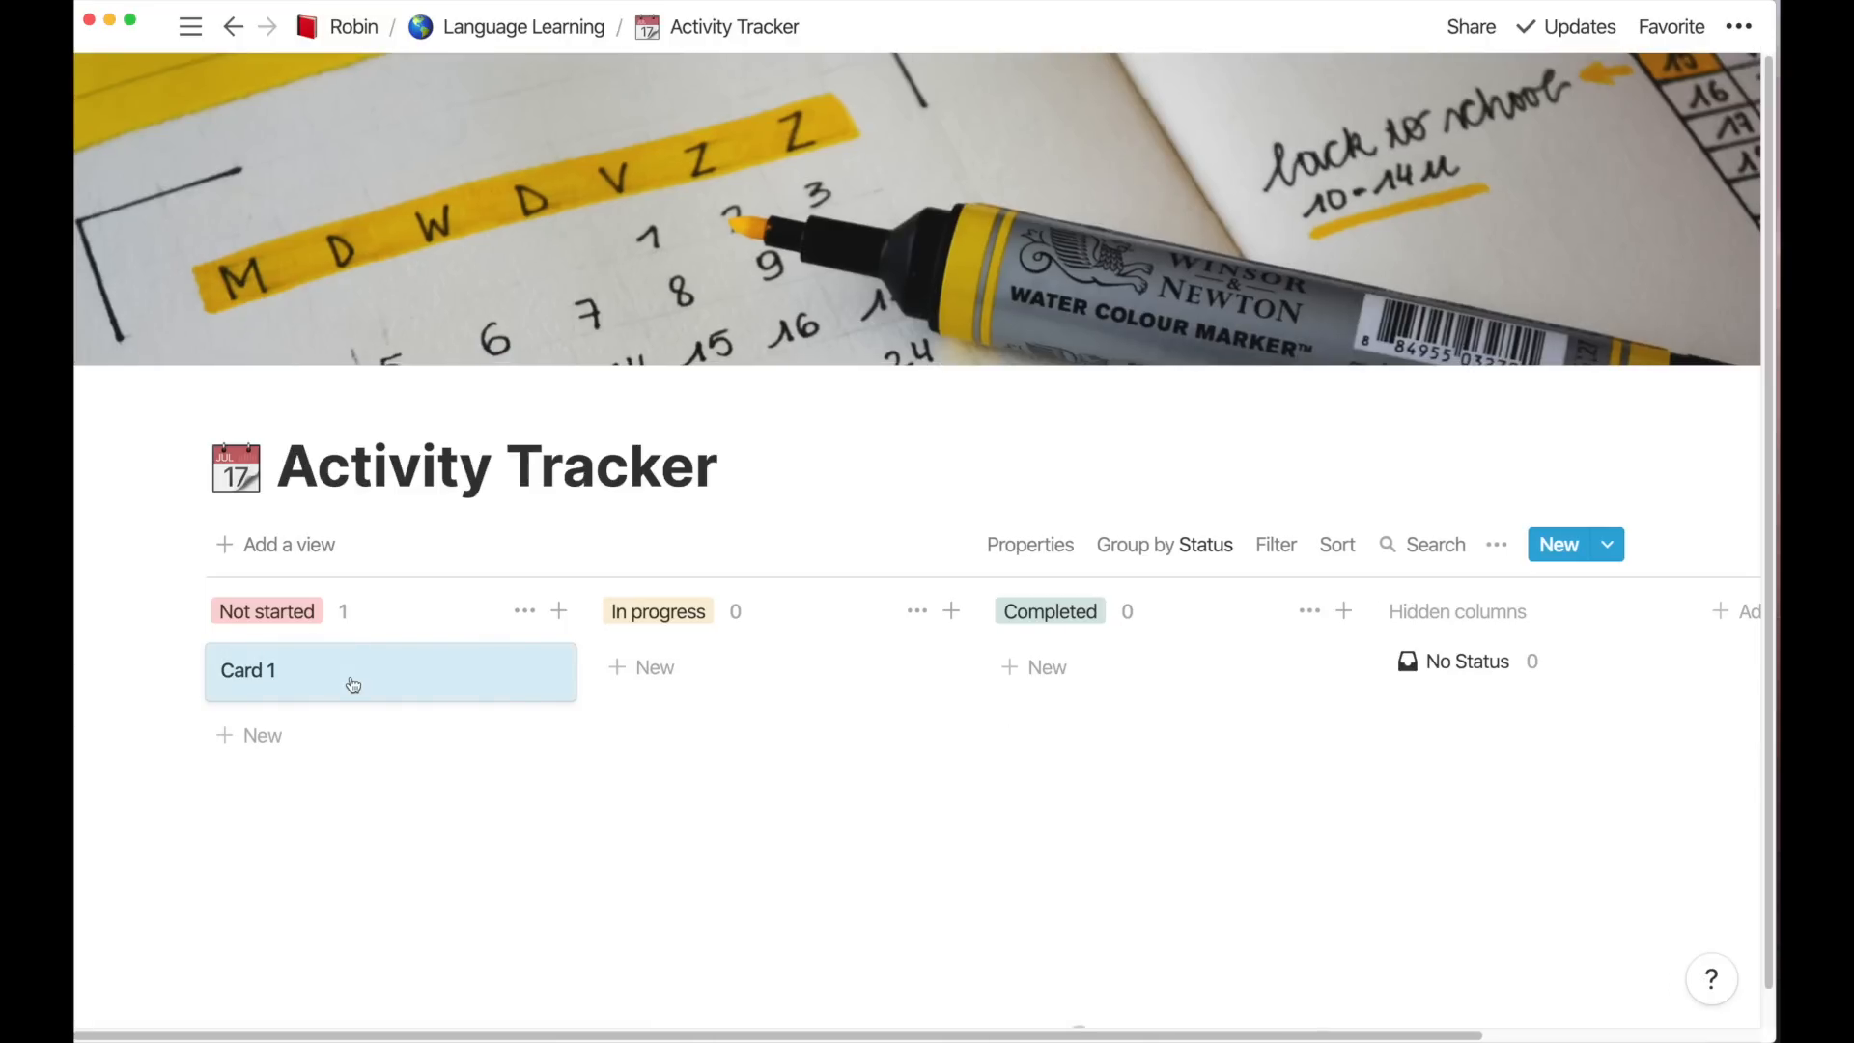
{"action": "left_click", "coordinate": [352, 684]}
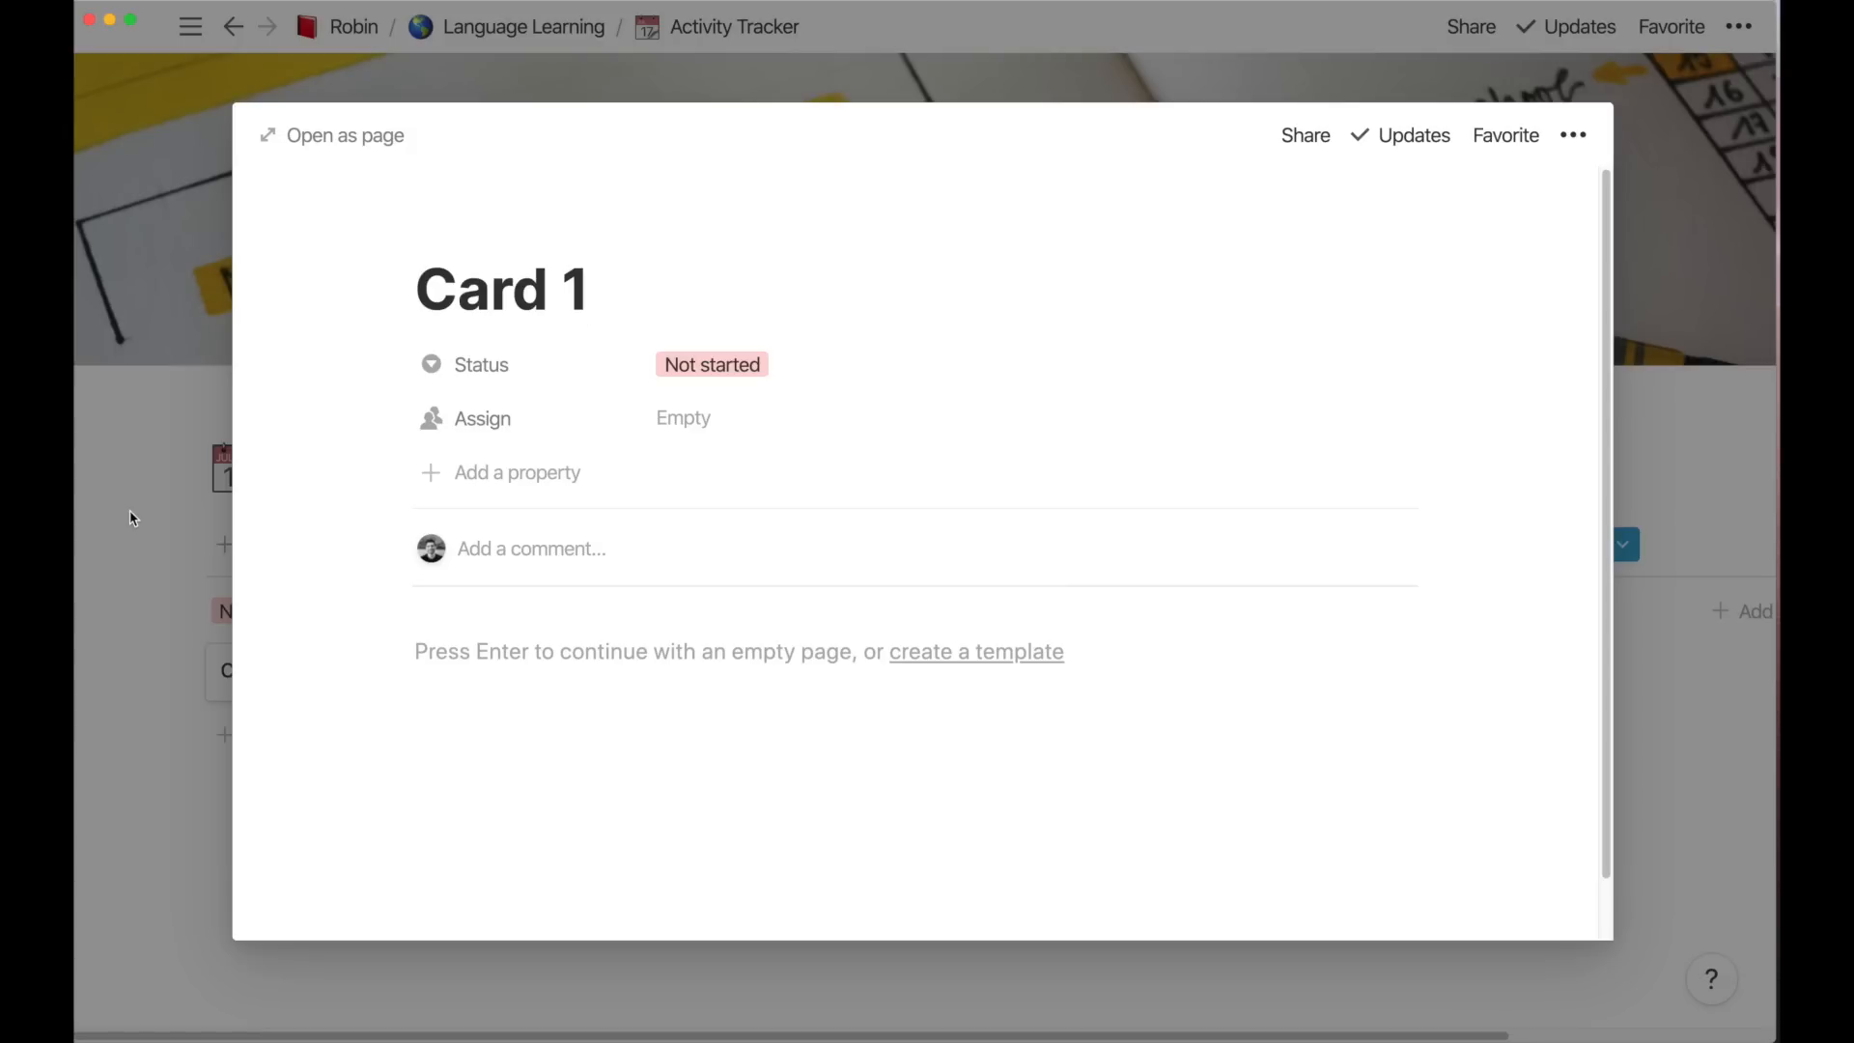
{"action": "left_click", "coordinate": [982, 664]}
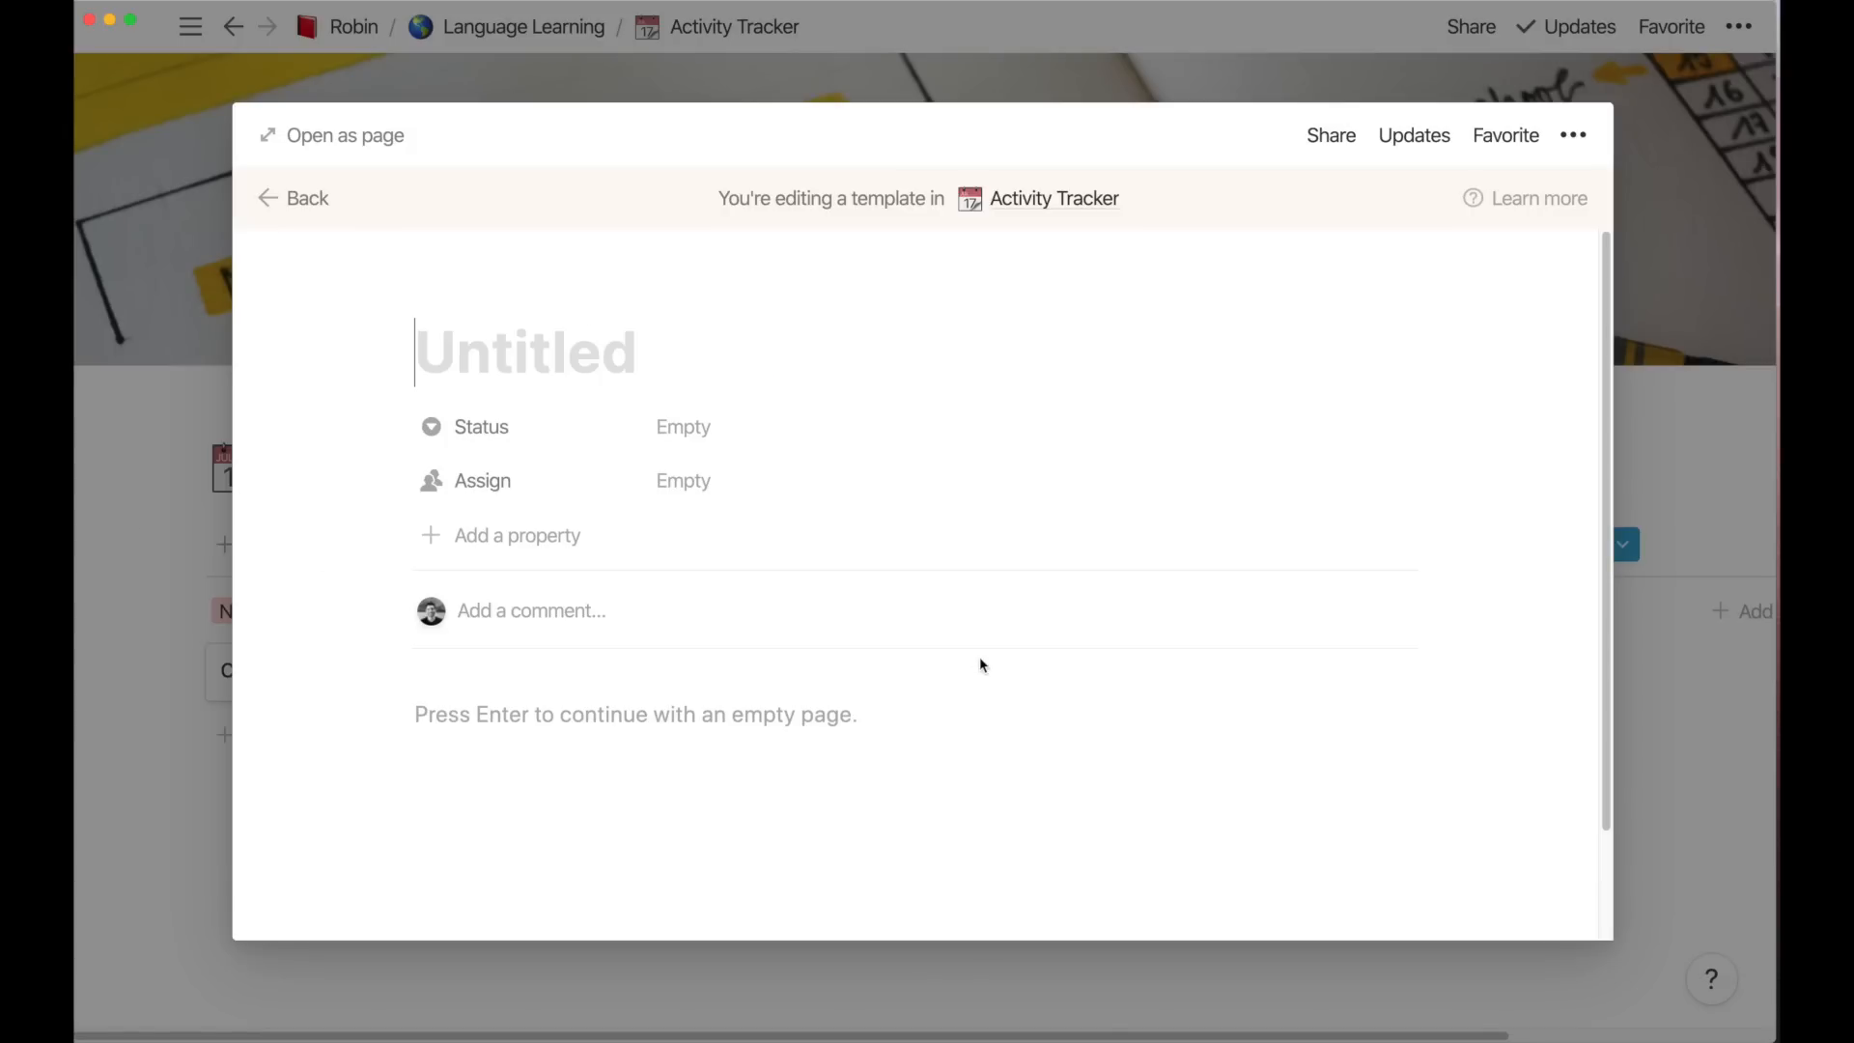
{"action": "type", "text": "G"}
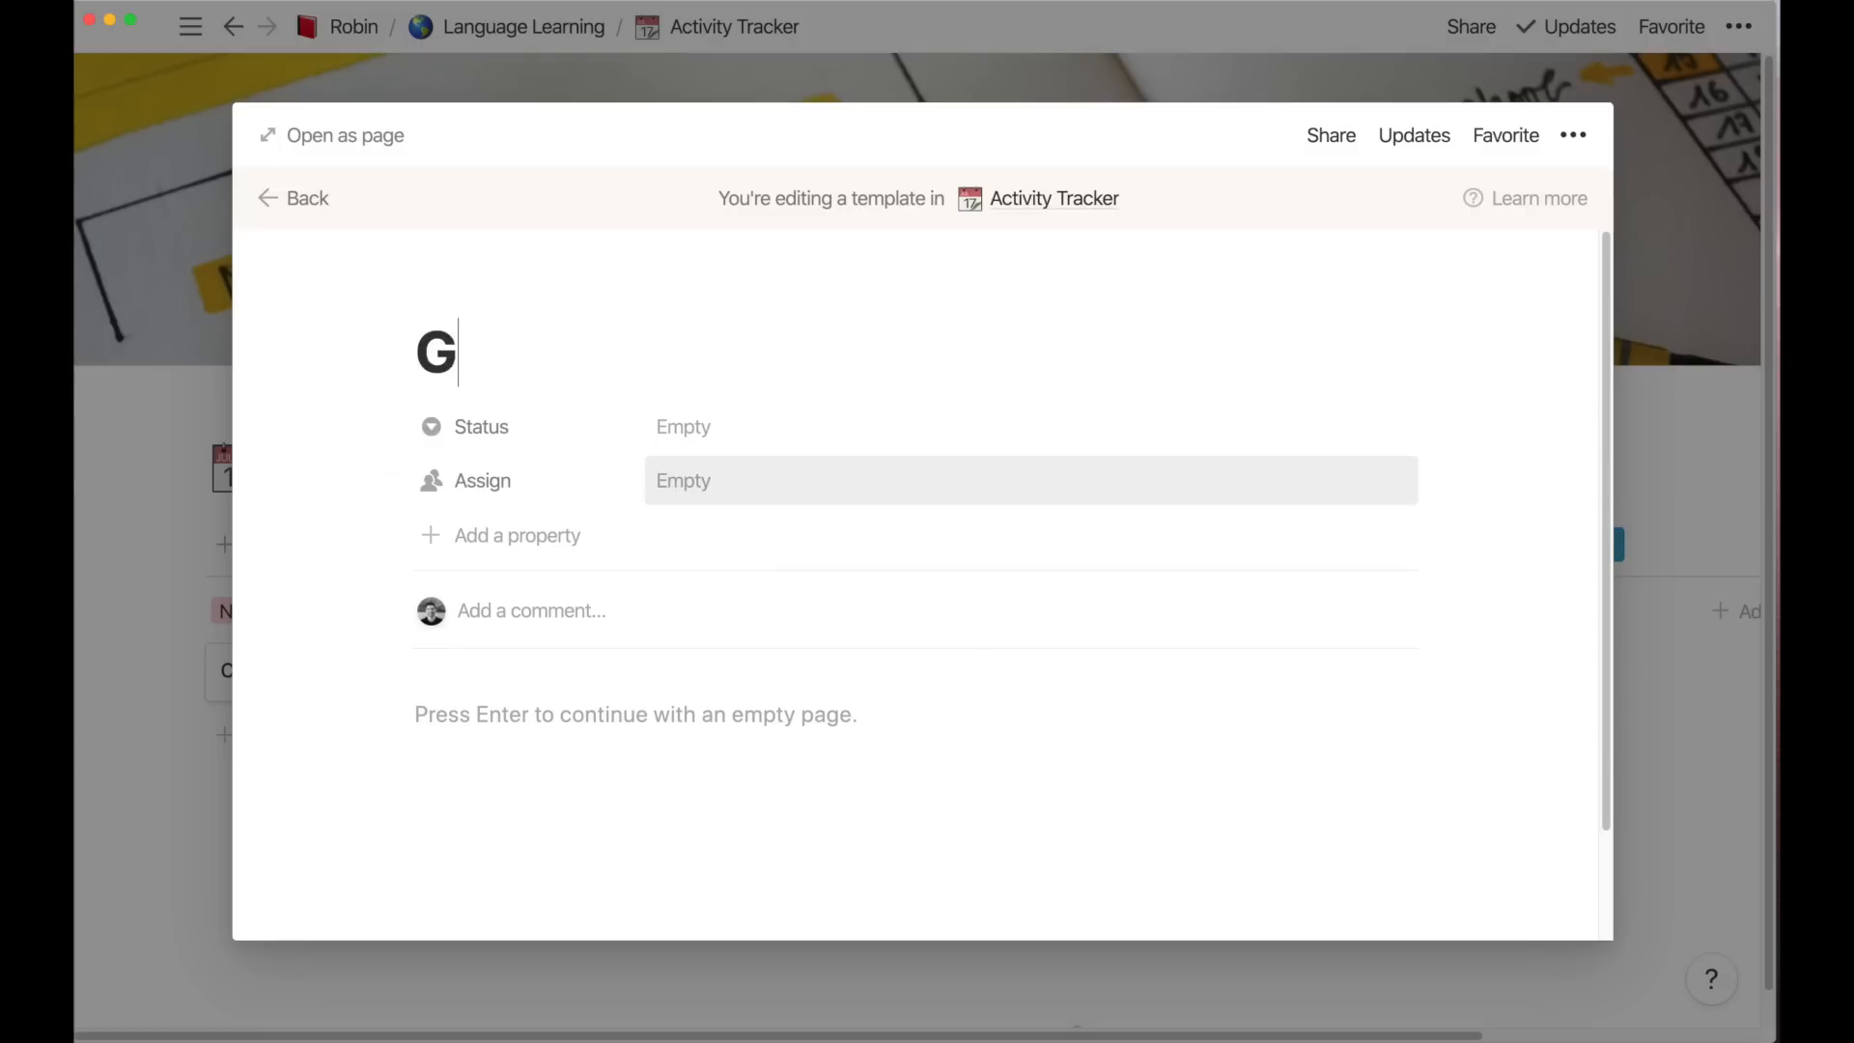
{"action": "type", "text": "raded Reader"}
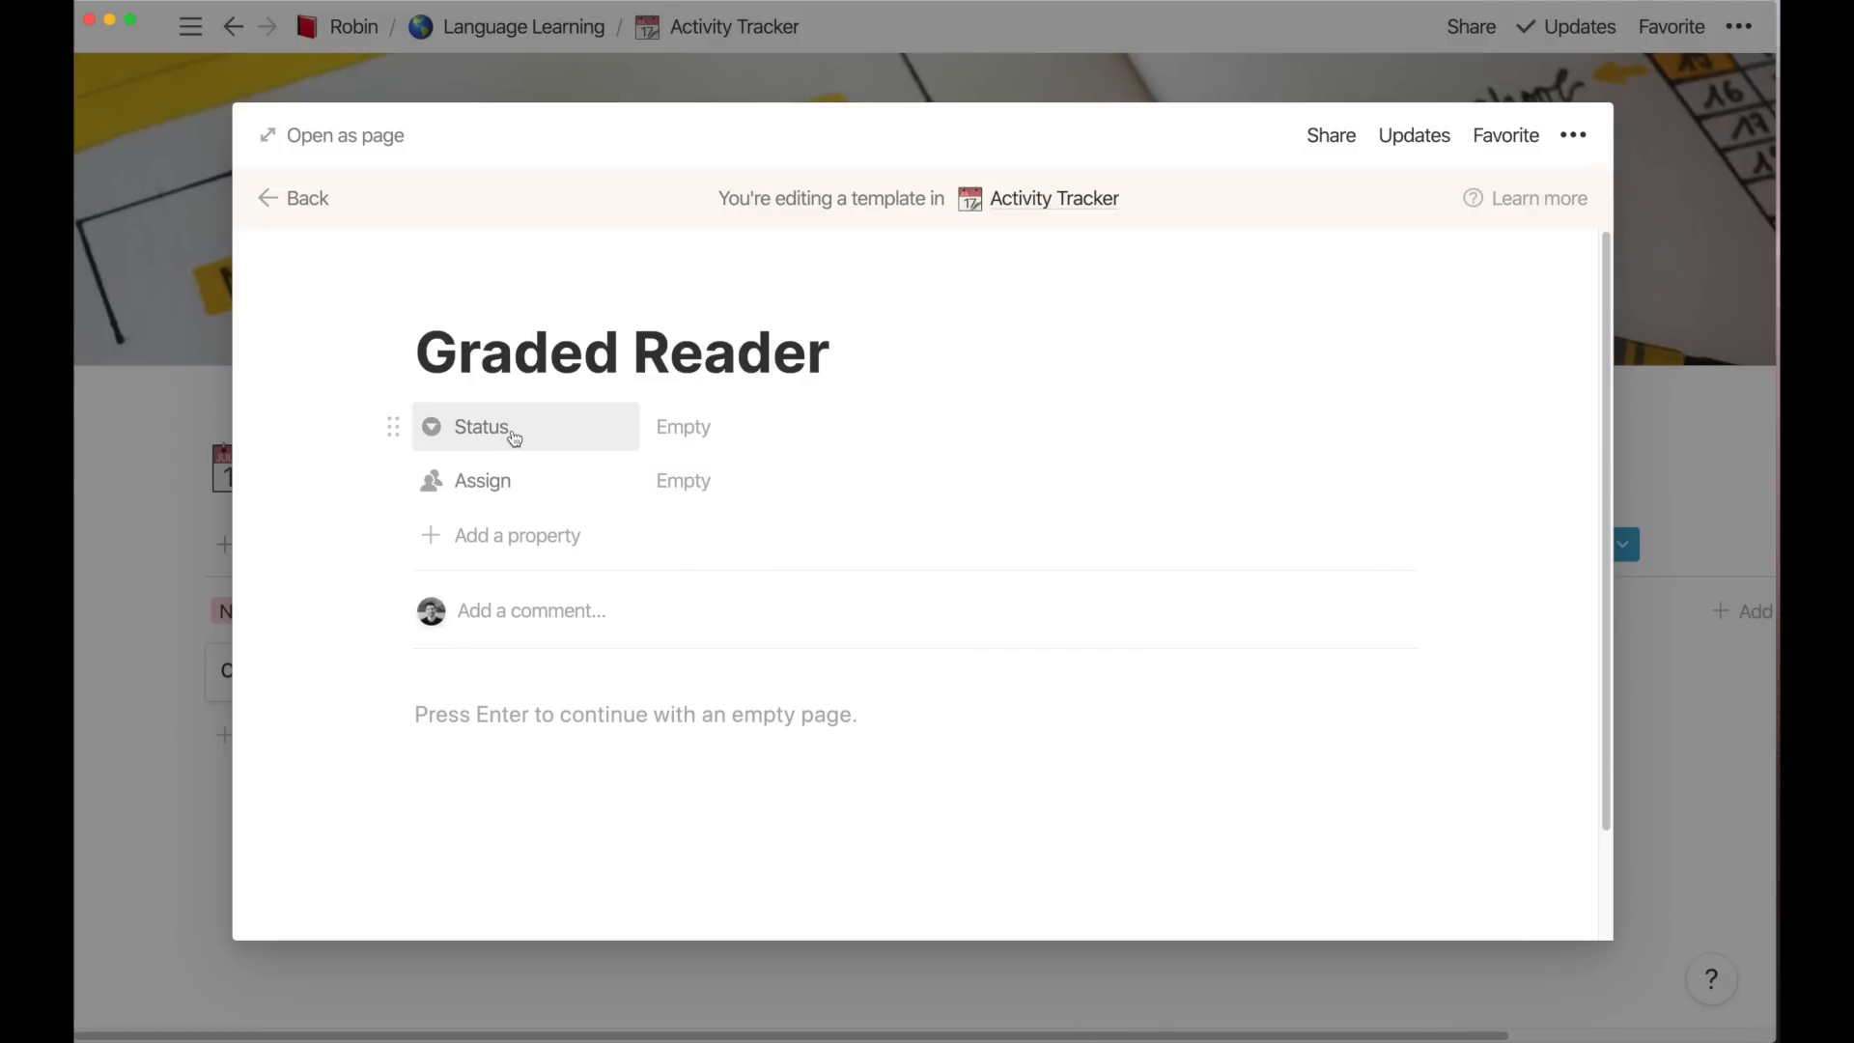
Rename the template's Assign property to Language and change its type to Select
{"action": "left_click", "coordinate": [479, 483]}
{"action": "type", "text": "Language"}
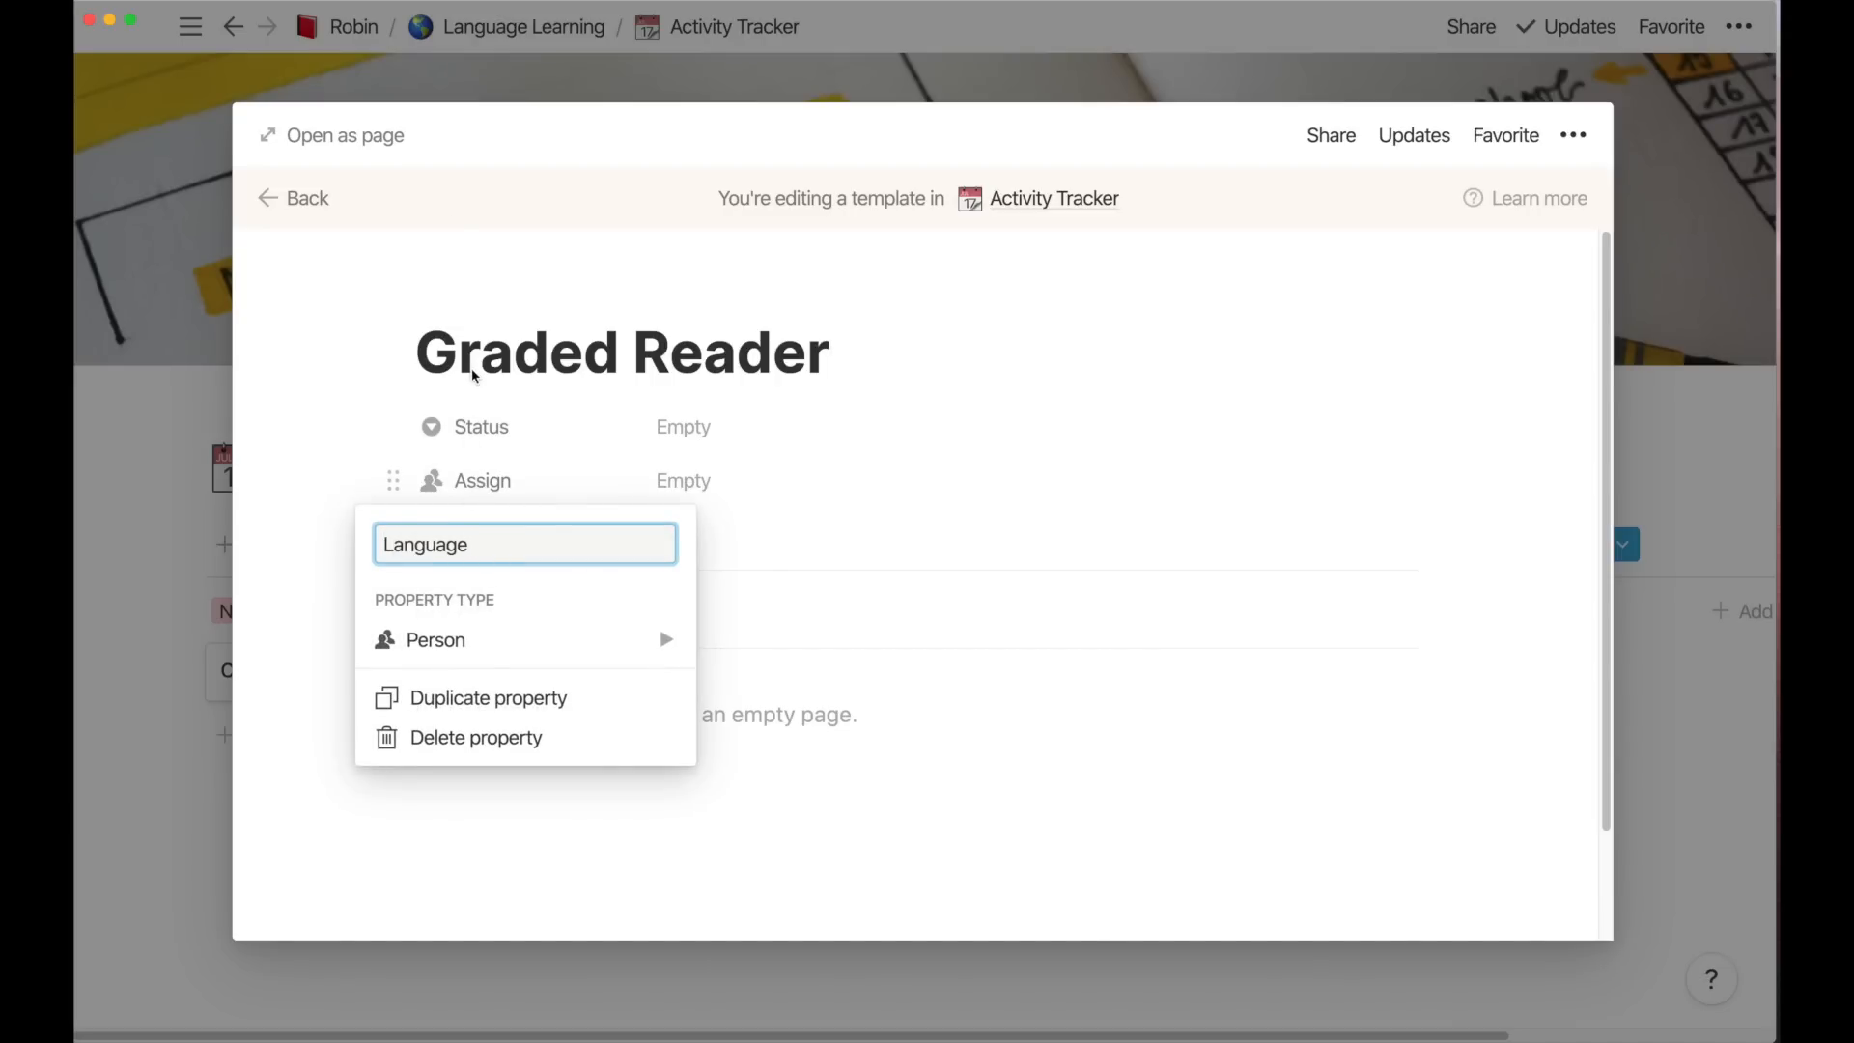
{"action": "mouse_move", "coordinate": [579, 640]}
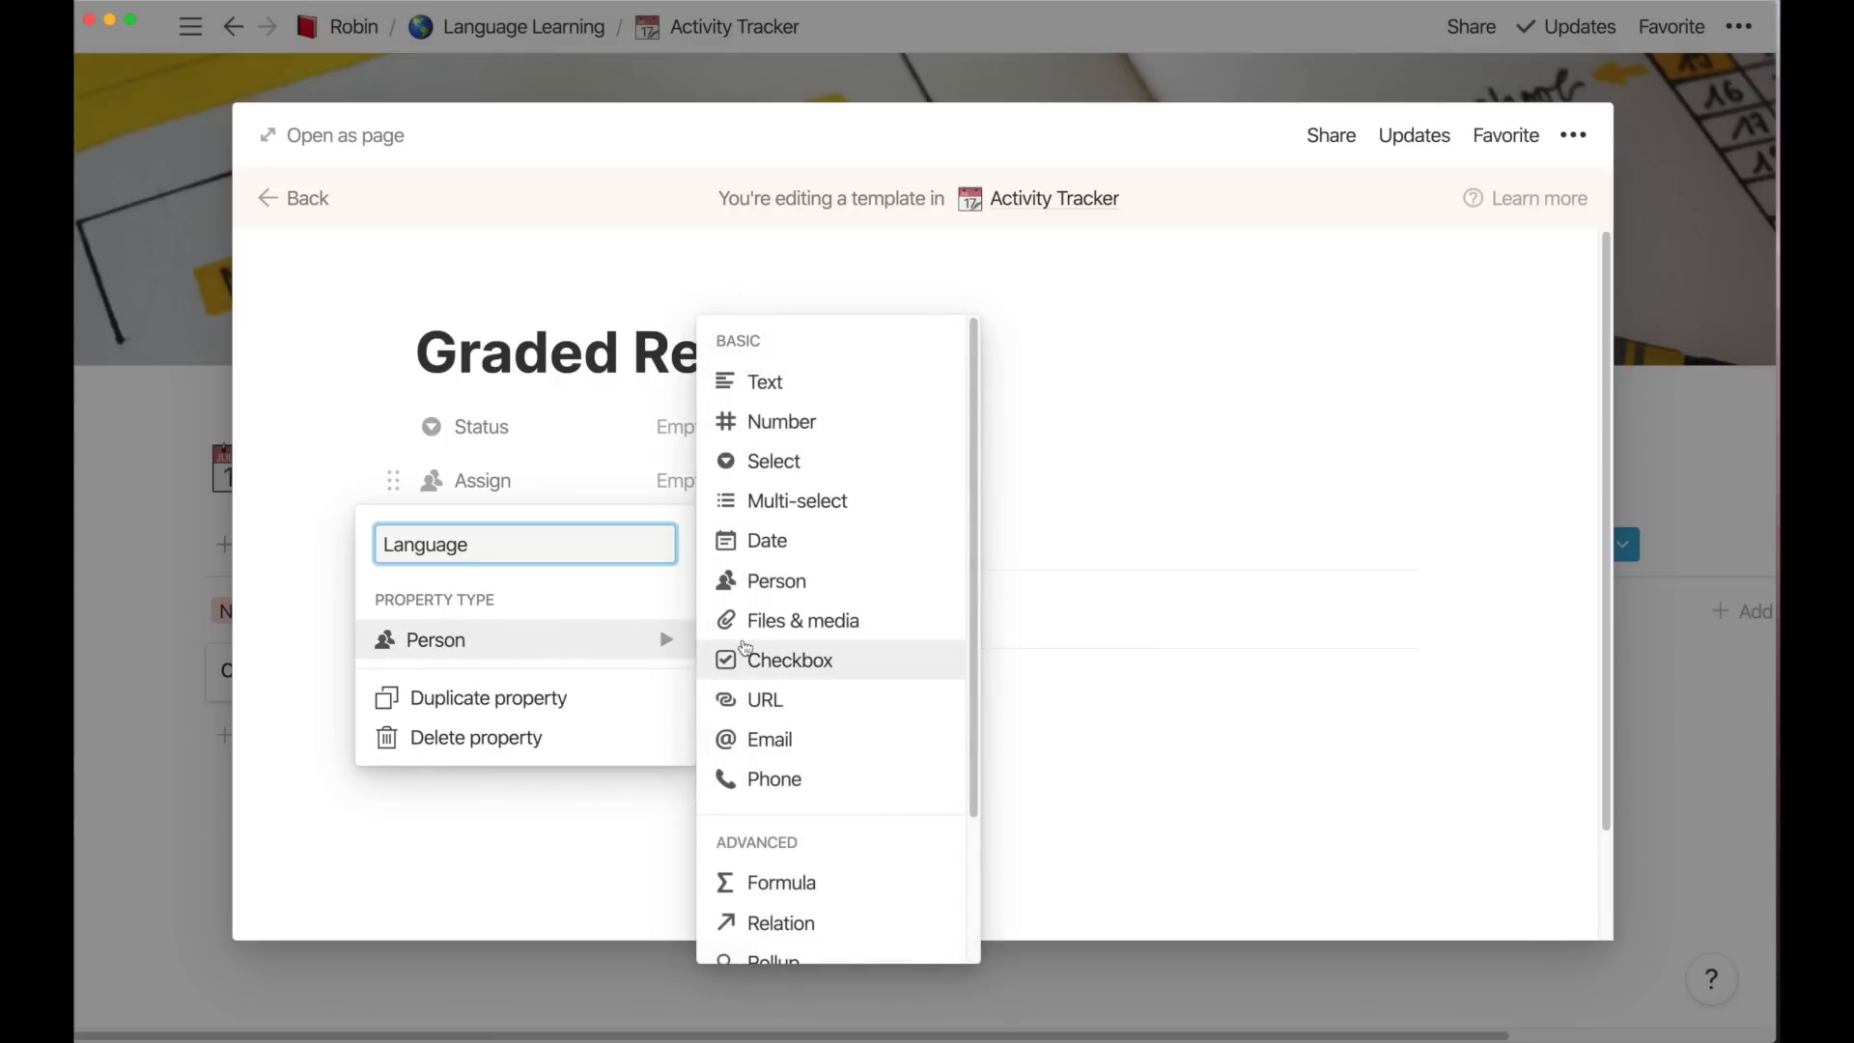
{"action": "left_click", "coordinate": [777, 463]}
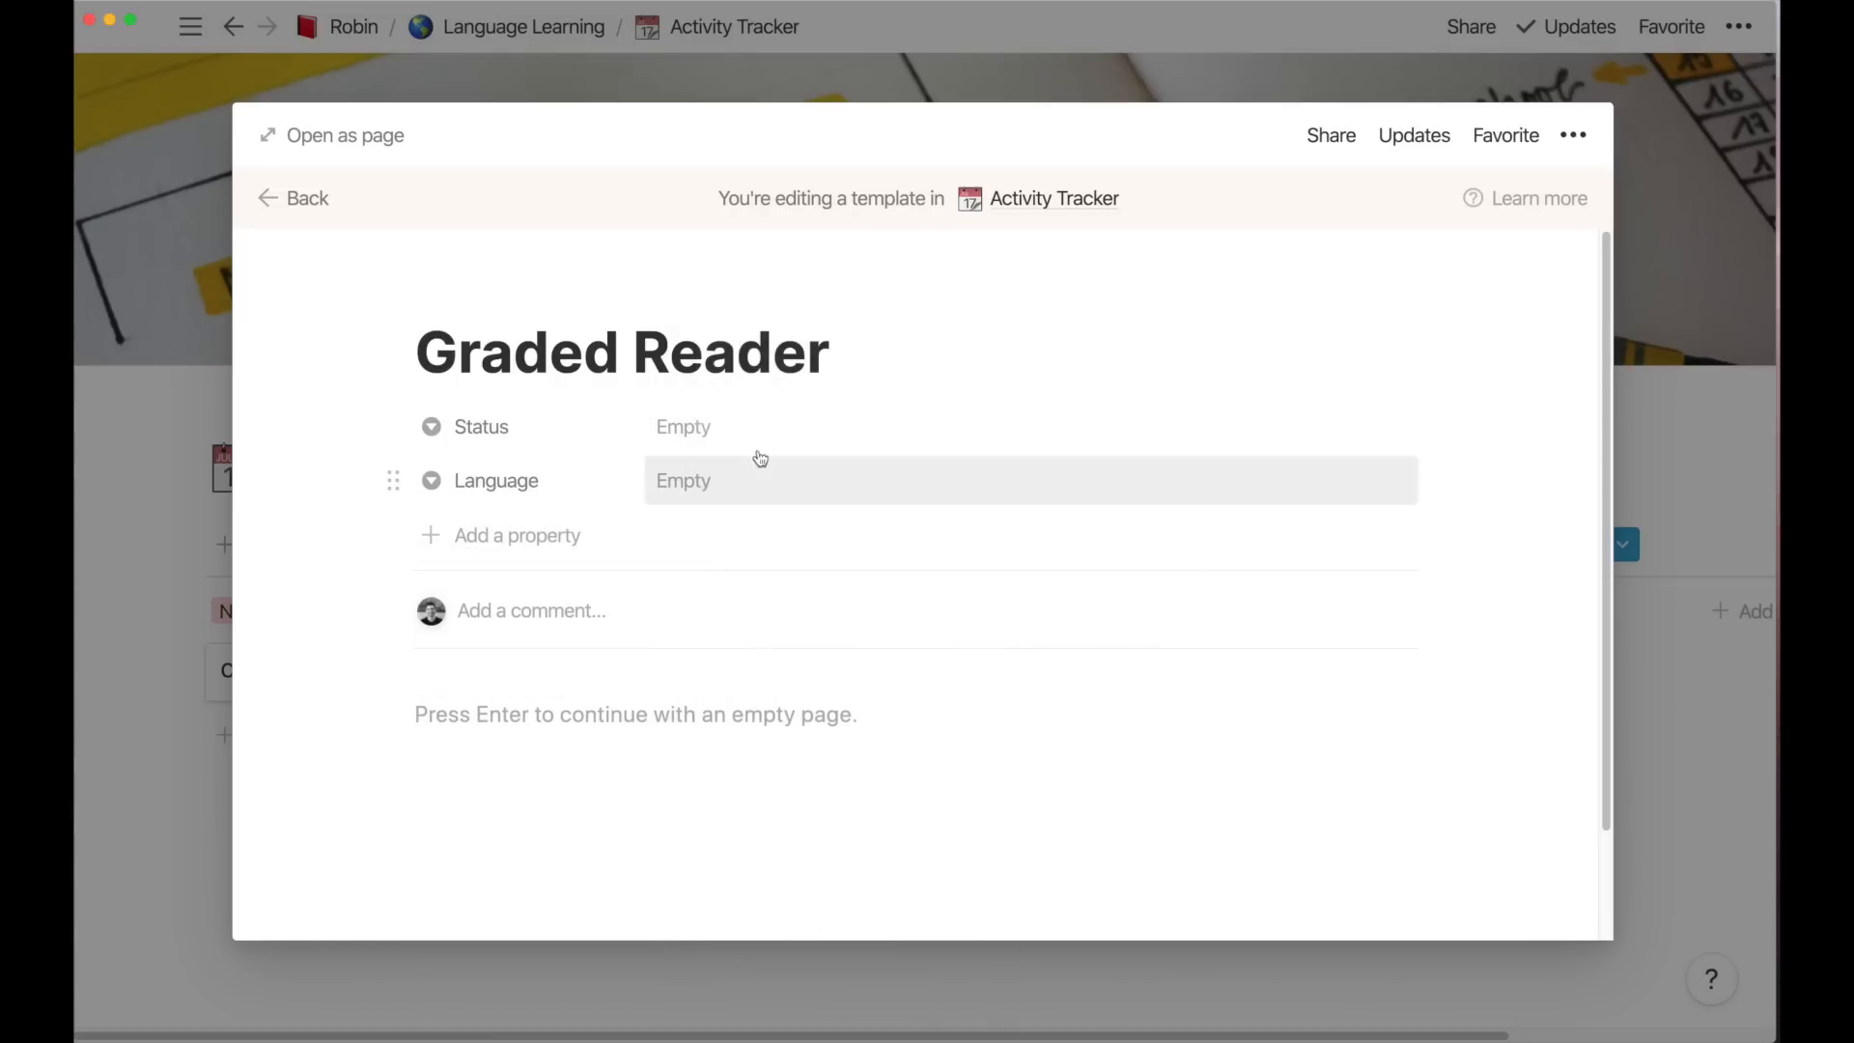
Create the options Japanese, French and German for the Language property, leaving German selected in the template
{"action": "left_click", "coordinate": [726, 477]}
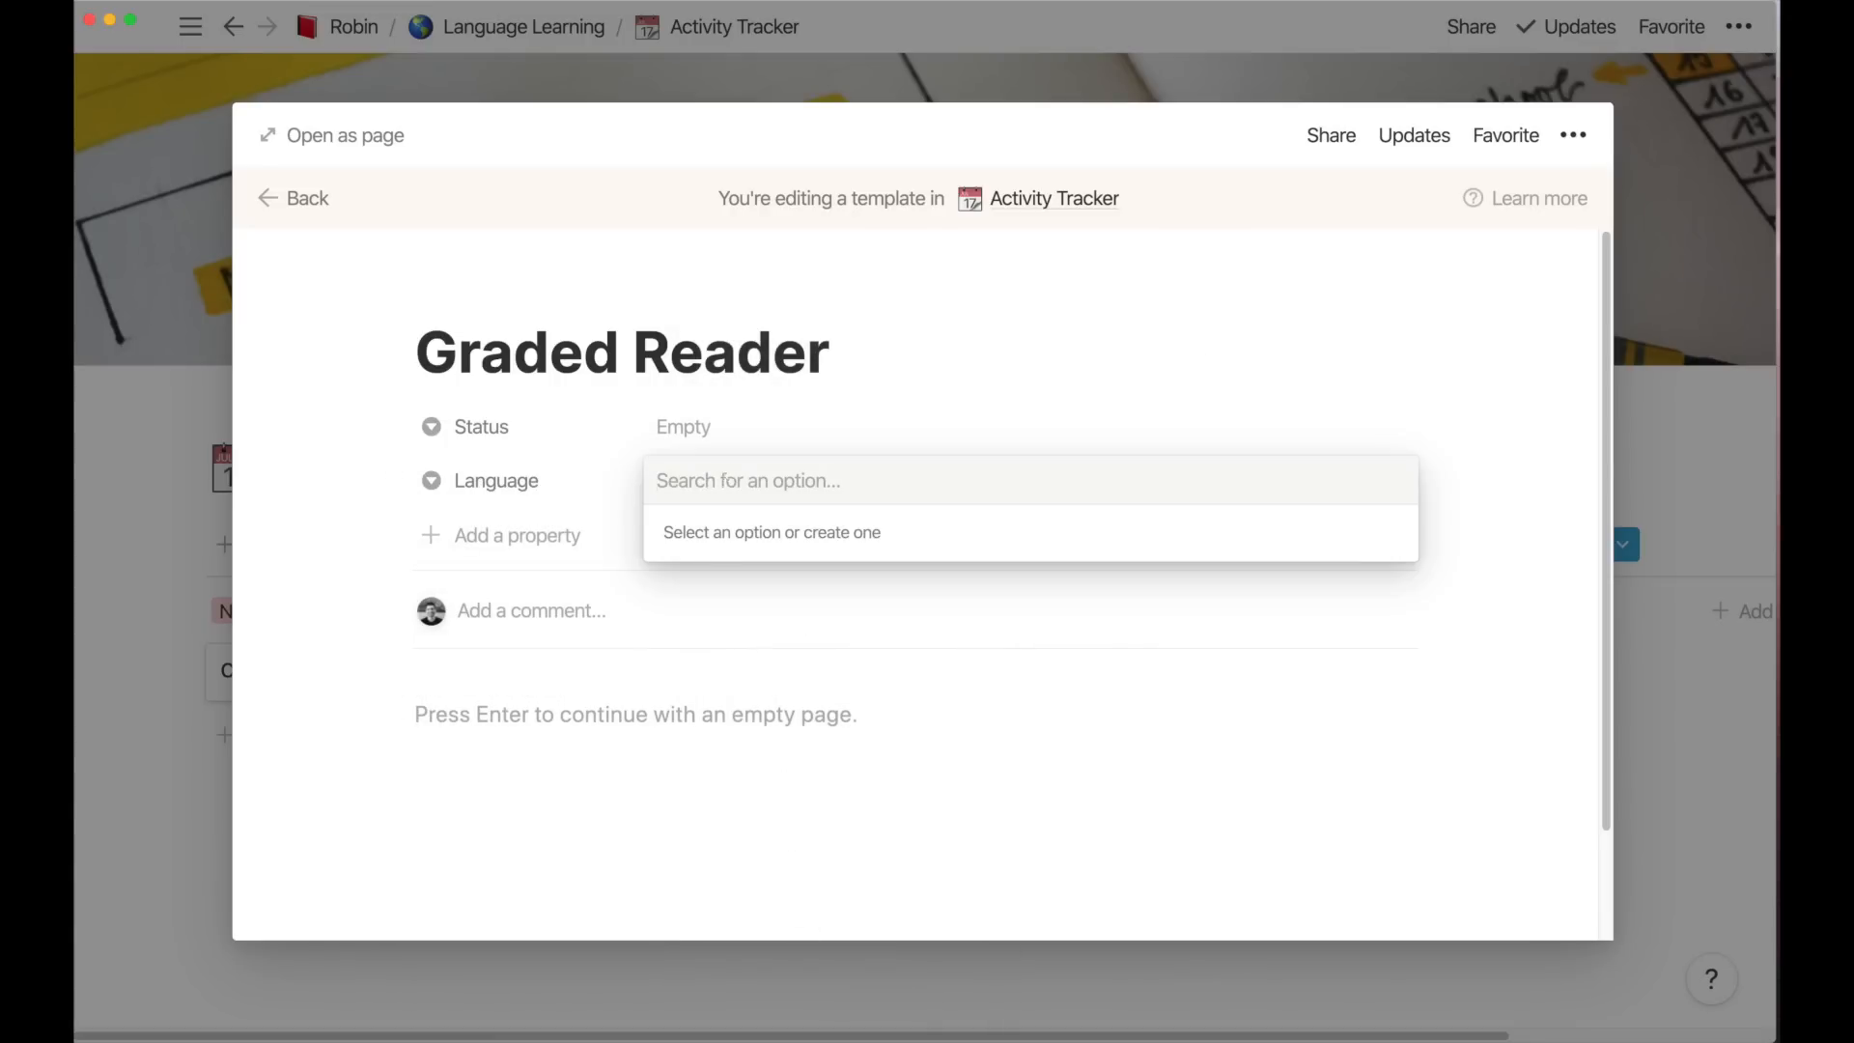
{"action": "type", "text": "Japanese"}
{"action": "key", "text": "Return"}
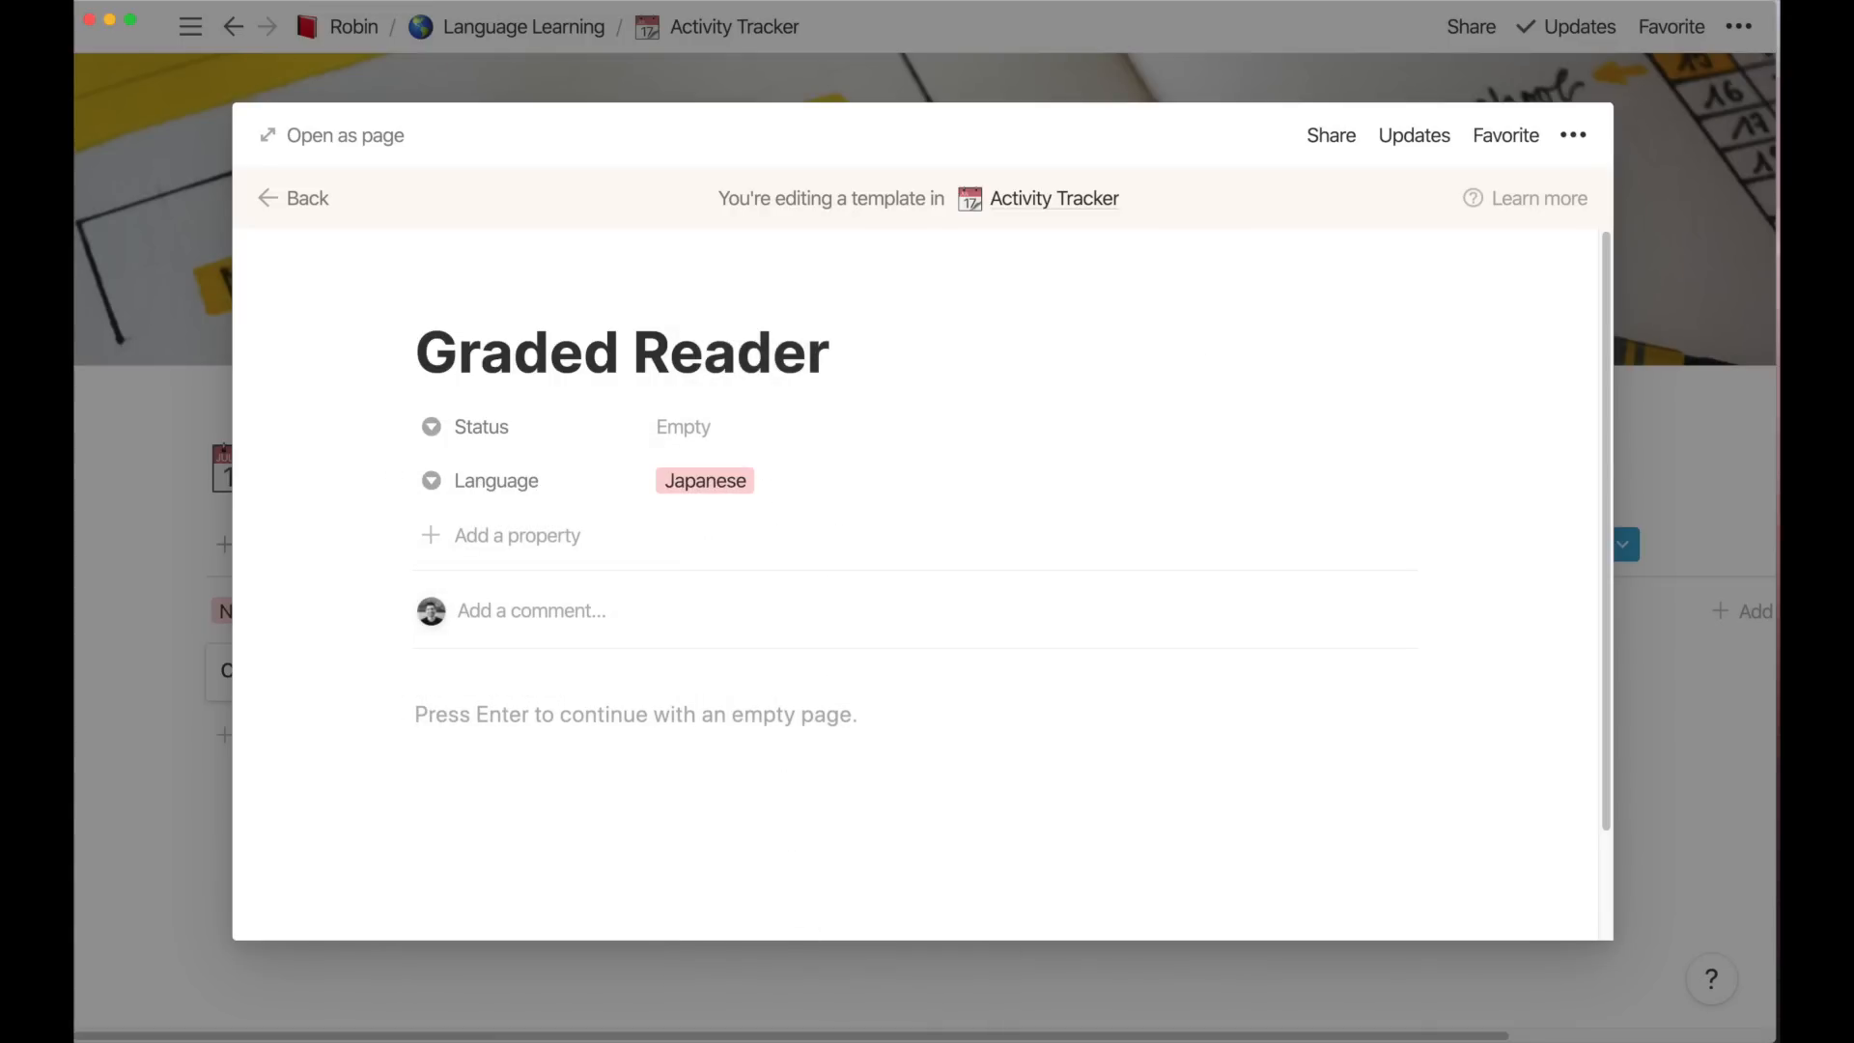
{"action": "left_click", "coordinate": [795, 480]}
{"action": "key", "text": "BackSpace"}
{"action": "type", "text": "French"}
{"action": "key", "text": "Return"}
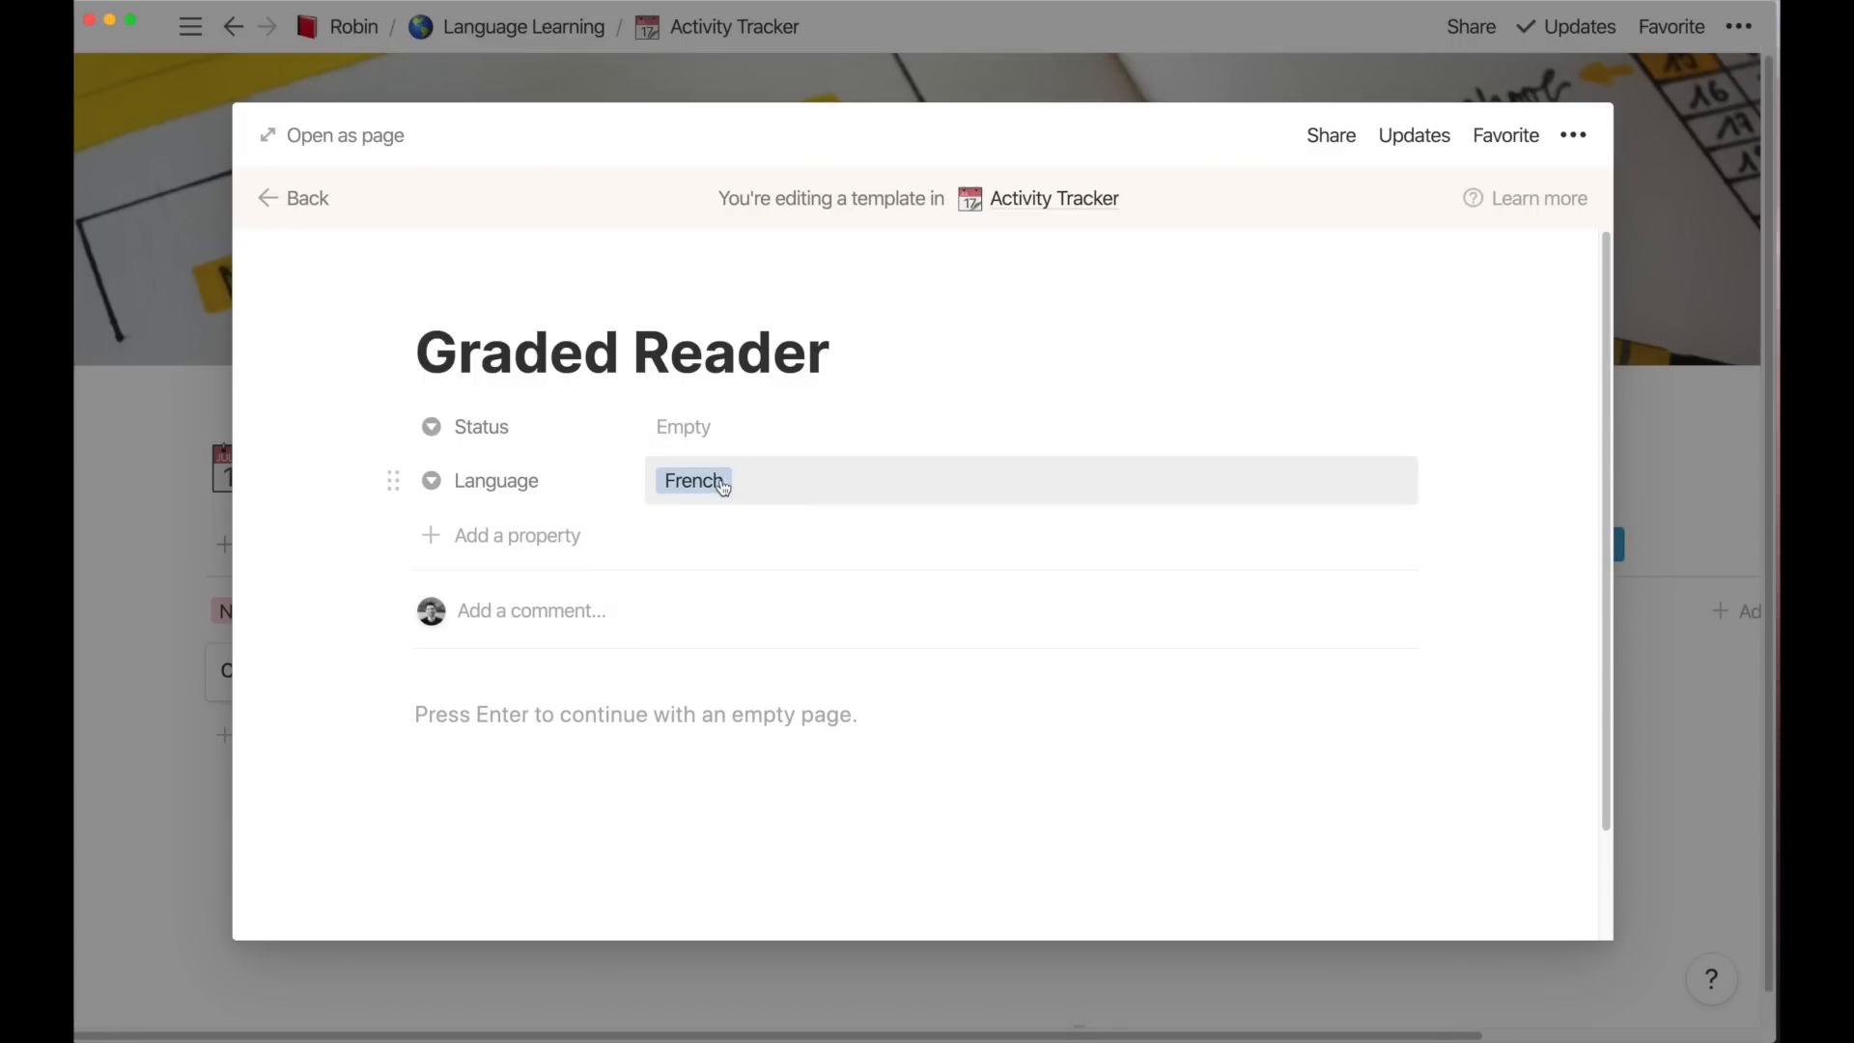
{"action": "left_click", "coordinate": [723, 486]}
{"action": "left_click", "coordinate": [739, 480]}
{"action": "type", "text": "German"}
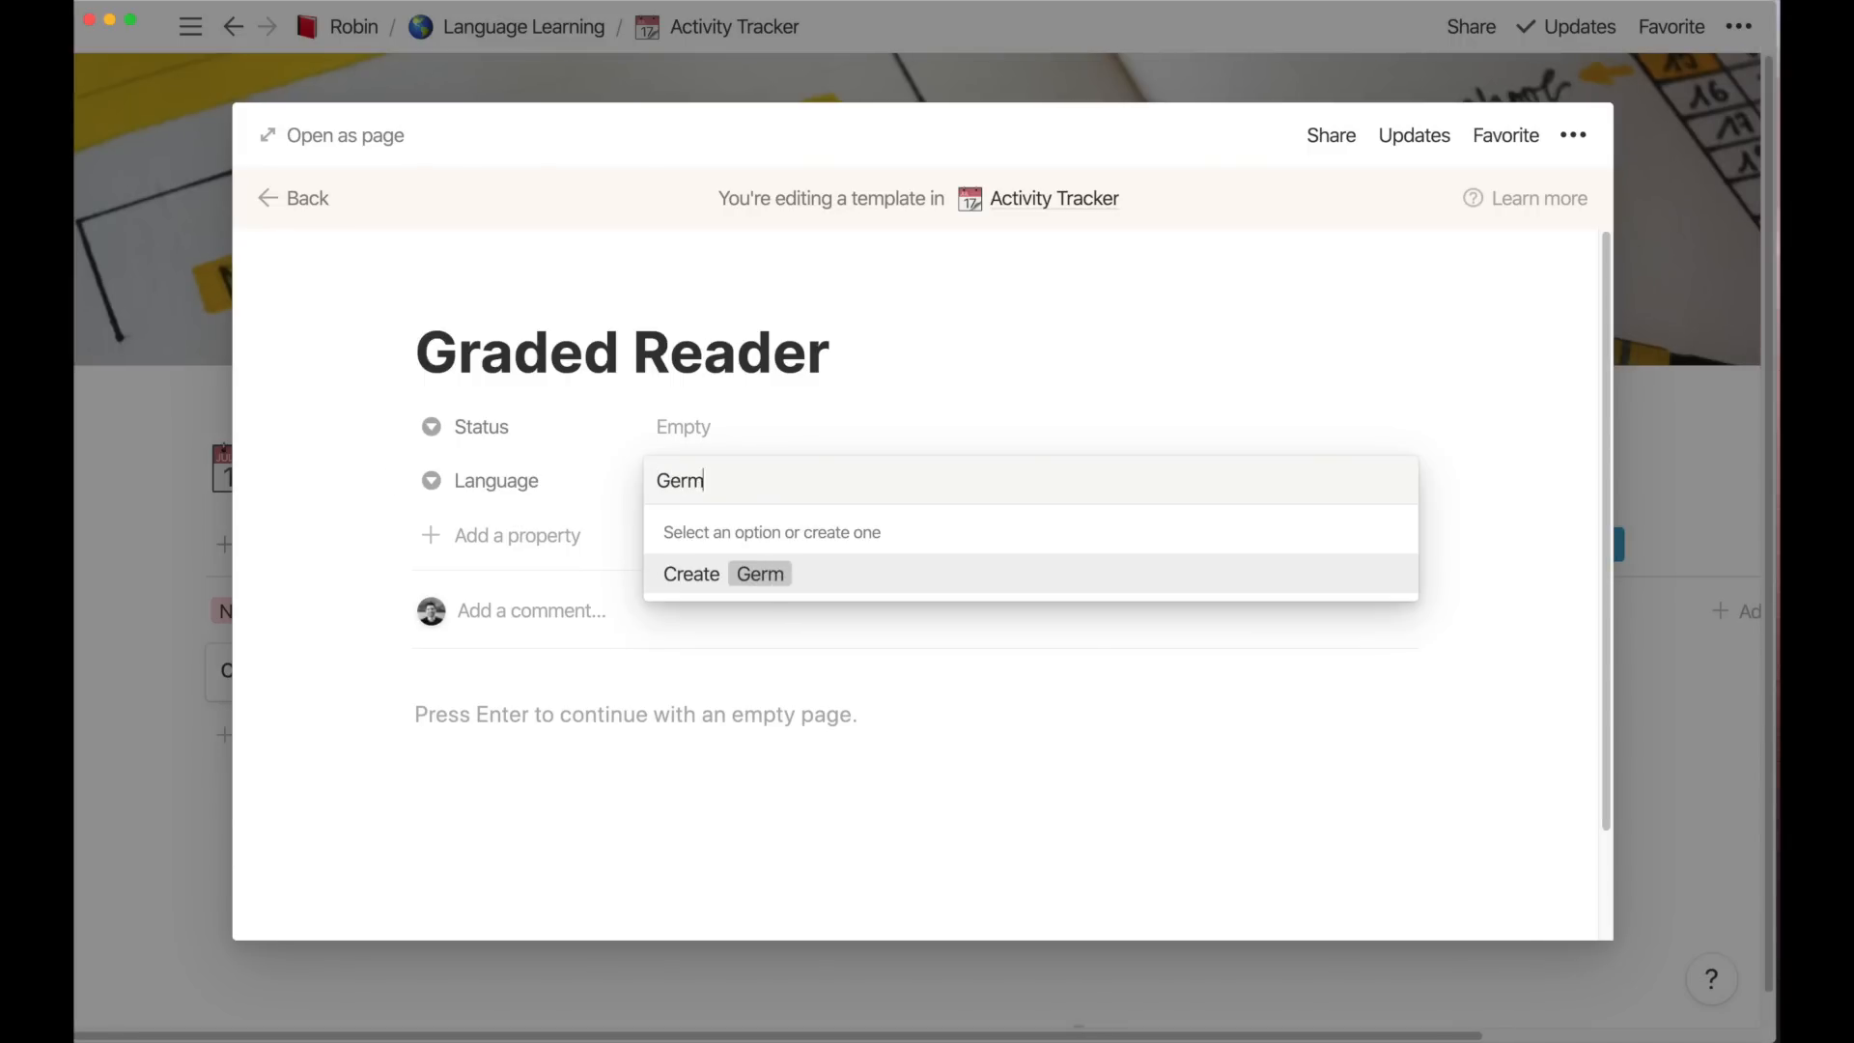
{"action": "key", "text": "Return"}
Set the color of the German option in the Language property to Yellow
{"action": "left_click", "coordinate": [740, 481]}
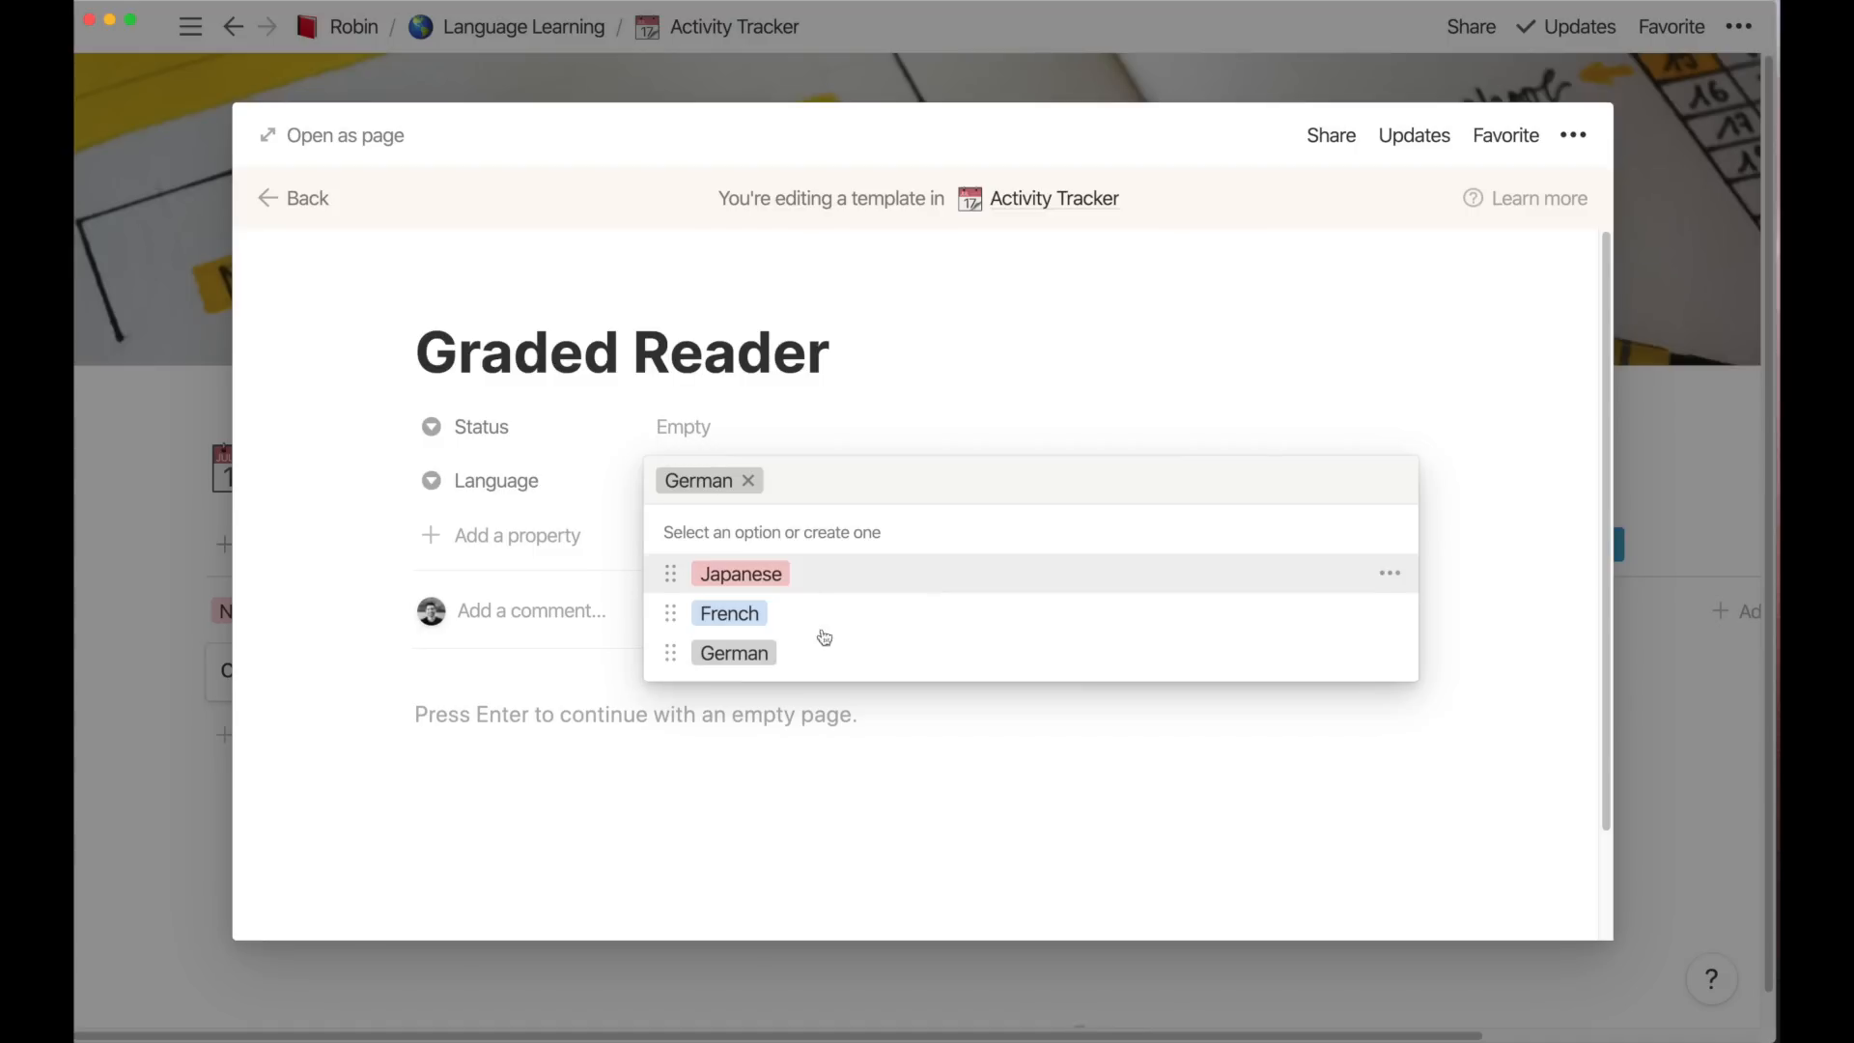
{"action": "left_click", "coordinate": [1389, 653]}
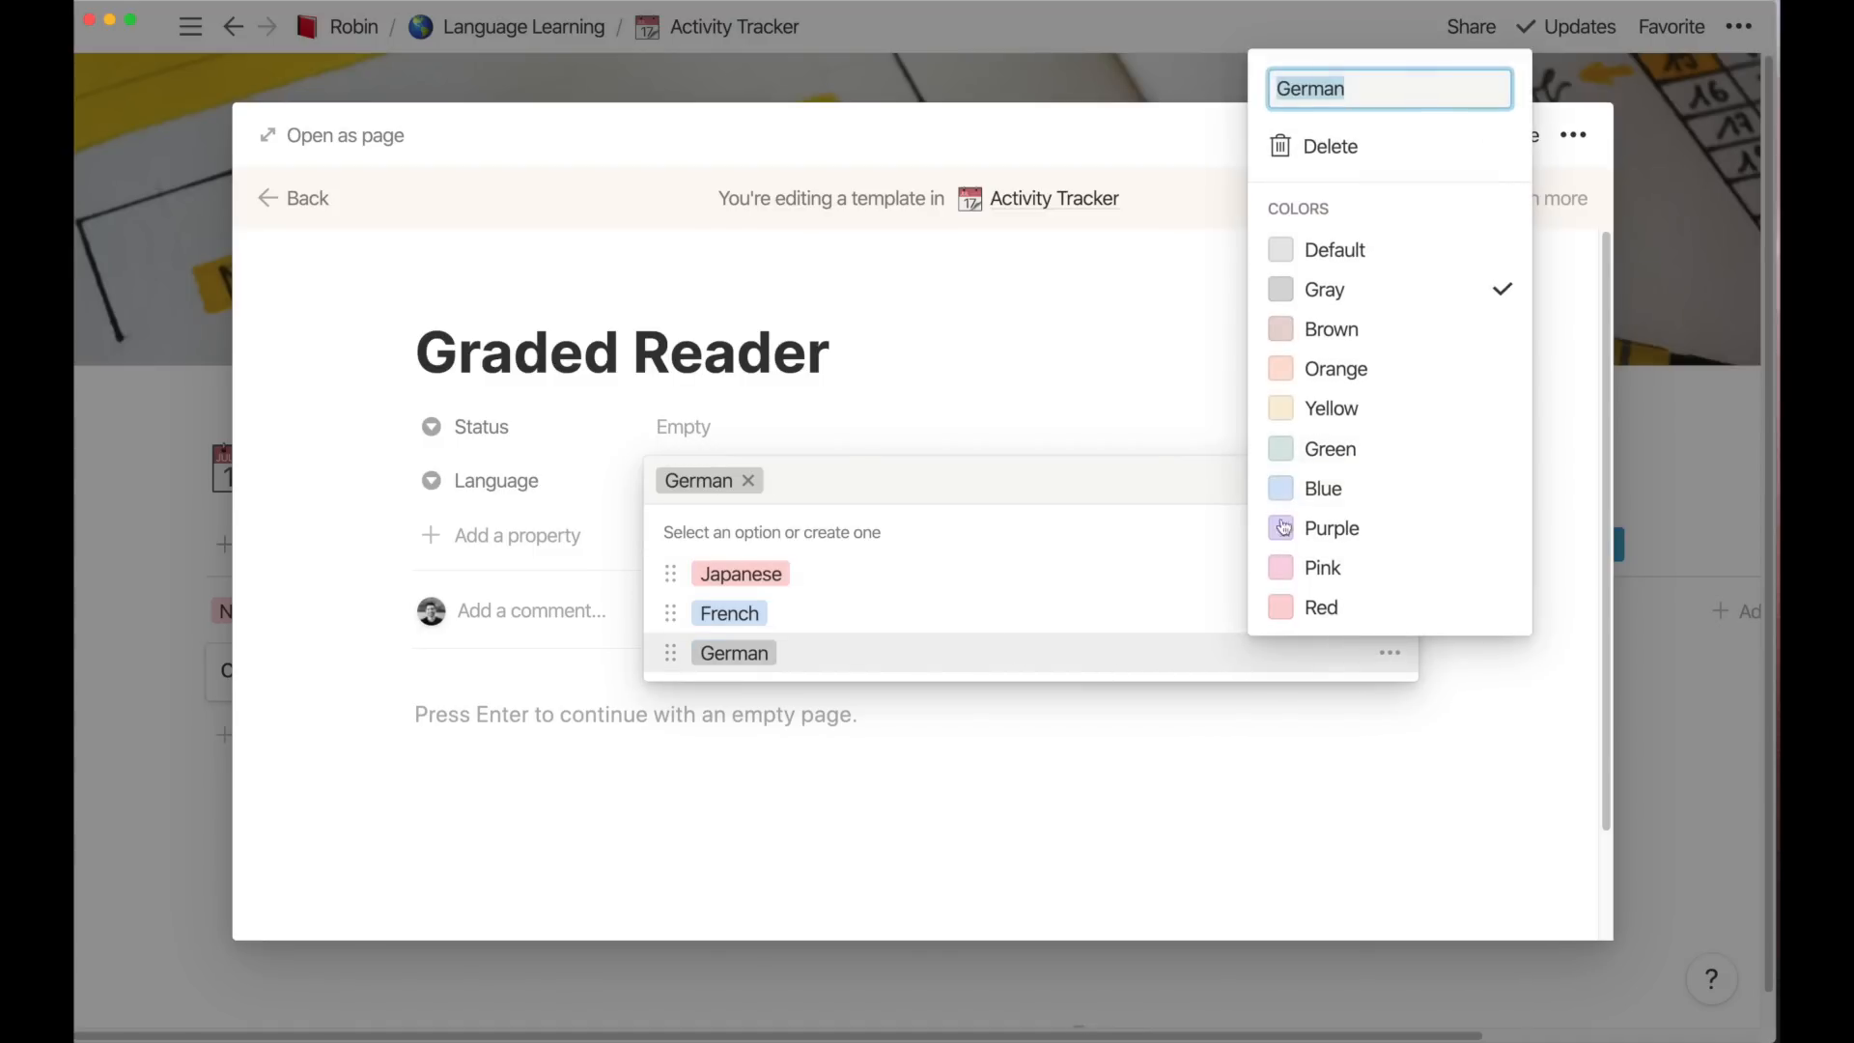
{"action": "left_click", "coordinate": [1328, 407]}
{"action": "left_click", "coordinate": [949, 787]}
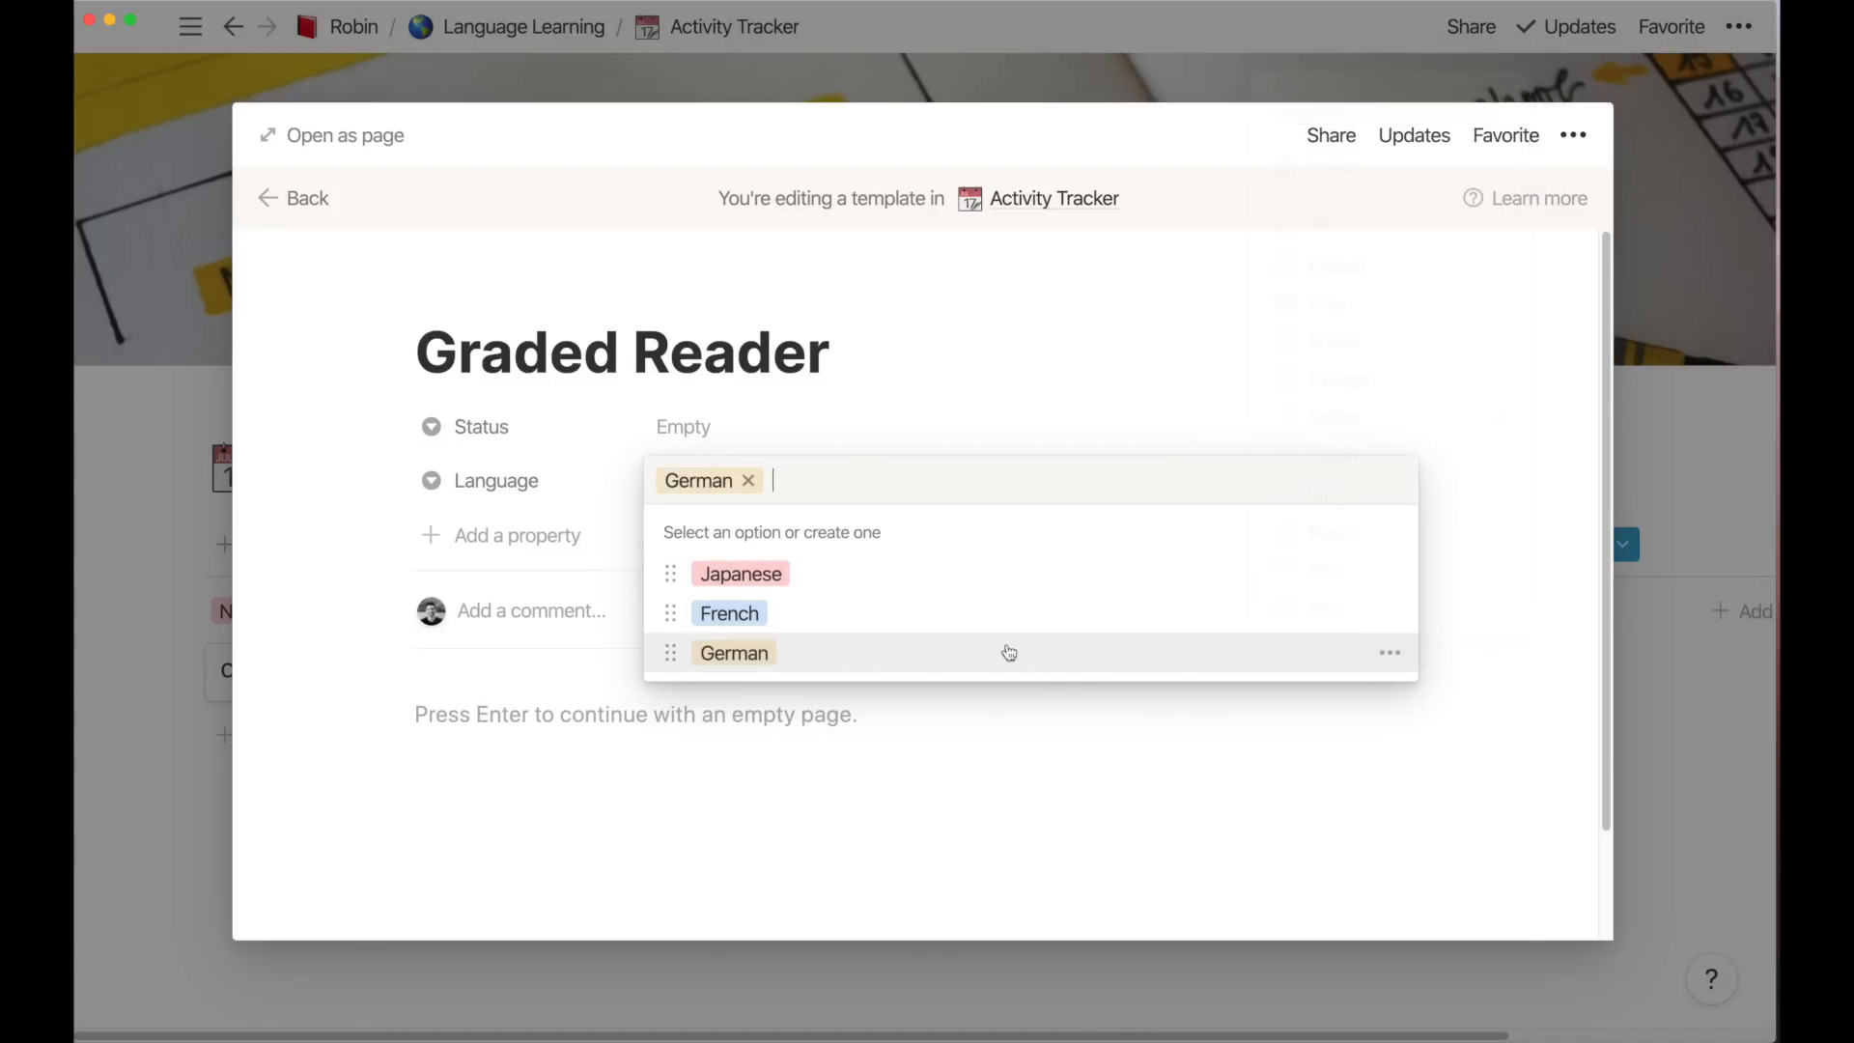
{"action": "left_click", "coordinate": [910, 401]}
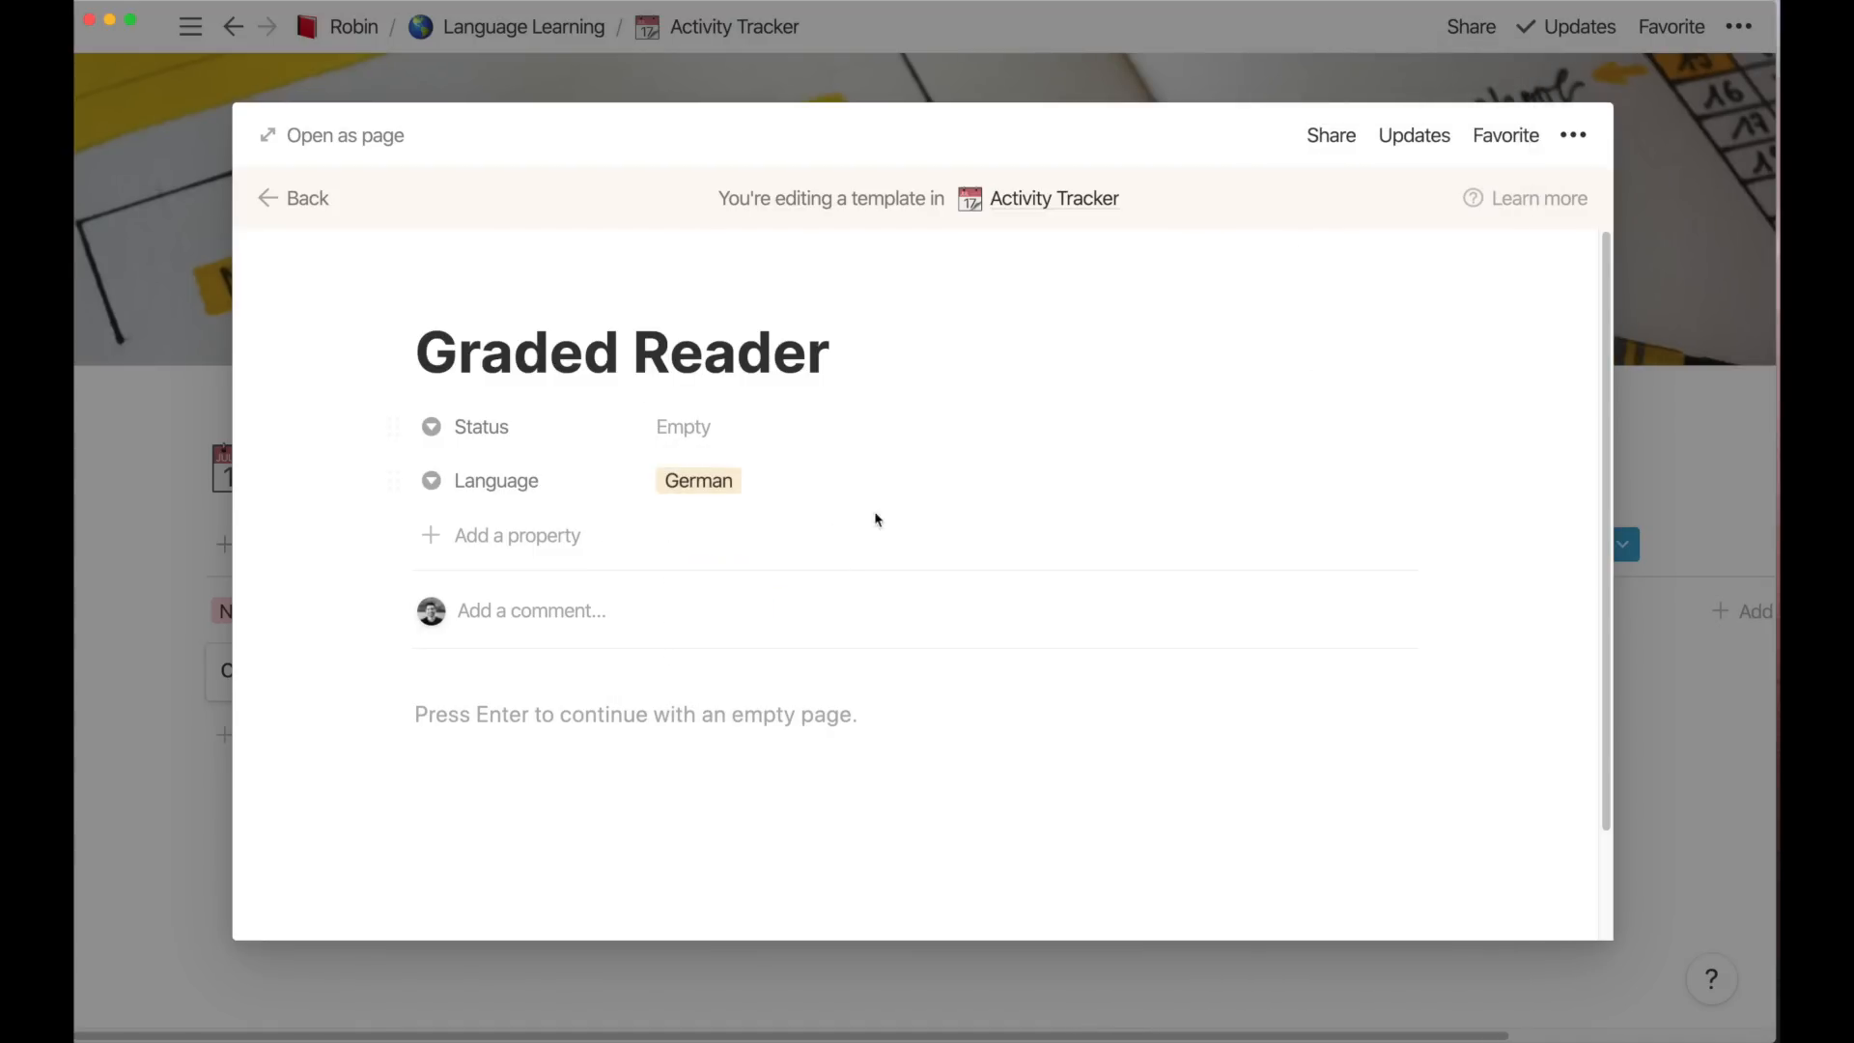
Add a Date property named Date Completed to the Graded Reader template
{"action": "left_click", "coordinate": [514, 536]}
{"action": "type", "text": "Date Completed"}
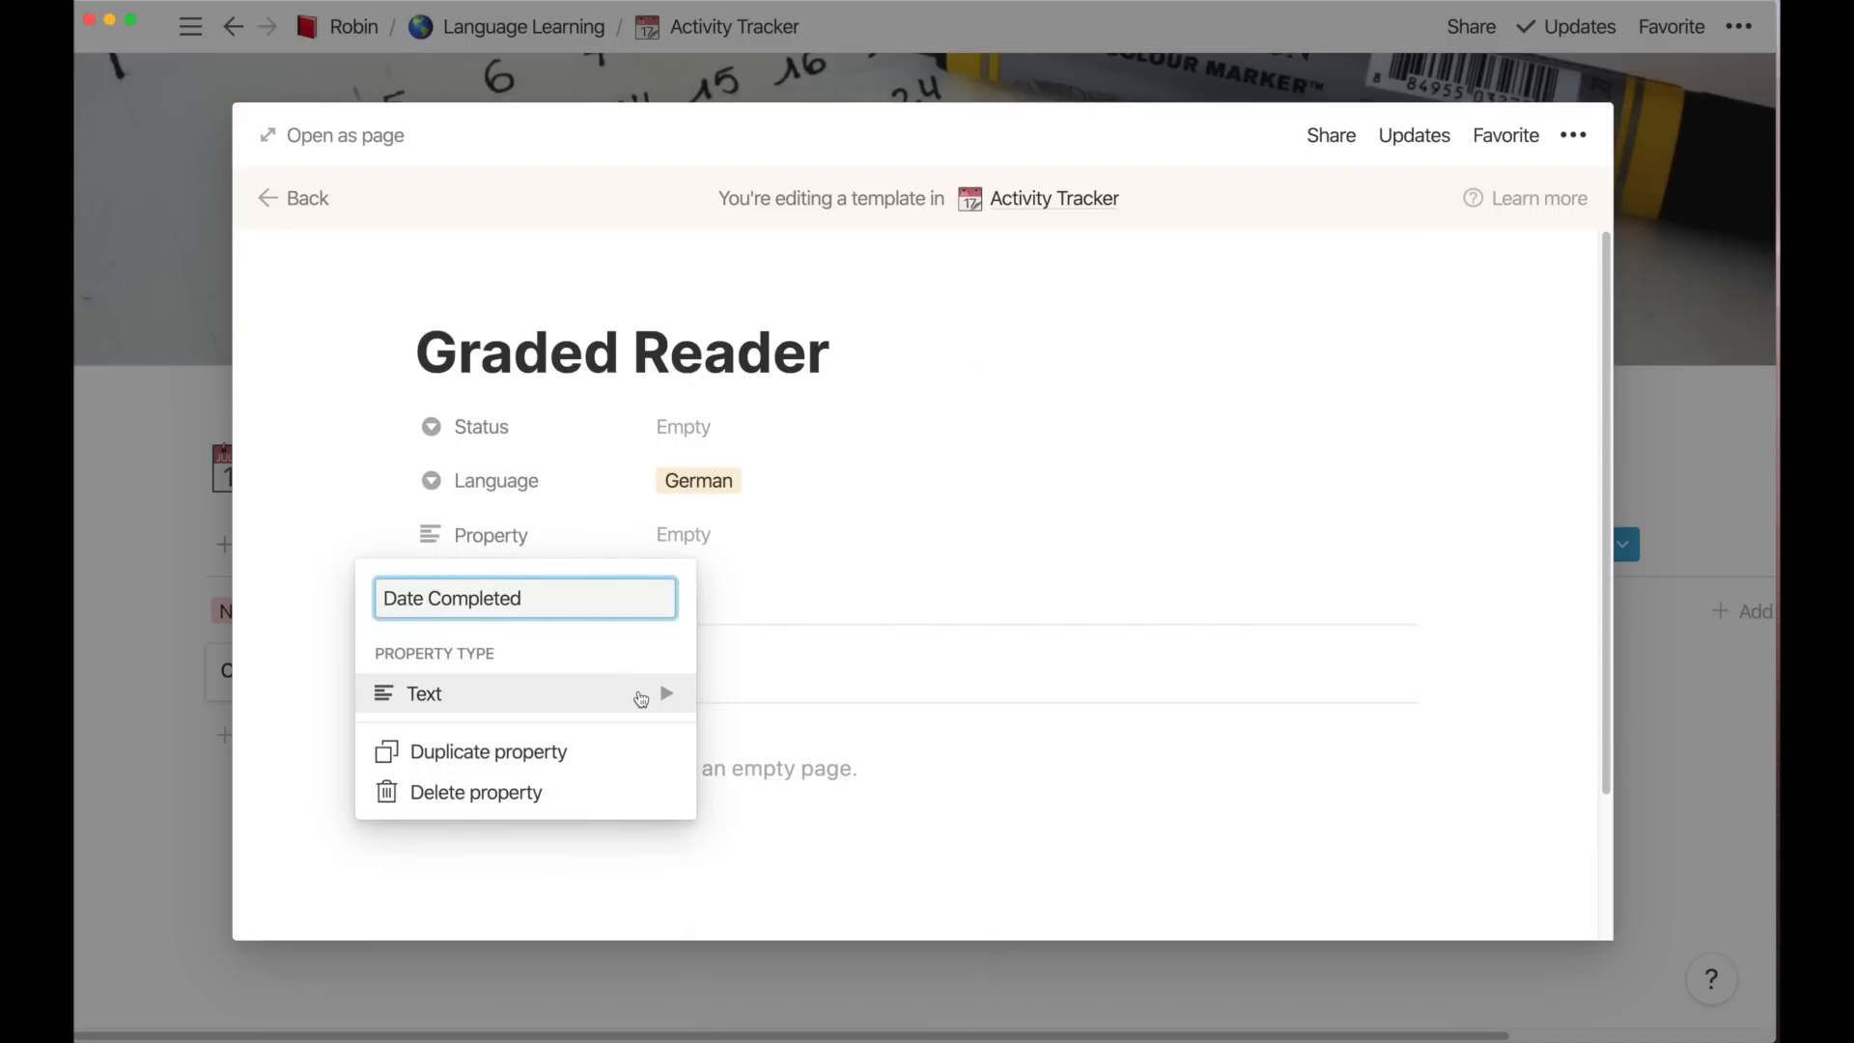
{"action": "mouse_move", "coordinate": [641, 695]}
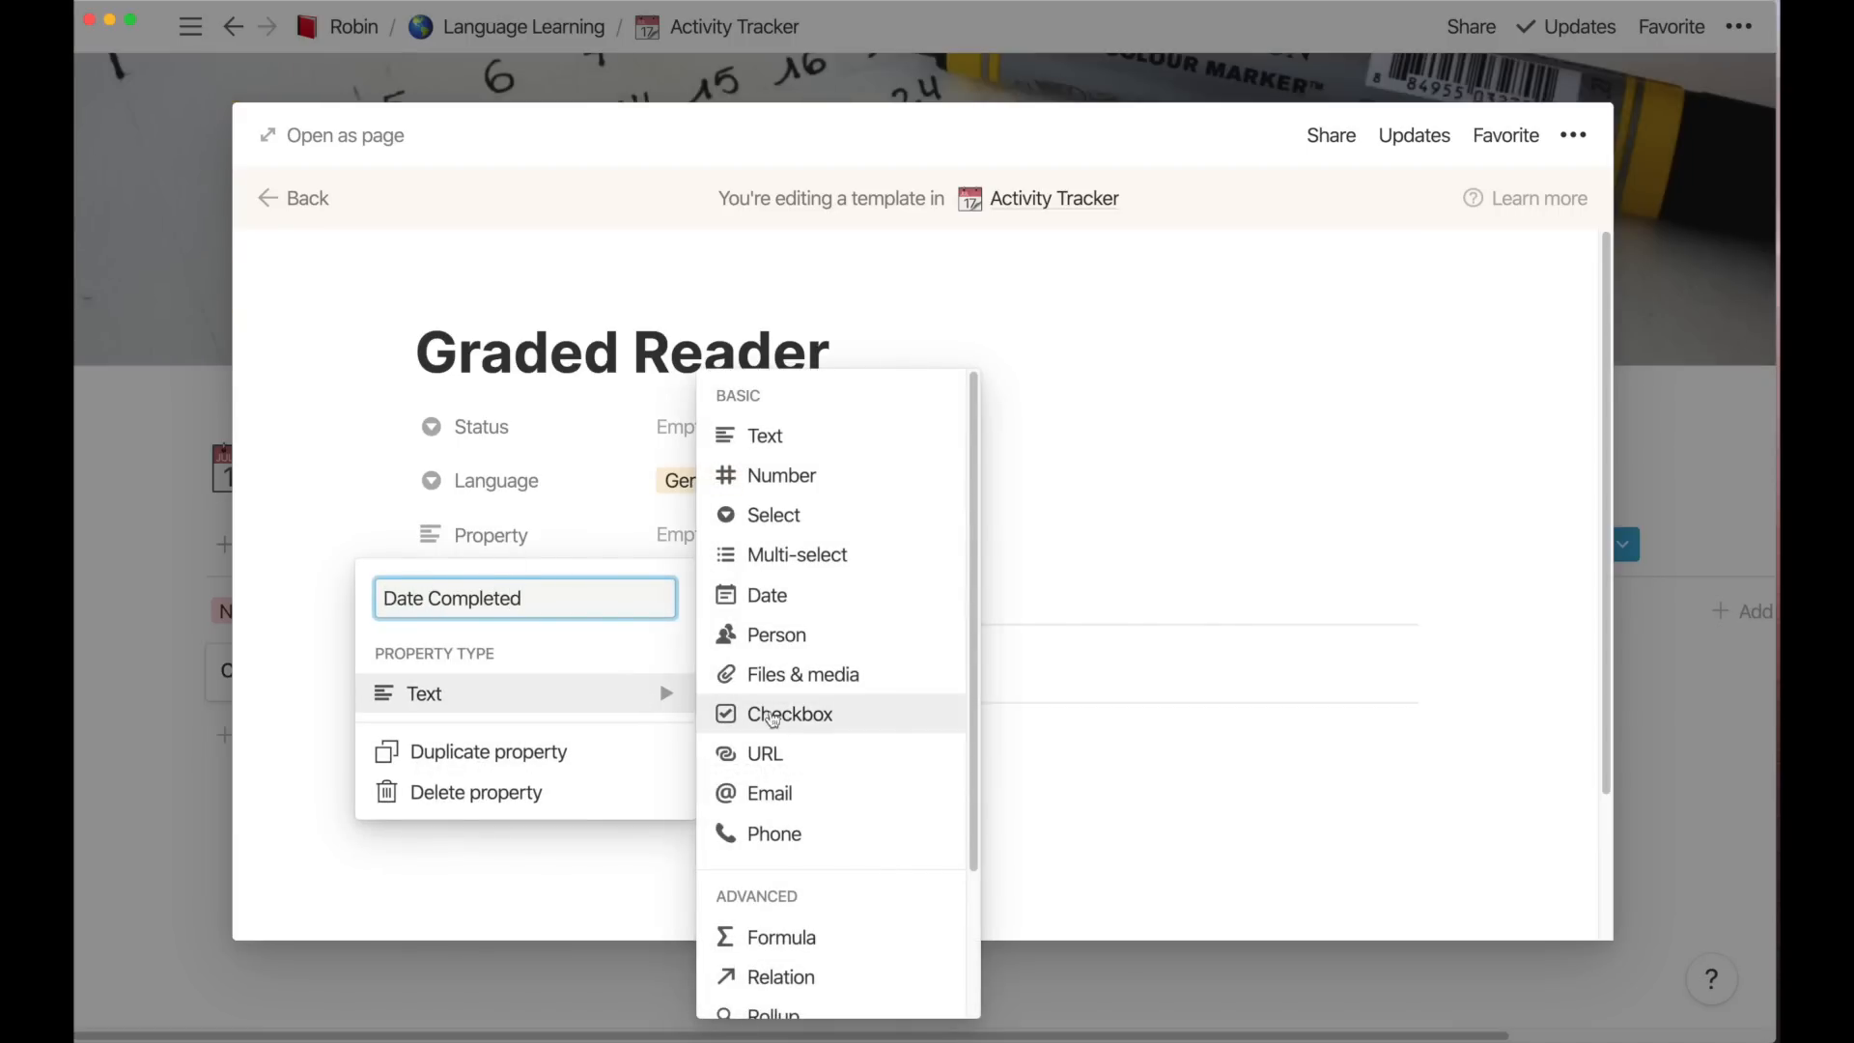
{"action": "left_click", "coordinate": [784, 606]}
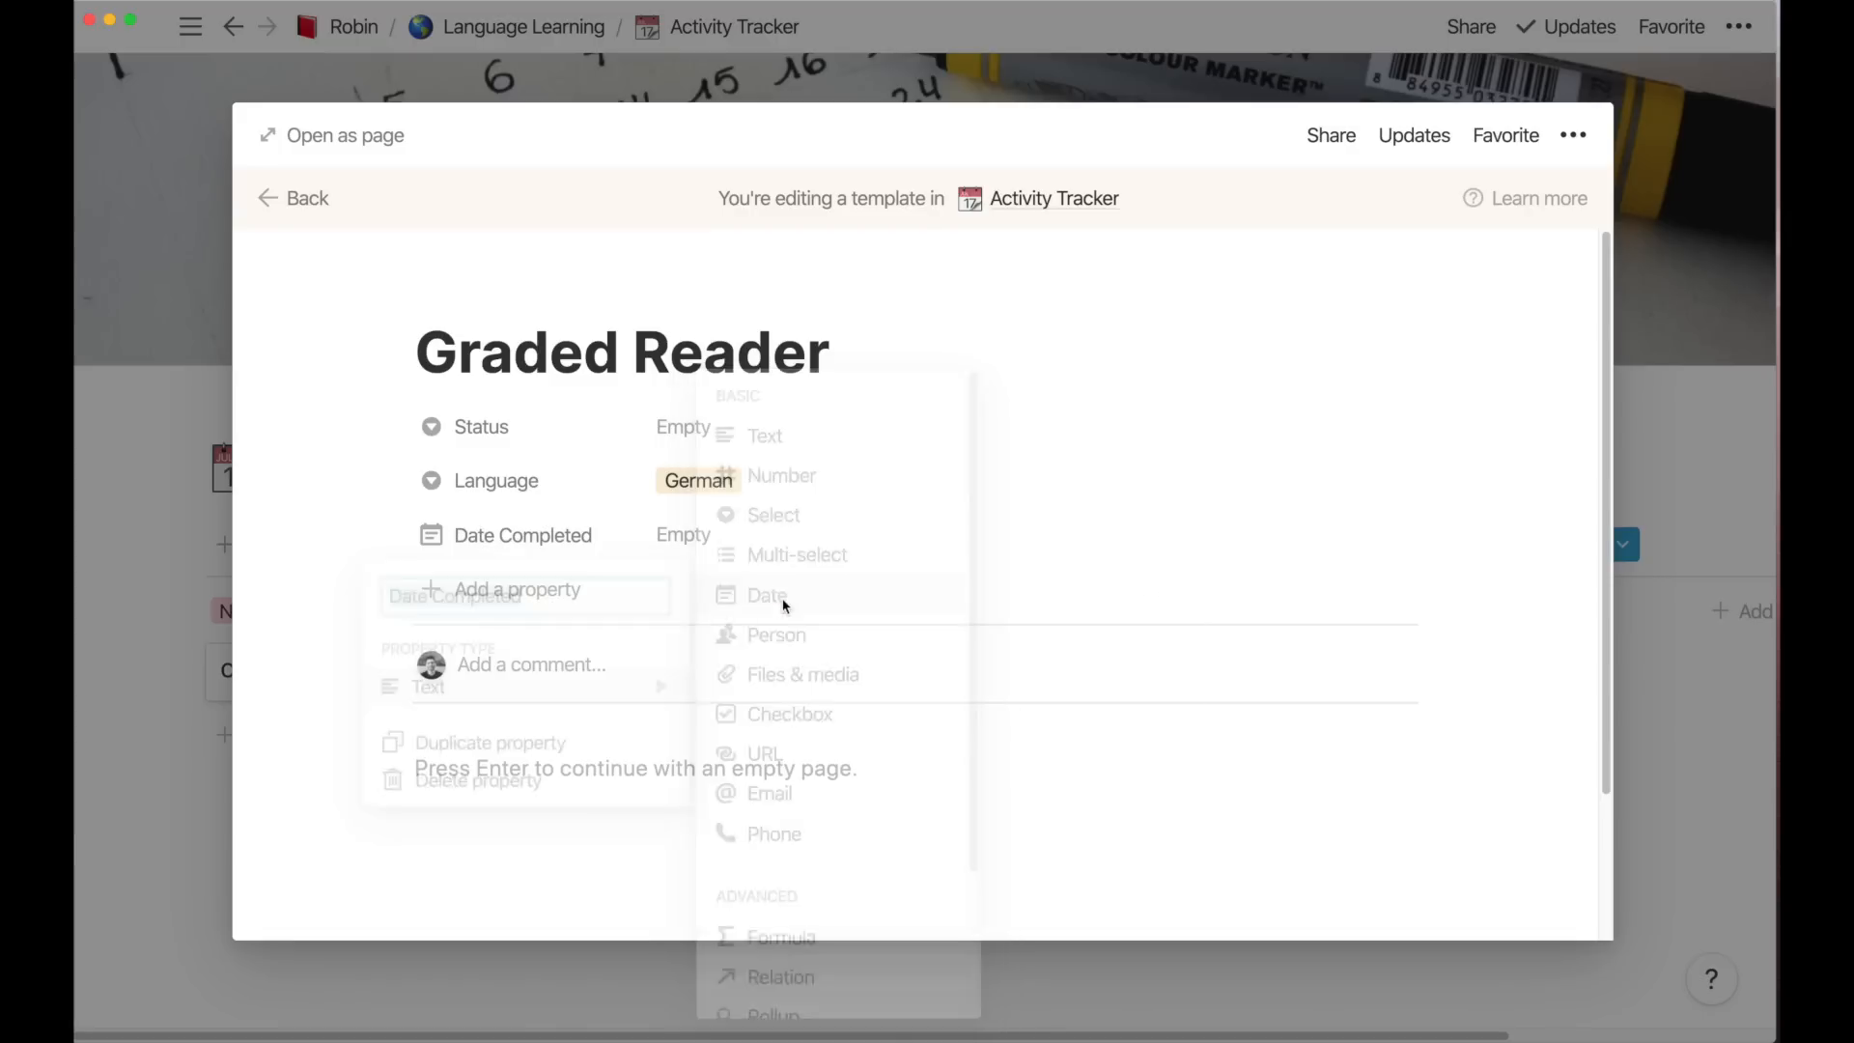
Add a Heading 2 titled Chapter Summary to the template body, followed by the bullets Note 1 and Note 2
{"action": "left_click", "coordinate": [586, 768]}
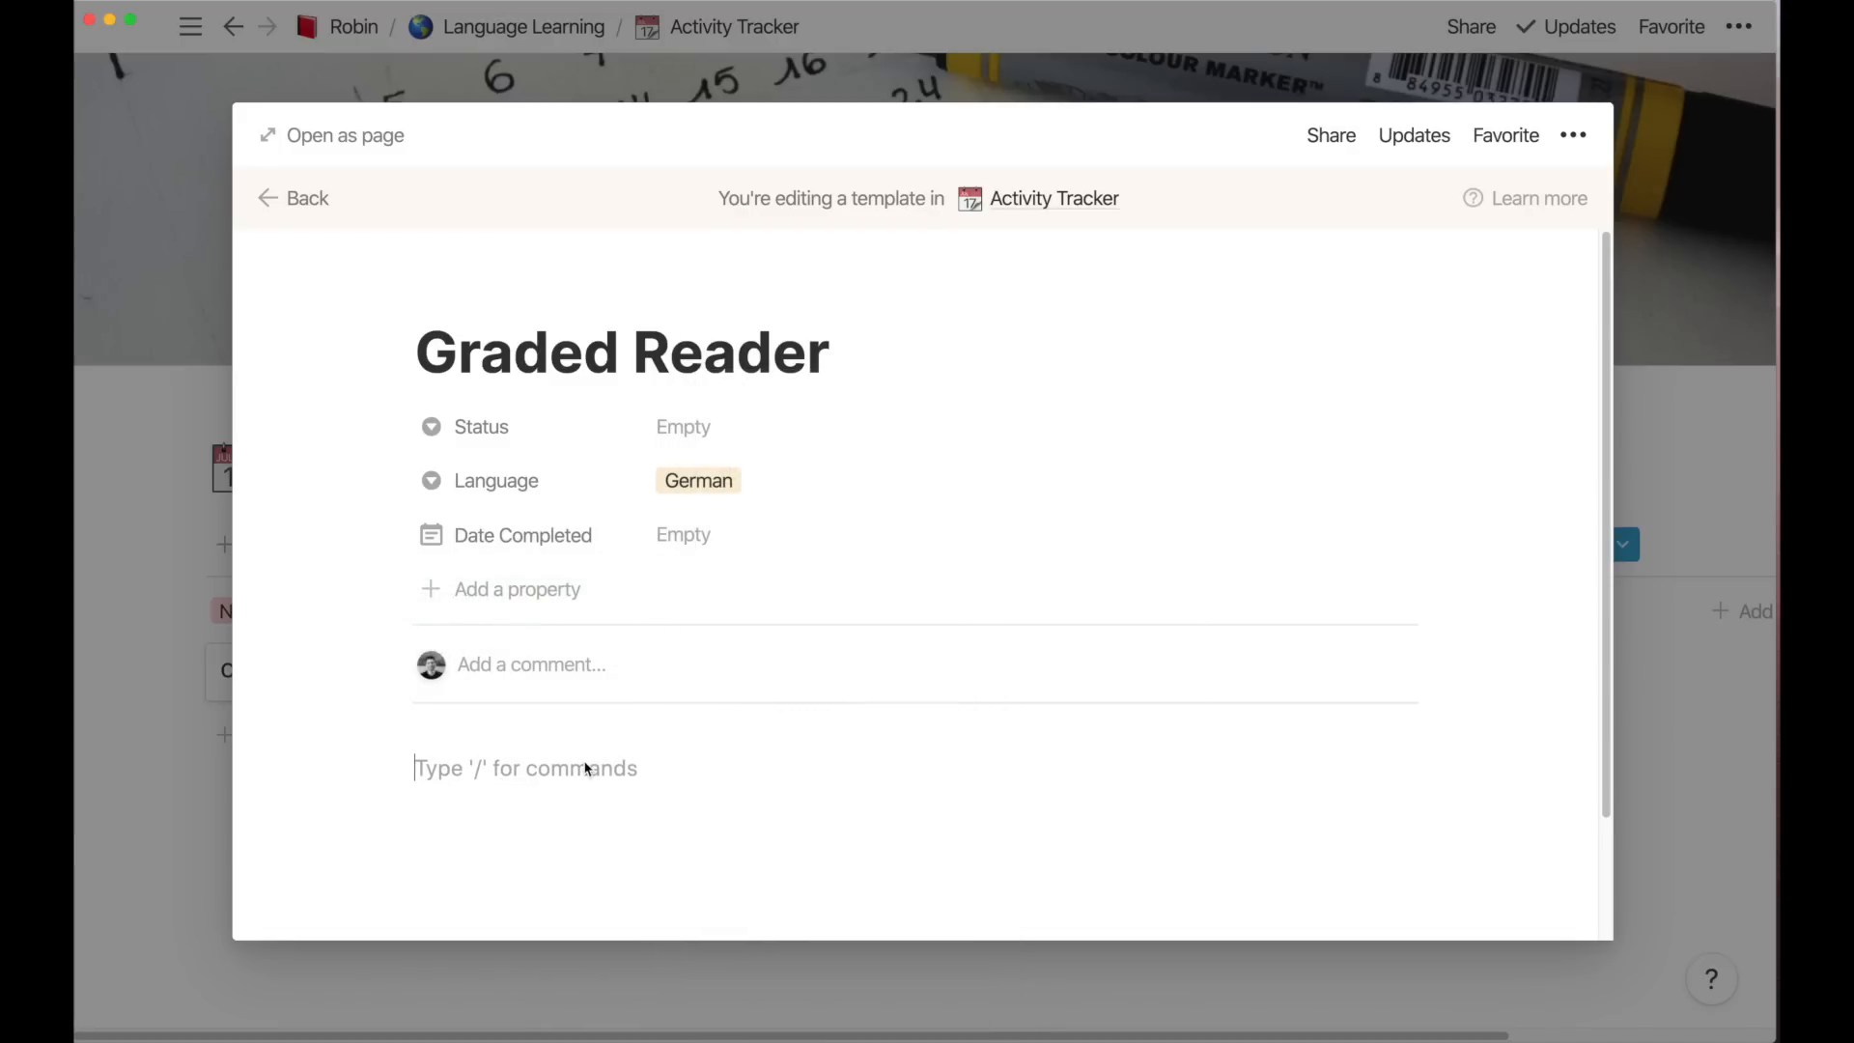
{"action": "type", "text": "/h2"}
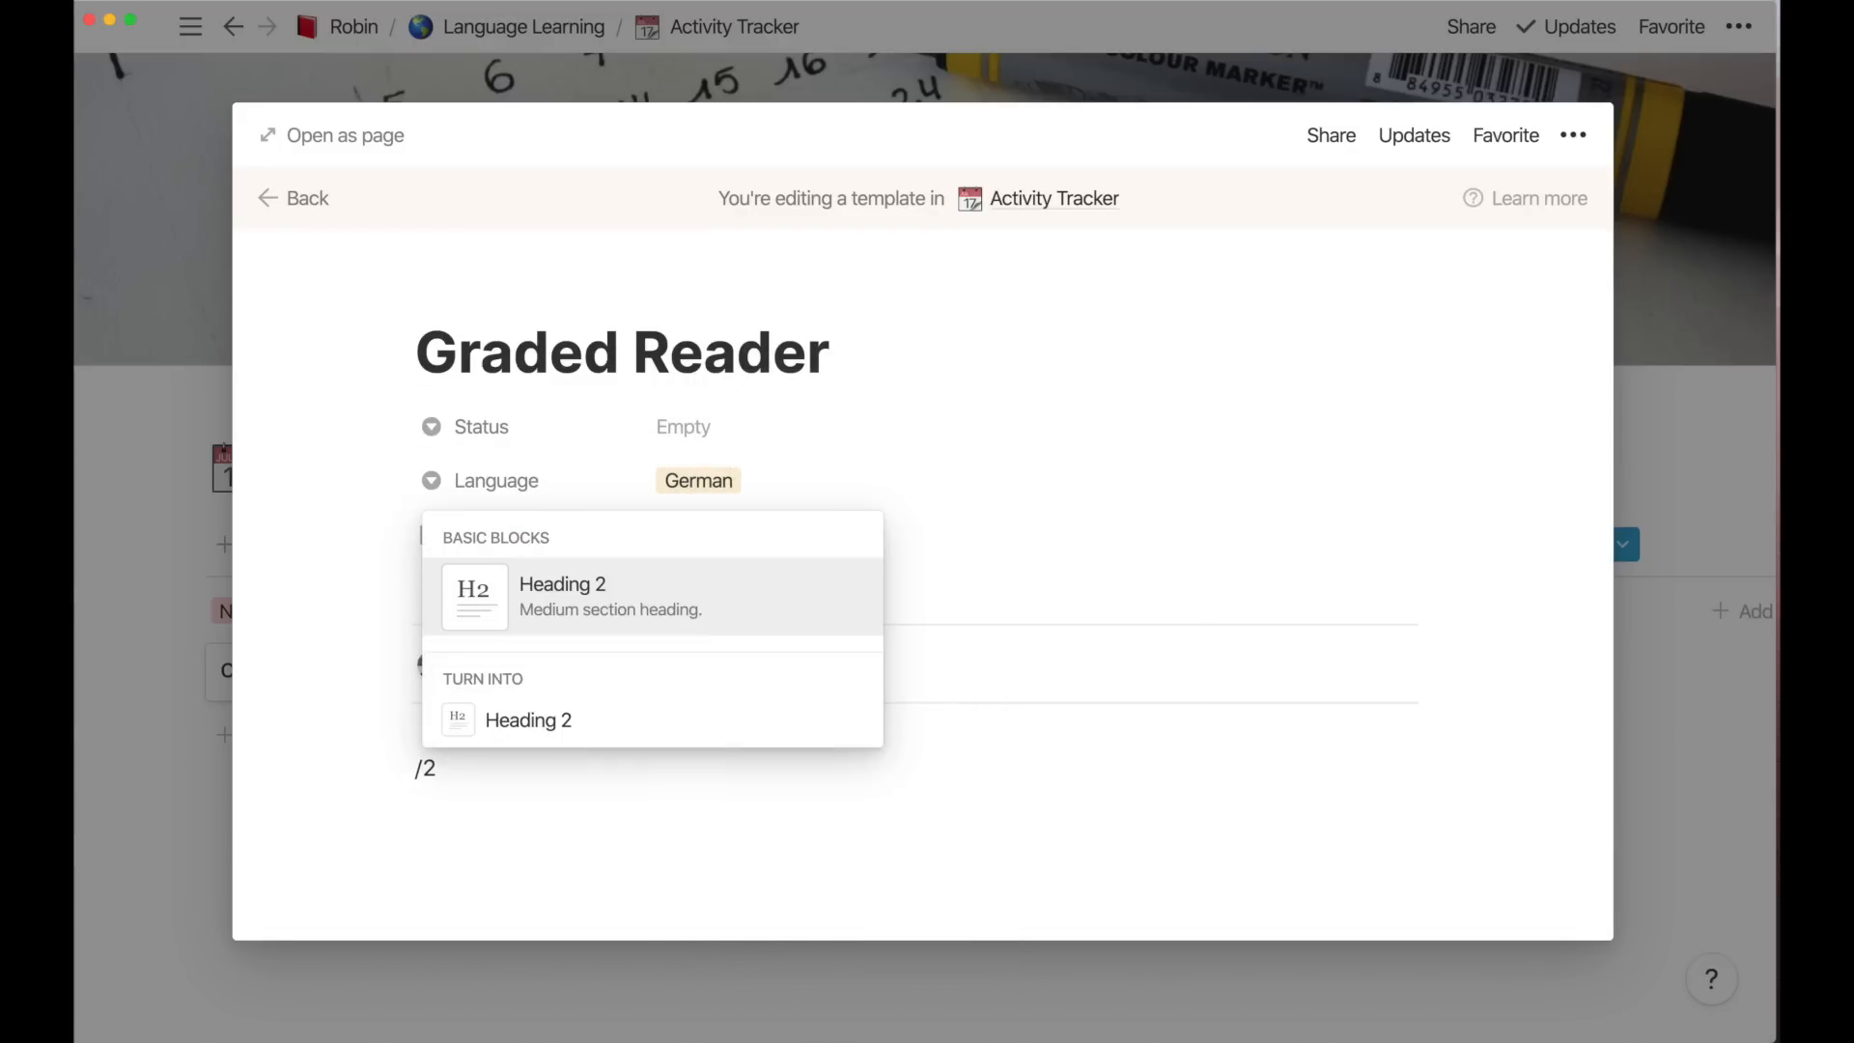
{"action": "key", "text": "Return"}
{"action": "type", "text": "Chapter Summary"}
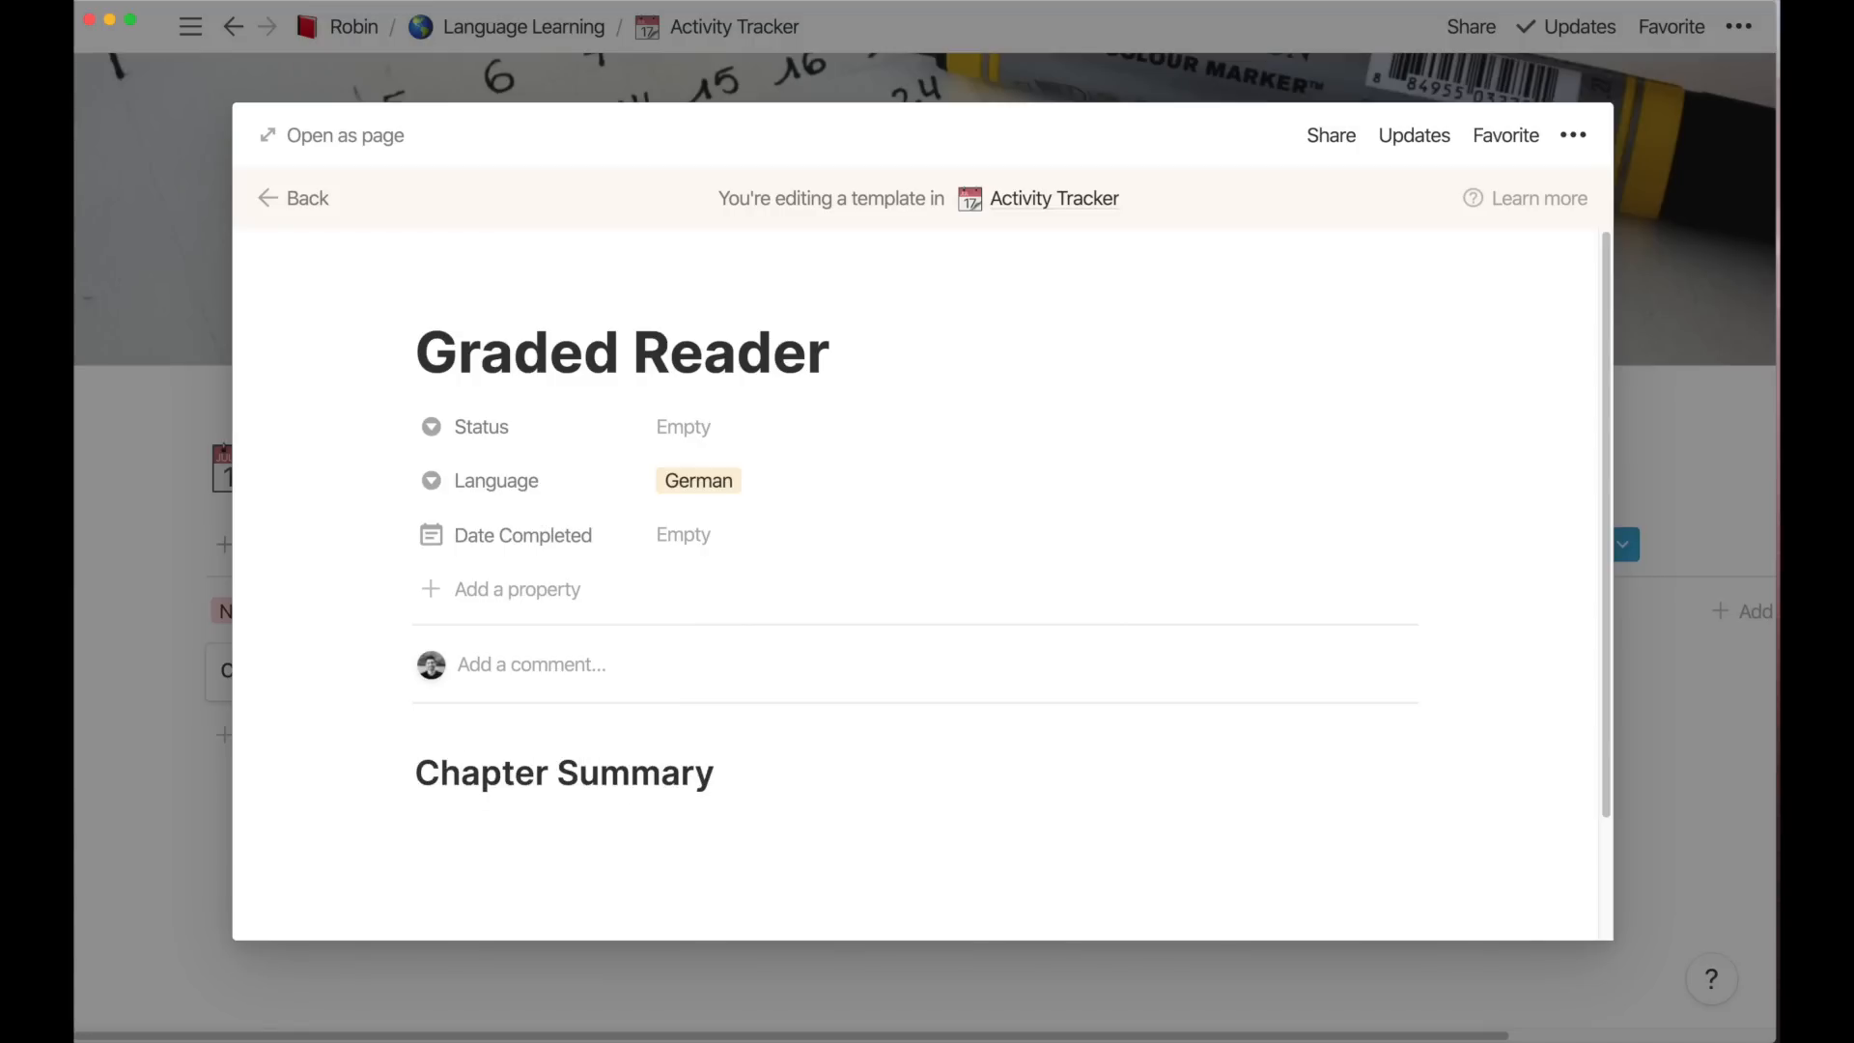
{"action": "key", "text": "Return"}
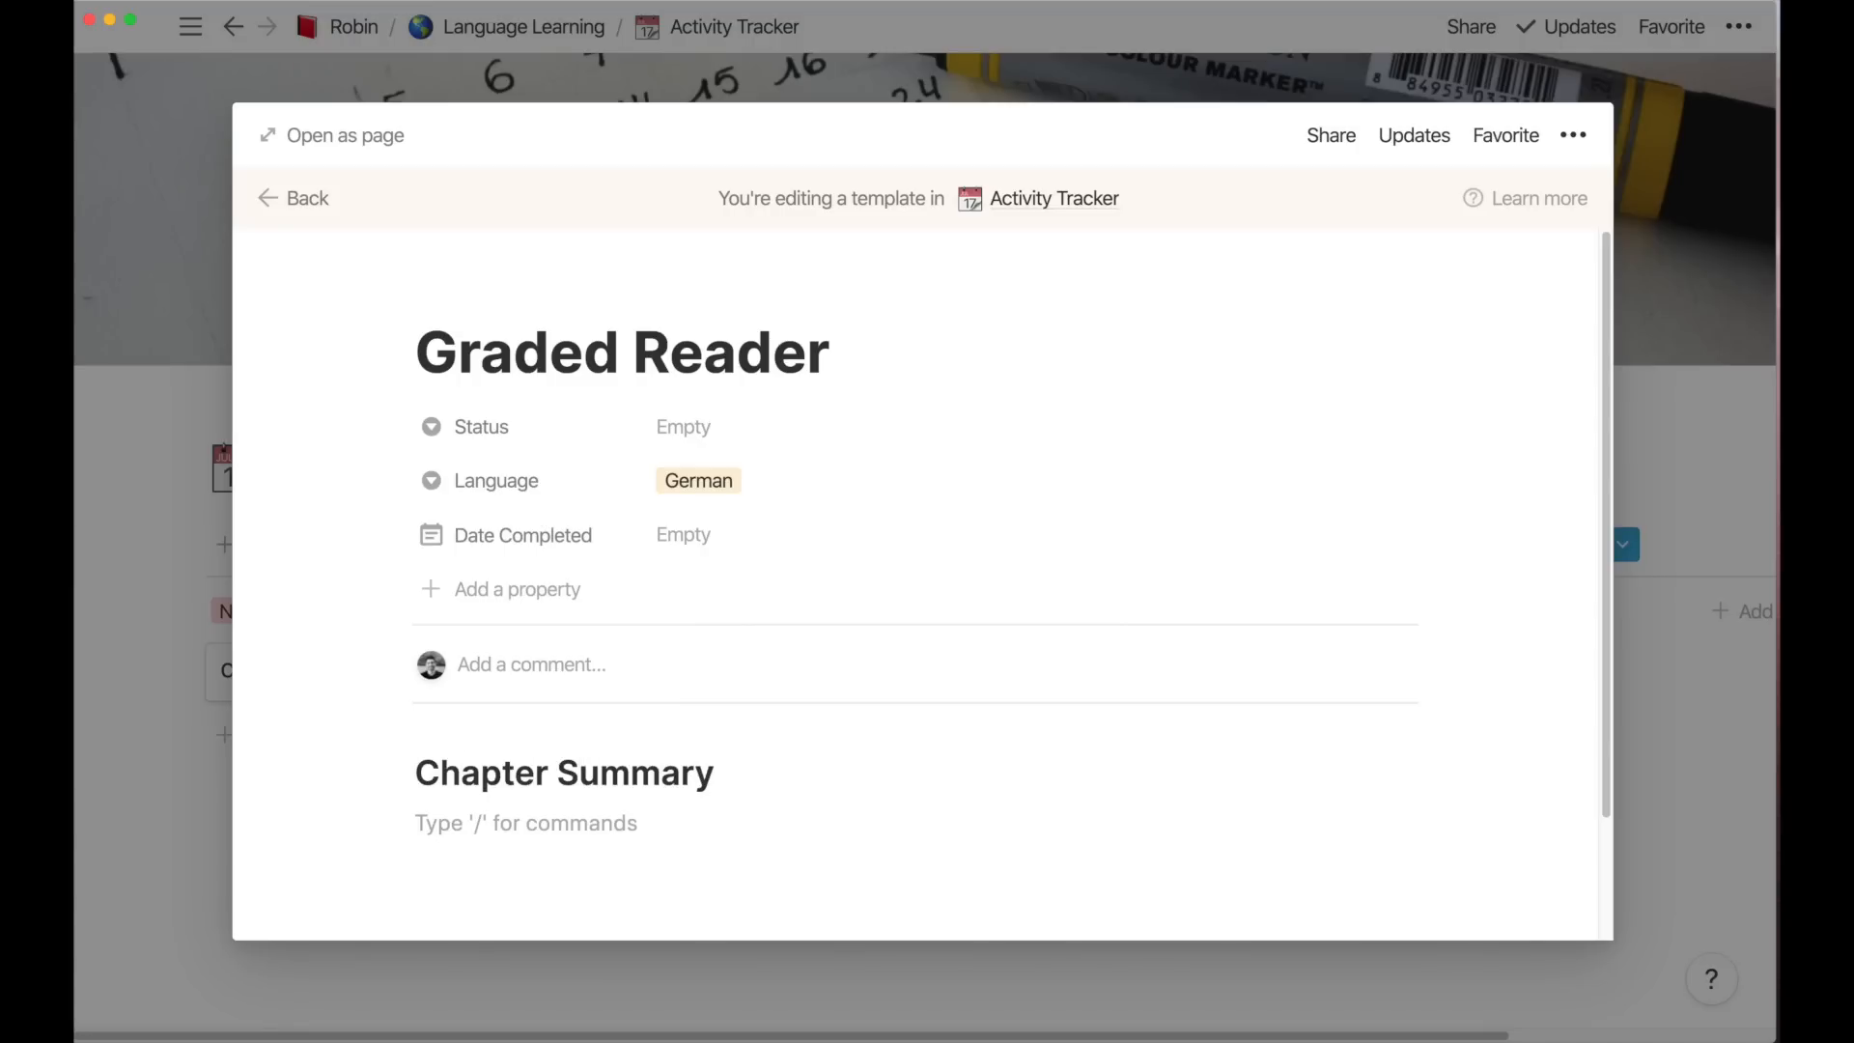
{"action": "type", "text": "-0"}
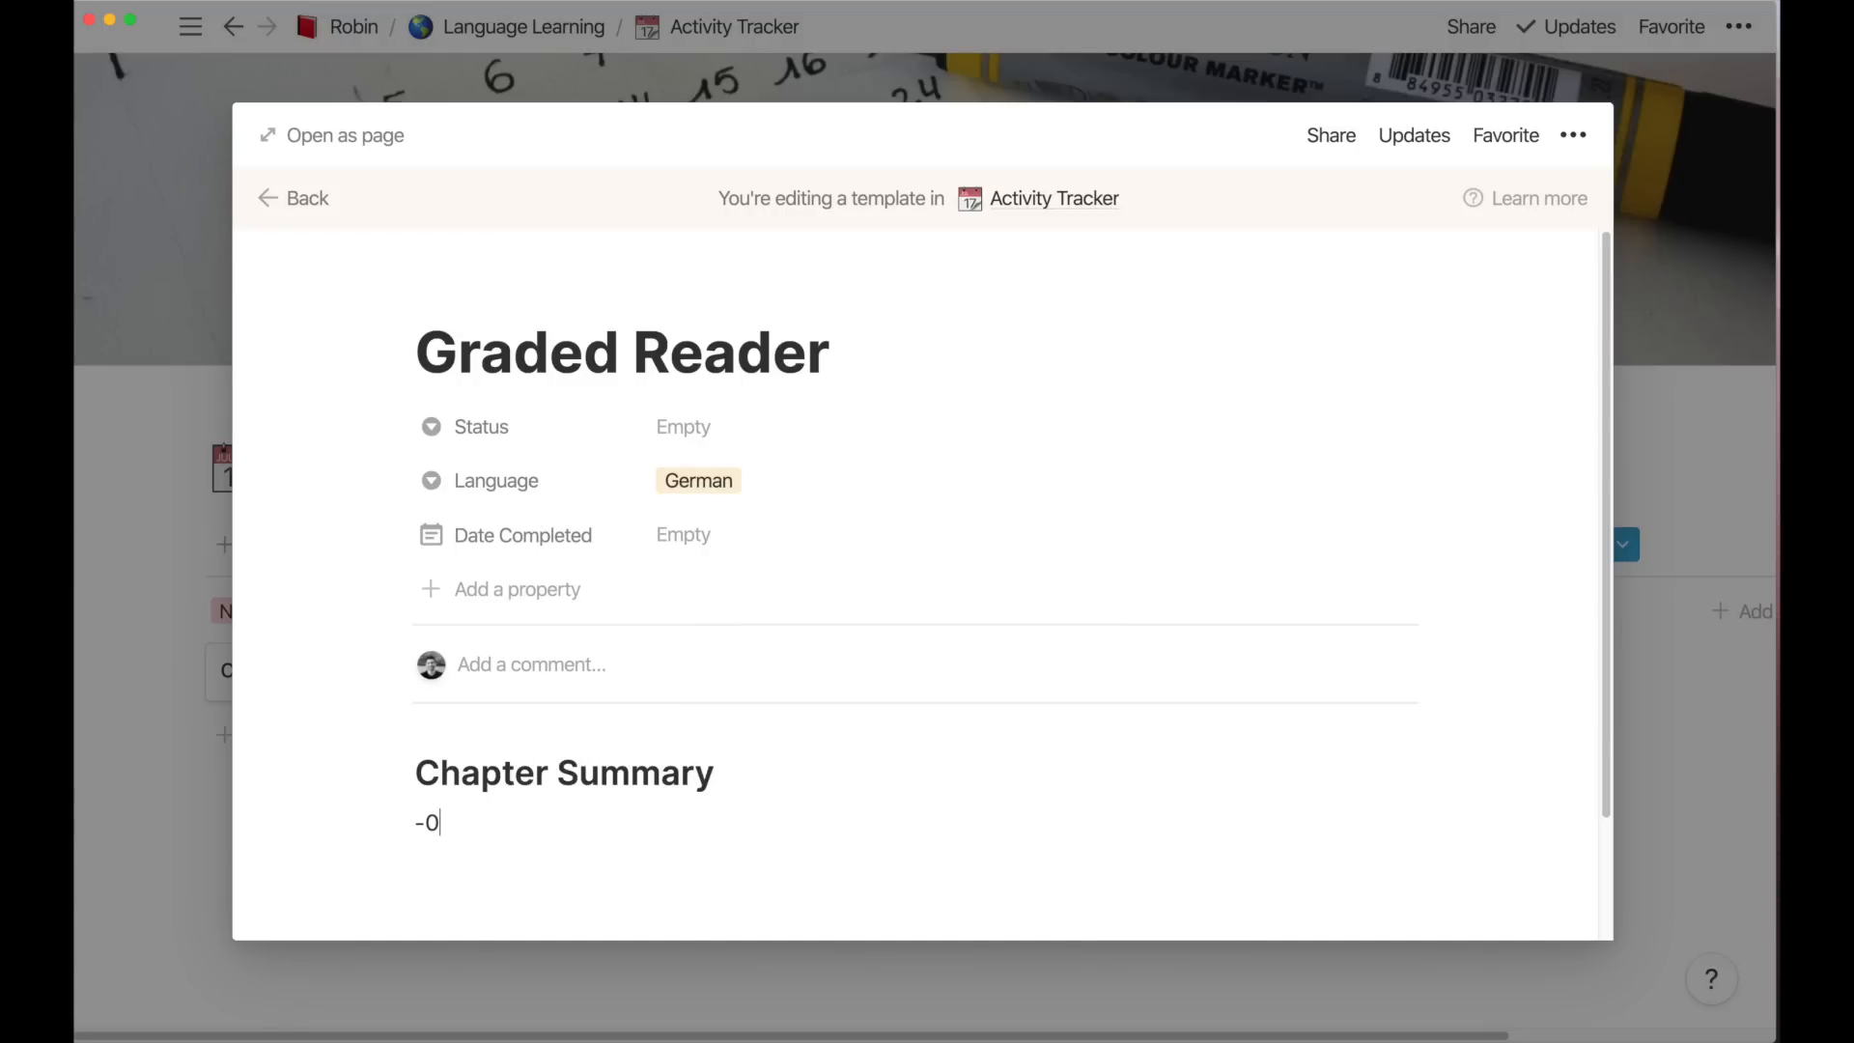
{"action": "type", "text": "Note 1"}
{"action": "key", "text": "Return"}
{"action": "type", "text": "Note"}
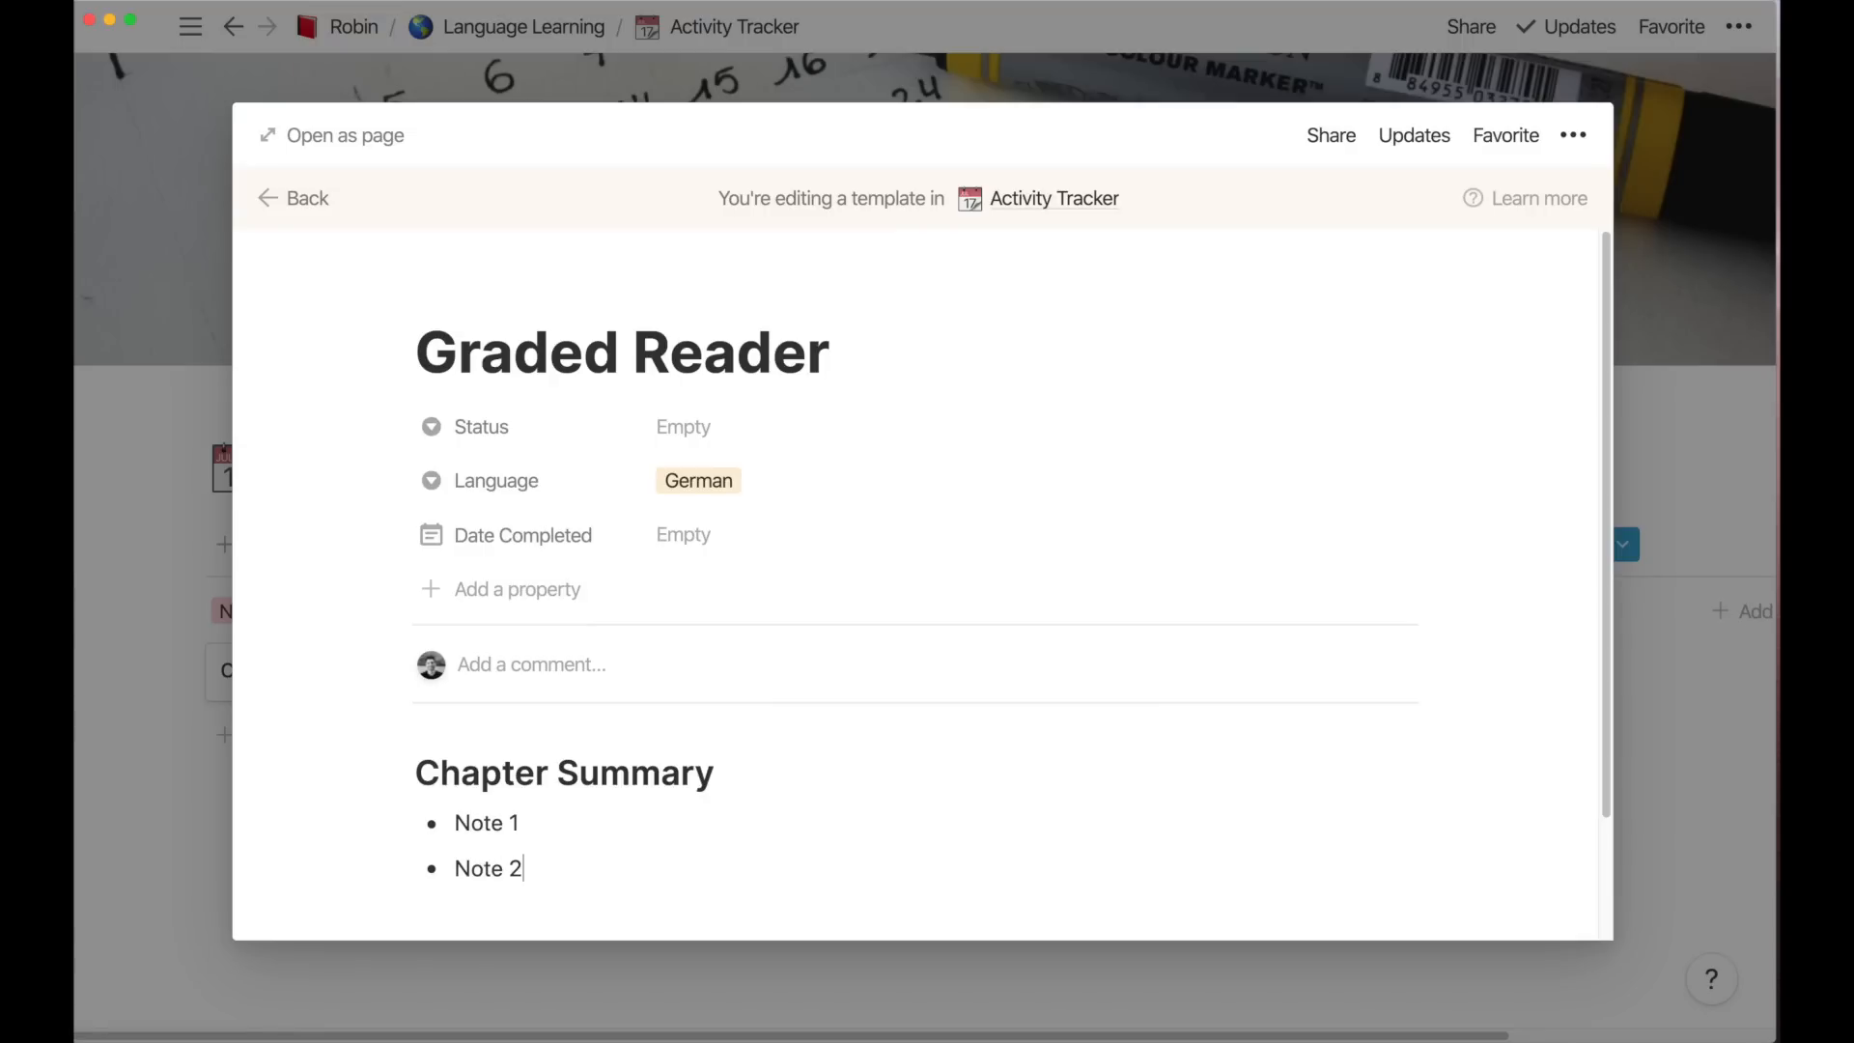
{"action": "type", "text": " 2"}
Add a Heading 2 titled Key Vocabulary below the notes, followed by a bulleted word list starting with word 1
{"action": "scroll", "coordinate": [922, 579], "scroll_direction": "down", "scroll_amount": 2}
{"action": "key", "text": "Return"}
{"action": "key", "text": "Return"}
{"action": "key", "text": "Return"}
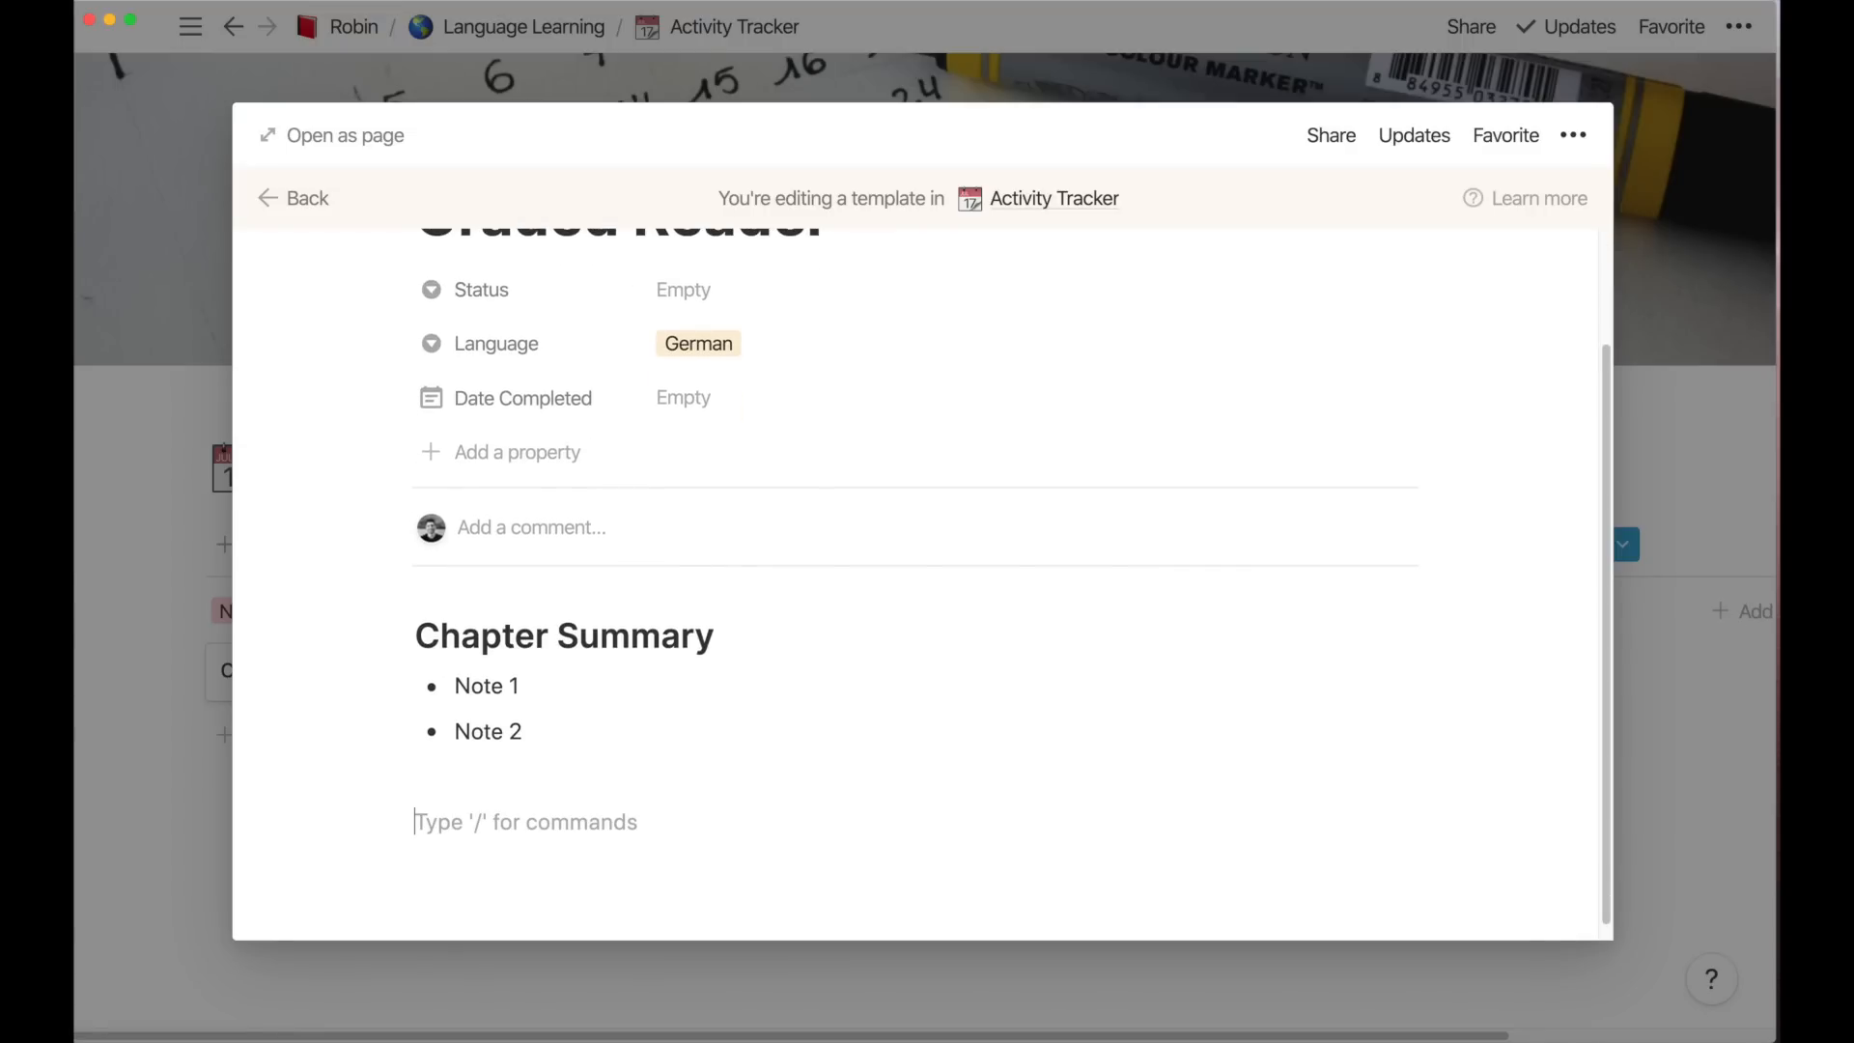
{"action": "type", "text": "/h2"}
{"action": "key", "text": "Return"}
{"action": "type", "text": "Key "}
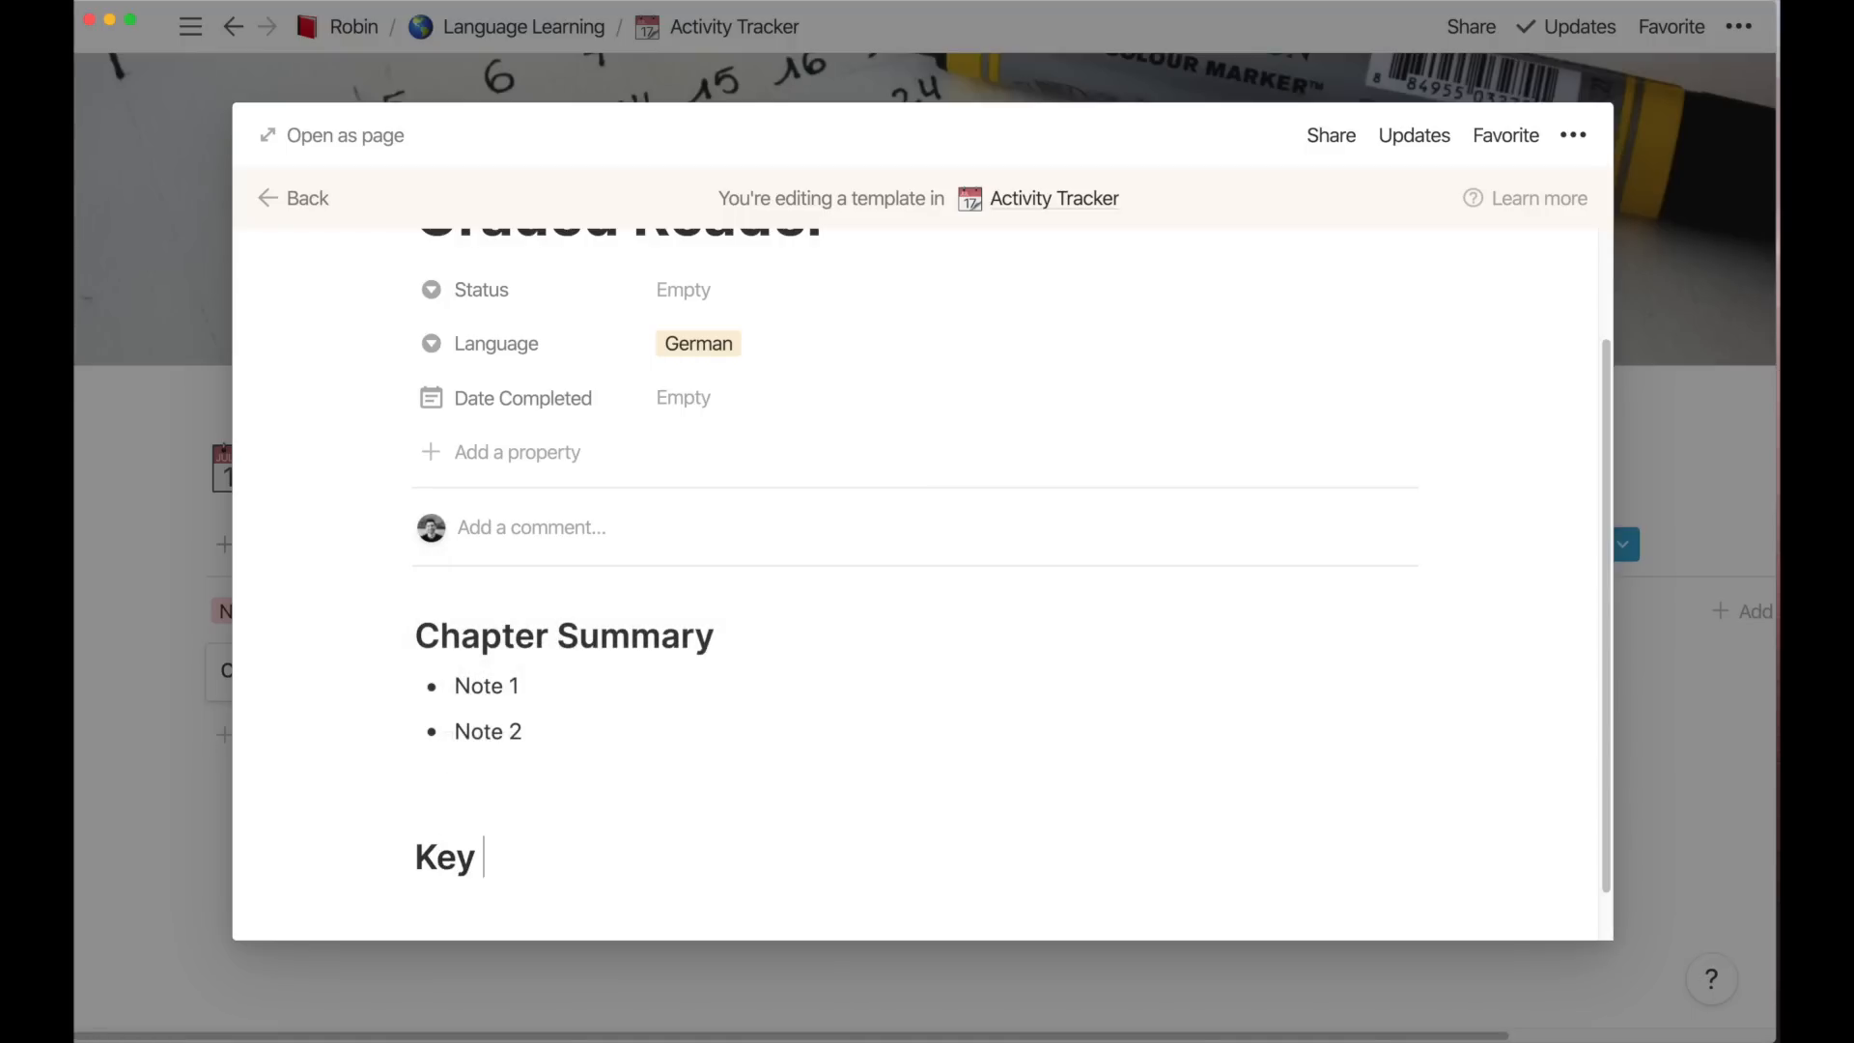
{"action": "type", "text": "Vocabulary"}
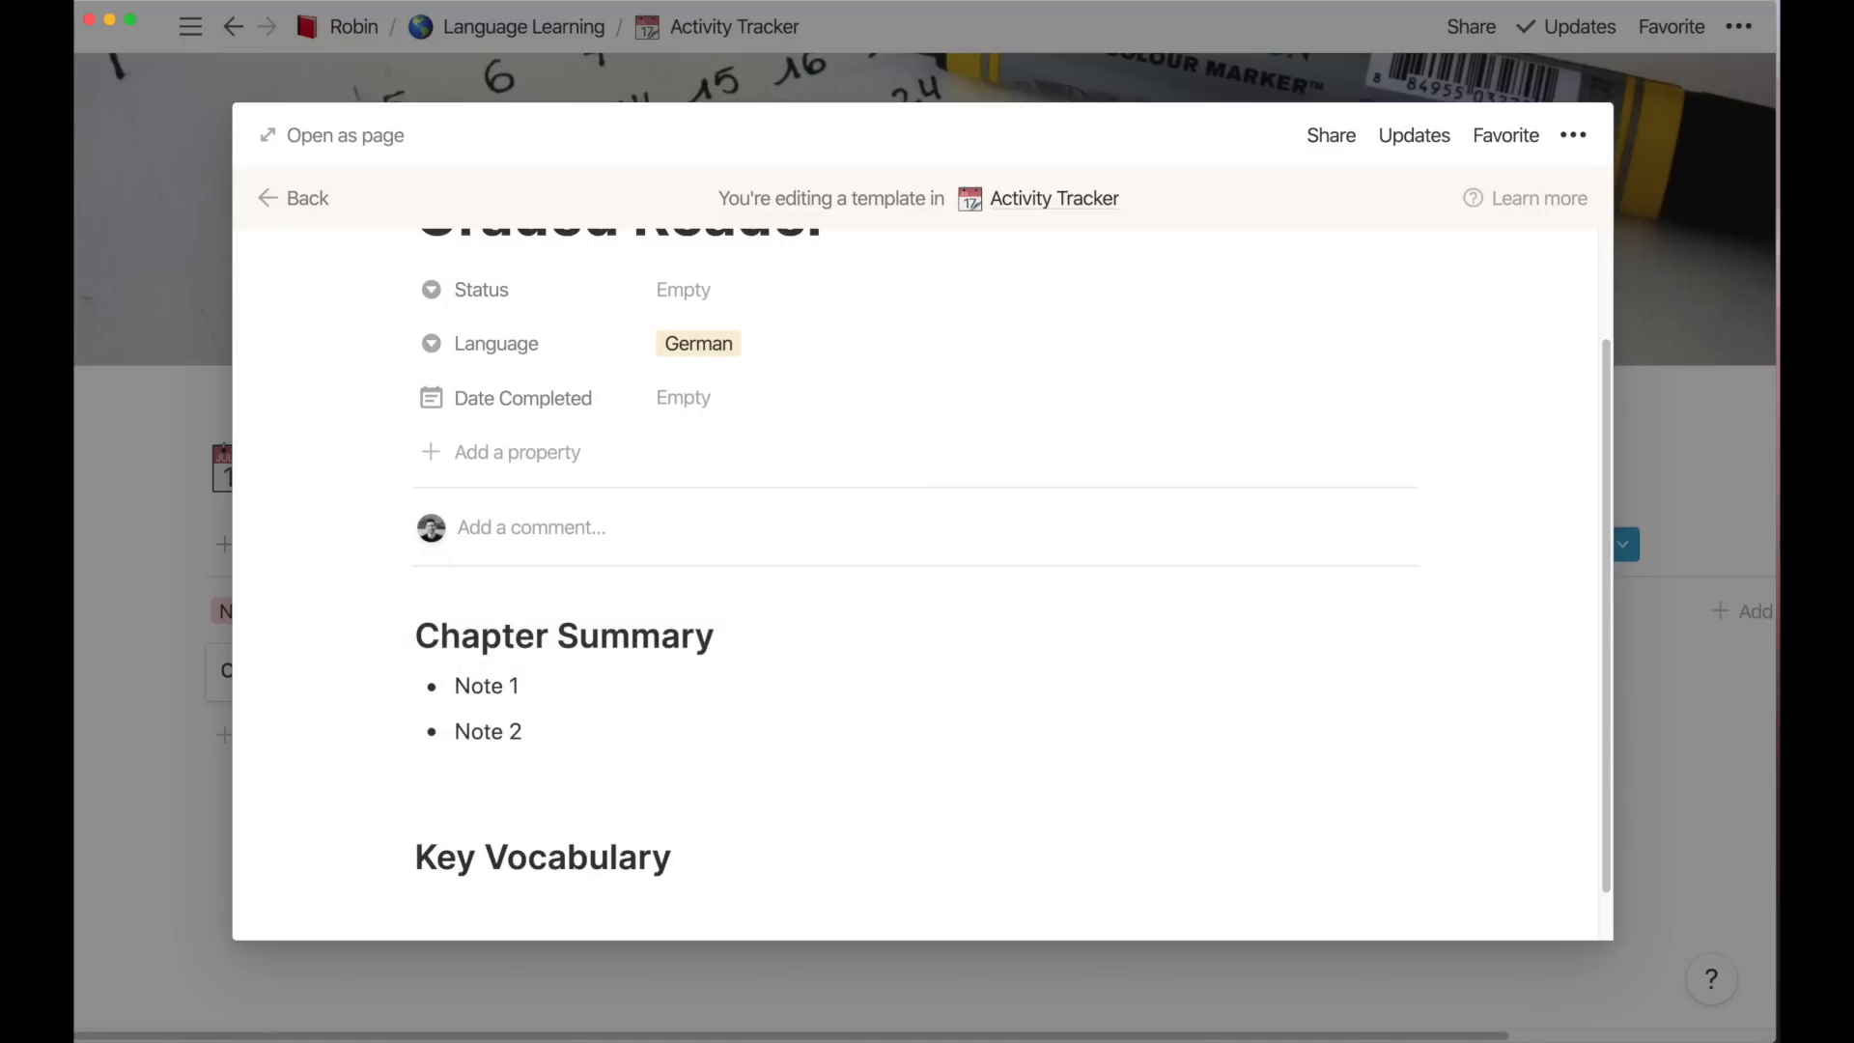
{"action": "key", "text": "Return"}
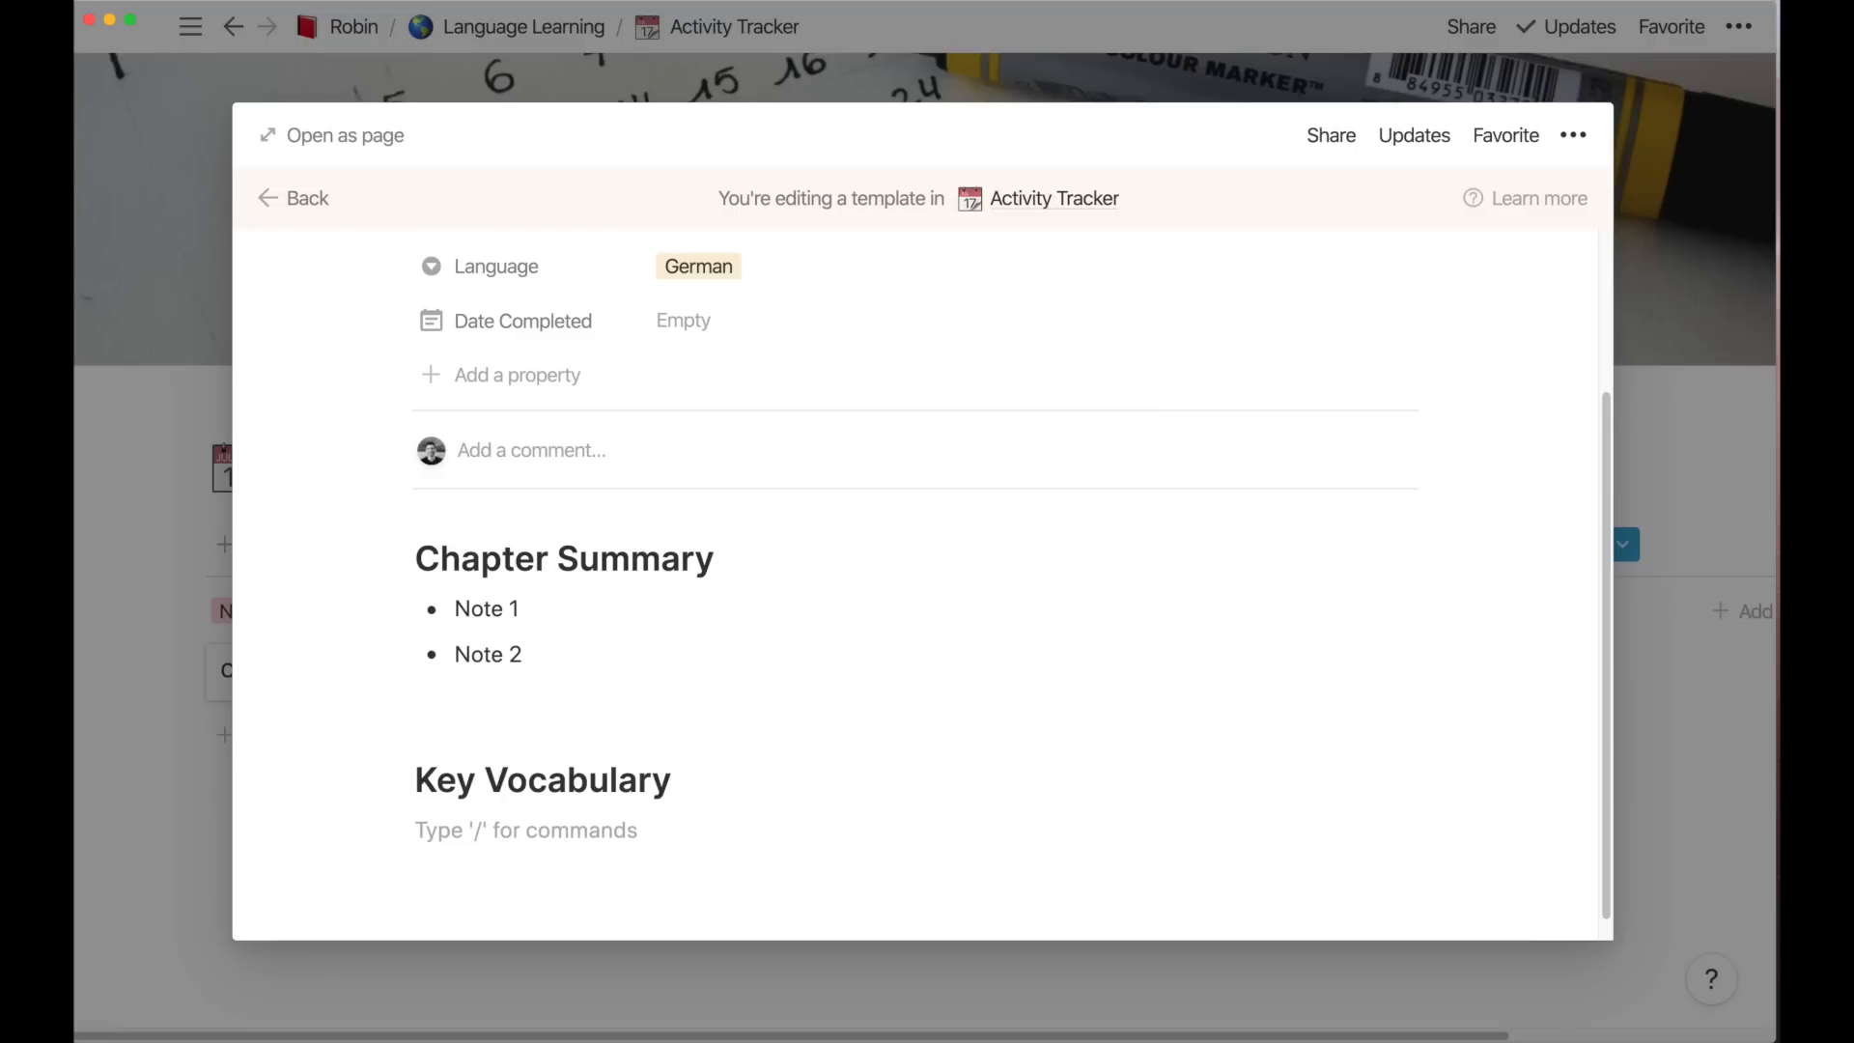
{"action": "type", "text": "- word 1"}
{"action": "key", "text": "Return"}
{"action": "type", "text": "qoe"}
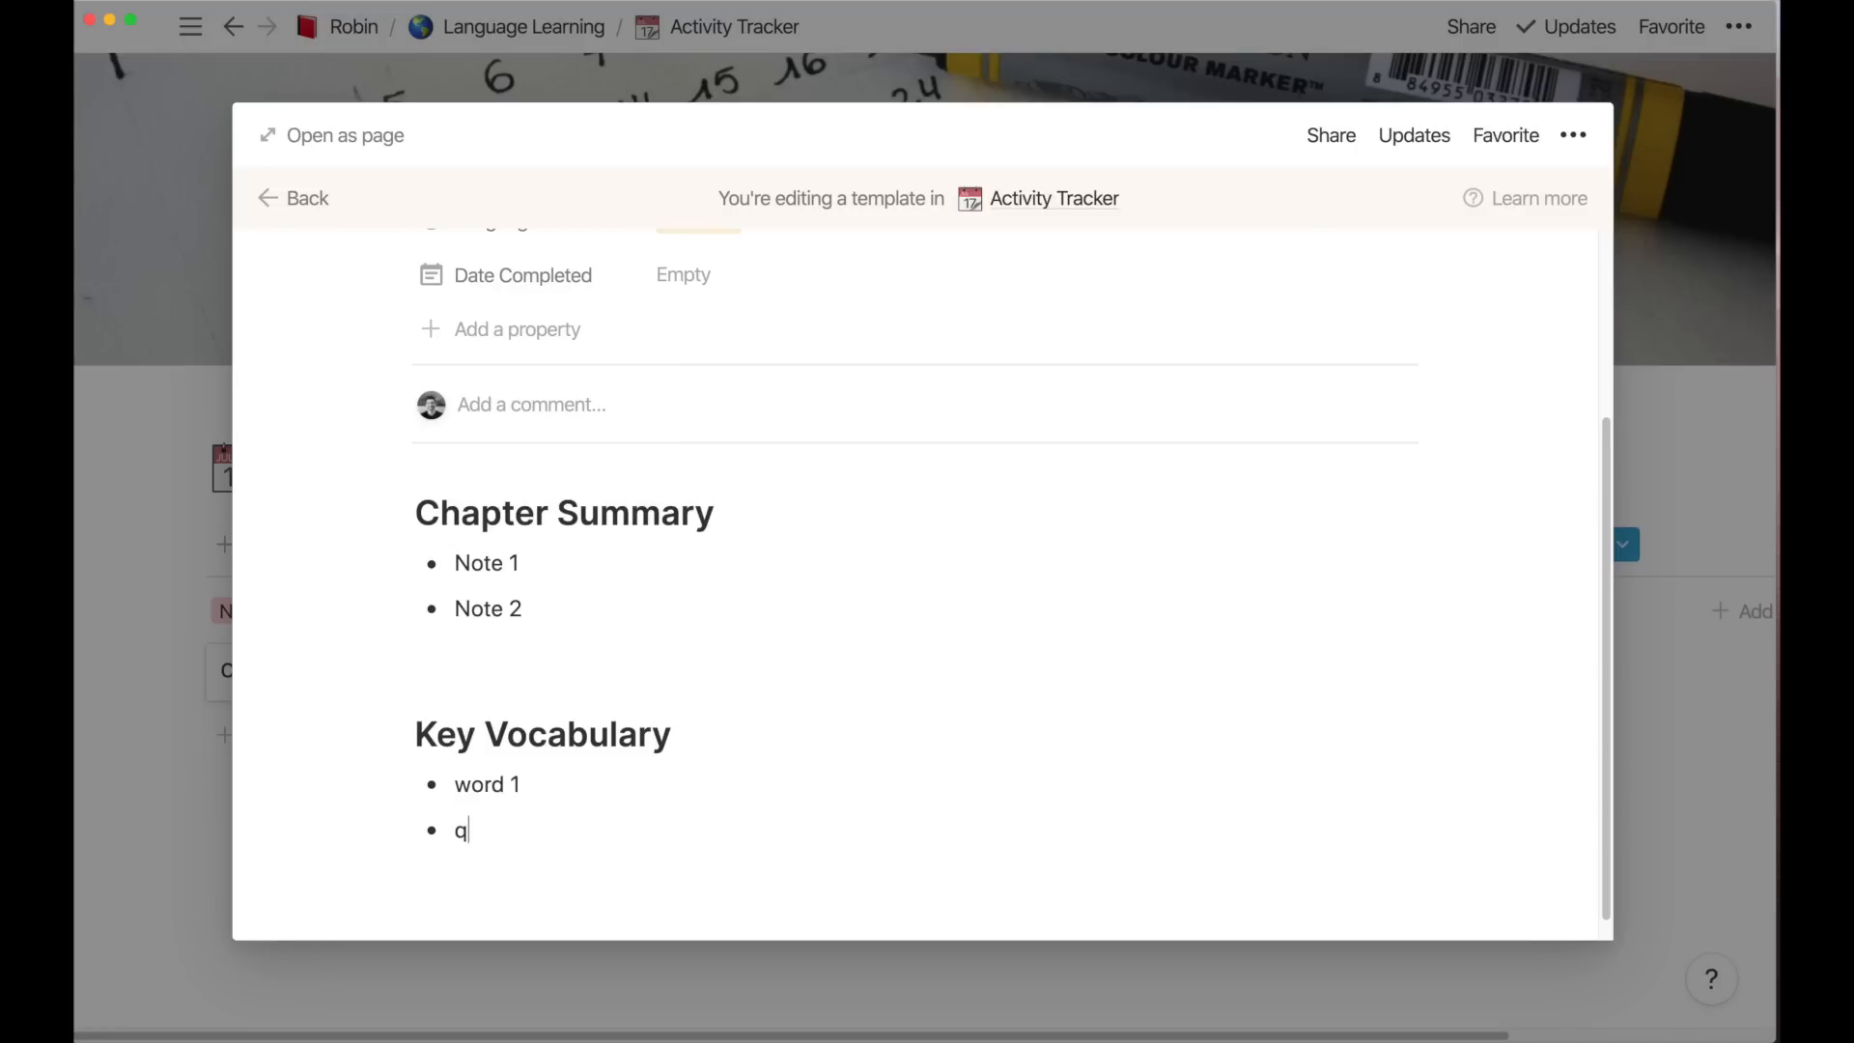
Leave the template editor and apply the Graded Reader template to Card 1
{"action": "scroll", "coordinate": [922, 580], "scroll_direction": "up", "scroll_amount": 5}
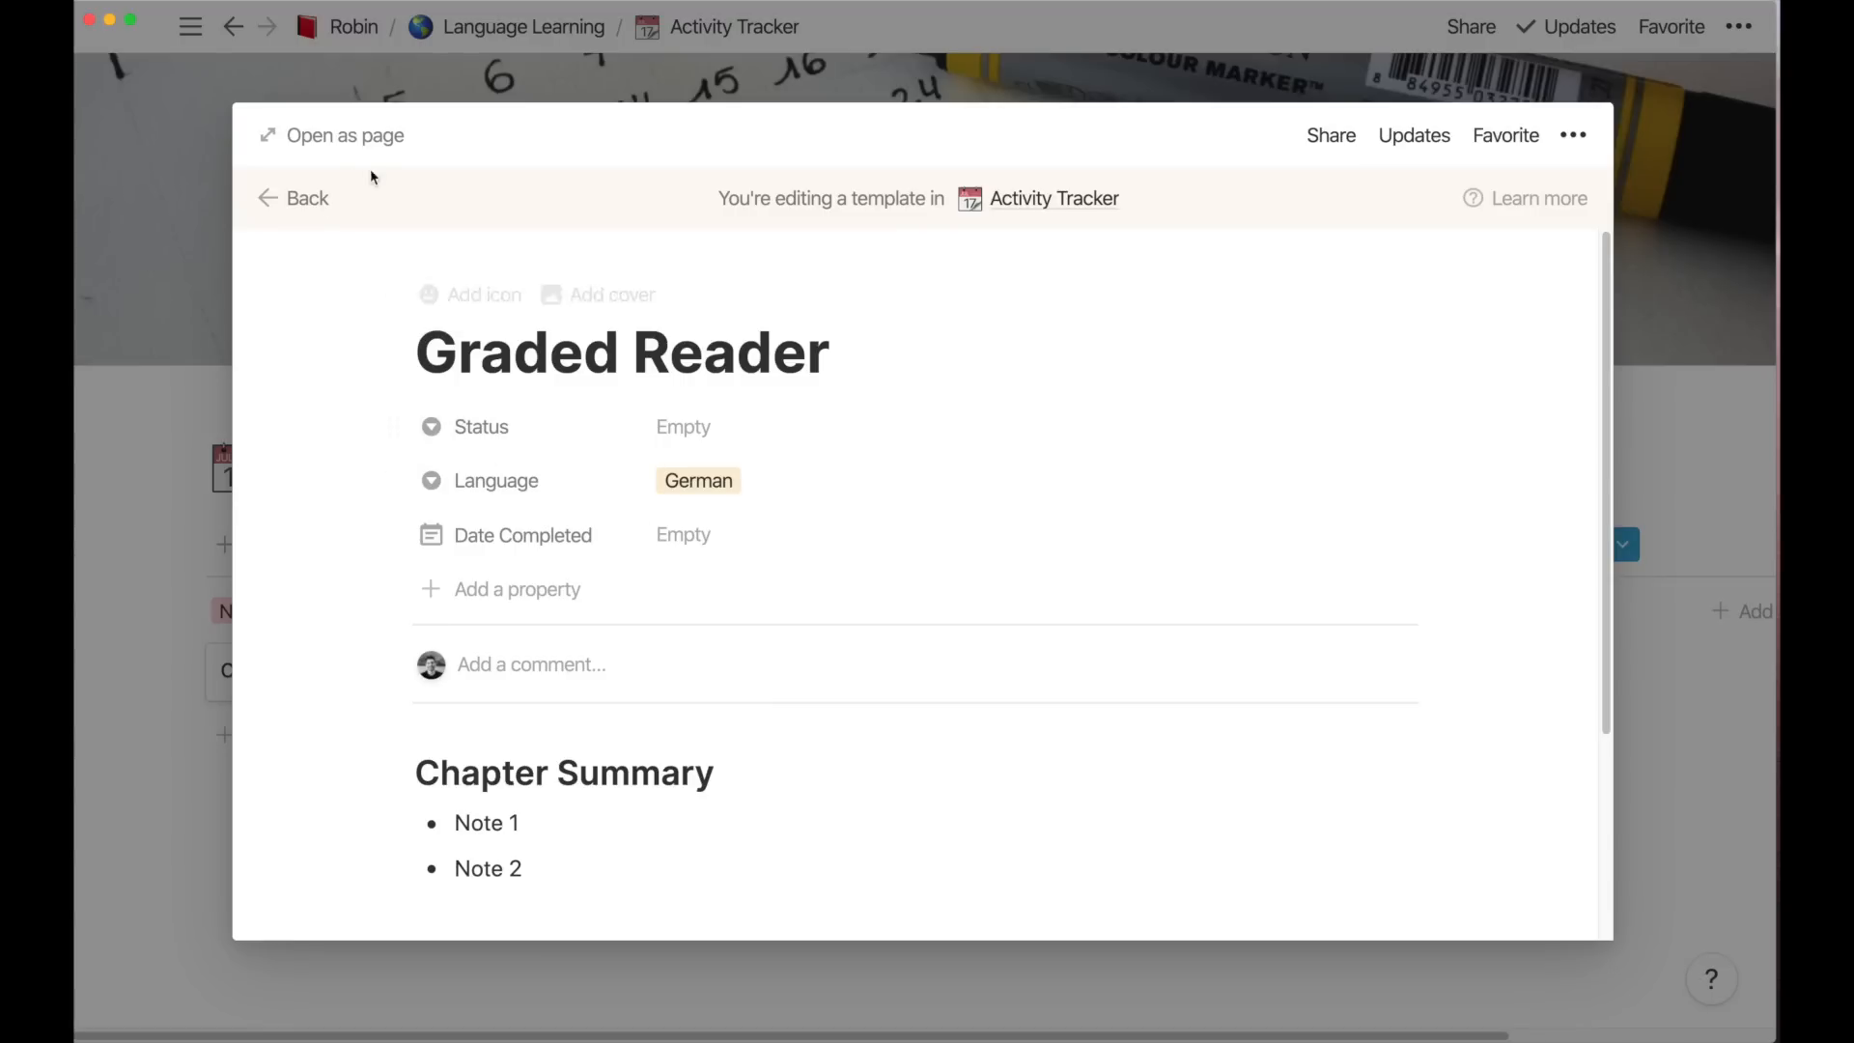
{"action": "left_click", "coordinate": [310, 205]}
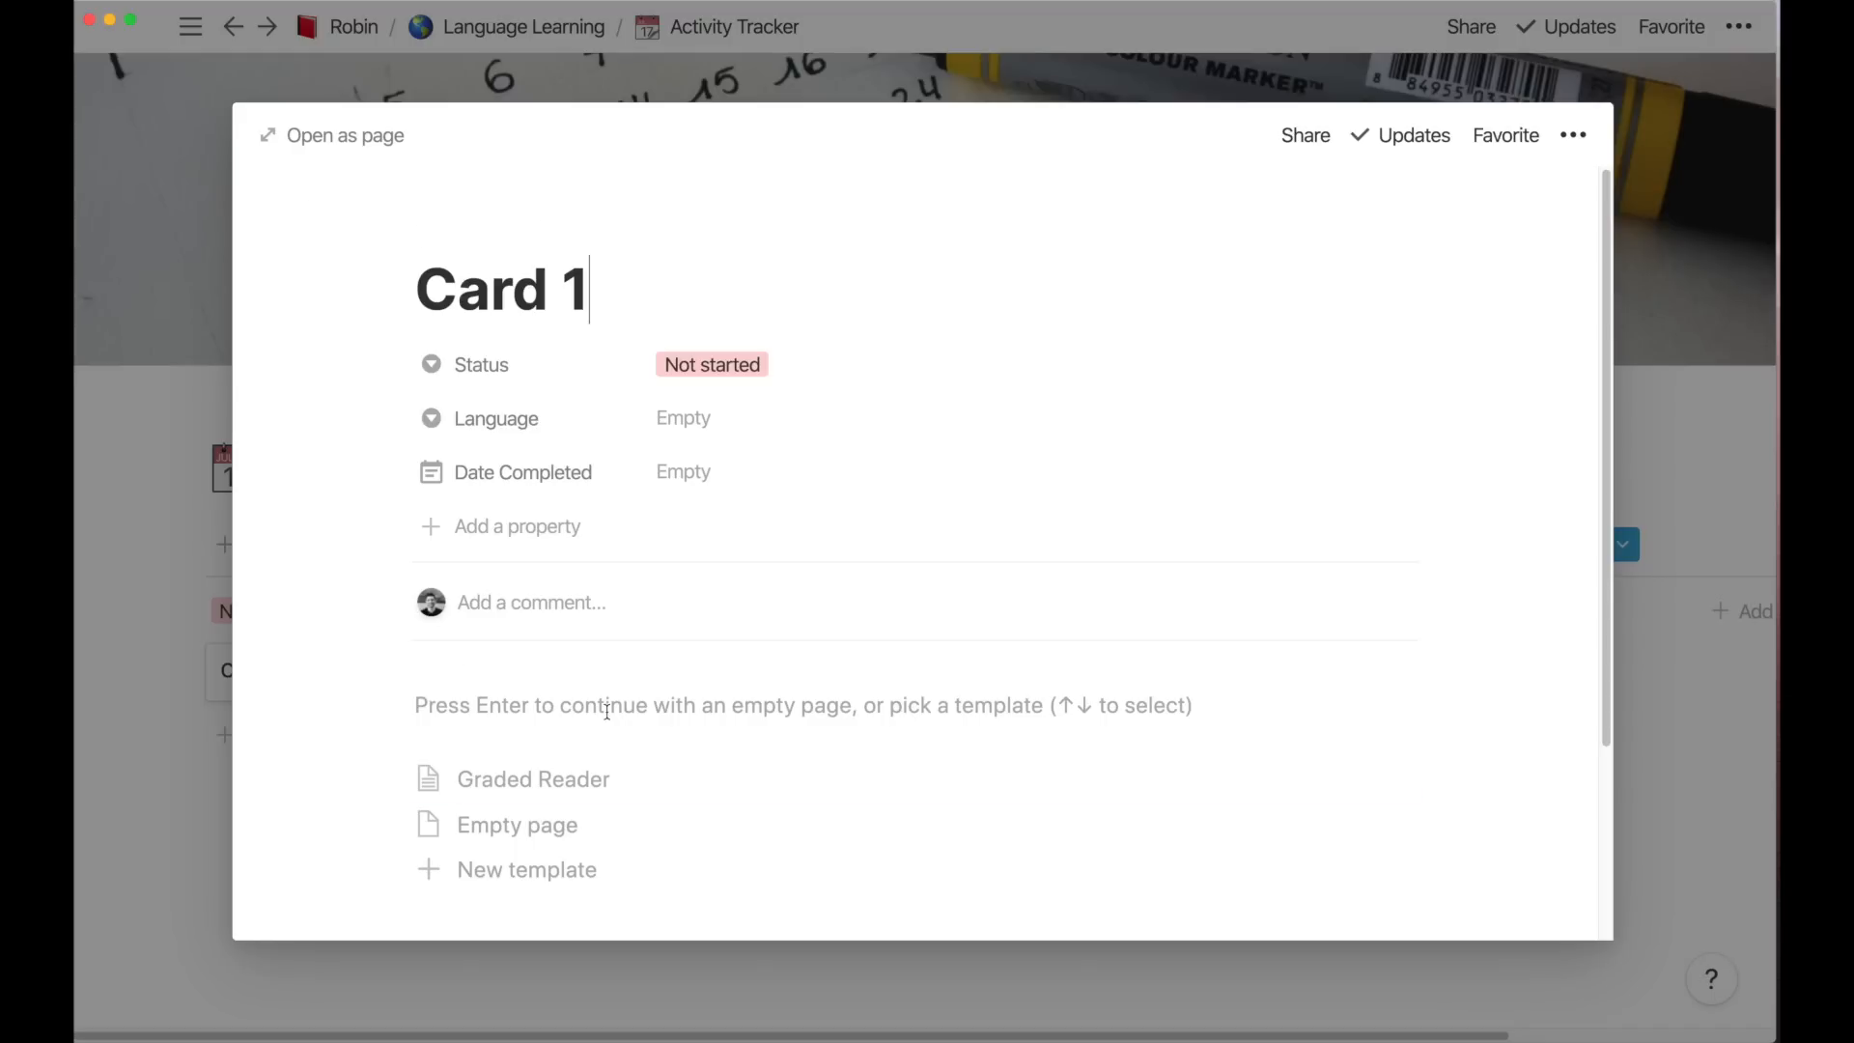
{"action": "left_click", "coordinate": [534, 781]}
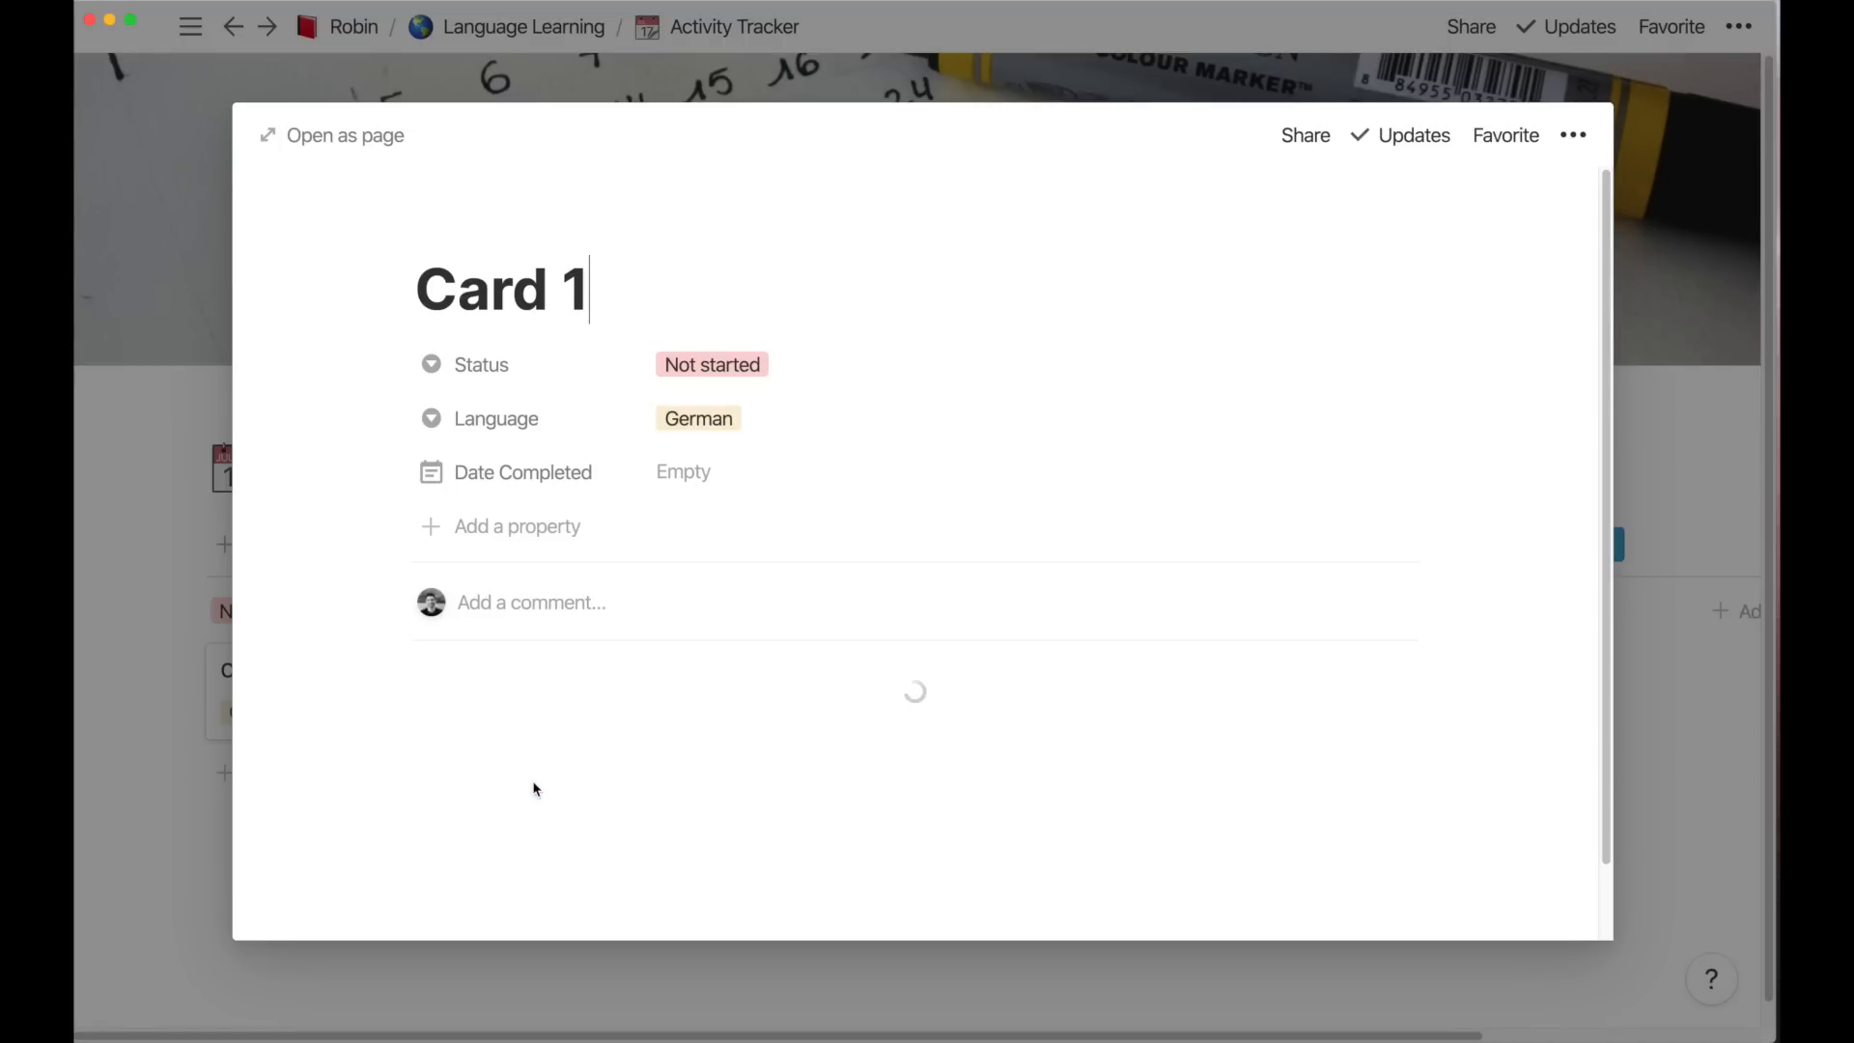
{"action": "scroll", "coordinate": [534, 787], "scroll_direction": "down", "scroll_amount": 3}
{"action": "scroll", "coordinate": [534, 784], "scroll_direction": "up", "scroll_amount": 3}
Rename Card 1 as Sherlock Holmes - 01 and close the card
{"action": "key", "text": "BackSpace"}
{"action": "key", "text": "BackSpace"}
{"action": "key", "text": "BackSpace"}
{"action": "key", "text": "BackSpace"}
{"action": "key", "text": "BackSpace"}
{"action": "key", "text": "BackSpace"}
{"action": "type", "text": "Sherlock "}
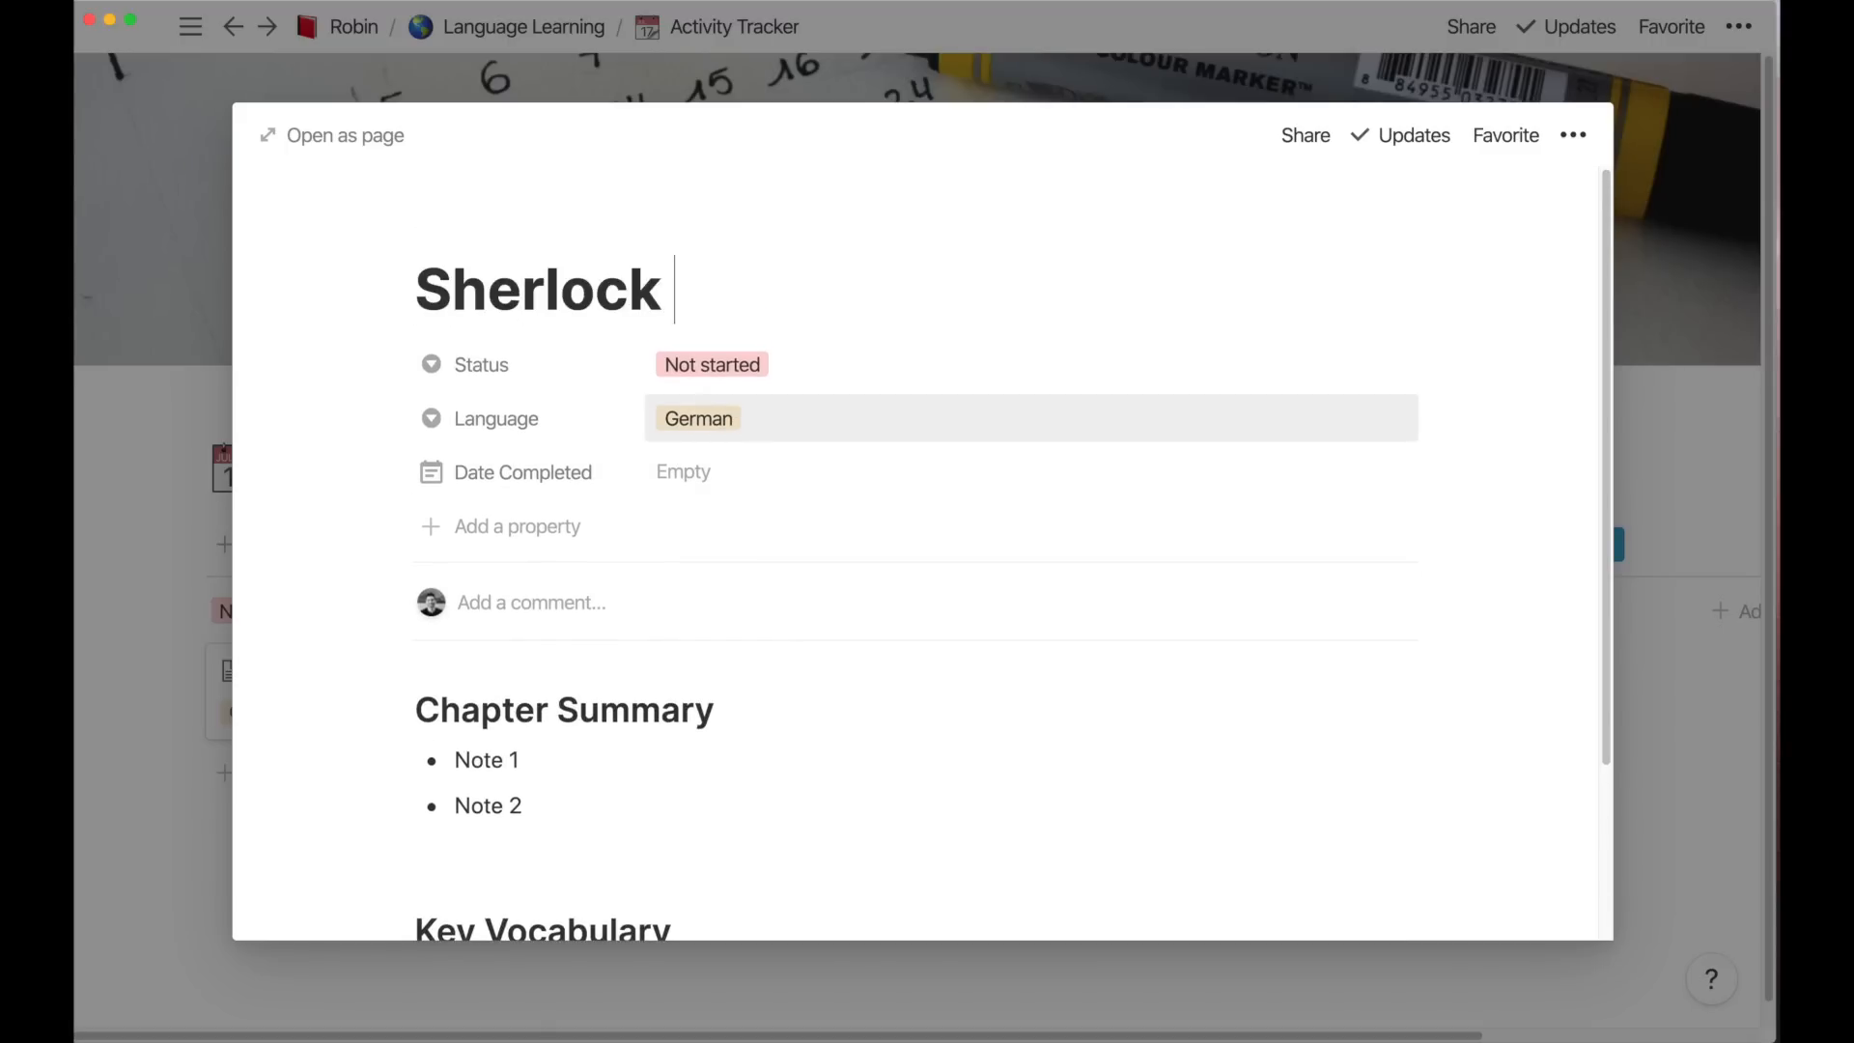
{"action": "type", "text": "Holmes "}
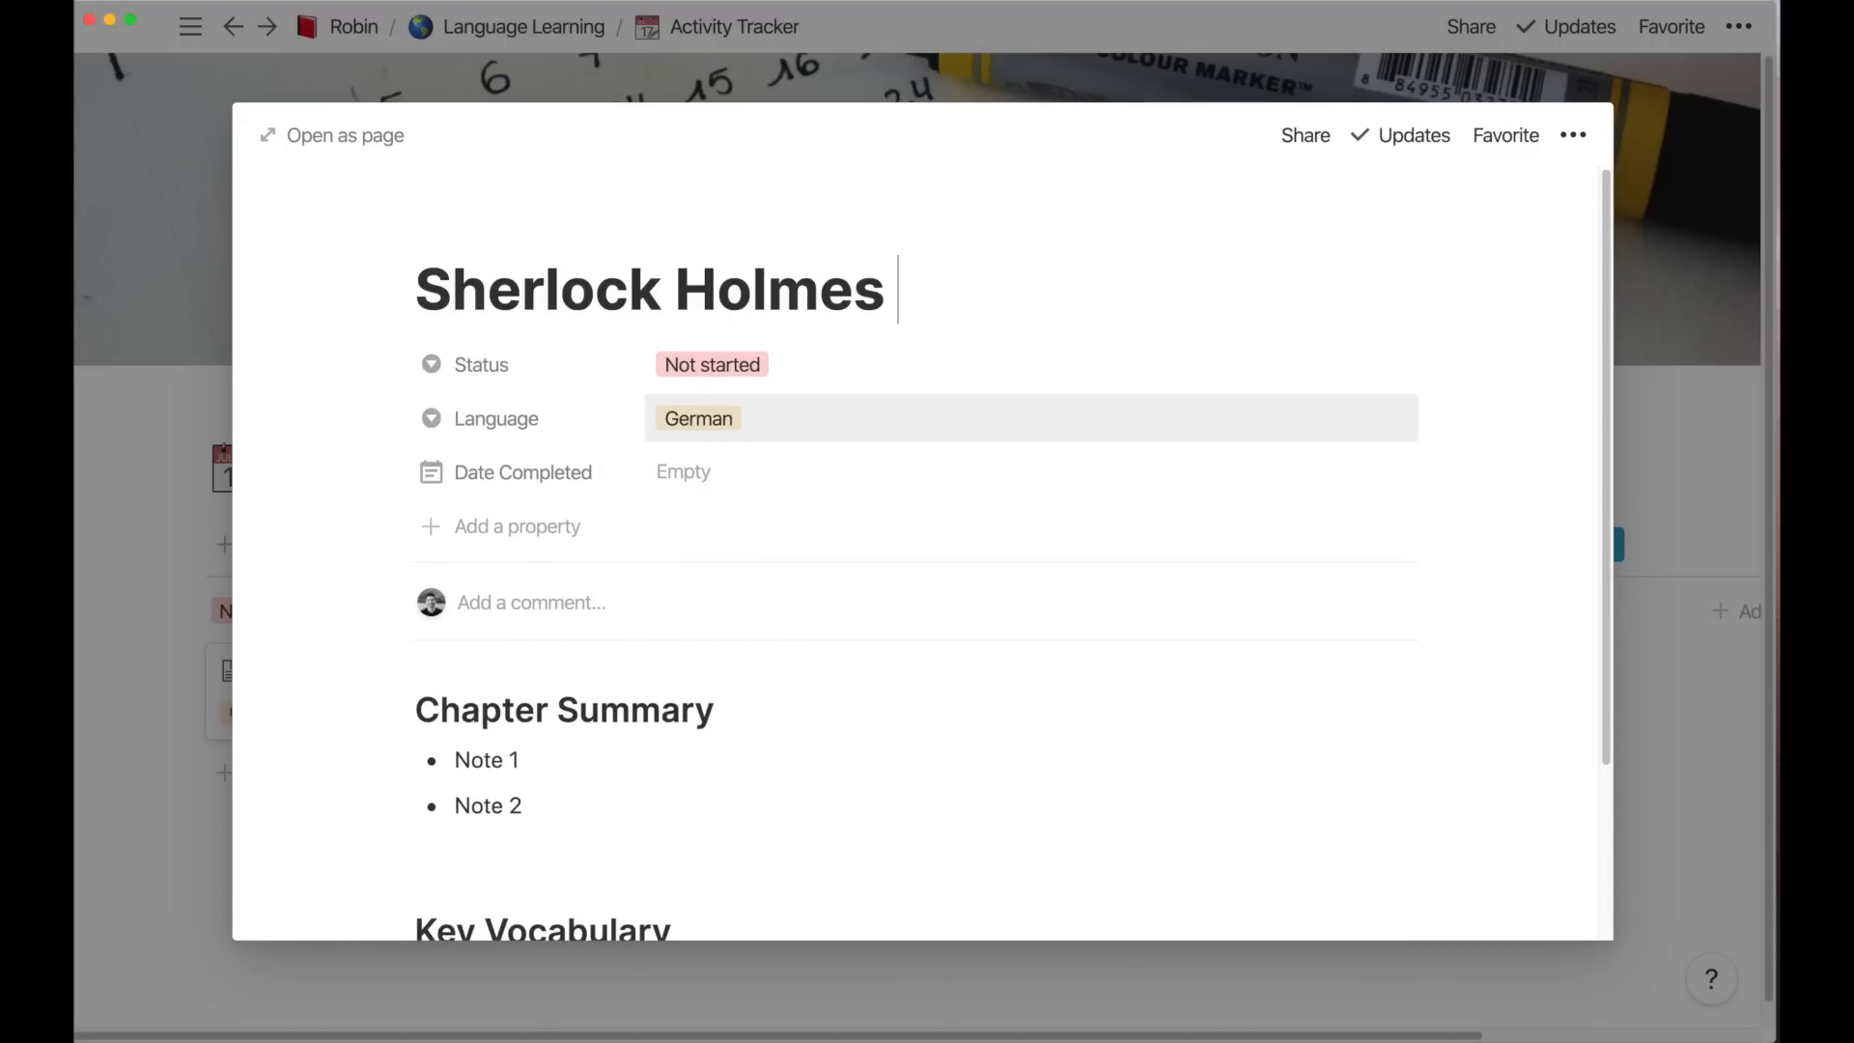
{"action": "type", "text": "- 01"}
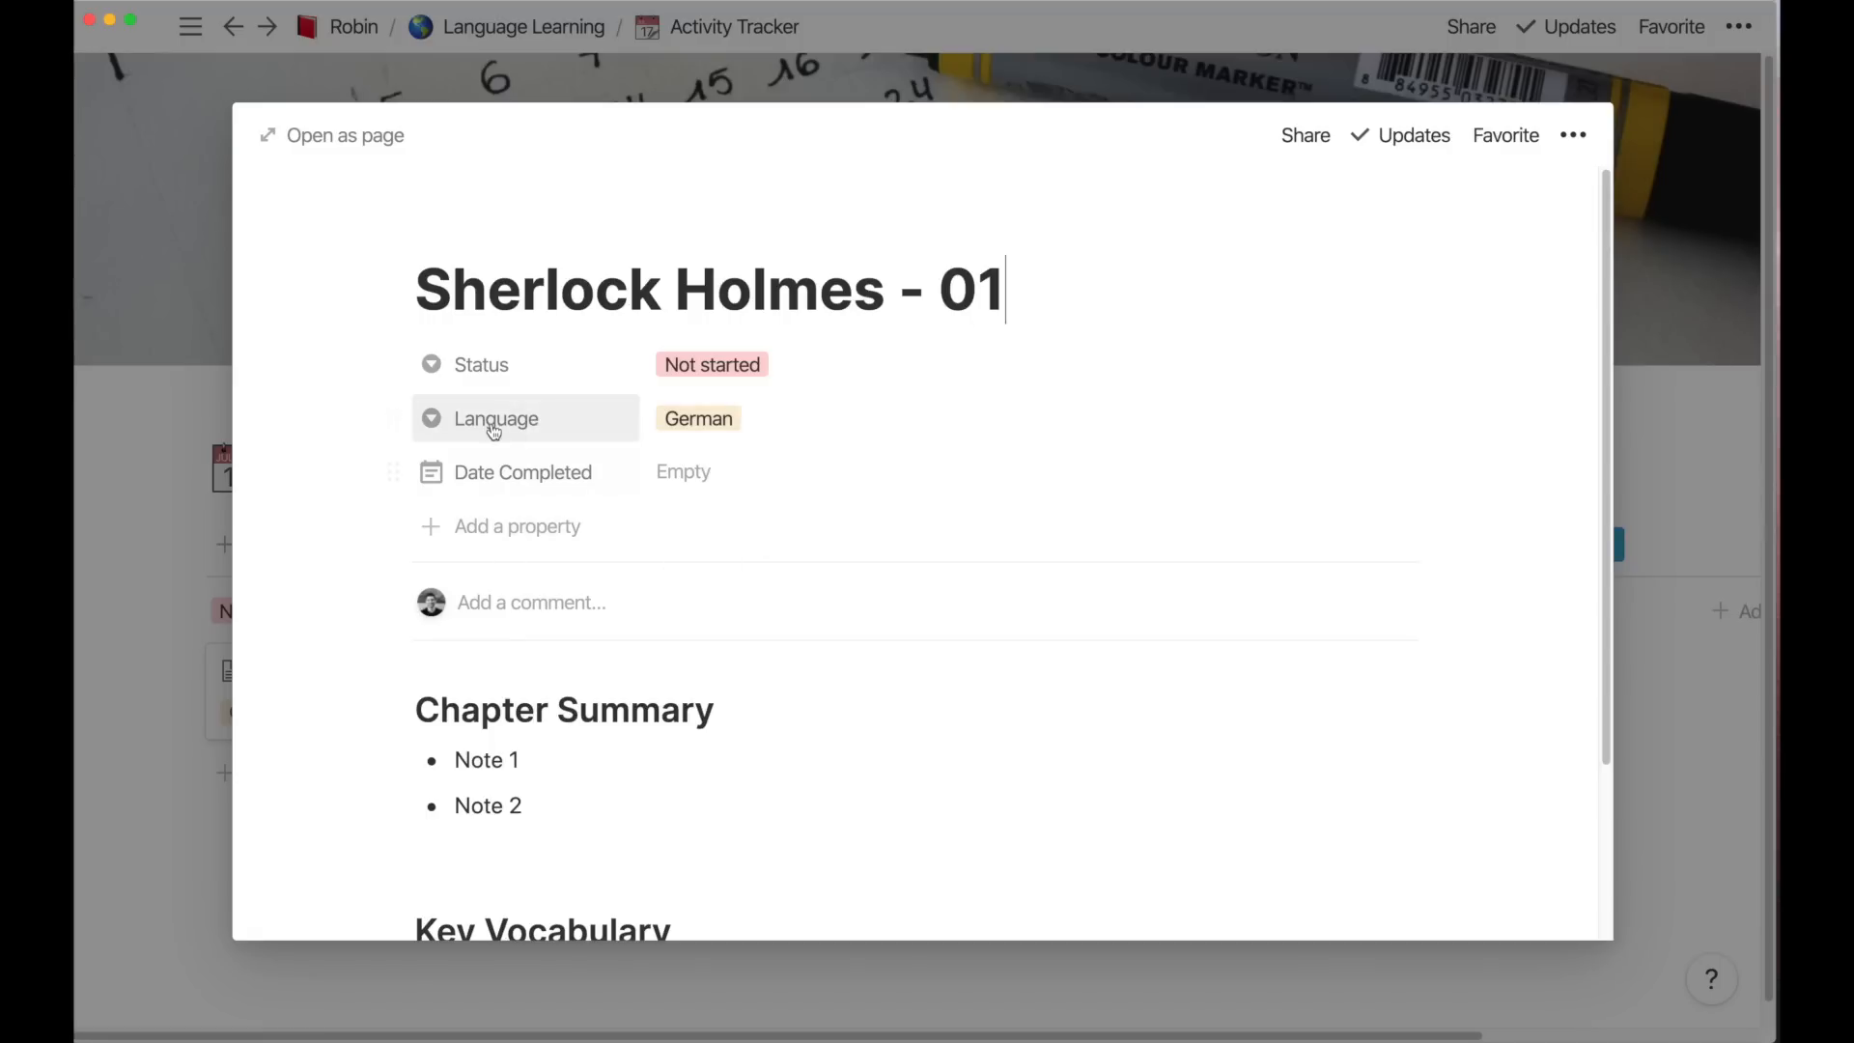
{"action": "left_click", "coordinate": [227, 483]}
Add a card named Sherlock Holmes - 02 to the Not started column
{"action": "left_click", "coordinate": [288, 777]}
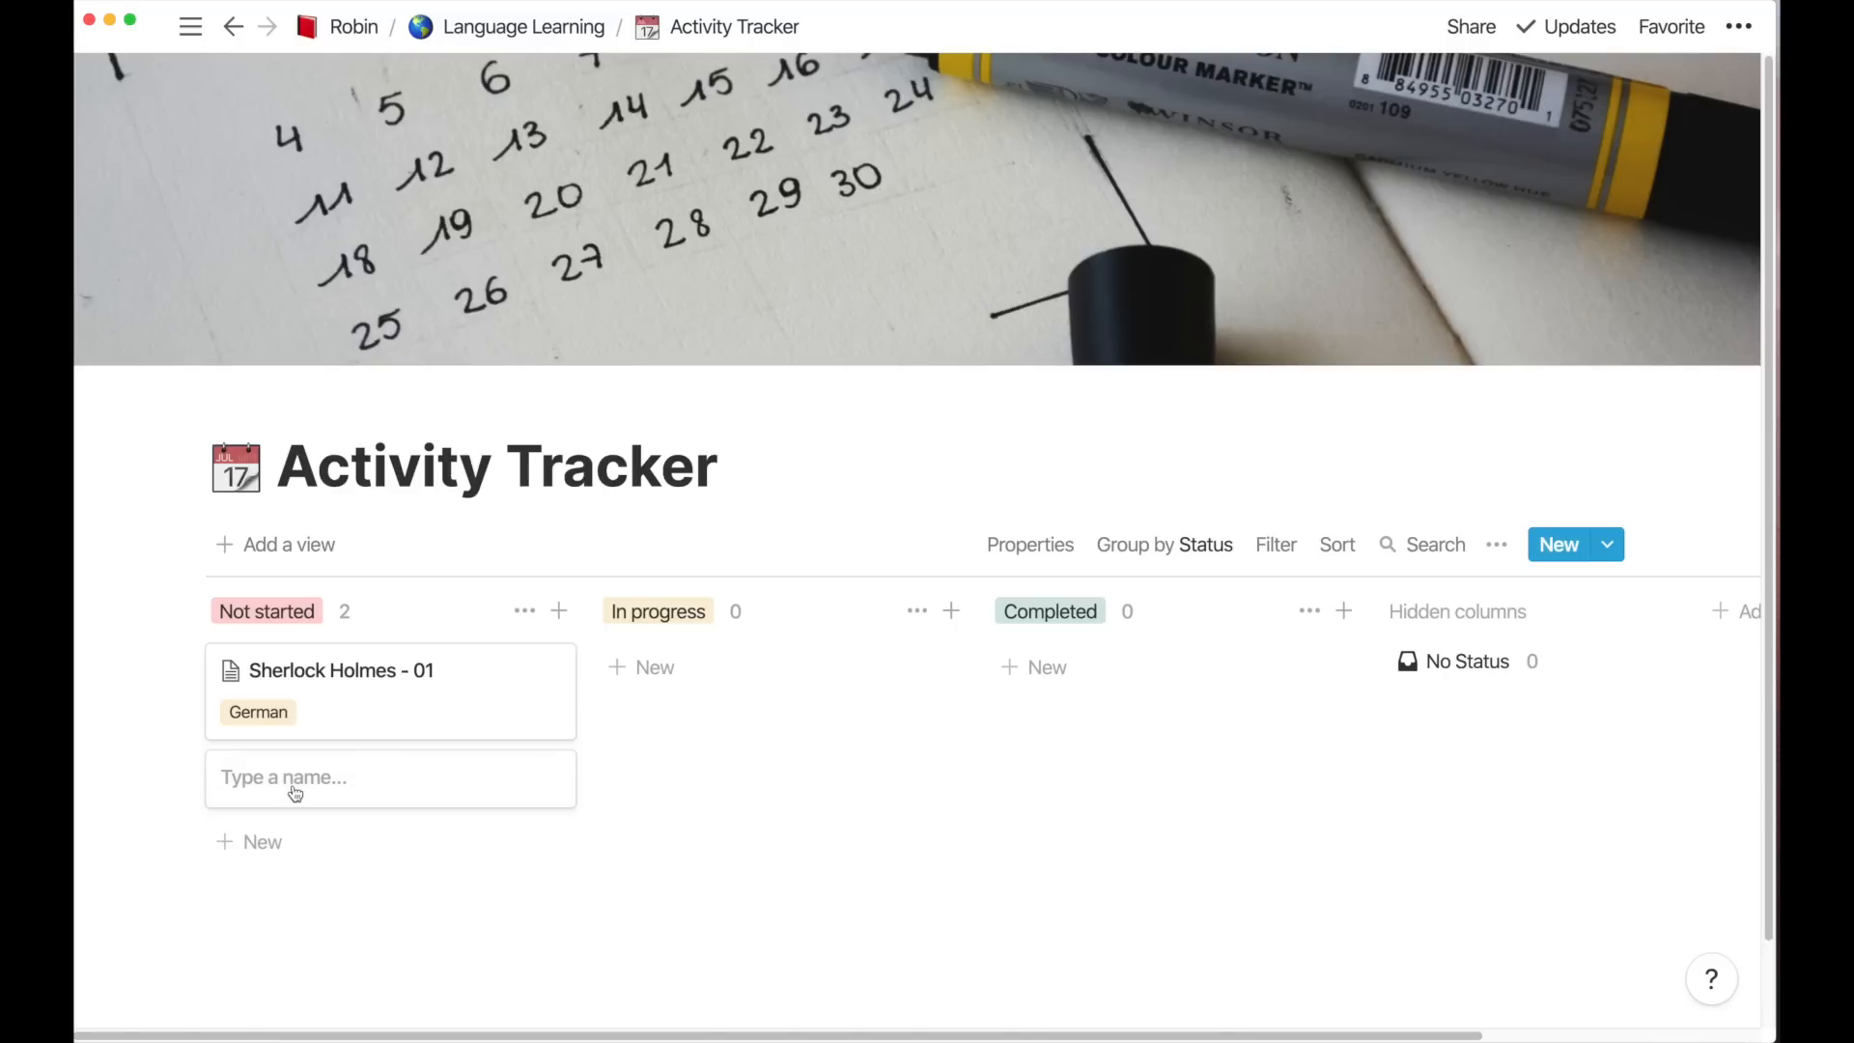
{"action": "type", "text": "Sherlock Holmes - 02"}
{"action": "key", "text": "Escape"}
From the Sherlock Holmes - 02 card, open the Graded Reader template for editing and add a property named Tags
{"action": "left_click", "coordinate": [427, 787]}
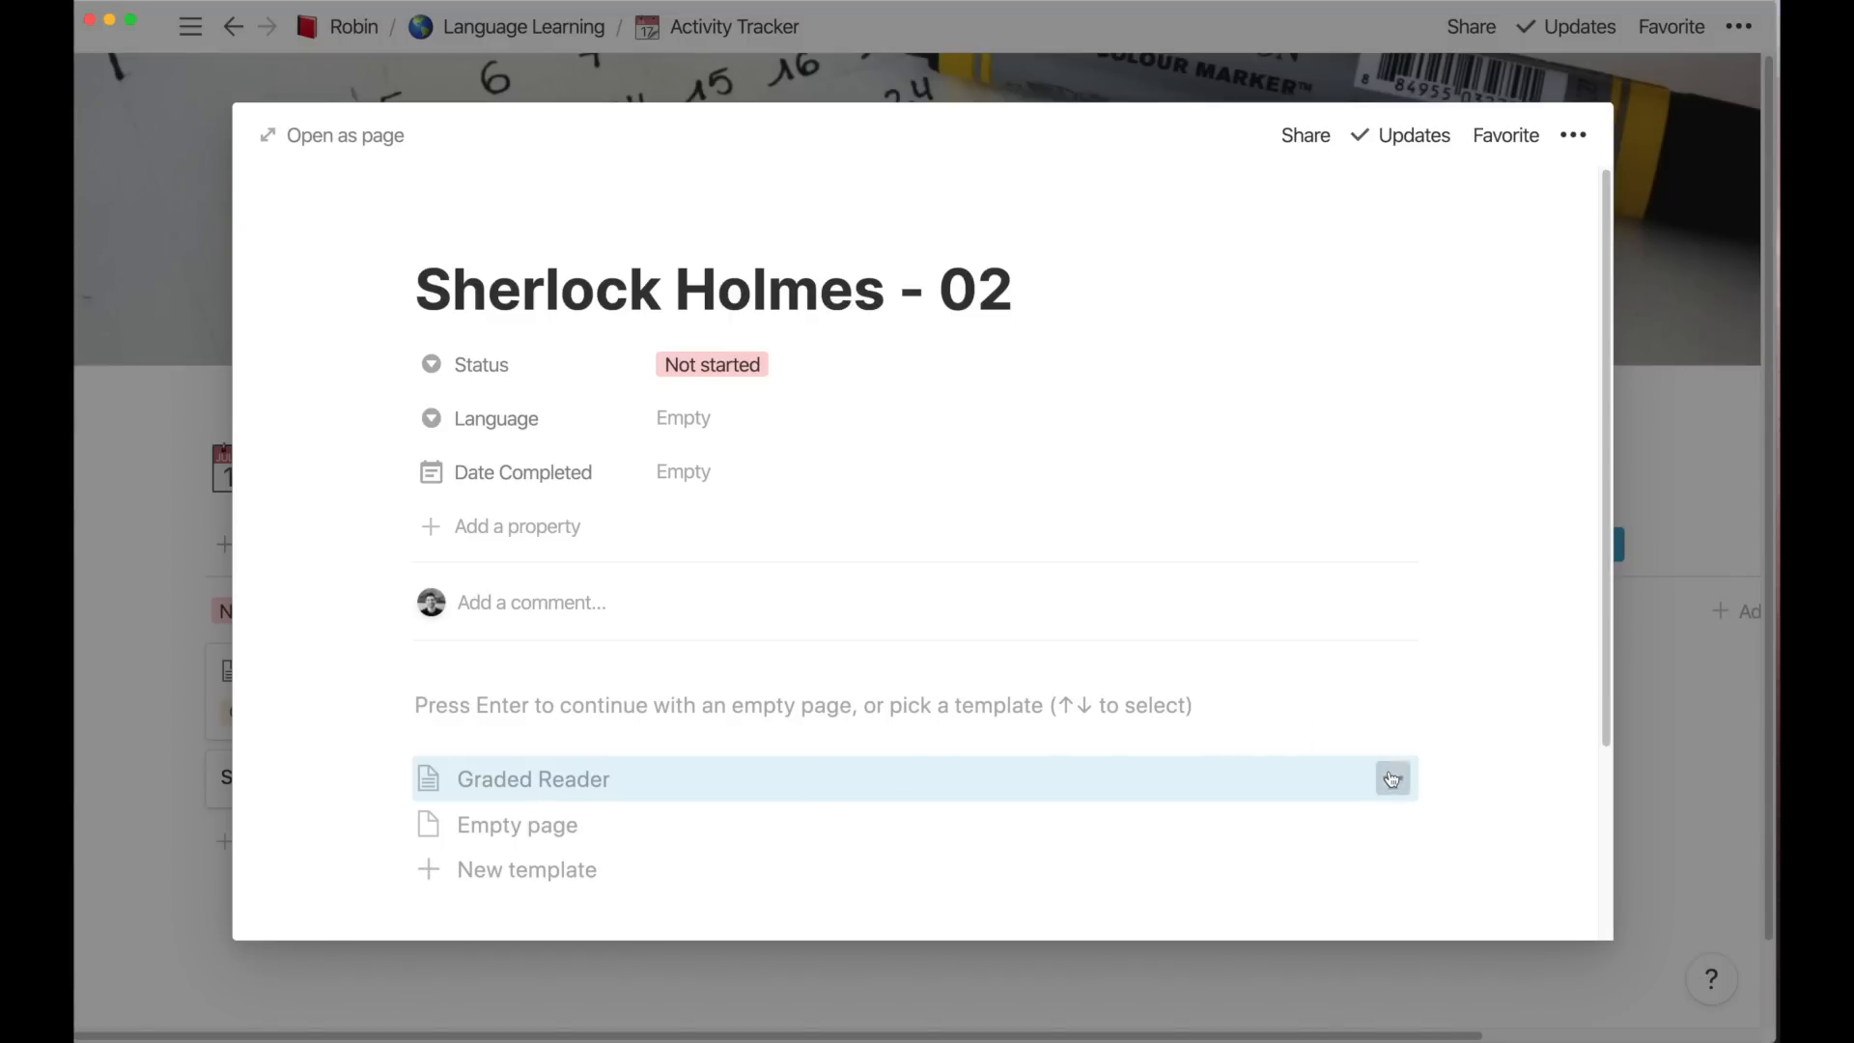
{"action": "left_click", "coordinate": [1391, 778]}
{"action": "left_click", "coordinate": [1440, 737]}
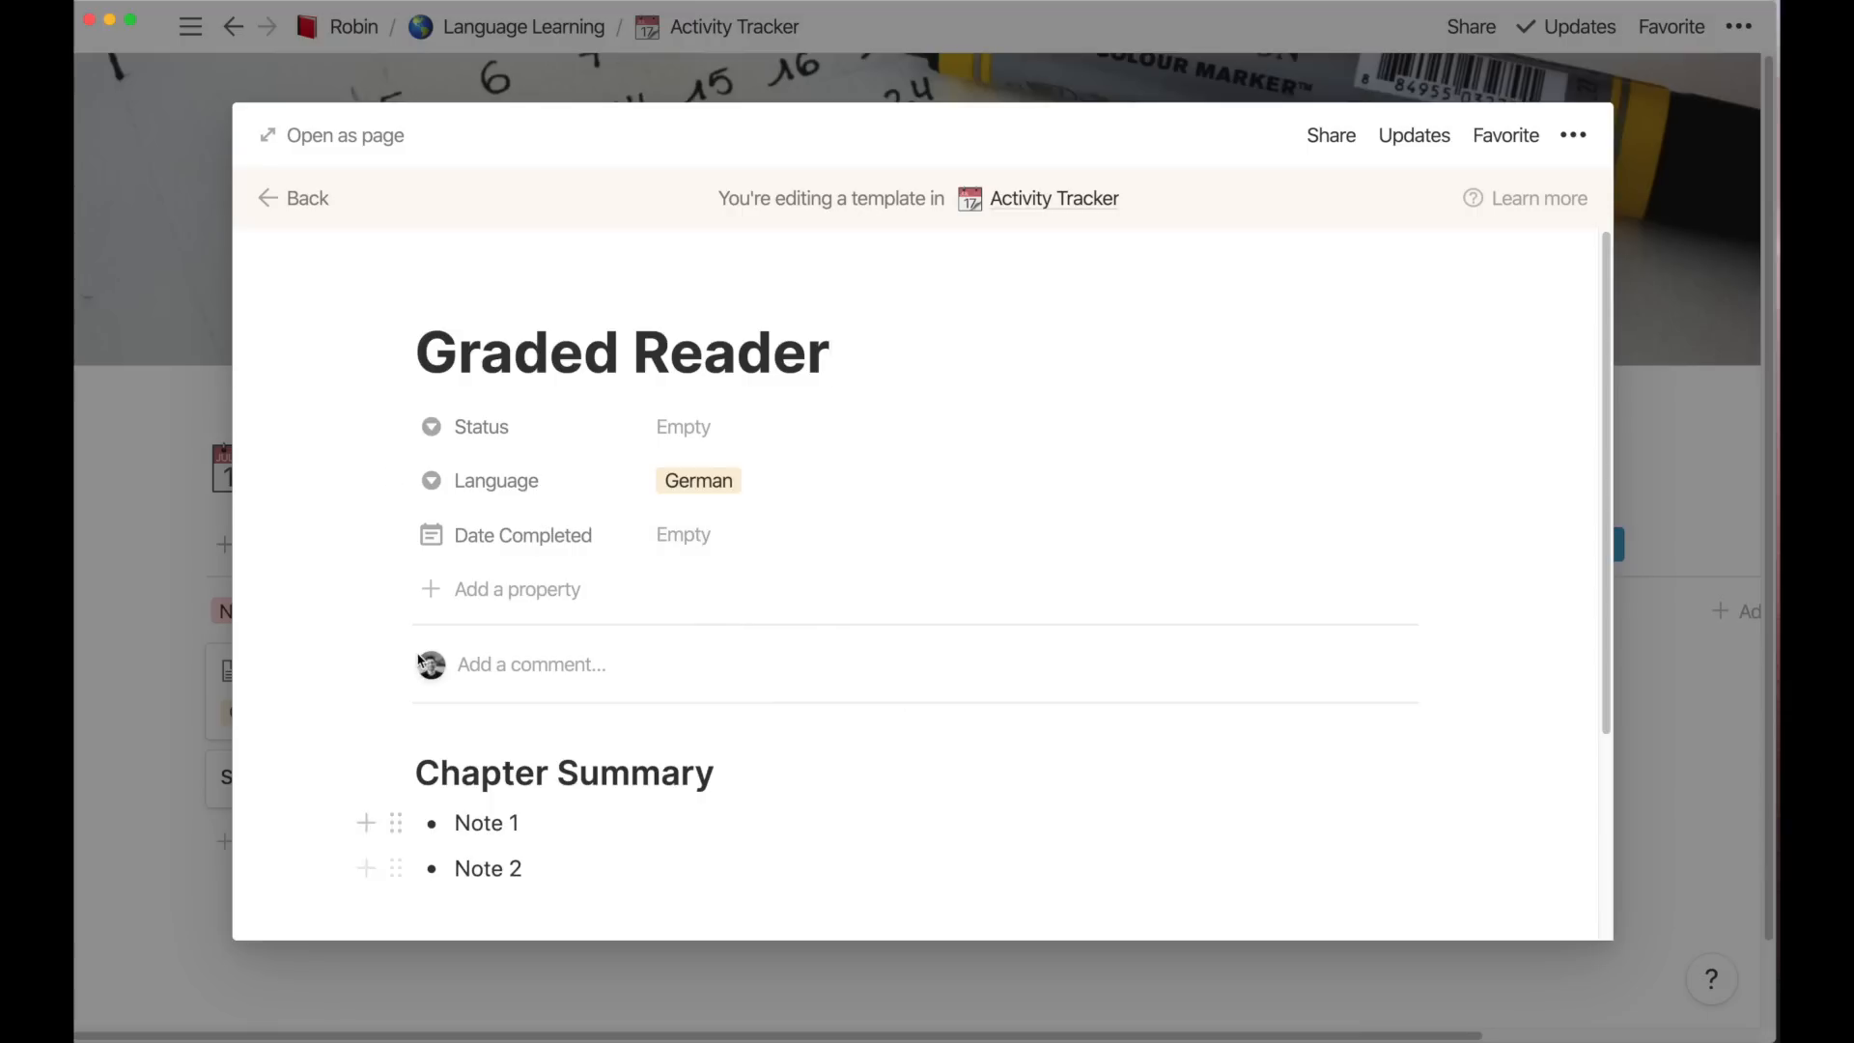
{"action": "left_click", "coordinate": [499, 600]}
{"action": "type", "text": "Tags"}
{"action": "key", "text": "Return"}
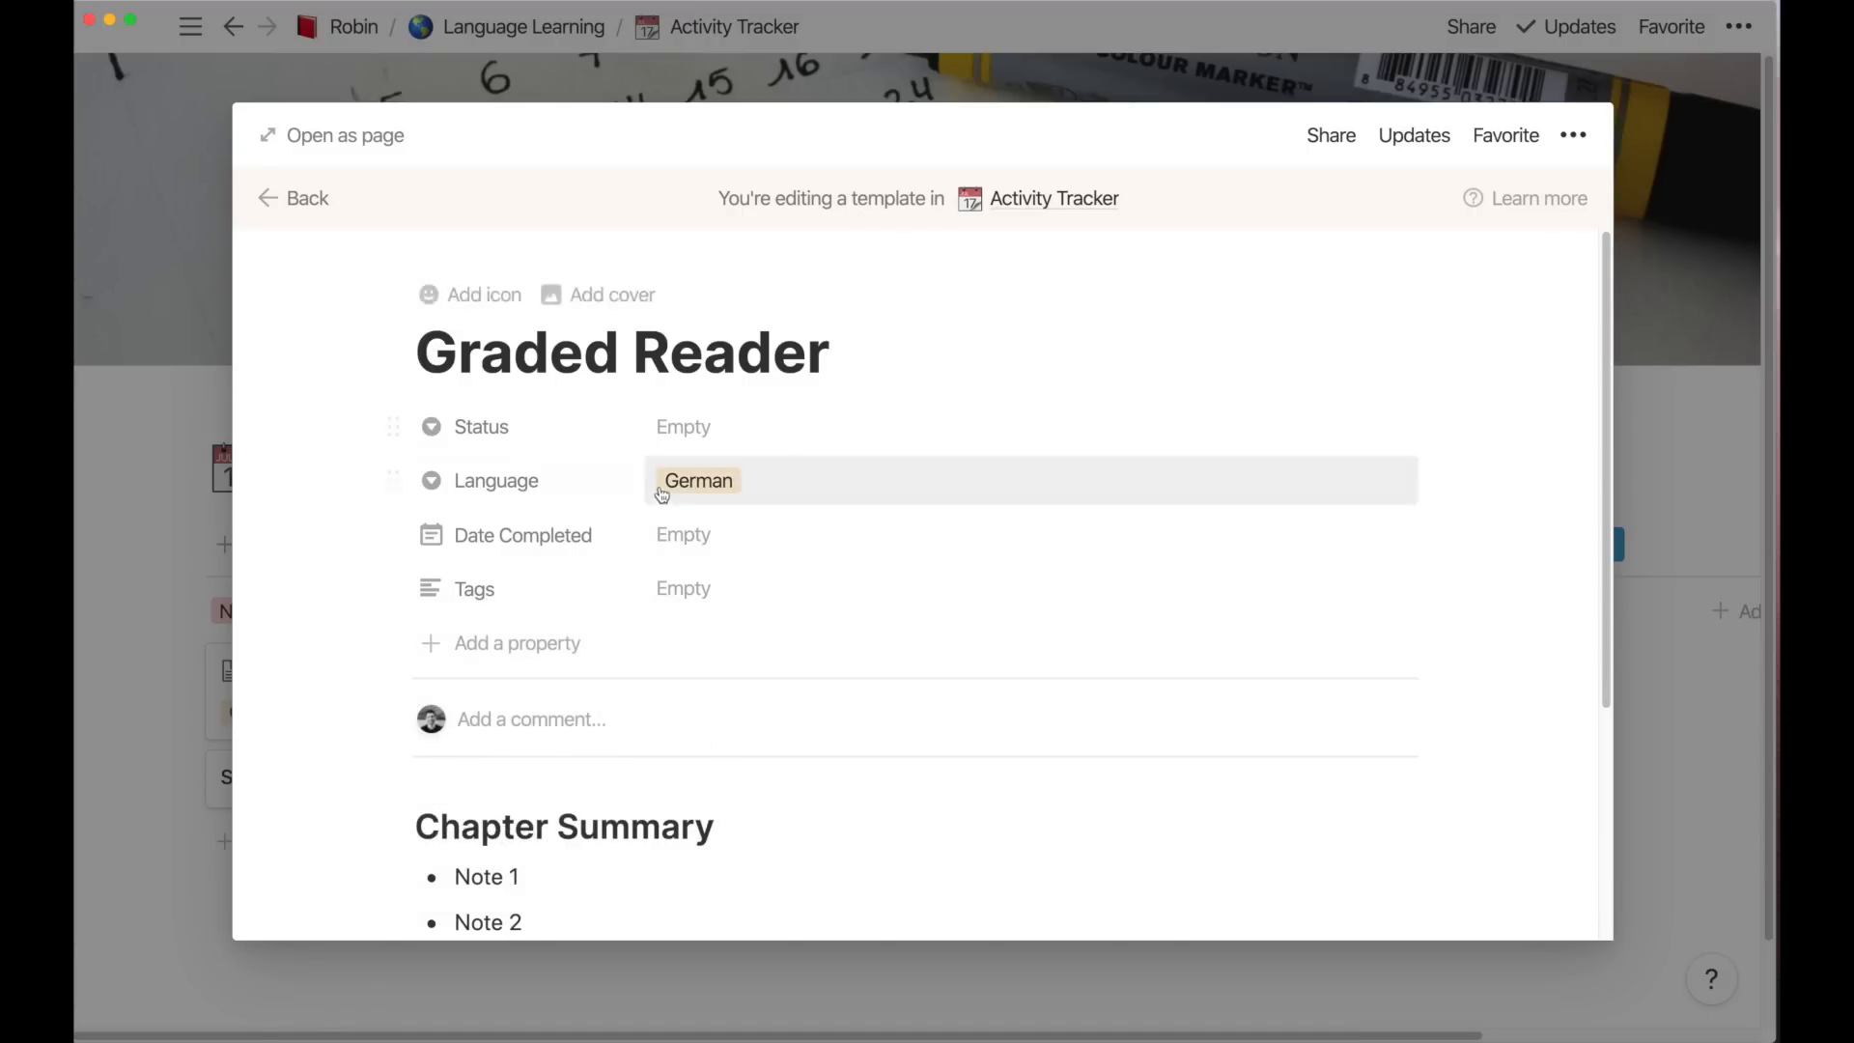
Enter graded reader as the template's Tags value and change the Tags property type to Multi-select
{"action": "left_click", "coordinate": [708, 599]}
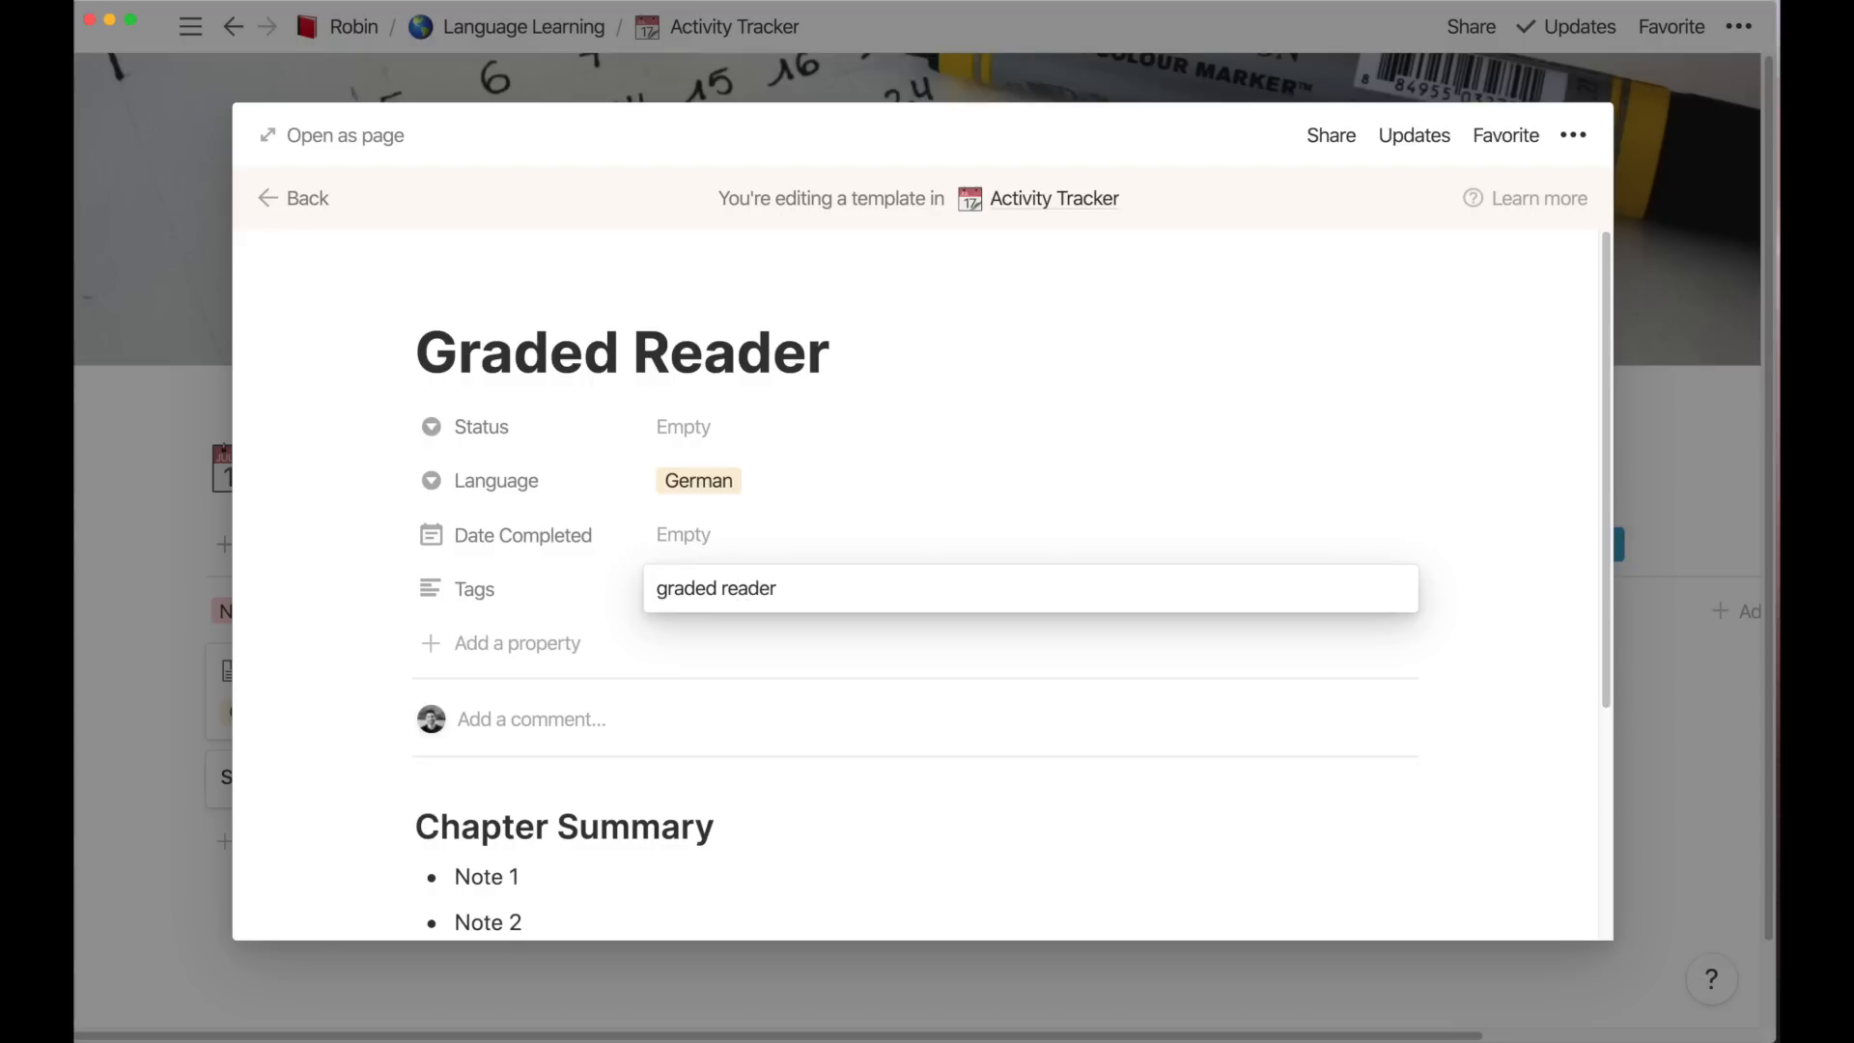
{"action": "key", "text": "Return"}
{"action": "left_click", "coordinate": [787, 587]}
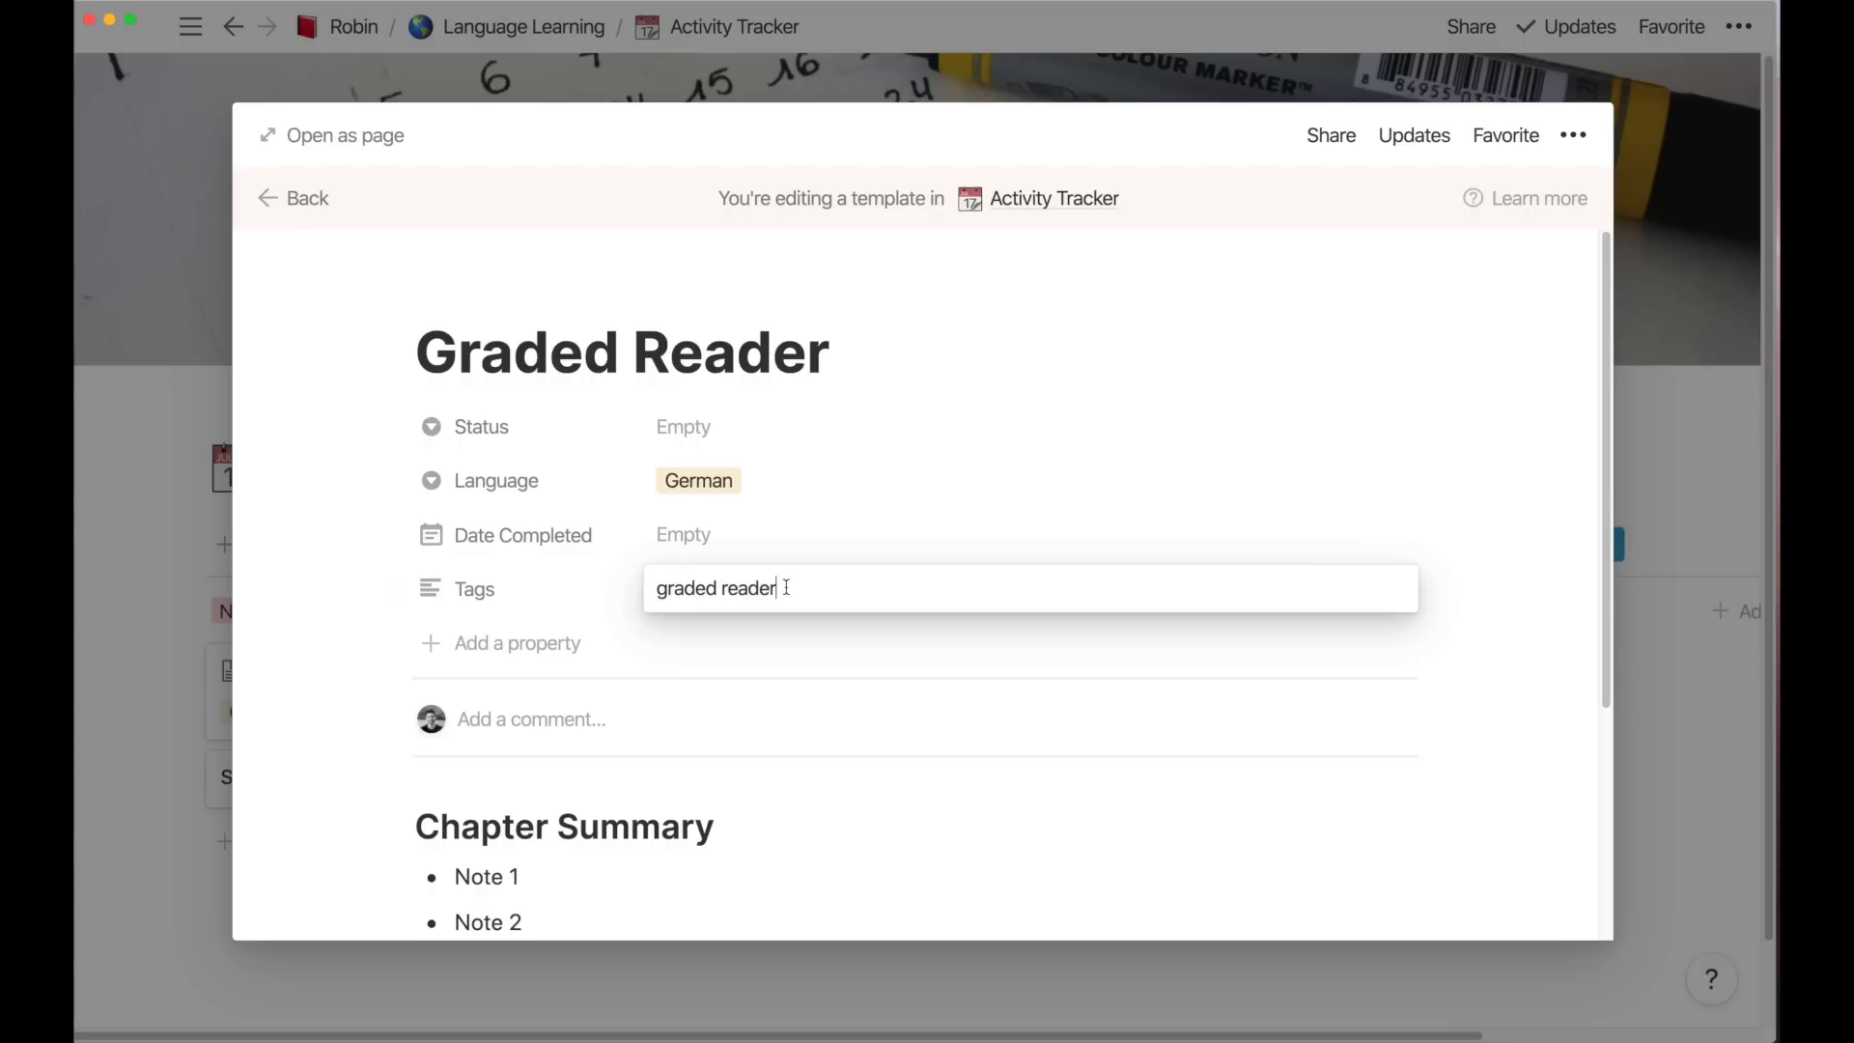
{"action": "left_click", "coordinate": [480, 591]}
{"action": "left_click", "coordinate": [480, 591]}
{"action": "mouse_move", "coordinate": [544, 757]}
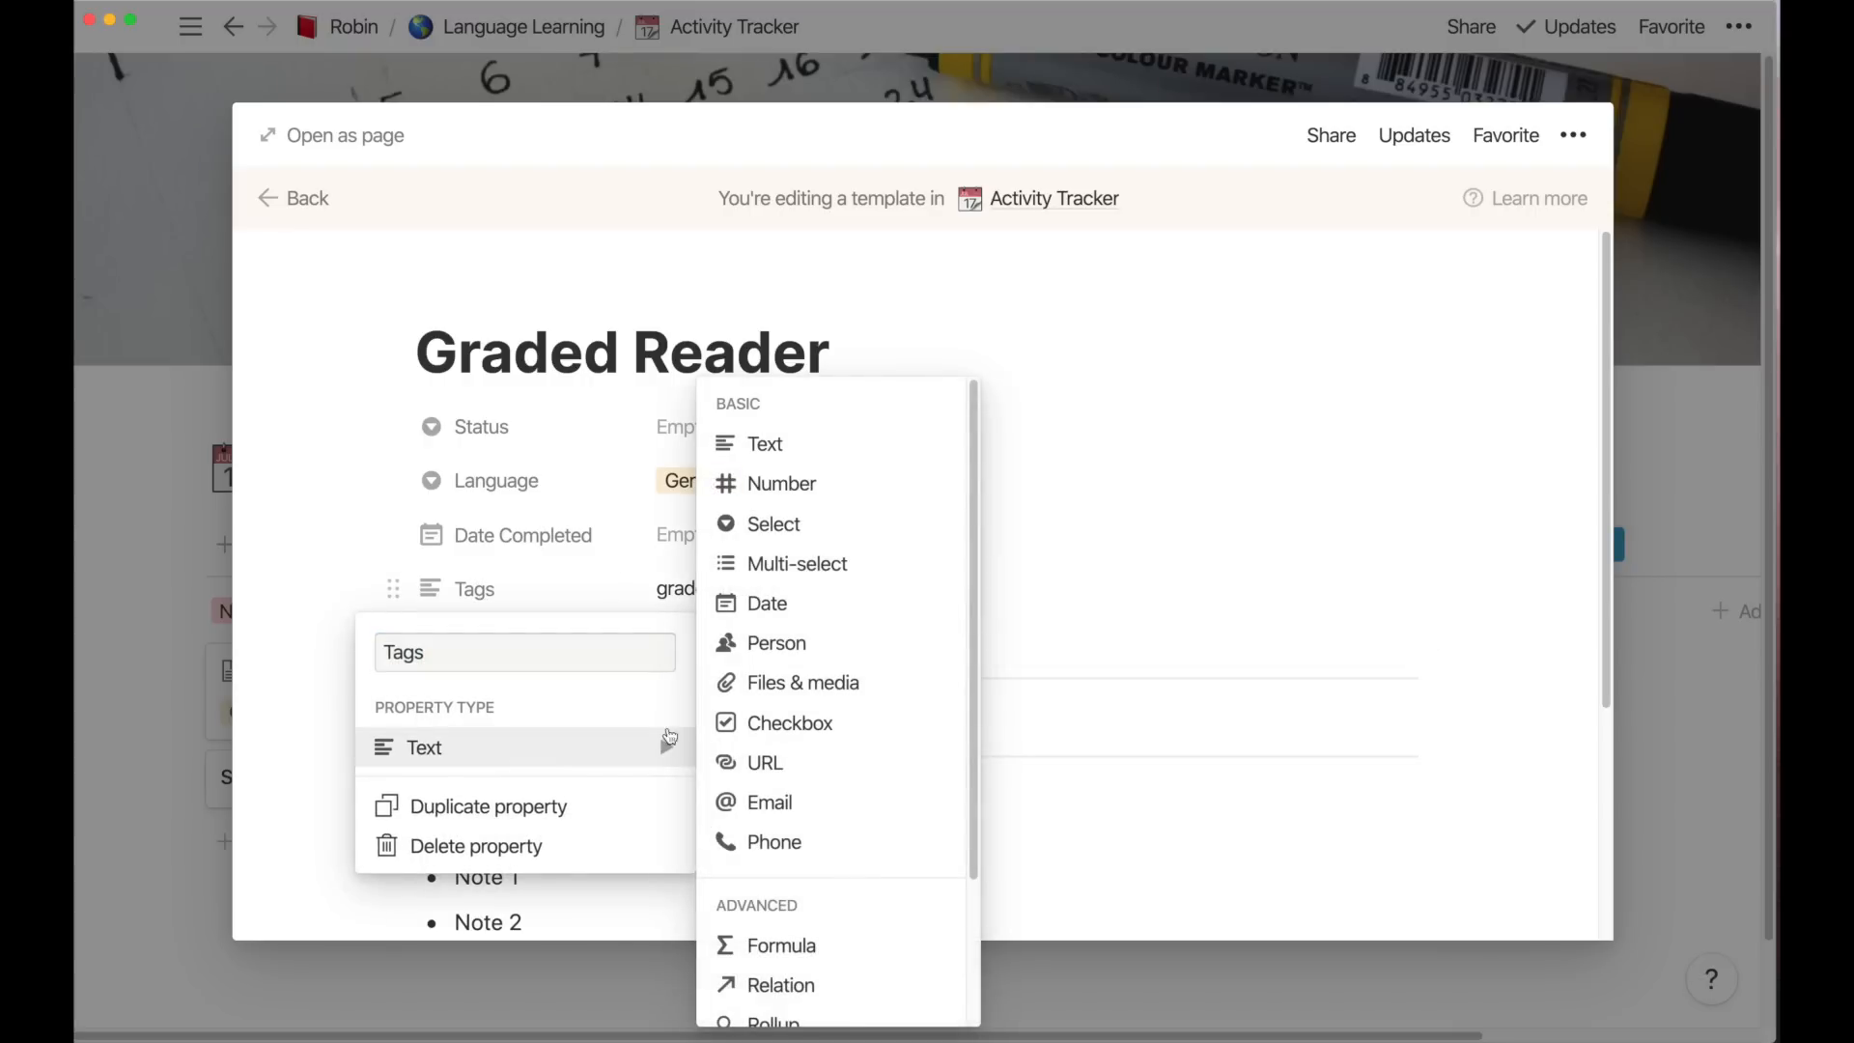
{"action": "left_click", "coordinate": [792, 564]}
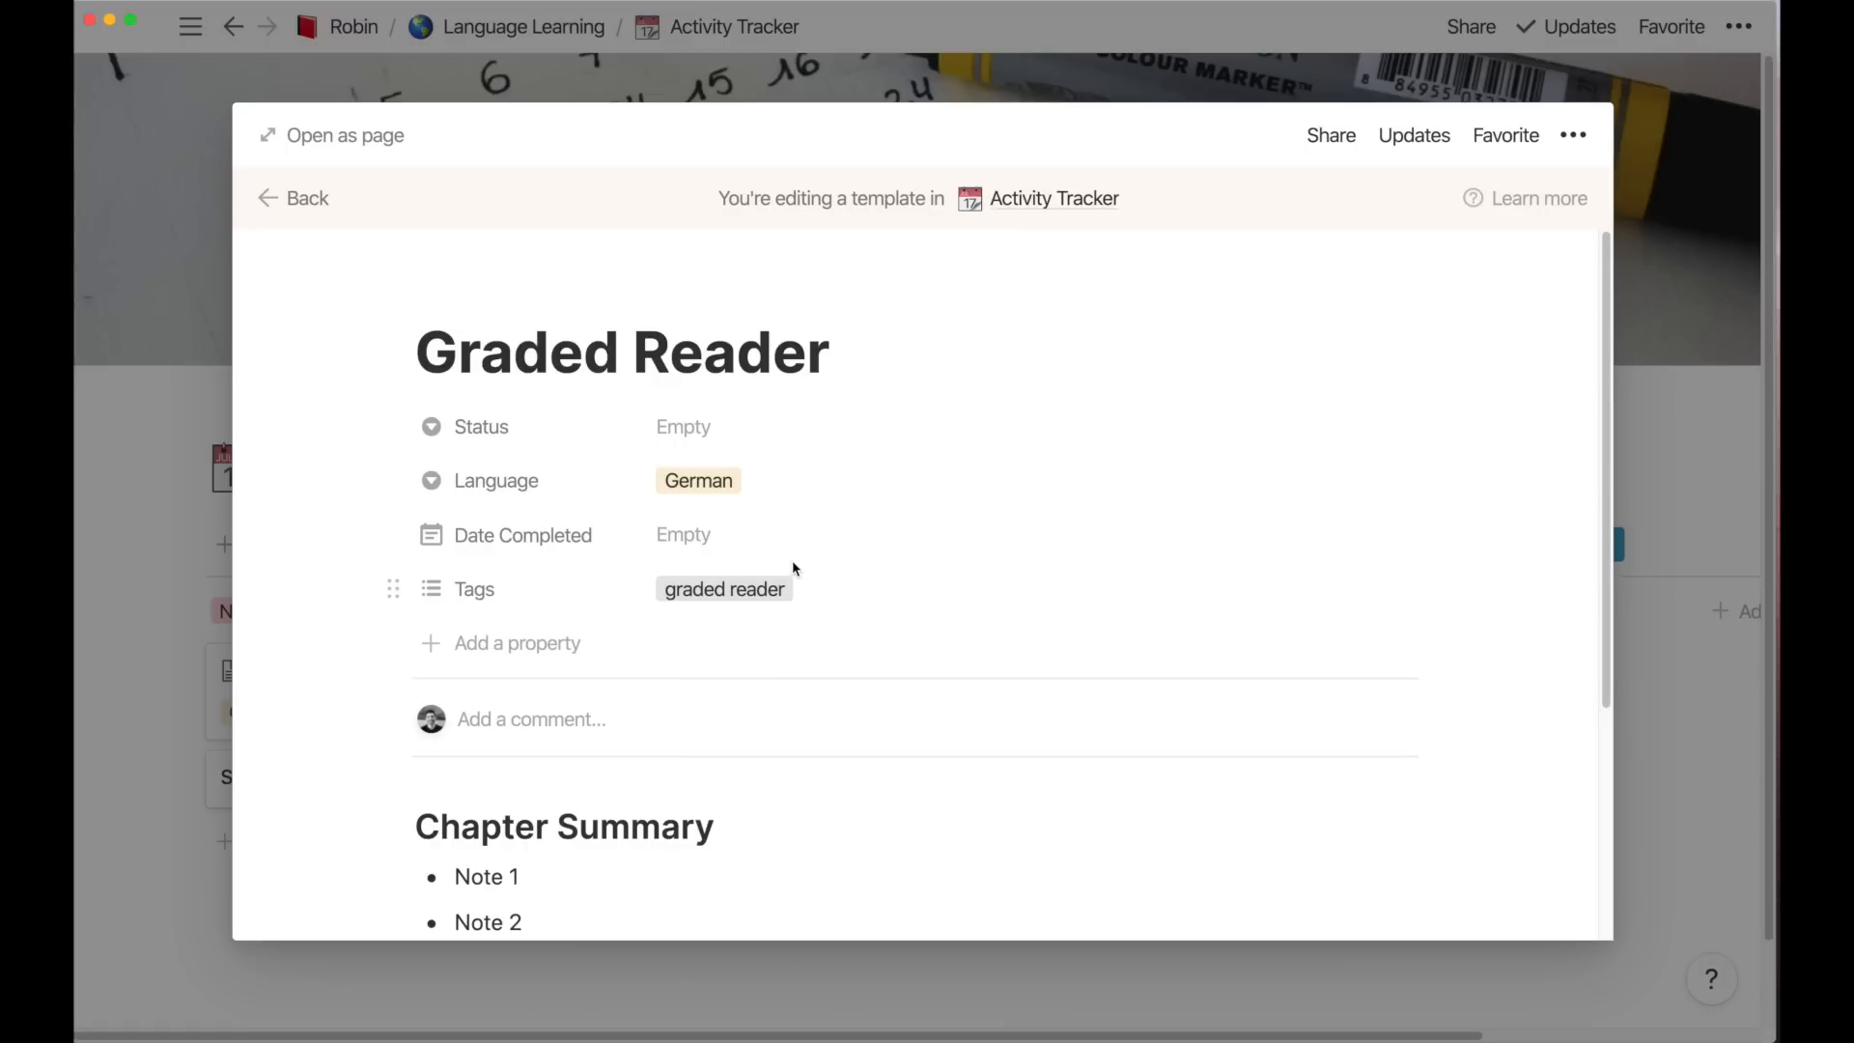
Create a second Tags option named youtube video in the Graded Reader template
{"action": "left_click", "coordinate": [800, 589]}
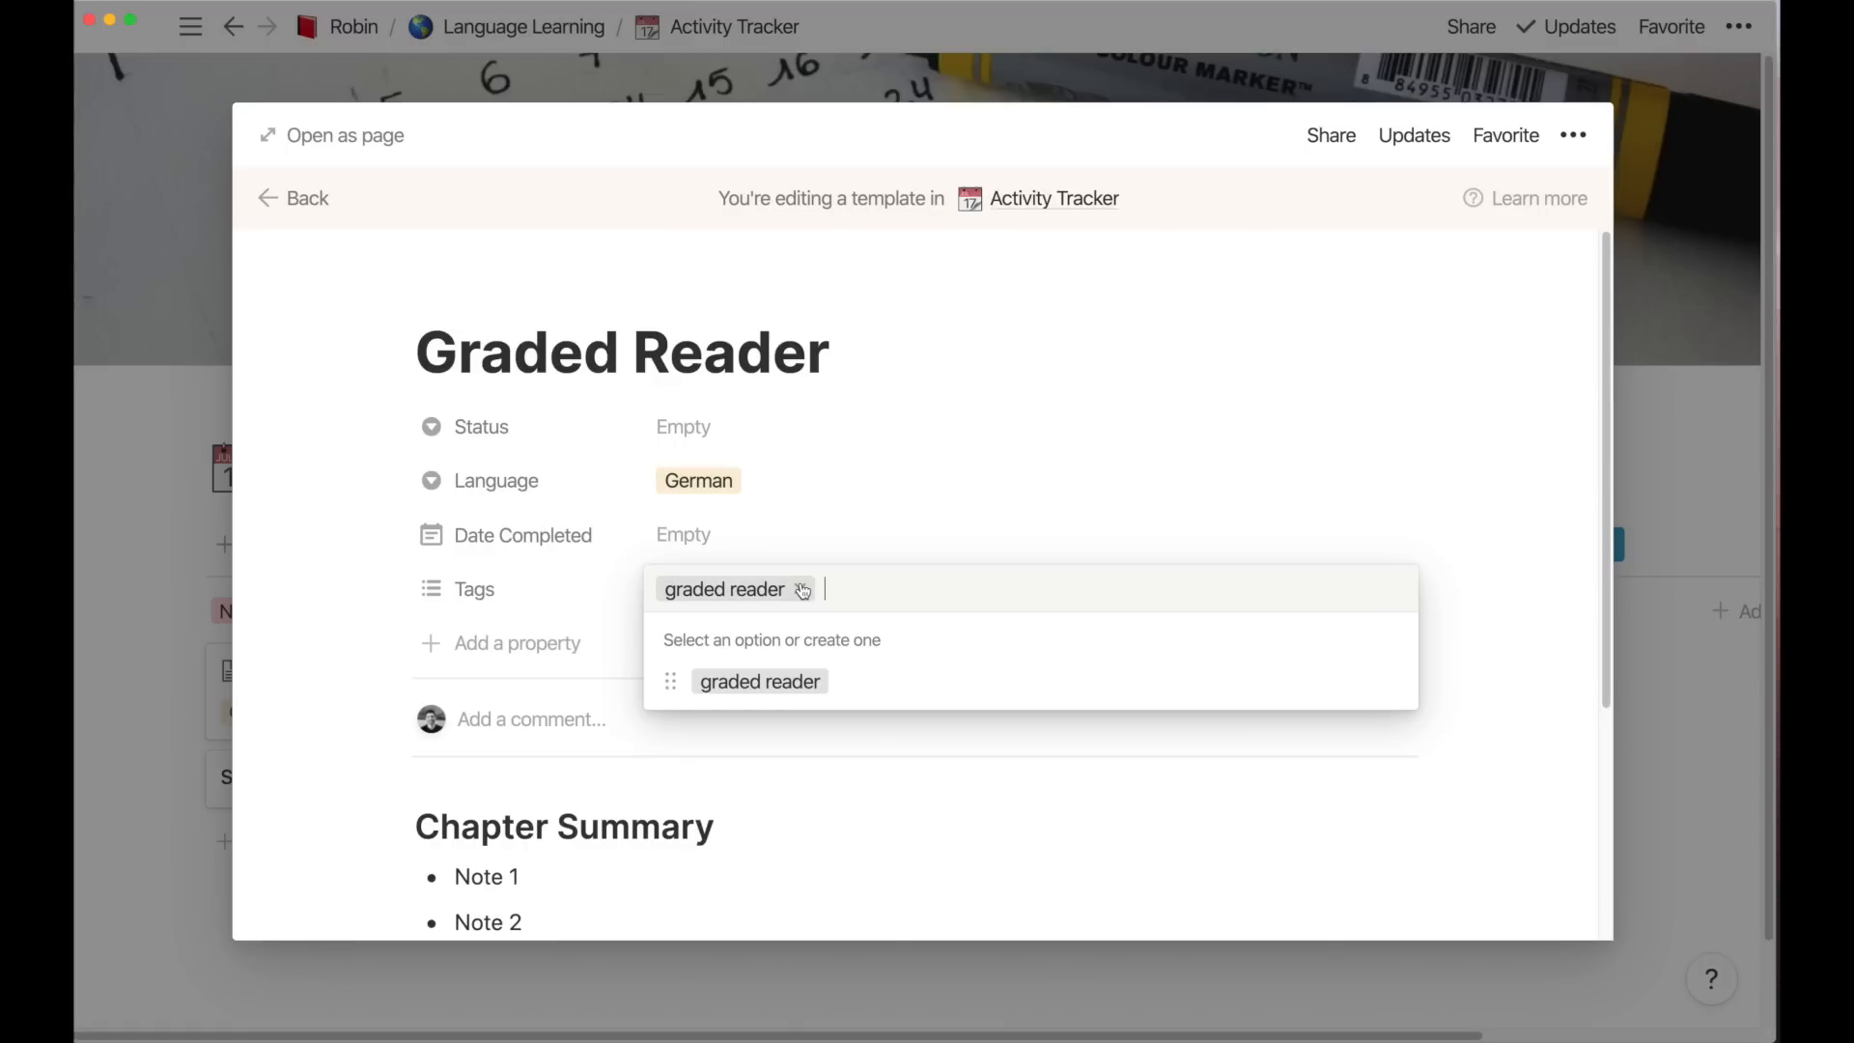
{"action": "type", "text": "youtube"}
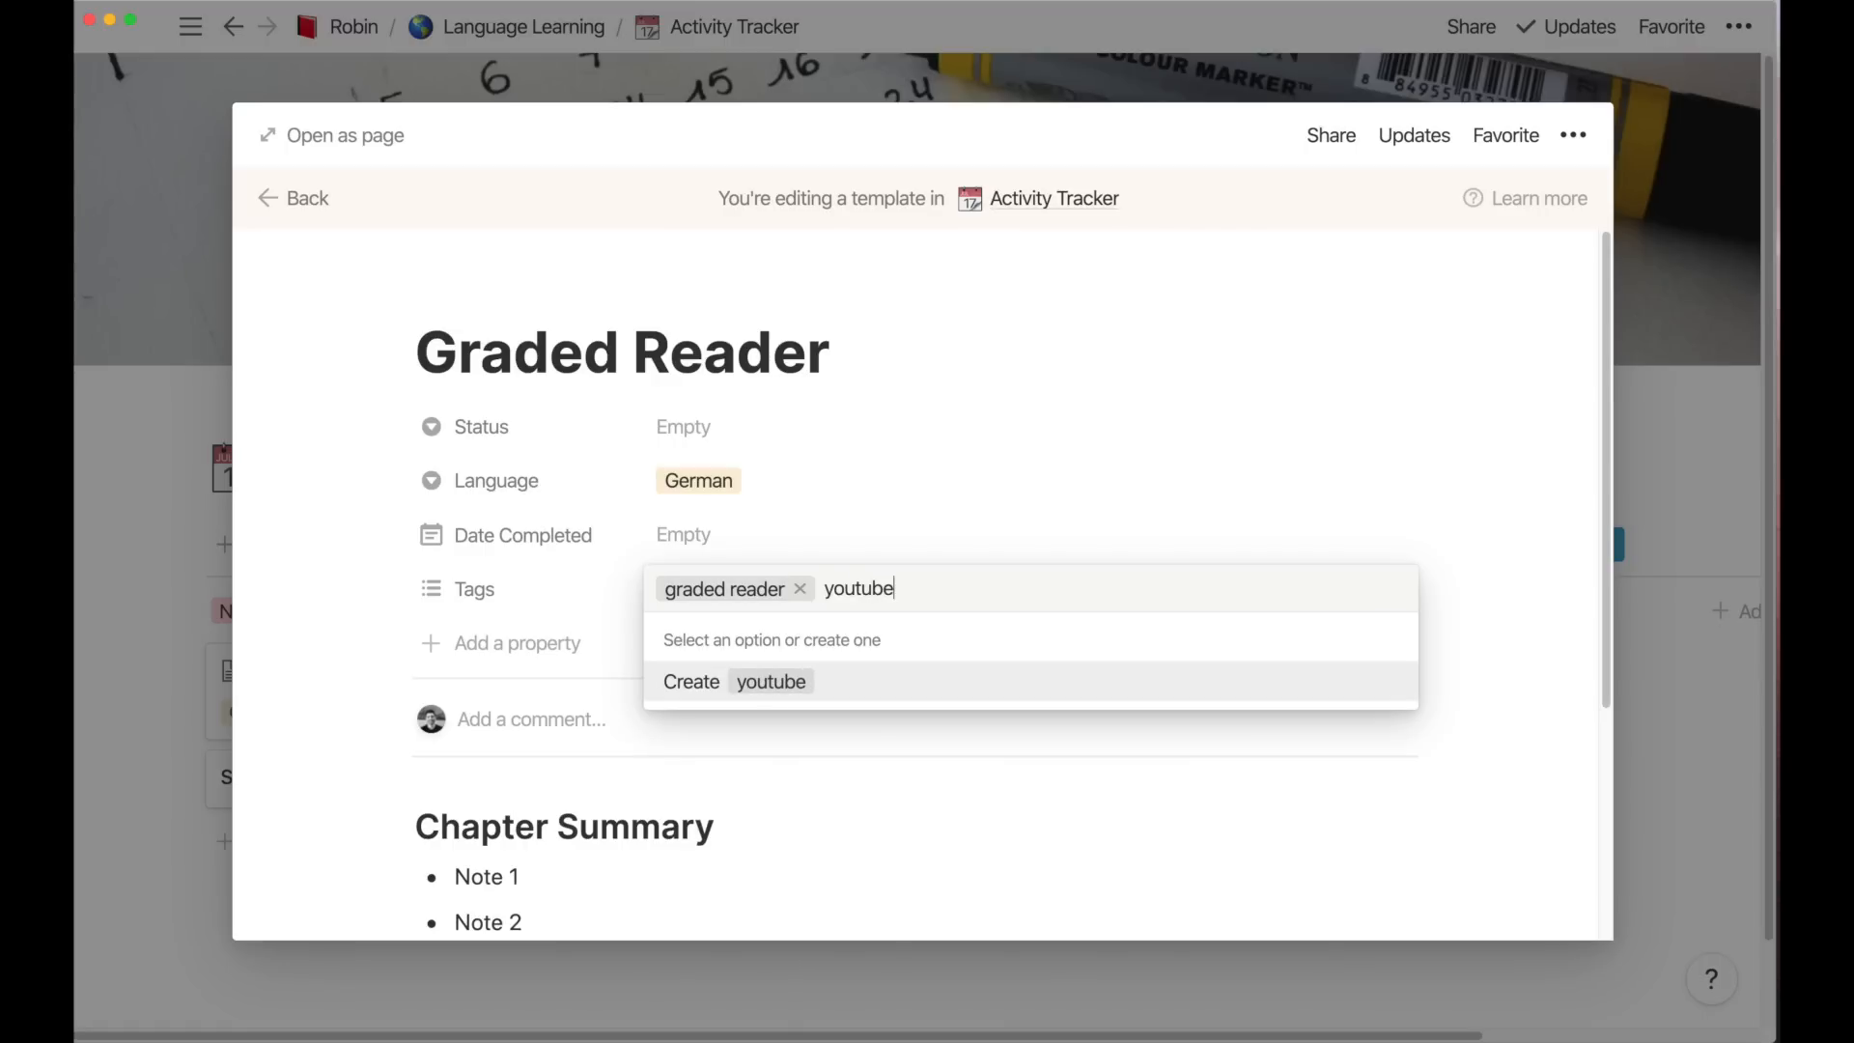
{"action": "type", "text": " video"}
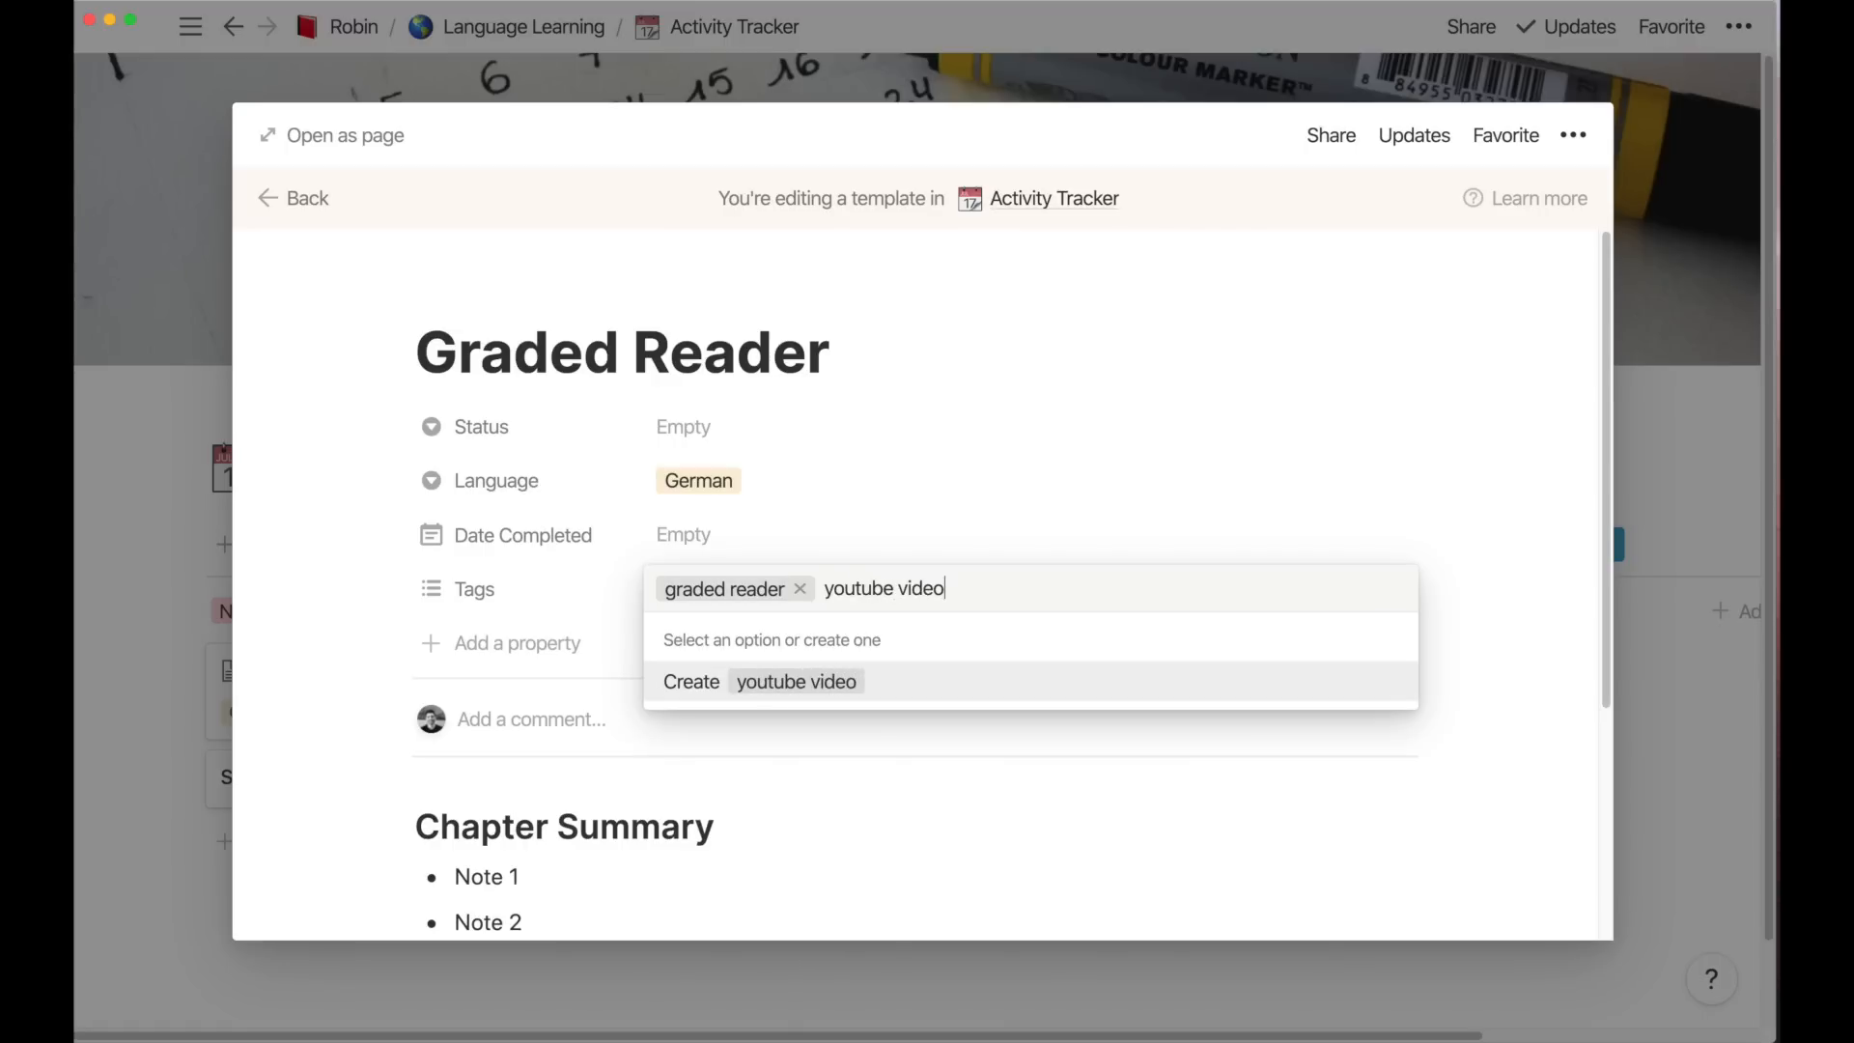
{"action": "key", "text": "Return"}
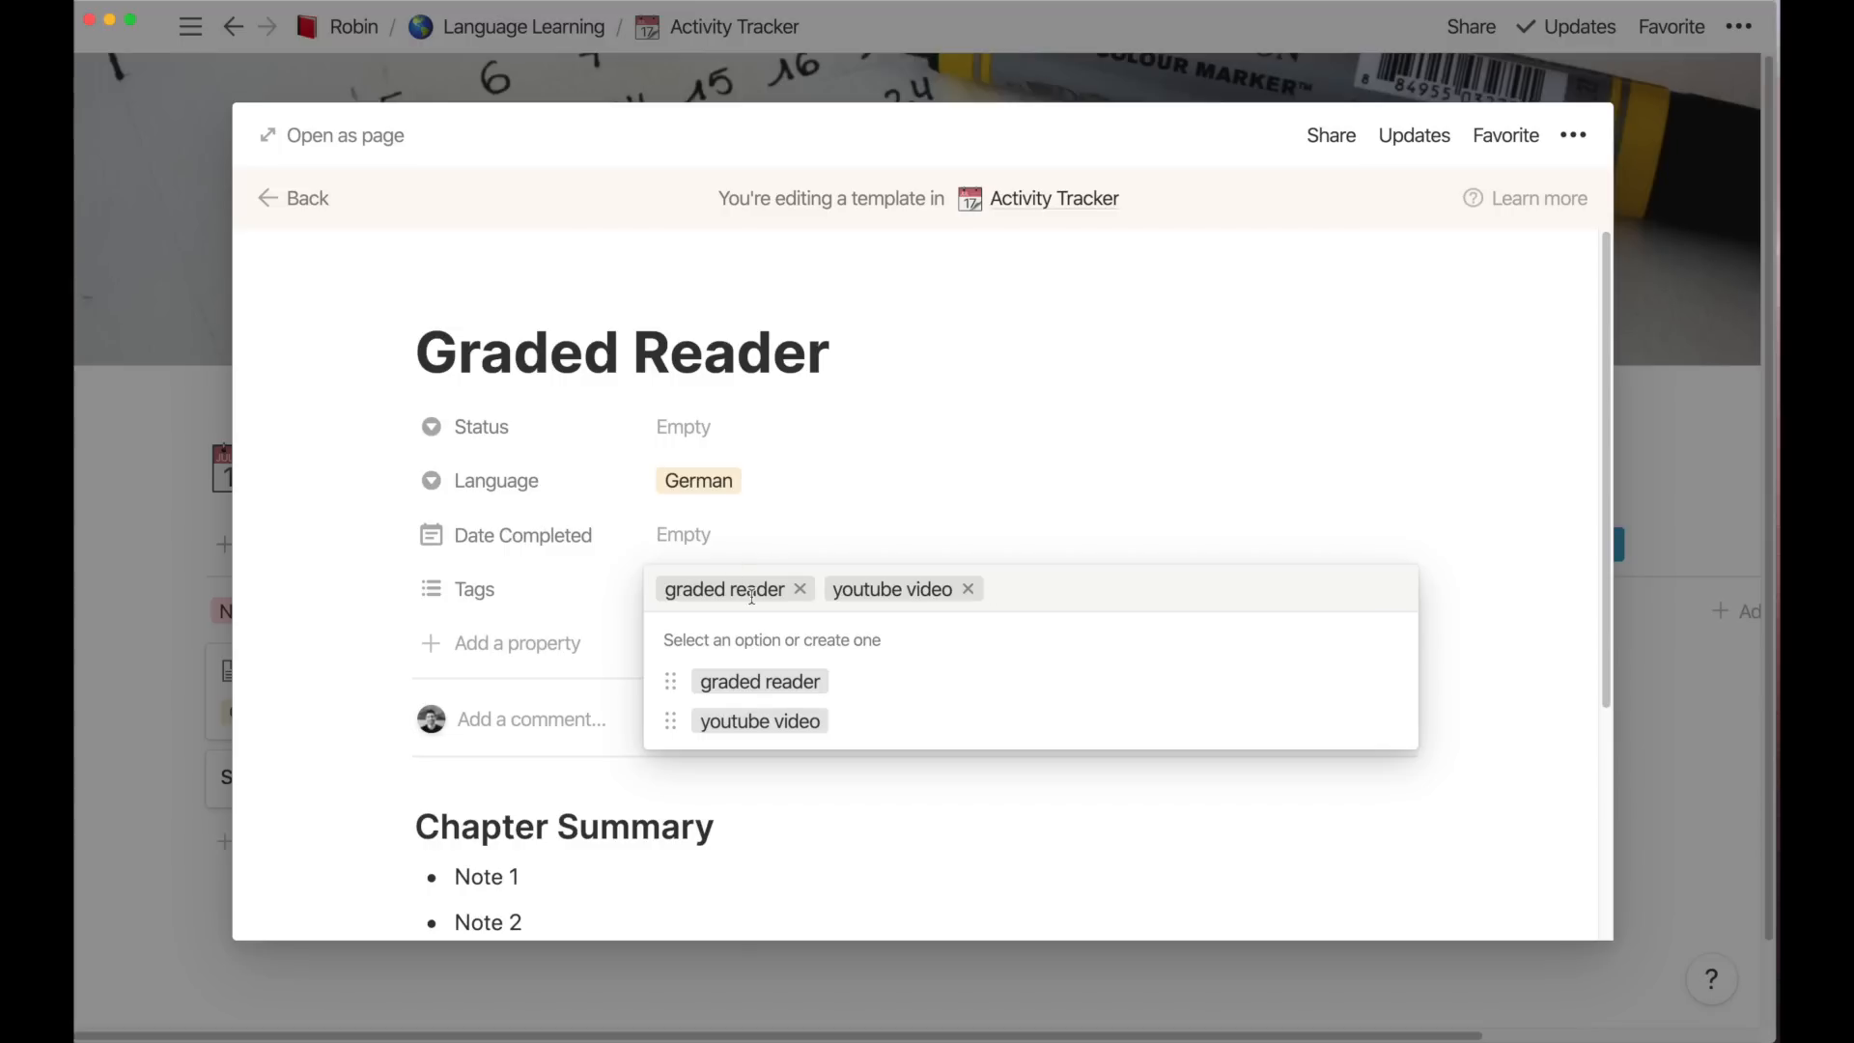
Colour the graded reader tag green and the youtube video tag red
{"action": "left_click", "coordinate": [1389, 681]}
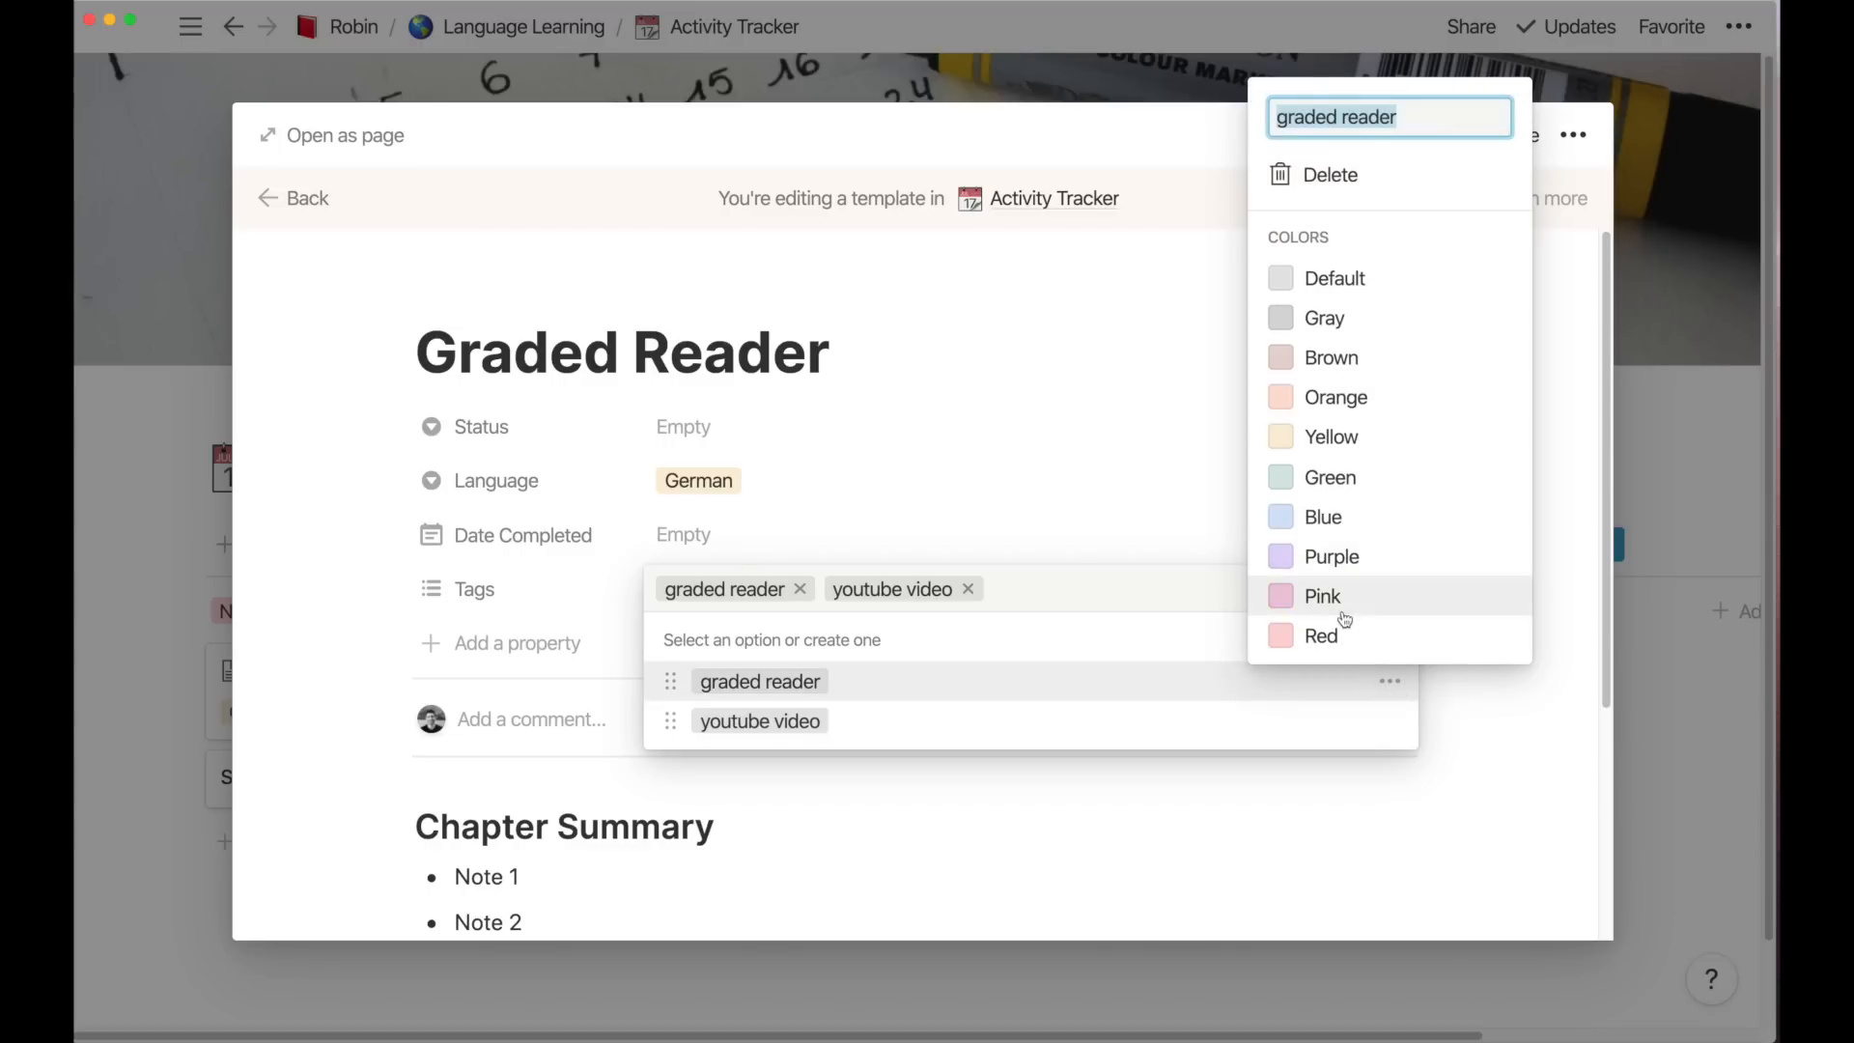
{"action": "left_click", "coordinate": [1342, 477]}
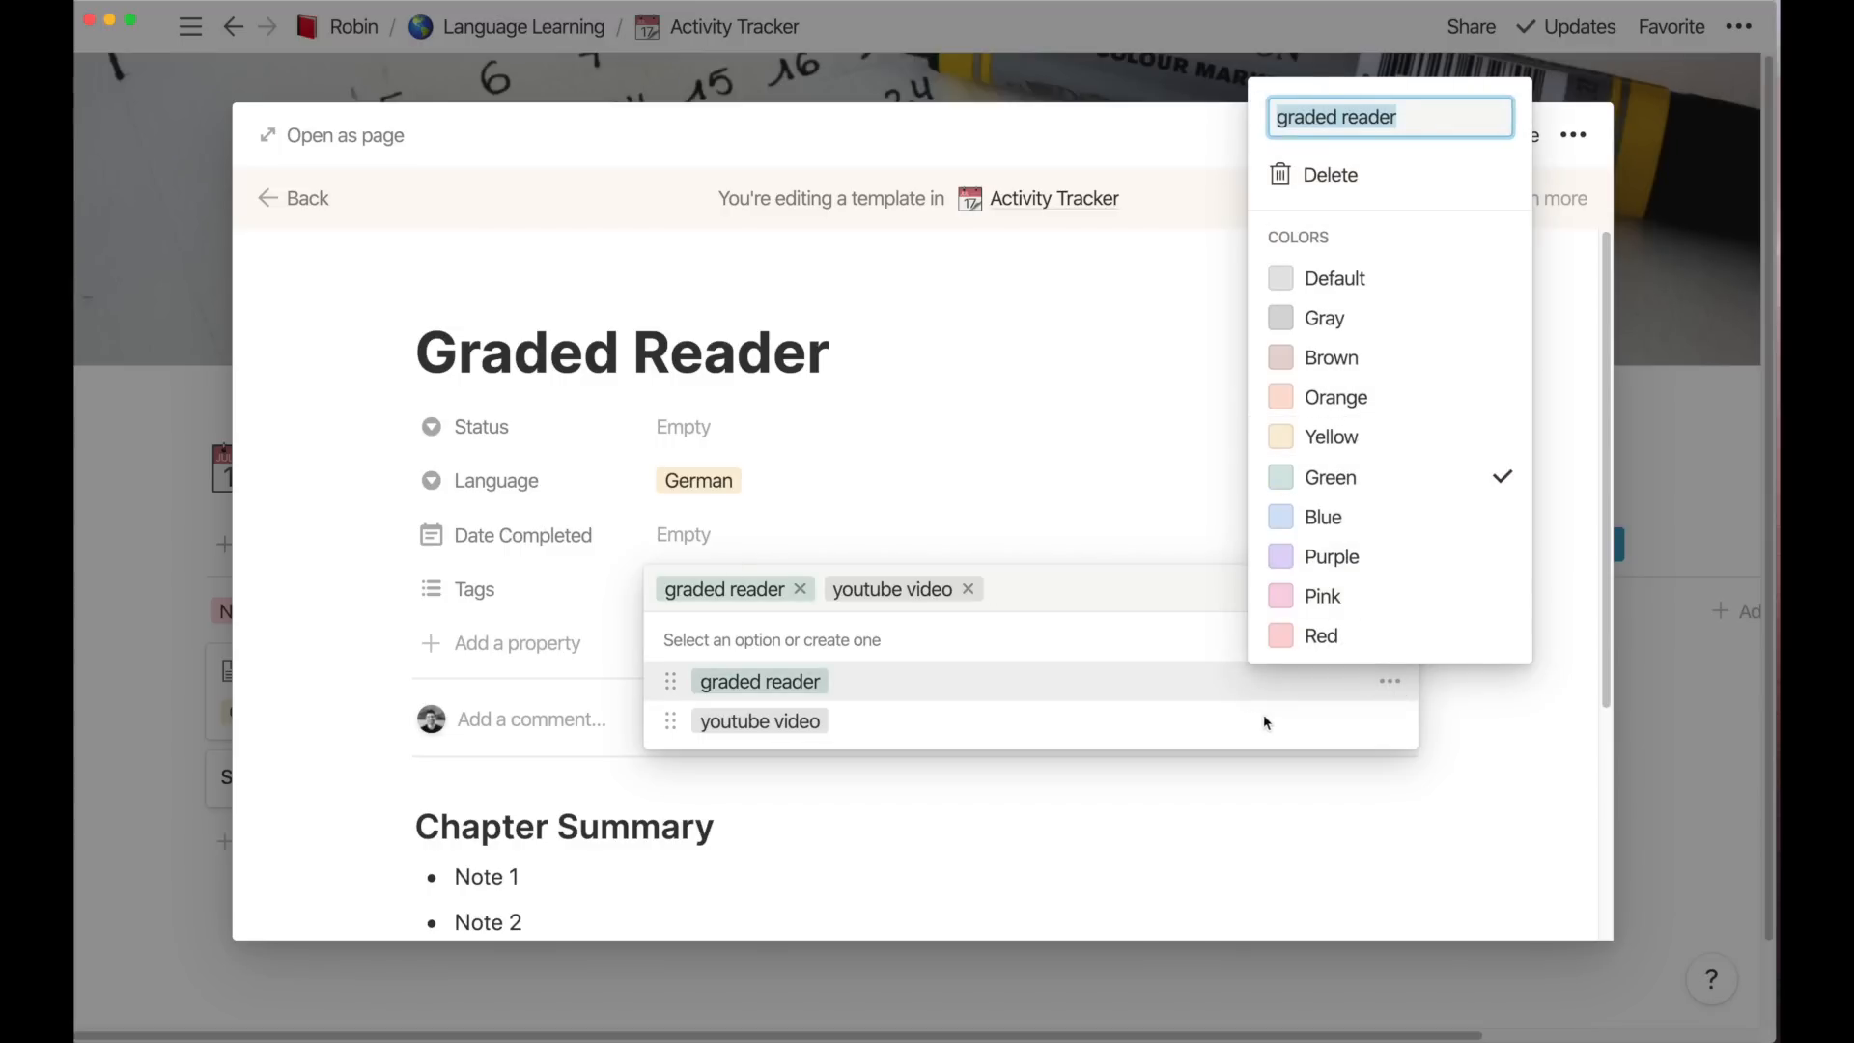
{"action": "left_click", "coordinate": [1344, 724]}
{"action": "left_click", "coordinate": [1390, 722]}
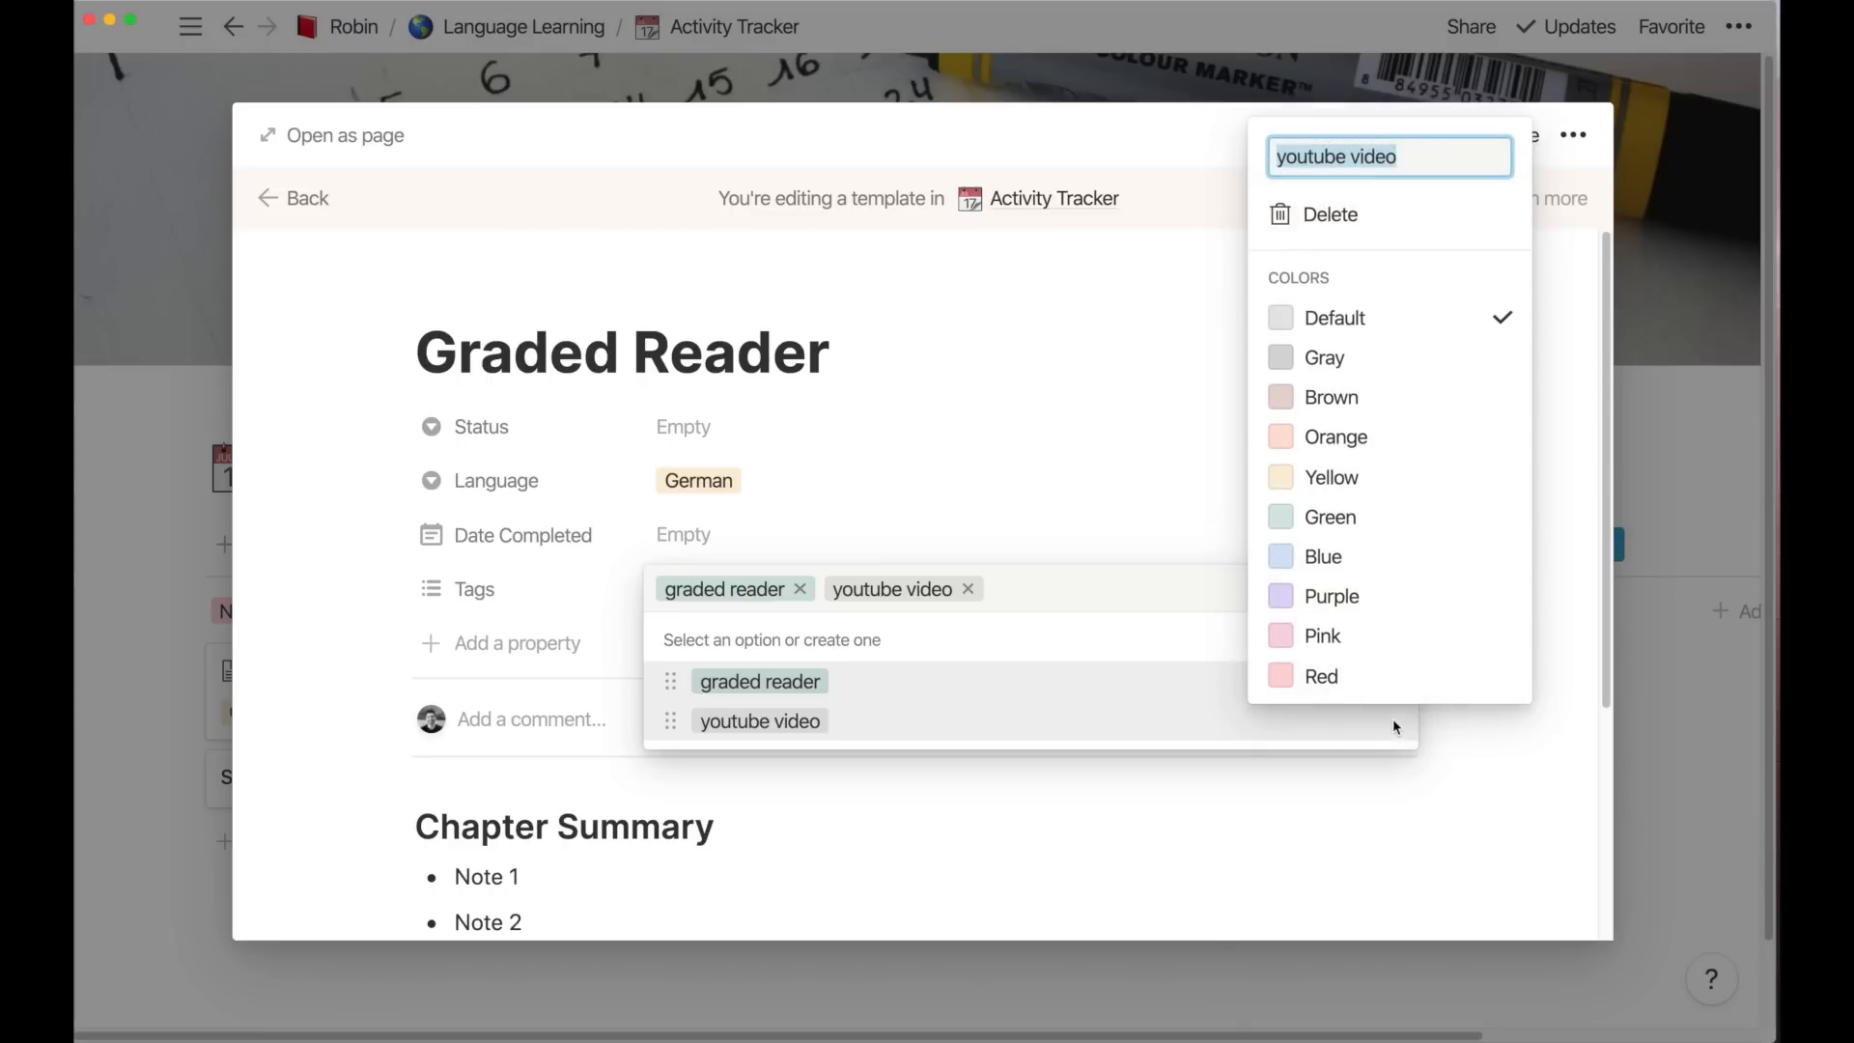
{"action": "left_click", "coordinate": [1361, 677]}
{"action": "left_click", "coordinate": [1130, 603]}
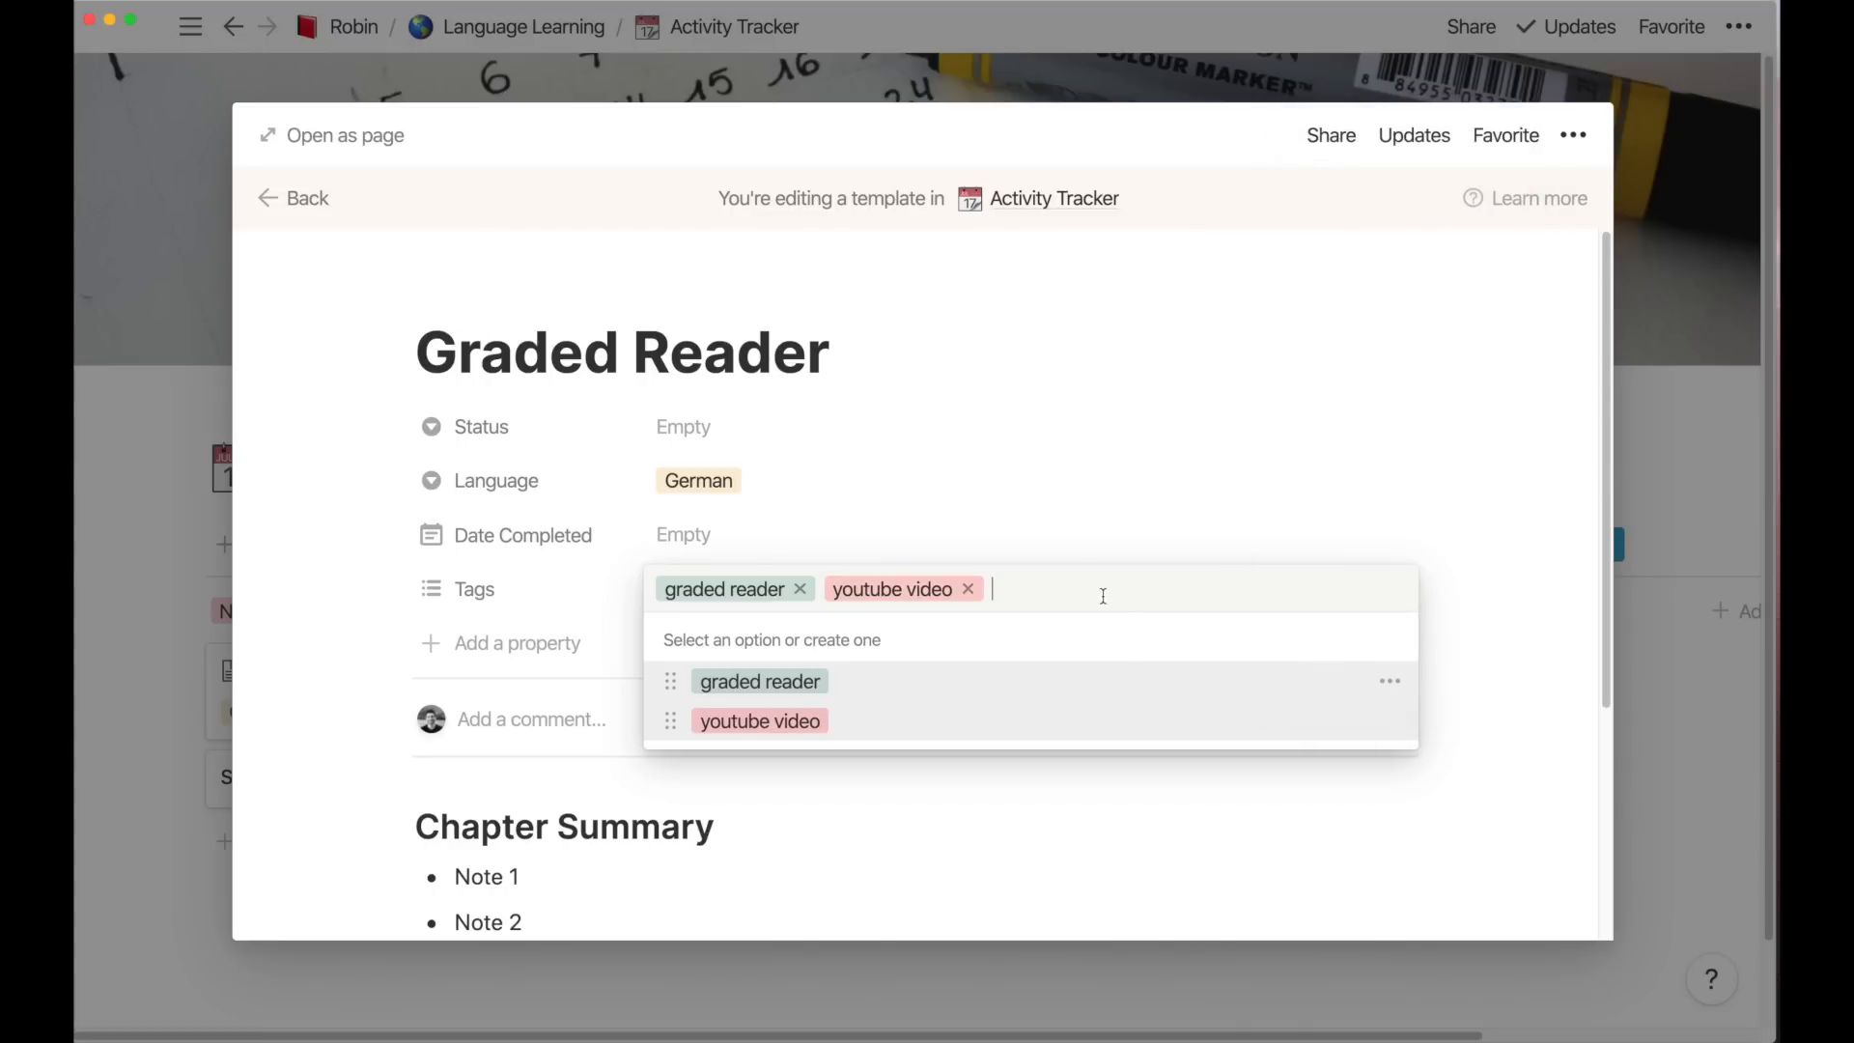
Create a podcast tag in the template's Tags property and colour it purple
{"action": "type", "text": "podcast"}
{"action": "key", "text": "Return"}
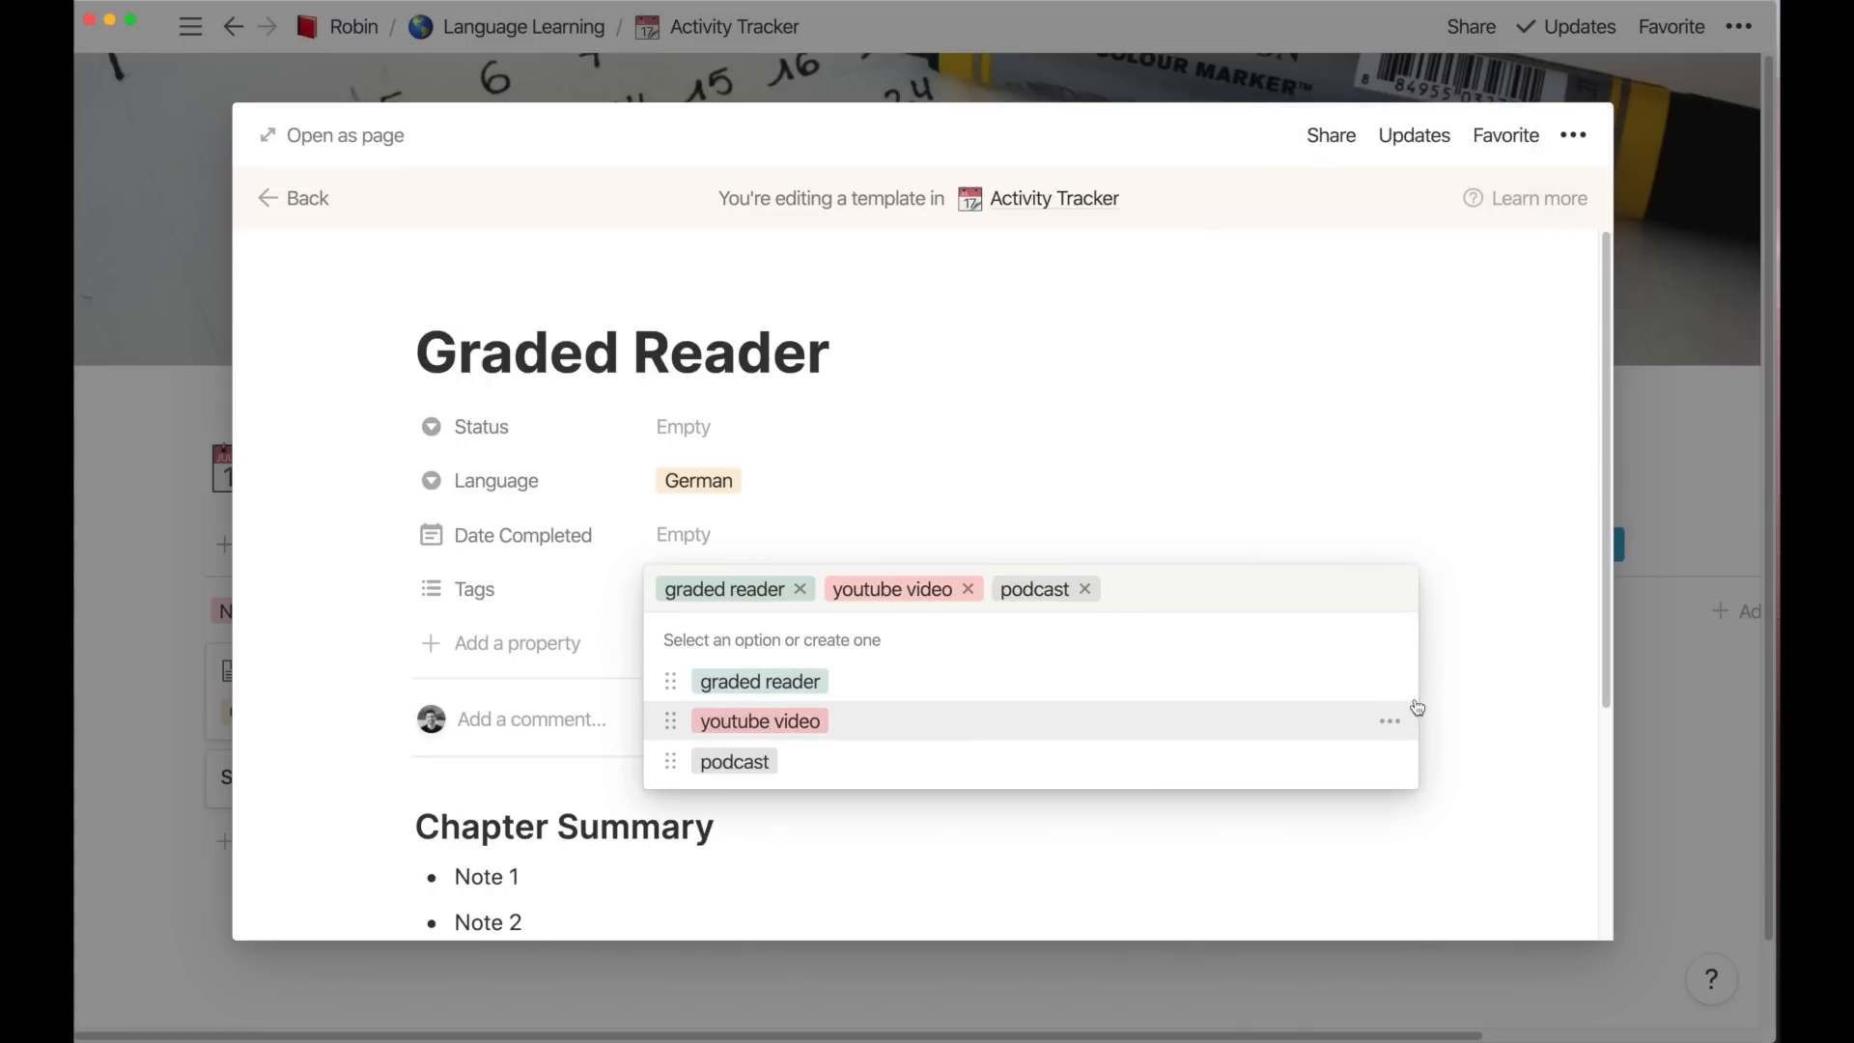
{"action": "left_click", "coordinate": [1386, 763]}
{"action": "left_click", "coordinate": [1332, 636]}
{"action": "left_click", "coordinate": [800, 335]}
{"action": "left_click", "coordinate": [1046, 373]}
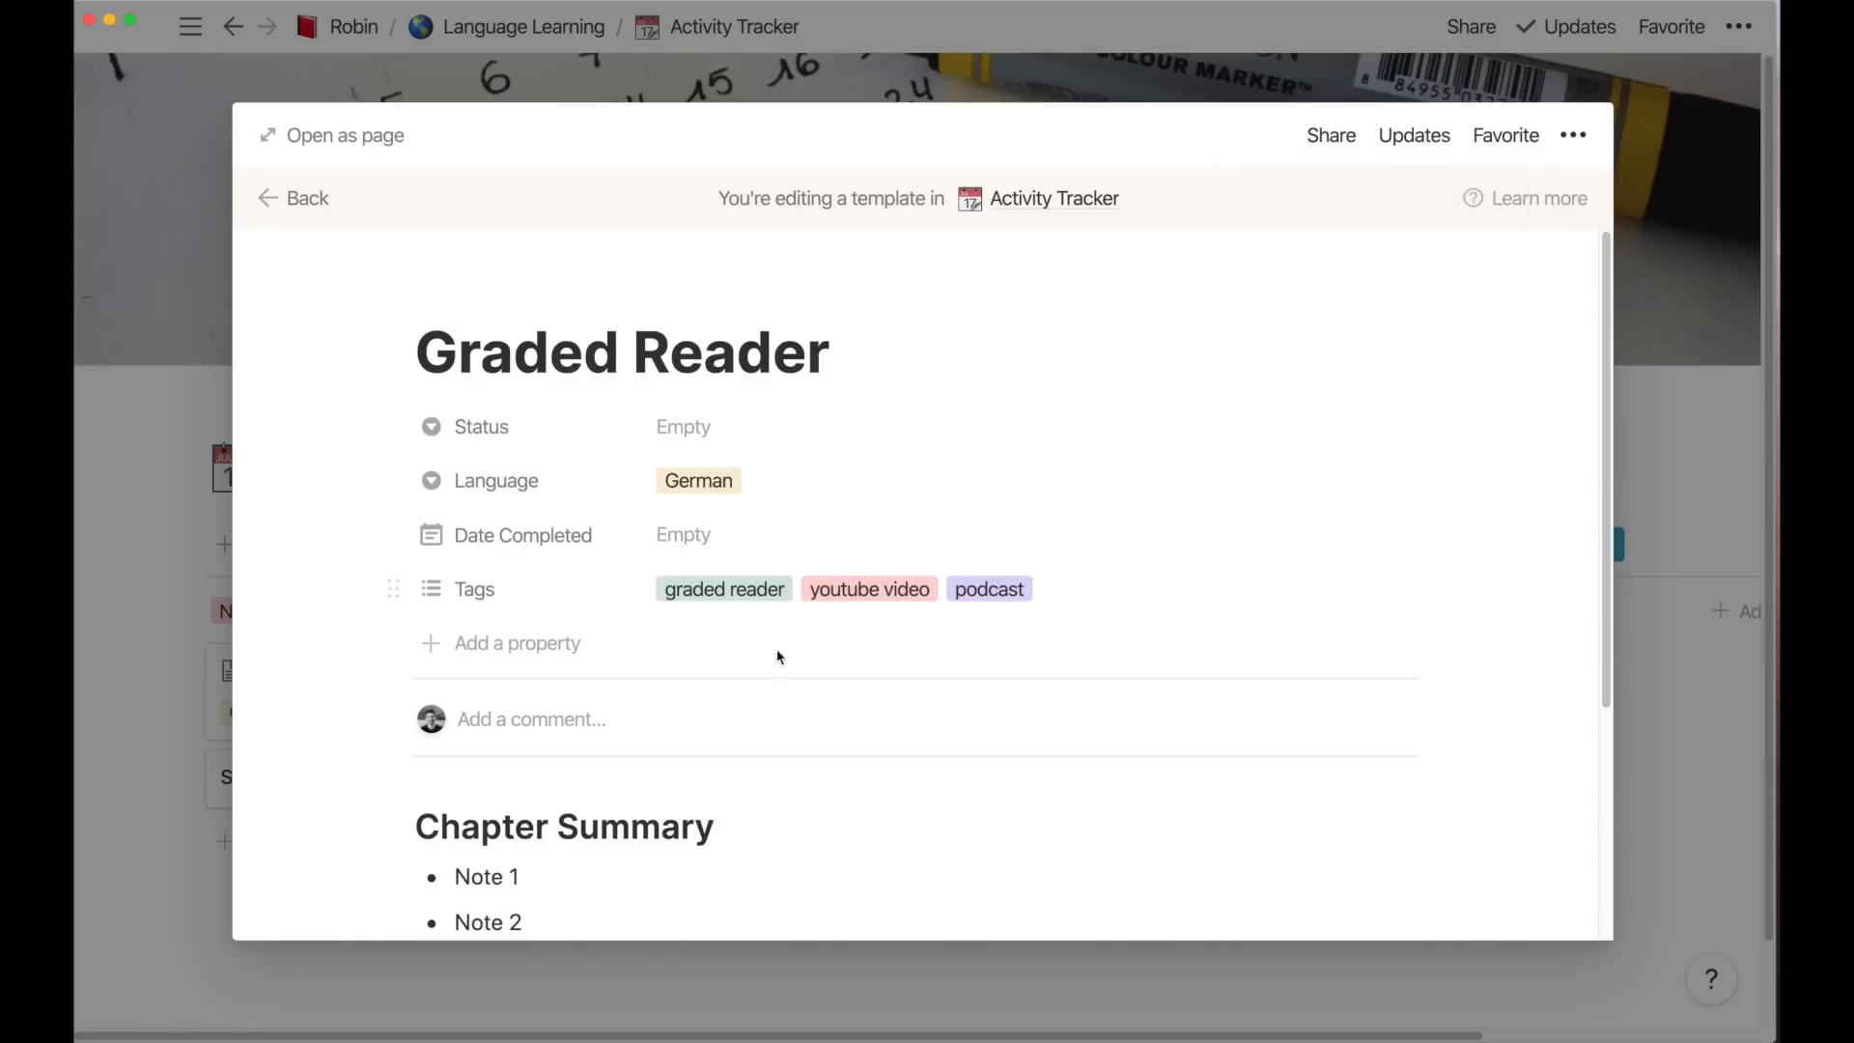
Move the Tags property above Date Completed and leave the template editor
{"action": "left_click_drag", "start_coordinate": [393, 589], "coordinate": [396, 530]}
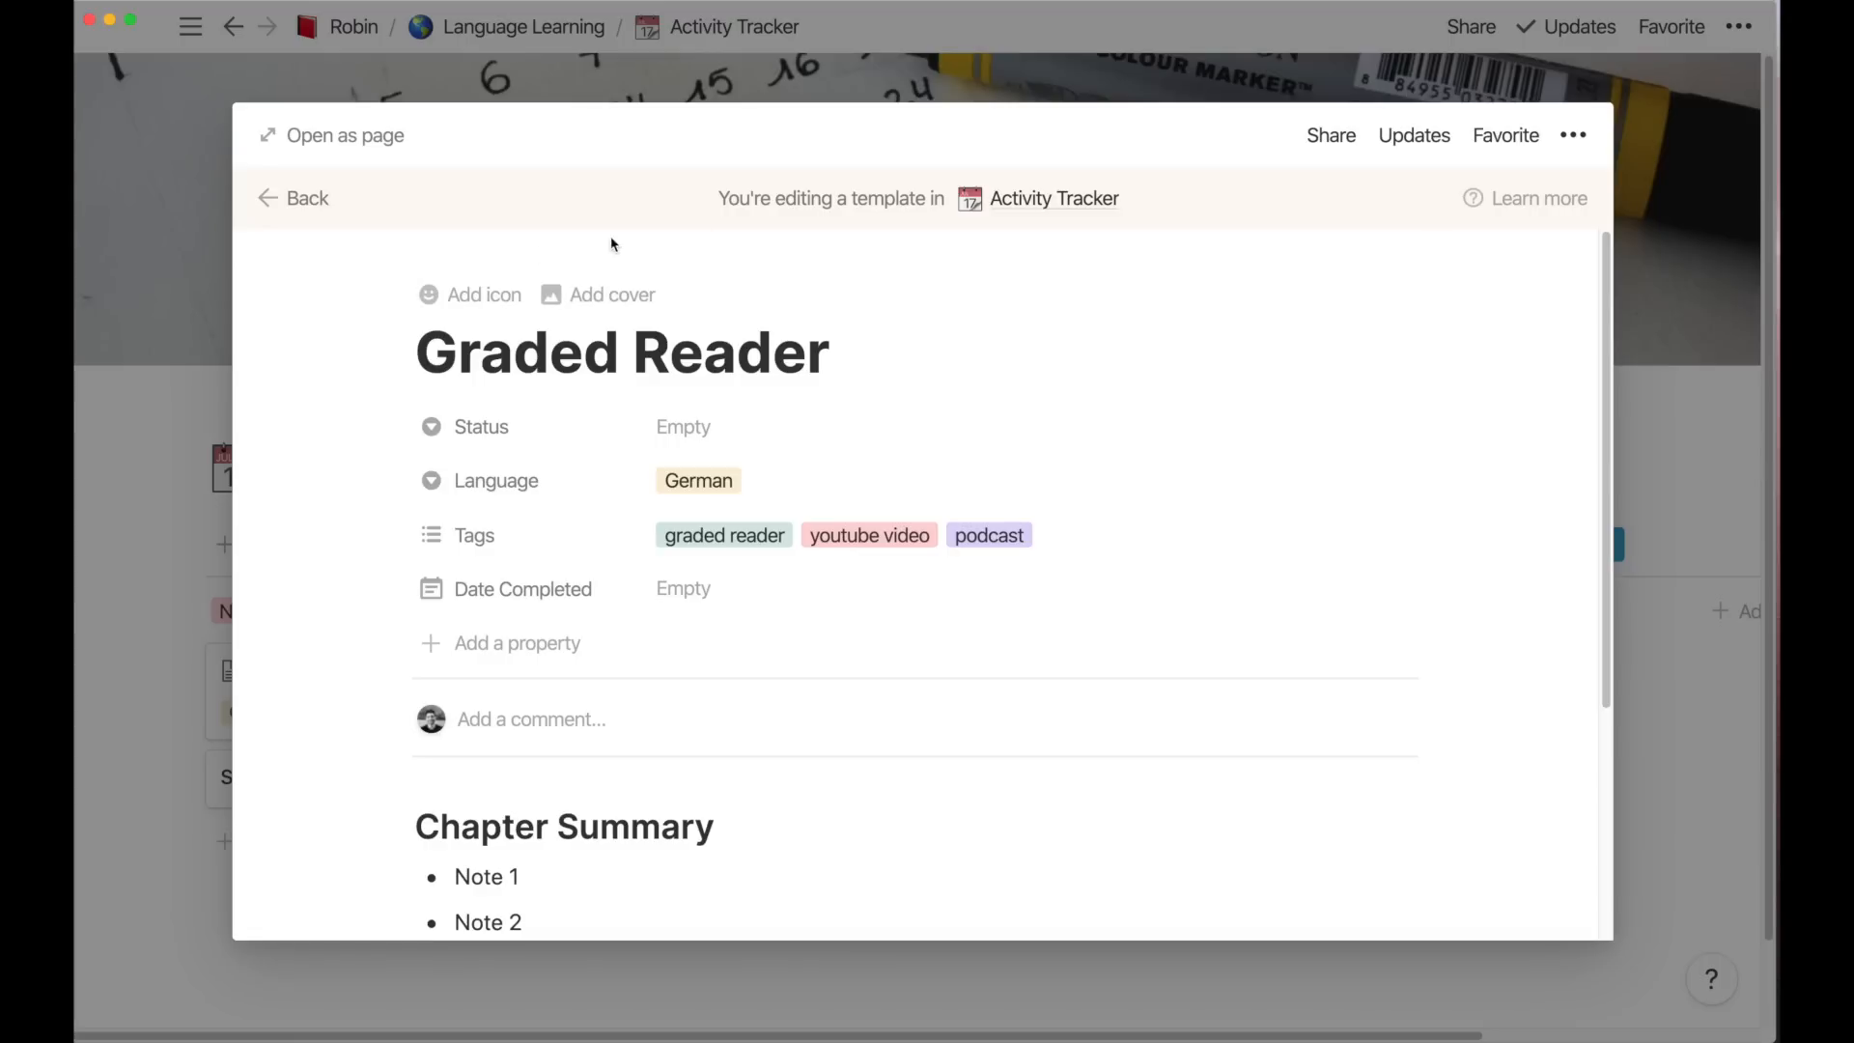
{"action": "left_click", "coordinate": [270, 197]}
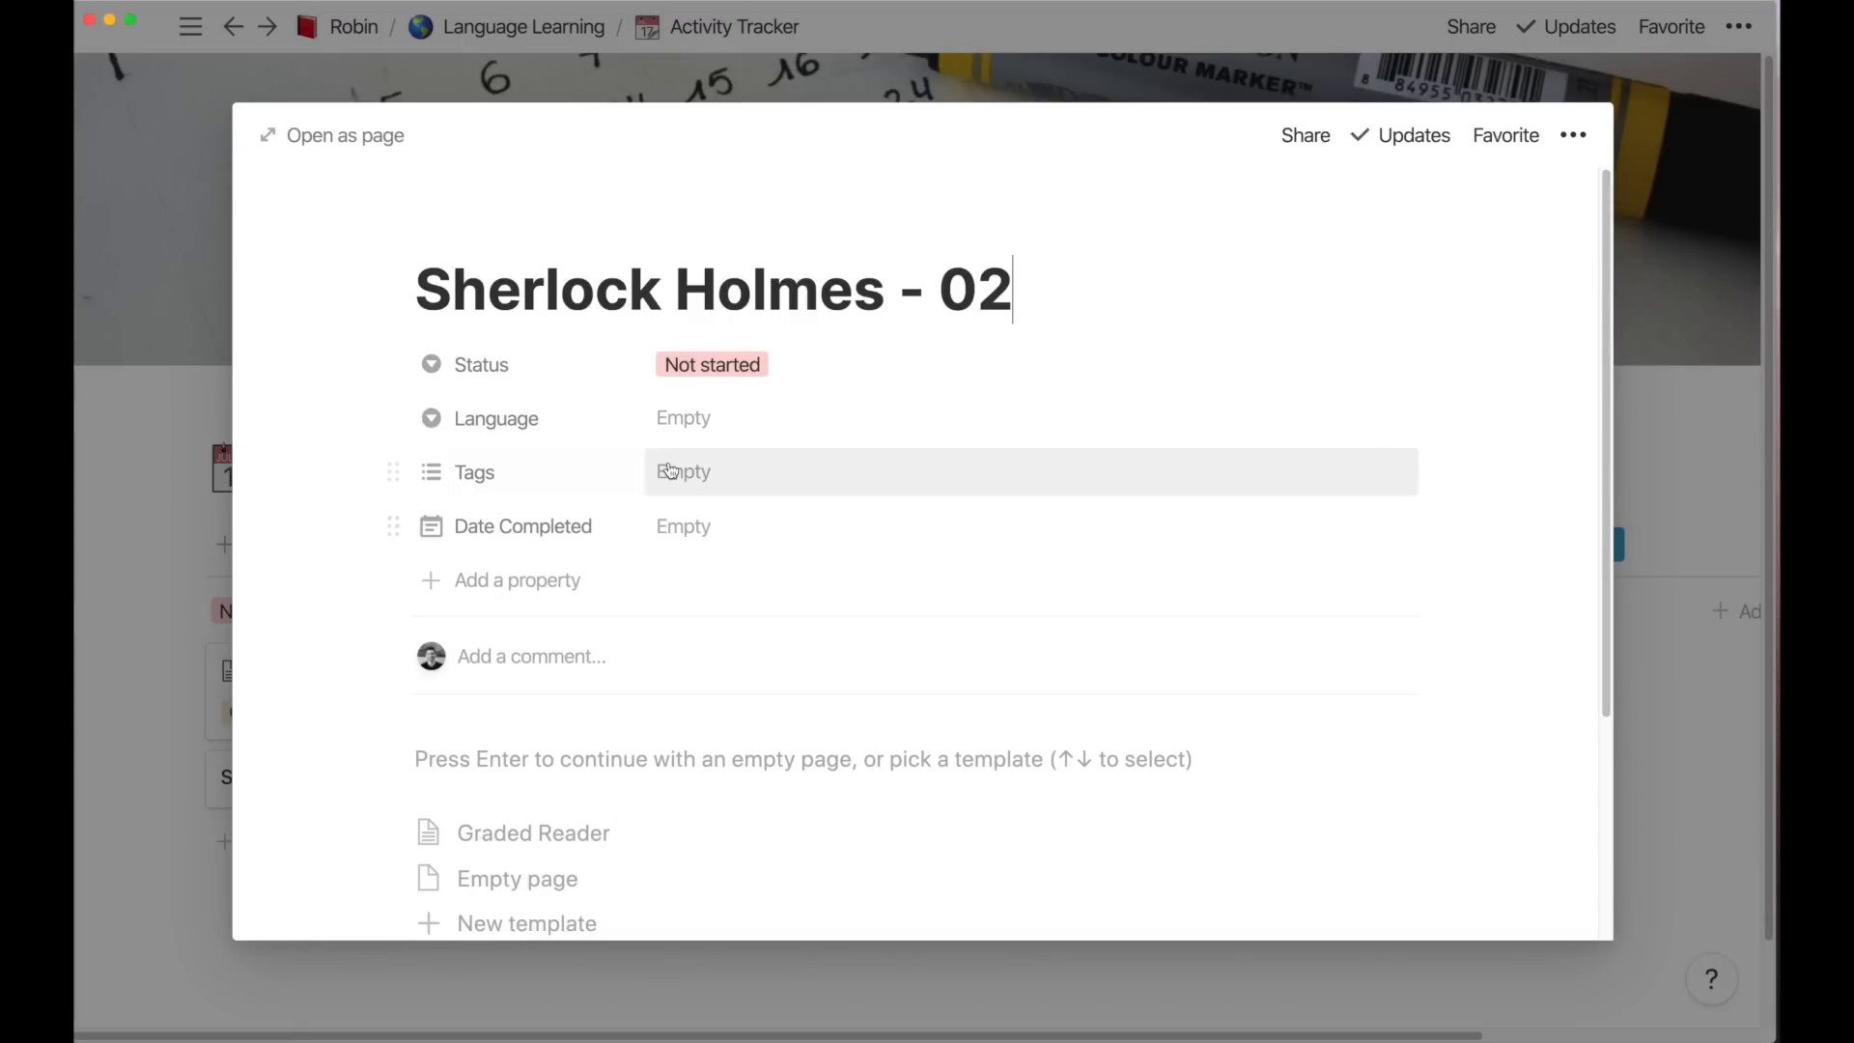
Set Sherlock Holmes - 02 to German with the graded reader tag, apply the Graded Reader template and close the card
{"action": "left_click", "coordinate": [731, 421]}
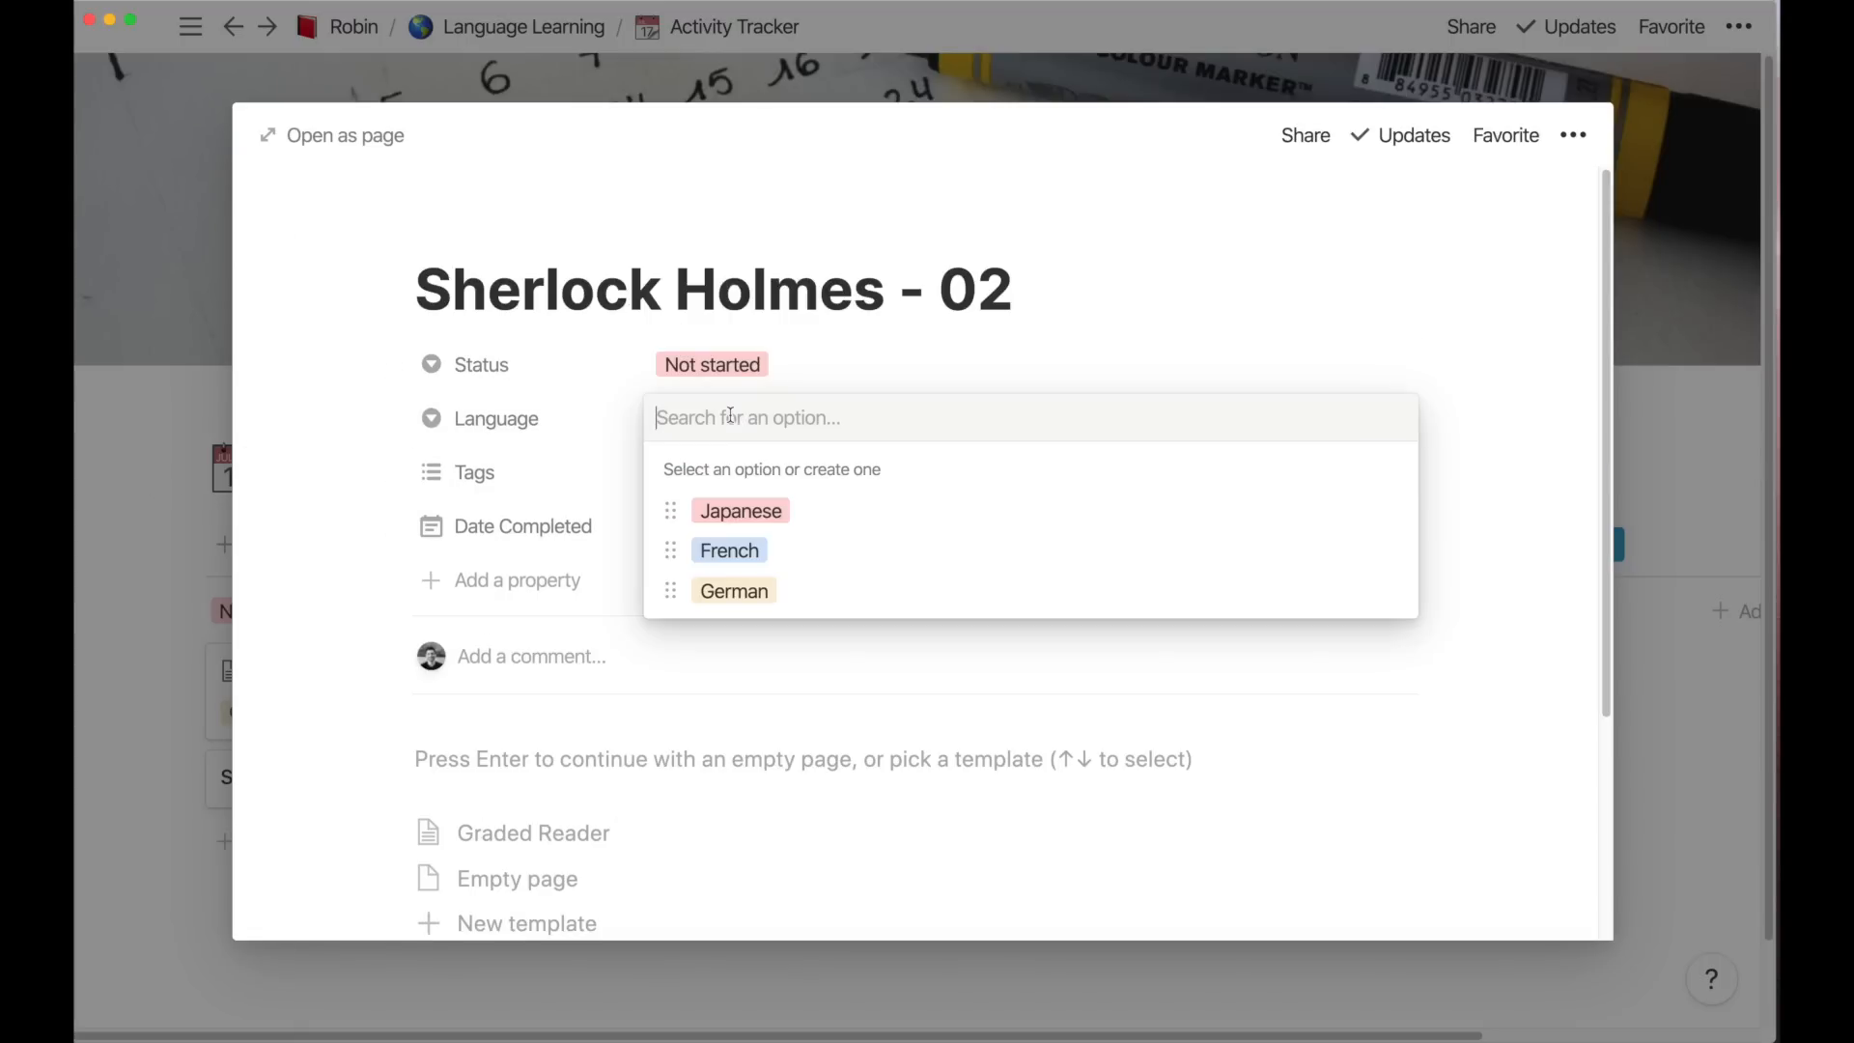
{"action": "left_click", "coordinate": [749, 588]}
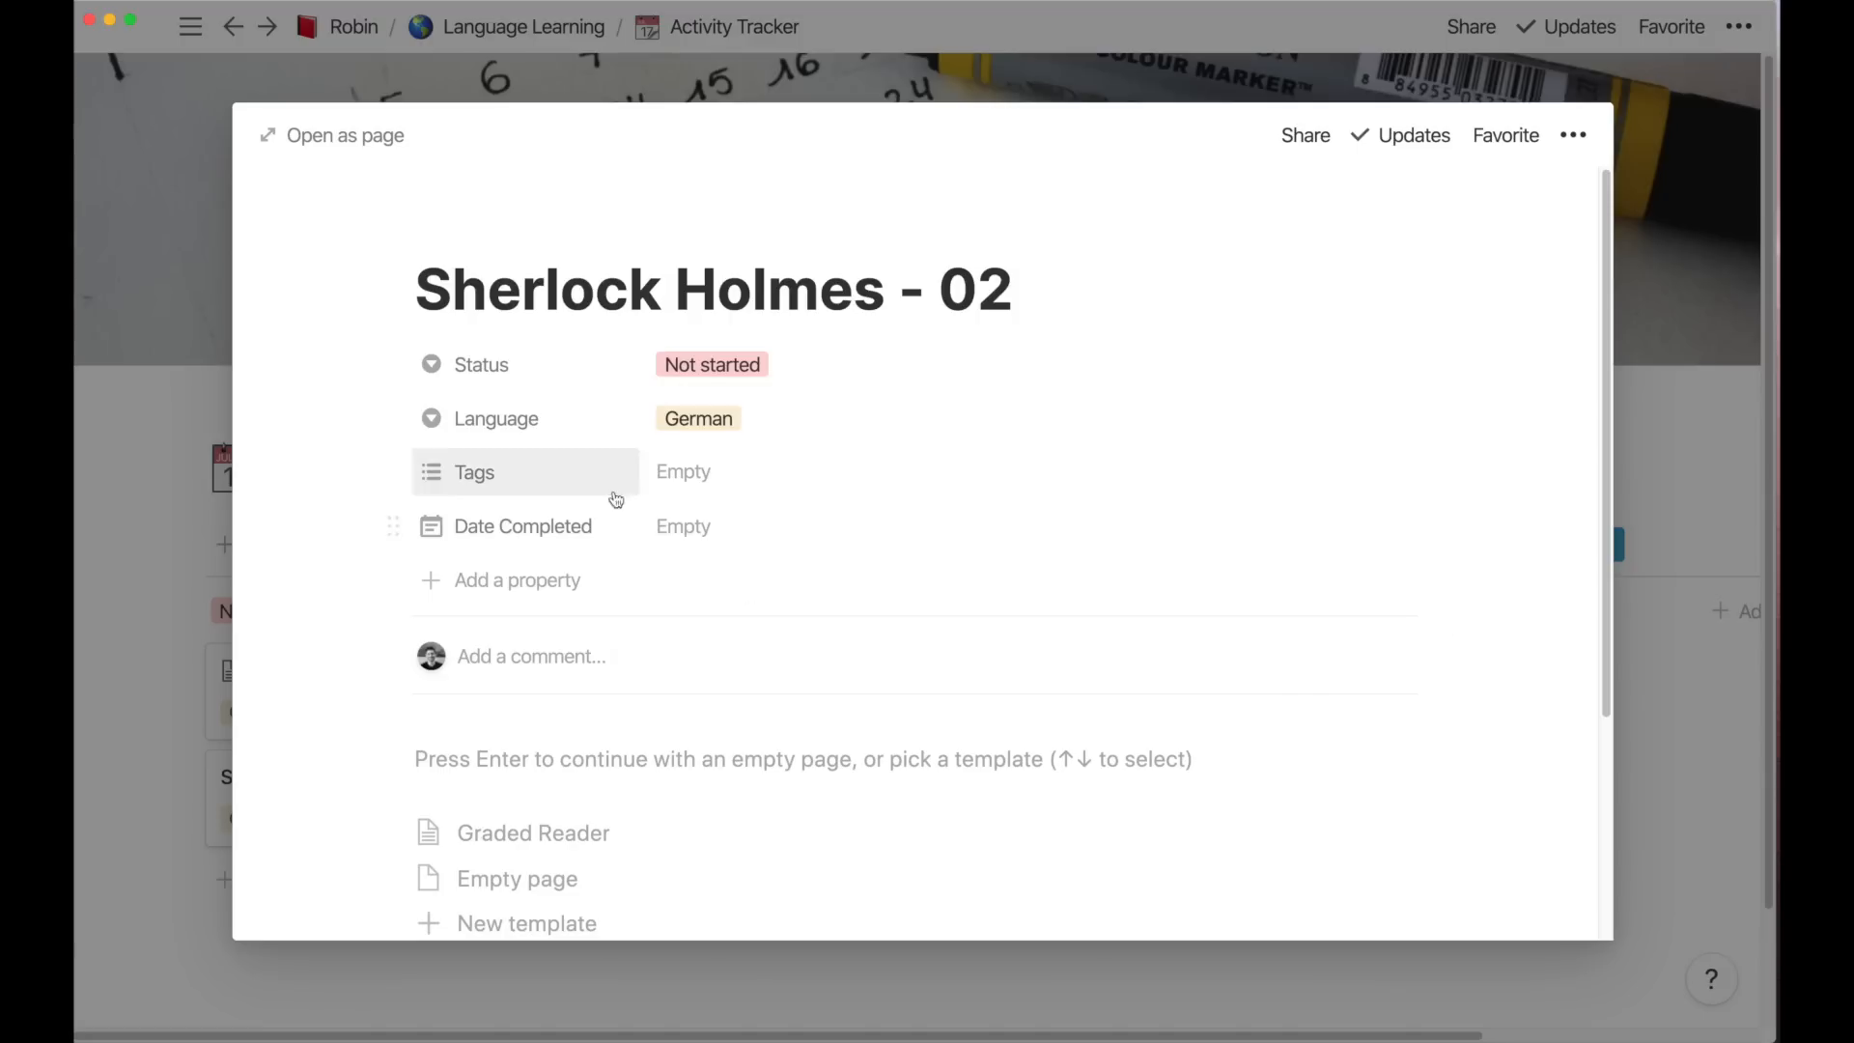
{"action": "left_click", "coordinate": [694, 471]}
{"action": "left_click", "coordinate": [734, 558]}
{"action": "left_click", "coordinate": [570, 519]}
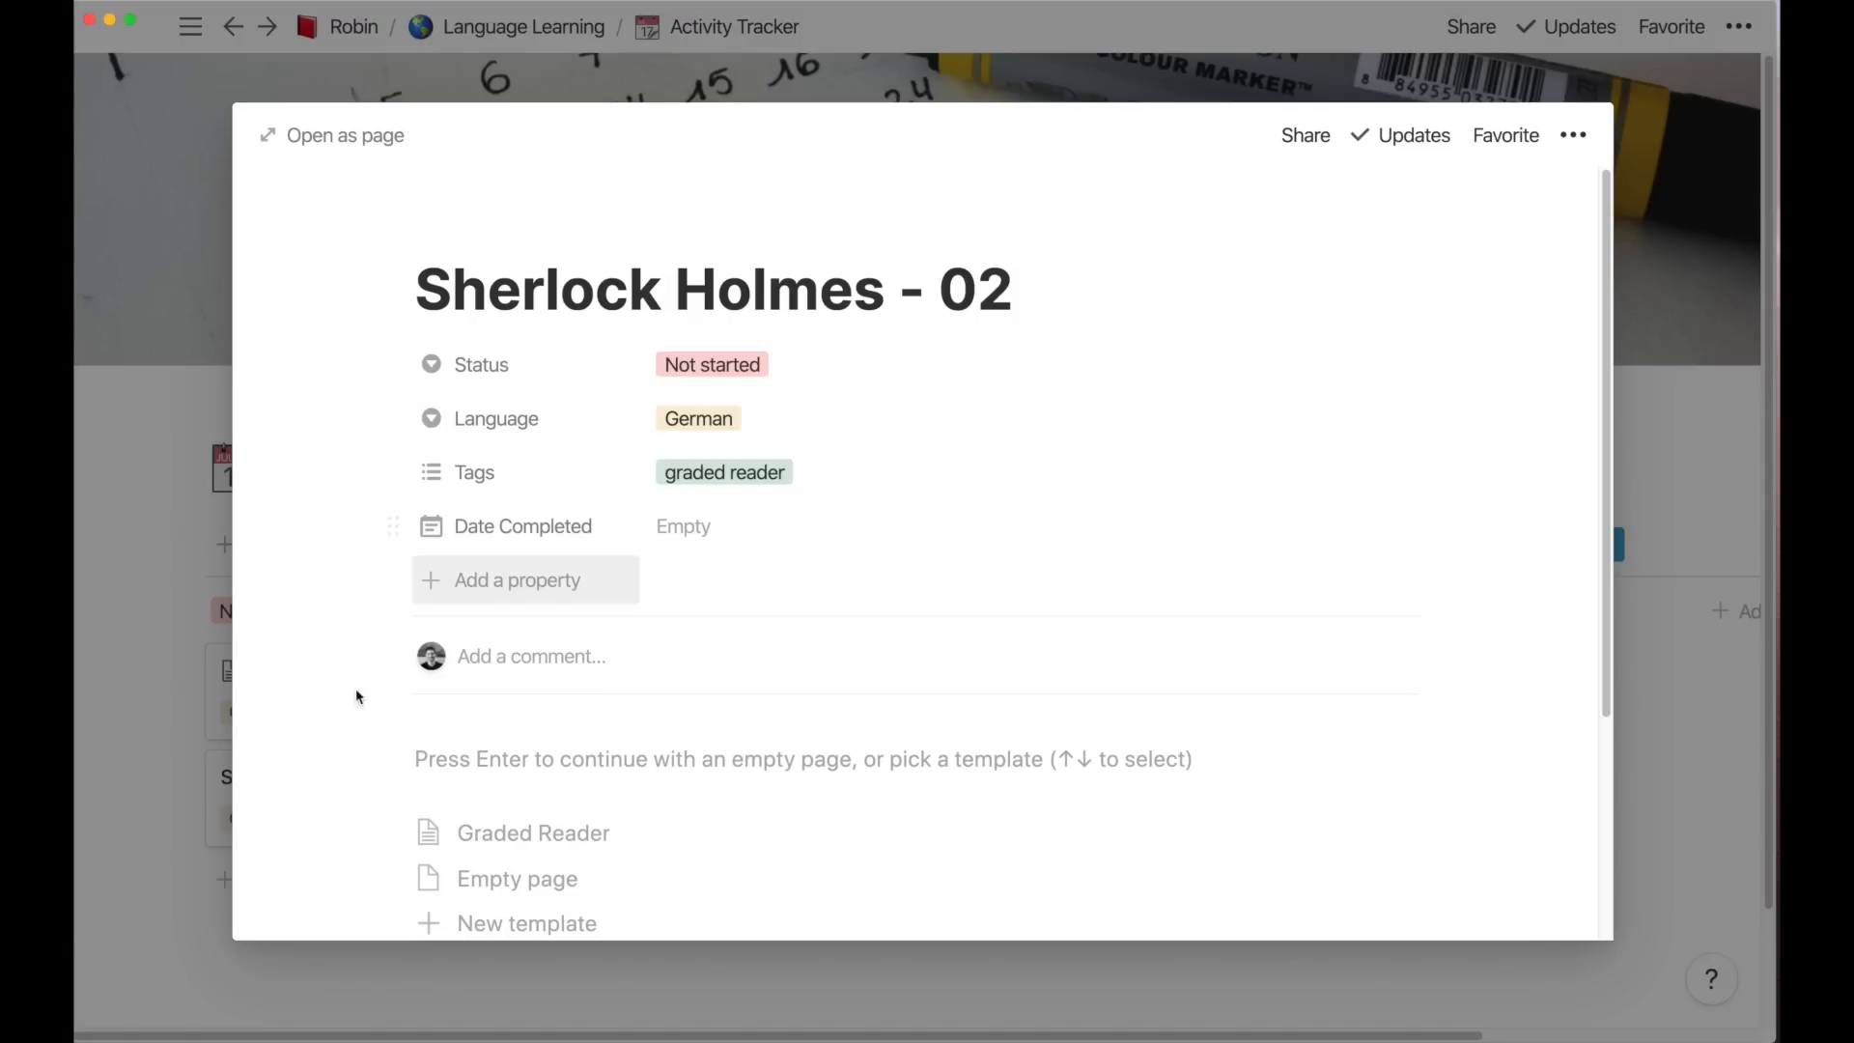
{"action": "left_click", "coordinate": [546, 830]}
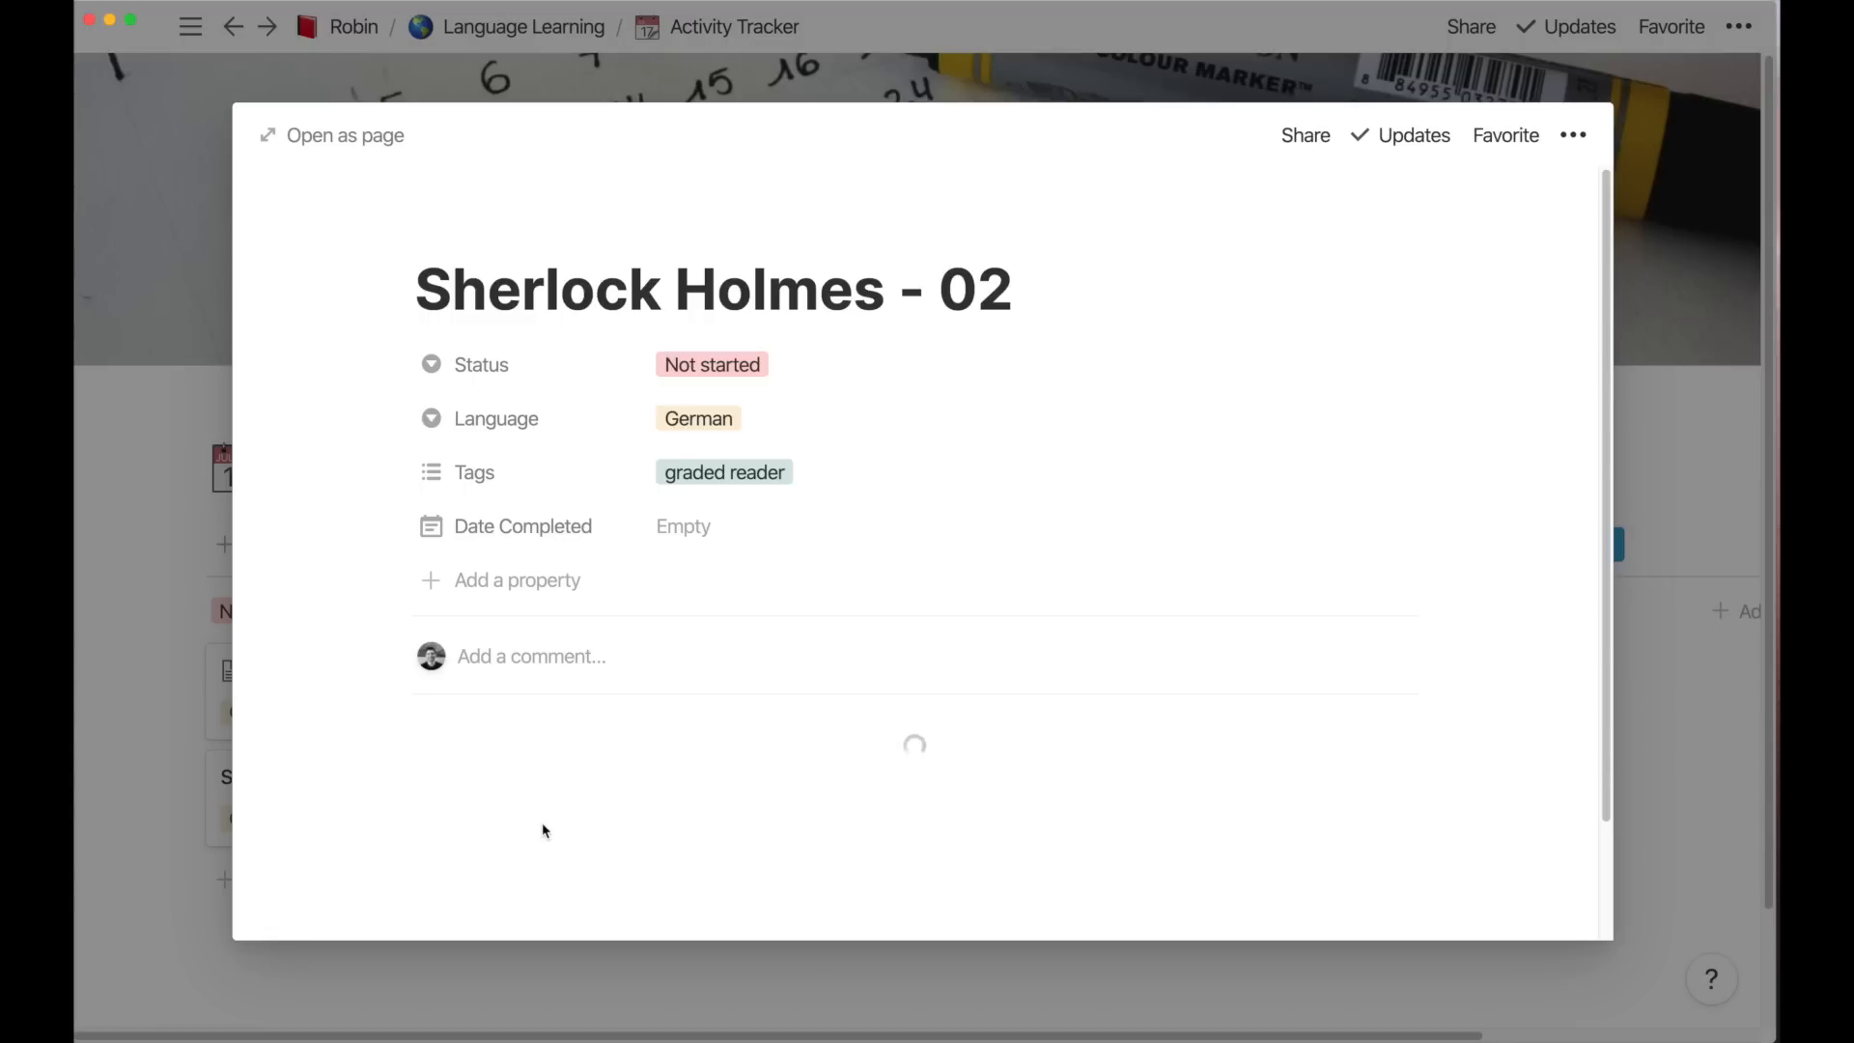
{"action": "left_click", "coordinate": [201, 726]}
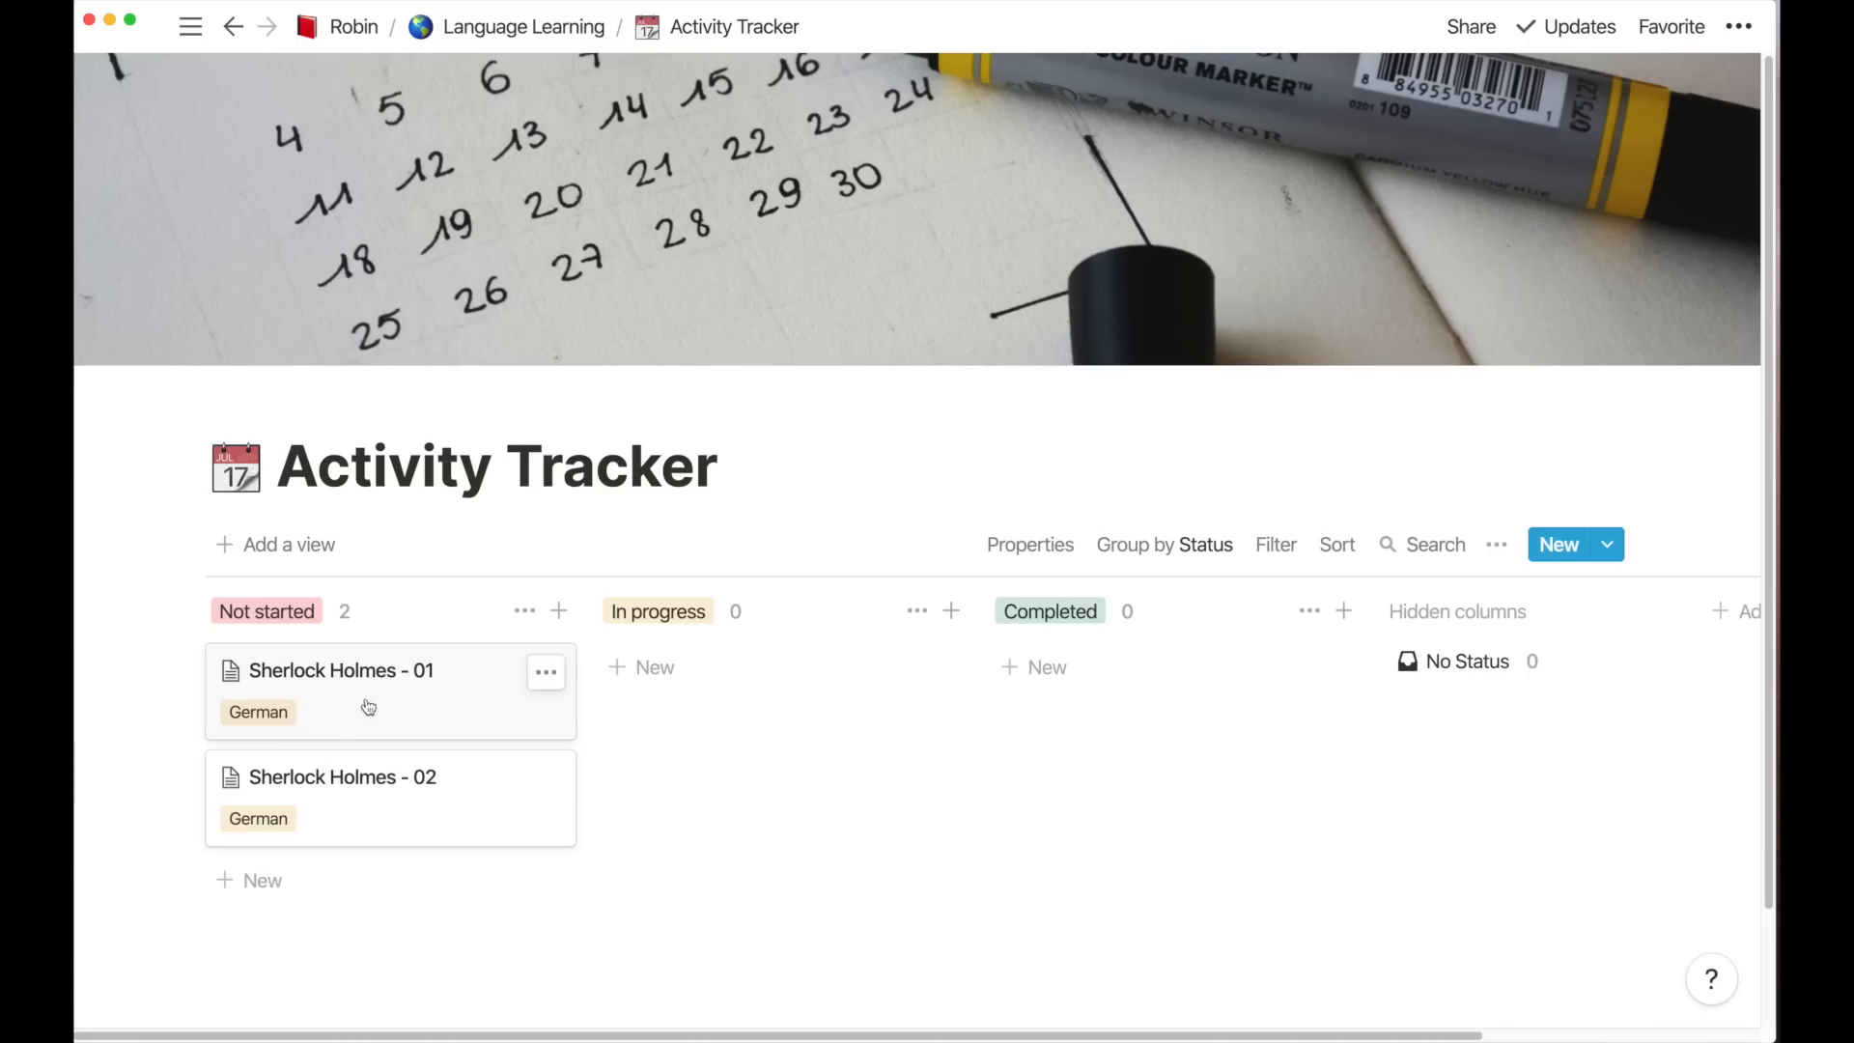
Tag the Sherlock Holmes - 01 card as graded reader and close it
{"action": "left_click", "coordinate": [367, 691]}
{"action": "left_click", "coordinate": [690, 473]}
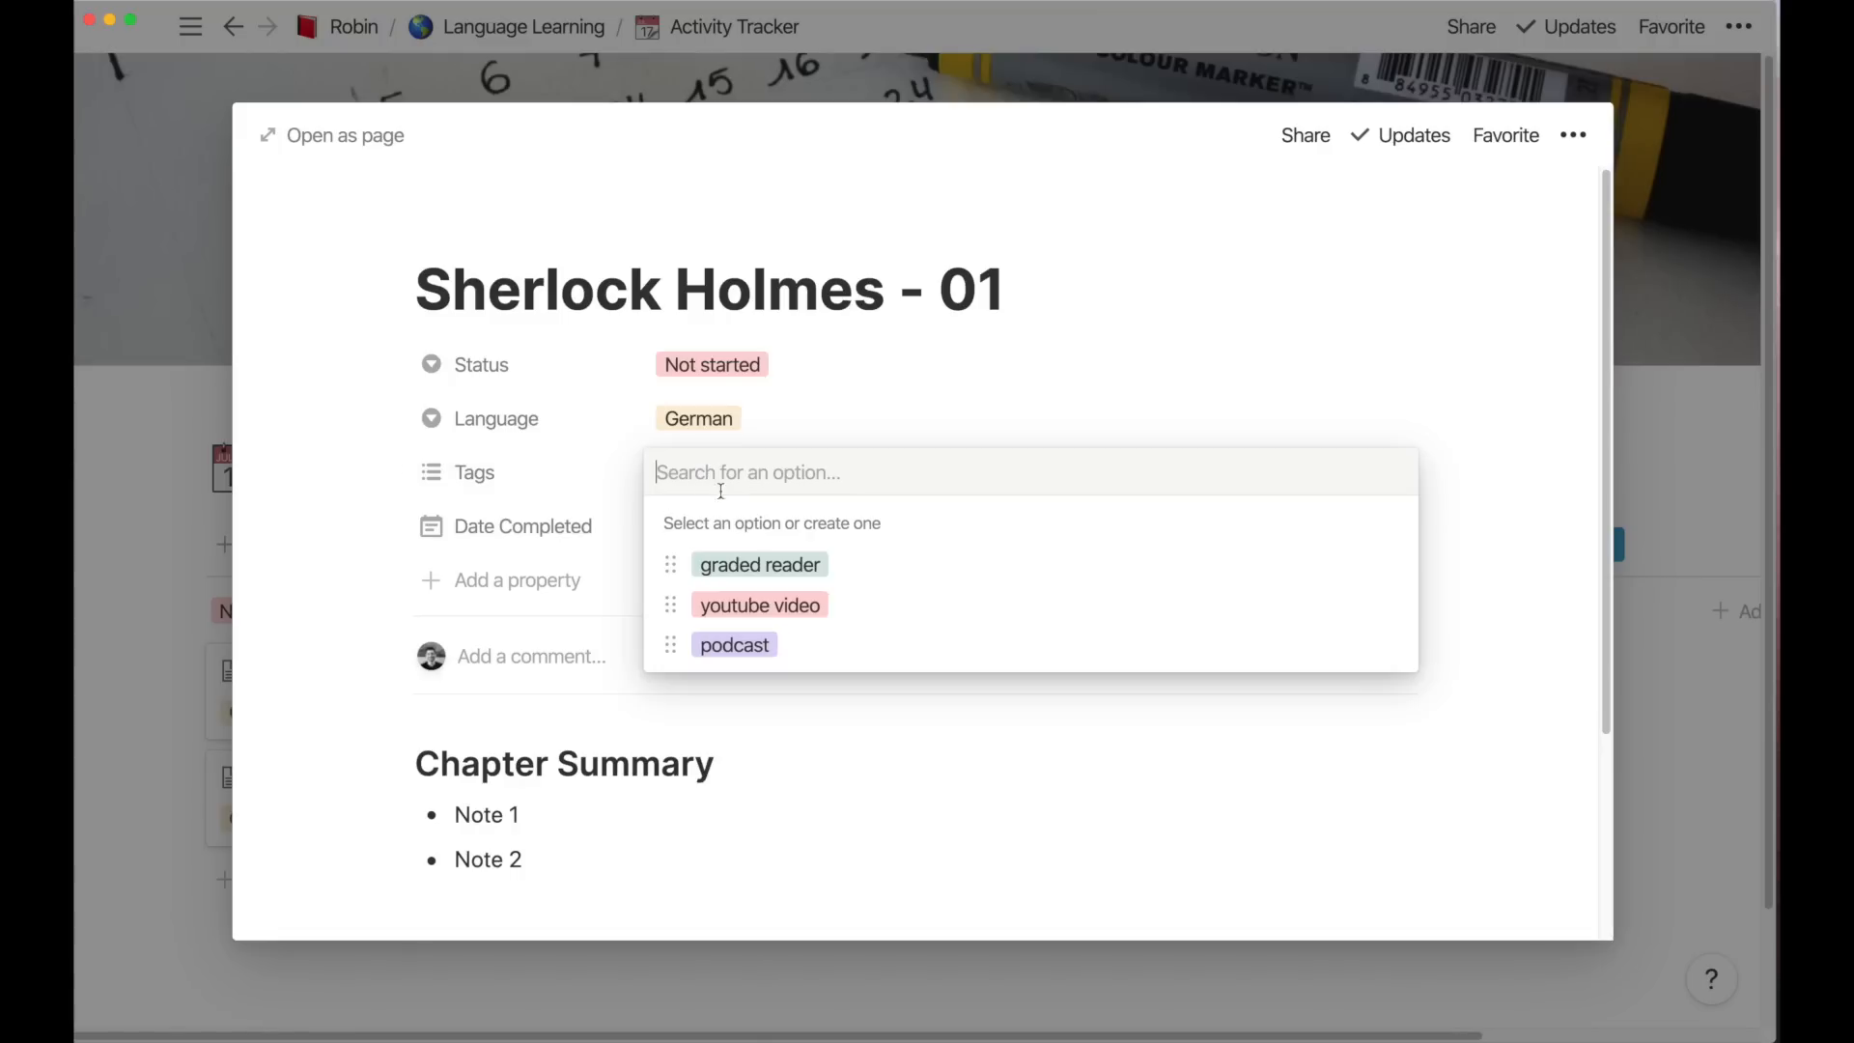
{"action": "left_click", "coordinate": [760, 565]}
{"action": "left_click", "coordinate": [452, 556]}
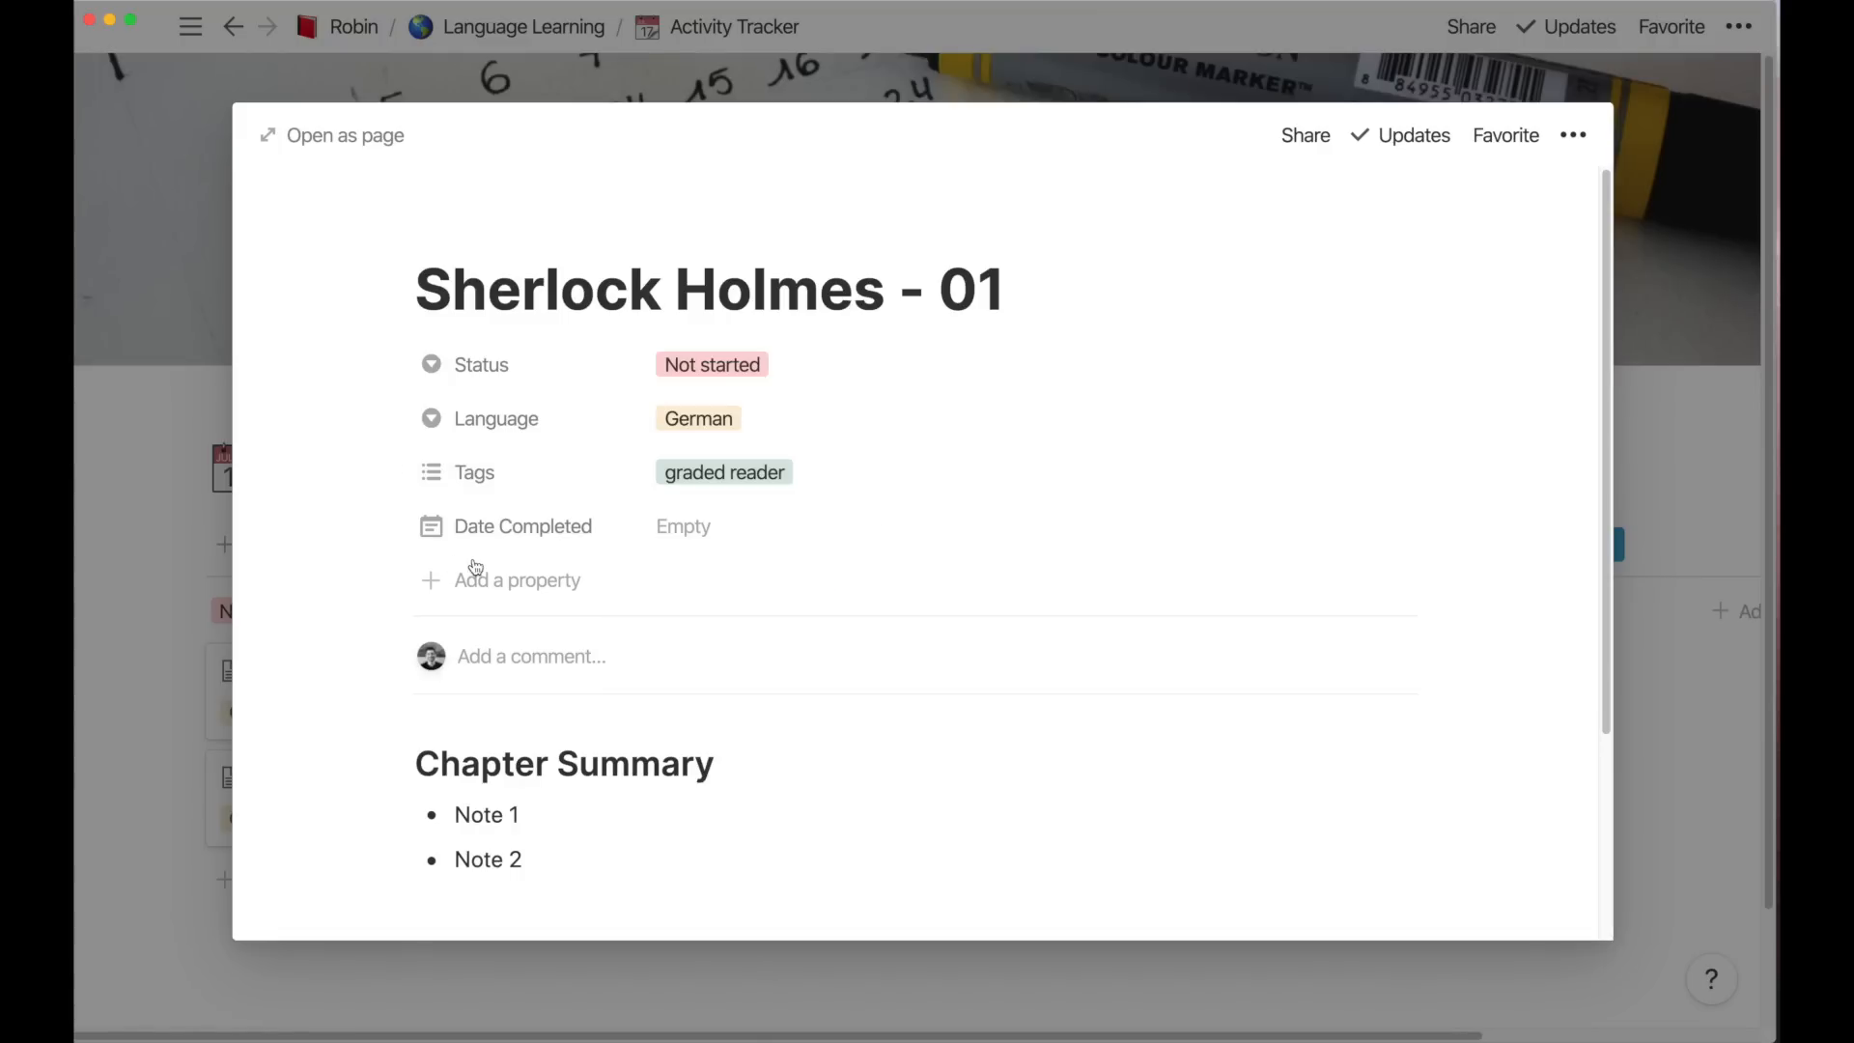
{"action": "left_click", "coordinate": [201, 590]}
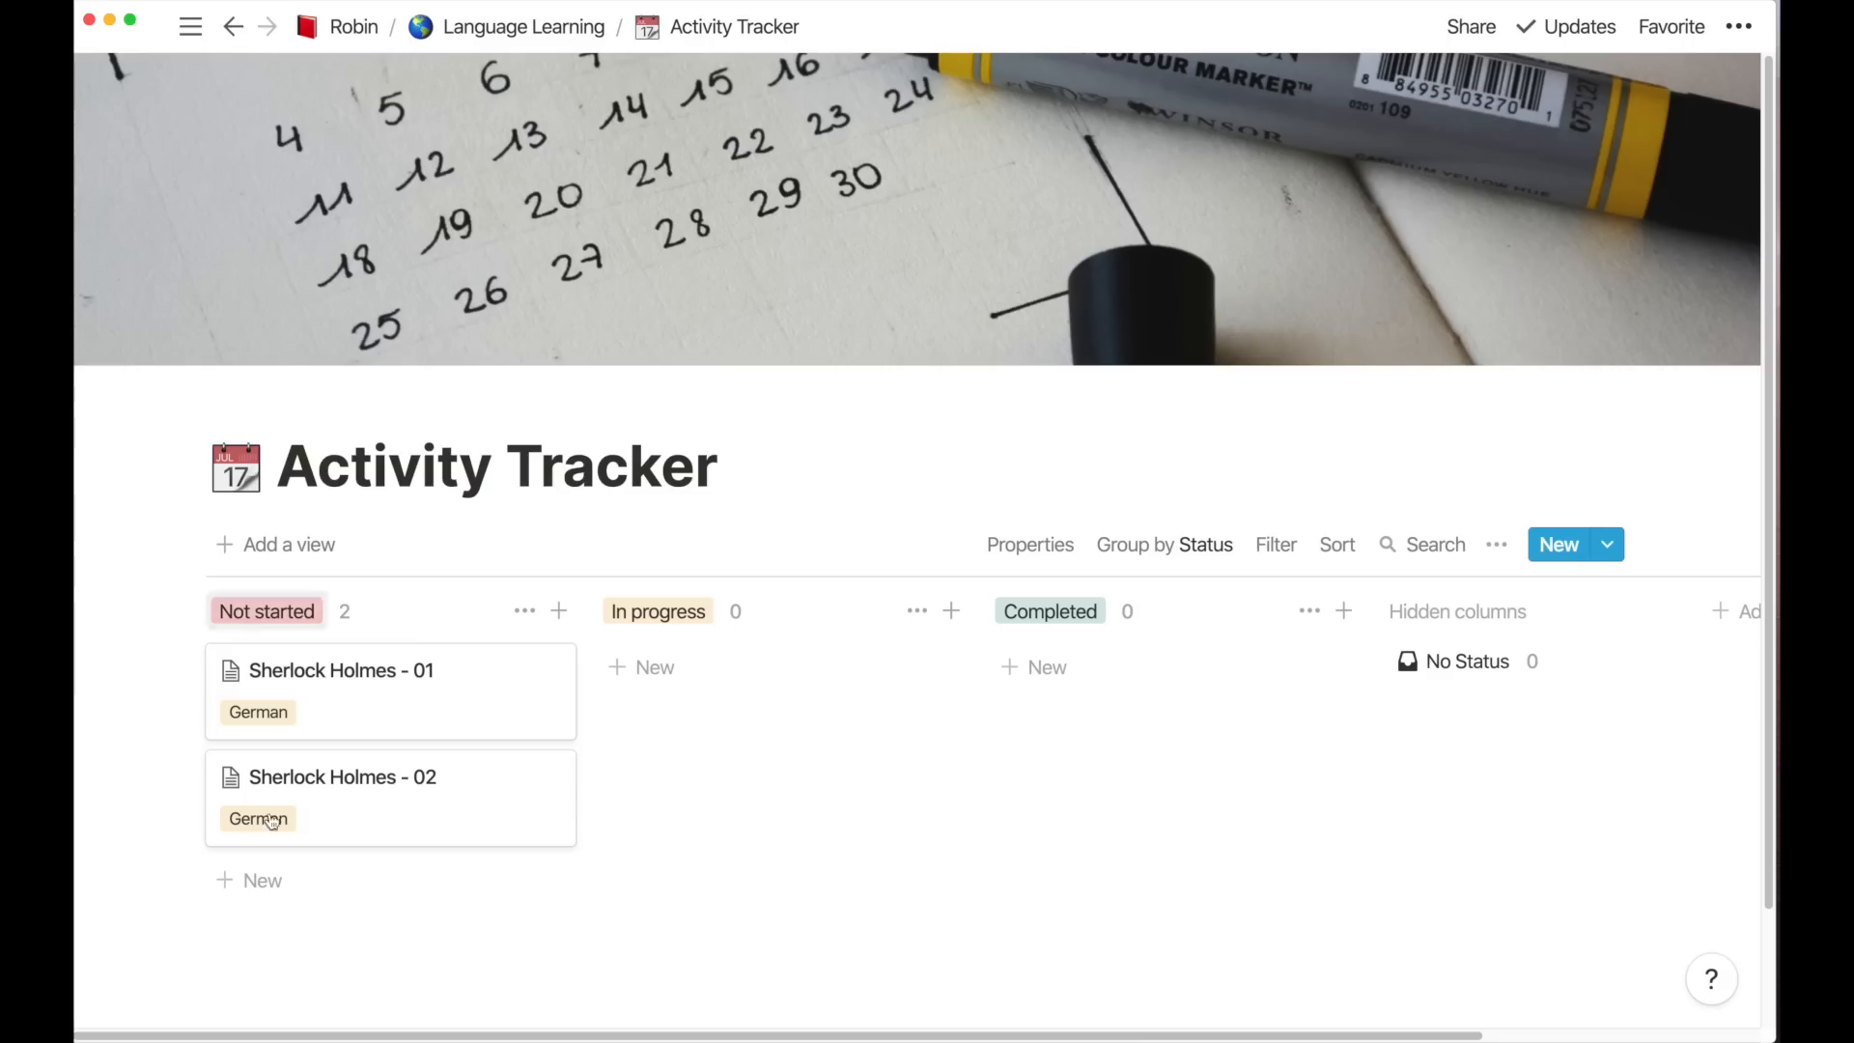
Give the Sherlock Holmes - 01 card an open book icon and close it
{"action": "left_click", "coordinate": [231, 677]}
{"action": "left_click", "coordinate": [459, 230]}
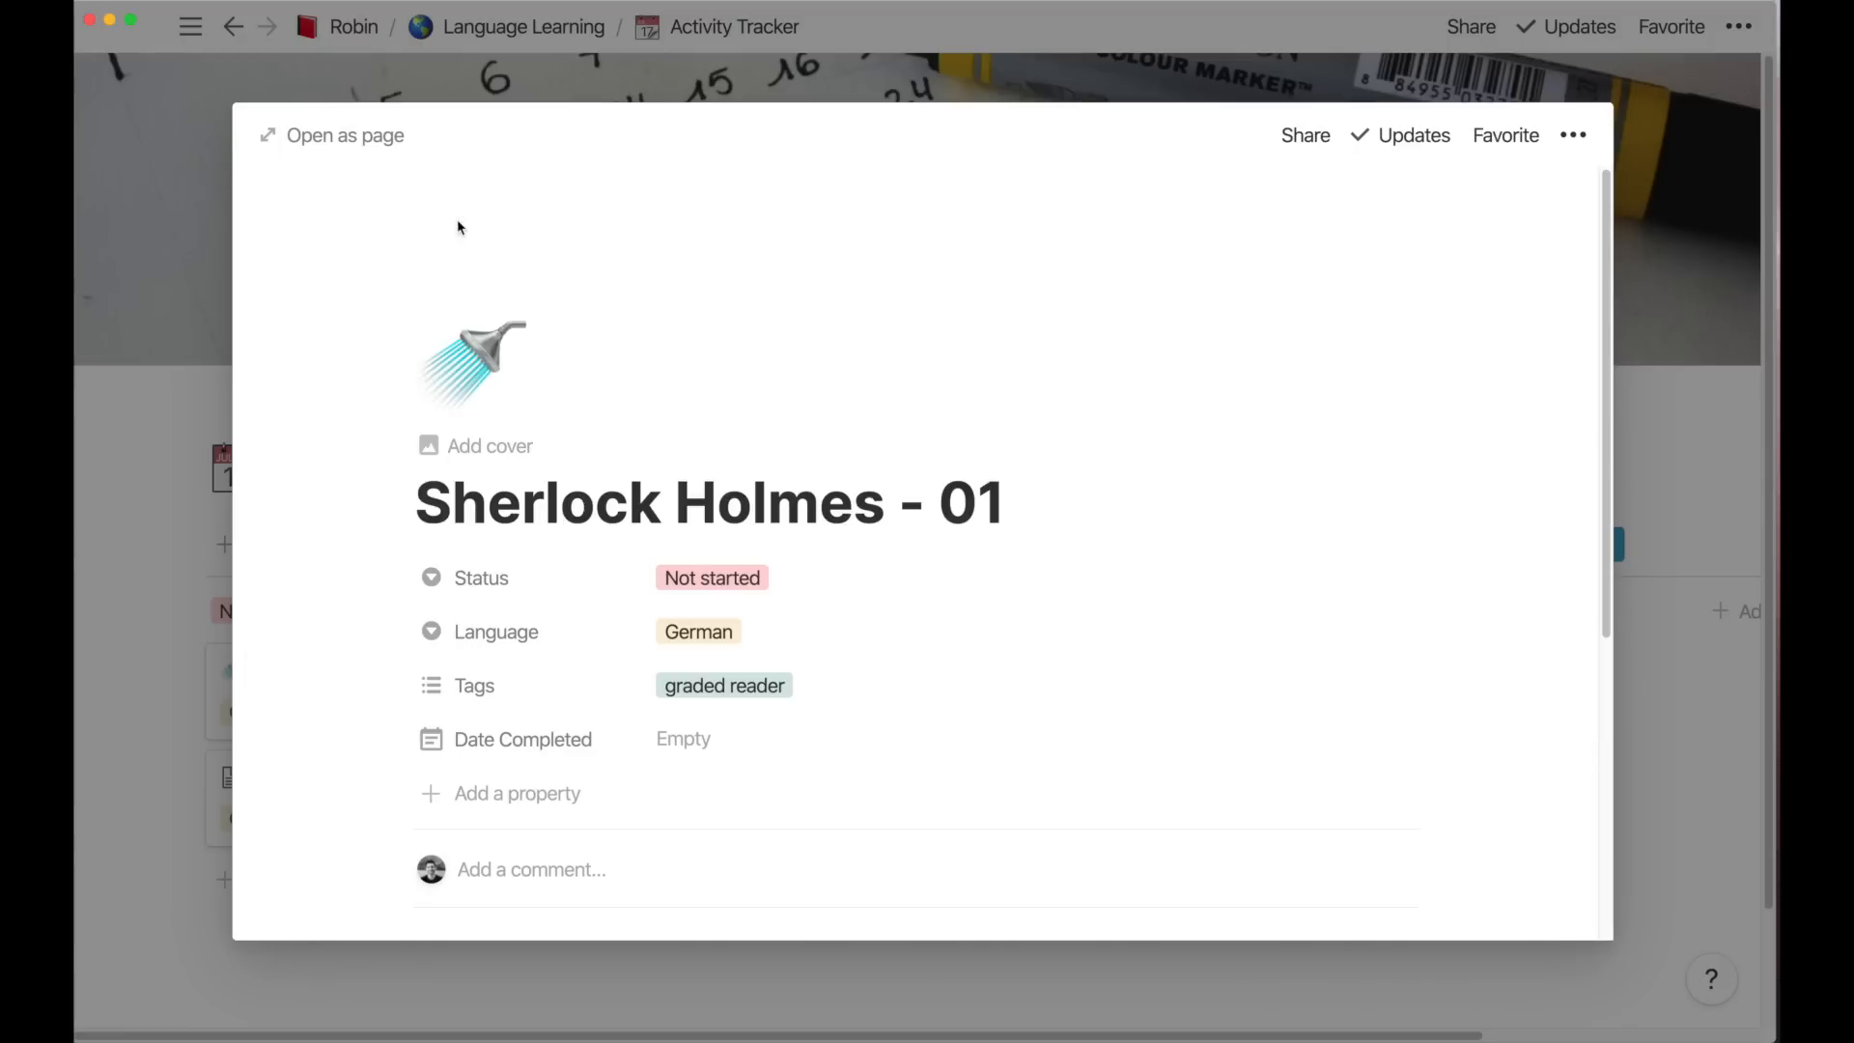
{"action": "left_click", "coordinate": [497, 386]}
{"action": "left_click", "coordinate": [438, 612]}
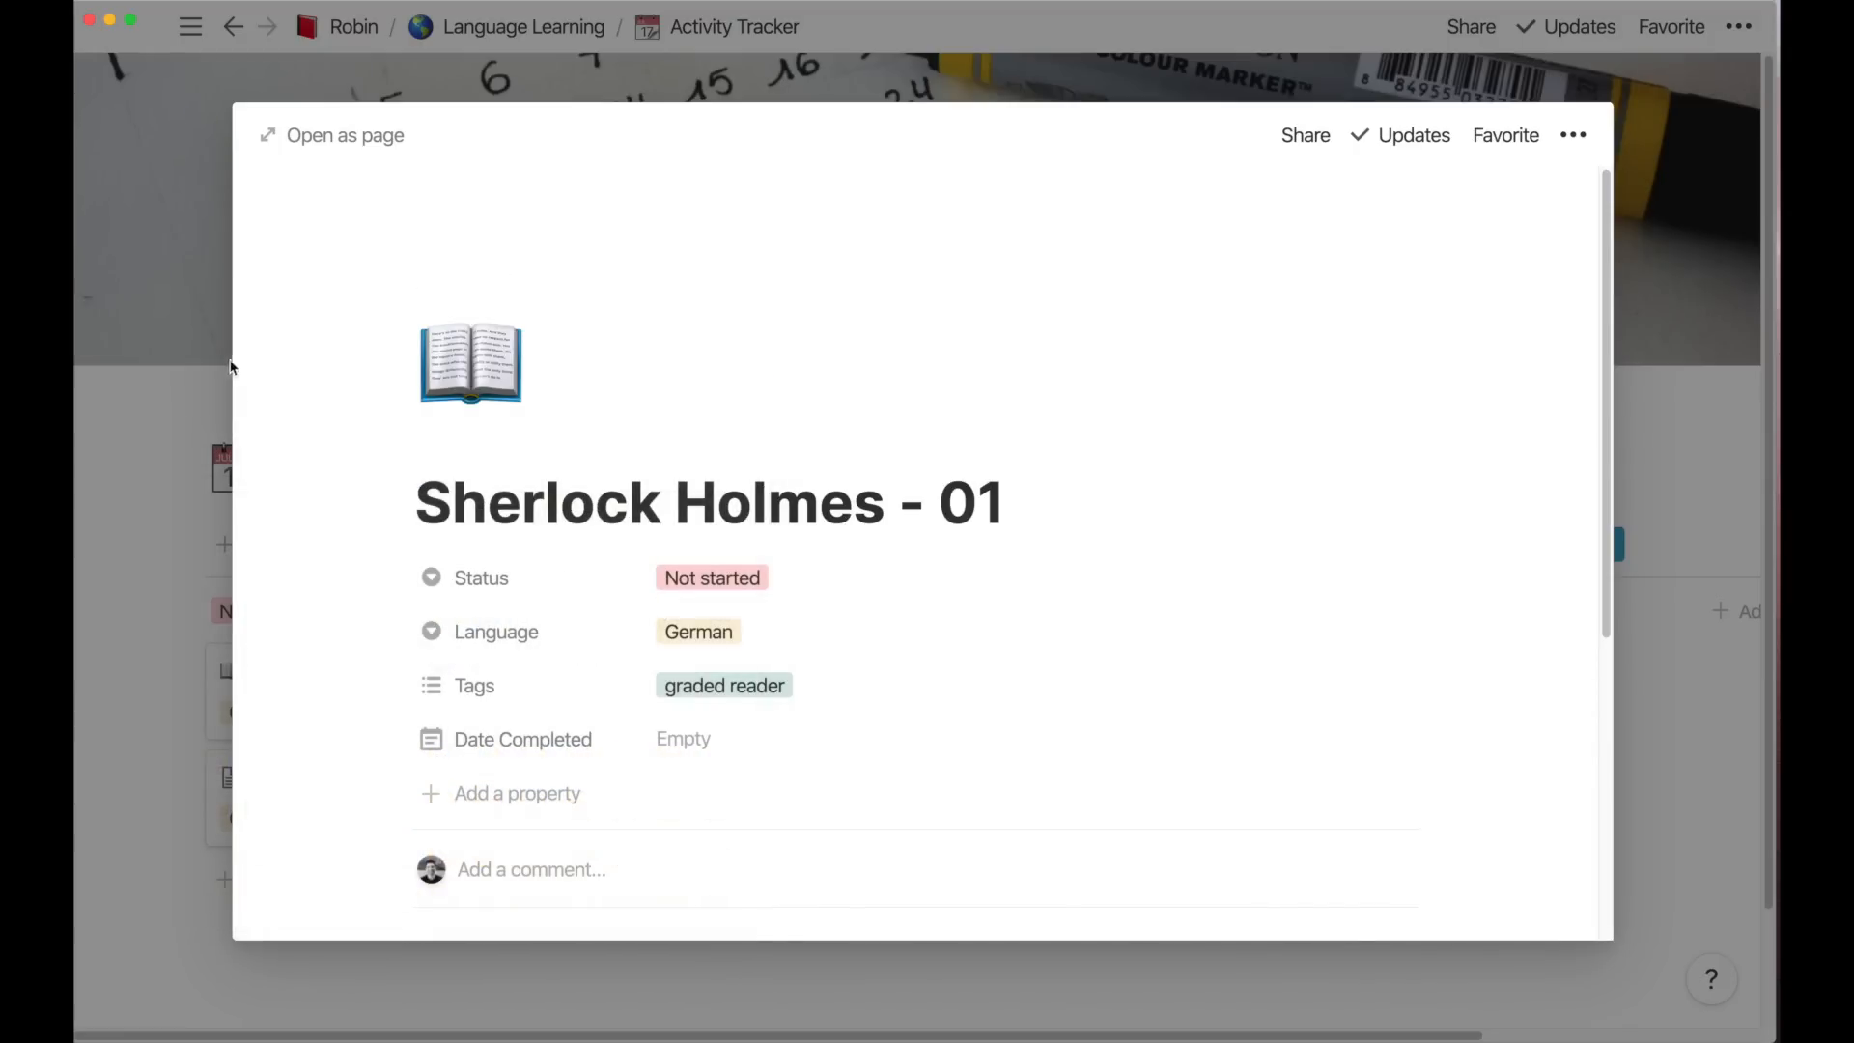
{"action": "left_click", "coordinate": [230, 367]}
Give the Sherlock Holmes - 02 card the same open book icon and return to the board
{"action": "left_click", "coordinate": [262, 792]}
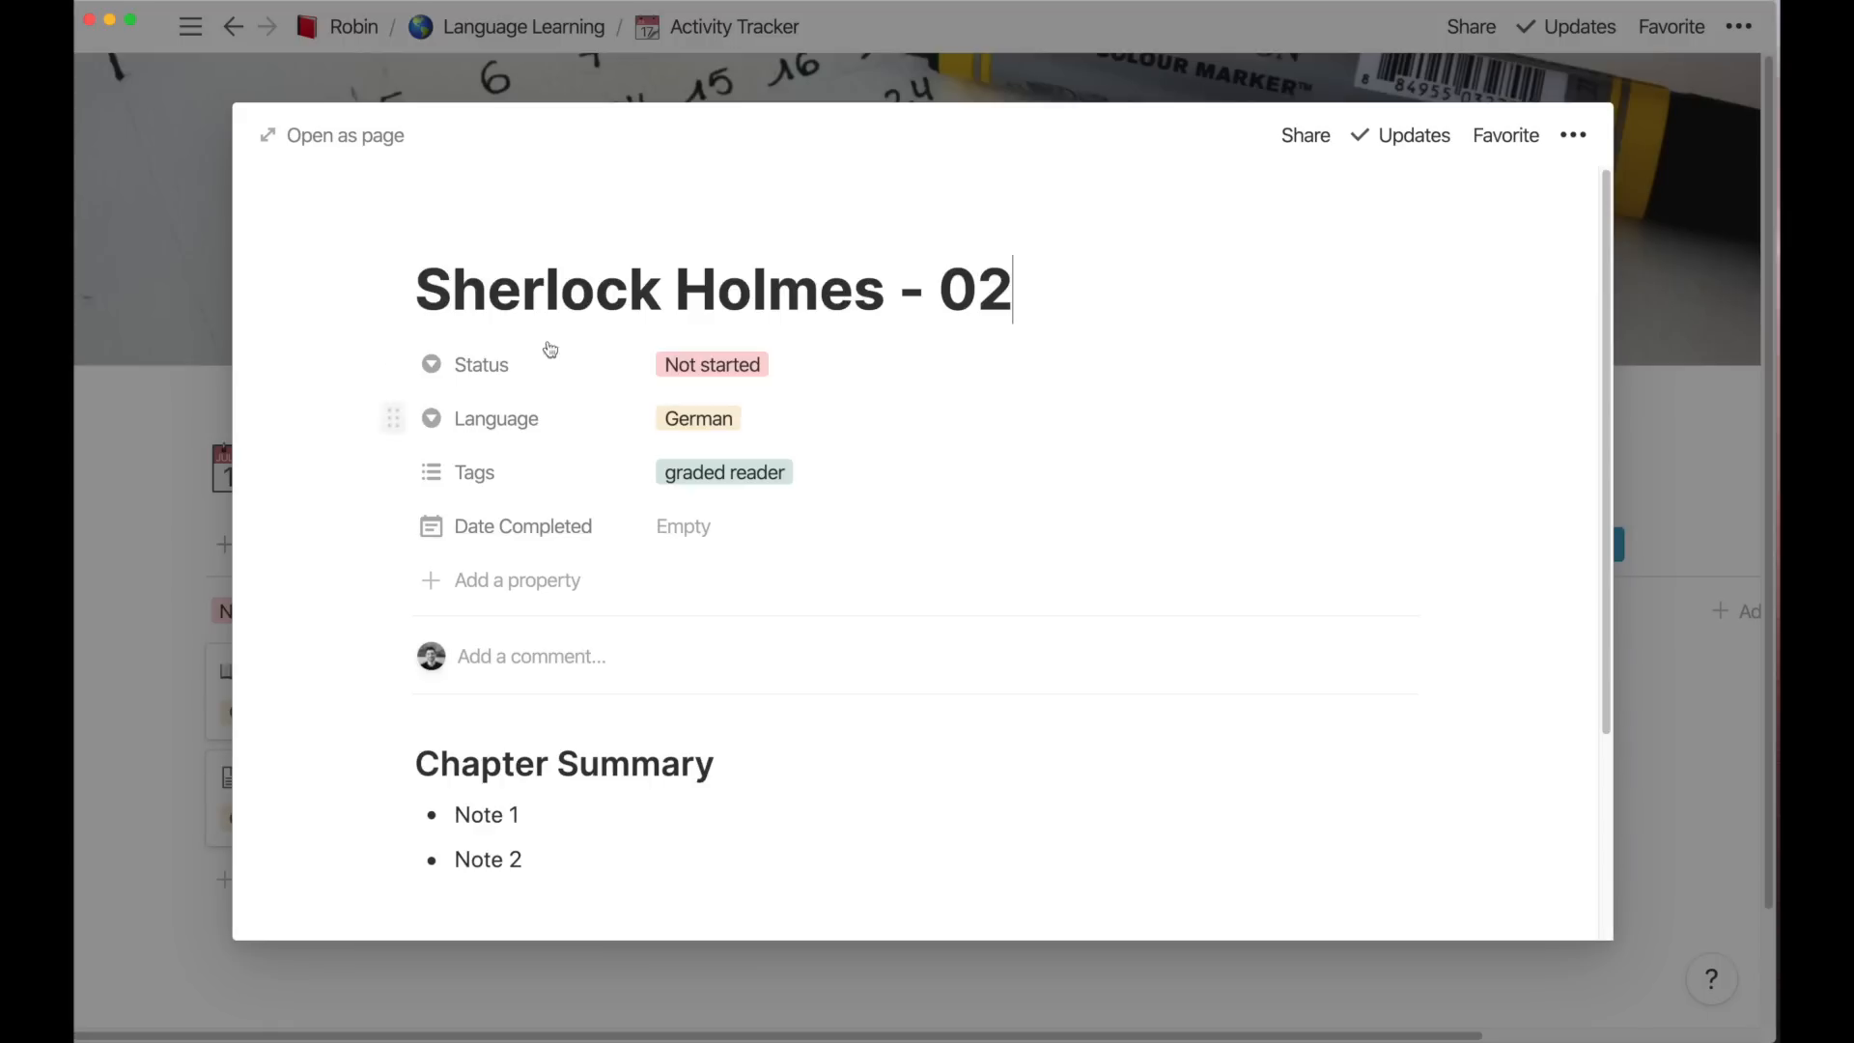
{"action": "left_click", "coordinate": [428, 232]}
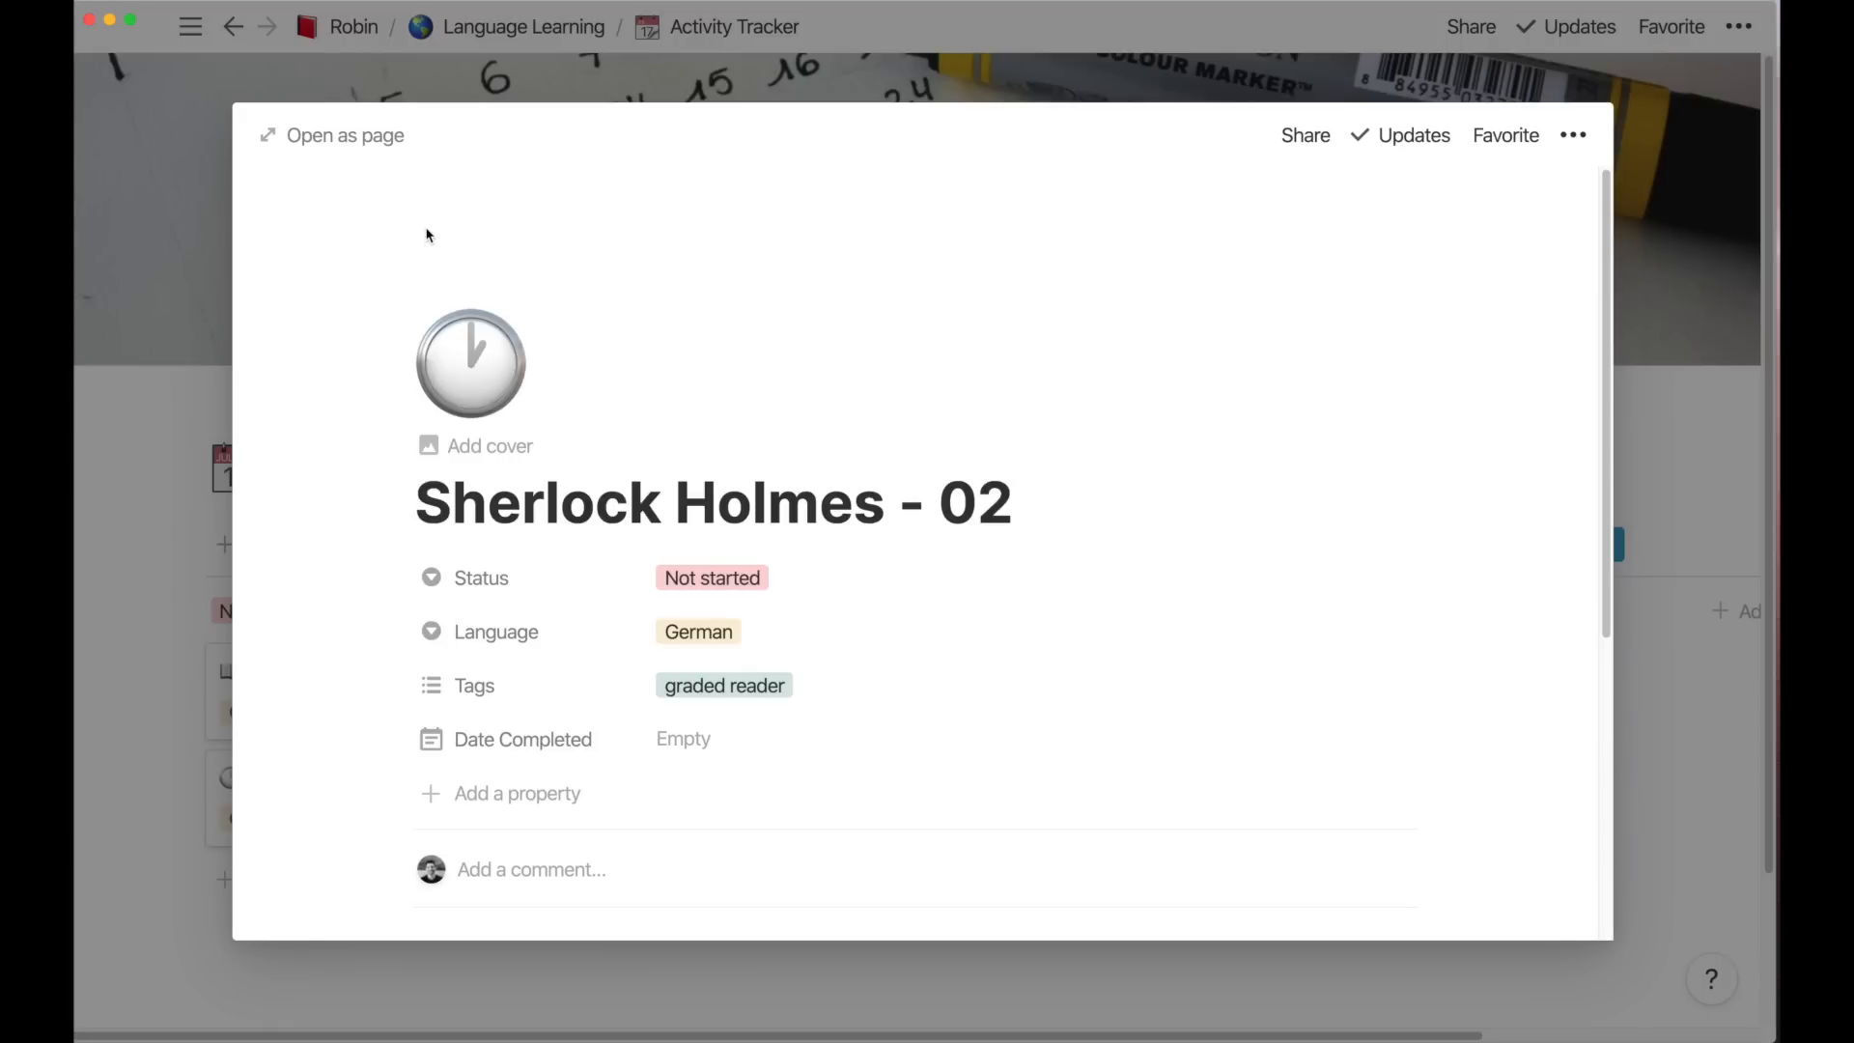
{"action": "left_click", "coordinate": [467, 373]}
{"action": "left_click", "coordinate": [214, 614]}
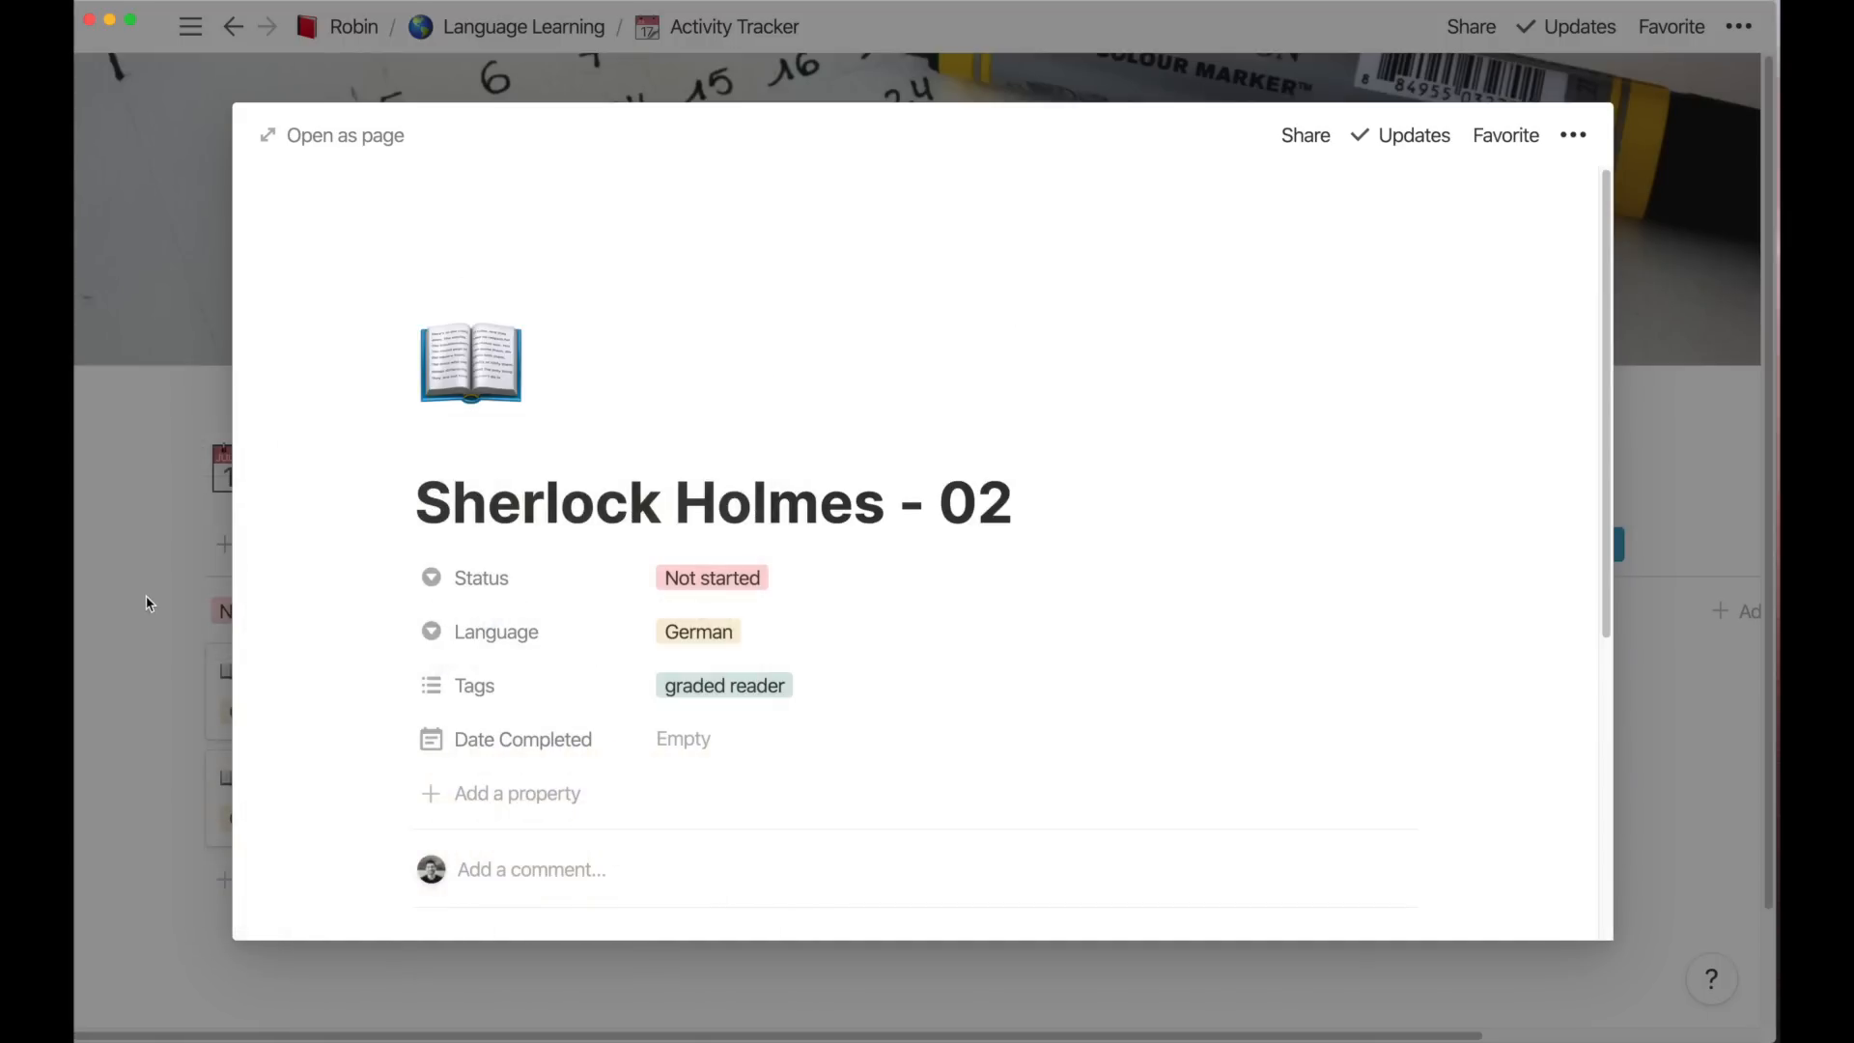
{"action": "left_click", "coordinate": [217, 618]}
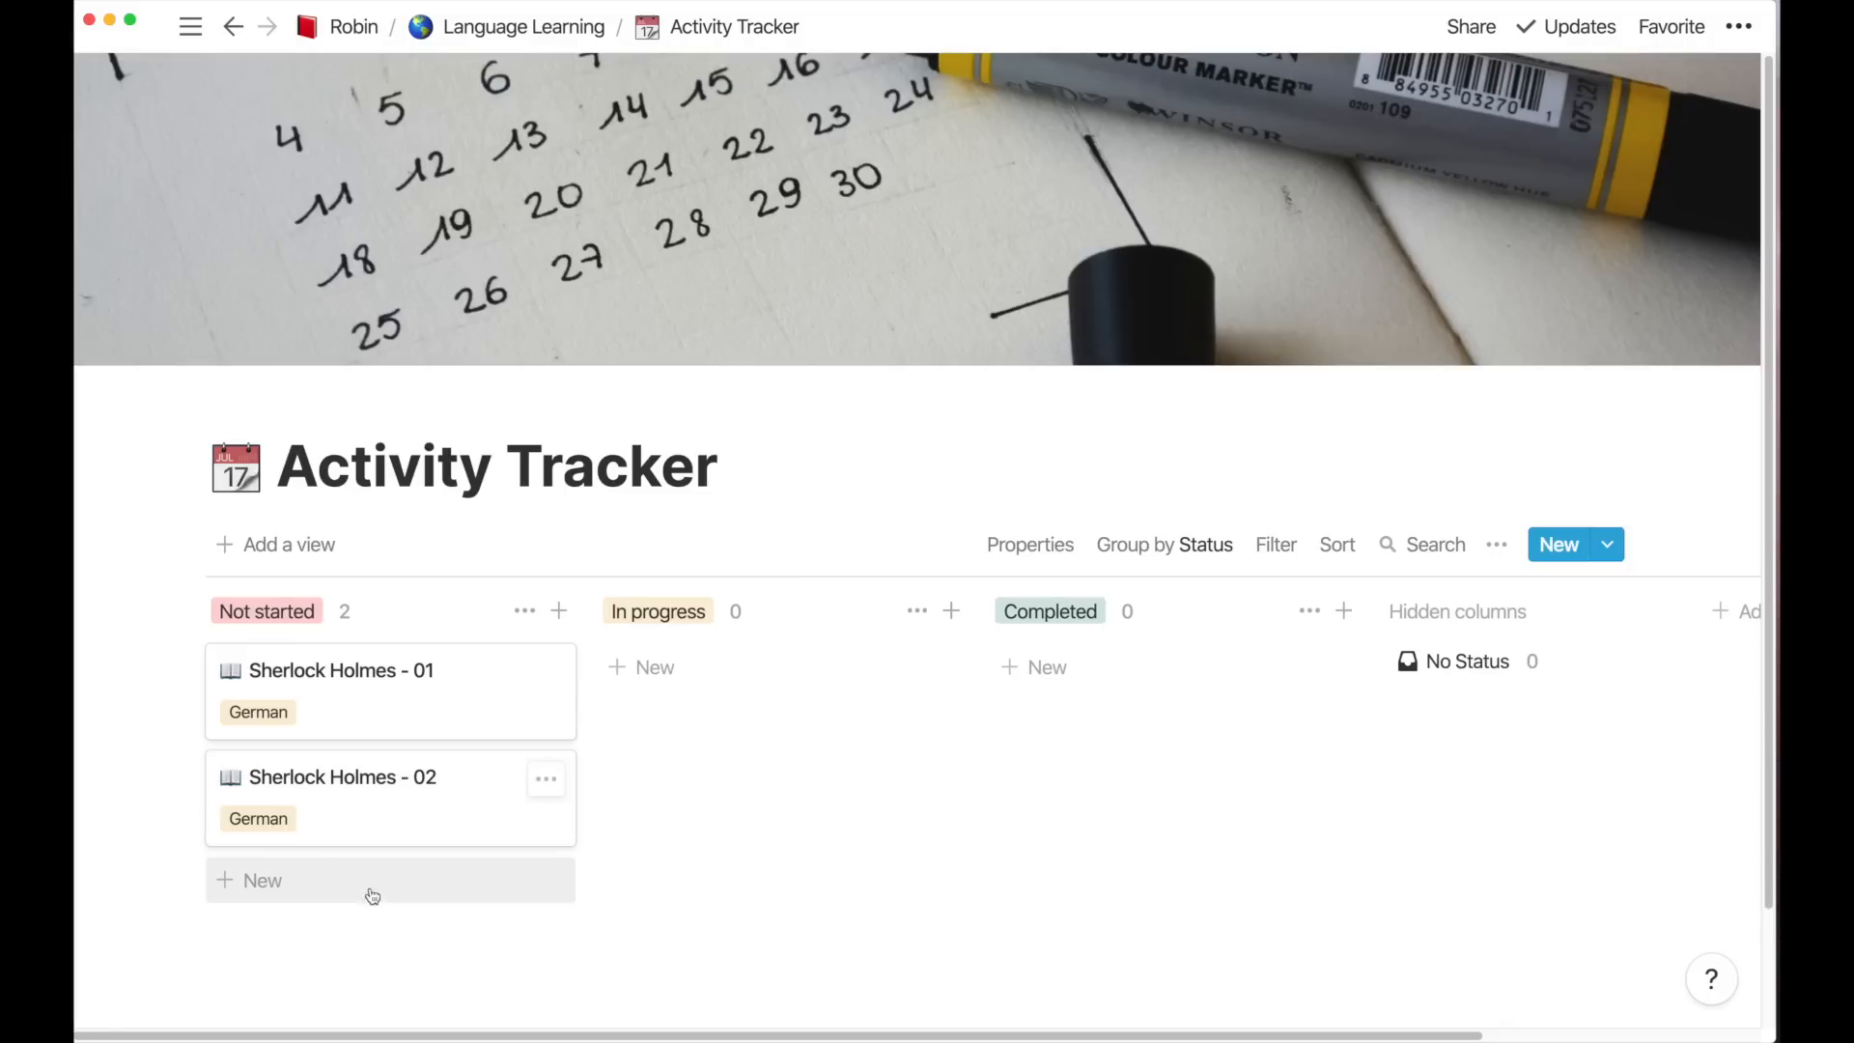
Add a card named Easy Japanese - 01 to the Not started column
{"action": "left_click", "coordinate": [312, 879]}
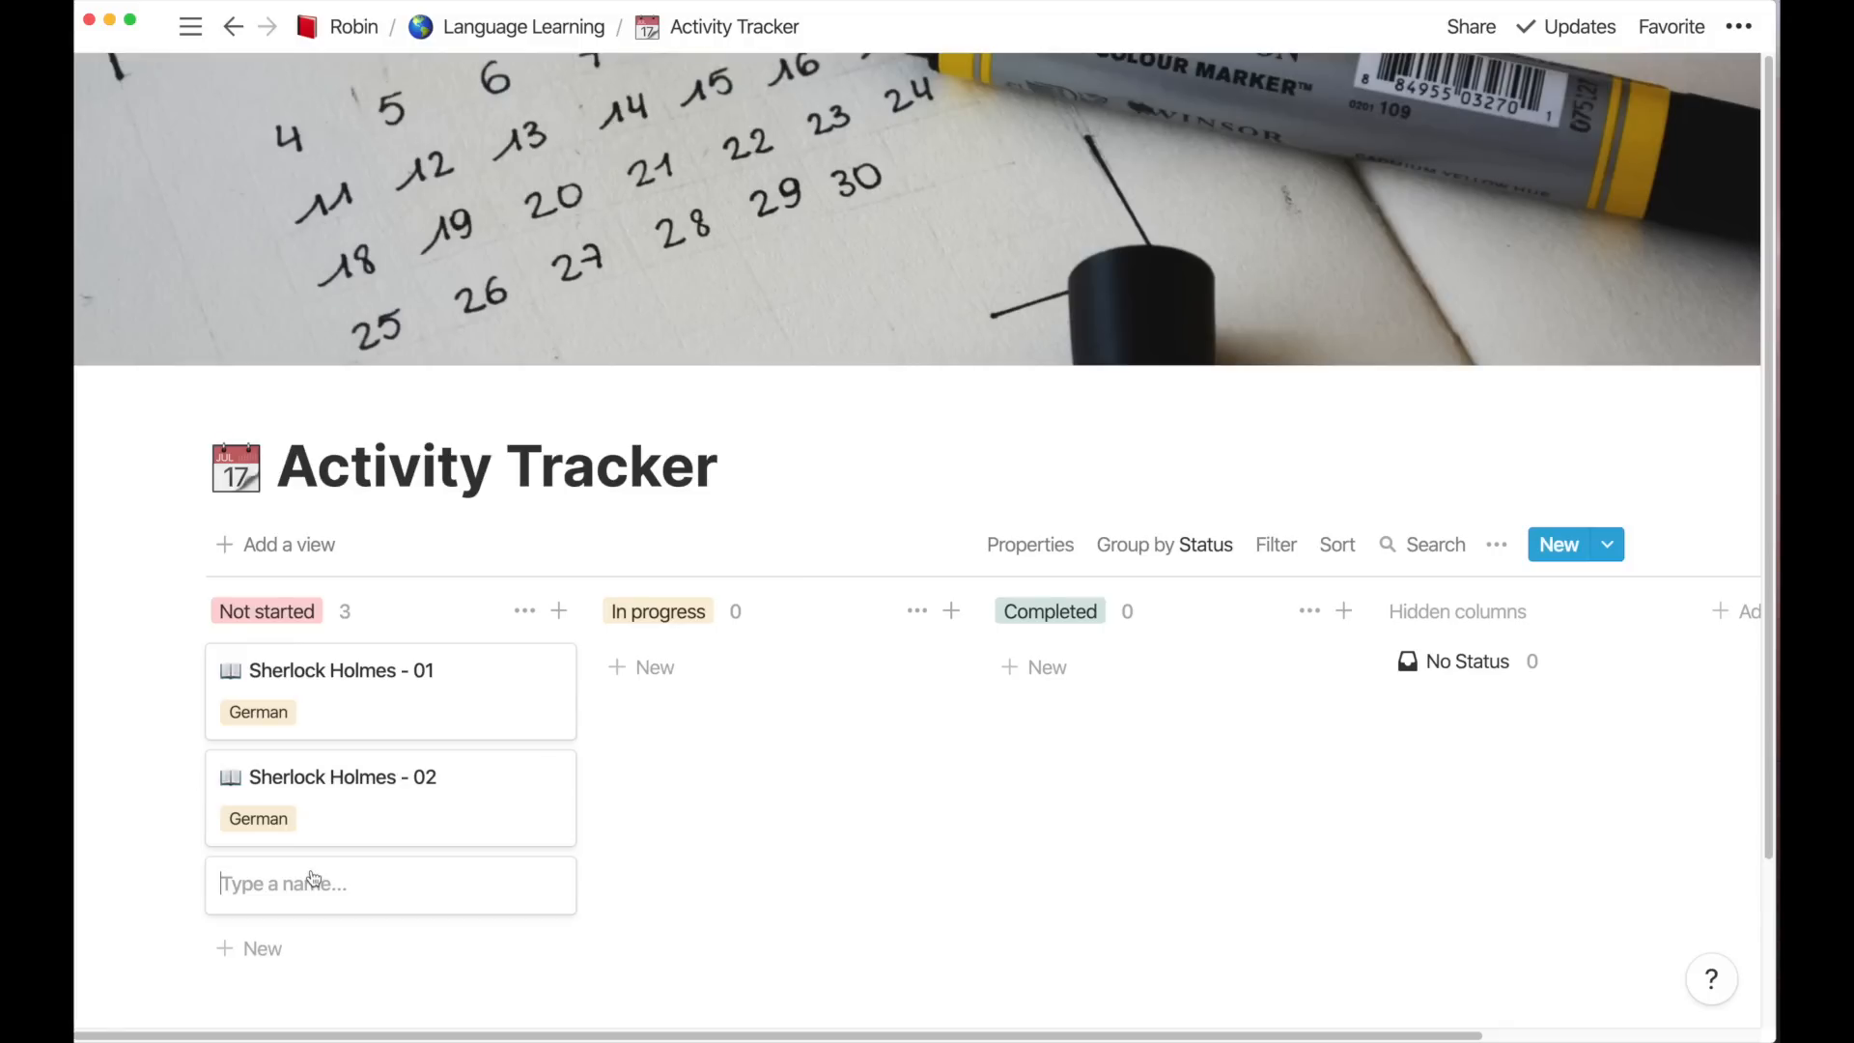
{"action": "type", "text": "Easy Japanese - 01"}
{"action": "key", "text": "Return"}
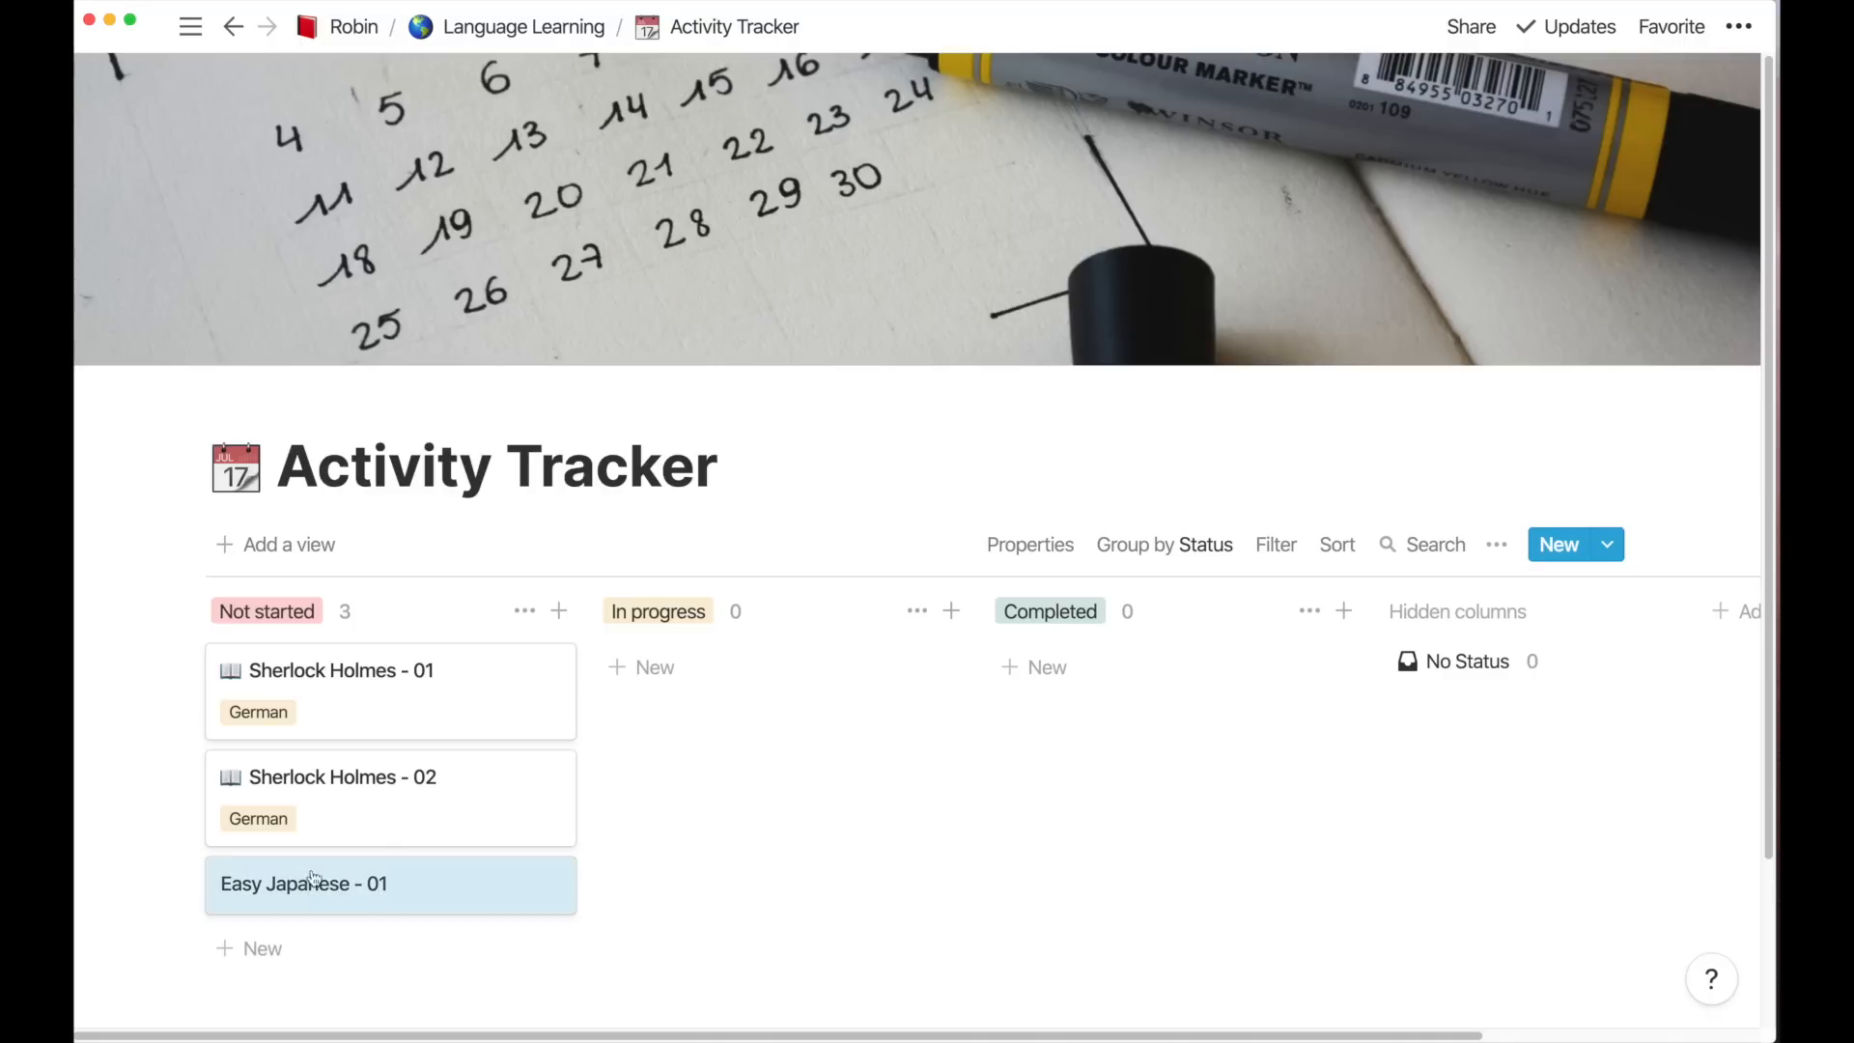
Set the Easy Japanese - 01 card's Language to Japanese and its Tags to youtube video
{"action": "left_click", "coordinate": [386, 883]}
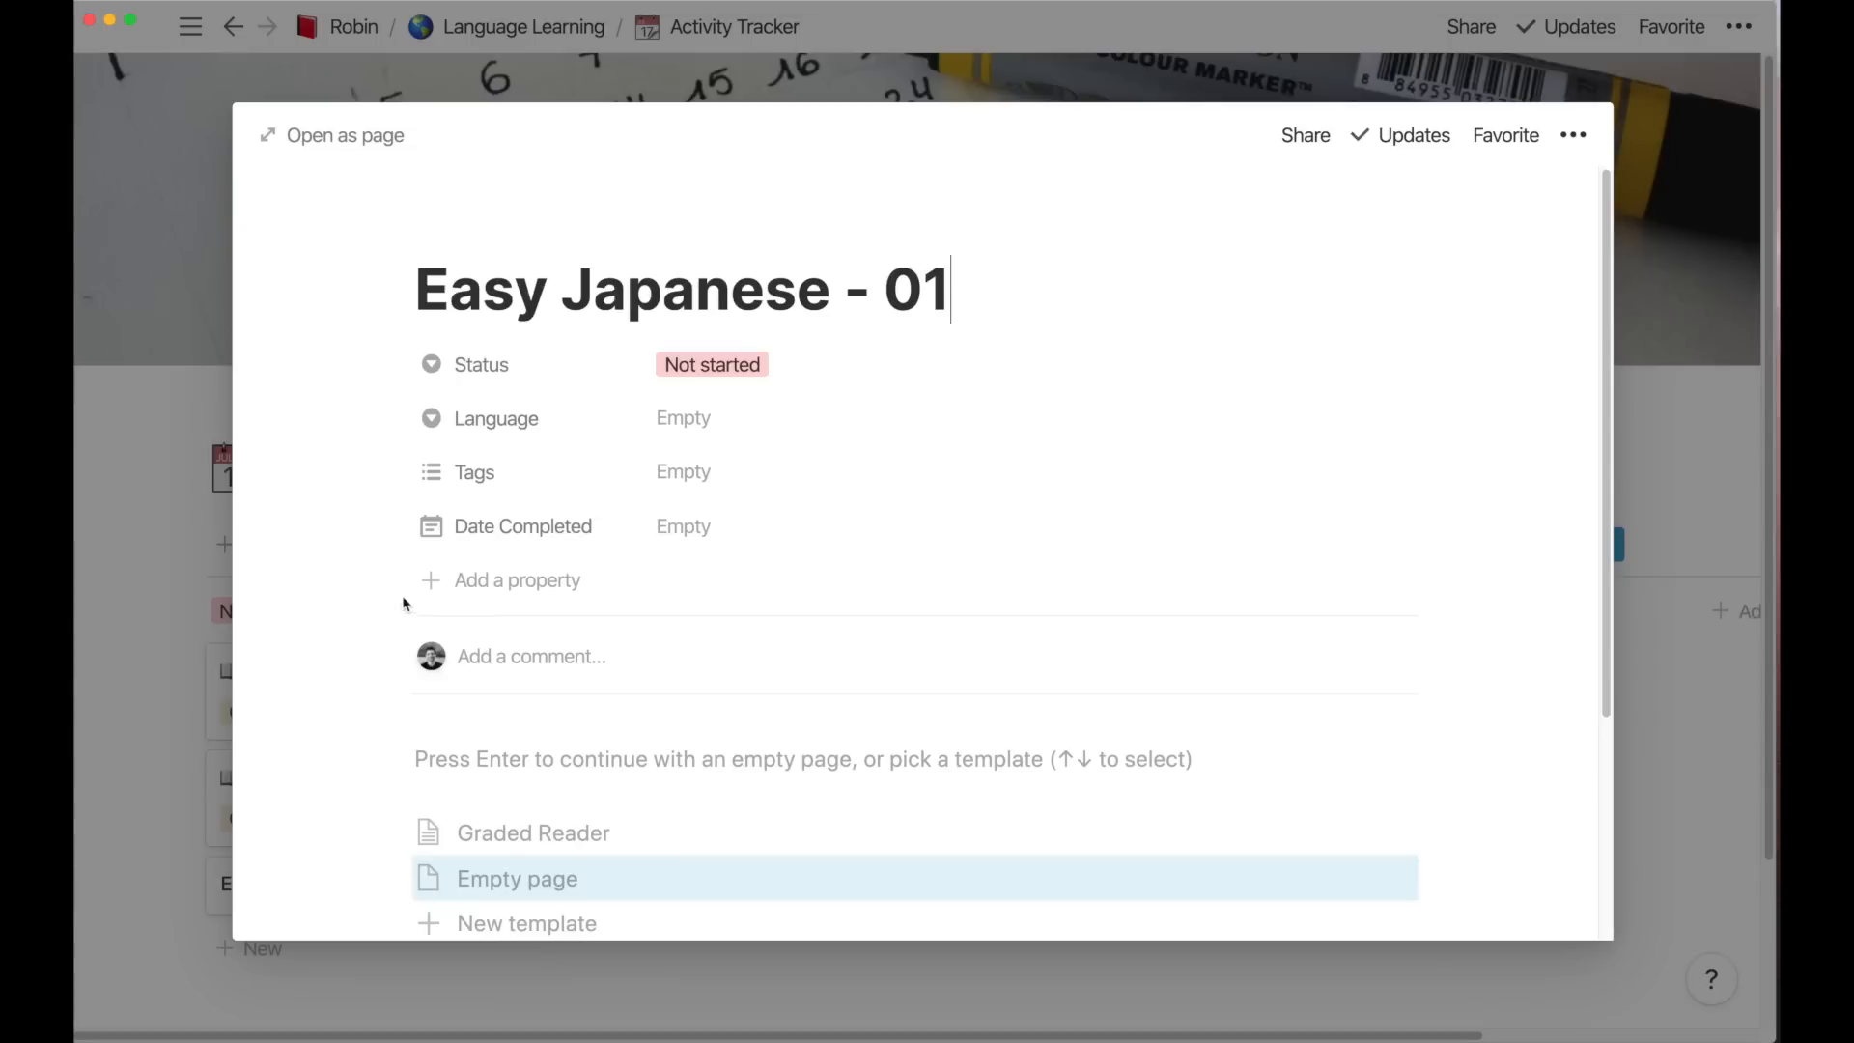
{"action": "left_click", "coordinate": [676, 419]}
{"action": "left_click", "coordinate": [719, 509]}
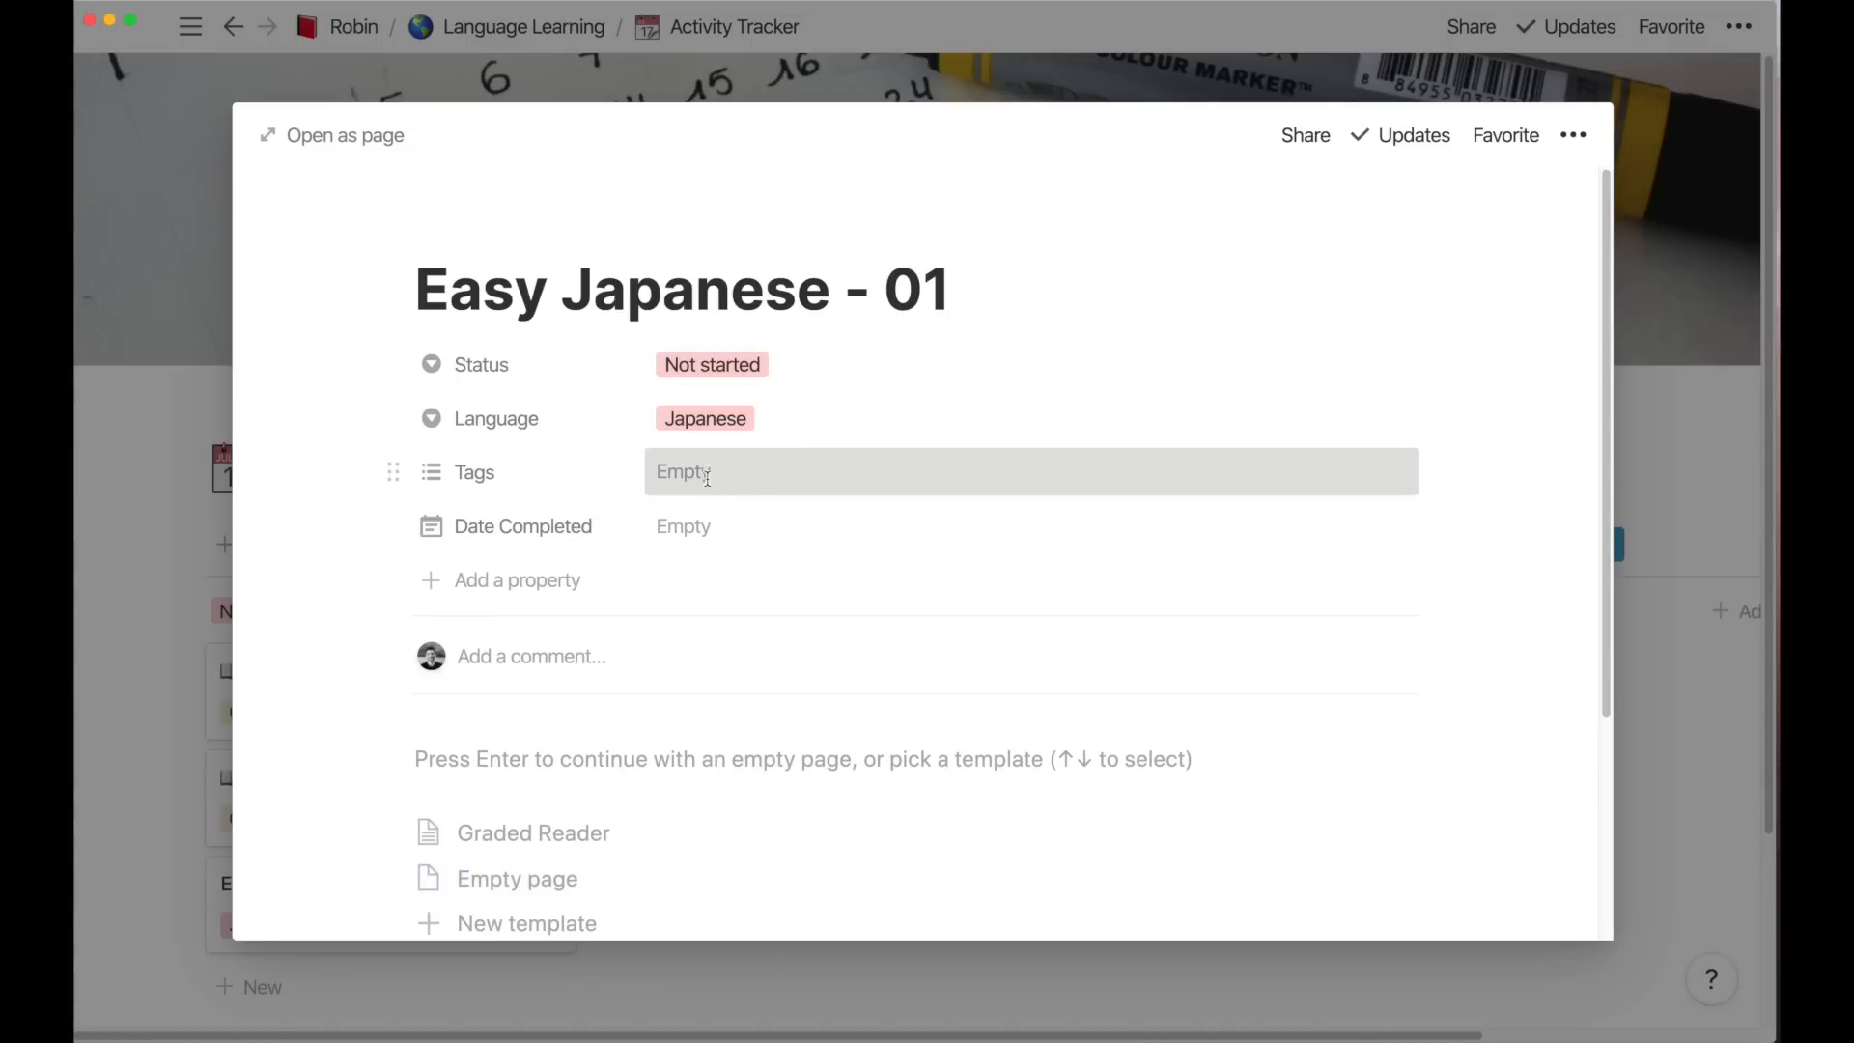
{"action": "left_click", "coordinate": [708, 486]}
{"action": "left_click", "coordinate": [760, 606]}
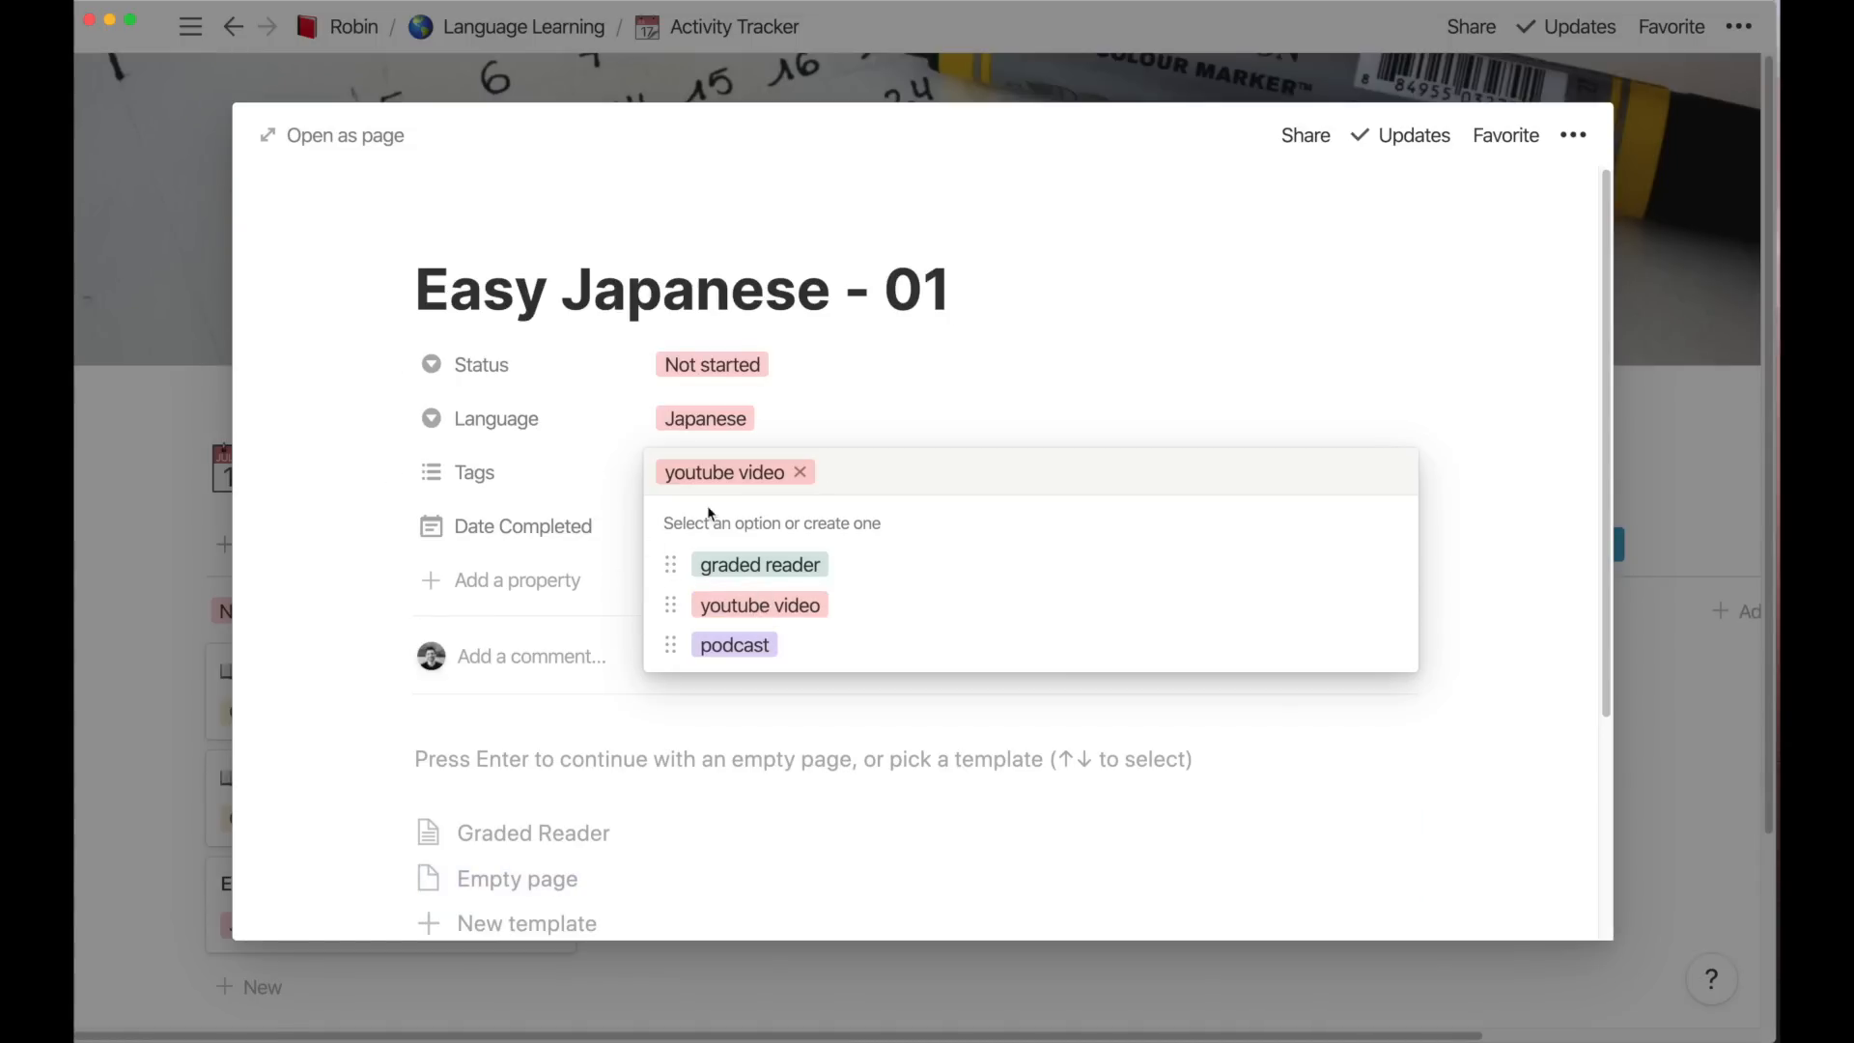
Create a new template from the Easy Japanese - 01 card and title it YouTube Video
{"action": "left_click", "coordinate": [919, 381]}
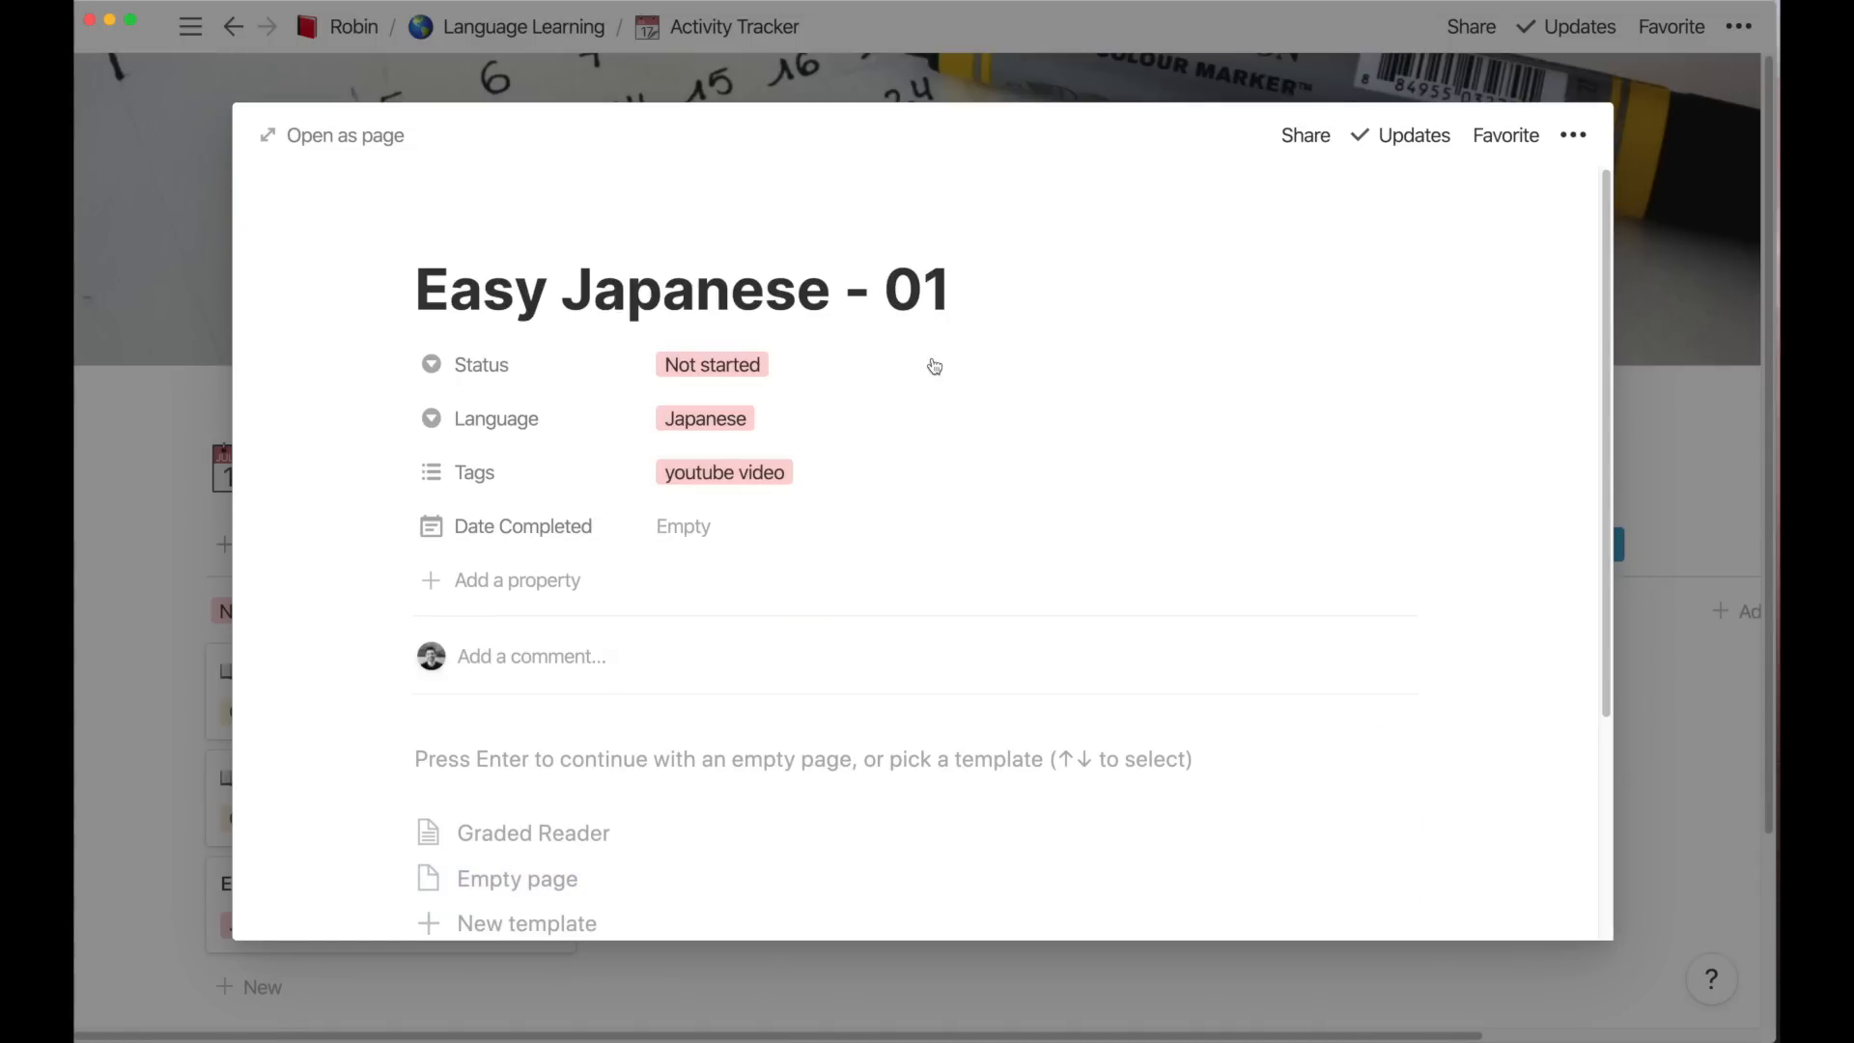
{"action": "scroll", "coordinate": [516, 873], "scroll_direction": "down", "scroll_amount": 2}
{"action": "left_click", "coordinate": [534, 826]}
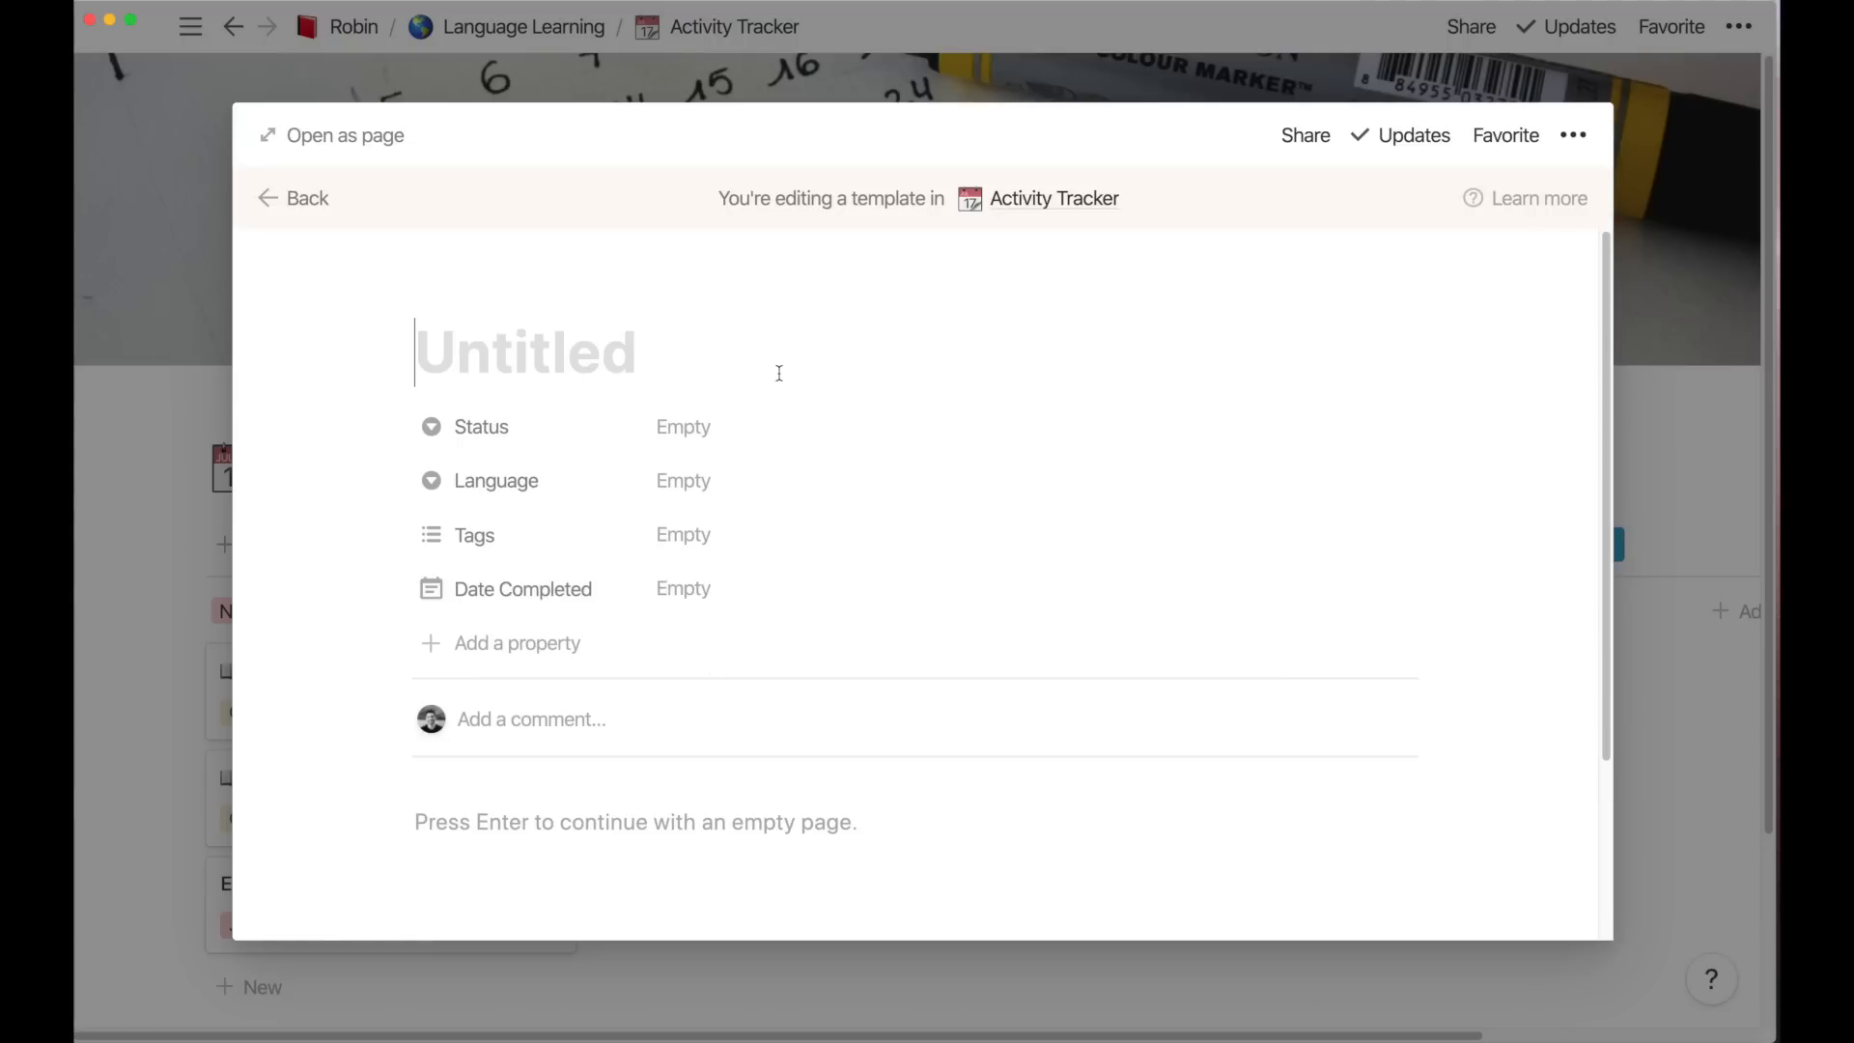
{"action": "type", "text": "YouTube Videos"}
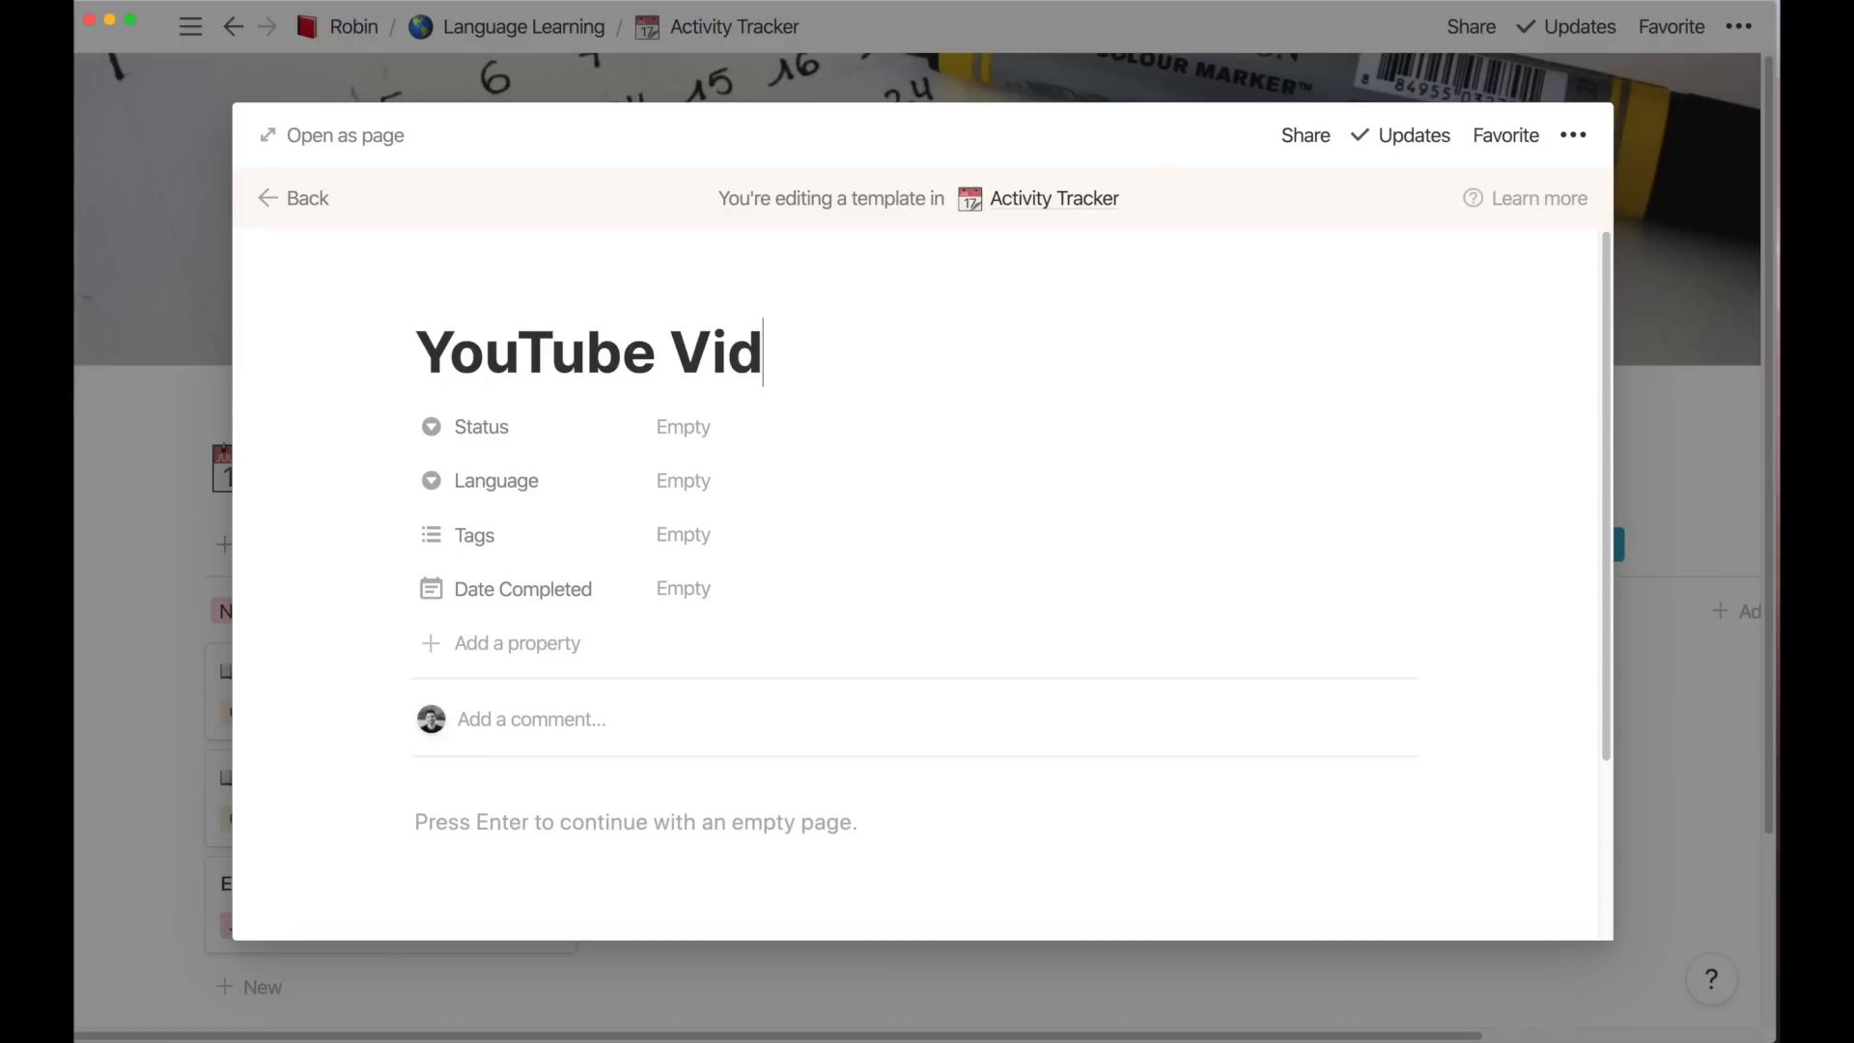
{"action": "key", "text": "BackSpace"}
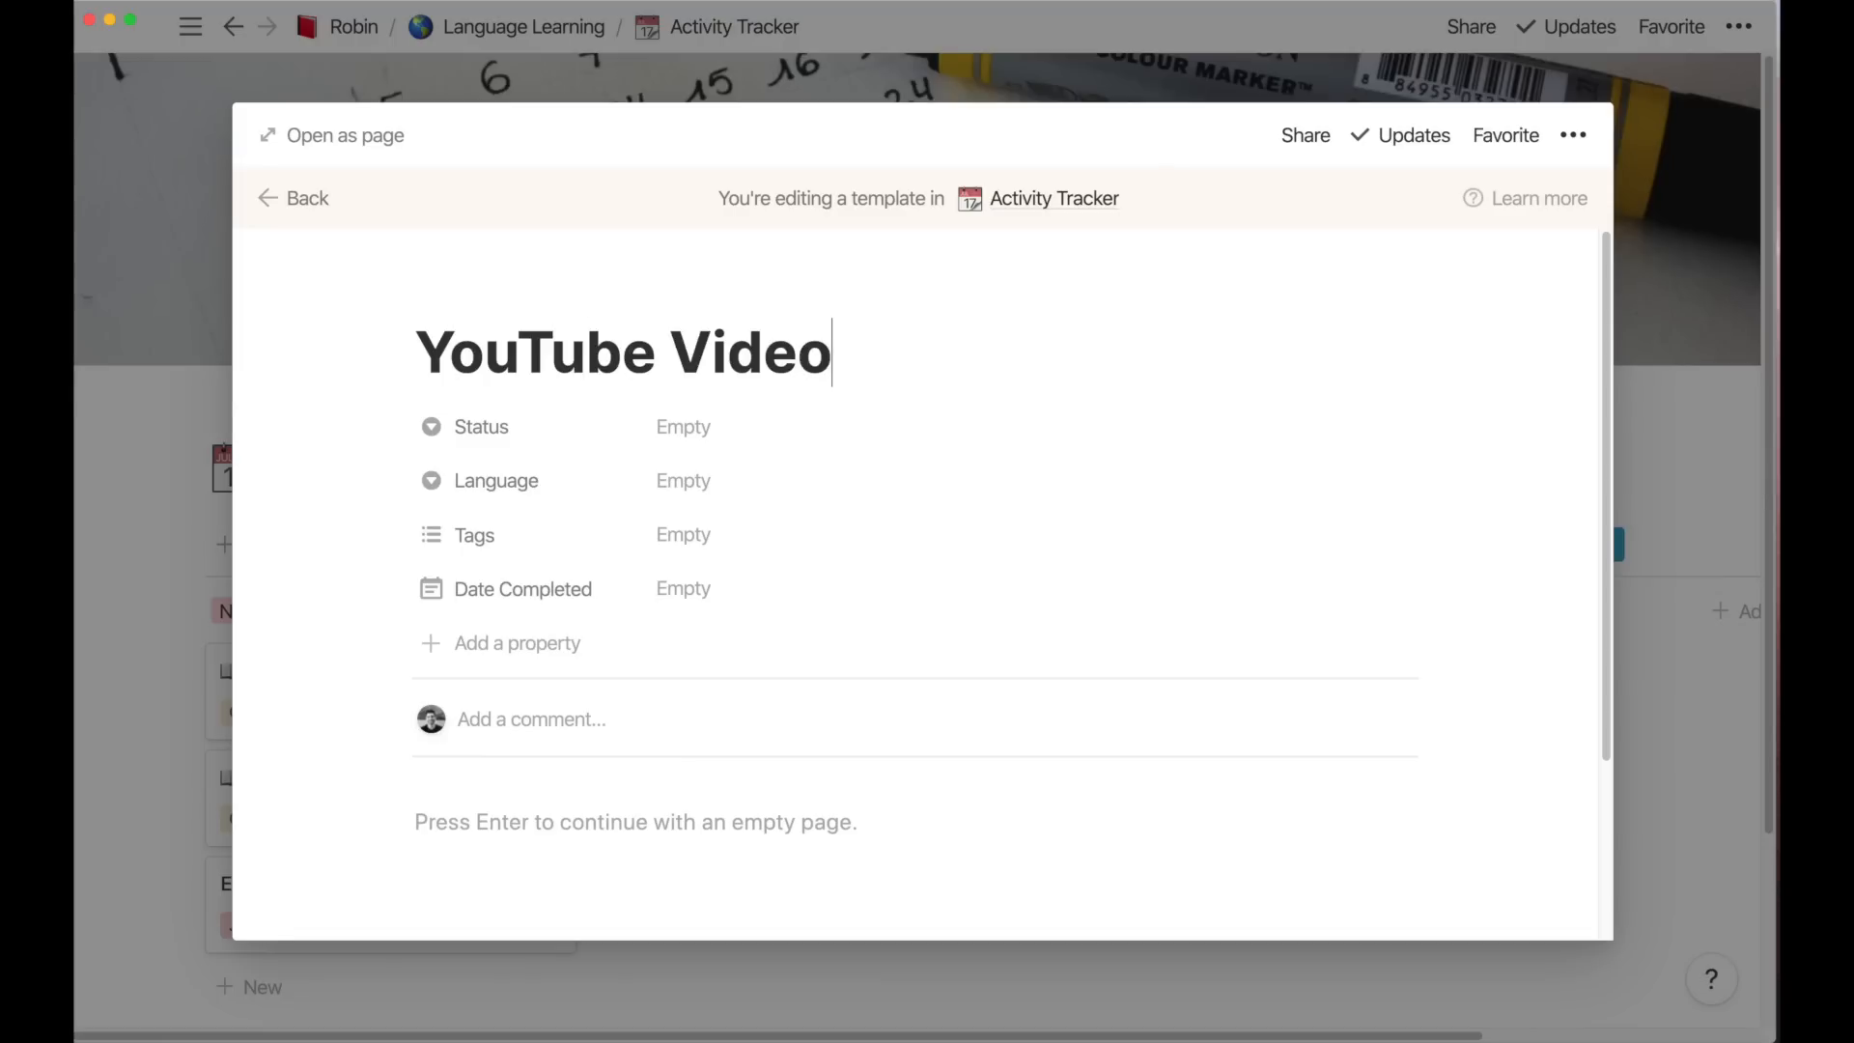
Add a Heading 2 reading "Video" to the template body, with the placeholder line "... embed the video ..." below it
{"action": "left_click", "coordinate": [626, 821]}
{"action": "type", "text": "/2"}
{"action": "key", "text": "Return"}
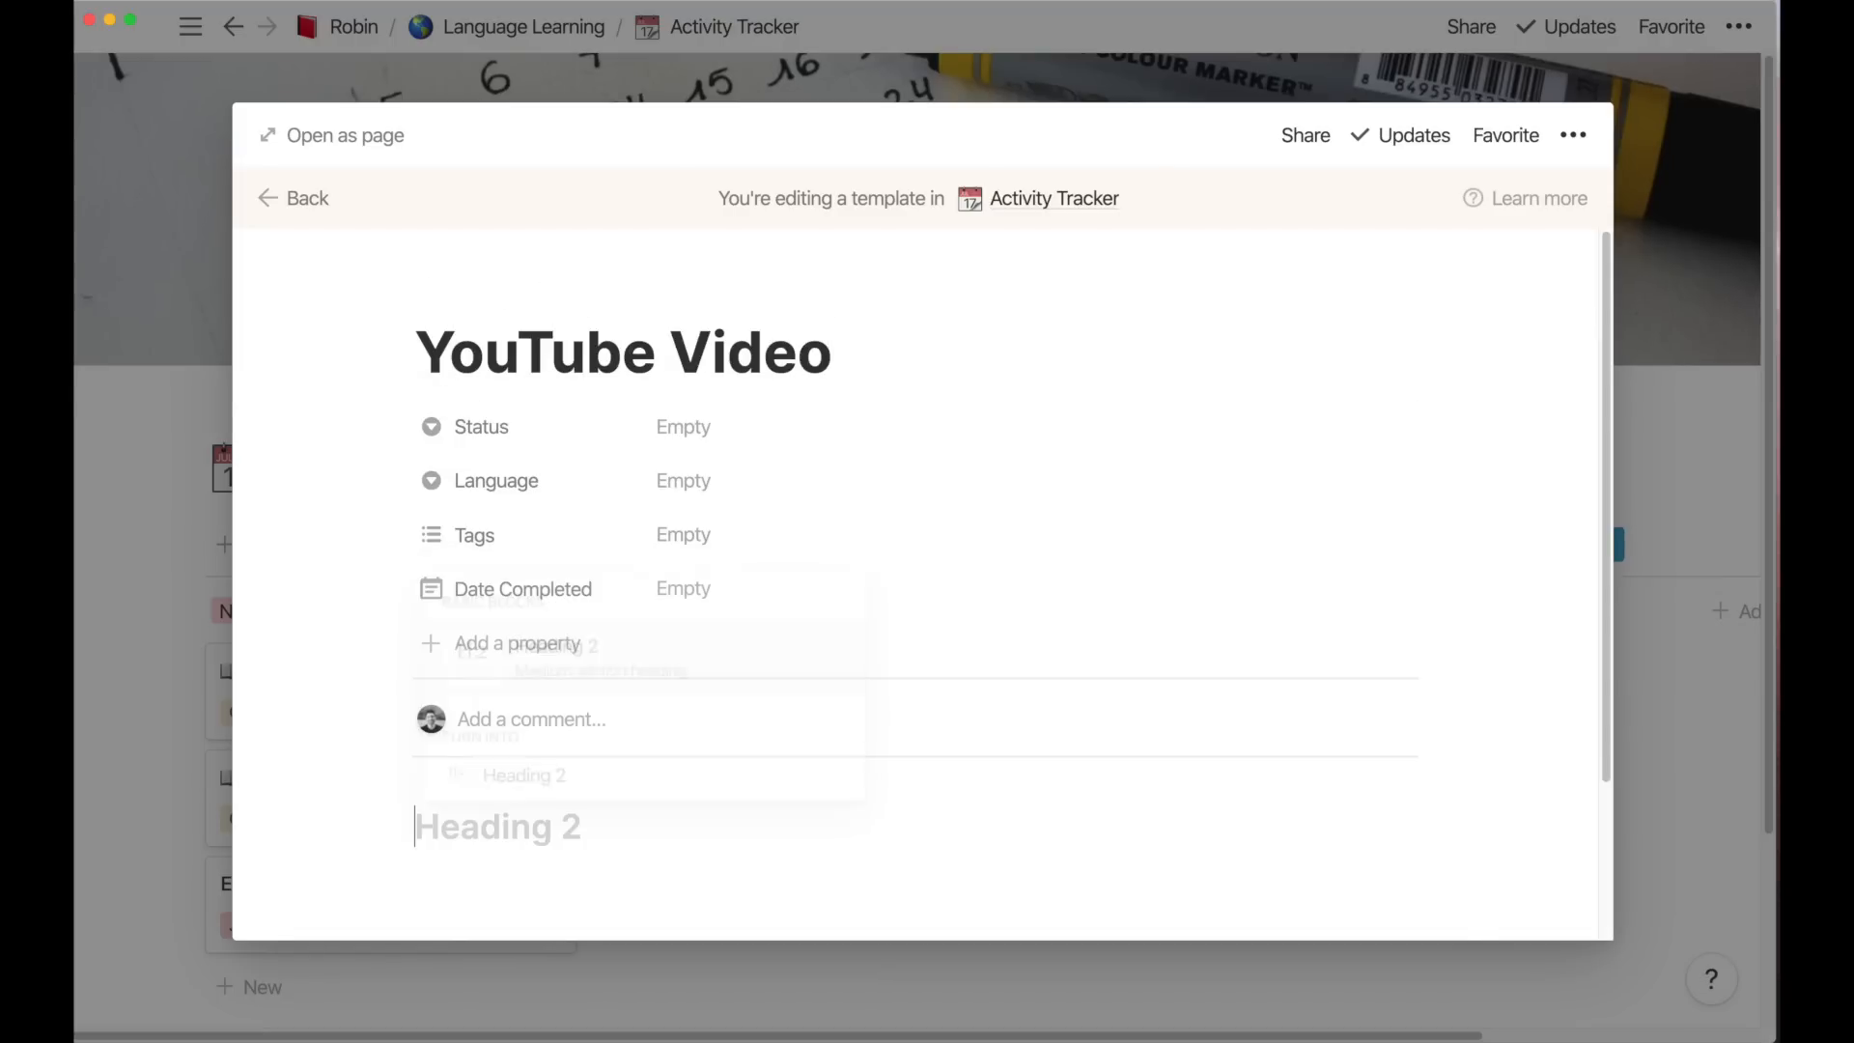
{"action": "type", "text": "Video"}
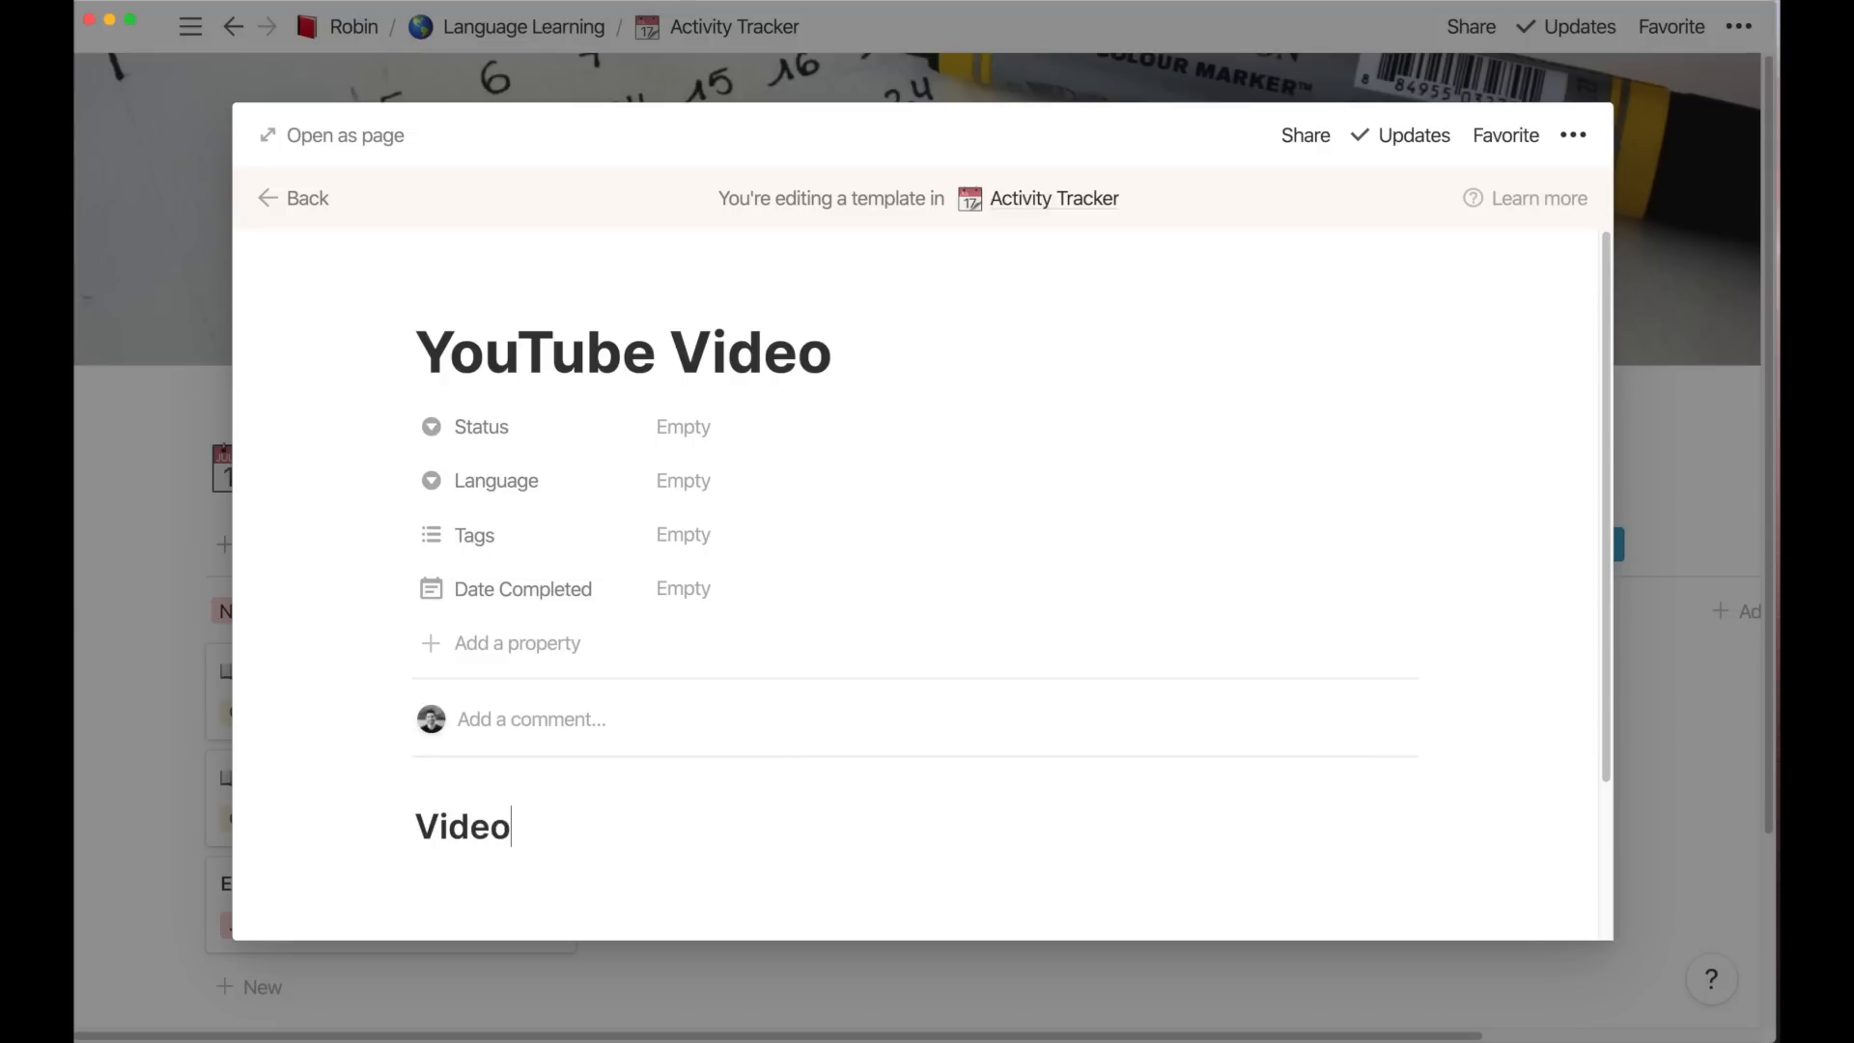
{"action": "key", "text": "Return"}
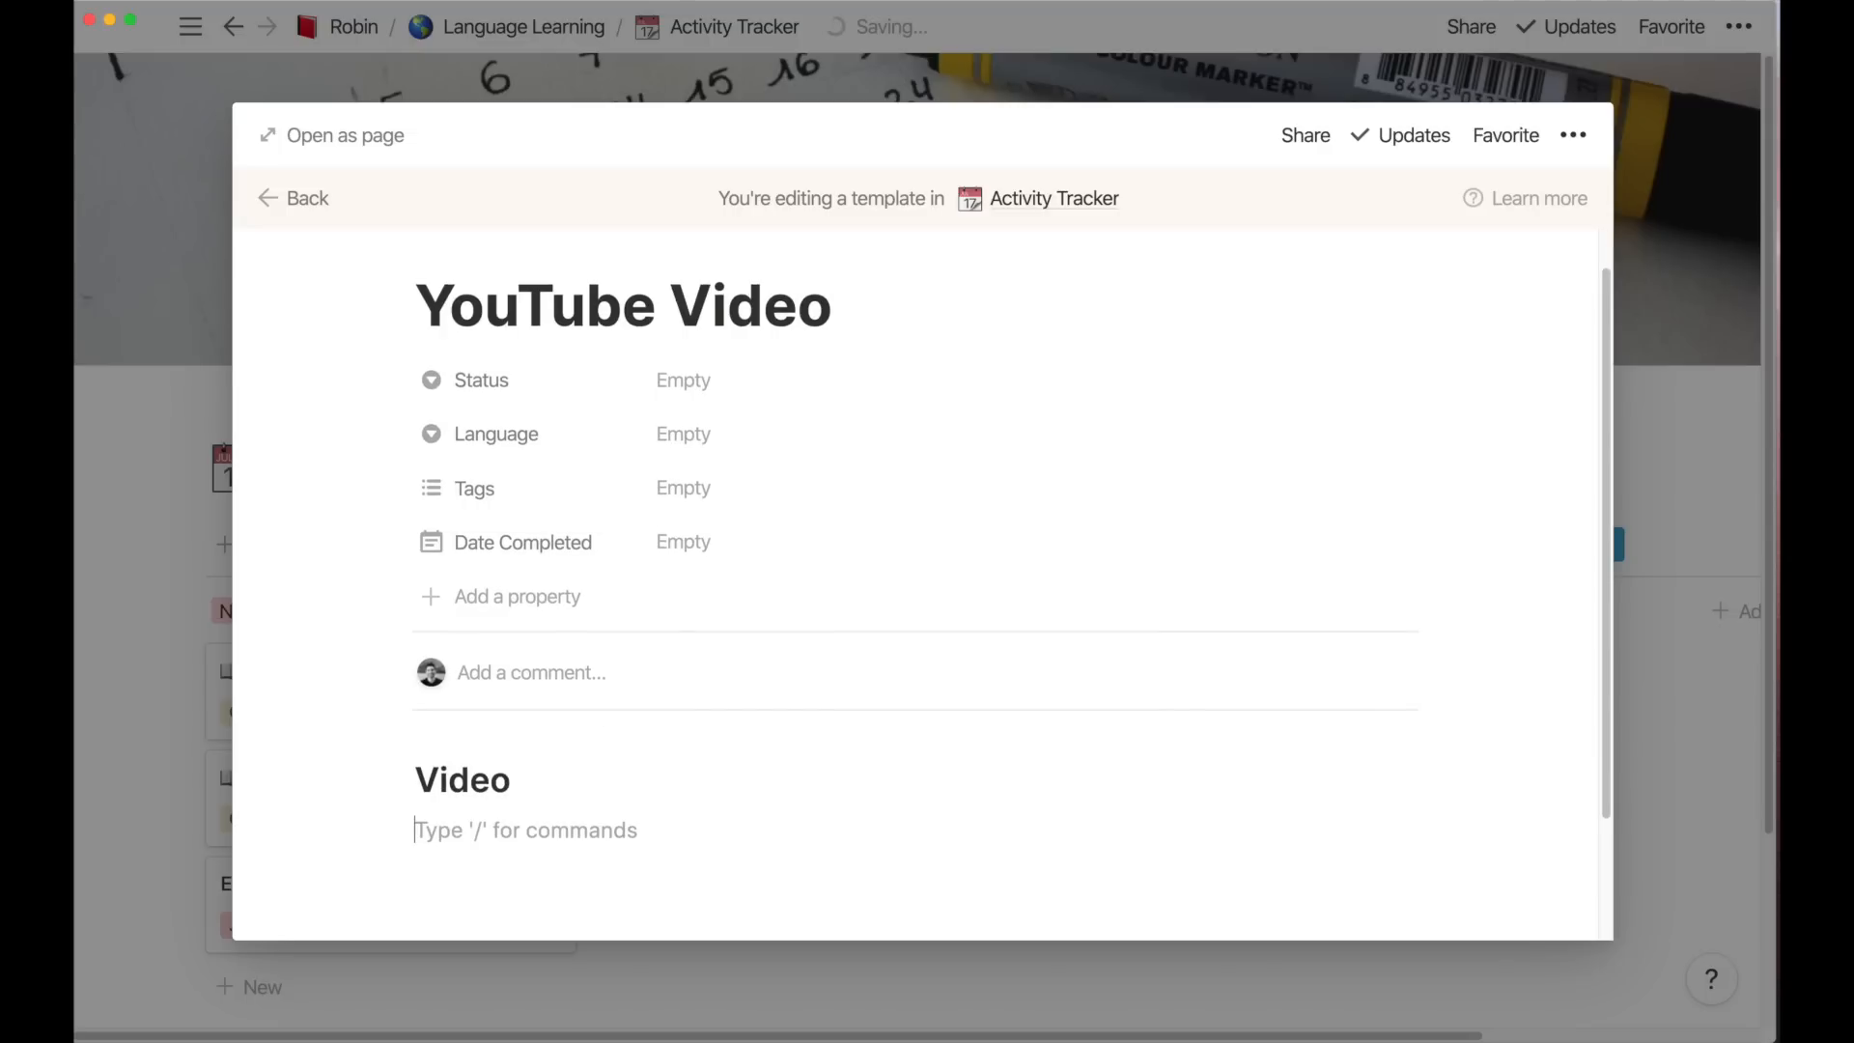
{"action": "type", "text": "... embed the v"}
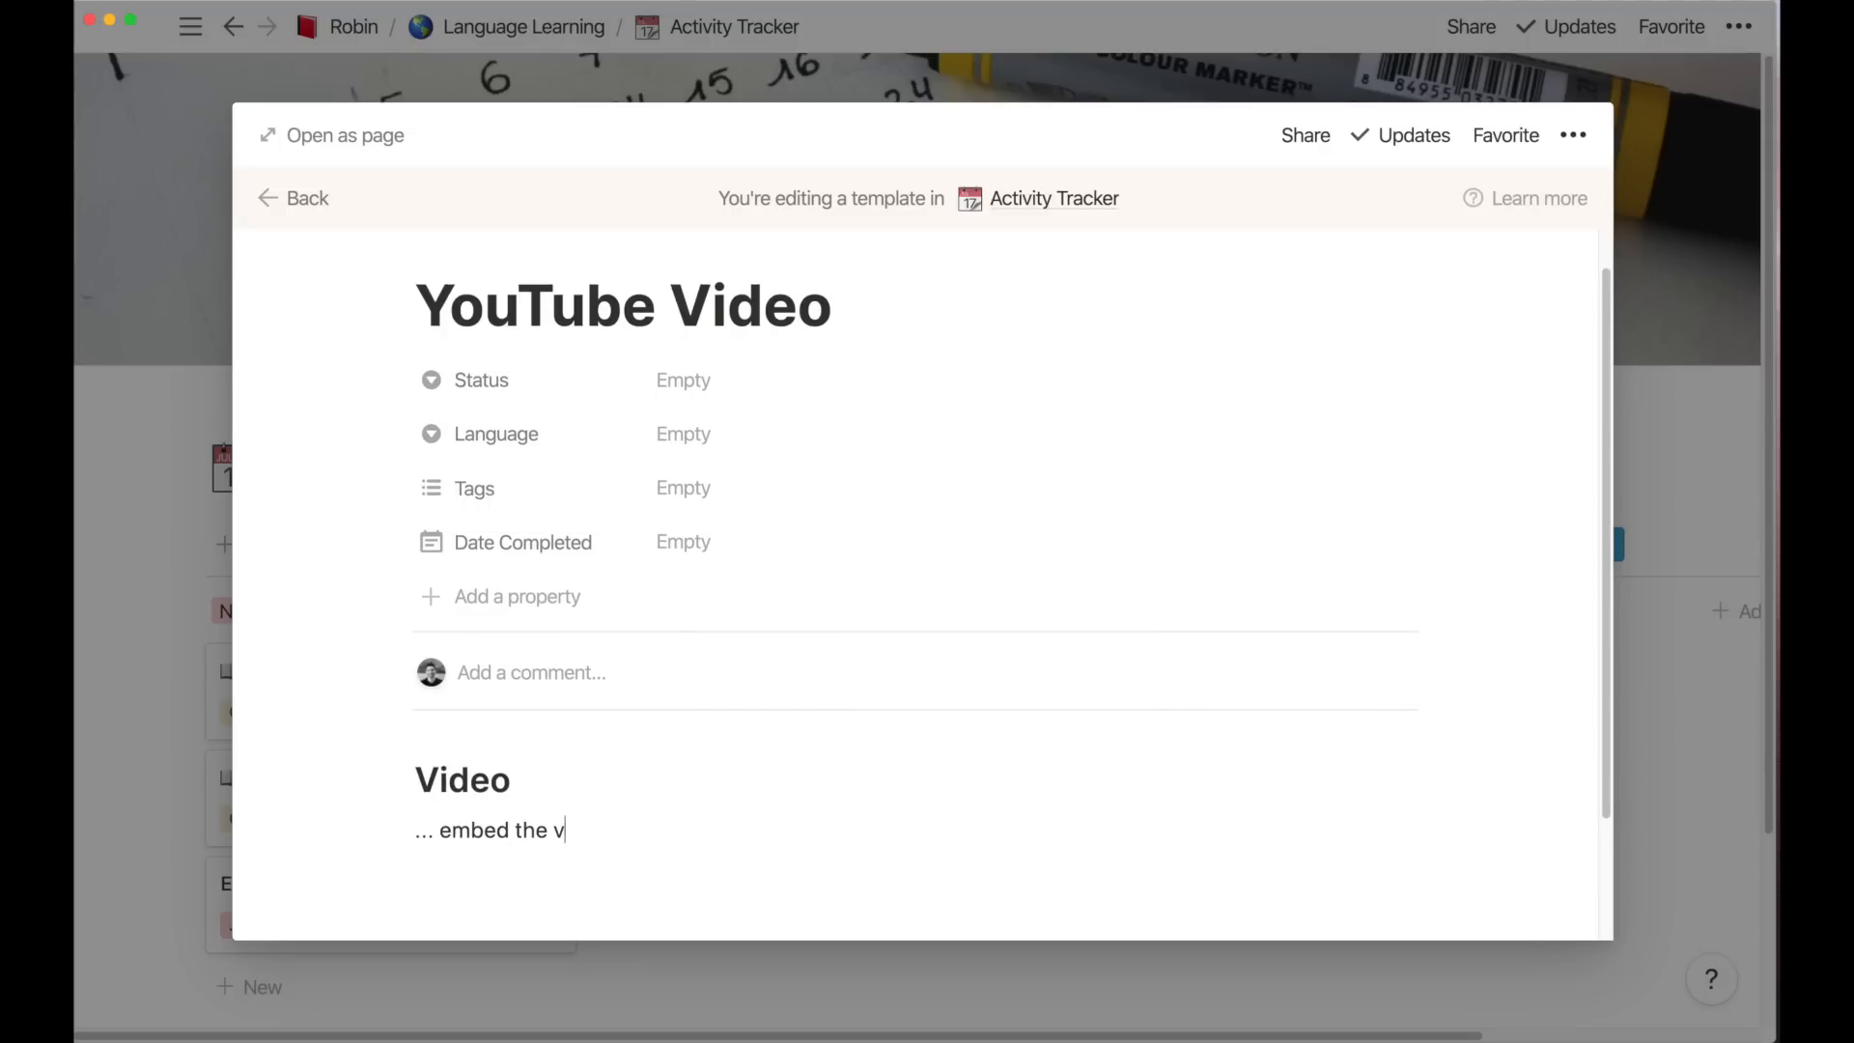
{"action": "type", "text": "ideo ..."}
{"action": "key", "text": "Return"}
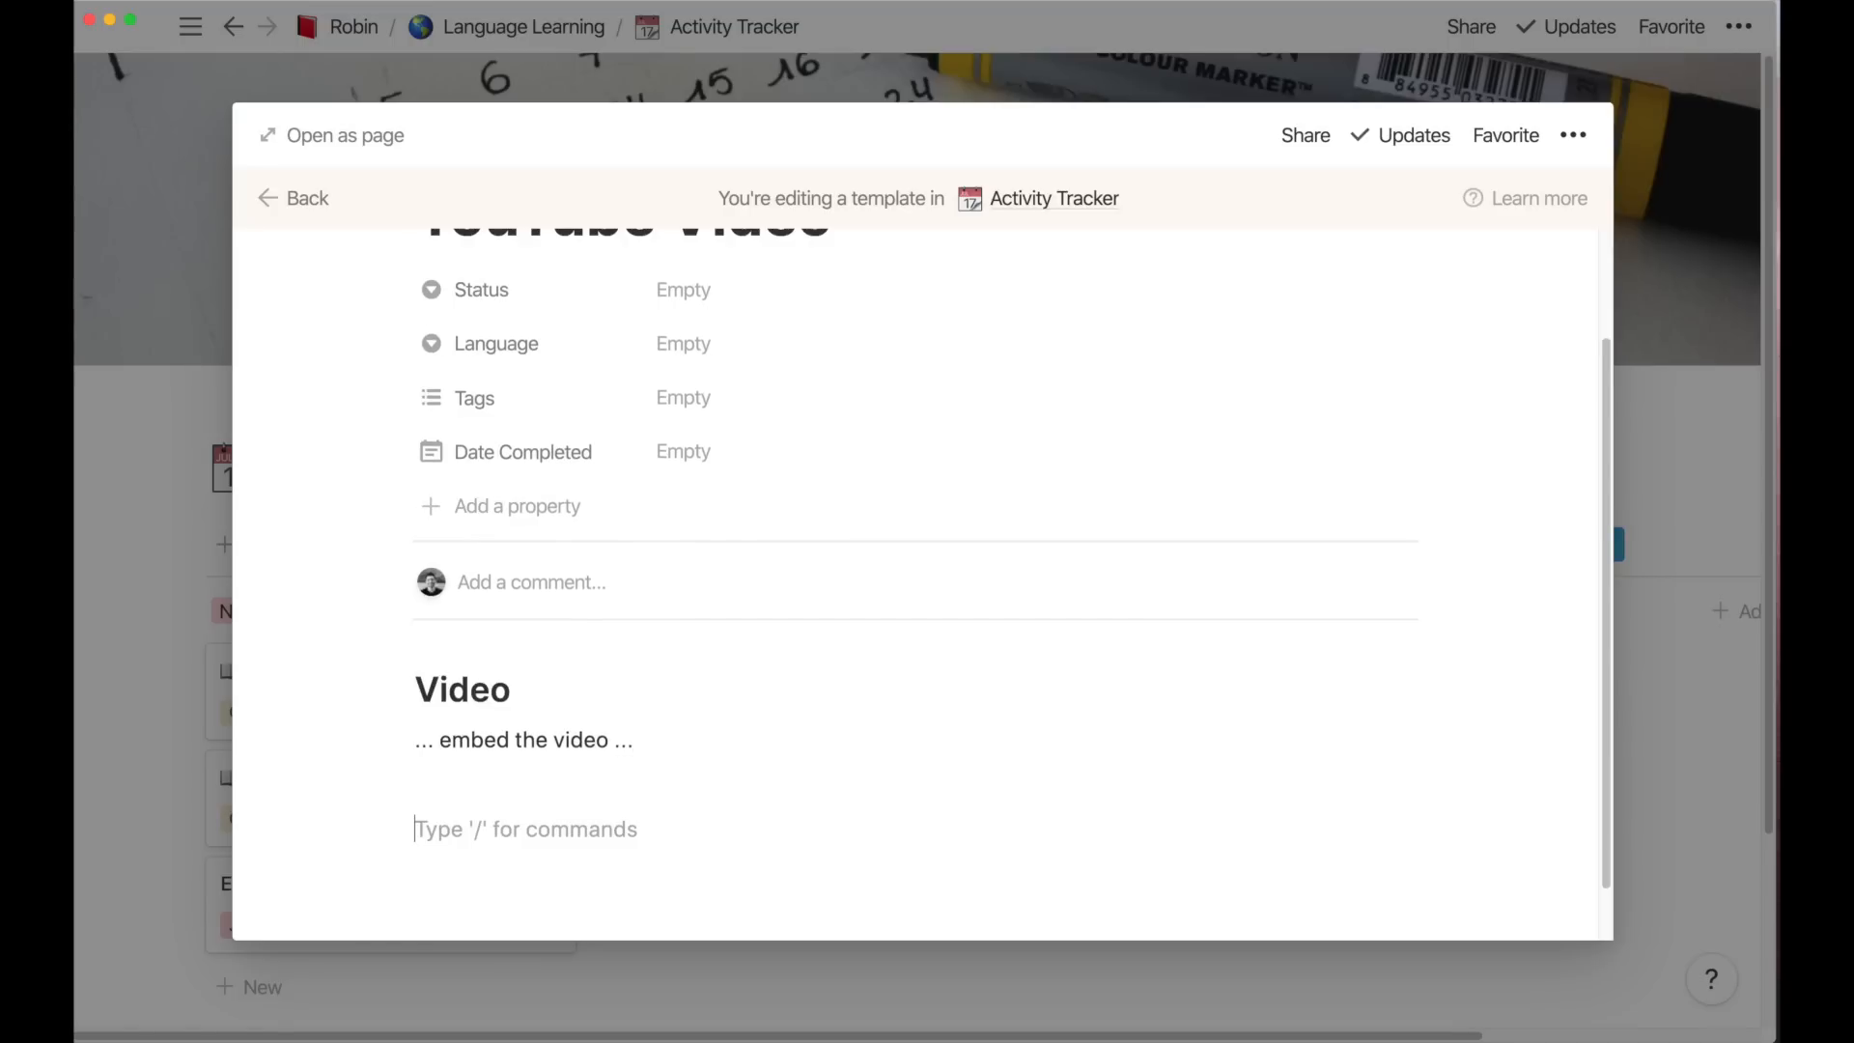
Insert an inline table titled "Key Words & Phrases" below the video placeholder and return from the template to the card
{"action": "type", "text": "/"}
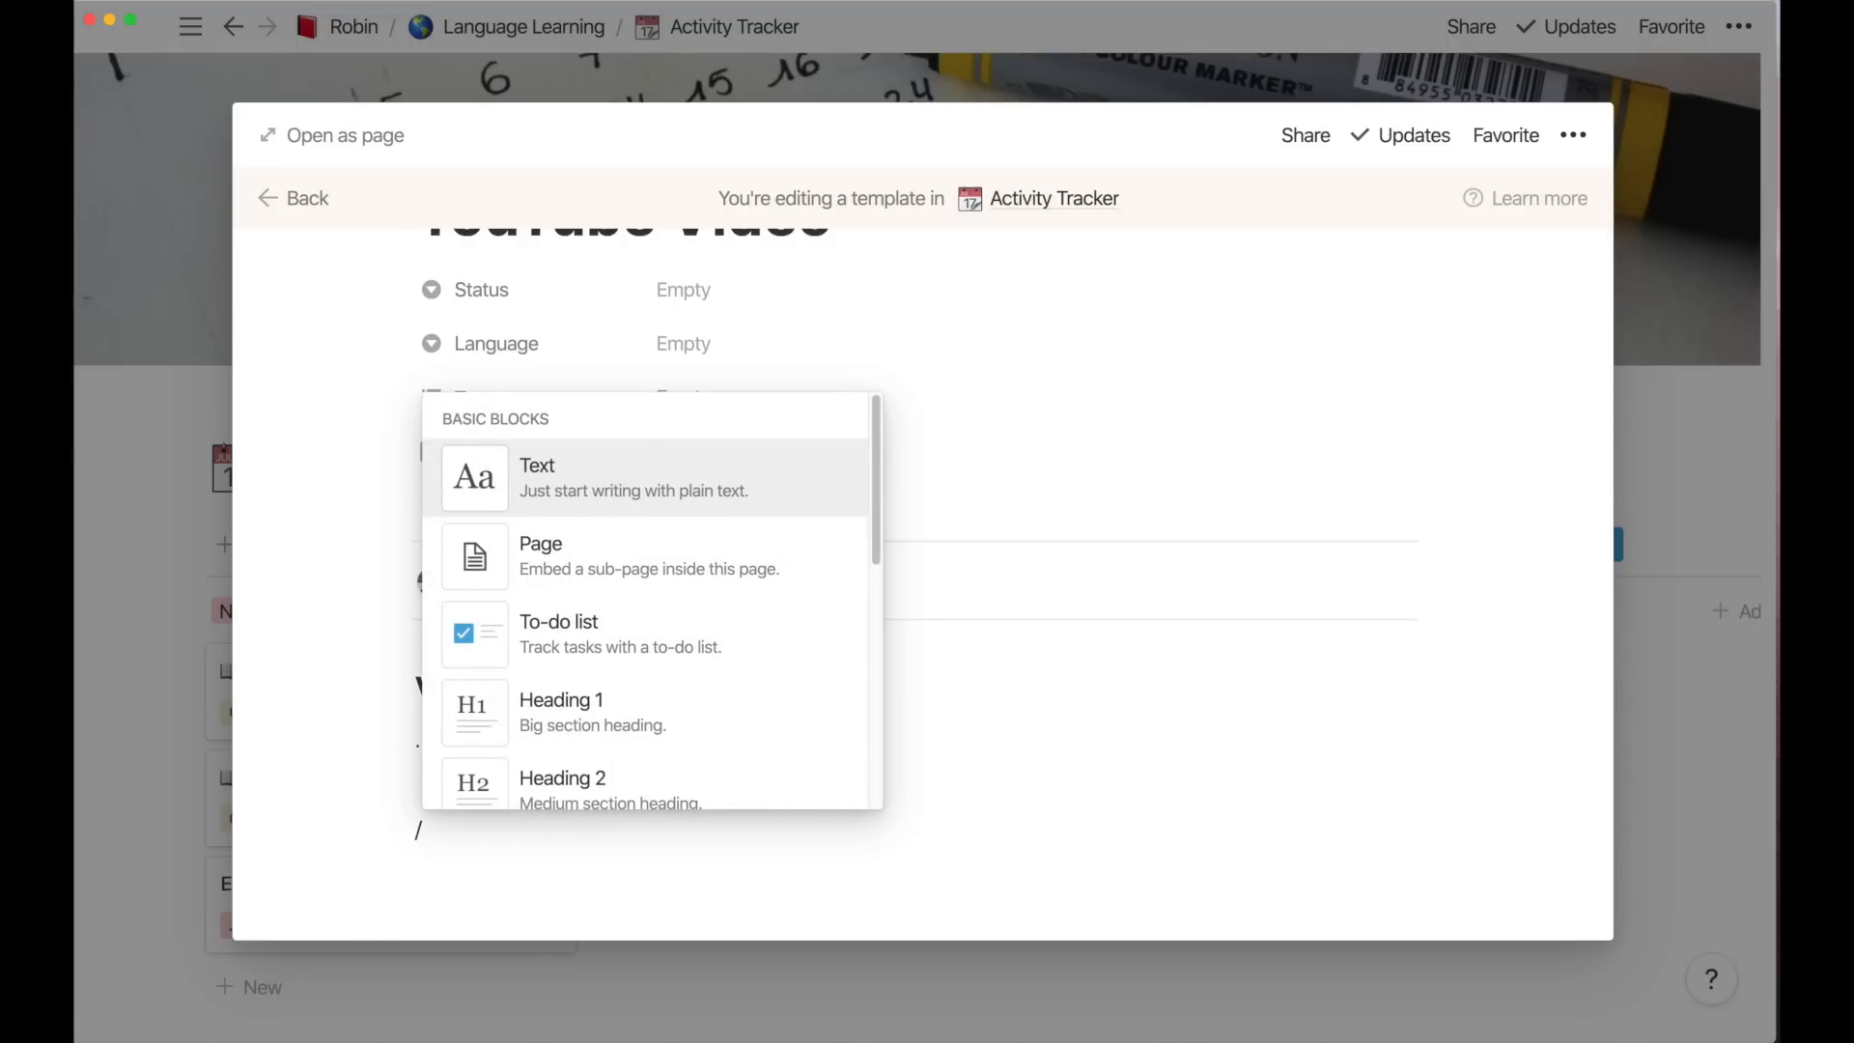
{"action": "type", "text": "tabl"}
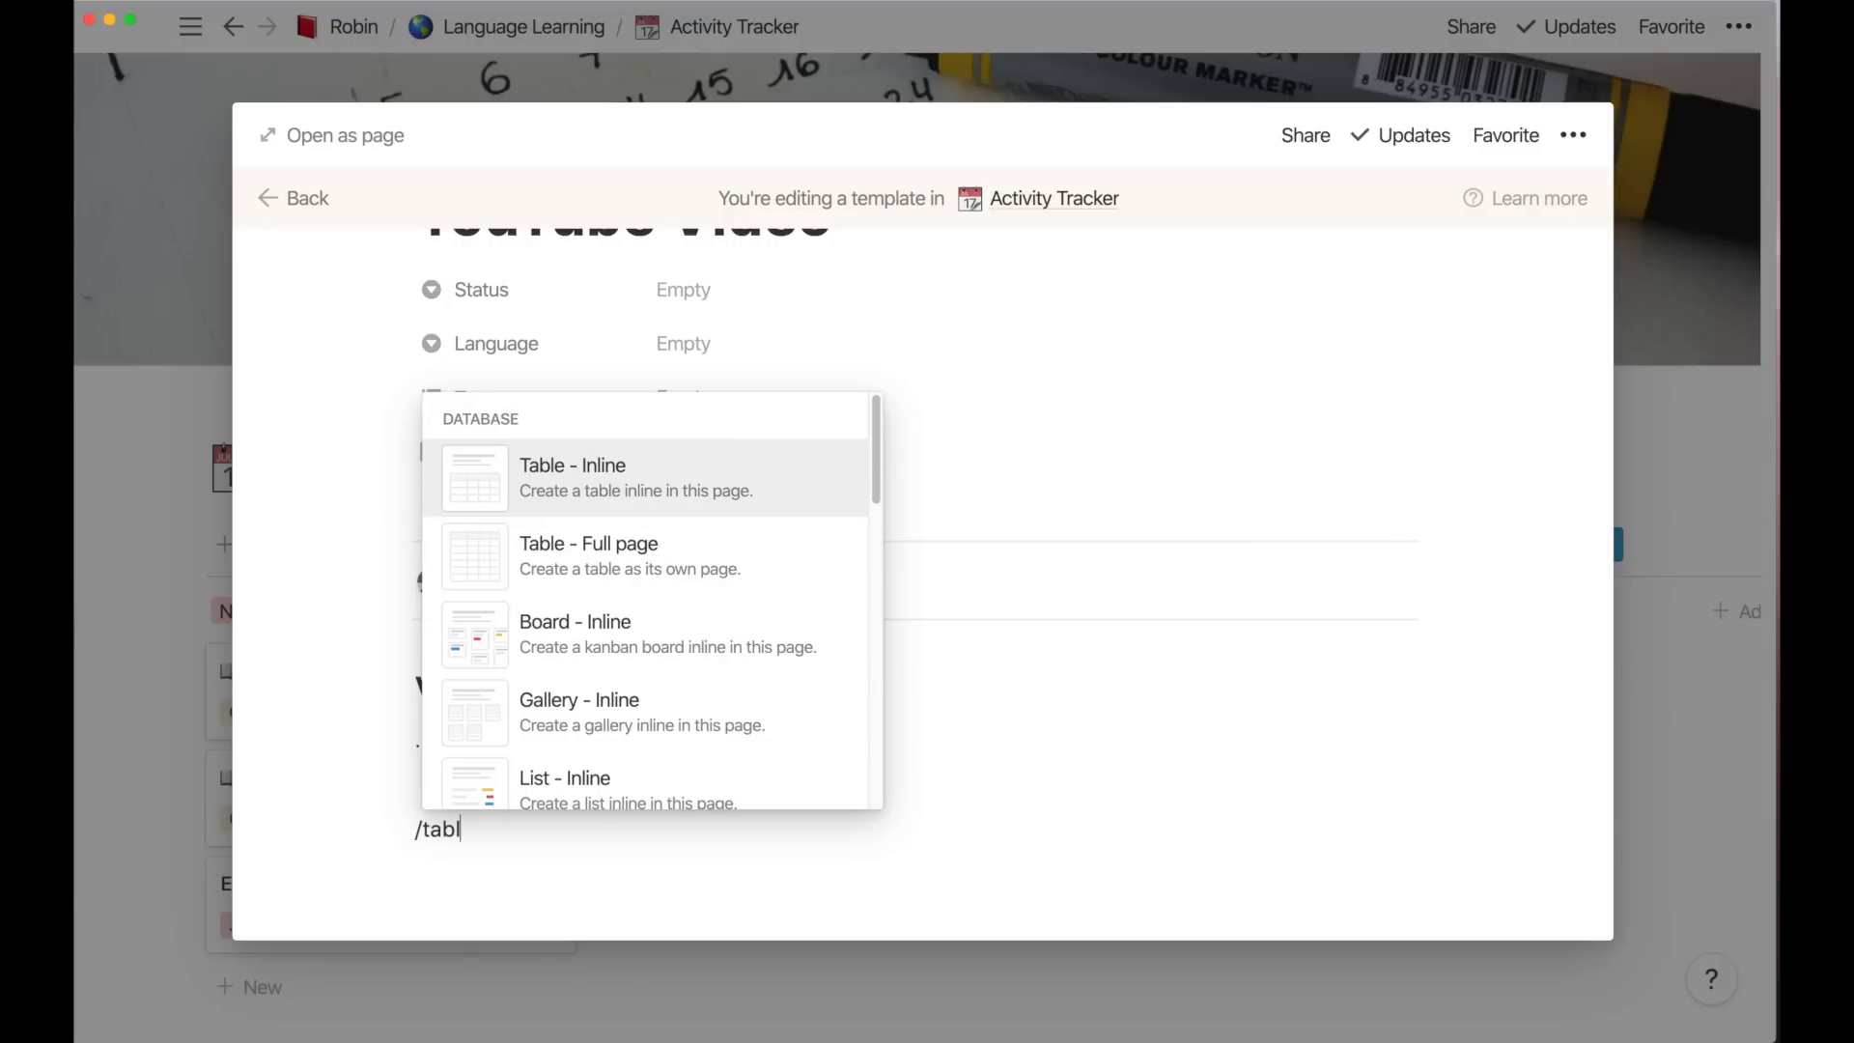
{"action": "key", "text": "Return"}
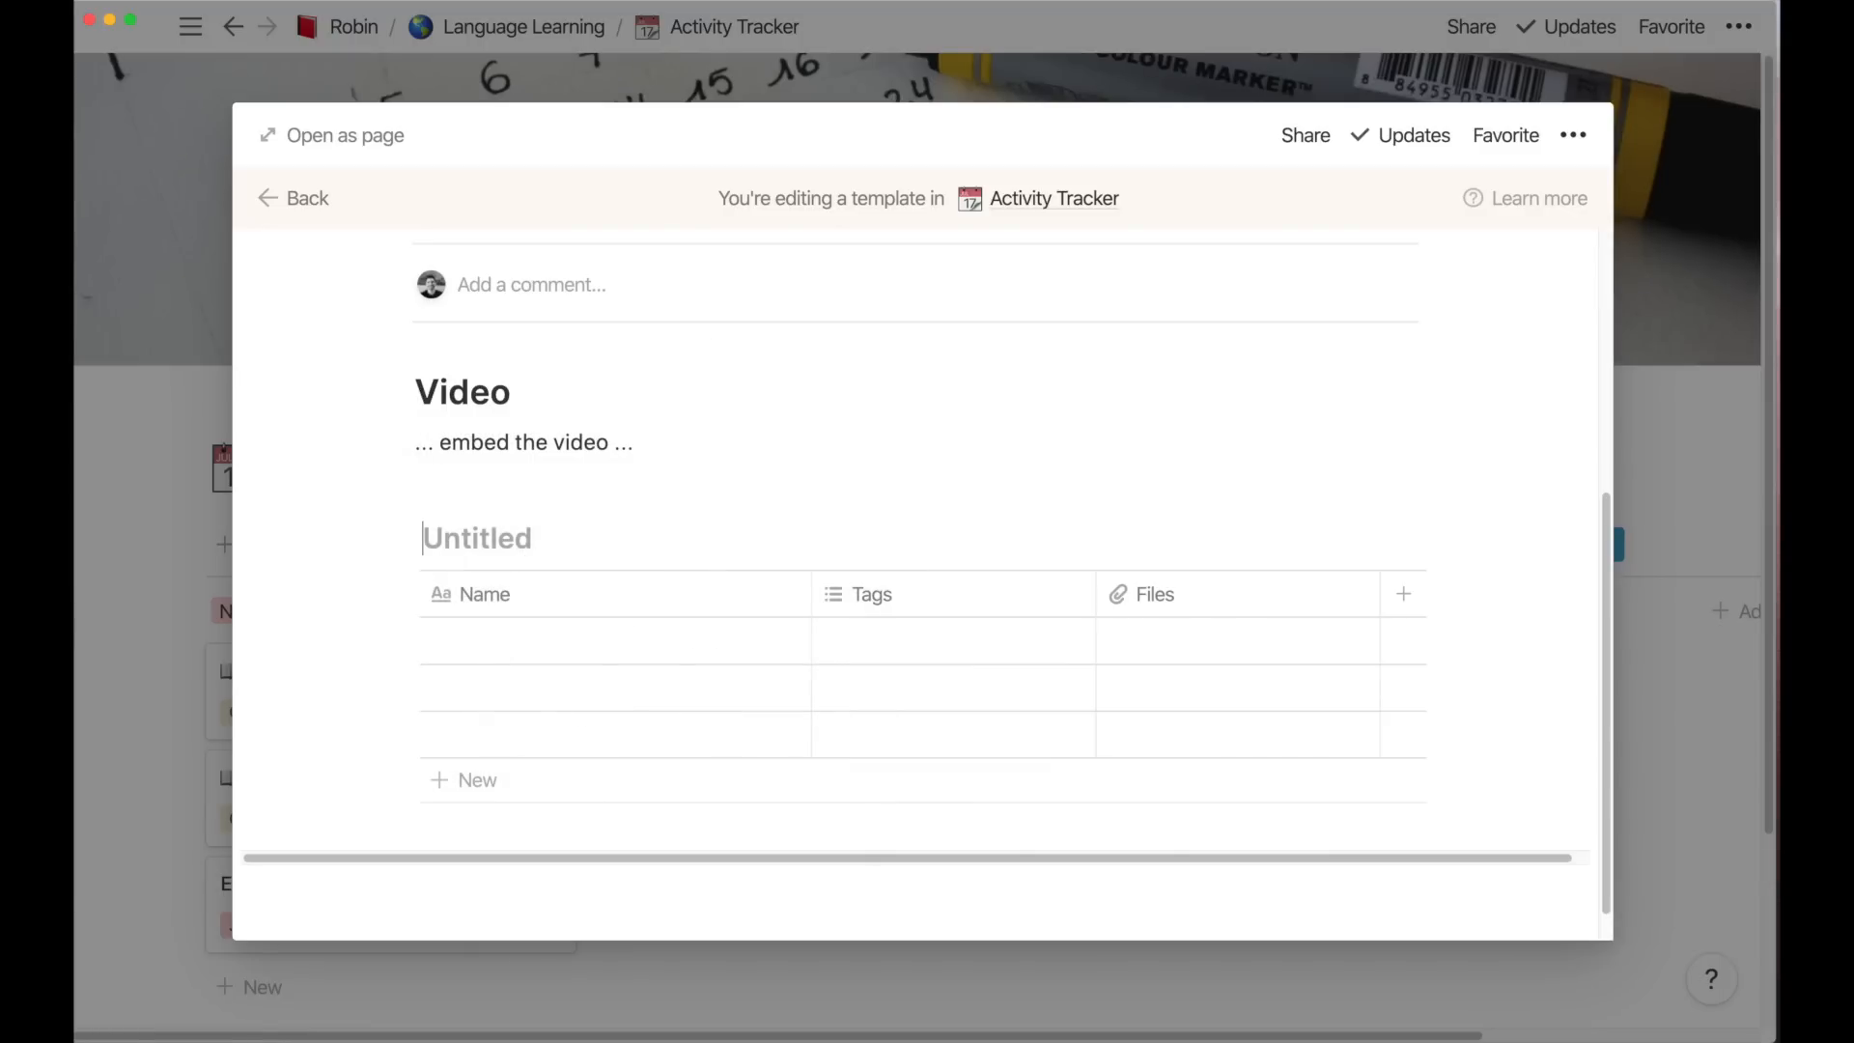
{"action": "type", "text": "Key Word"}
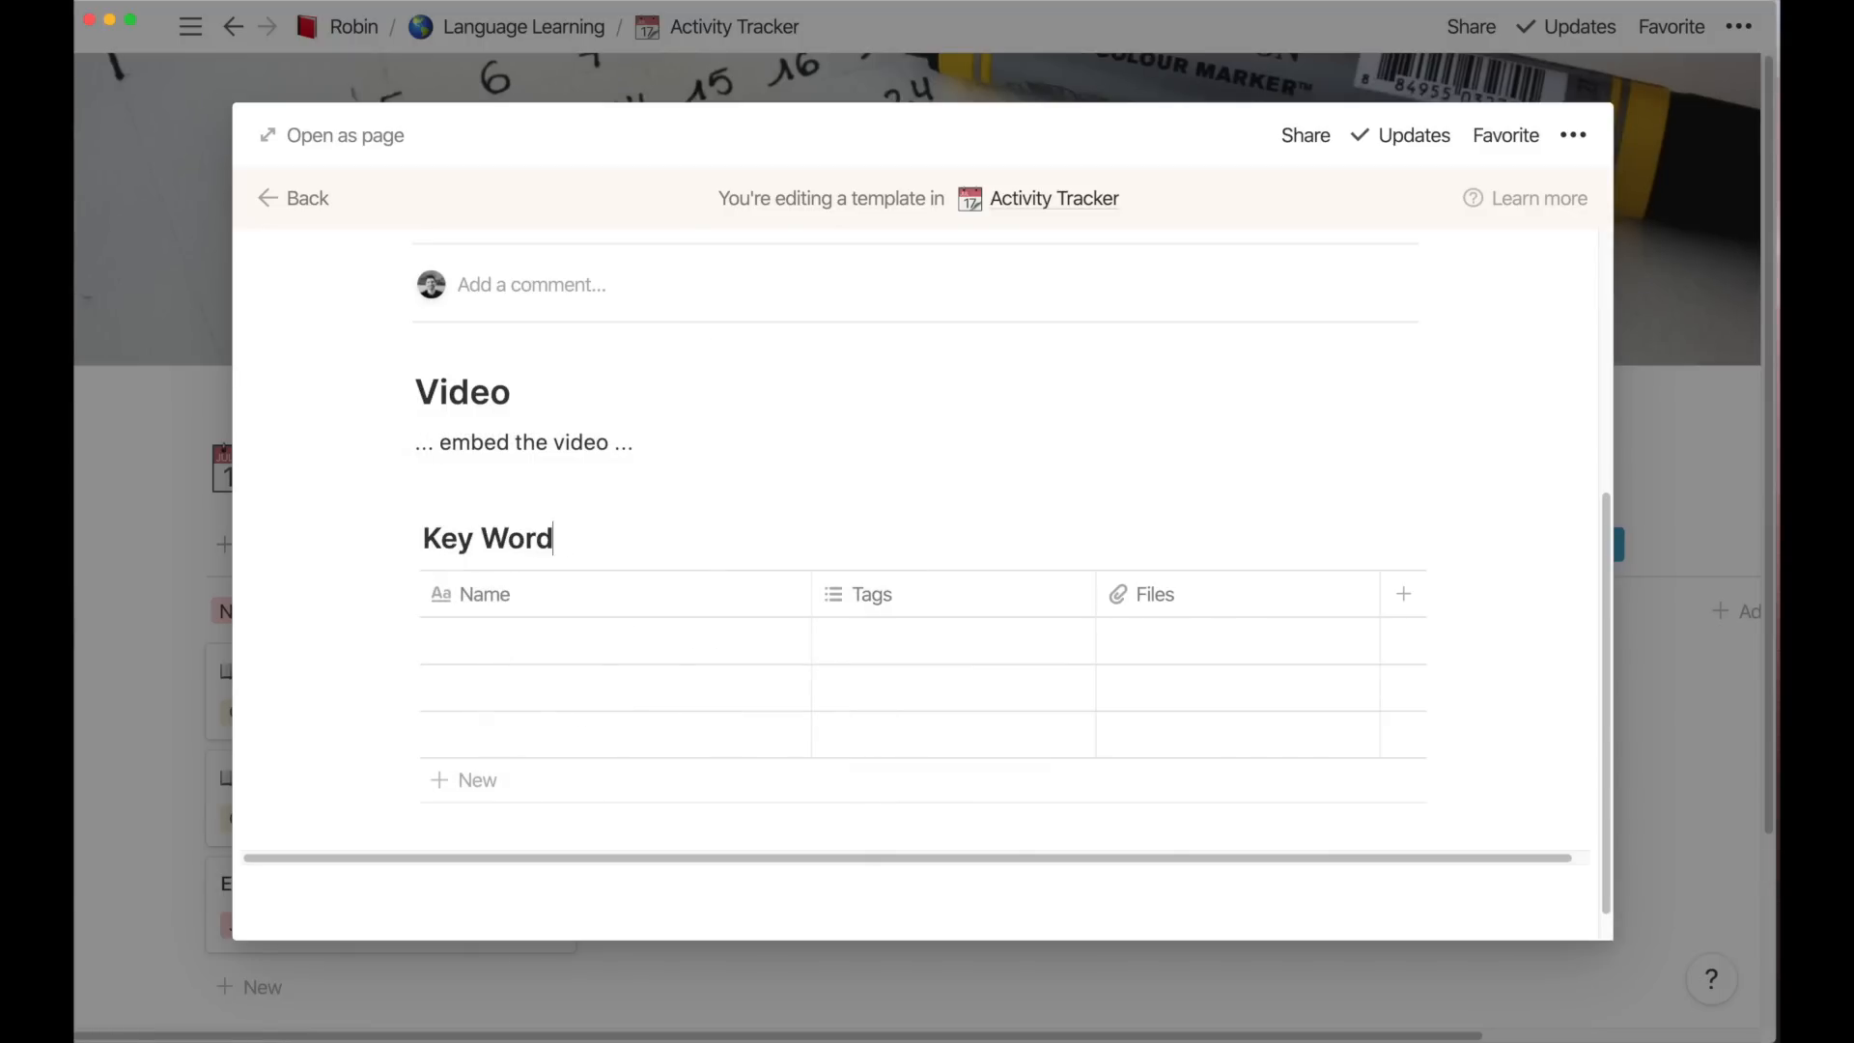
{"action": "type", "text": "s & Phrases"}
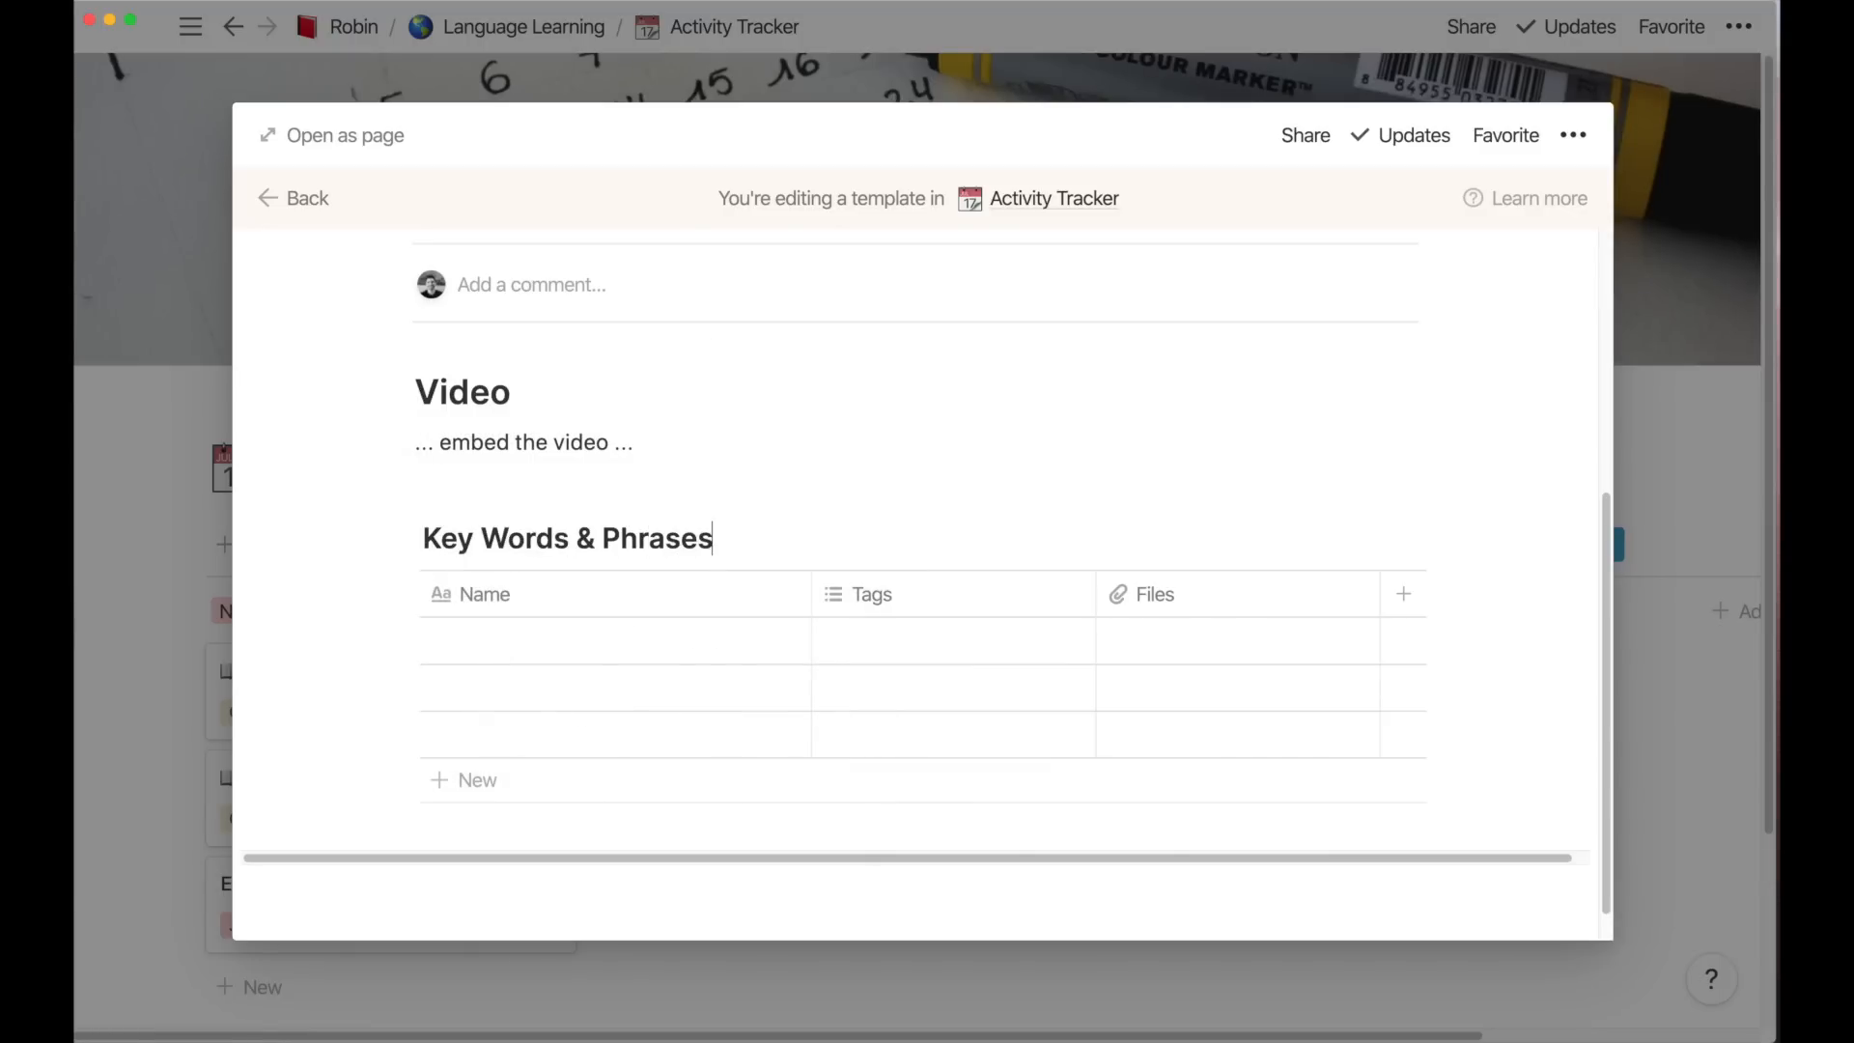
{"action": "scroll", "coordinate": [702, 673], "scroll_direction": "up", "scroll_amount": 3}
{"action": "scroll", "coordinate": [701, 672], "scroll_direction": "up", "scroll_amount": 3}
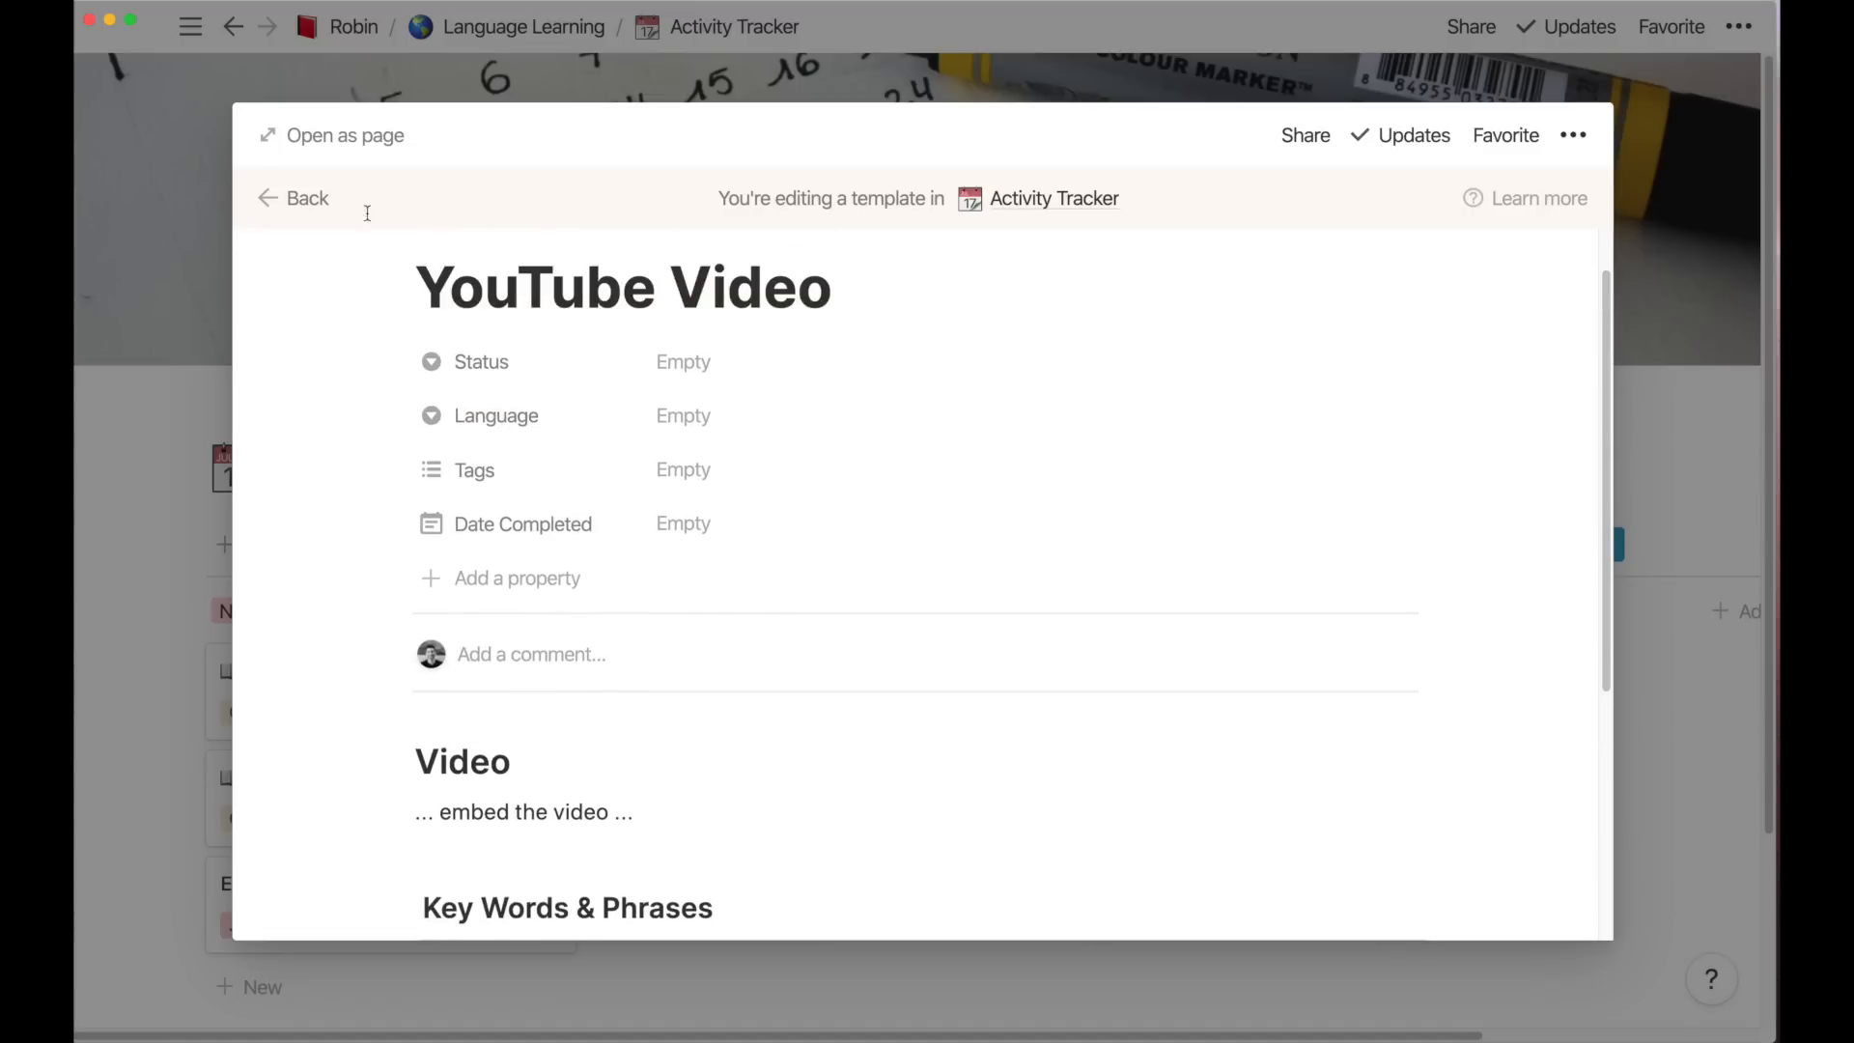
{"action": "left_click", "coordinate": [292, 198]}
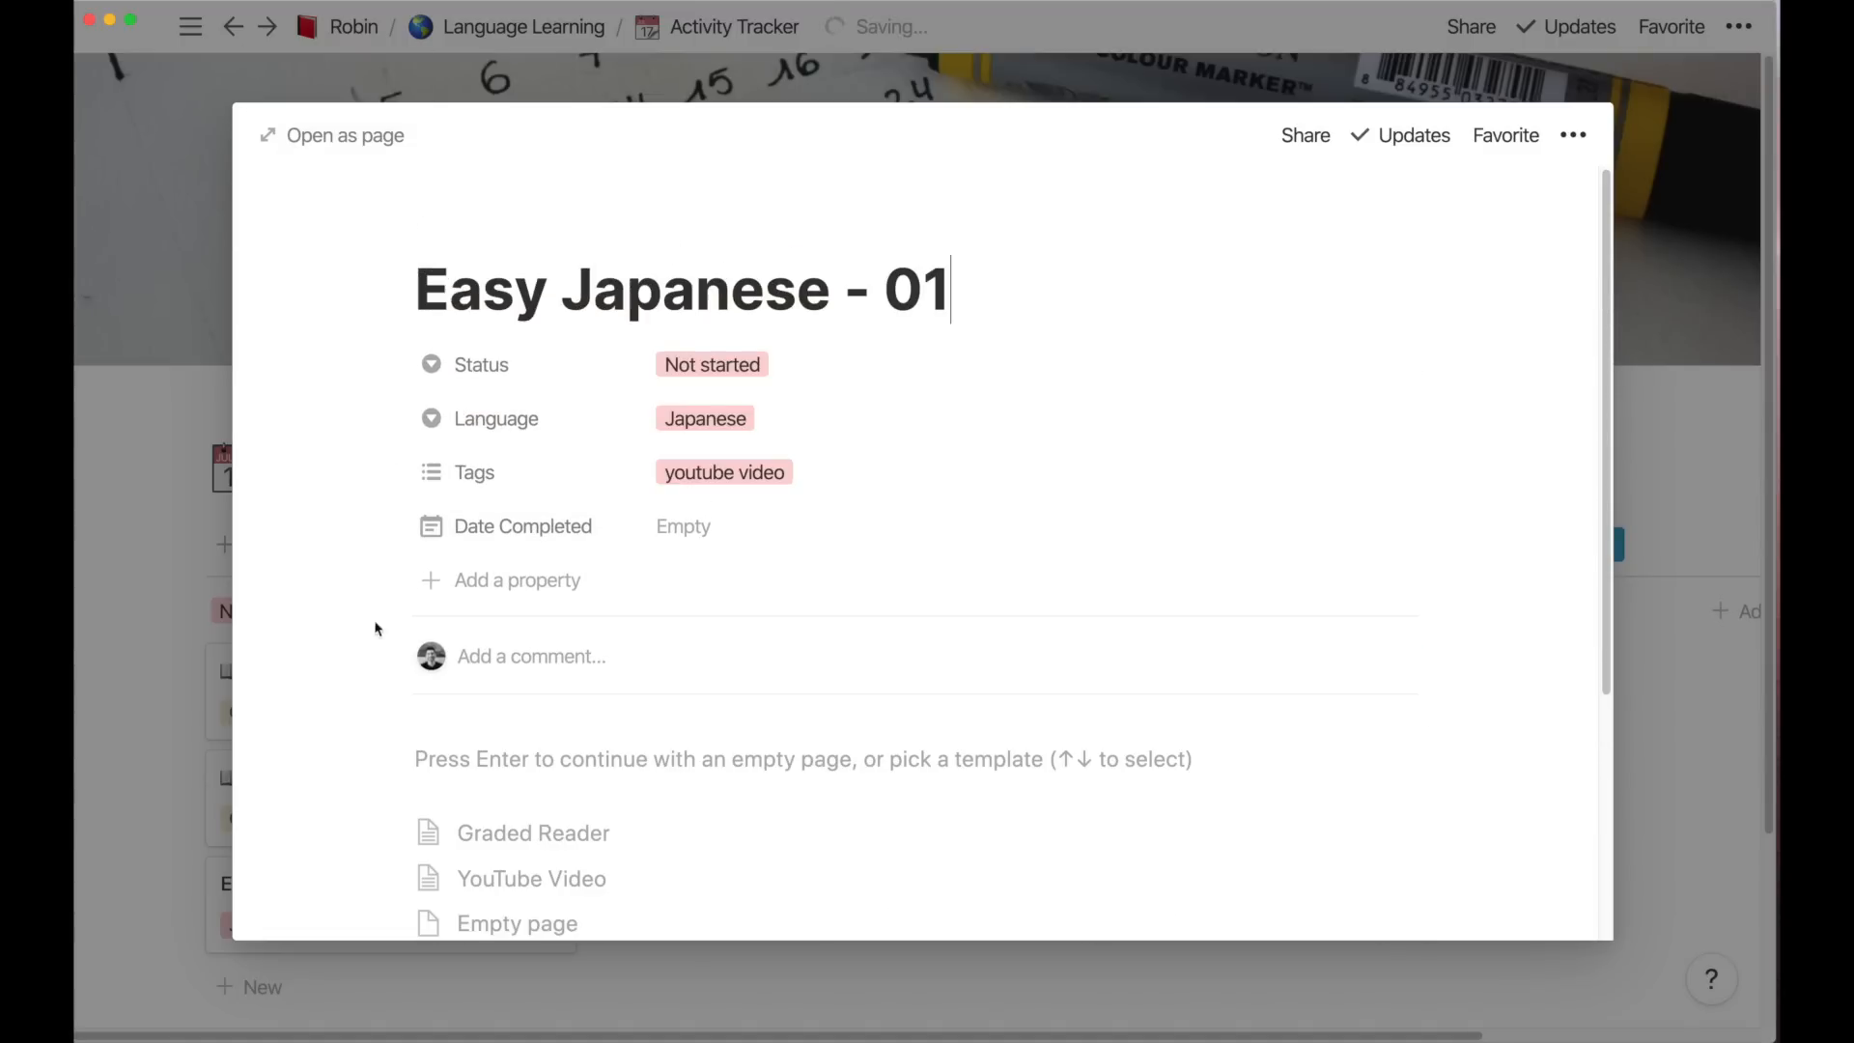
Apply the YouTube Video template to the Easy Japanese - 01 card
{"action": "left_click", "coordinate": [488, 870]}
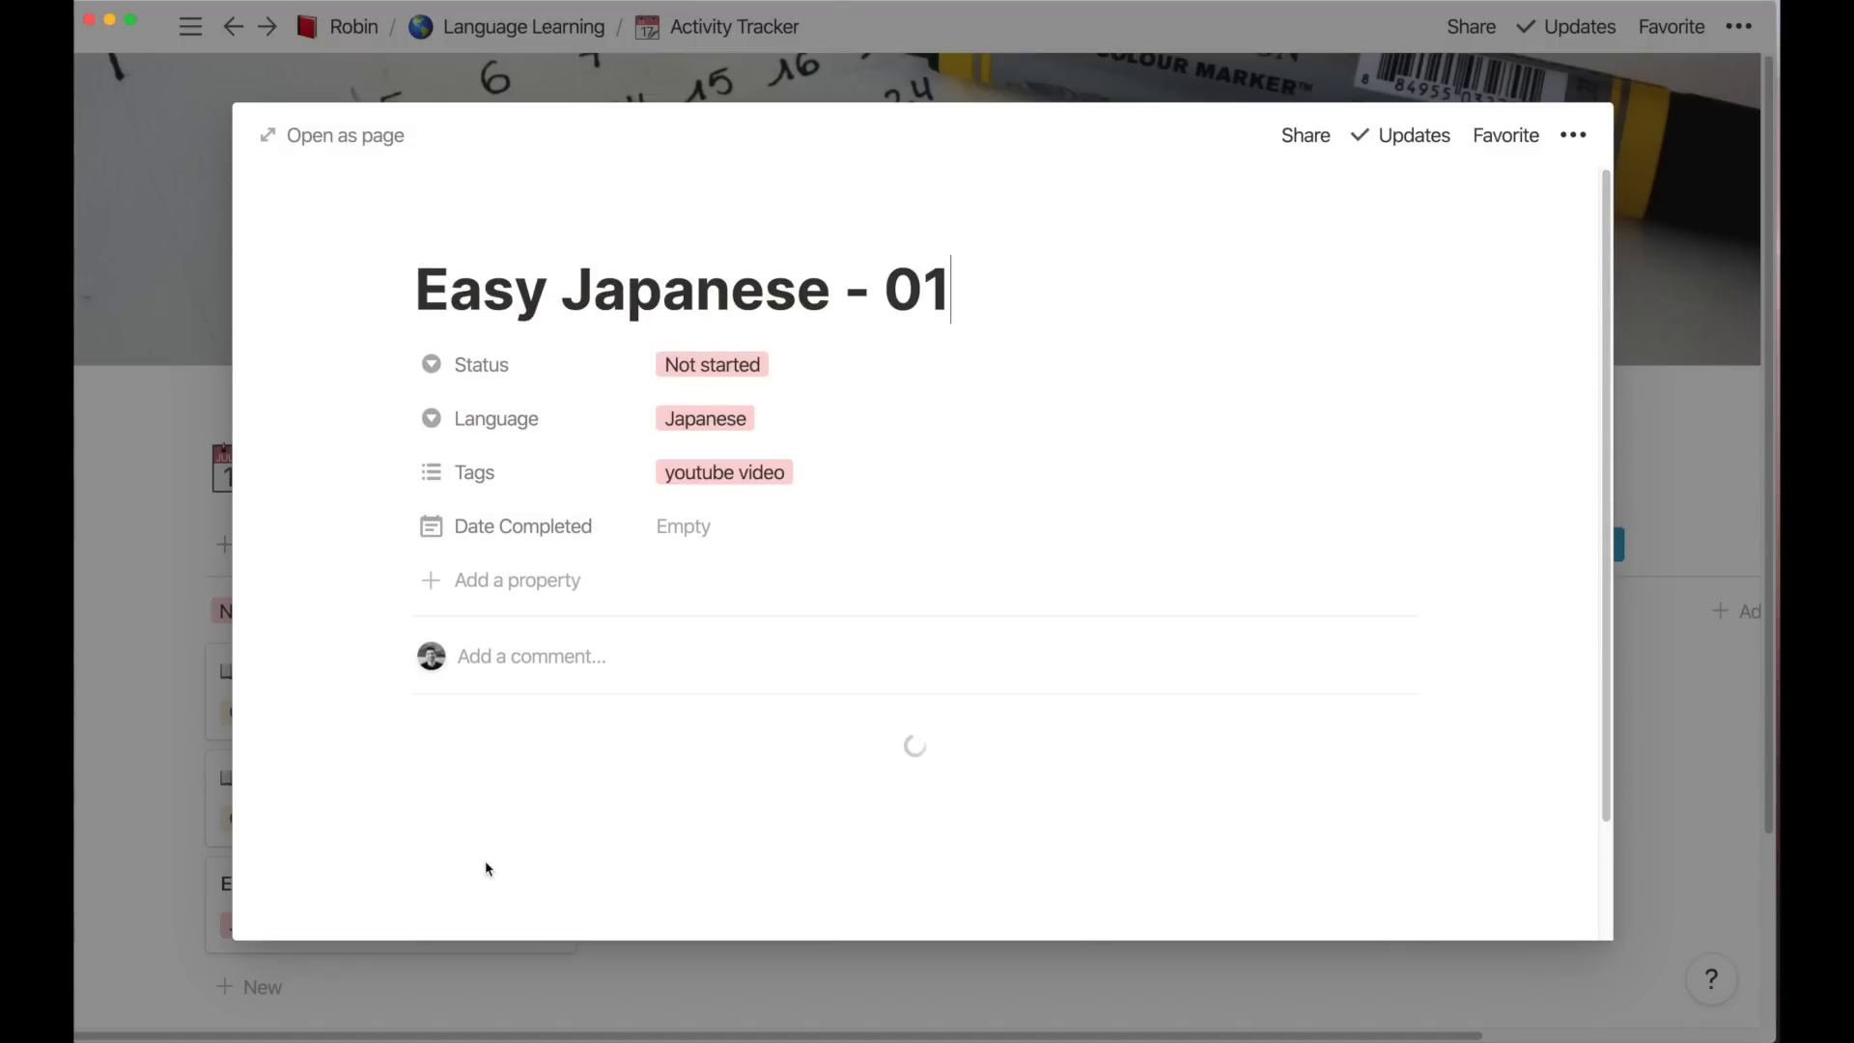
{"action": "scroll", "coordinate": [487, 869], "scroll_direction": "down", "scroll_amount": 4}
{"action": "scroll", "coordinate": [487, 870], "scroll_direction": "up", "scroll_amount": 4}
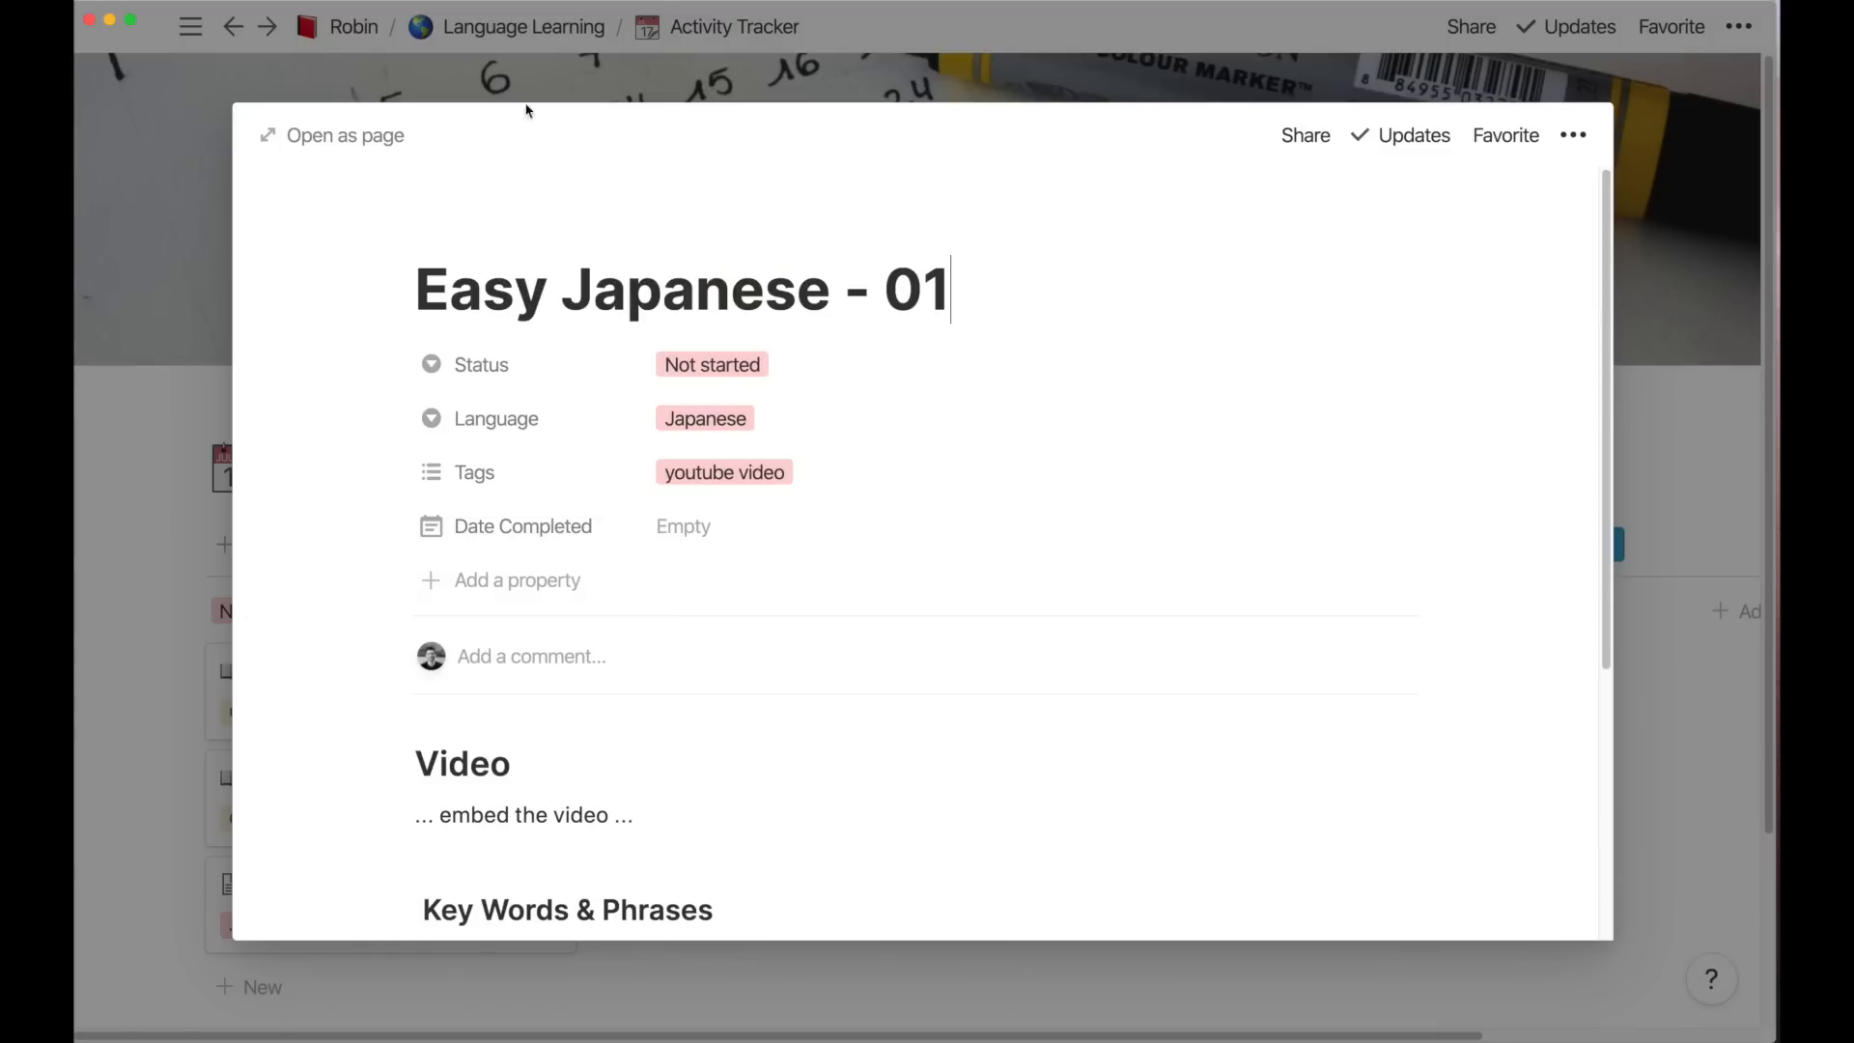
Give the Easy Japanese - 01 card a film projector icon, found by searching for "film", and close the card
{"action": "left_click", "coordinate": [459, 240]}
{"action": "left_click", "coordinate": [480, 332]}
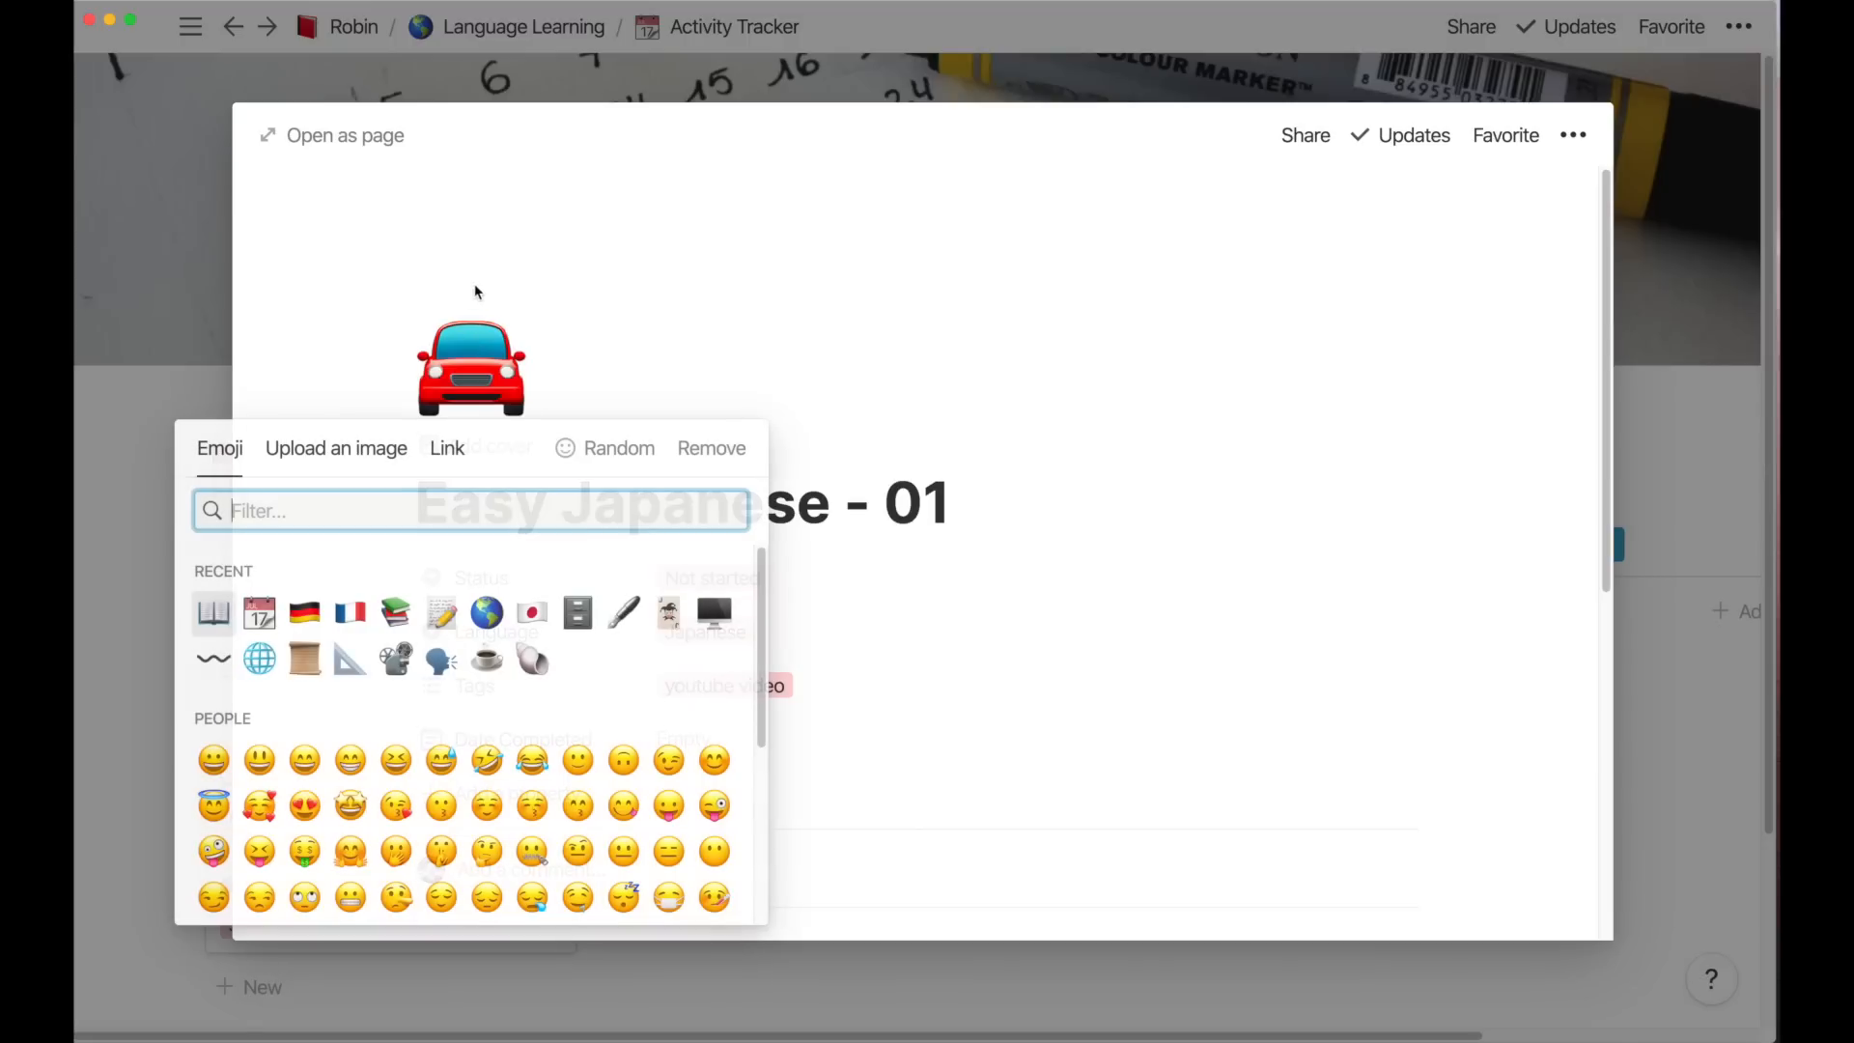
{"action": "type", "text": "film"}
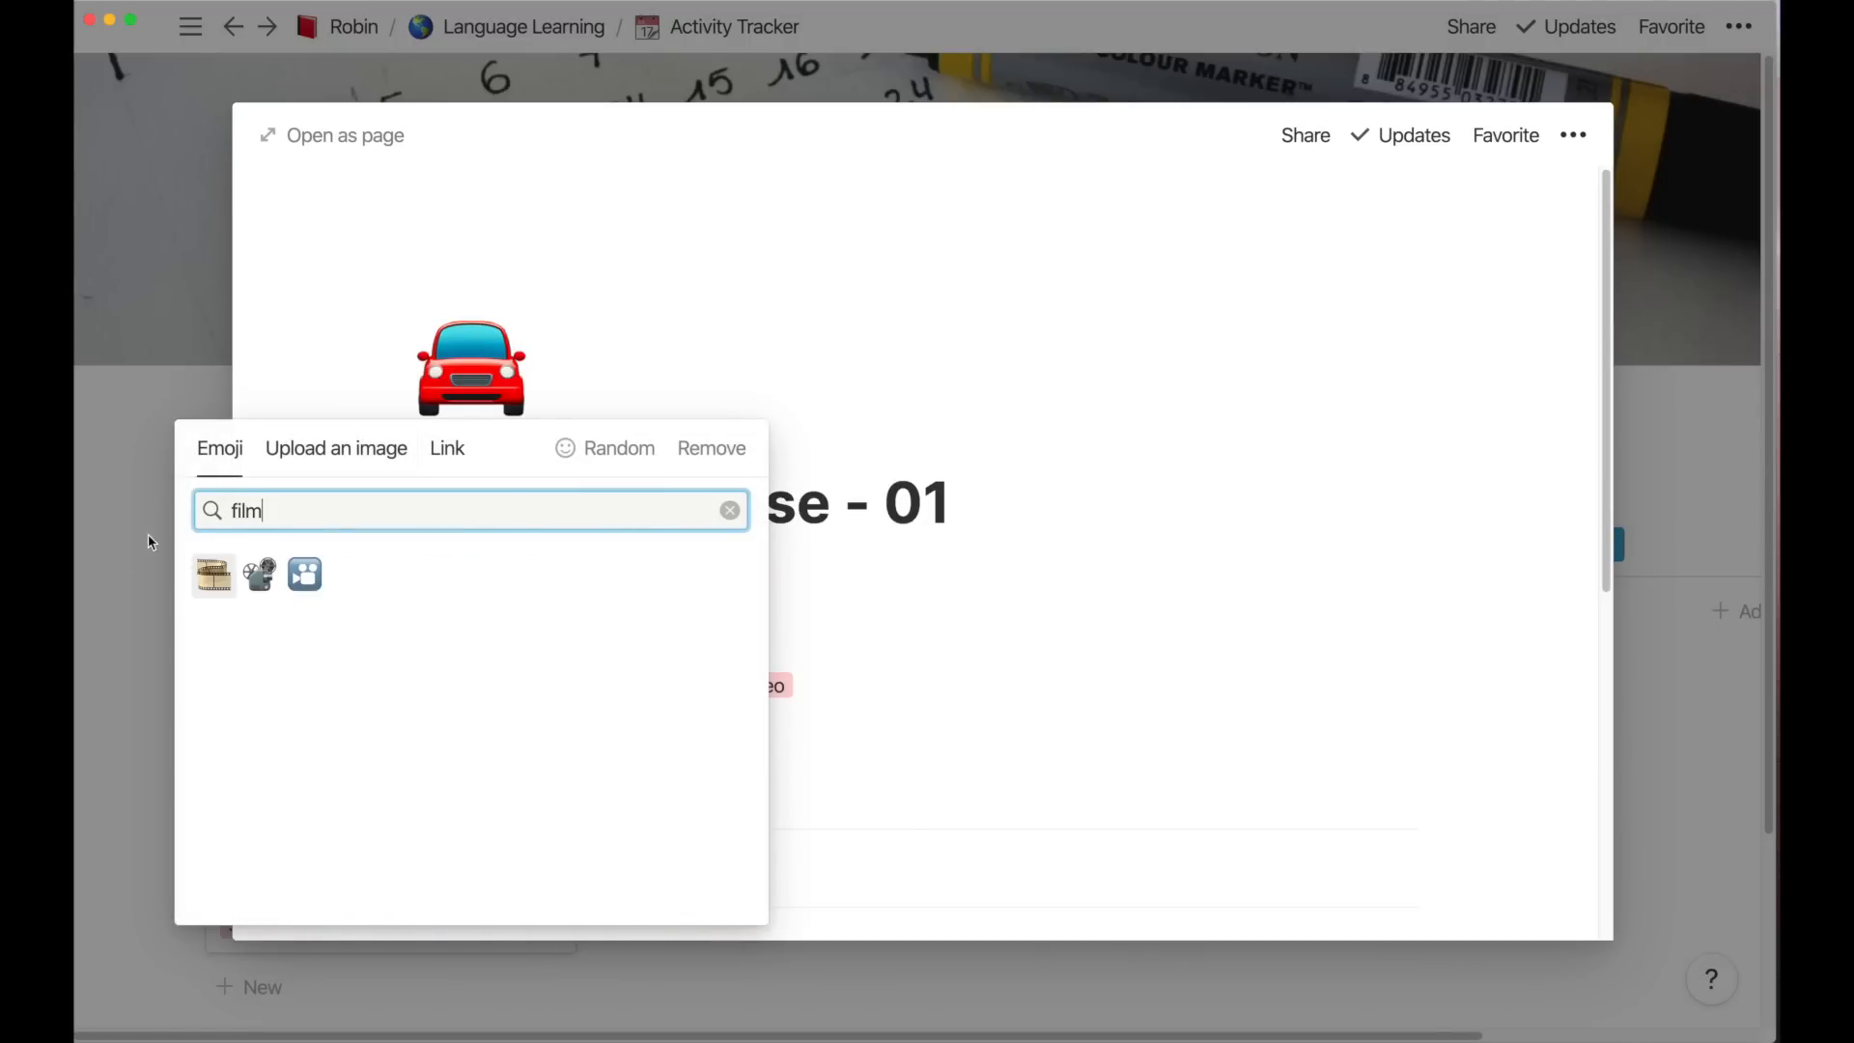
{"action": "left_click", "coordinate": [257, 574]}
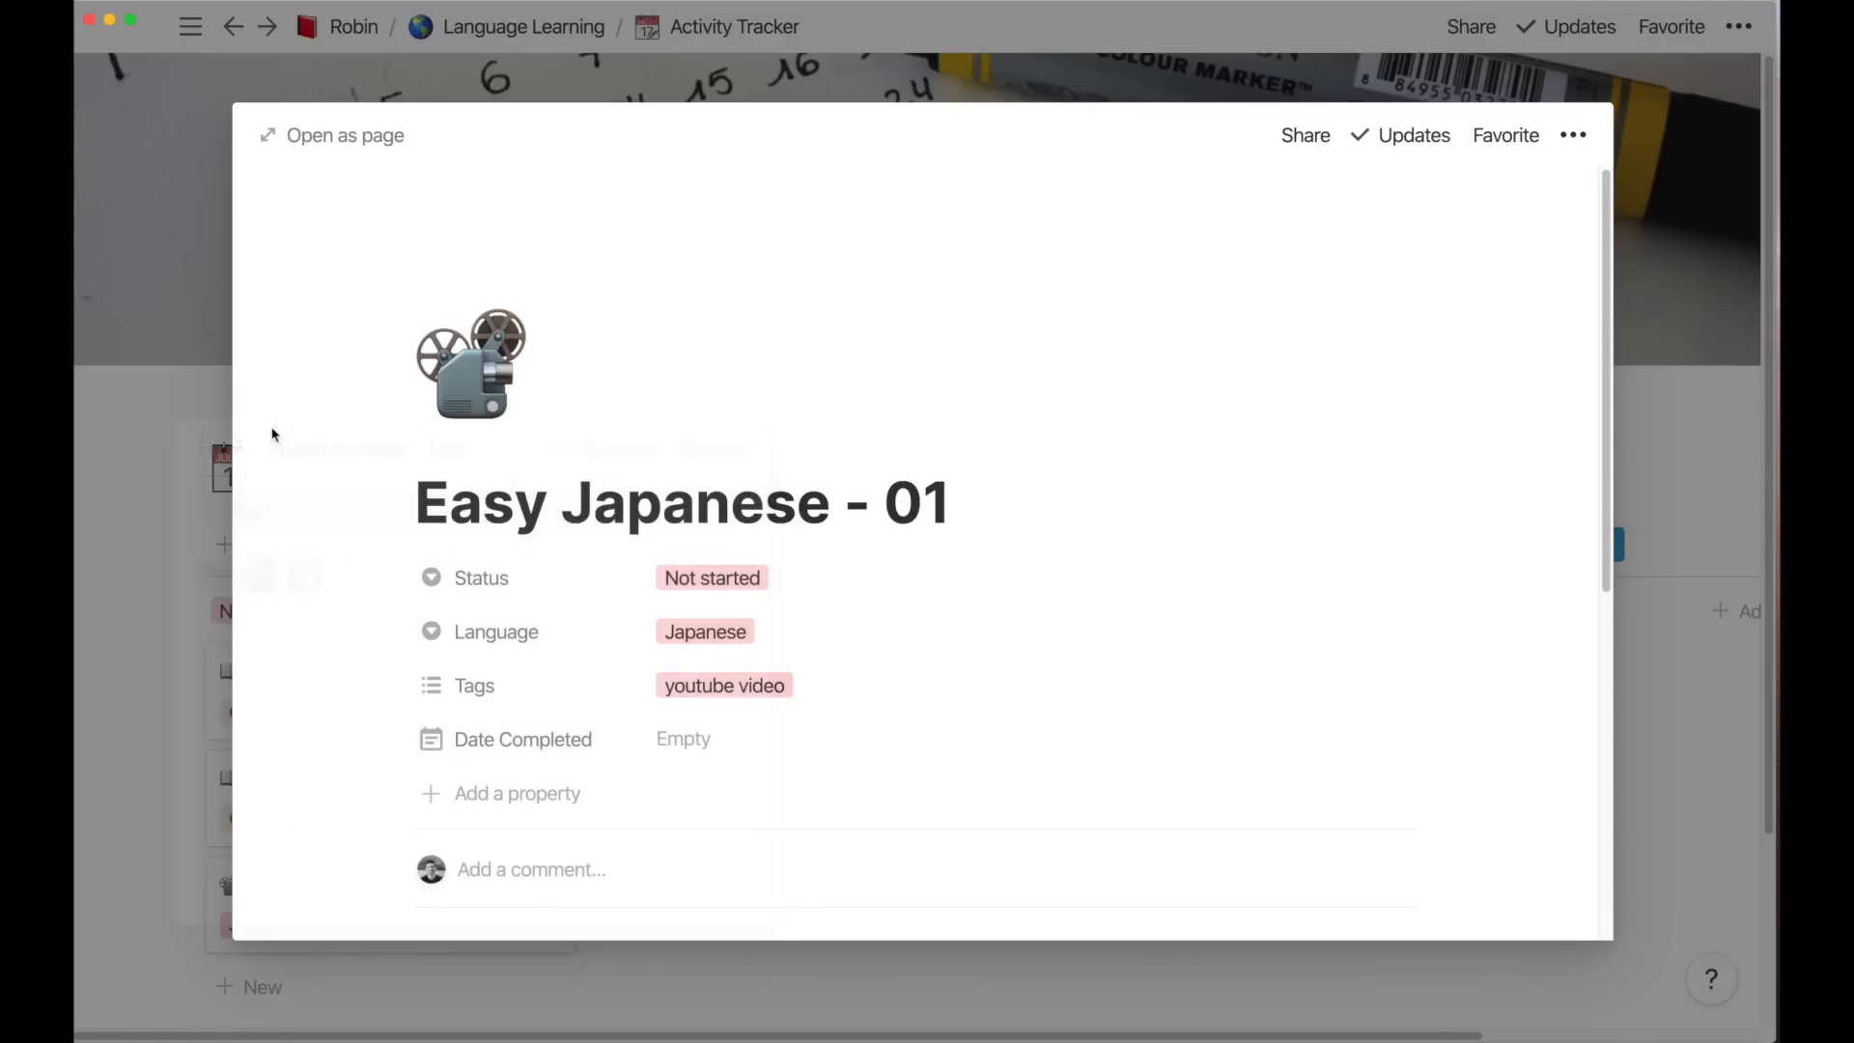
{"action": "left_click", "coordinate": [121, 452]}
Show the Date Completed and Tags properties on the Activity Tracker's board cards
{"action": "scroll", "coordinate": [367, 734], "scroll_direction": "down", "scroll_amount": 2}
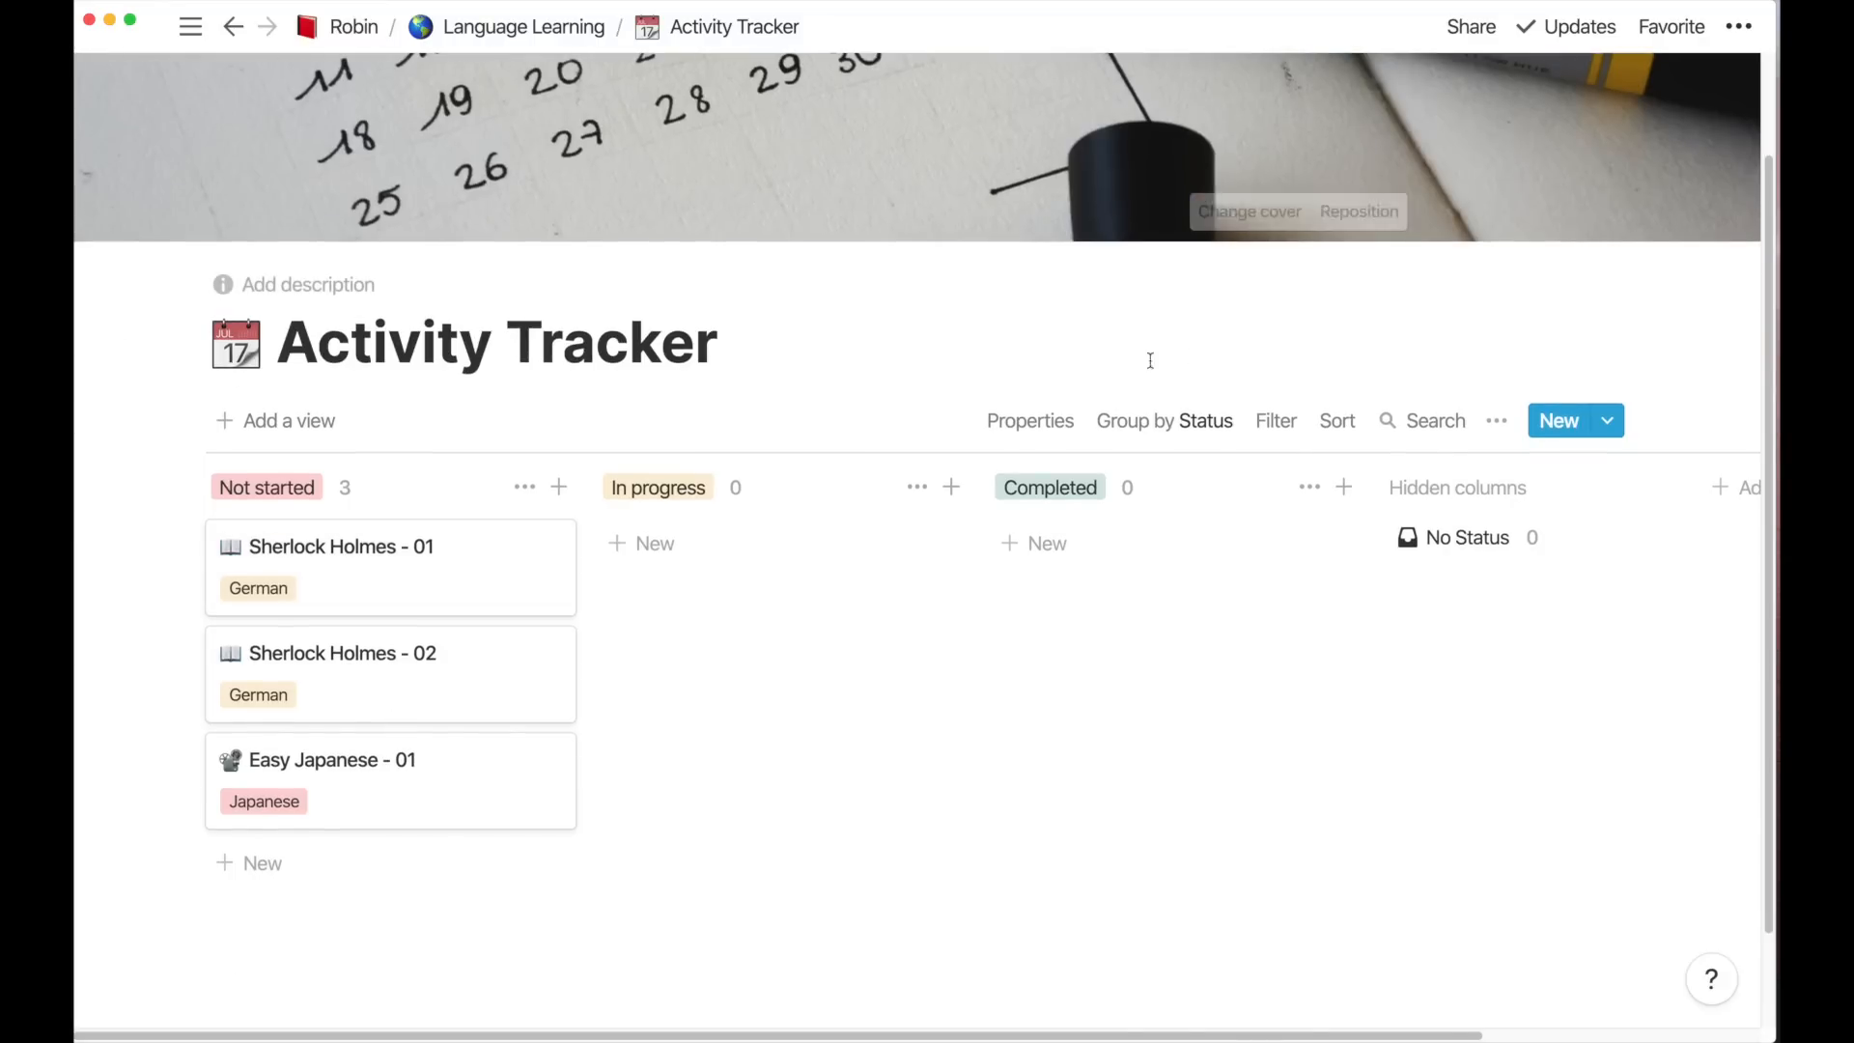
{"action": "left_click", "coordinate": [1022, 422]}
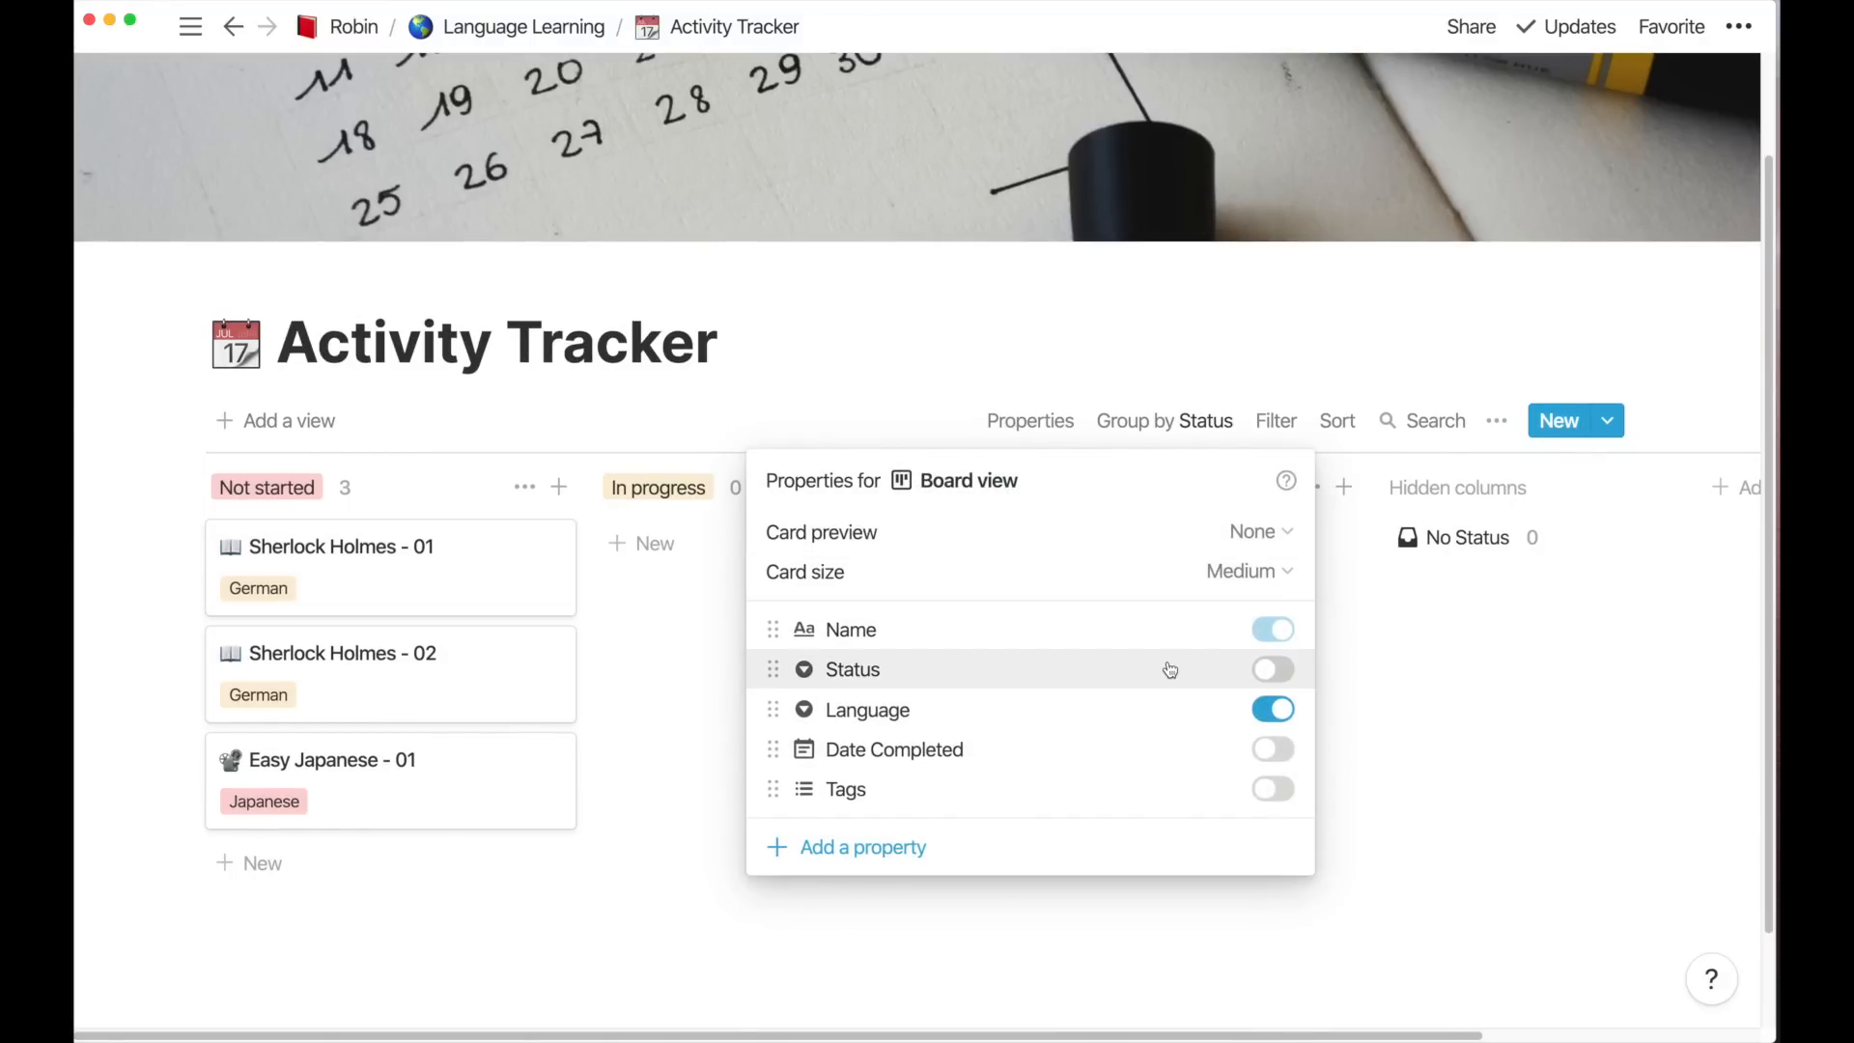
{"action": "left_click", "coordinate": [1279, 791]}
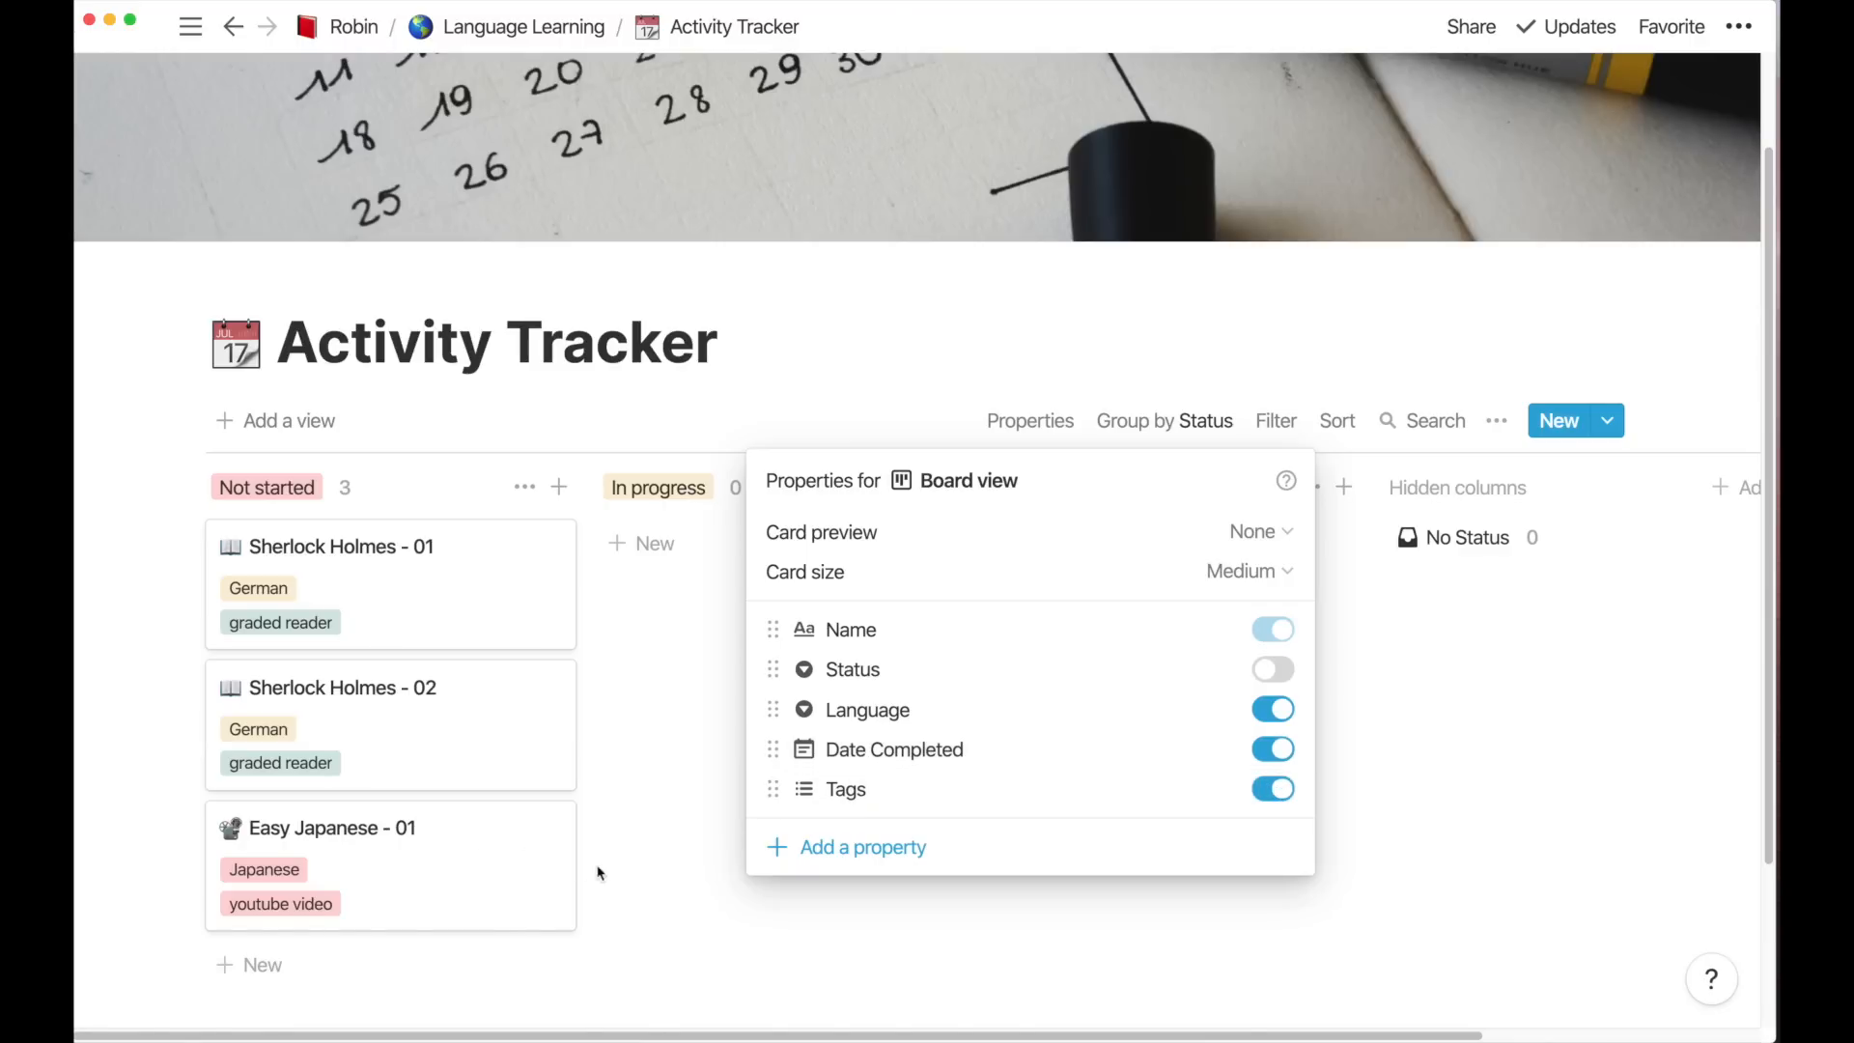
{"action": "left_click", "coordinate": [633, 842]}
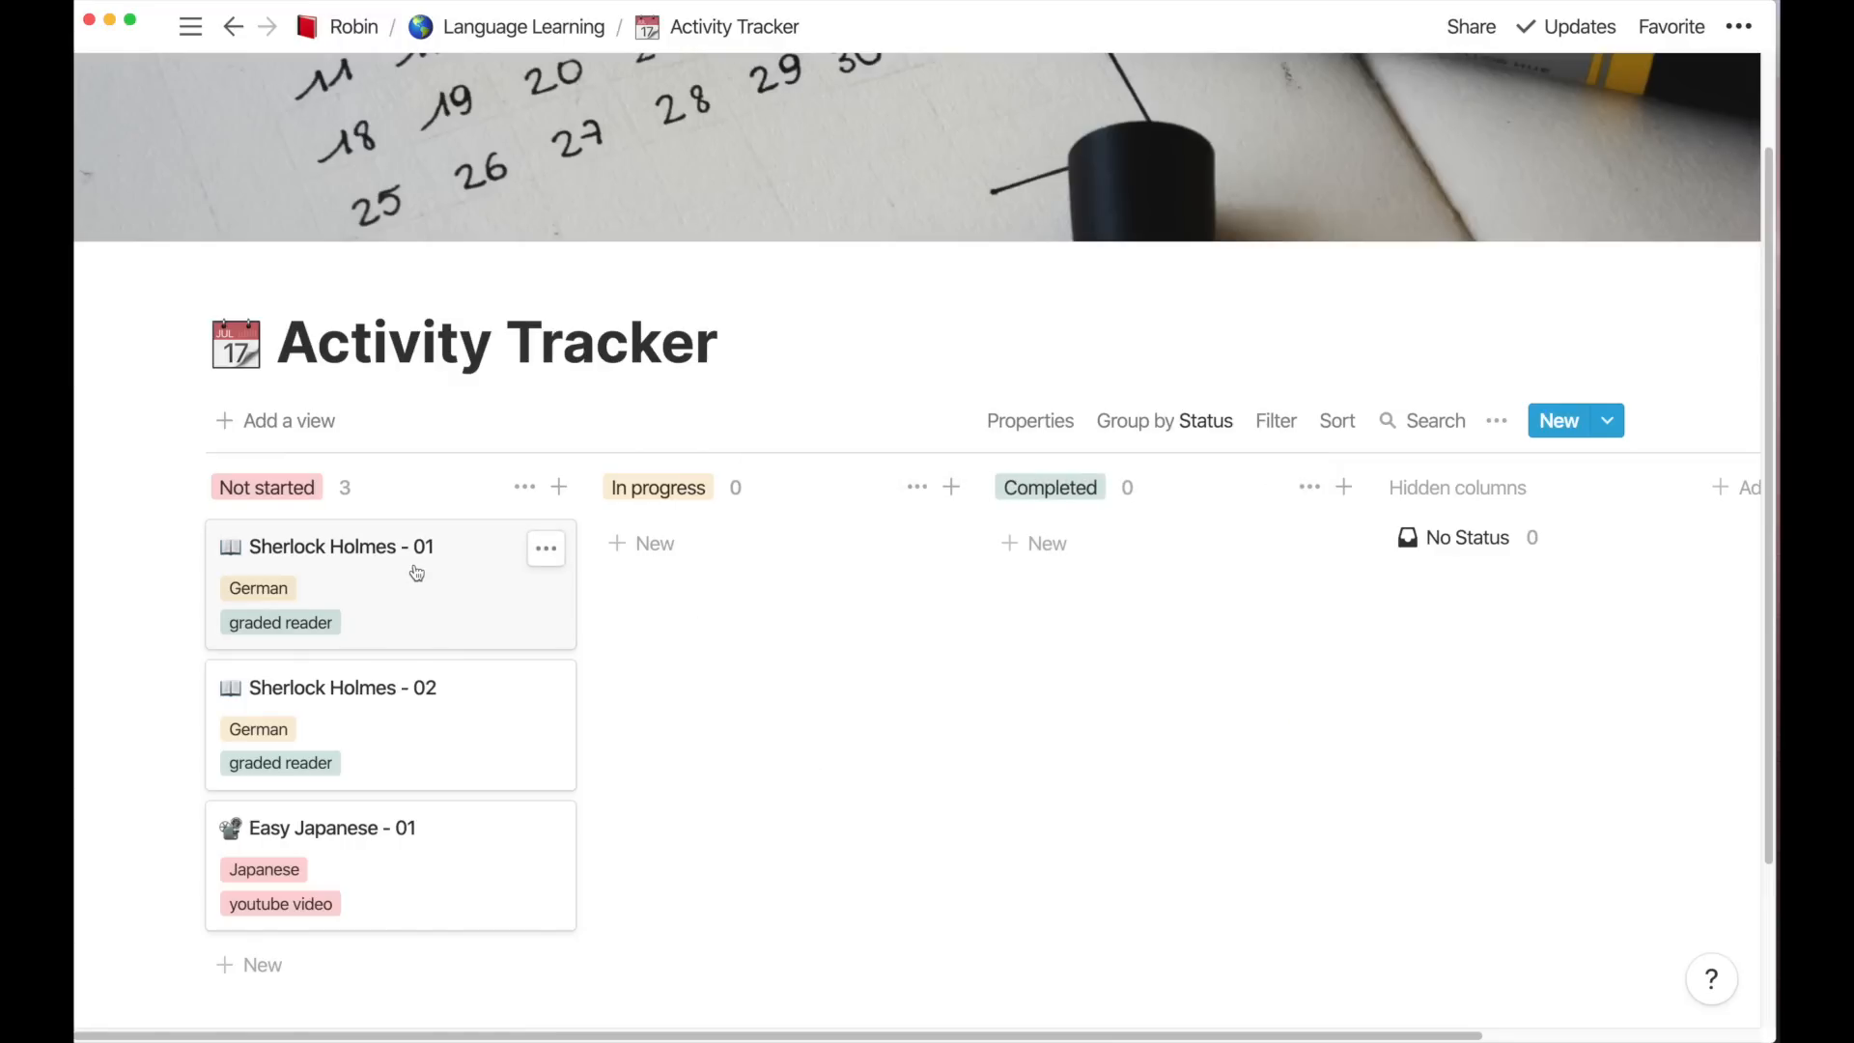
Set the Easy Japanese - 01 card's Status to Completed and its Date Completed to Sep 1, 2020, and close it
{"action": "left_click", "coordinate": [386, 840]}
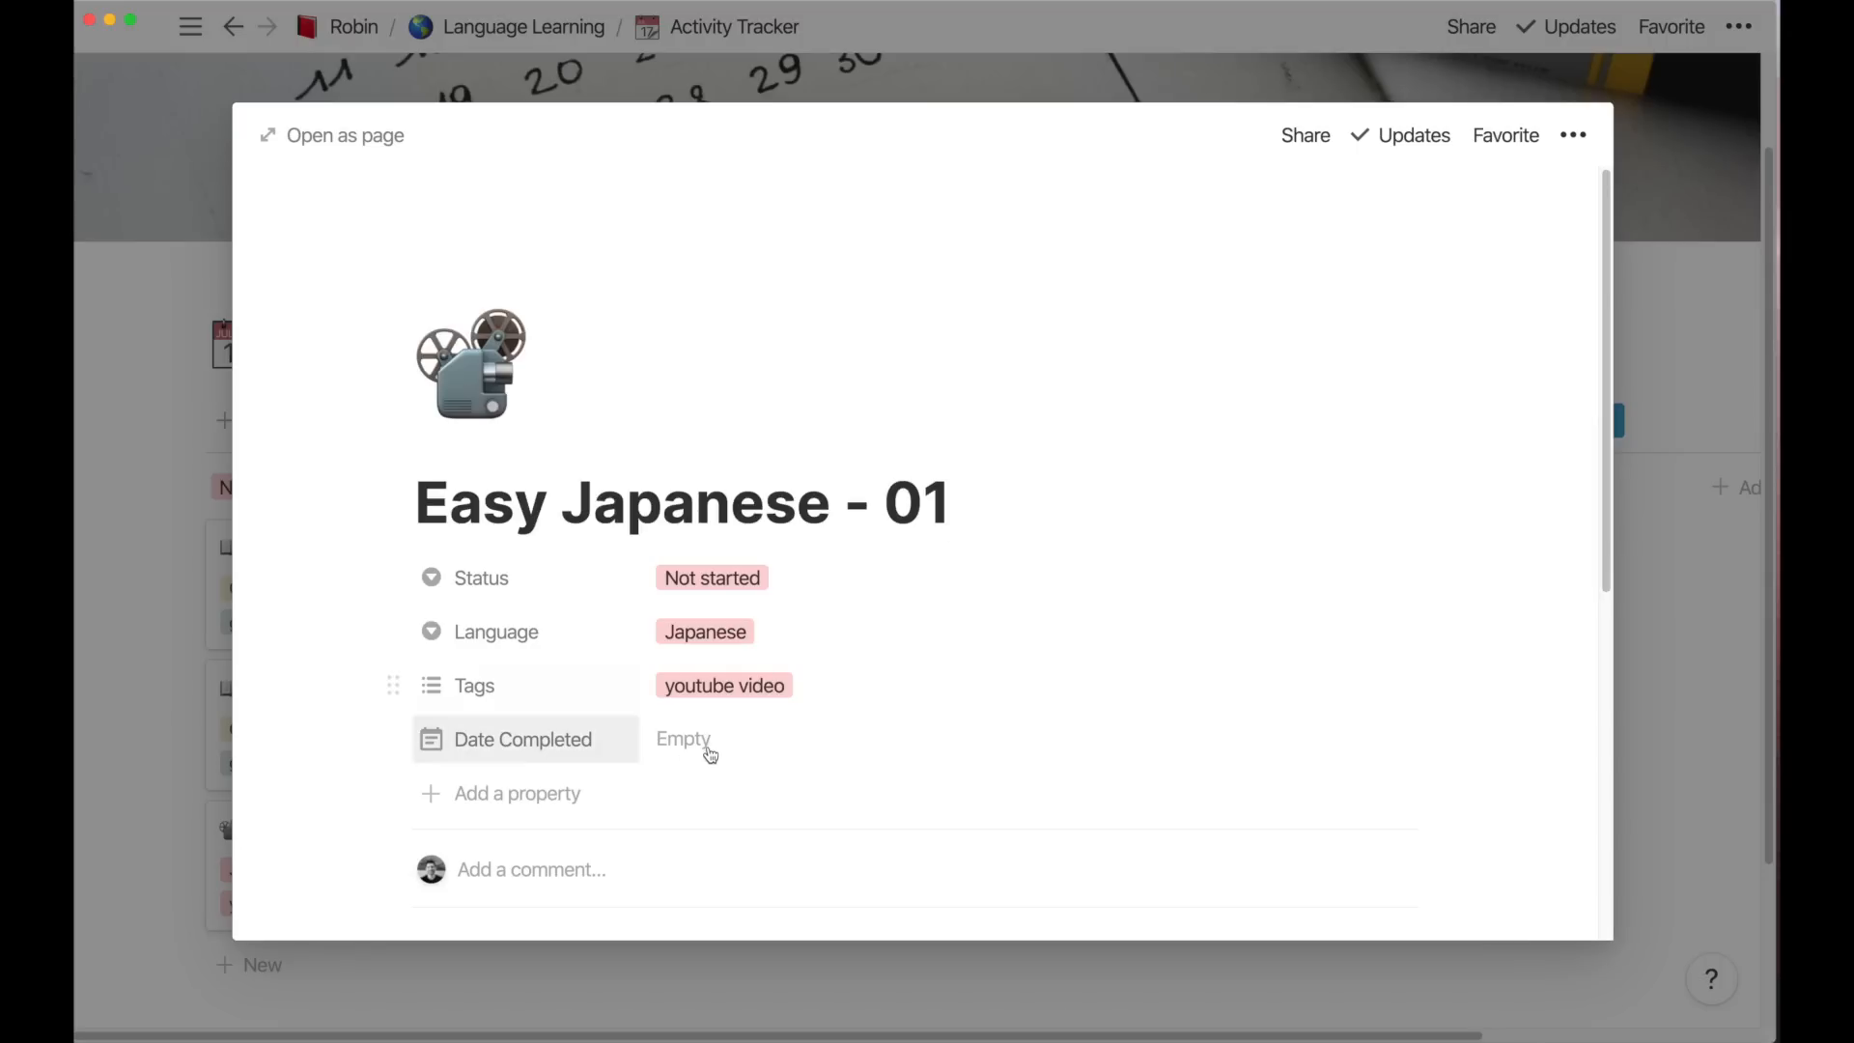
{"action": "left_click", "coordinate": [769, 583]}
{"action": "left_click", "coordinate": [764, 746]}
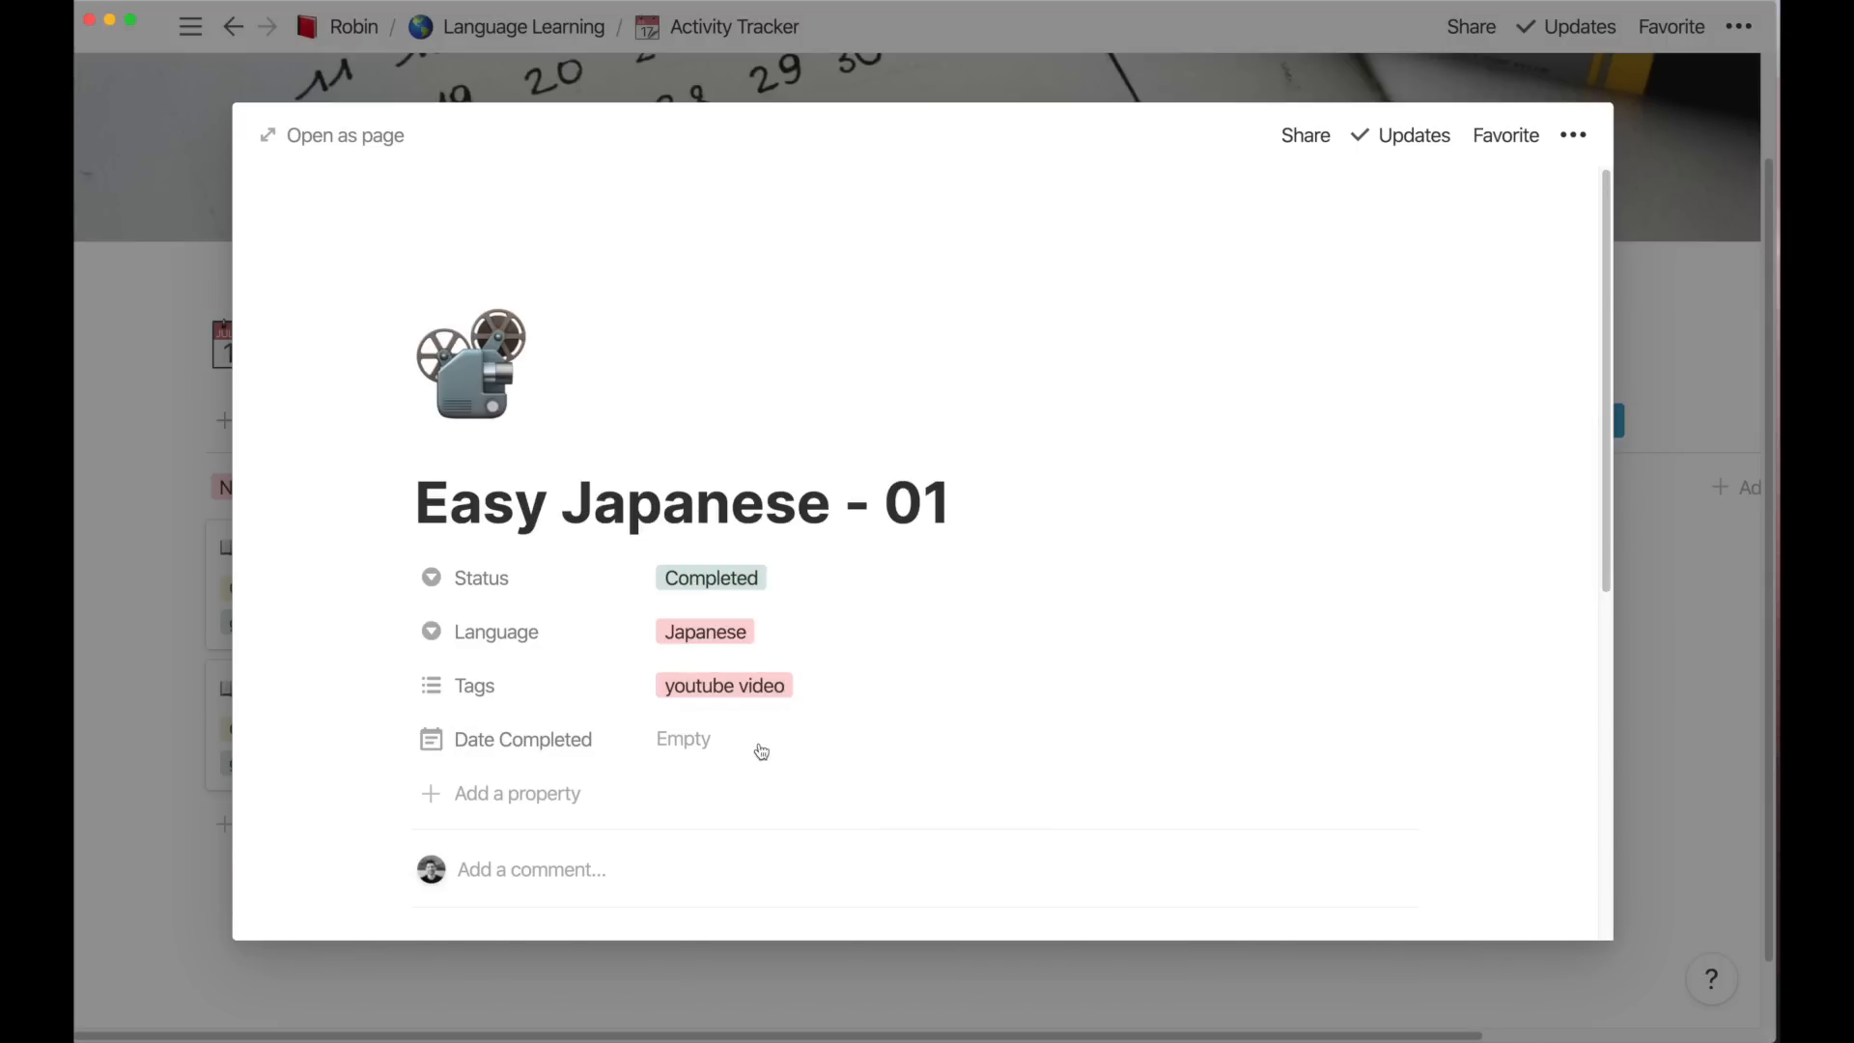
{"action": "left_click", "coordinate": [715, 740]}
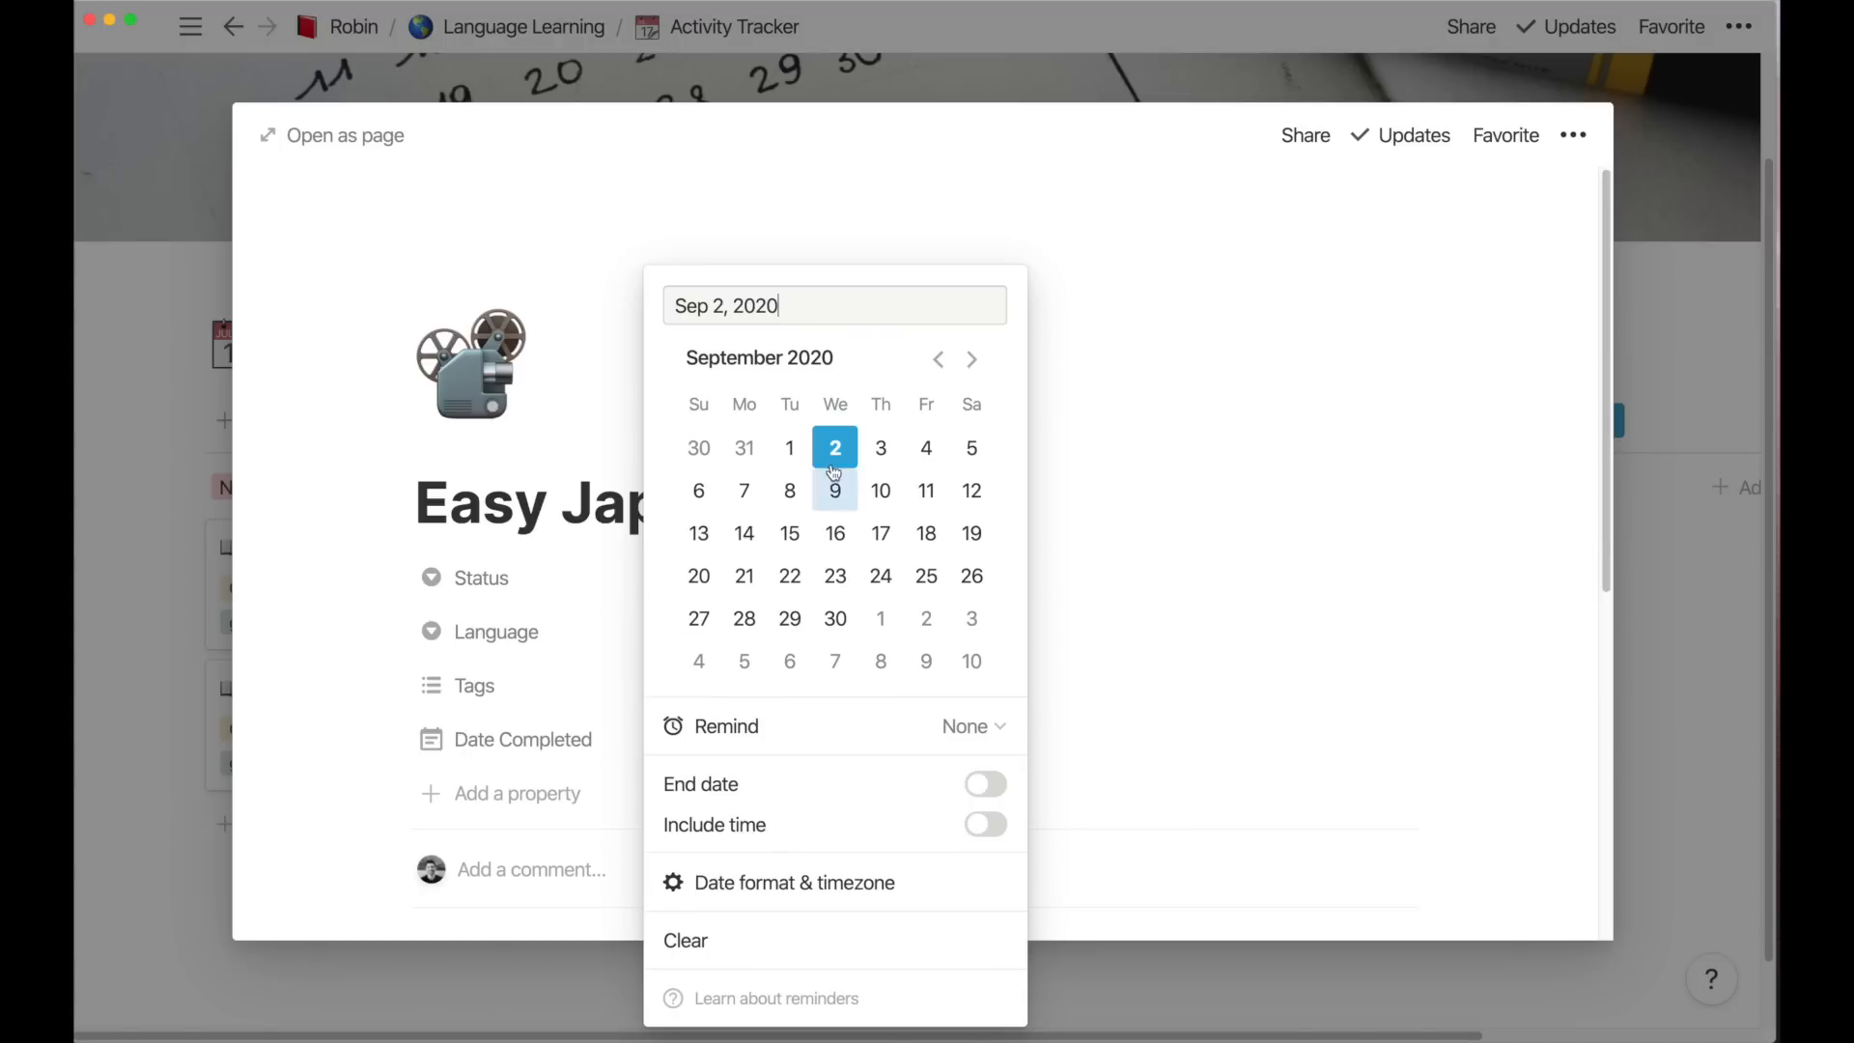
{"action": "left_click", "coordinate": [801, 446]}
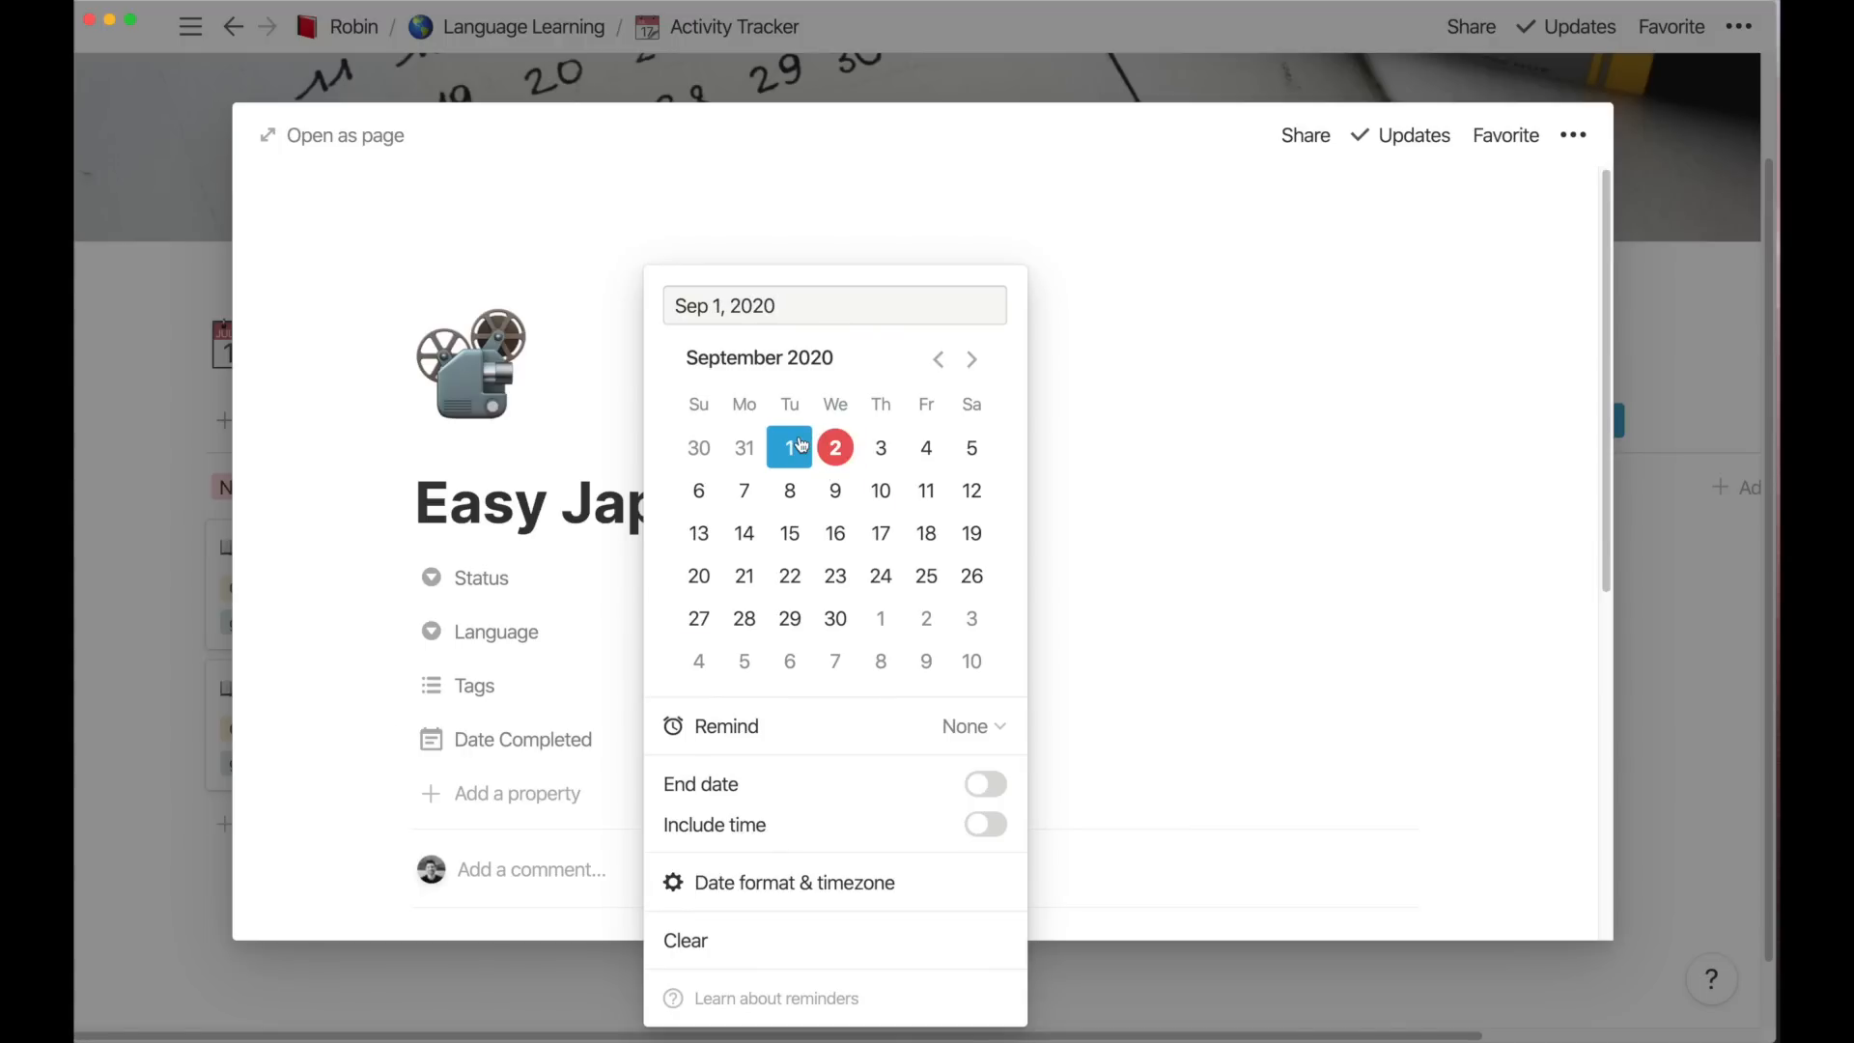
{"action": "left_click", "coordinate": [1172, 801]}
{"action": "left_click", "coordinate": [186, 799]}
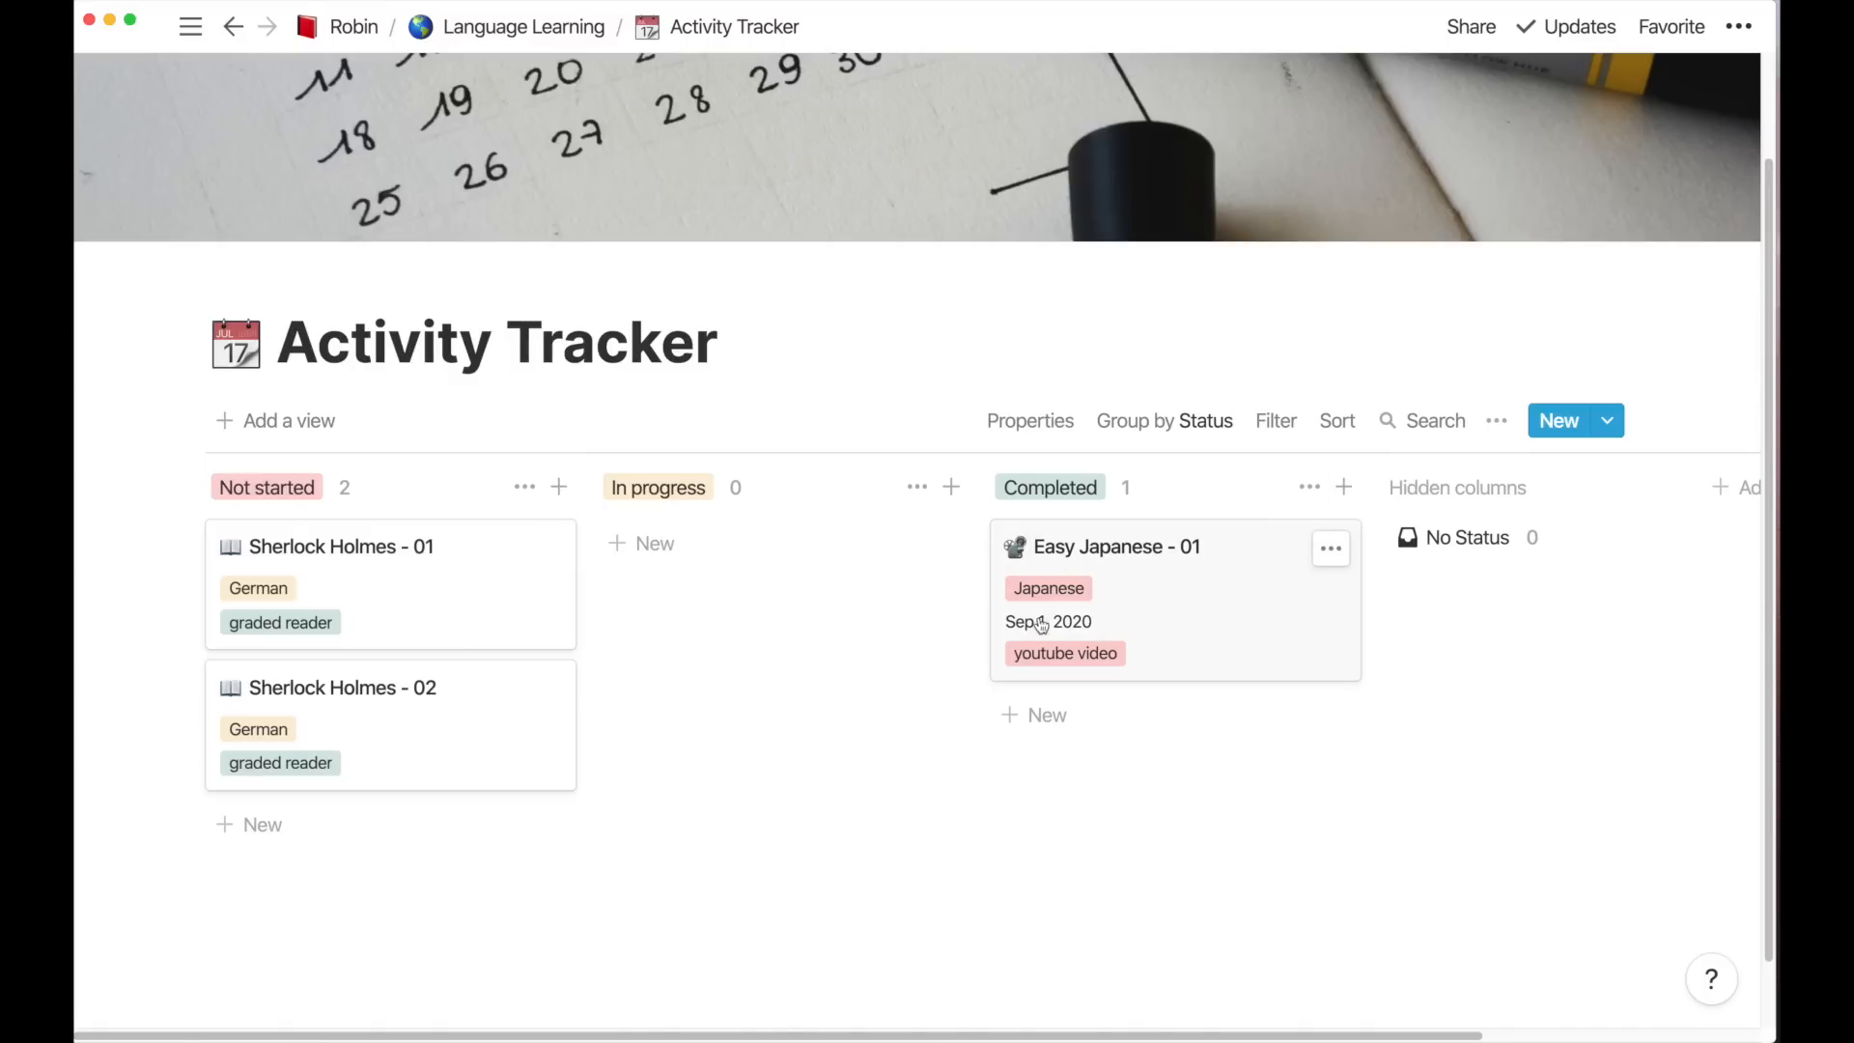
Set the Sherlock Holmes - 02 card's Status to Completed and its Date Completed to Aug 30, 2020
{"action": "left_click", "coordinate": [351, 698]}
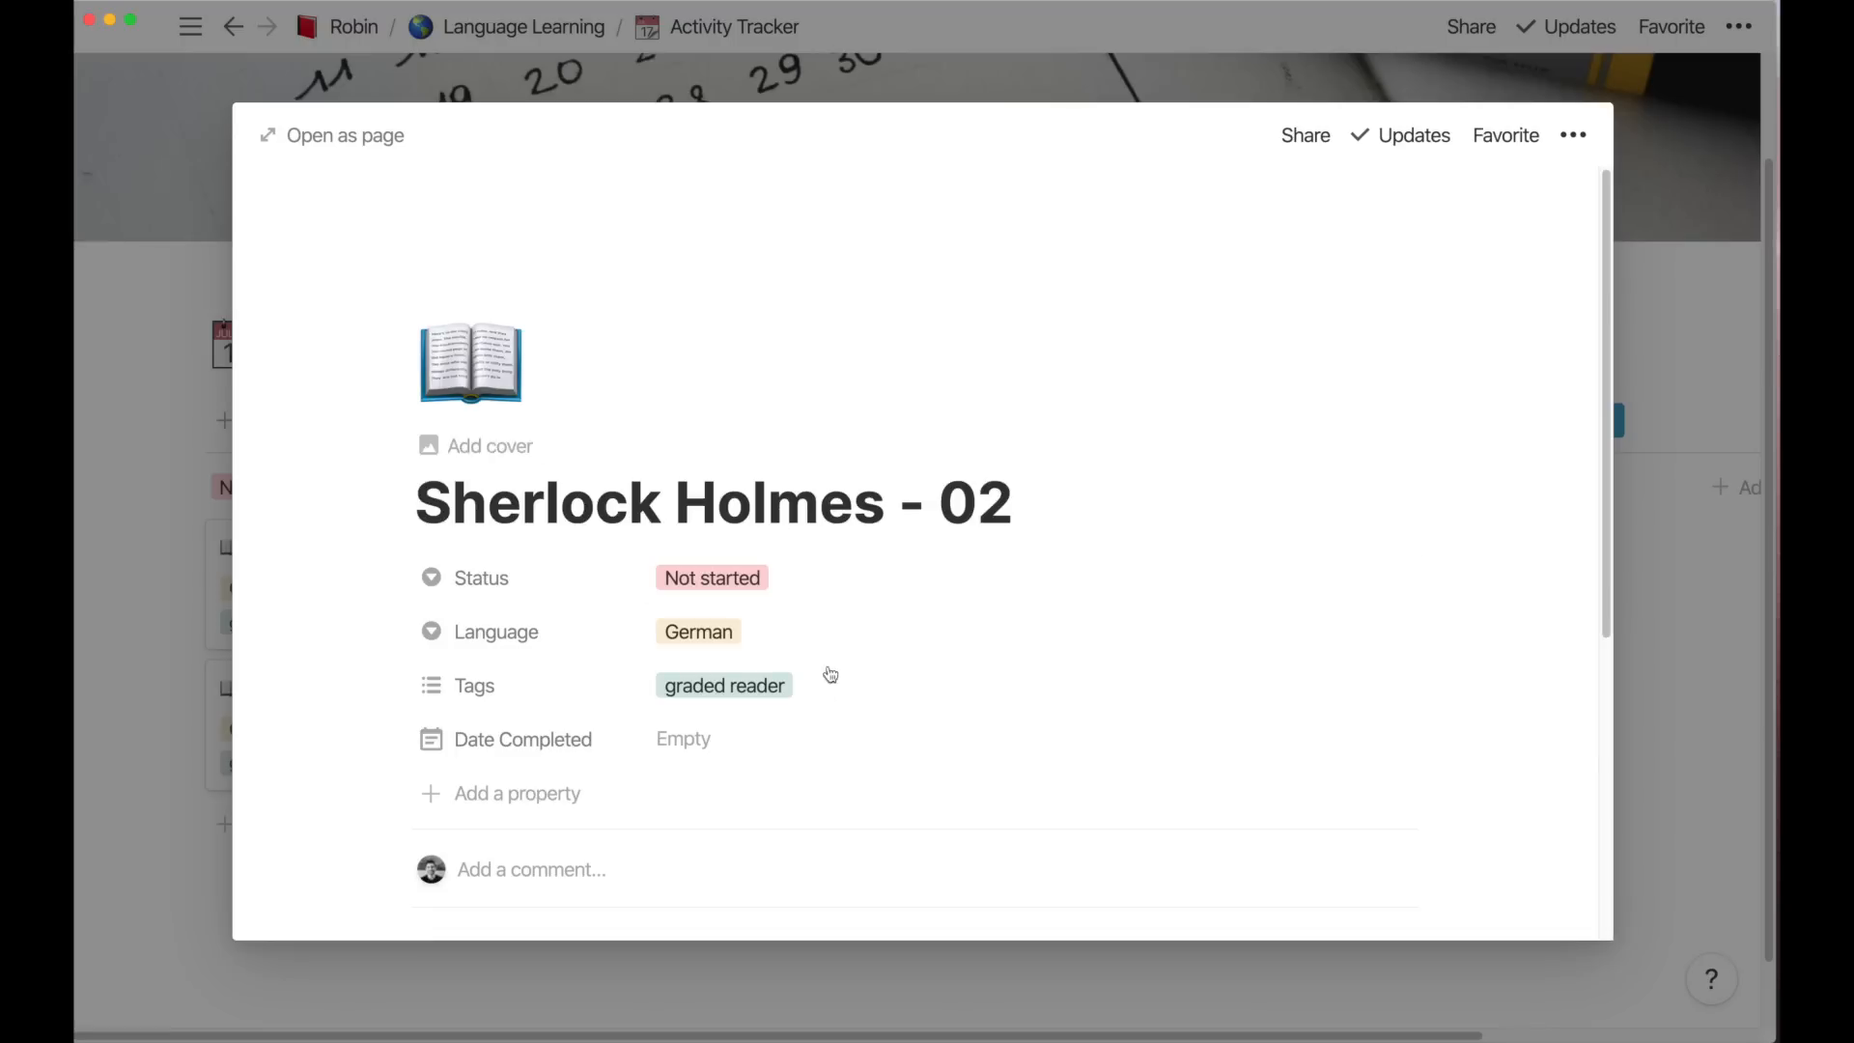
{"action": "left_click", "coordinate": [731, 600]}
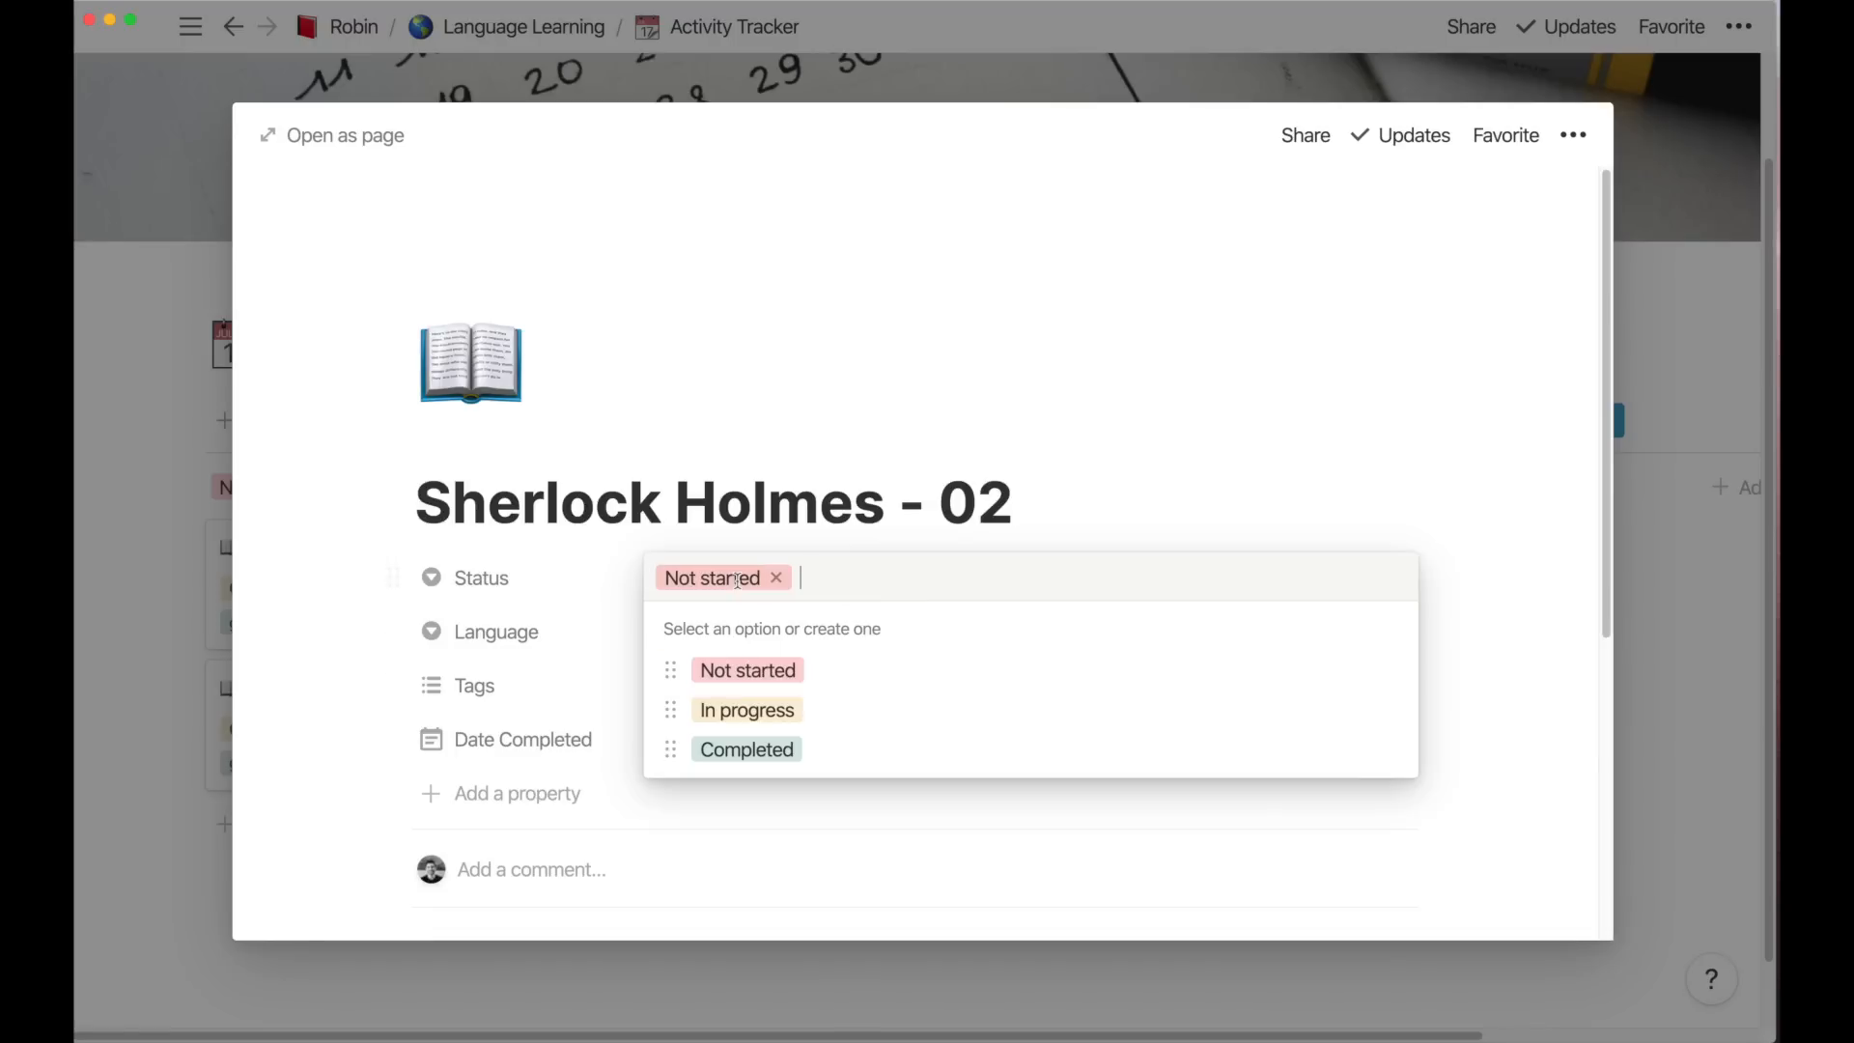
{"action": "left_click", "coordinate": [758, 749]}
{"action": "left_click", "coordinate": [736, 761]}
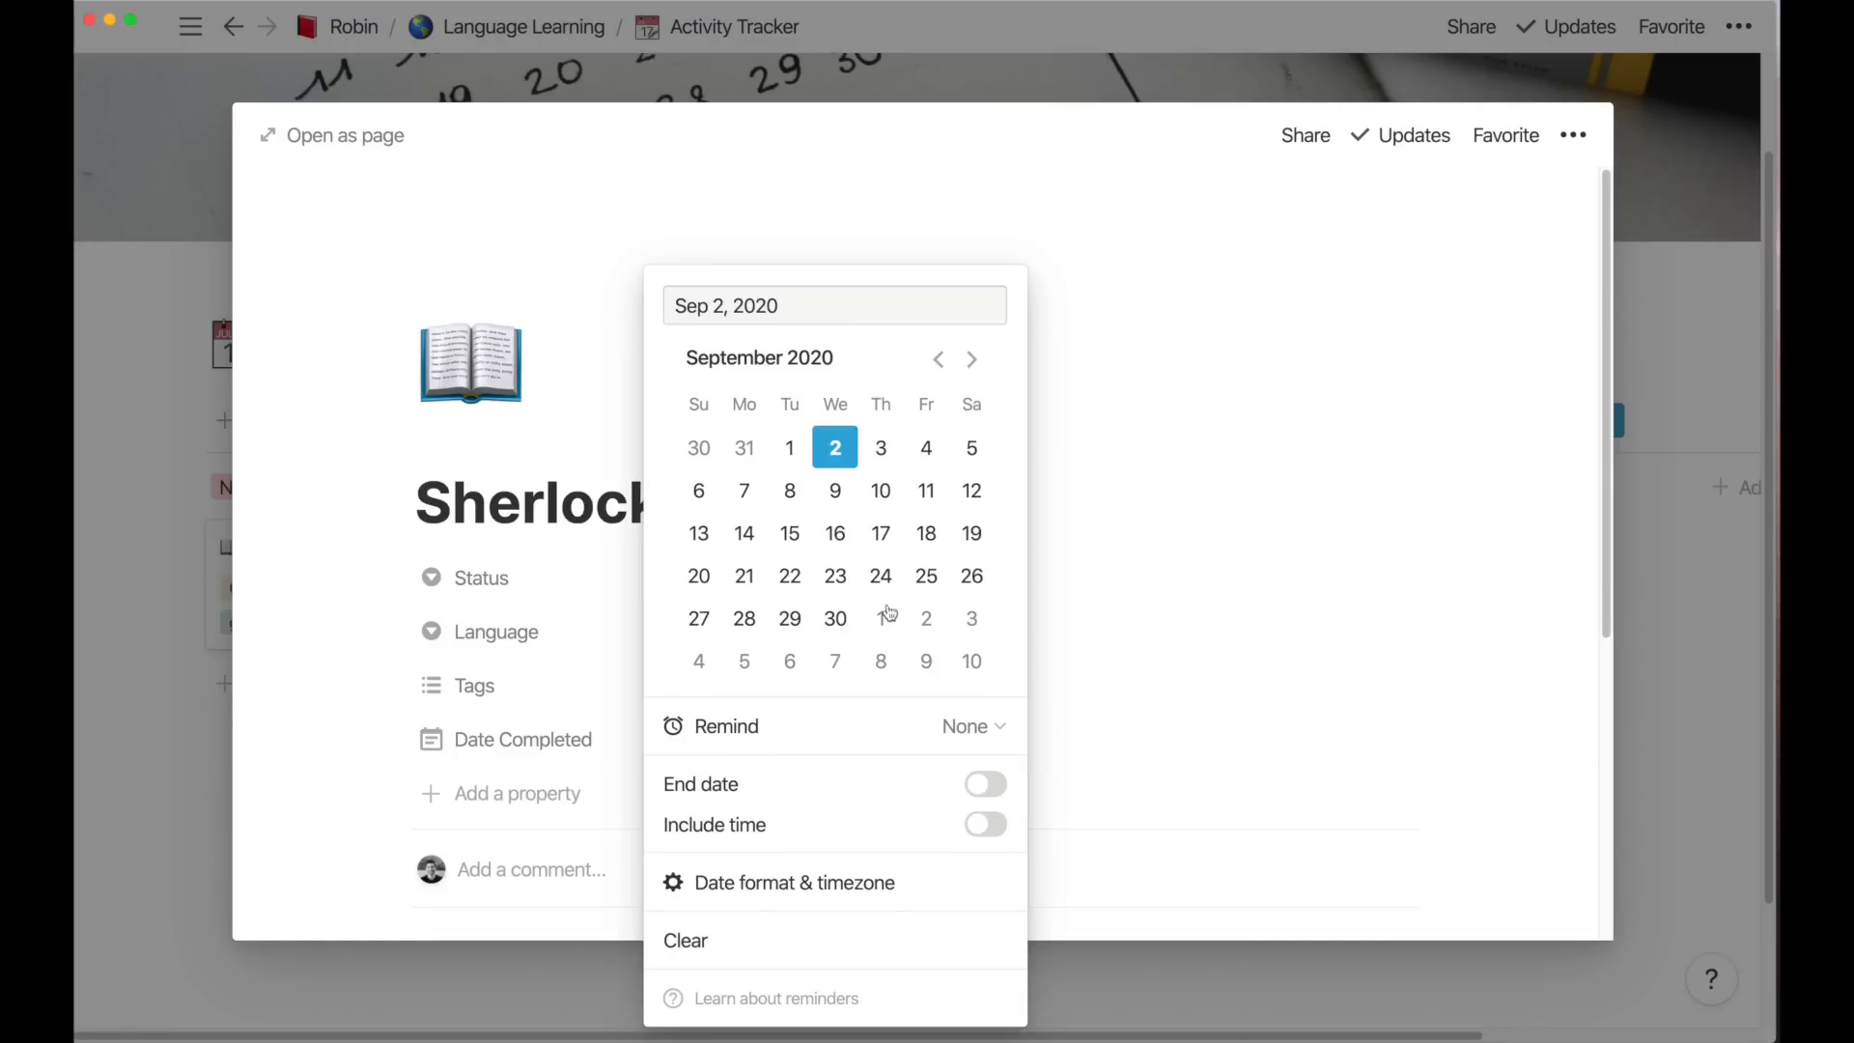
{"action": "left_click", "coordinate": [699, 447]}
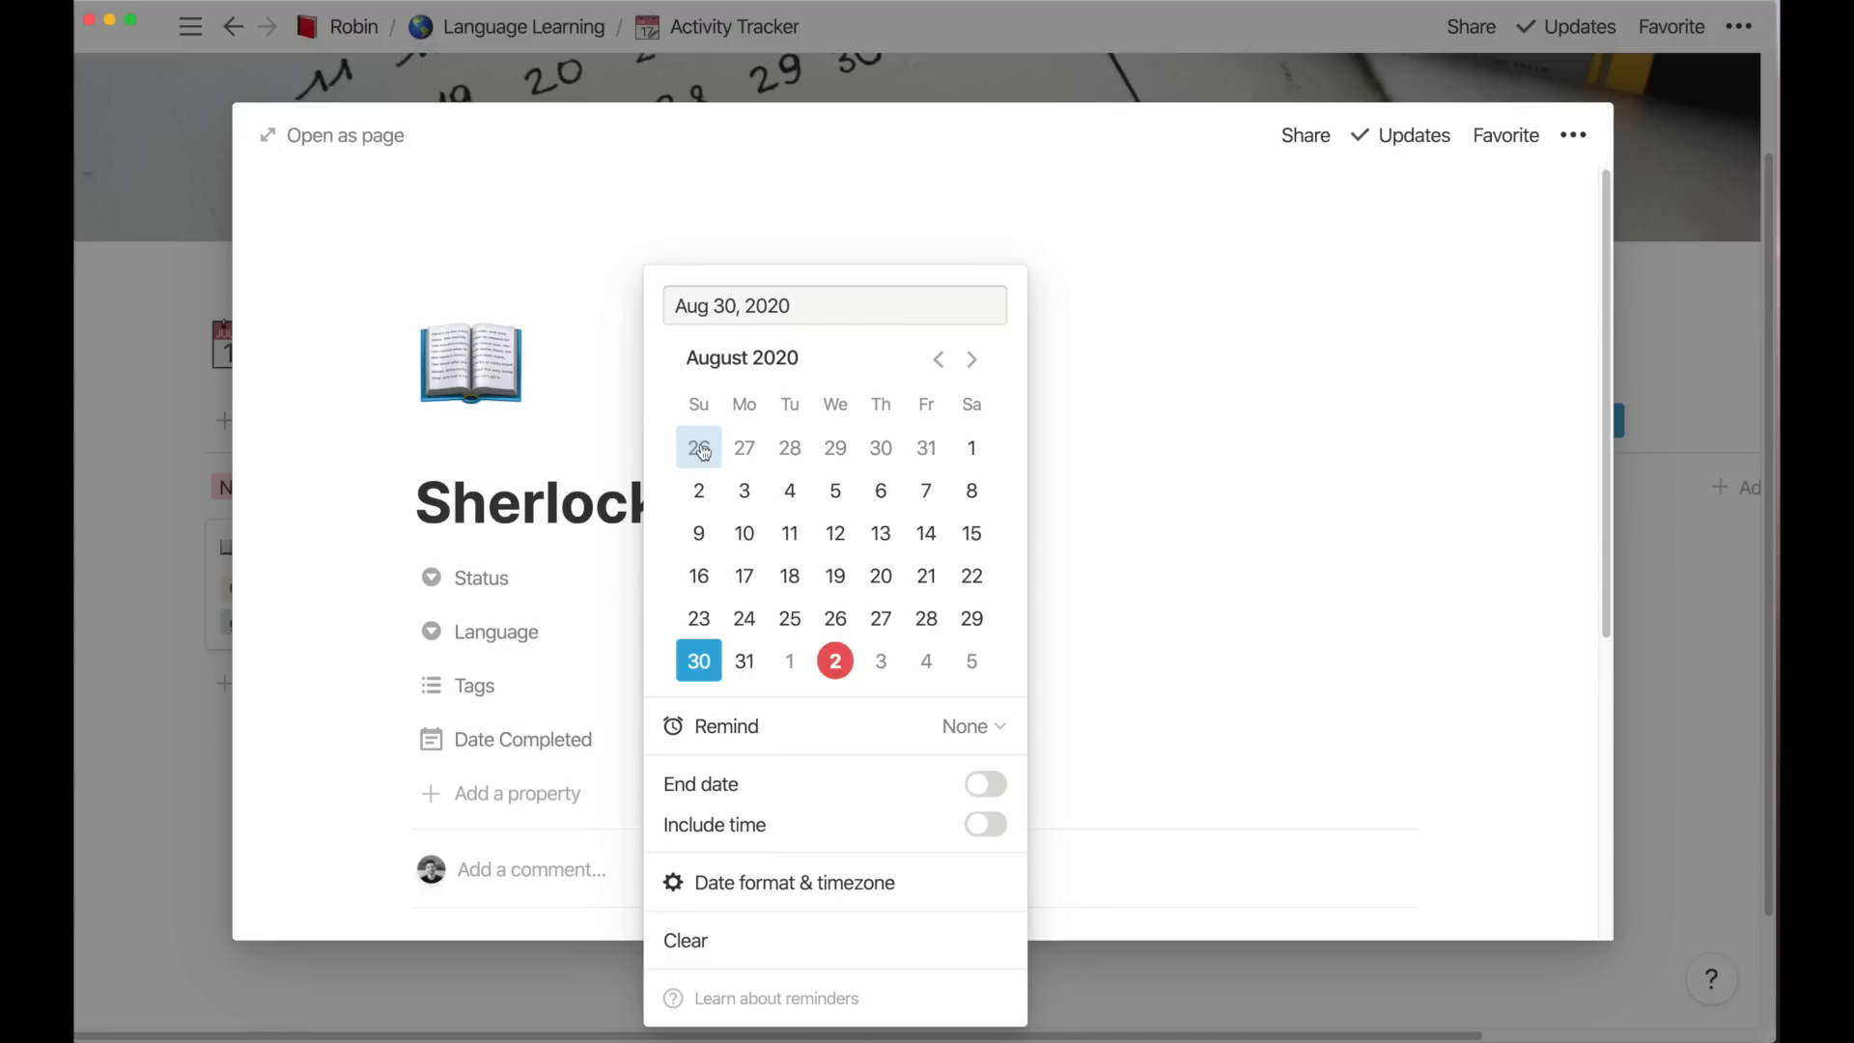
{"action": "left_click", "coordinate": [1056, 516]}
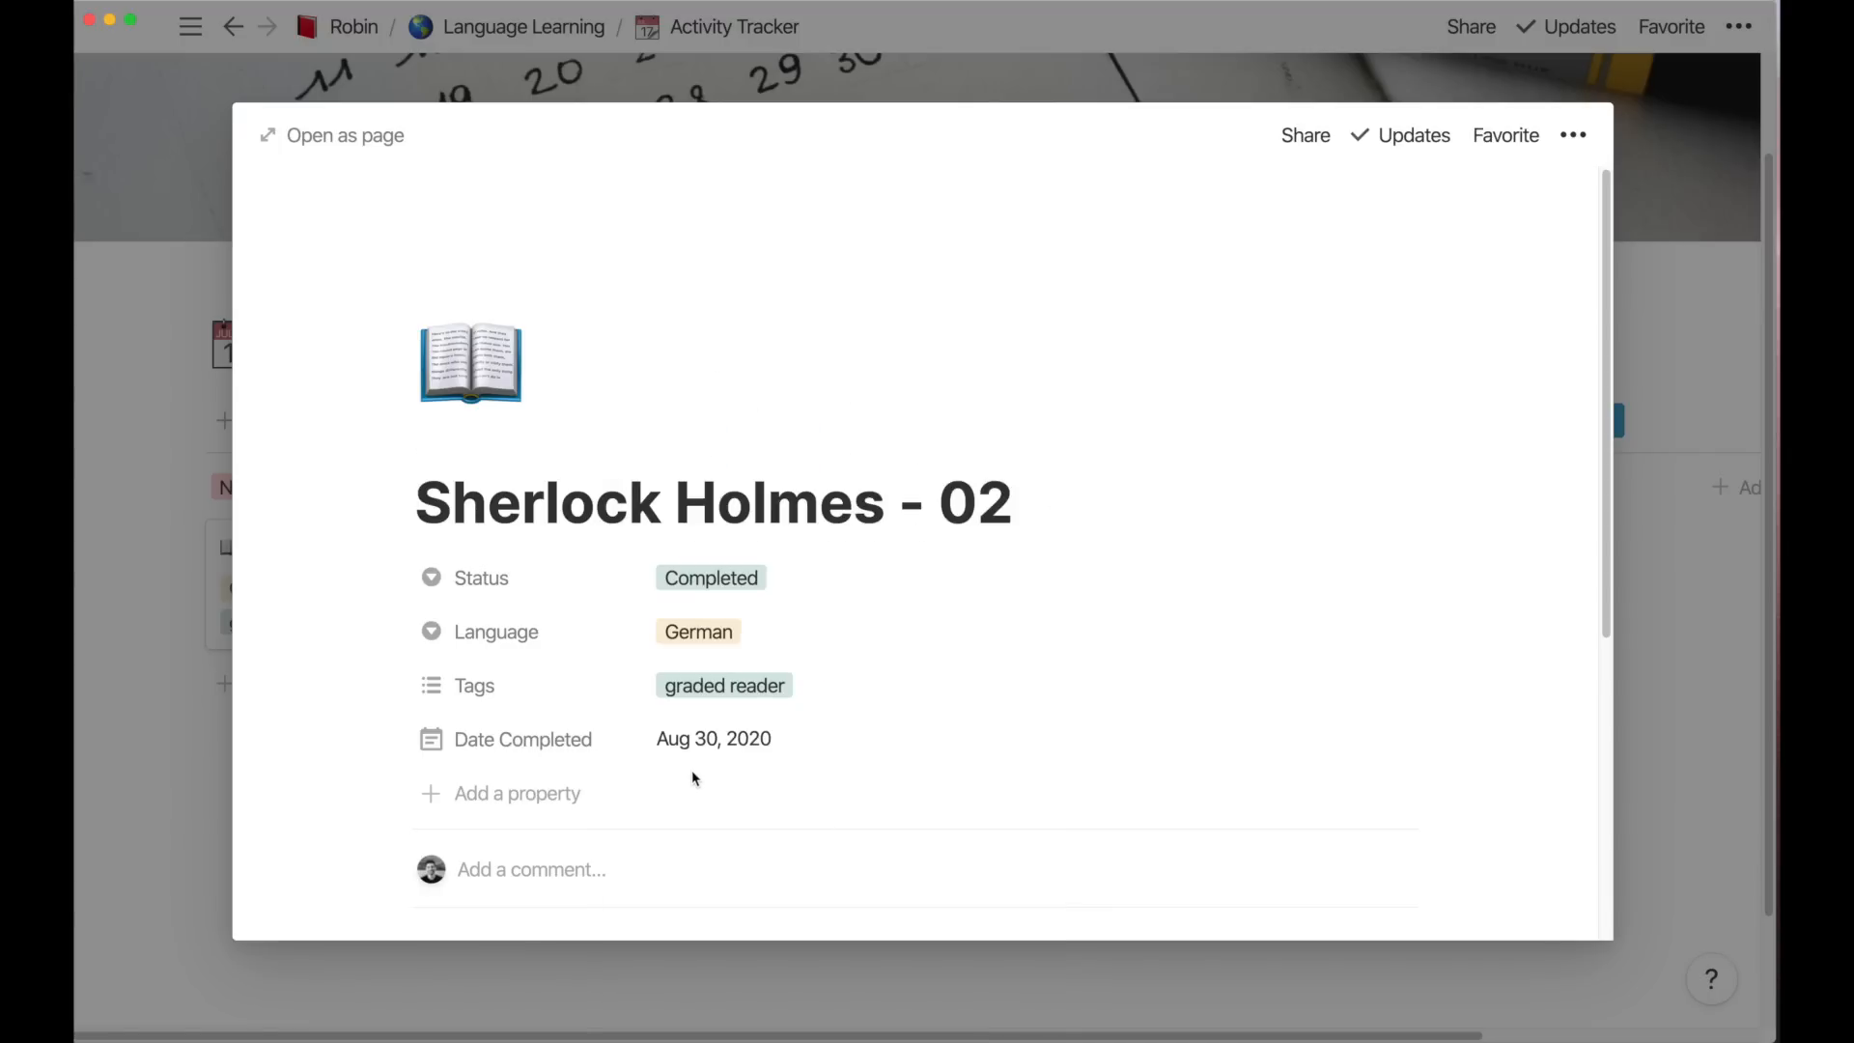
Close the Sherlock Holmes - 02 card and move the Sherlock Holmes - 01 card to the In progress column
{"action": "left_click", "coordinate": [162, 634]}
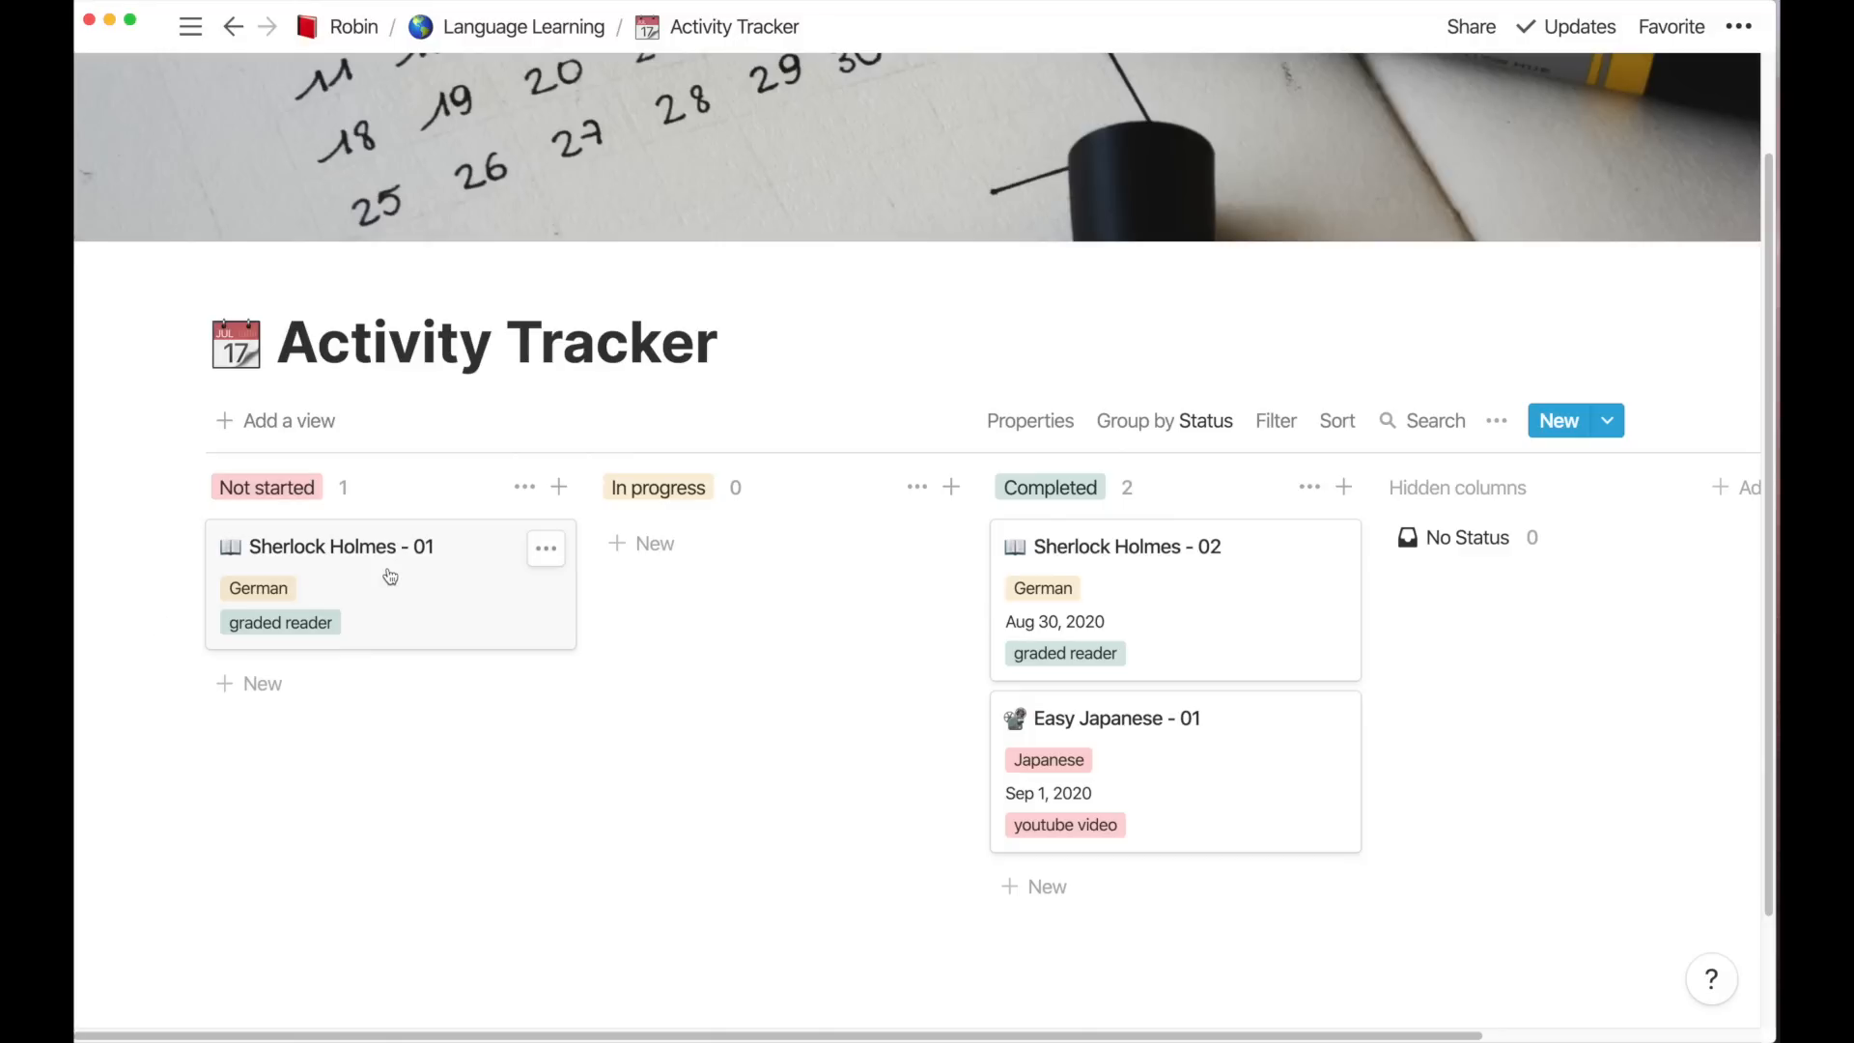
{"action": "left_click_drag", "start_coordinate": [404, 565], "coordinate": [712, 579]}
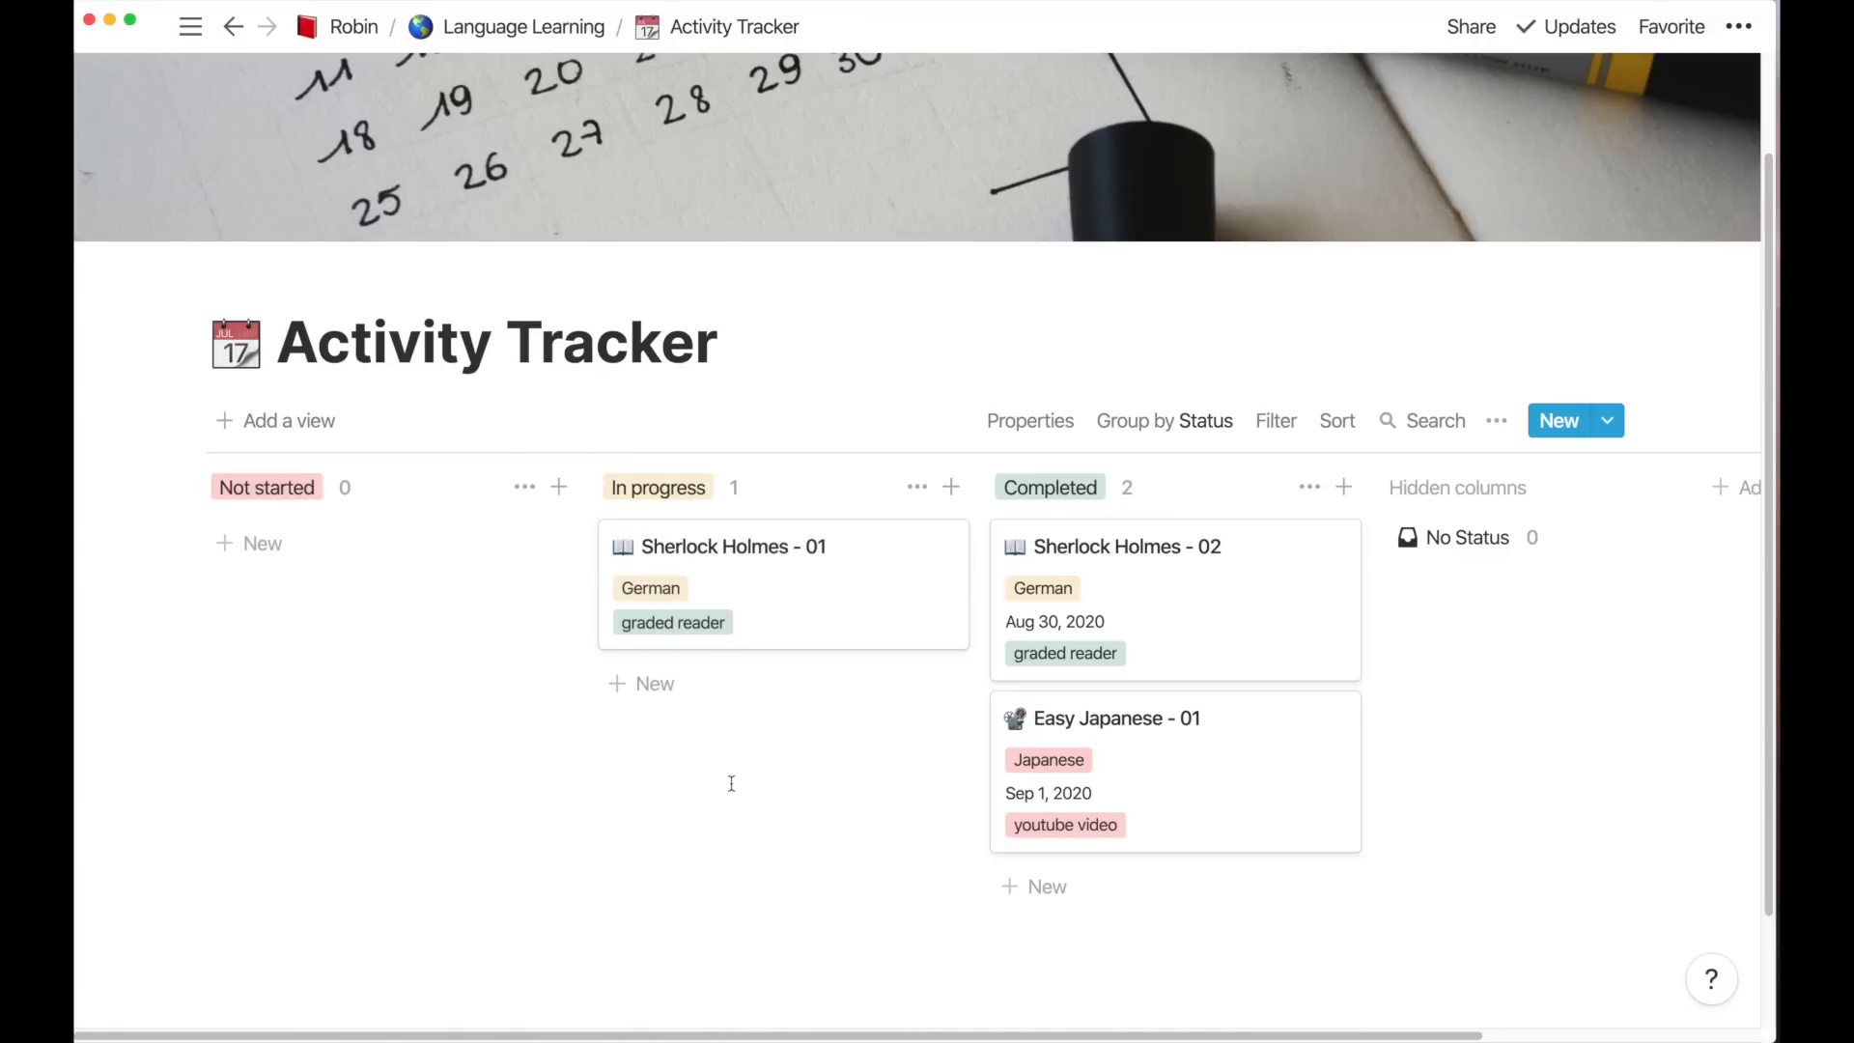
{"action": "scroll", "coordinate": [731, 783], "scroll_direction": "up", "scroll_amount": 3}
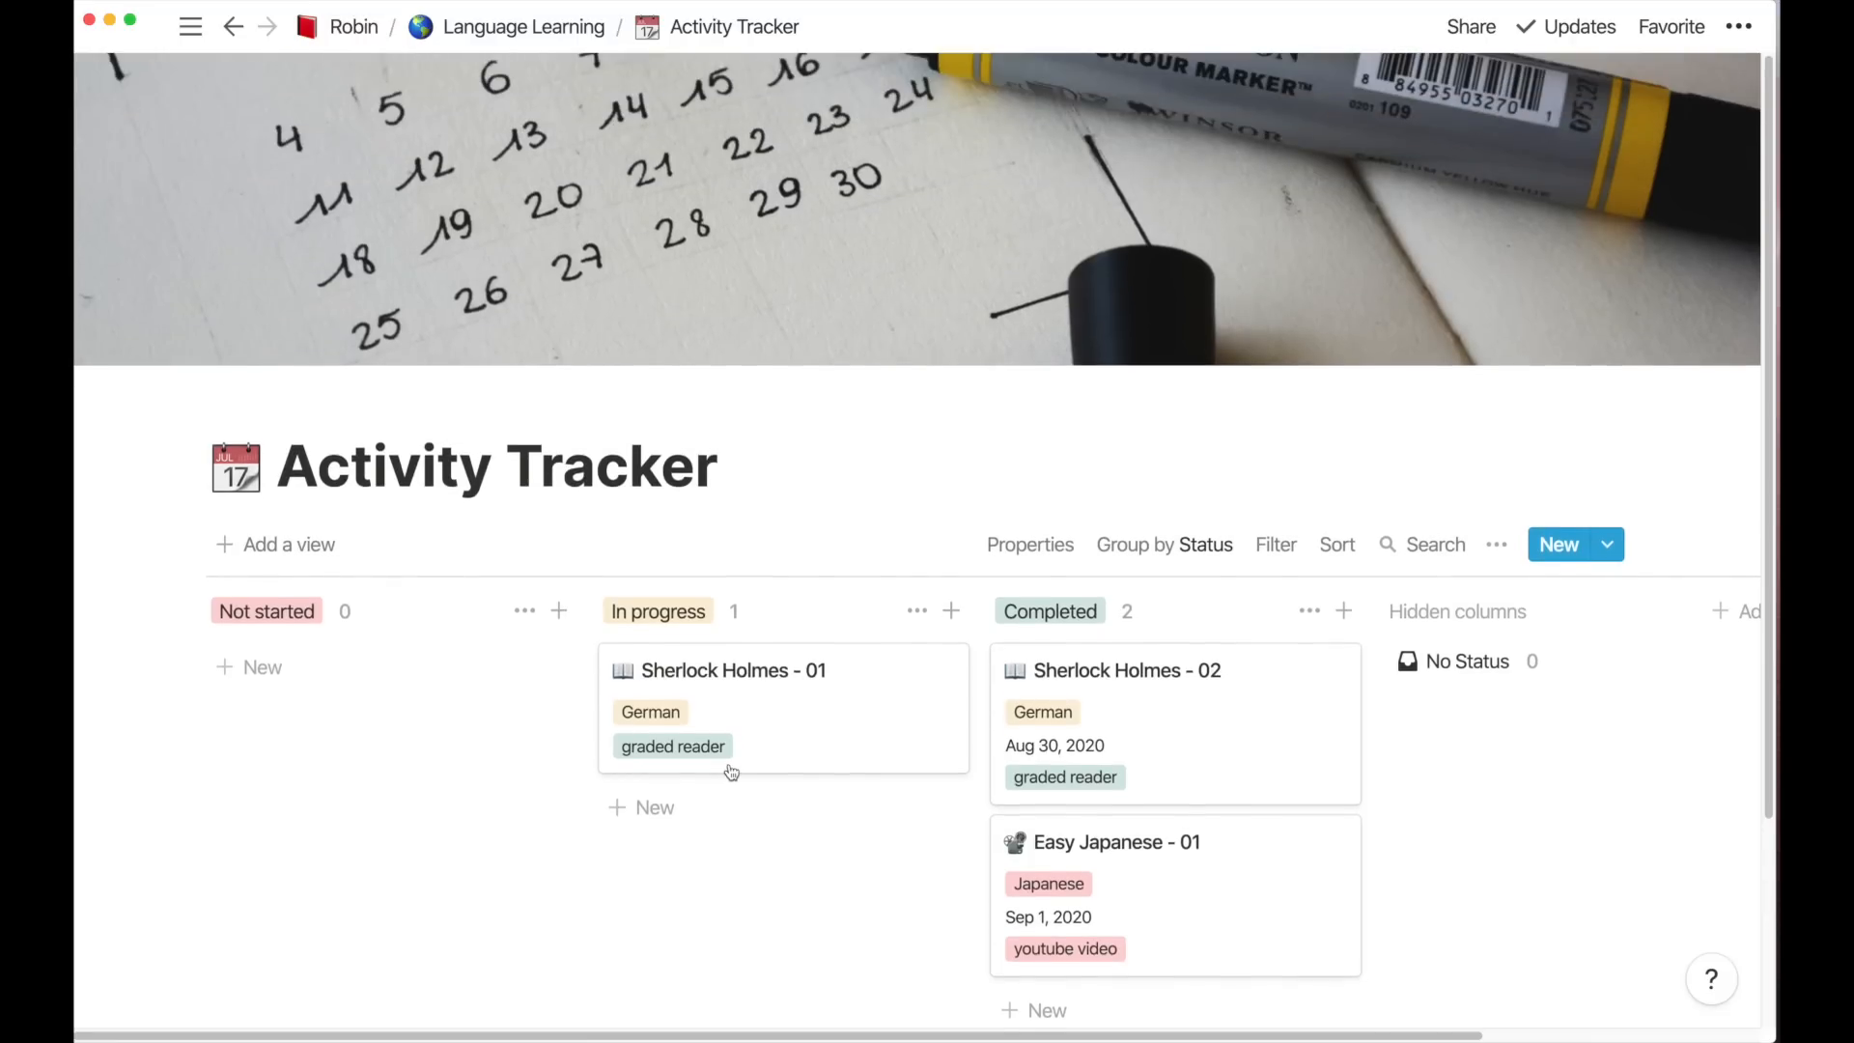
{"action": "scroll", "coordinate": [731, 772], "scroll_direction": "down", "scroll_amount": 2}
{"action": "scroll", "coordinate": [731, 772], "scroll_direction": "up", "scroll_amount": 3}
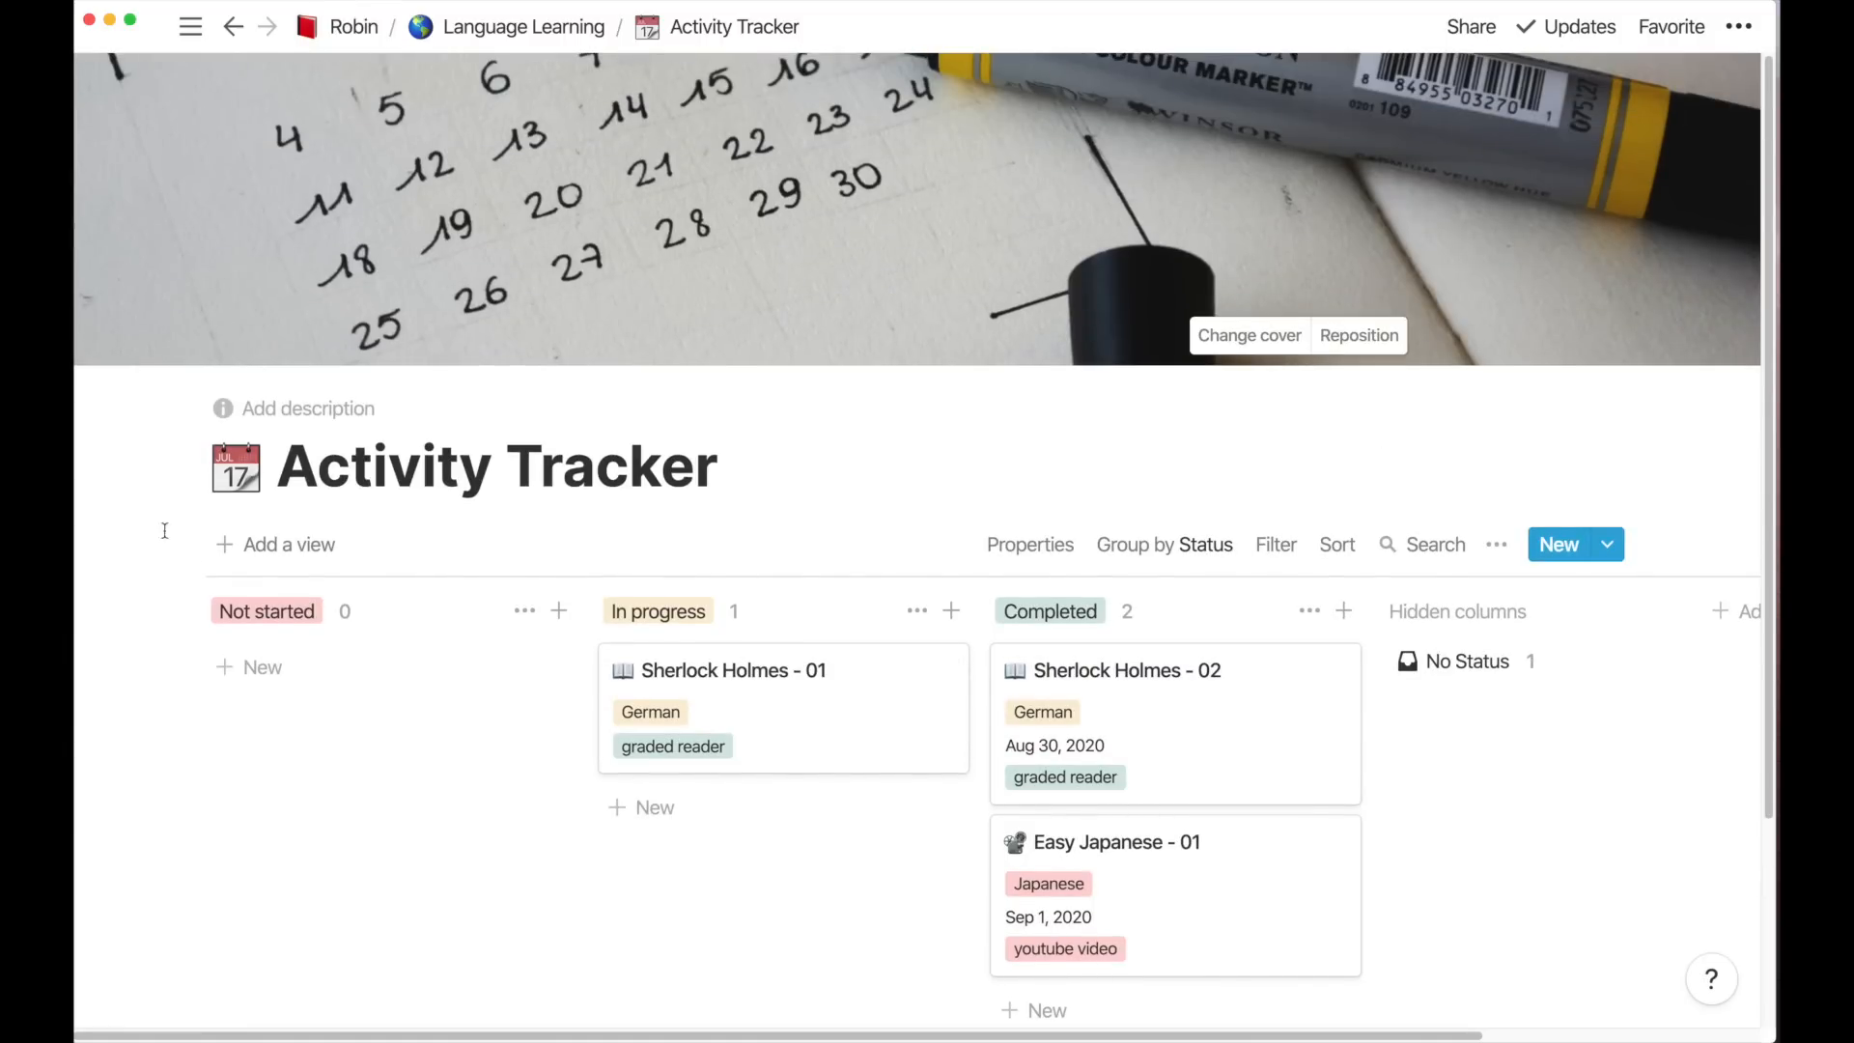
Add a Calendar view to the Activity Tracker database
{"action": "left_click", "coordinate": [288, 549]}
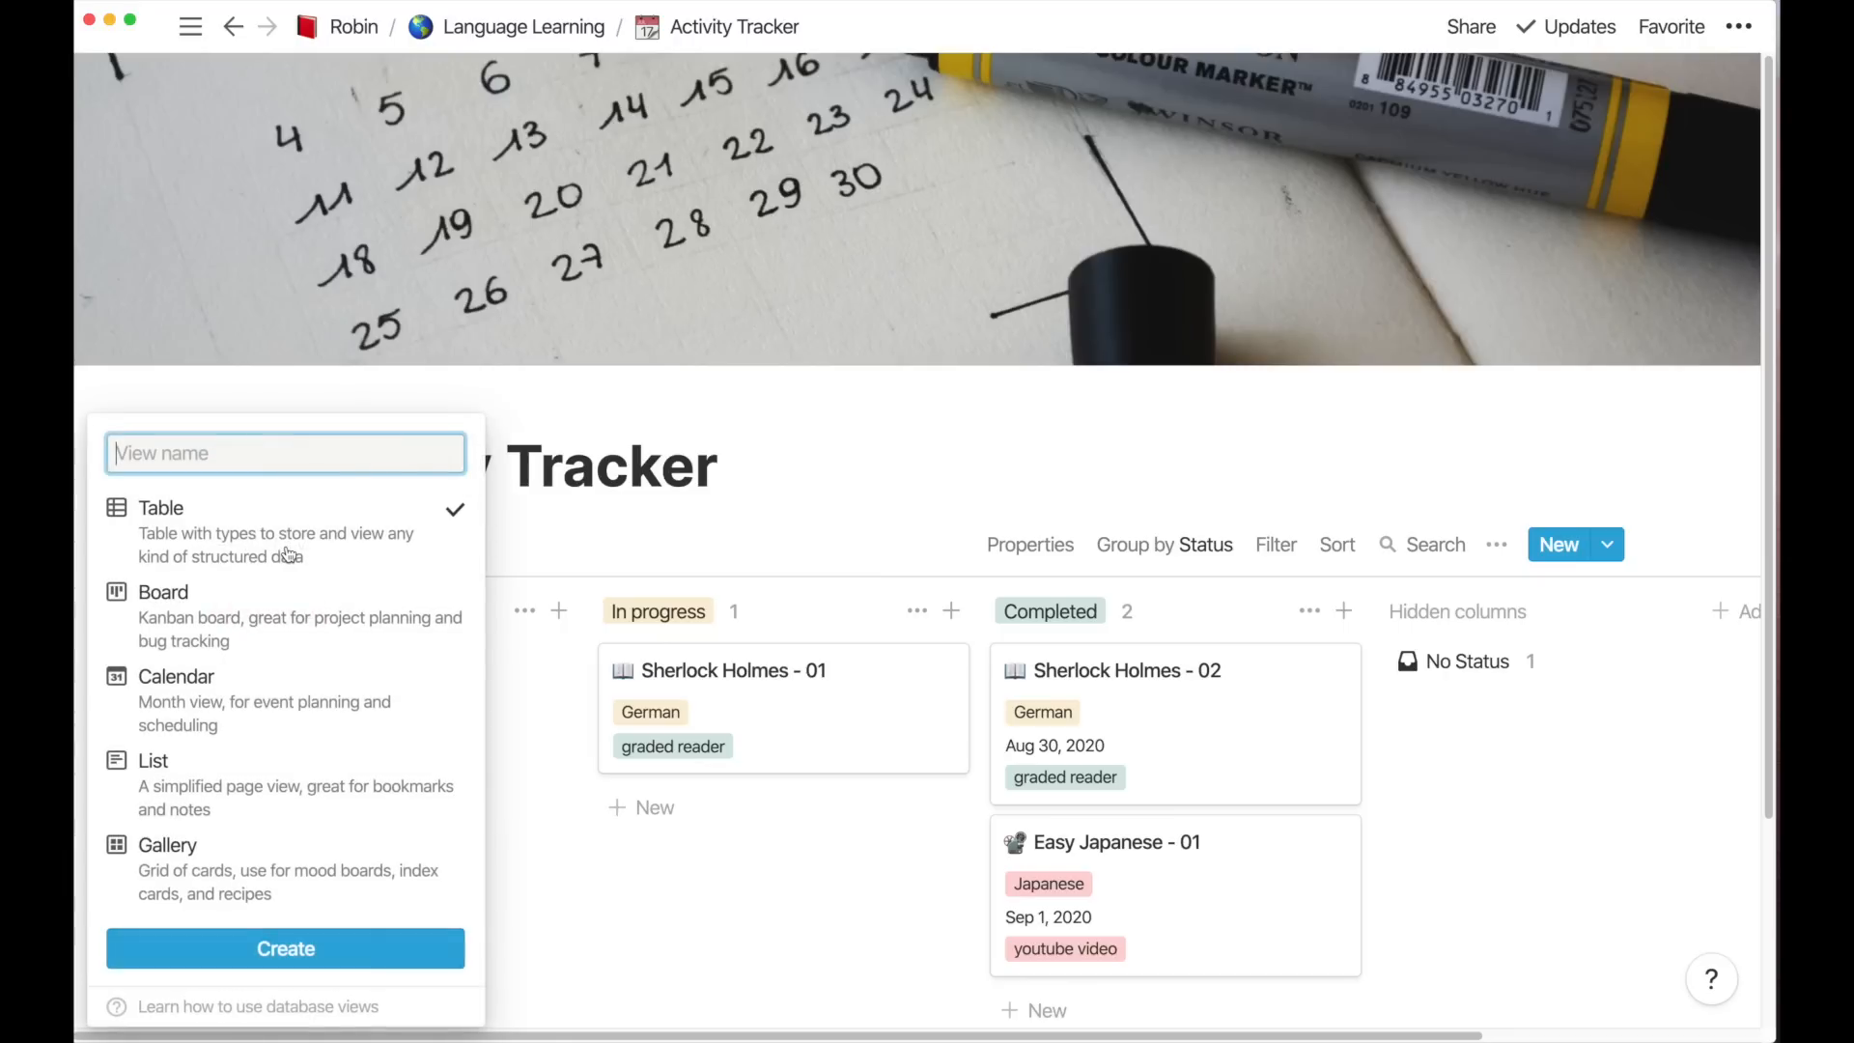
{"action": "left_click", "coordinate": [240, 709]}
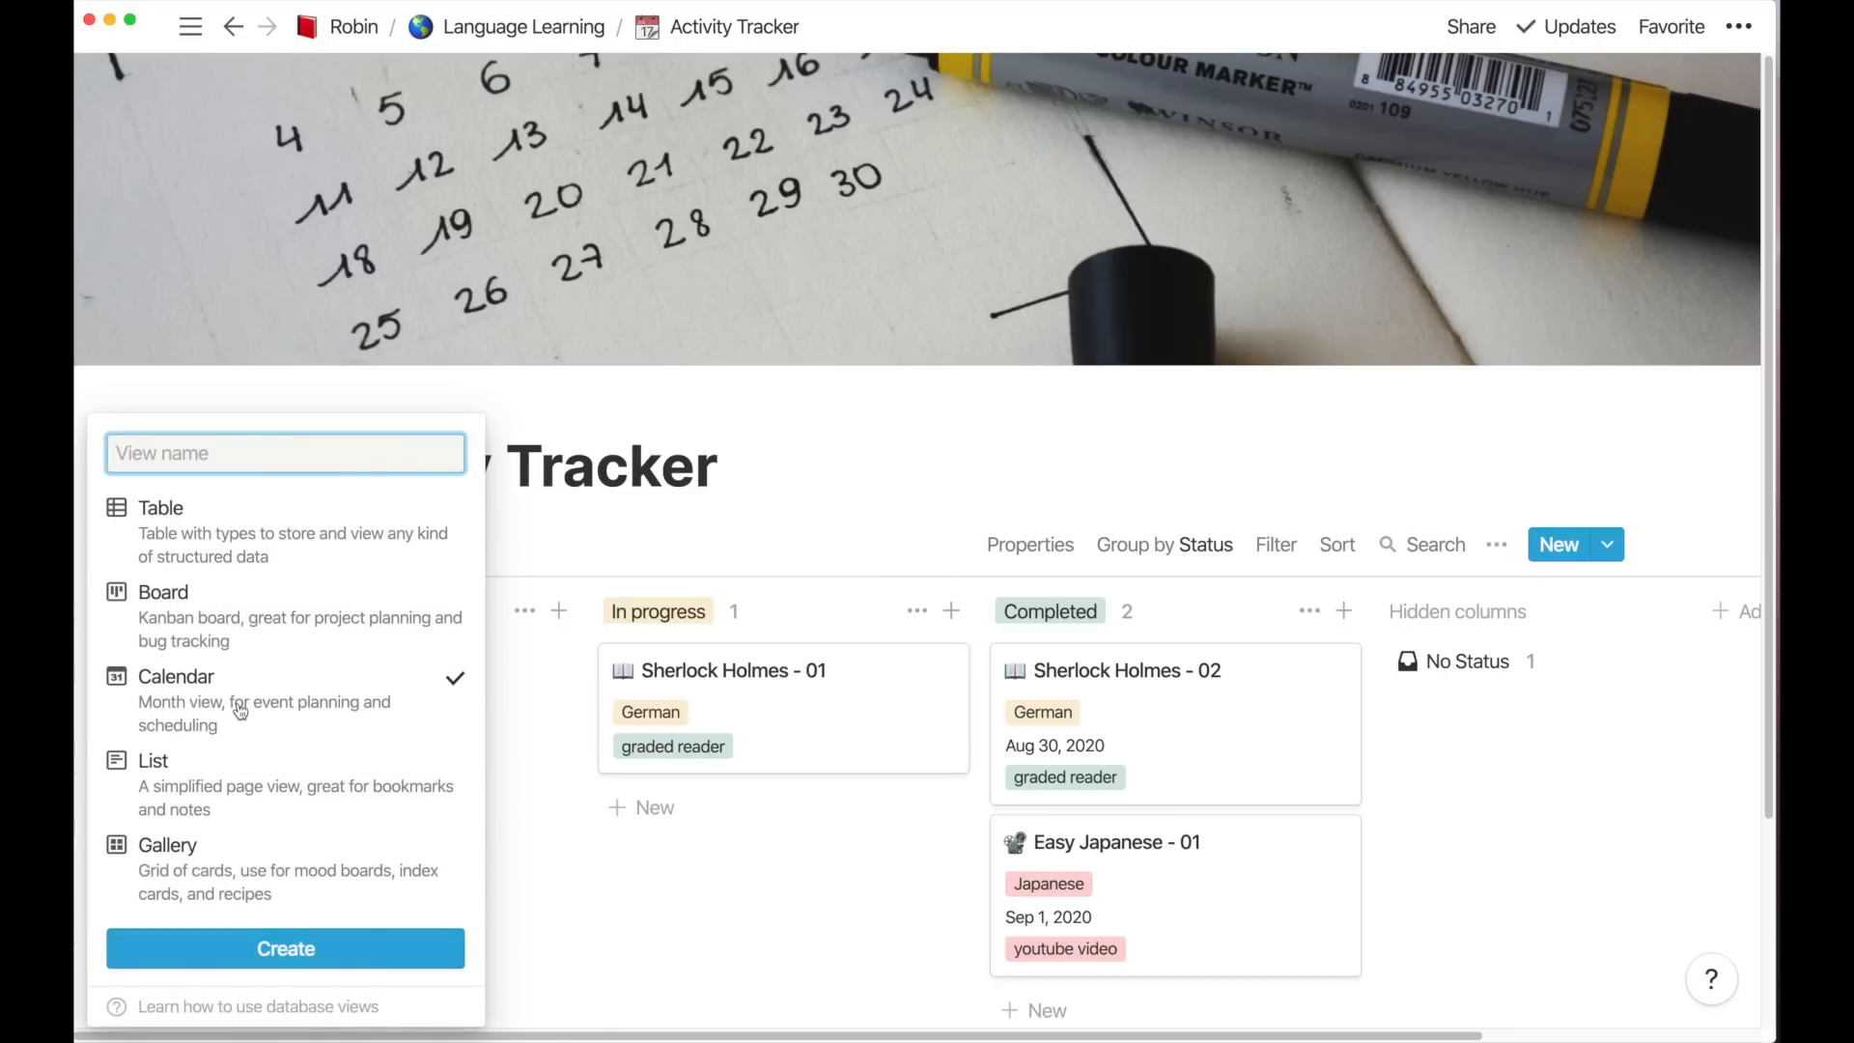
{"action": "left_click", "coordinate": [284, 956]}
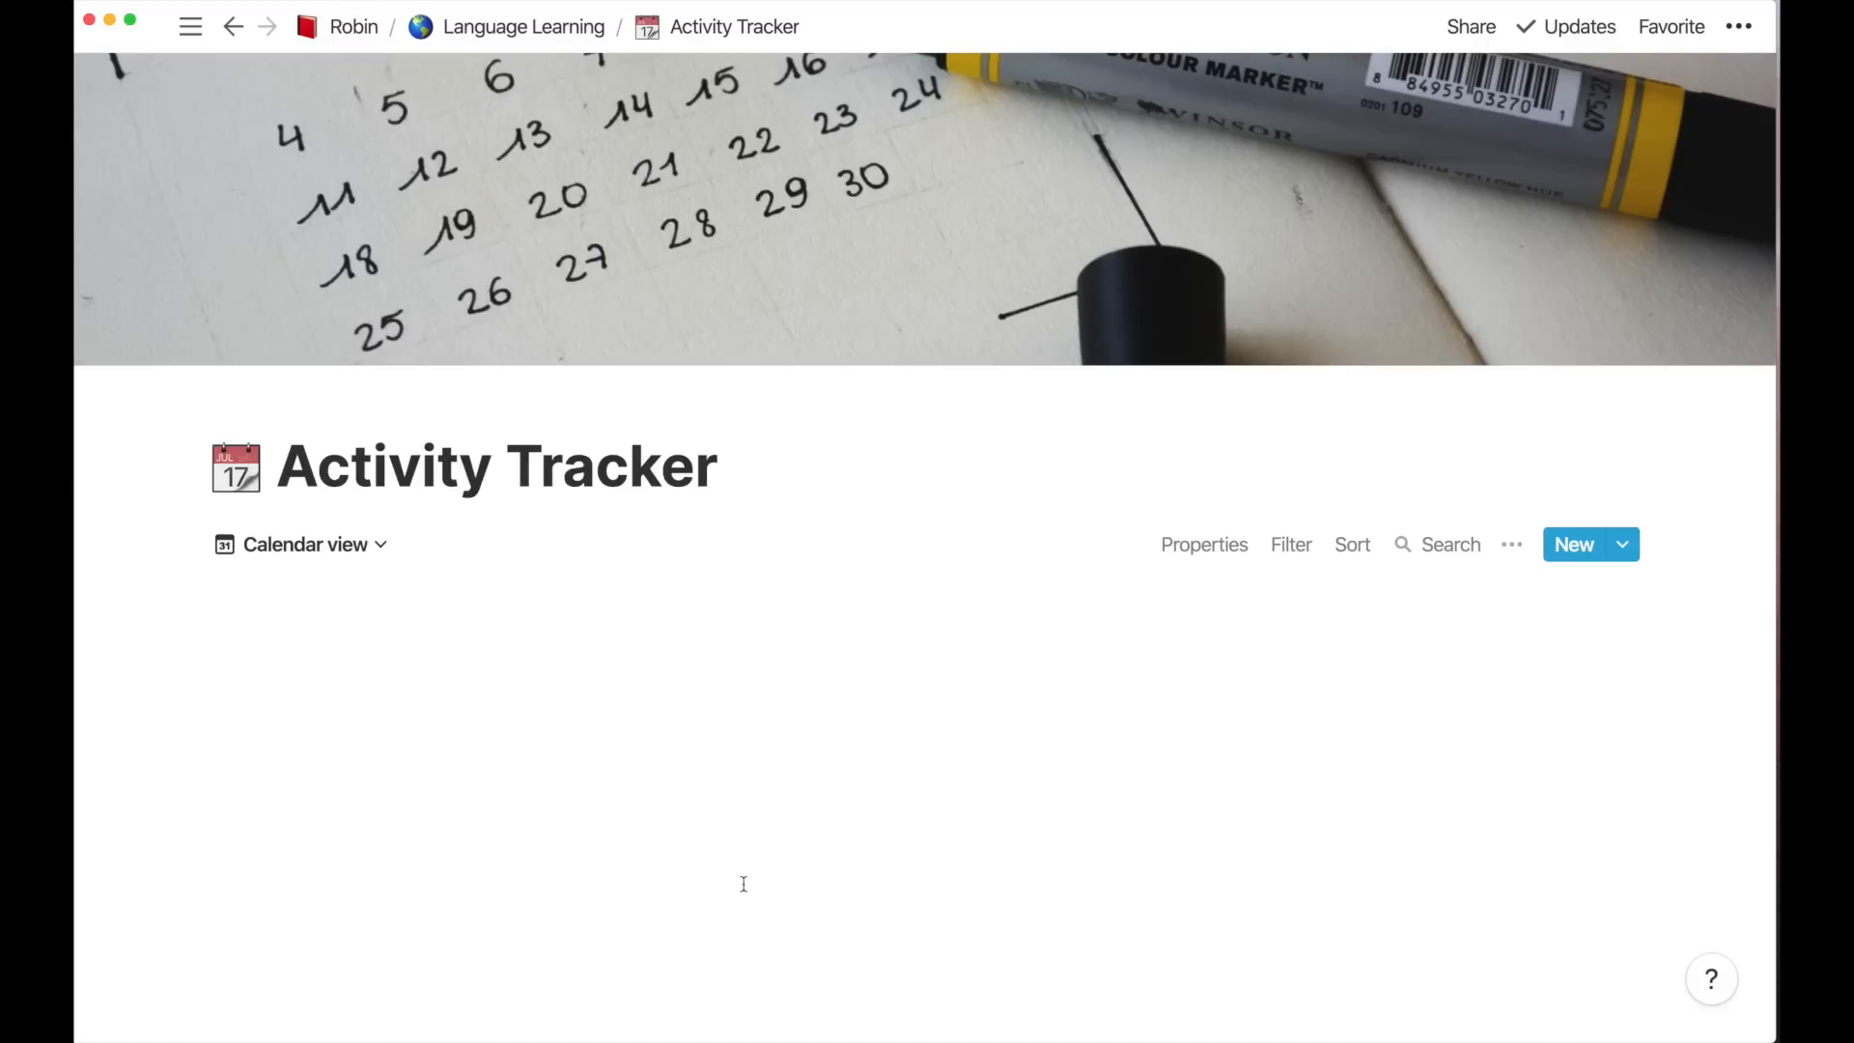
{"action": "scroll", "coordinate": [744, 889], "scroll_direction": "down", "scroll_amount": 5}
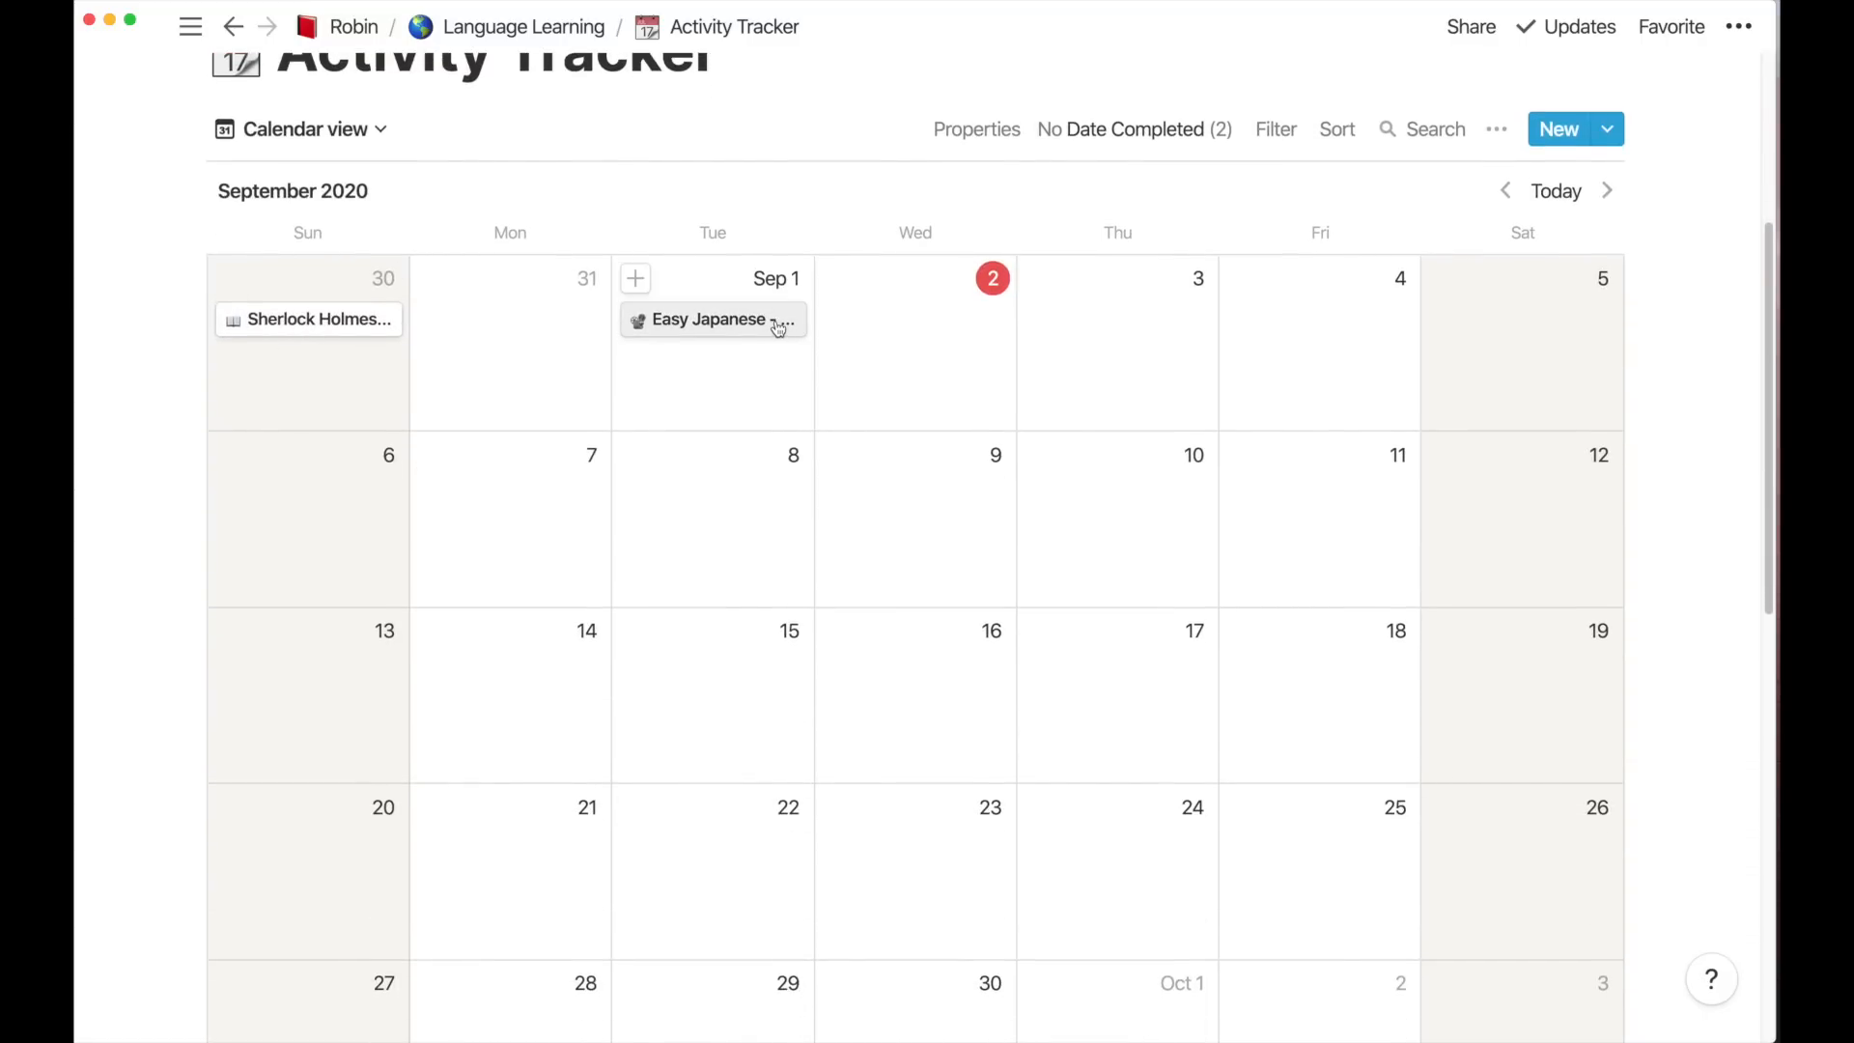
{"action": "scroll", "coordinate": [550, 253], "scroll_direction": "up", "scroll_amount": 1}
Return to the board view, set the Easy Japanese - 01 card's Date Completed to Aug 19, 2020, and close it
{"action": "left_click", "coordinate": [379, 199]}
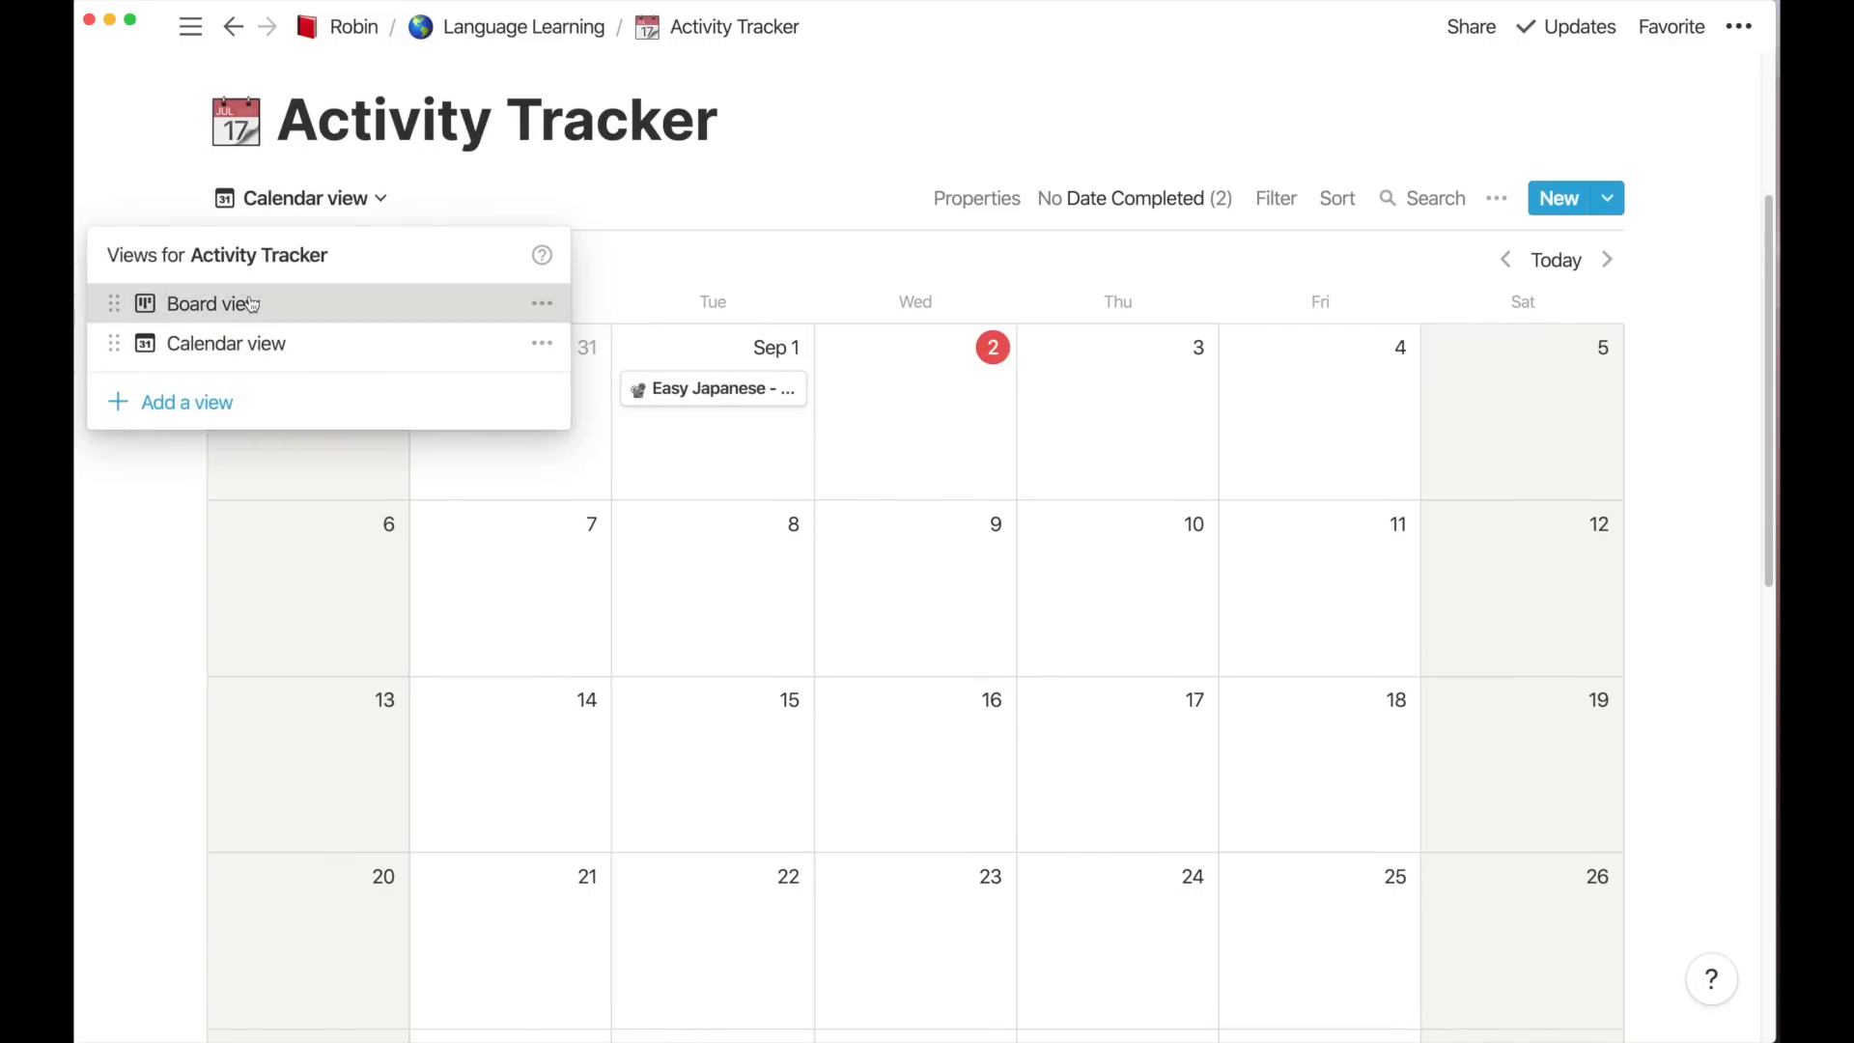
{"action": "left_click", "coordinate": [213, 303]}
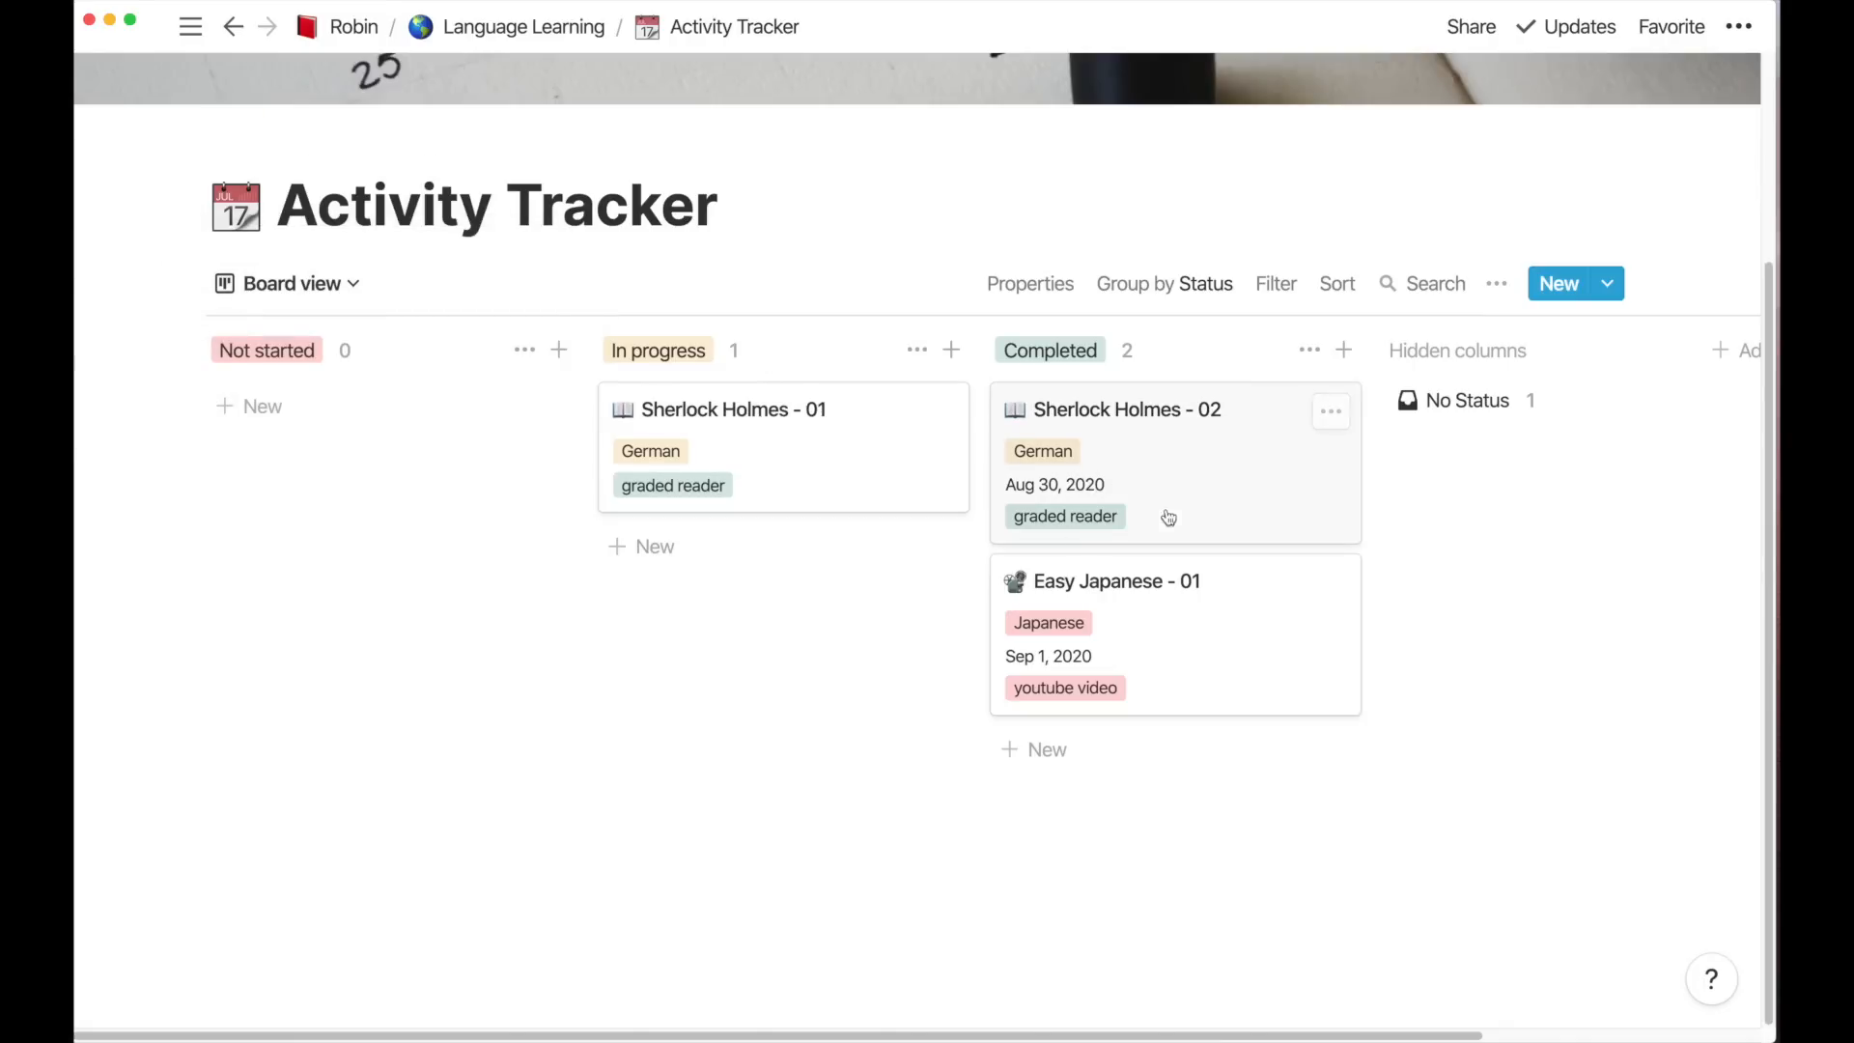
{"action": "left_click", "coordinate": [1086, 635]}
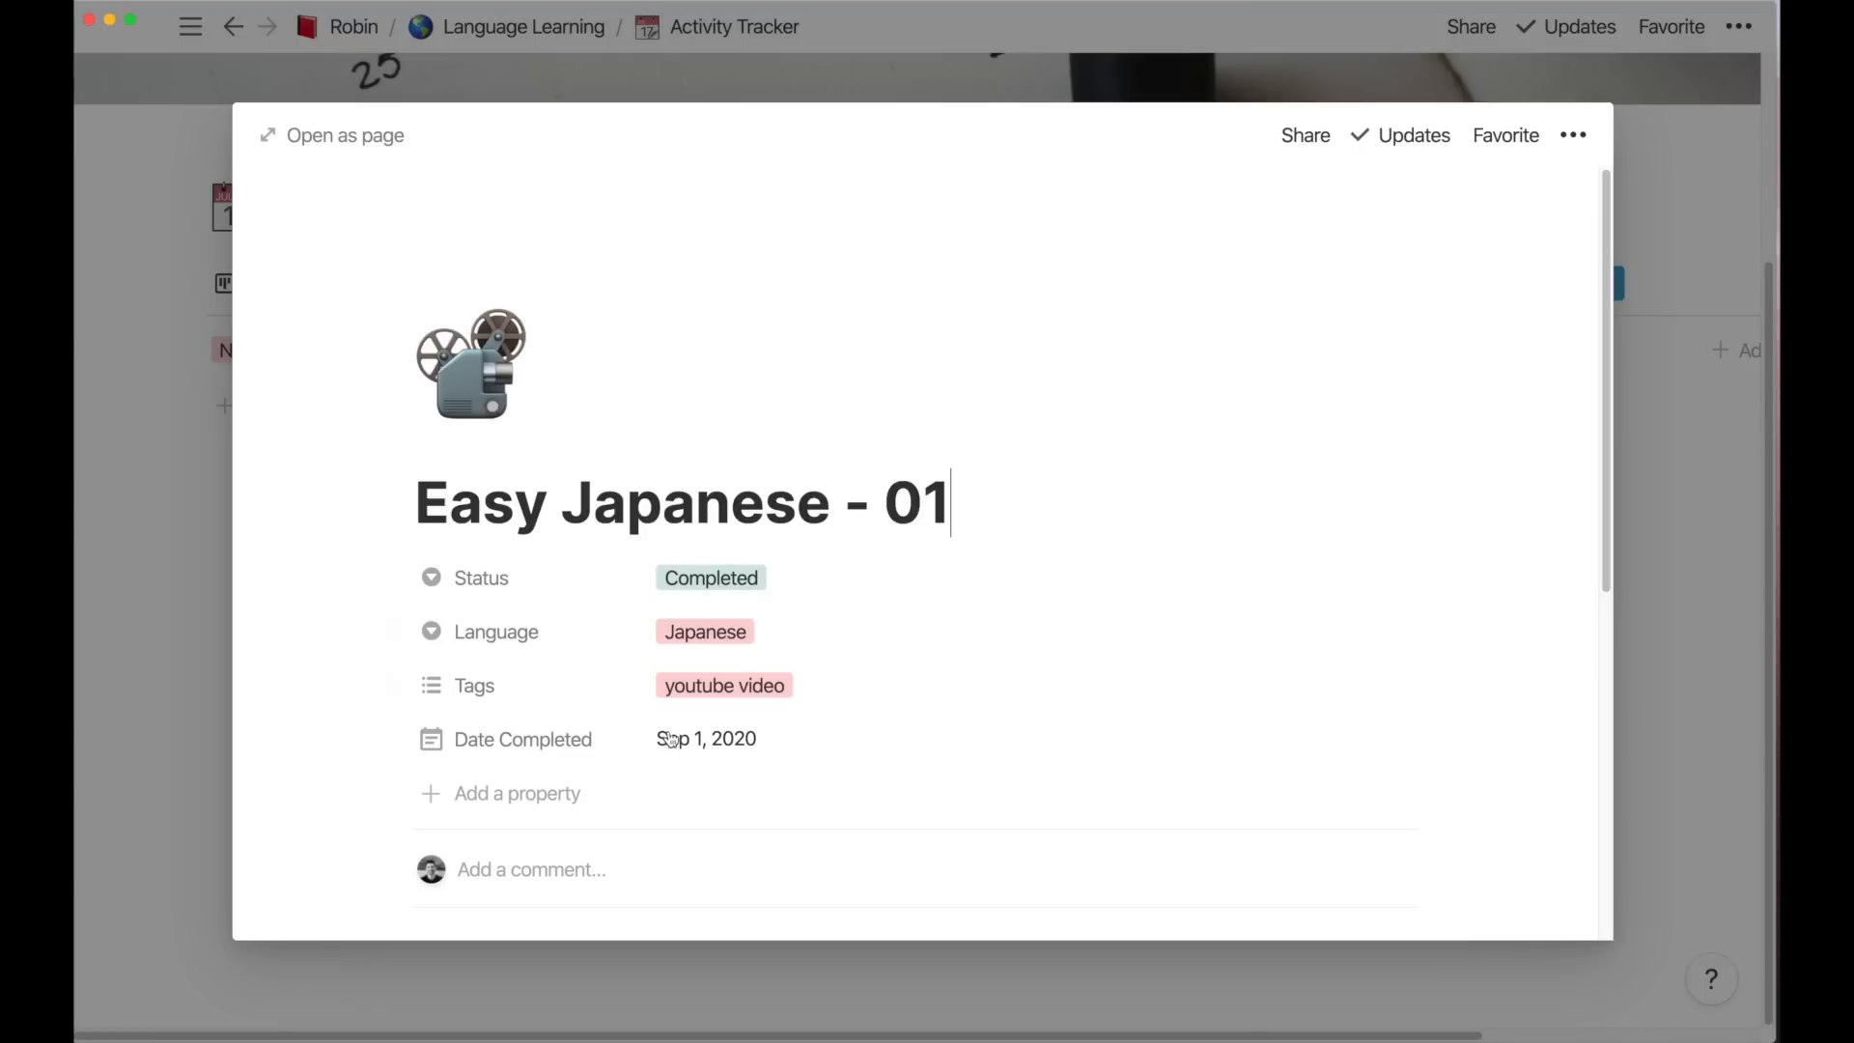
{"action": "left_click", "coordinate": [706, 739]}
{"action": "left_click", "coordinate": [938, 360]}
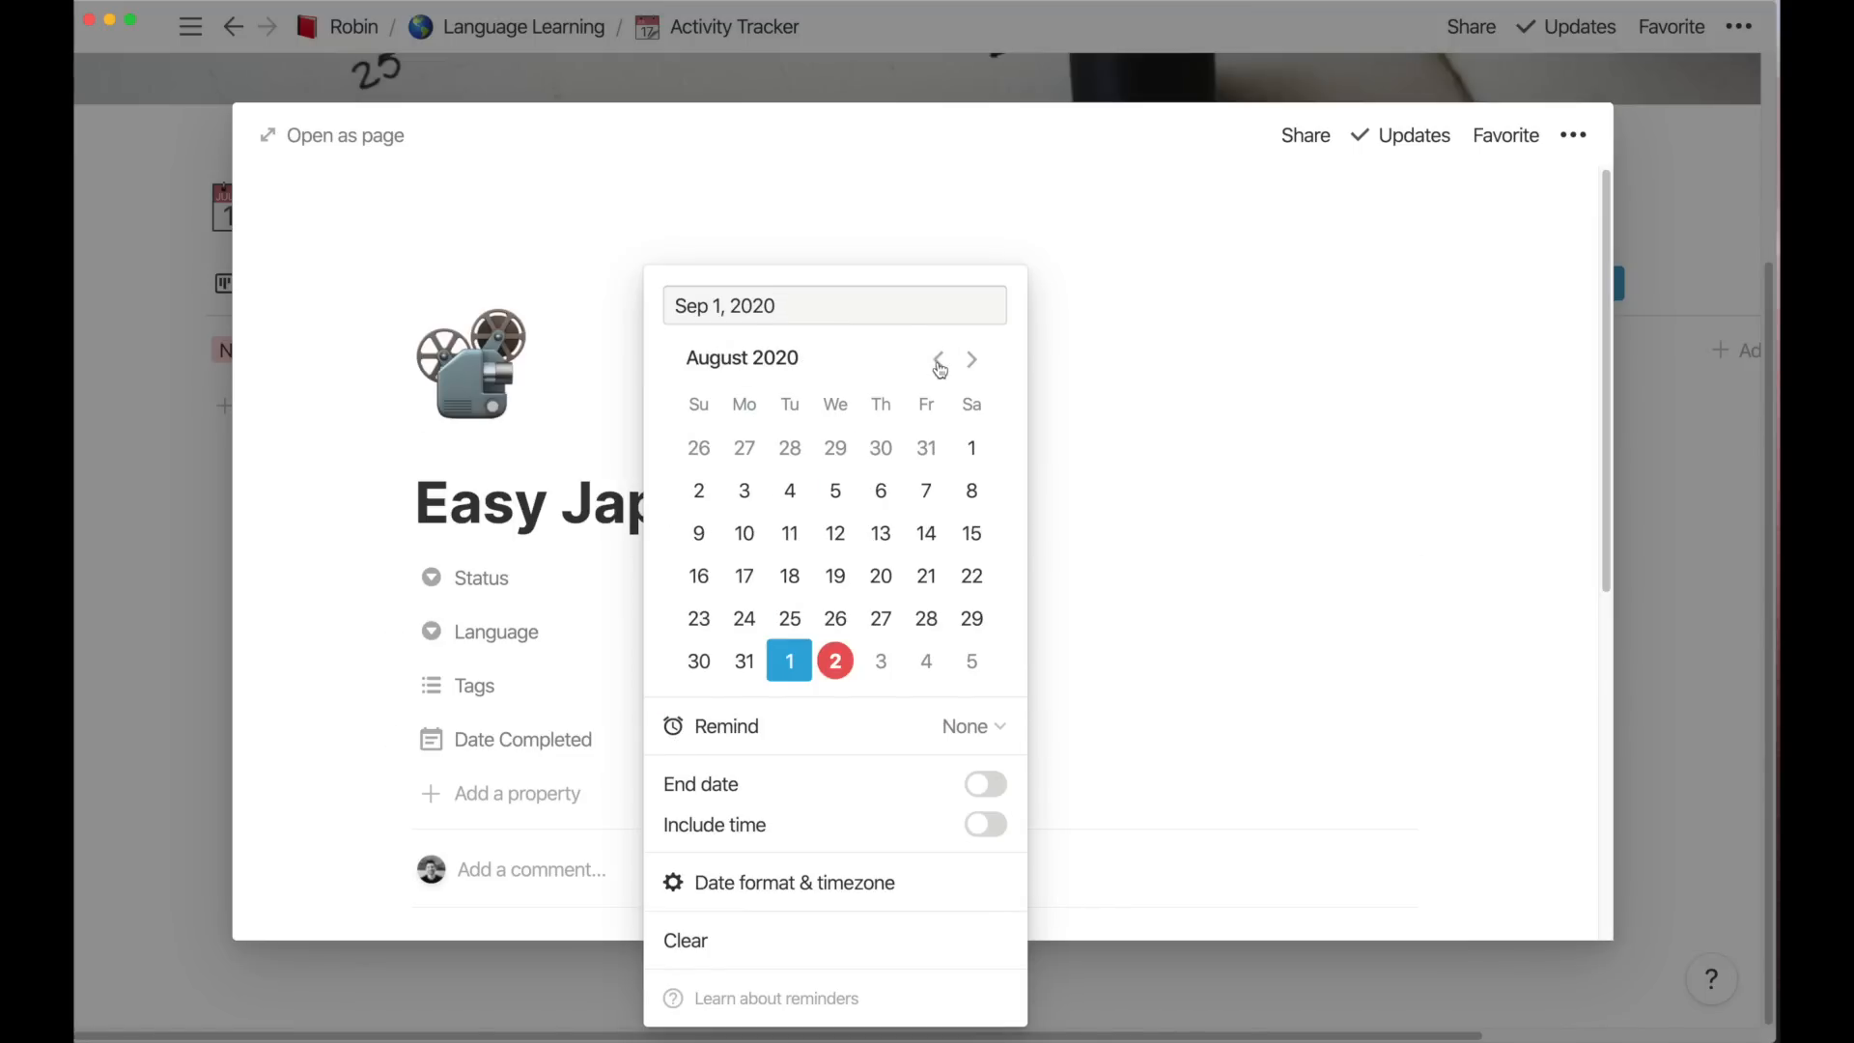
{"action": "left_click", "coordinate": [845, 570]}
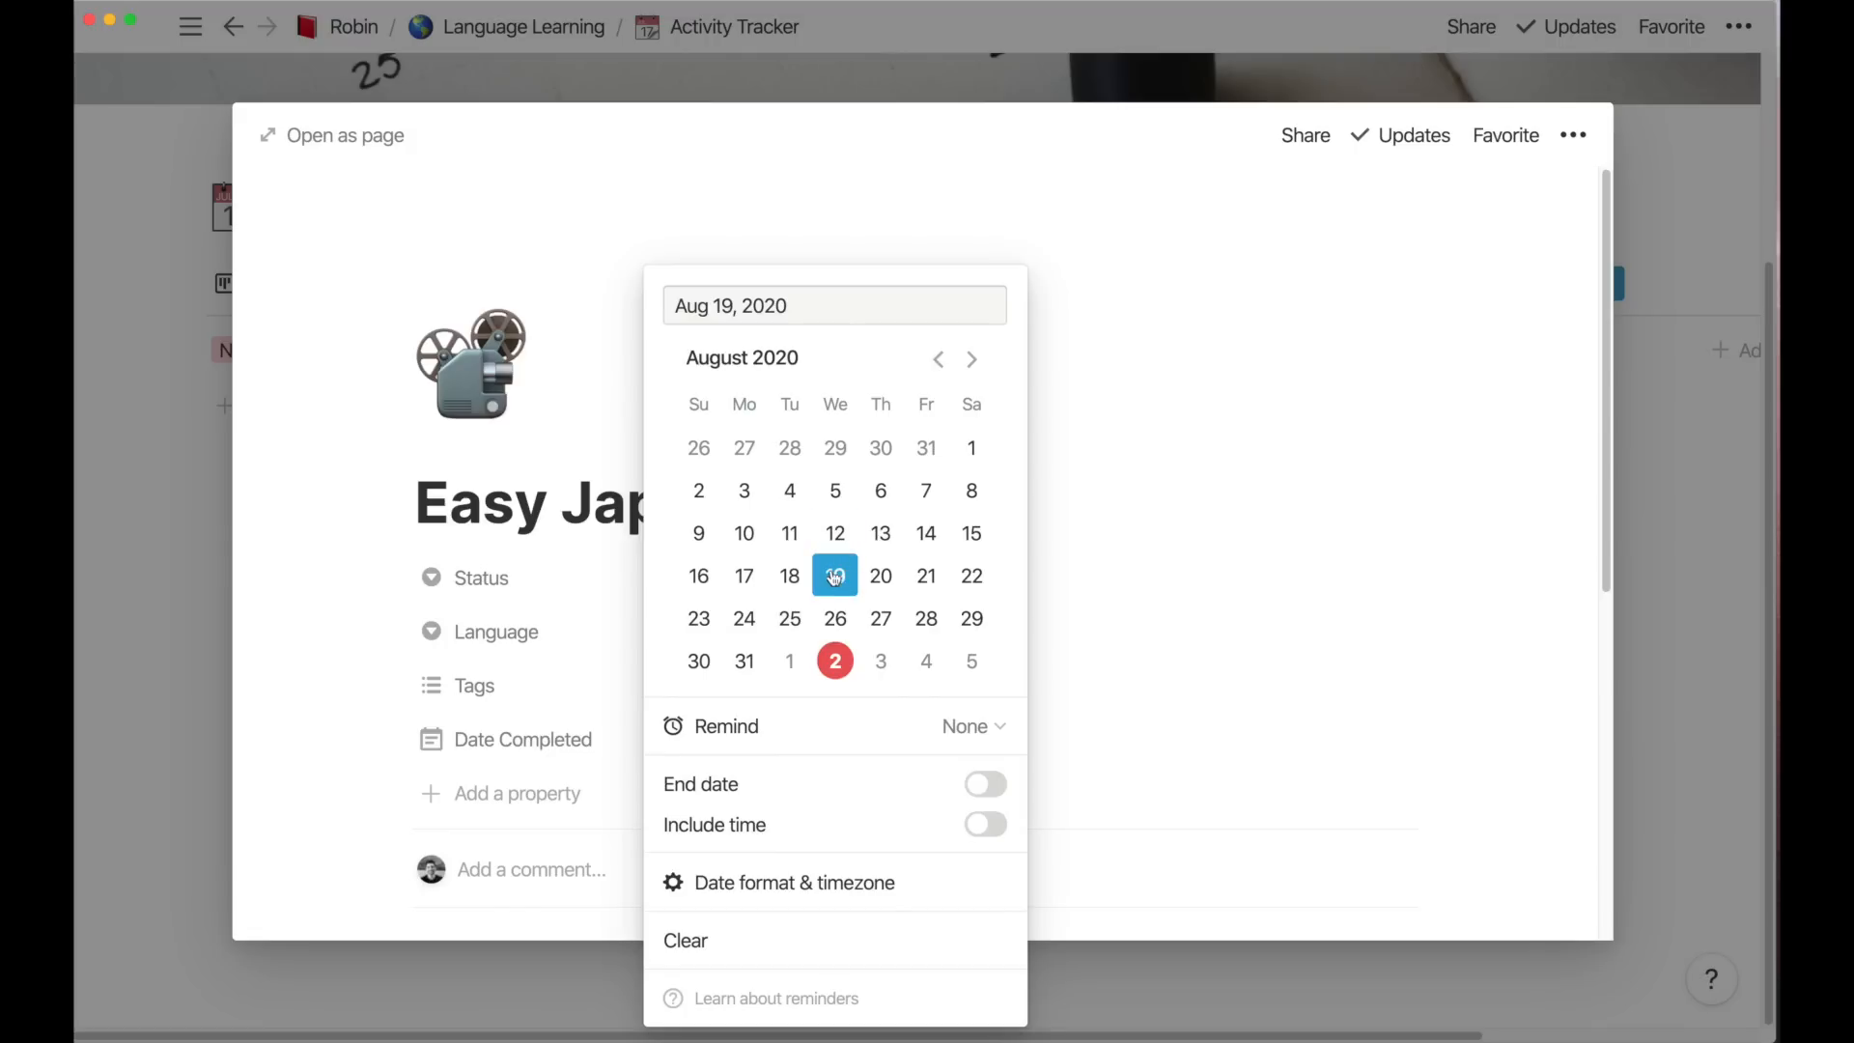
{"action": "left_click", "coordinate": [1228, 604]}
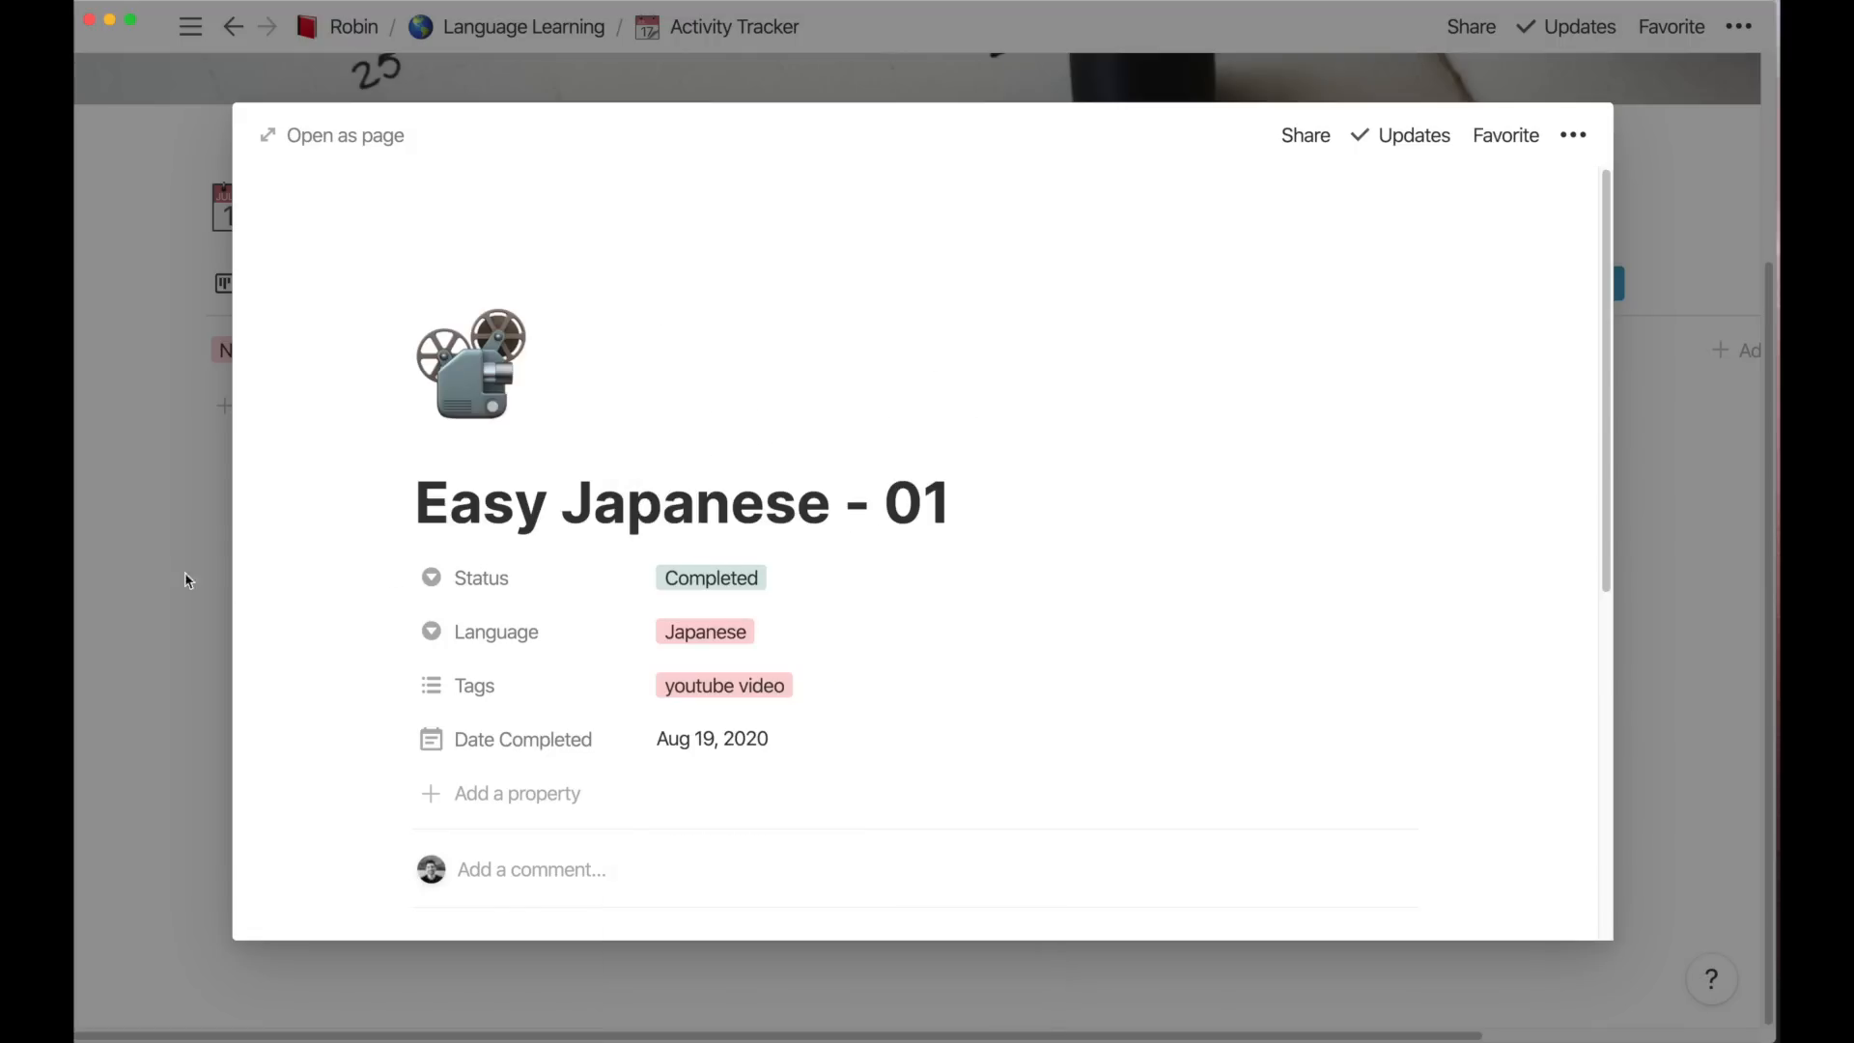
{"action": "left_click", "coordinate": [228, 594]}
Switch the Activity Tracker to the calendar view and look through August 2020 for the completed activities
{"action": "left_click", "coordinate": [362, 302]}
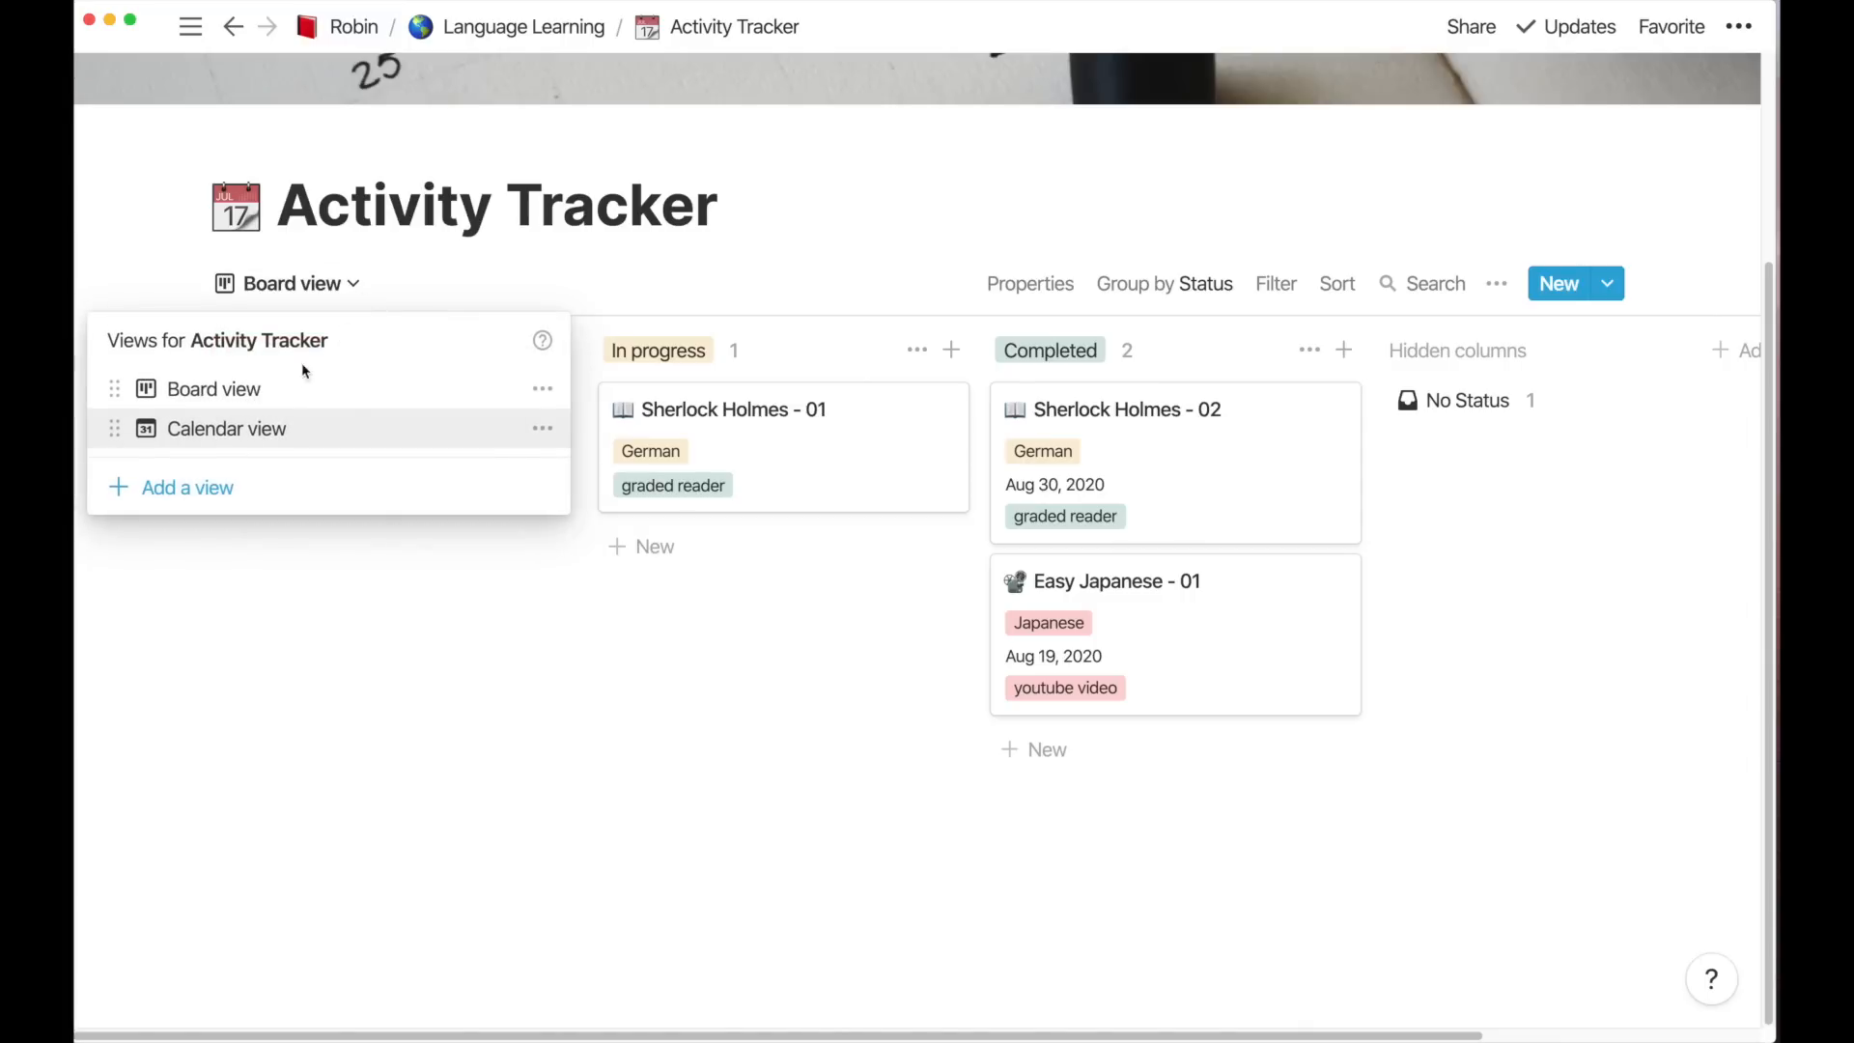
{"action": "left_click", "coordinate": [251, 428]}
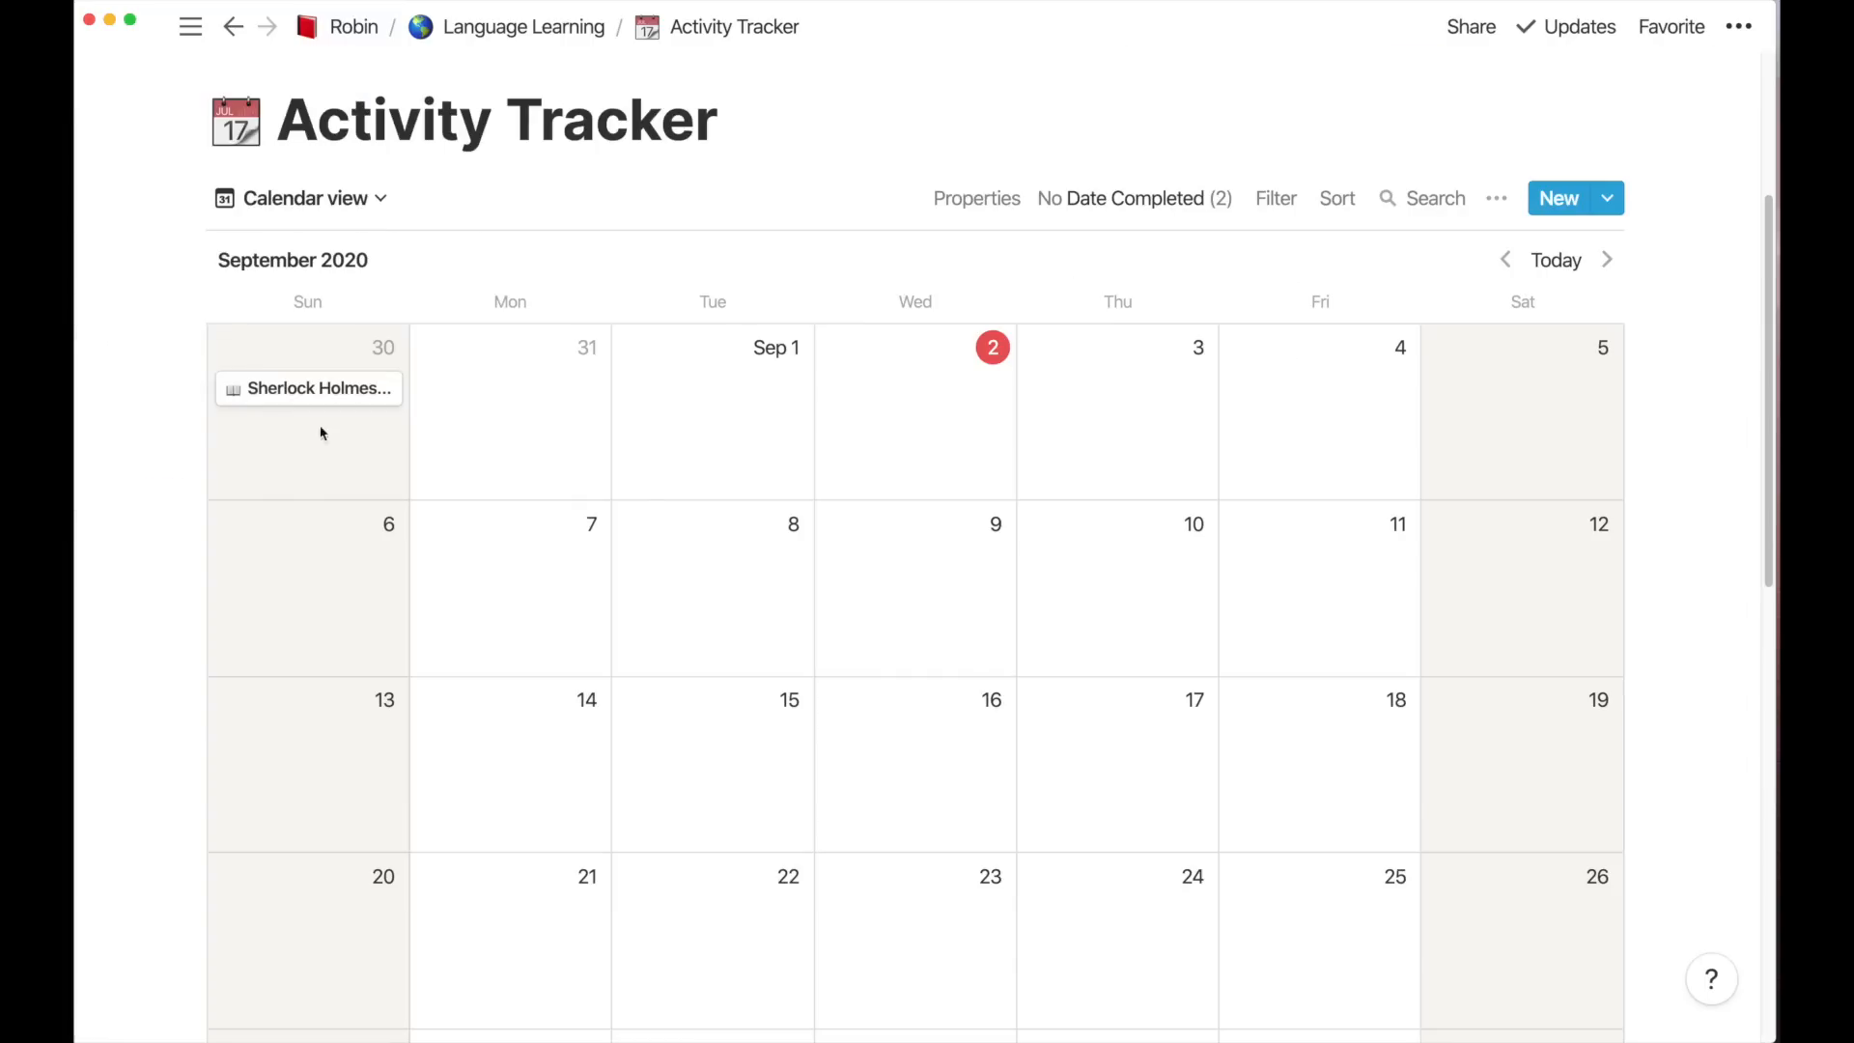
{"action": "left_click", "coordinate": [1504, 282]}
{"action": "scroll", "coordinate": [517, 587], "scroll_direction": "down", "scroll_amount": 4}
{"action": "scroll", "coordinate": [814, 500], "scroll_direction": "down", "scroll_amount": 2}
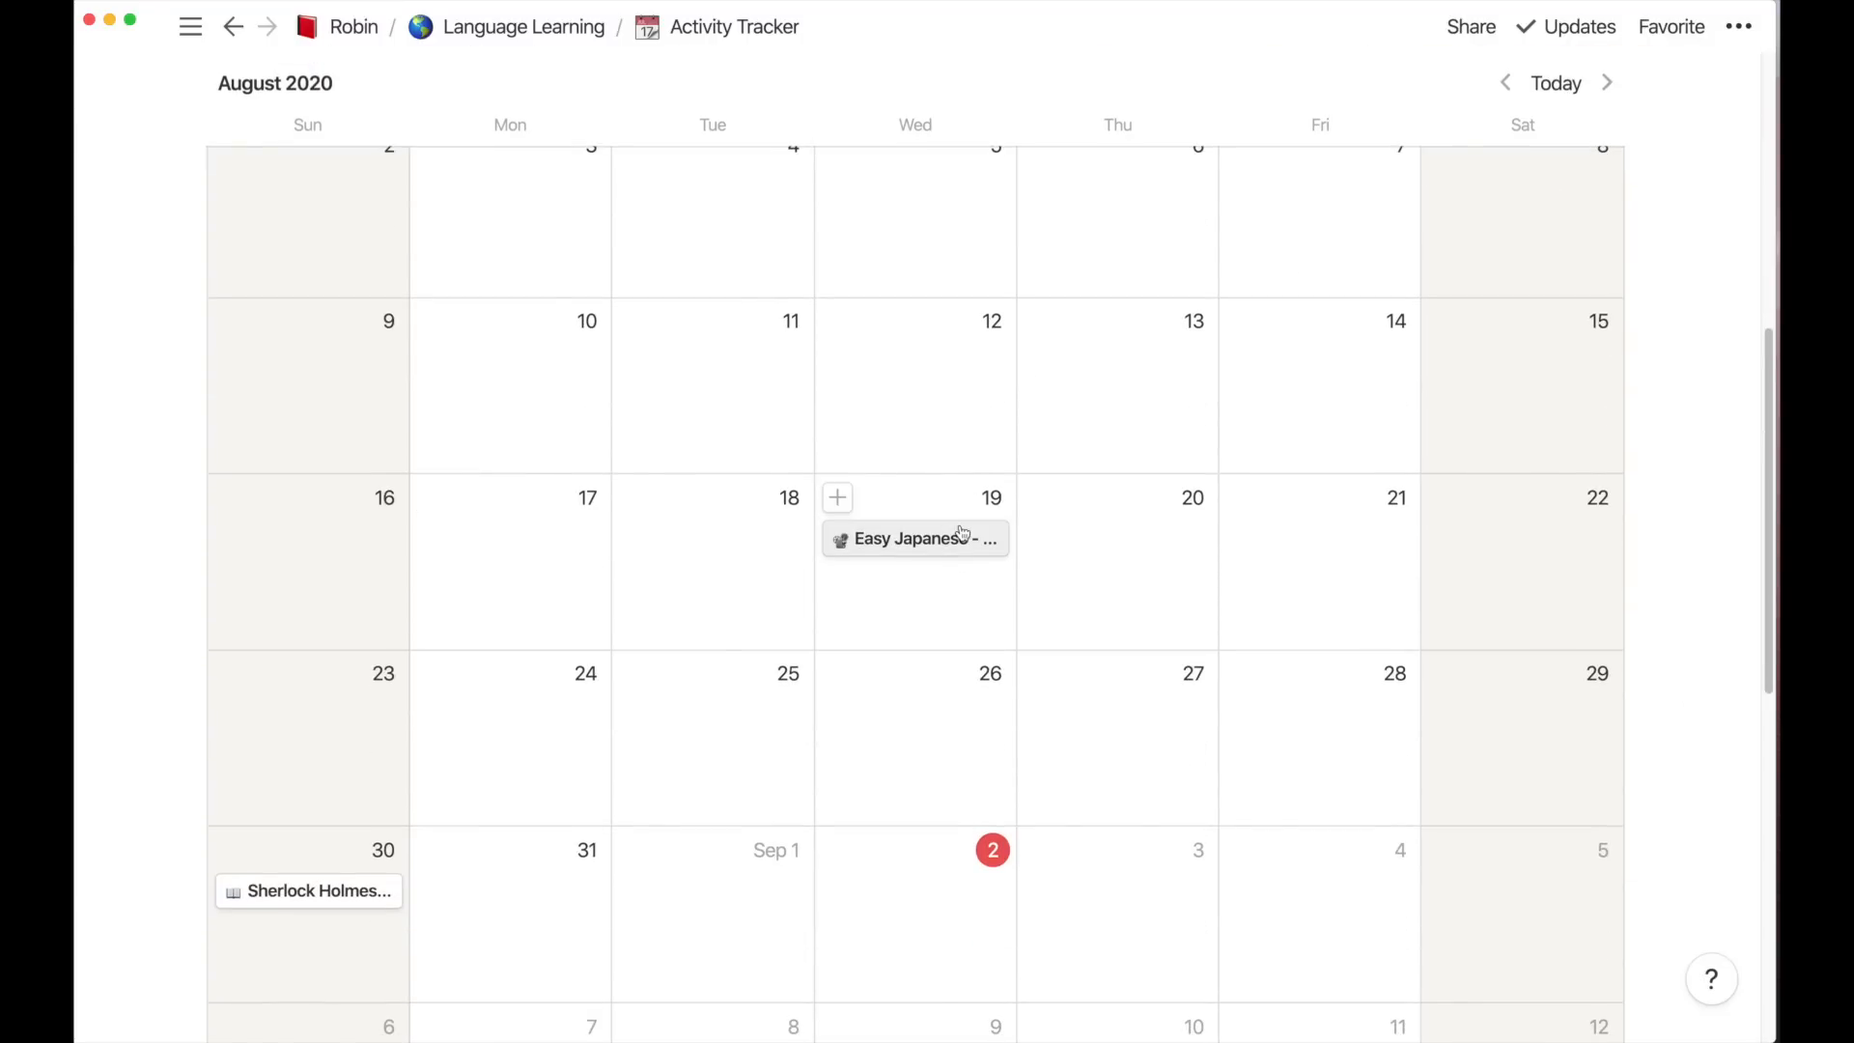
{"action": "scroll", "coordinate": [962, 532], "scroll_direction": "up", "scroll_amount": 7}
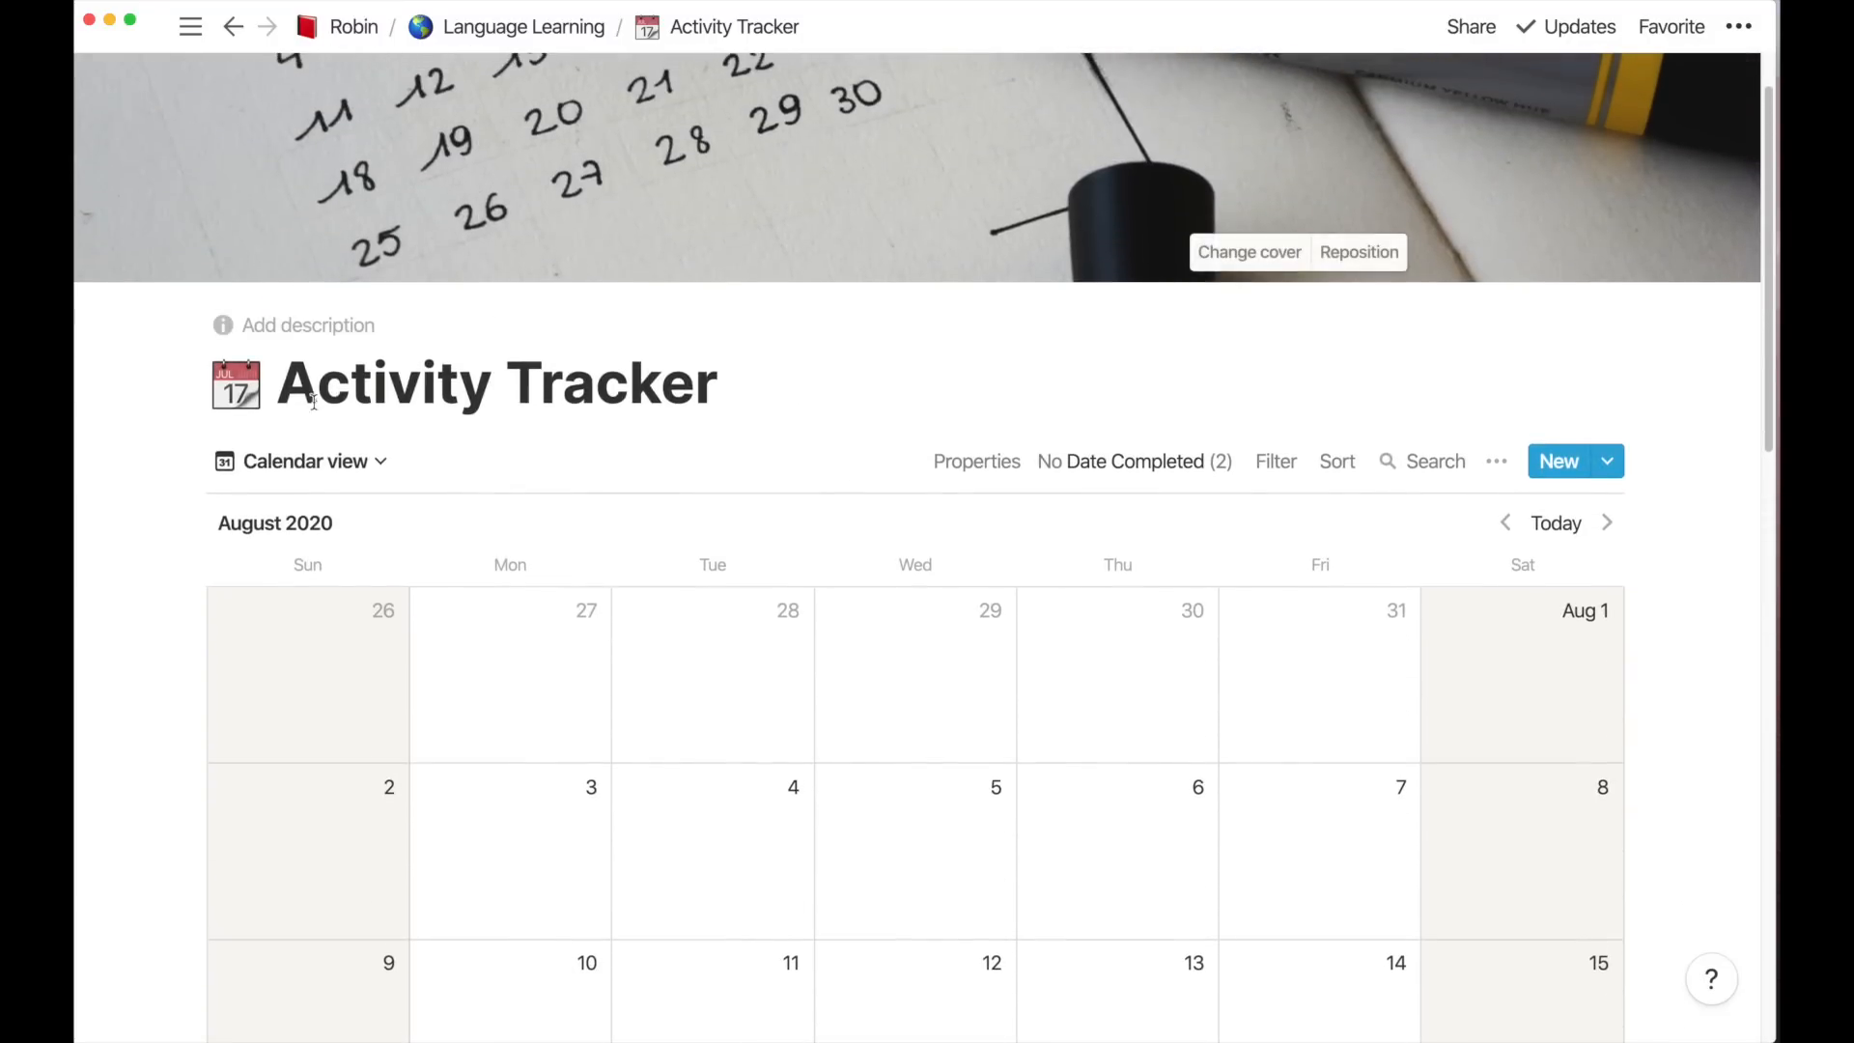
Switch the Activity Tracker back to the board view and go to the parent Language Learning page
{"action": "left_click", "coordinate": [375, 462]}
{"action": "left_click", "coordinate": [249, 567]}
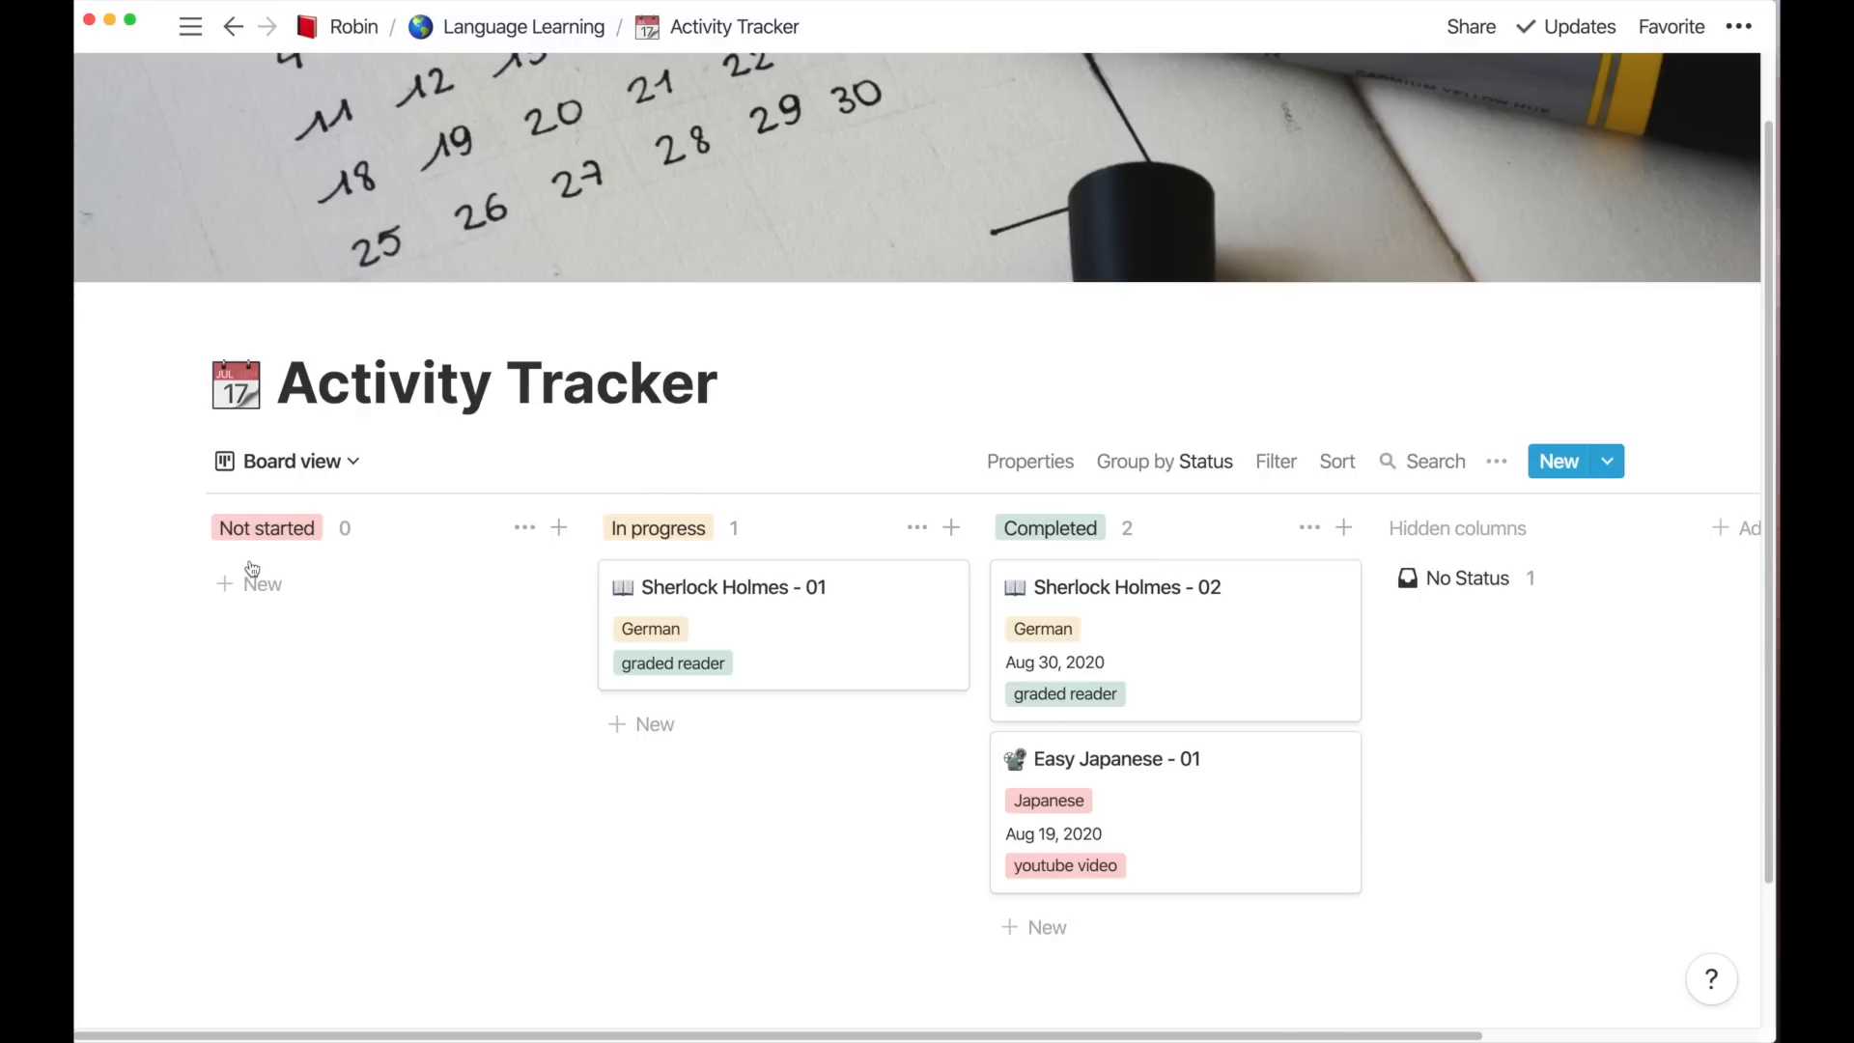
{"action": "left_click", "coordinate": [521, 26]}
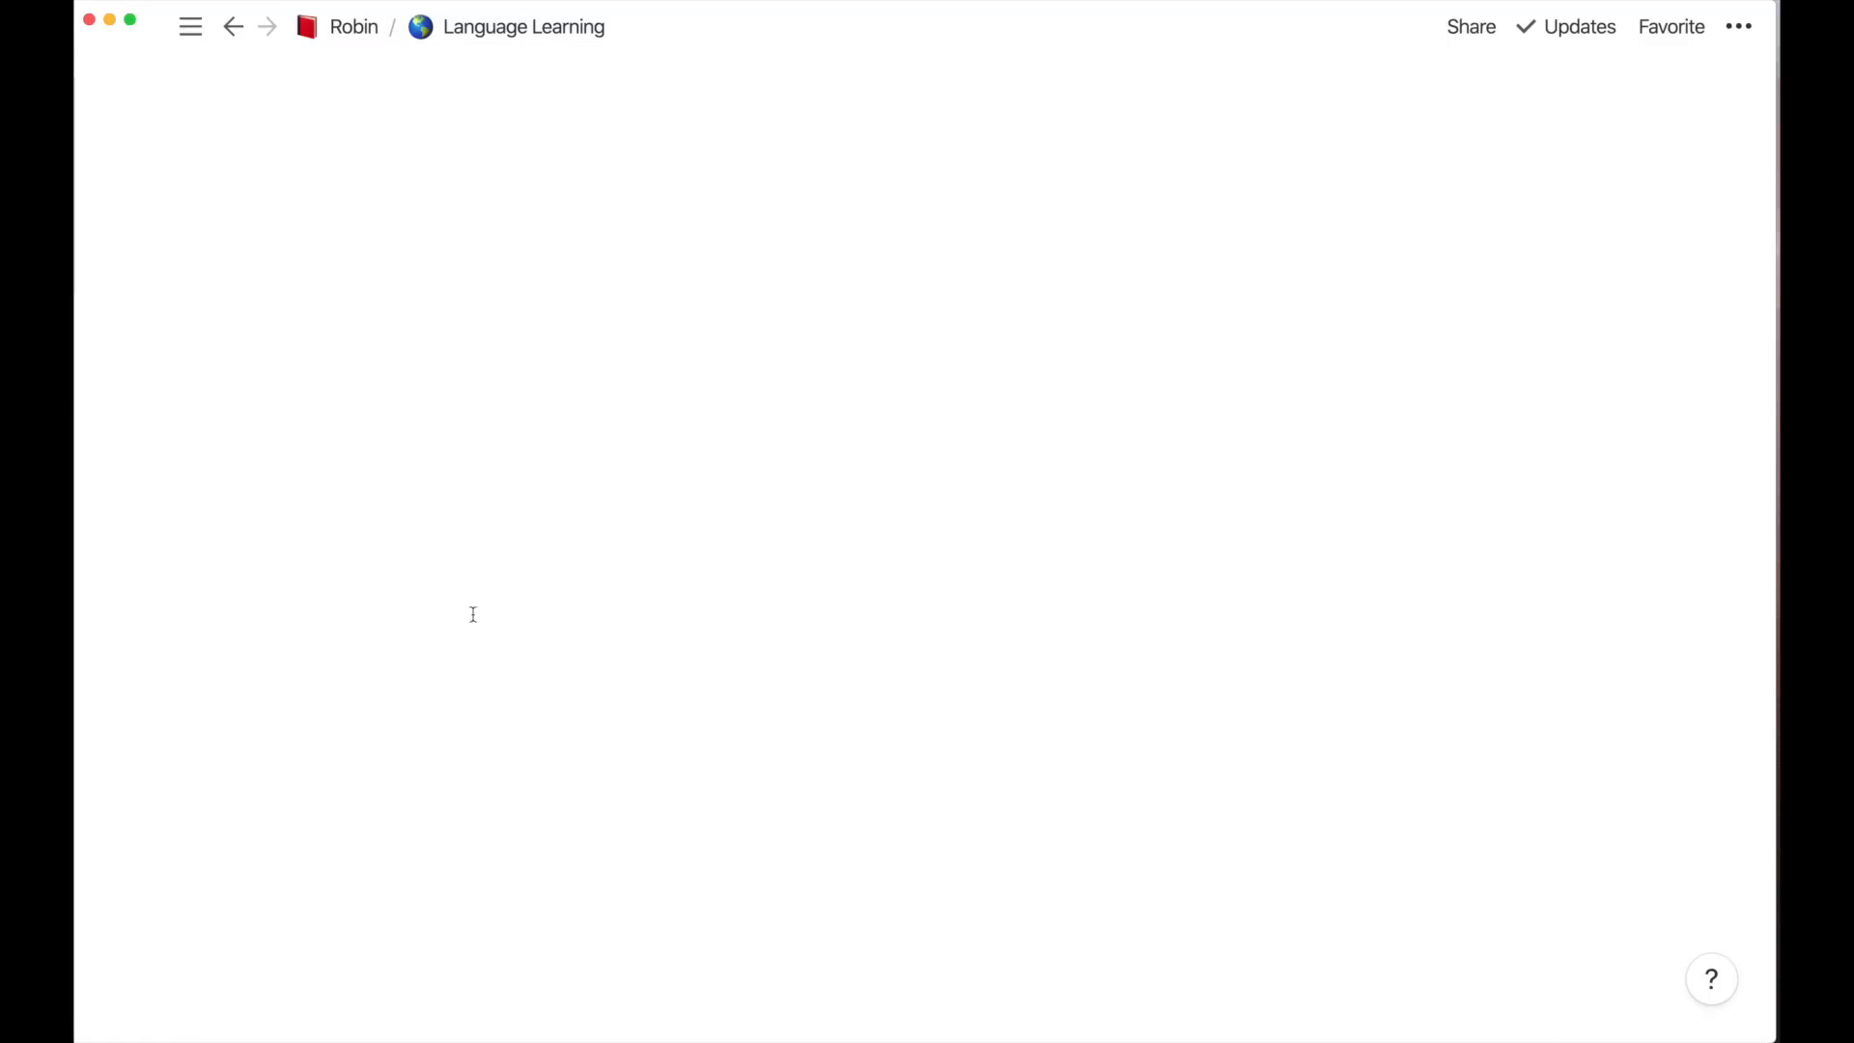
Add a Heading 2 reading "Organization" above the Activity Tracker link on the Language Learning page
{"action": "scroll", "coordinate": [673, 586], "scroll_direction": "down", "scroll_amount": 3}
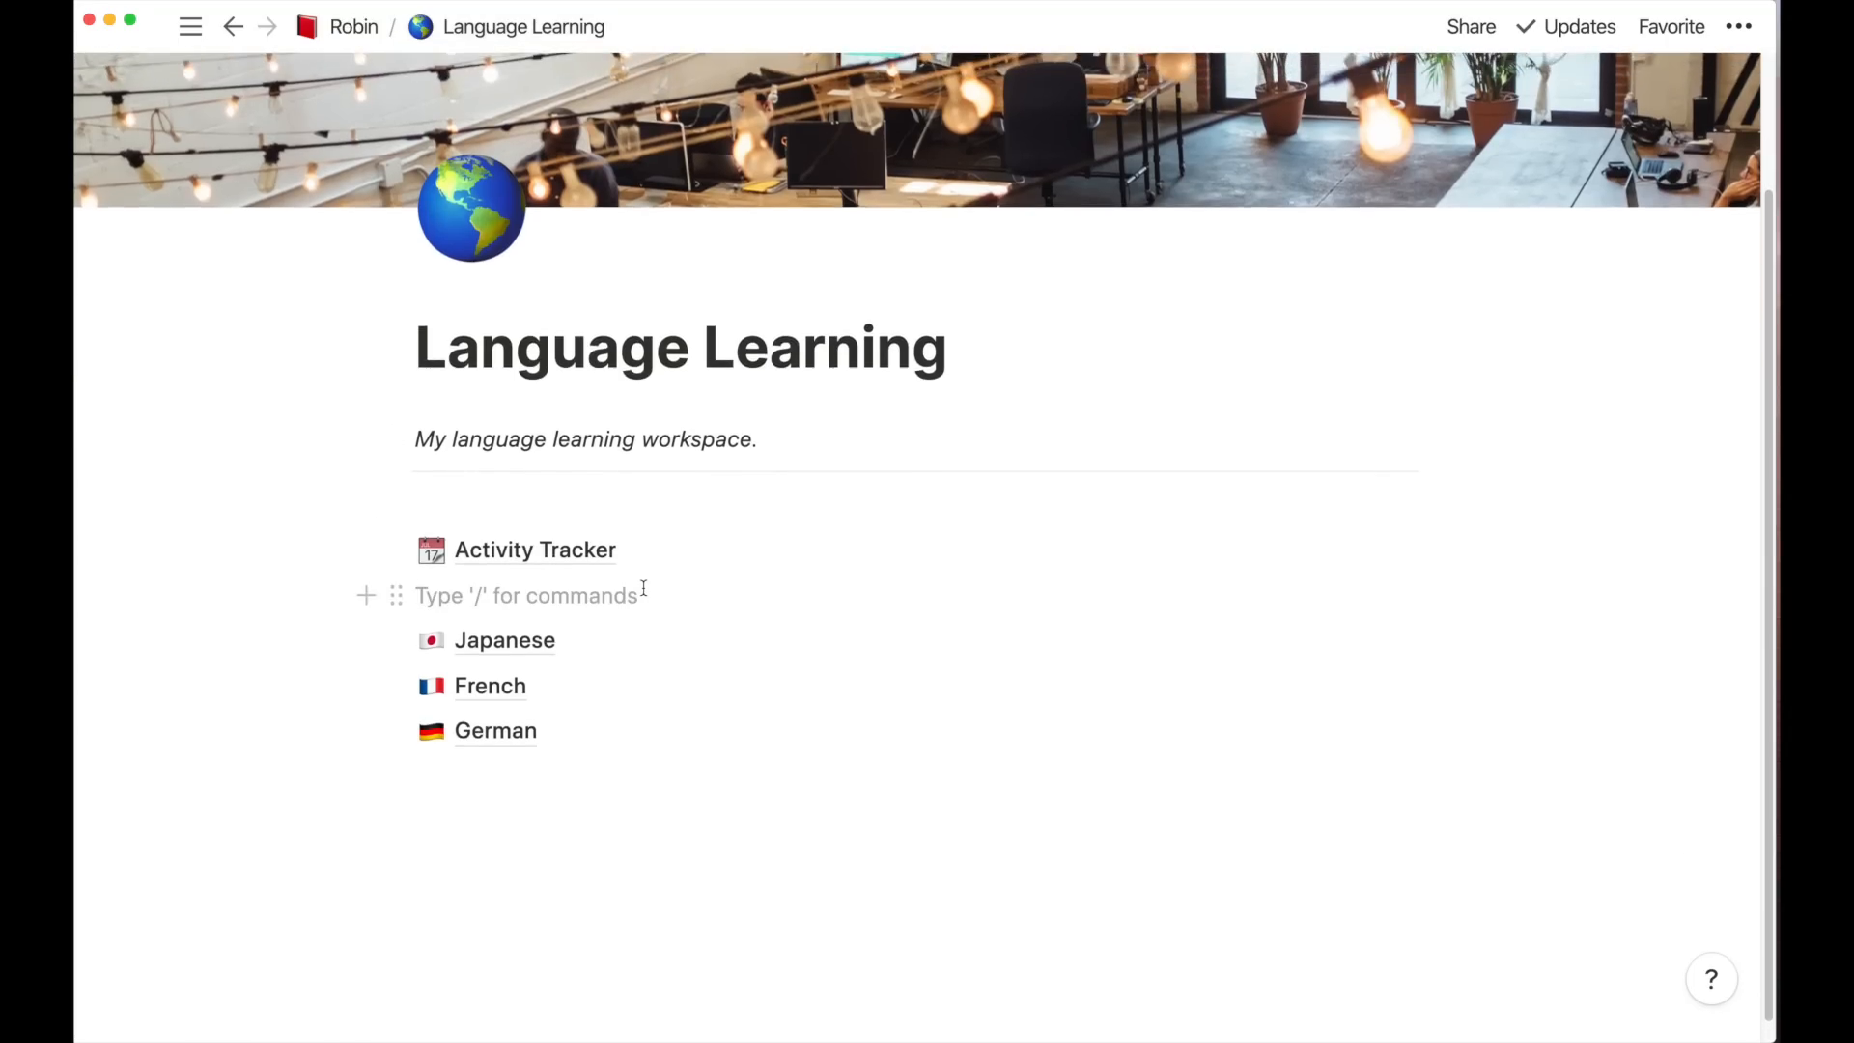
{"action": "scroll", "coordinate": [643, 589], "scroll_direction": "up", "scroll_amount": 1}
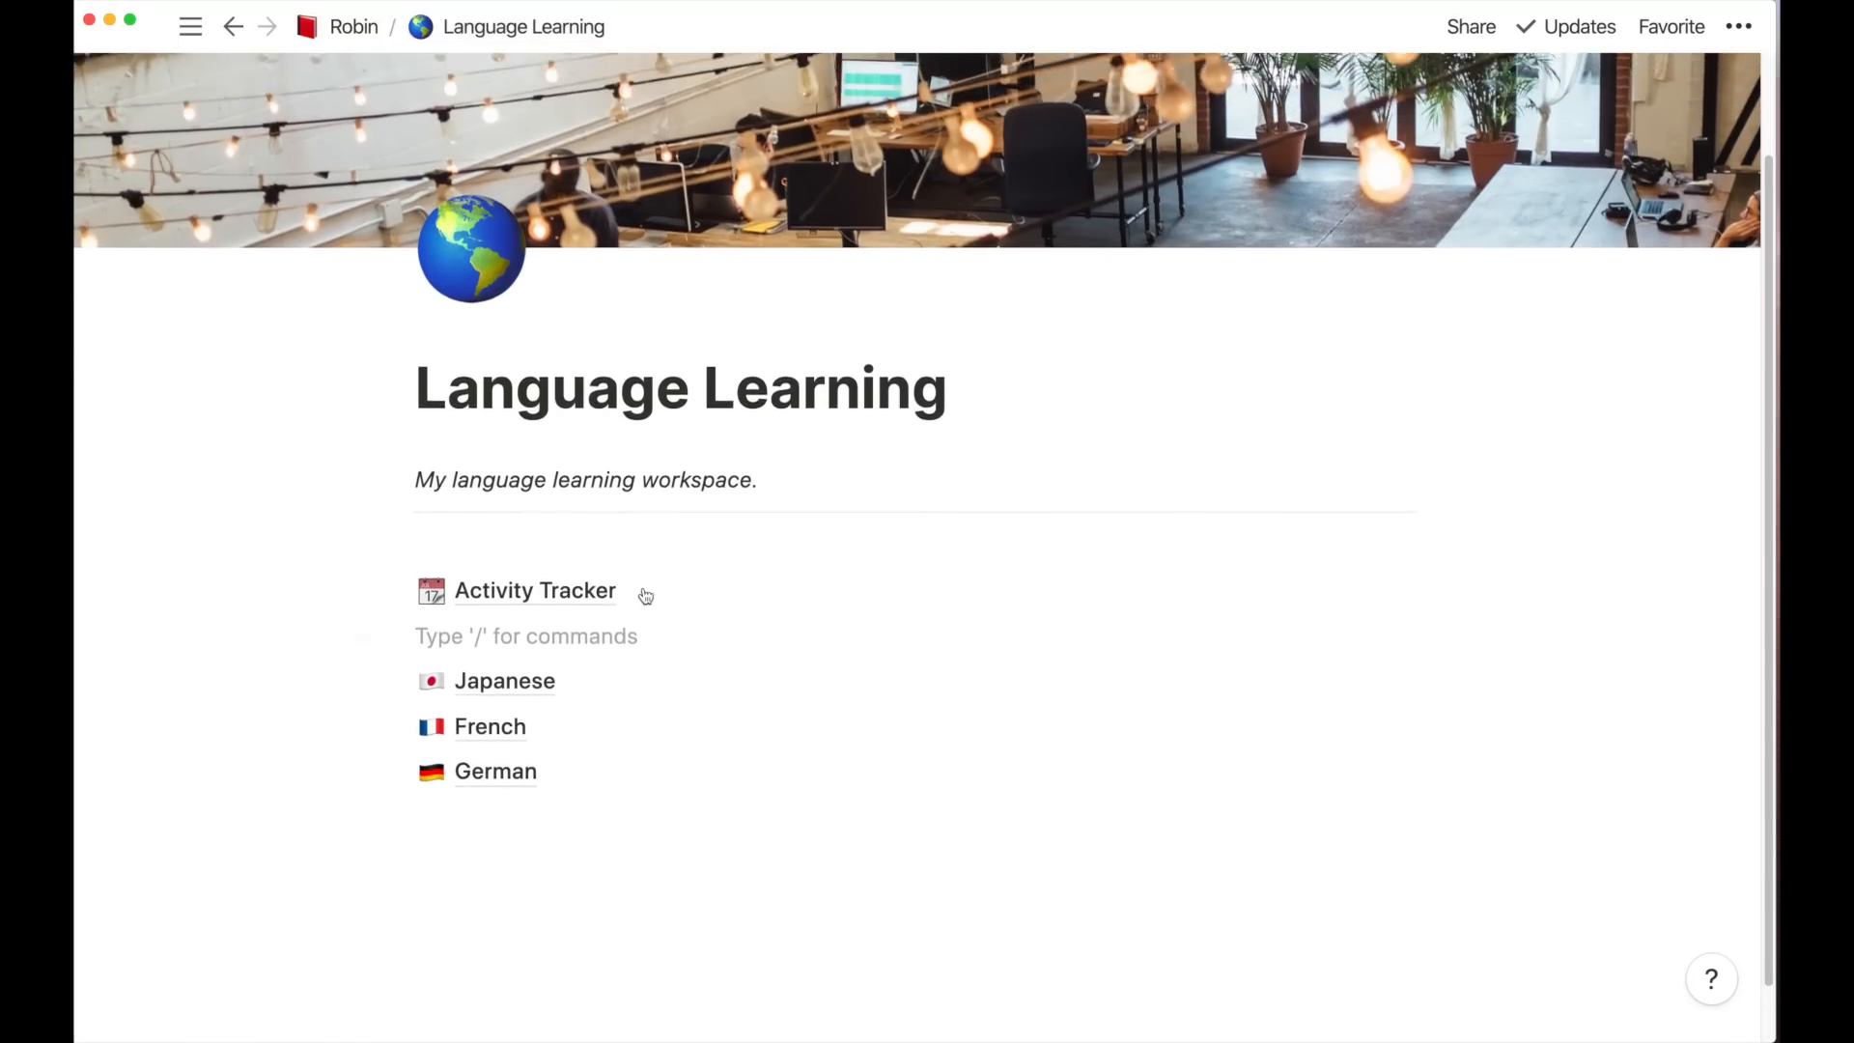
{"action": "left_click", "coordinate": [566, 546]}
{"action": "key", "text": "Return"}
{"action": "type", "text": "/h2"}
{"action": "key", "text": "Return"}
{"action": "type", "text": "Oeg"}
{"action": "key", "text": "BackSpace"}
{"action": "key", "text": "BackSpace"}
{"action": "type", "text": "rganiz"}
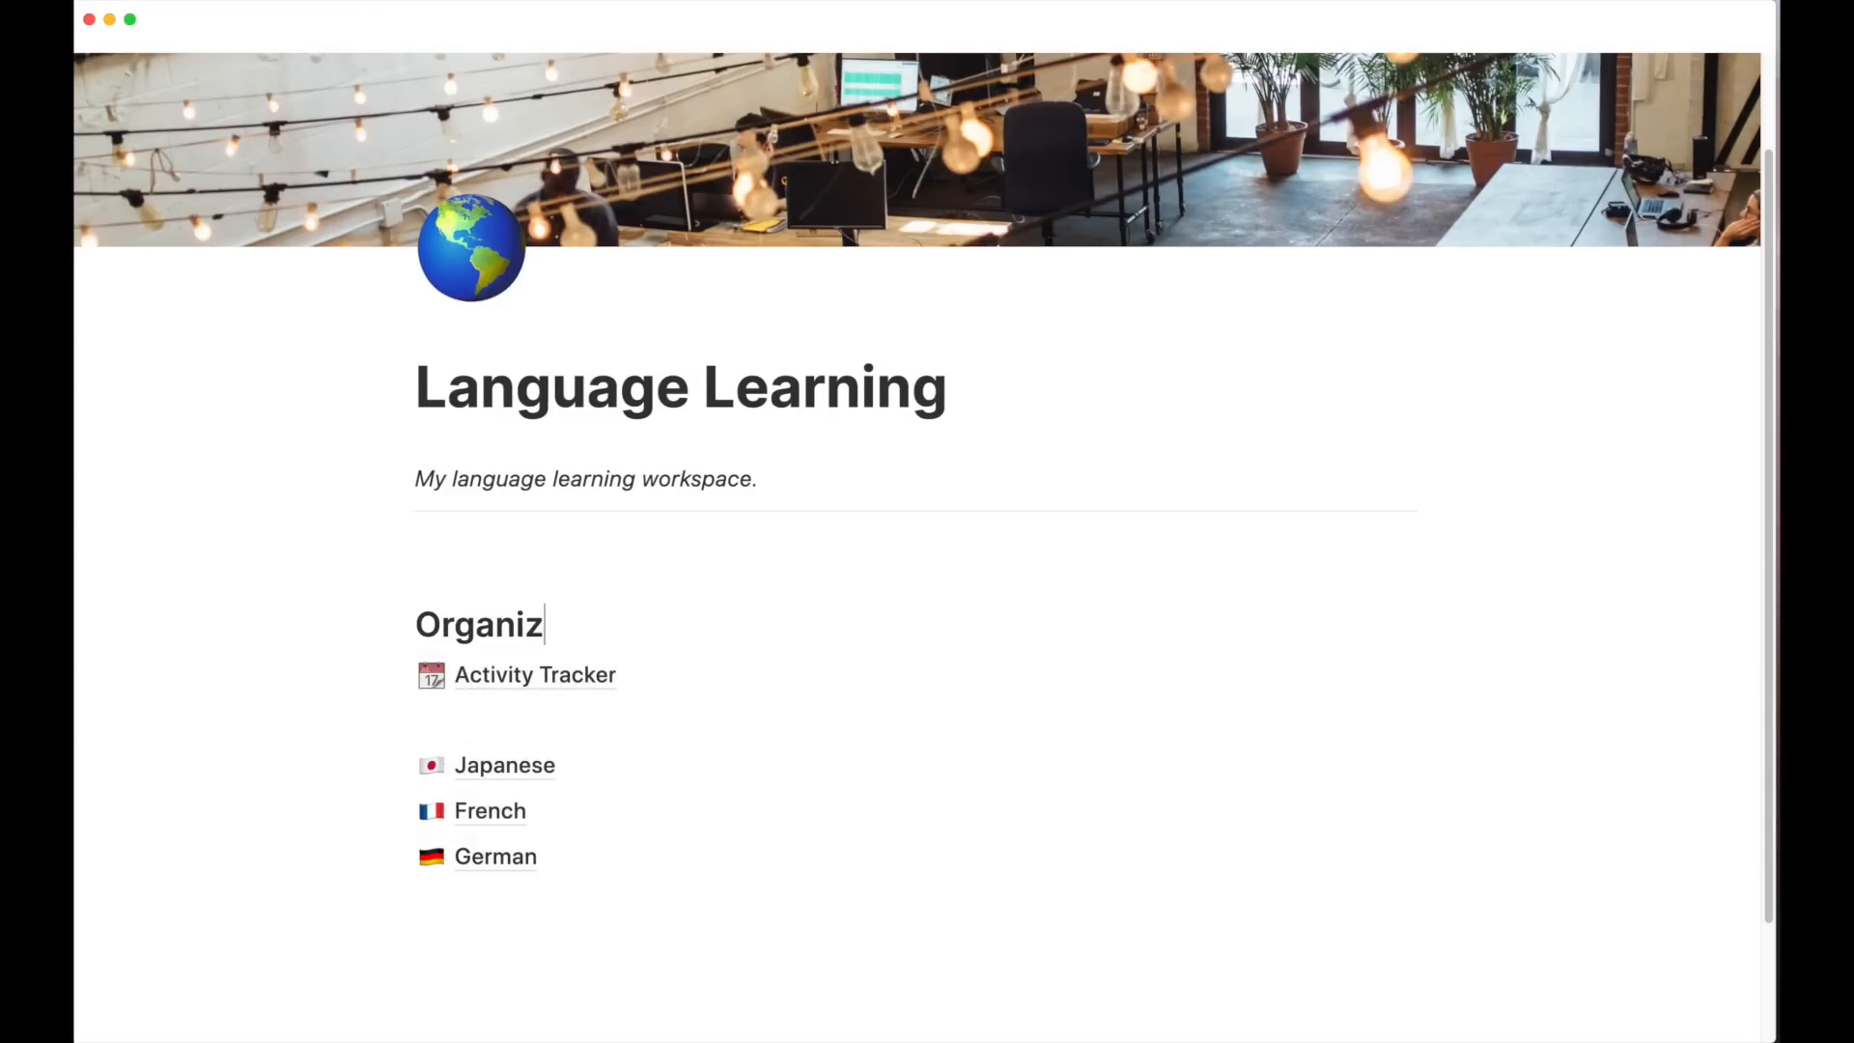
{"action": "type", "text": "ation"}
{"action": "key", "text": "Return"}
{"action": "key", "text": "BackSpace"}
Add a Heading 2 reading "Languages" above the Japanese page link, leaving a blank line below Activity Tracker
{"action": "left_click", "coordinate": [555, 712]}
{"action": "key", "text": "Return"}
{"action": "type", "text": "/tab"}
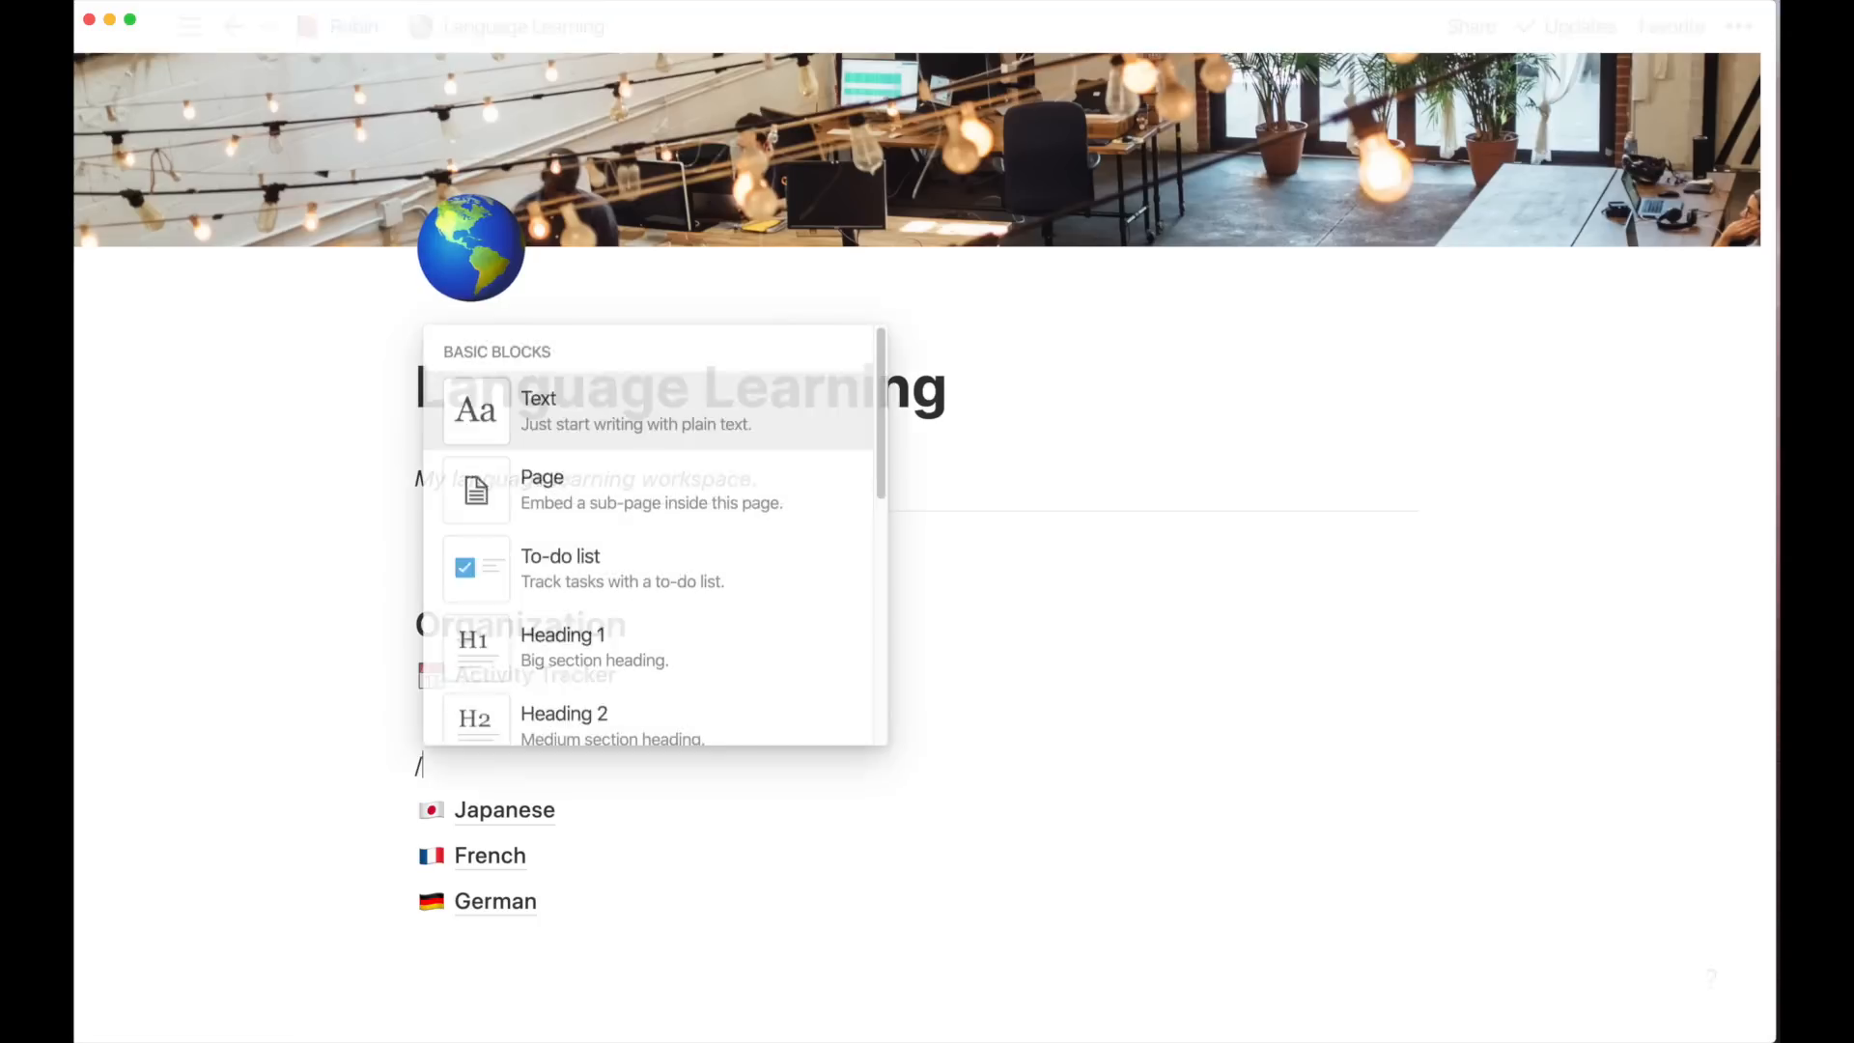
{"action": "key", "text": "BackSpace"}
{"action": "key", "text": "BackSpace"}
{"action": "key", "text": "BackSpace"}
{"action": "type", "text": "la"}
{"action": "key", "text": "BackSpace"}
{"action": "key", "text": "BackSpace"}
{"action": "type", "text": "h2"}
{"action": "key", "text": "Return"}
{"action": "type", "text": "Languag"}
Turn the Organization and Languages headings into Heading 3 blocks
{"action": "scroll", "coordinate": [536, 463], "scroll_direction": "down", "scroll_amount": 2}
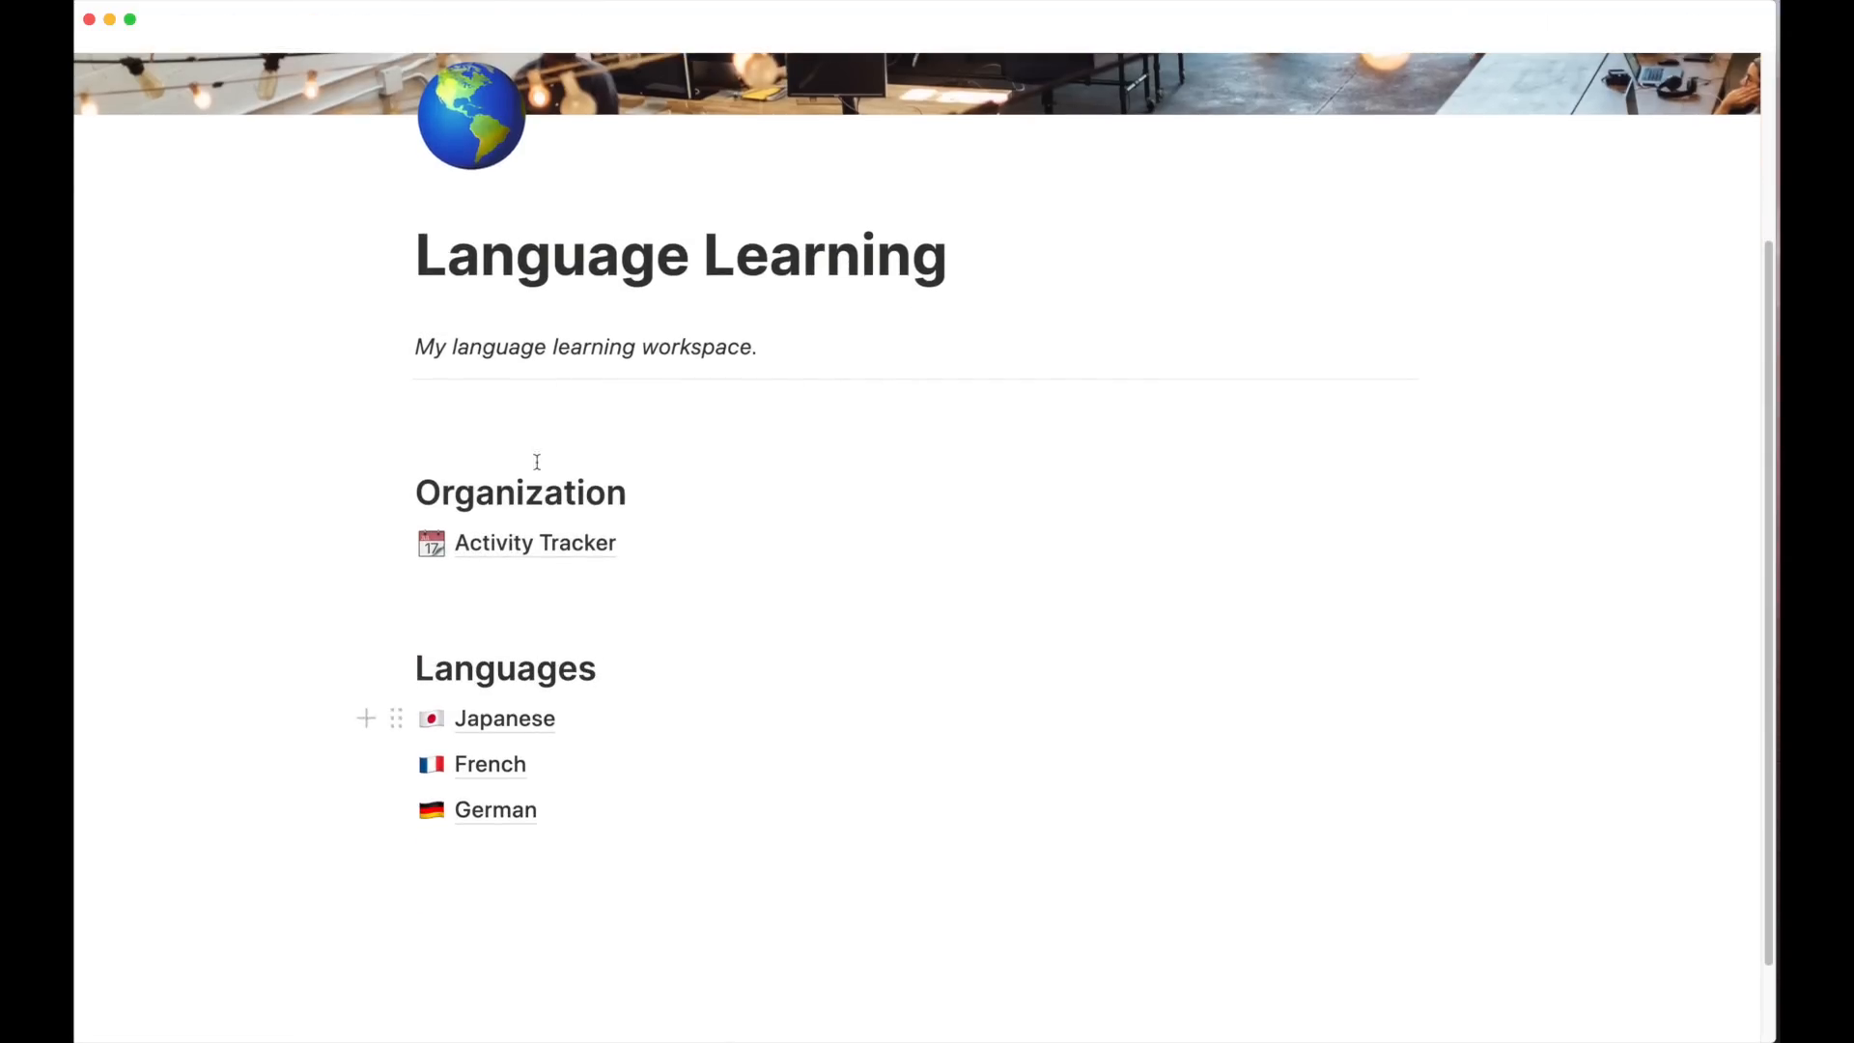
{"action": "double_click", "coordinate": [519, 453]}
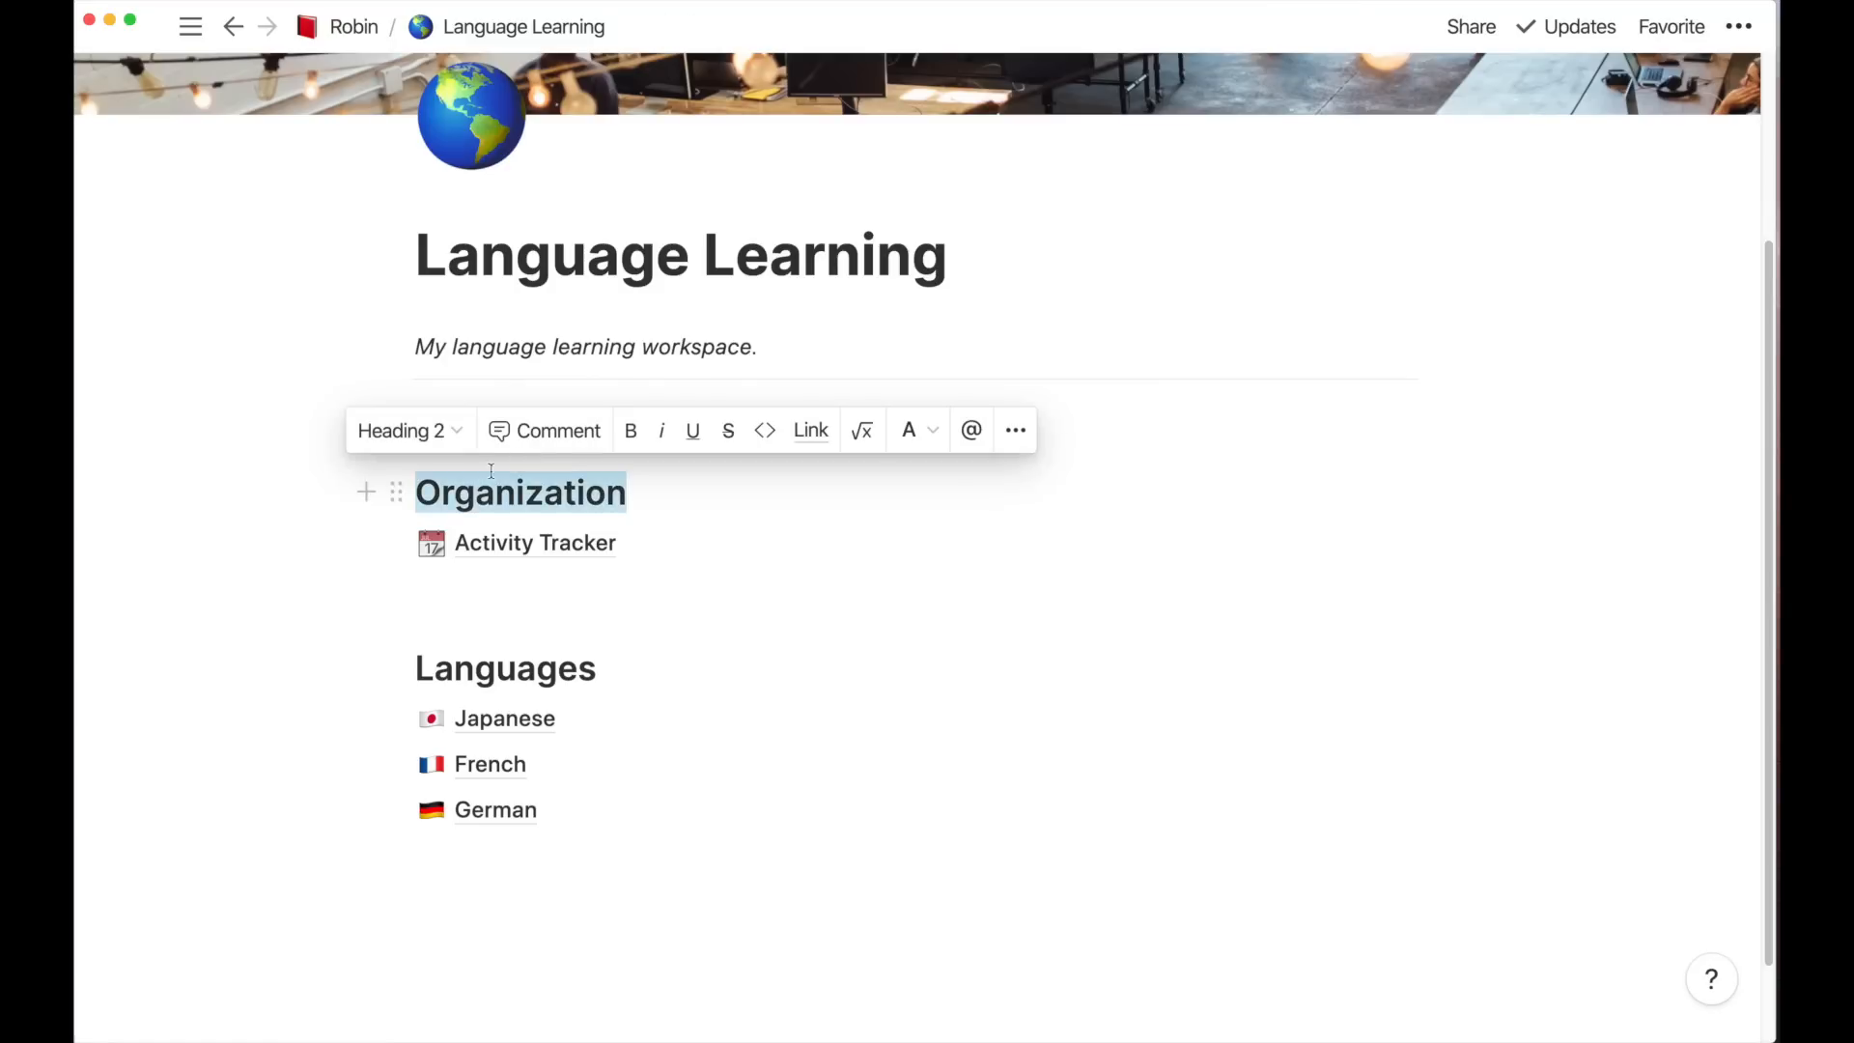
{"action": "left_click", "coordinate": [454, 431]}
{"action": "left_click", "coordinate": [395, 646]}
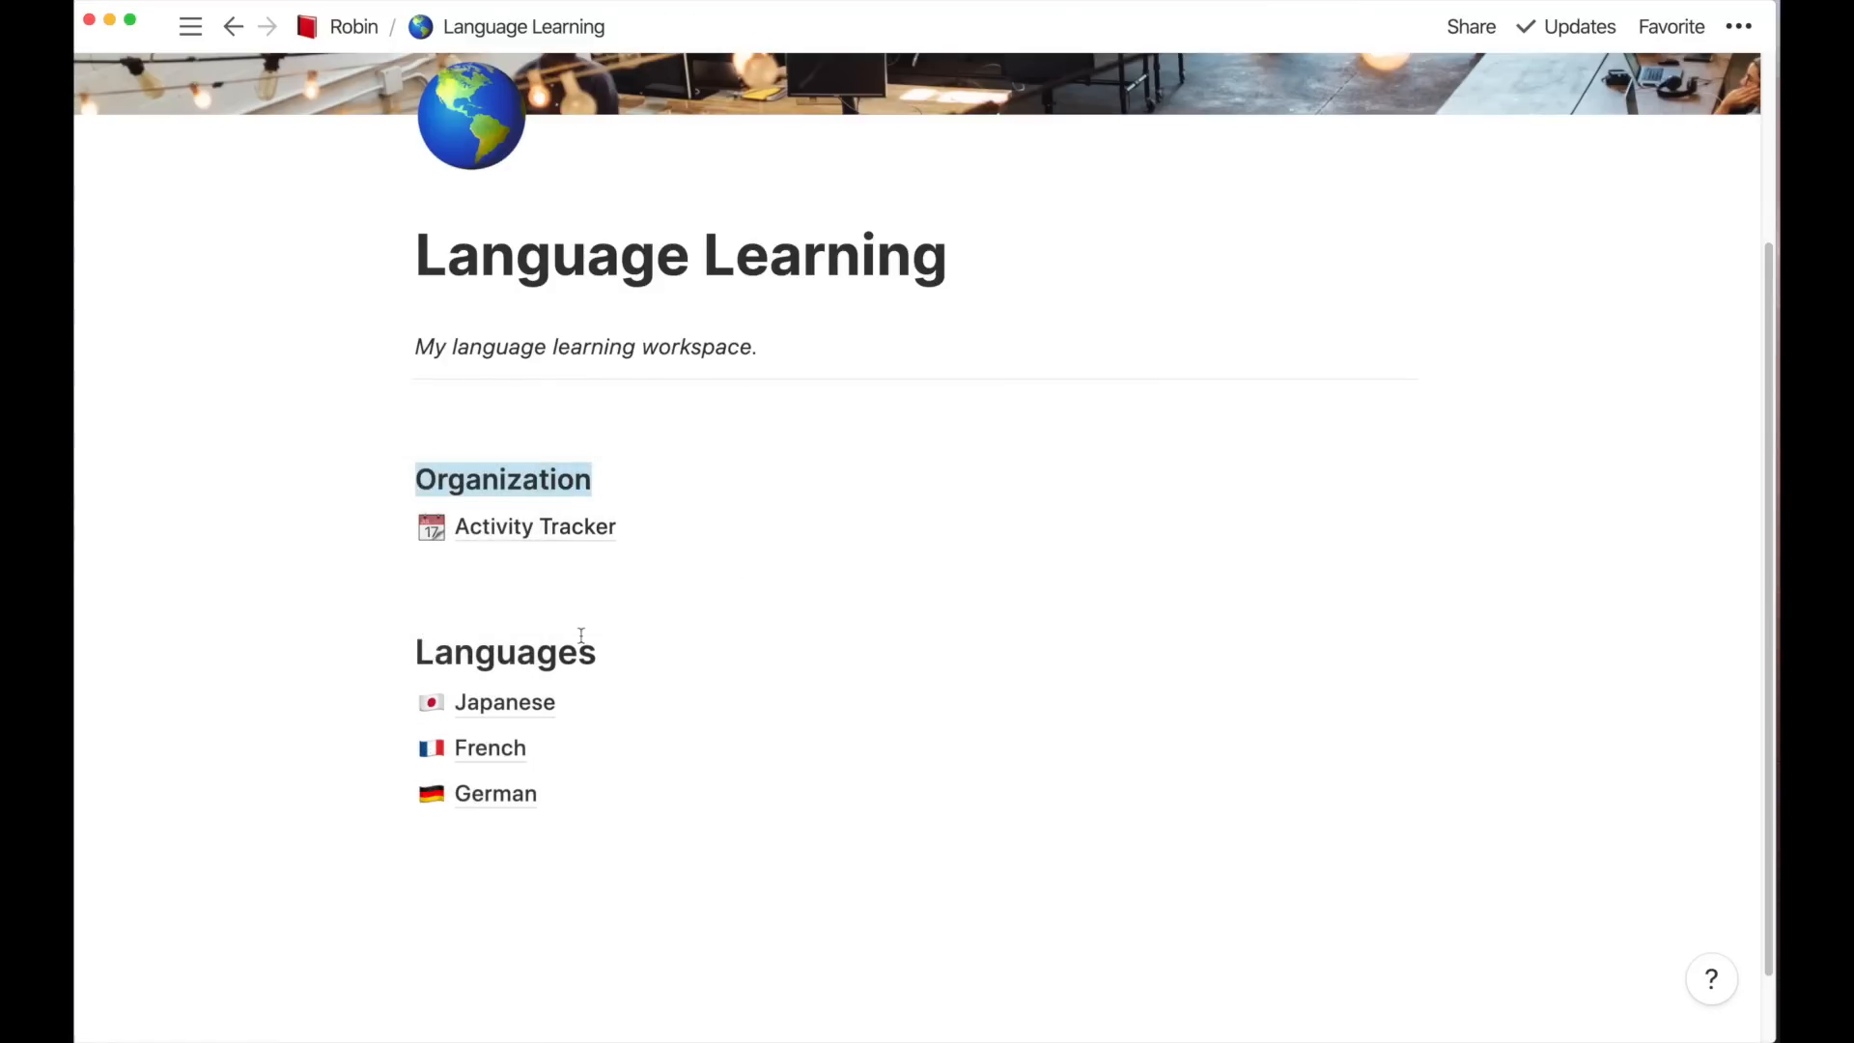
{"action": "left_click_drag", "start_coordinate": [601, 652], "coordinate": [447, 618]}
{"action": "left_click", "coordinate": [442, 593]}
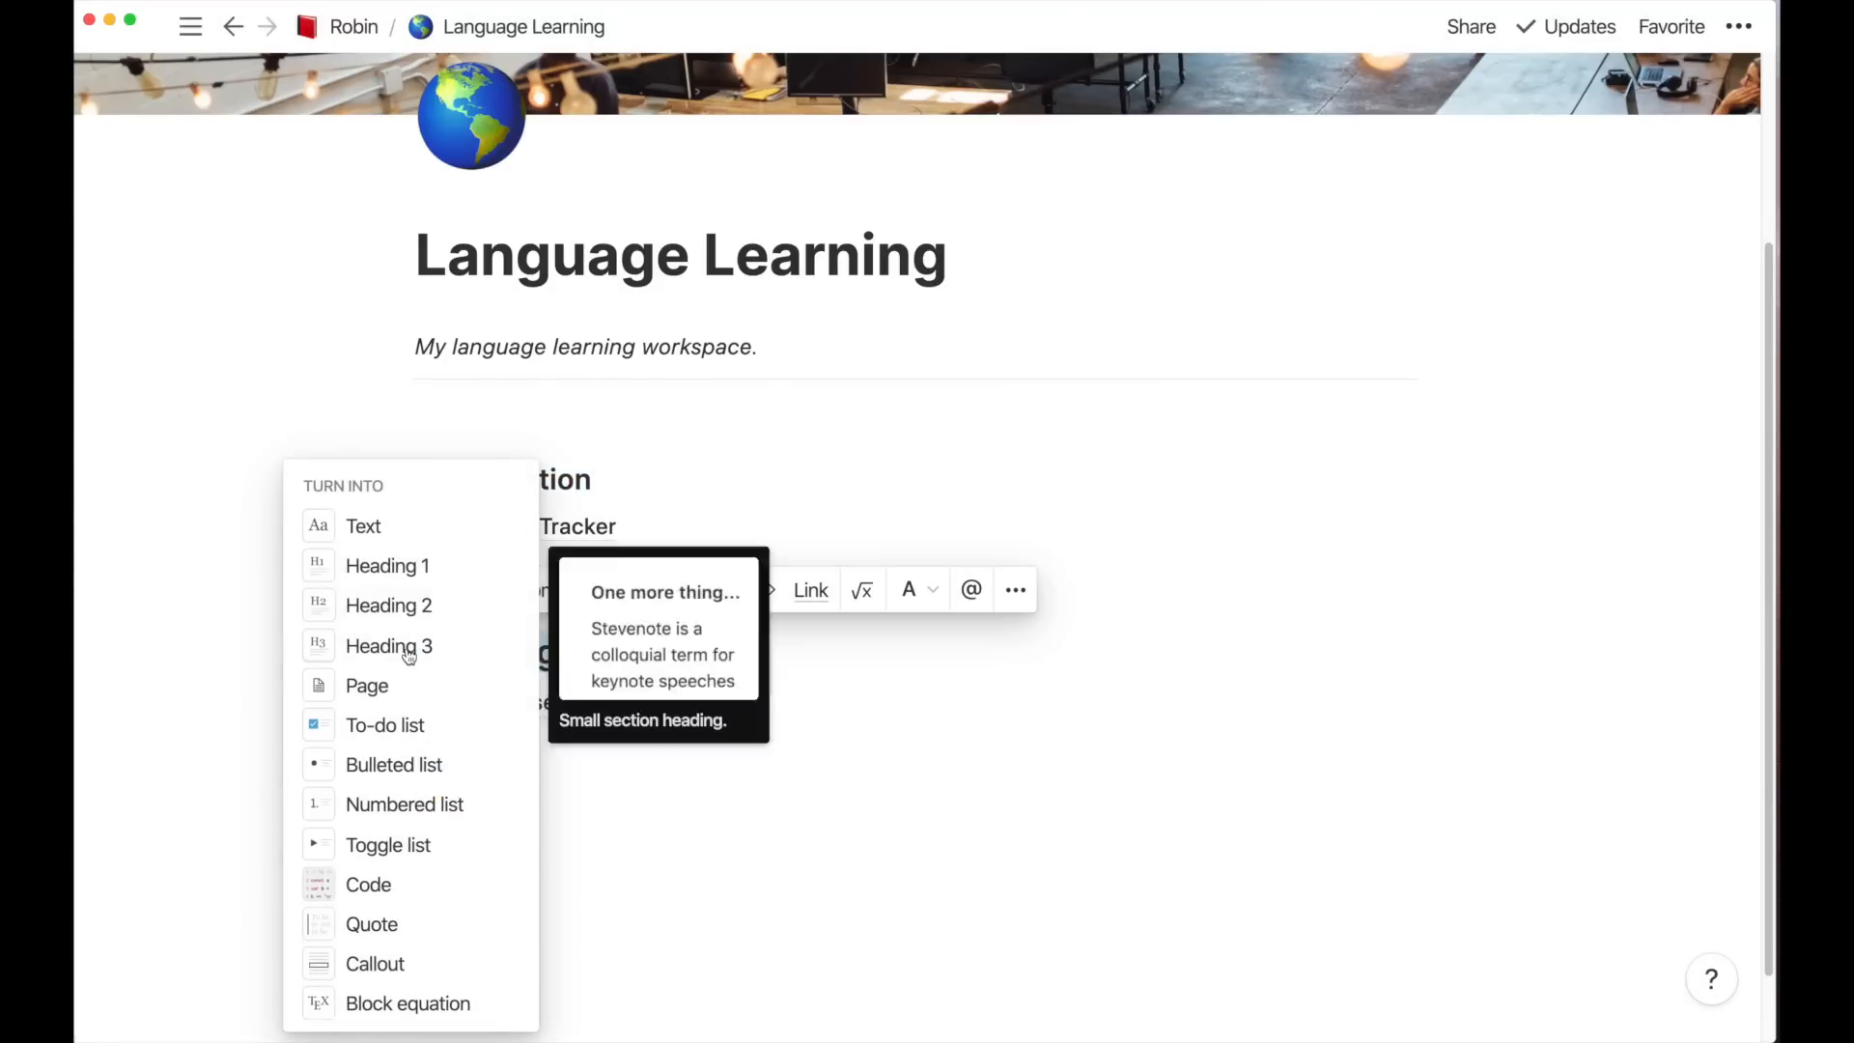
{"action": "left_click", "coordinate": [395, 645]}
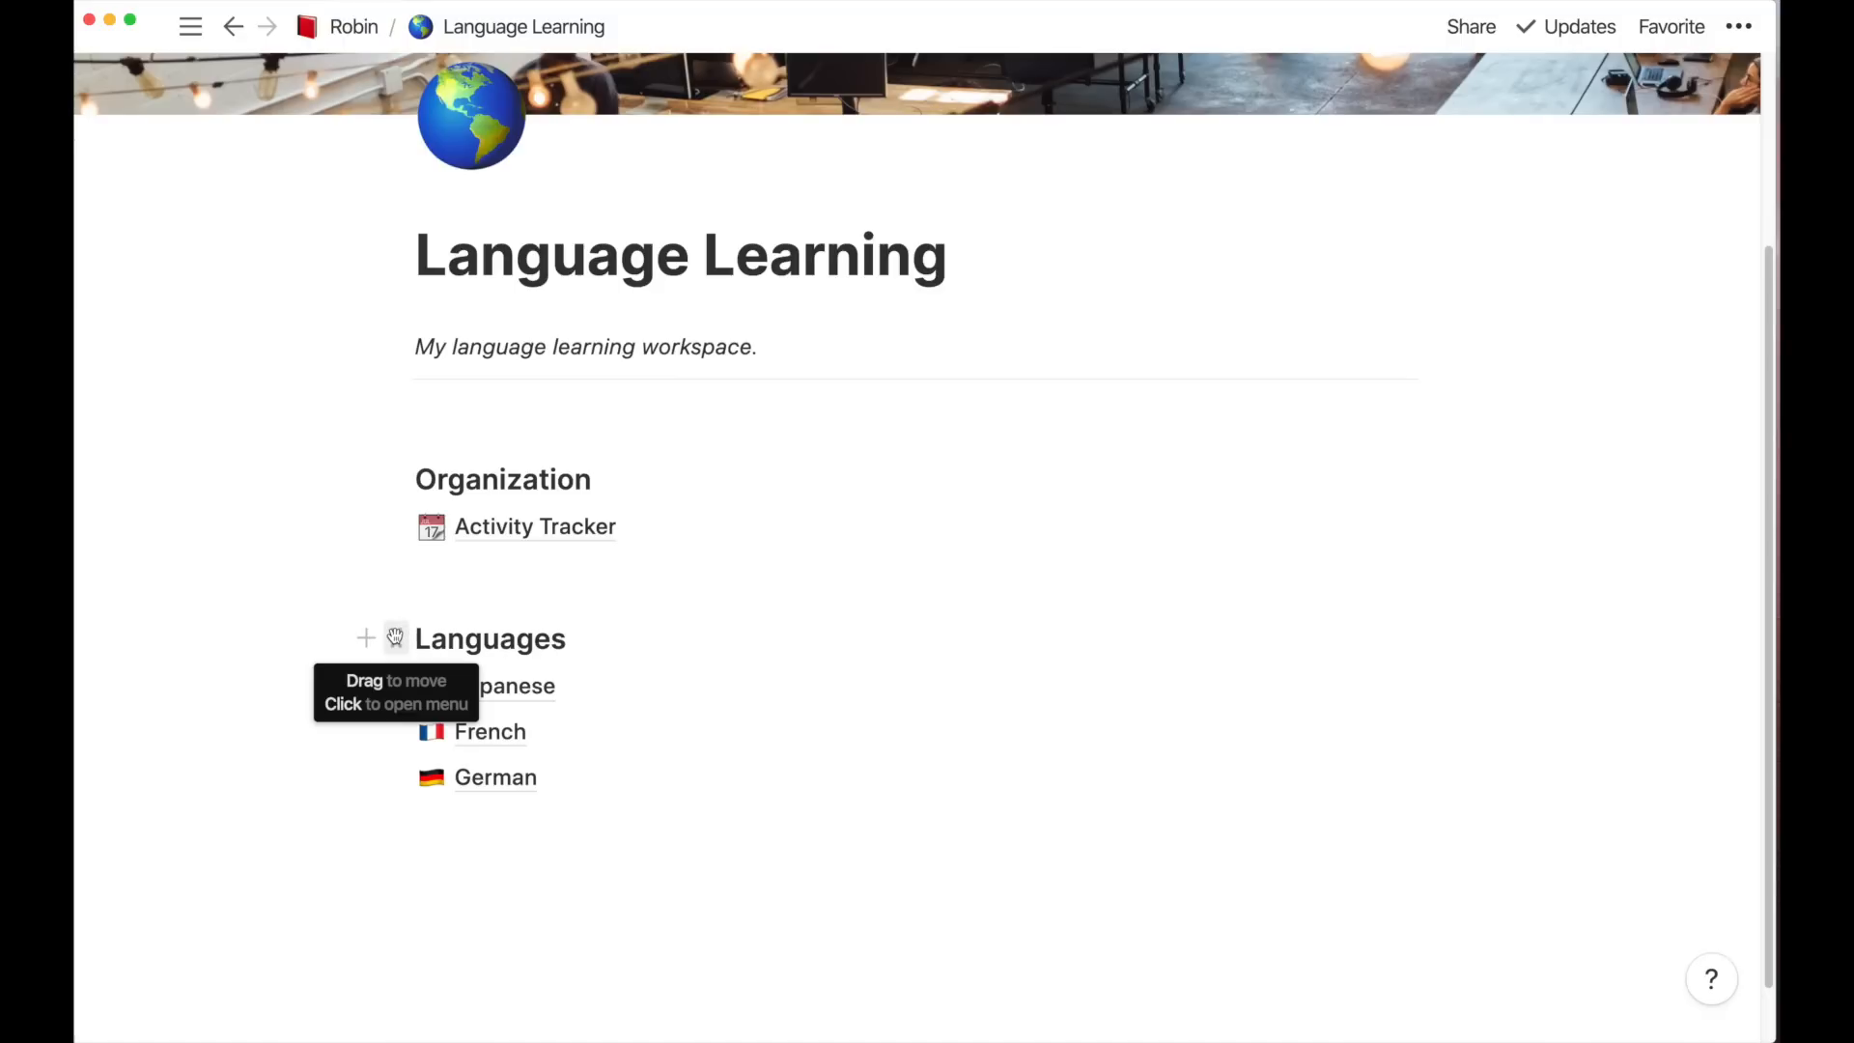
Move the Languages heading into a second column beside the Organization heading
{"action": "left_click", "coordinate": [395, 637]}
{"action": "left_click", "coordinate": [395, 639]}
{"action": "left_click_drag", "start_coordinate": [400, 645], "coordinate": [1423, 483]}
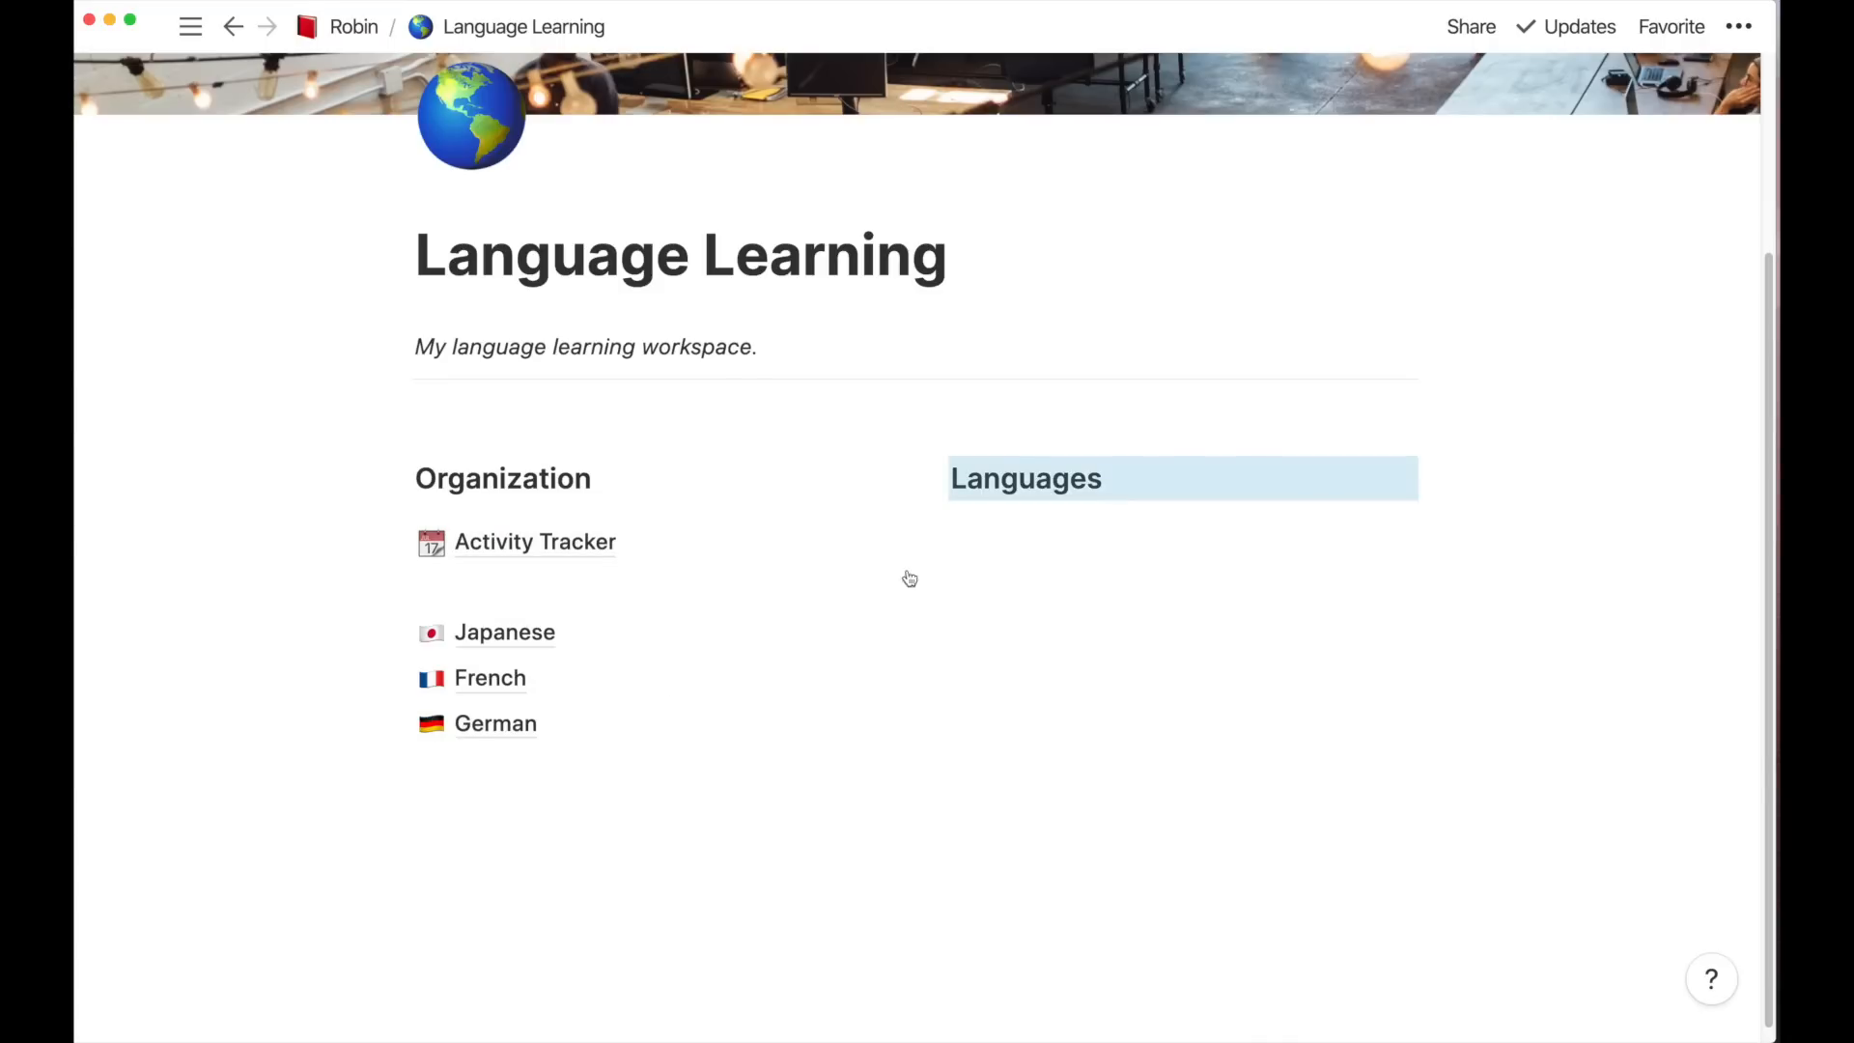
Move the Japanese, French and German pages under the Languages heading and the Activity Tracker under the Organization heading
{"action": "left_click", "coordinate": [398, 723]}
{"action": "left_click", "coordinate": [399, 723]}
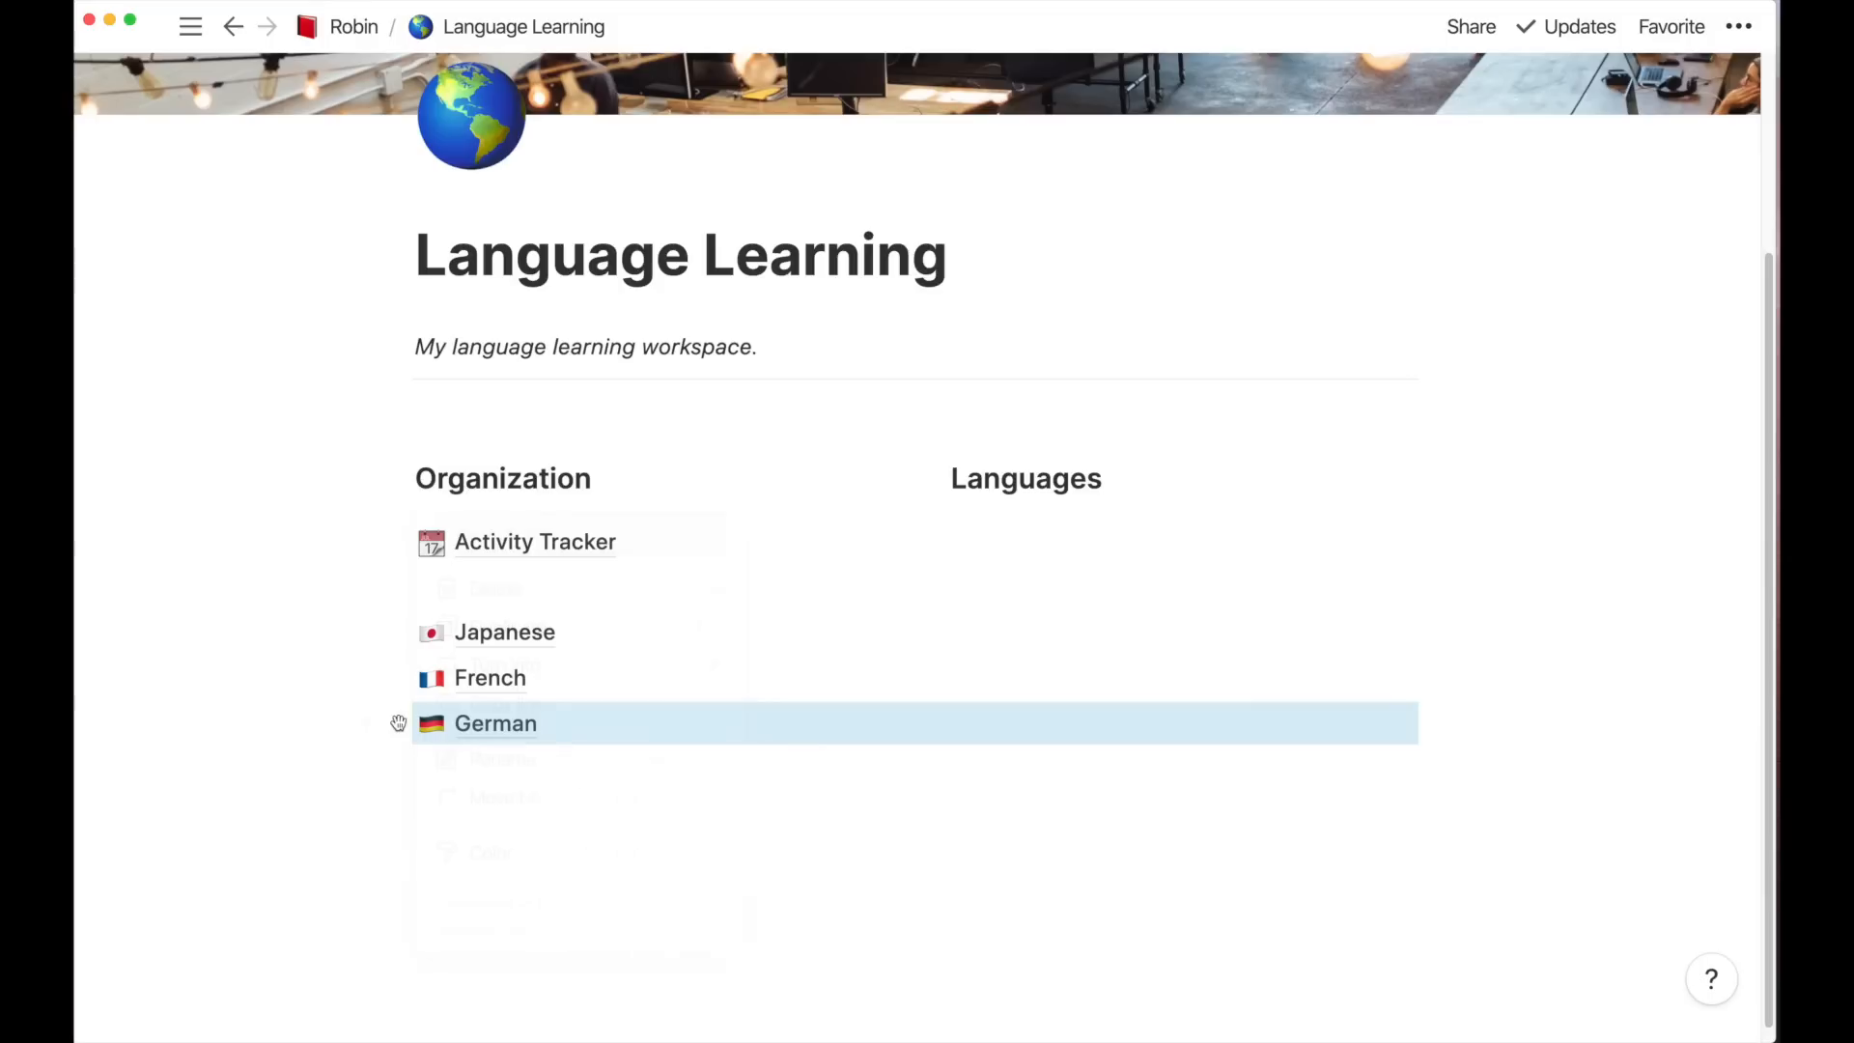
{"action": "left_click", "coordinate": [406, 635], "text": "shift"}
{"action": "left_click_drag", "start_coordinate": [477, 626], "coordinate": [1068, 507]}
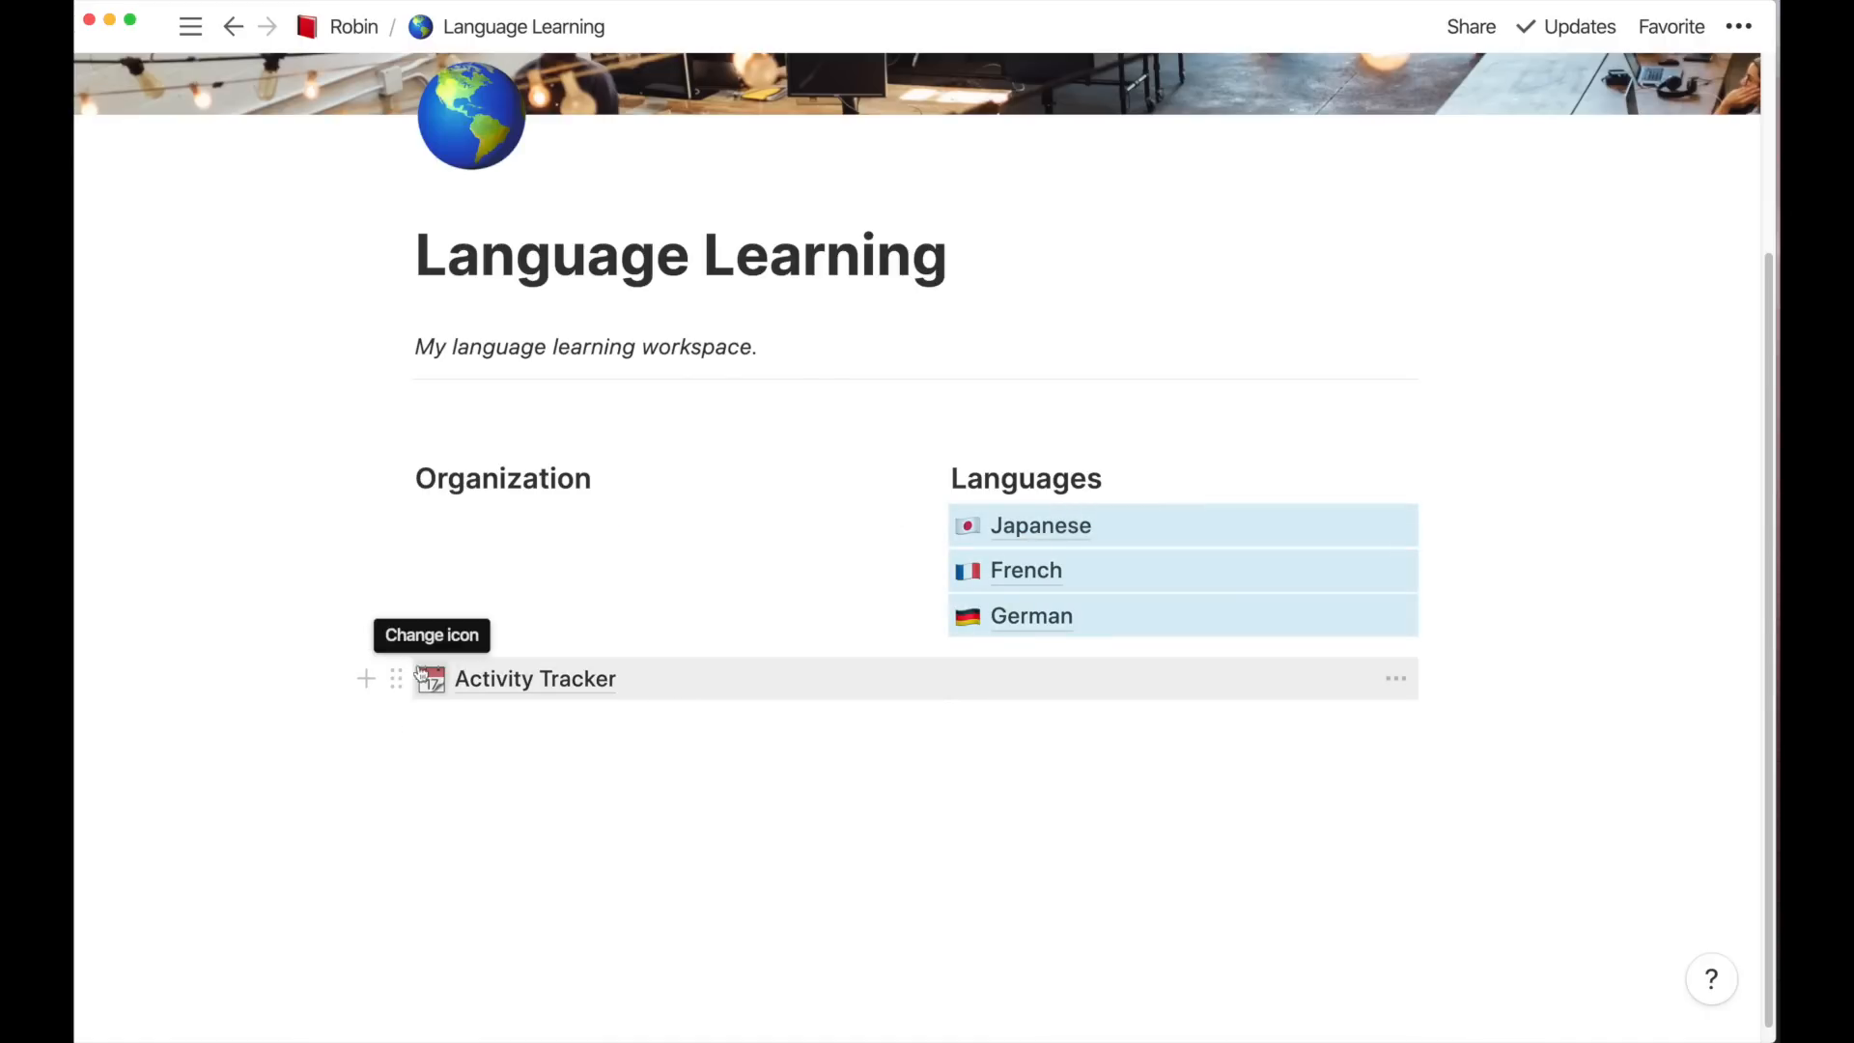
{"action": "left_click_drag", "start_coordinate": [396, 677], "coordinate": [427, 509]}
{"action": "left_click", "coordinate": [609, 778]}
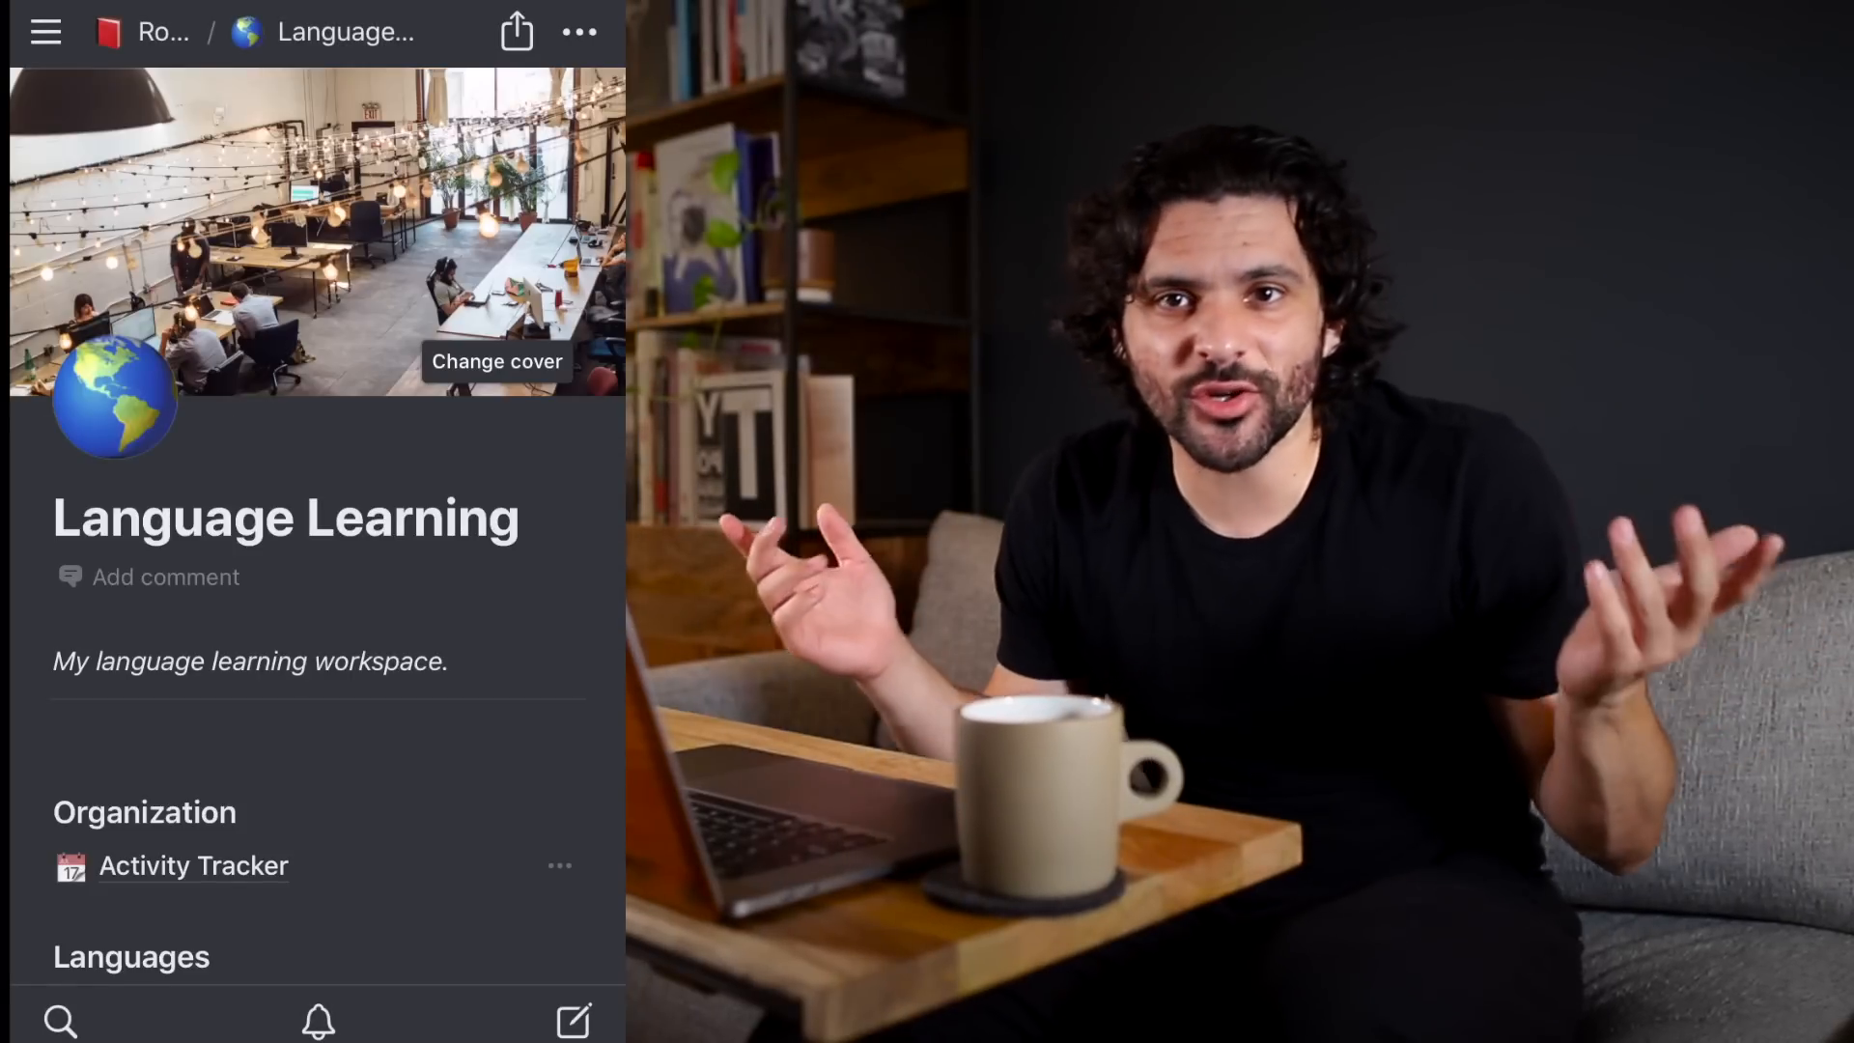
In the Notion mobile app, open the Activity Tracker from the Language Learning page and look across its board columns
{"action": "scroll", "coordinate": [317, 521], "scroll_direction": "down", "scroll_amount": 3}
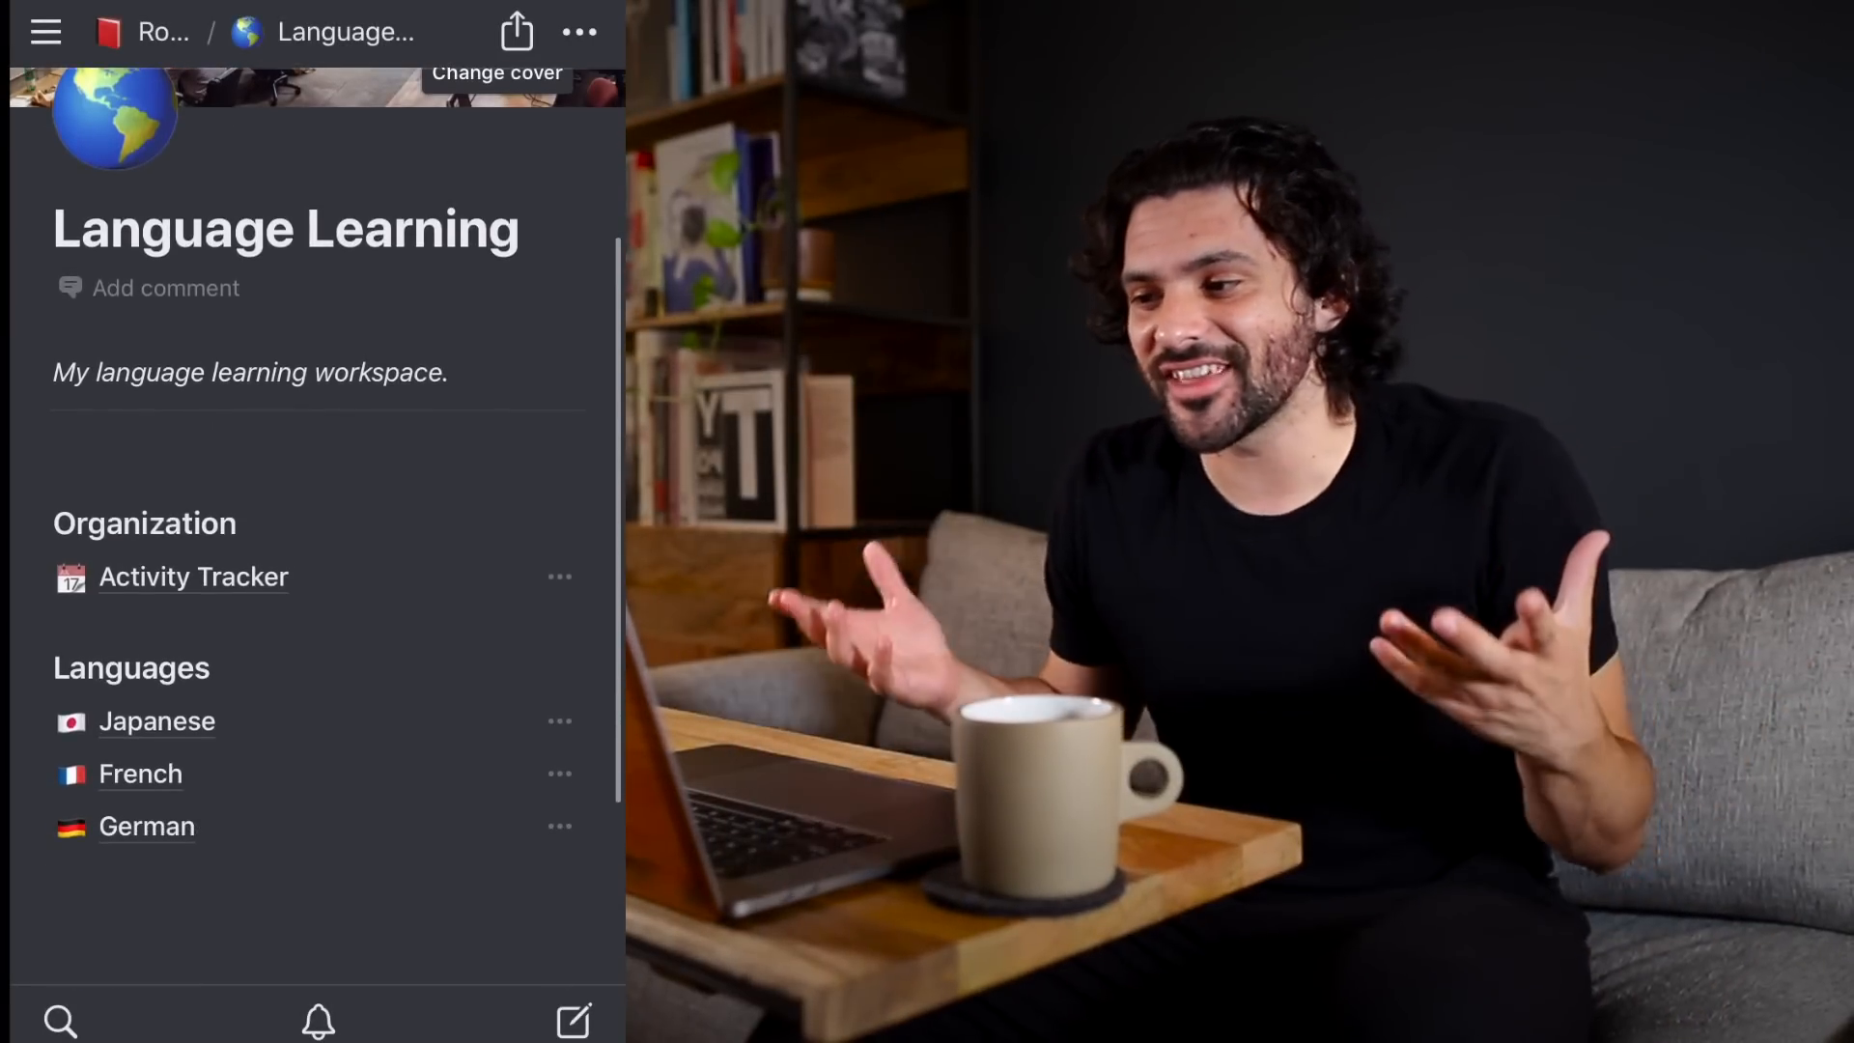
{"action": "left_click", "coordinate": [194, 578]}
{"action": "scroll", "coordinate": [317, 580], "scroll_direction": "down", "scroll_amount": 4}
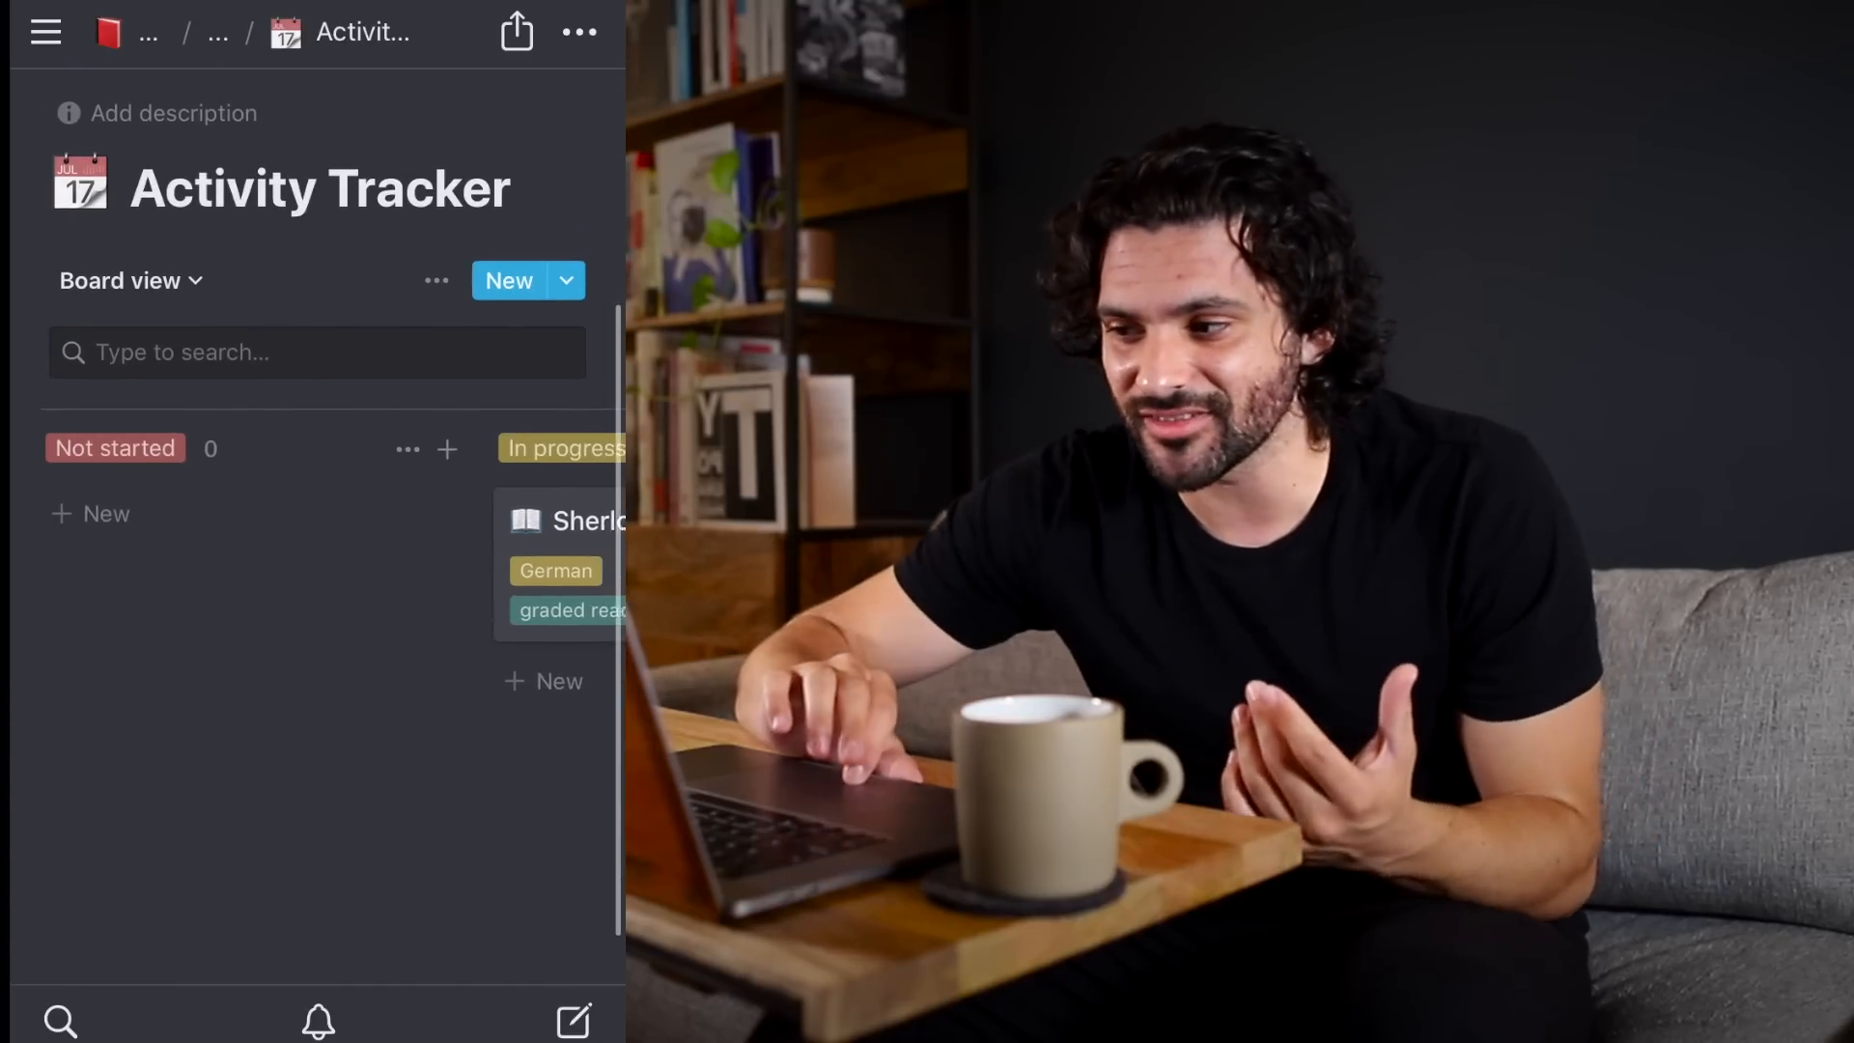
{"action": "scroll", "coordinate": [316, 656], "scroll_direction": "right", "scroll_amount": 6}
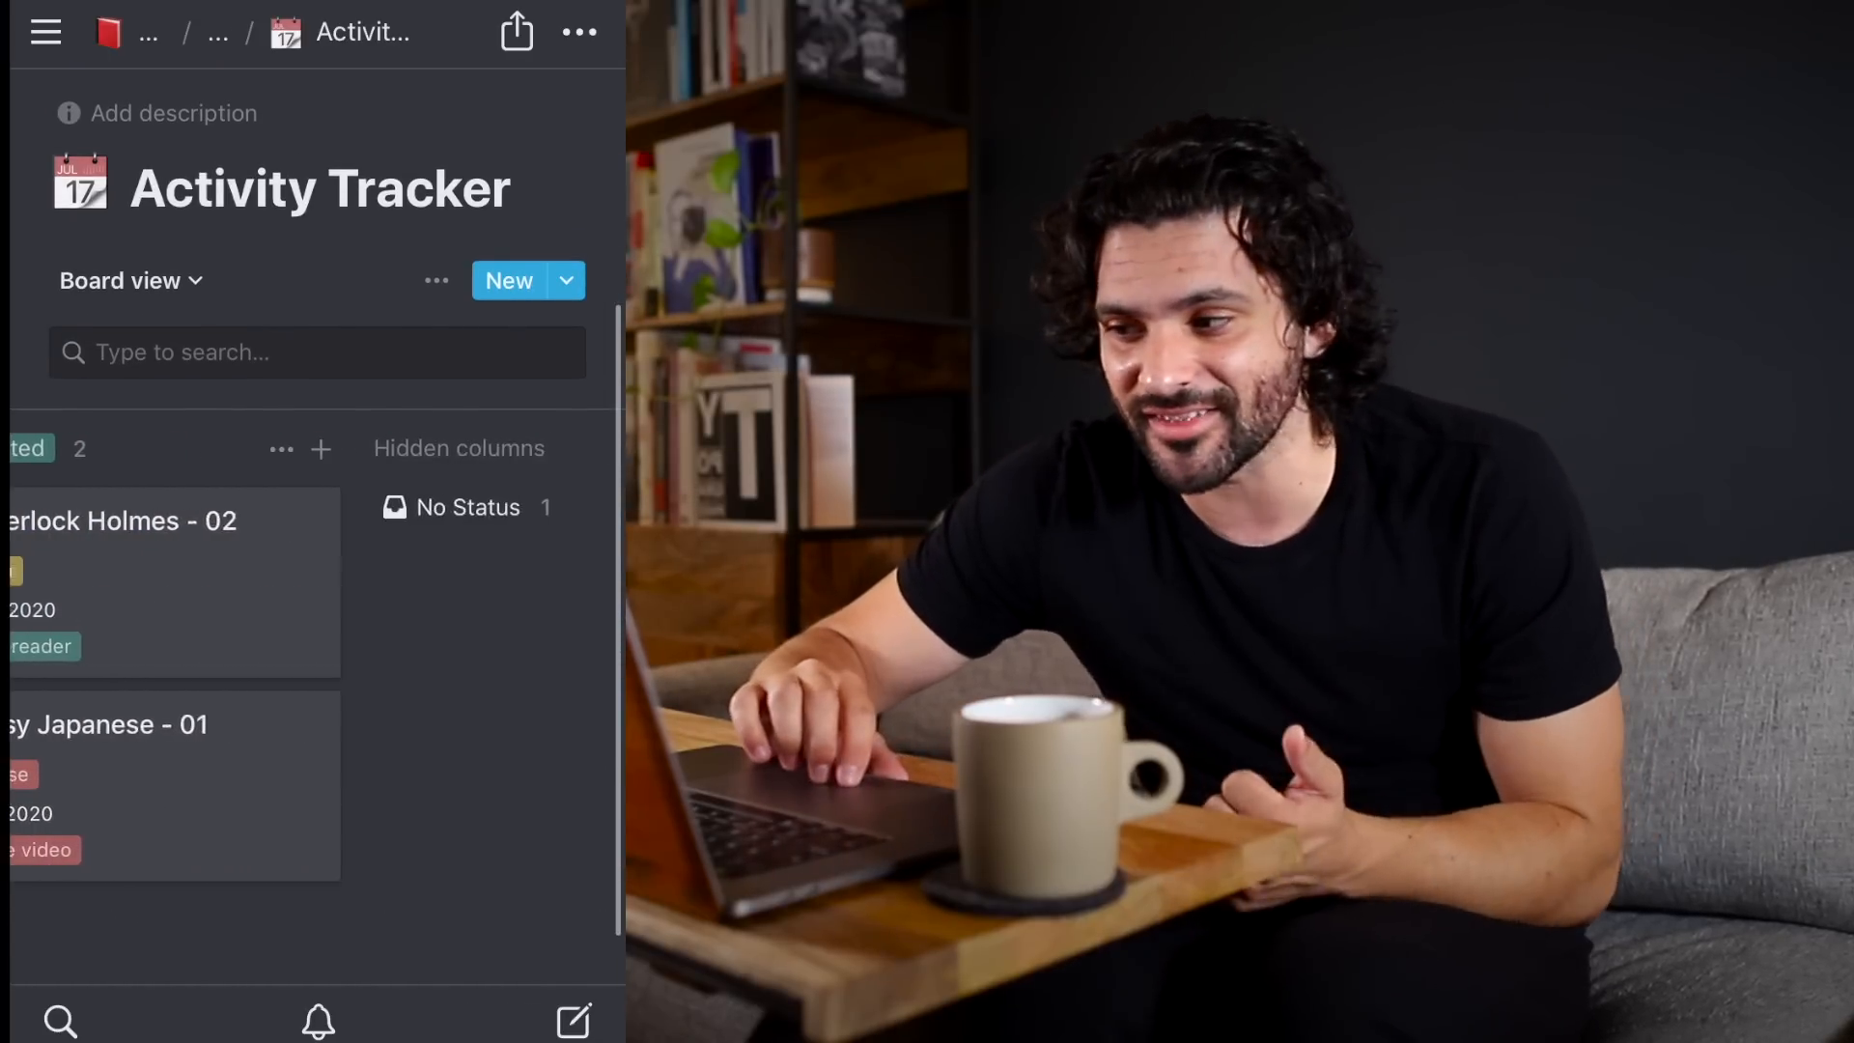